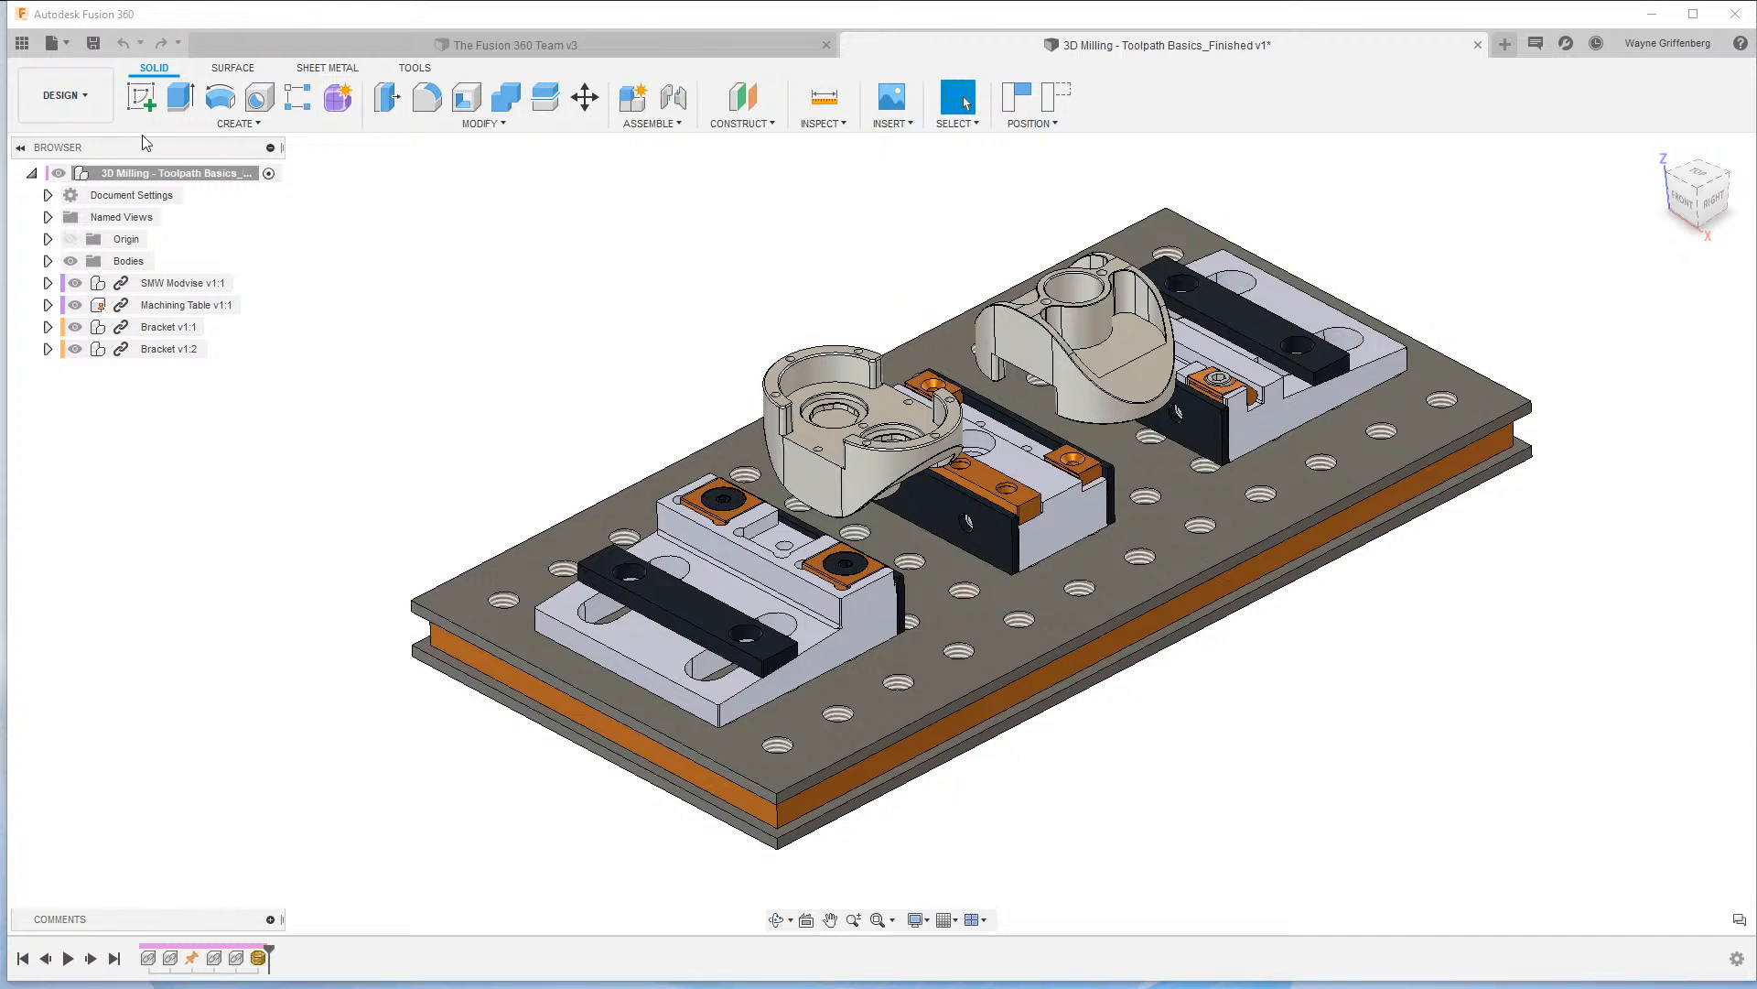
# Switch to the Manufacture workspace.
pyautogui.click(41, 95)
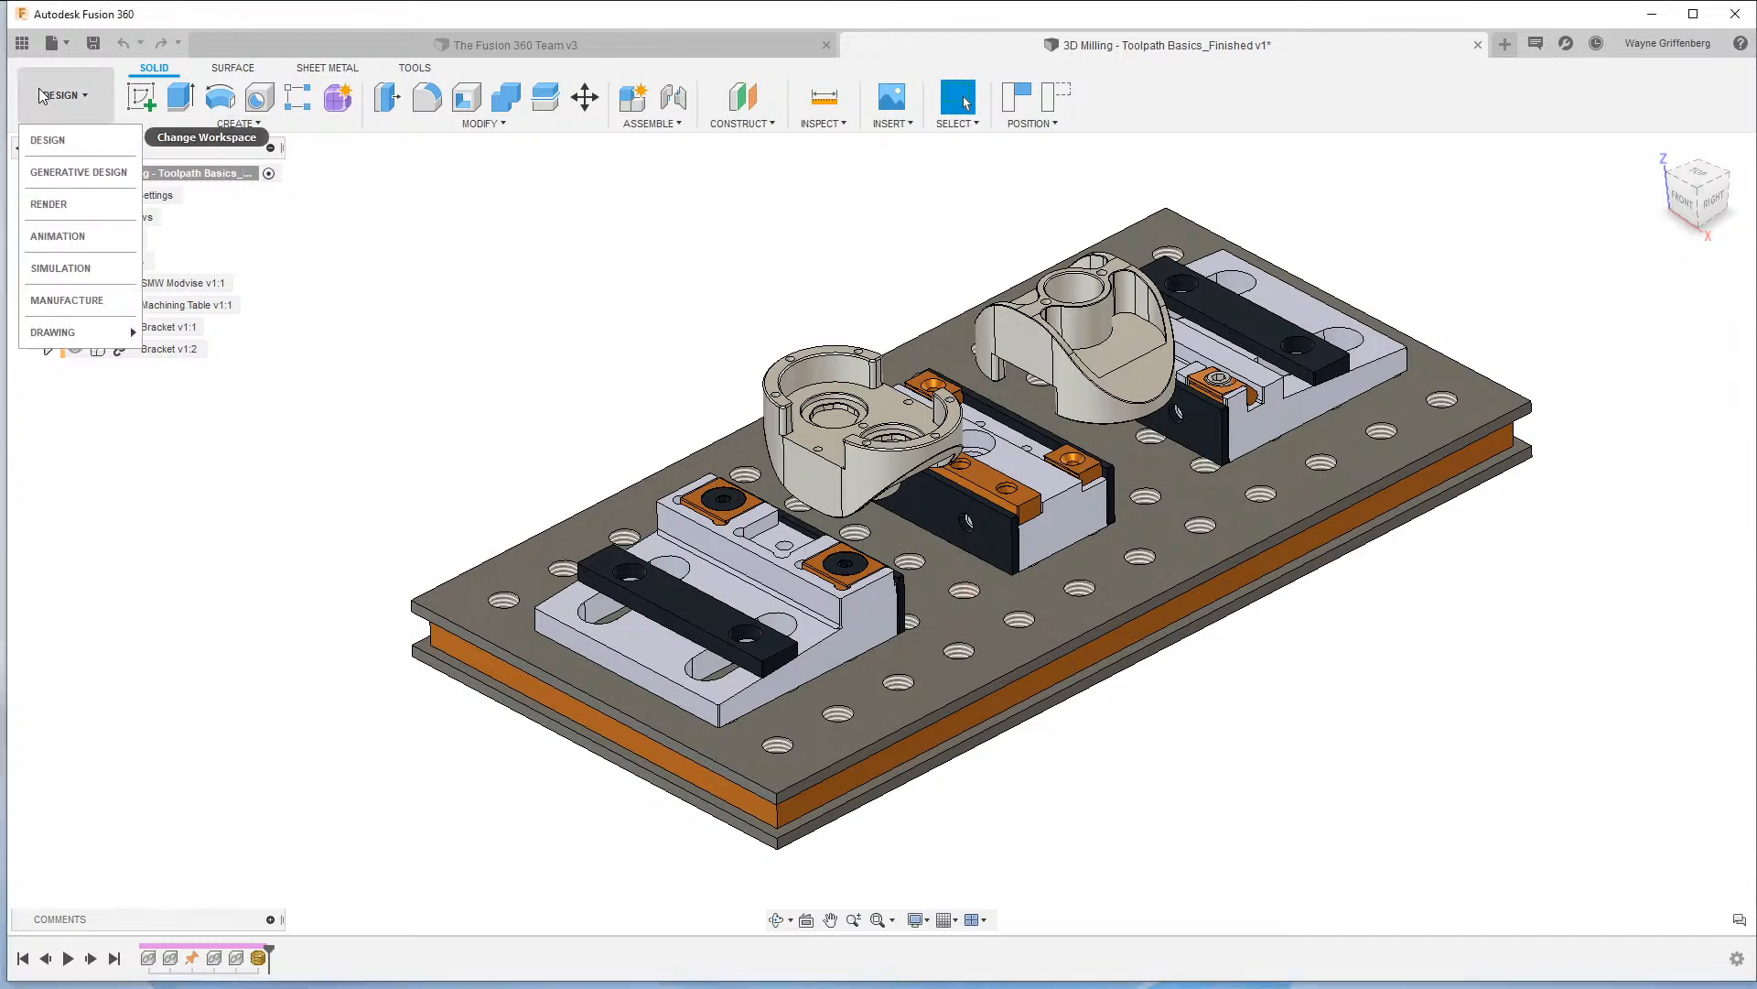
pyautogui.click(91, 301)
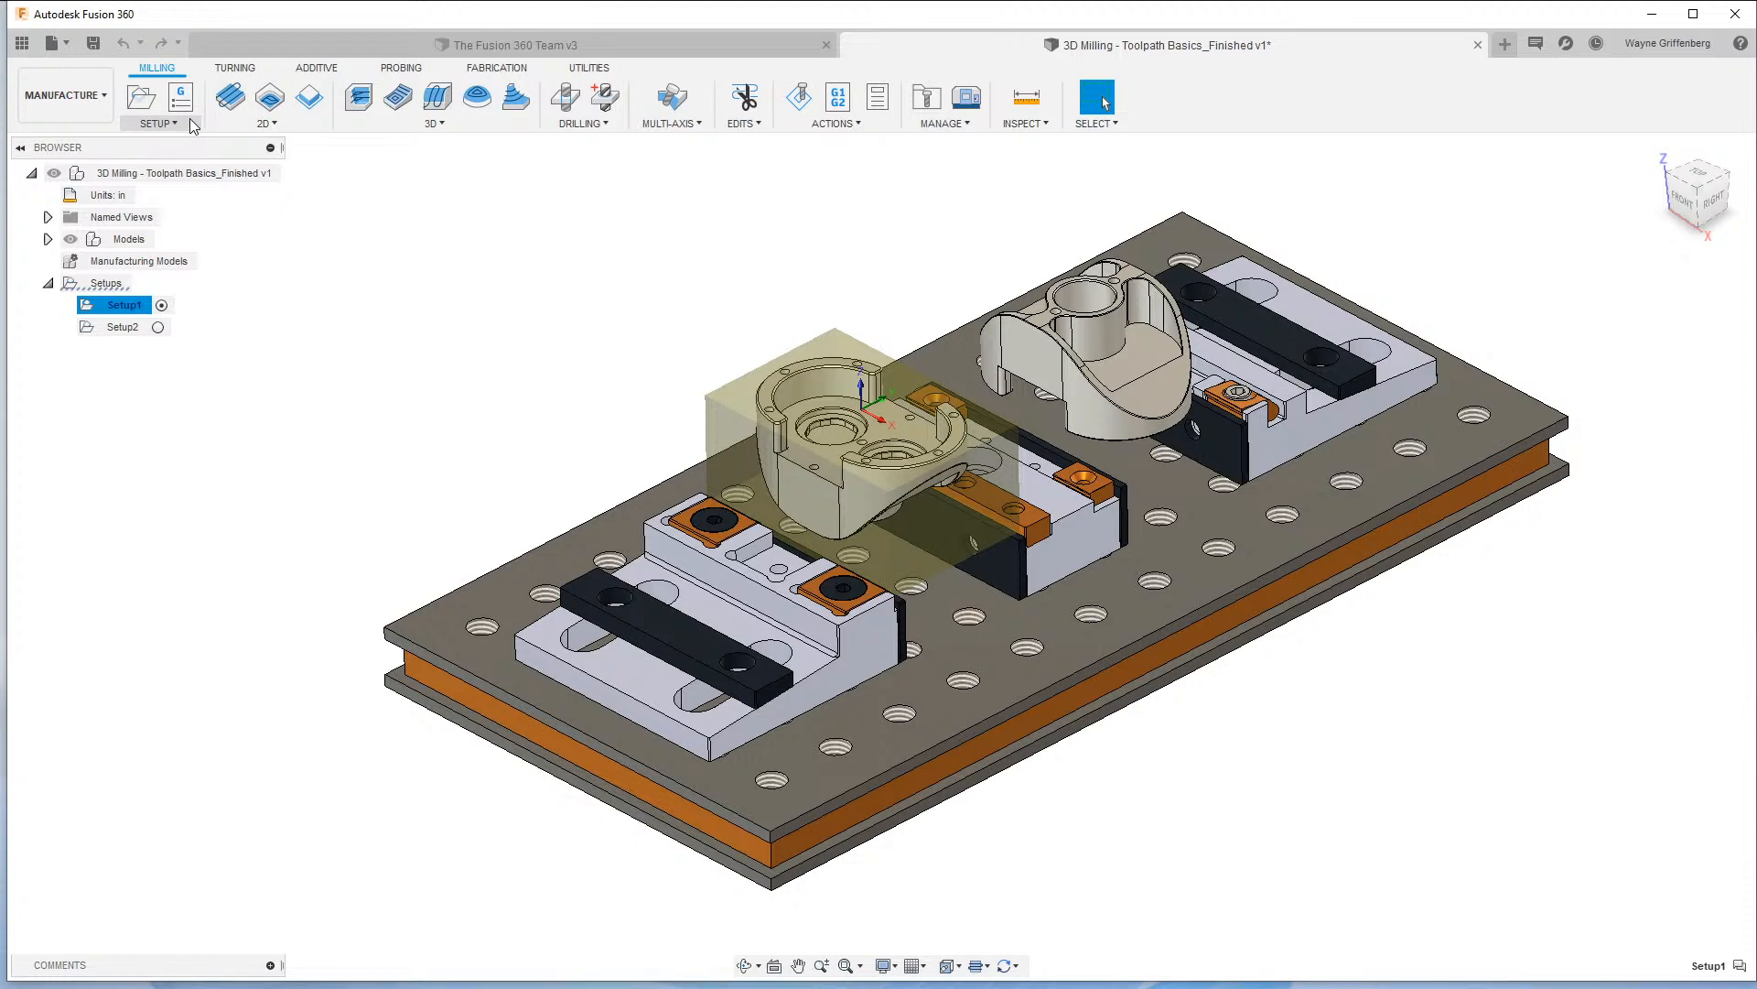
# Look through the Turning, Additive, Probing and Fabrication toolsets and return to the Milling toolset.
pyautogui.click(240, 70)
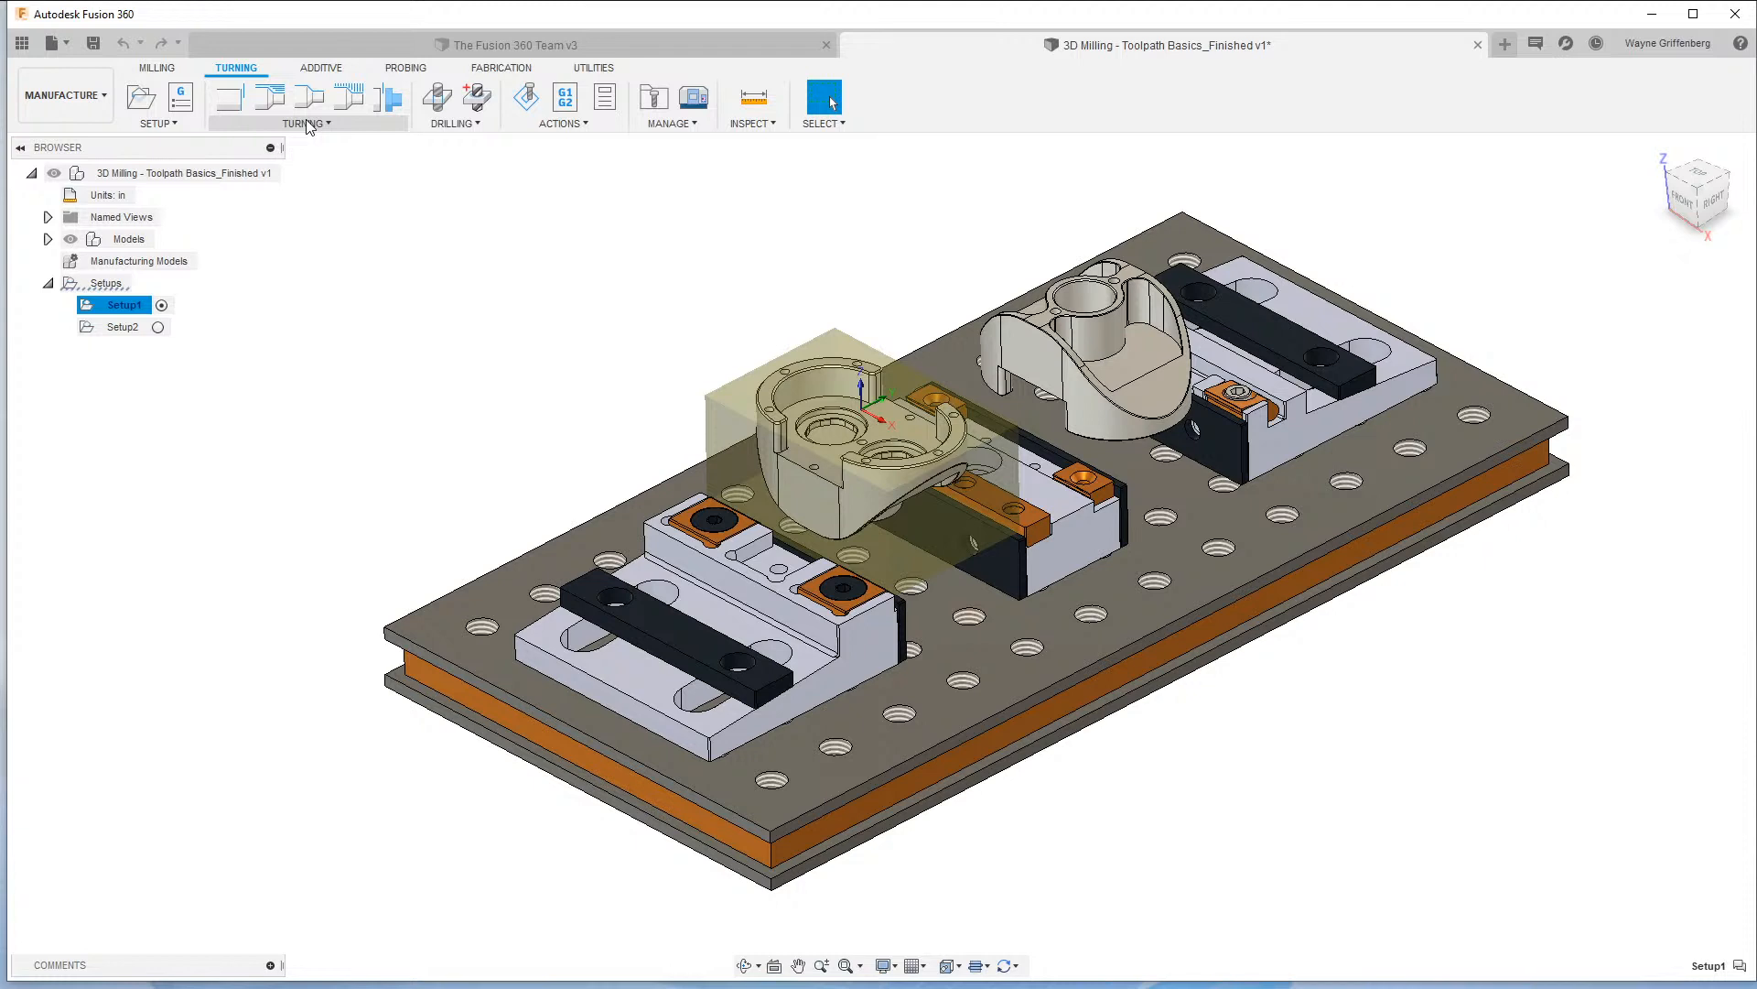
pyautogui.click(320, 70)
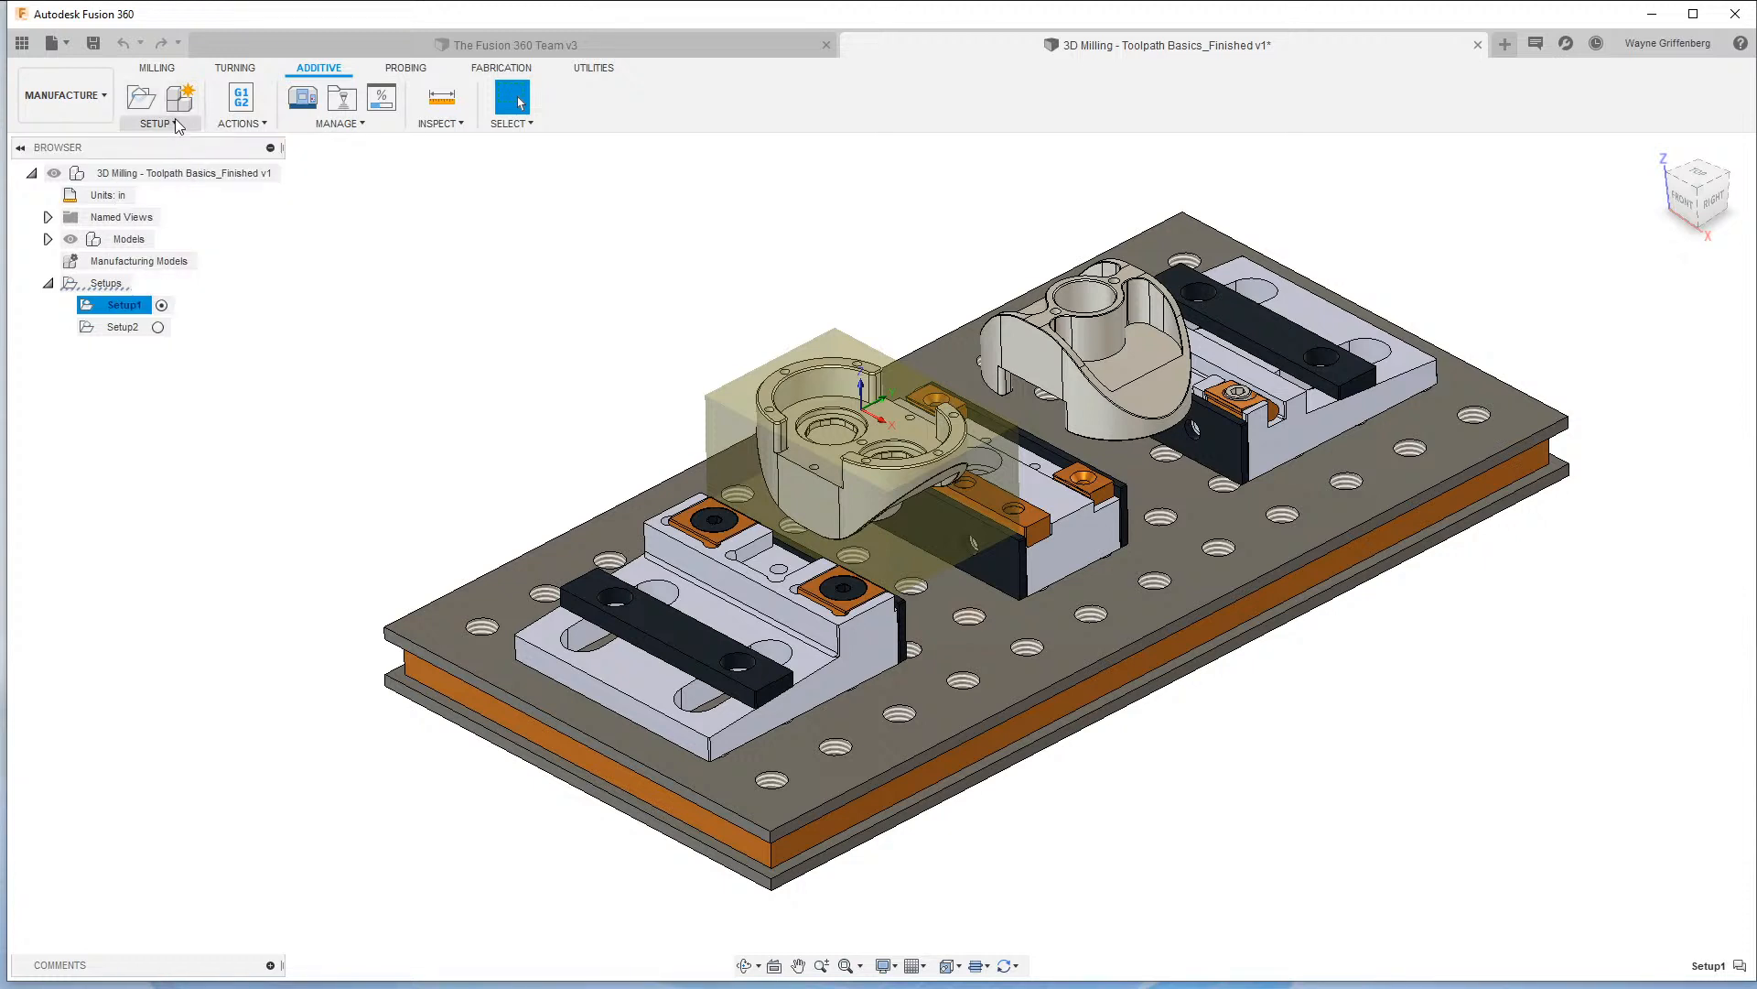
pyautogui.click(407, 69)
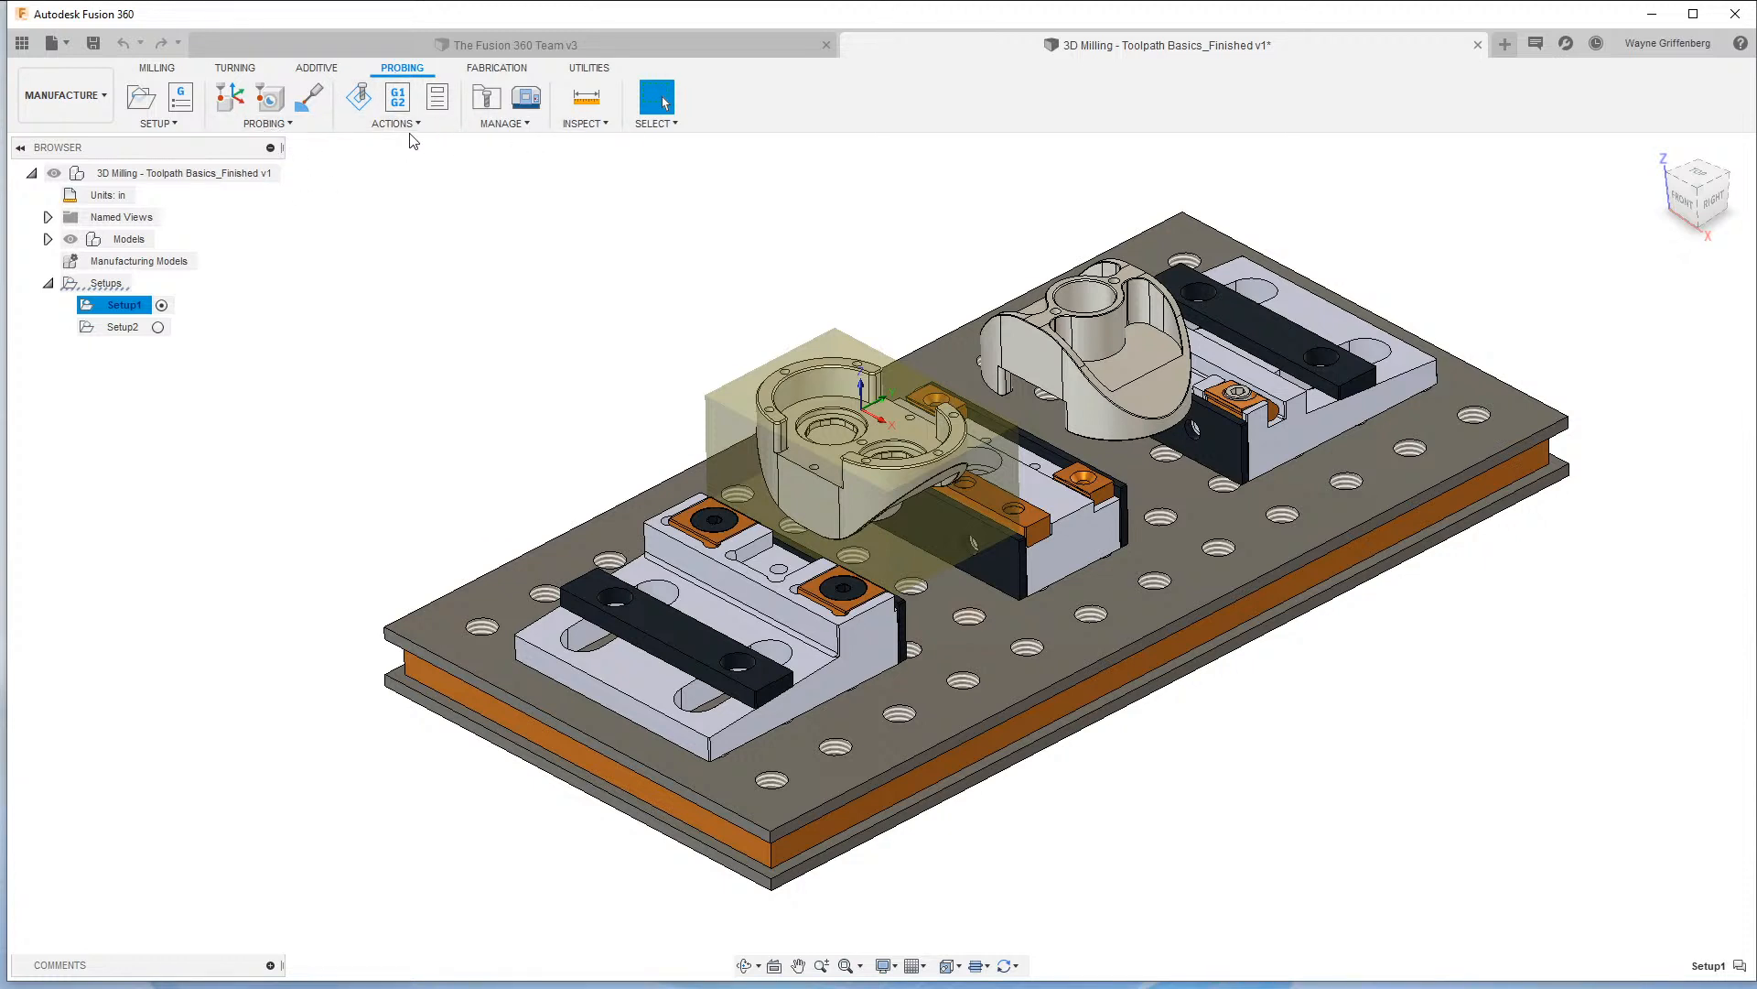
pyautogui.click(497, 70)
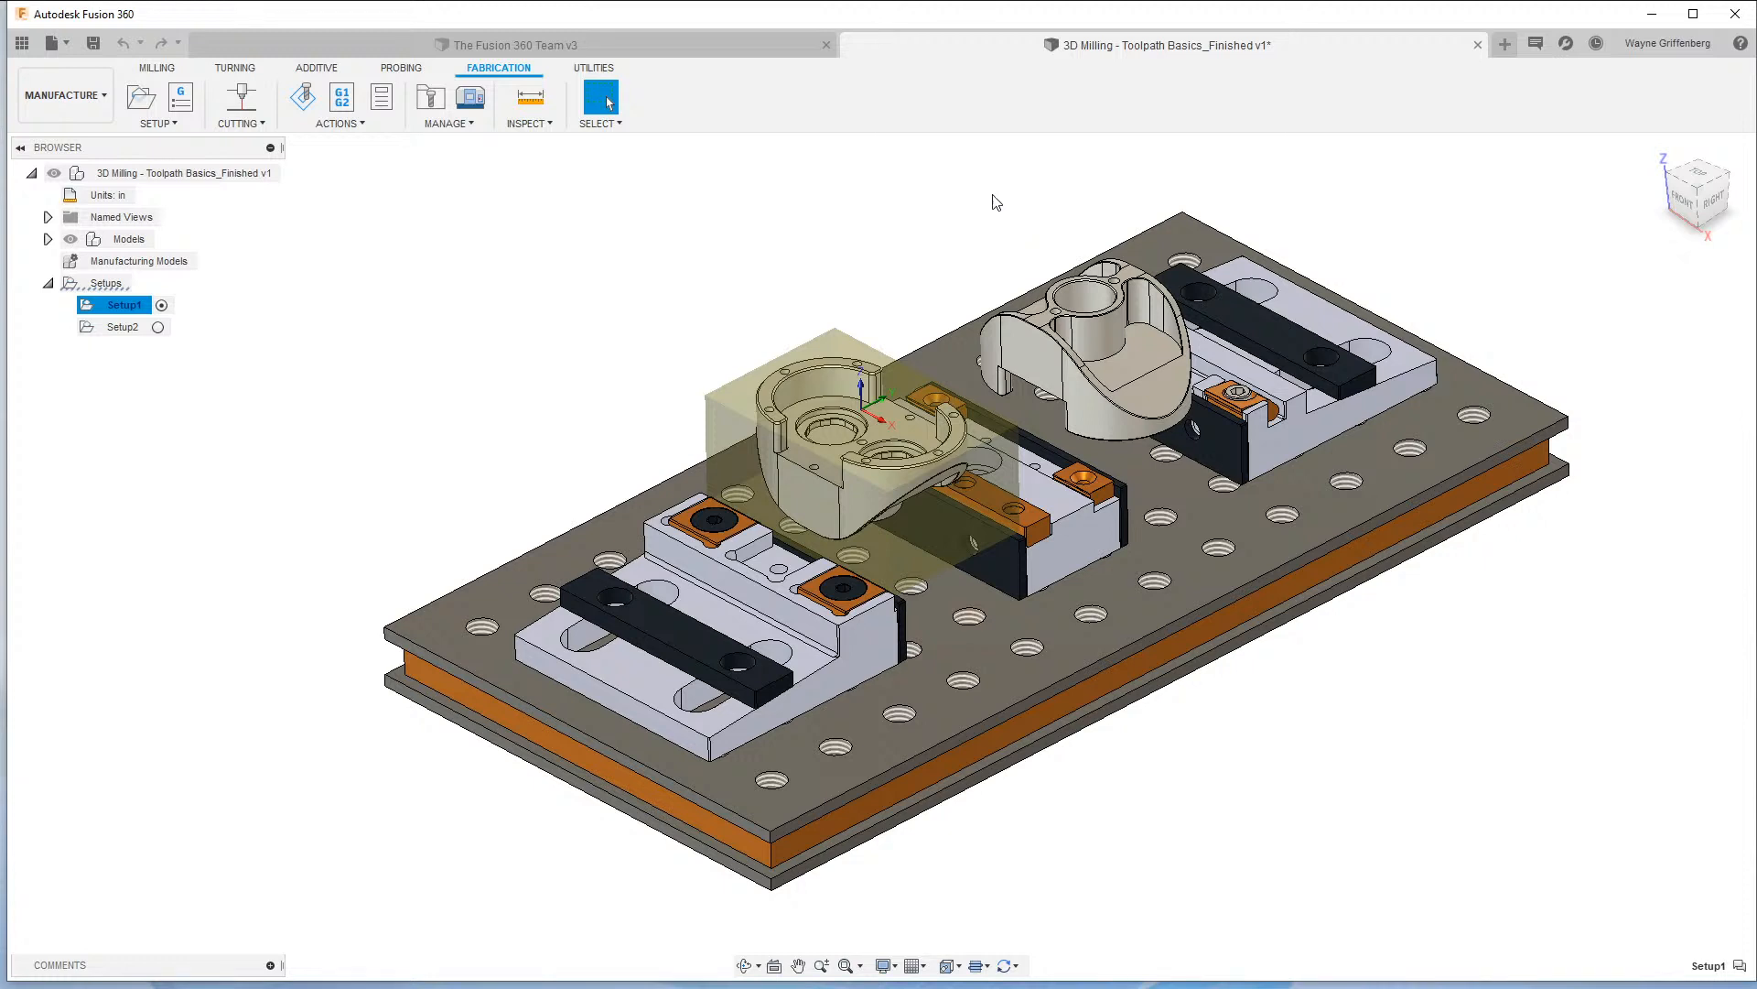
pyautogui.click(165, 69)
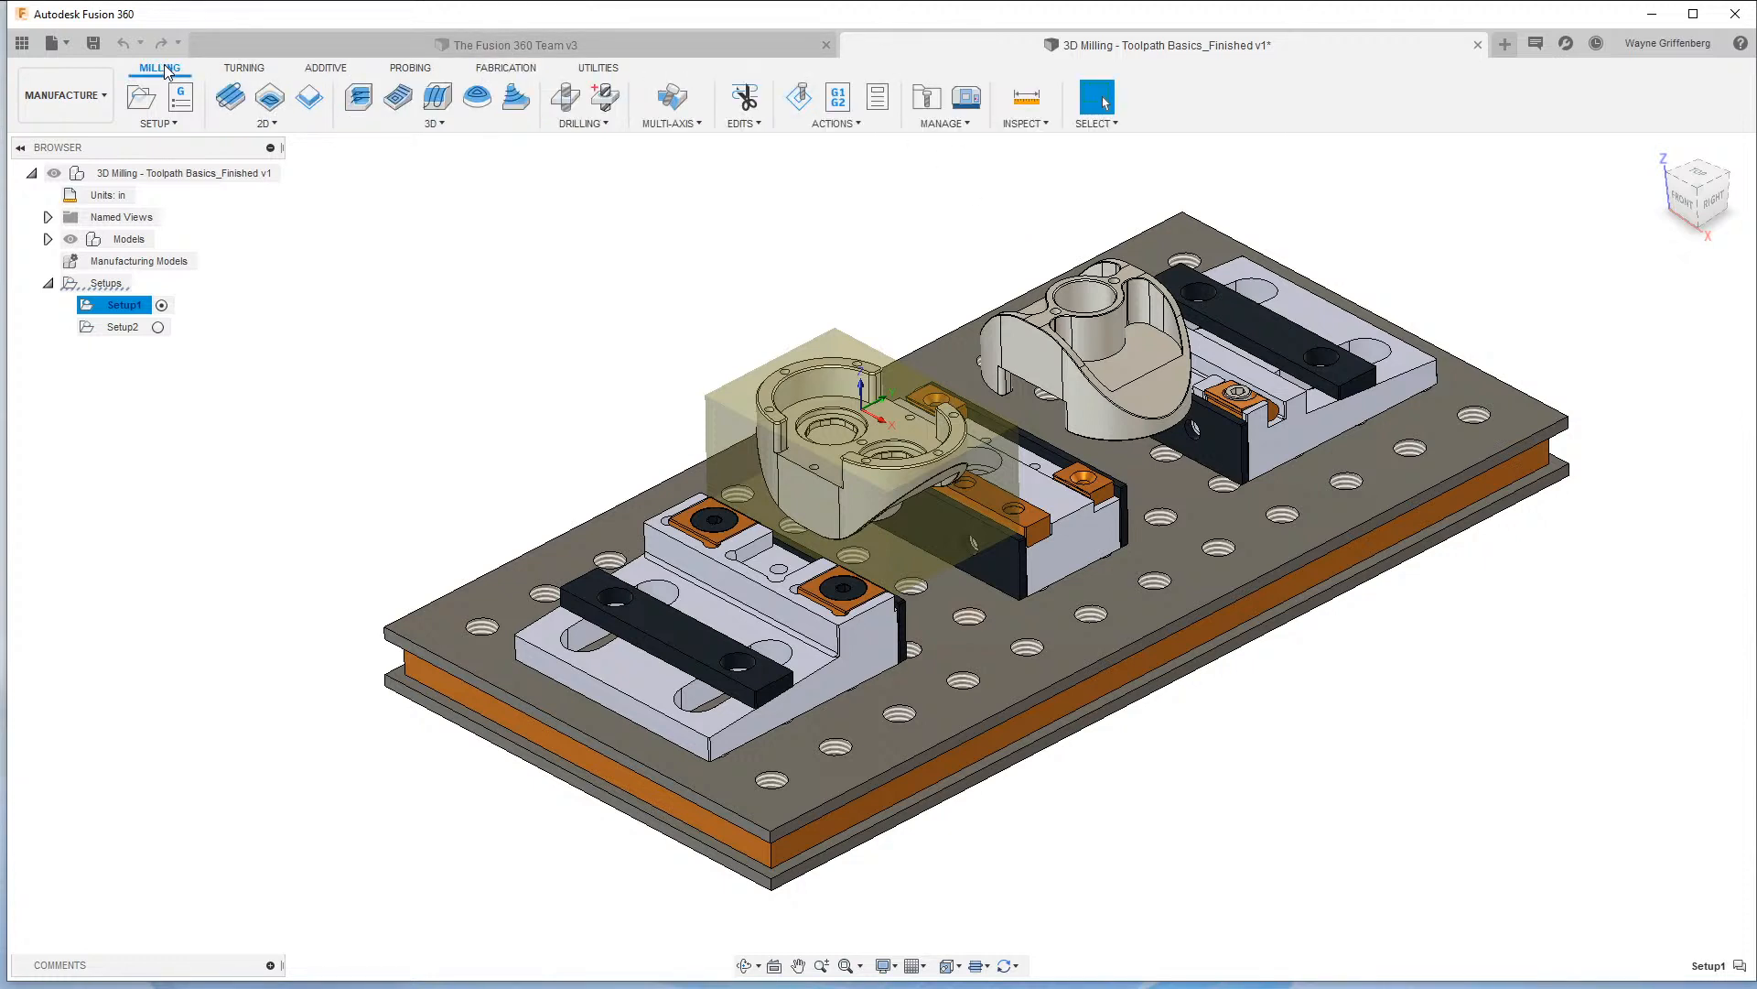
pyautogui.click(410, 68)
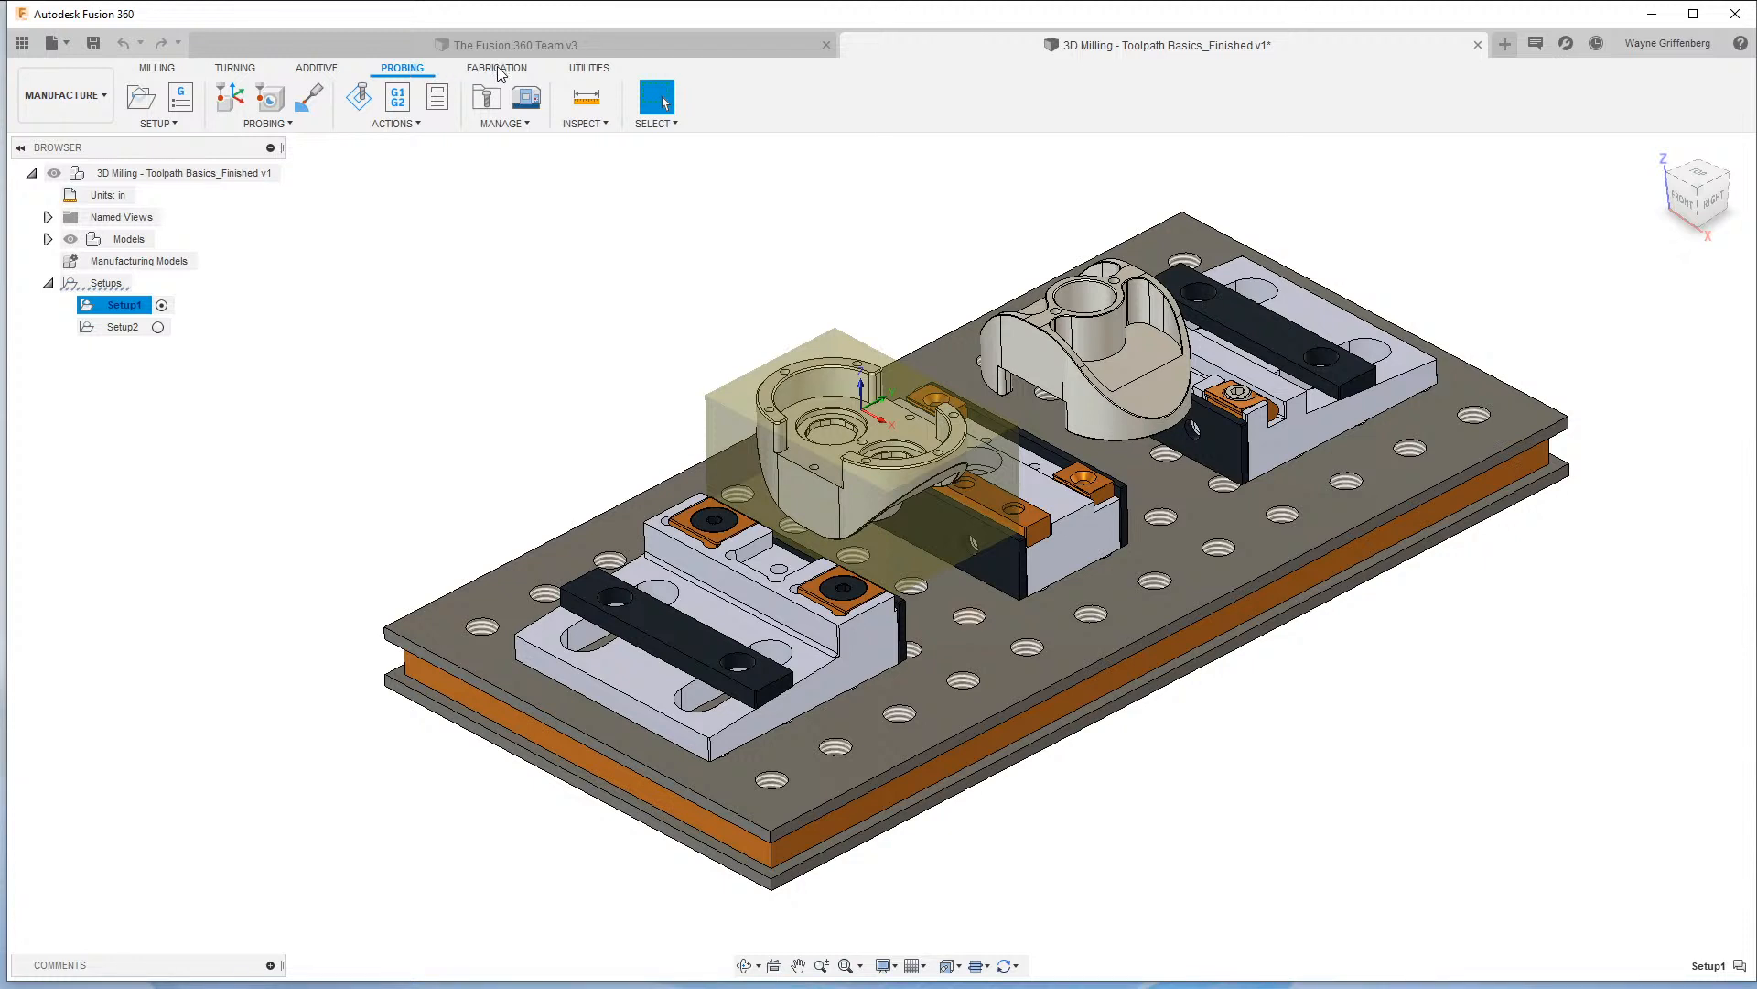
pyautogui.click(499, 69)
pyautogui.click(384, 72)
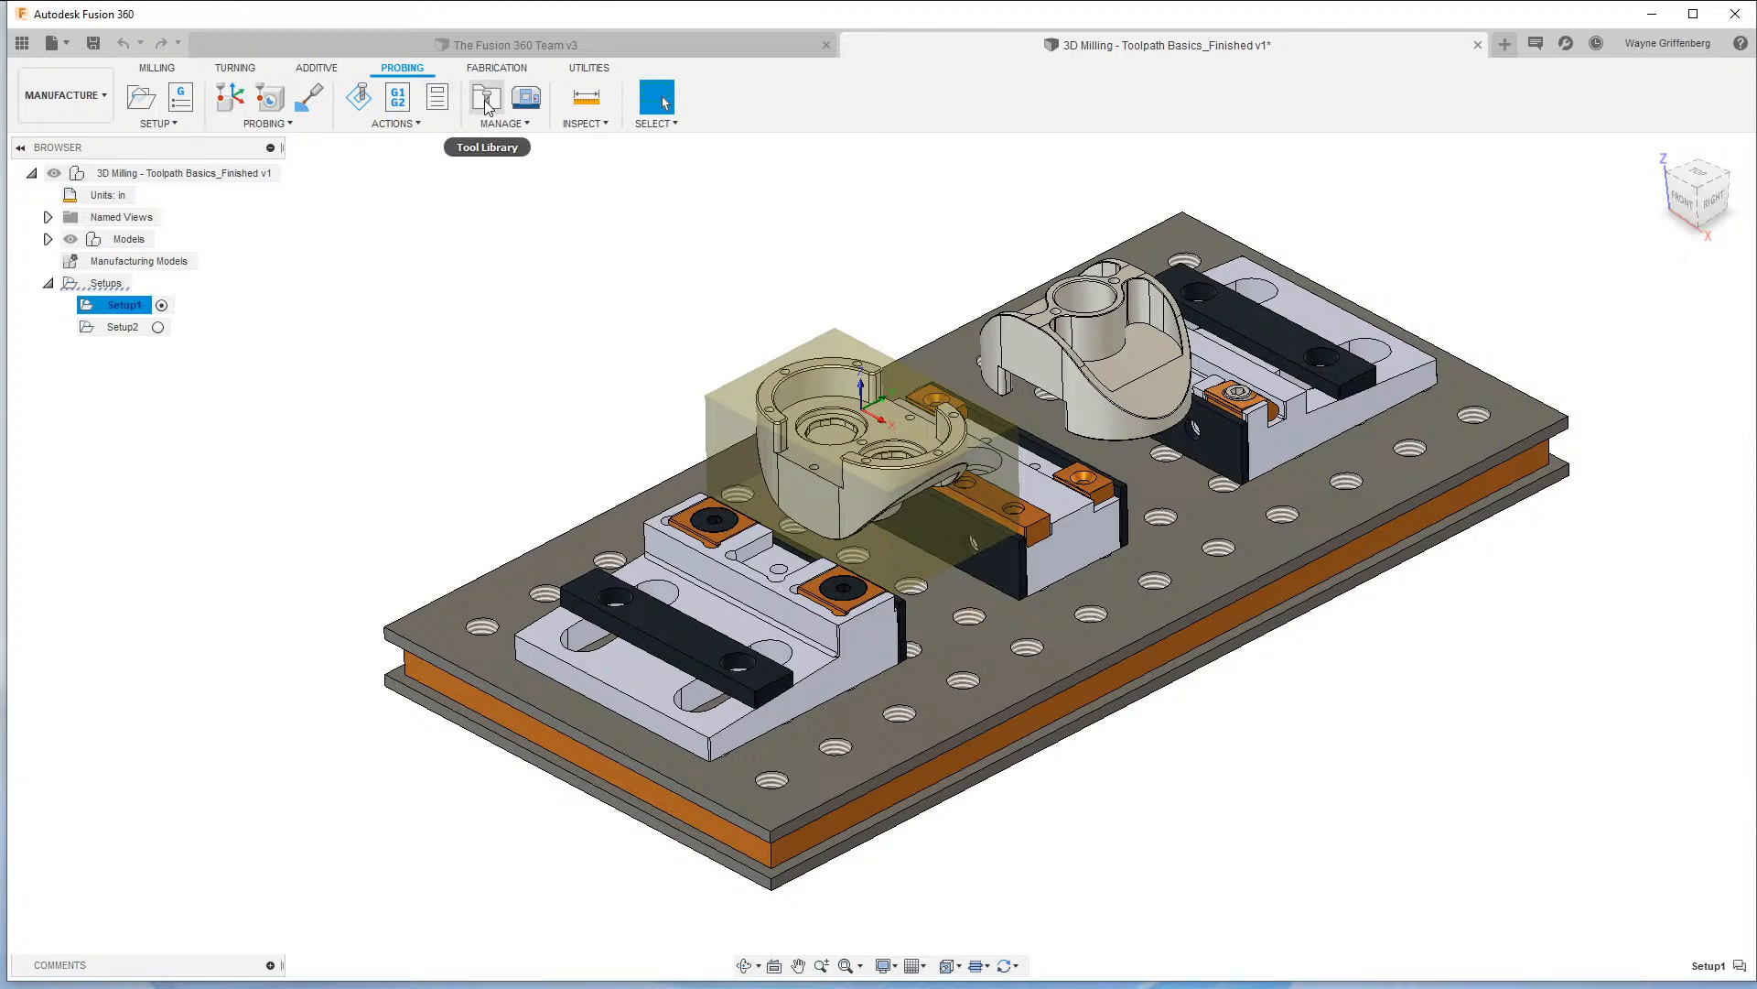
pyautogui.click(319, 67)
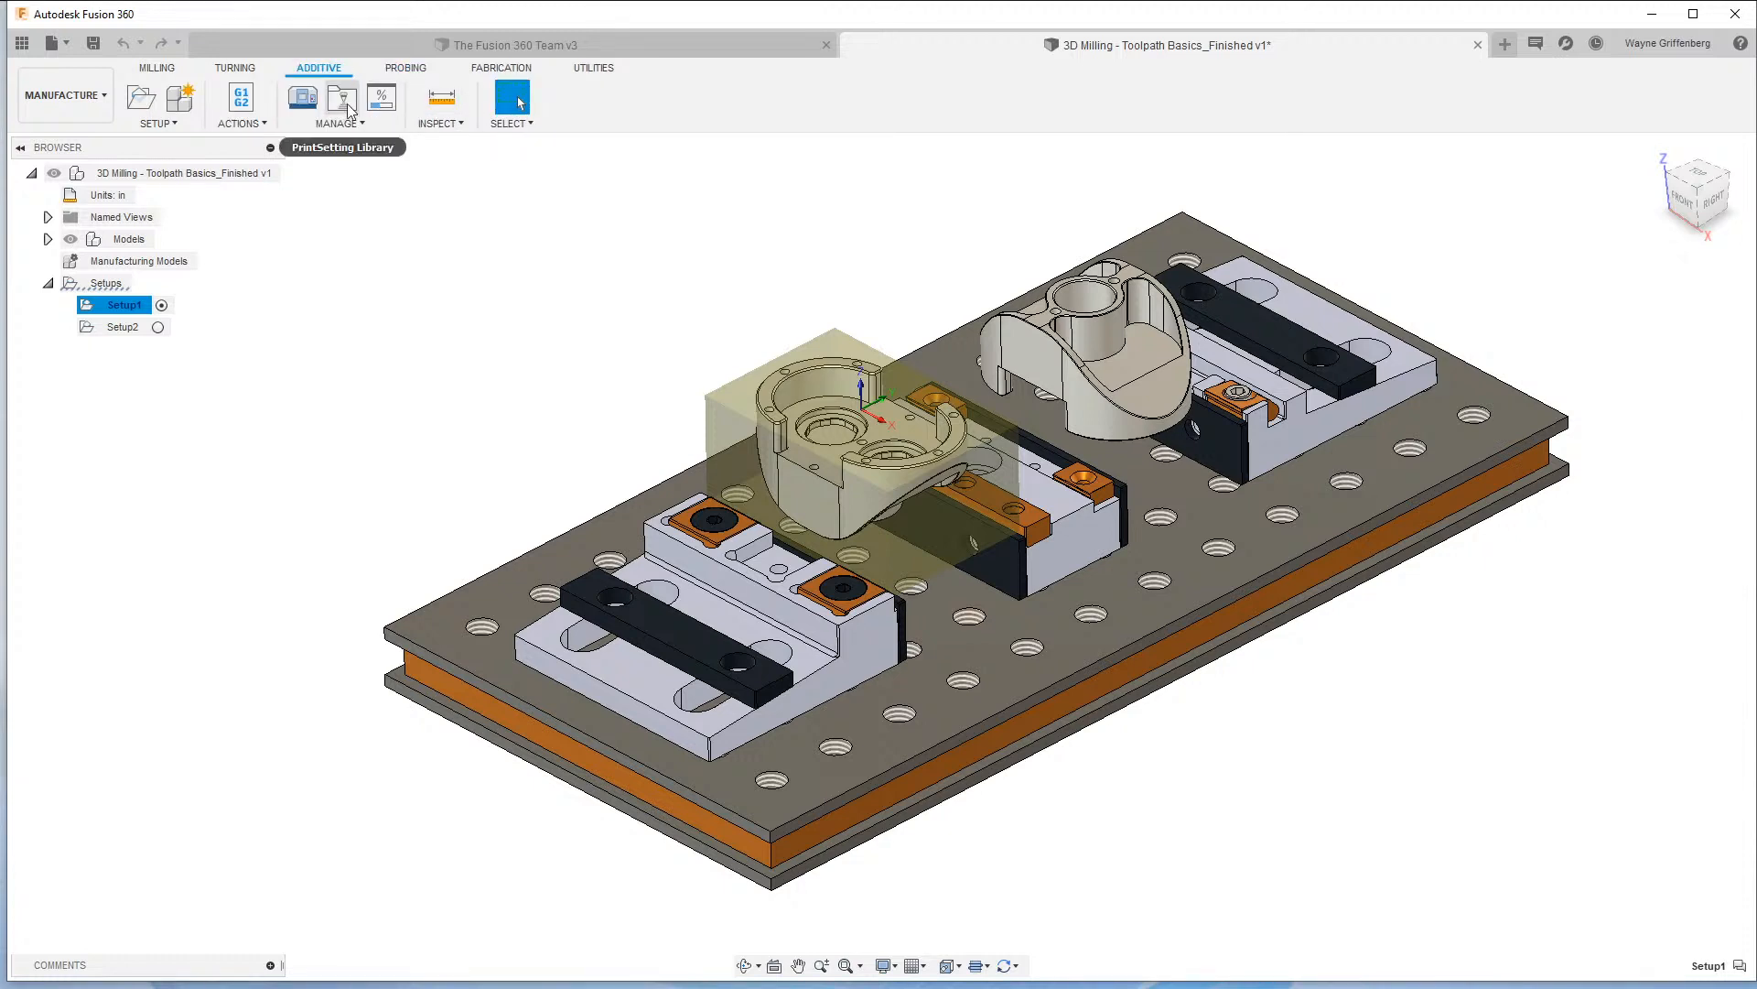
pyautogui.click(157, 72)
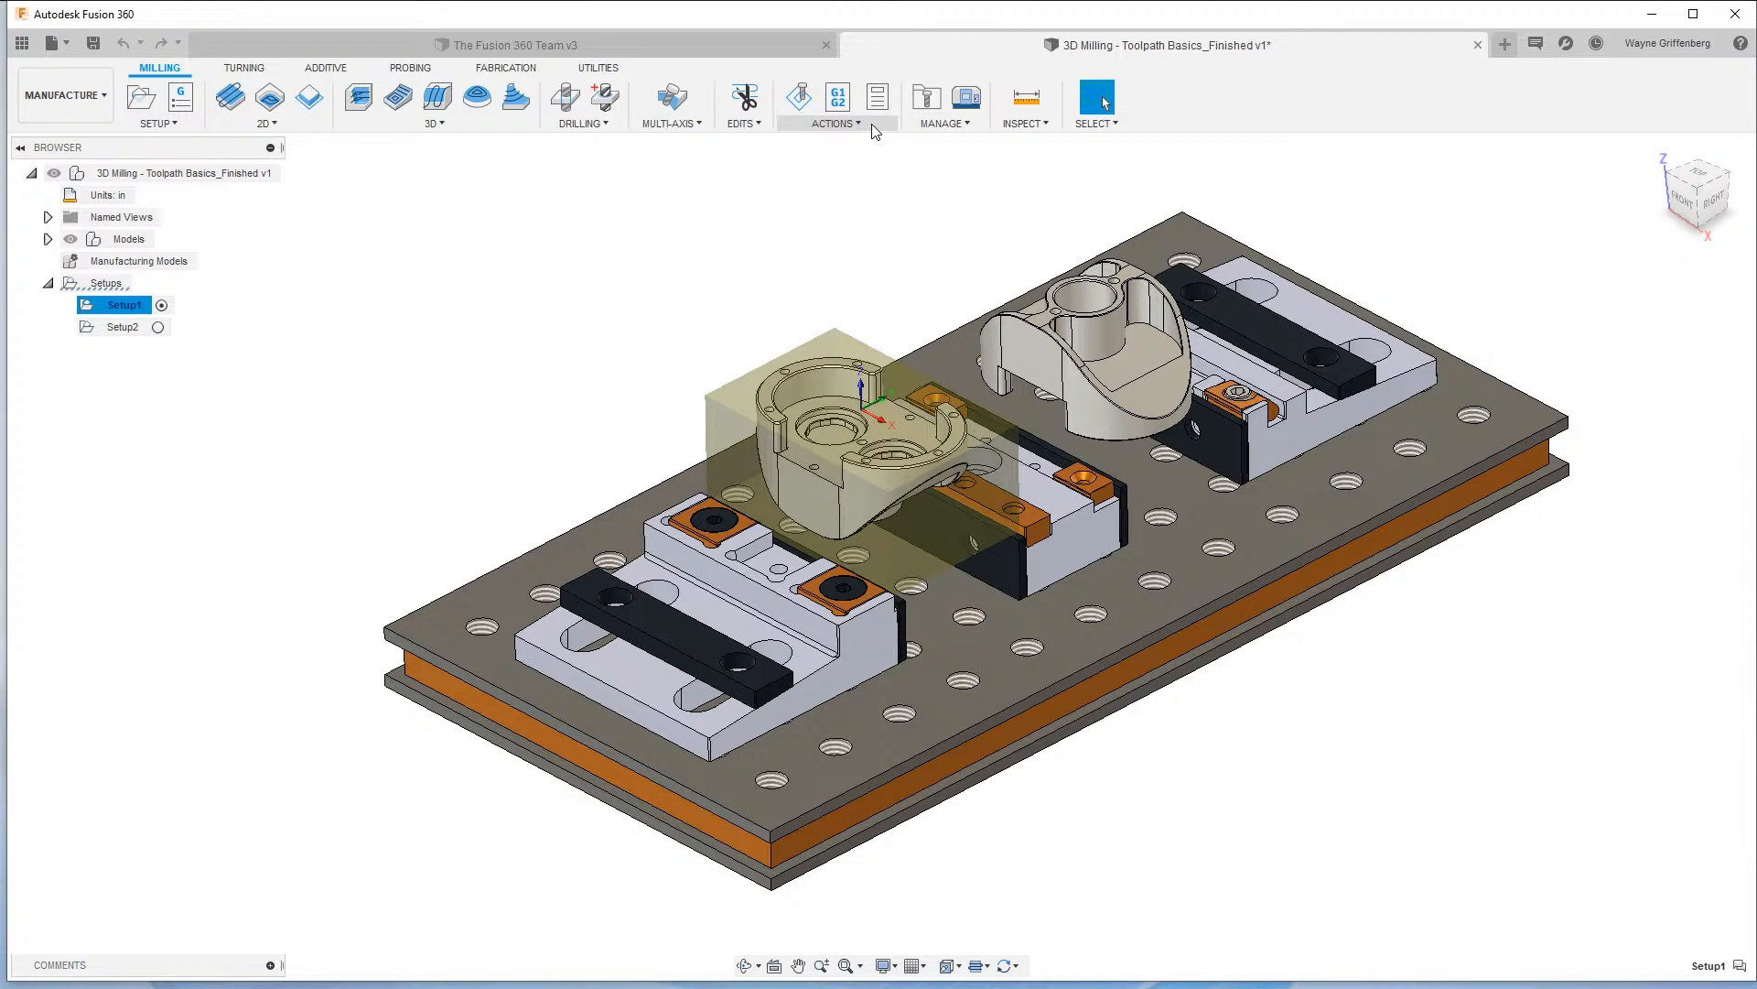
# Open the Tool Library and reposition its window over the model.
pyautogui.click(927, 103)
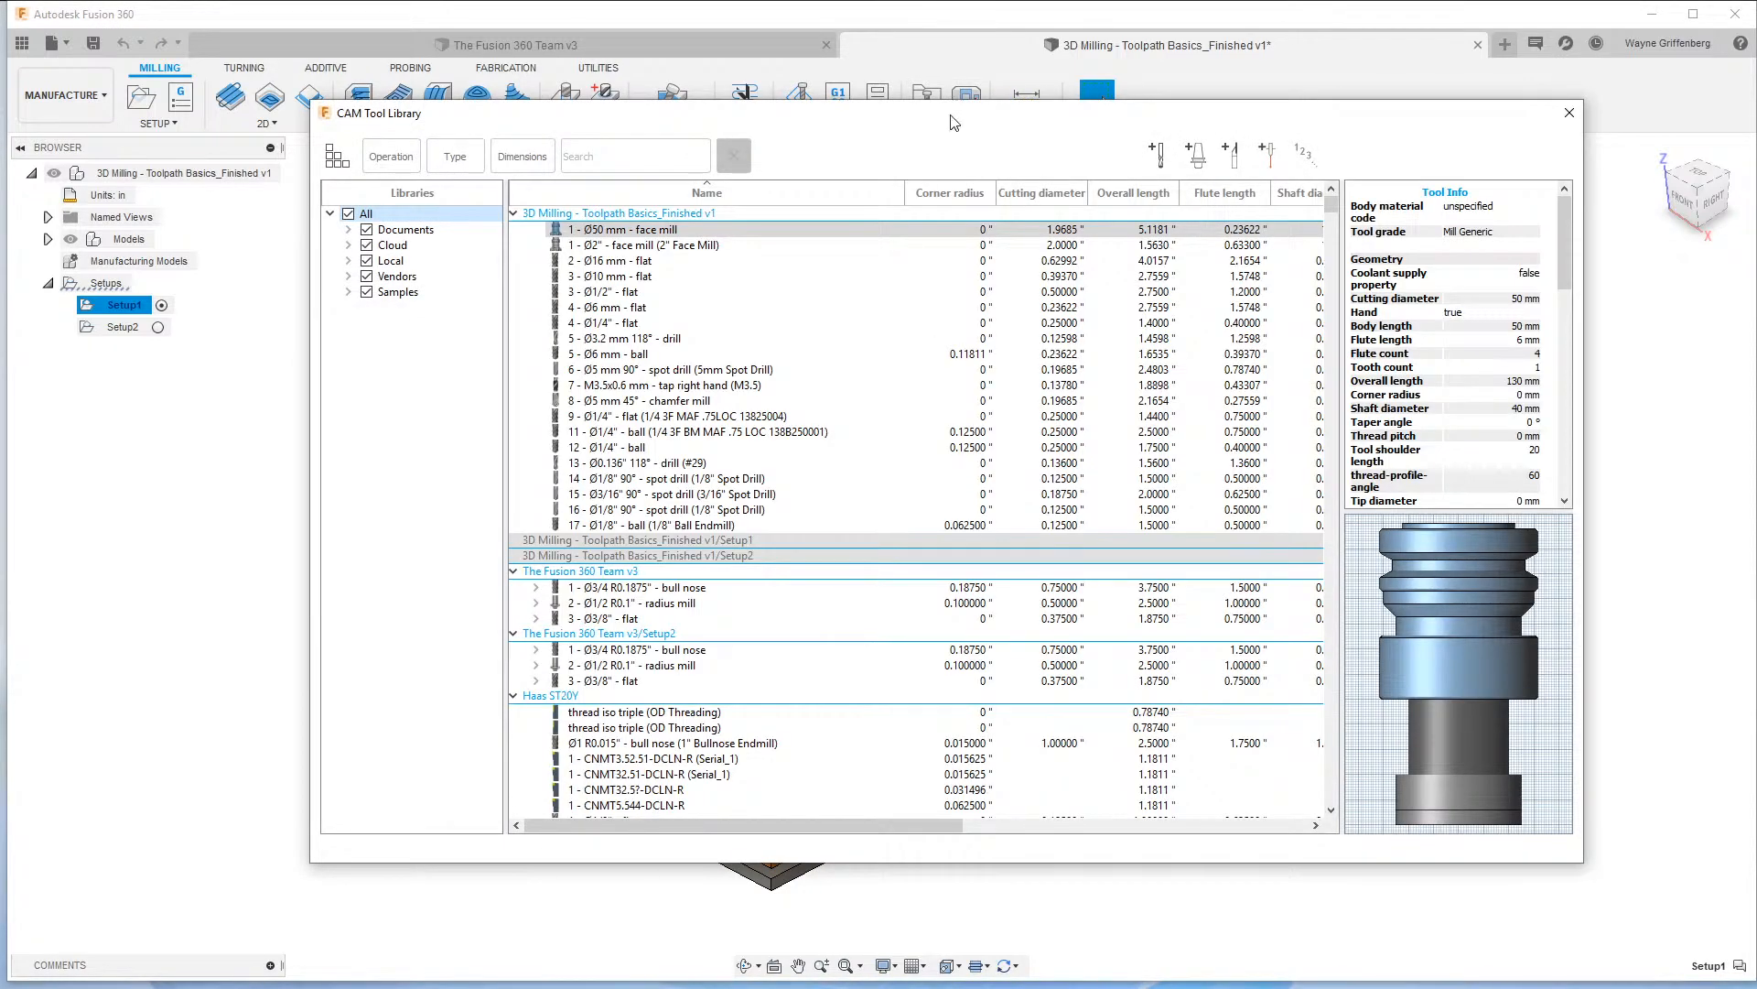
pyautogui.moveTo(954, 121); pyautogui.dragTo(928, 141)
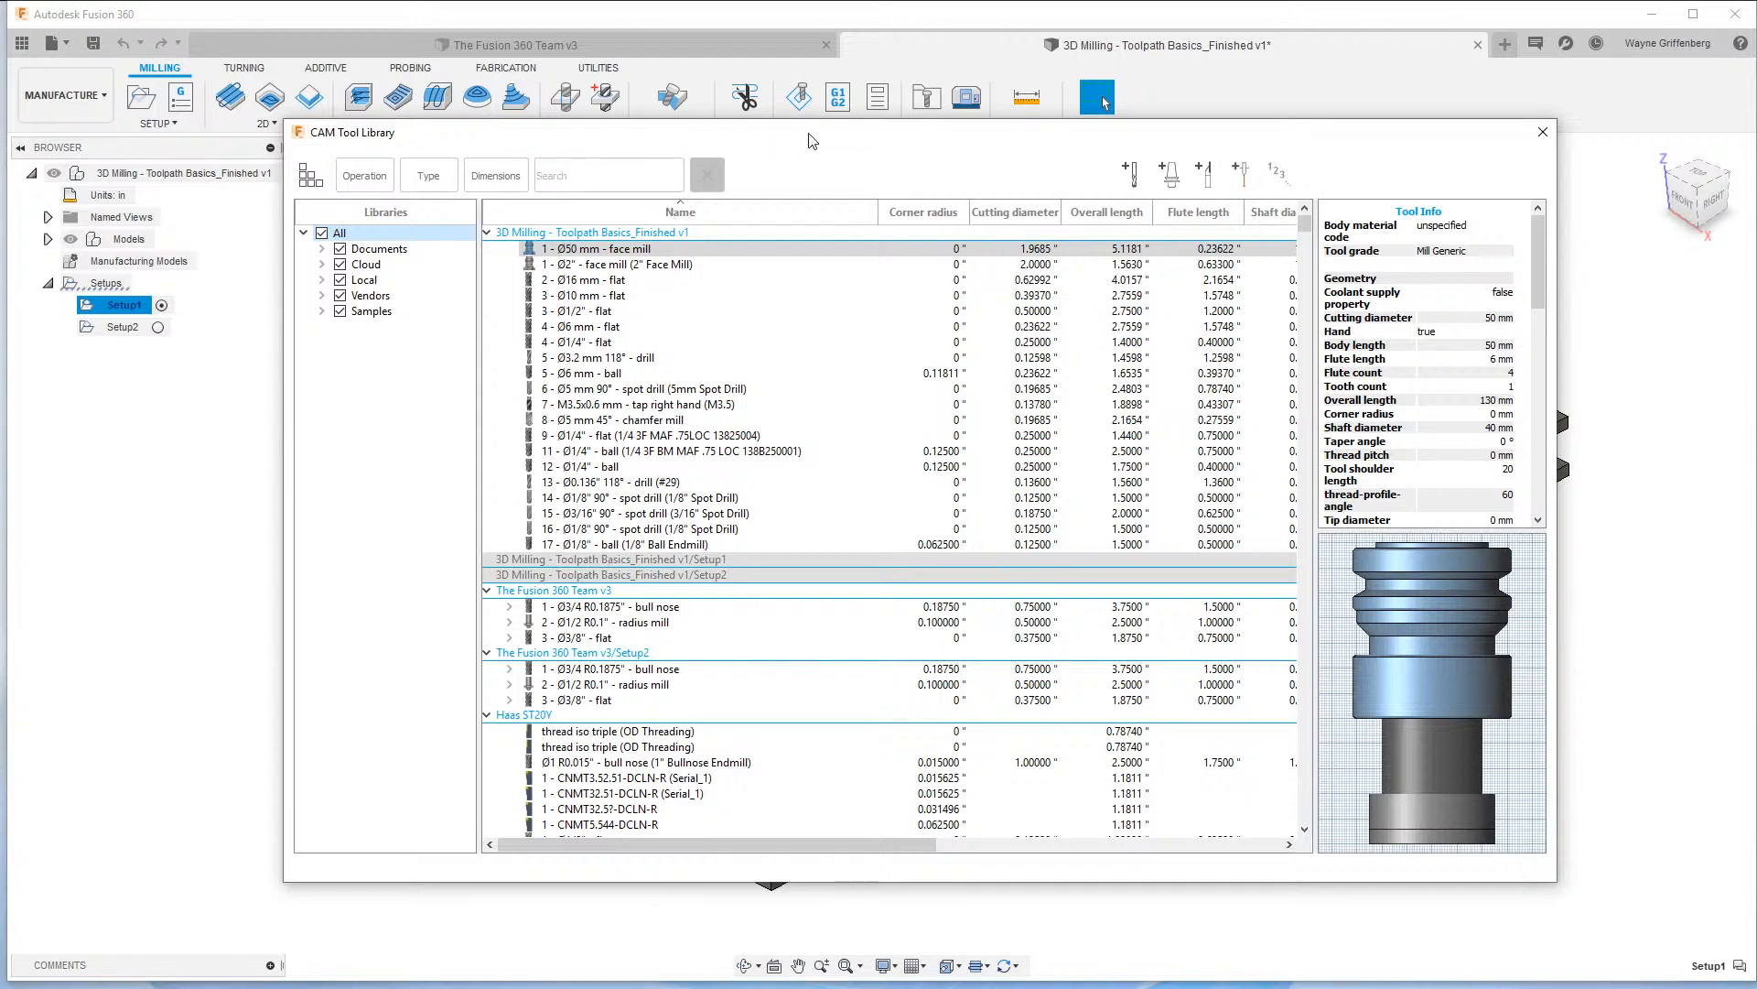
pyautogui.moveTo(808, 140); pyautogui.dragTo(834, 180)
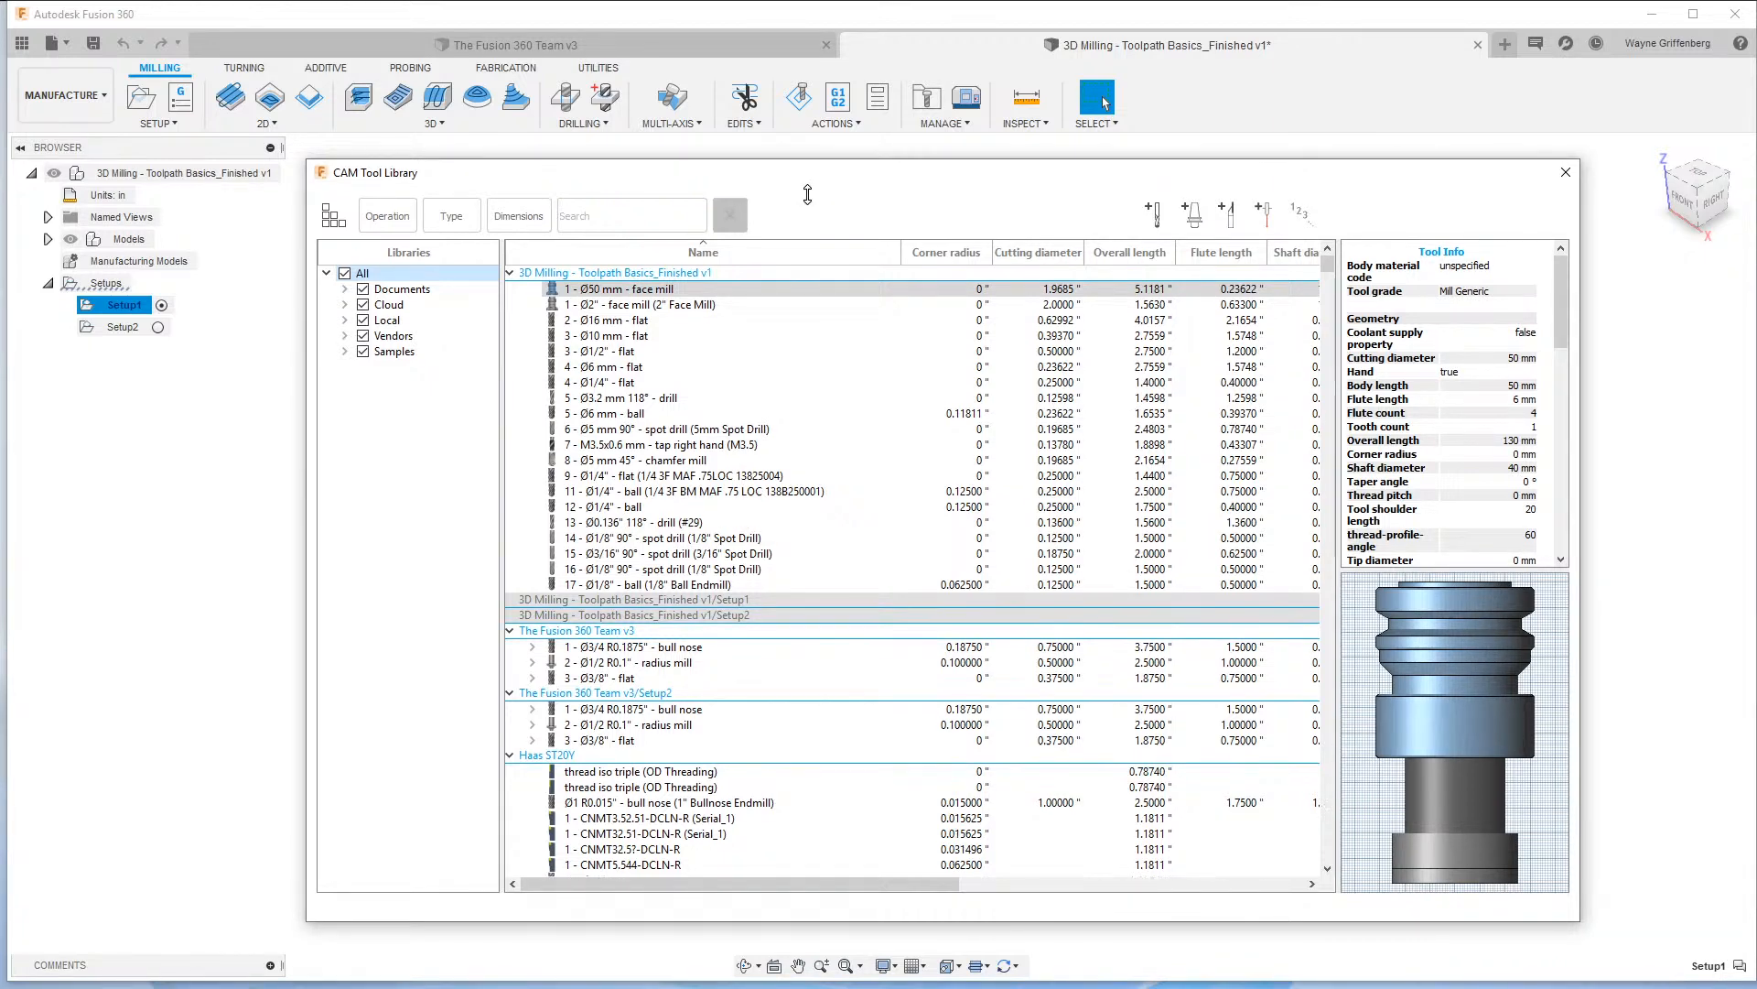
pyautogui.moveTo(808, 158)
pyautogui.mouseDown()
pyautogui.moveTo(801, 787)
pyautogui.moveTo(829, 683)
pyautogui.moveTo(831, 172)
pyautogui.mouseUp()
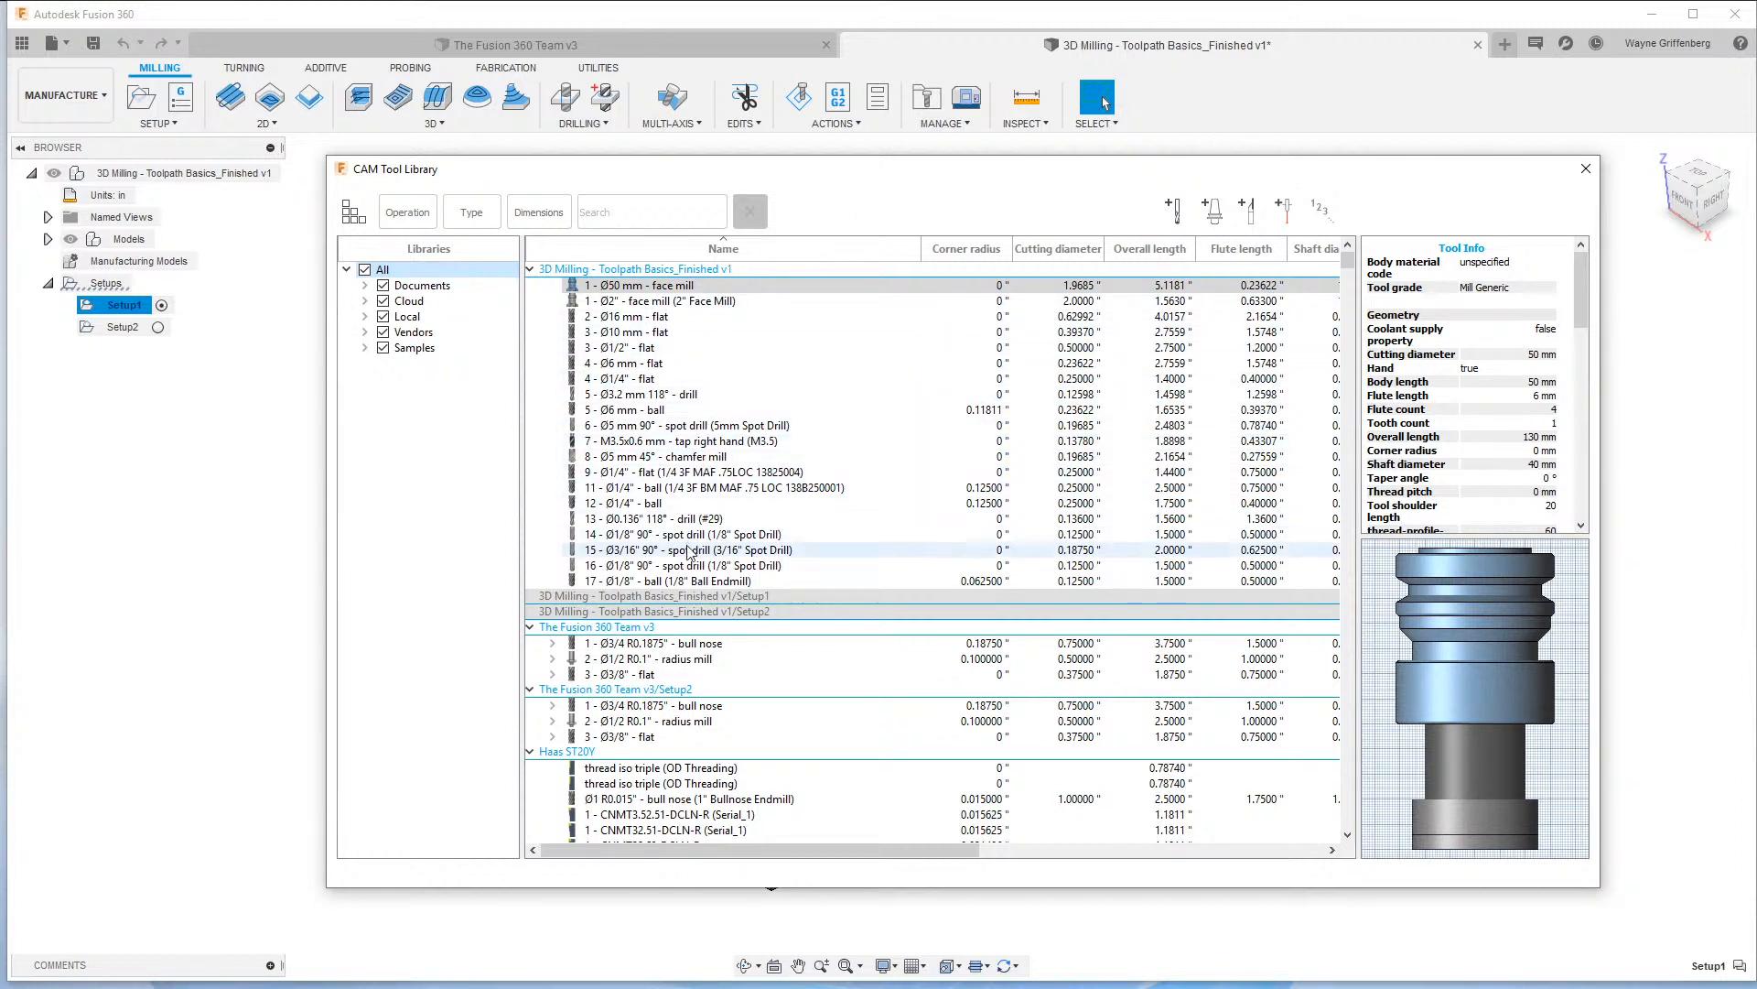
pyautogui.moveTo(815, 169); pyautogui.dragTo(751, 194)
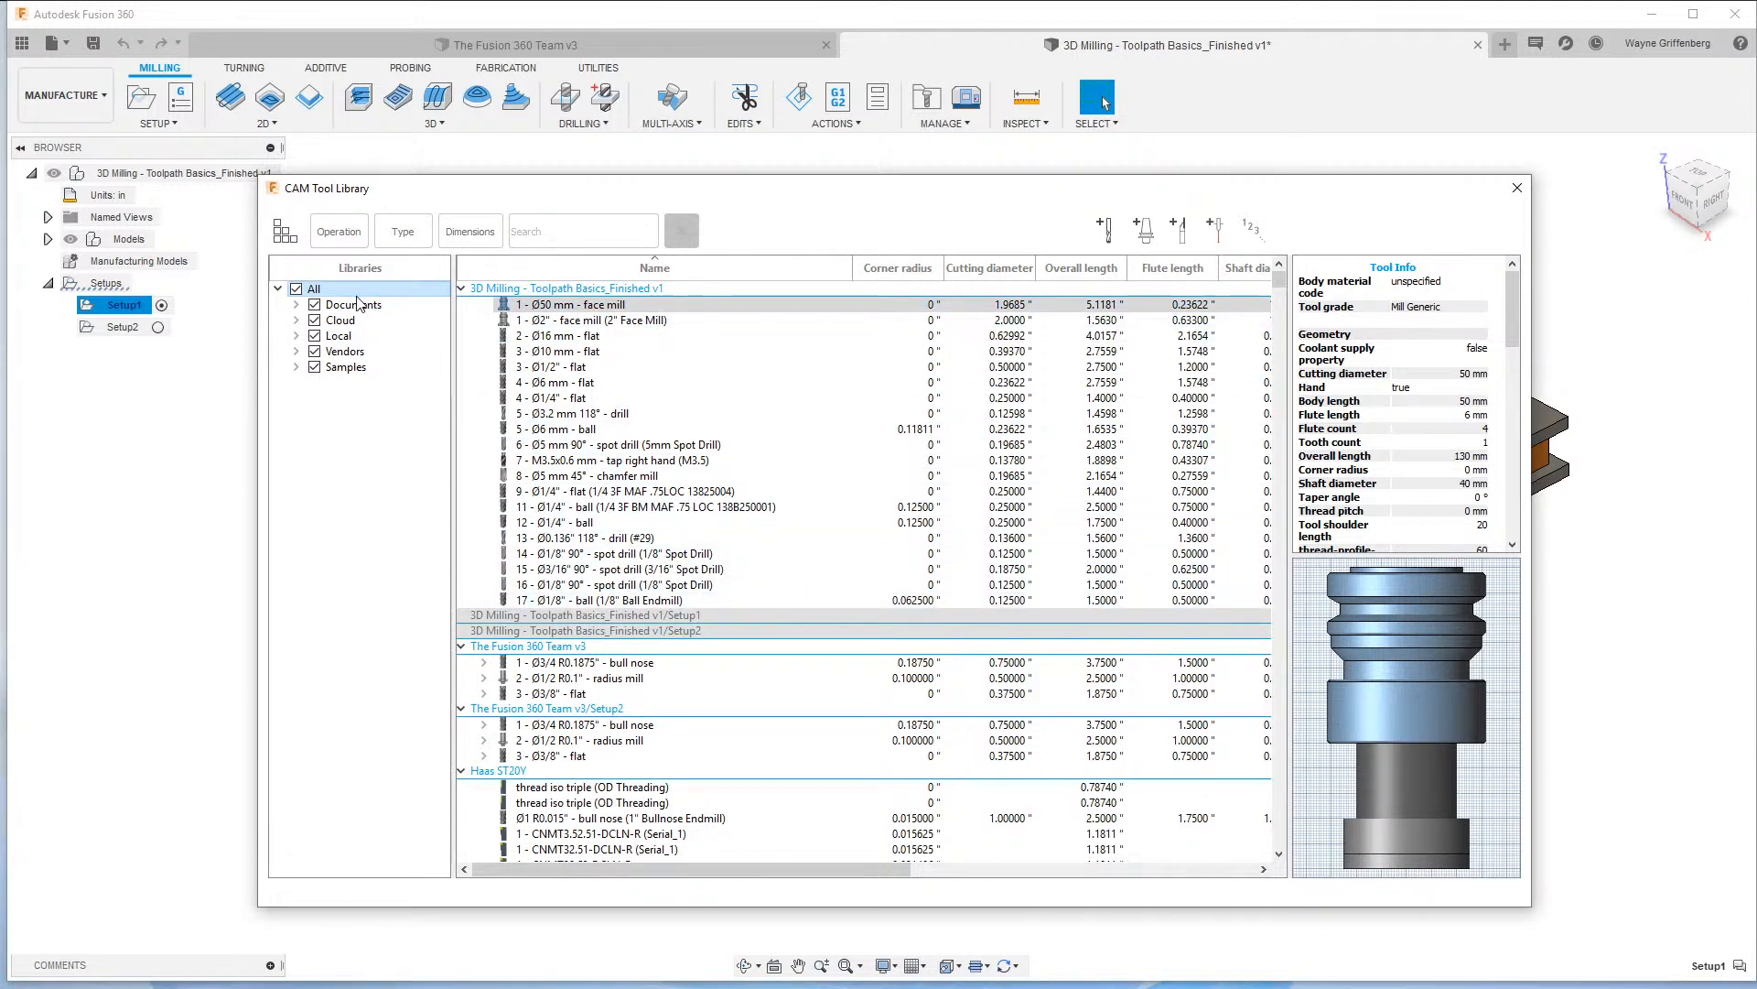
pyautogui.moveTo(732, 203); pyautogui.dragTo(769, 196)
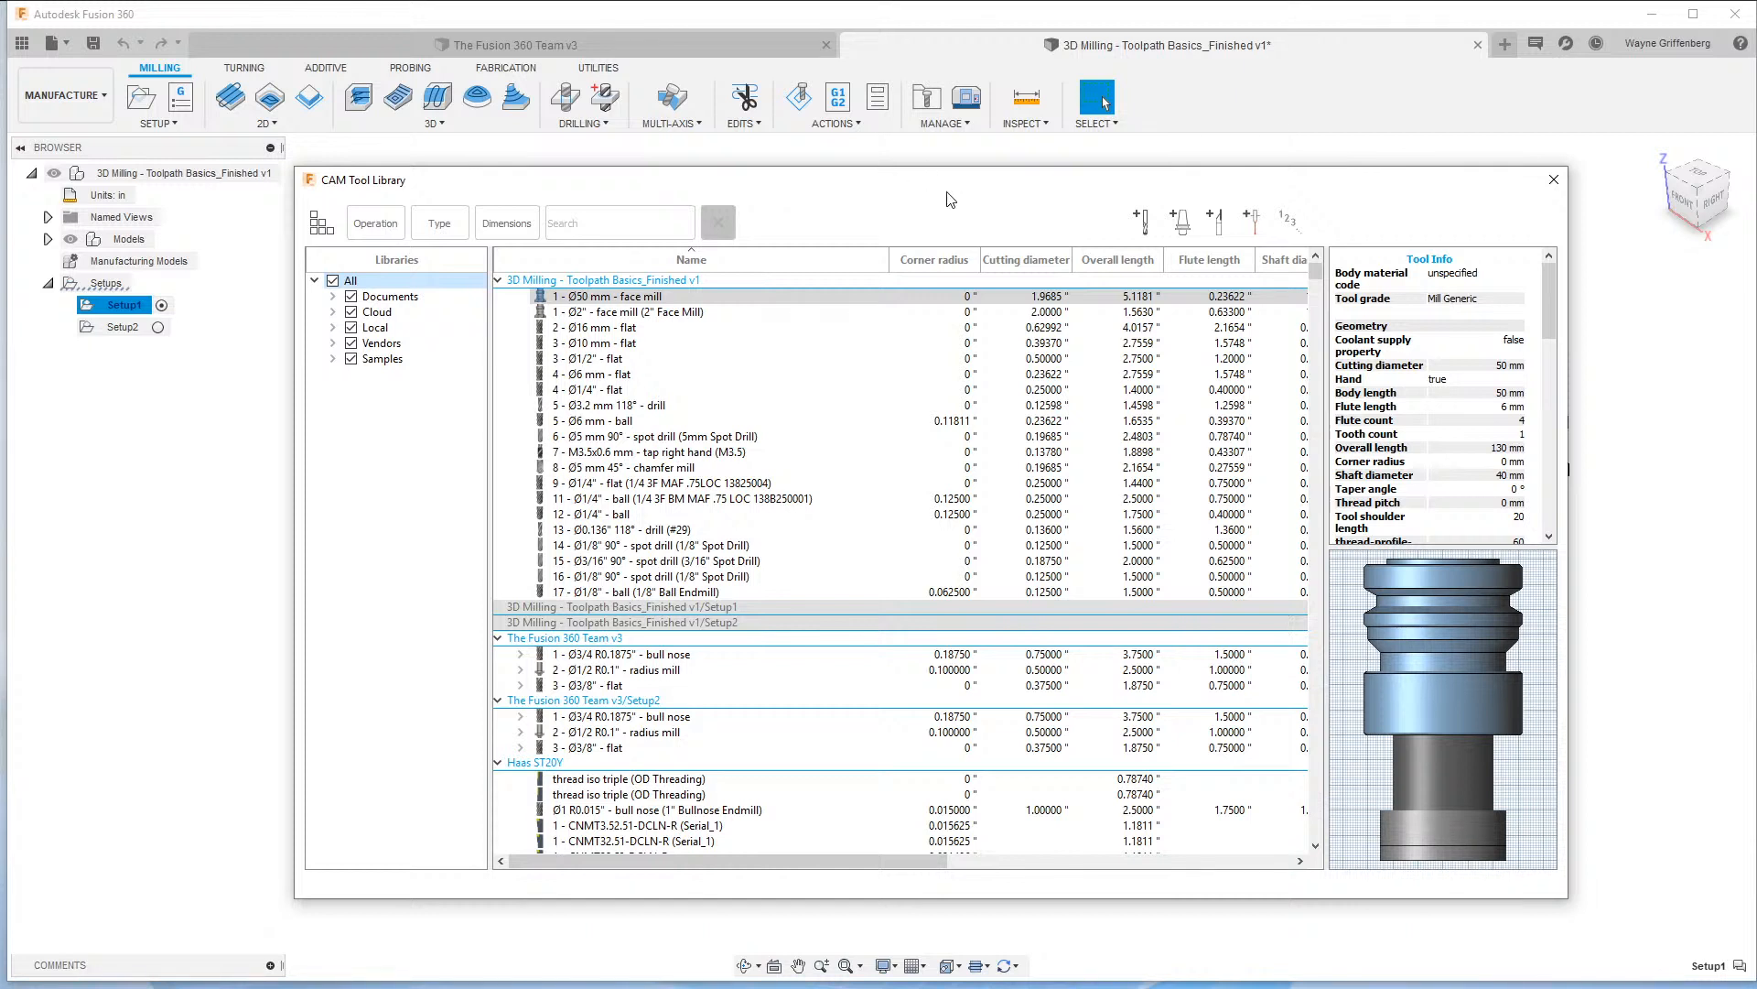
pyautogui.moveTo(952, 194); pyautogui.dragTo(946, 164)
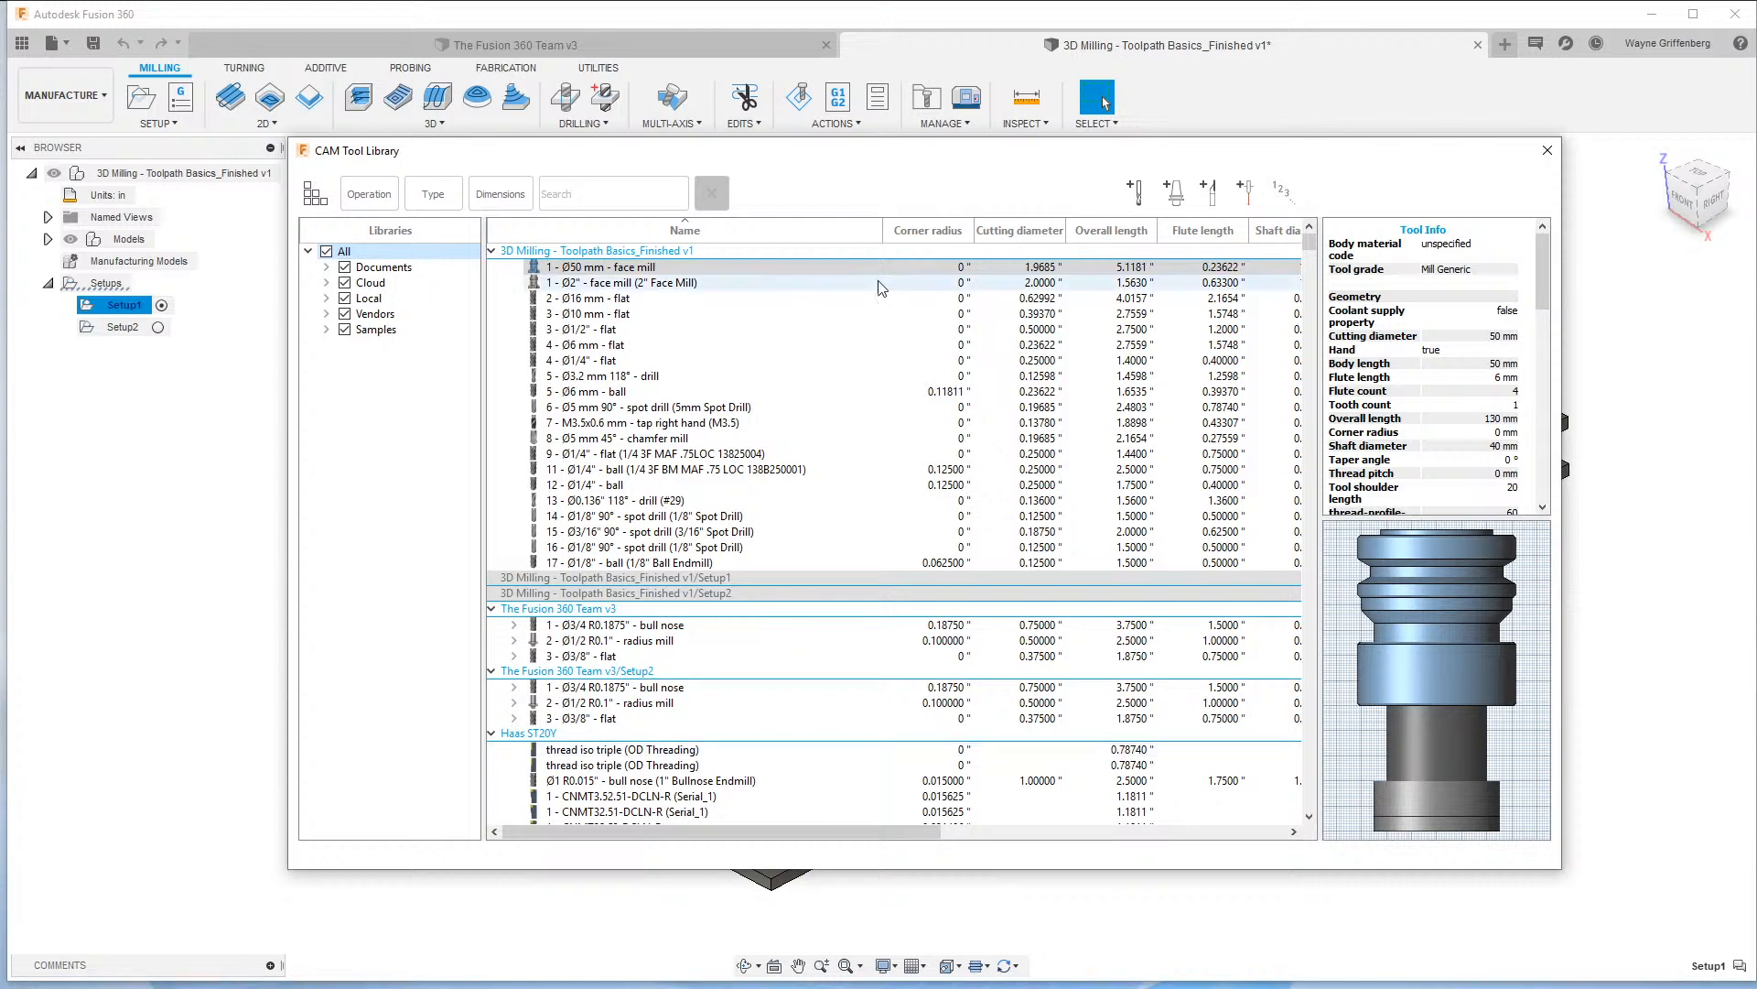
pyautogui.moveTo(794, 165); pyautogui.dragTo(808, 175)
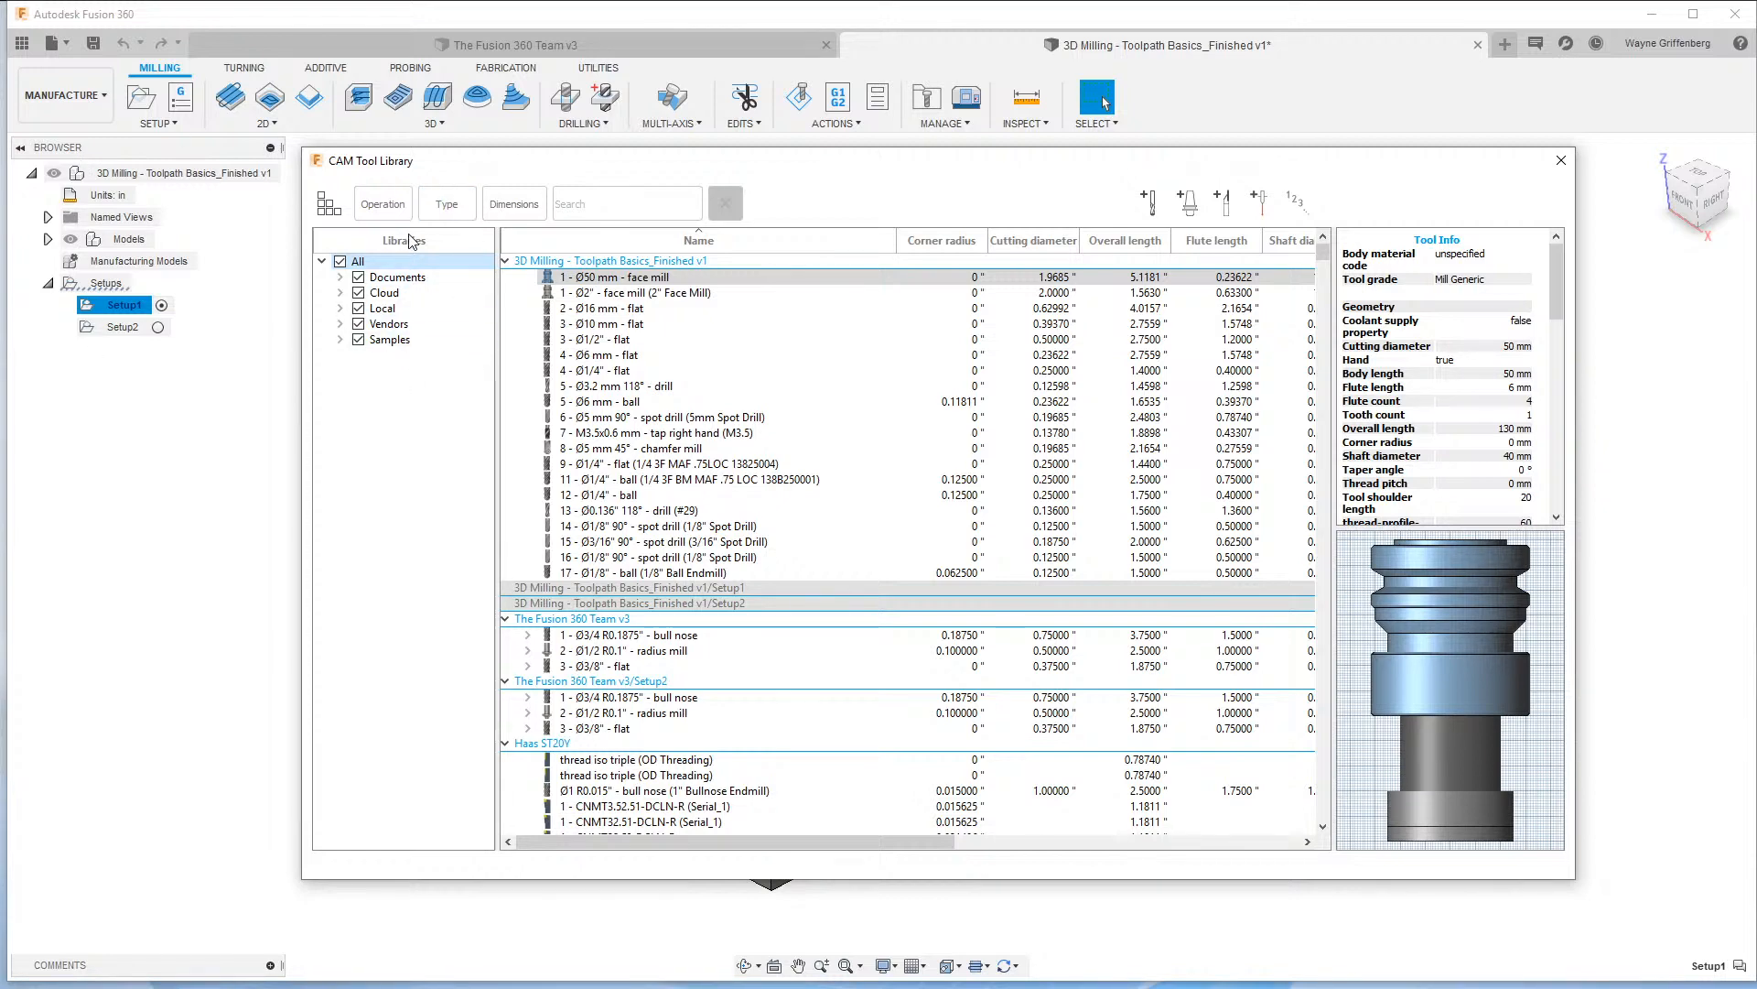
# Examine the tool list with the libraries tree hidden, and show the tree again.
pyautogui.click(329, 205)
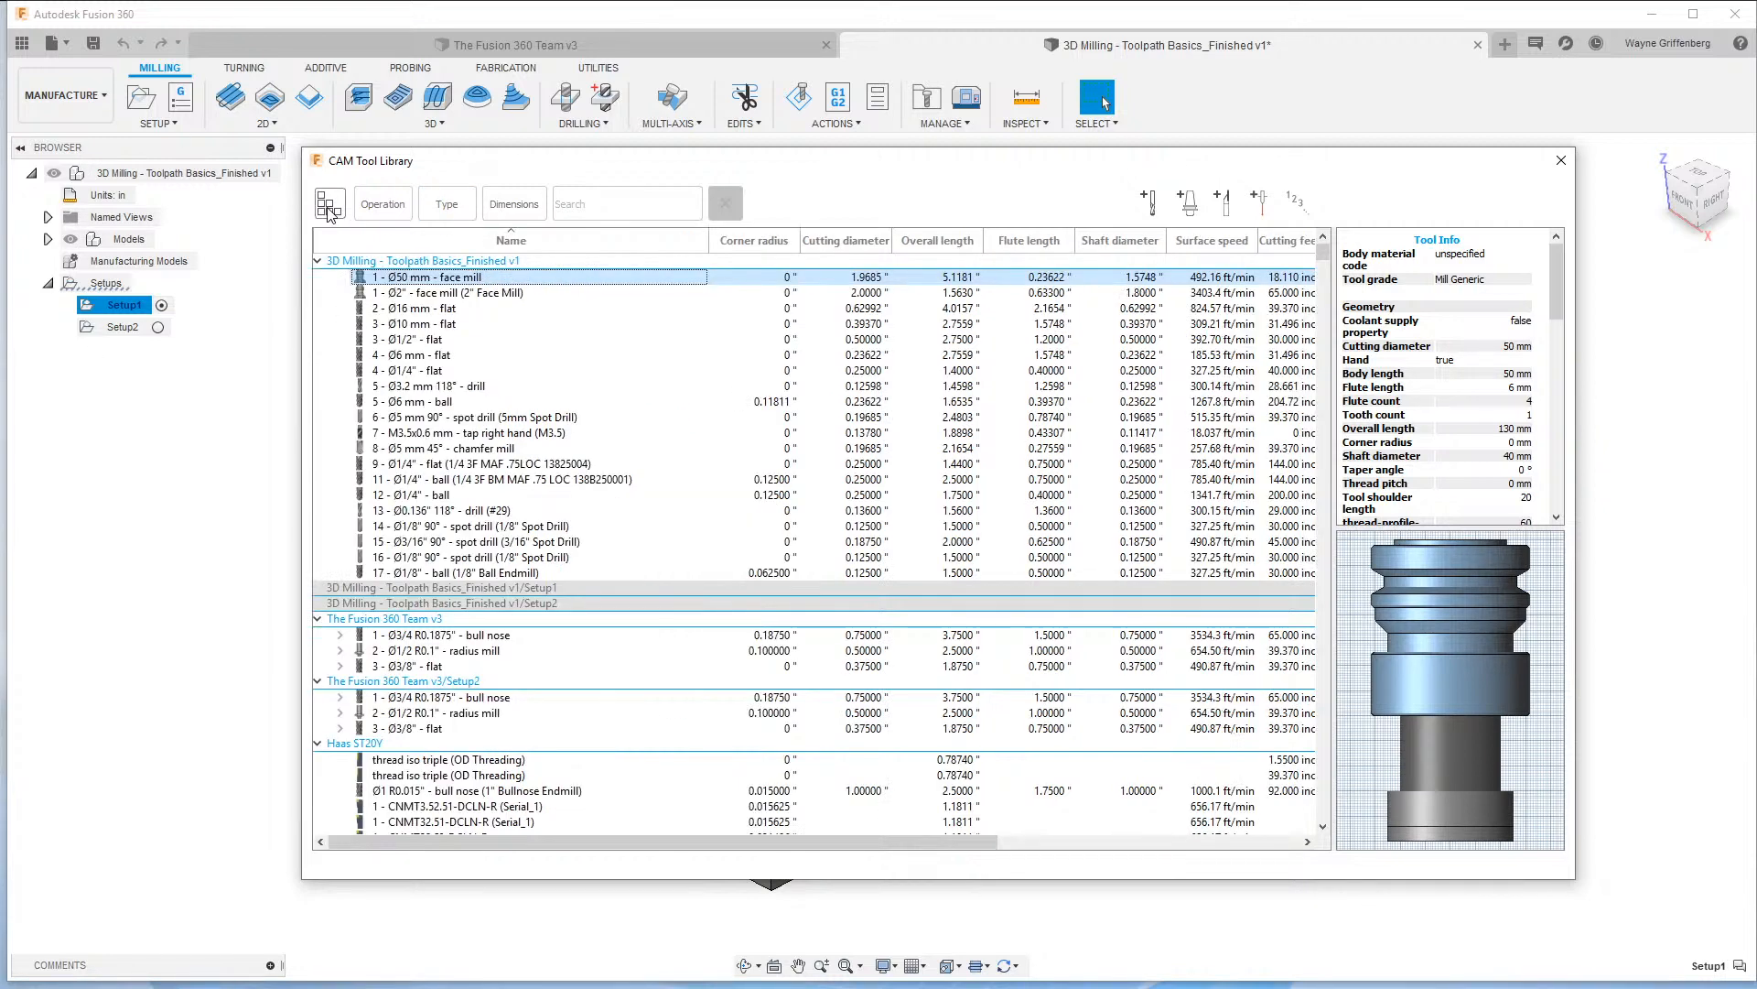
pyautogui.click(329, 207)
pyautogui.click(329, 207)
pyautogui.scroll(-10, 795, 746)
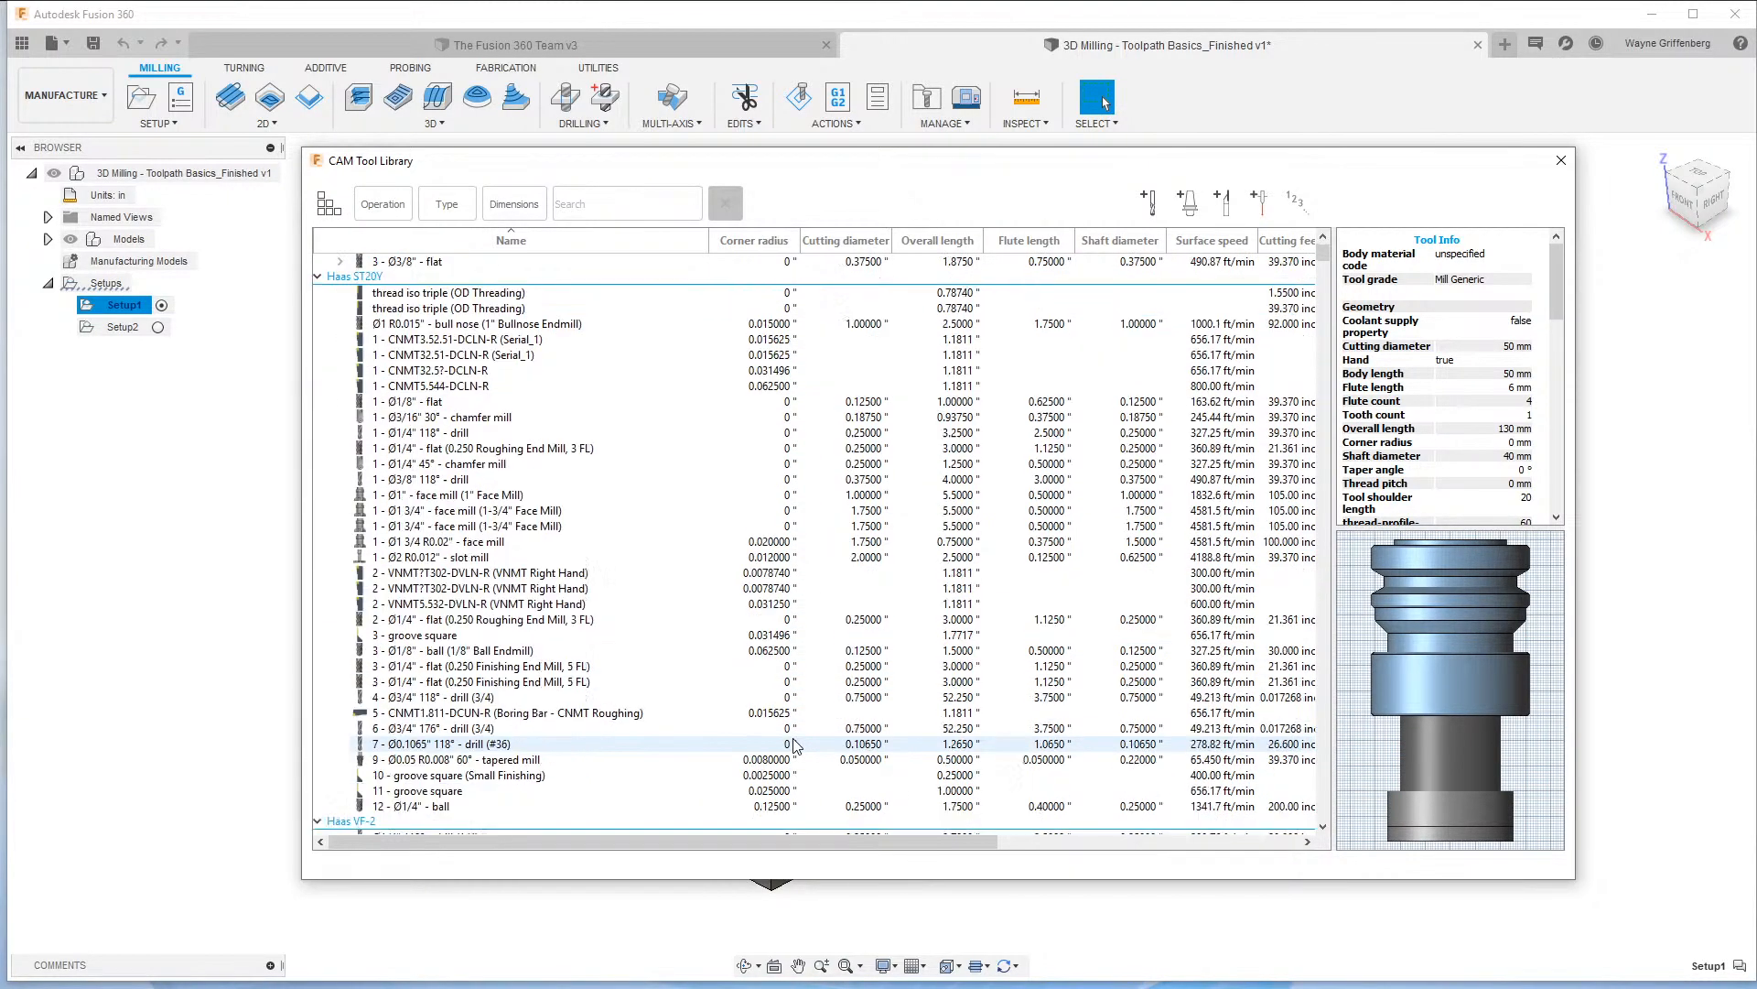
pyautogui.scroll(10, 794, 746)
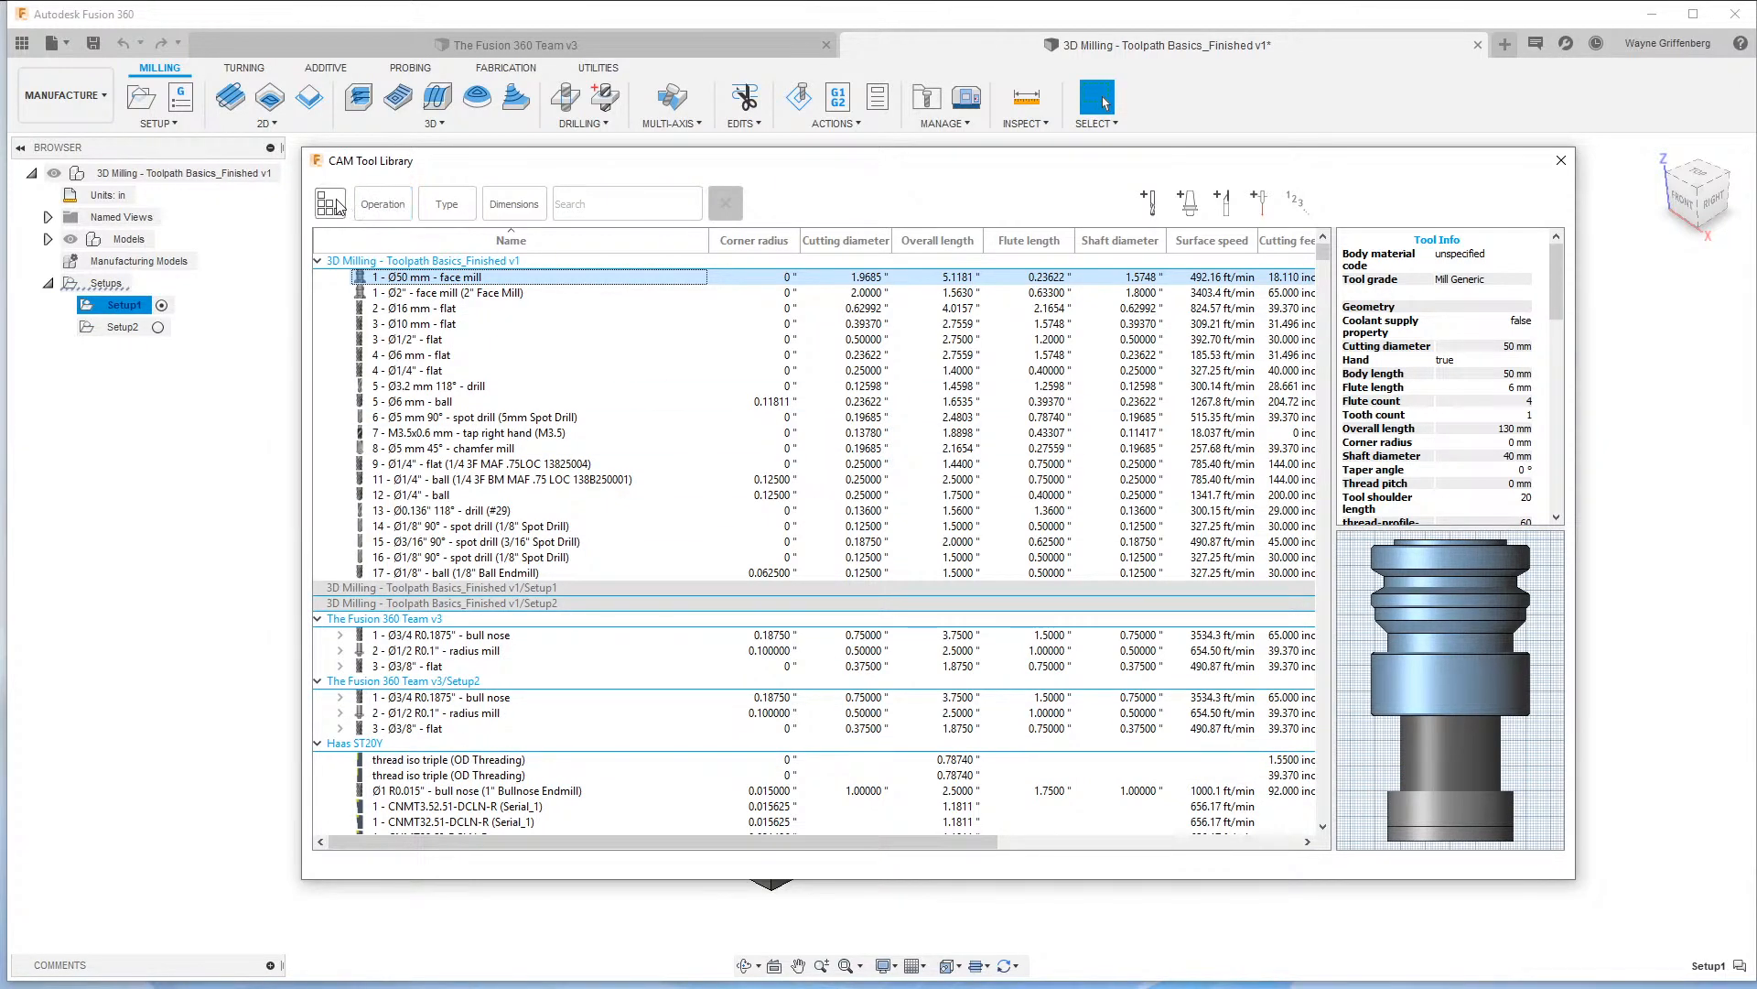
pyautogui.click(336, 206)
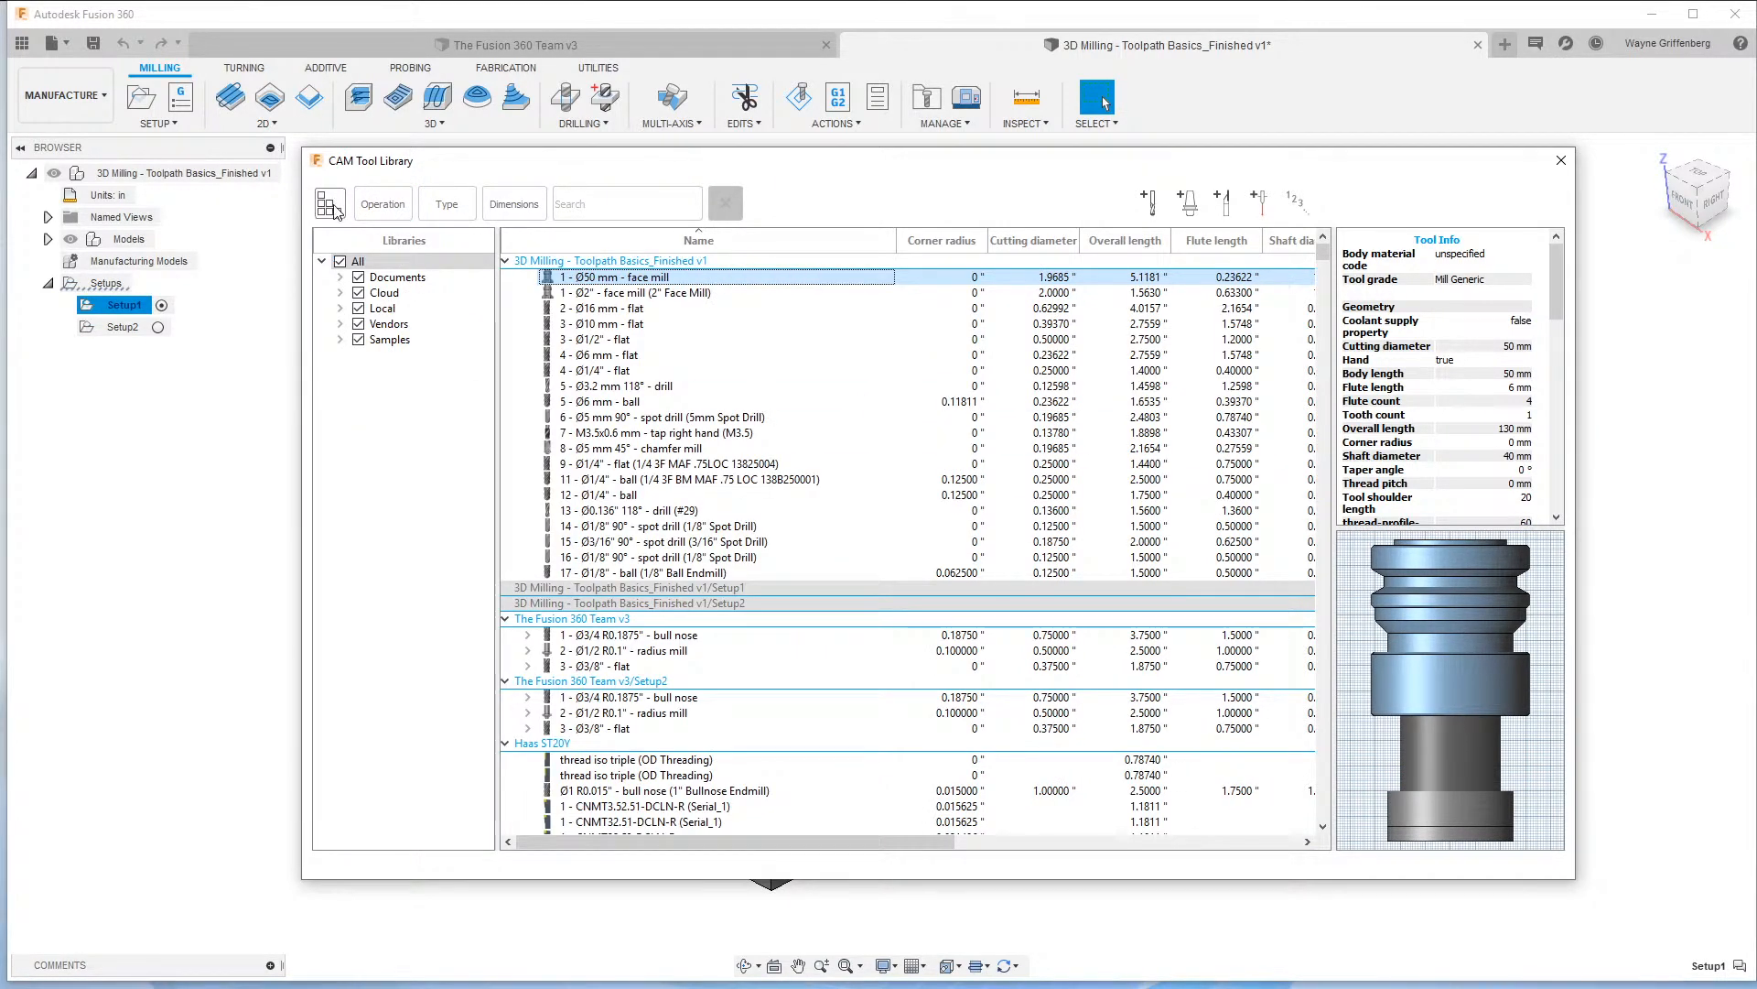
# Compare the tool list with all libraries disabled and enabled, and view the files grouped under Documents.
pyautogui.click(340, 263)
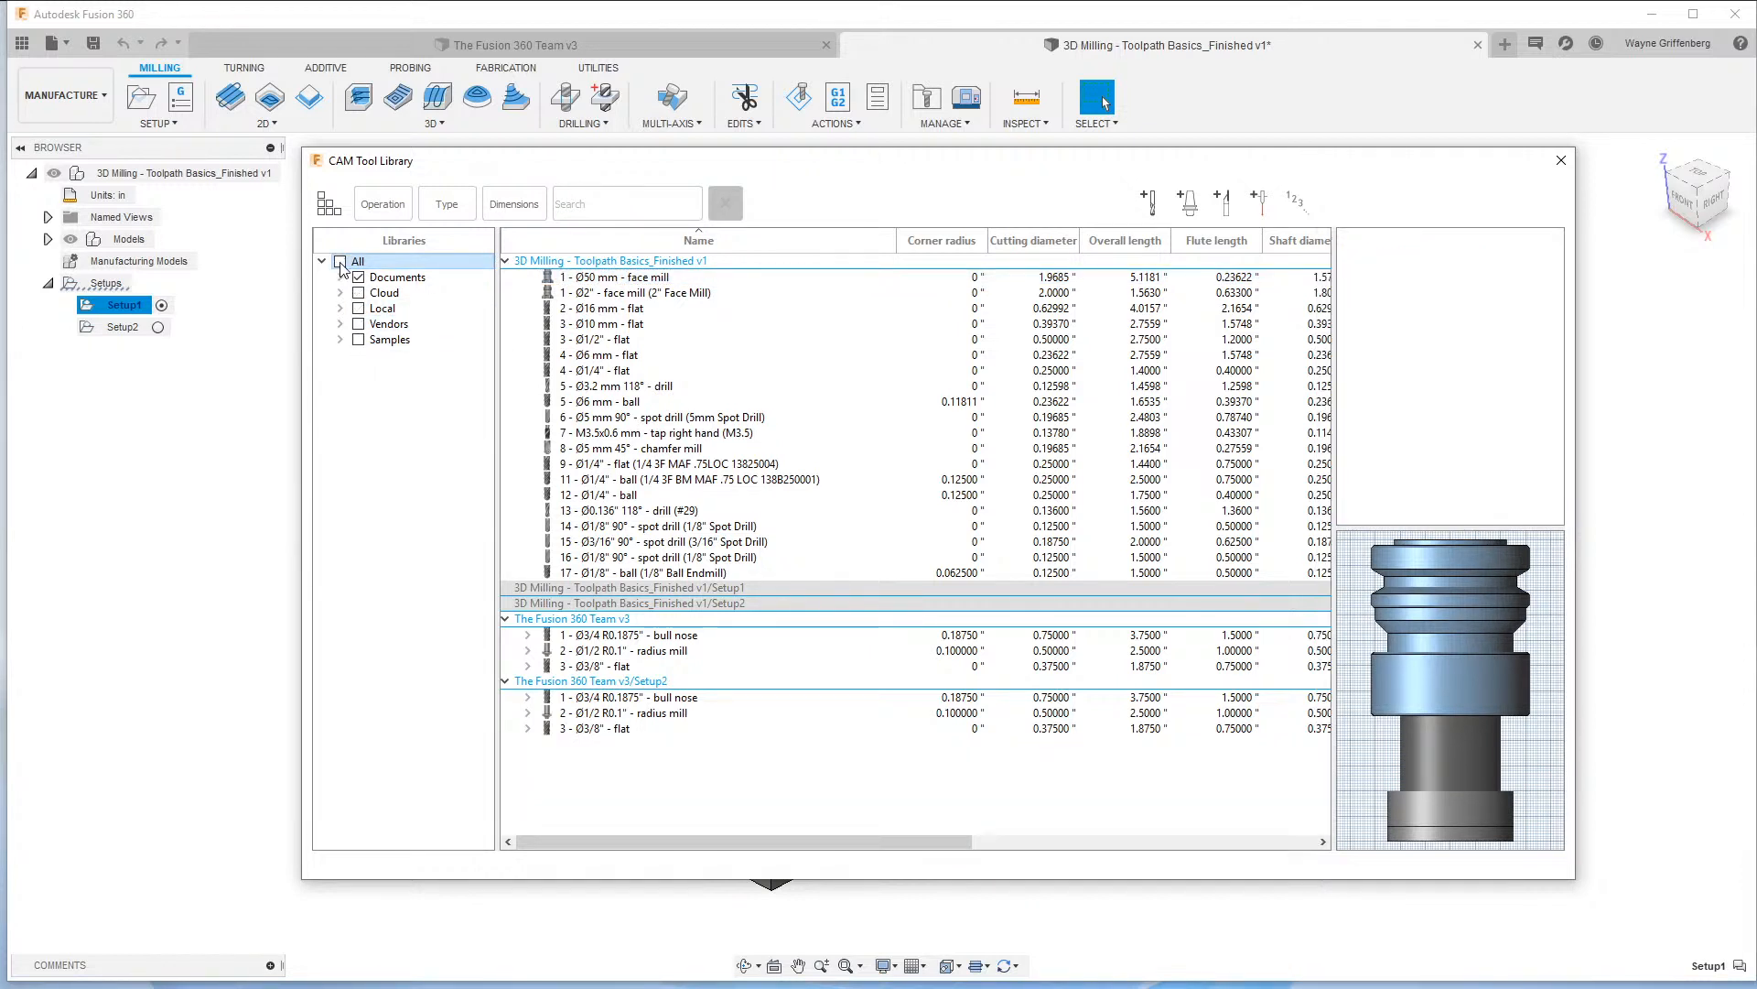
pyautogui.click(340, 263)
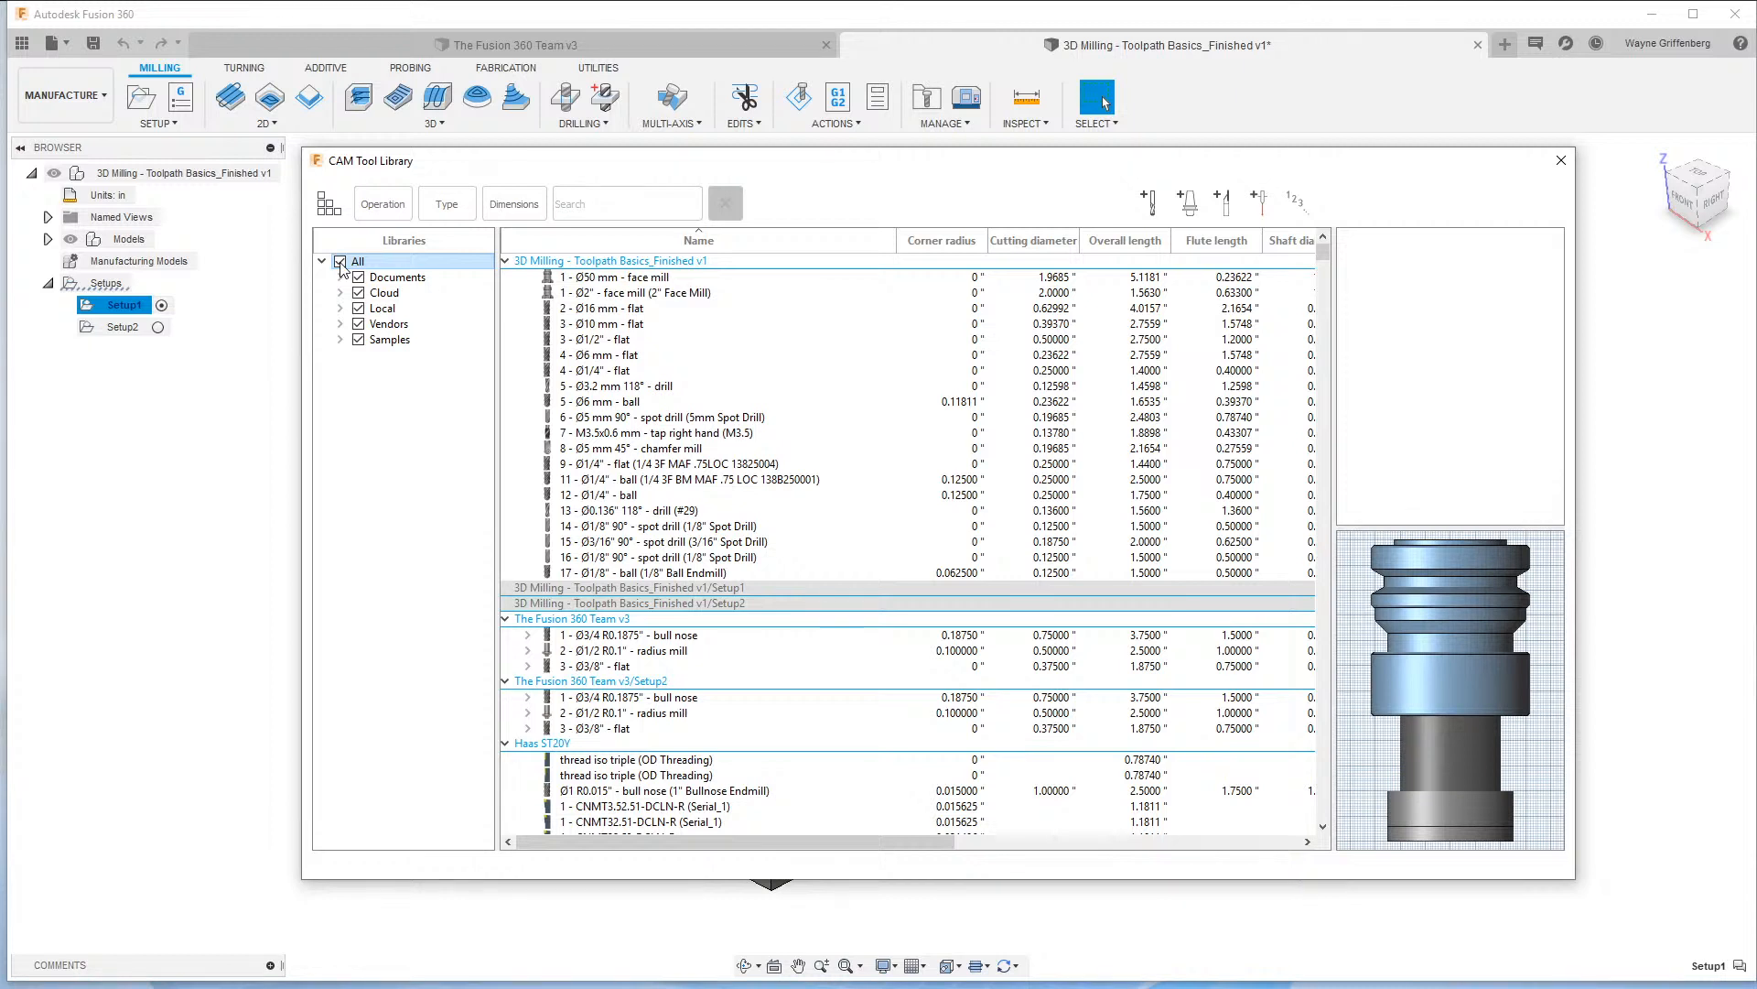
pyautogui.click(340, 263)
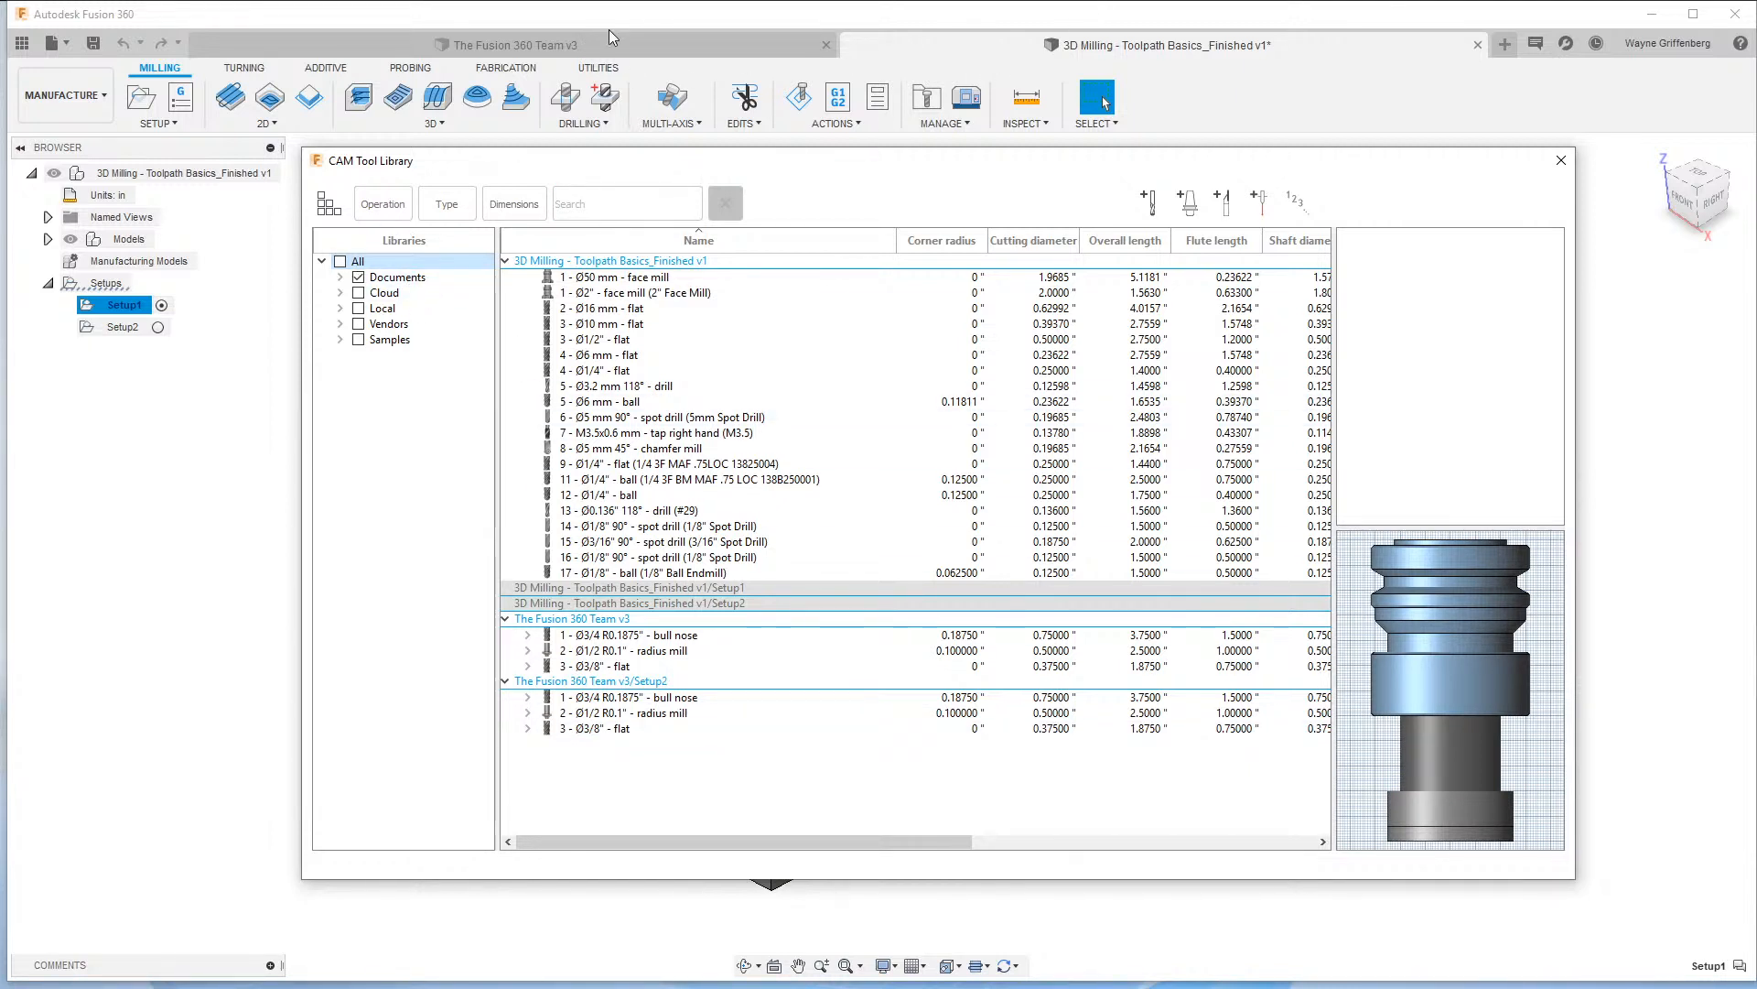
pyautogui.click(340, 262)
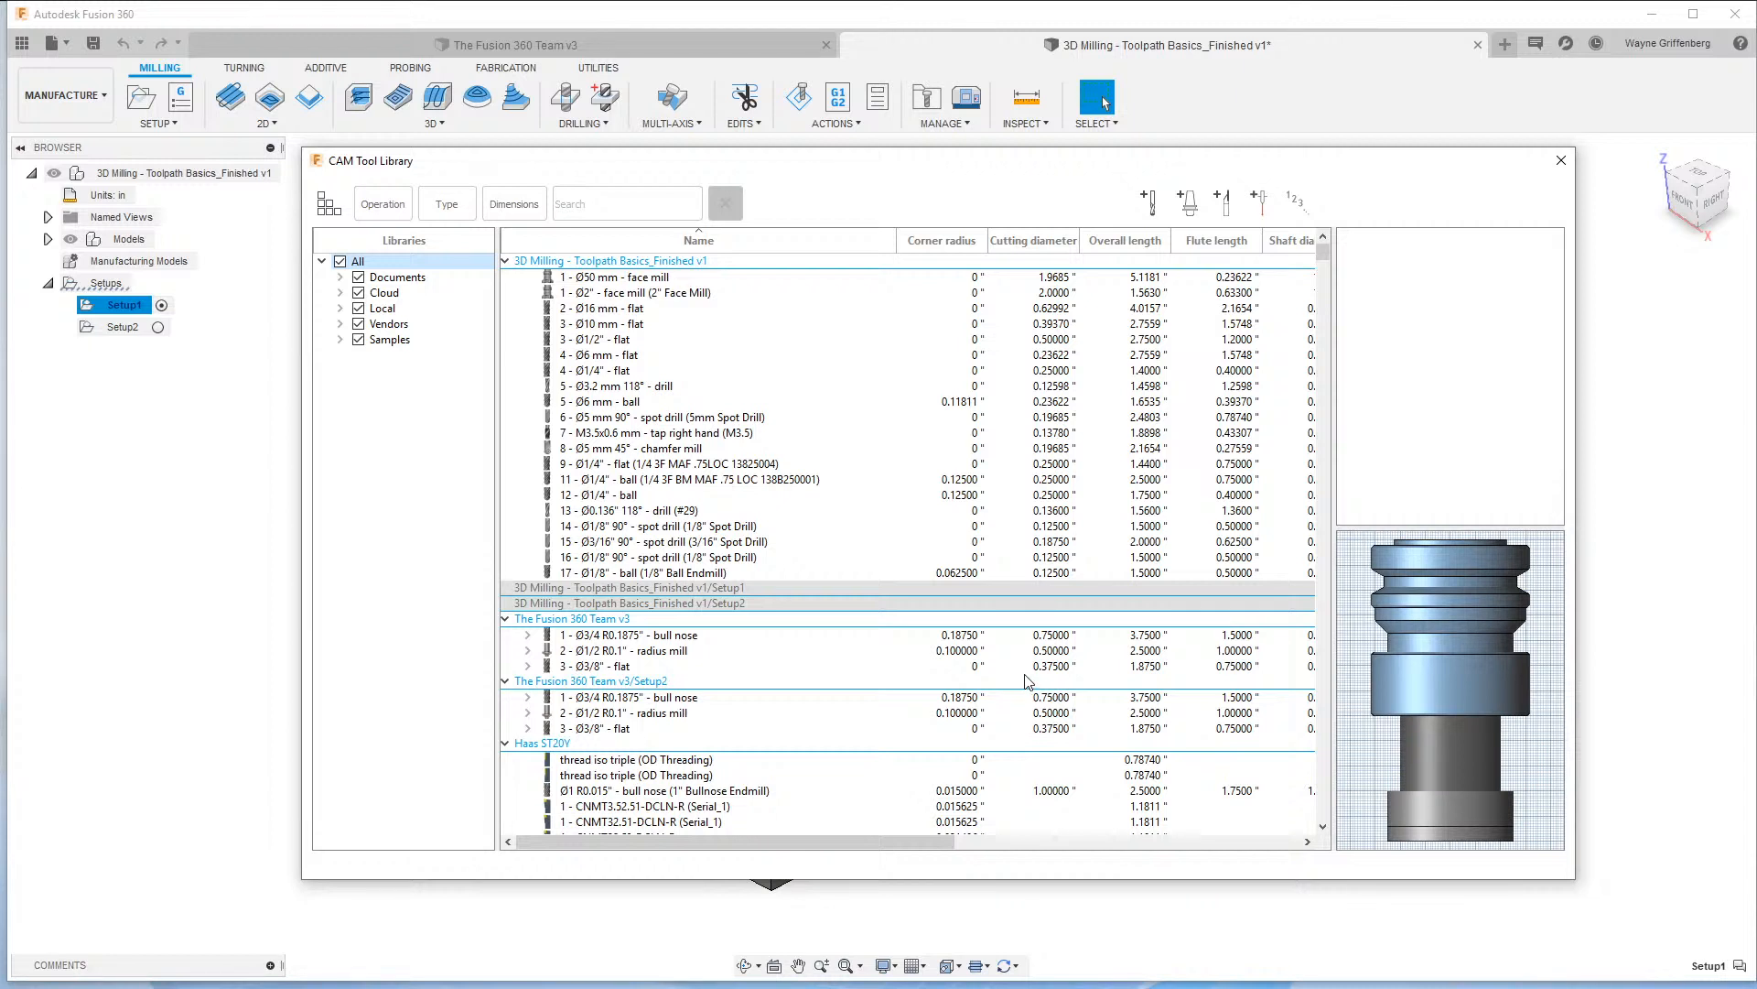
pyautogui.click(340, 278)
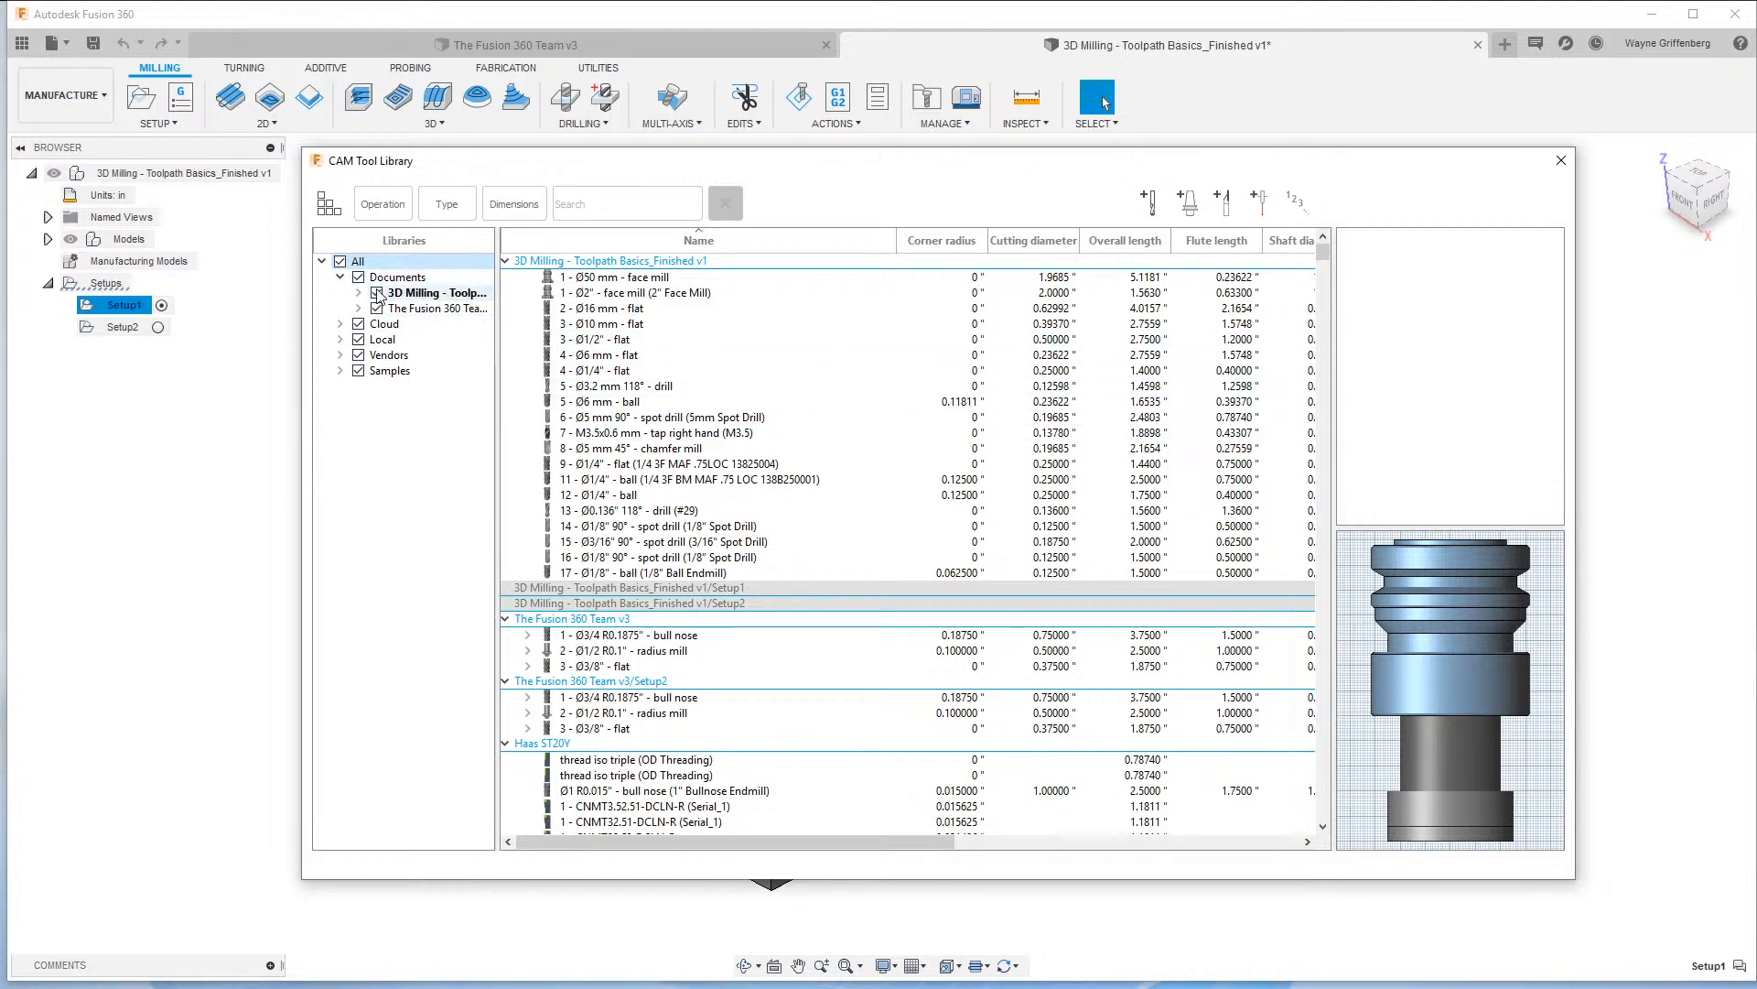
pyautogui.click(339, 276)
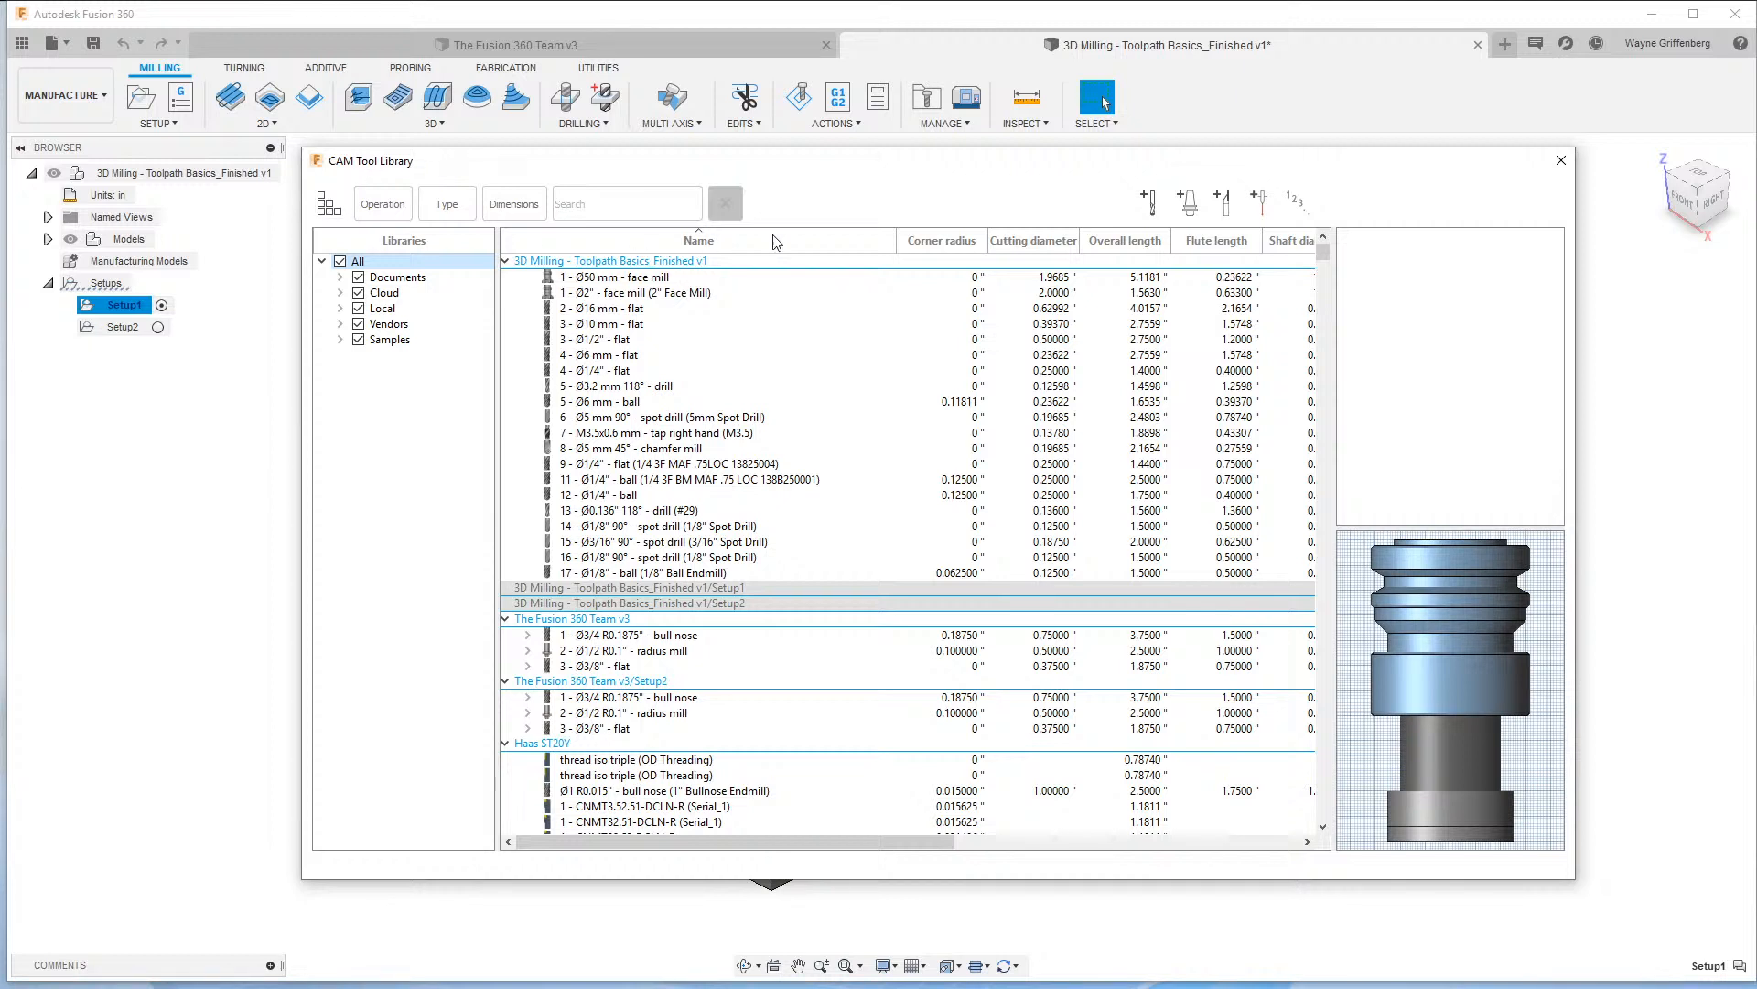
# Expand the Samples libraries, widen the tree to show full names, and browse the Metric - Plastics and Inch - Plastics tools.
pyautogui.click(340, 341)
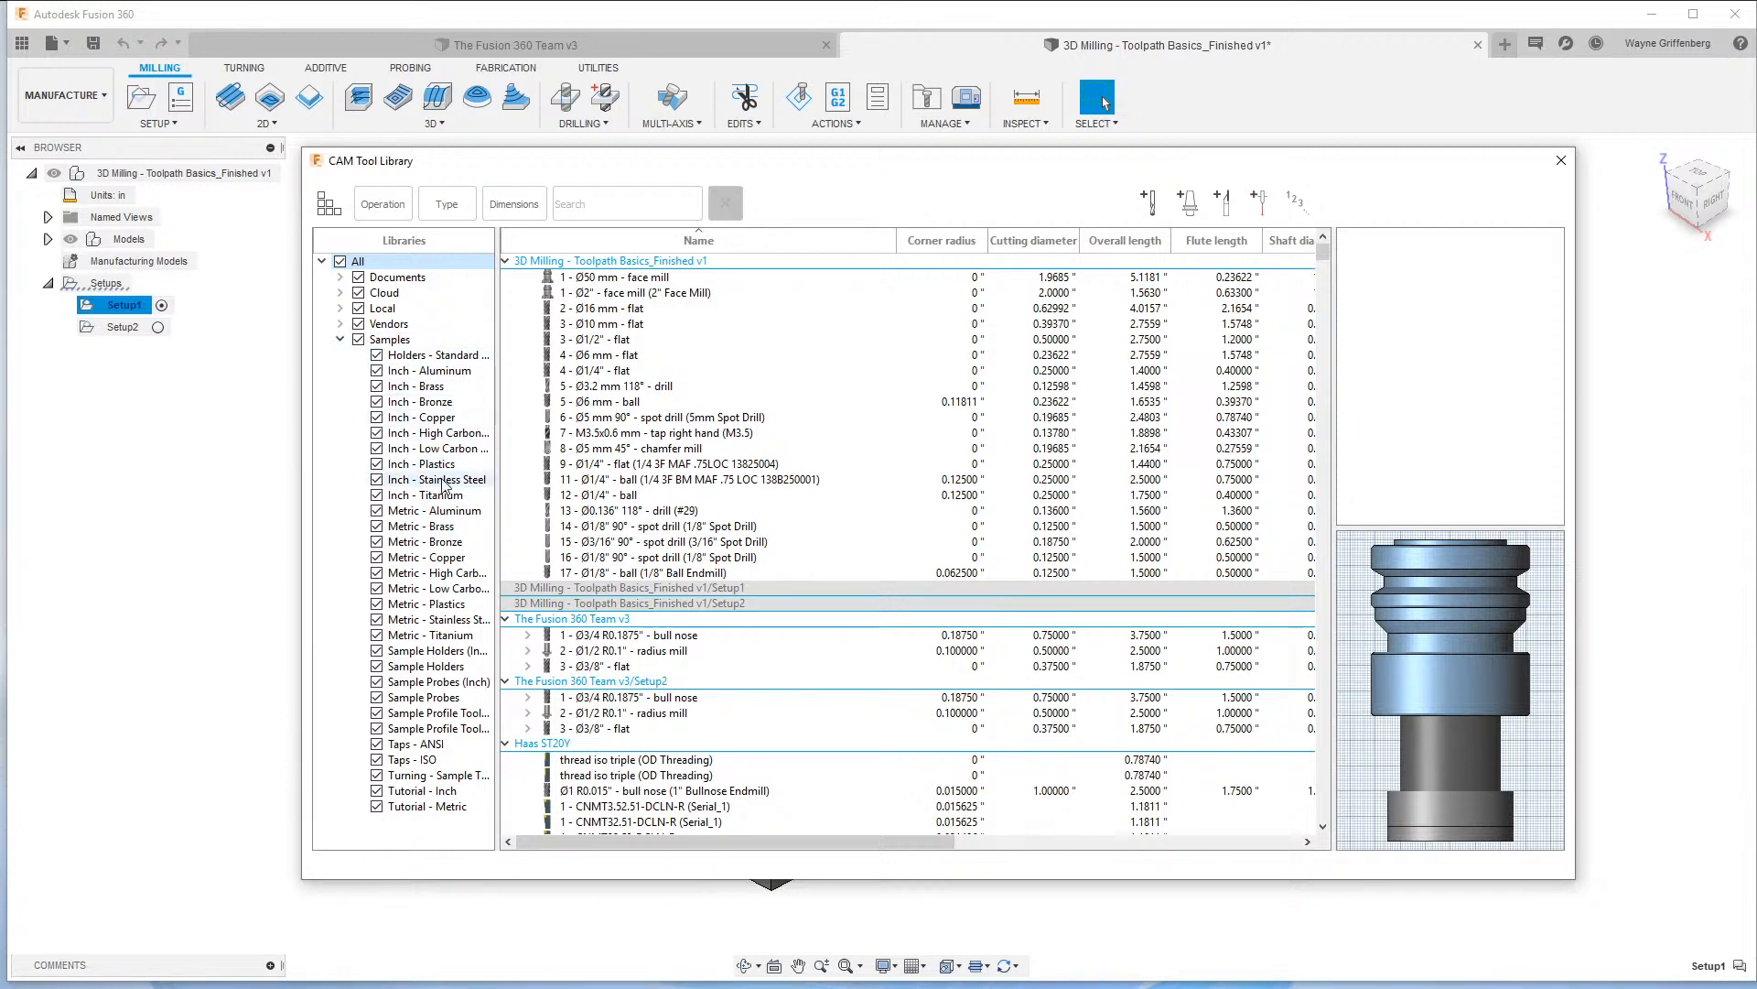
pyautogui.moveTo(498, 487); pyautogui.dragTo(607, 486)
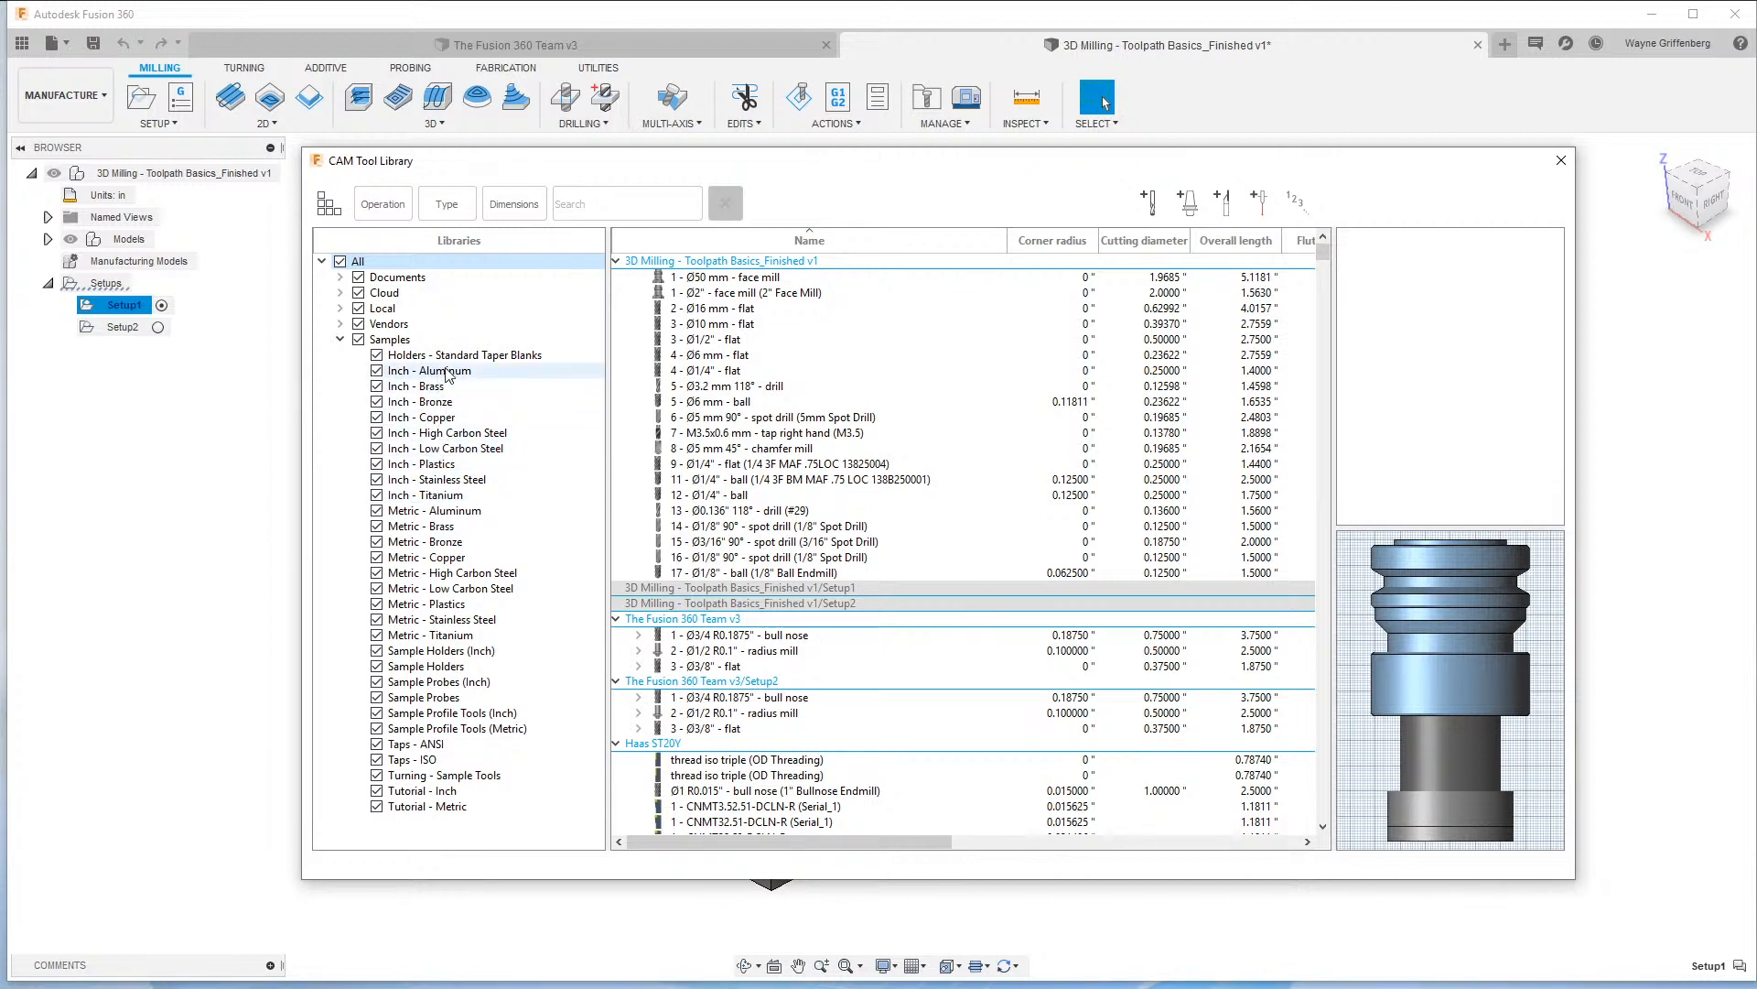
pyautogui.click(438, 465)
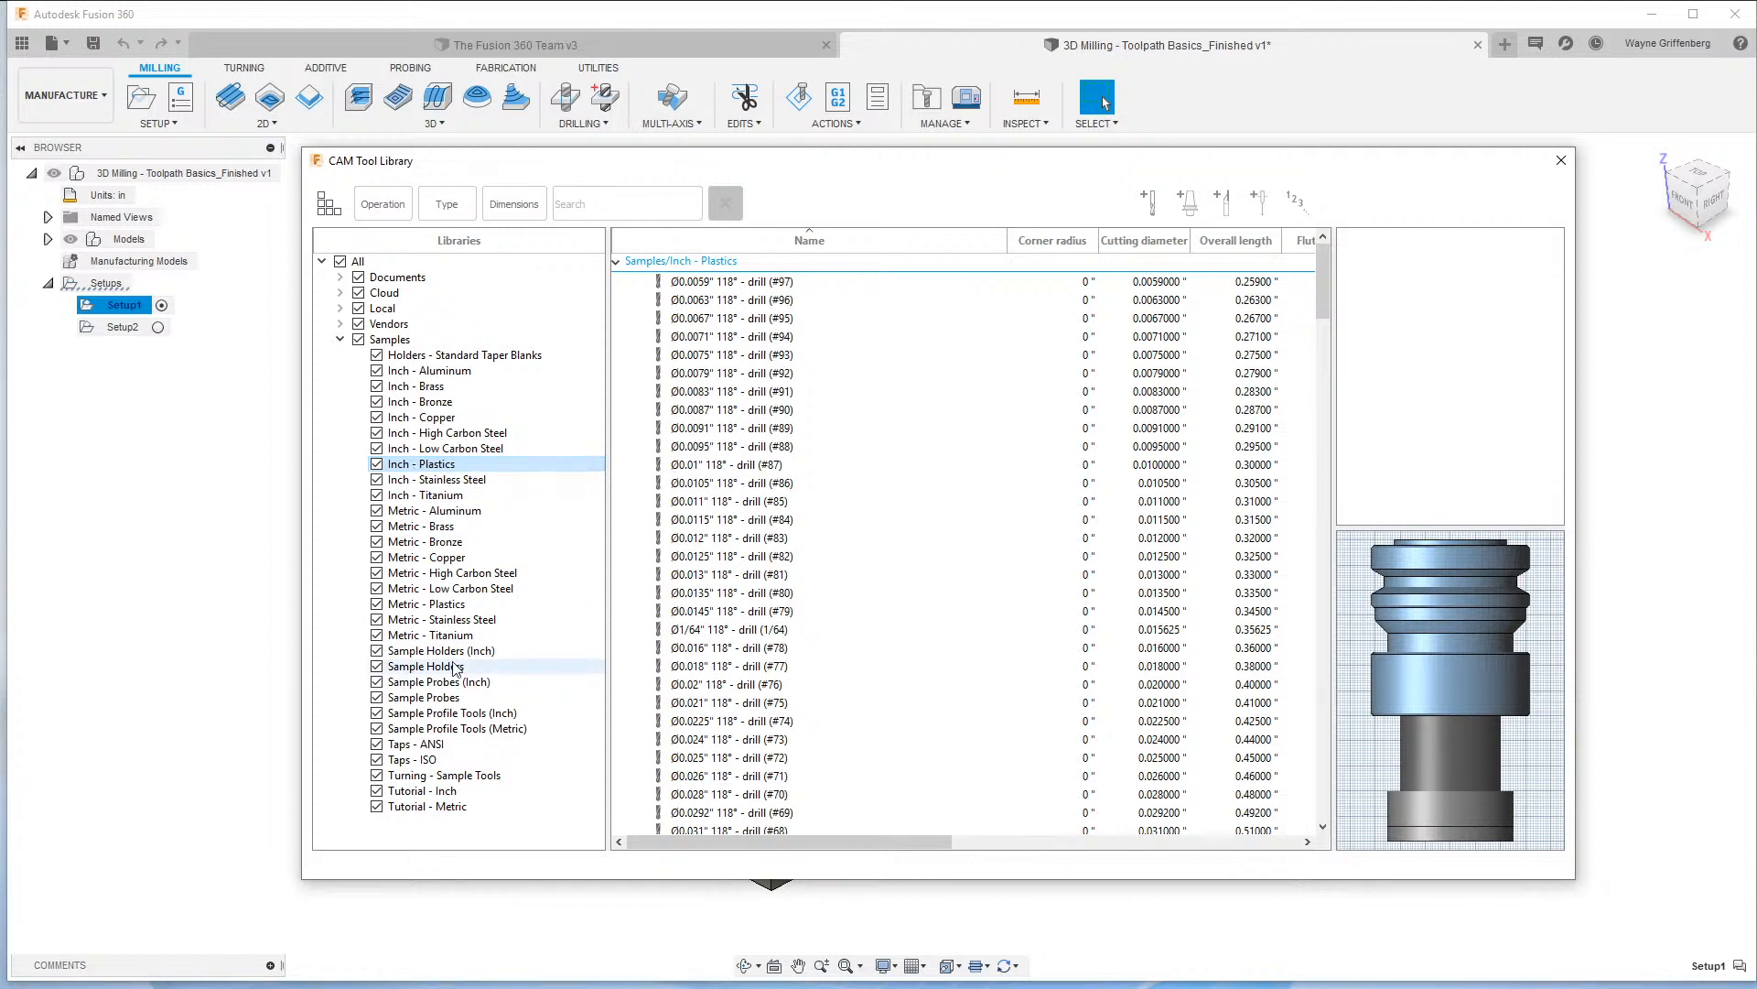
pyautogui.click(447, 606)
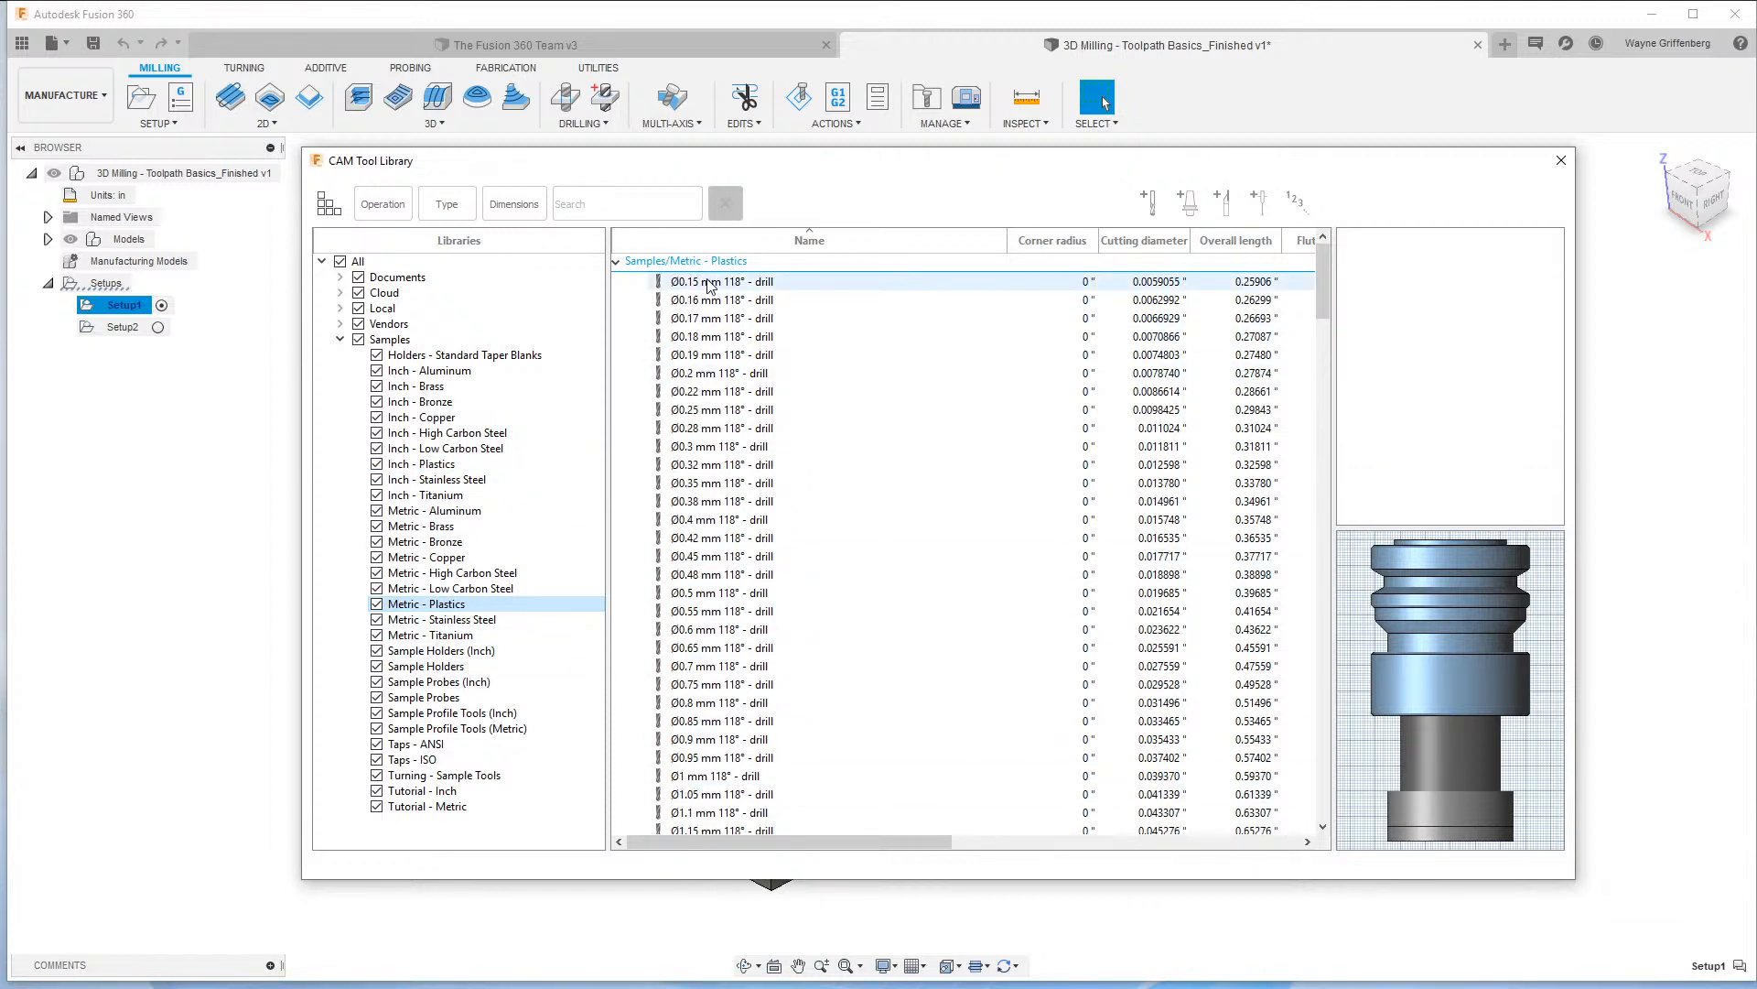
pyautogui.click(426, 466)
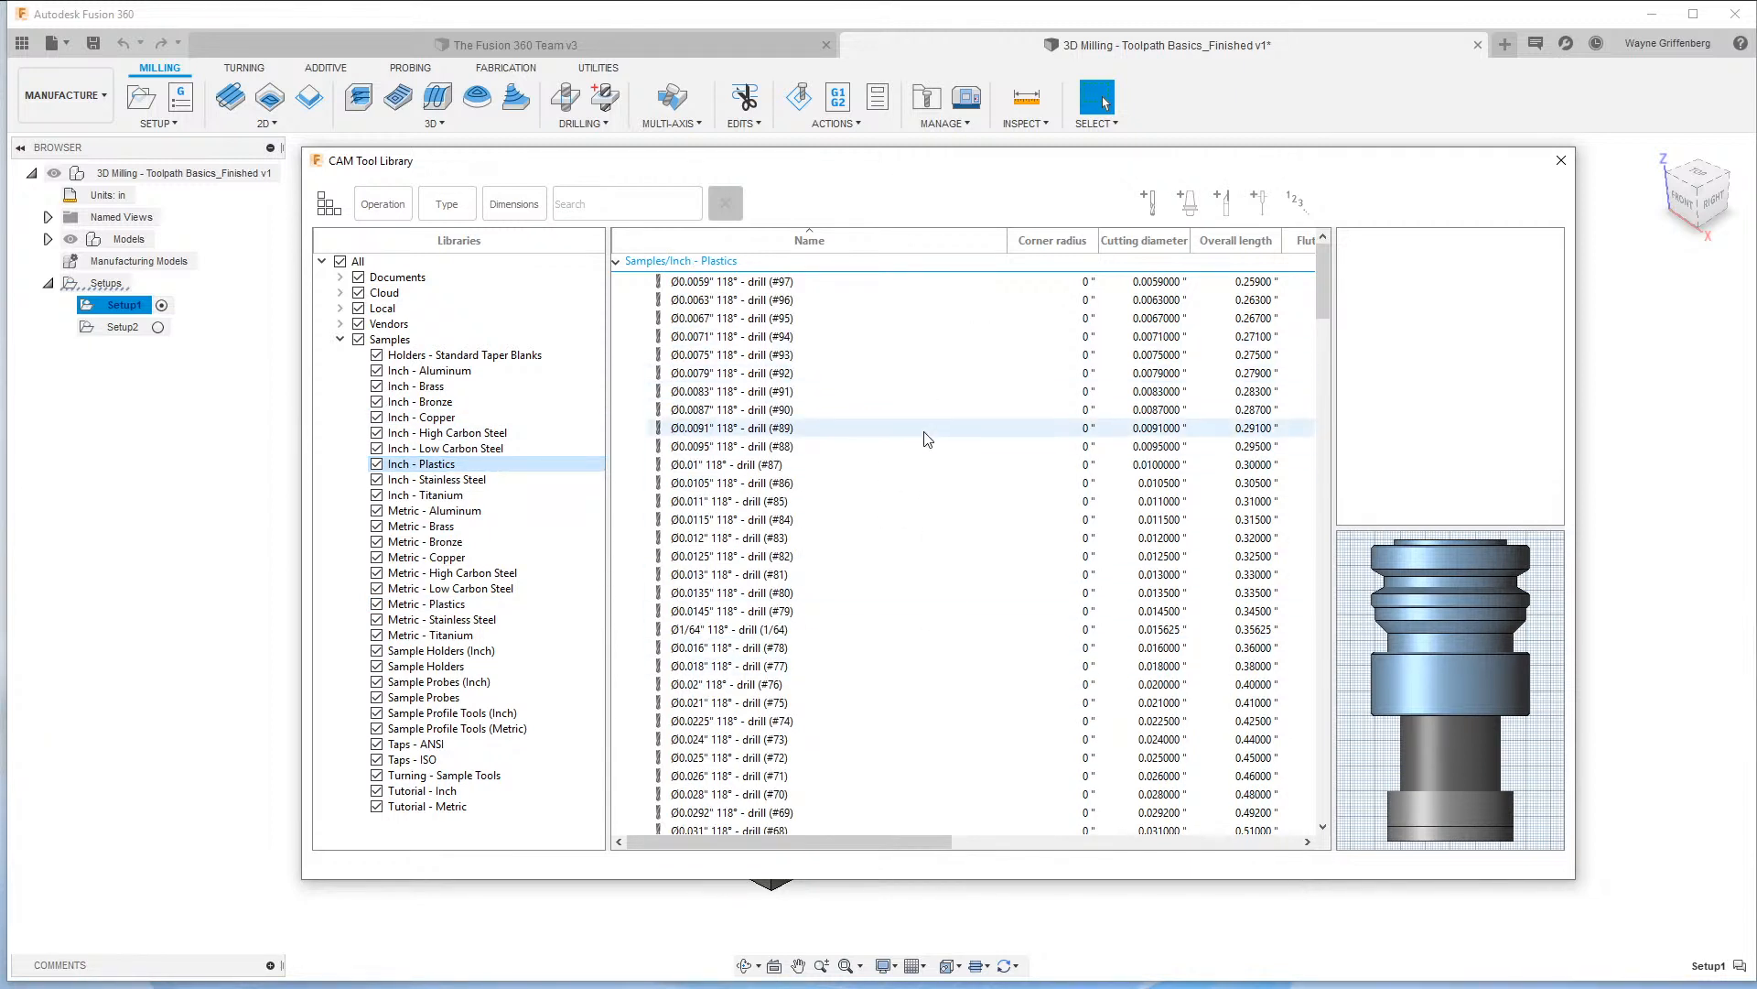
pyautogui.scroll(-20, 943, 485)
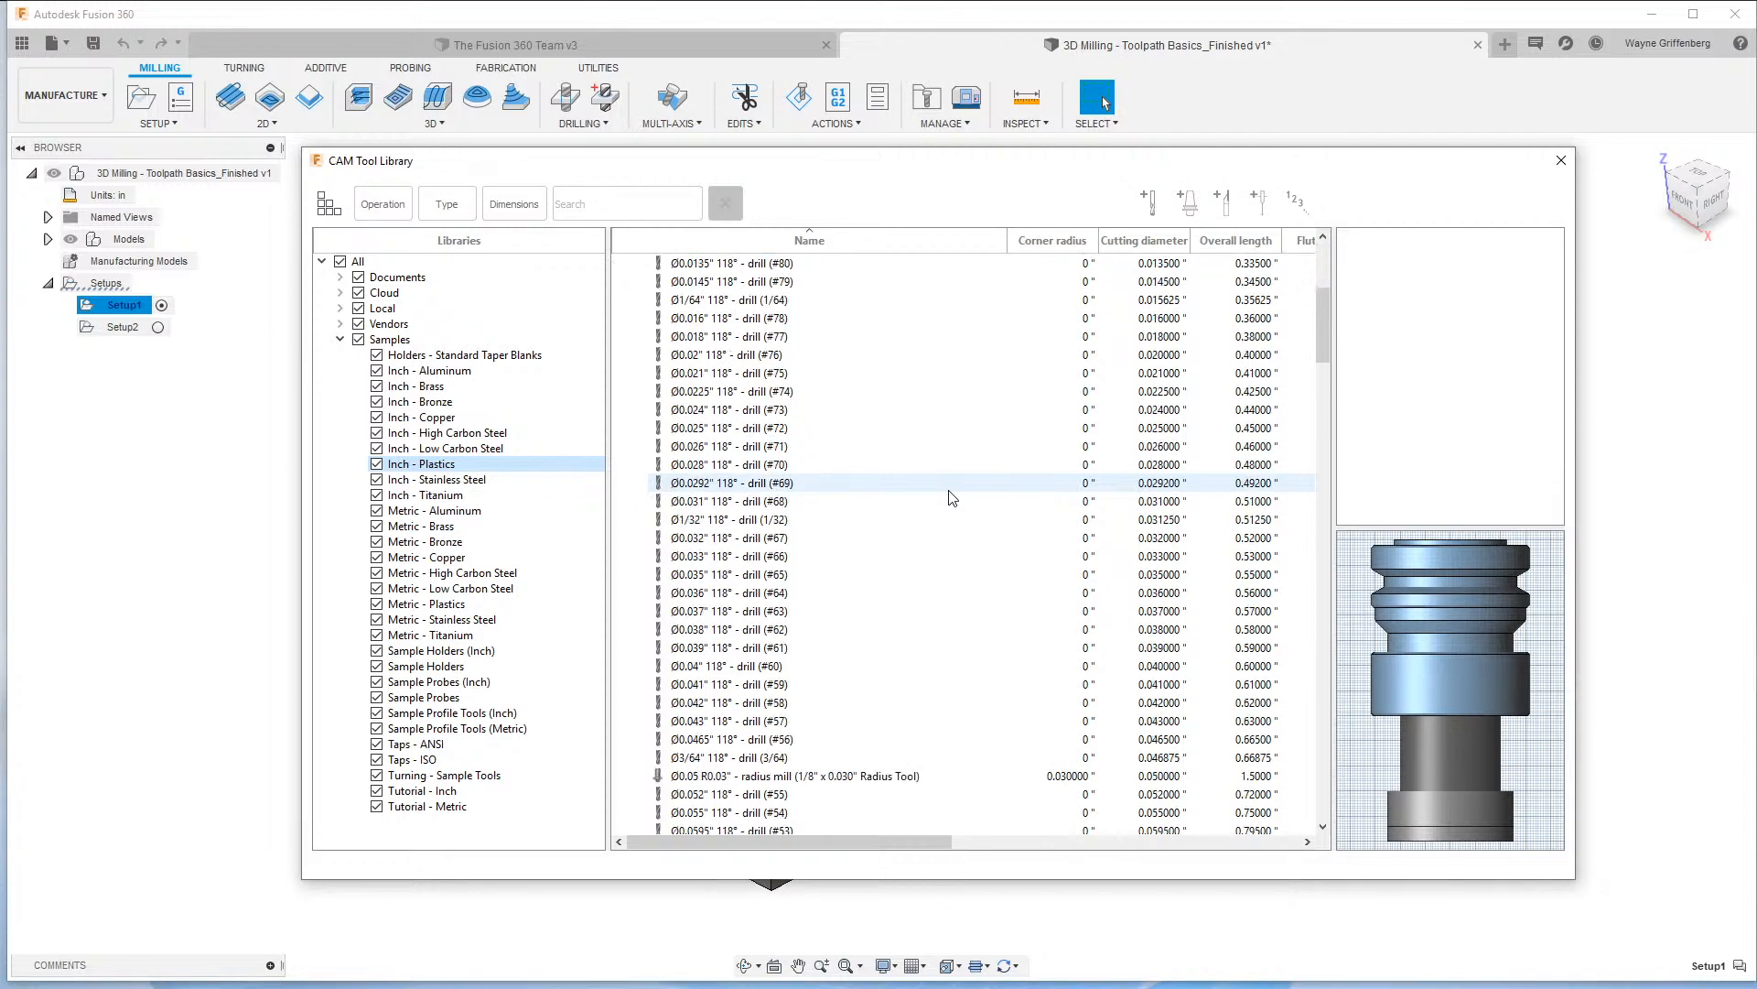
# Filter the Inch - Plastics tools by the Hole operation and look through the resulting list.
pyautogui.scroll(20, 952, 497)
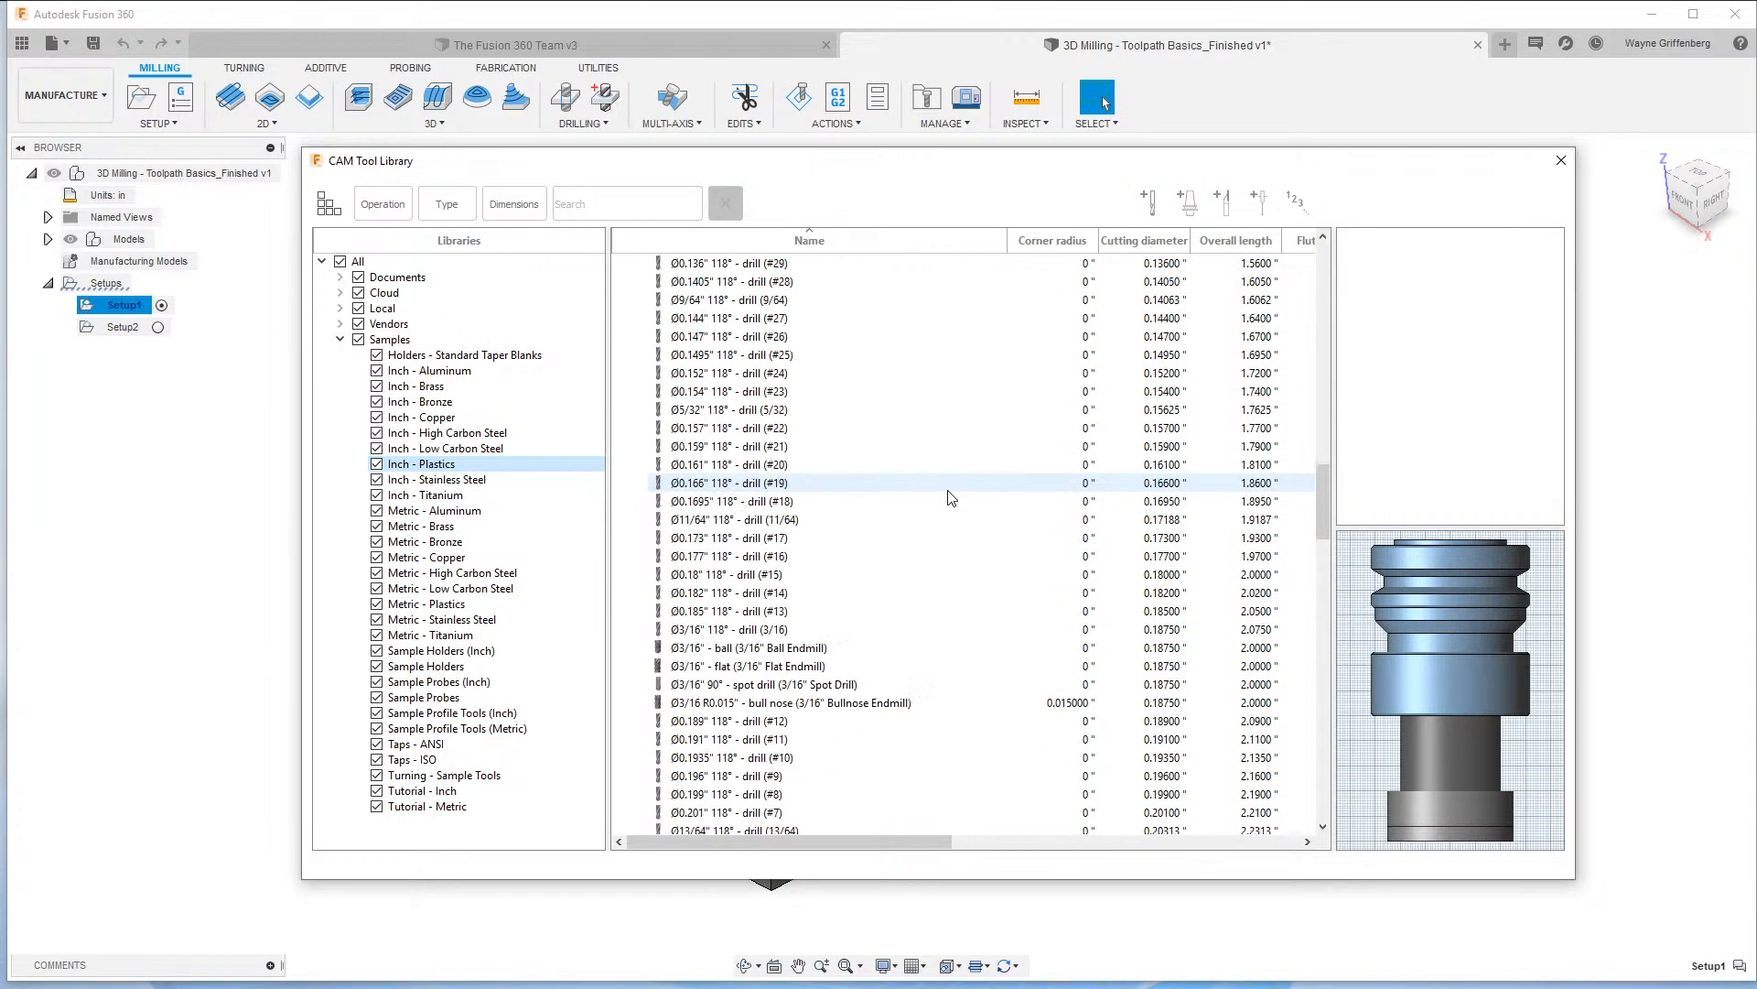
pyautogui.scroll(10, 952, 497)
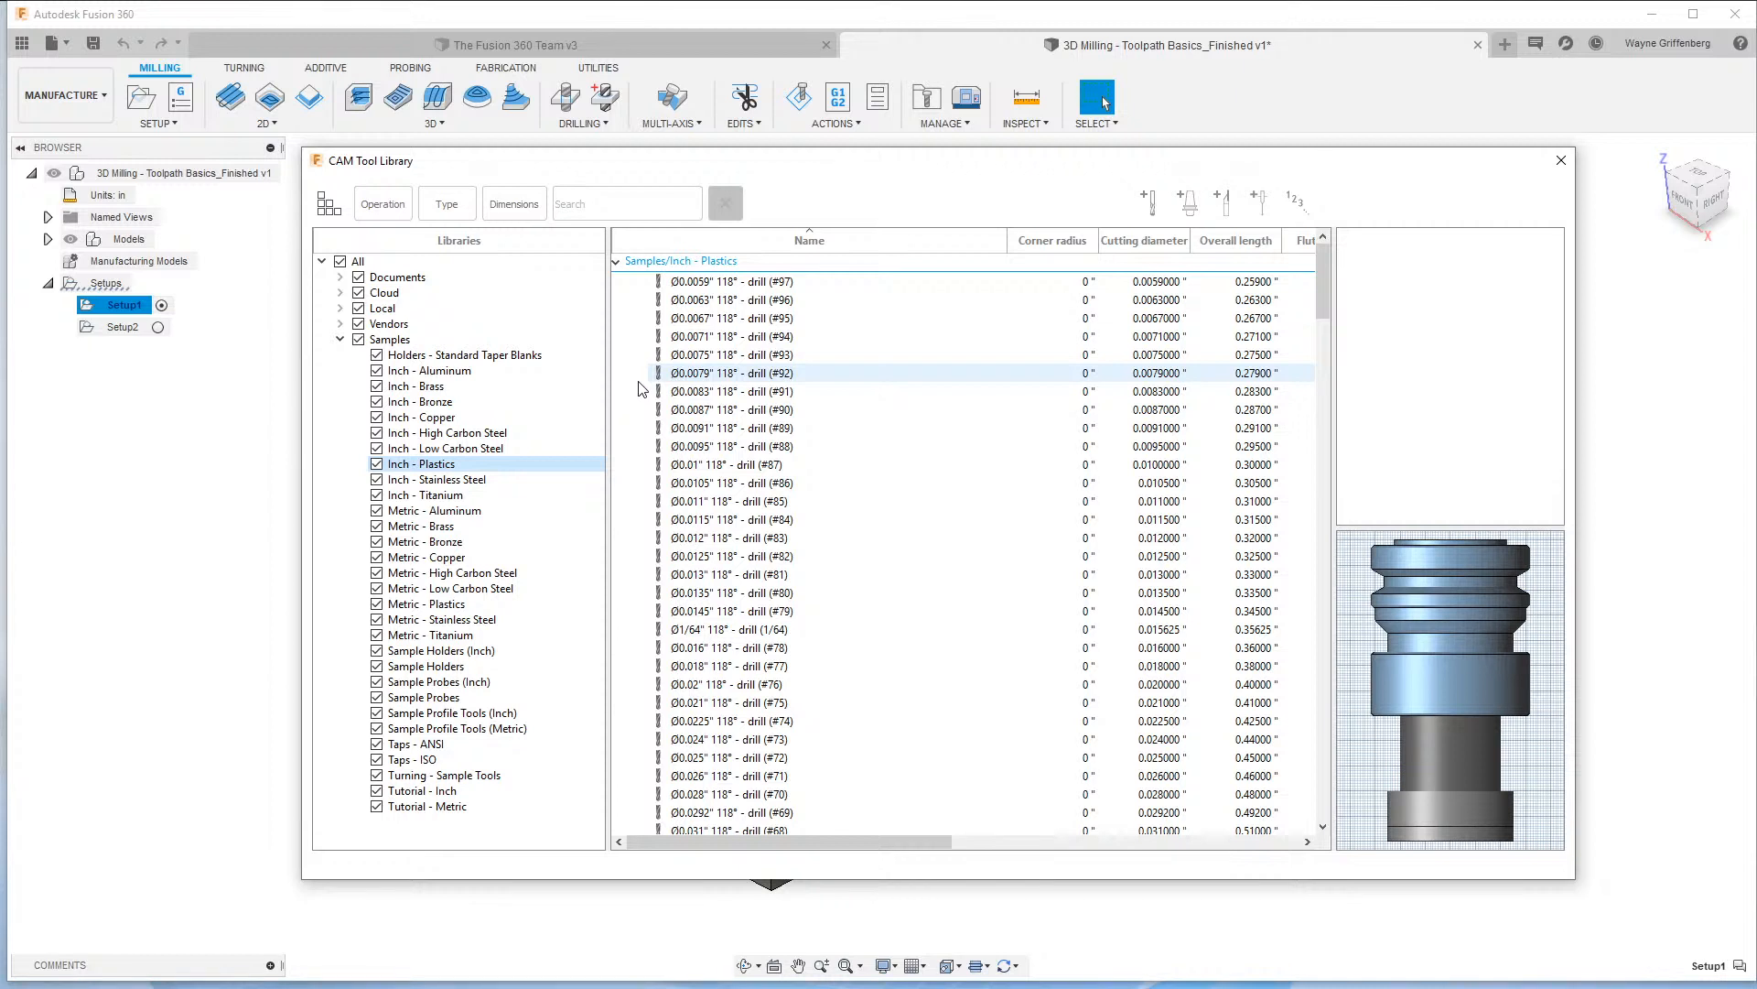
pyautogui.click(390, 207)
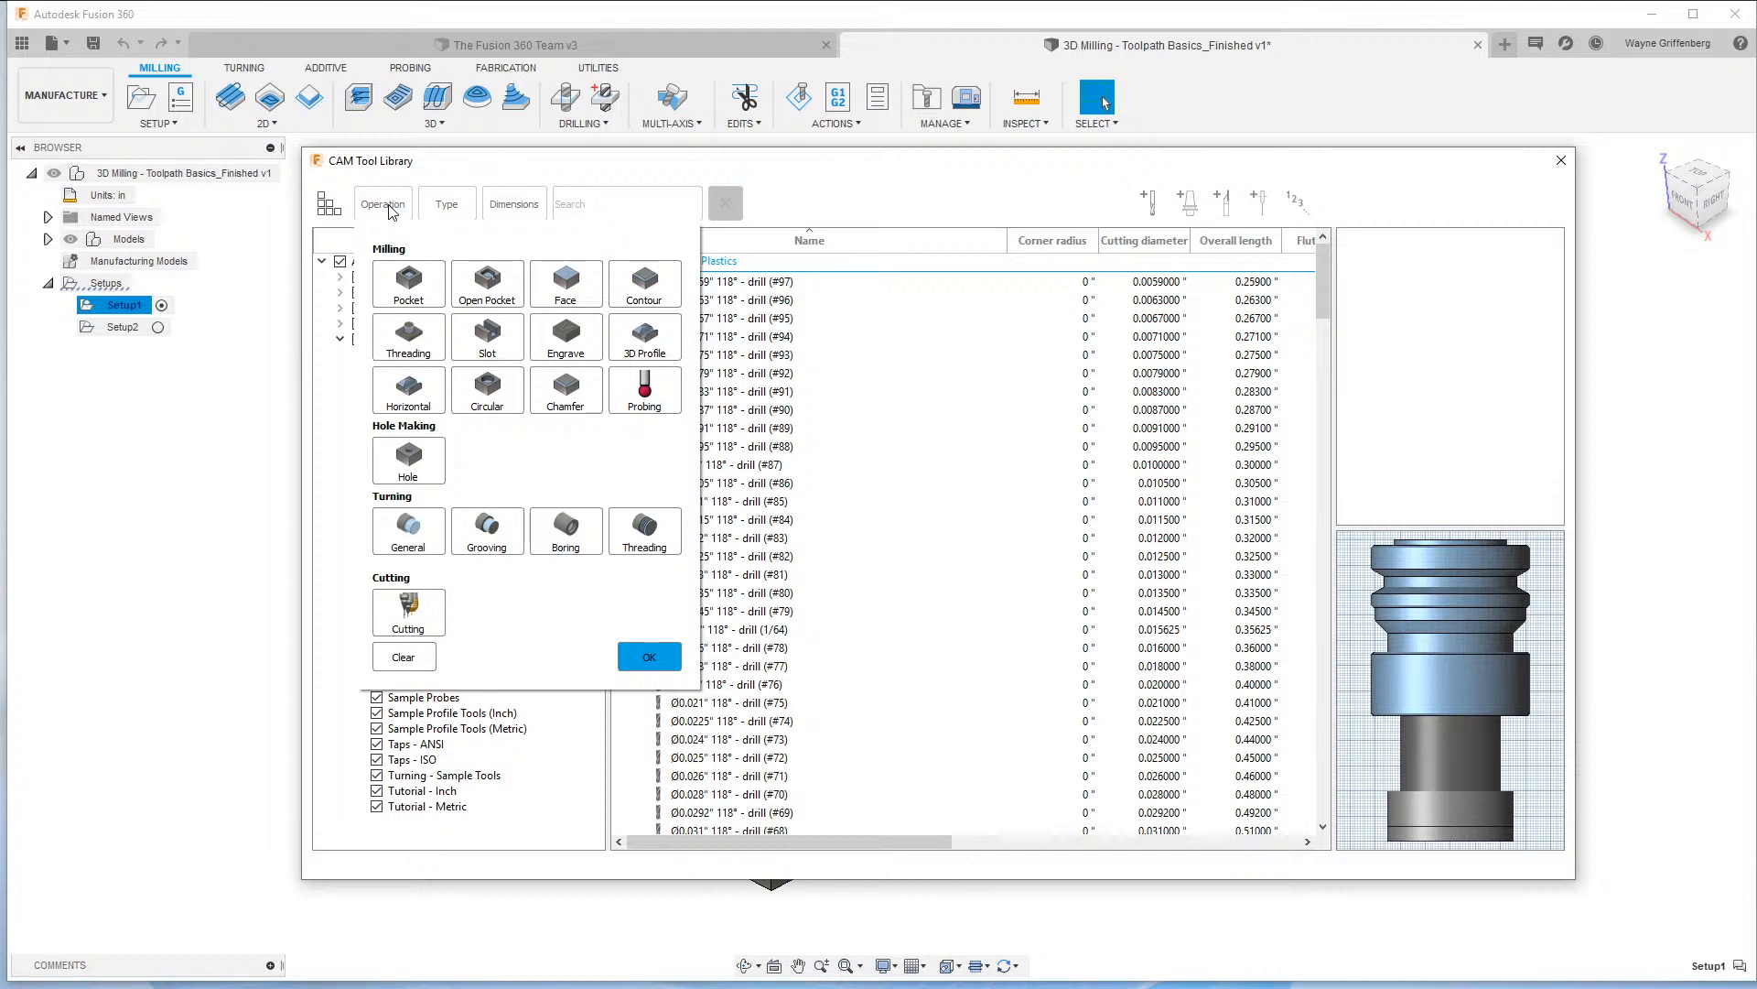
pyautogui.click(437, 462)
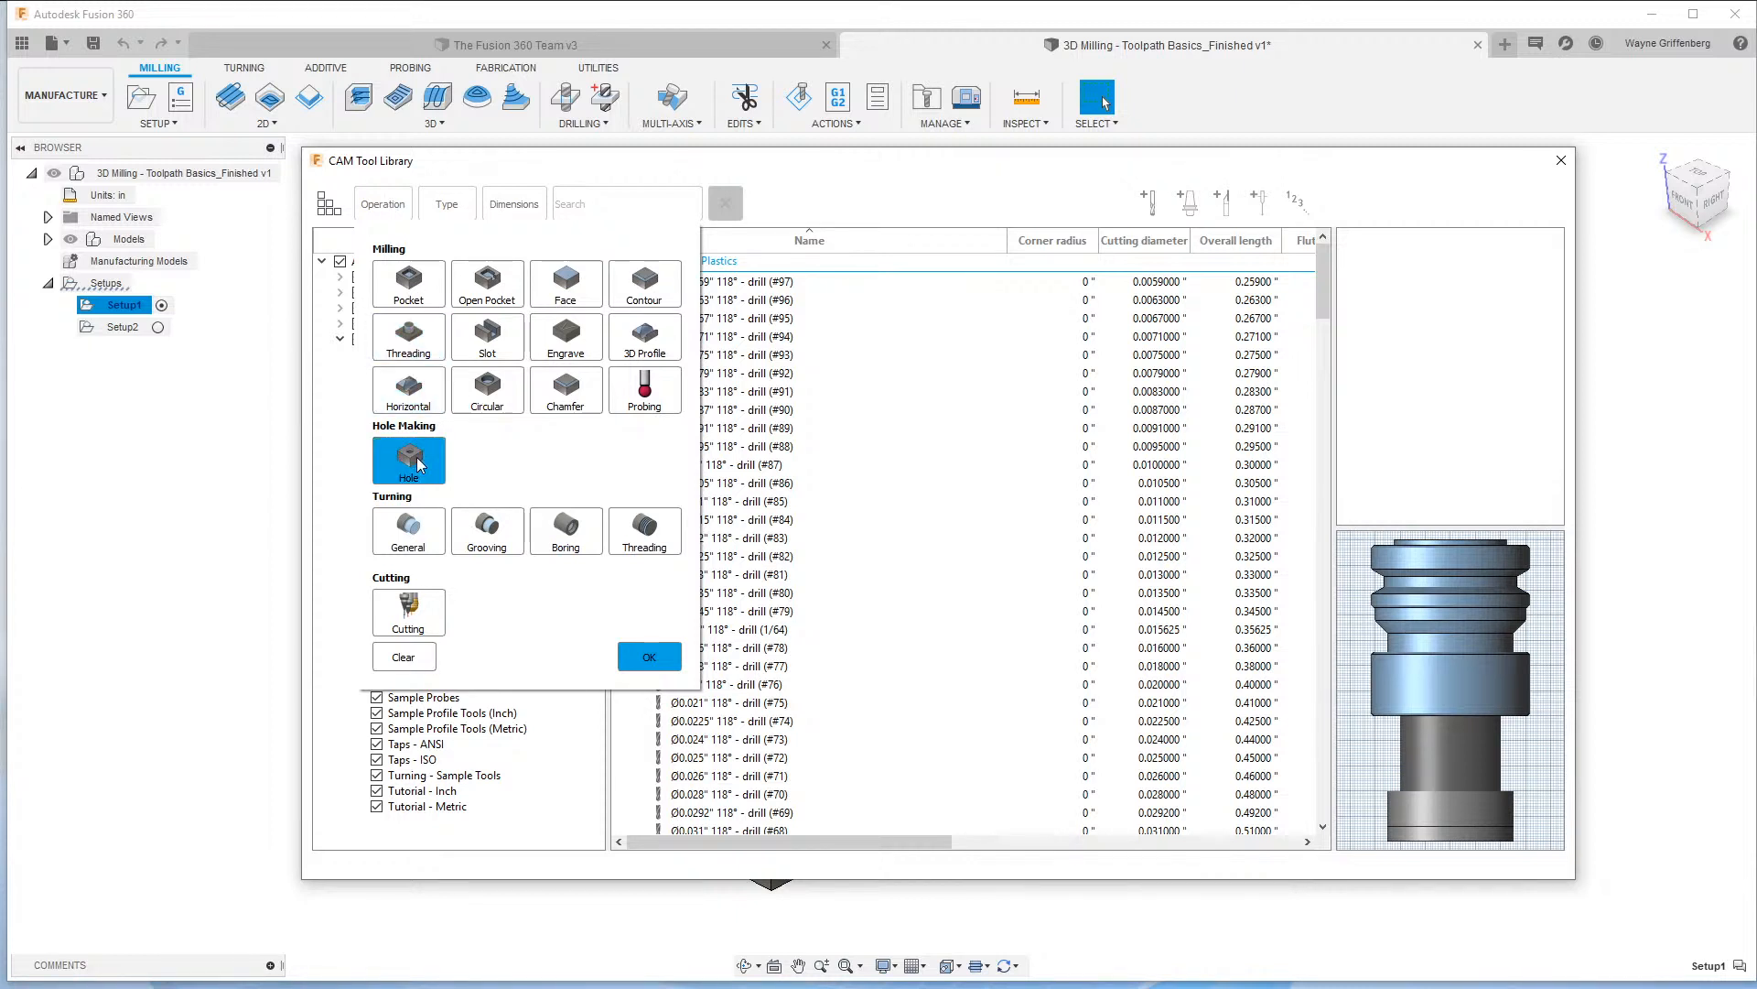
pyautogui.click(661, 656)
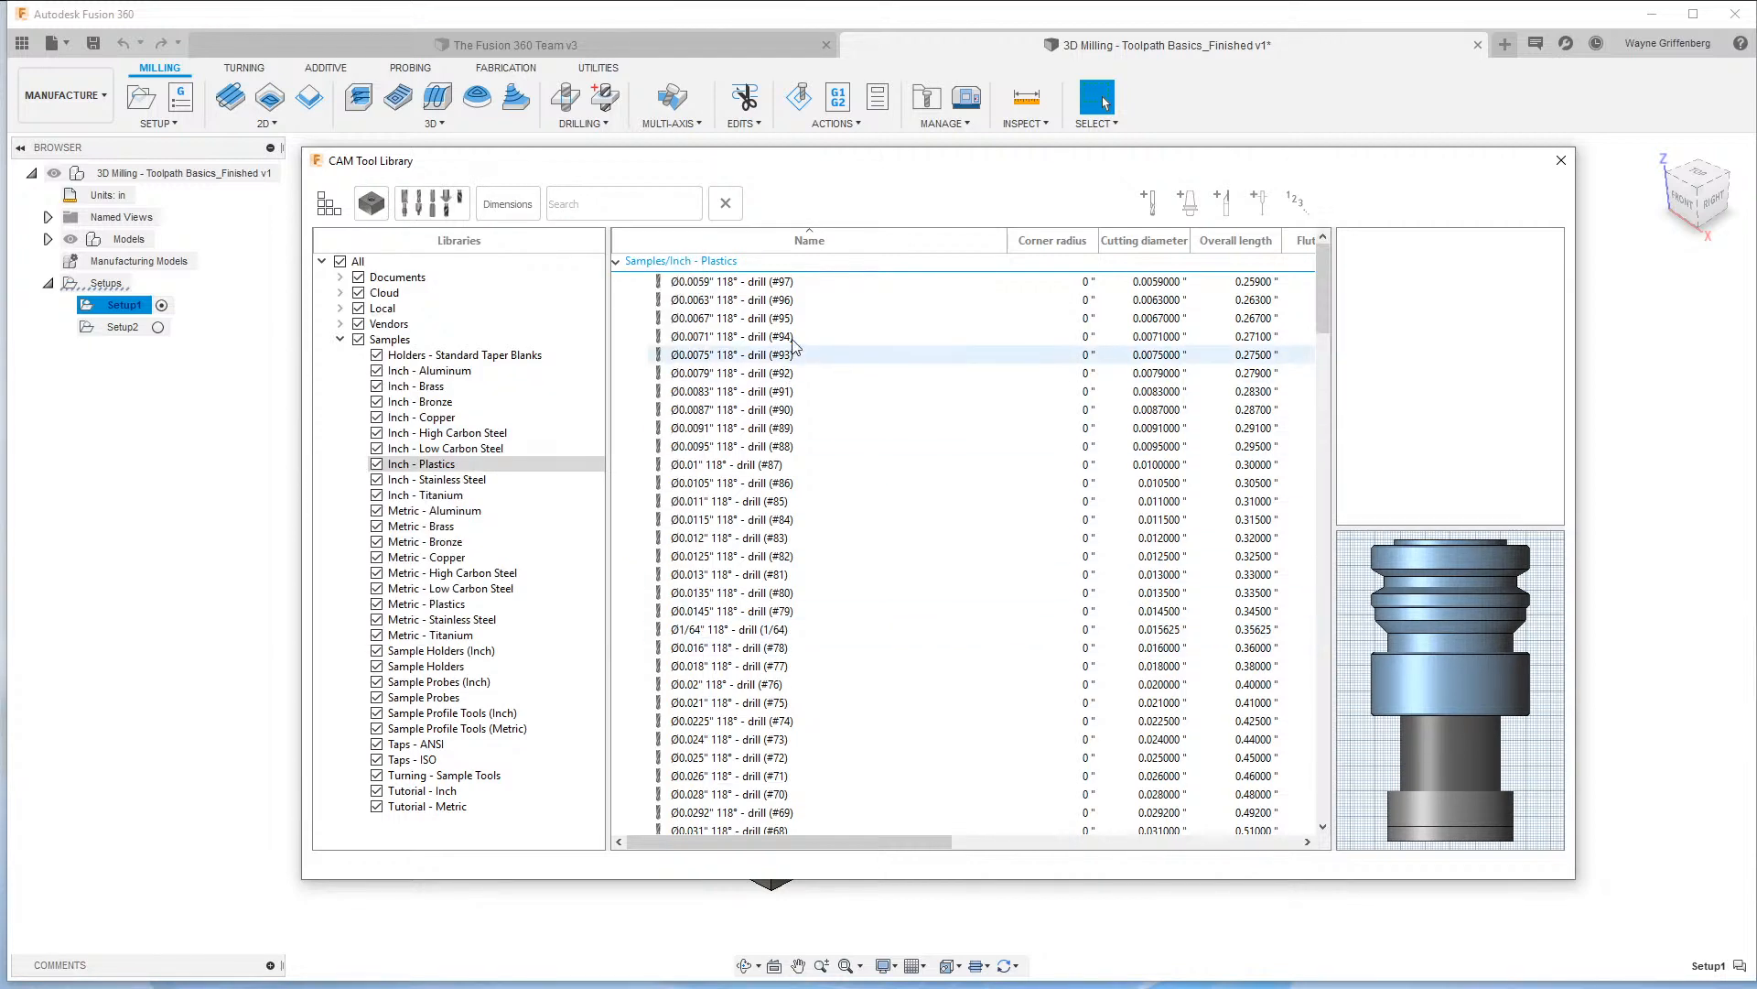
pyautogui.moveTo(1326, 311)
pyautogui.mouseDown()
pyautogui.moveTo(1294, 698)
pyautogui.moveTo(1310, 813)
pyautogui.moveTo(1323, 309)
pyautogui.mouseUp()
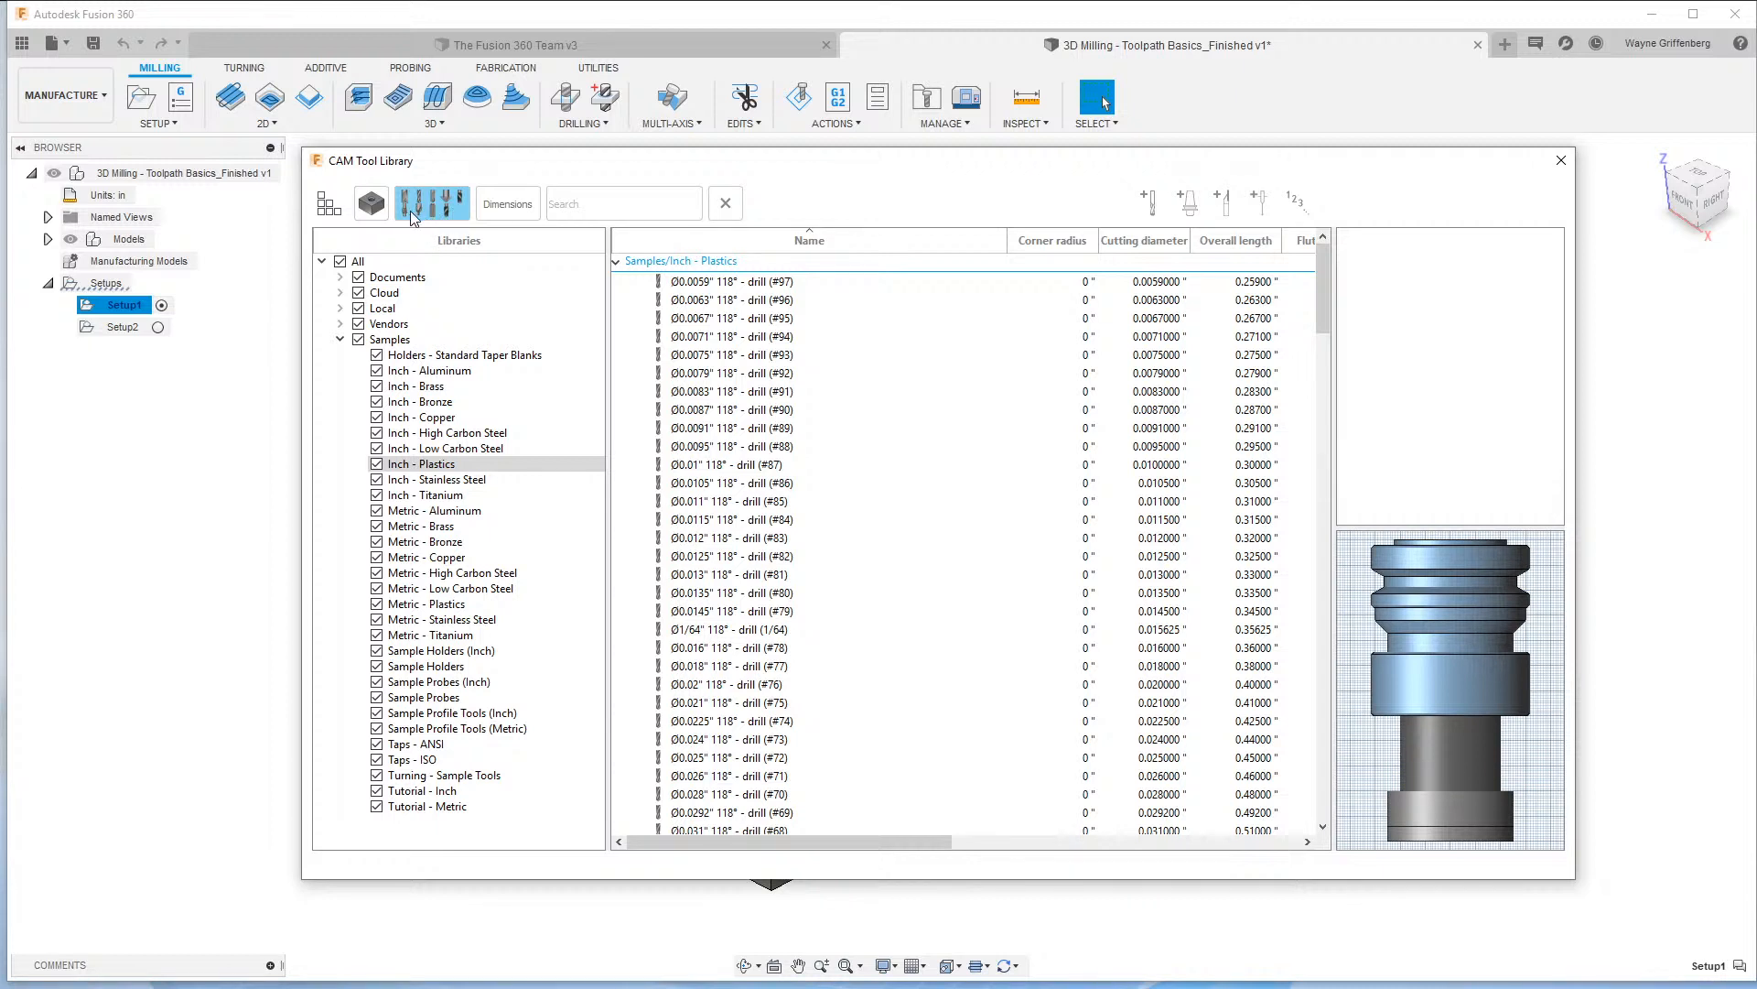
# Switch the operation filter for the Inch - Plastics tools from Hole to Pocket.
pyautogui.click(377, 207)
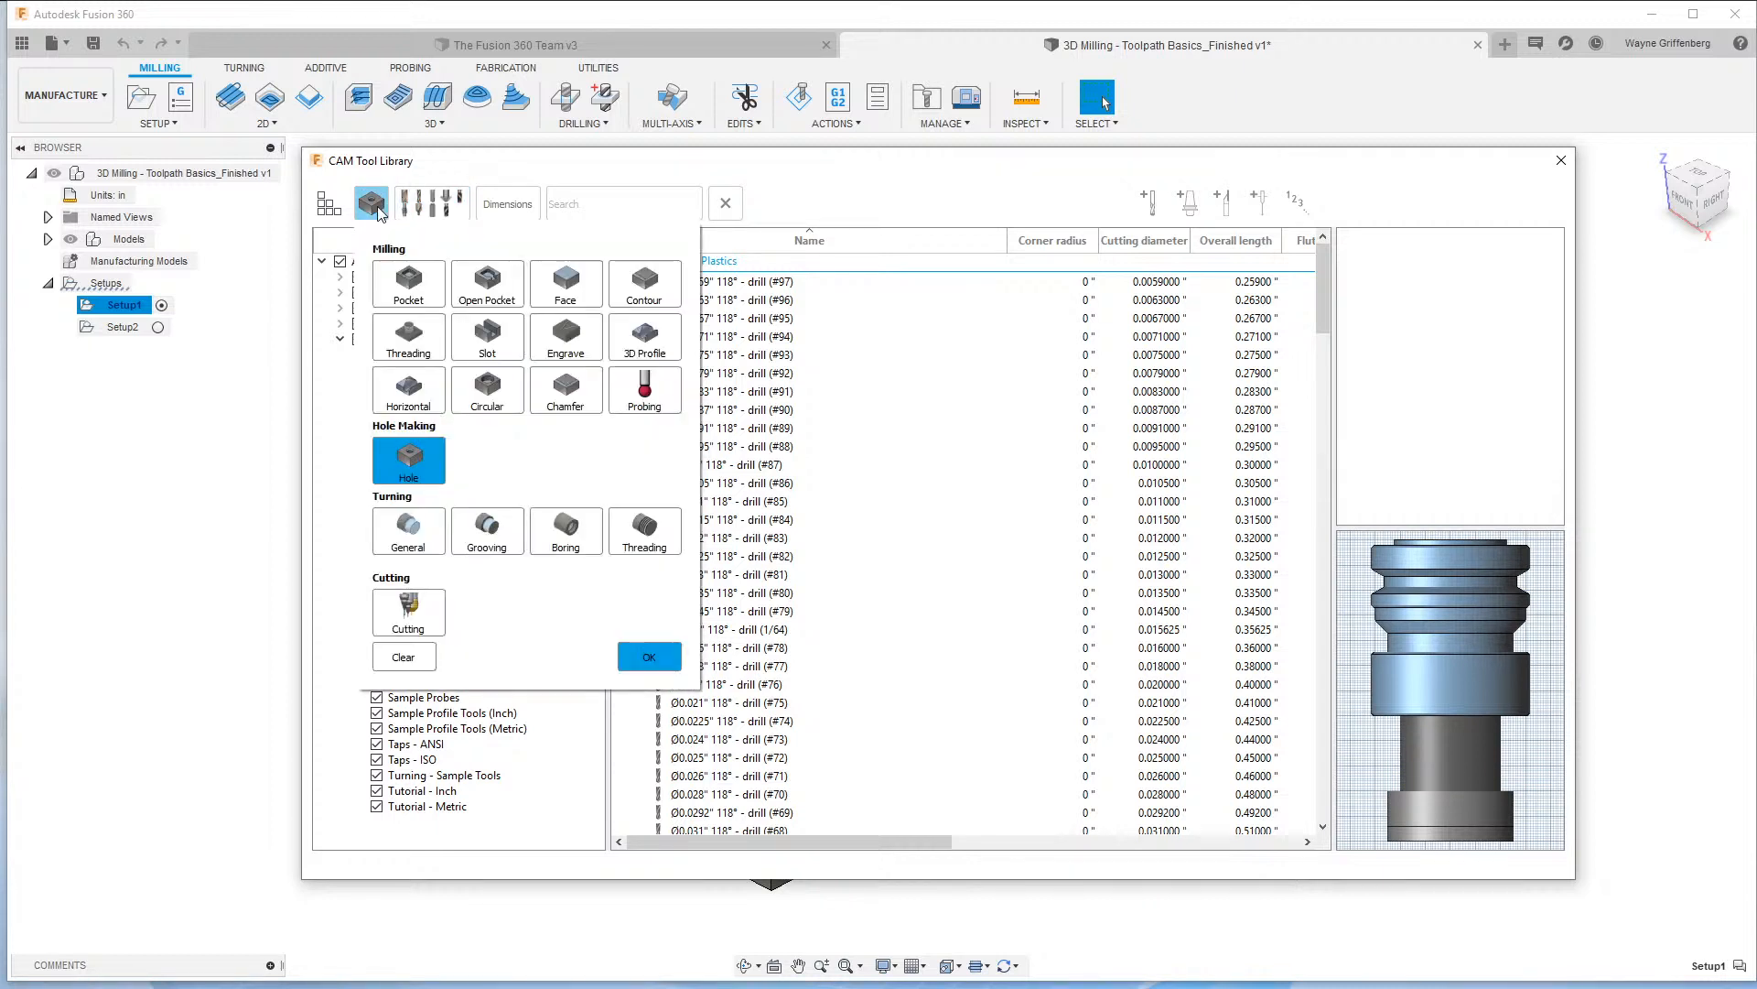
pyautogui.click(408, 290)
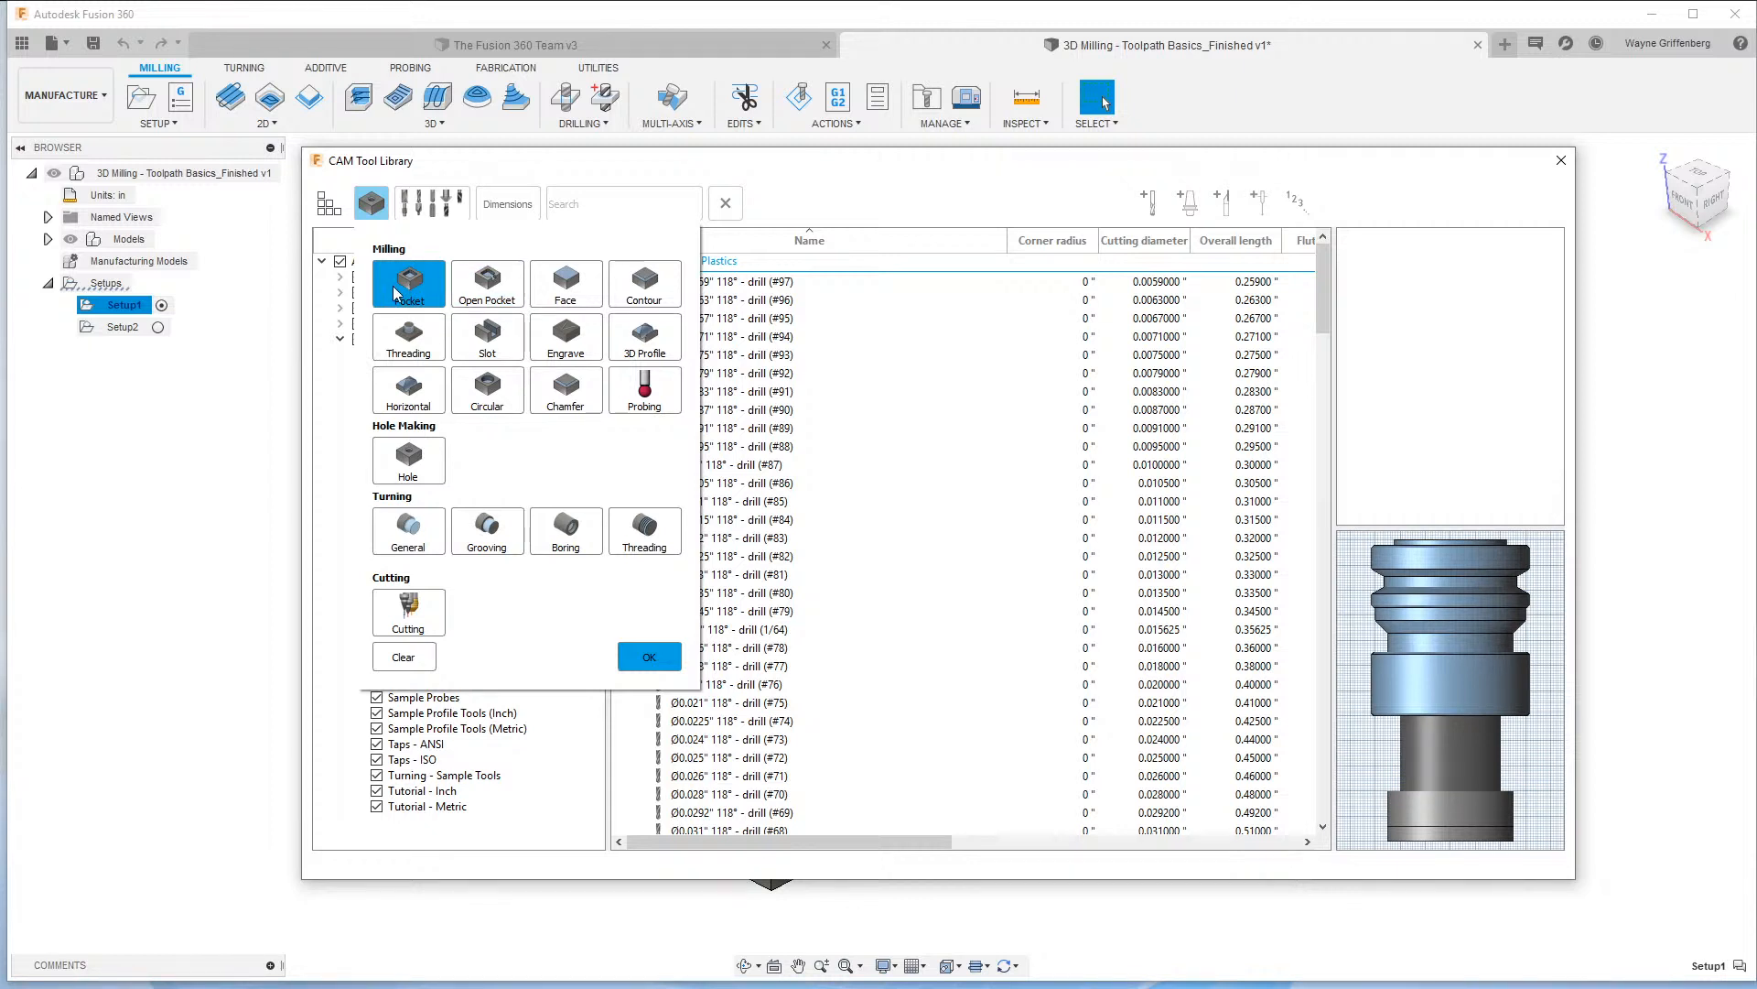
pyautogui.click(649, 653)
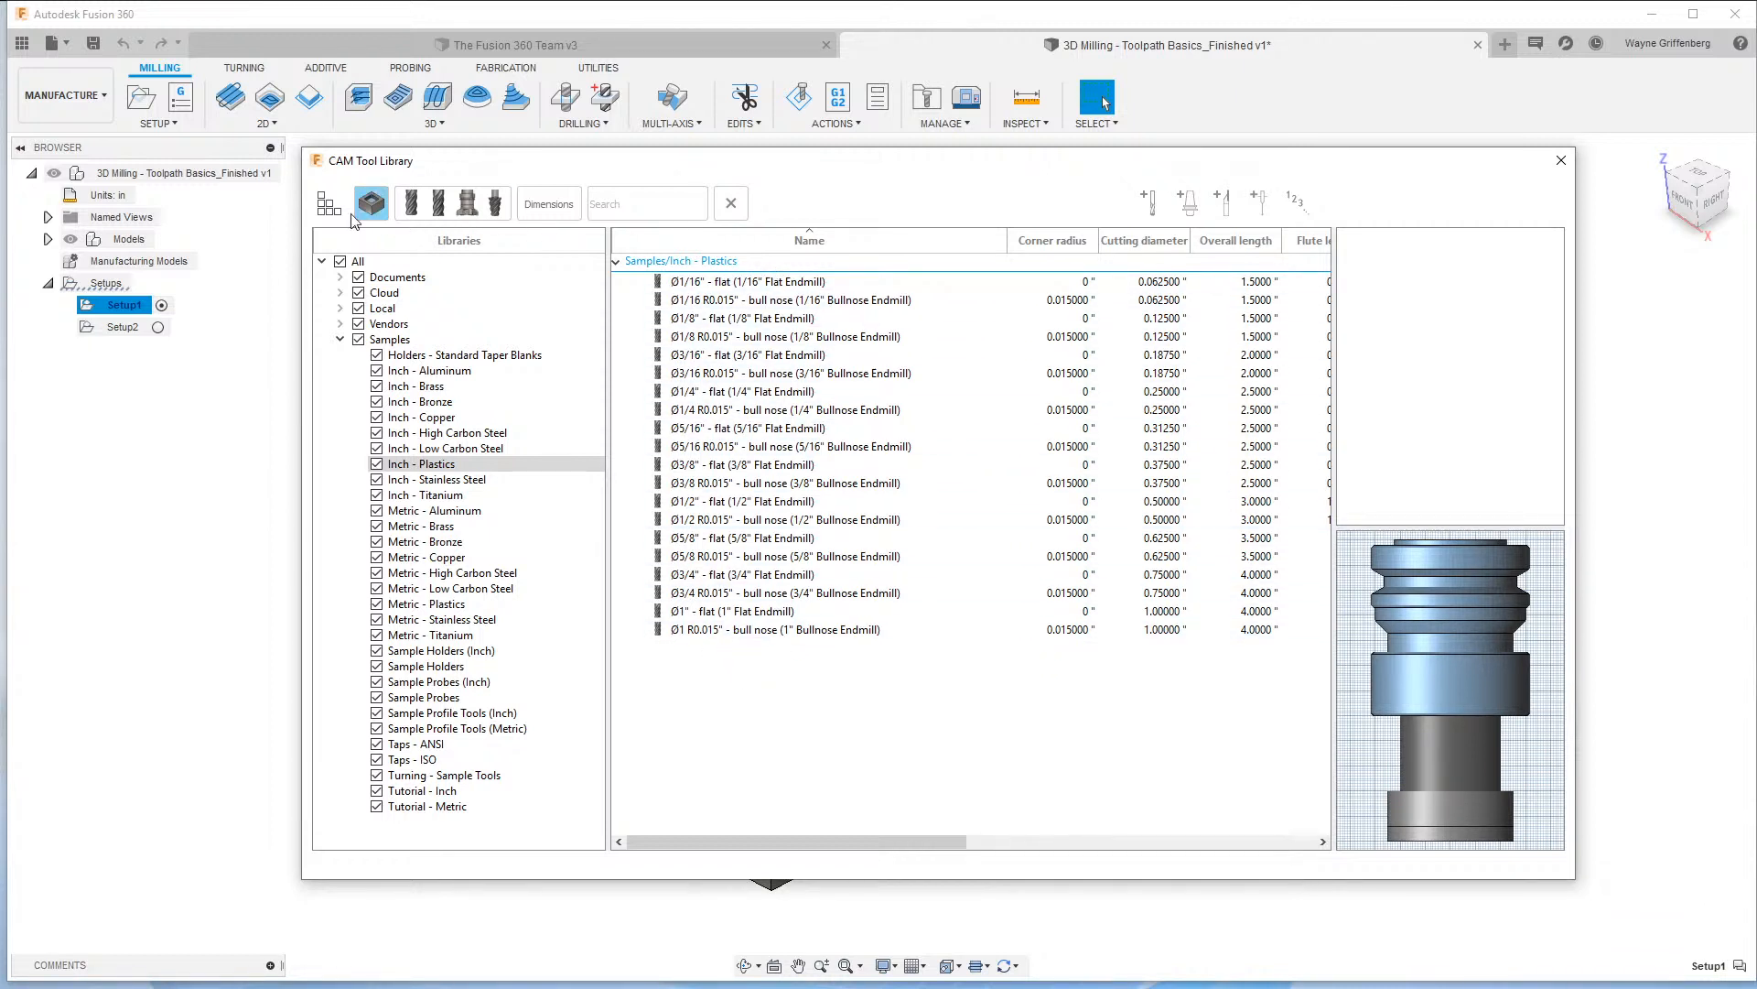
# Adjust the tool type filter by adding Ball and removing Tapered from the milling types.
pyautogui.click(486, 205)
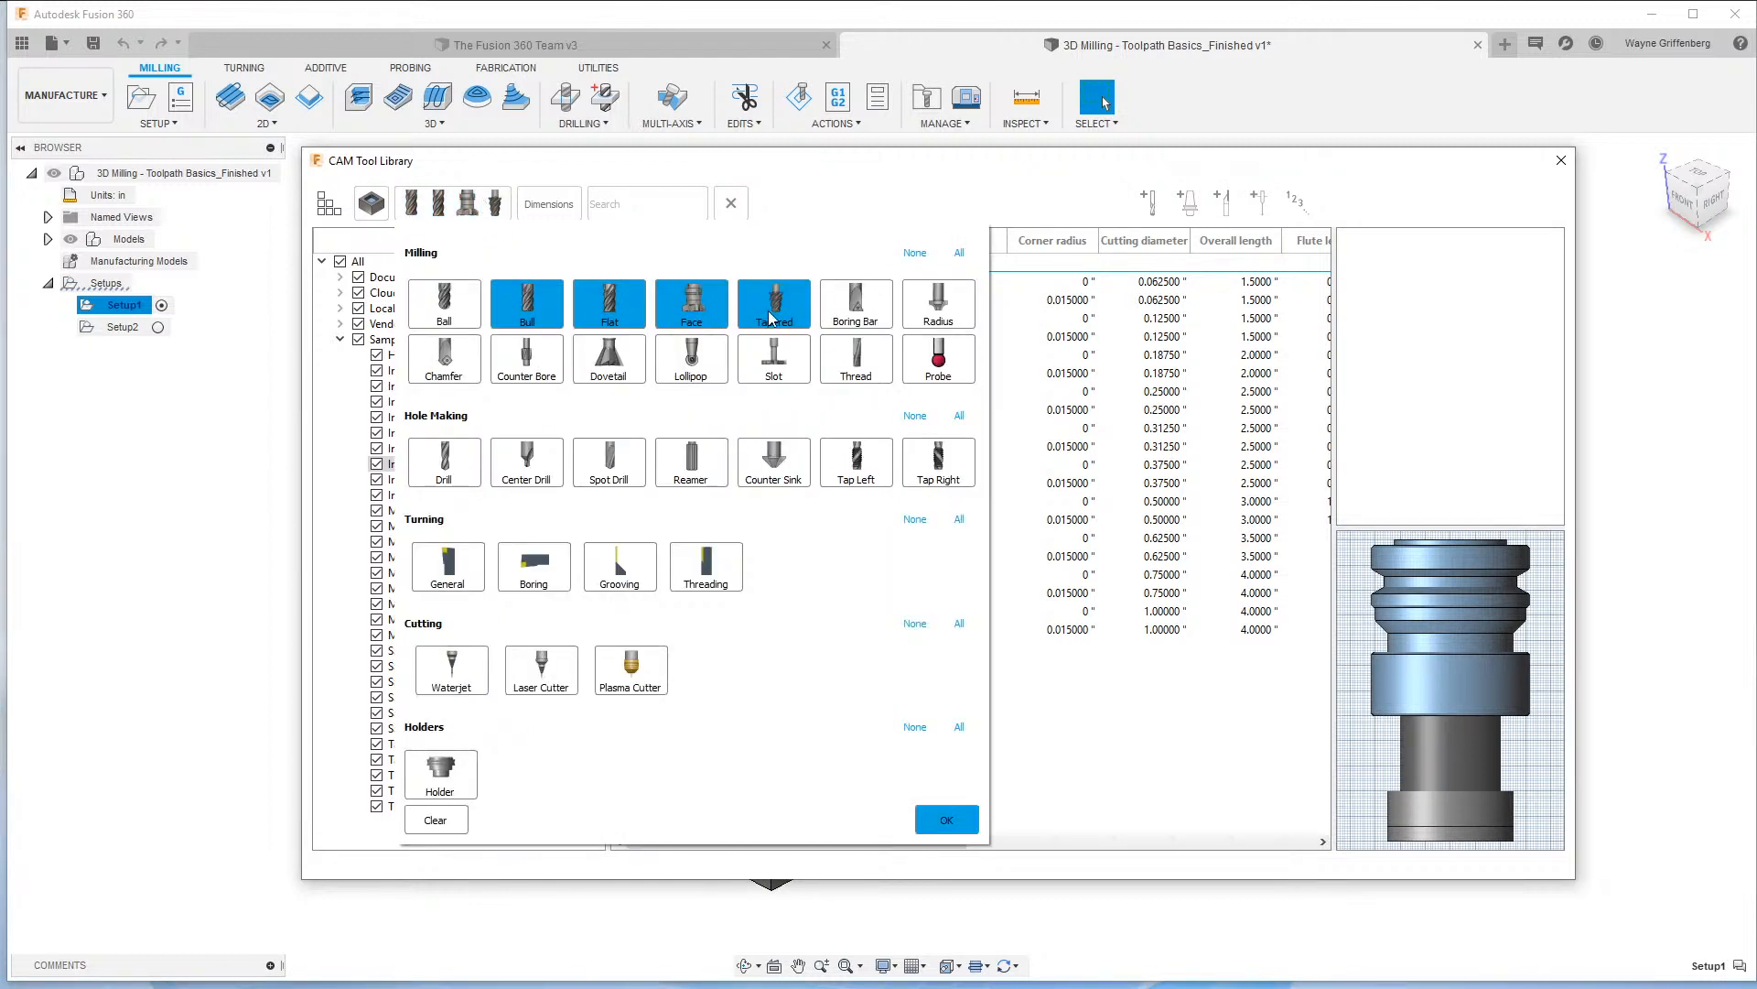
pyautogui.click(452, 308)
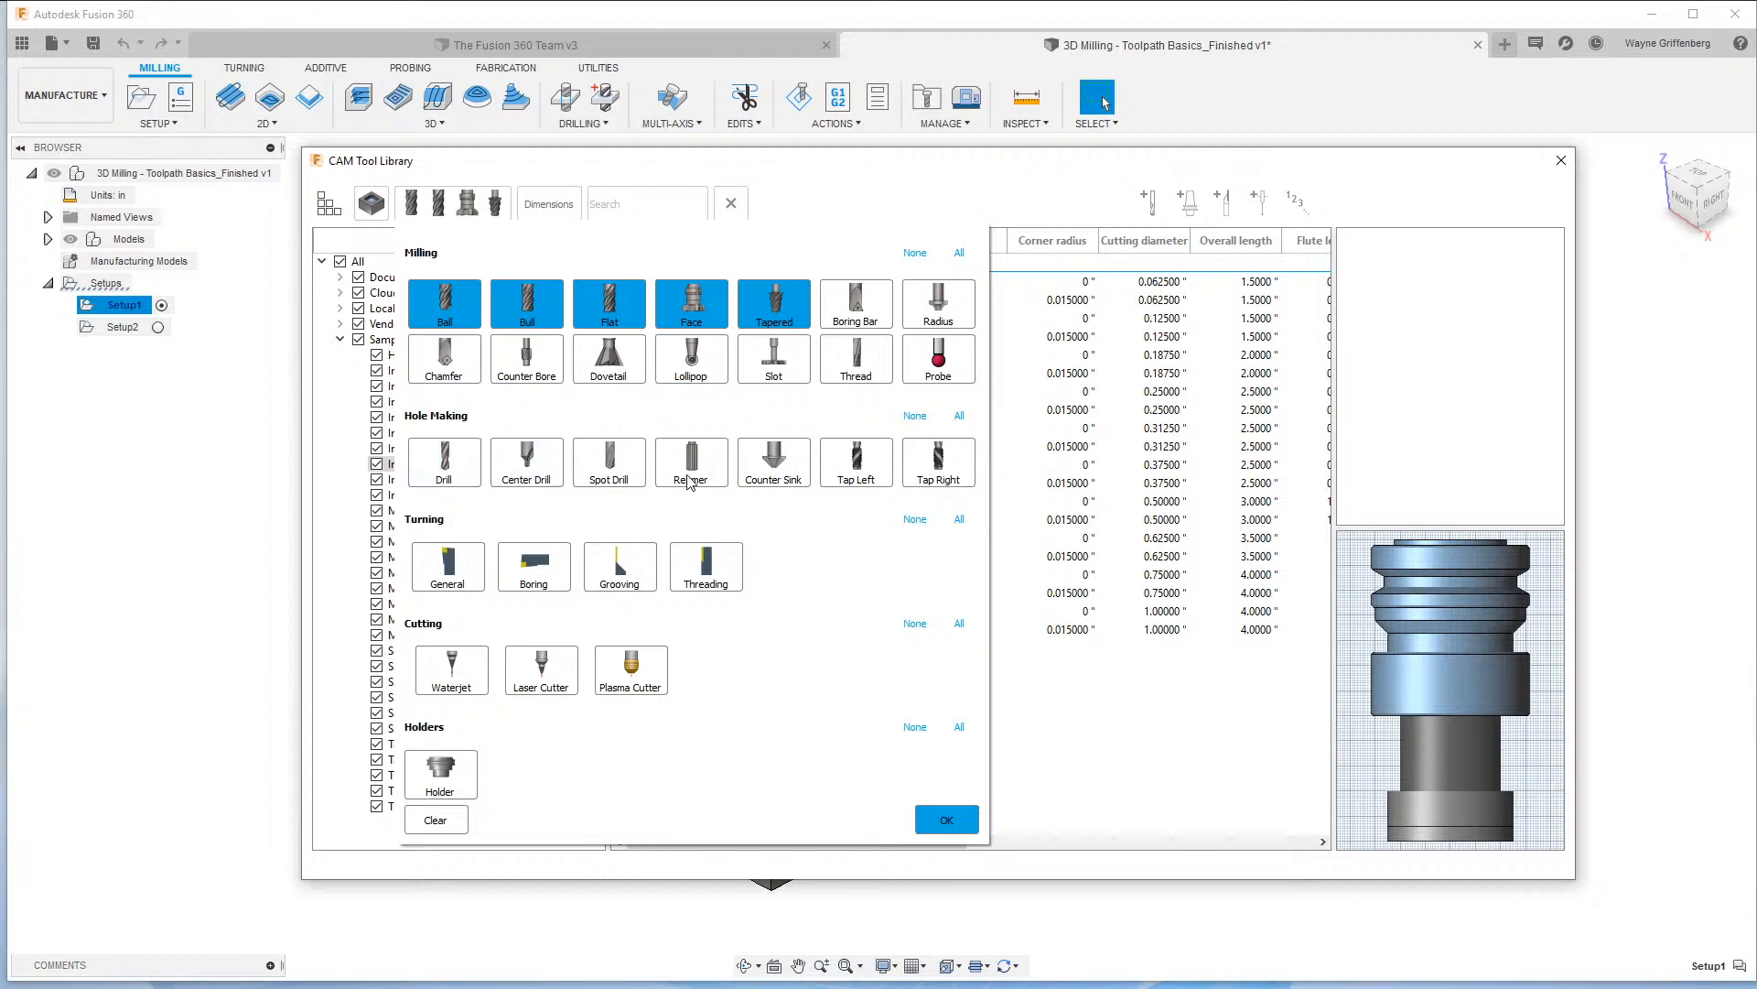
pyautogui.click(775, 309)
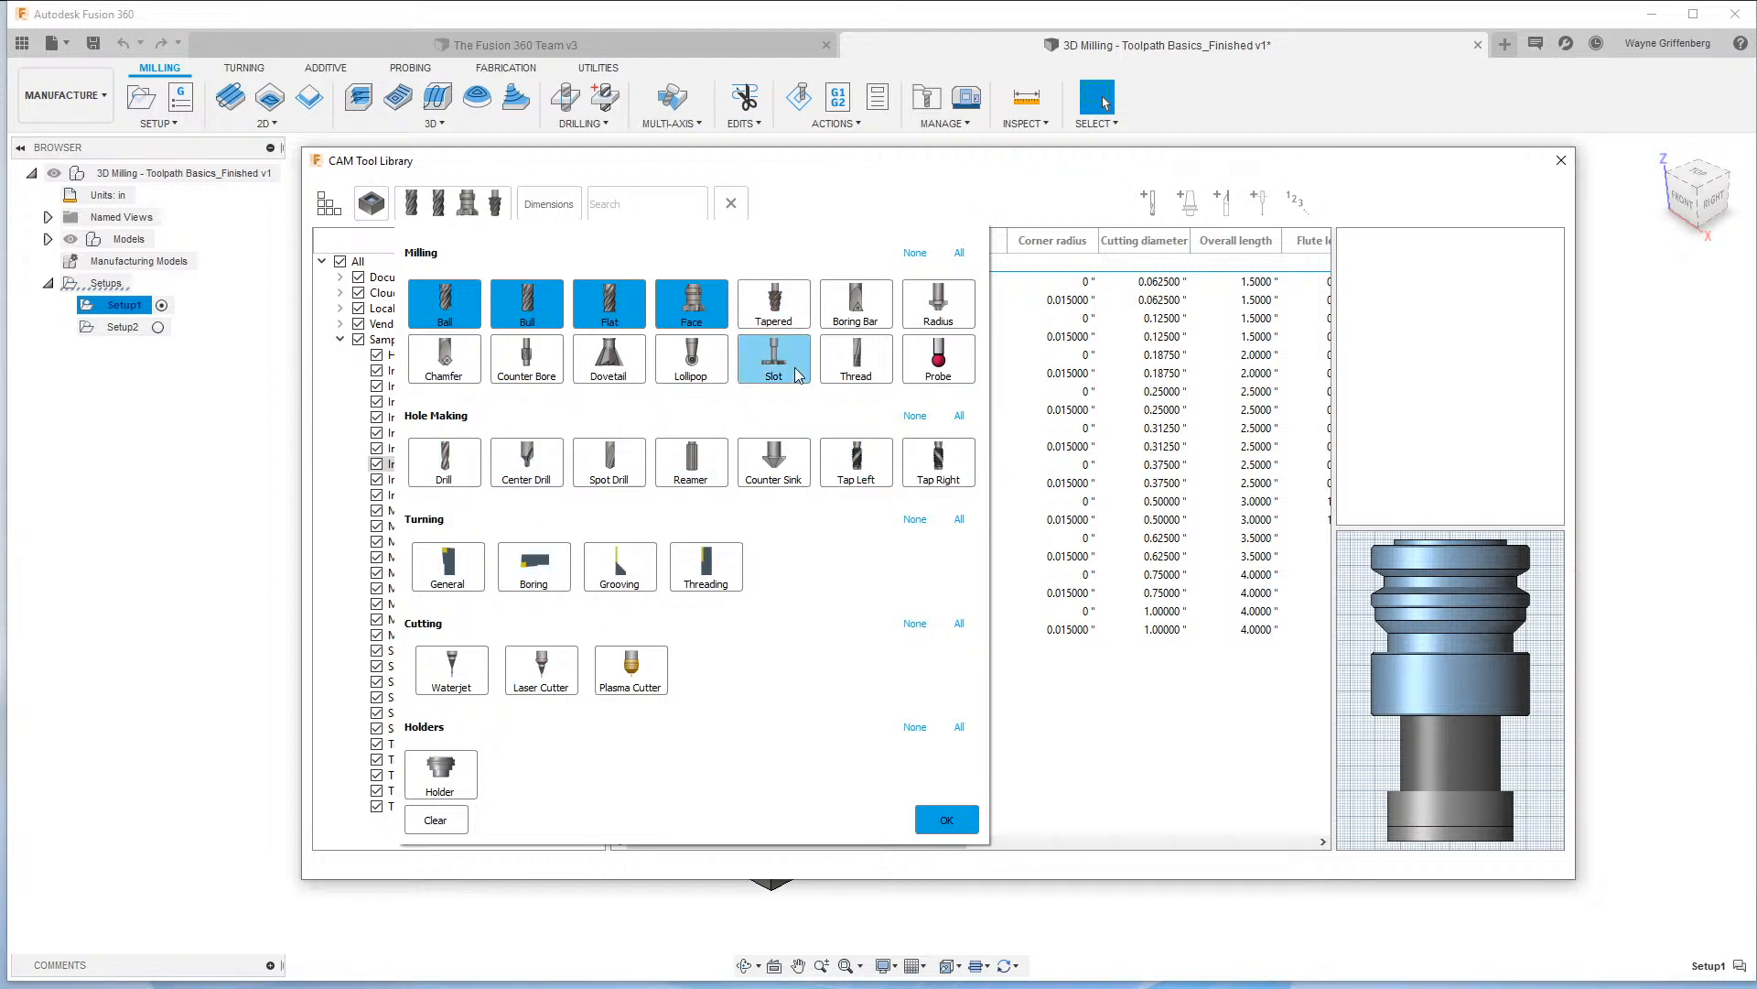
pyautogui.click(948, 821)
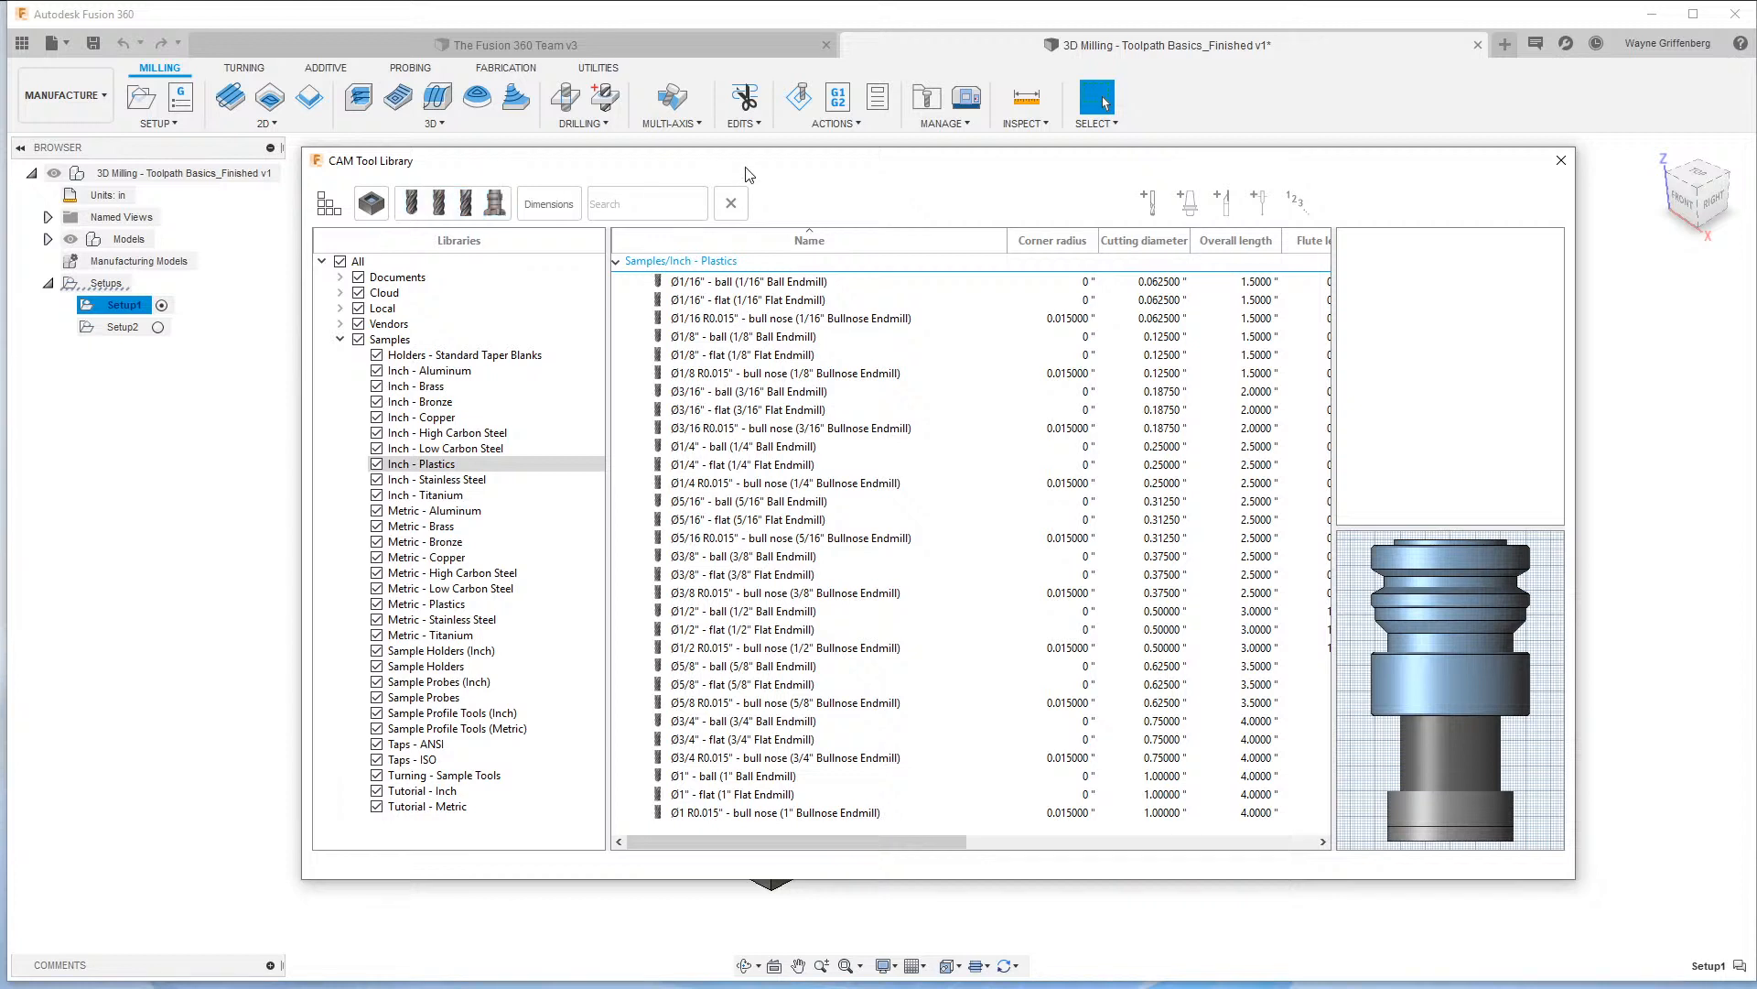
# Filter the tools by a flute length from 3/4 in to 7/8 in, leaving the diameter filter off.
pyautogui.click(554, 203)
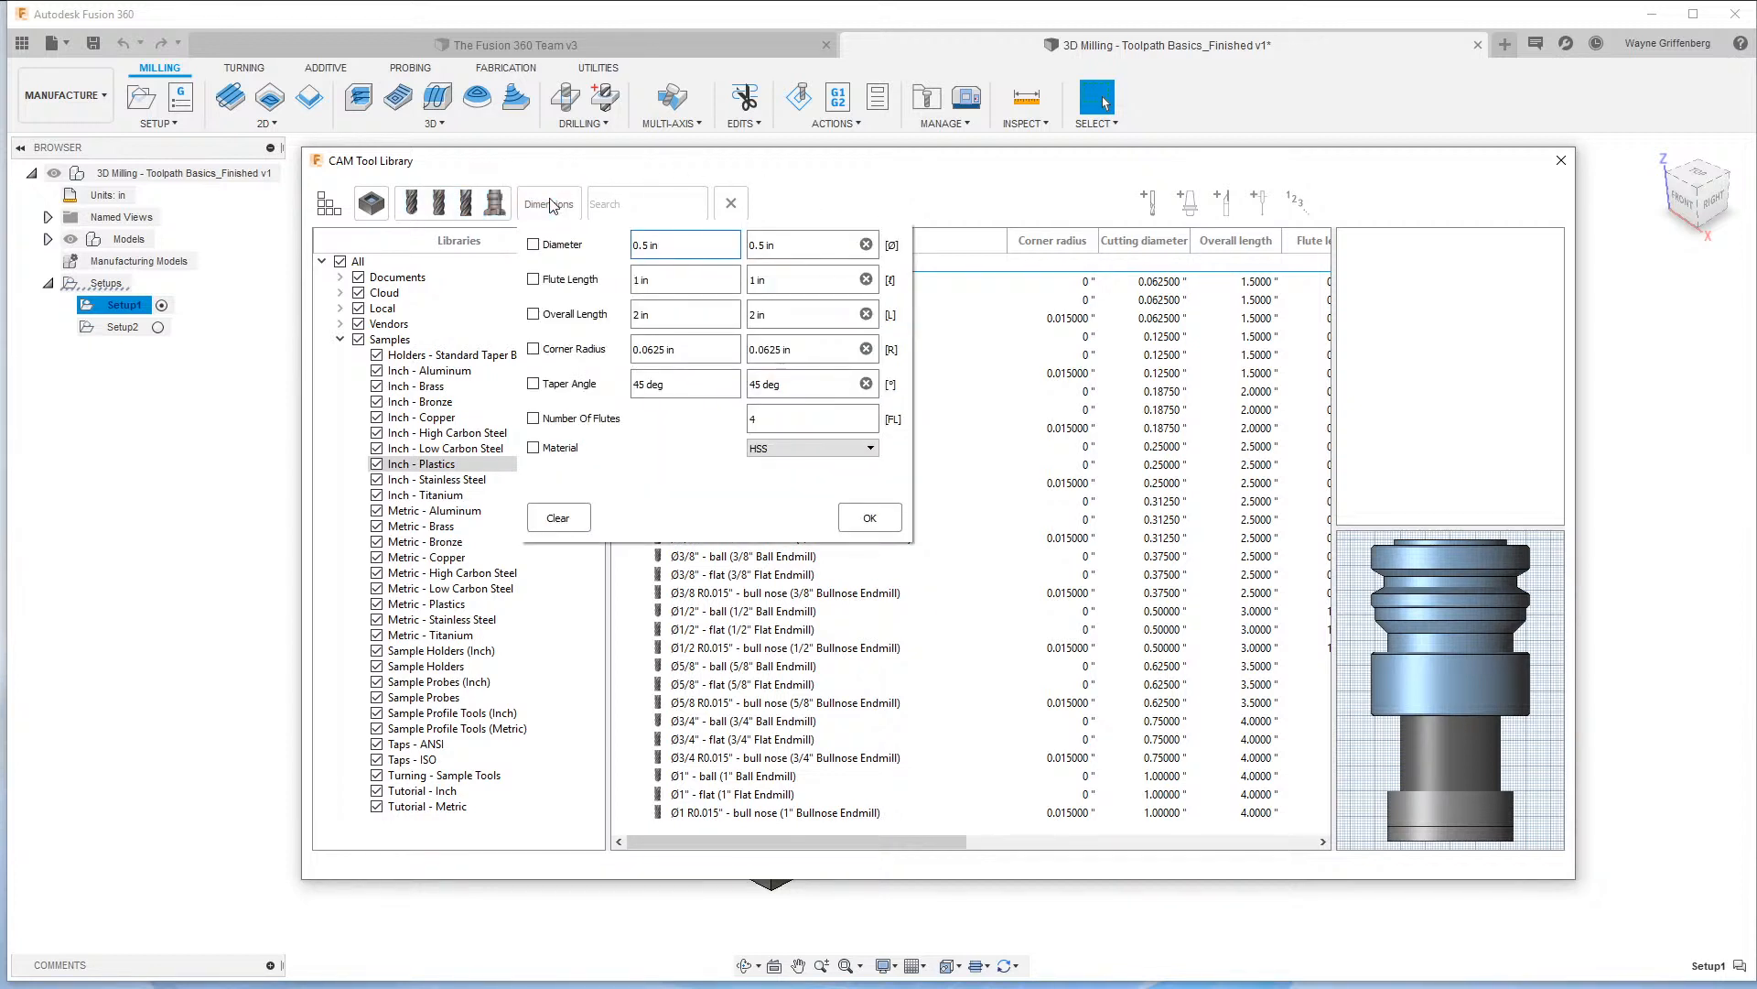
pyautogui.click(534, 244)
pyautogui.click(534, 244)
pyautogui.click(533, 280)
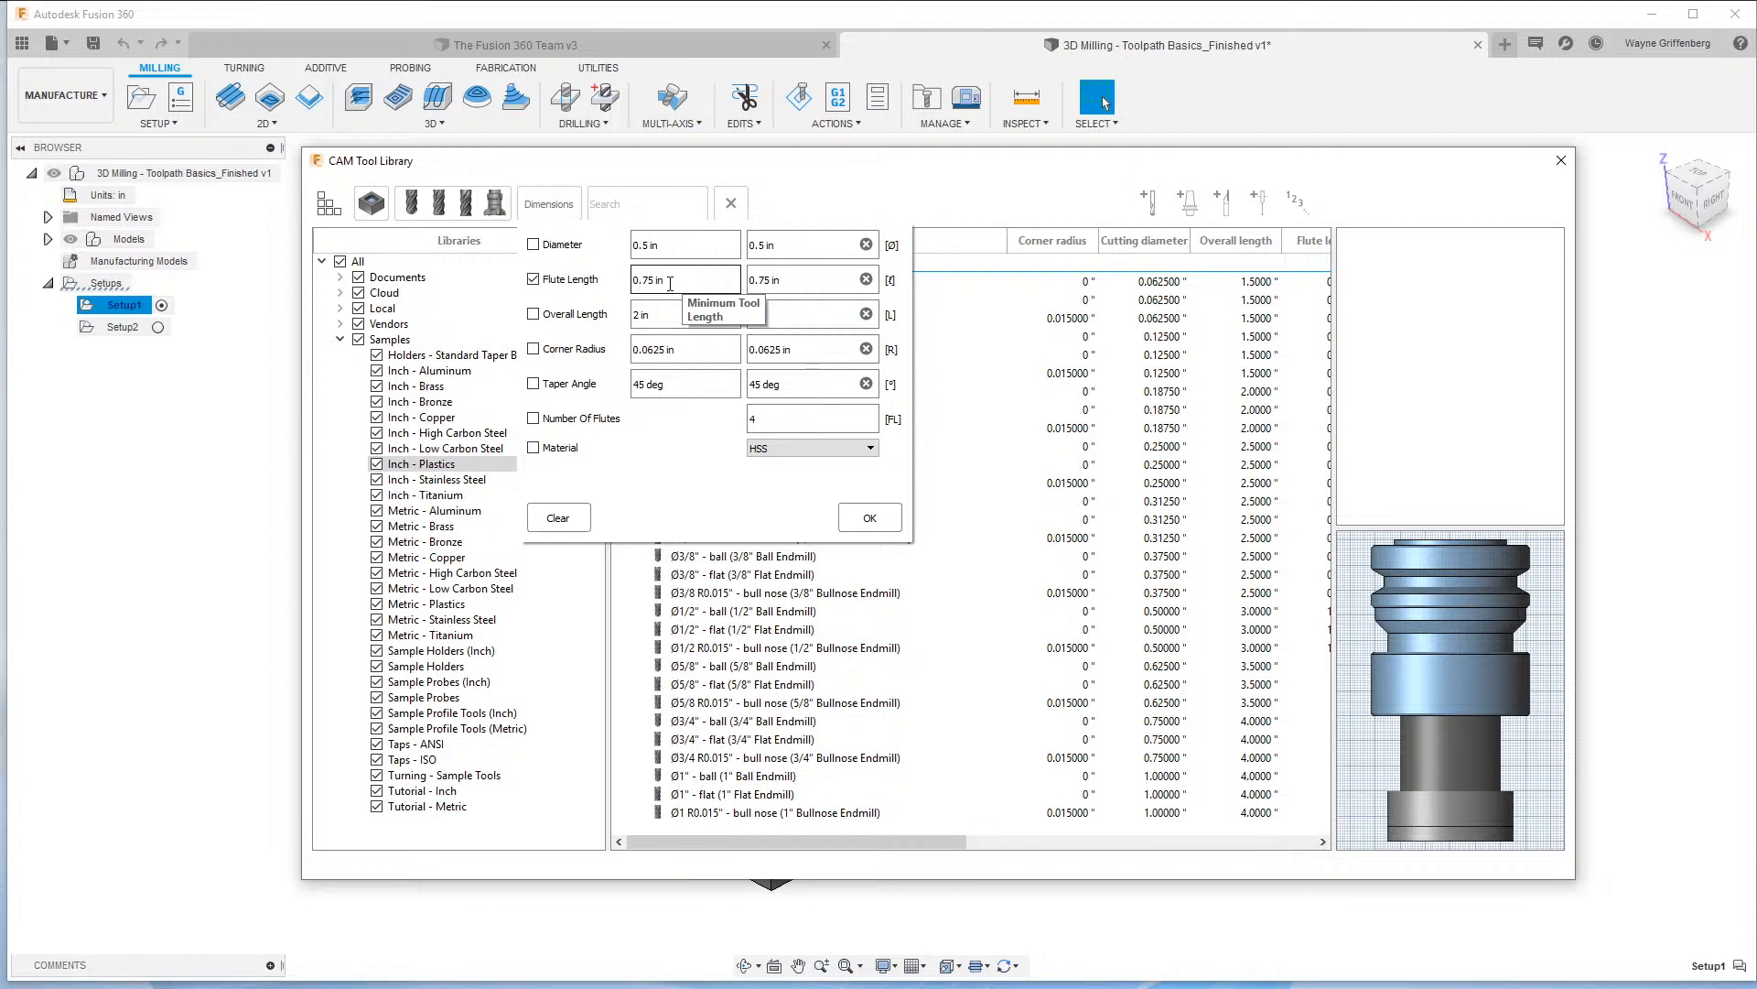
pyautogui.press('Tab')
pyautogui.write('.')
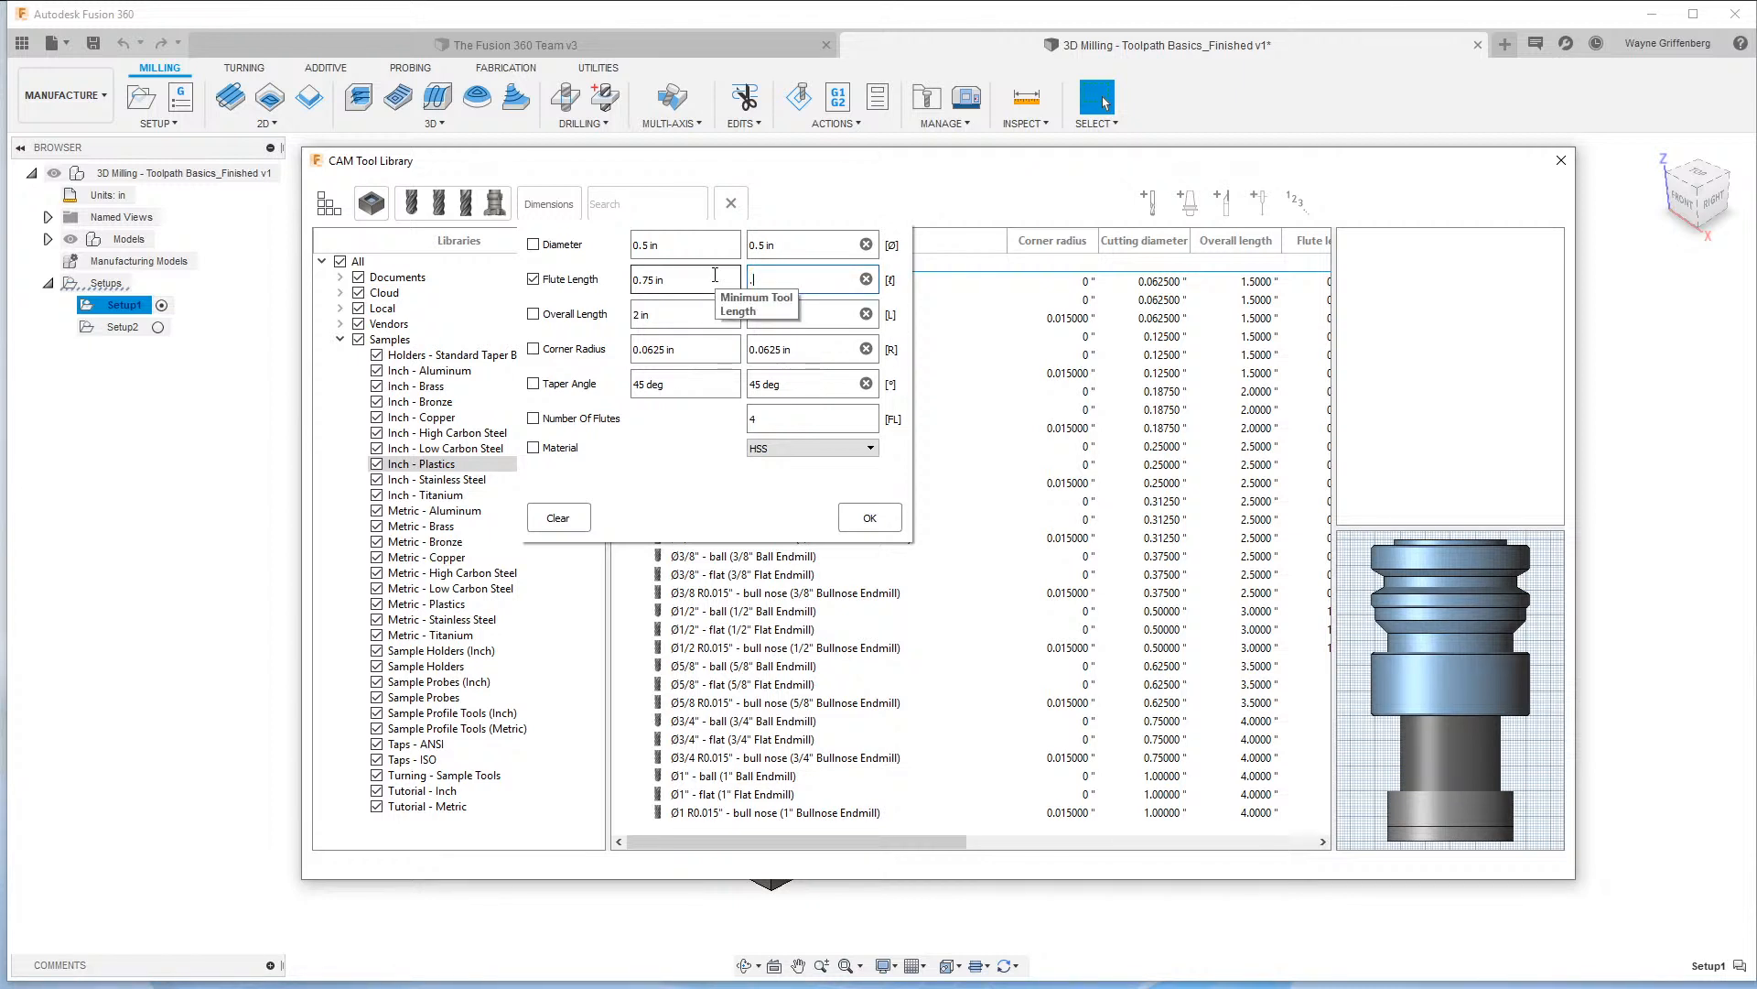
pyautogui.click(873, 518)
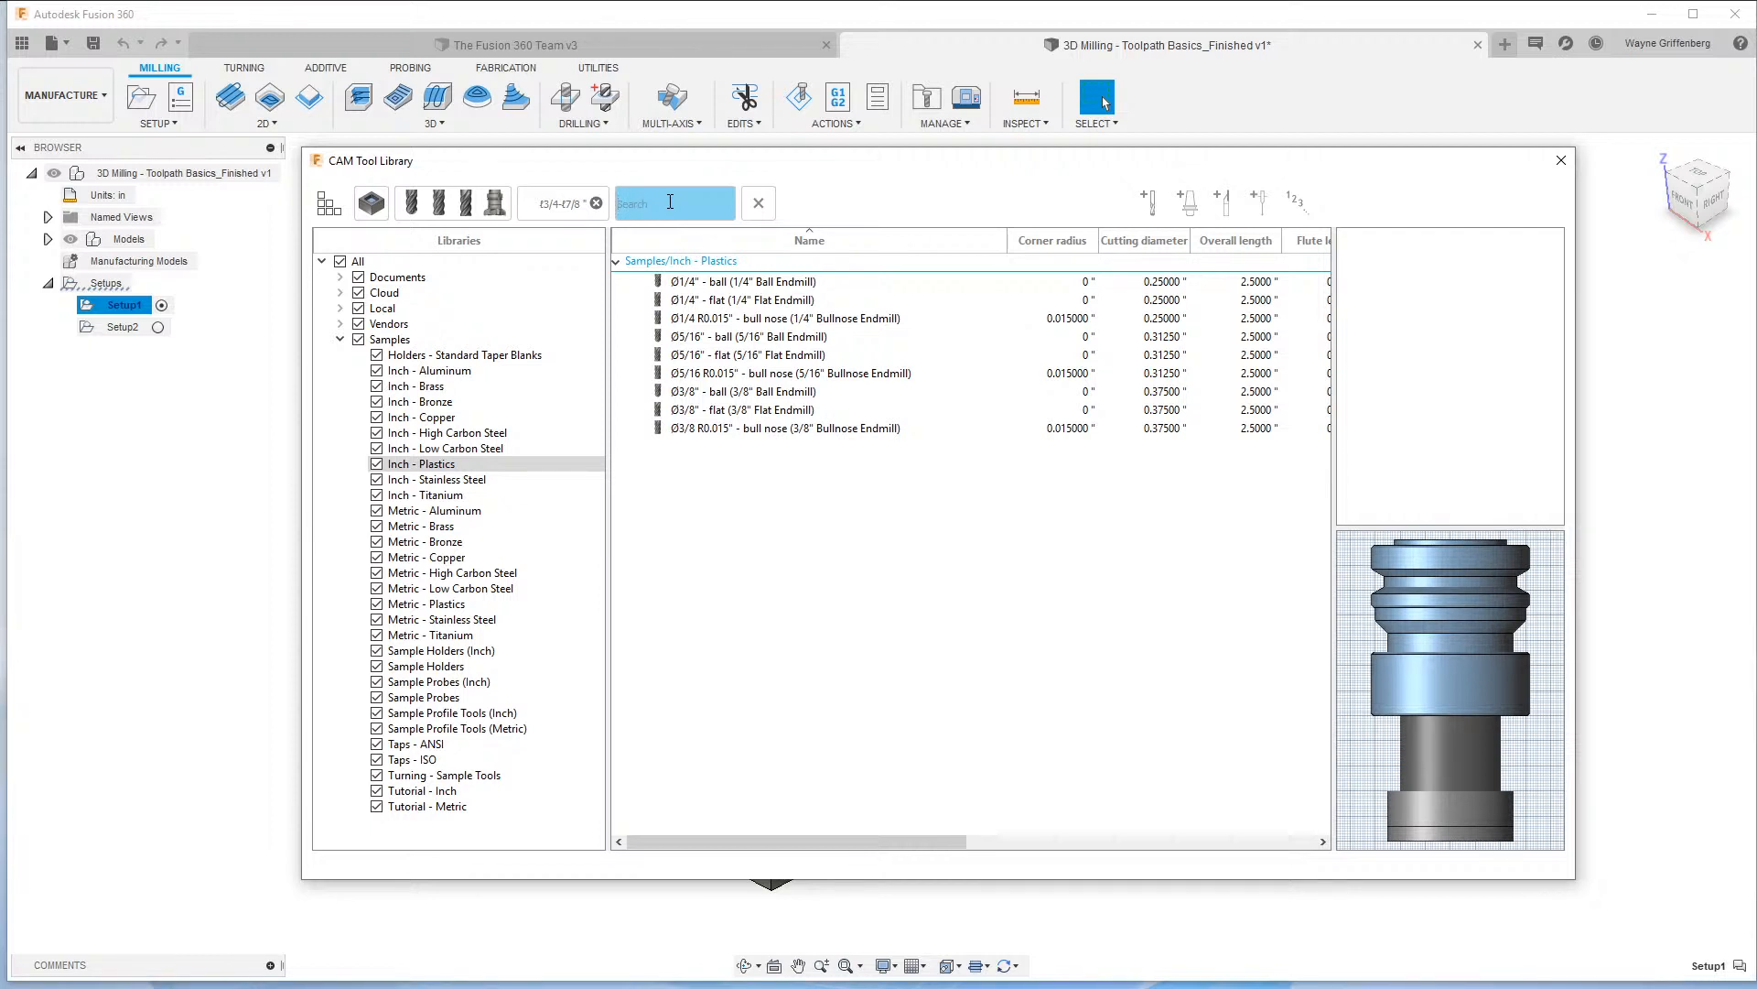
# Search the filtered tools for "bull", and clear all filters.
pyautogui.write('ull')
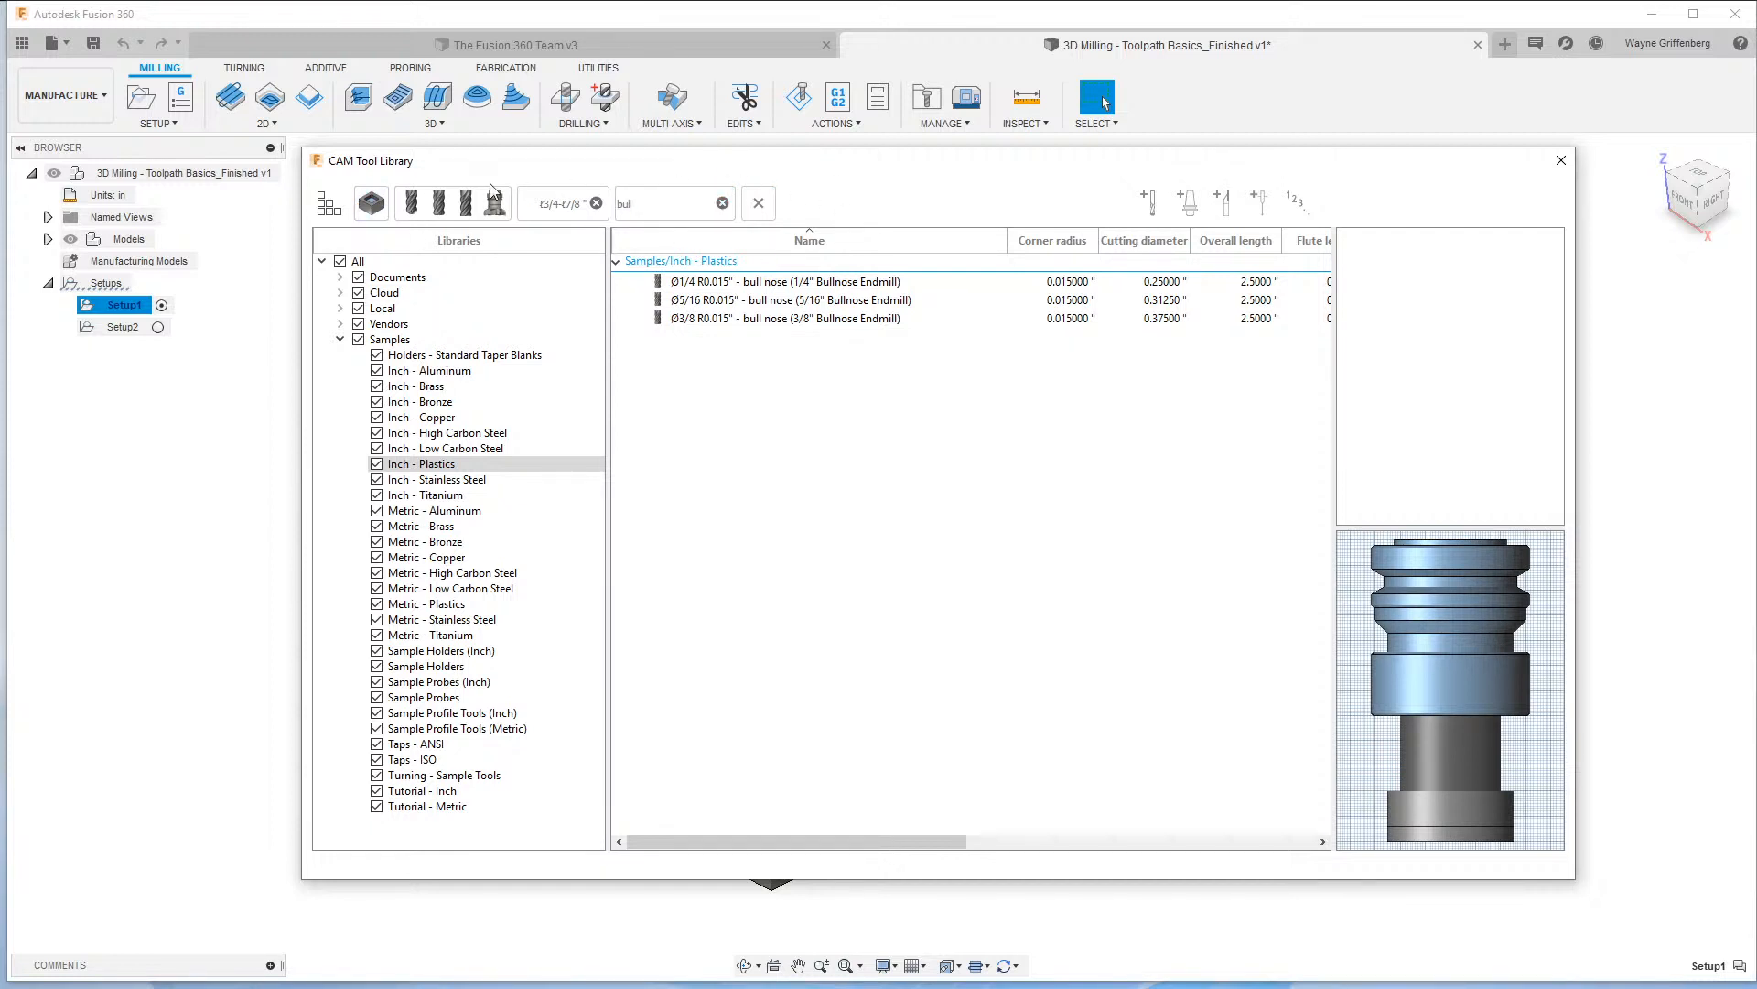
pyautogui.click(406, 208)
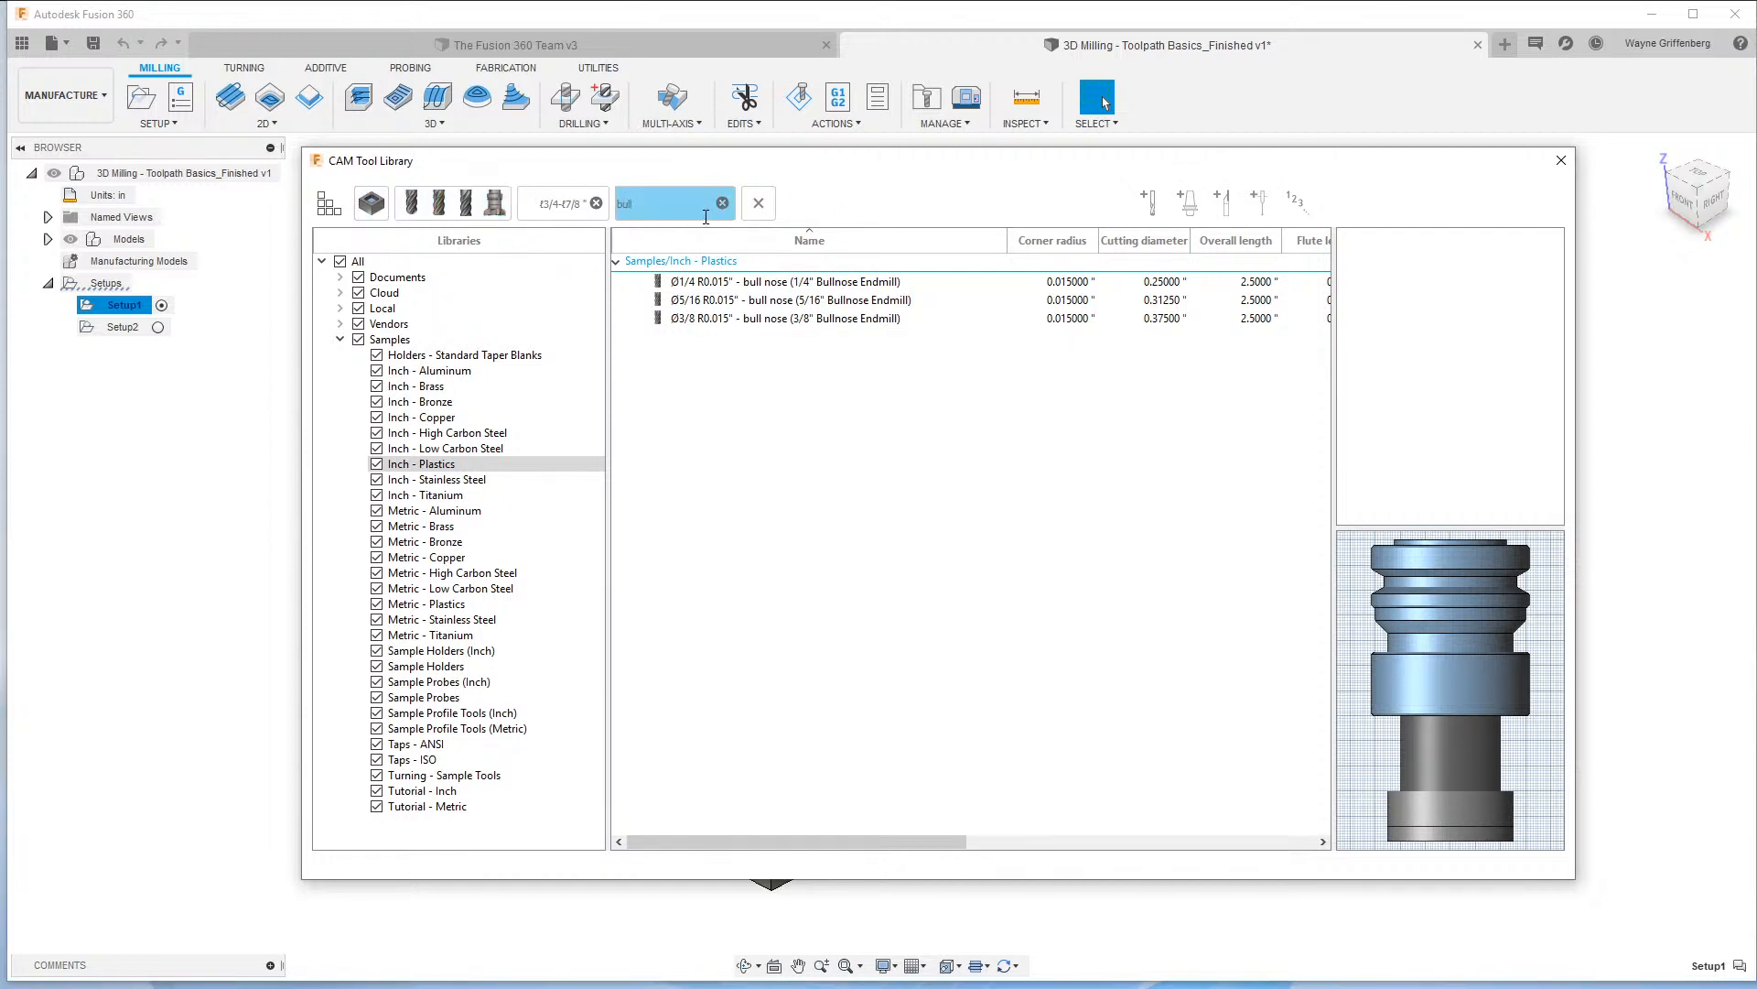
pyautogui.click(759, 204)
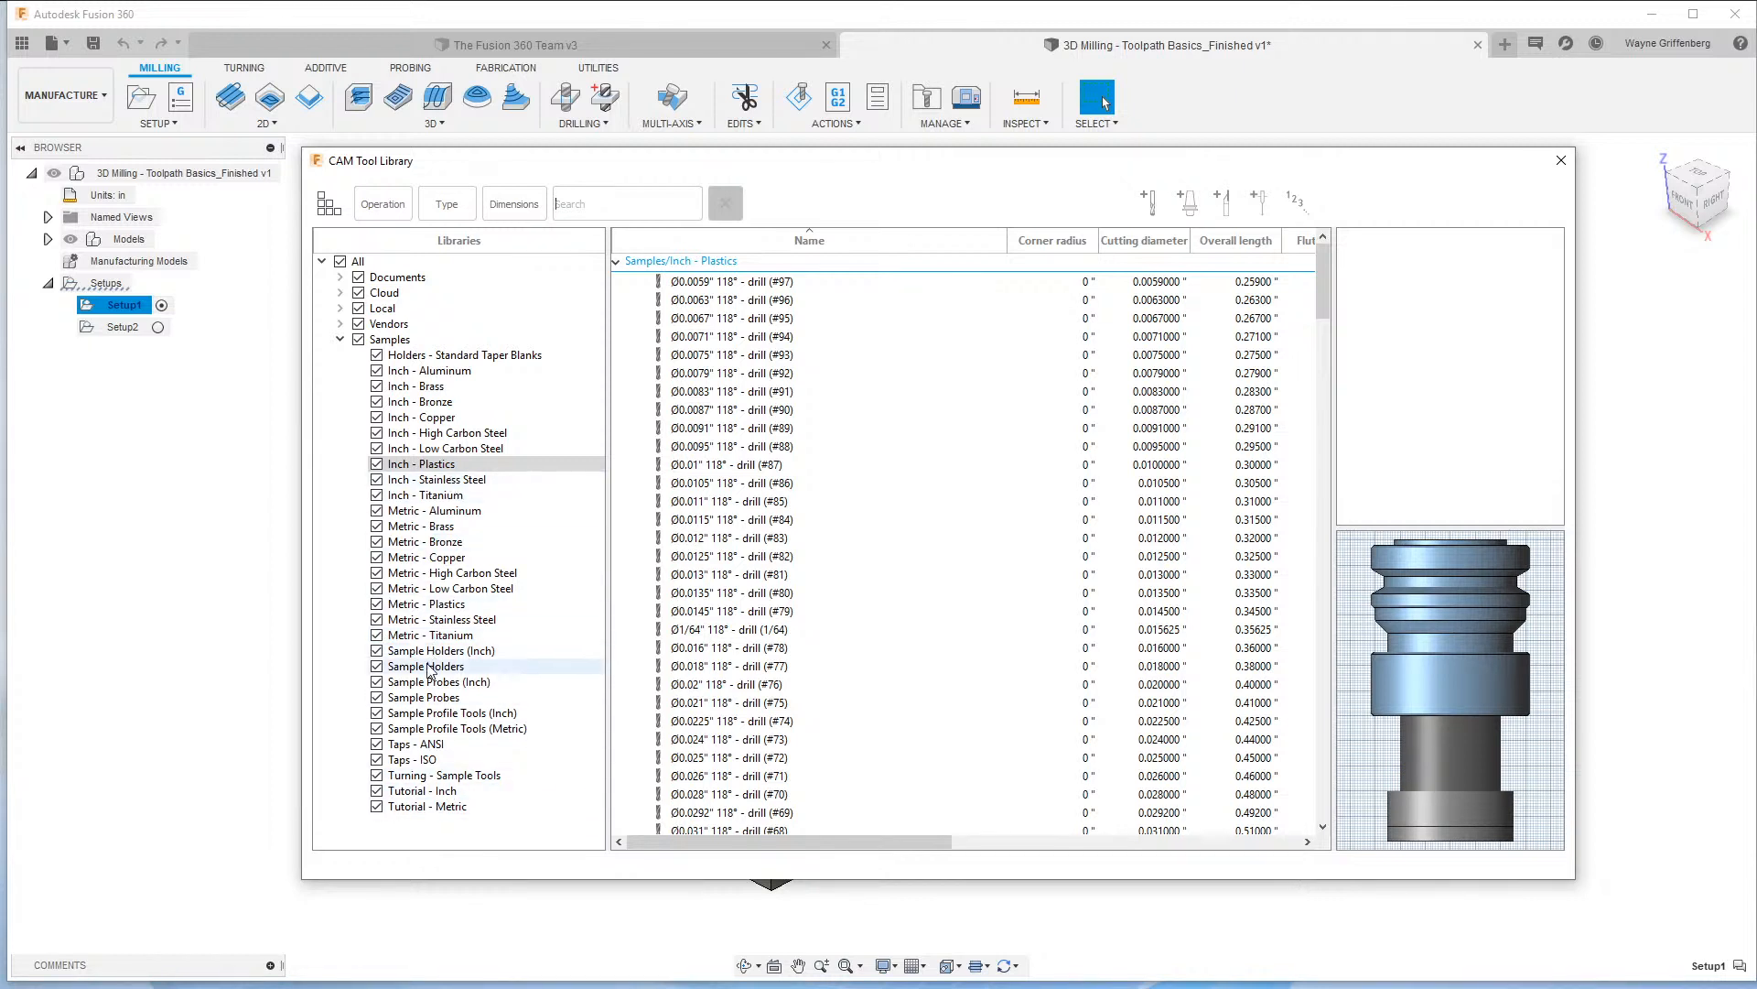
# Compare the probes in the Sample Probes and Sample Probes (Inch) libraries.
pyautogui.click(427, 698)
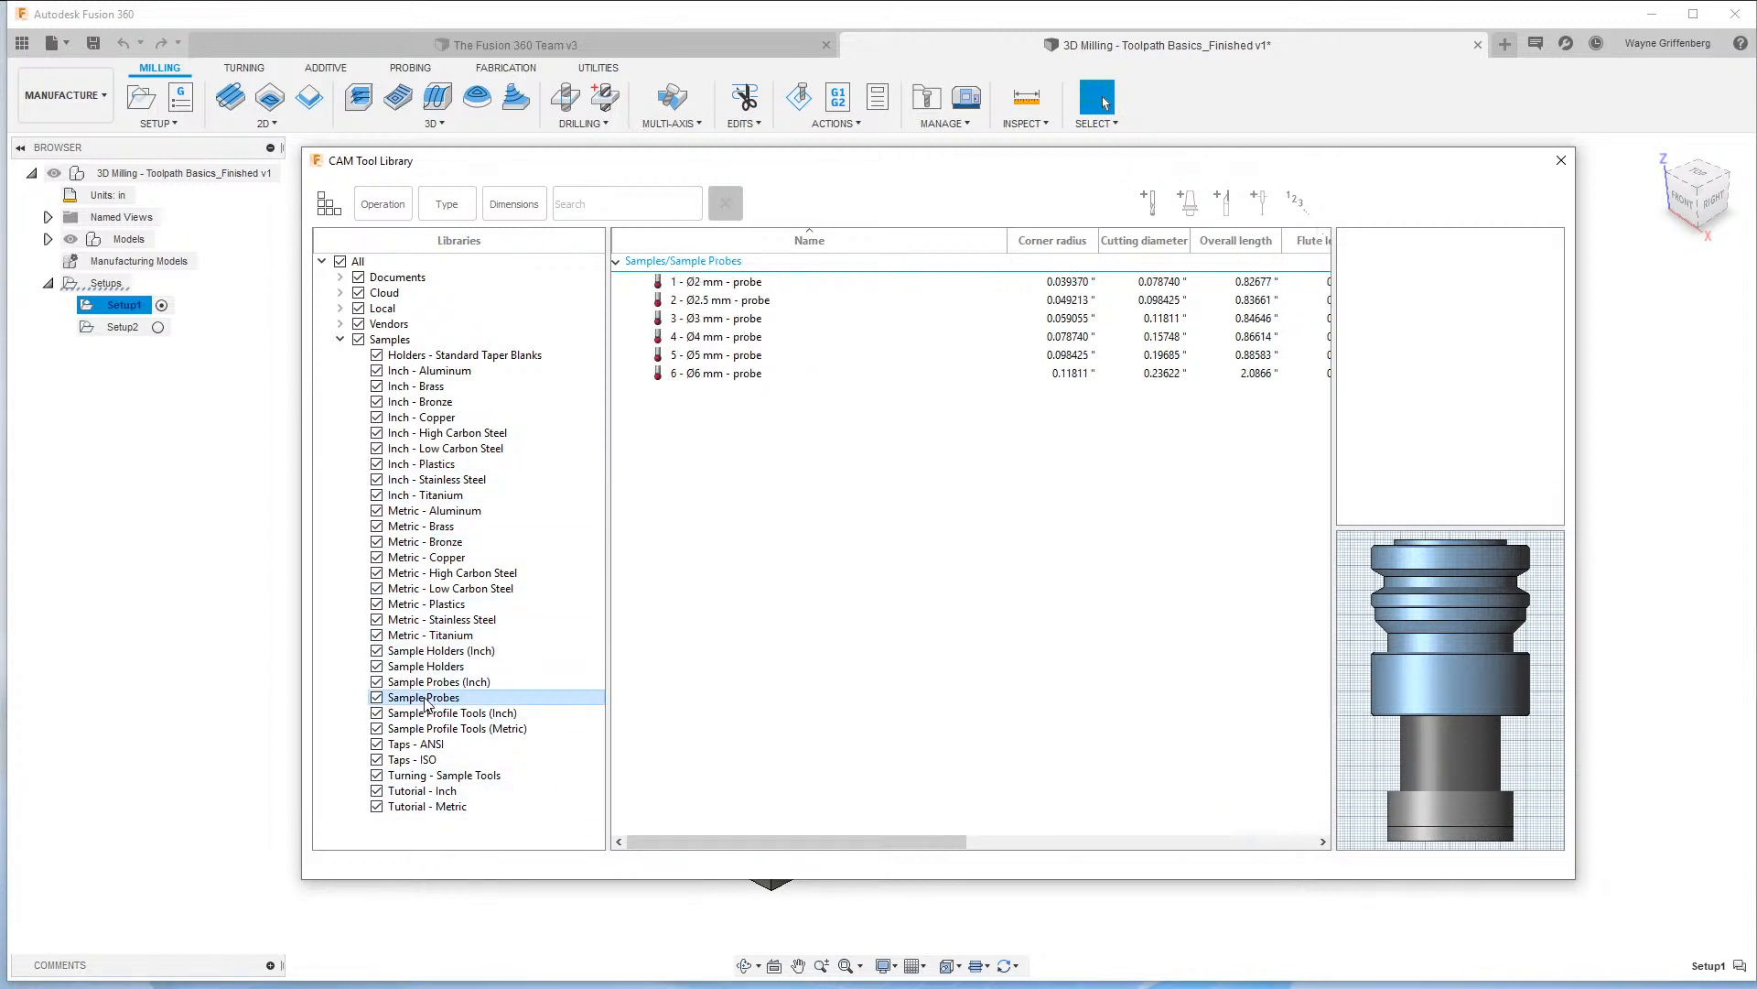
pyautogui.click(443, 683)
pyautogui.click(441, 698)
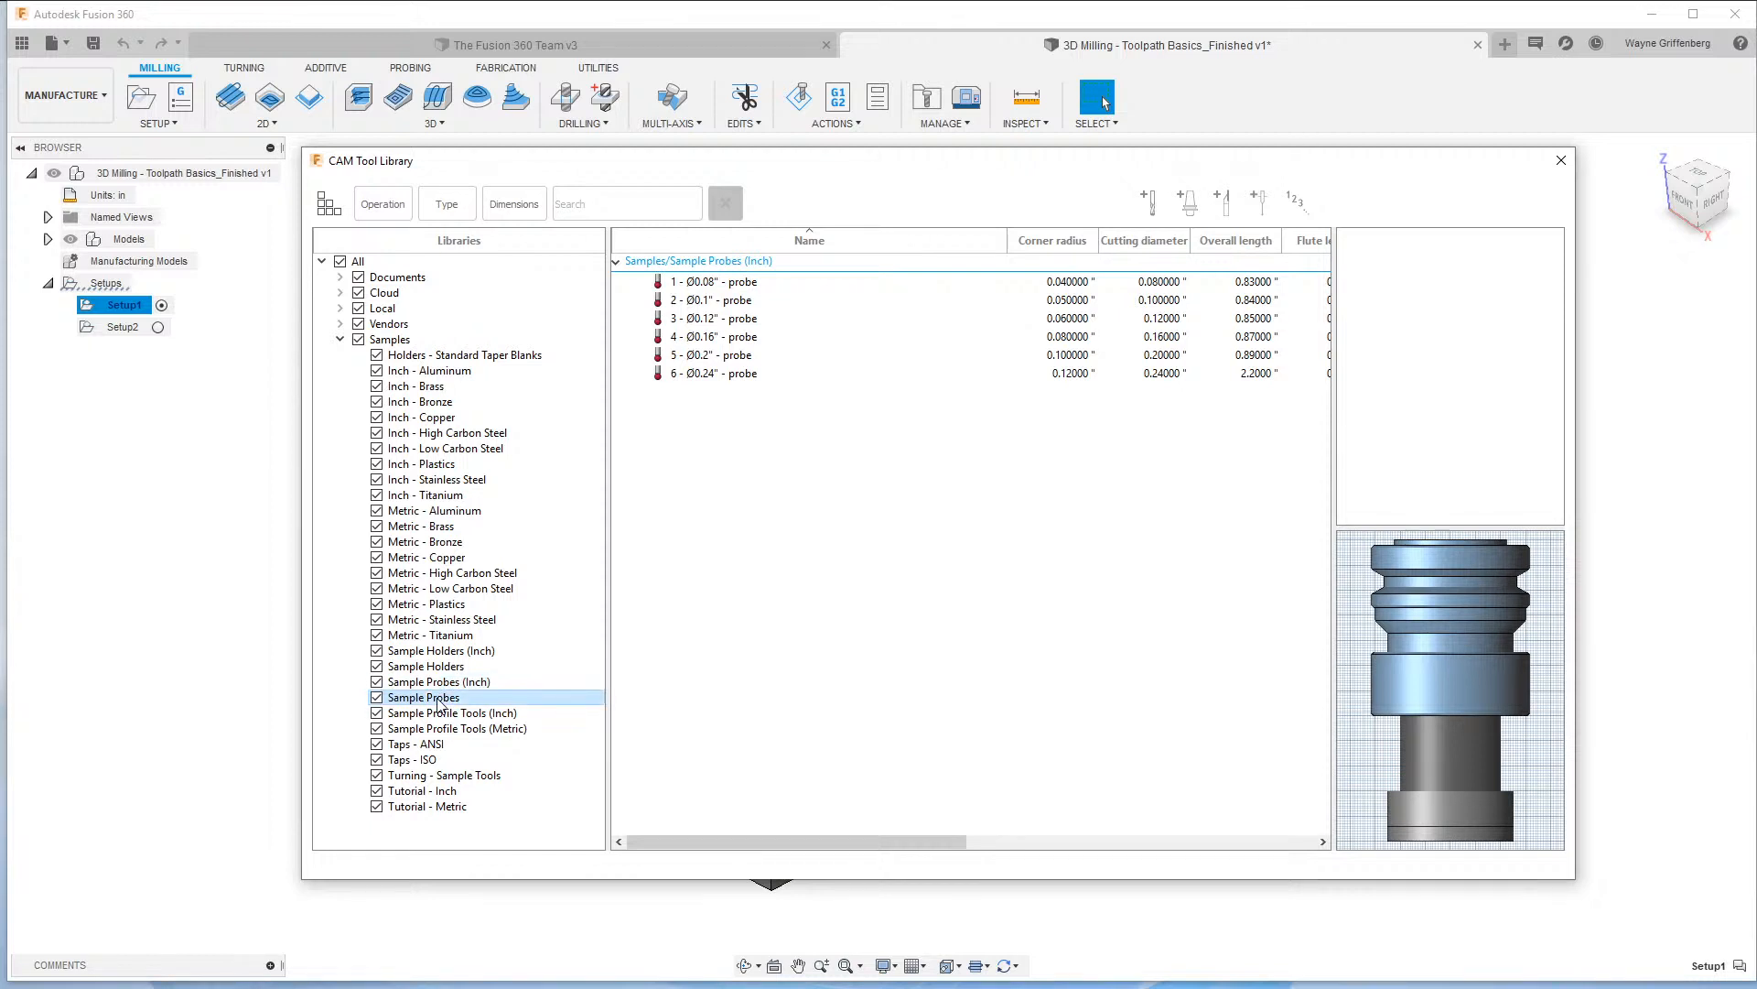
pyautogui.click(442, 714)
pyautogui.click(443, 683)
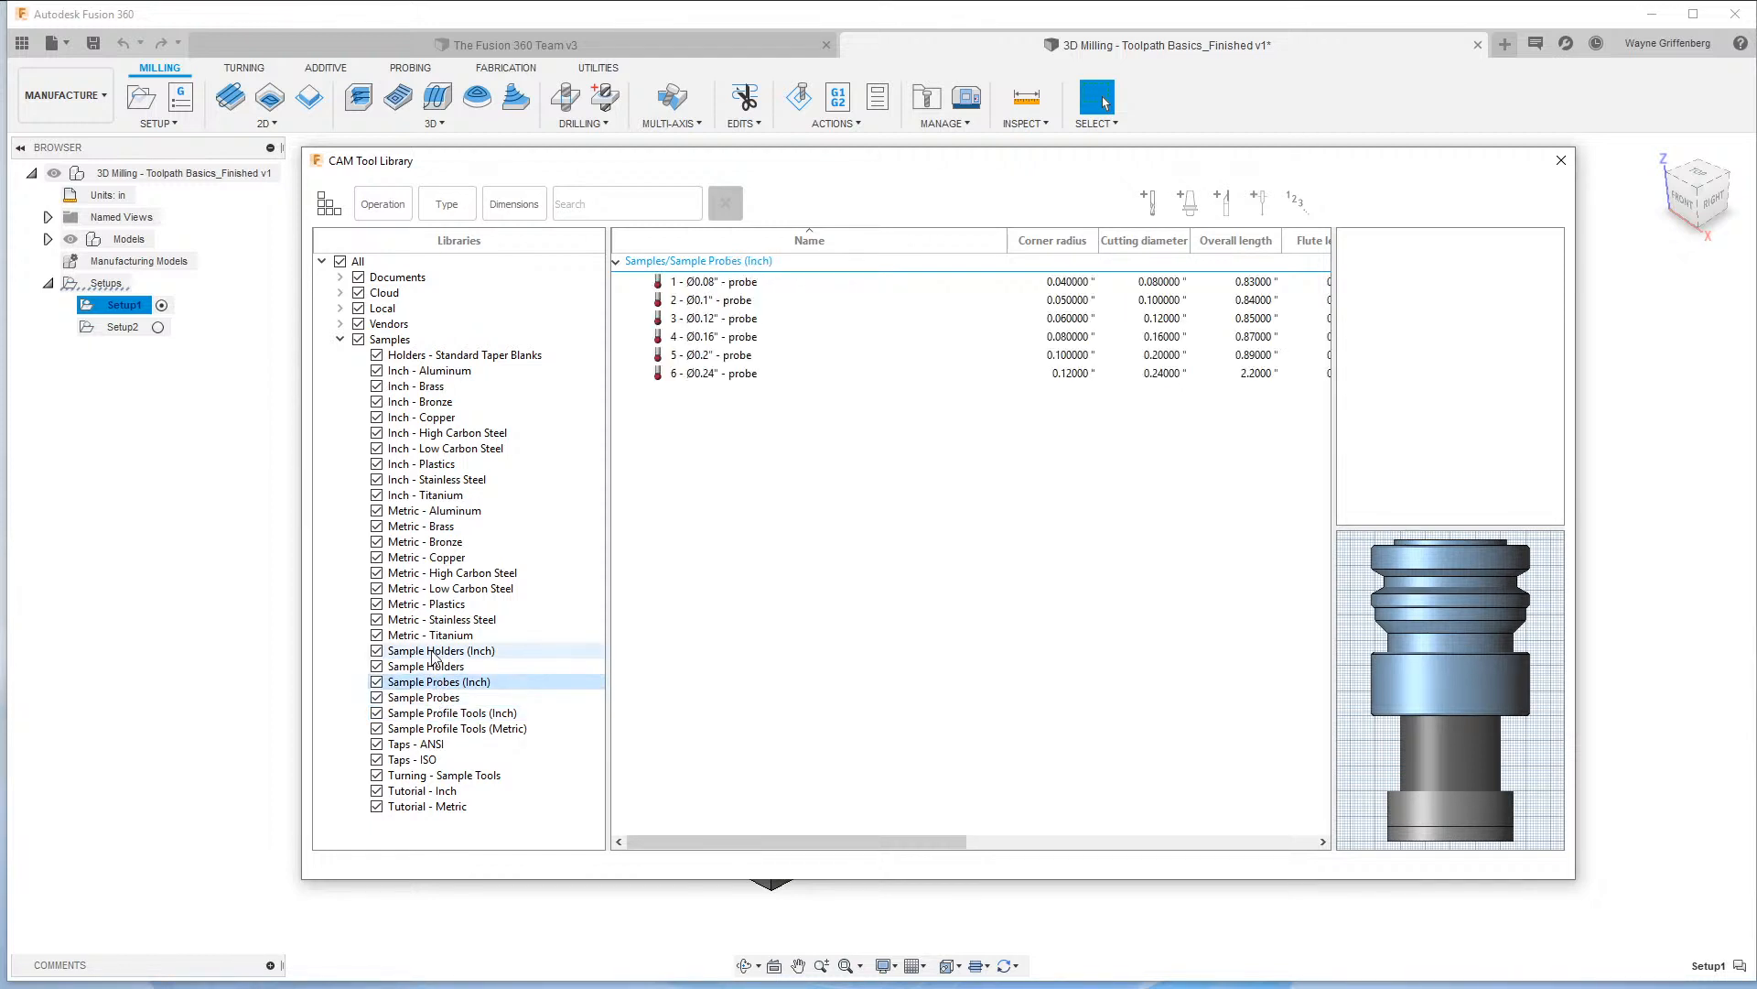
pyautogui.click(434, 651)
pyautogui.click(430, 698)
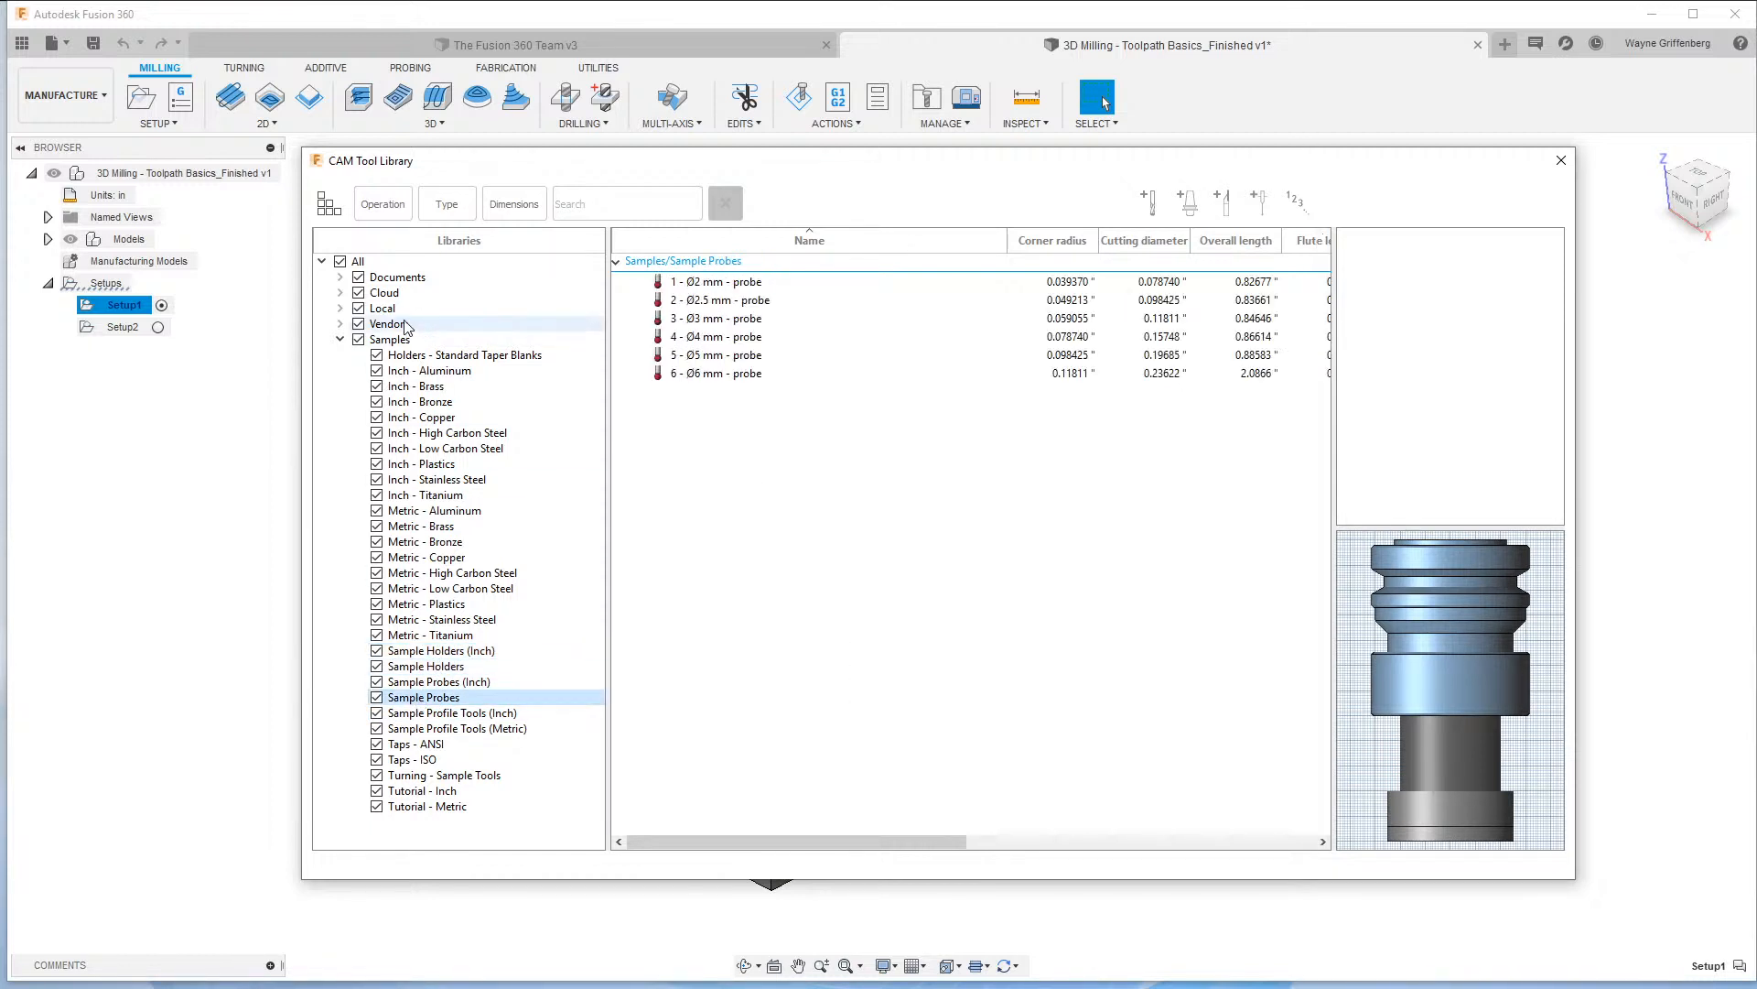
# Browse the Taps - ANSI, Taps - ISO and Turning - Sample Tools libraries.
pyautogui.click(424, 745)
pyautogui.click(426, 760)
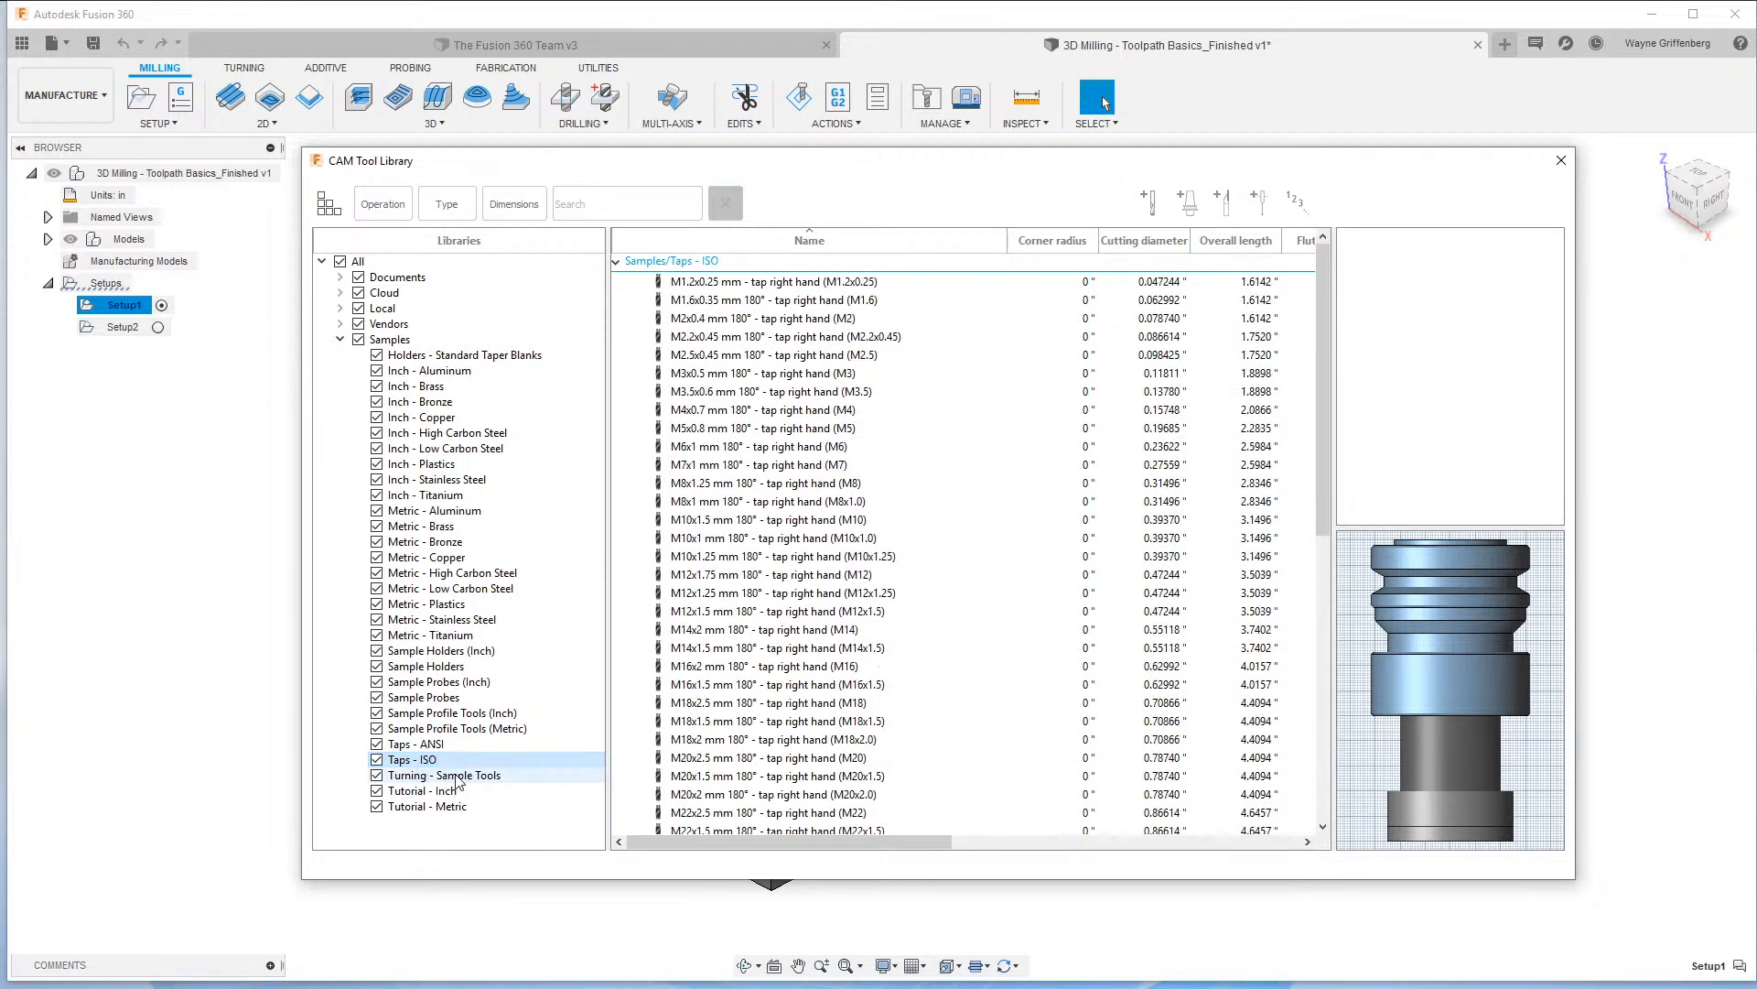
pyautogui.click(457, 776)
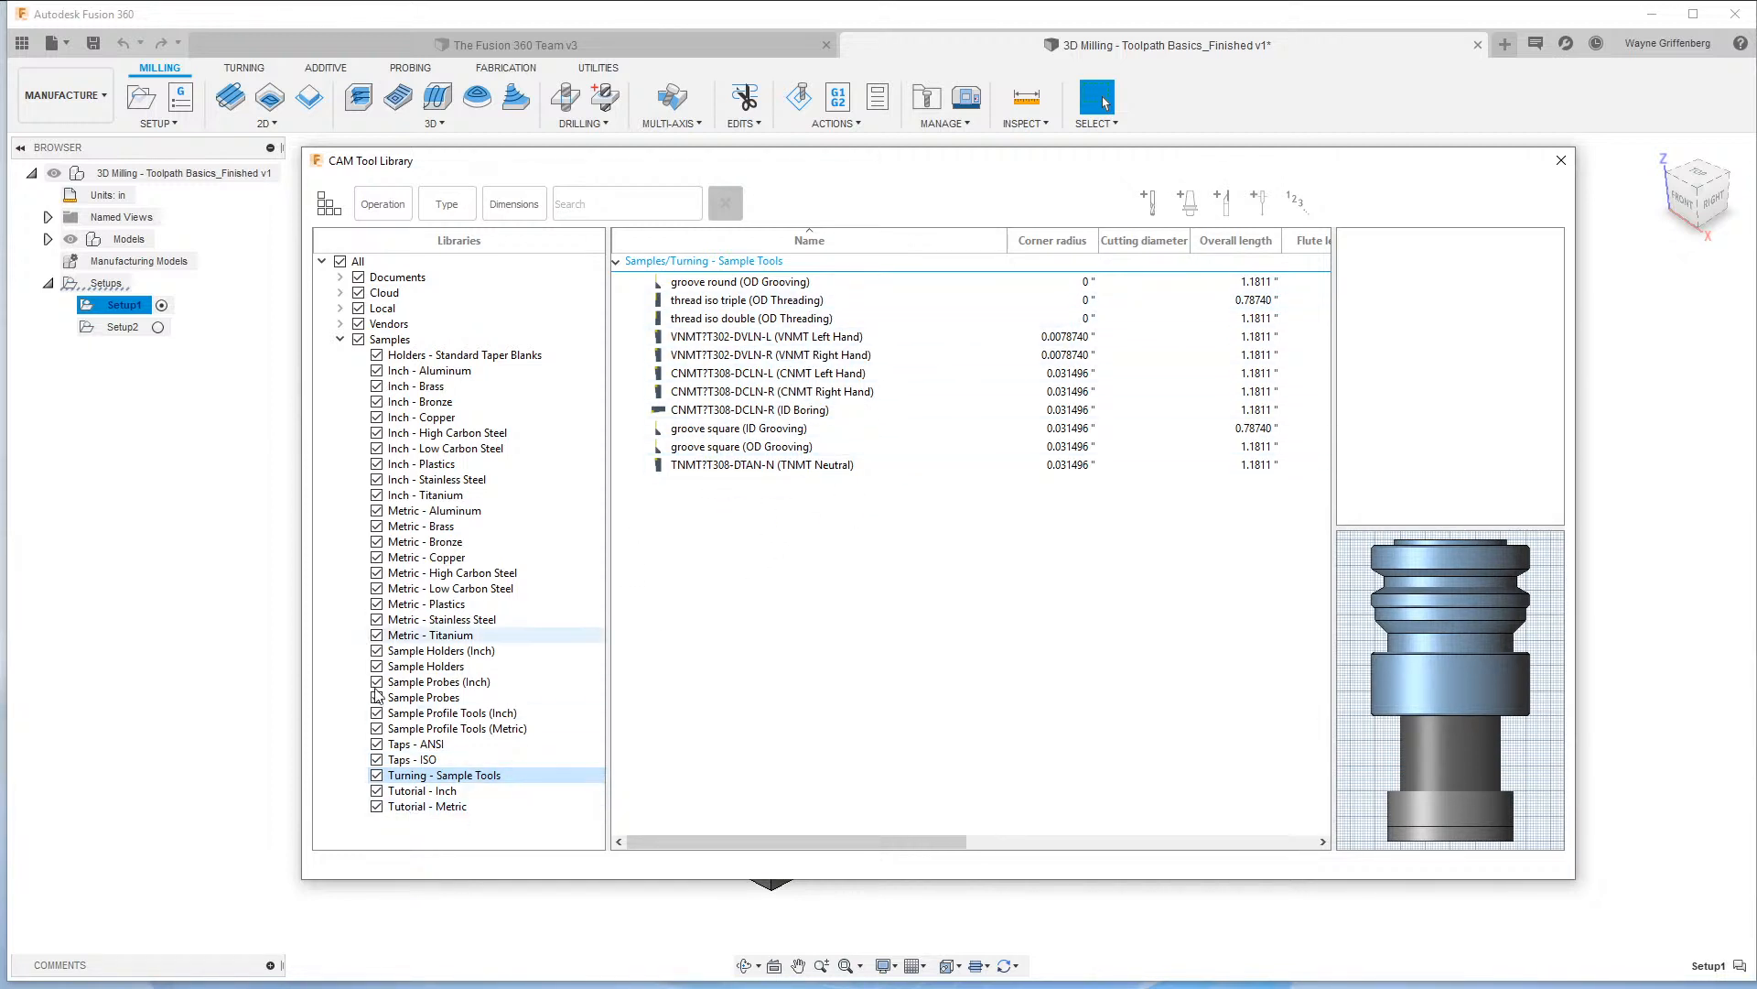
# Collapse Samples, expand Vendors, and browse the Albrecht and MariTool holders.
pyautogui.click(340, 341)
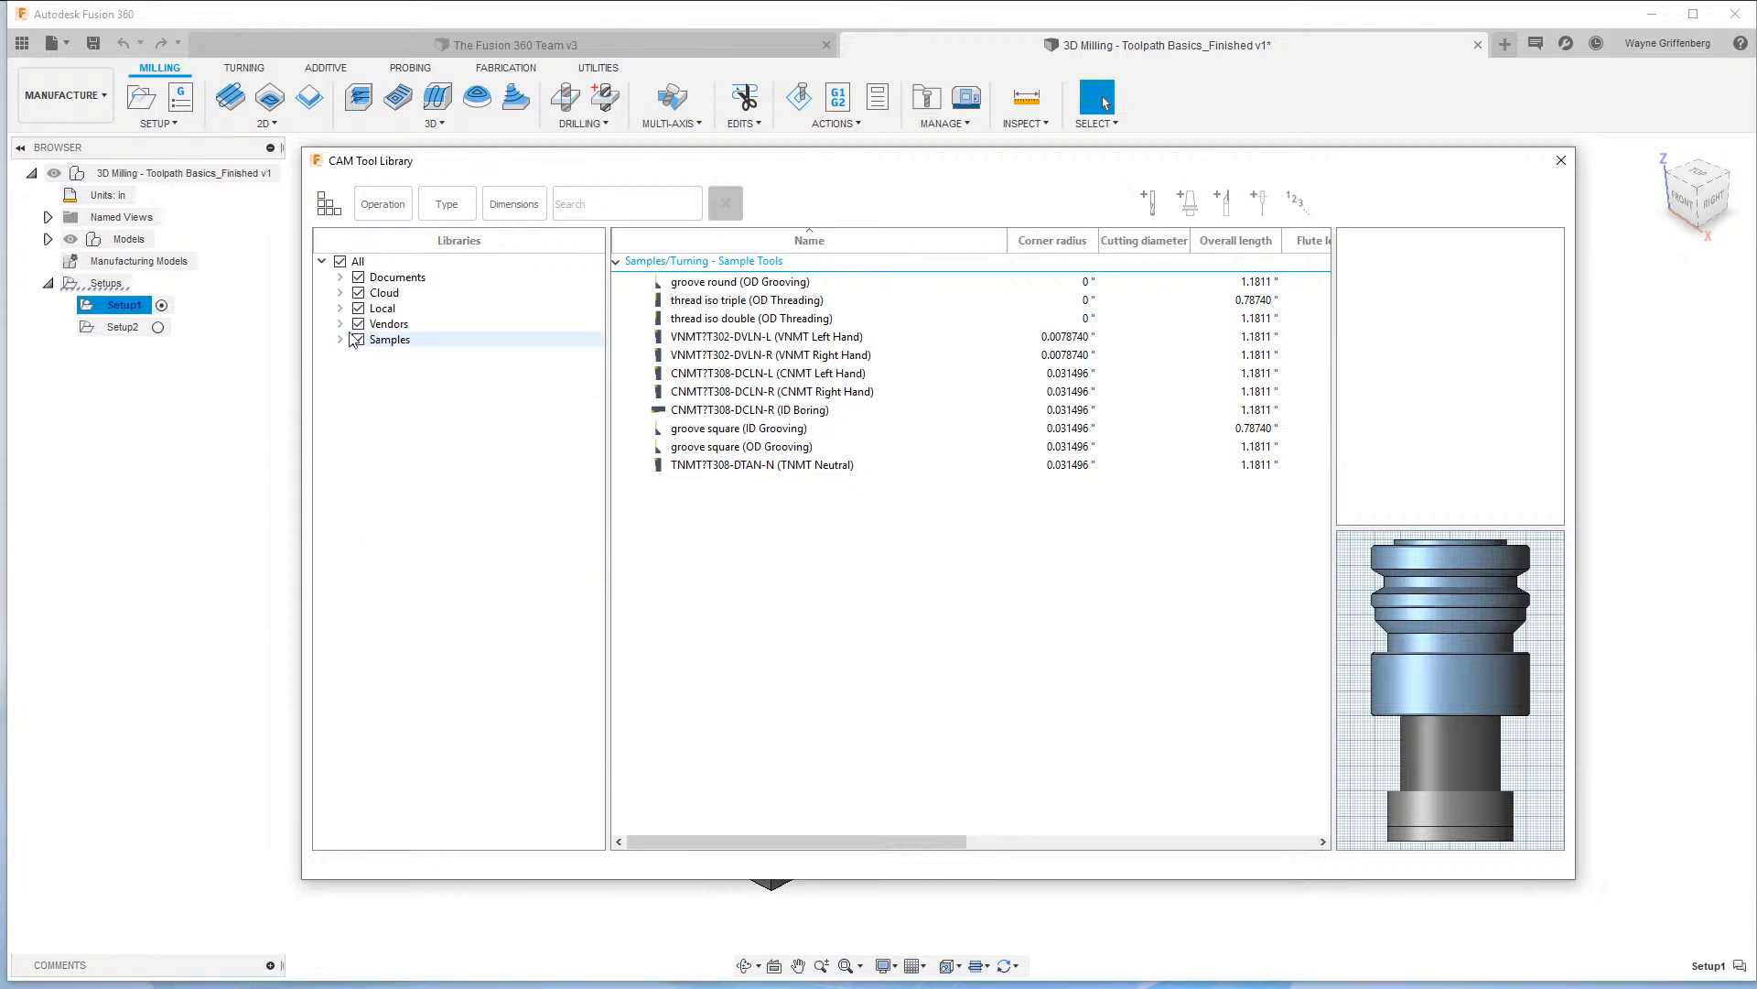
pyautogui.click(342, 325)
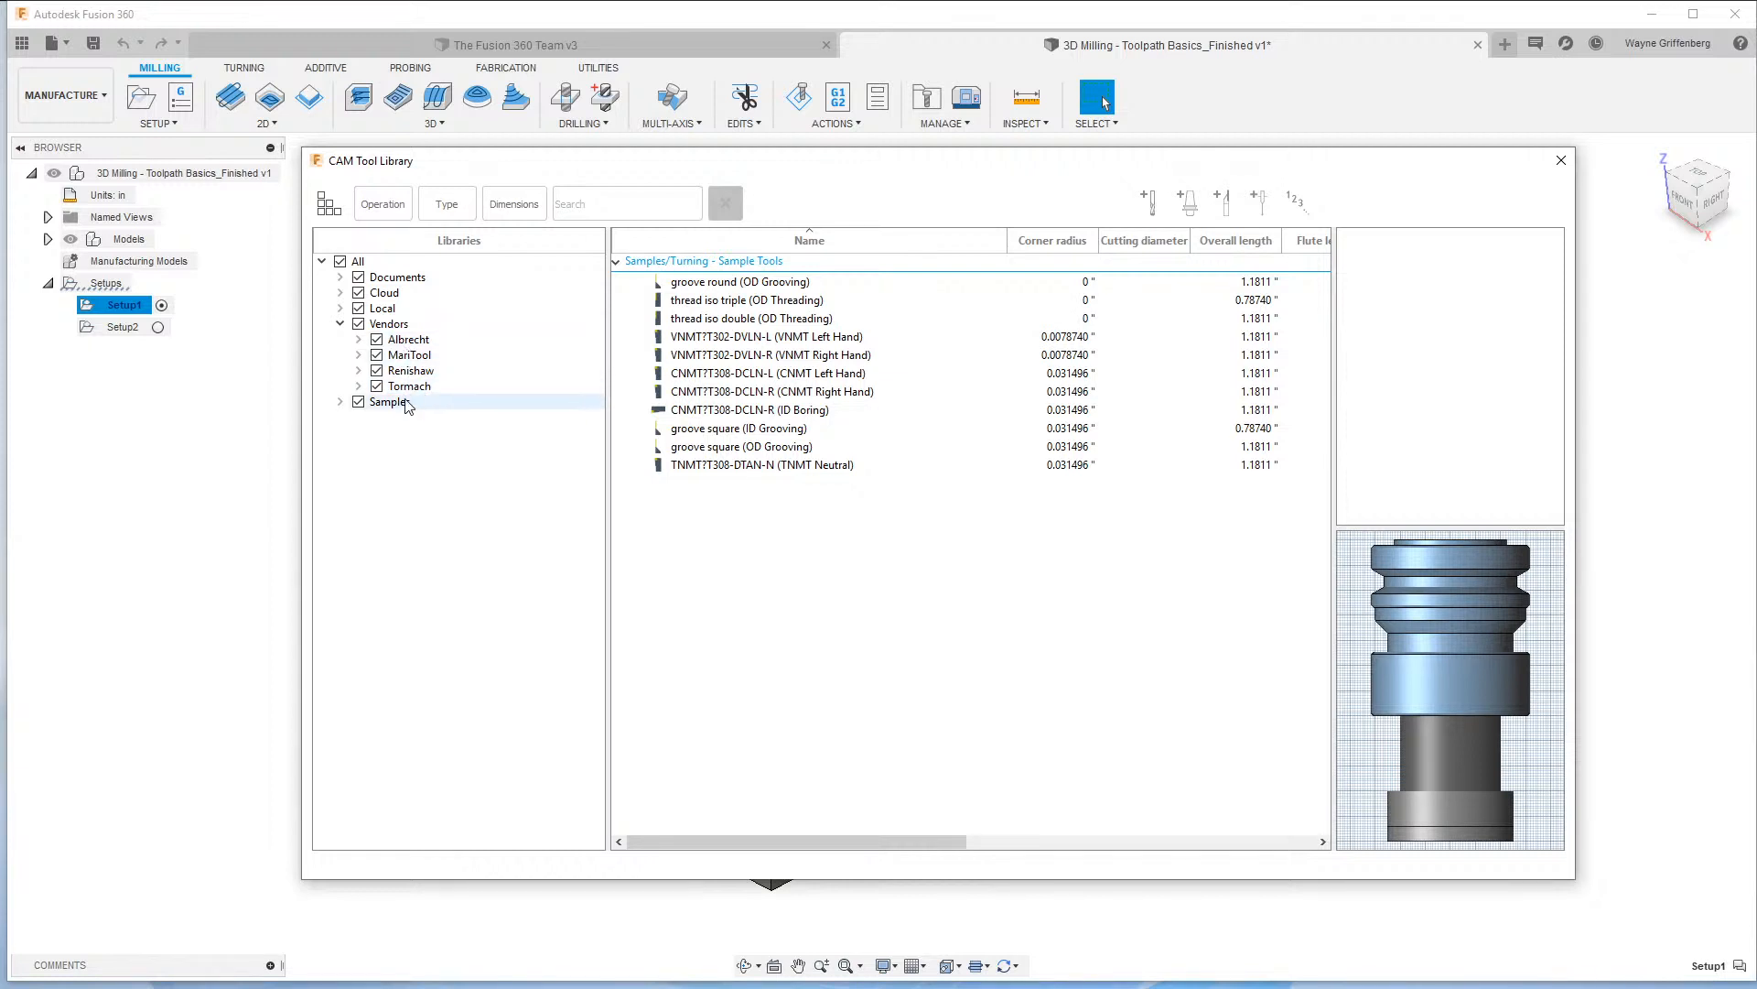
pyautogui.click(409, 340)
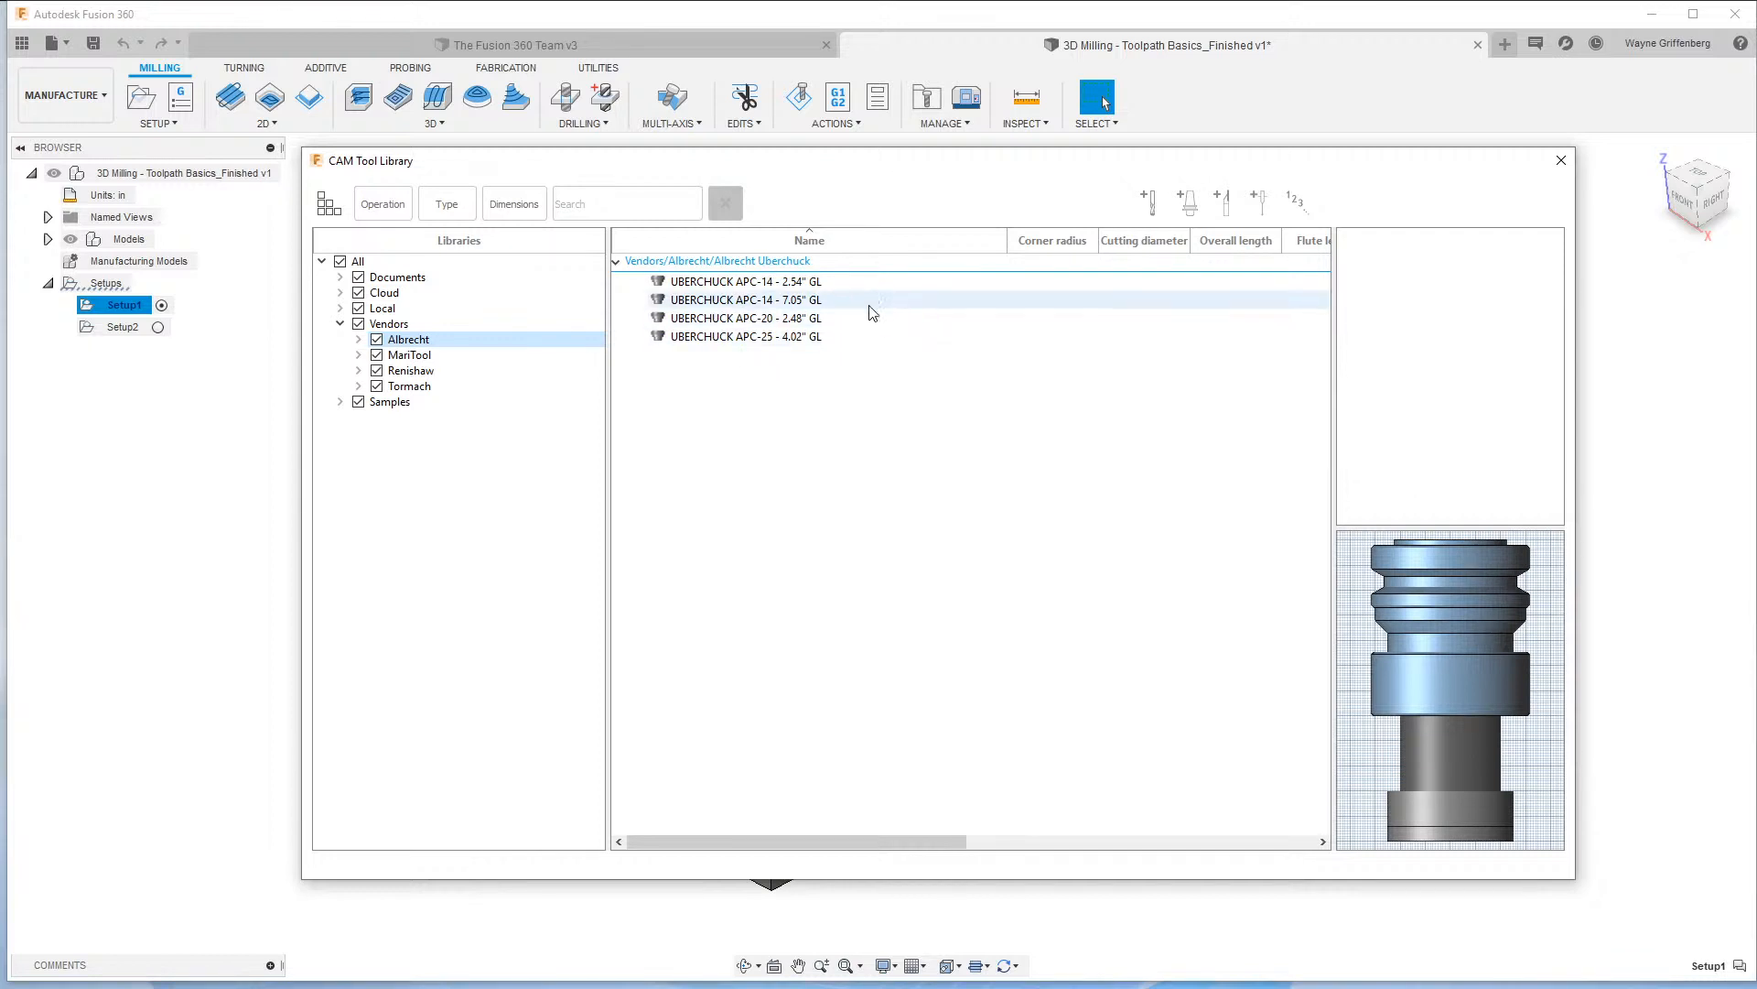
pyautogui.click(403, 357)
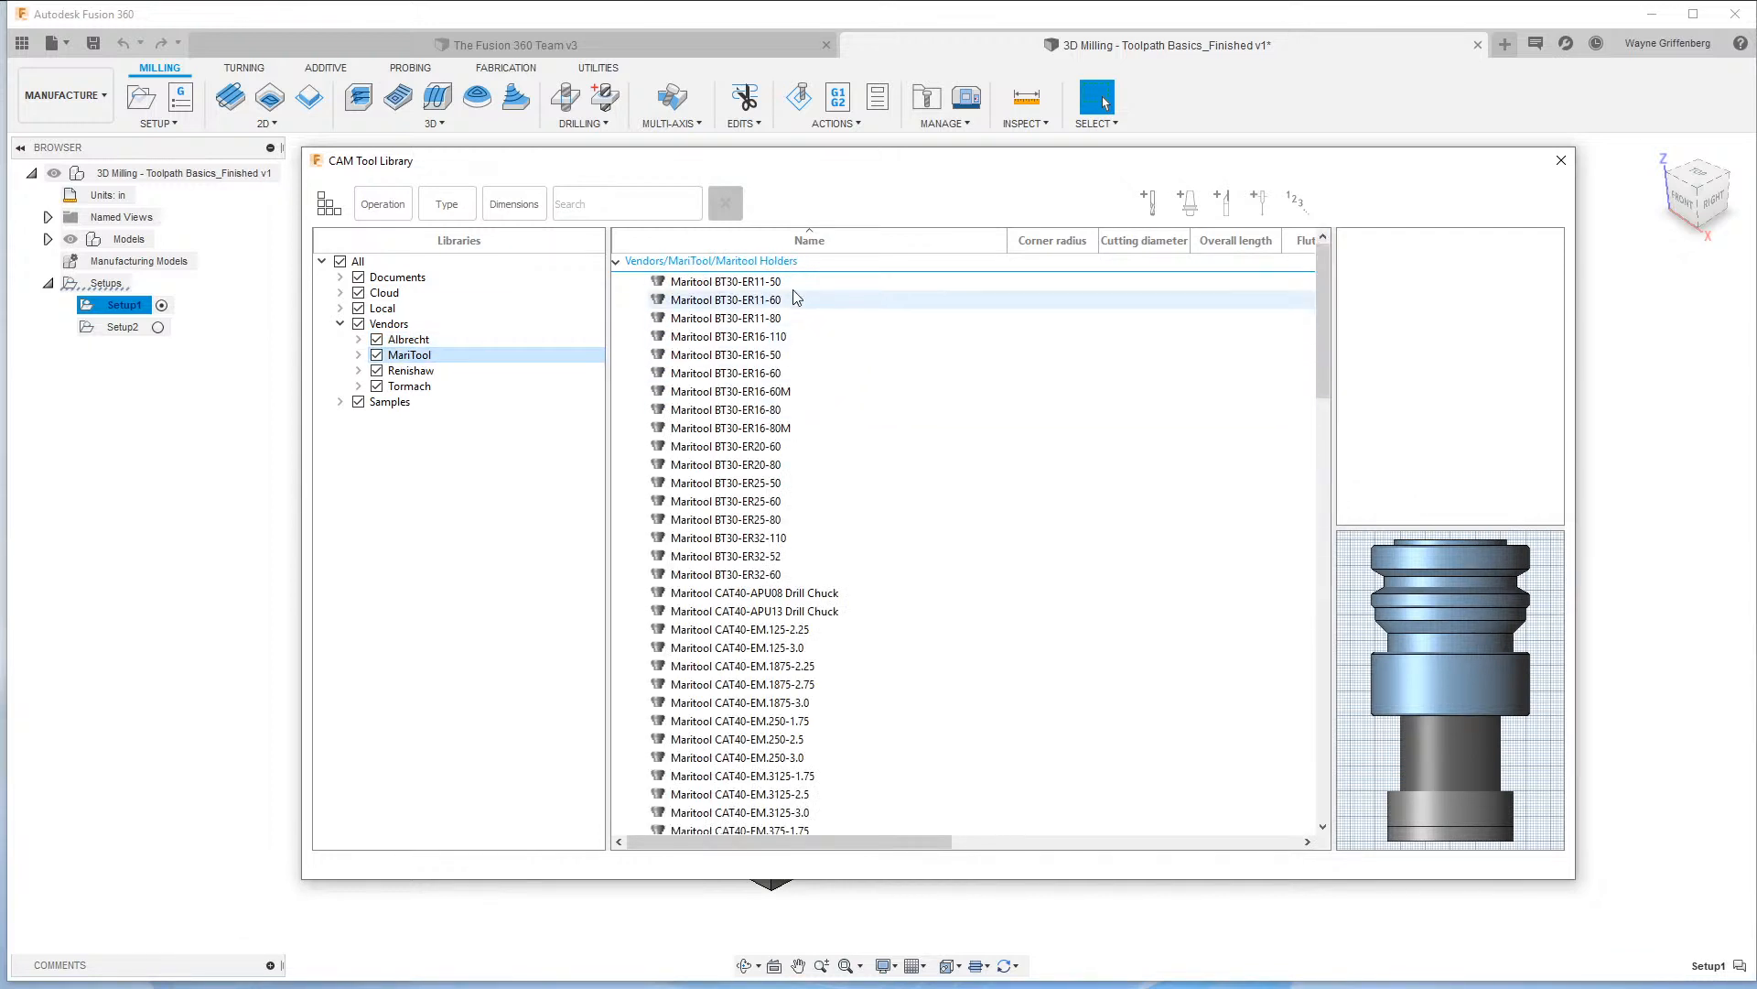
pyautogui.scroll(-20, 777, 682)
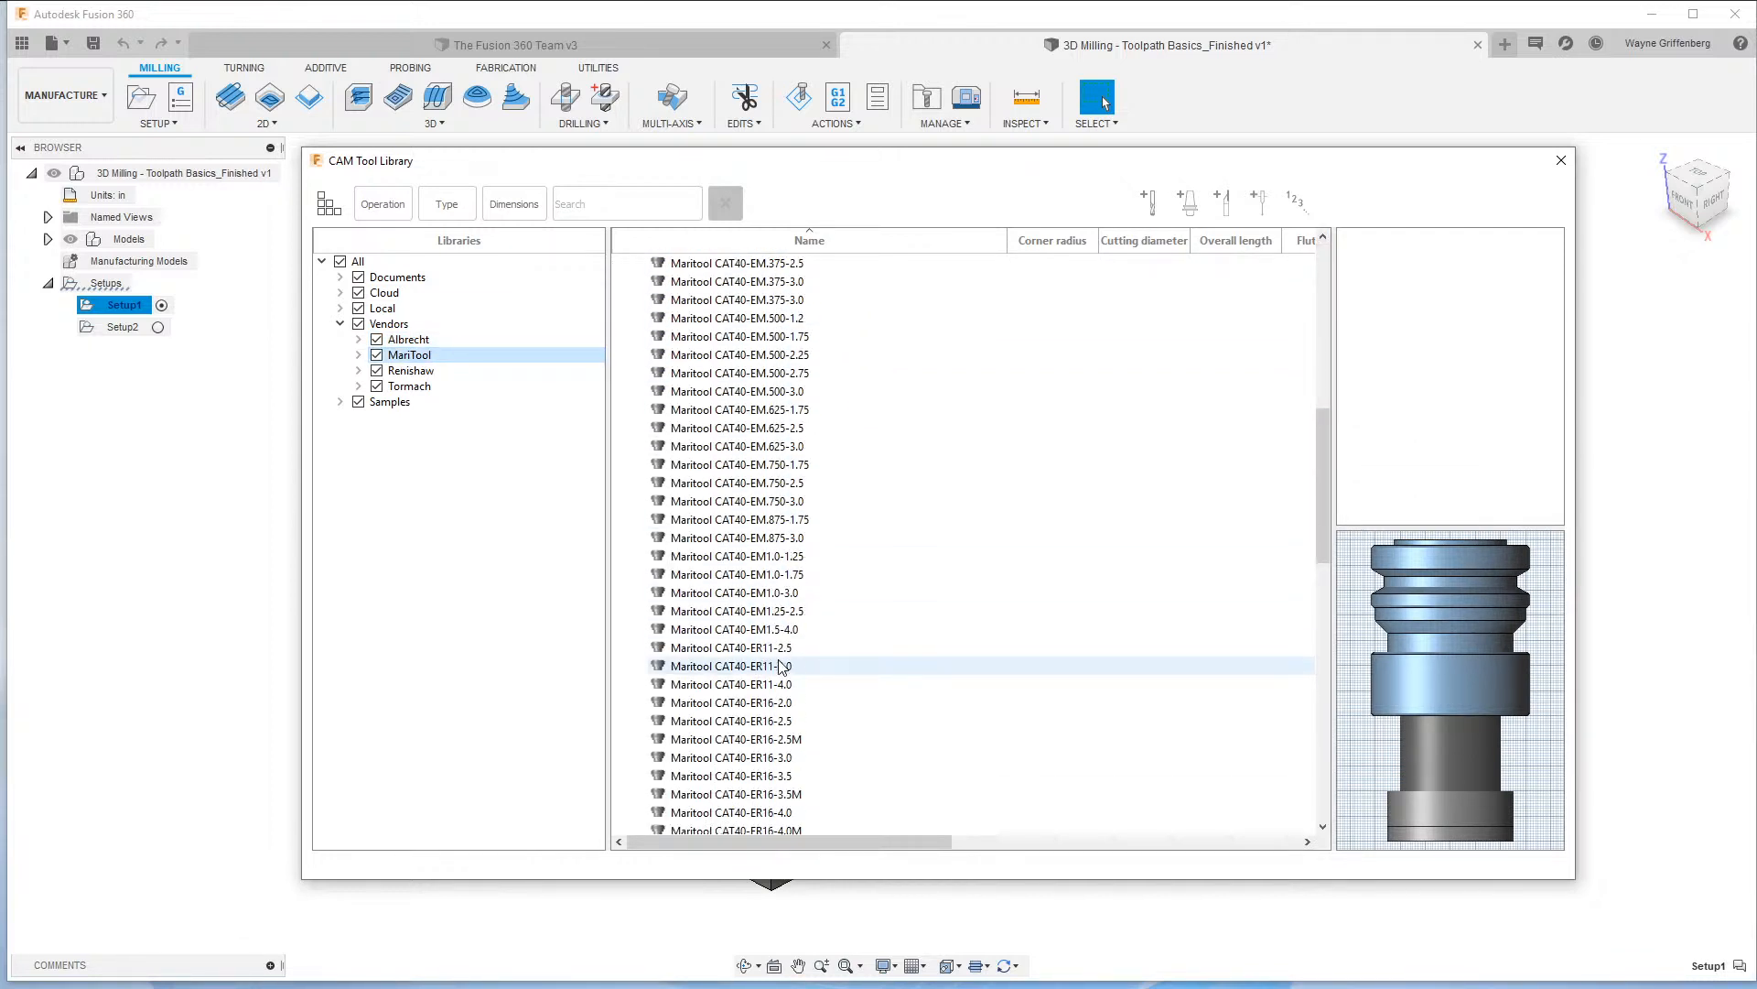
pyautogui.scroll(20, 780, 666)
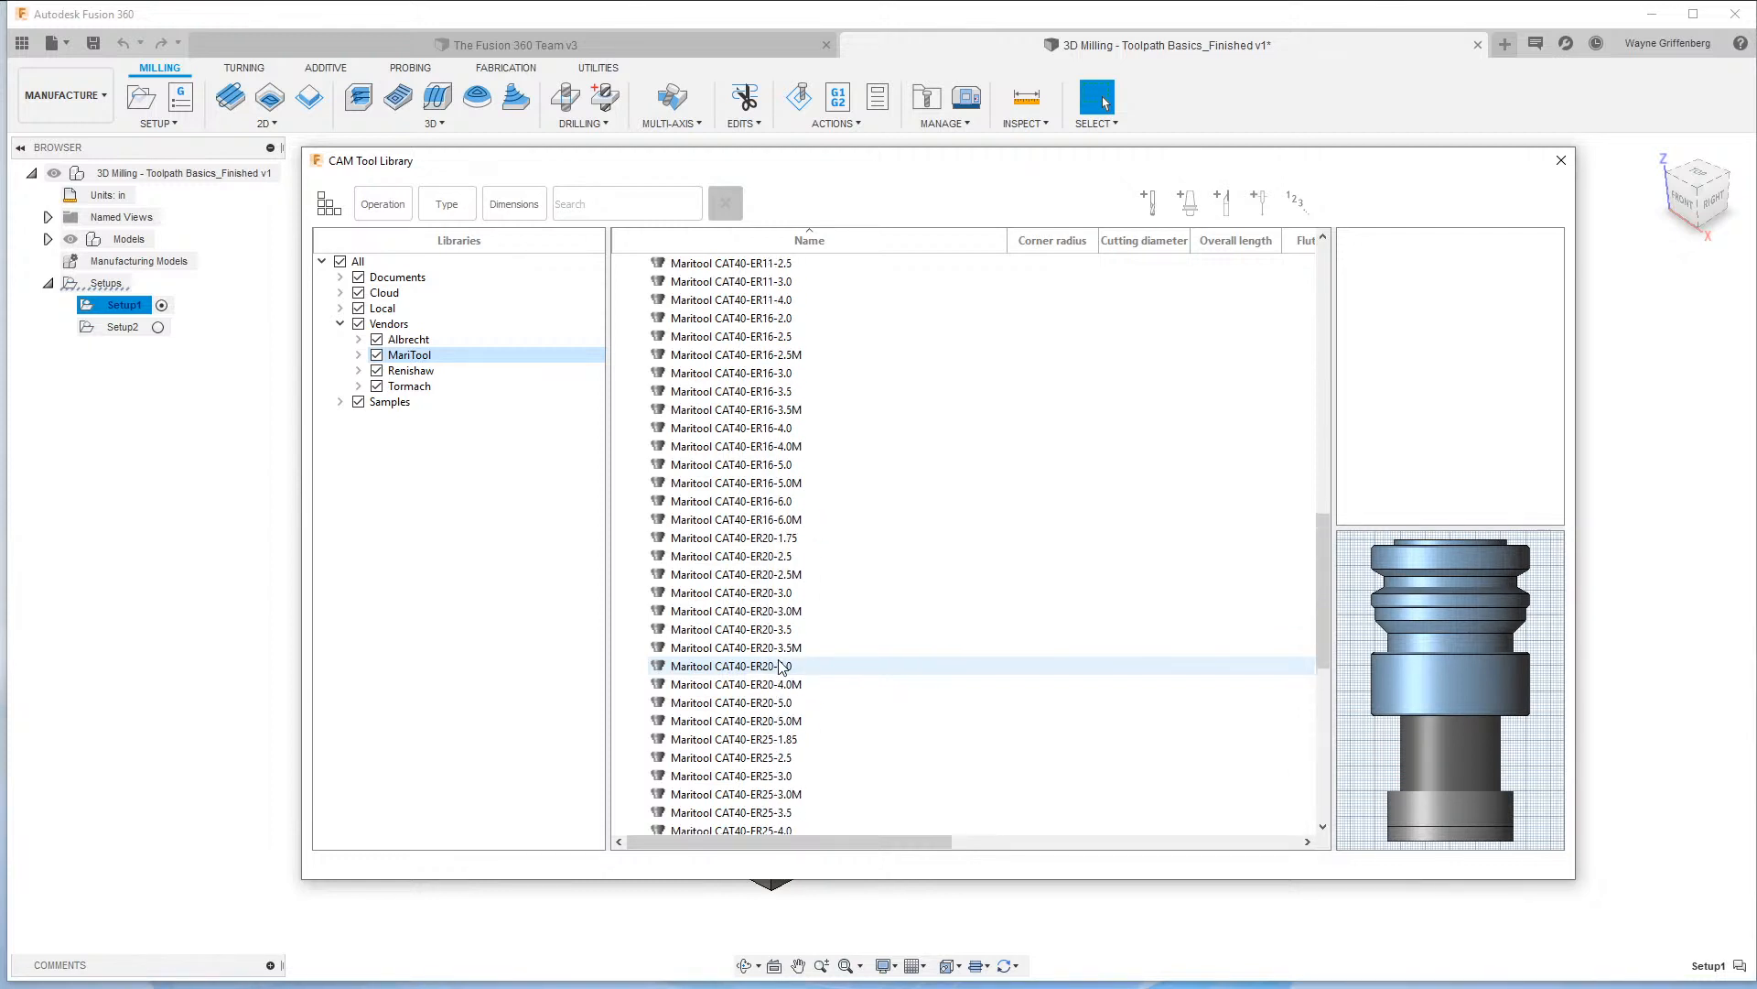
# Browse the Renishaw probe tools and inspect the Ø5 mm OMP40-2 probes in 50 mm and 100 mm lengths.
pyautogui.click(410, 375)
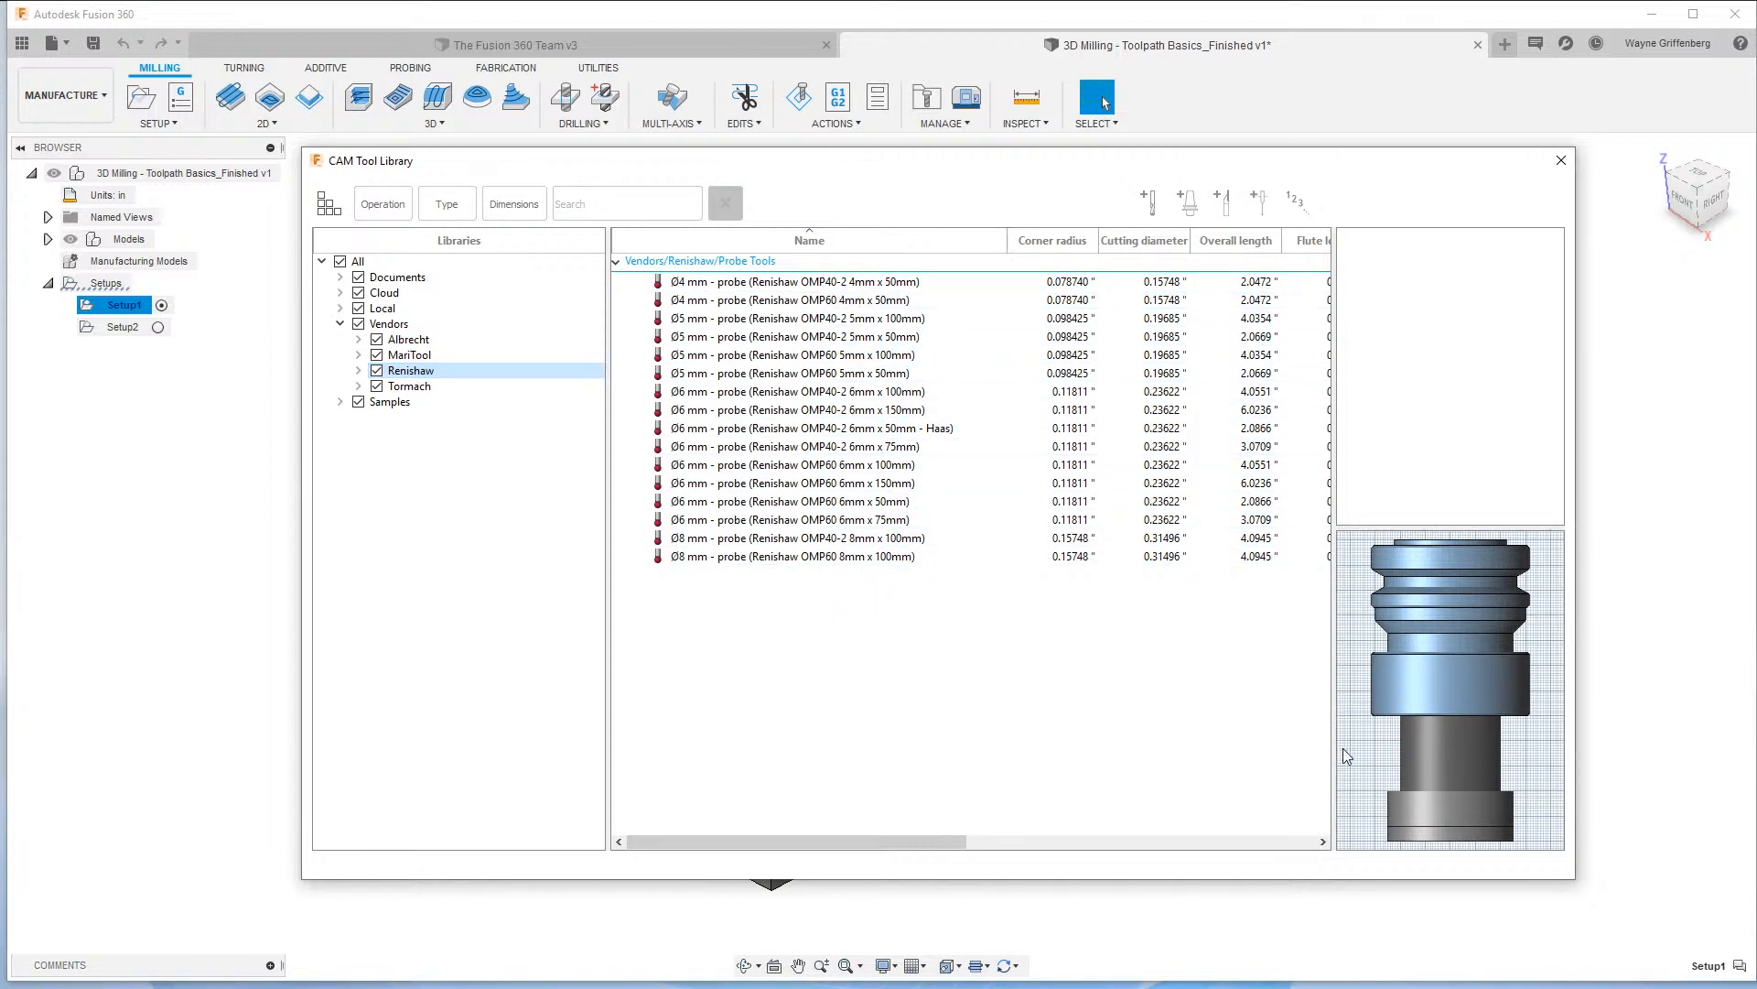
pyautogui.click(796, 281)
pyautogui.click(798, 337)
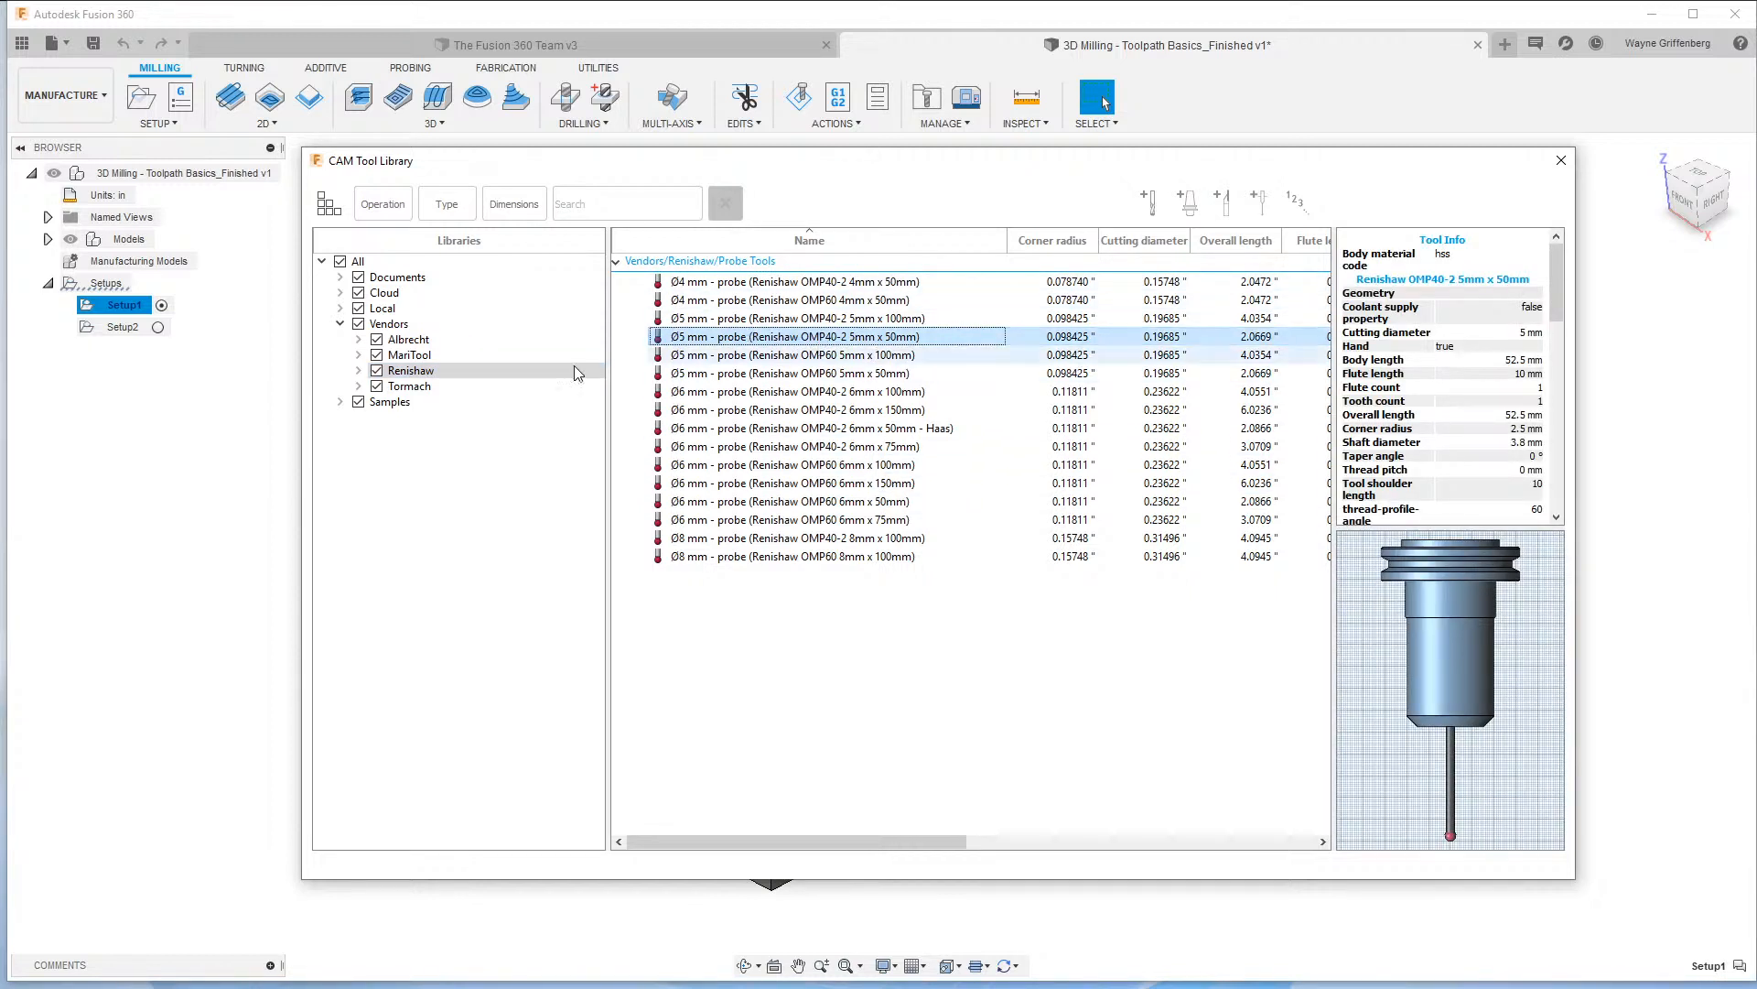
pyautogui.rightClick(845, 319)
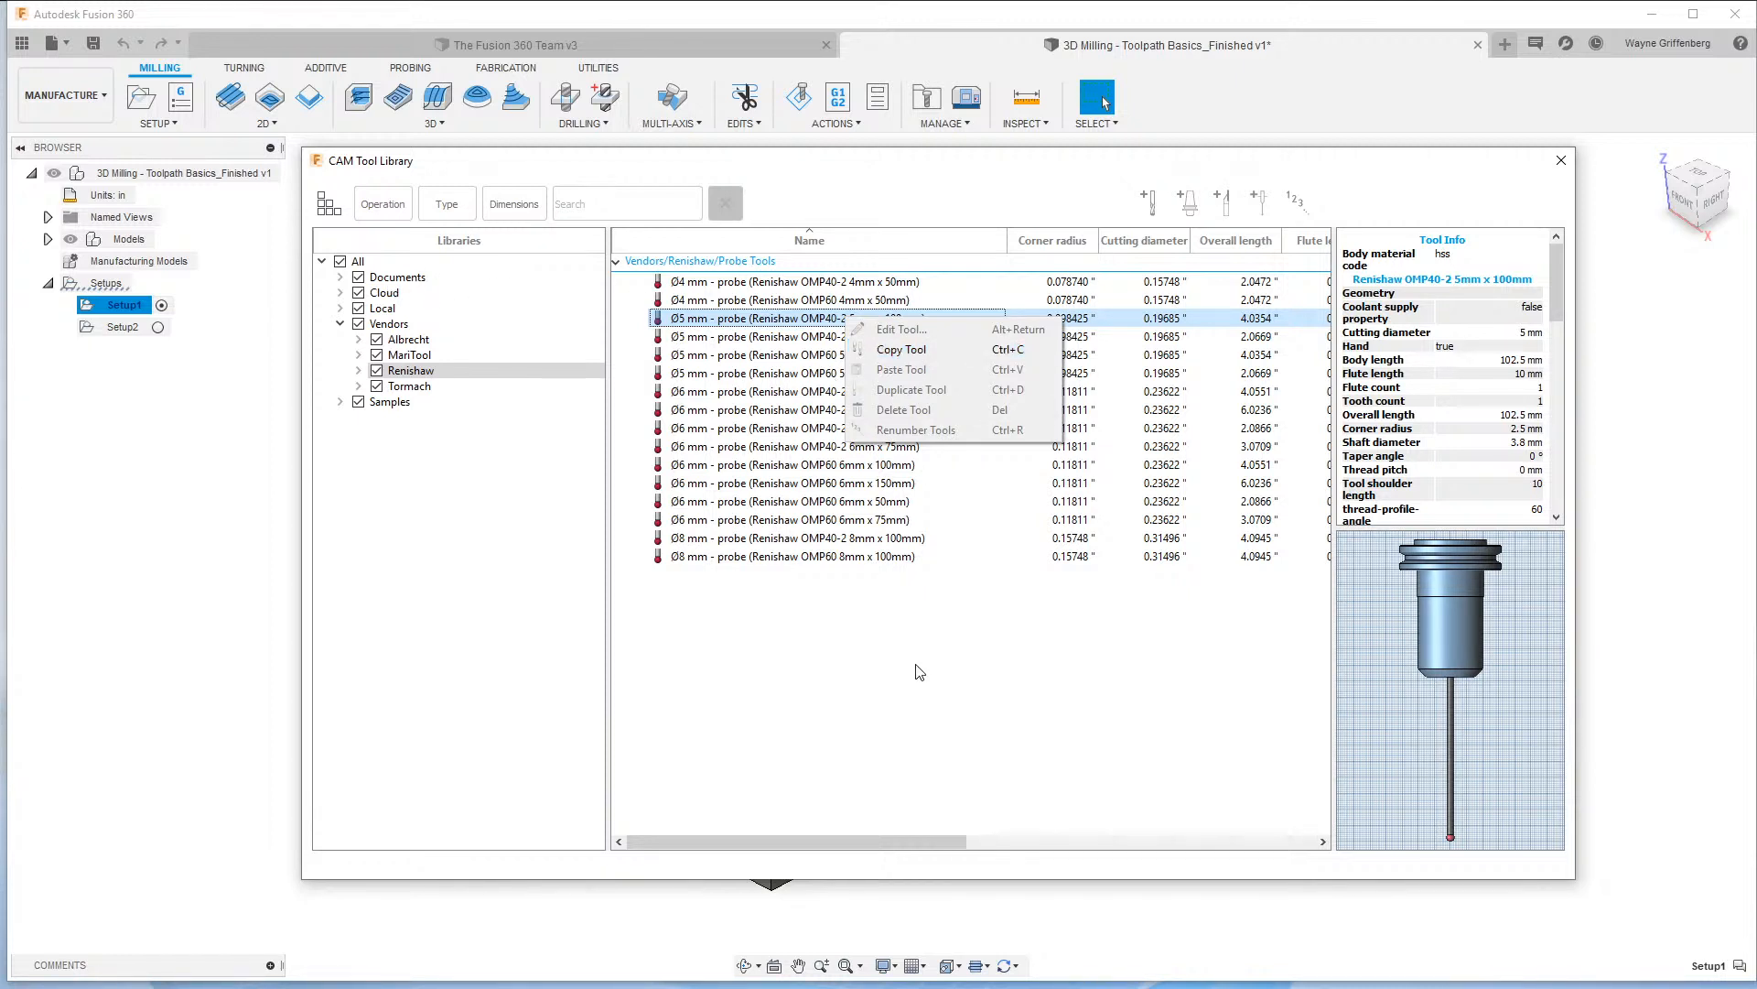
pyautogui.click(906, 635)
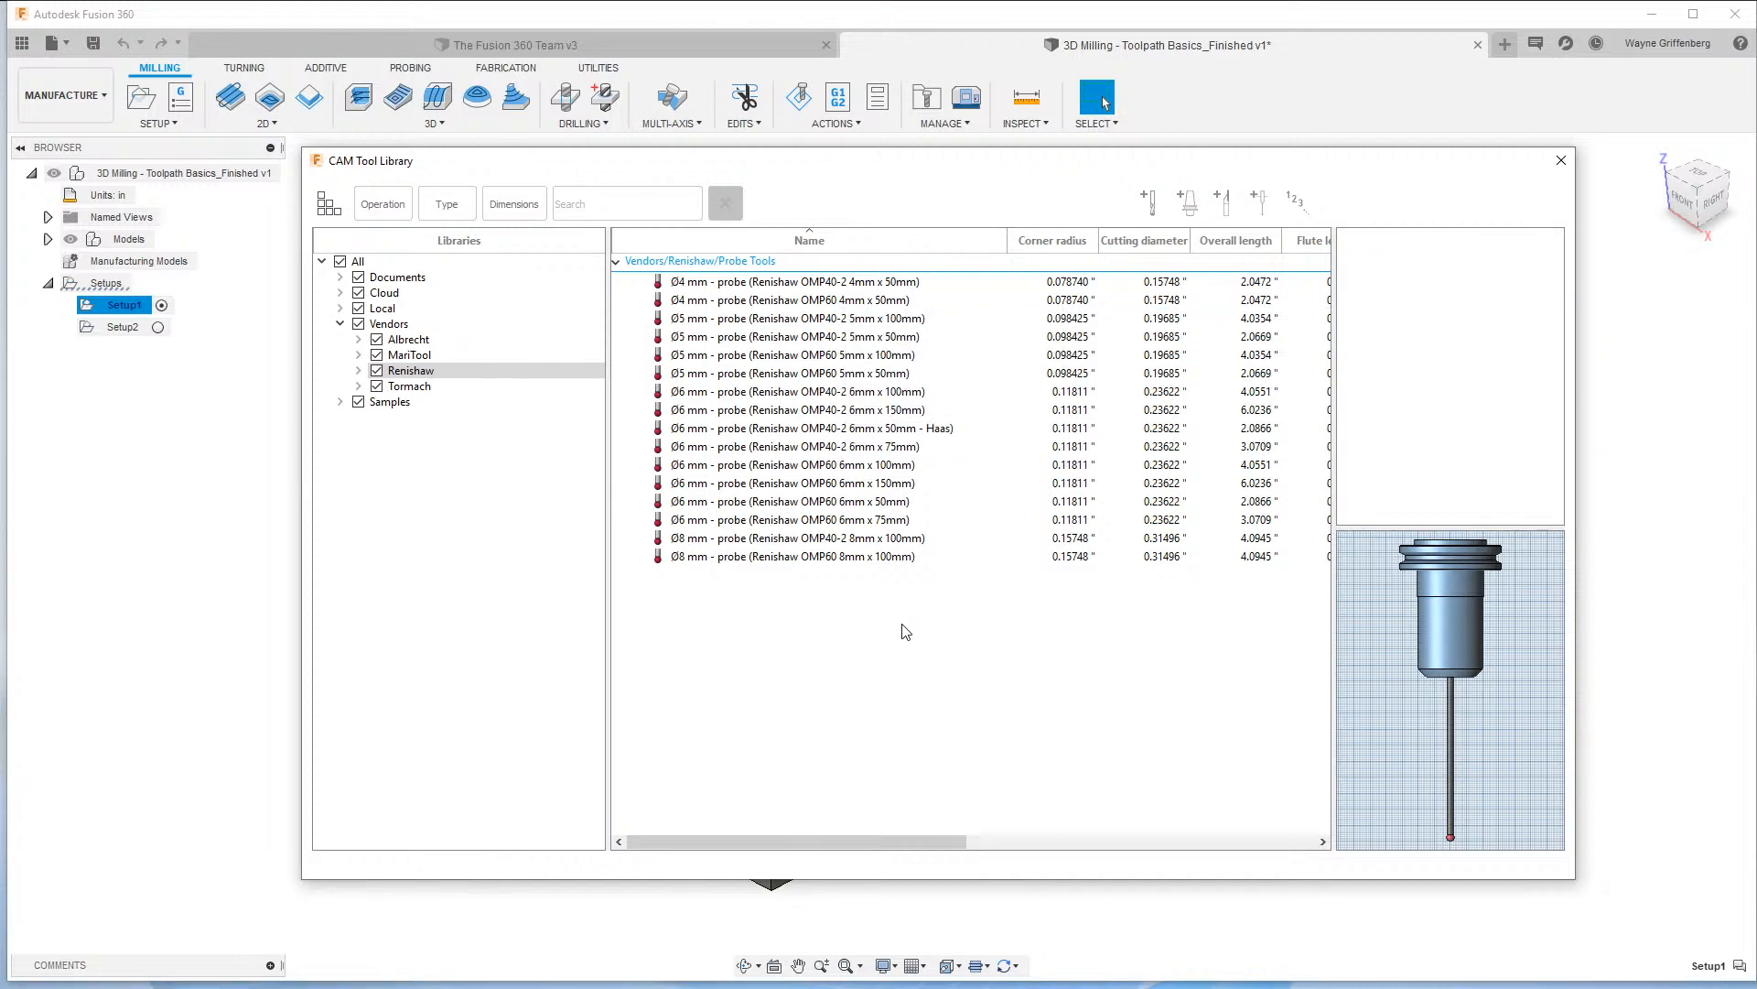
# Browse the Tormach starter tools and holders, and collapse the Vendors libraries.
pyautogui.click(398, 386)
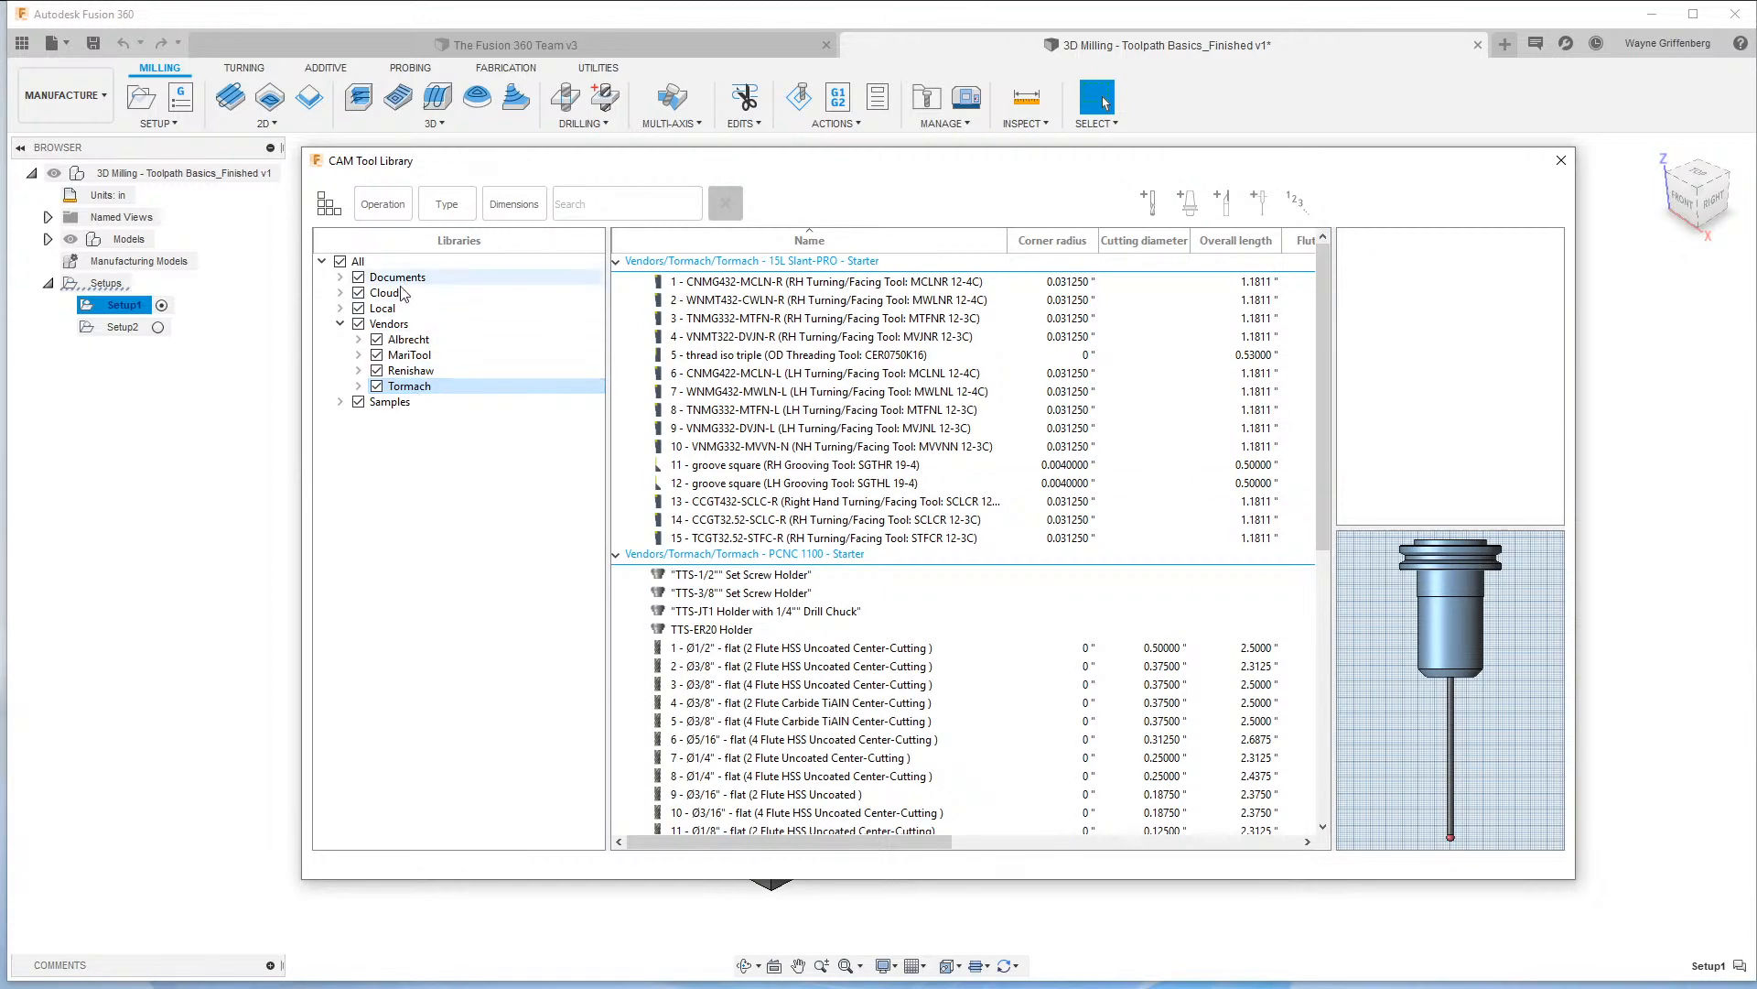
pyautogui.scroll(-9, 847, 654)
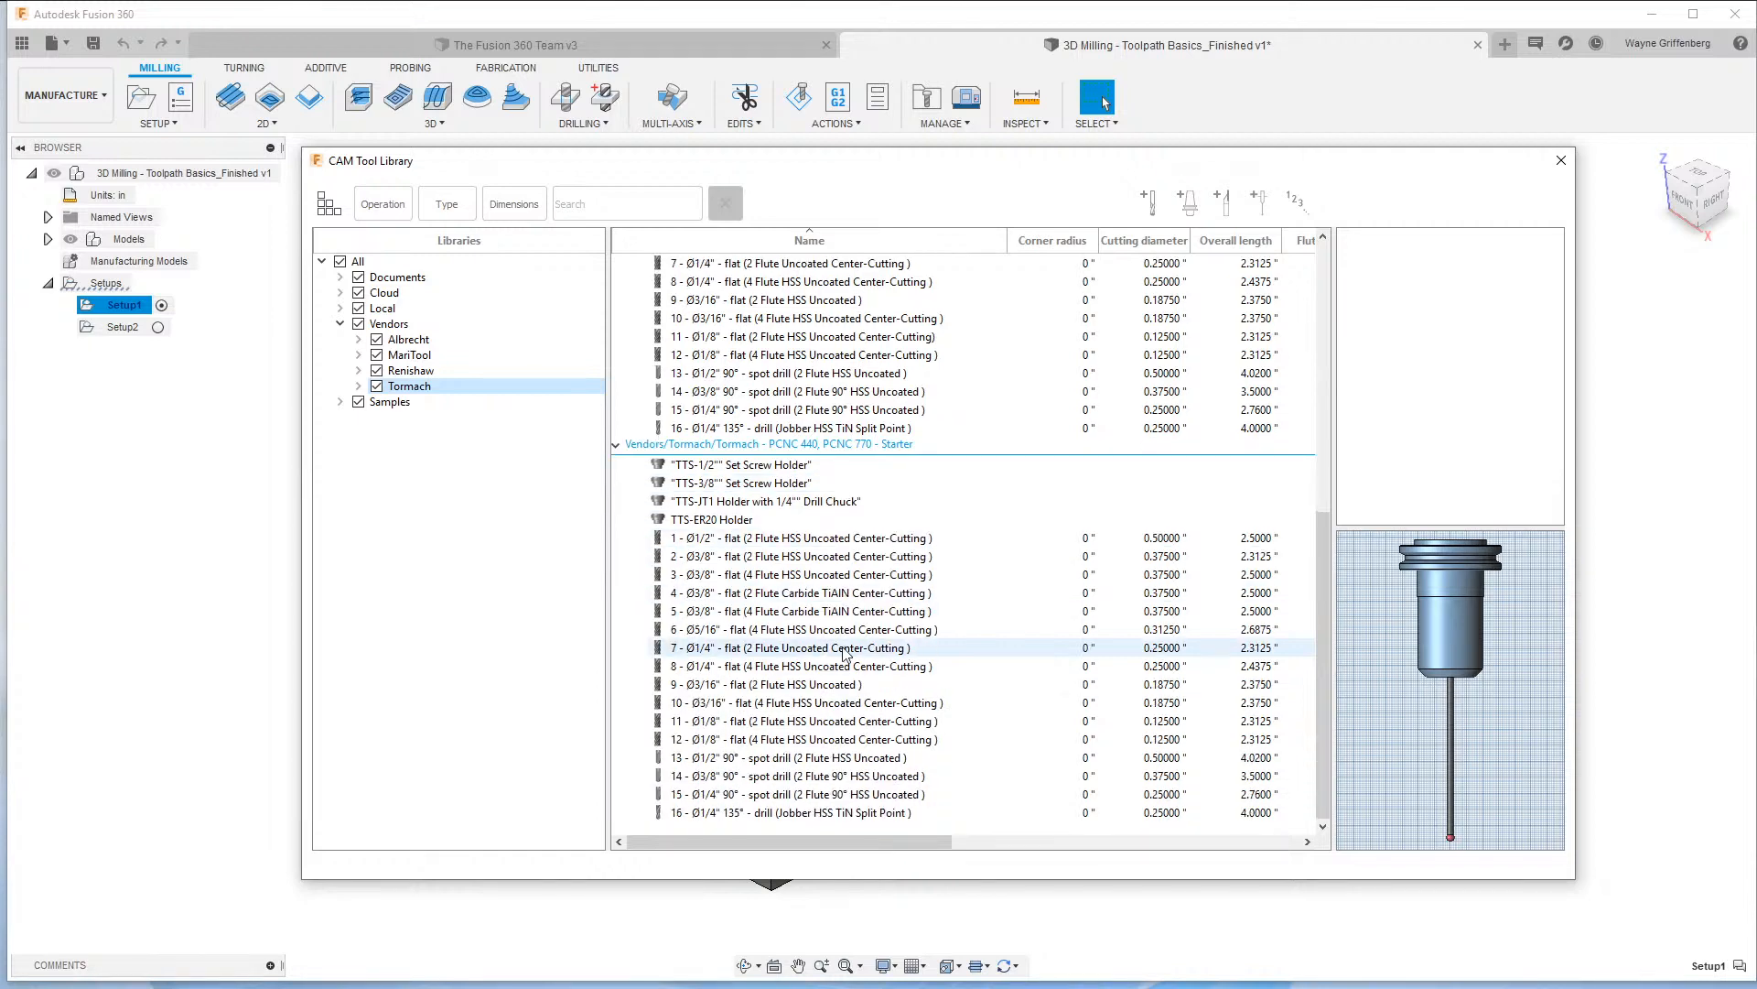
pyautogui.scroll(9, 847, 655)
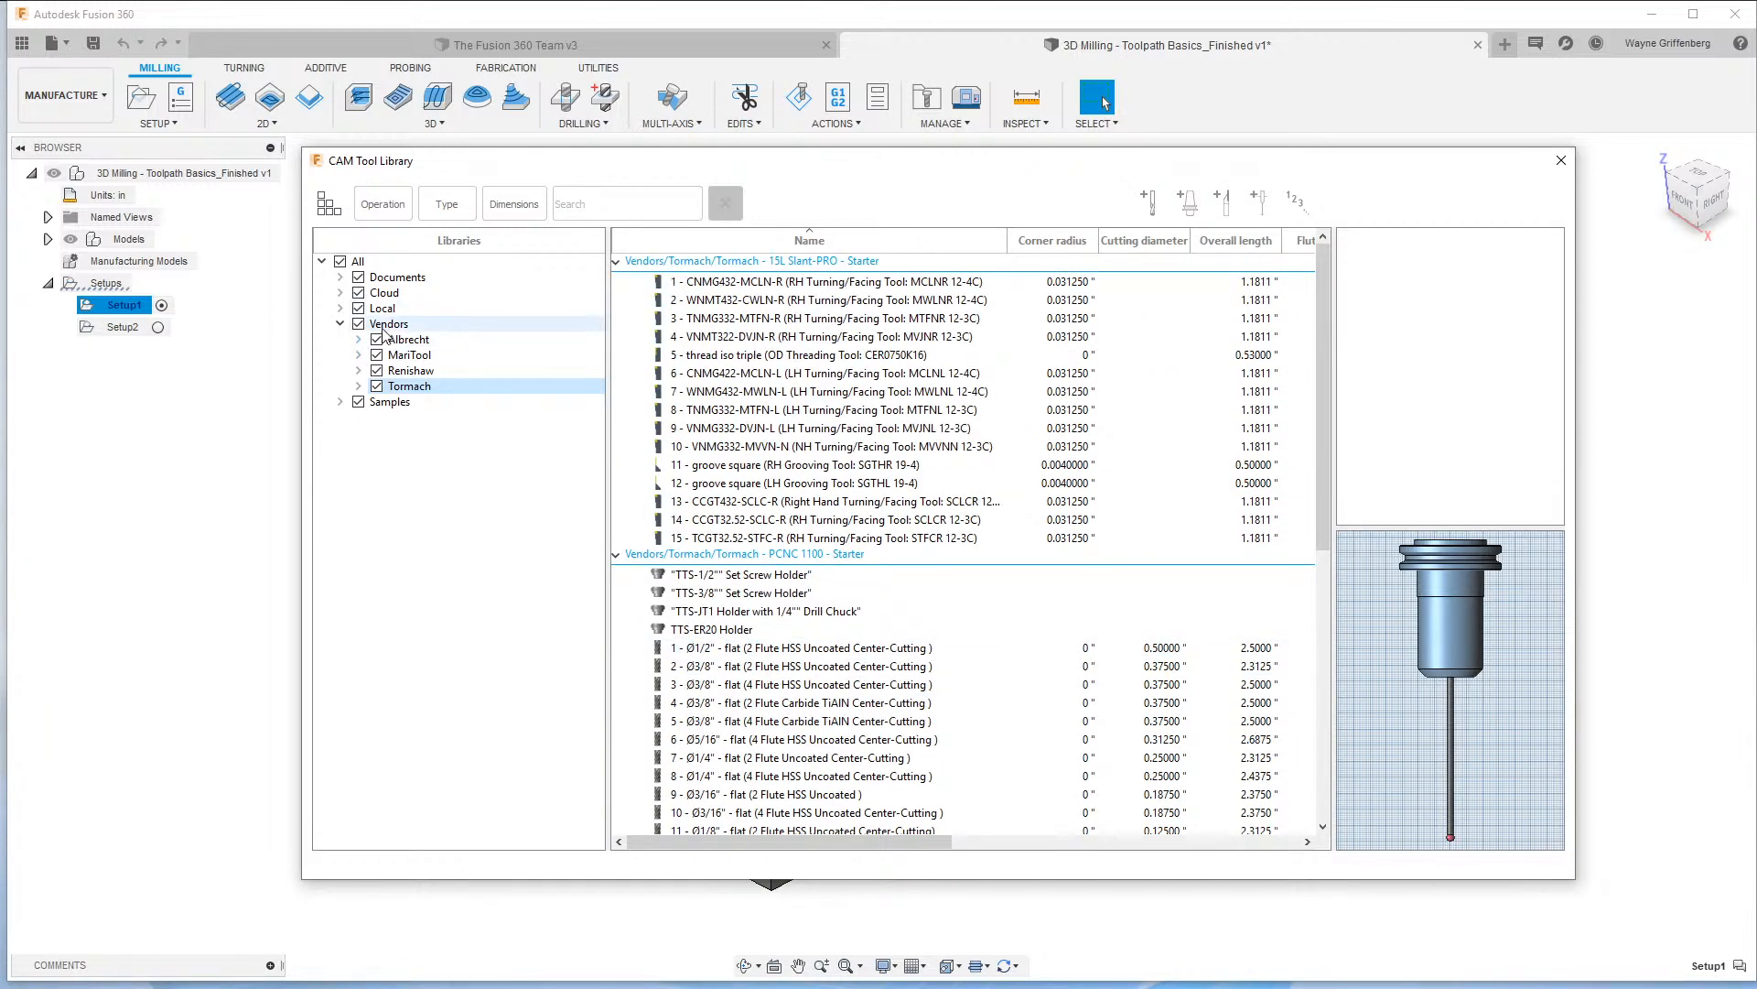
pyautogui.click(339, 324)
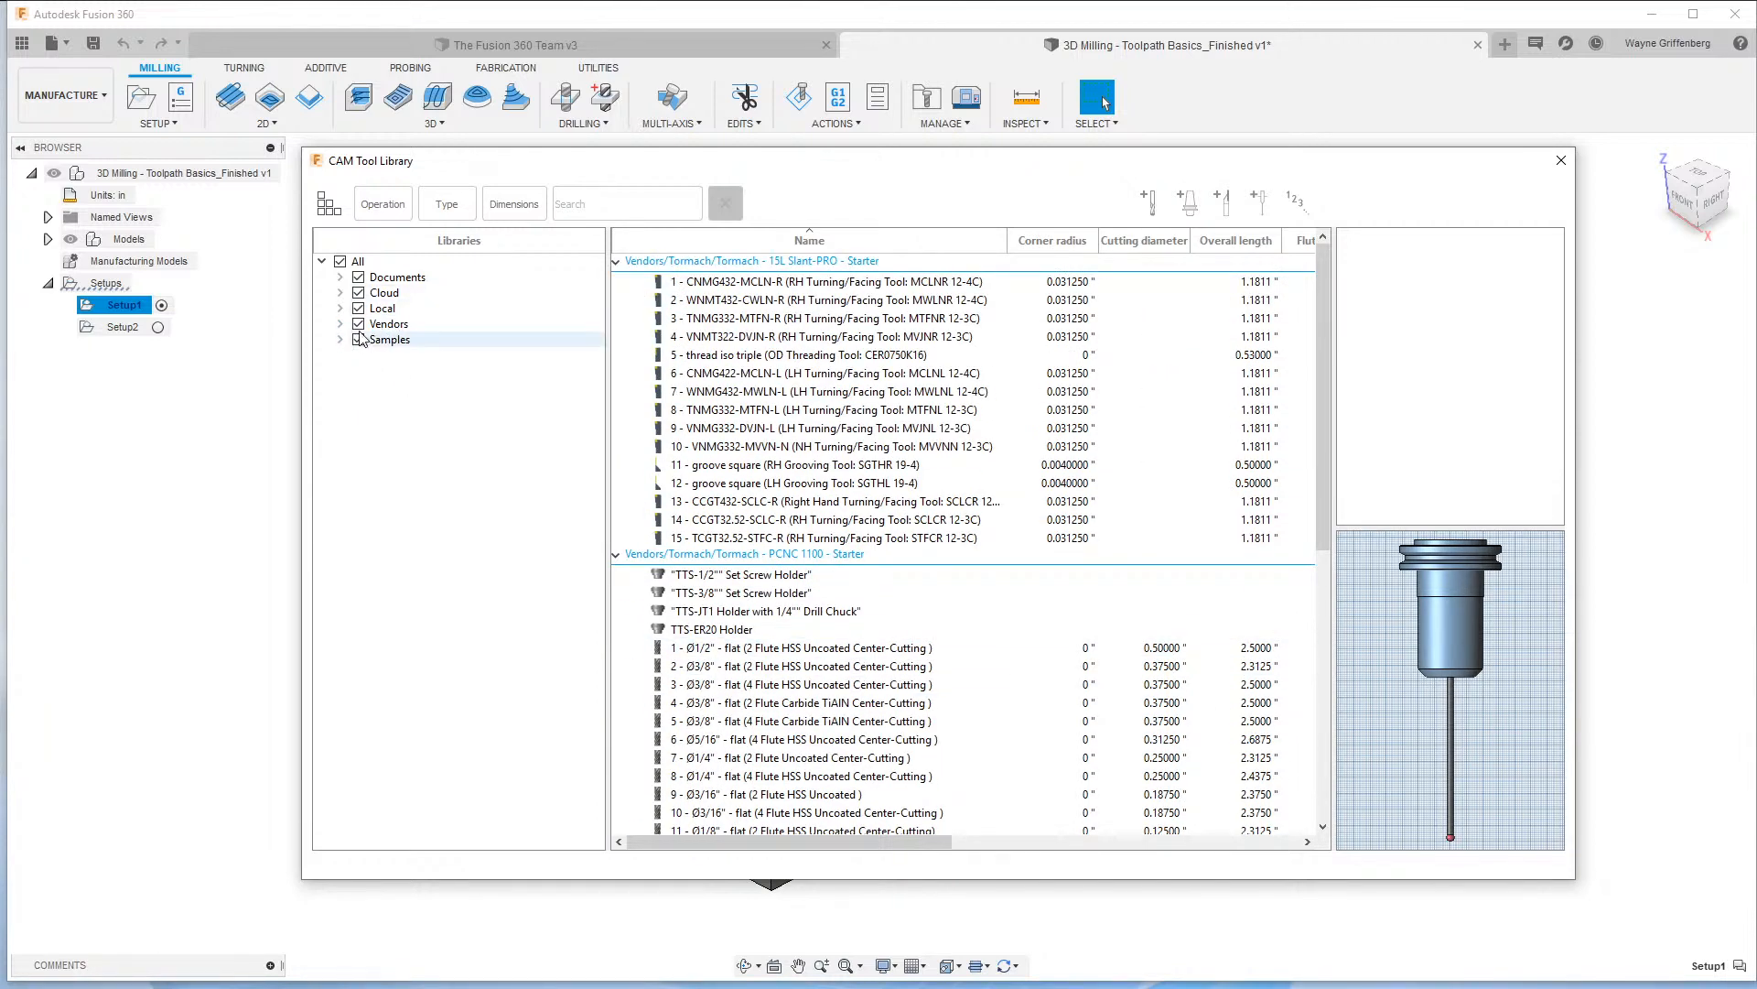
# Expand the Local libraries and browse machine libraries such as Haas_Mill_VF-4, Johnsford VMC and Doosan Lynx.
pyautogui.click(340, 309)
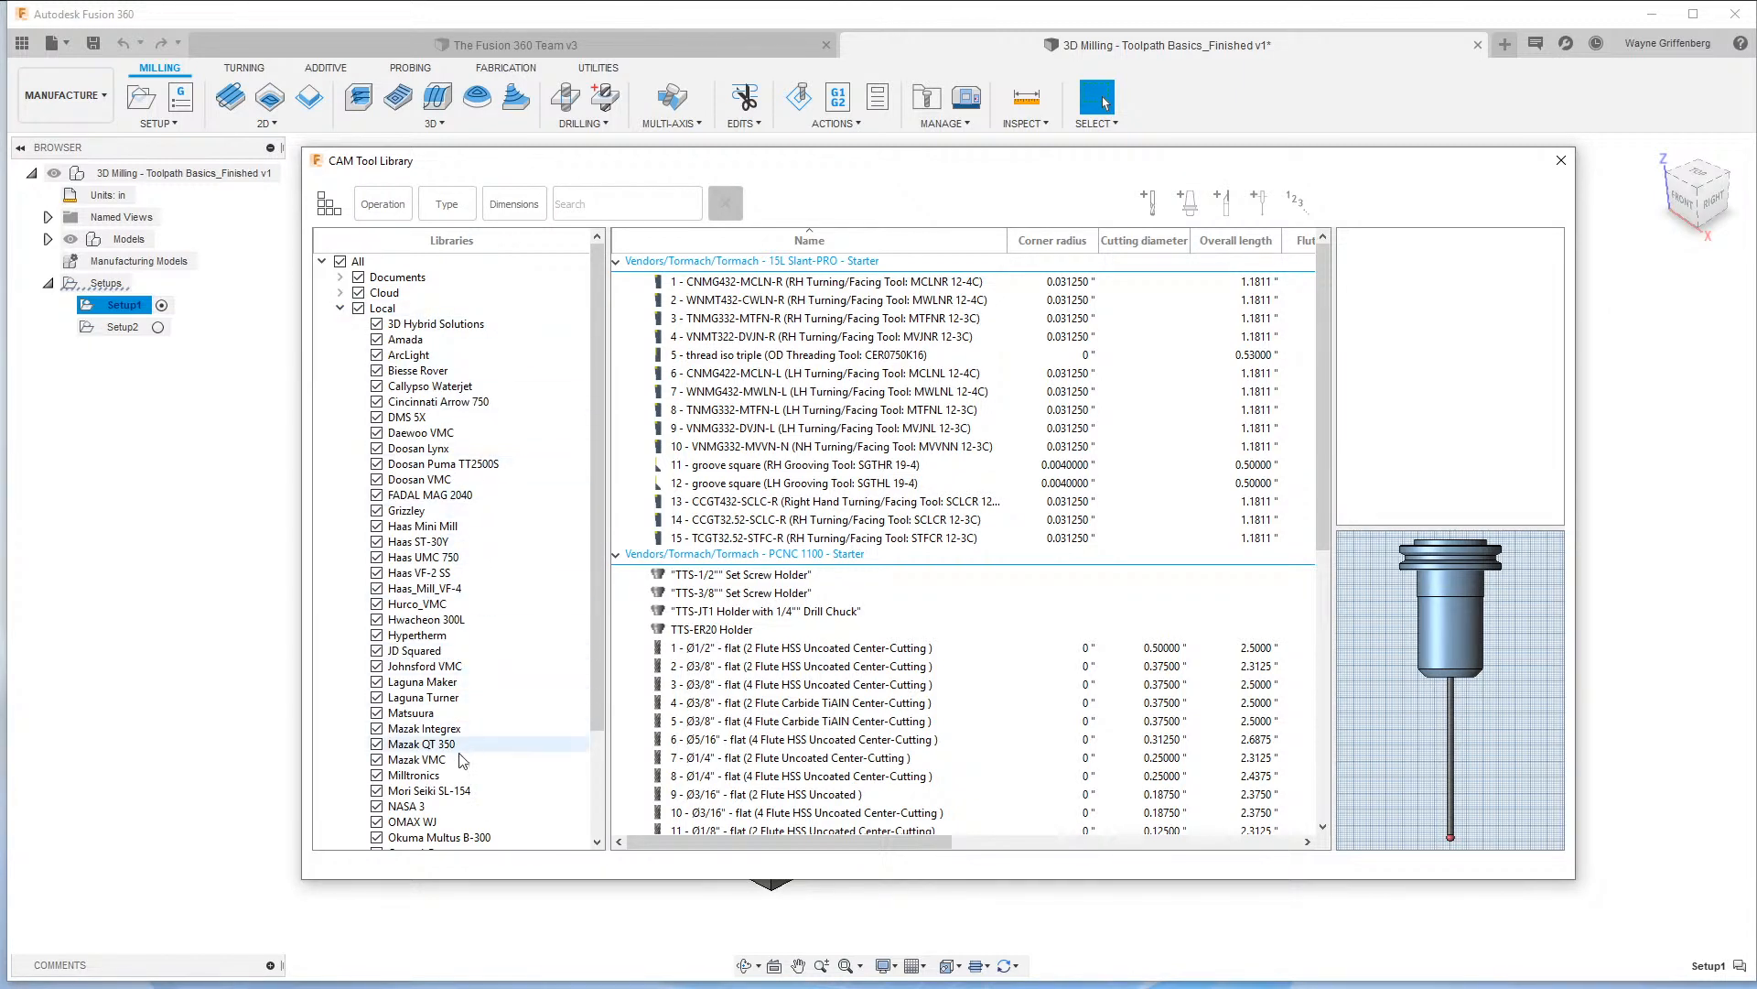
pyautogui.scroll(-2, 457, 814)
pyautogui.scroll(3, 453, 787)
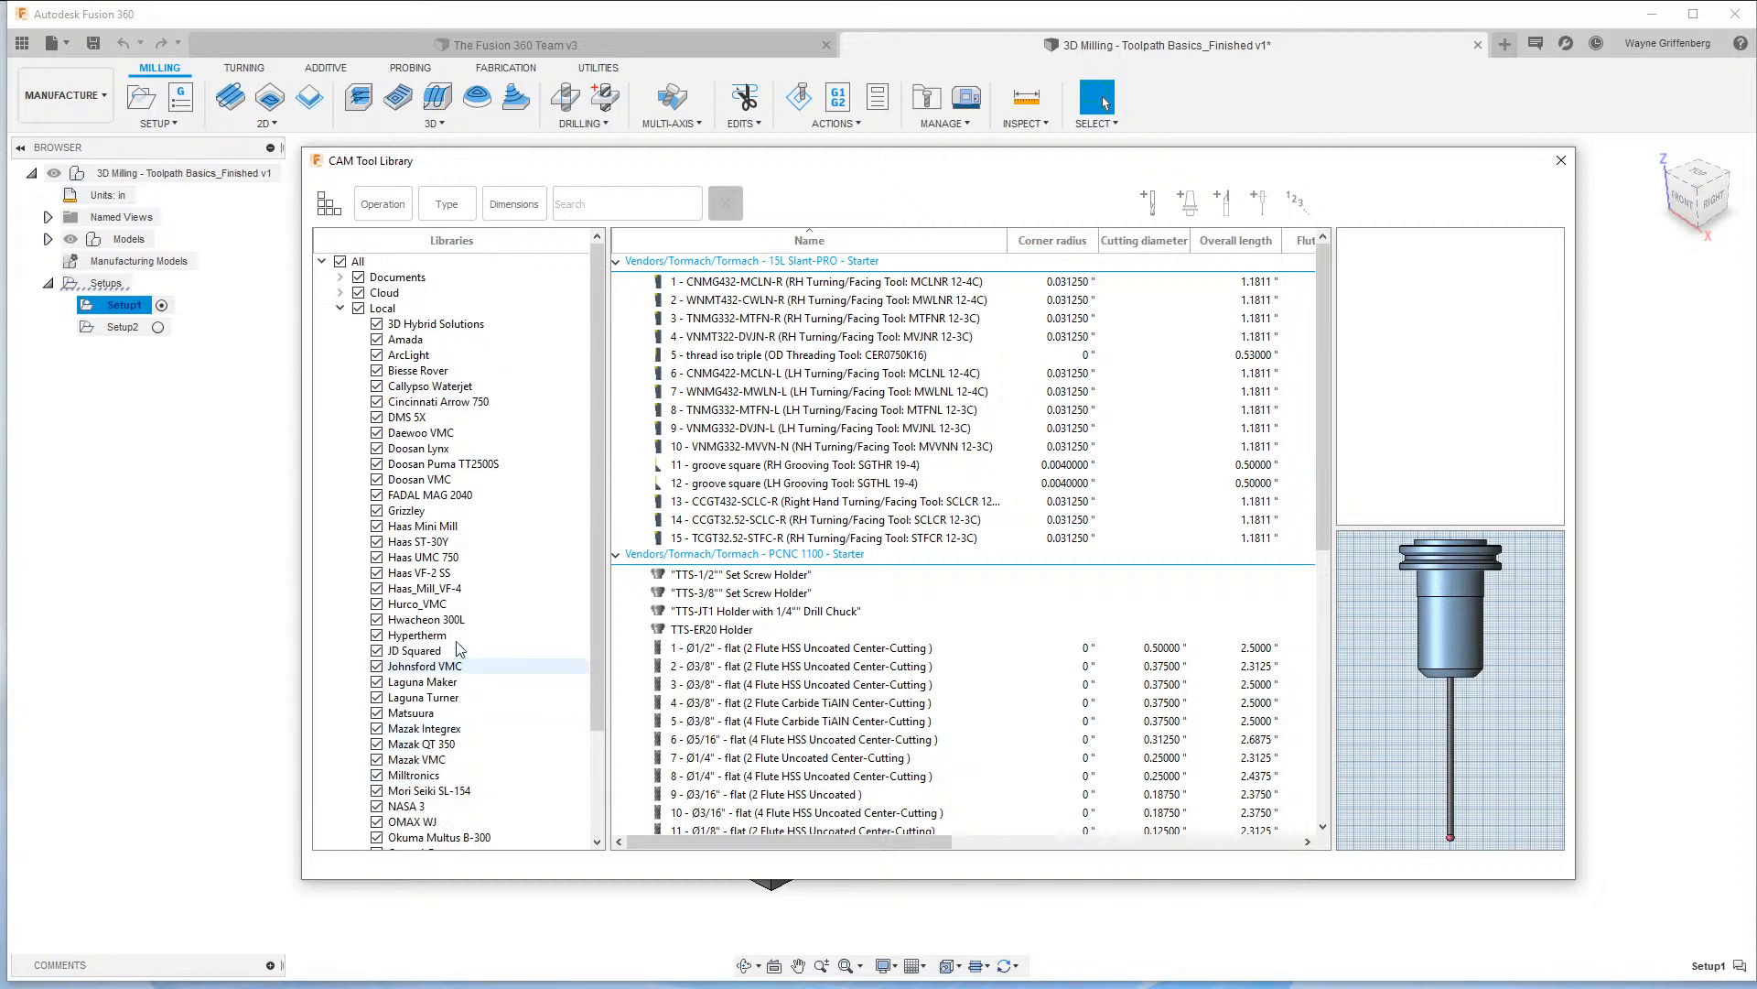
pyautogui.click(430, 577)
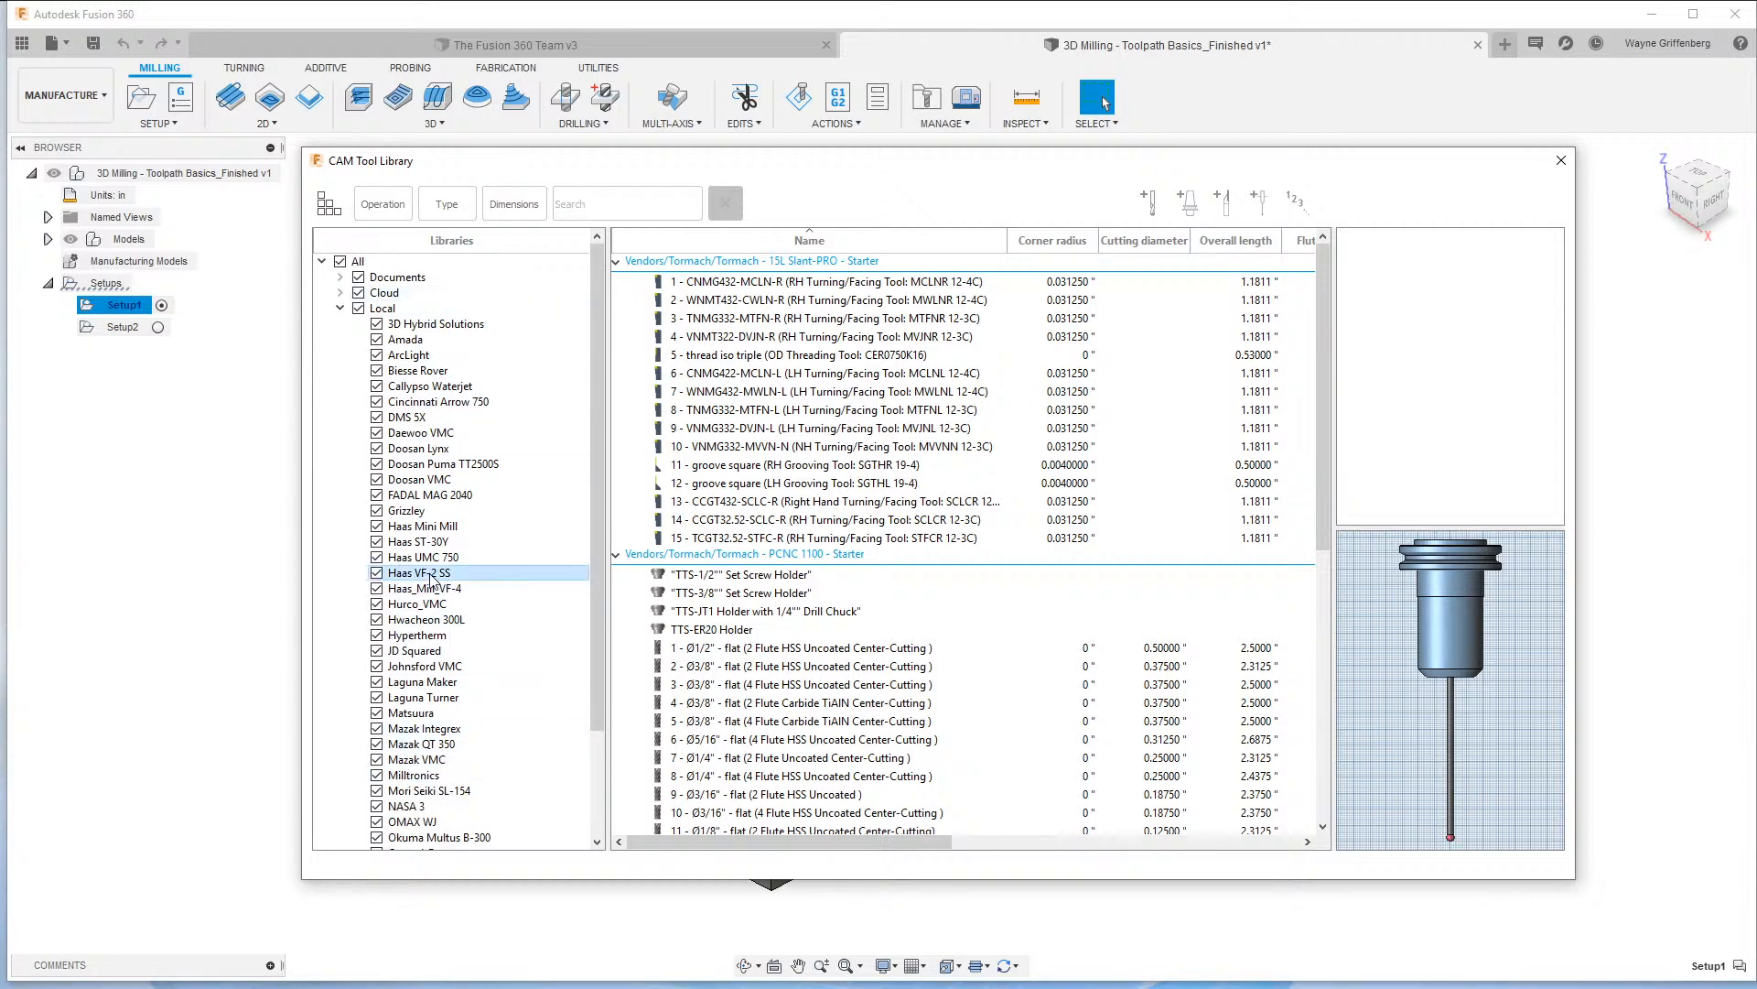
pyautogui.click(421, 603)
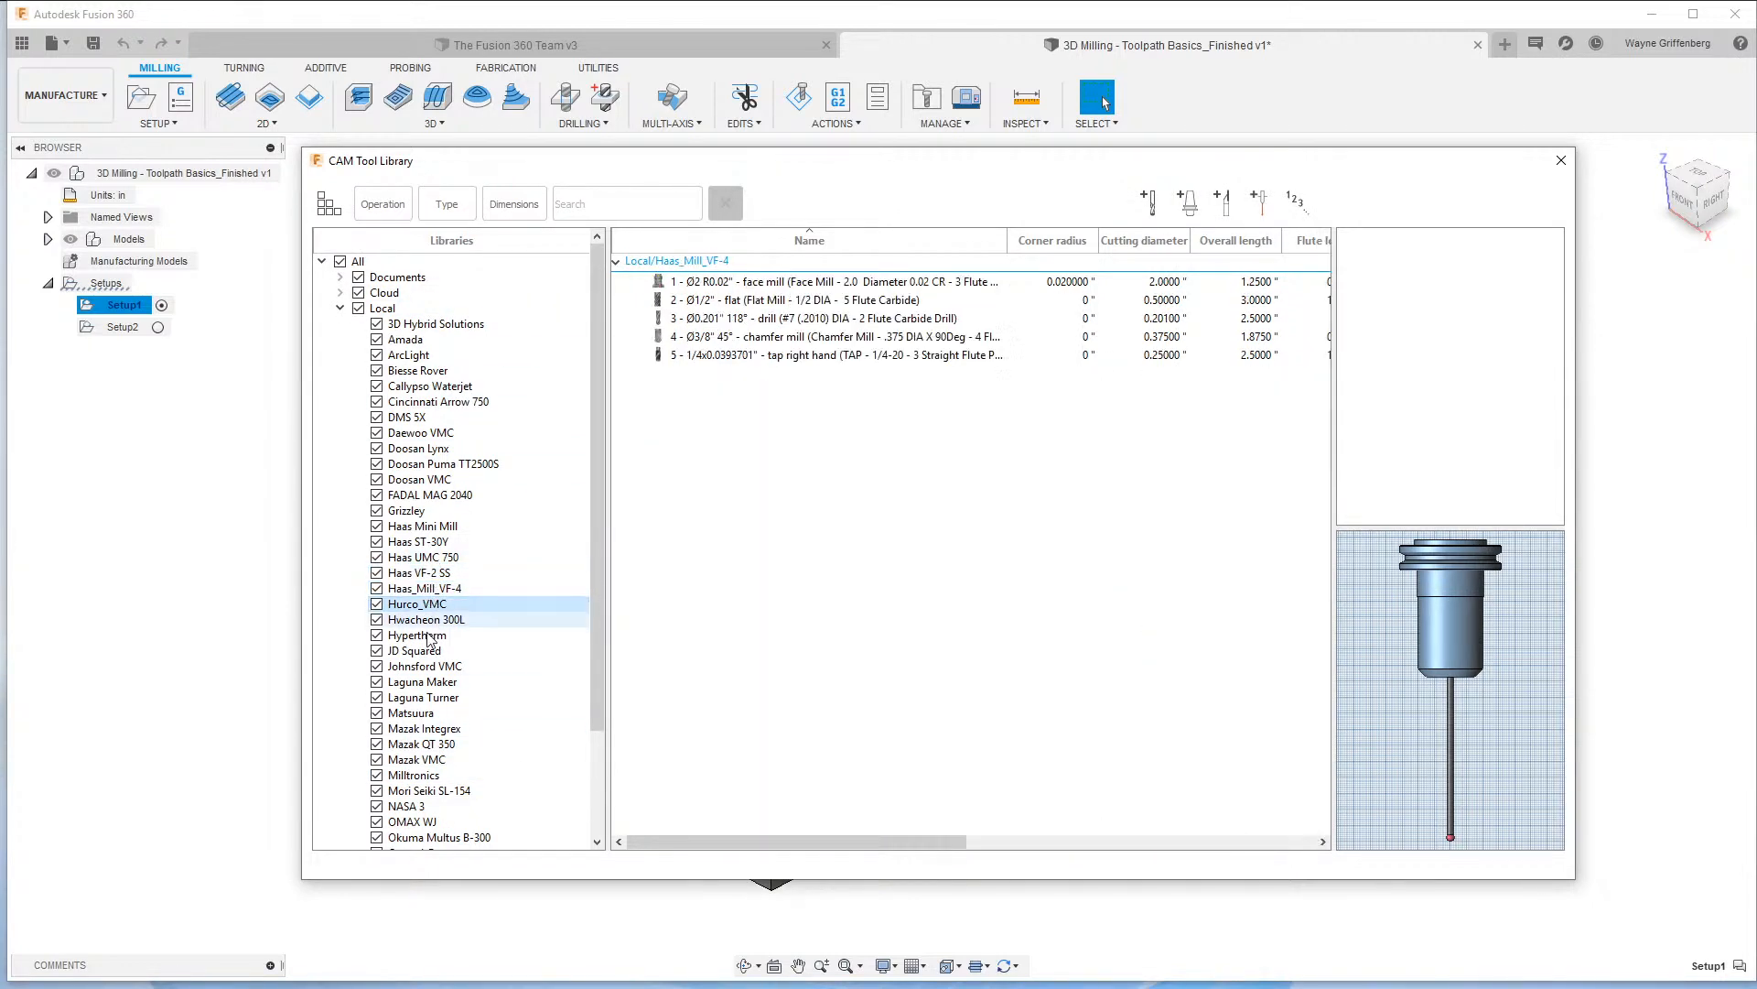
pyautogui.click(423, 667)
pyautogui.click(417, 464)
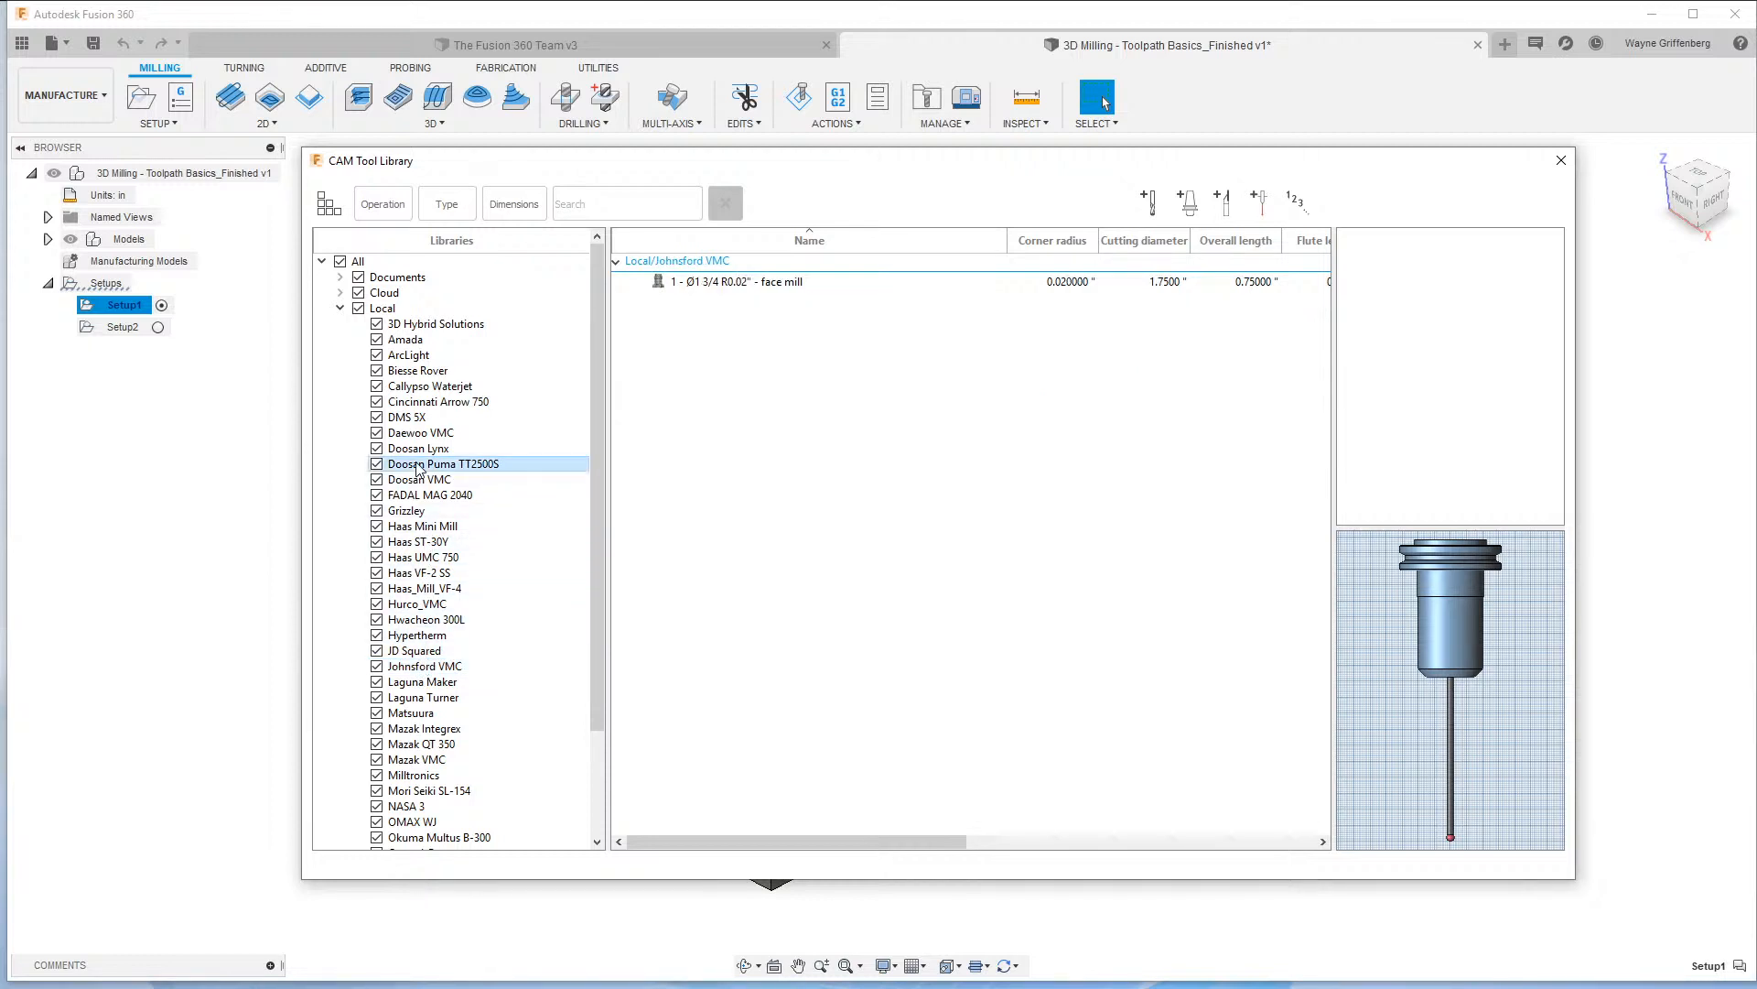
pyautogui.click(417, 448)
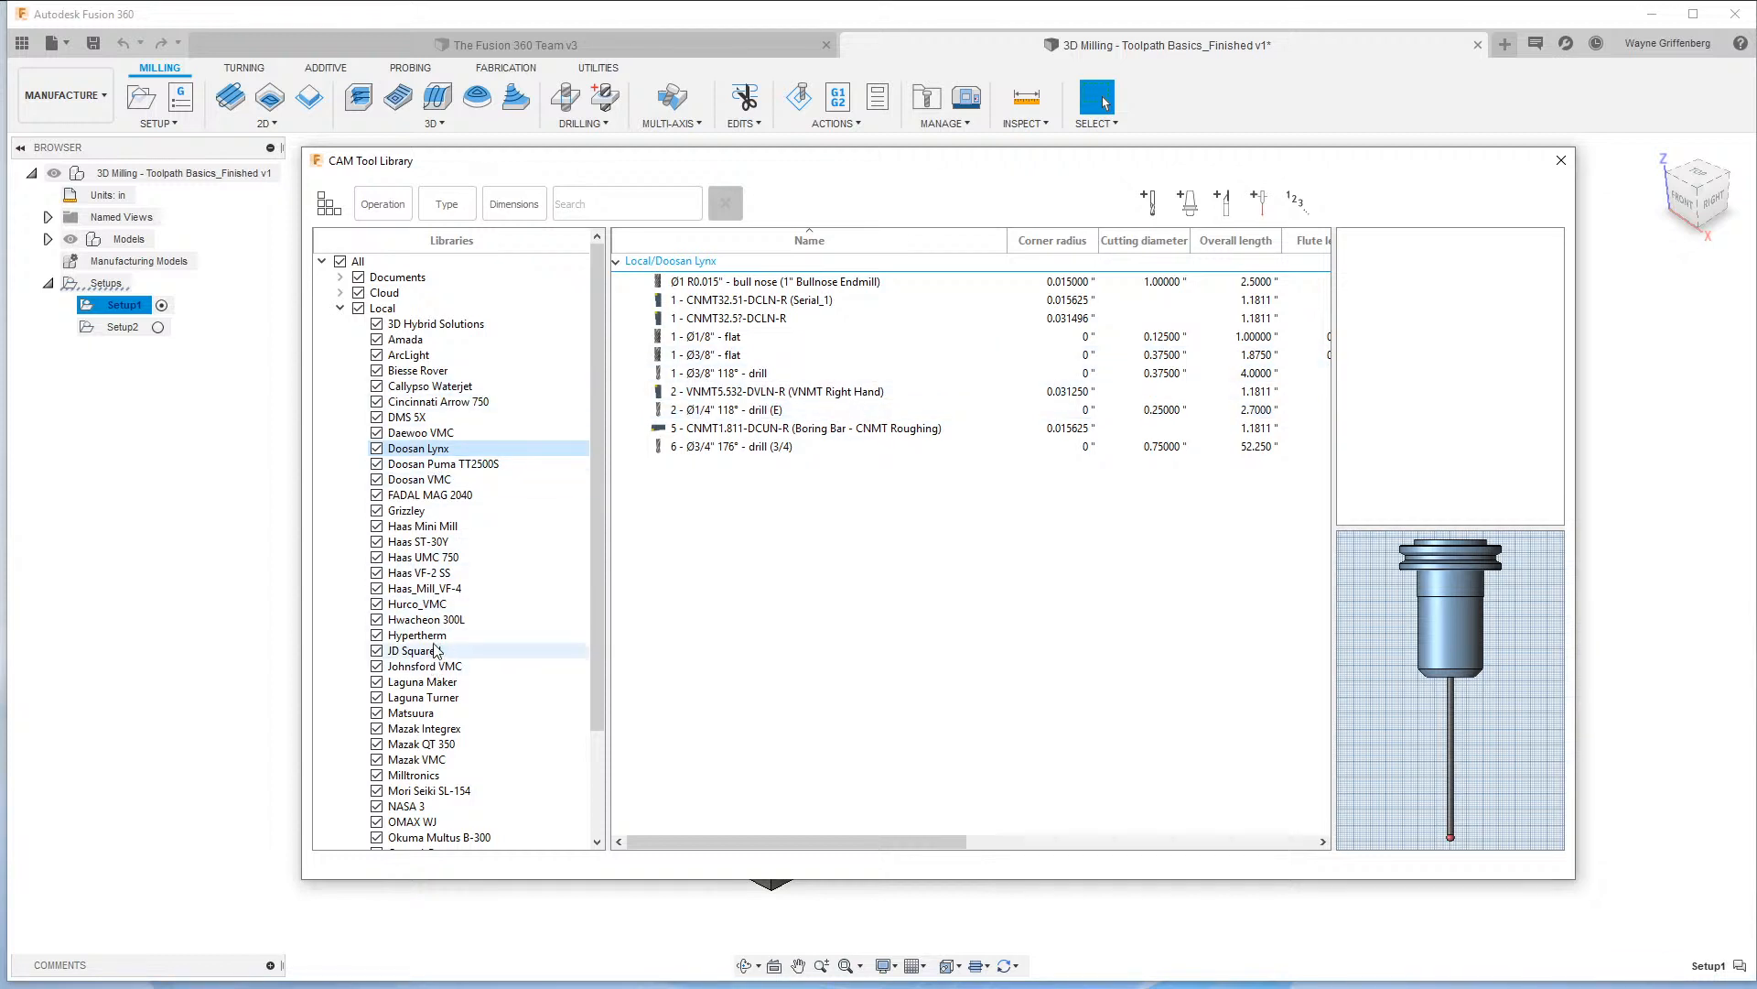
# Look through the tools in the Haas VF-2 SS library and review the remaining Local libraries.
pyautogui.click(435, 574)
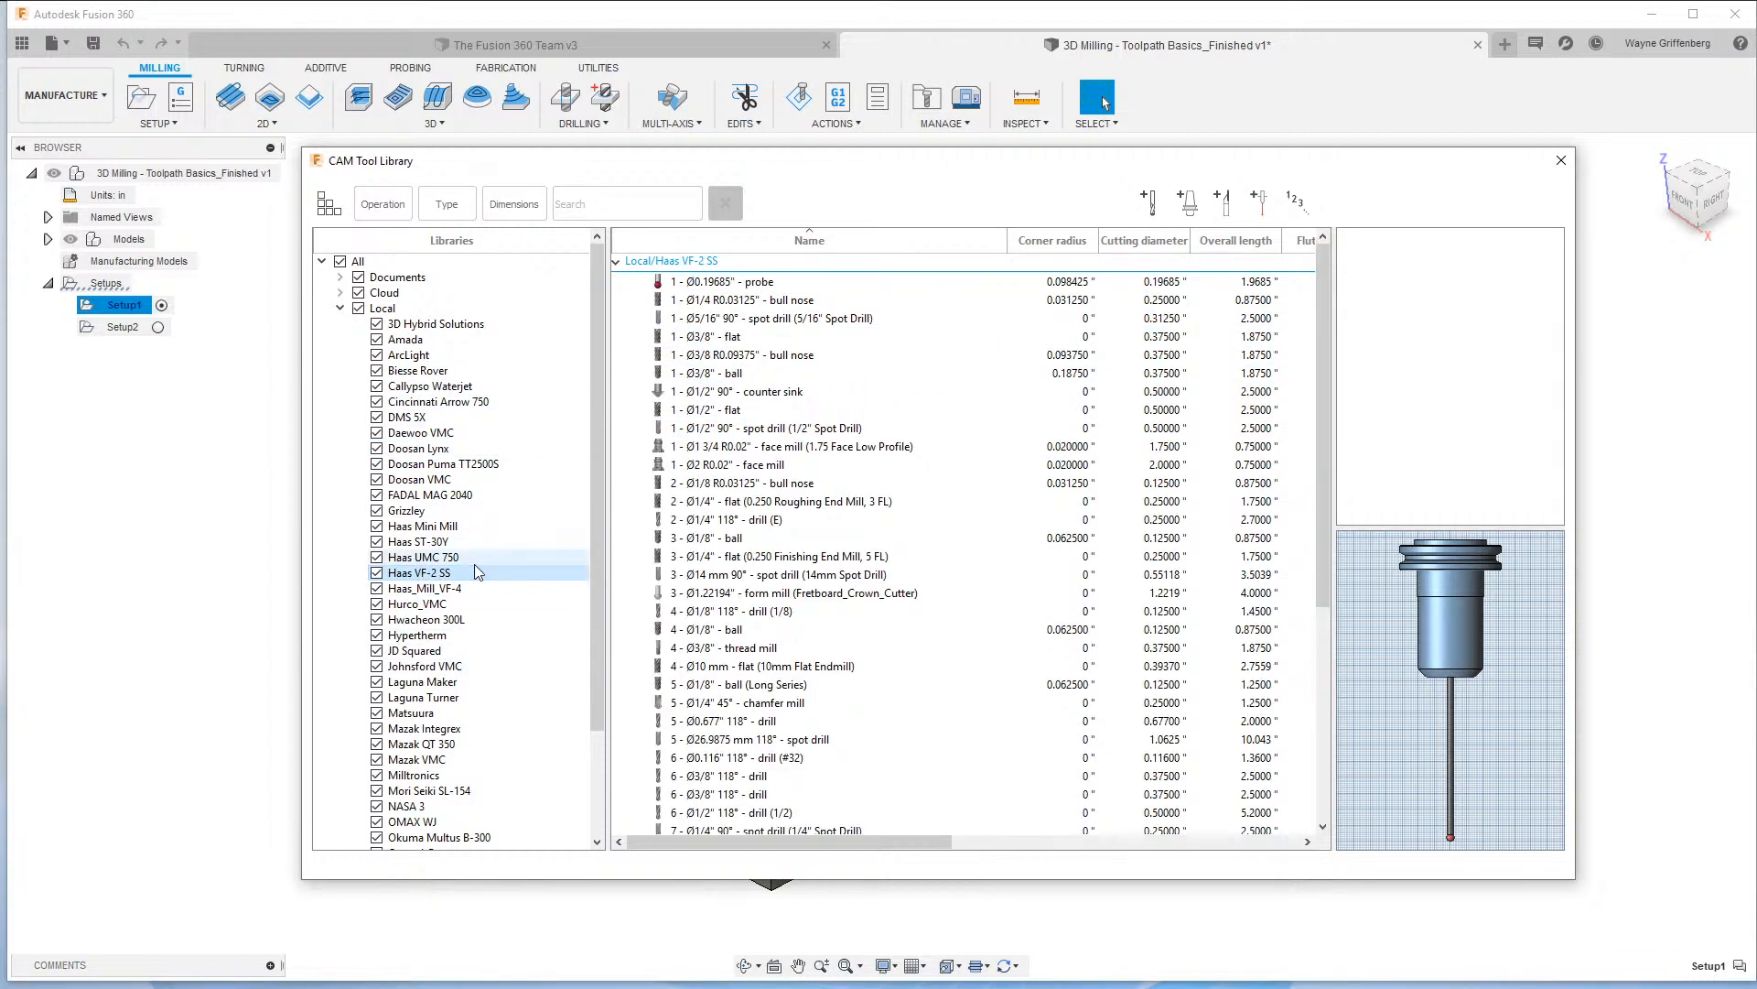
pyautogui.scroll(-2, 938, 561)
pyautogui.scroll(-4, 938, 562)
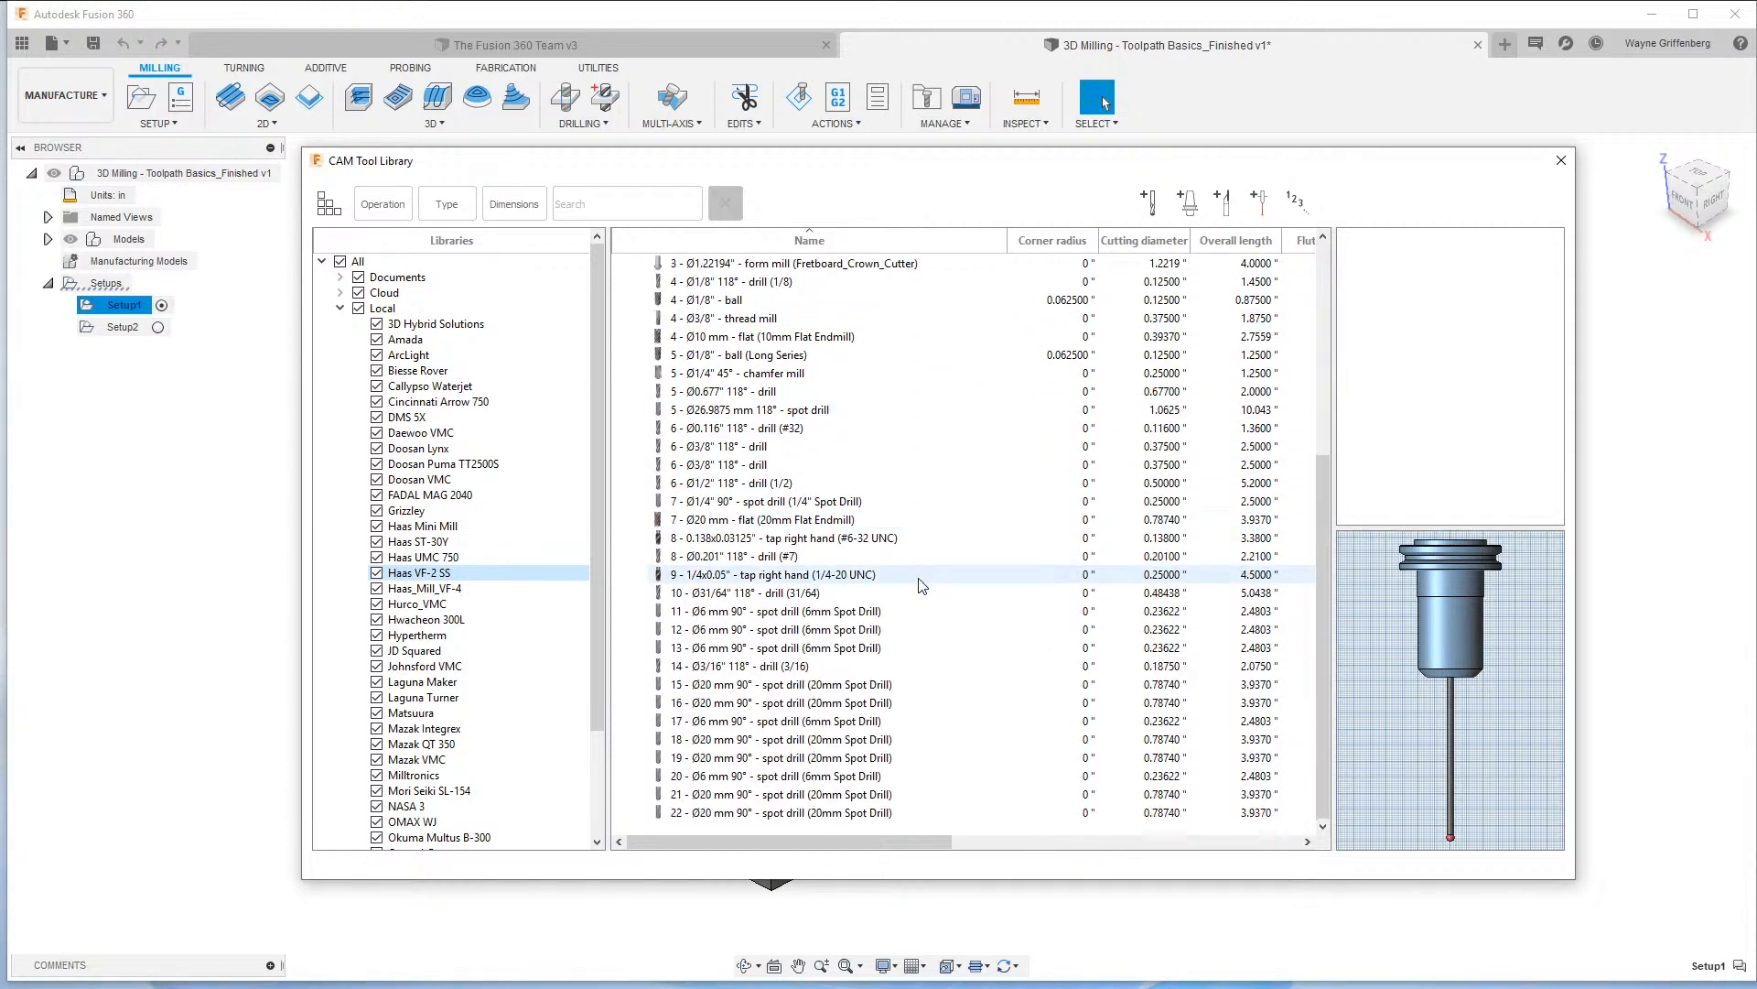
pyautogui.scroll(6, 922, 586)
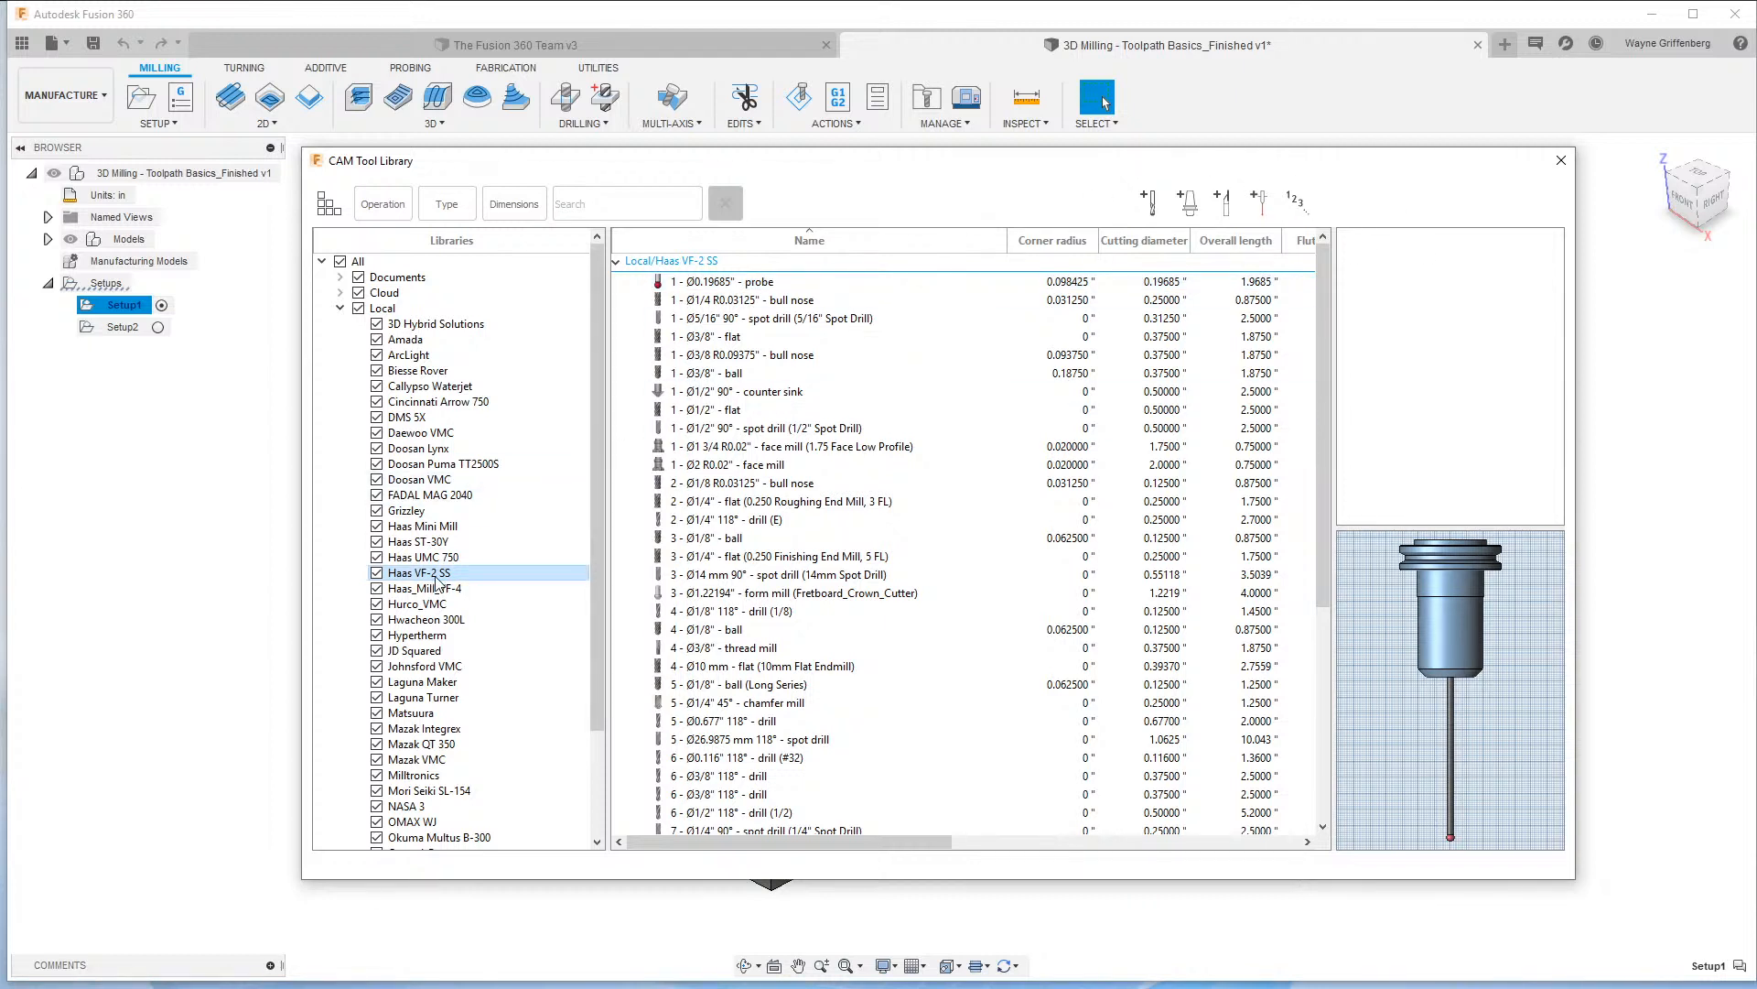
pyautogui.scroll(-3, 426, 726)
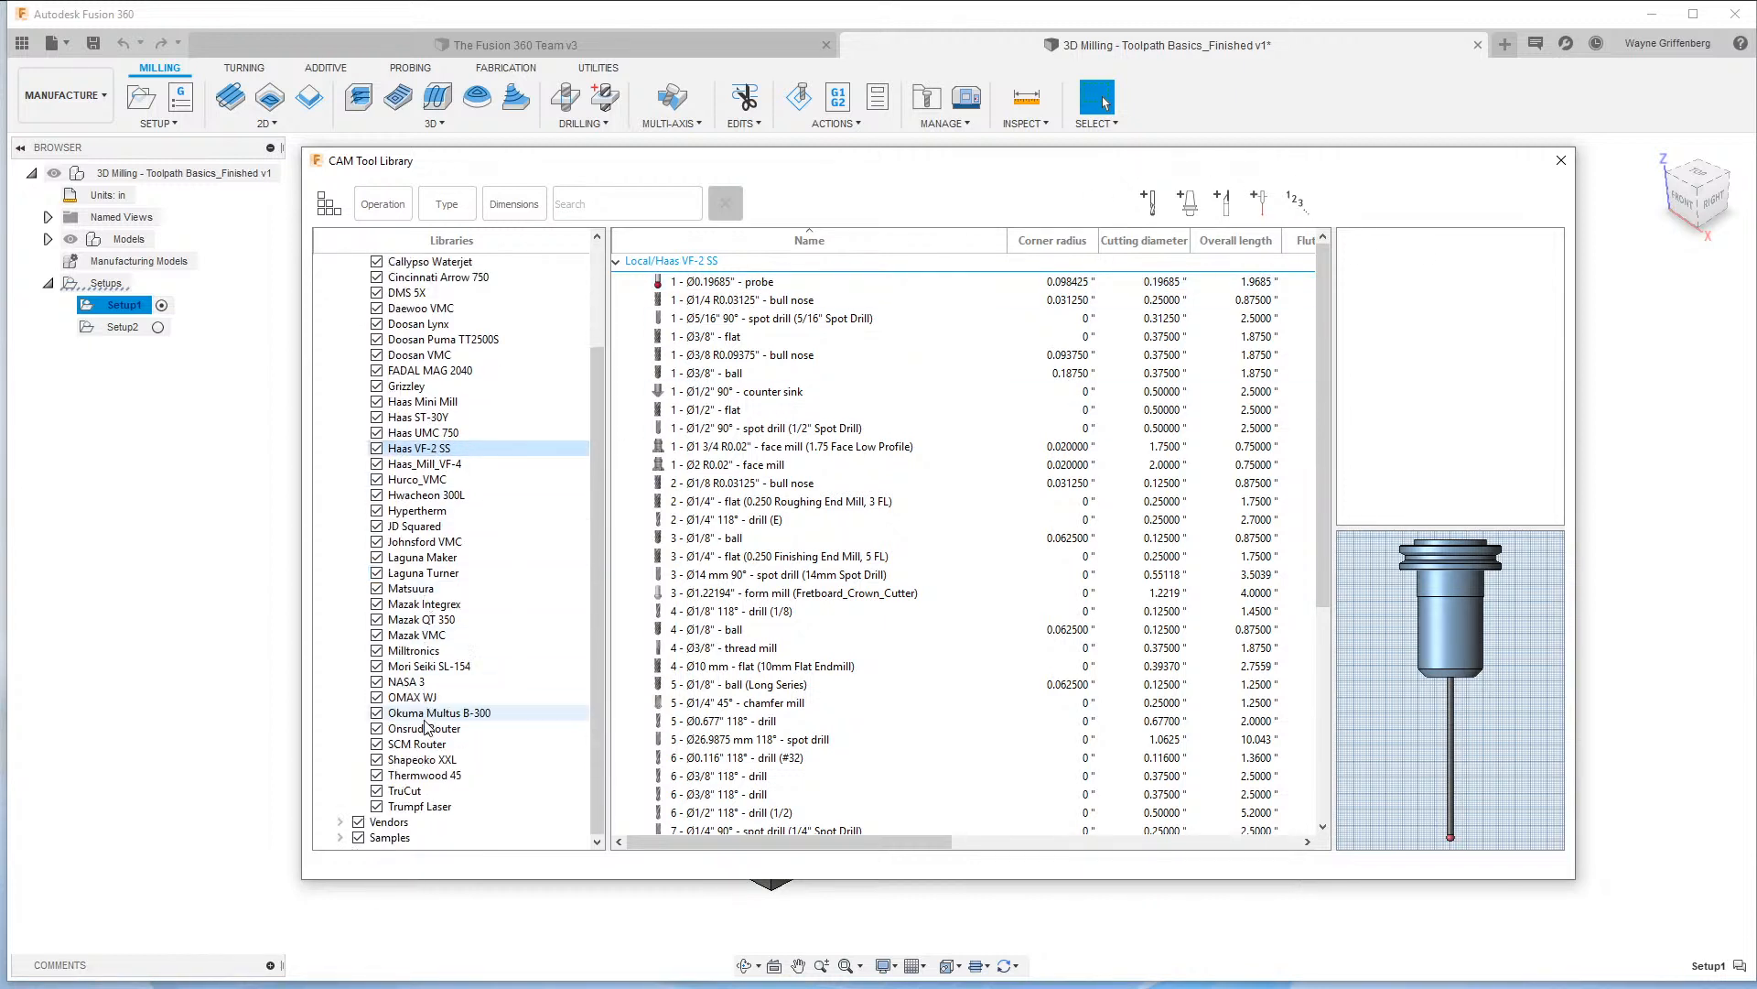
pyautogui.scroll(3, 426, 725)
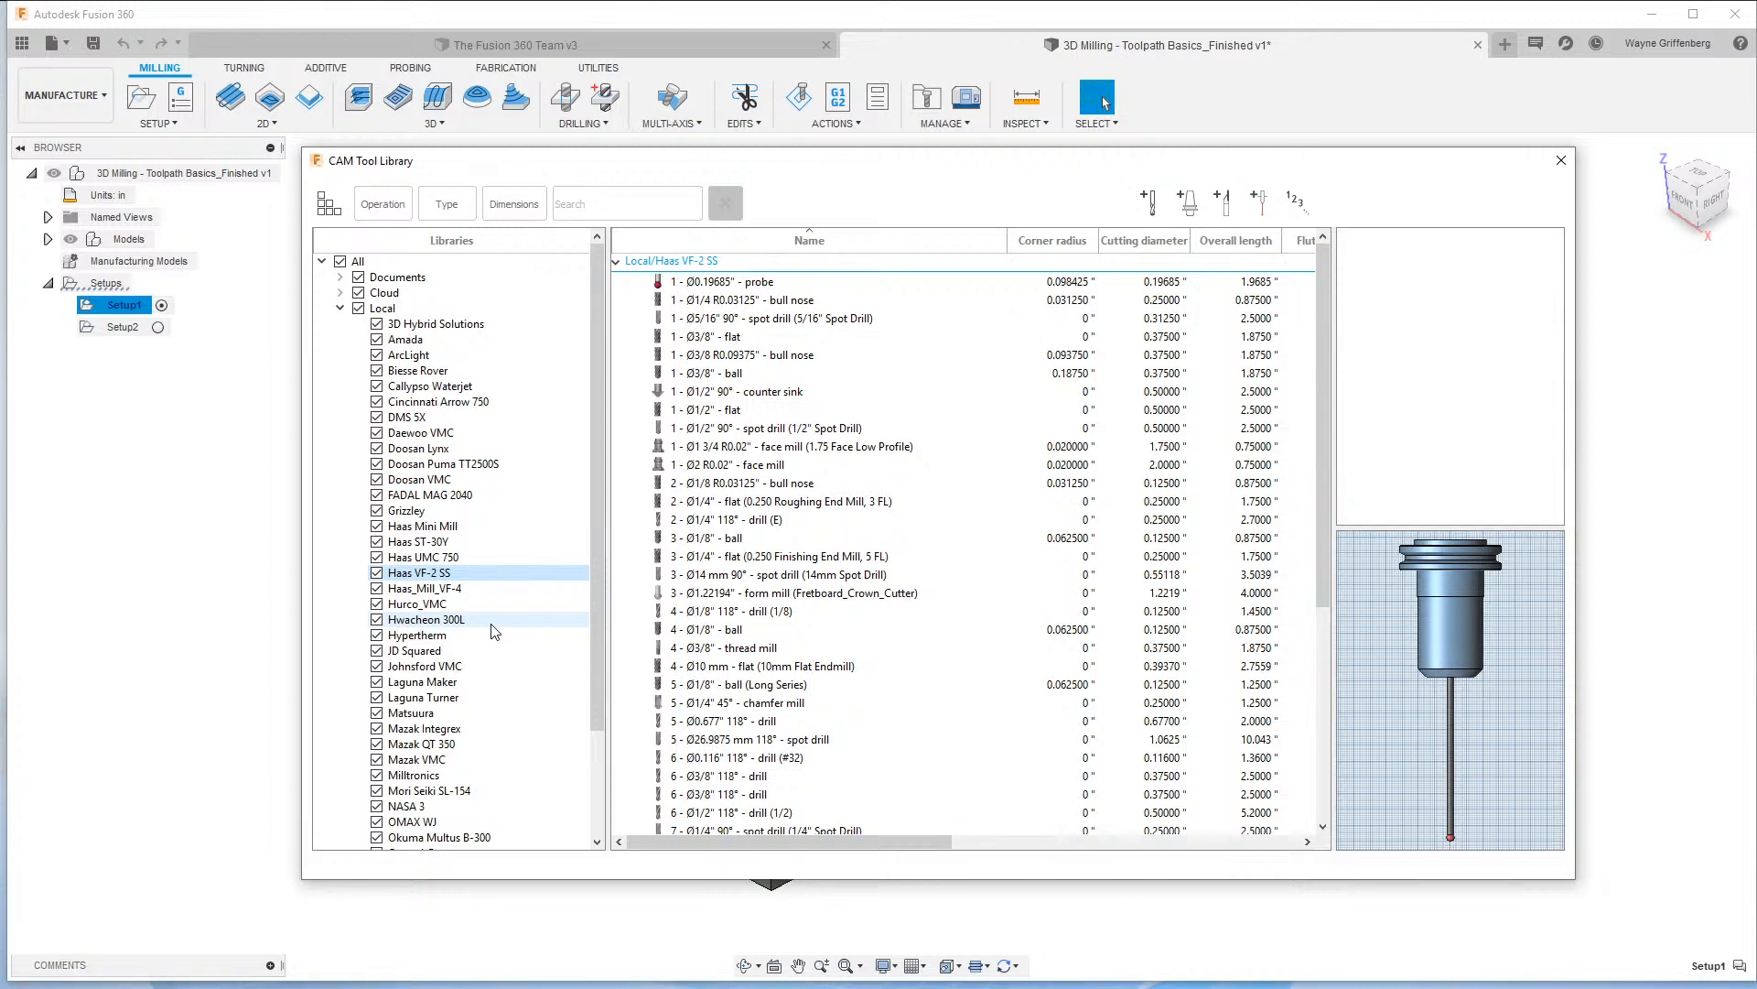
# Create a new tool library under Local and name it "Haas TM-2p".
pyautogui.click(388, 312)
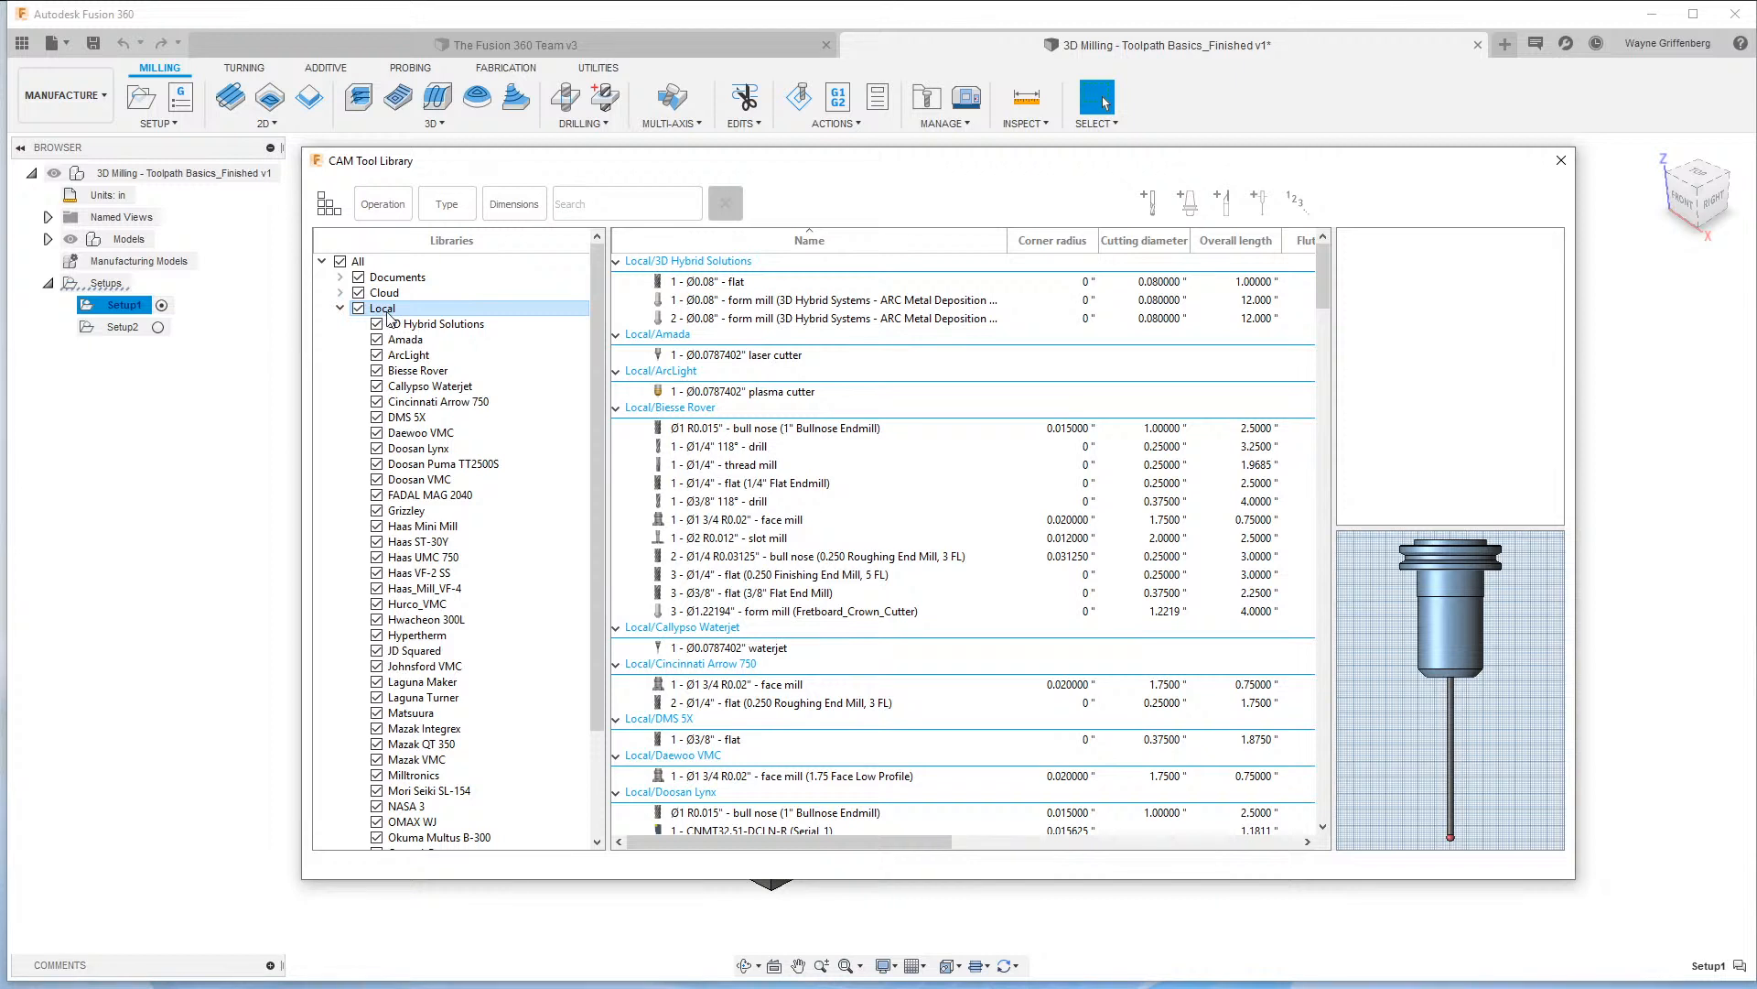
pyautogui.rightClick(388, 316)
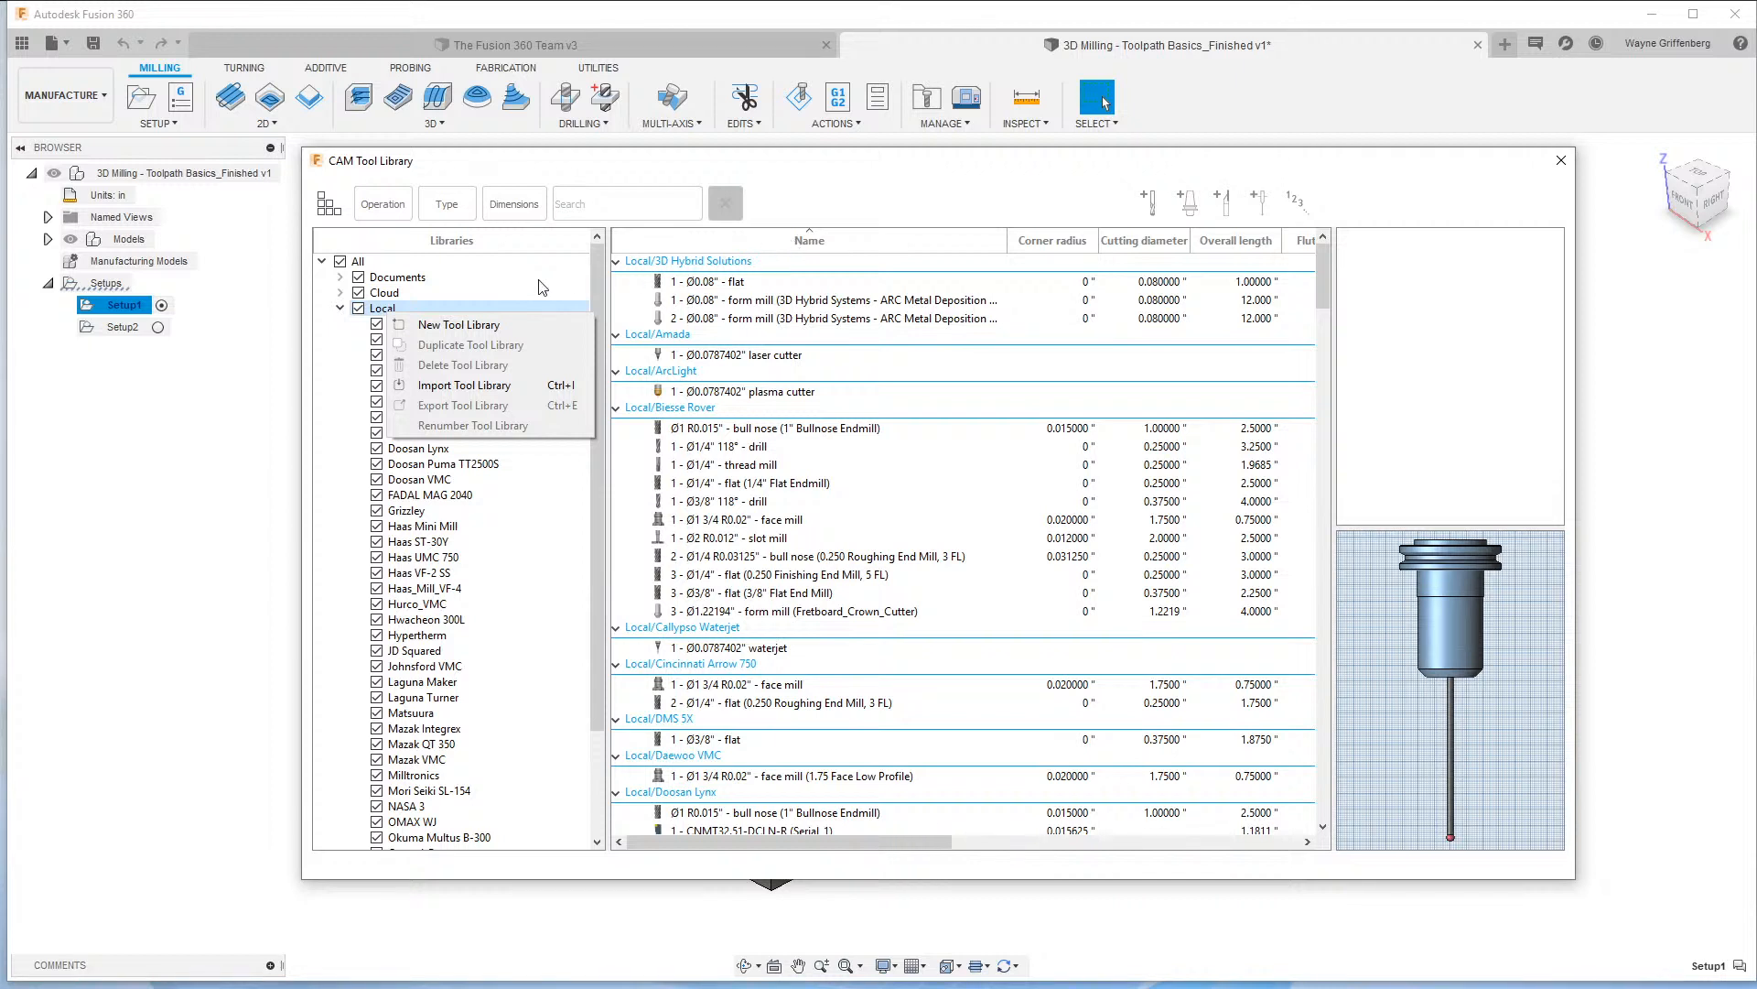
pyautogui.click(496, 326)
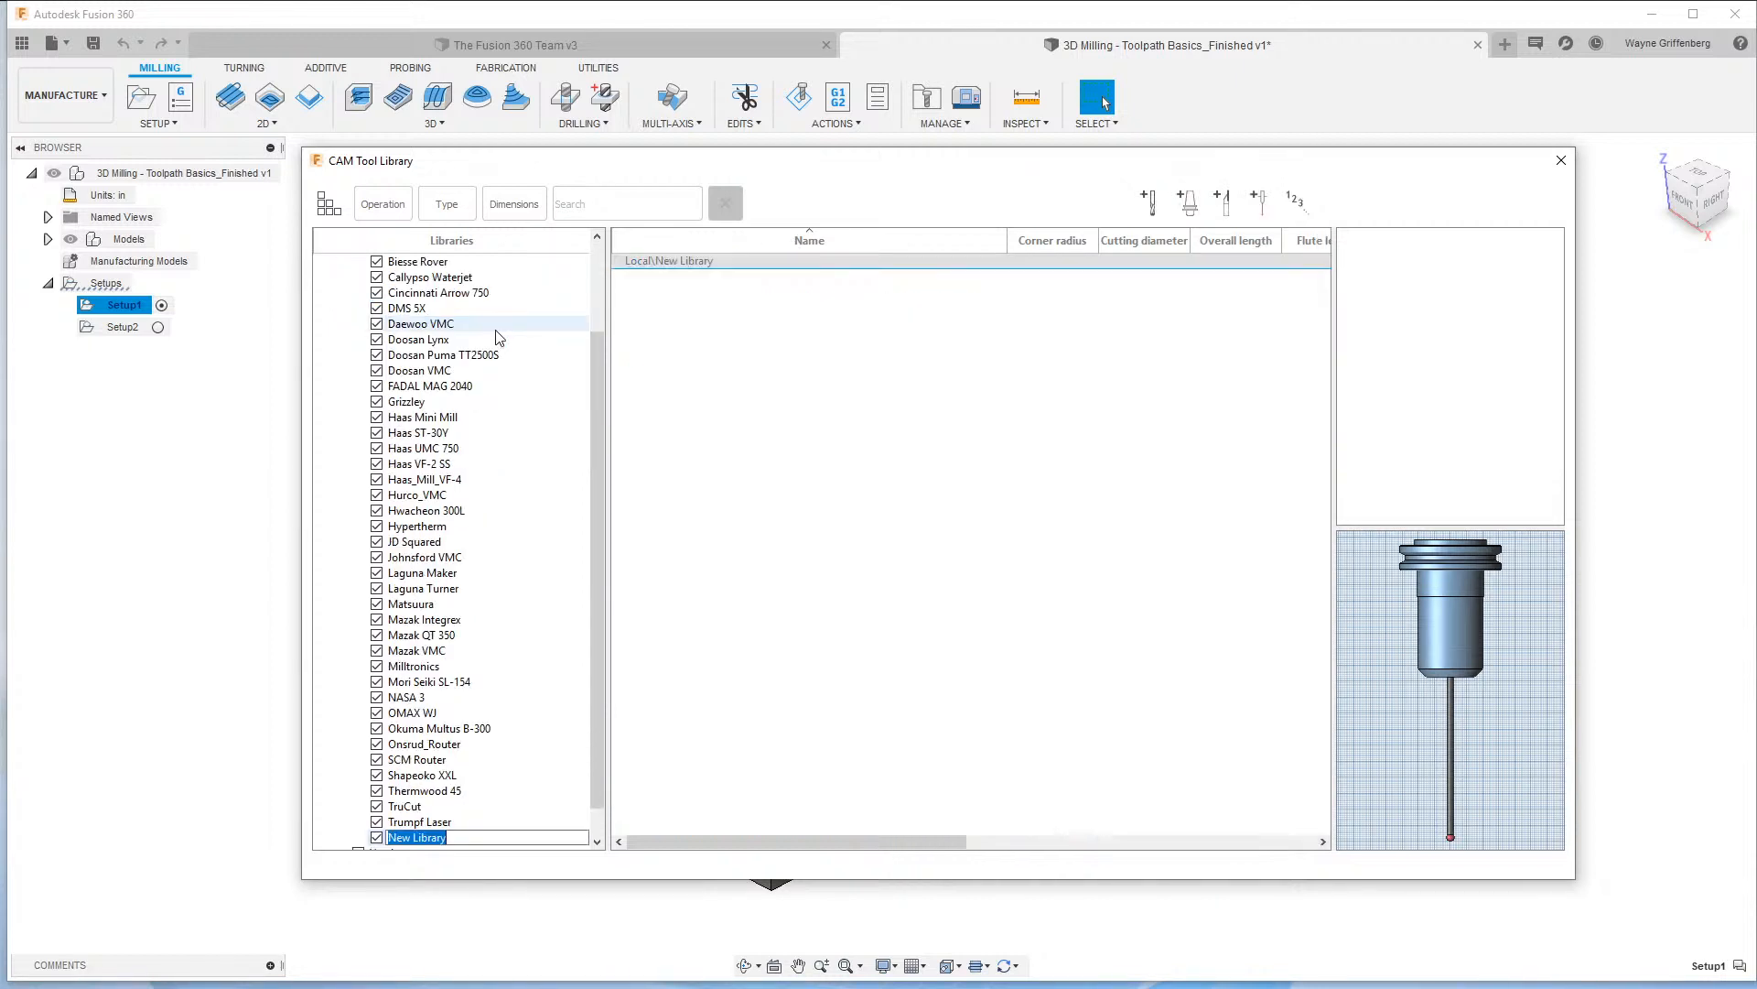
pyautogui.moveTo(461, 839); pyautogui.dragTo(352, 842)
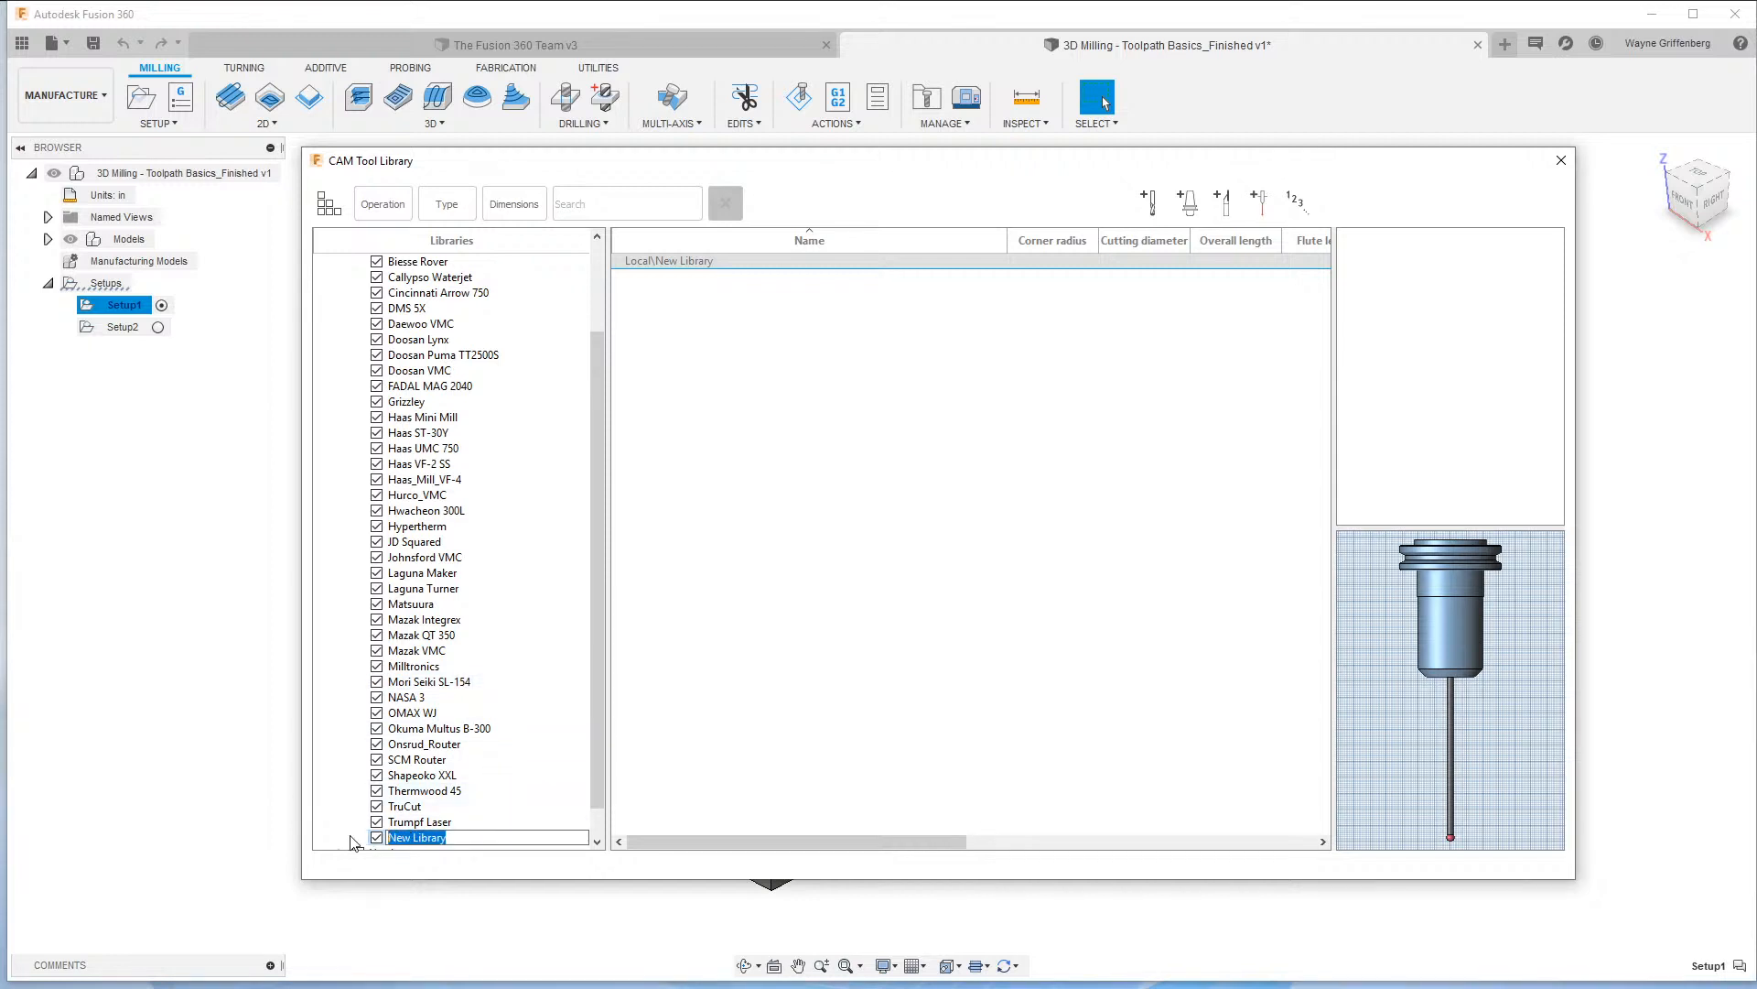
pyautogui.write('Haas TM-2p')
pyautogui.press('Return')
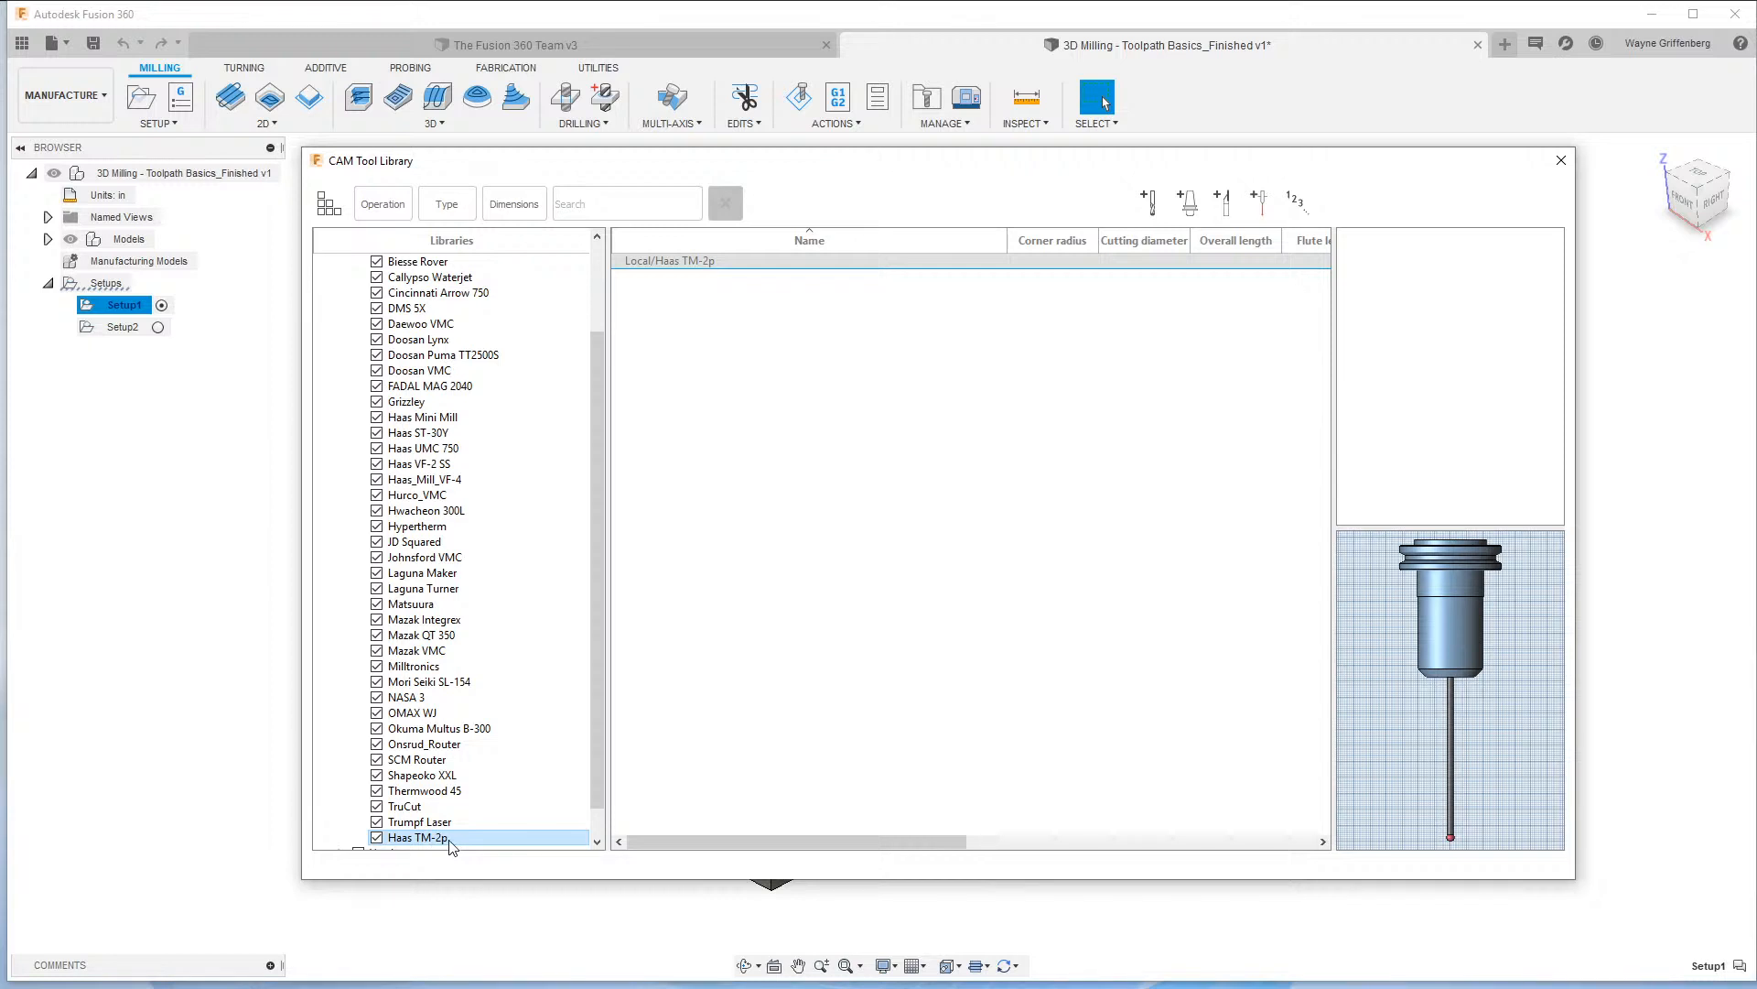
pyautogui.scroll(-1, 412, 776)
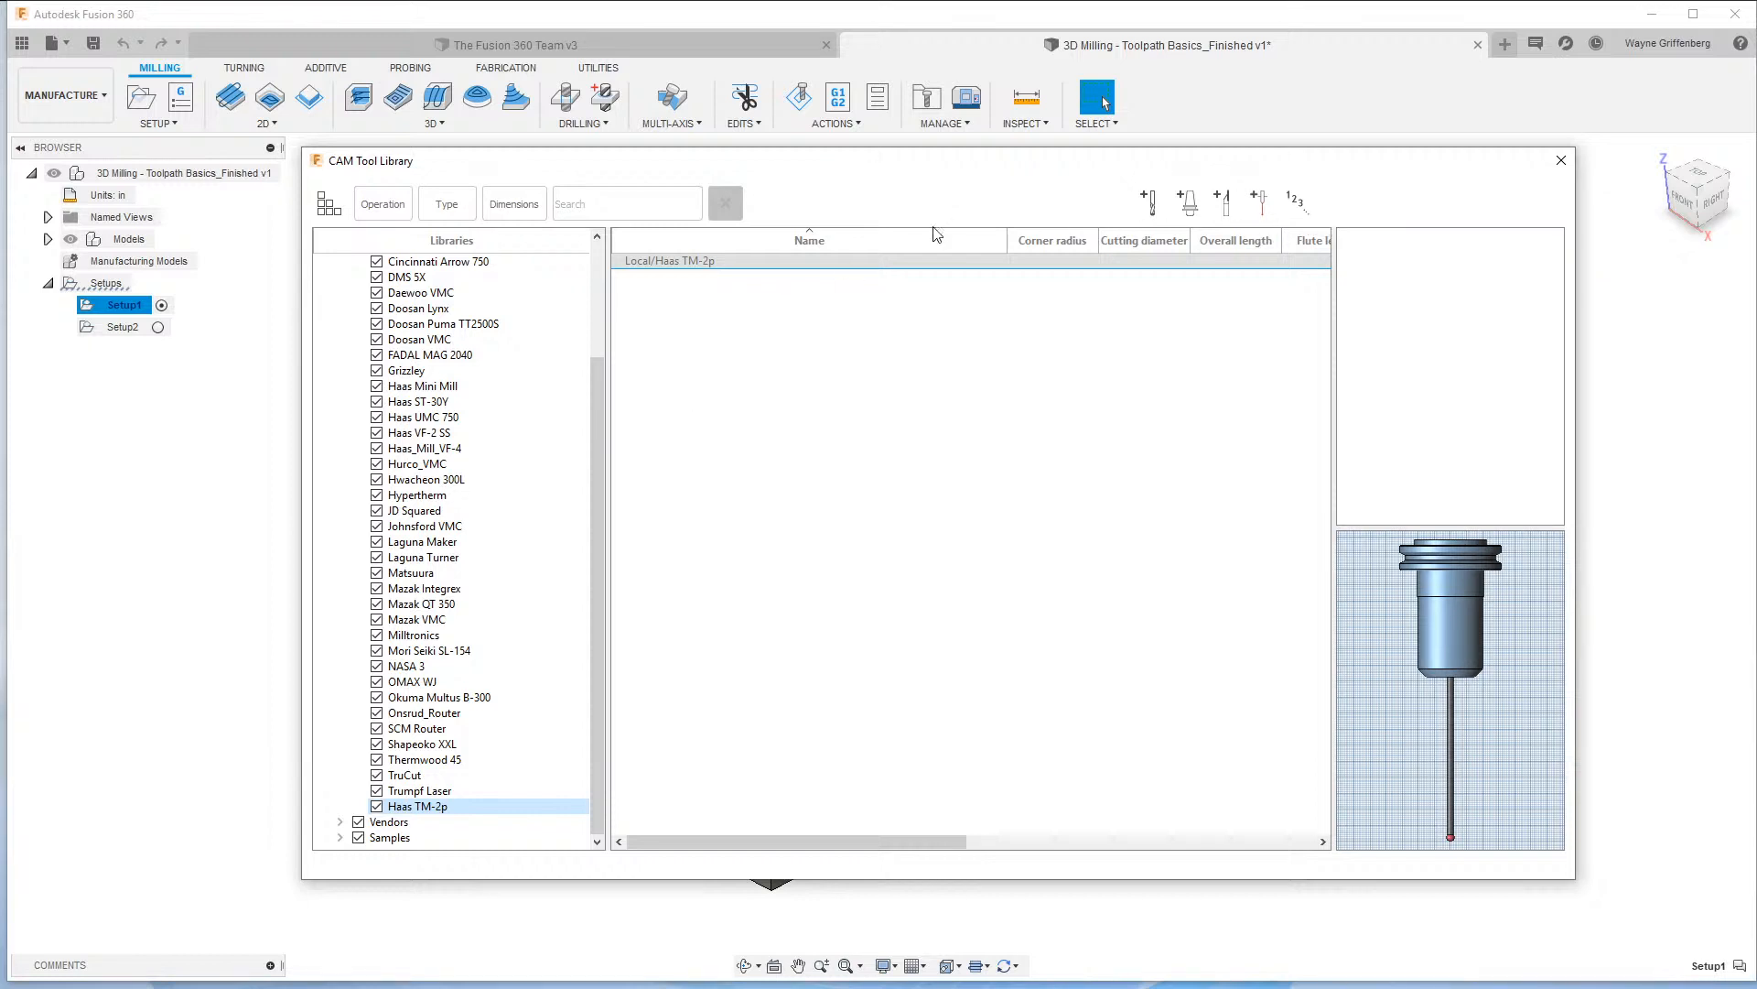
# Start a new mill tool in the Haas TM-2p library with the description "Helocal 1/4 Rougher - Aluminum Inch".
pyautogui.click(1155, 203)
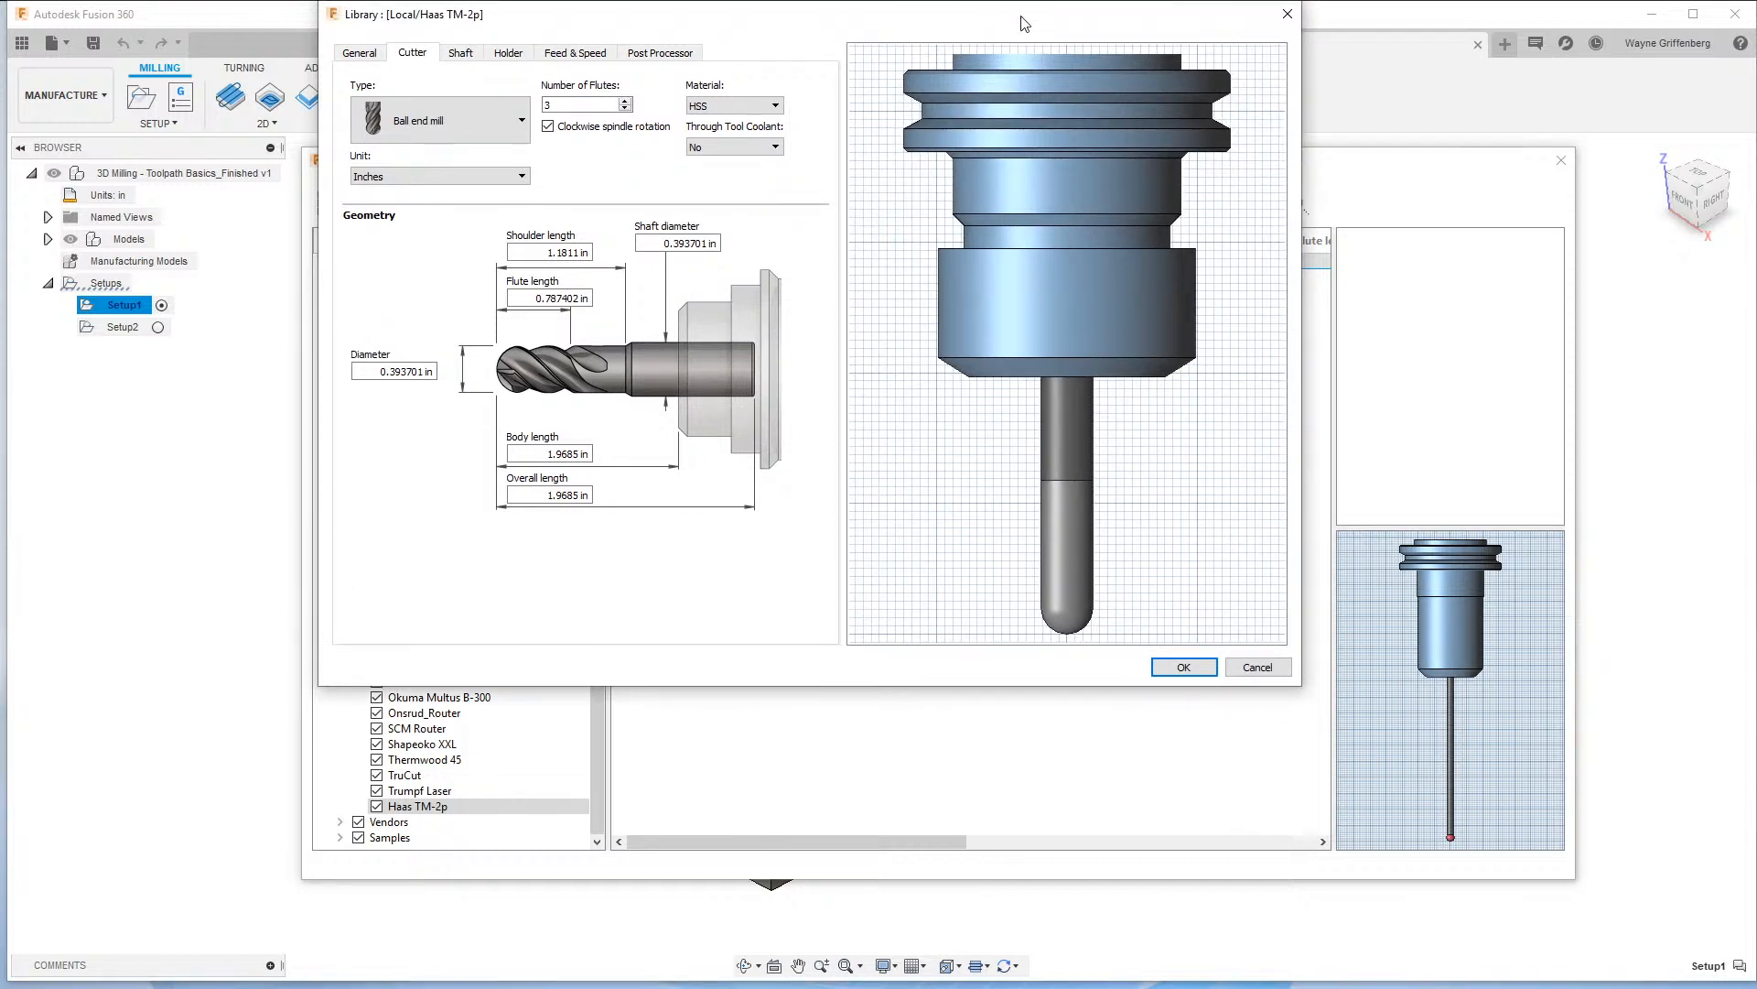
pyautogui.moveTo(1023, 23); pyautogui.dragTo(1114, 196)
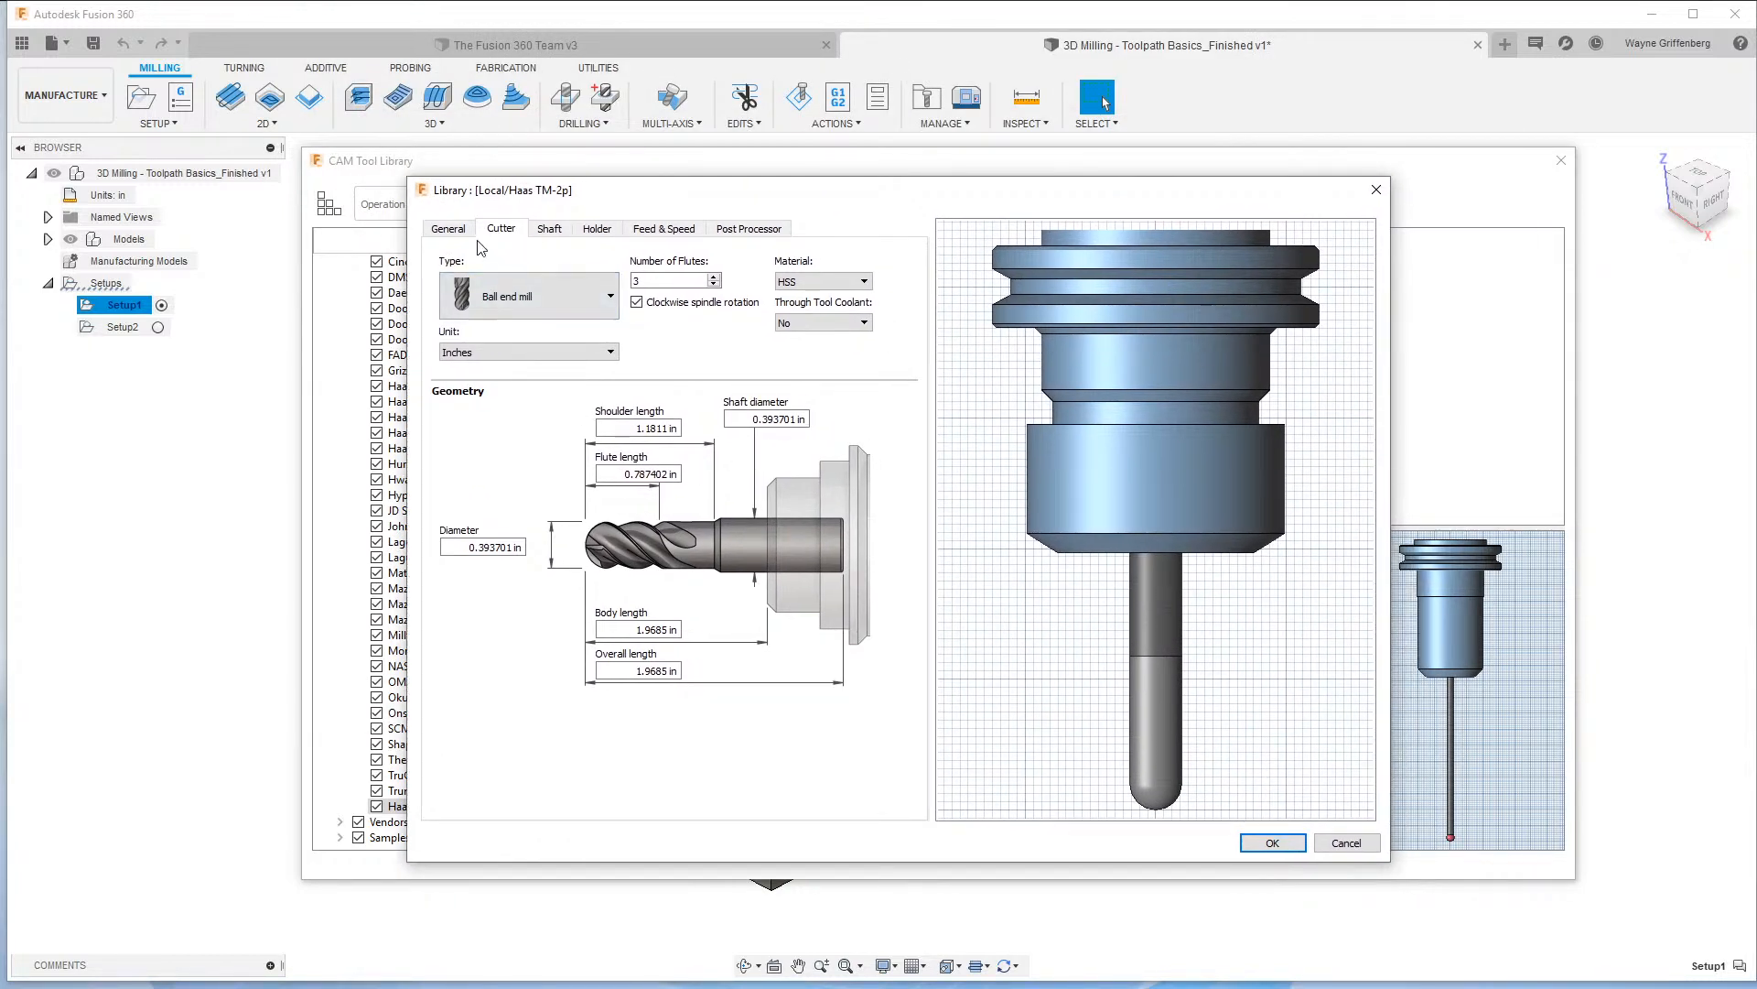
pyautogui.click(449, 228)
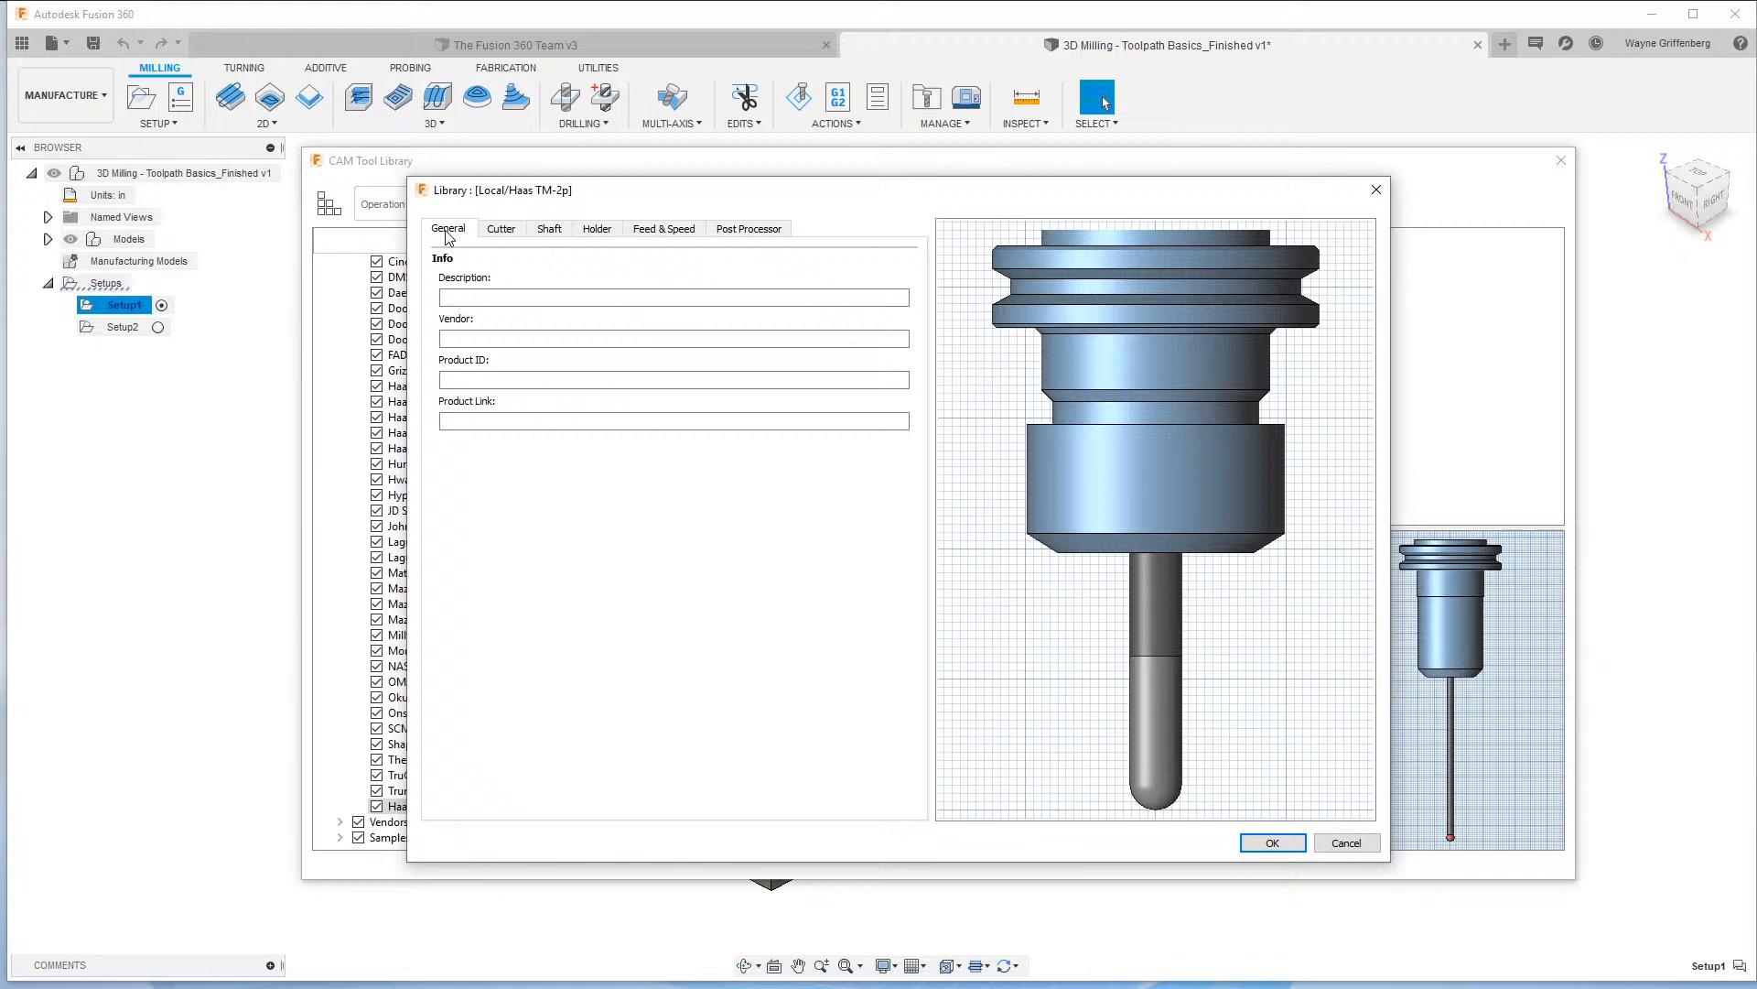
pyautogui.click(499, 296)
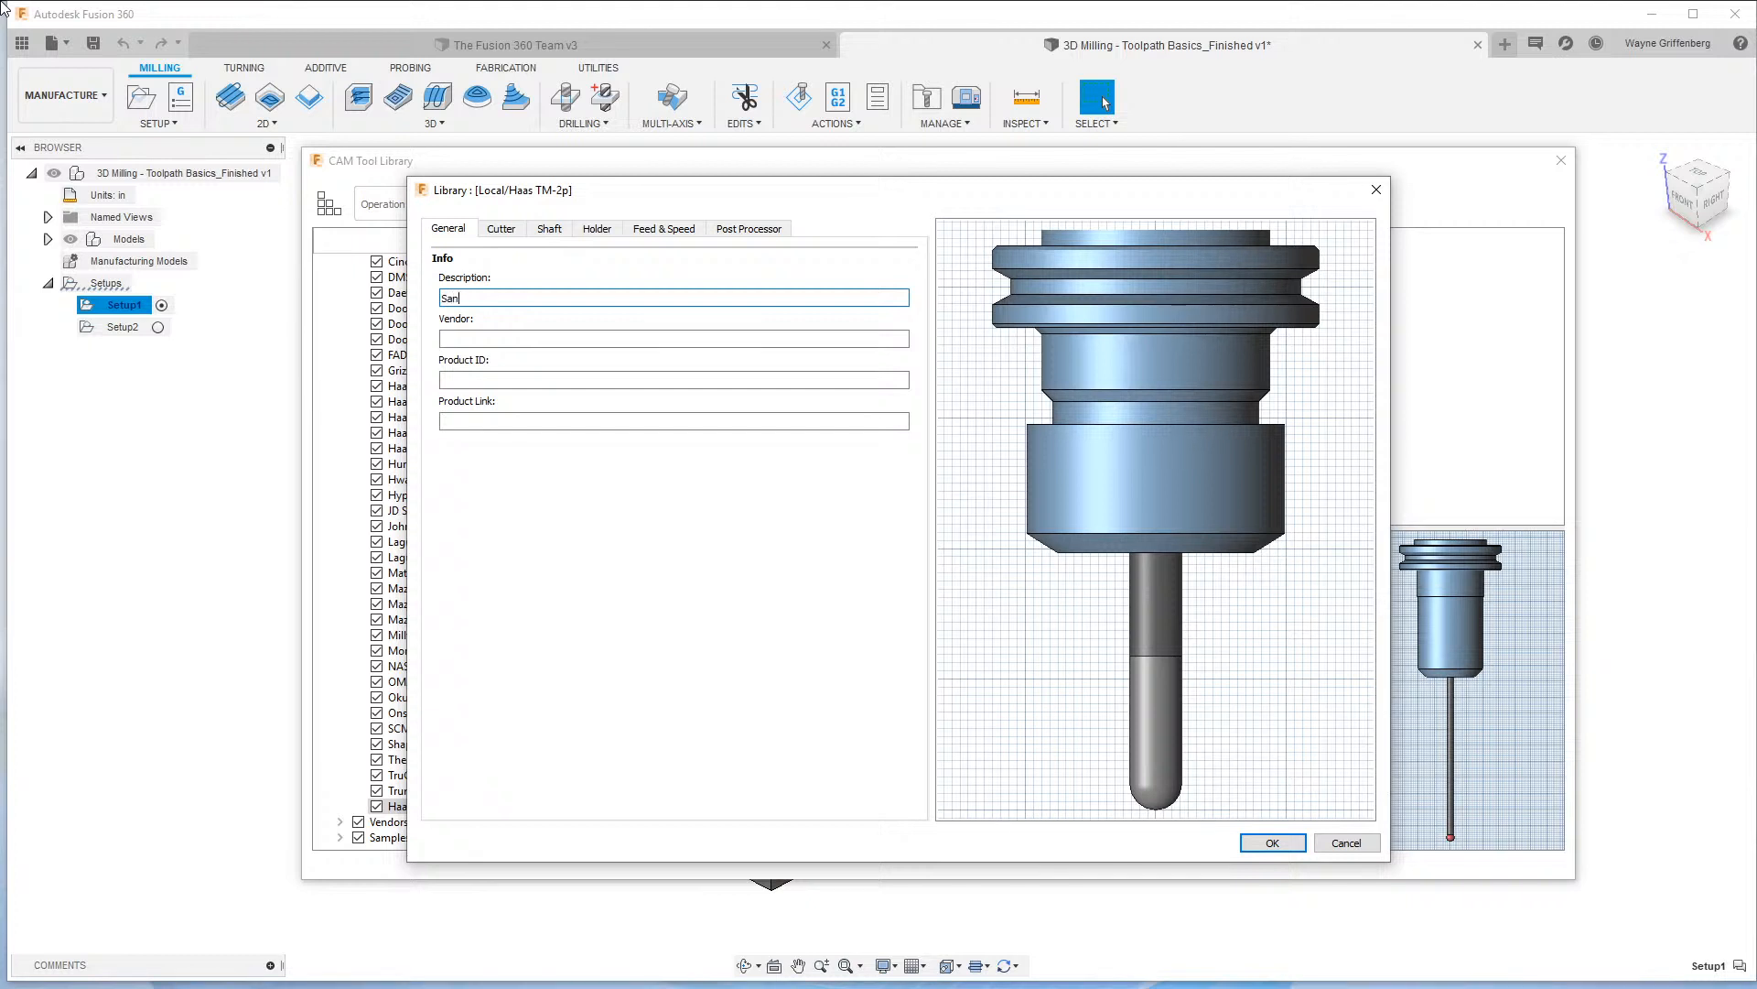
pyautogui.write('Hel')
pyautogui.write('ocal 1/4 Rough')
pyautogui.write('er - Aluminum Inch')
pyautogui.click(508, 340)
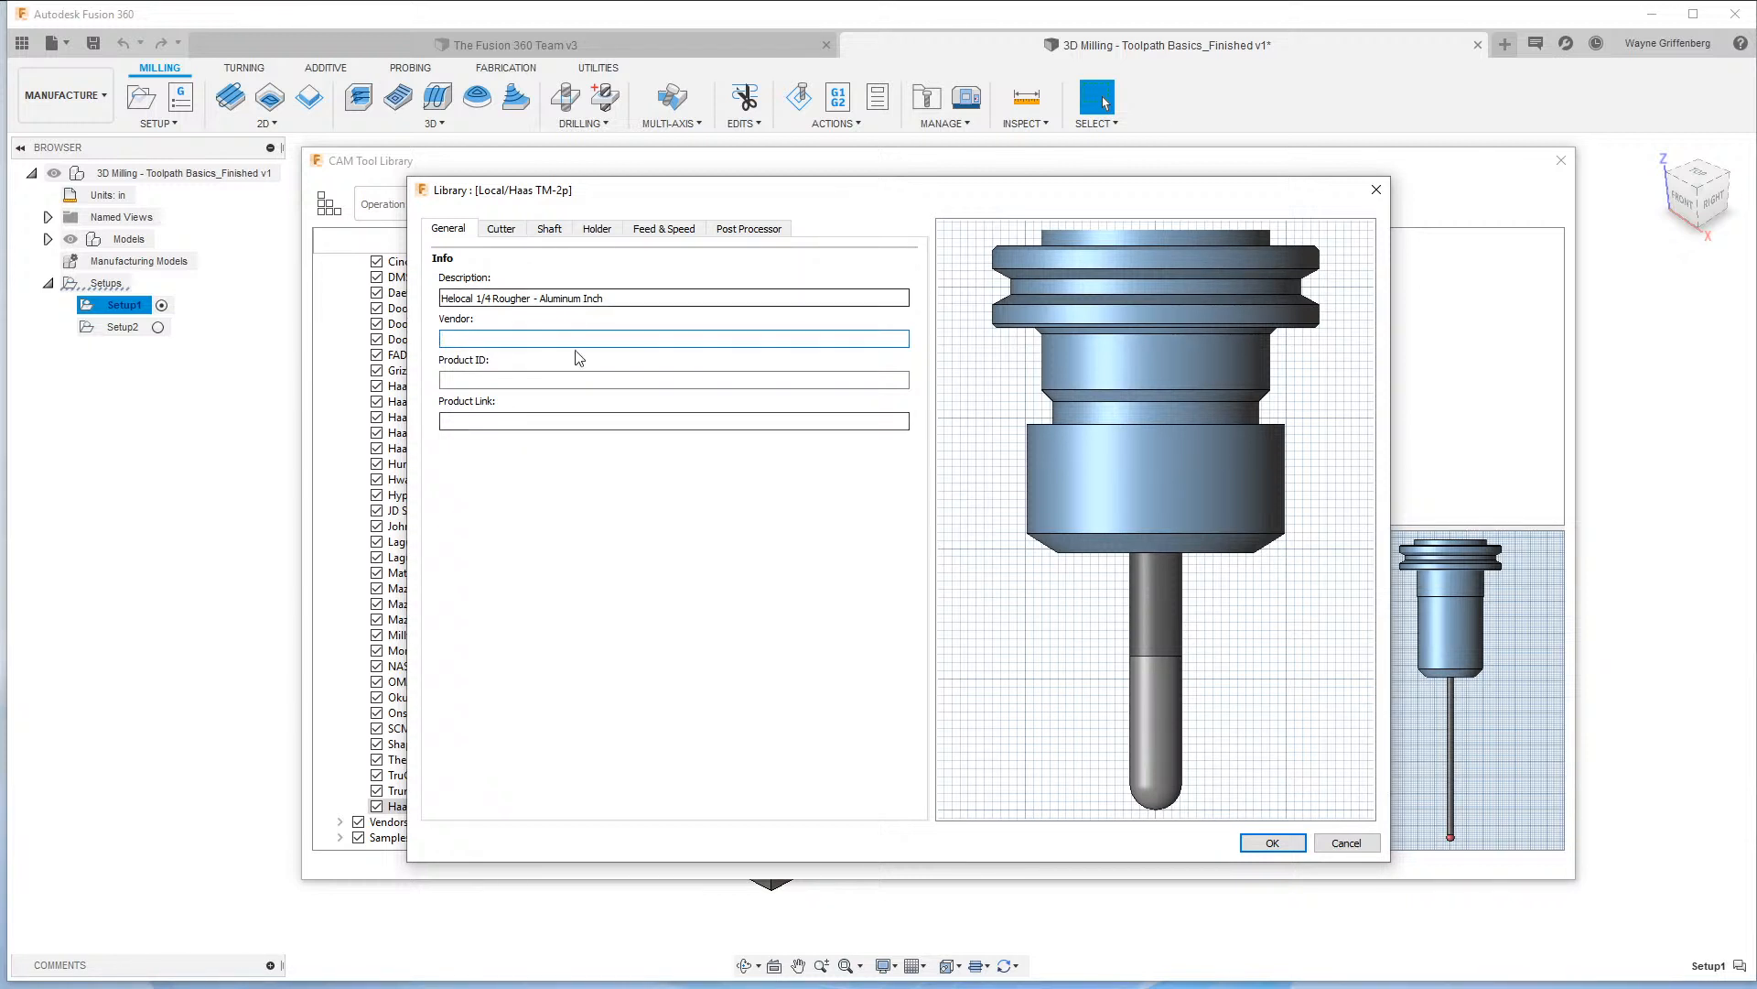
# Set the cutter type to Flat end mill, with a 0.375 in diameter and a 2 in overall length.
pyautogui.click(499, 230)
pyautogui.click(597, 305)
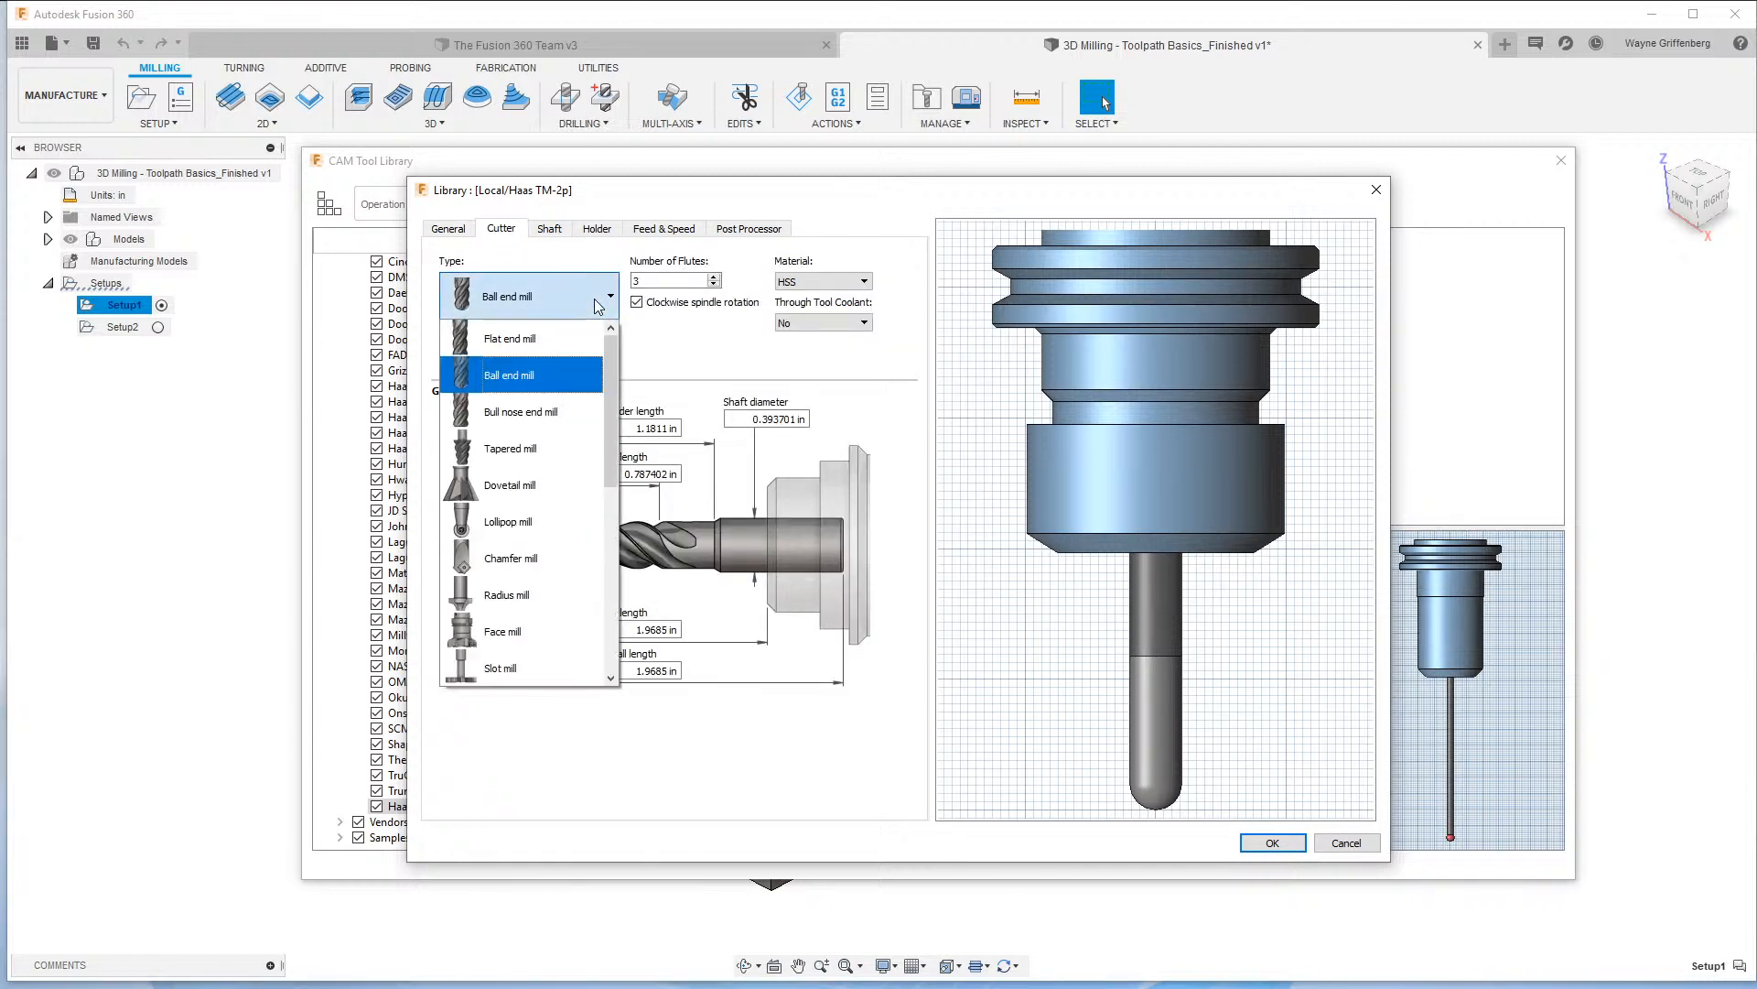
pyautogui.click(522, 335)
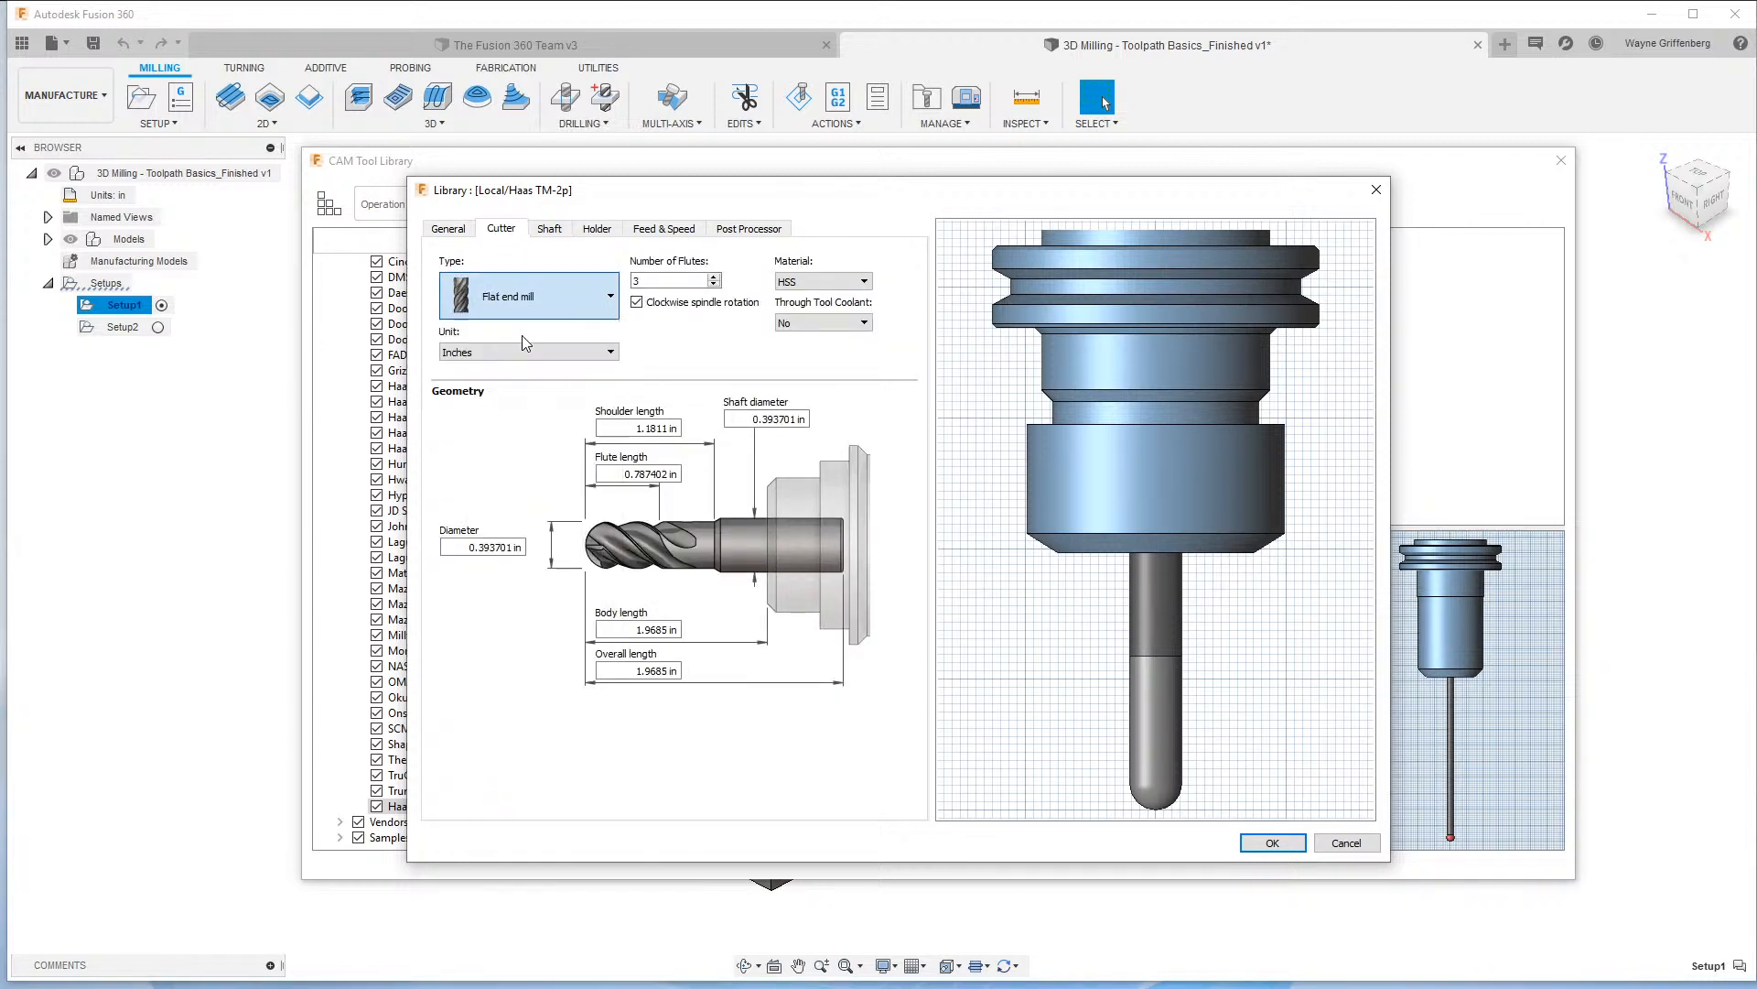
pyautogui.click(443, 547)
pyautogui.write('.375')
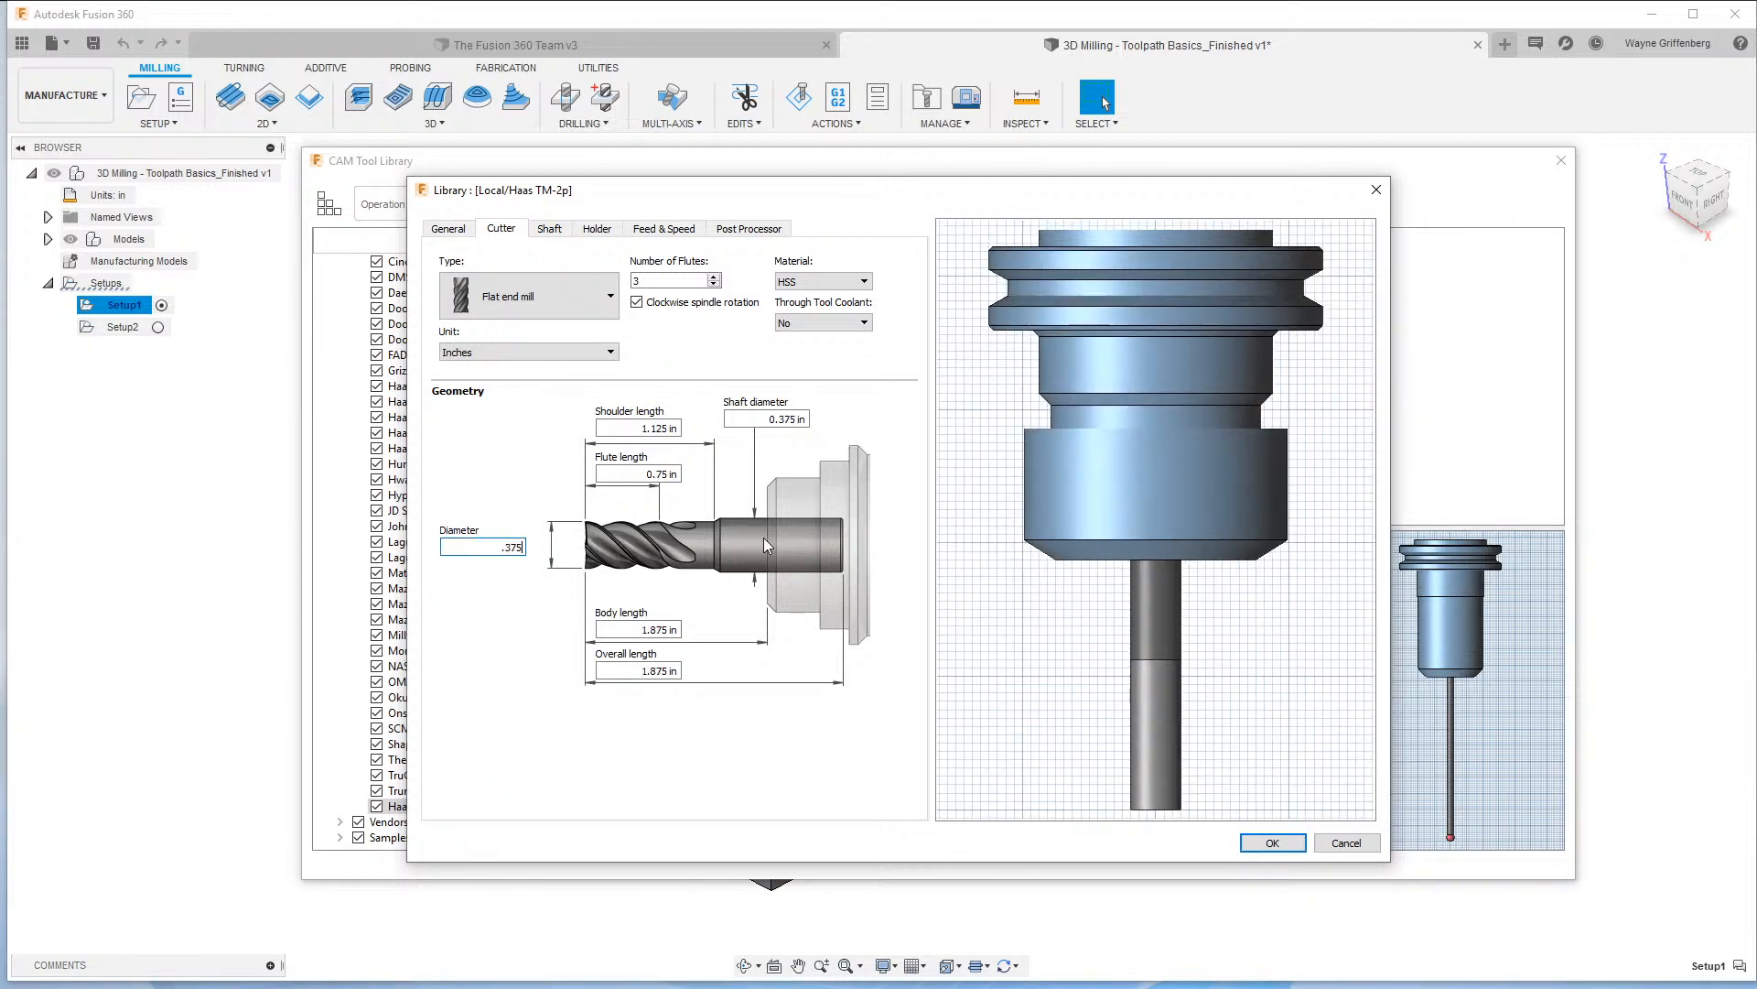
pyautogui.click(650, 671)
pyautogui.write('2')
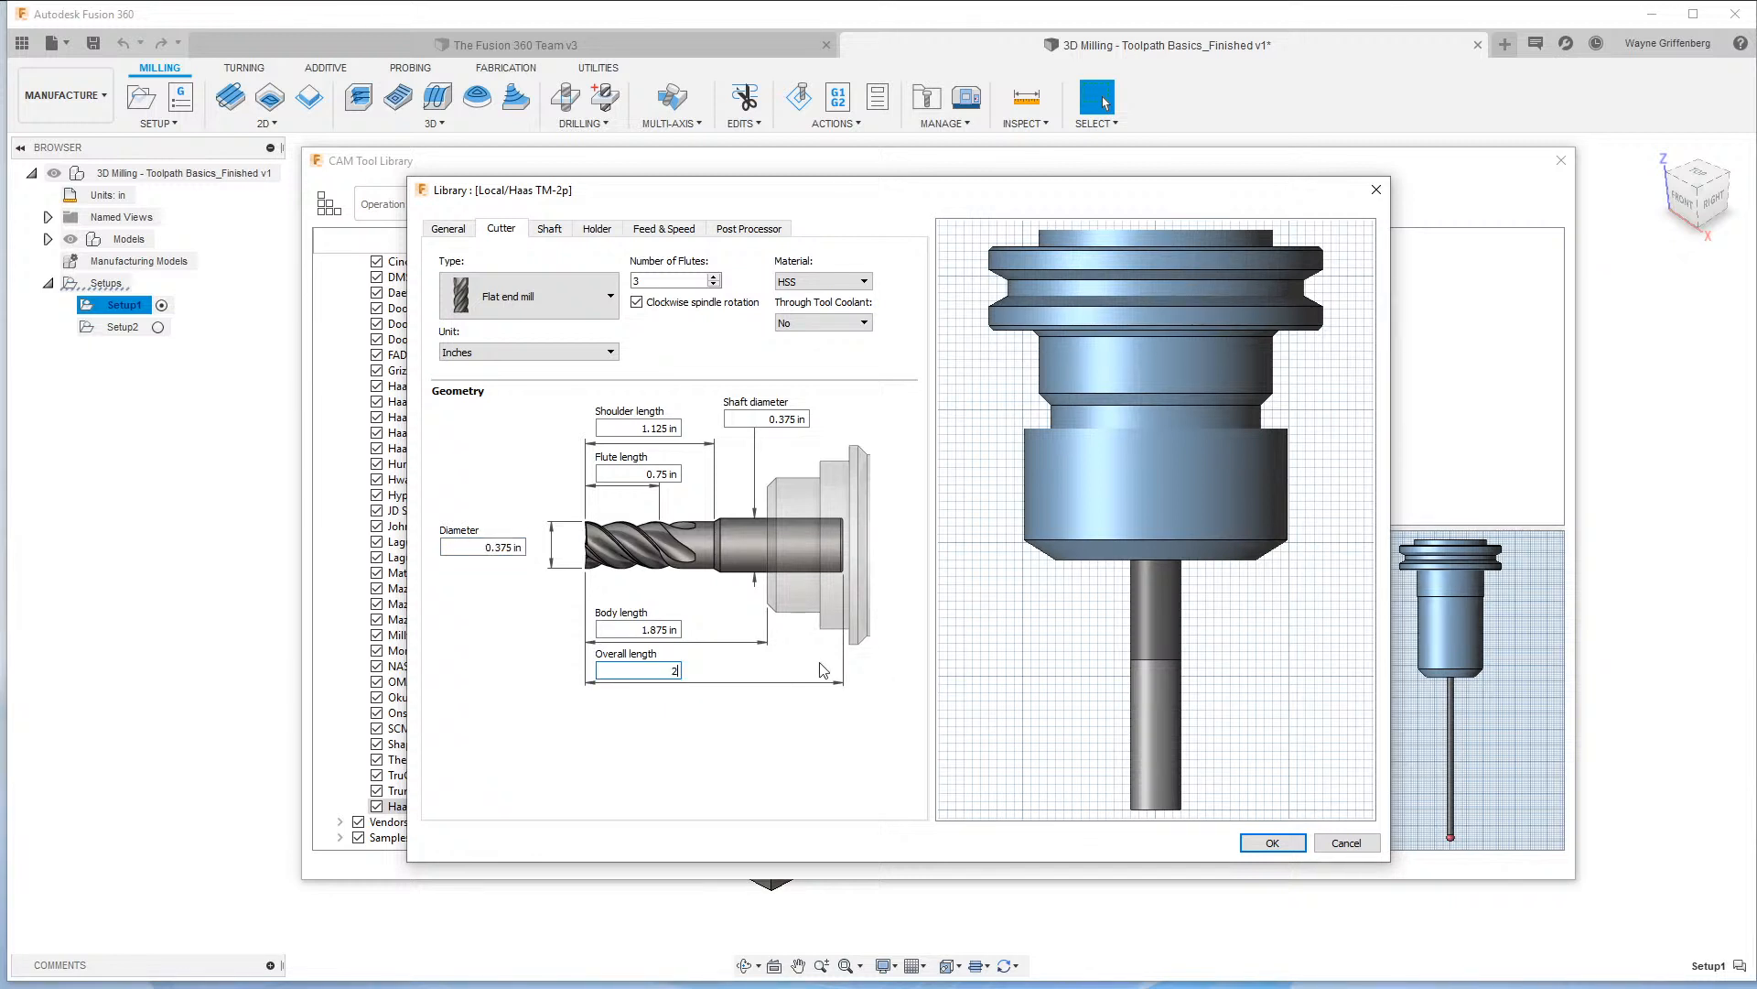
pyautogui.press('Tab')
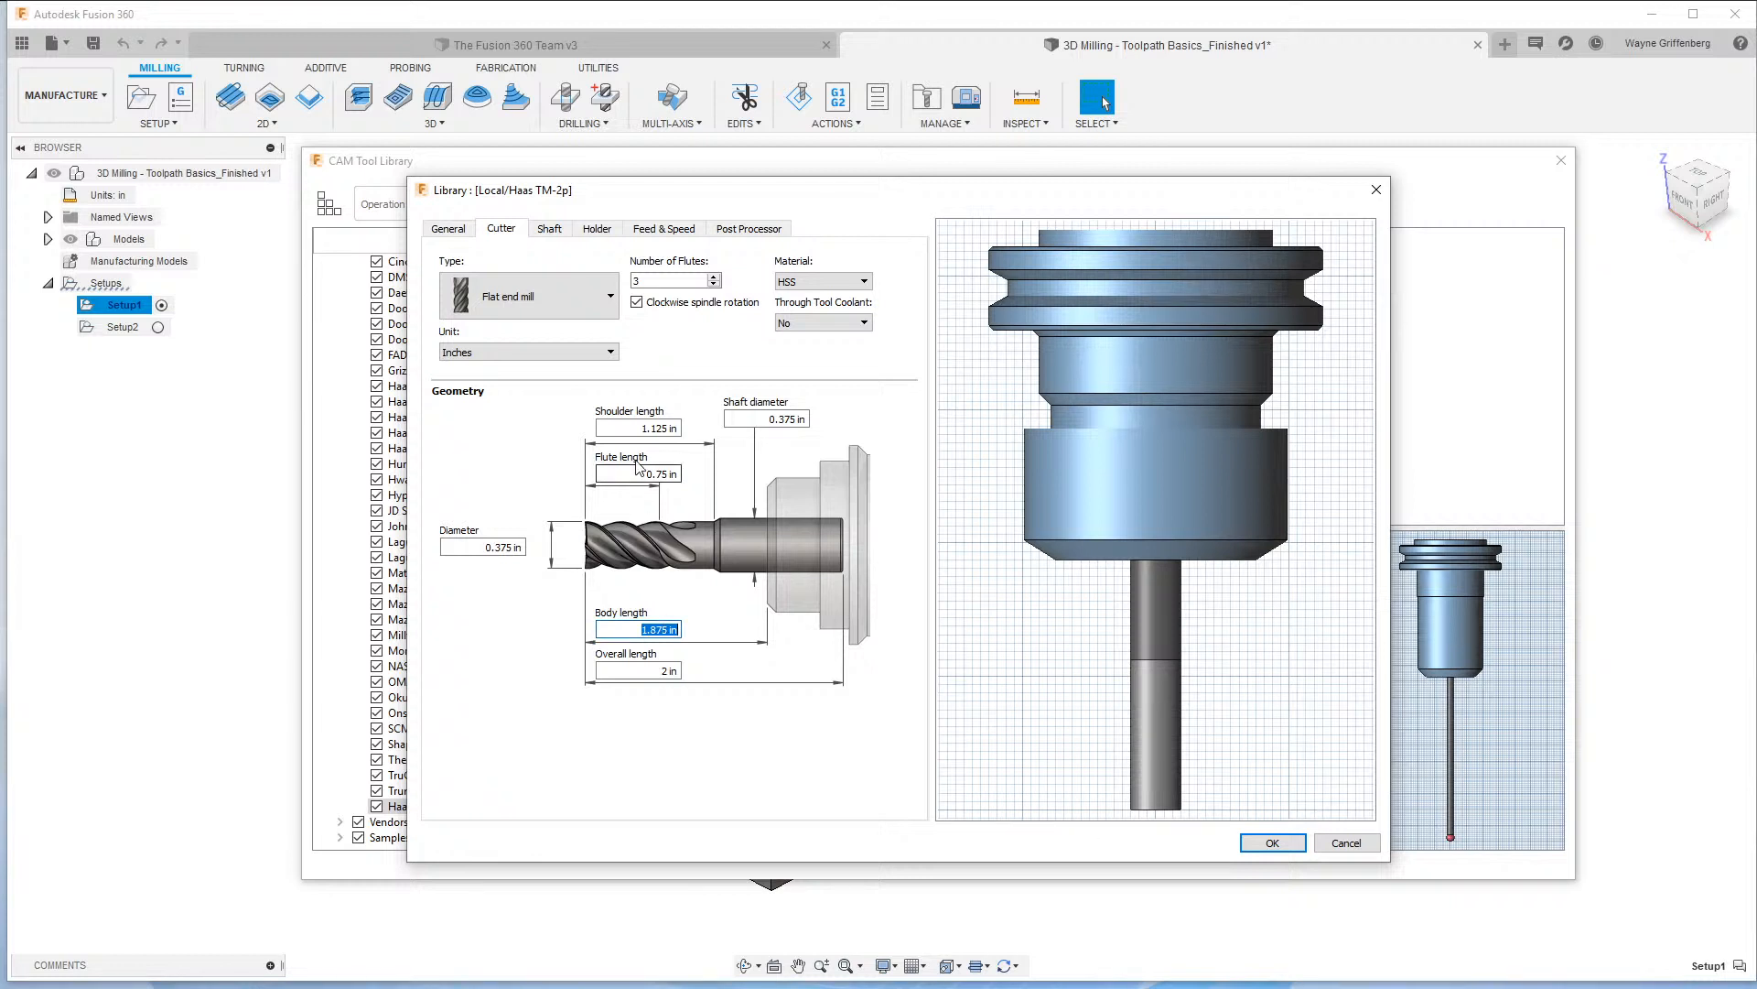
# Set the flat end mill's shaft diameter to 0.41 in.
pyautogui.click(641, 429)
pyautogui.press('Tab')
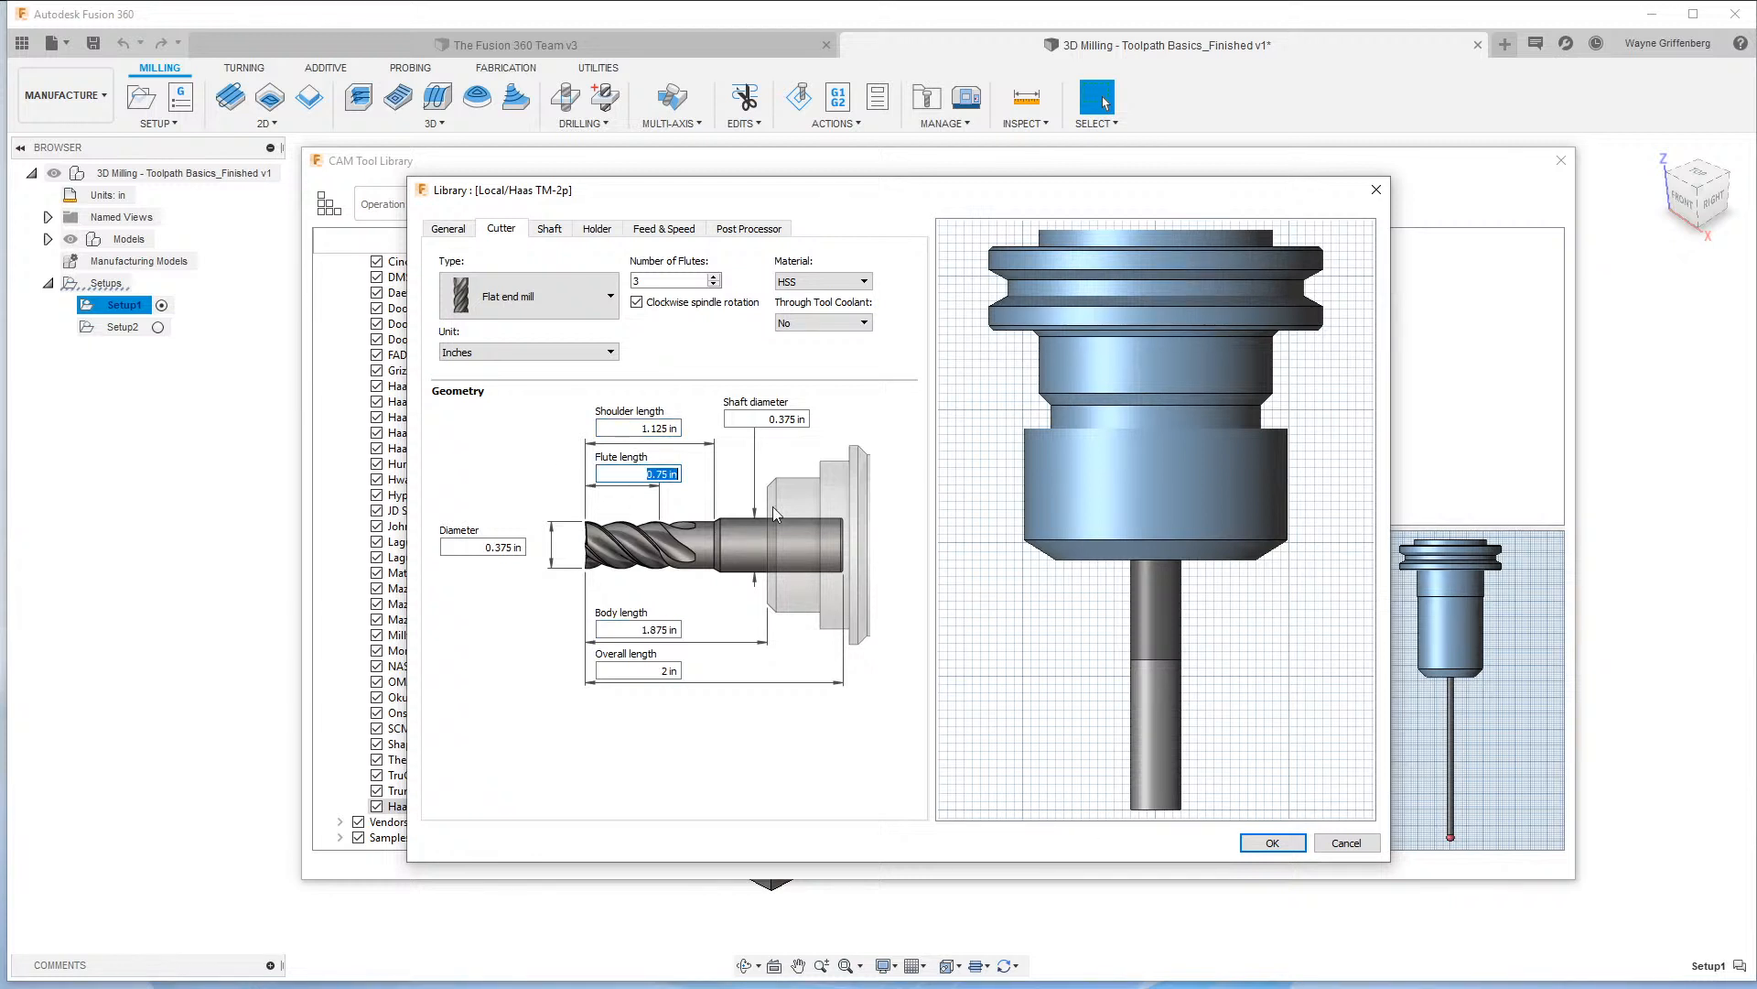
pyautogui.press('Tab')
pyautogui.write('.41')
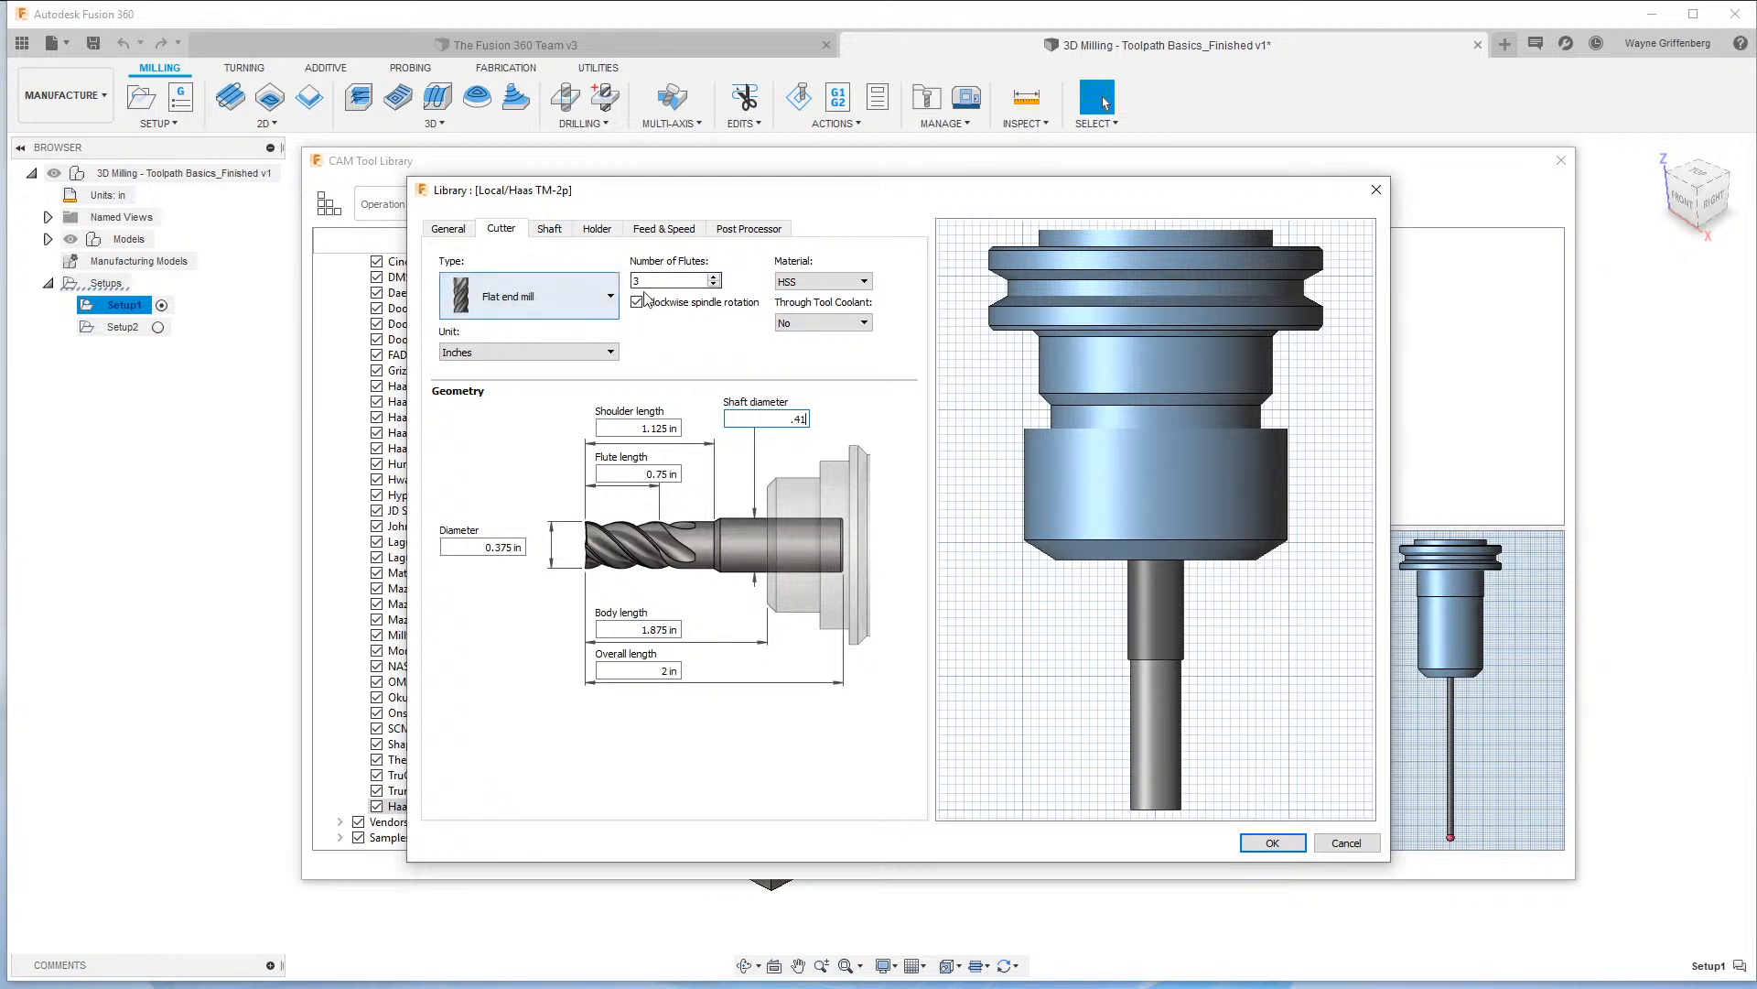
# Set the cutter's number of flutes to 2 and its material to Carbide.
pyautogui.moveTo(655, 280); pyautogui.dragTo(555, 278)
pyautogui.write('2')
pyautogui.click(816, 282)
pyautogui.click(817, 333)
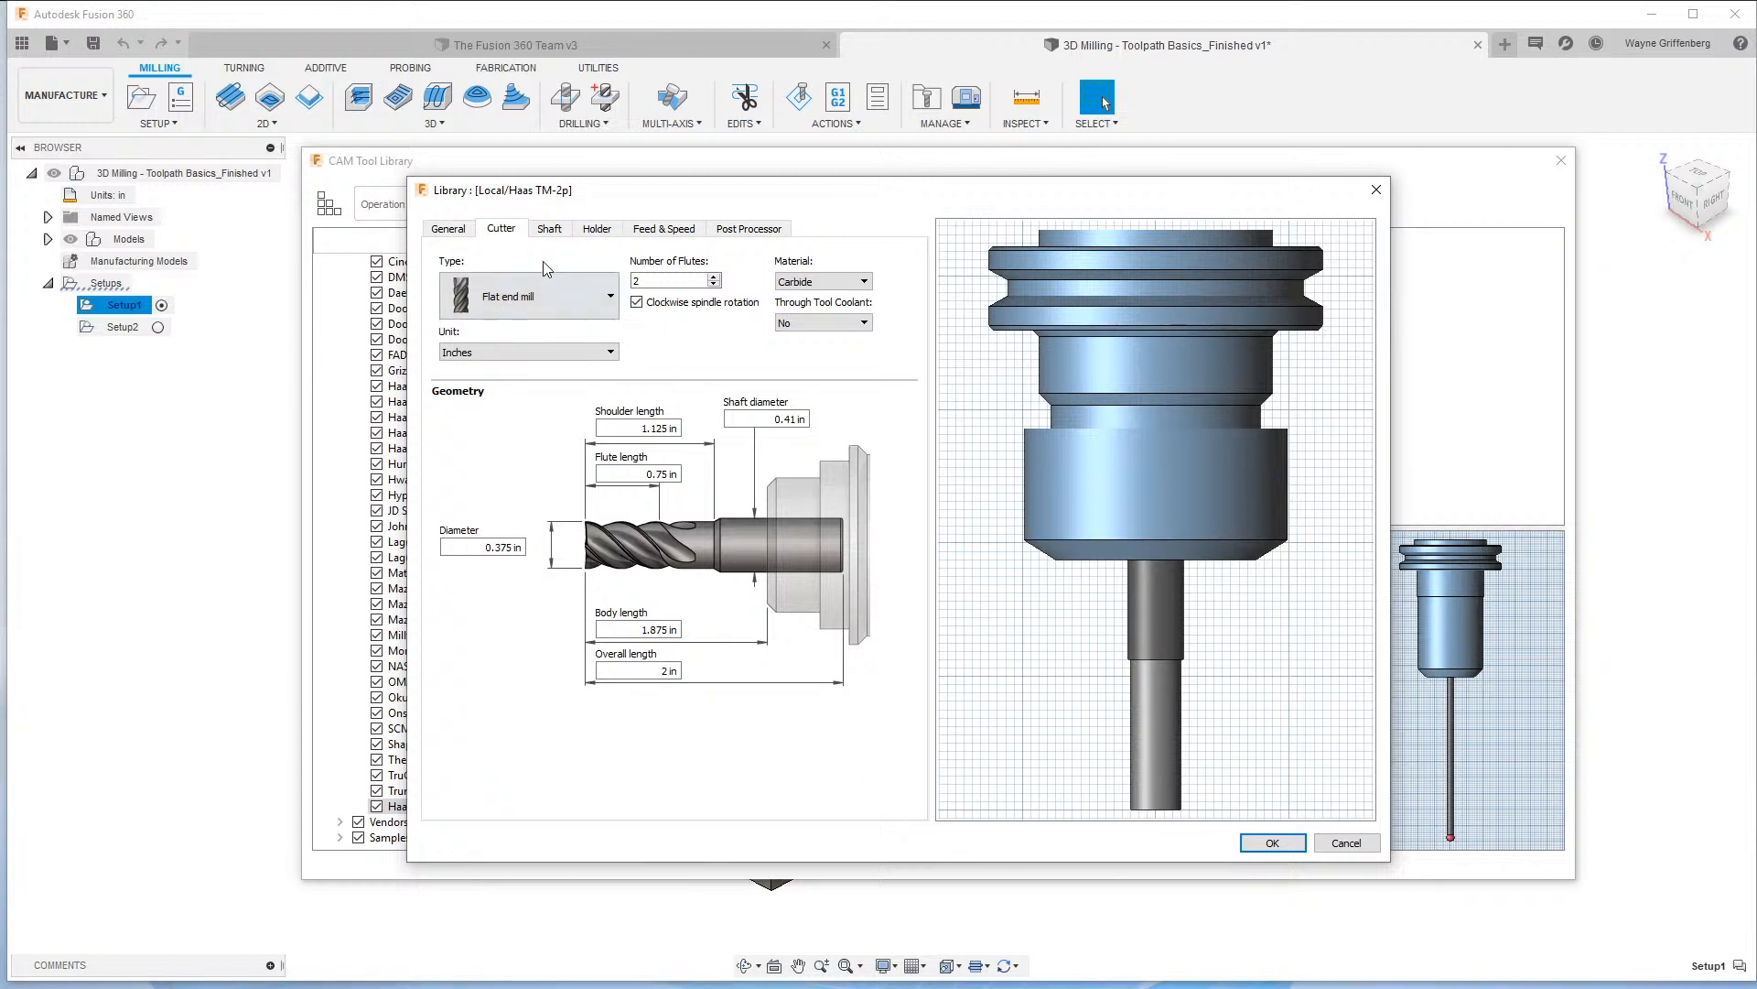
# Review the tool's shaft and holder settings and look through the available Maritool CAT40 holders without changing the selection.
pyautogui.click(597, 229)
pyautogui.click(549, 228)
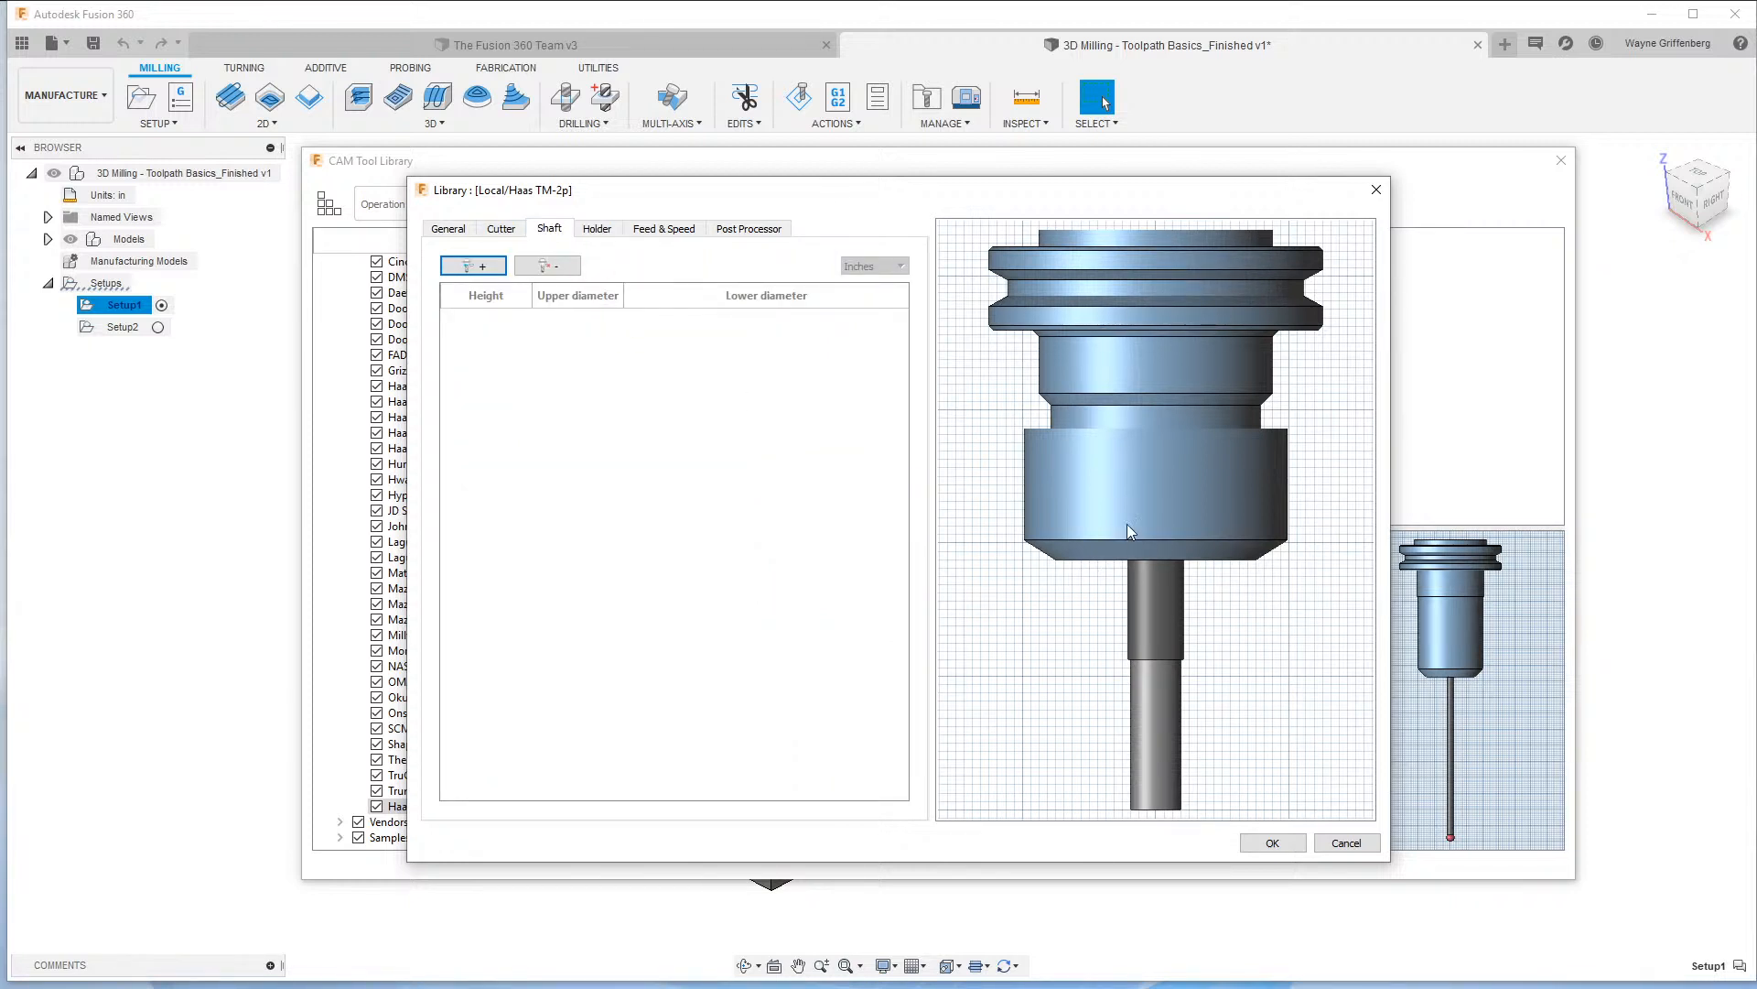
pyautogui.click(596, 229)
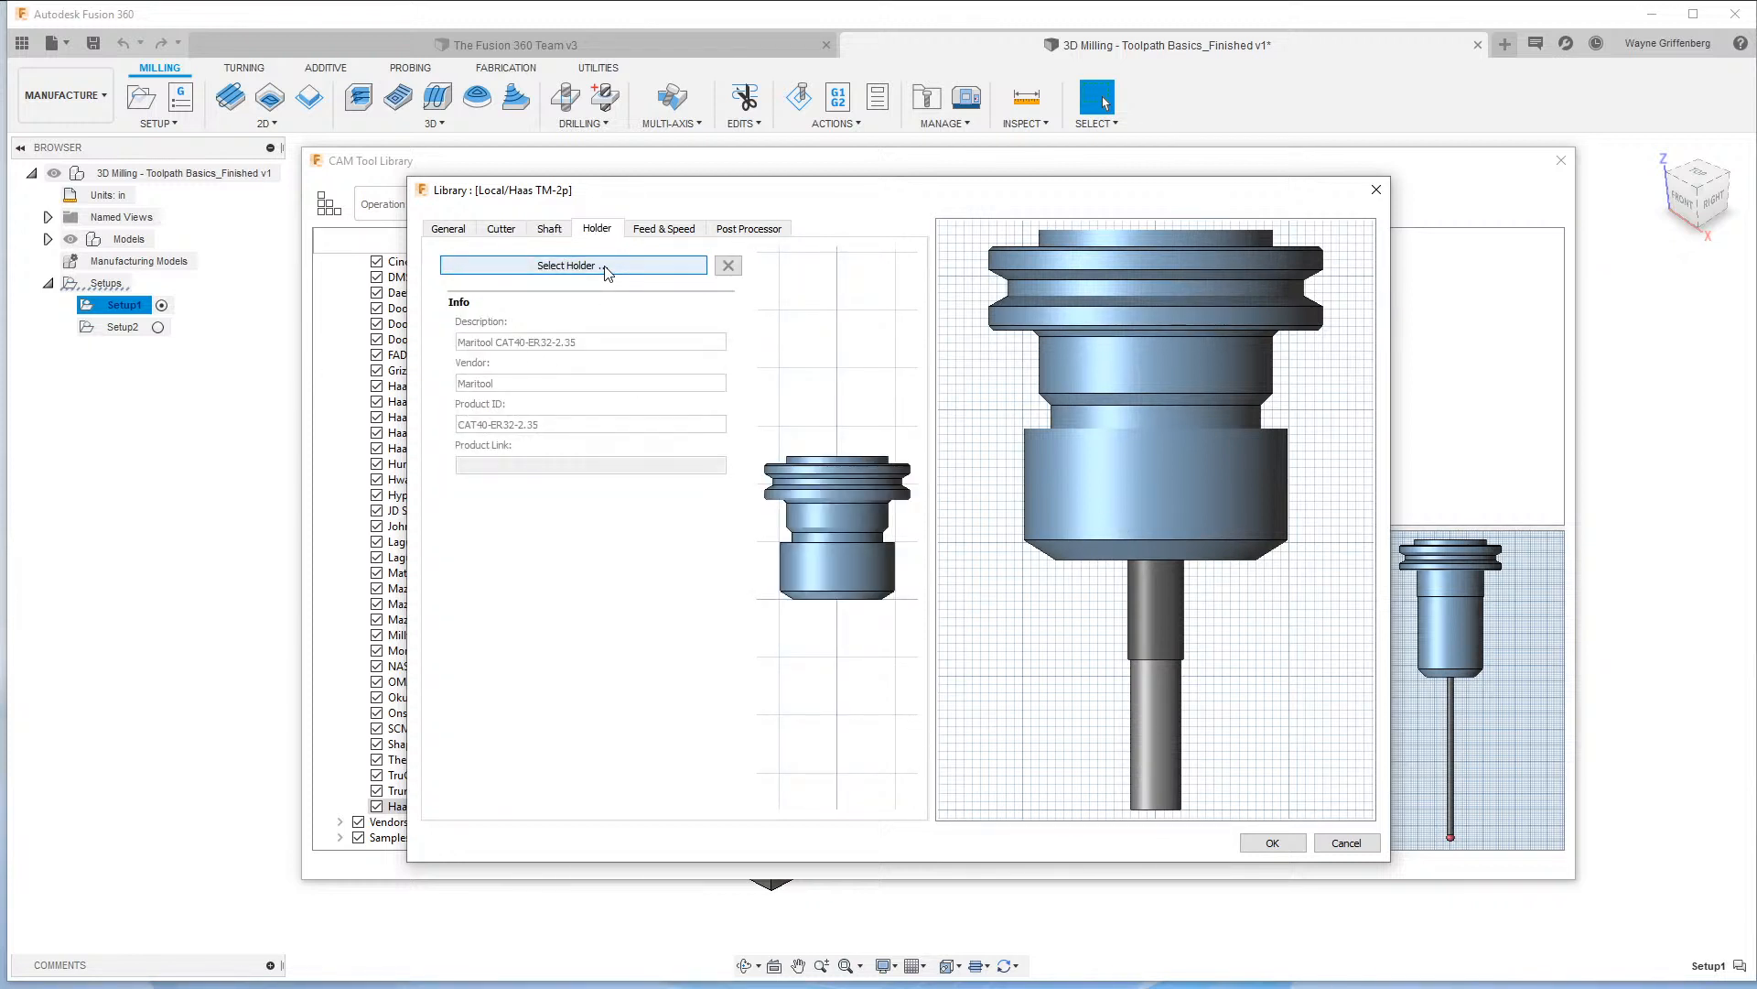
pyautogui.click(673, 273)
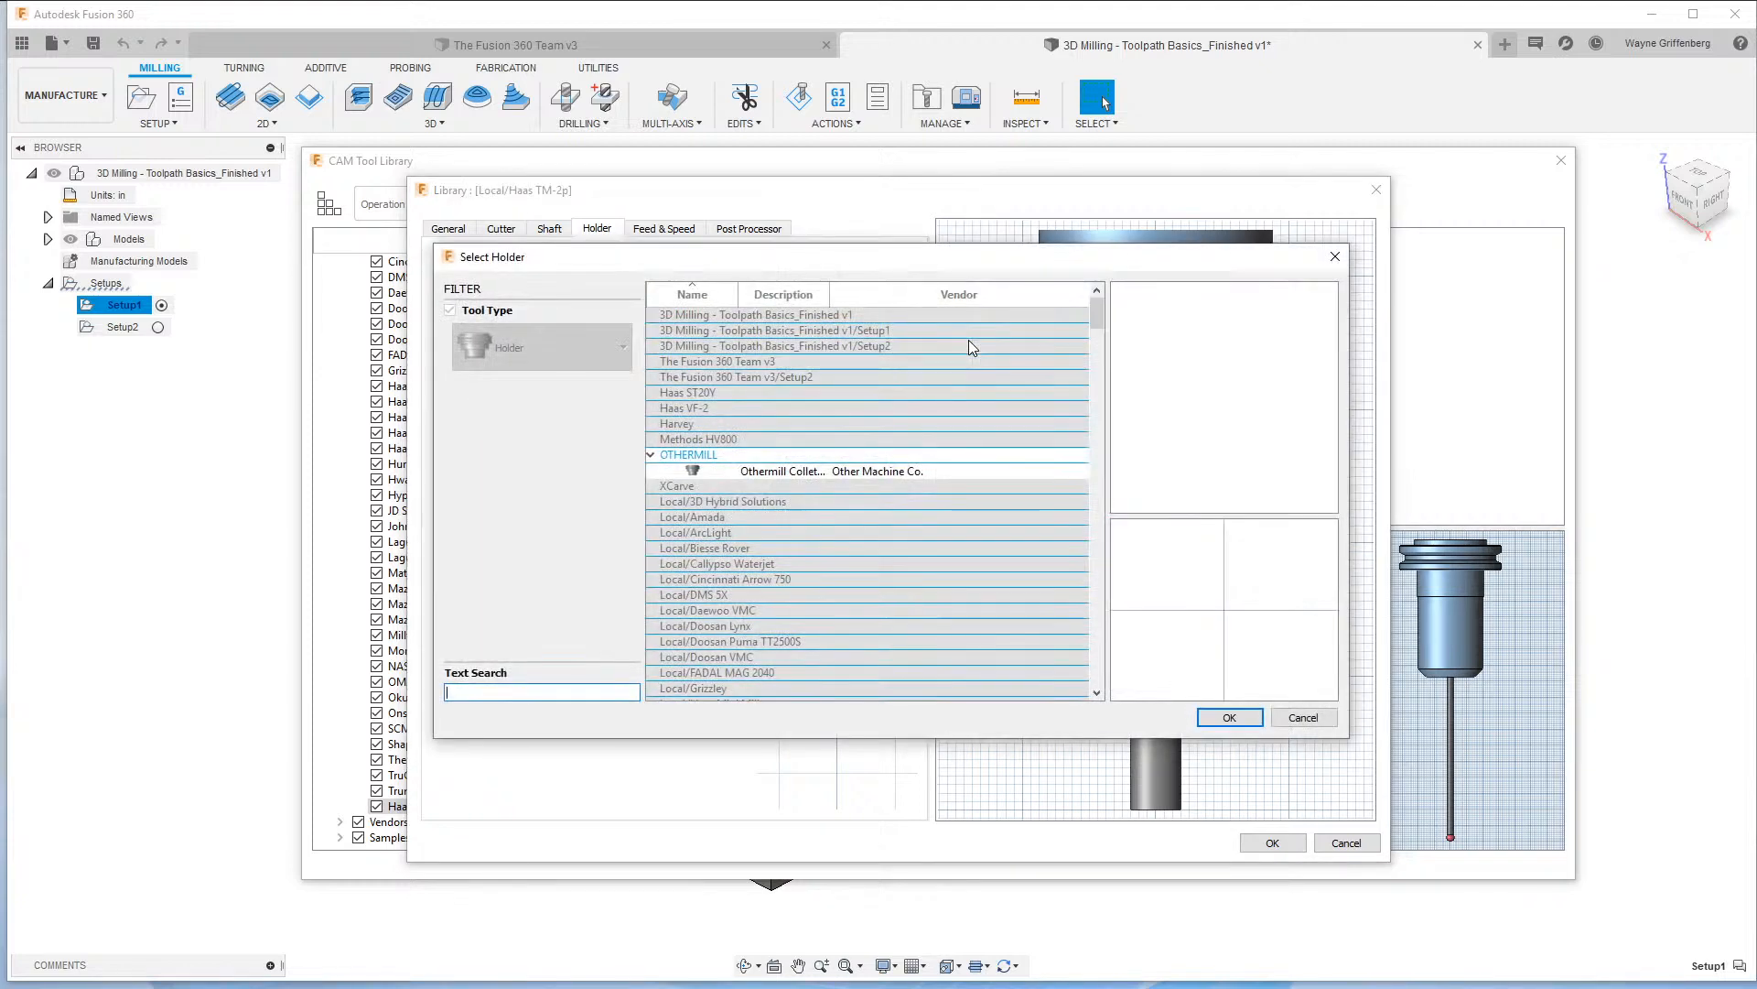
pyautogui.scroll(-15, 827, 552)
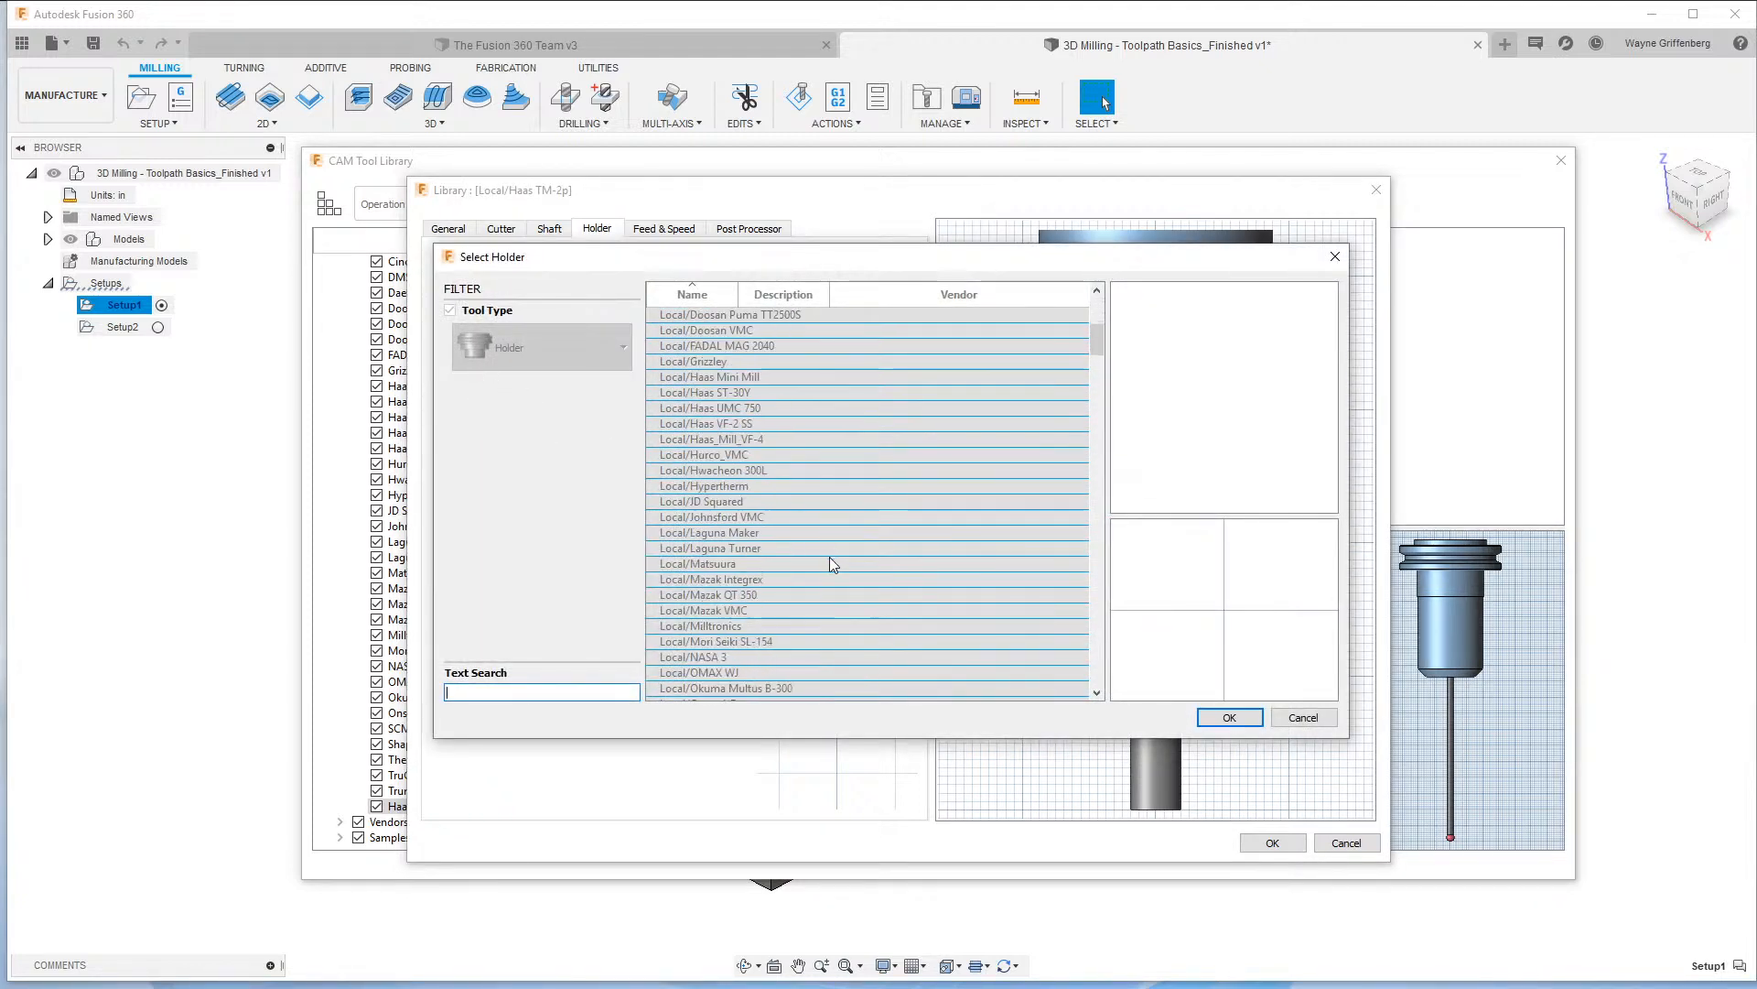
pyautogui.scroll(-5, 840, 577)
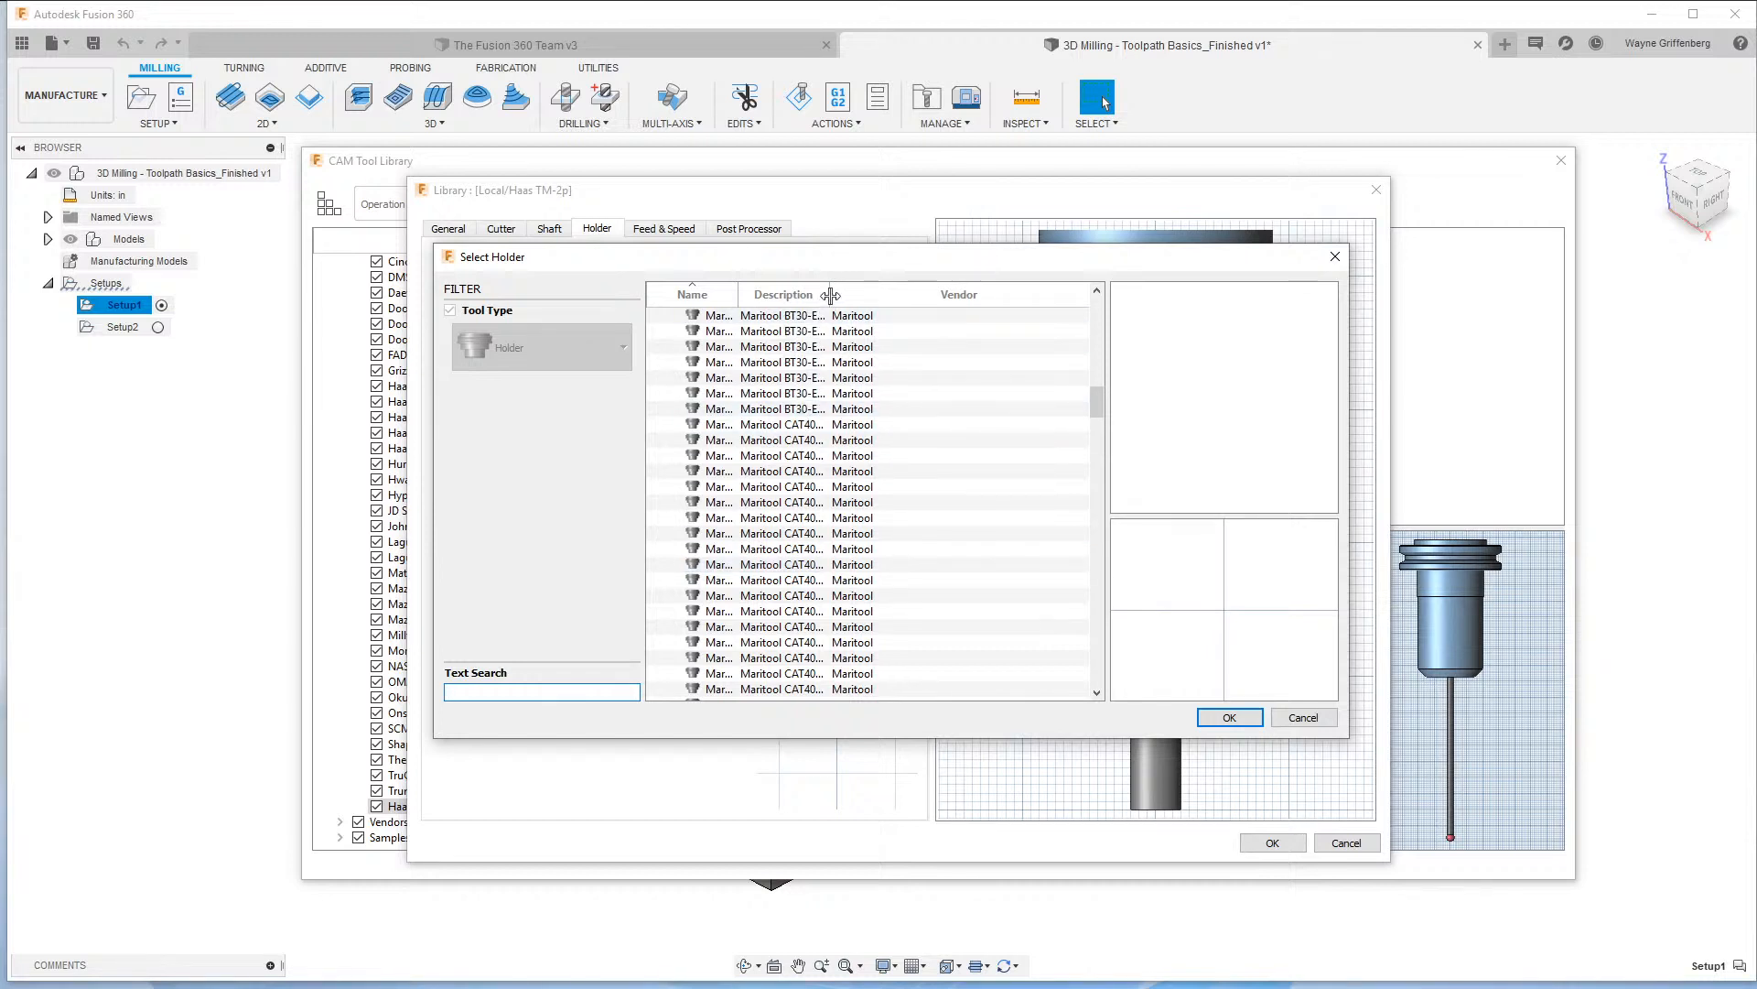
pyautogui.moveTo(829, 294); pyautogui.dragTo(946, 293)
pyautogui.scroll(-12, 871, 576)
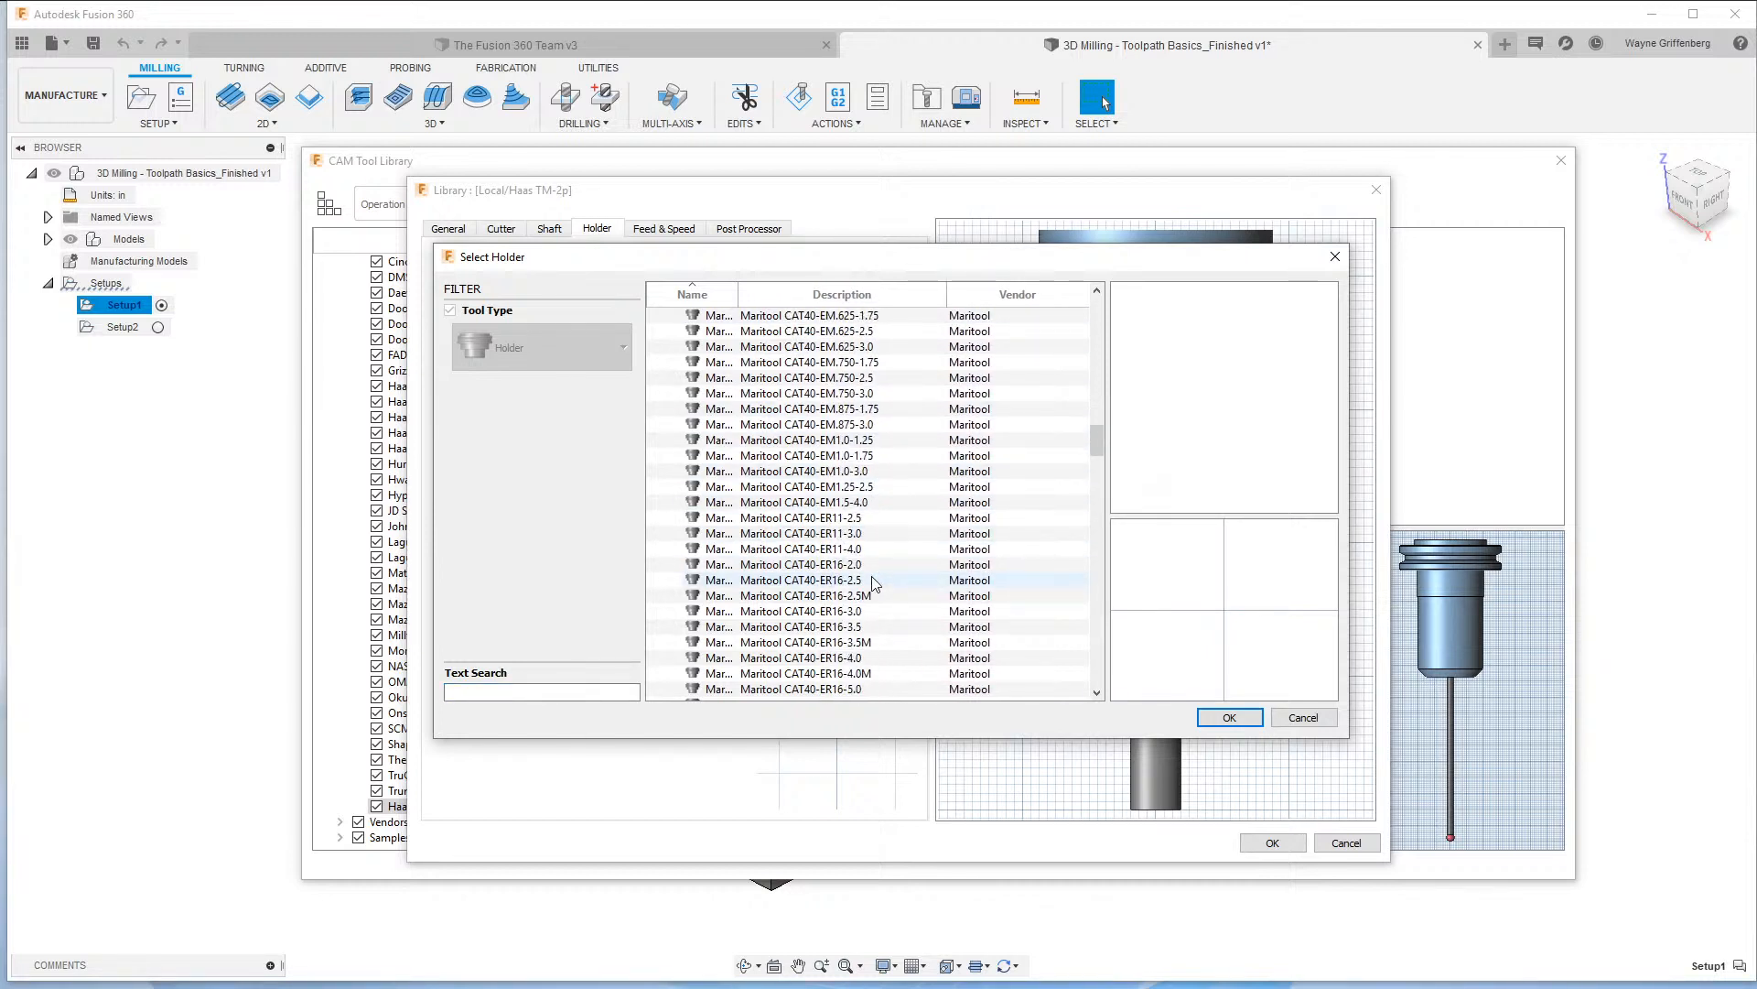
pyautogui.click(1304, 717)
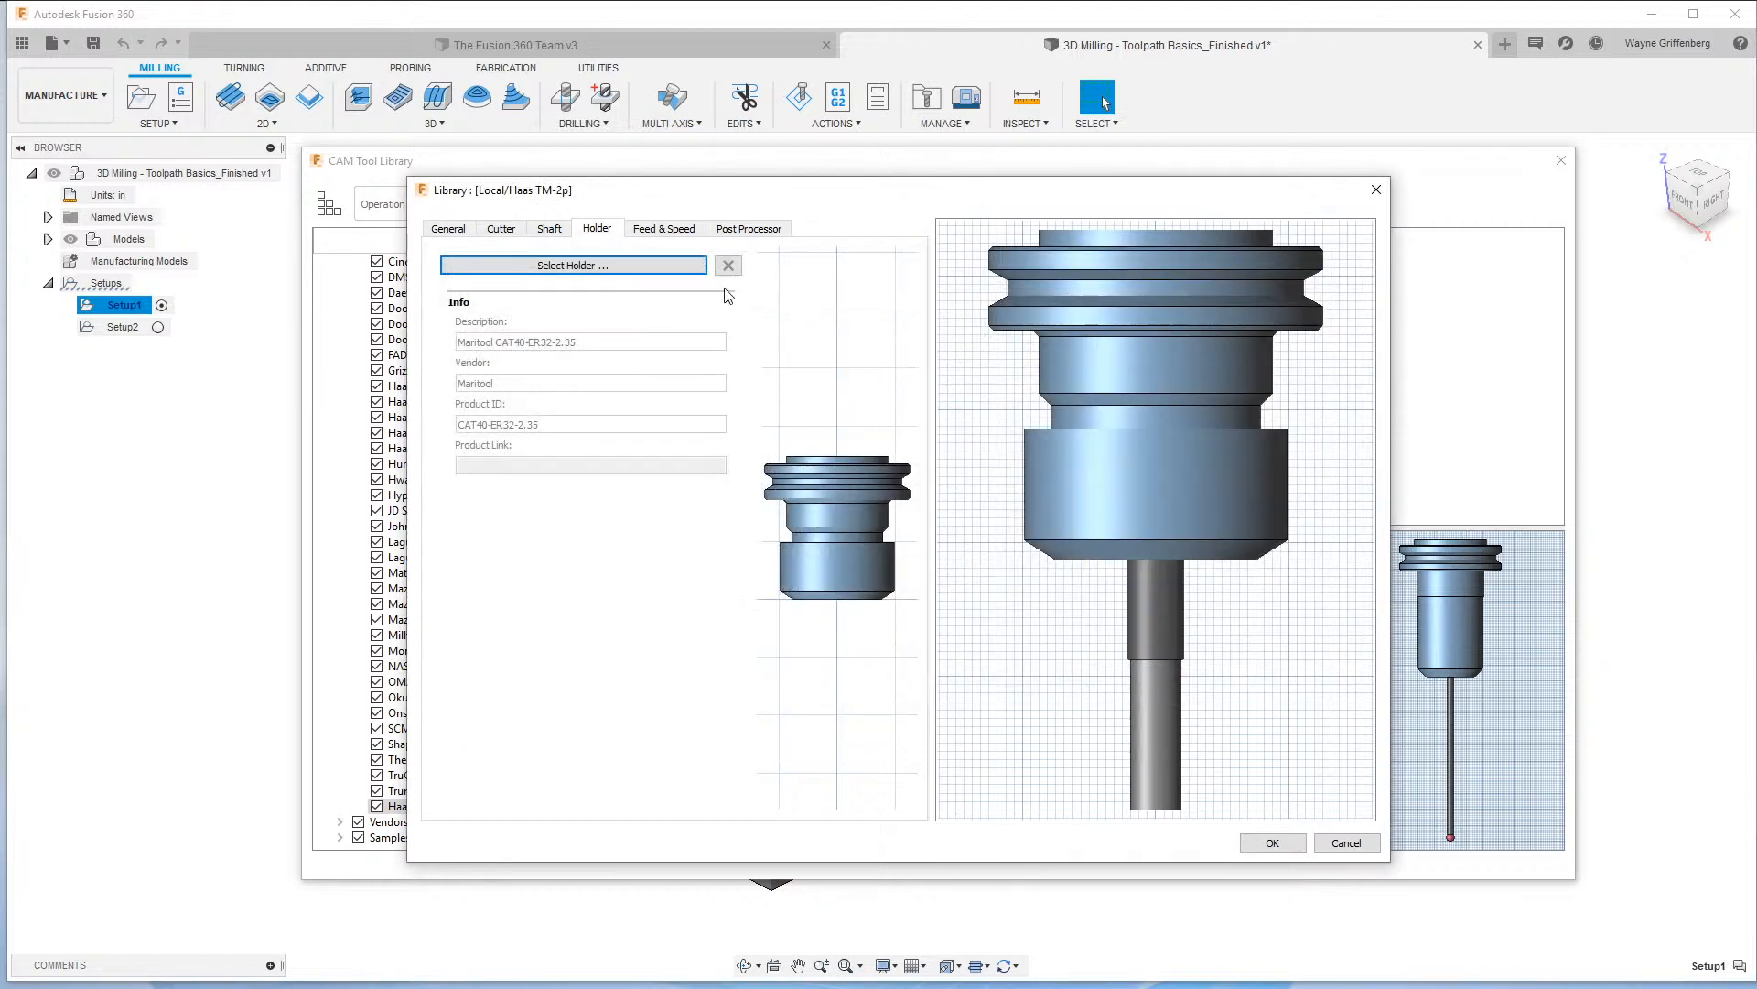
# Set the tool's spindle speed to 18000 rpm in its feed and speed settings.
pyautogui.click(663, 227)
pyautogui.click(516, 304)
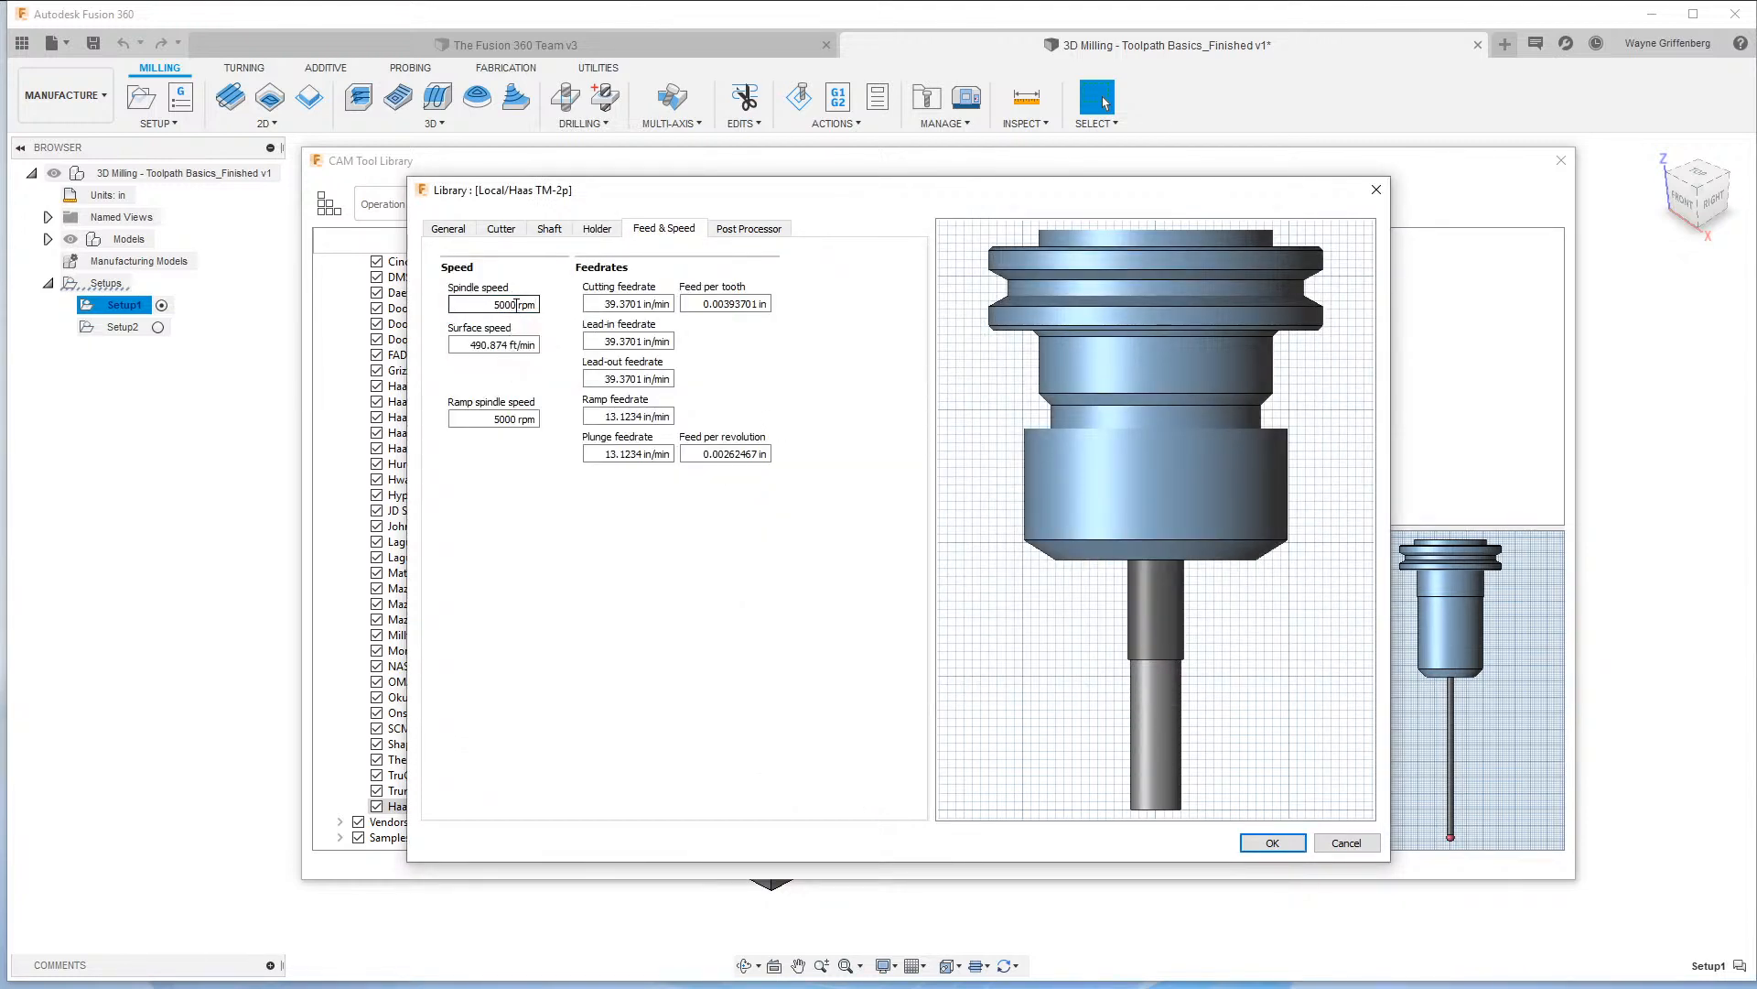
pyautogui.doubleClick(509, 305)
pyautogui.write('18000')
# Review the tool's post processor number and offsets, choose Flood coolant, and save the tool to the library.
pyautogui.click(749, 228)
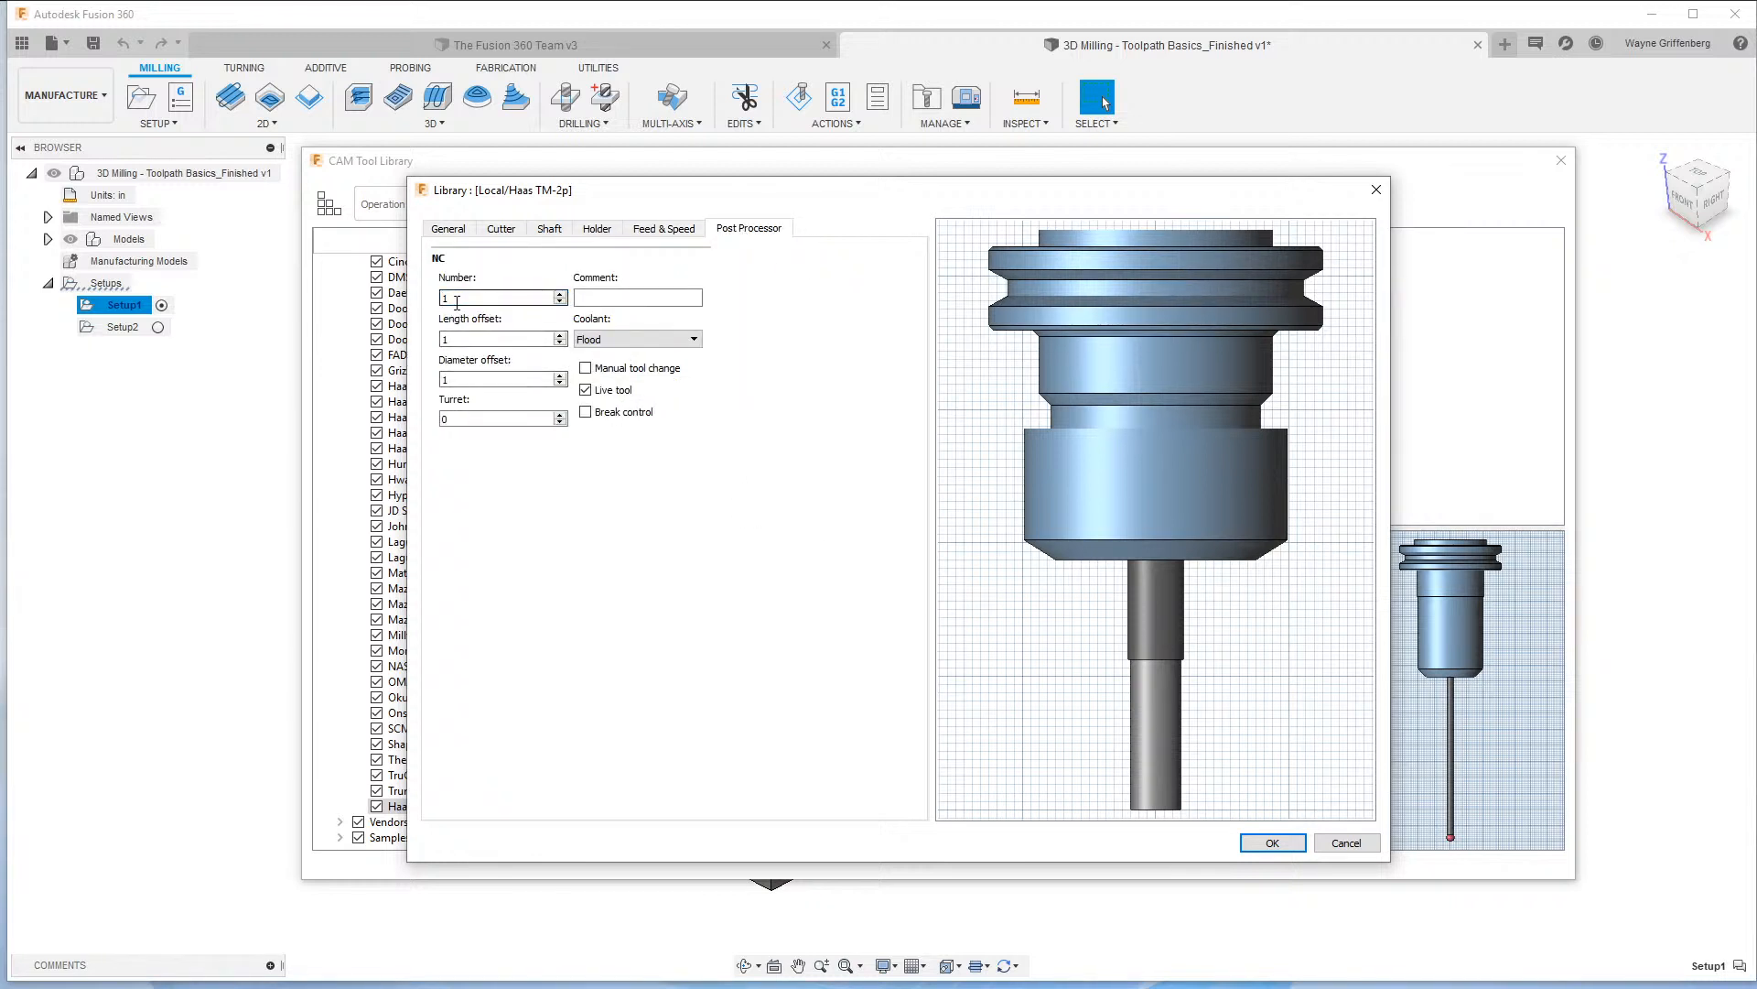
pyautogui.click(662, 339)
pyautogui.click(448, 295)
pyautogui.click(480, 339)
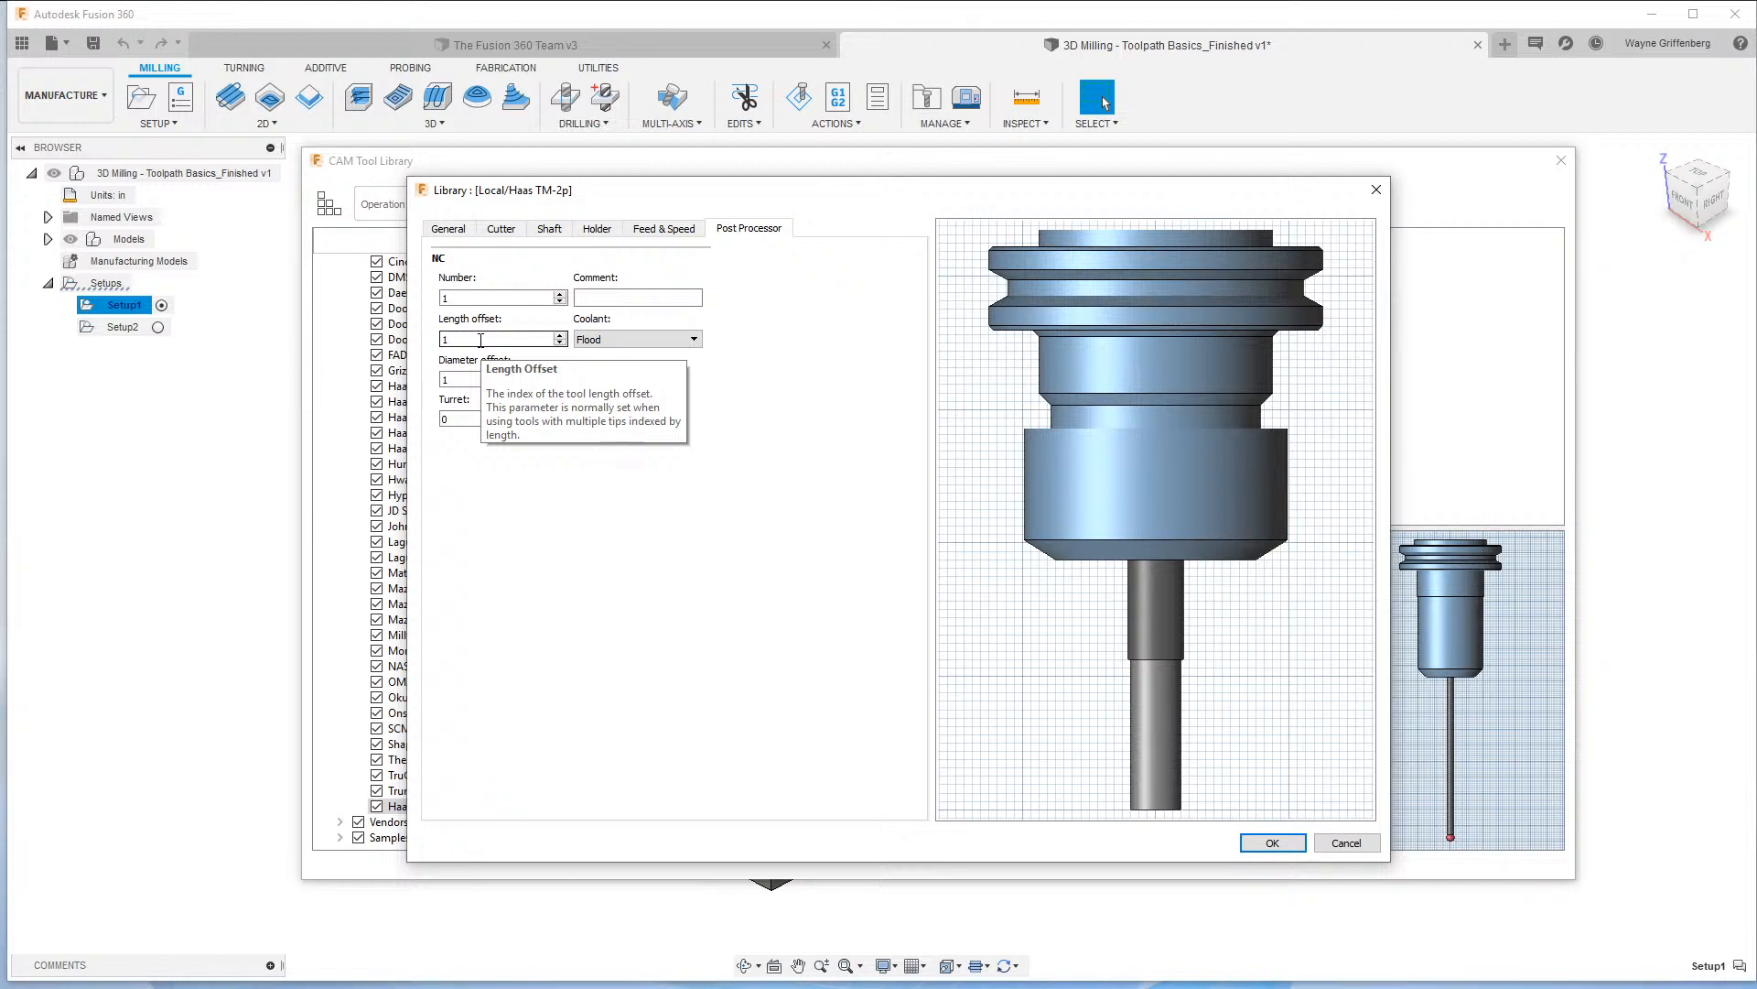
pyautogui.click(477, 380)
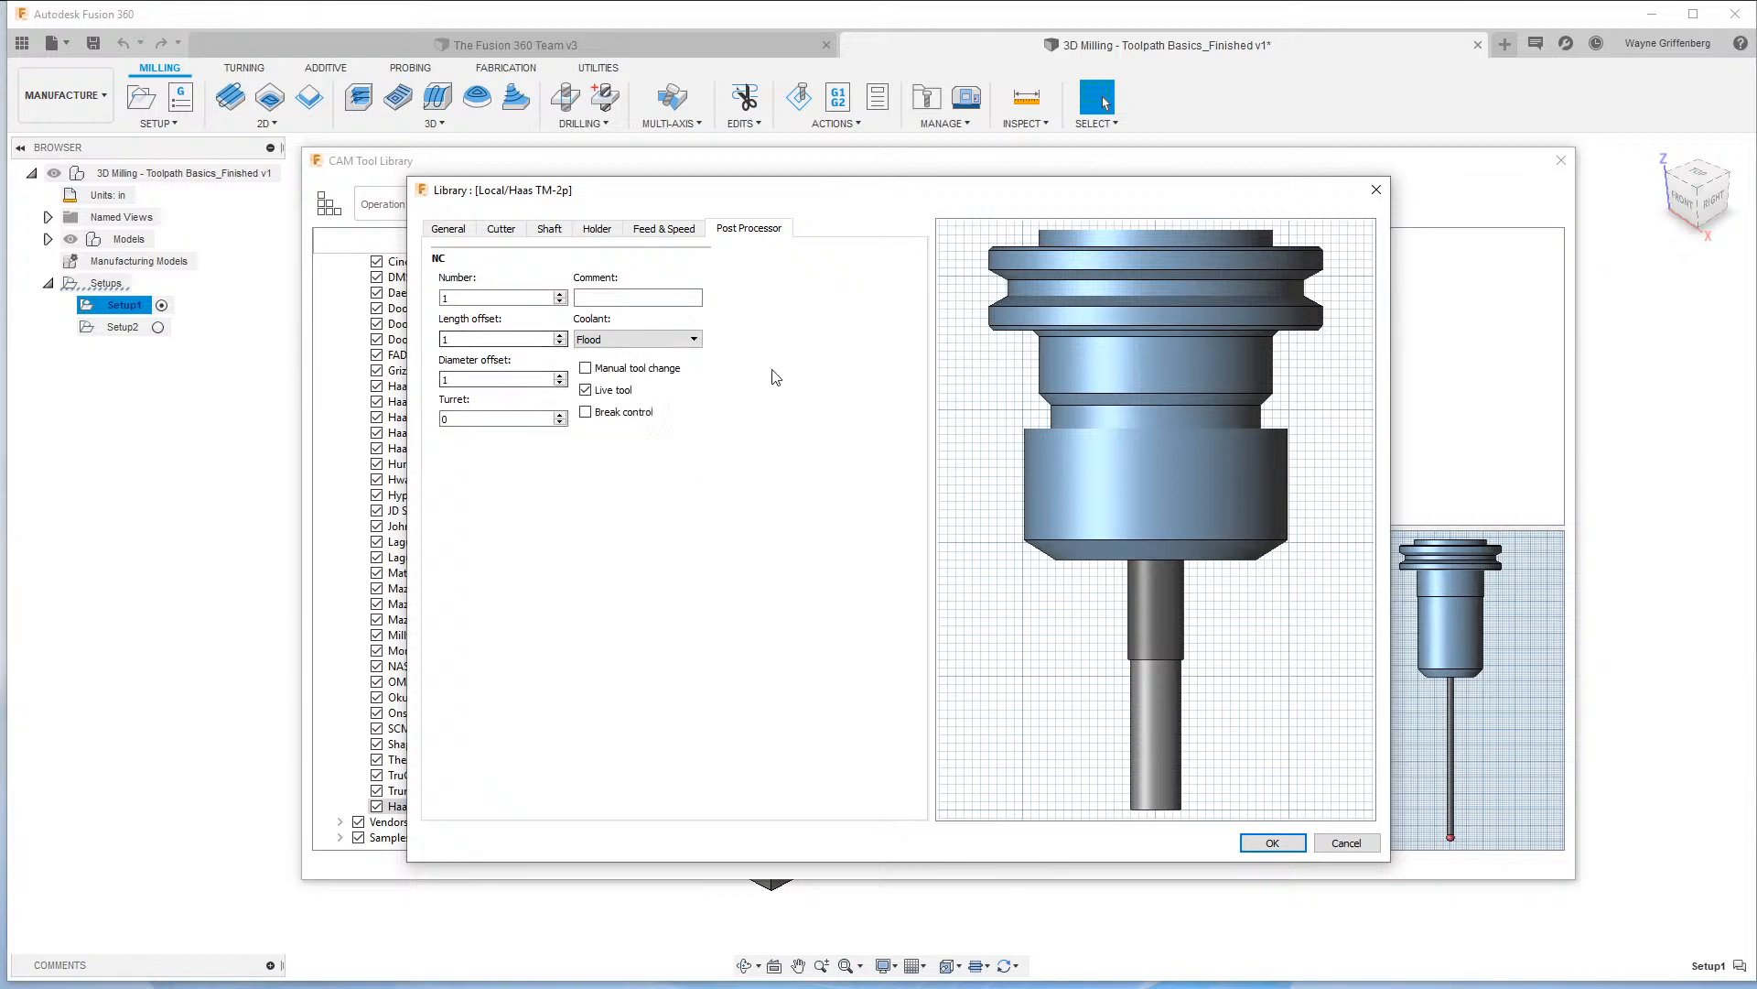
pyautogui.click(668, 342)
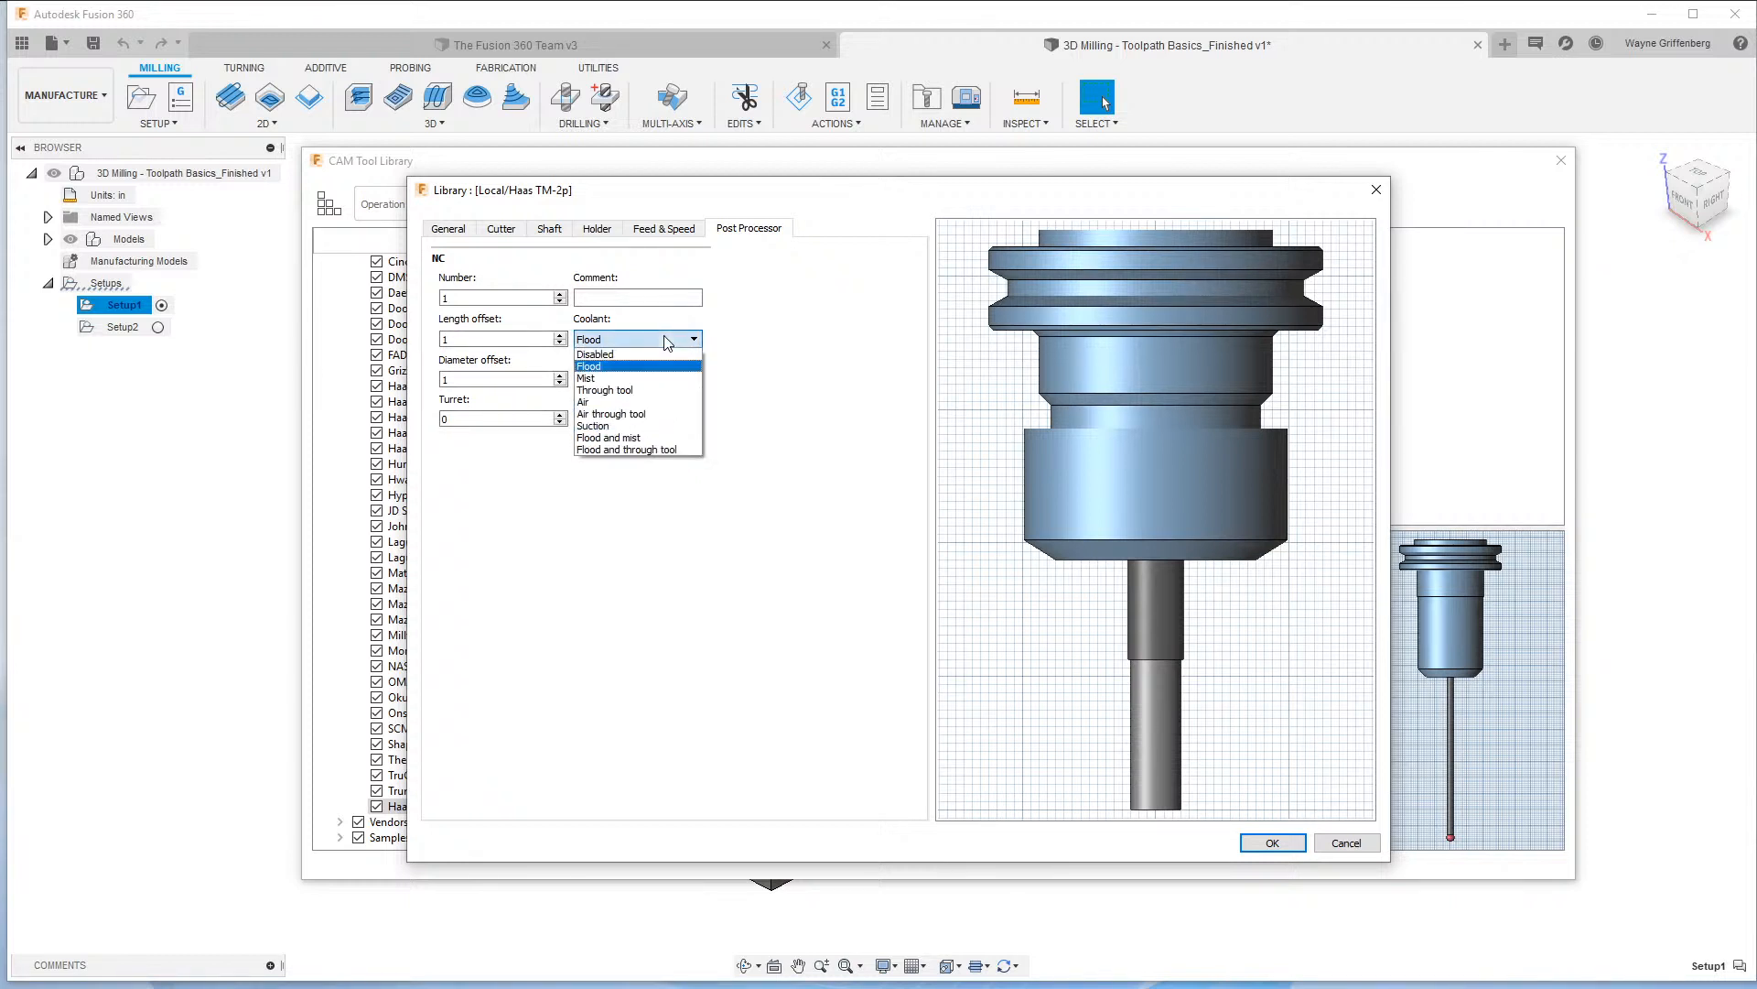
pyautogui.click(591, 366)
pyautogui.click(1272, 842)
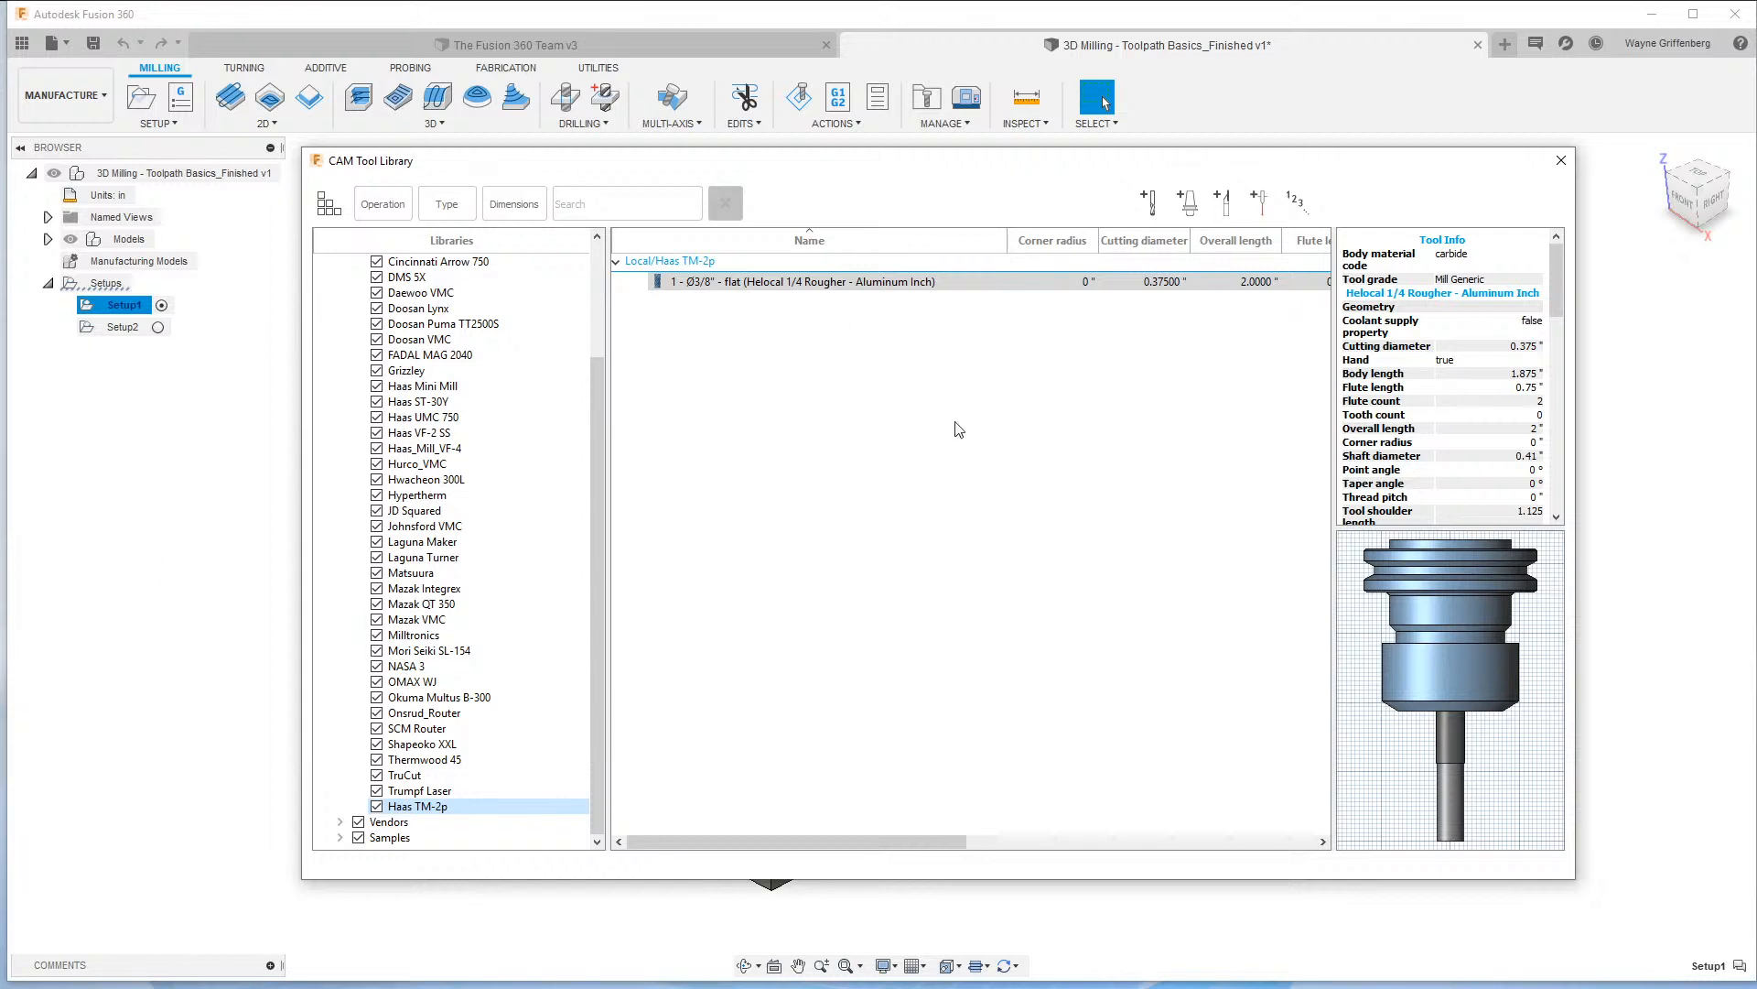
pyautogui.click(867, 289)
pyautogui.click(740, 291)
pyautogui.click(970, 483)
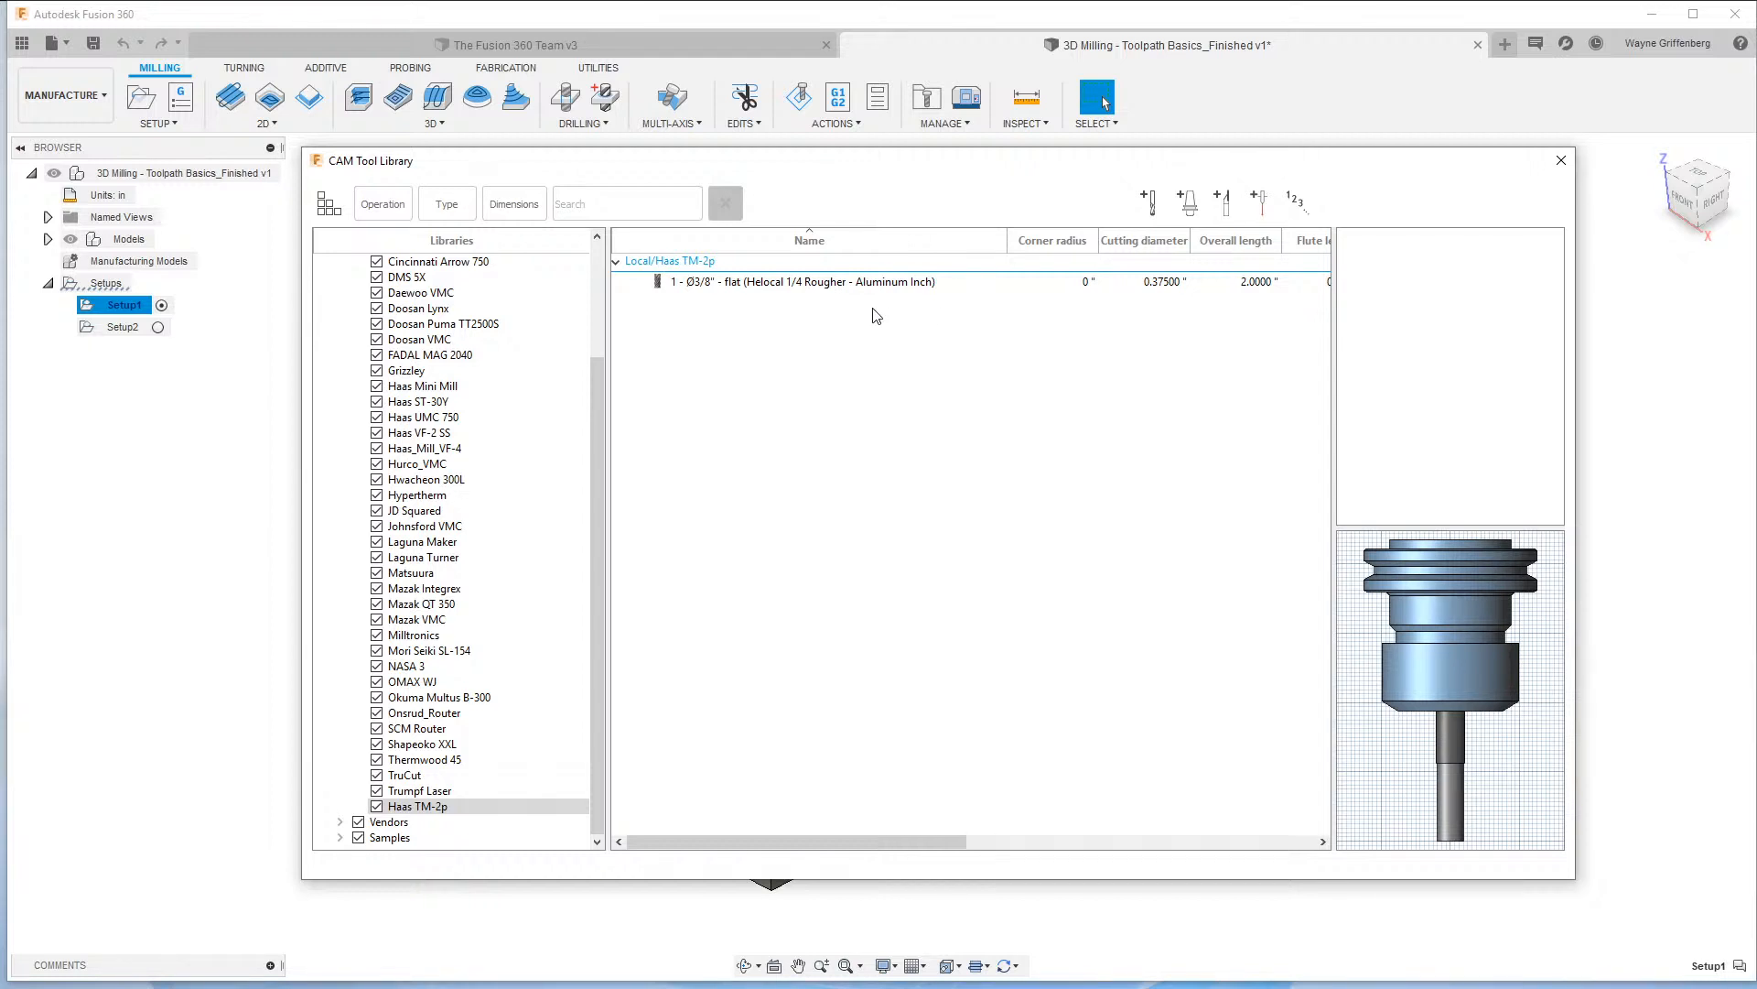
pyautogui.moveTo(897, 167)
pyautogui.mouseDown()
pyautogui.moveTo(913, 151)
pyautogui.moveTo(898, 160)
pyautogui.mouseUp()
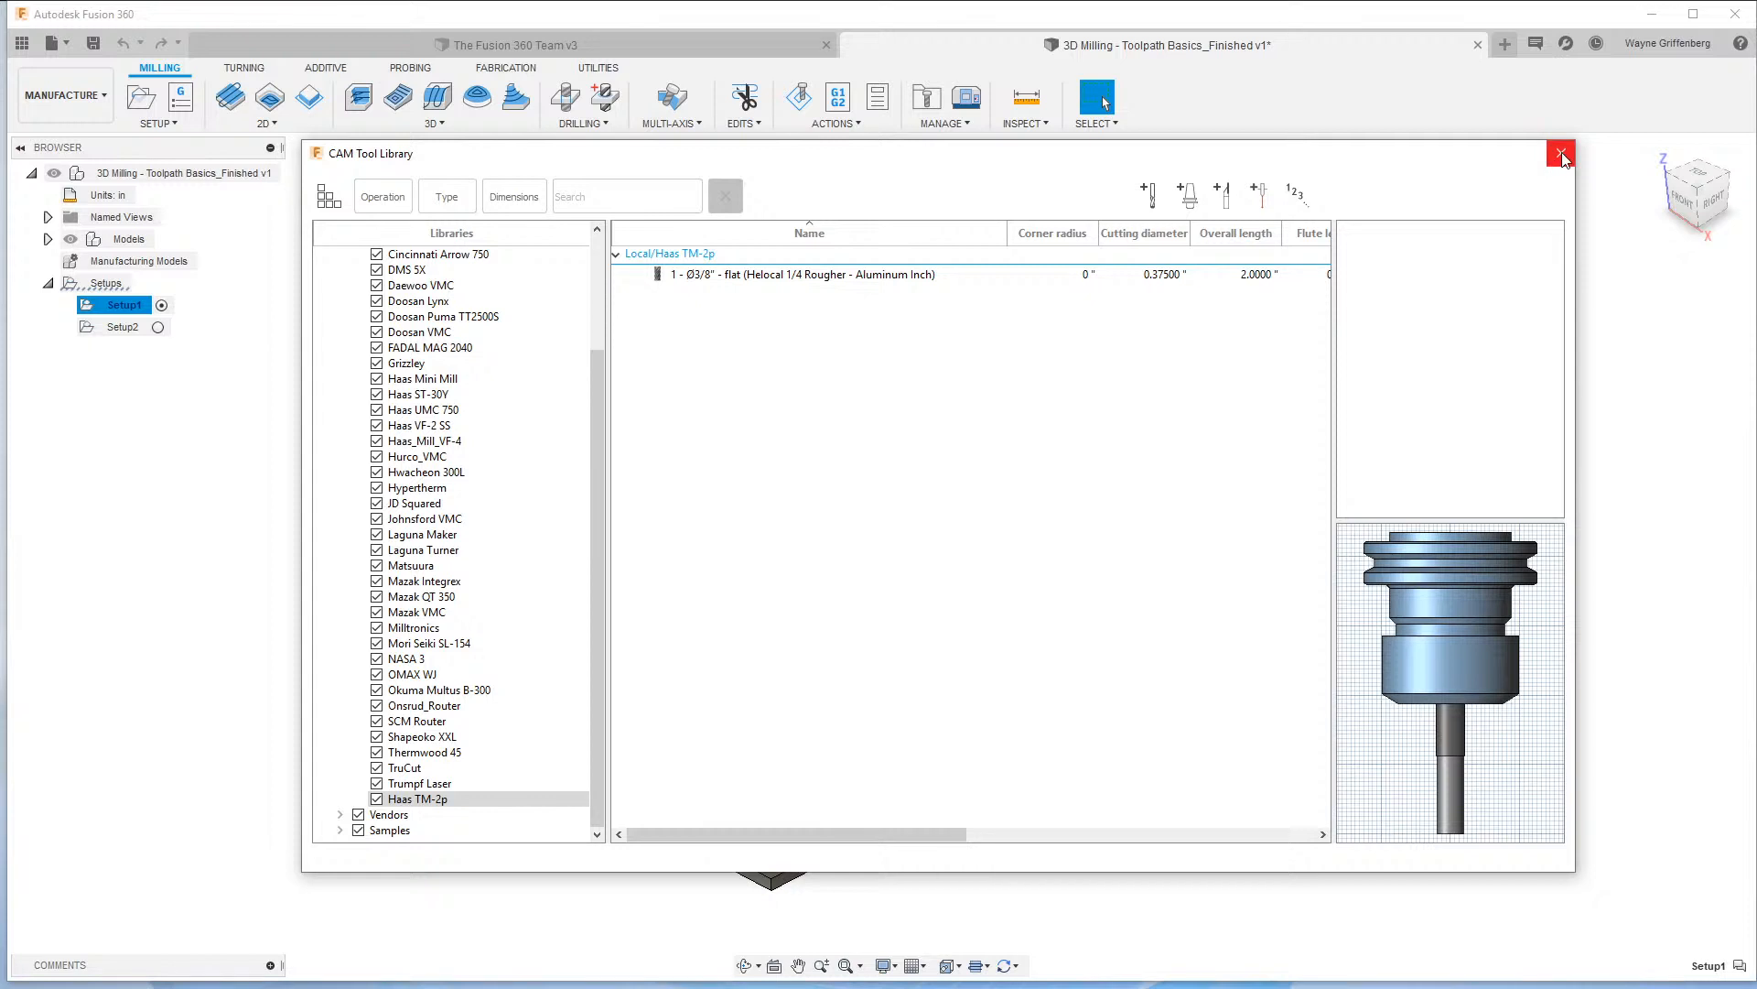
# Create another tool library under Local and name it "Harvey Mills".
pyautogui.moveTo(601, 742); pyautogui.dragTo(601, 608)
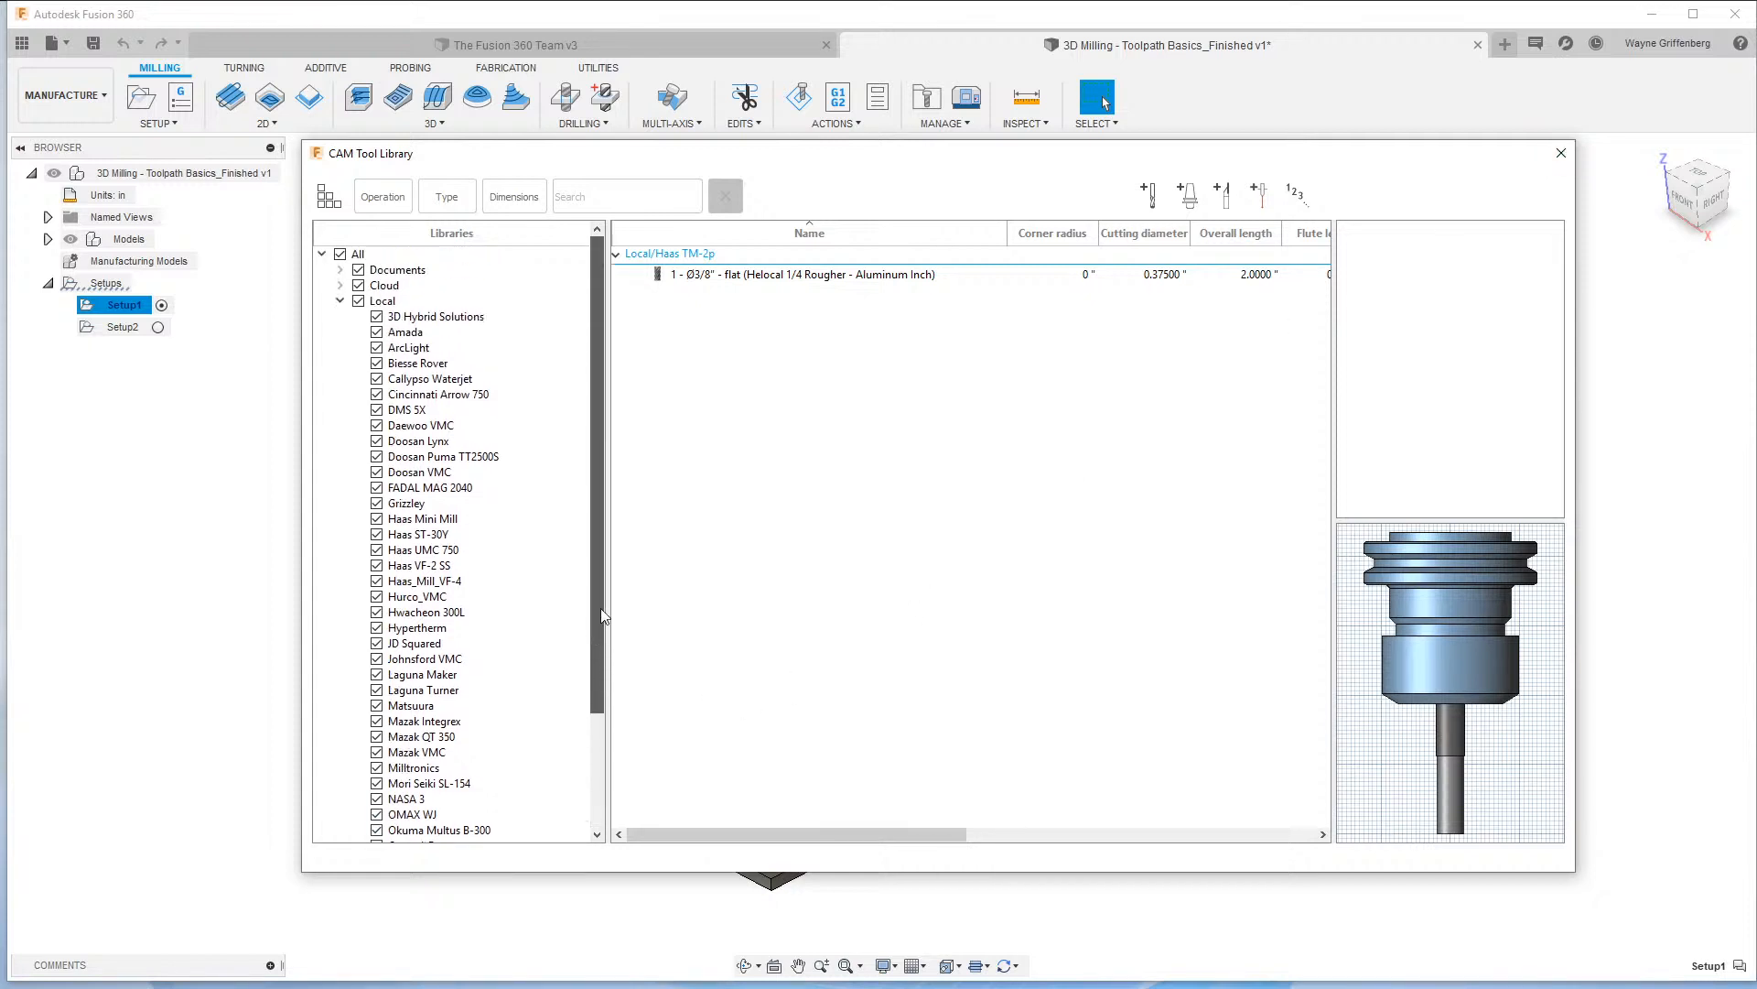
pyautogui.rightClick(381, 301)
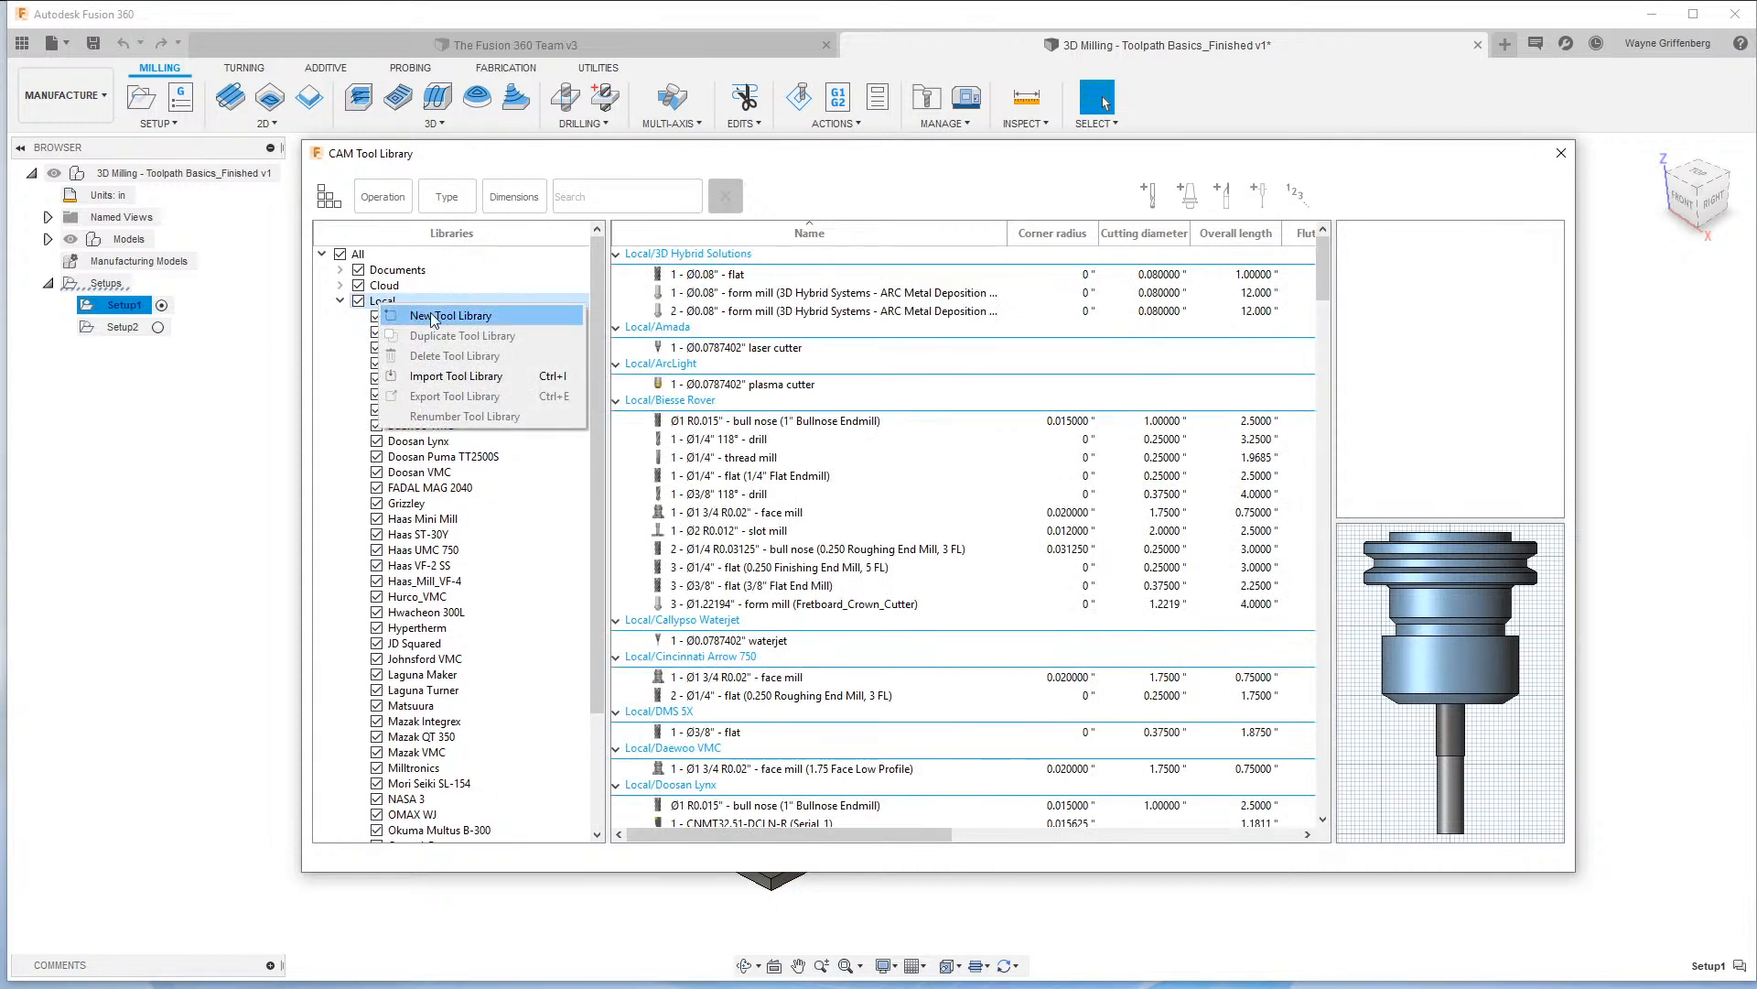
pyautogui.click(435, 318)
pyautogui.click(464, 830)
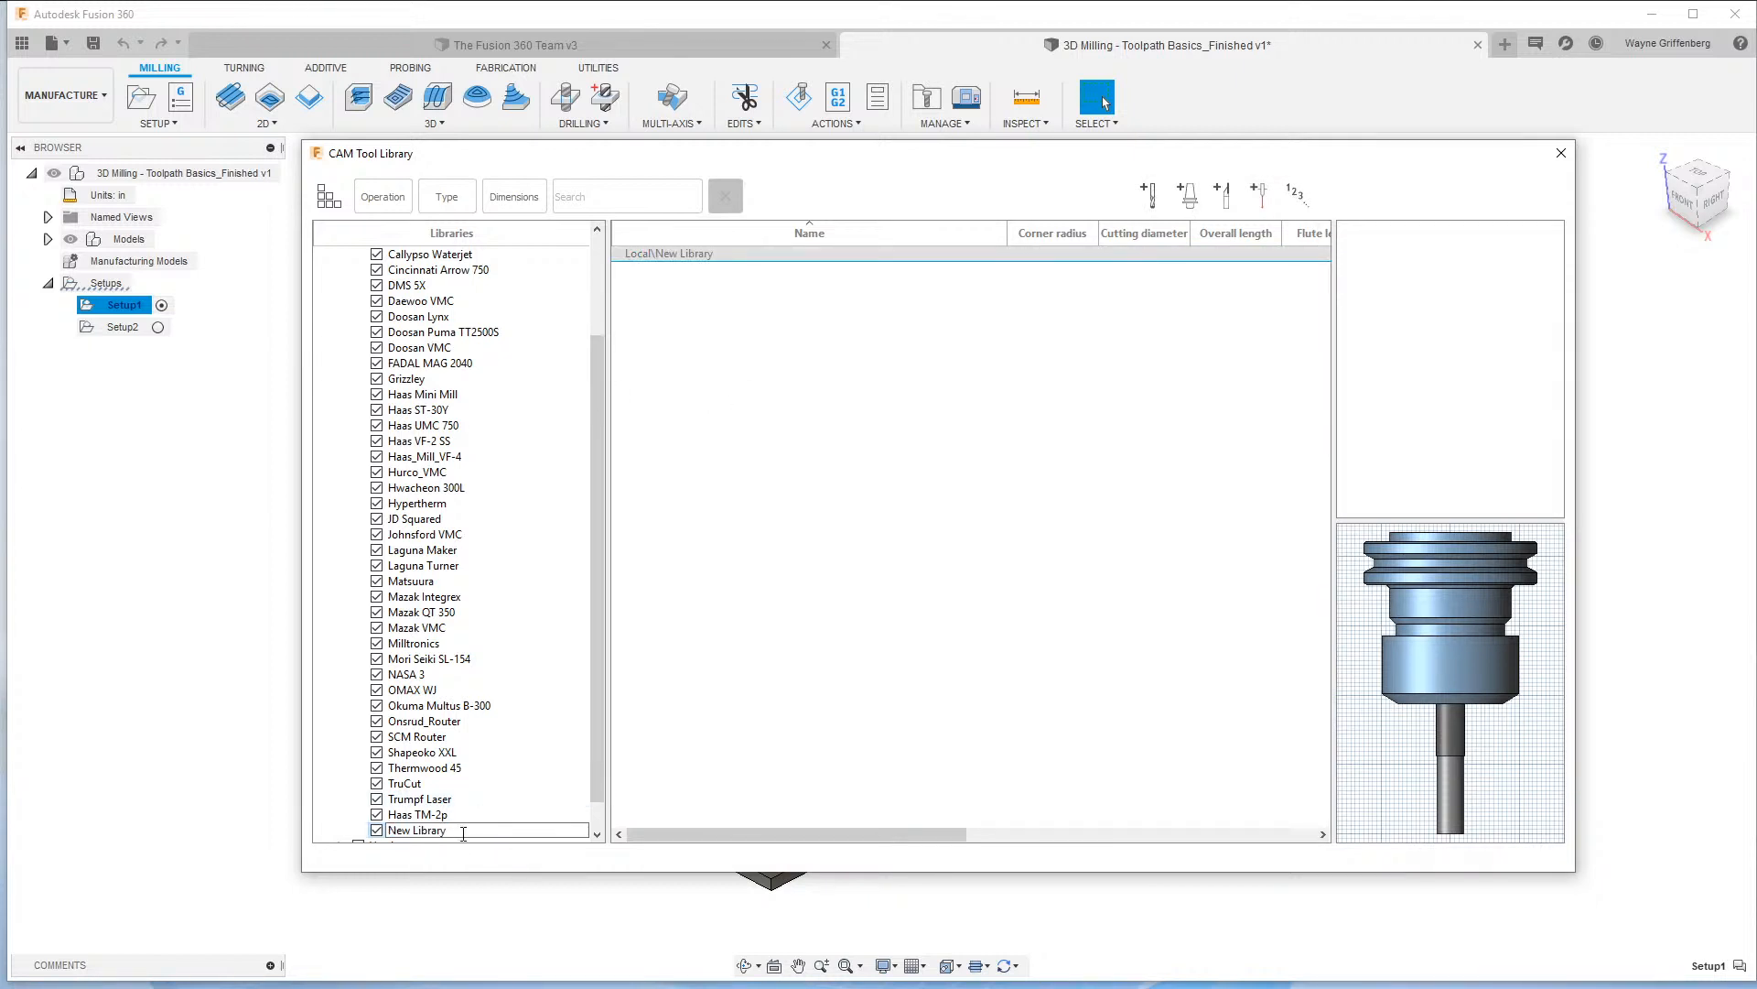
pyautogui.moveTo(465, 830); pyautogui.dragTo(288, 826)
pyautogui.write('Harvey Mil')
pyautogui.press('BackSpace')
pyautogui.press('BackSpace')
pyautogui.write('ll')
pyautogui.press('Return')
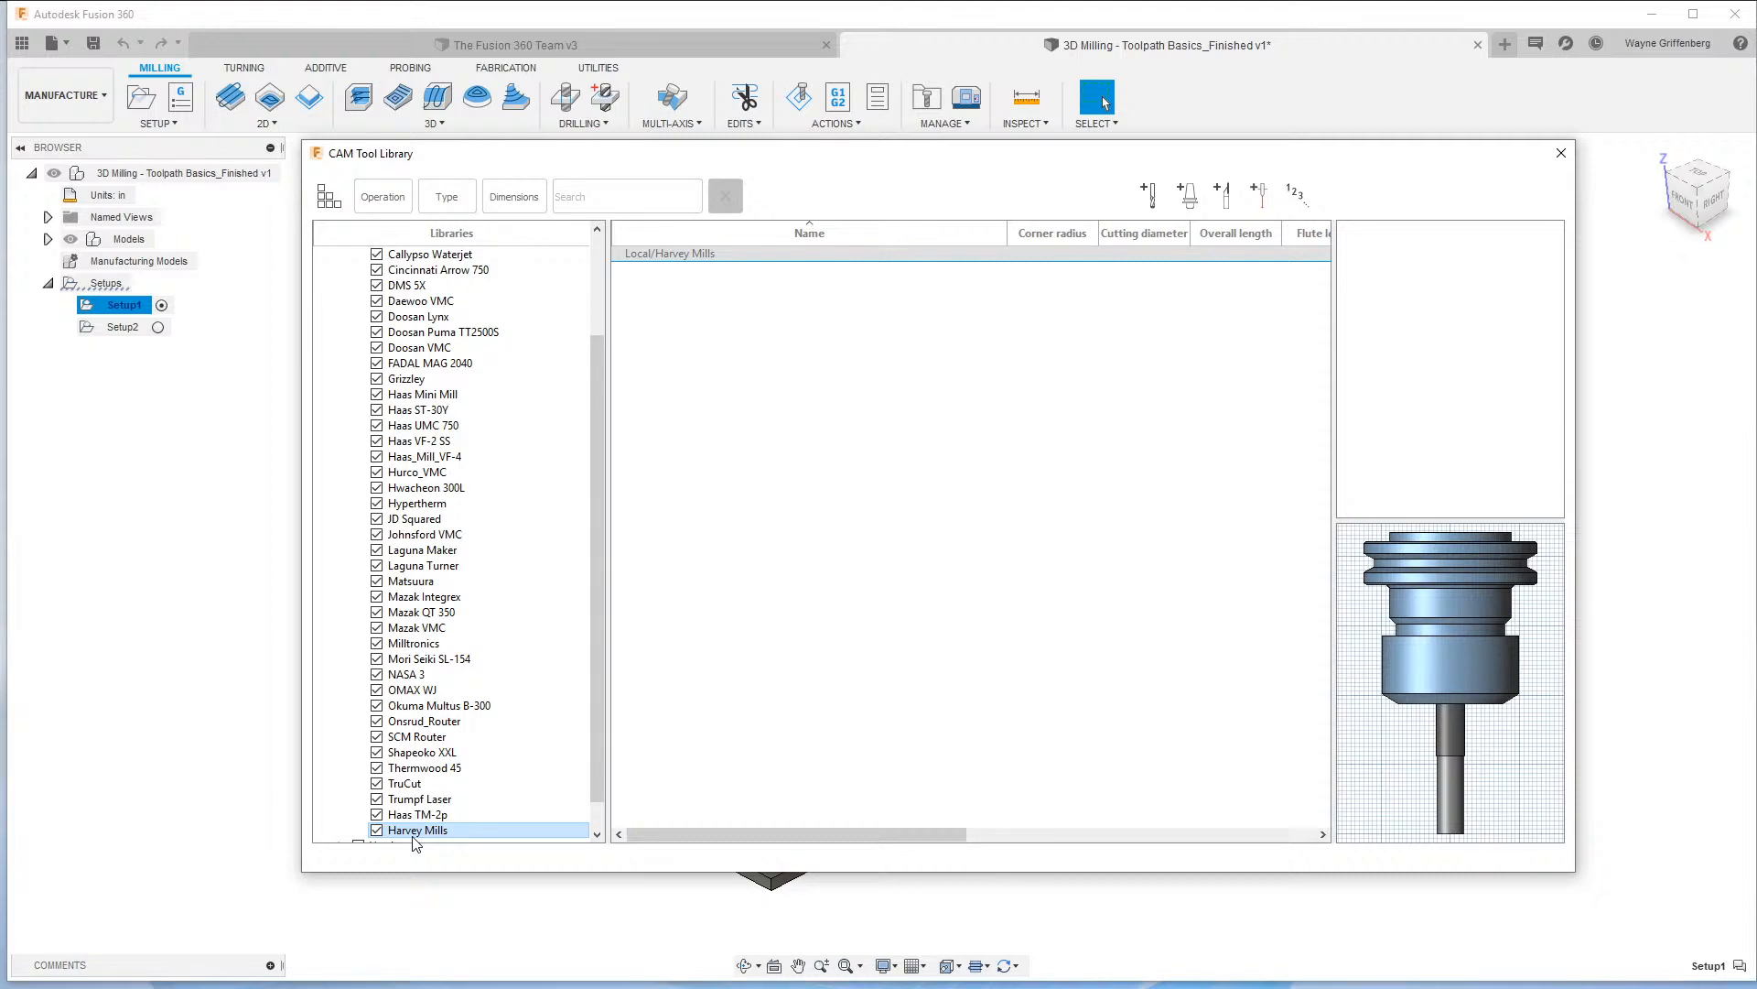
# Switch to the web browser, show the Autodesk Fusion 360 Post Library page and close the YouTube and Gmail pages.
pyautogui.hotkey('alt', 'Tab')
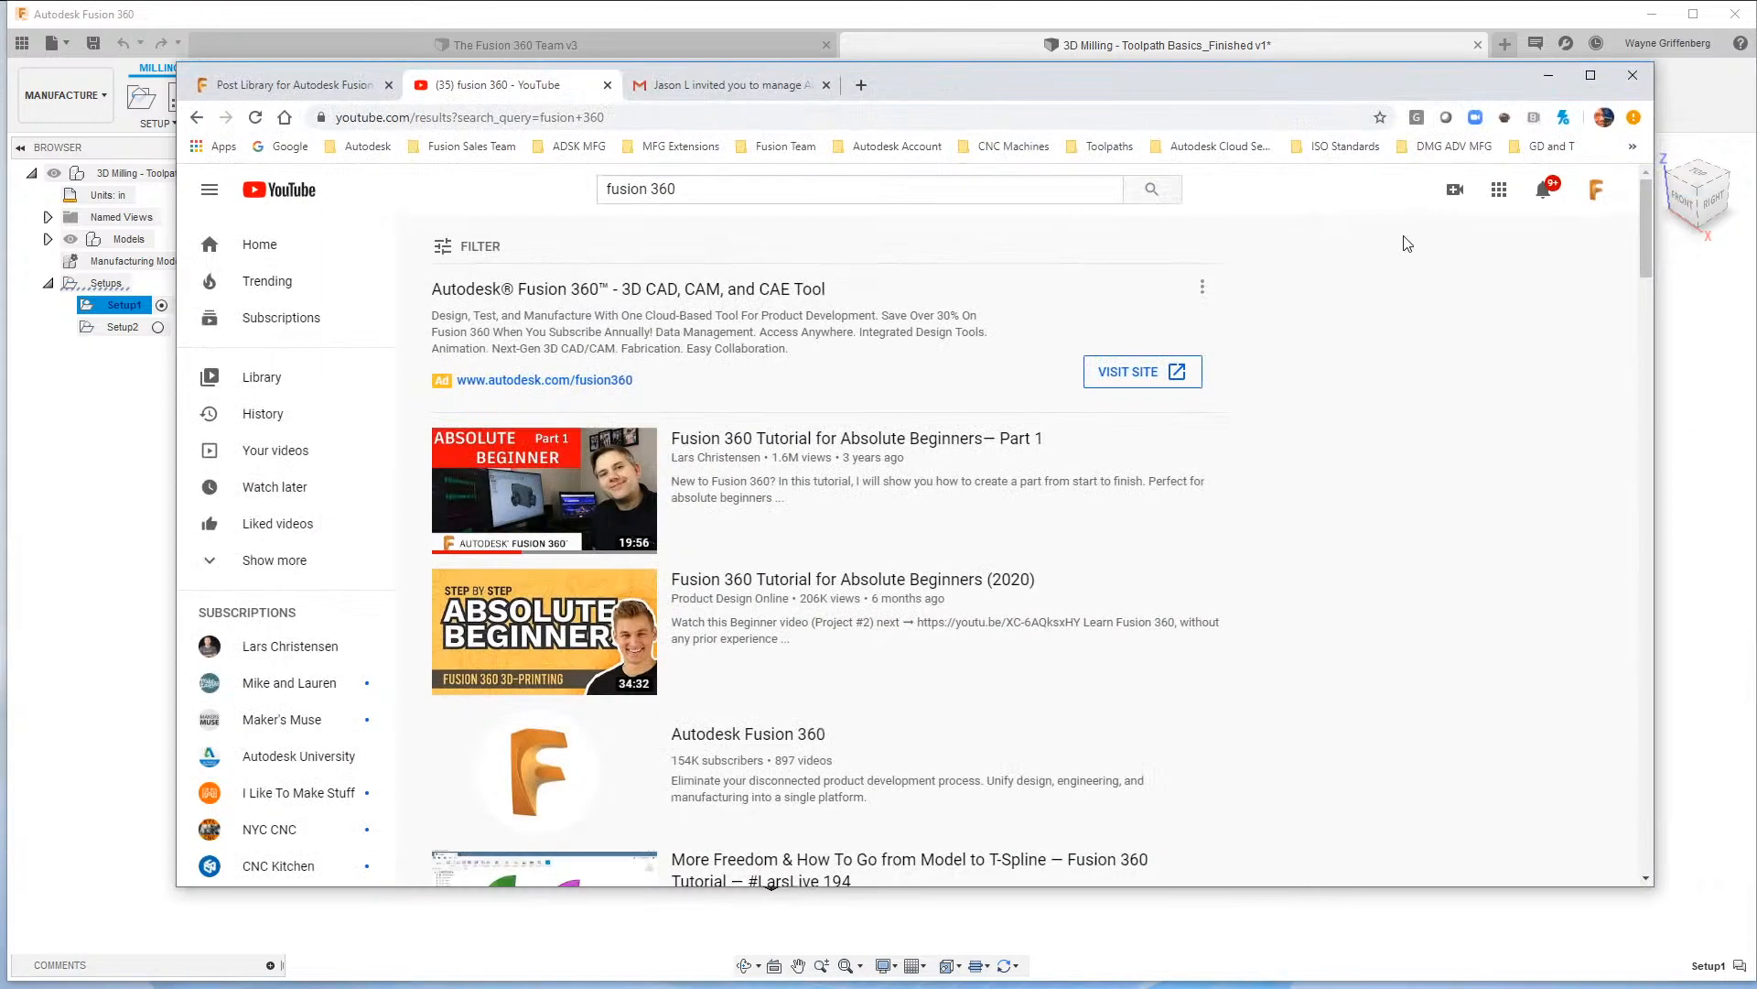
pyautogui.click(303, 96)
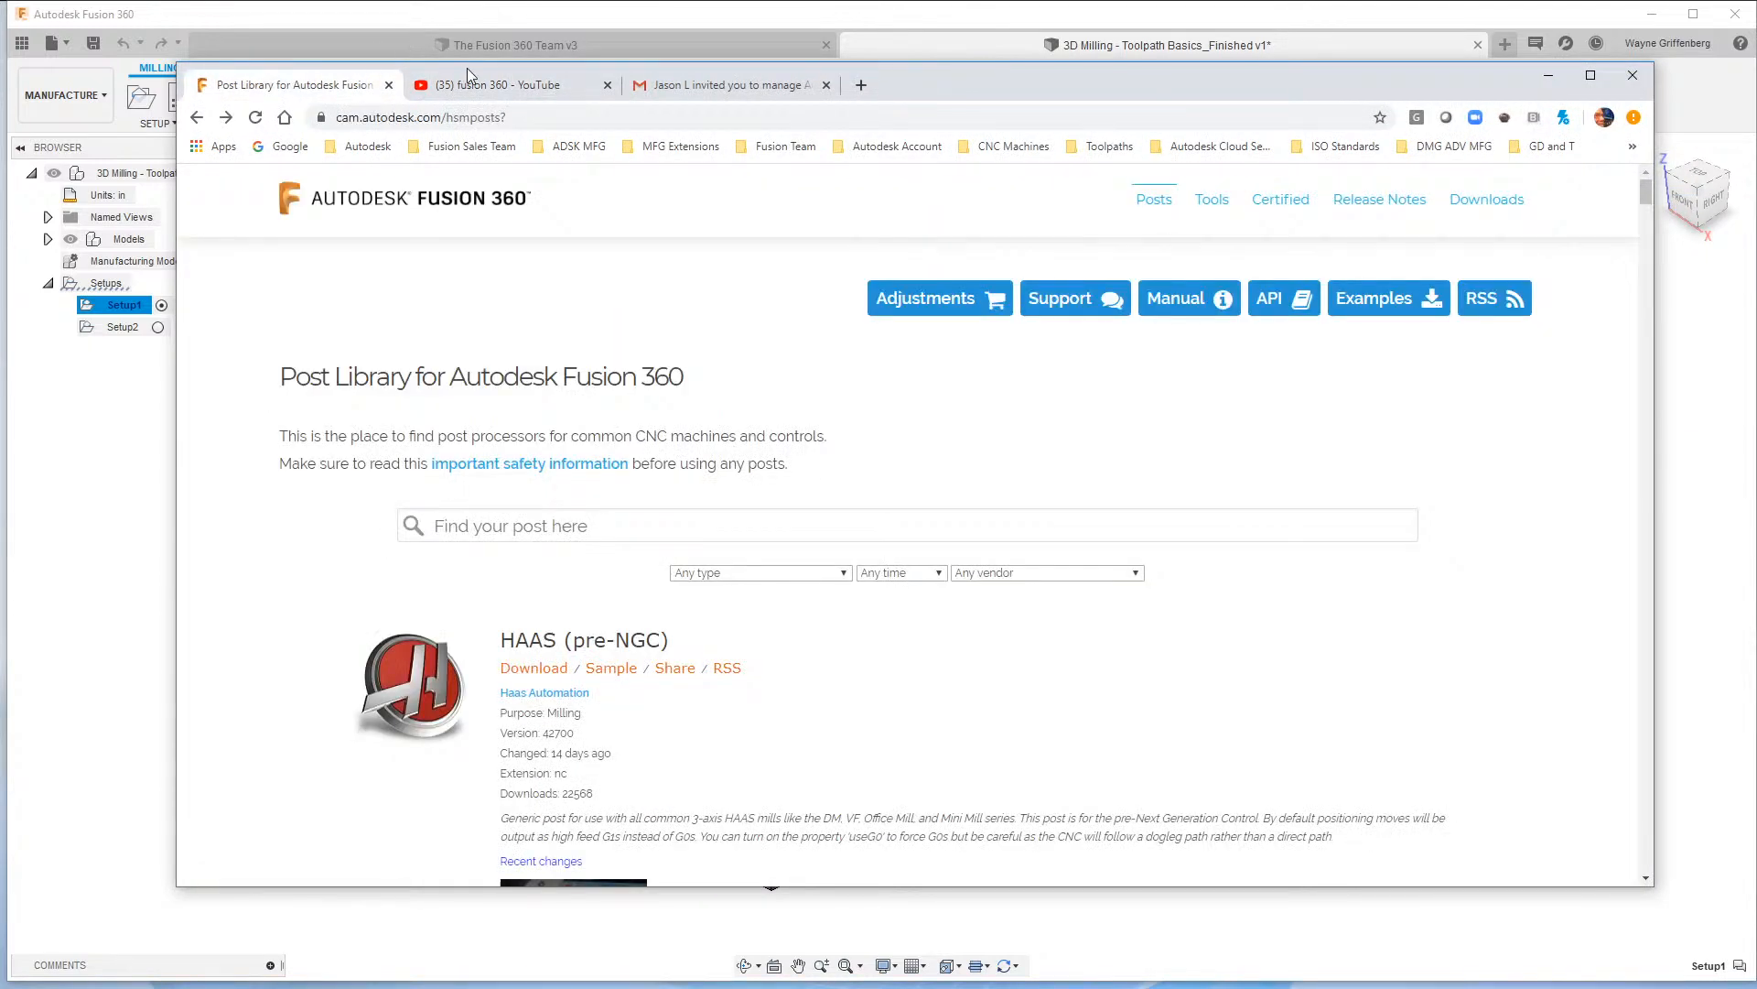
pyautogui.click(607, 84)
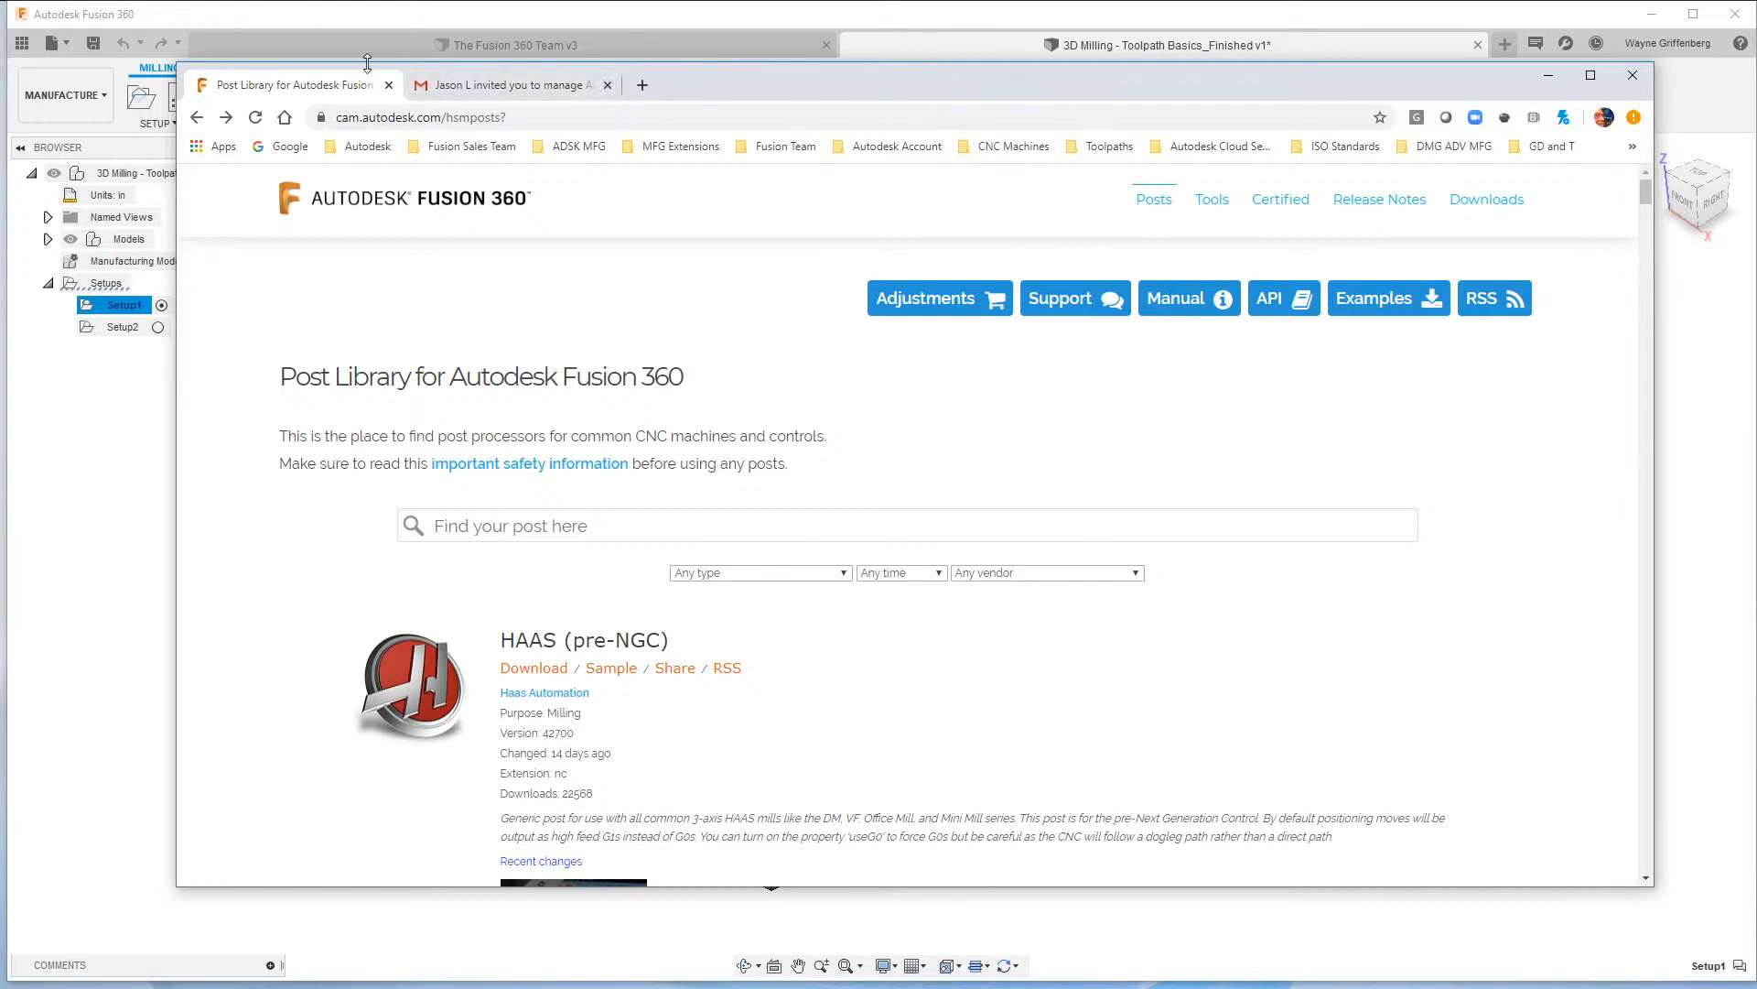
pyautogui.click(607, 85)
# Look through the post processors offered for different CNC machines in the Autodesk Fusion 360 Post Library.
pyautogui.scroll(-1, 733, 743)
pyautogui.scroll(-8, 733, 743)
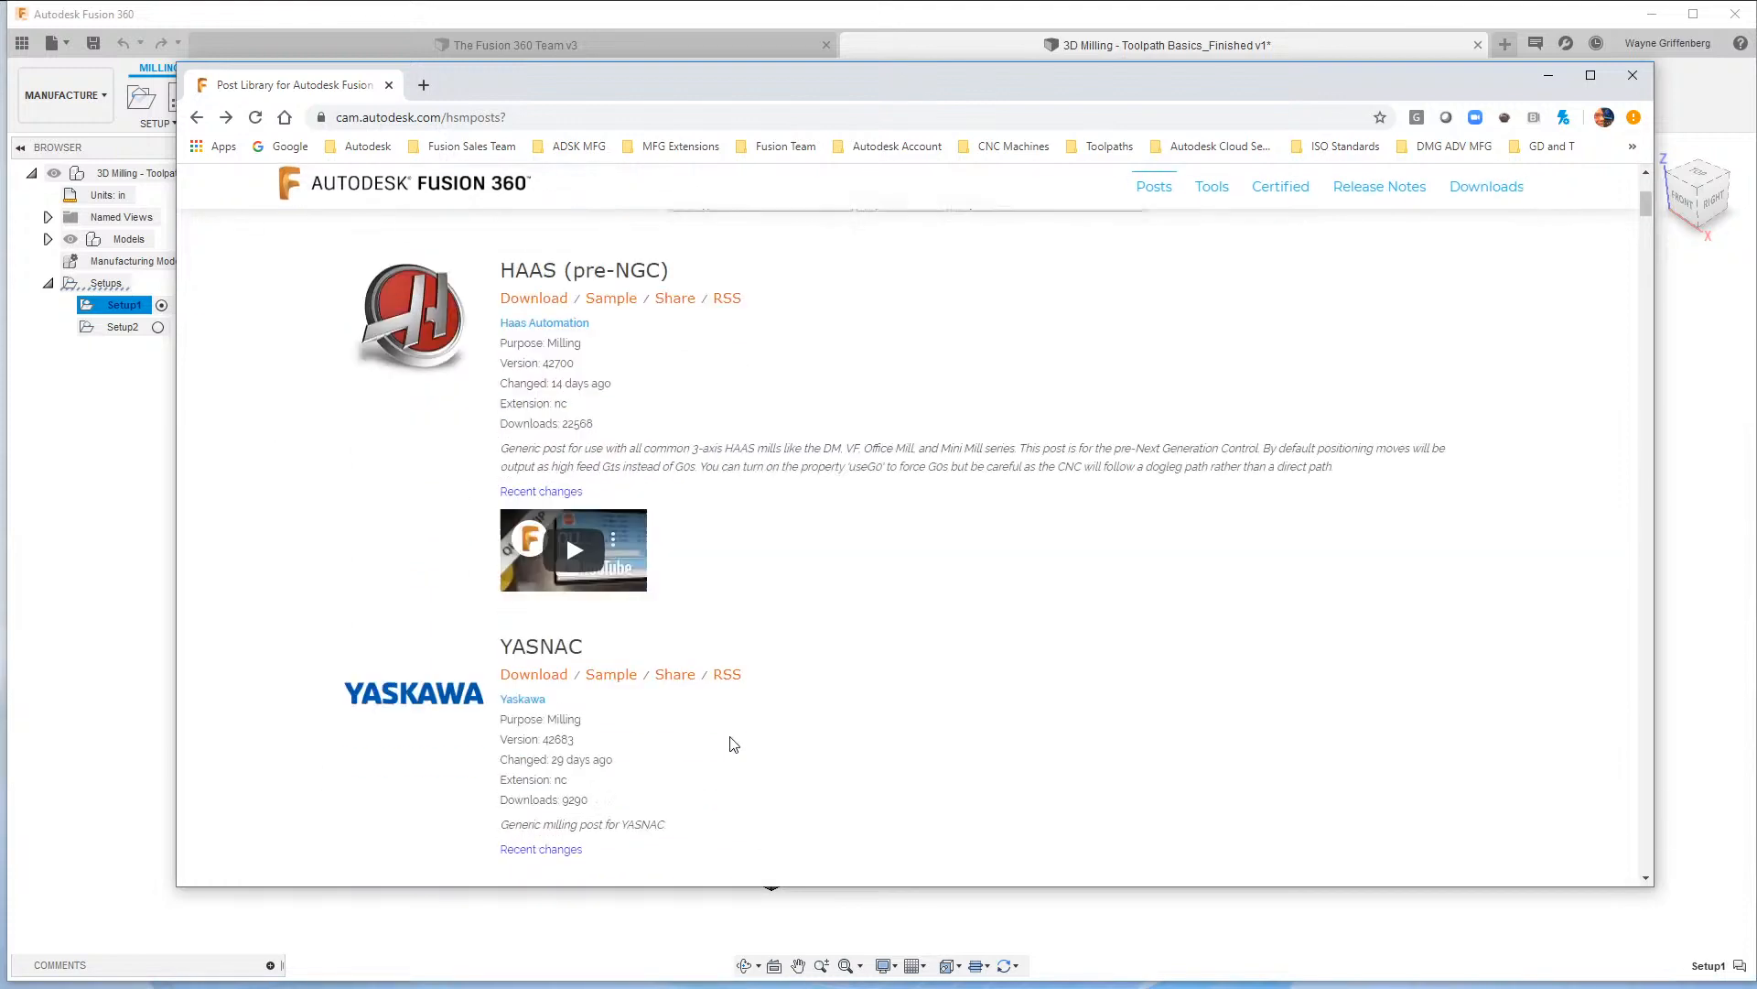
pyautogui.scroll(8, 733, 743)
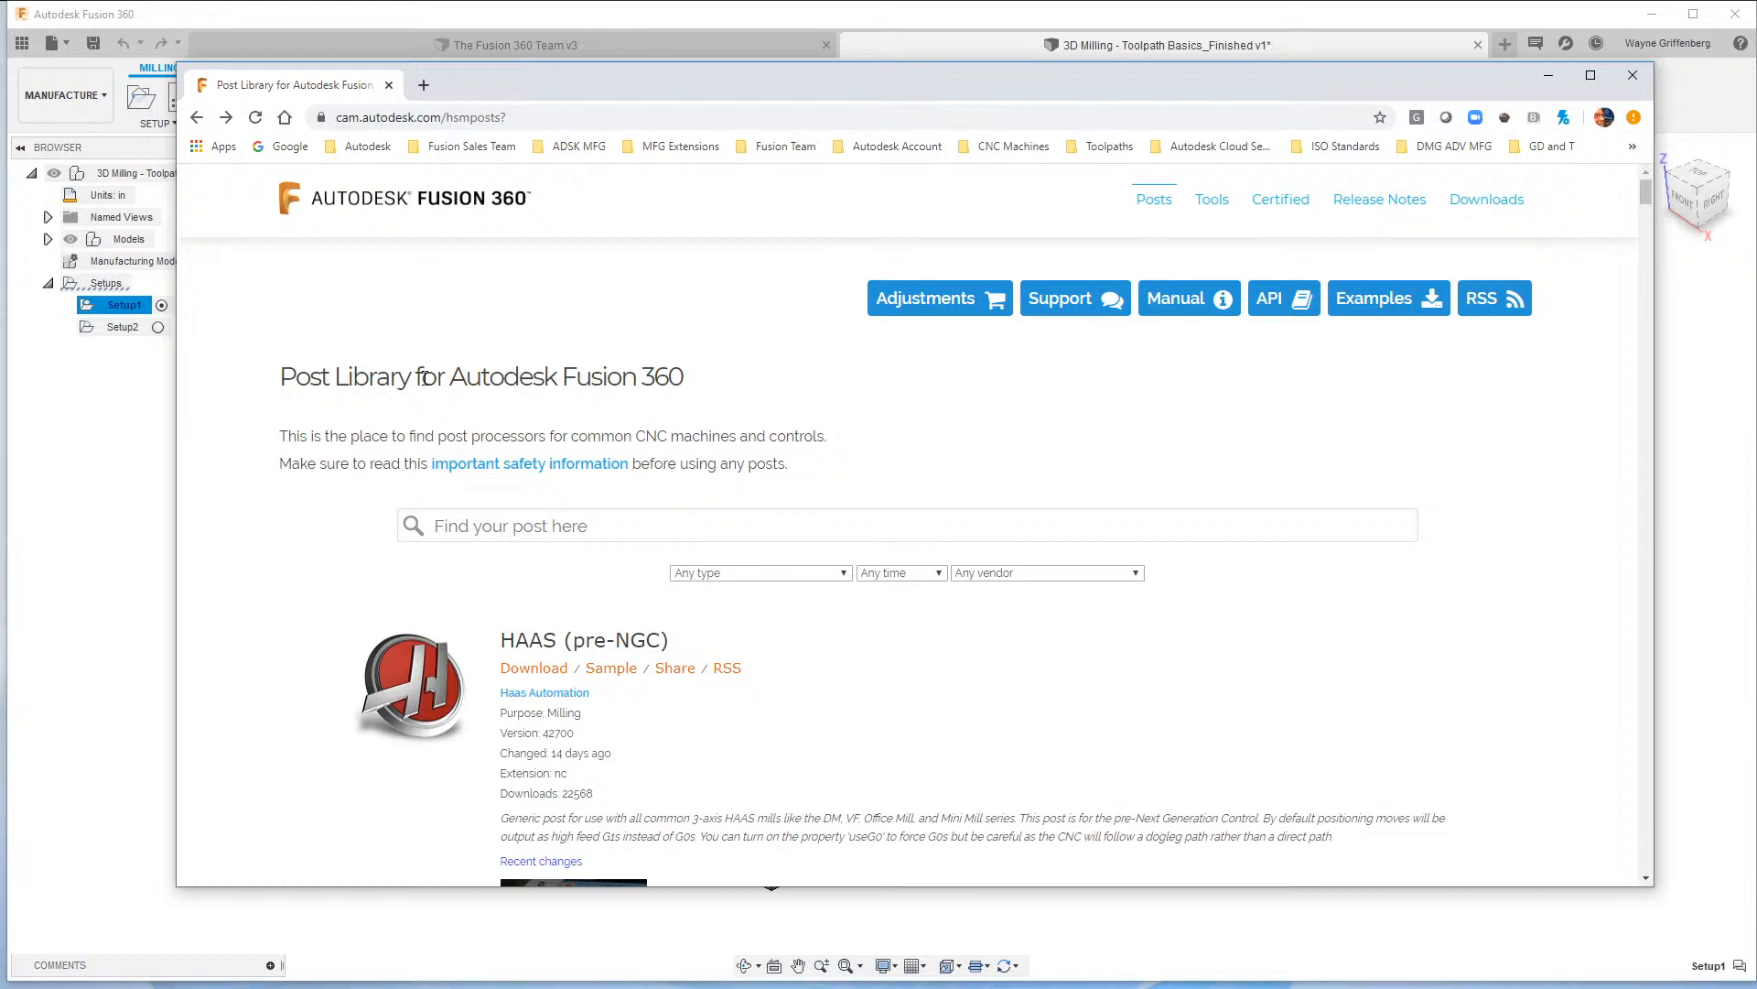
pyautogui.scroll(-2, 1272, 655)
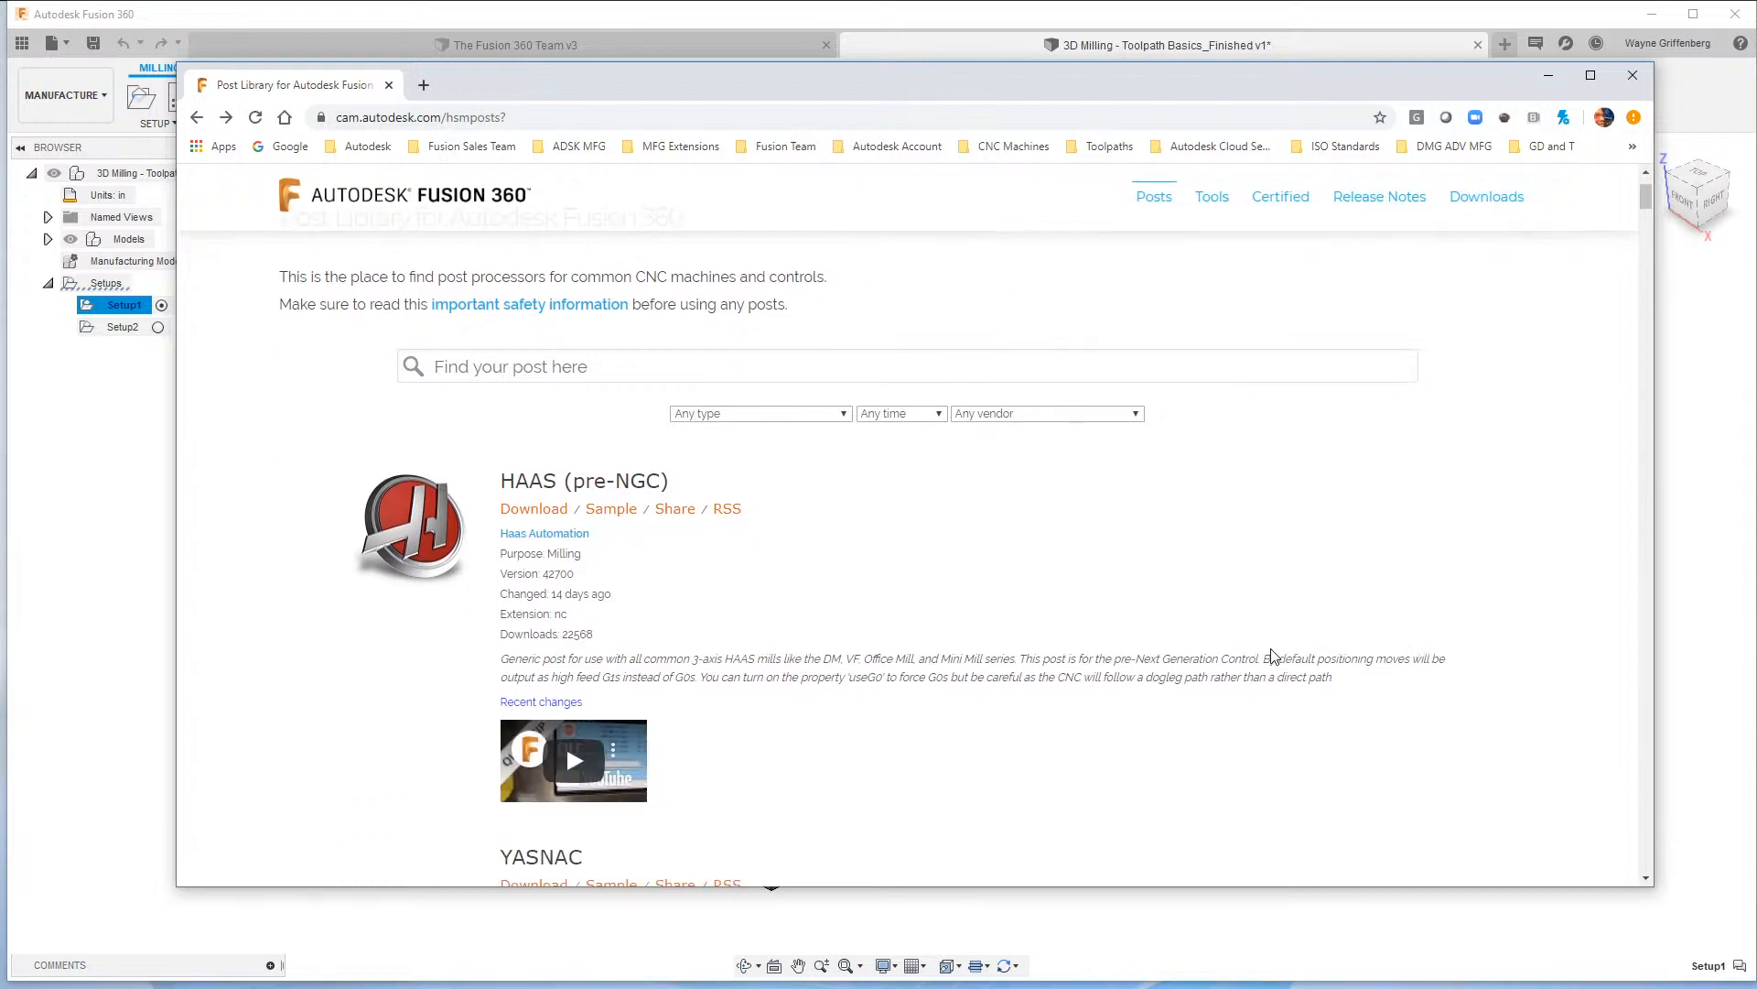
pyautogui.scroll(-18, 1149, 756)
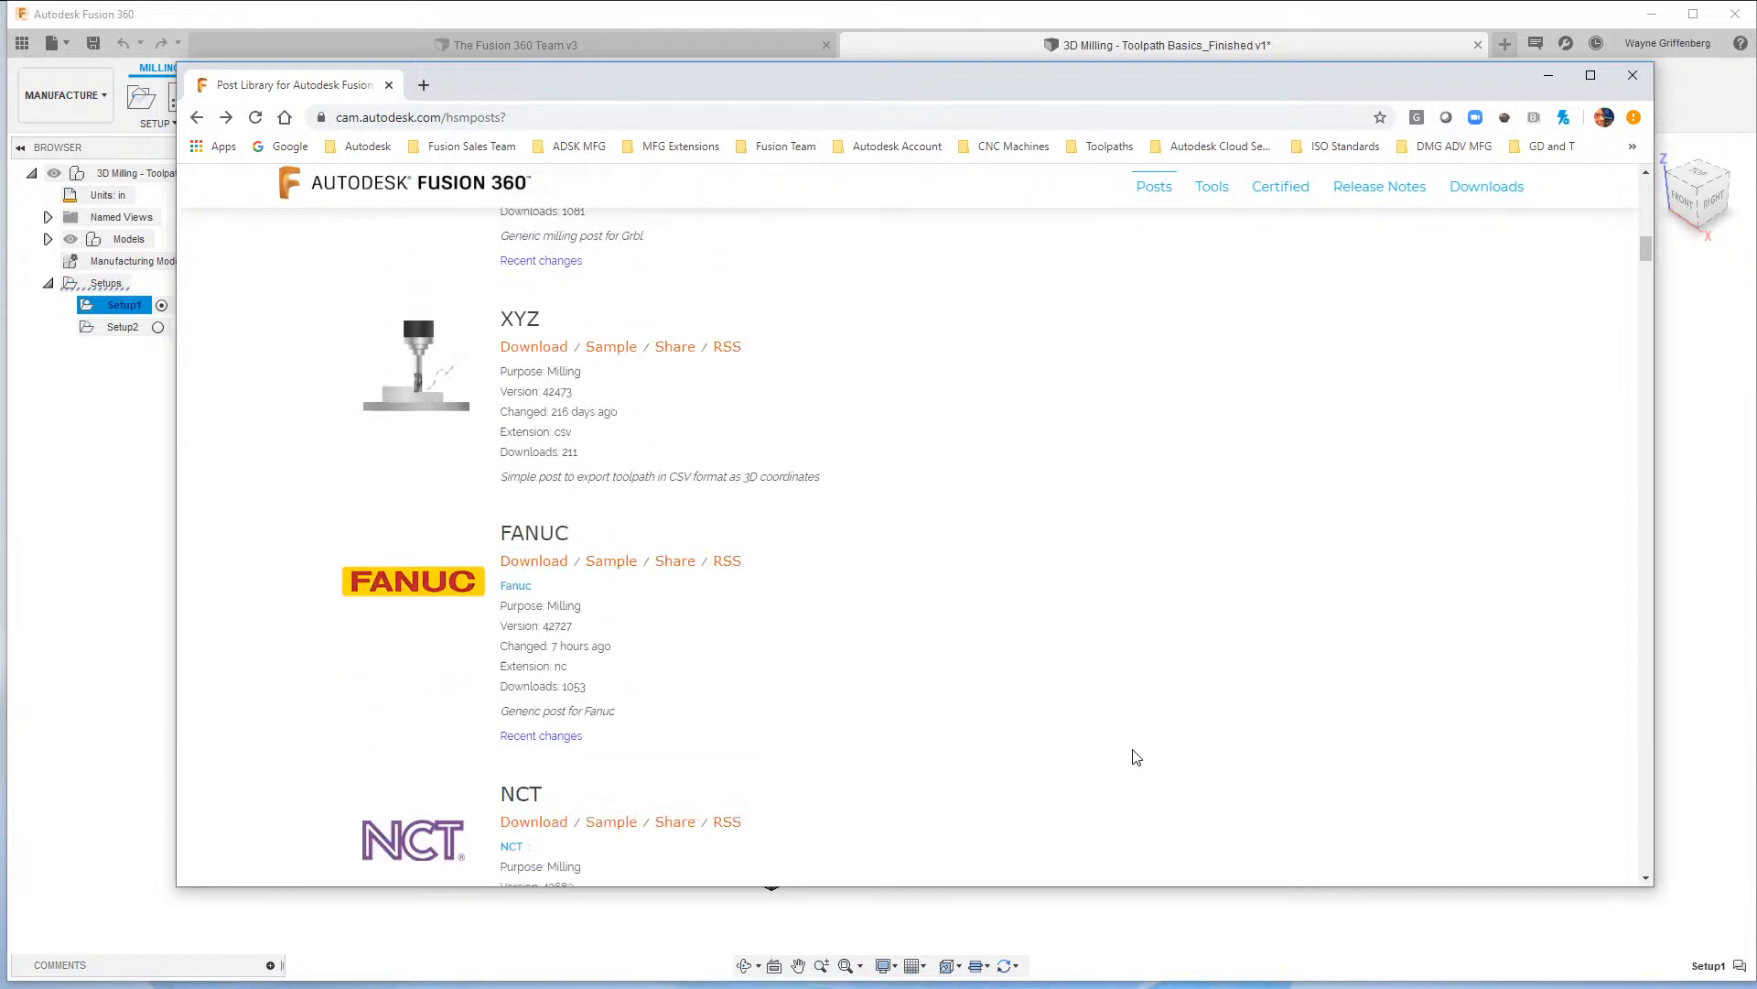
pyautogui.scroll(-20, 1136, 756)
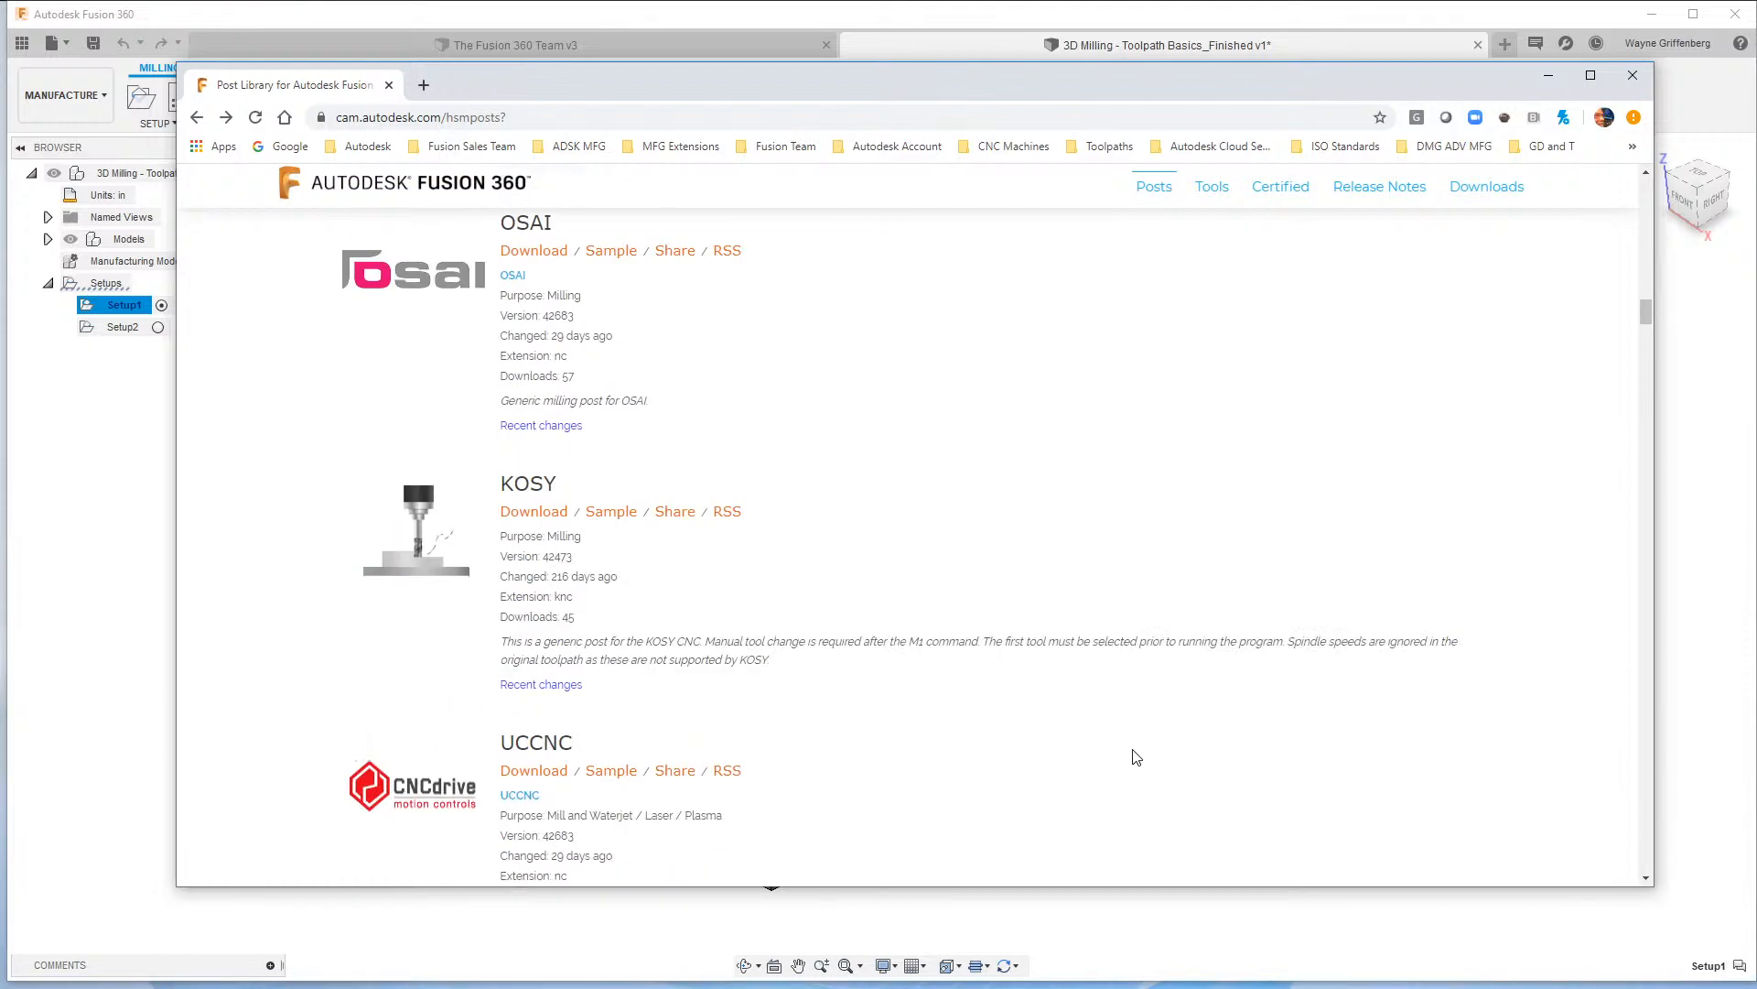
pyautogui.scroll(15, 1136, 756)
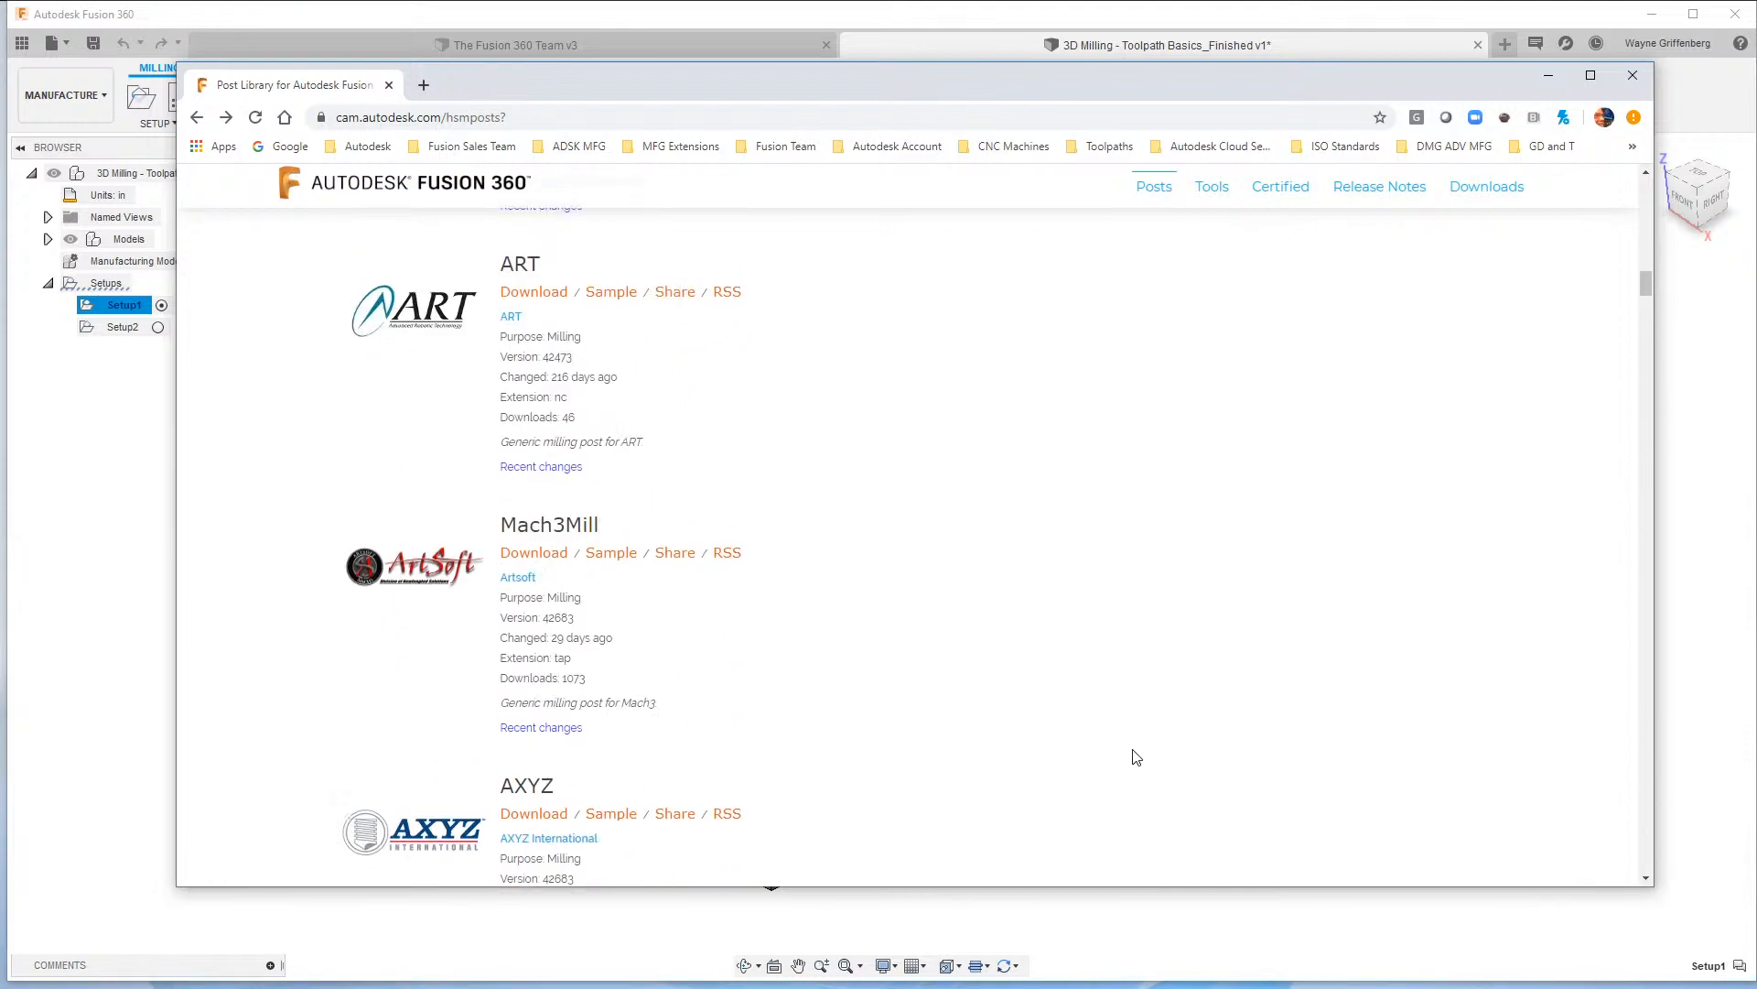
pyautogui.scroll(15, 1136, 756)
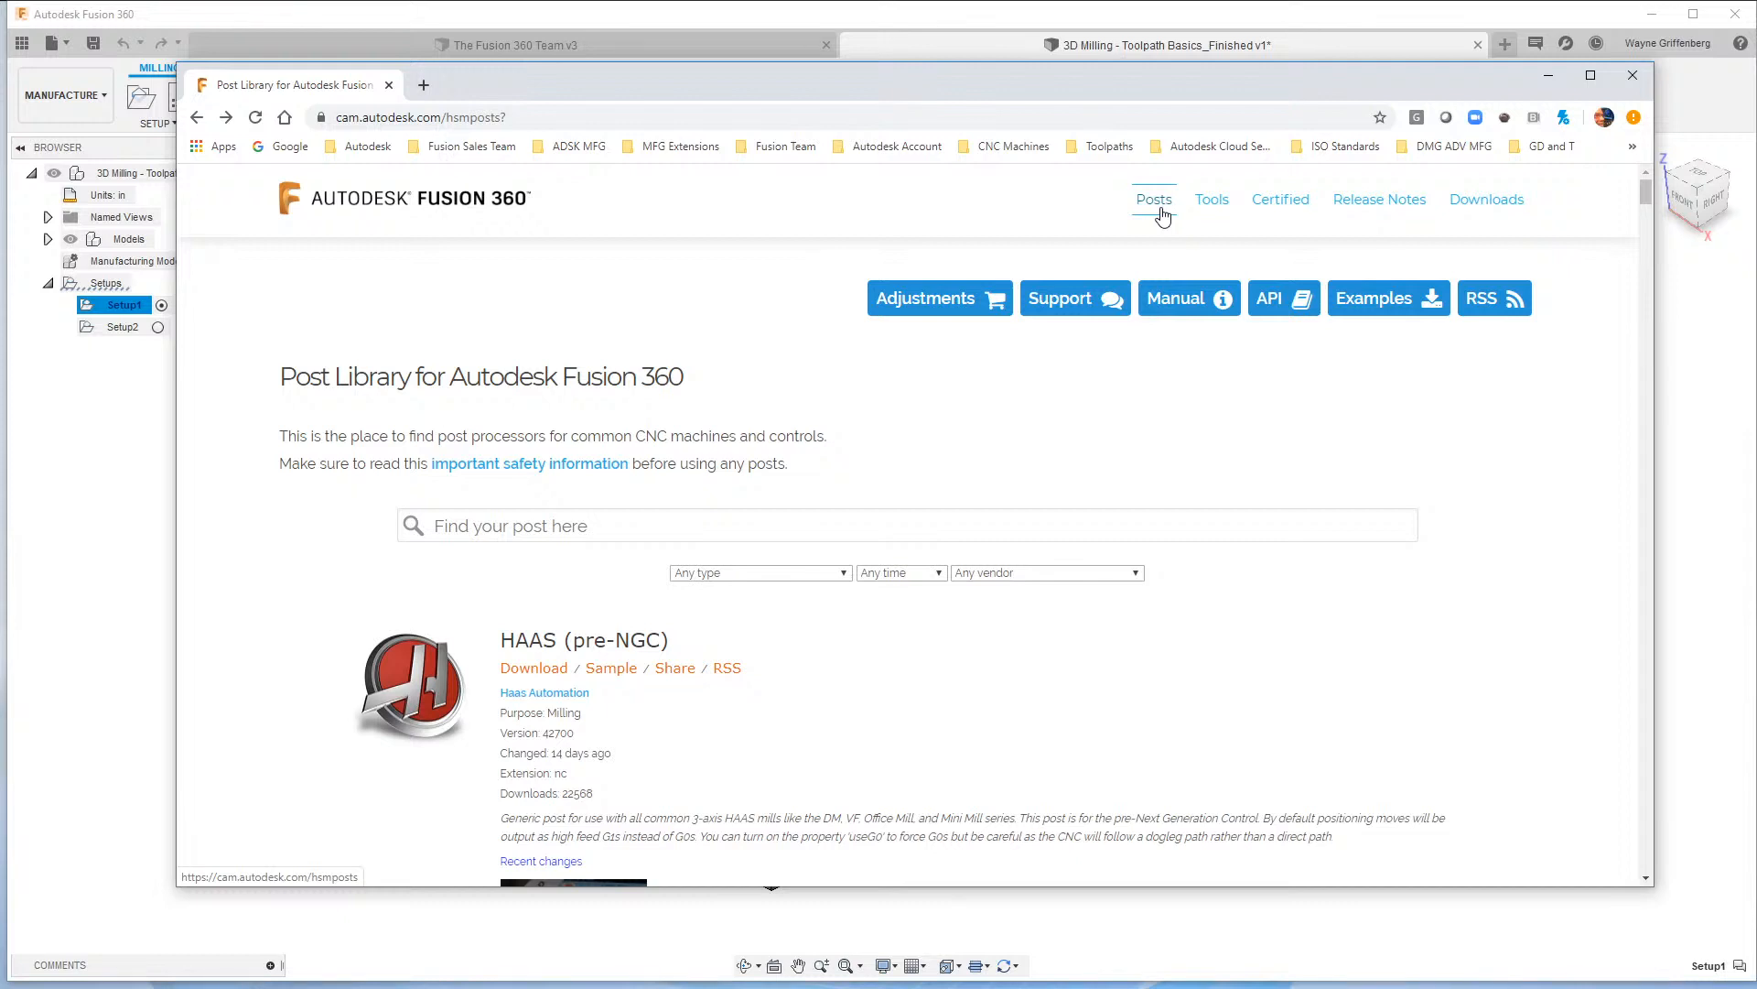
# Show the Tools for Autodesk Fusion 360 page and look through the vendor tool libraries offered.
pyautogui.click(1215, 203)
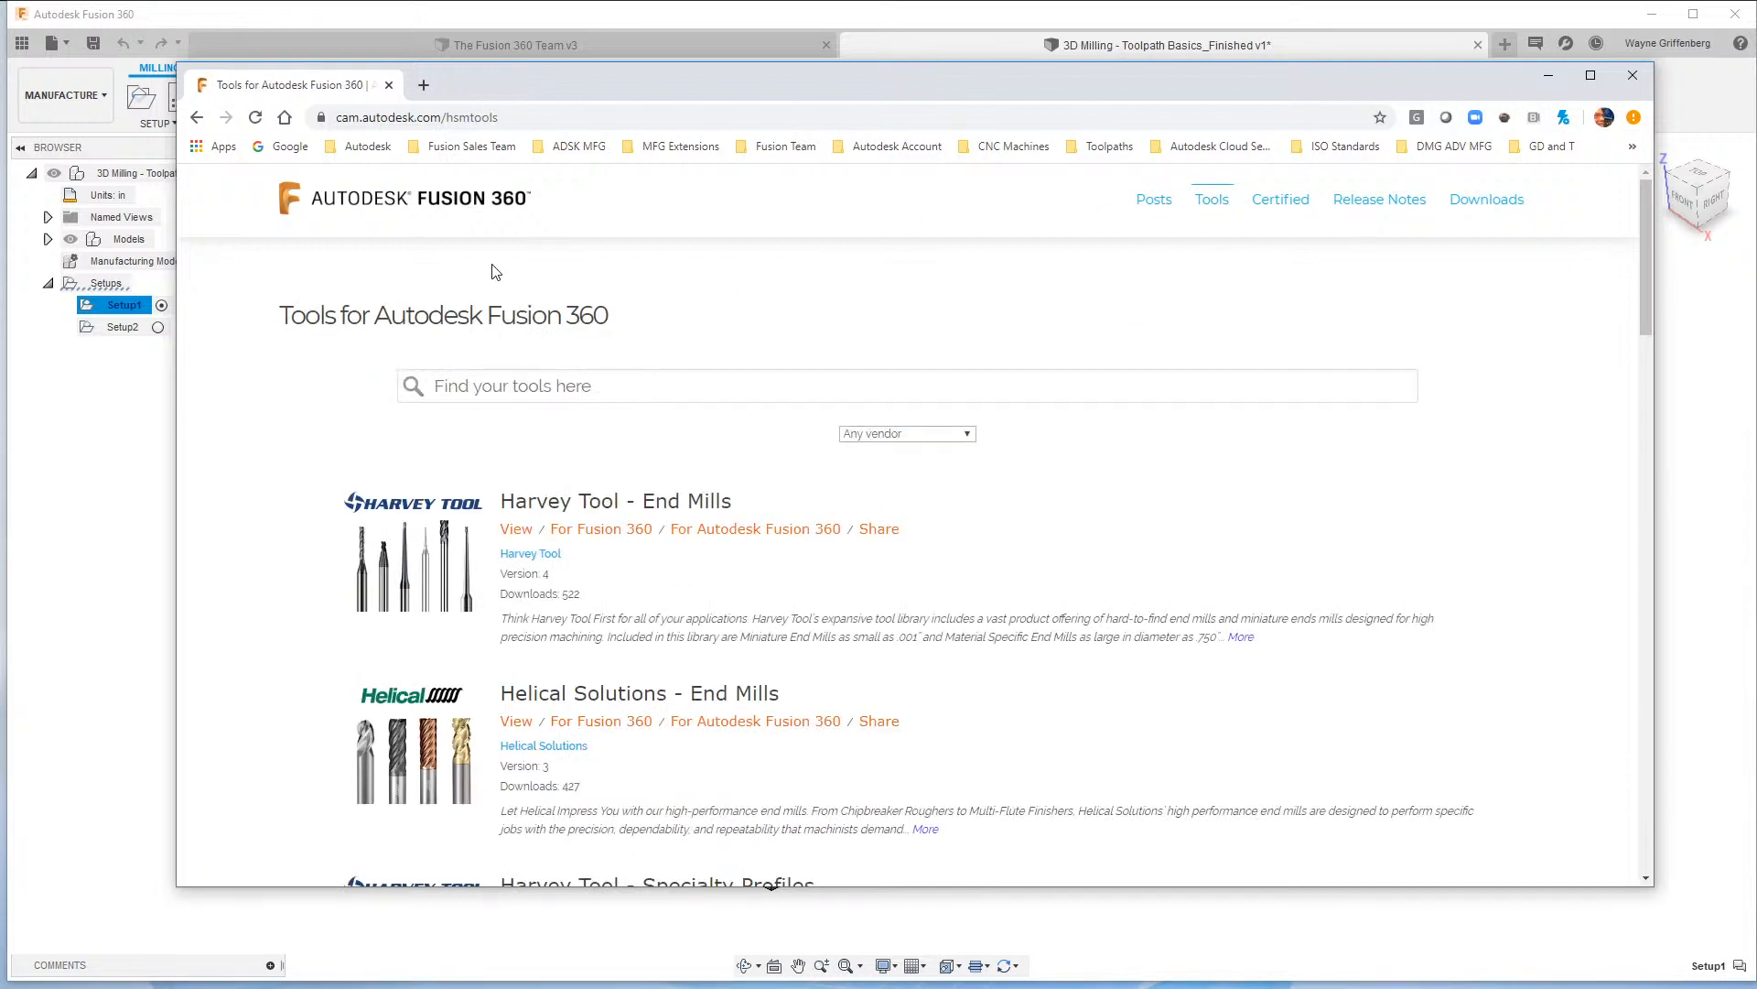
pyautogui.scroll(-3, 427, 610)
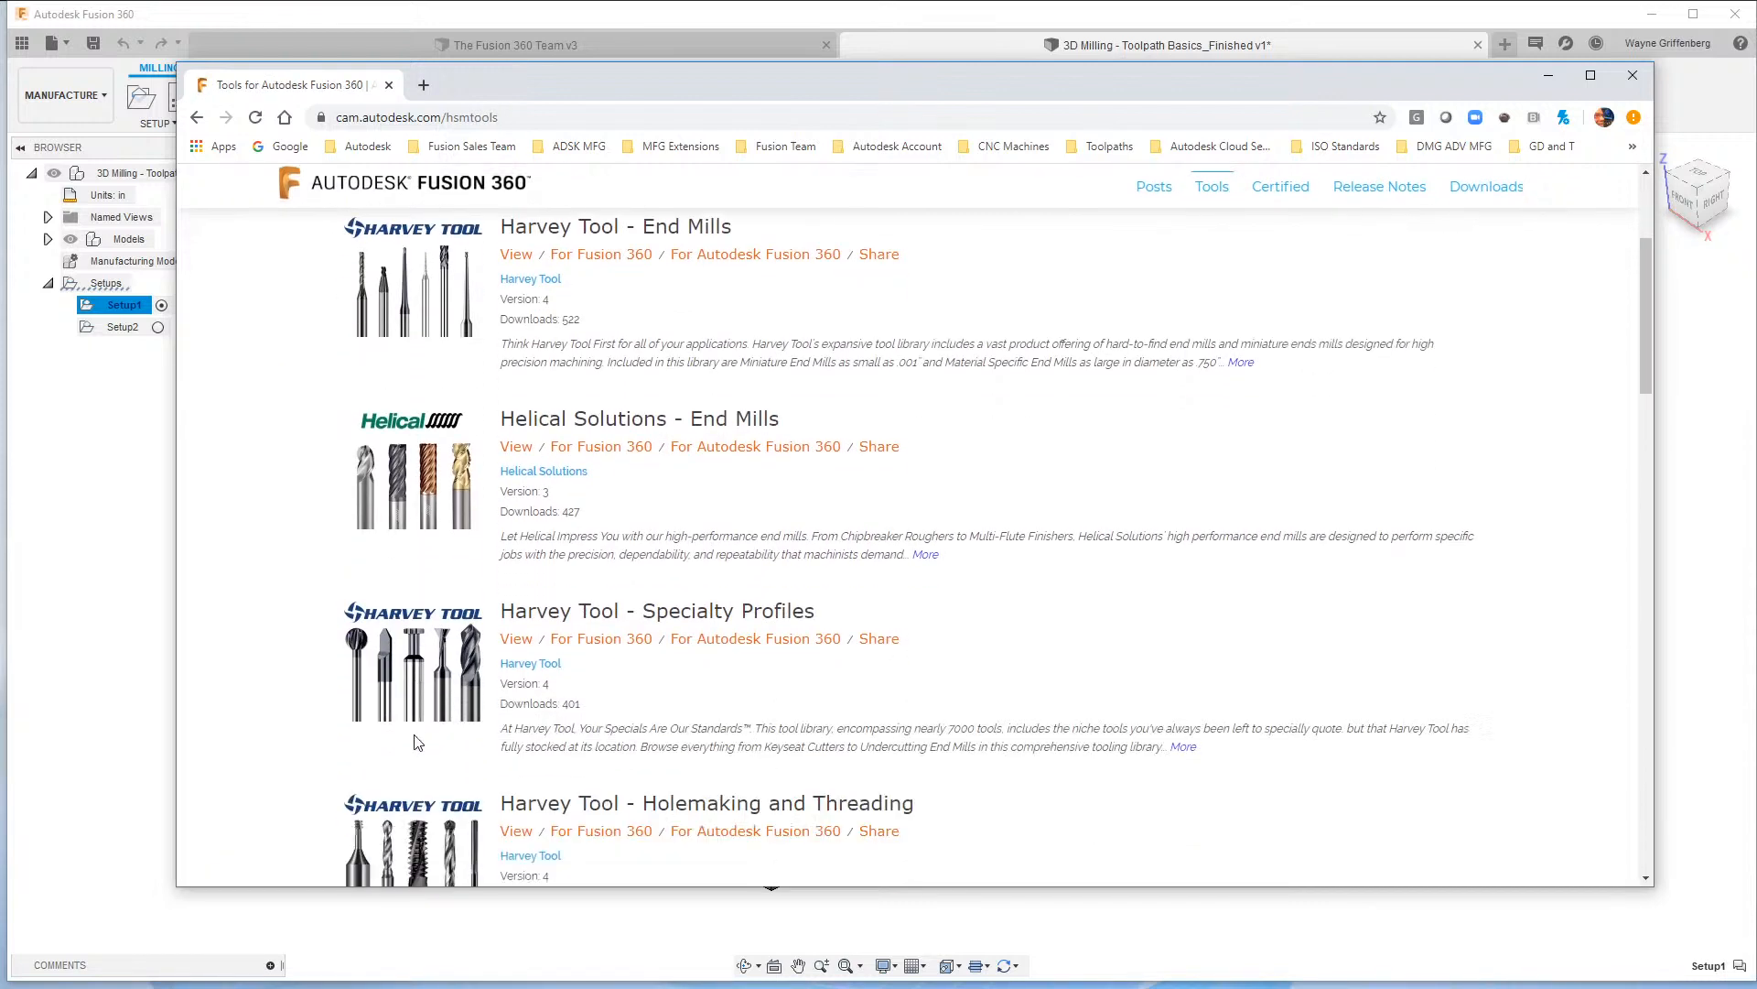
pyautogui.scroll(-8, 416, 741)
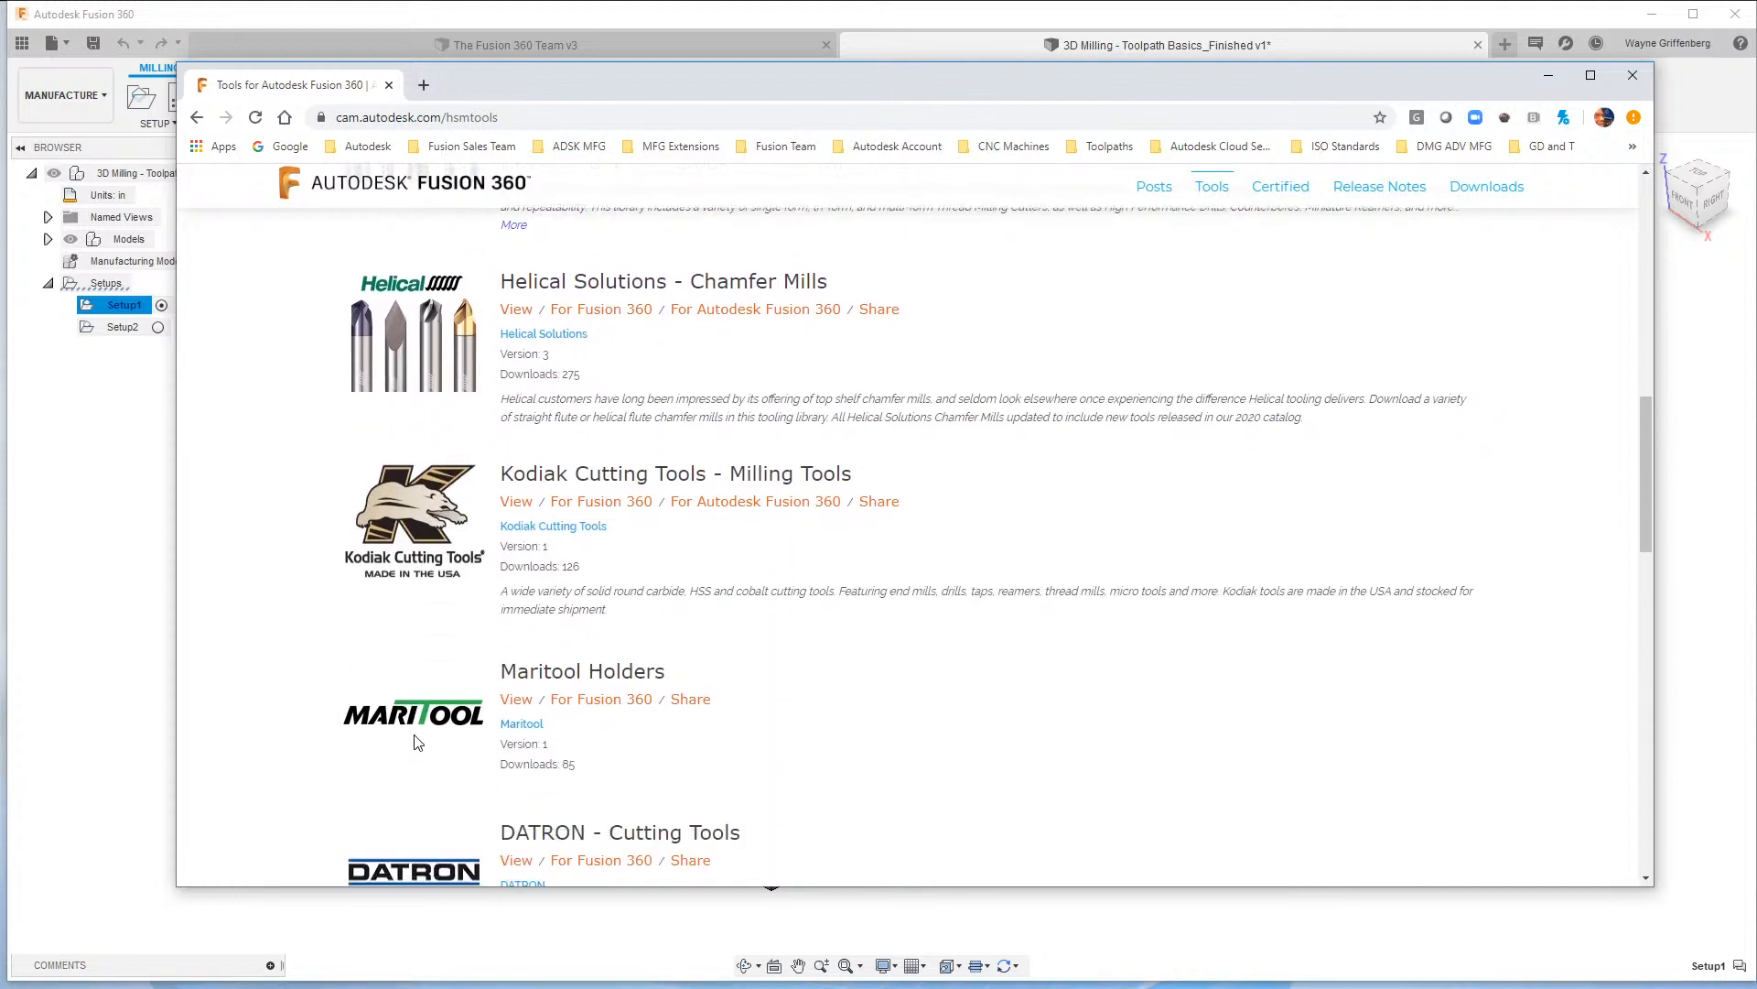
pyautogui.scroll(-7, 416, 742)
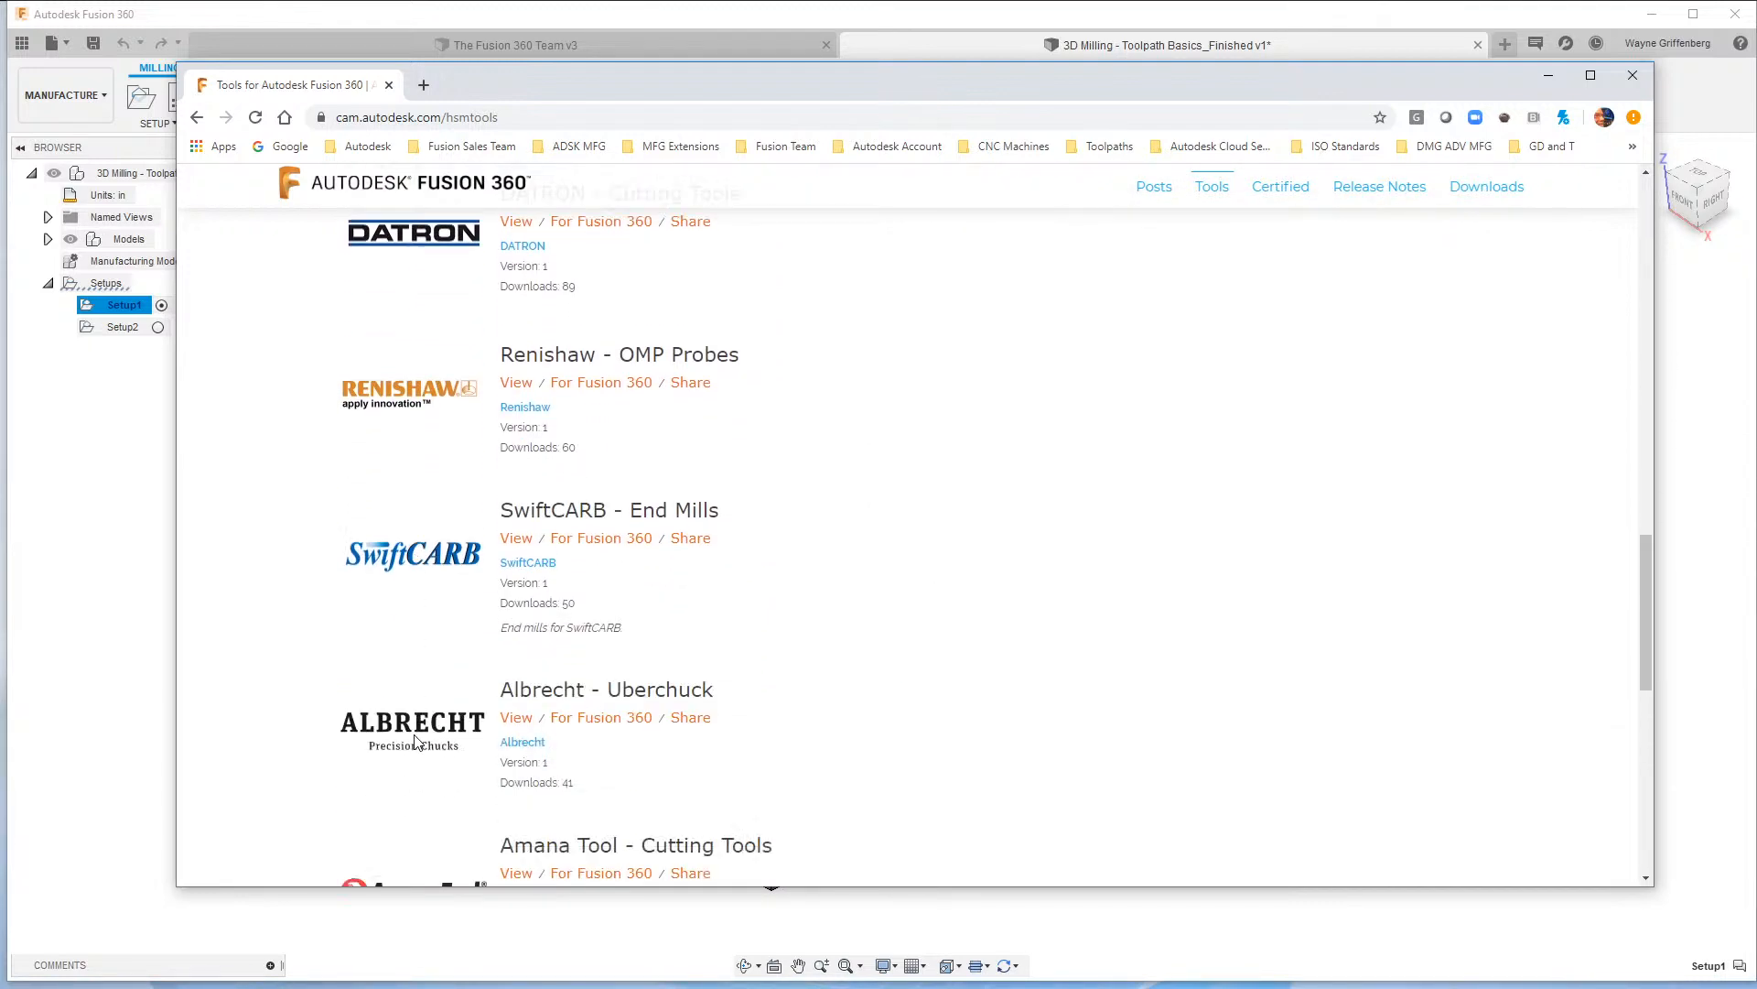
pyautogui.scroll(6, 416, 742)
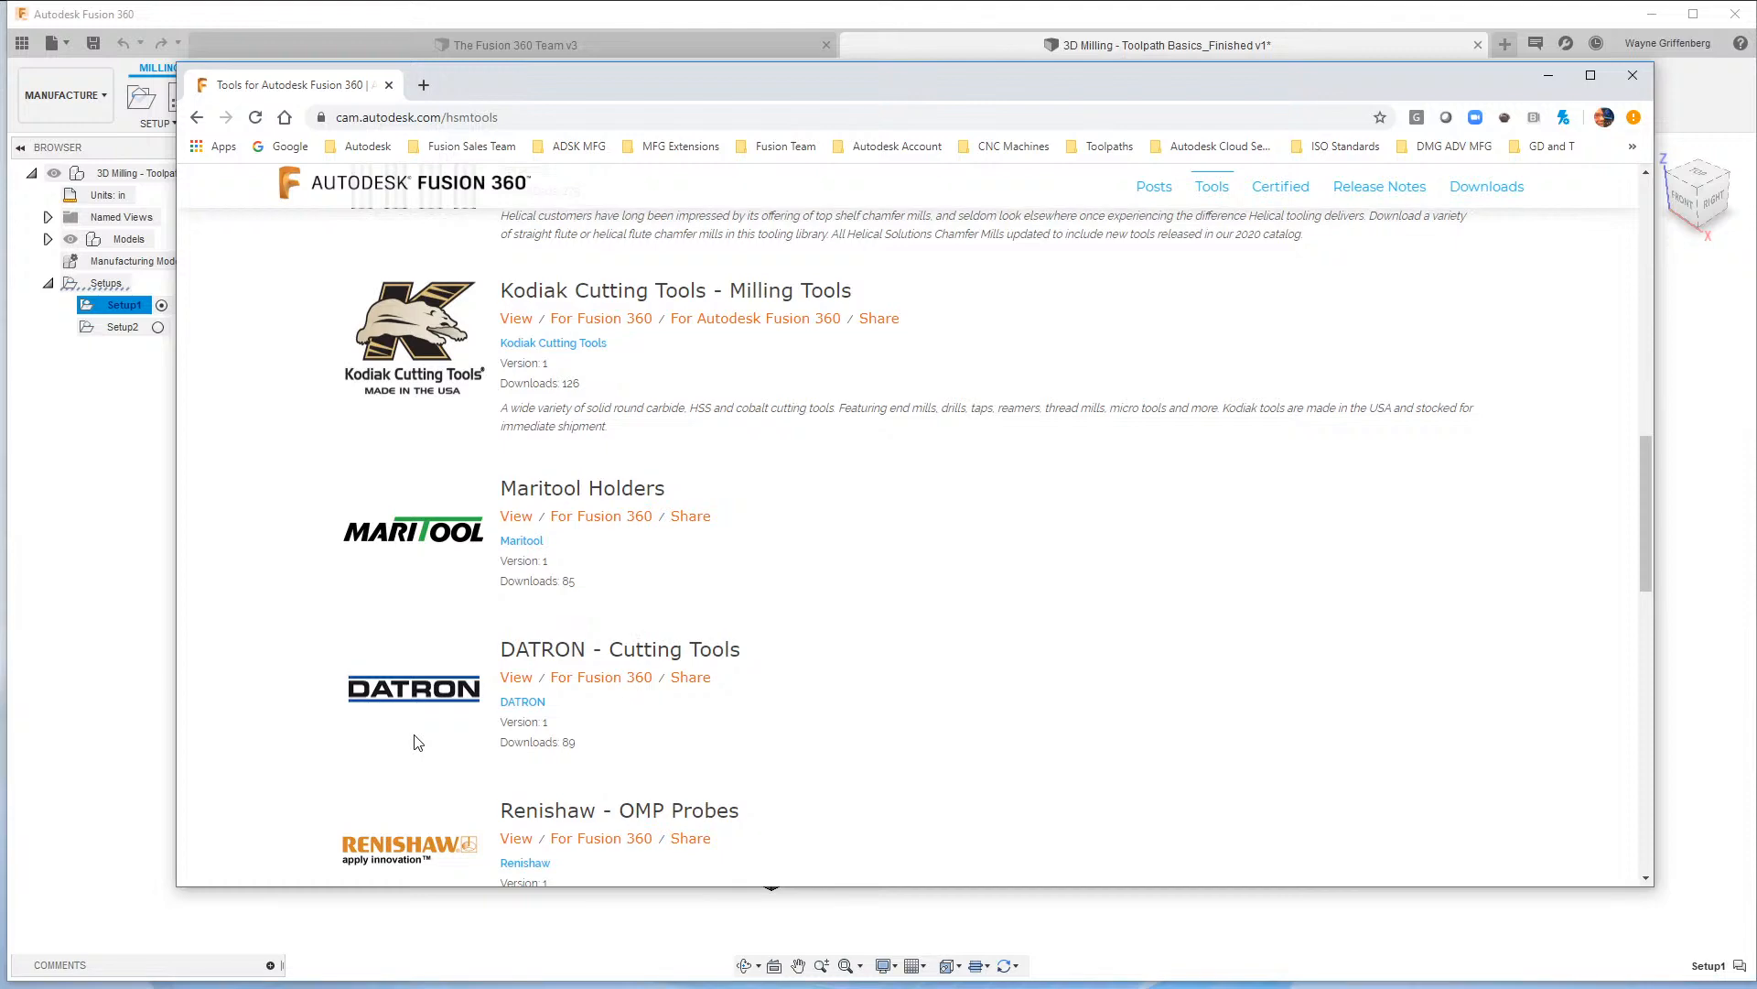
pyautogui.scroll(7, 418, 742)
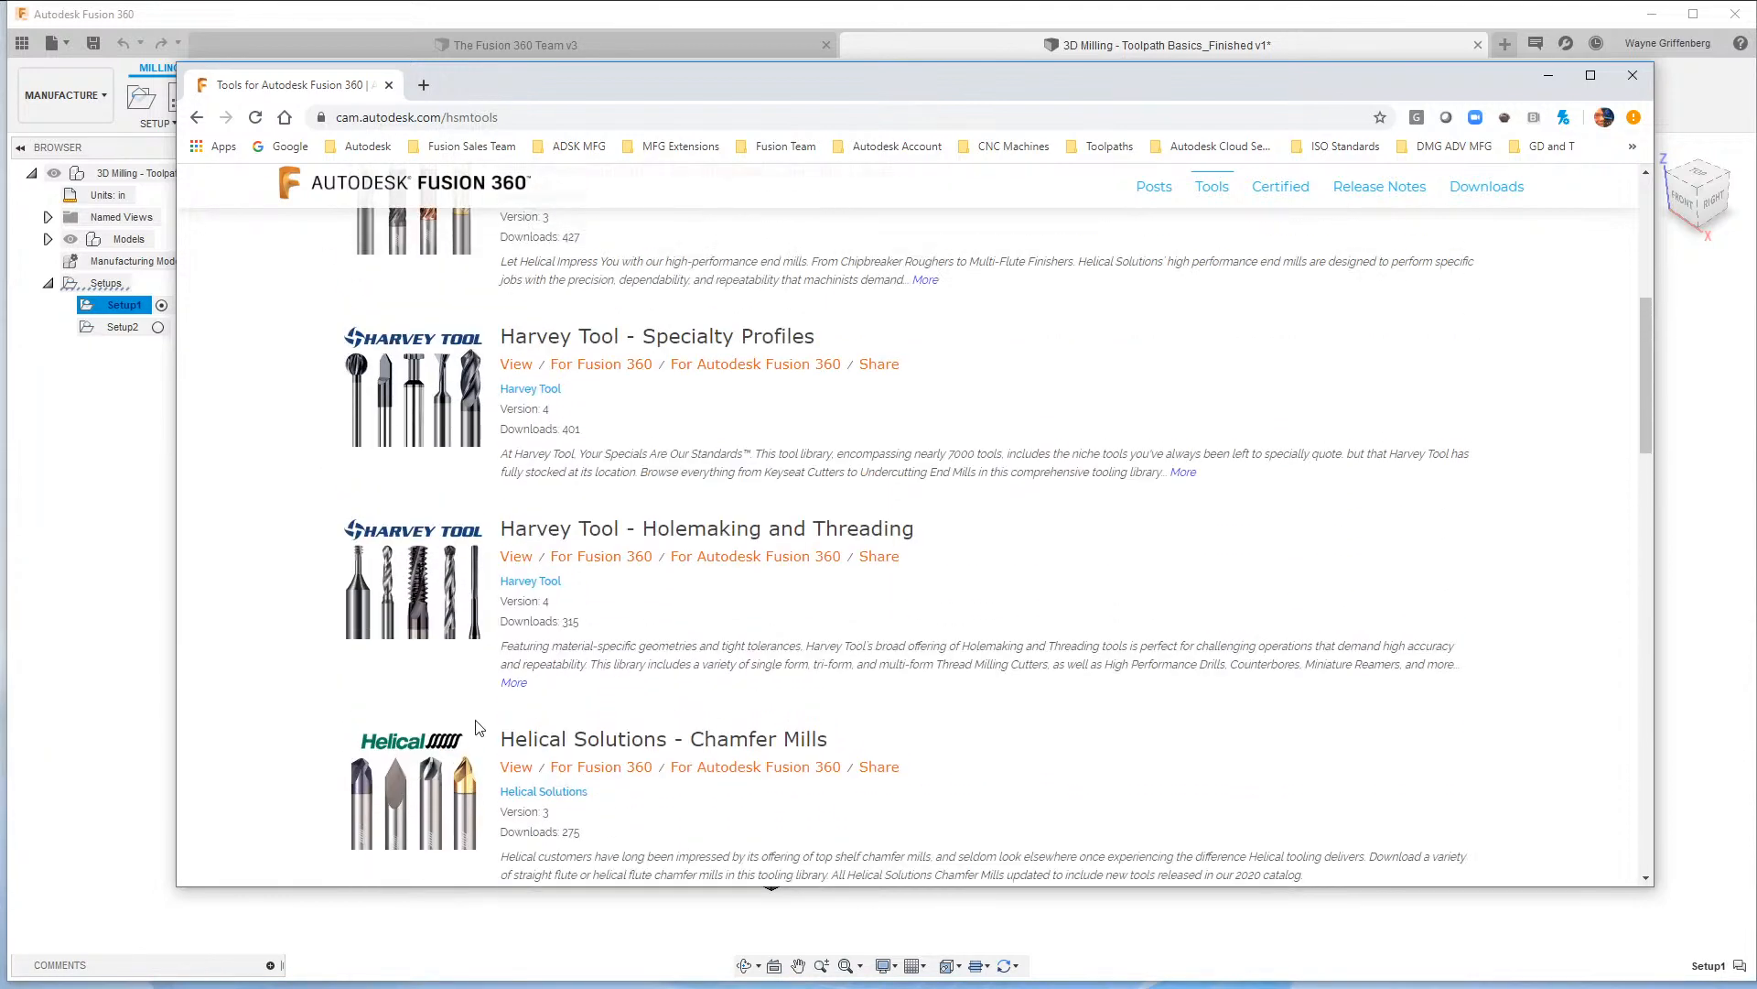
pyautogui.scroll(6, 477, 728)
pyautogui.scroll(-2, 477, 726)
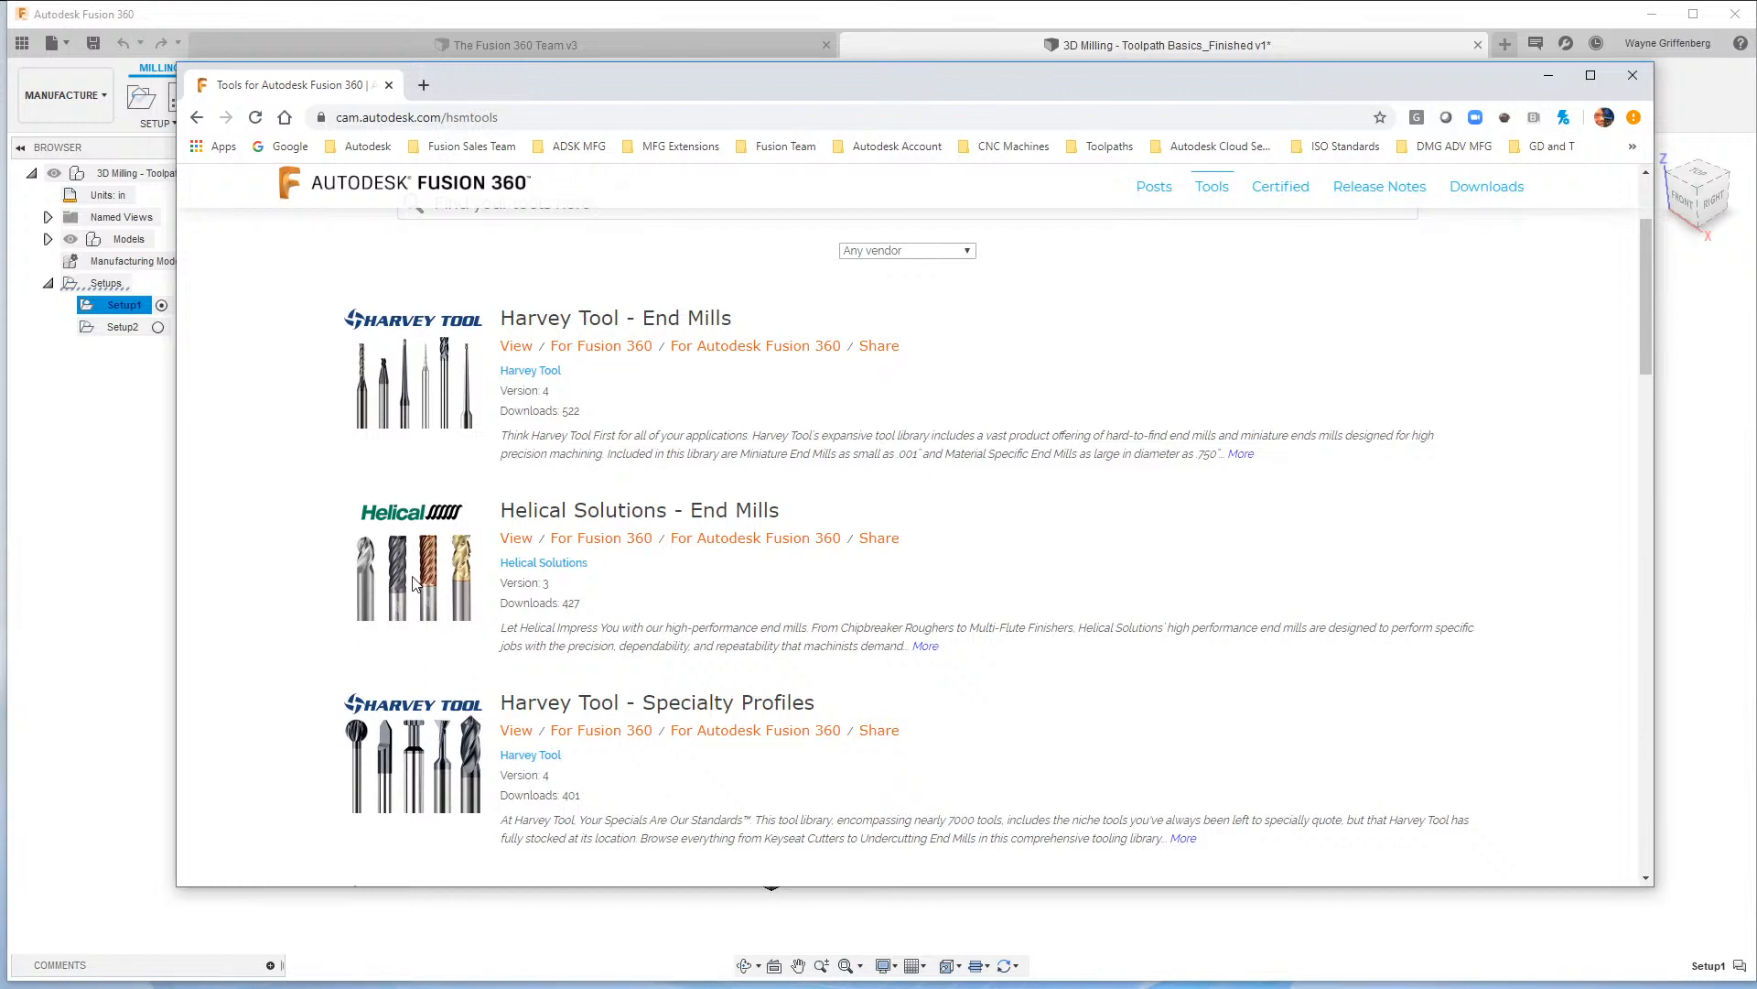
# Download the Harvey Tool - End Mills library for Fusion 360, show the file in its Downloads folder, and return to the CAM Tool Library.
pyautogui.click(610, 350)
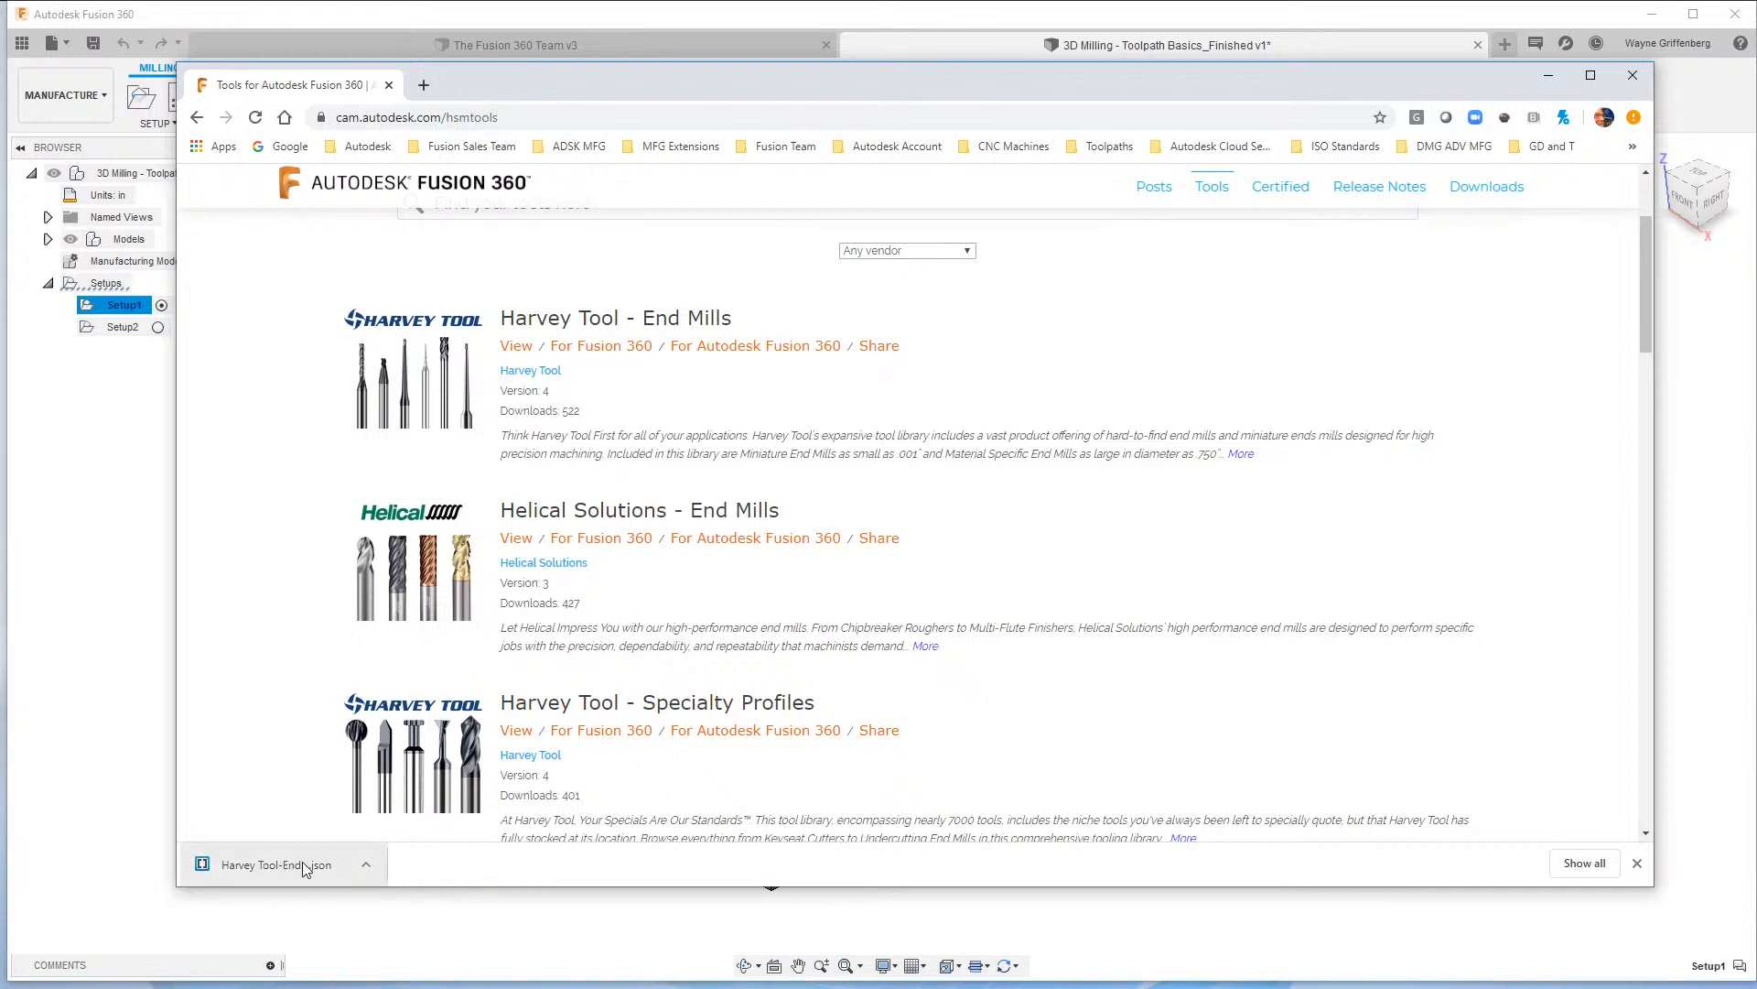
pyautogui.click(368, 864)
pyautogui.click(425, 800)
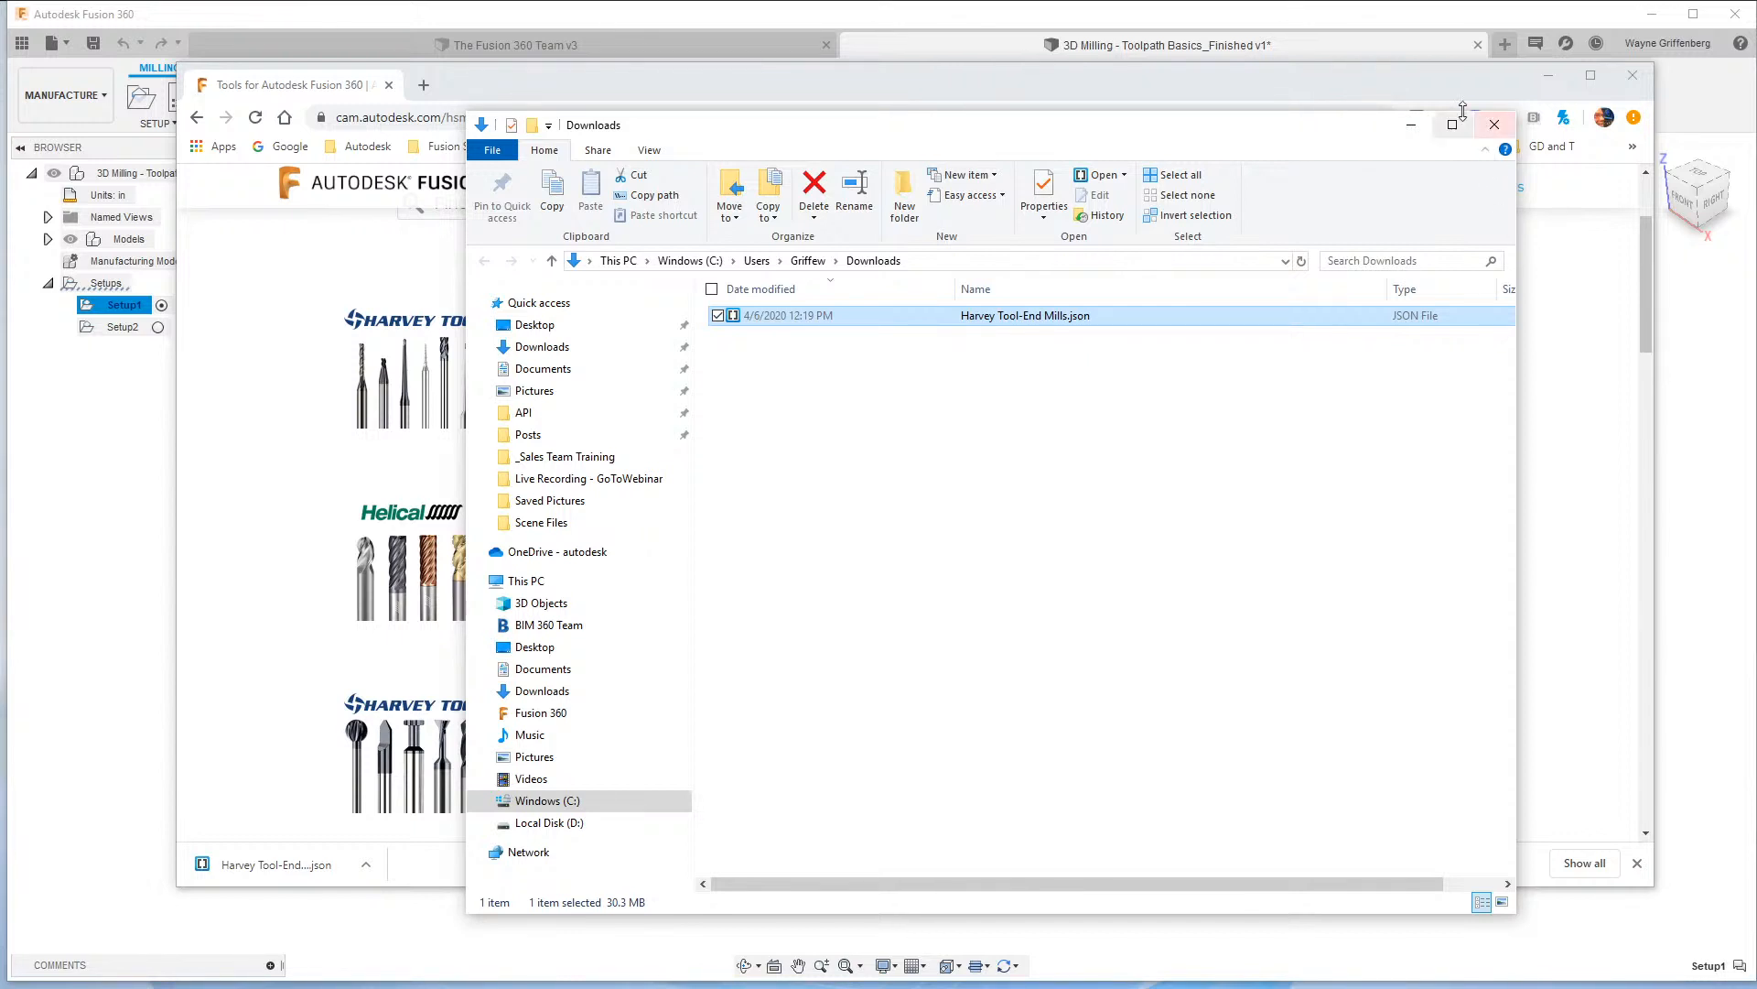
pyautogui.click(1411, 124)
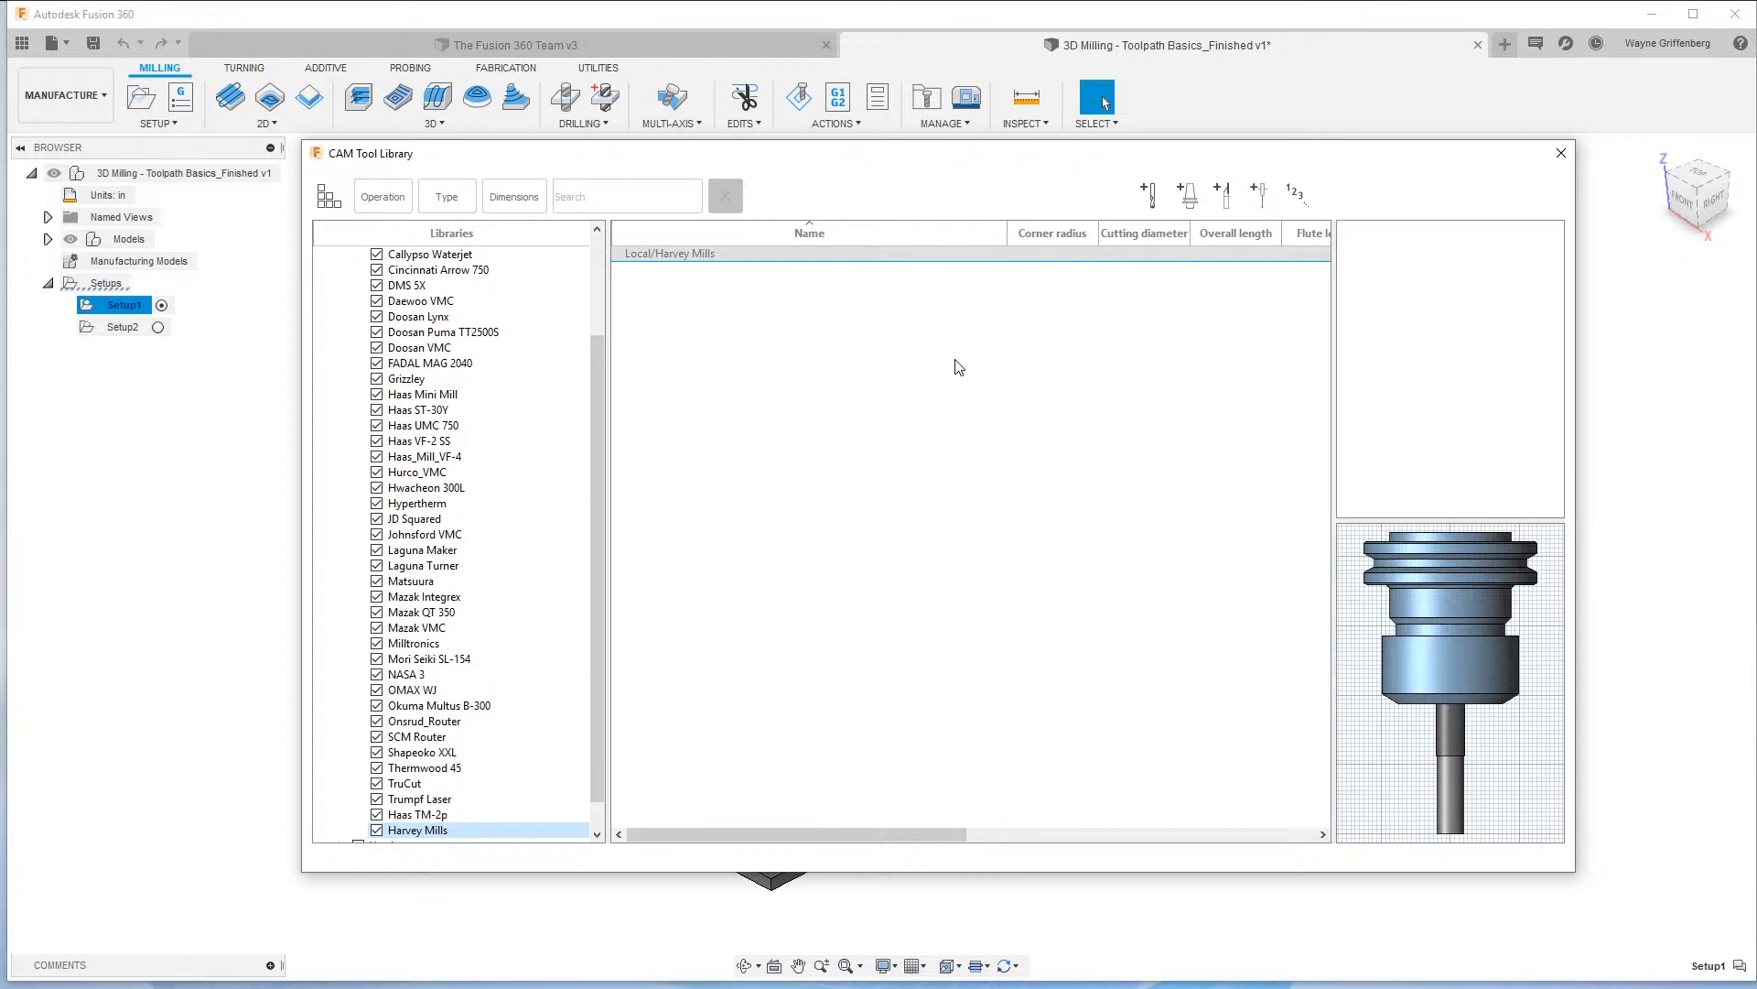
# Import Harvey Tool-End Mills.json from the Downloads folder into the local Harvey Mills tool library.
pyautogui.scroll(-1, 434, 815)
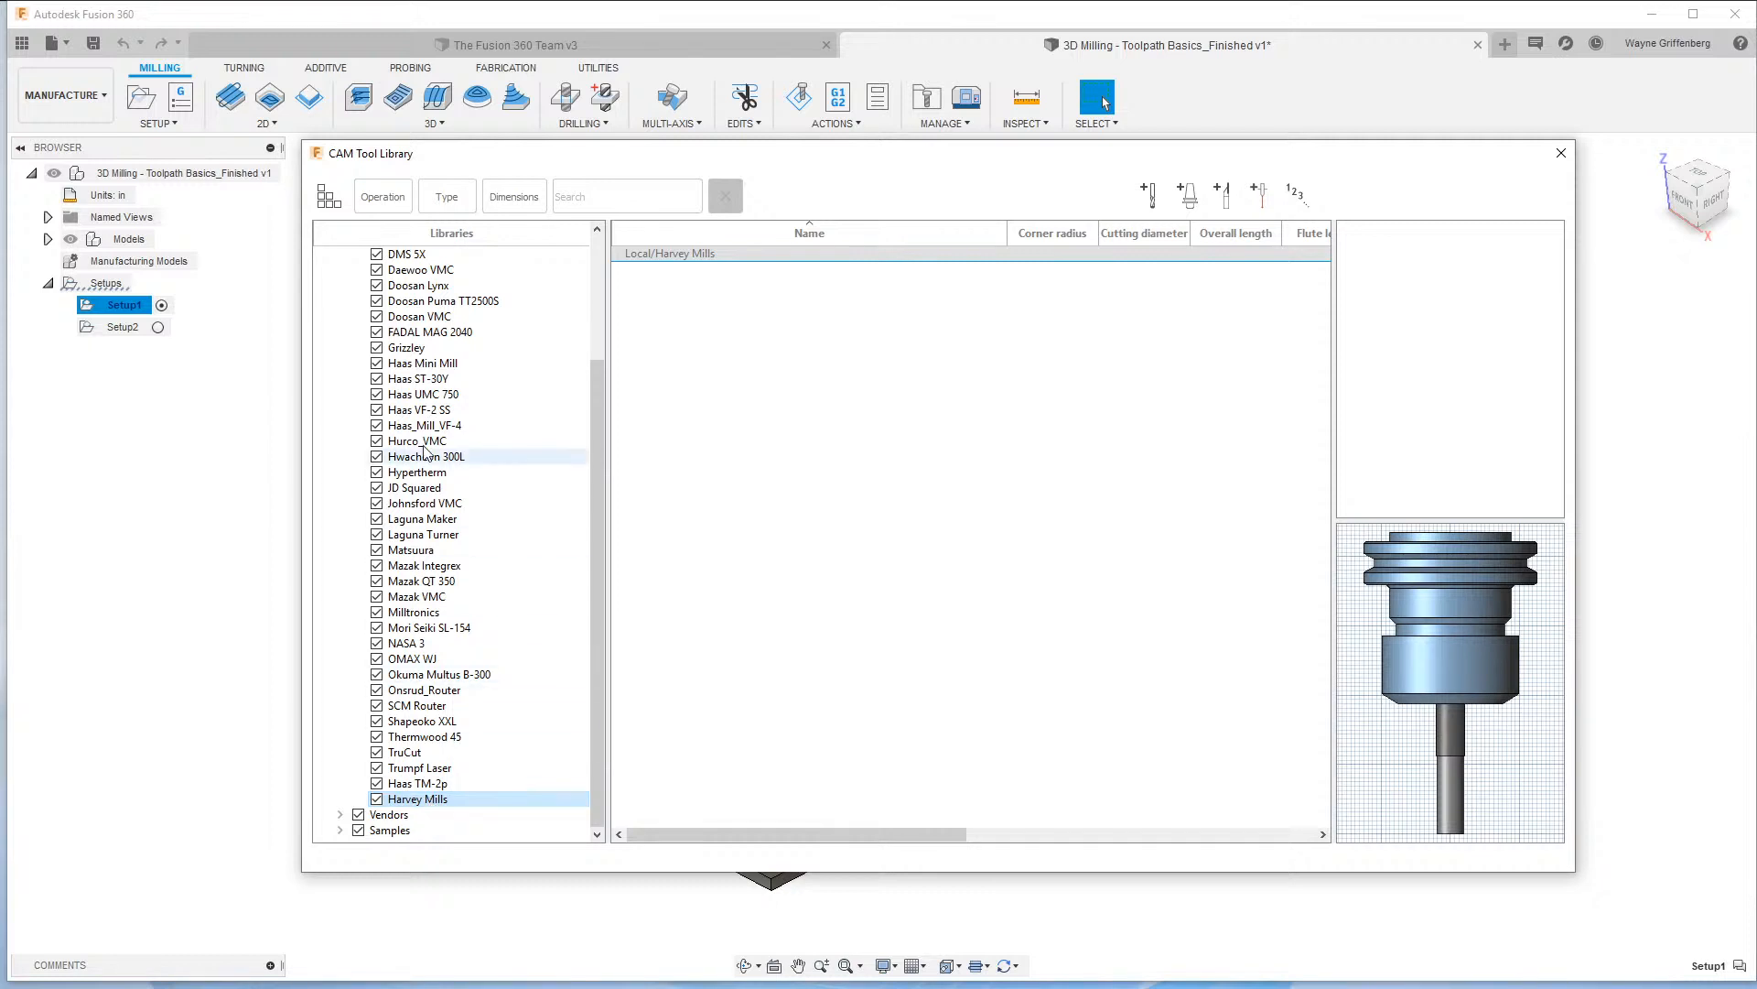
pyautogui.rightClick(432, 805)
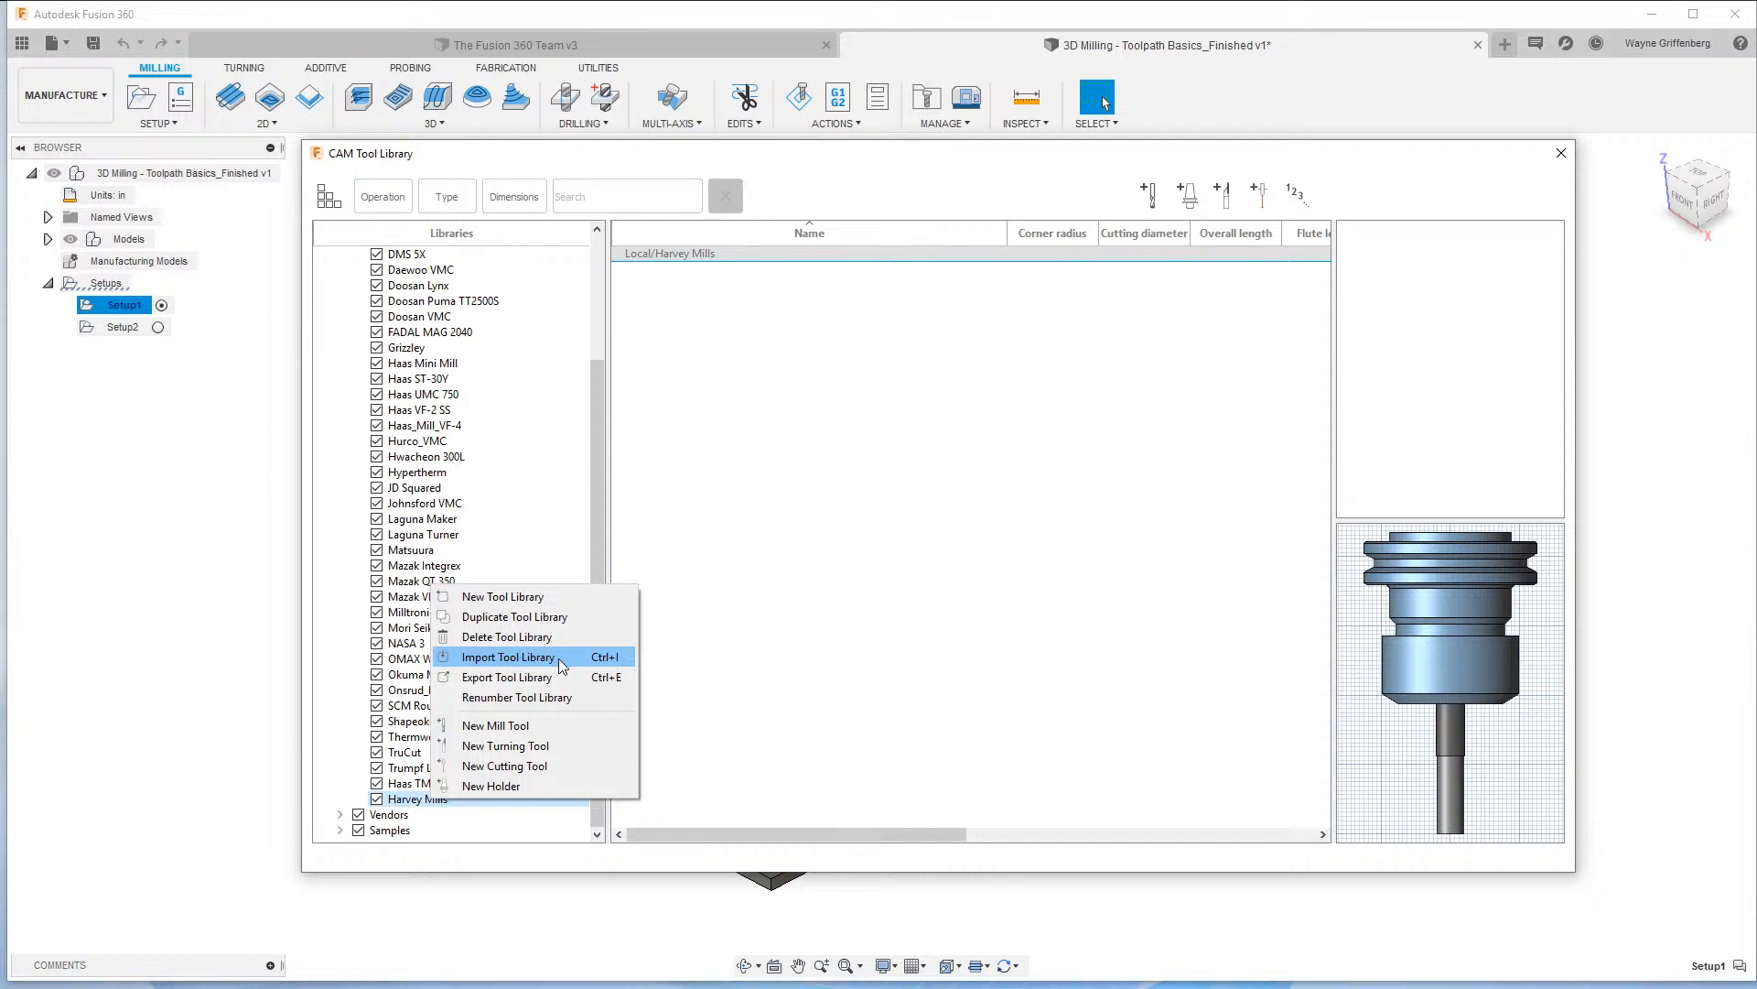
pyautogui.click(592, 659)
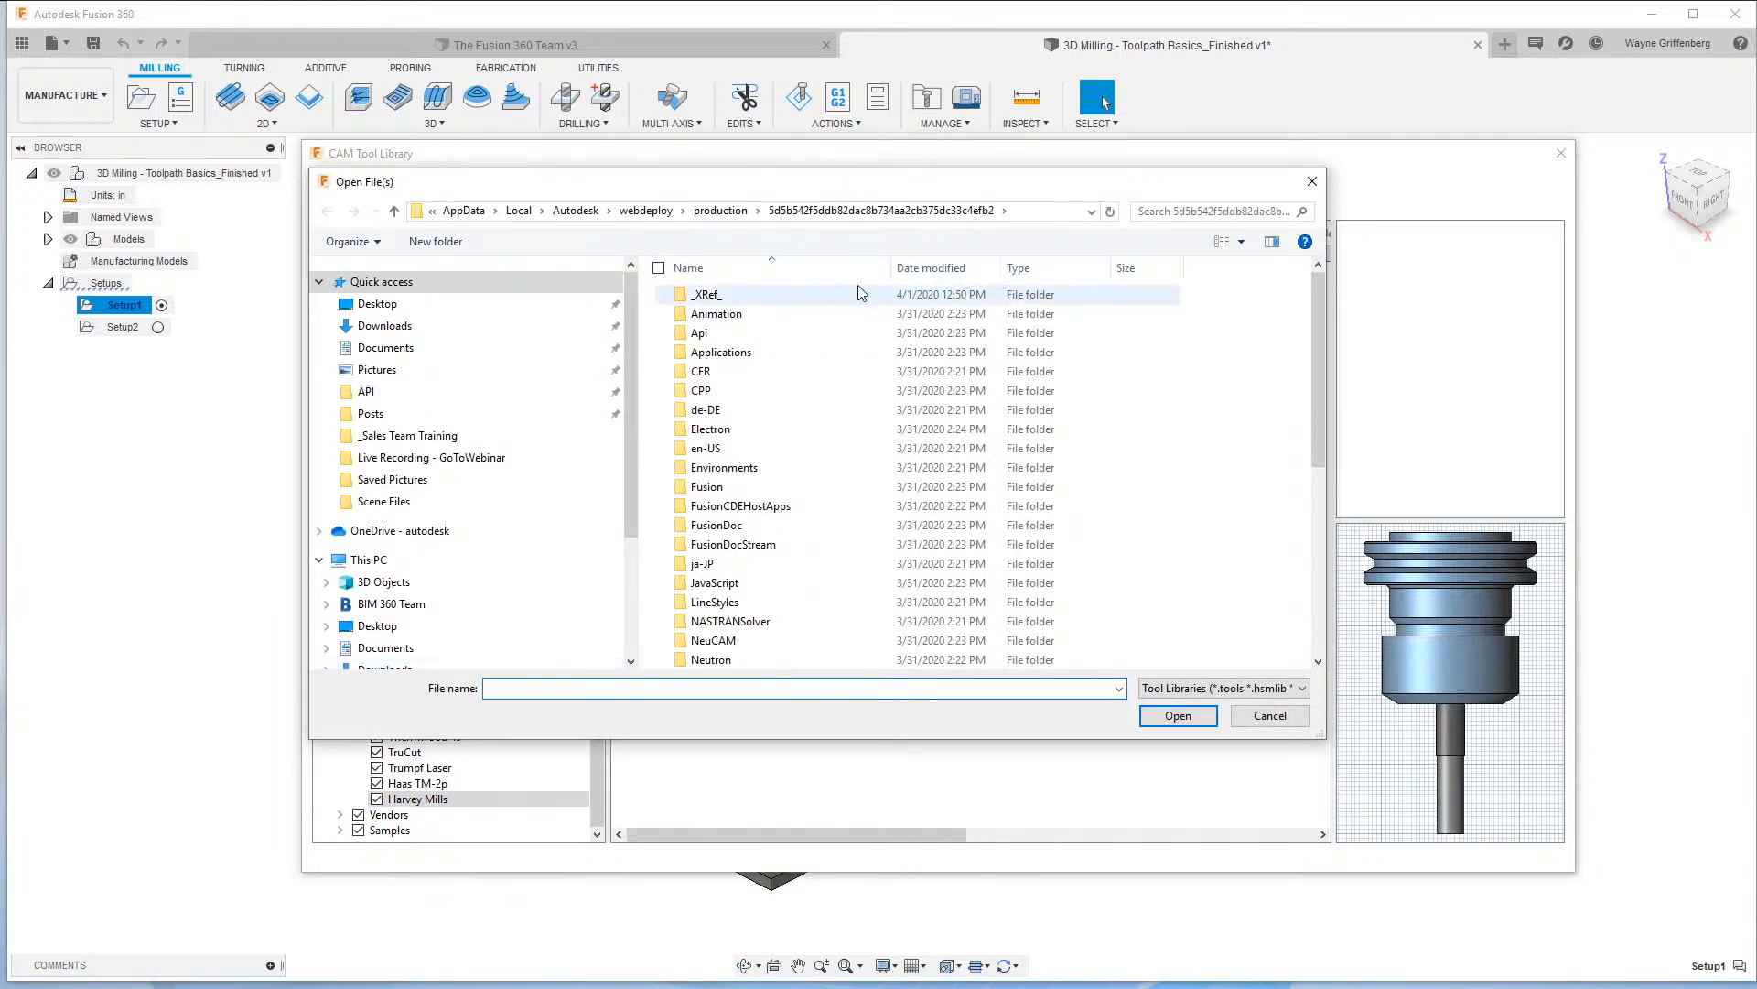
pyautogui.moveTo(829, 192); pyautogui.dragTo(962, 228)
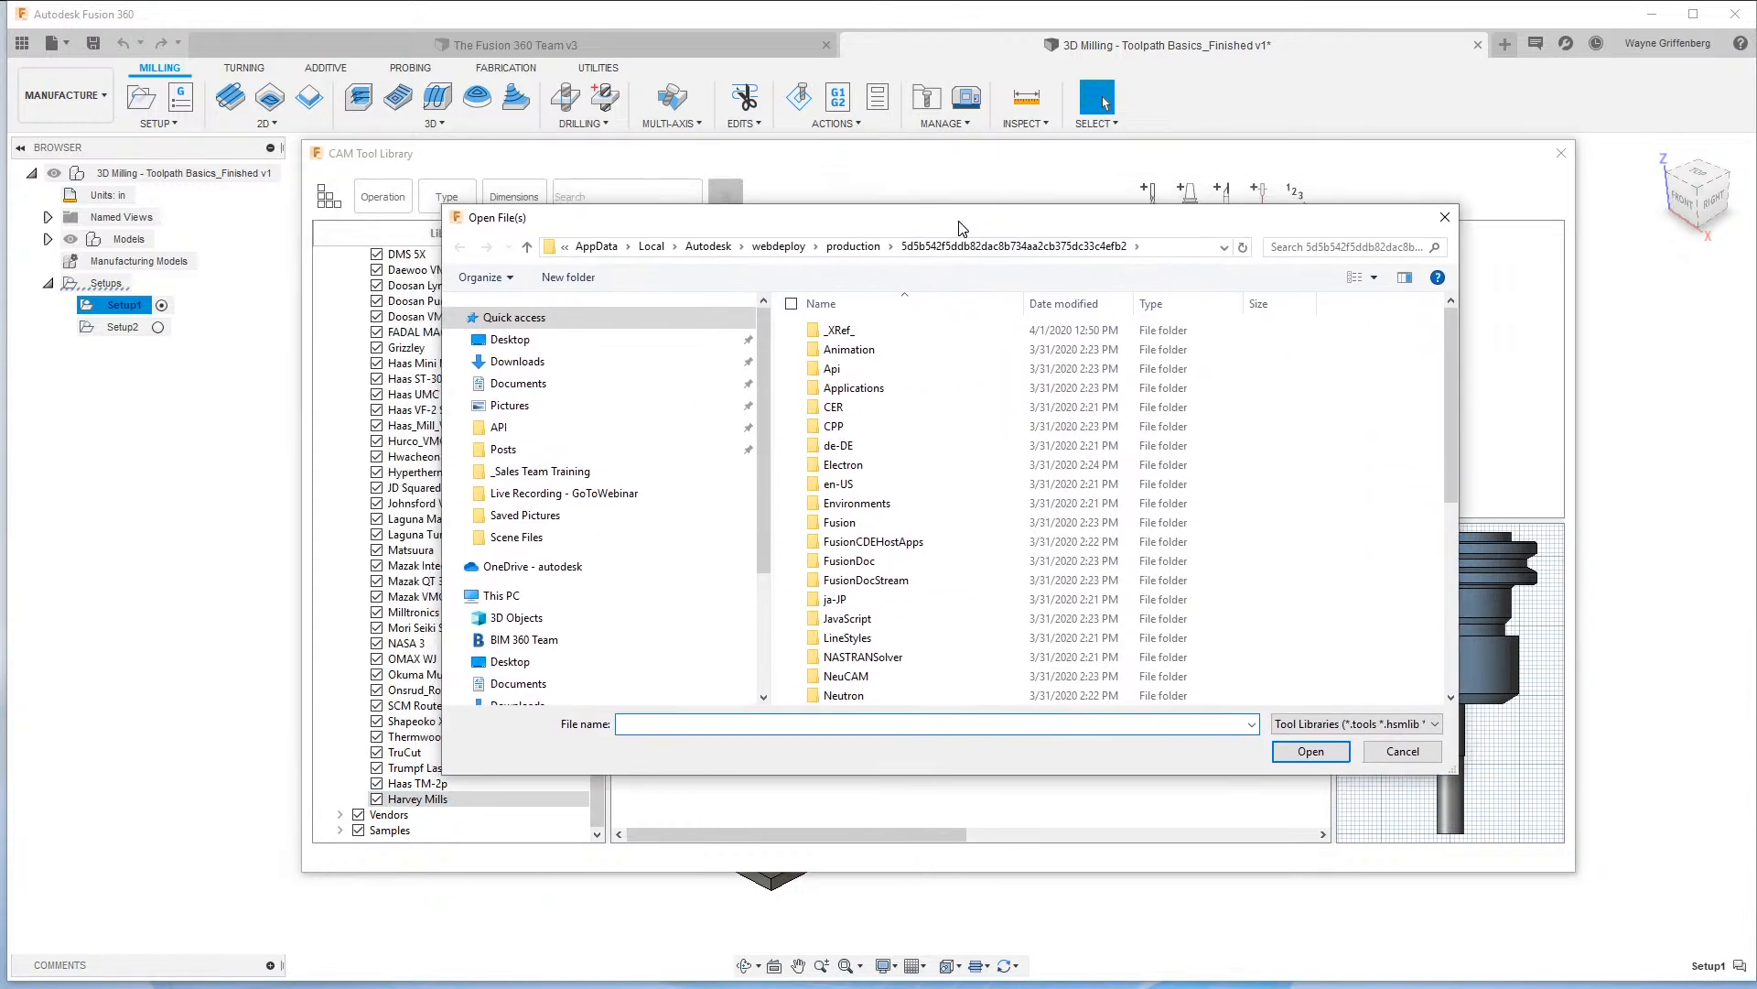
pyautogui.scroll(-1, 520, 679)
pyautogui.click(517, 669)
pyautogui.click(960, 332)
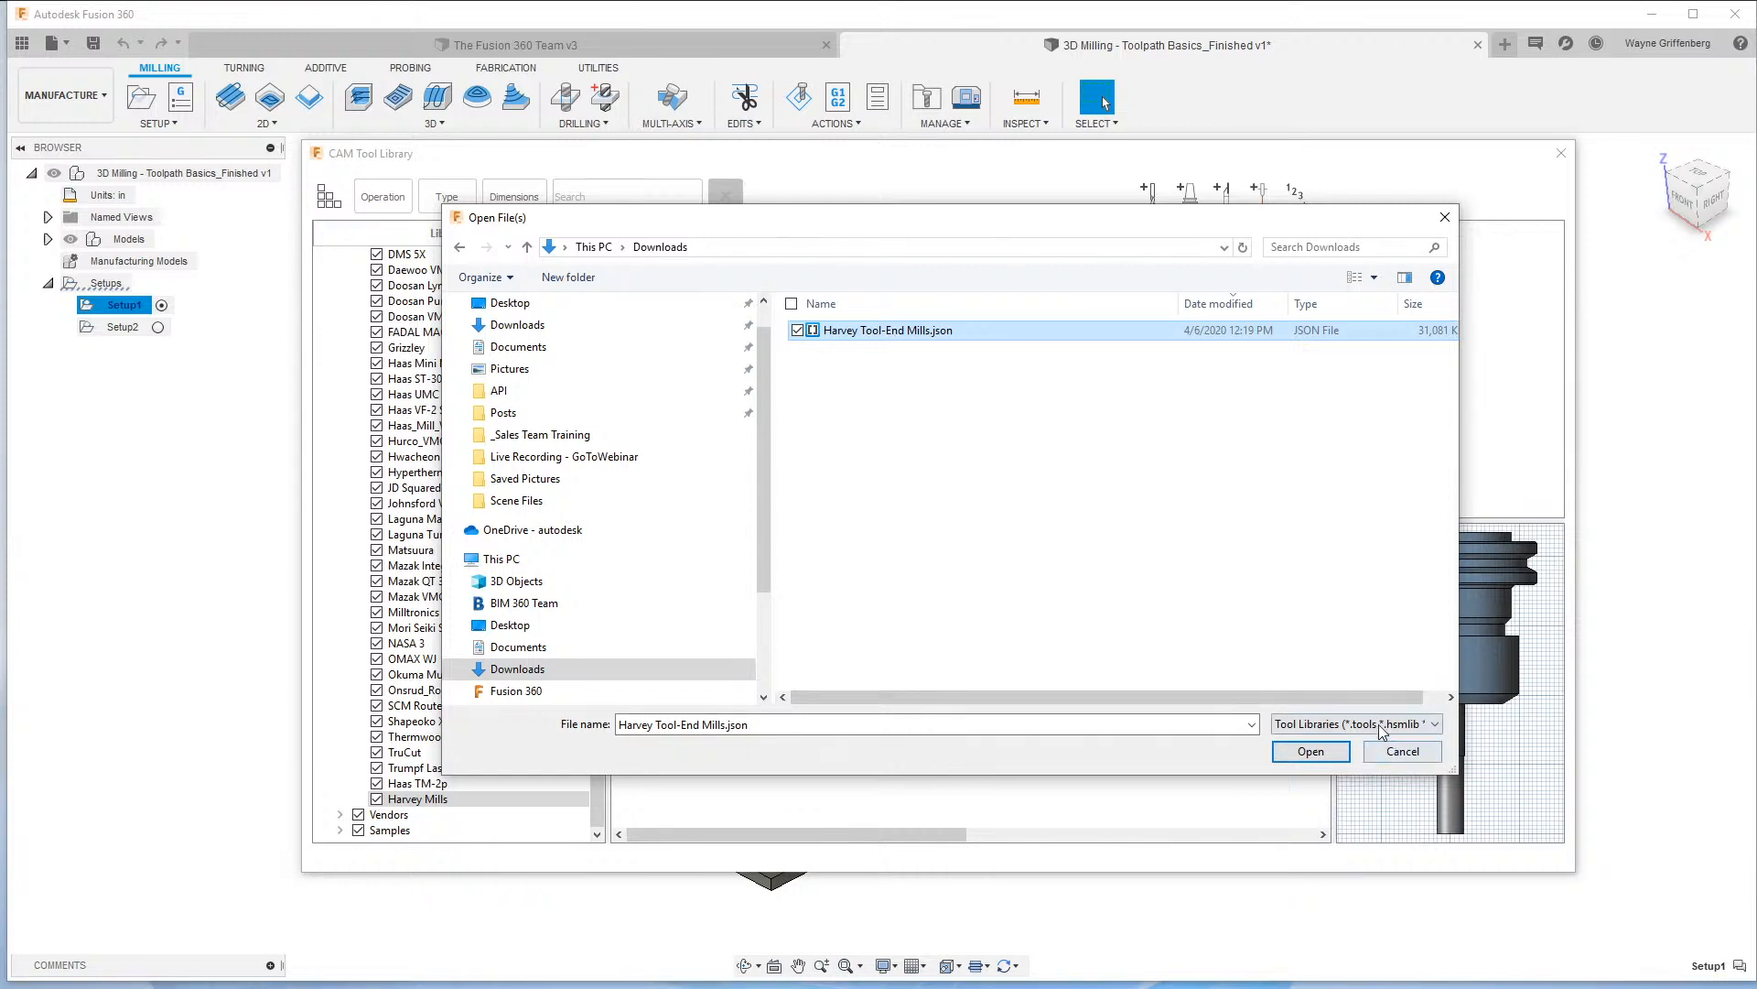
pyautogui.click(1424, 724)
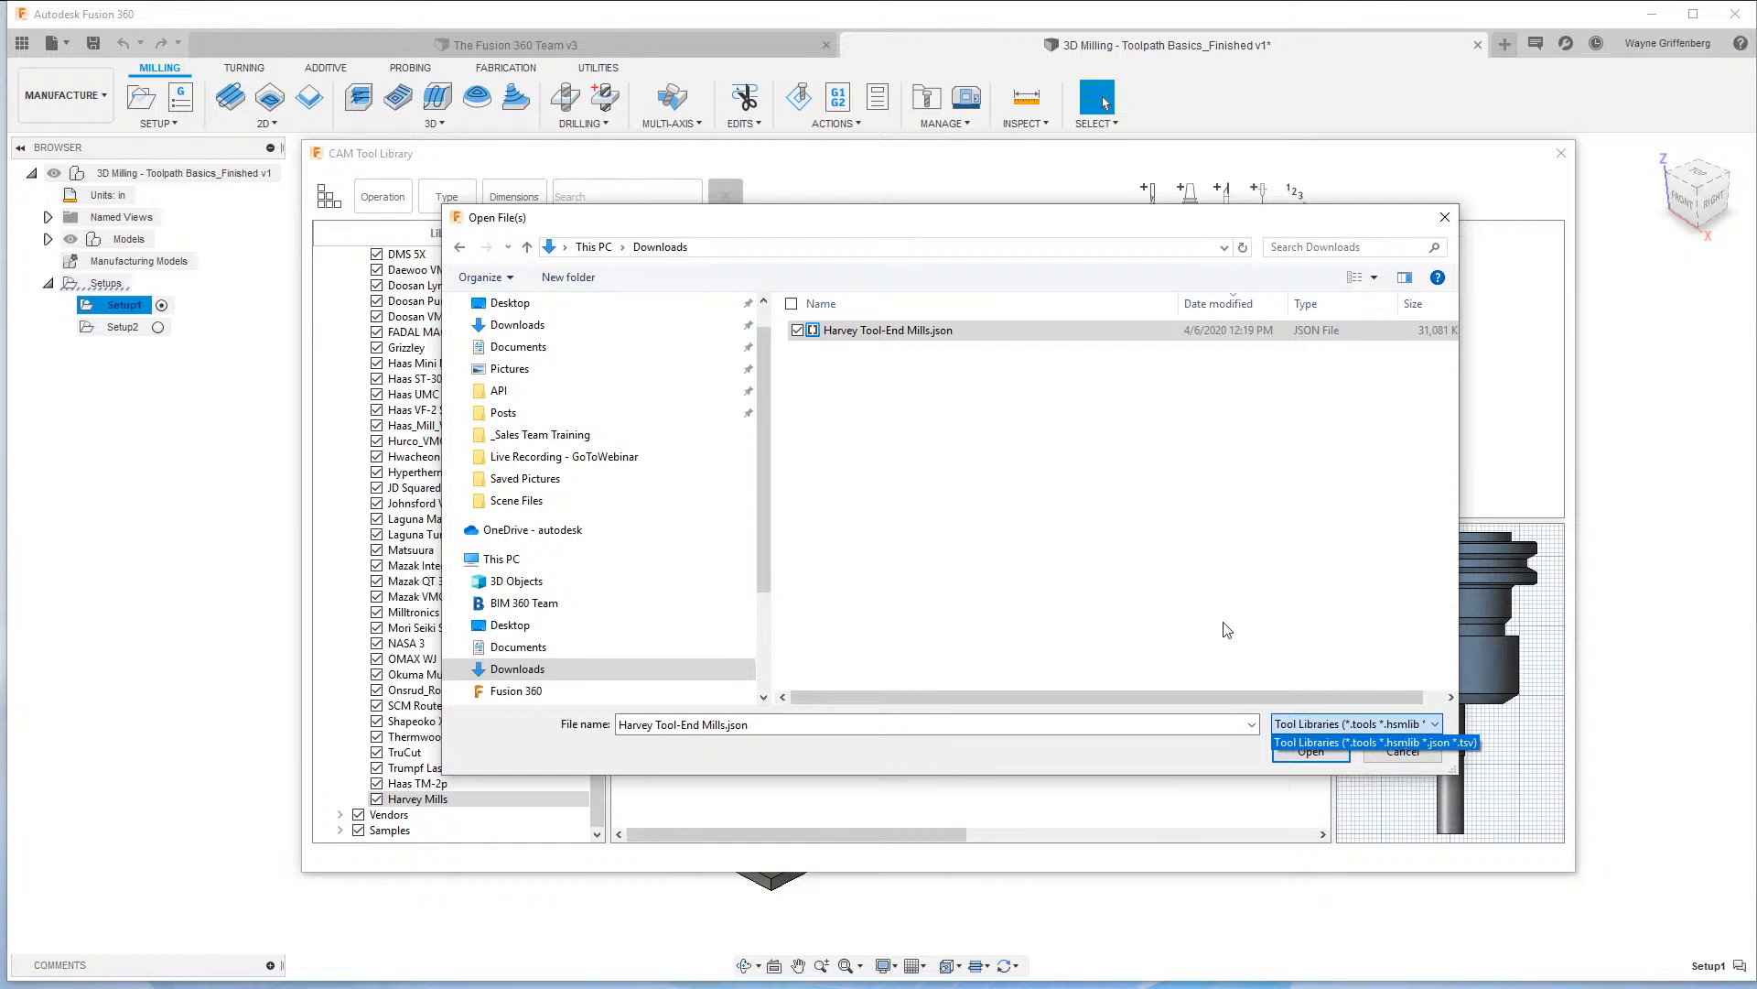
pyautogui.click(856, 333)
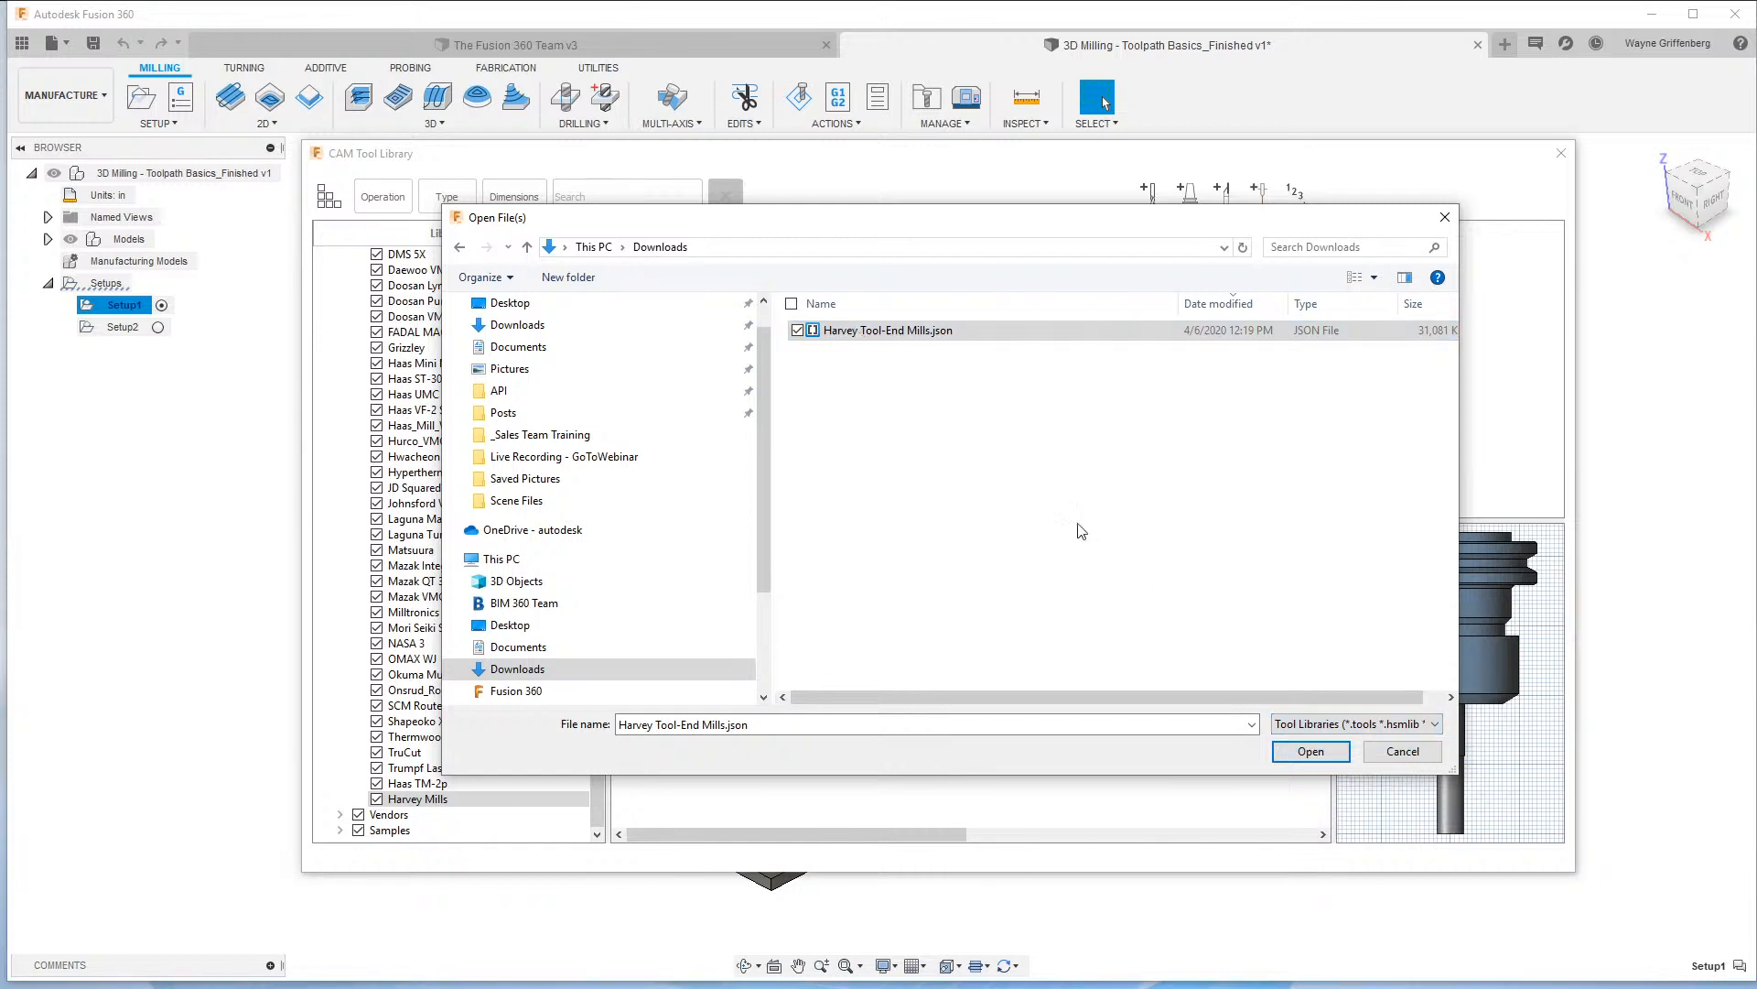
pyautogui.click(1315, 756)
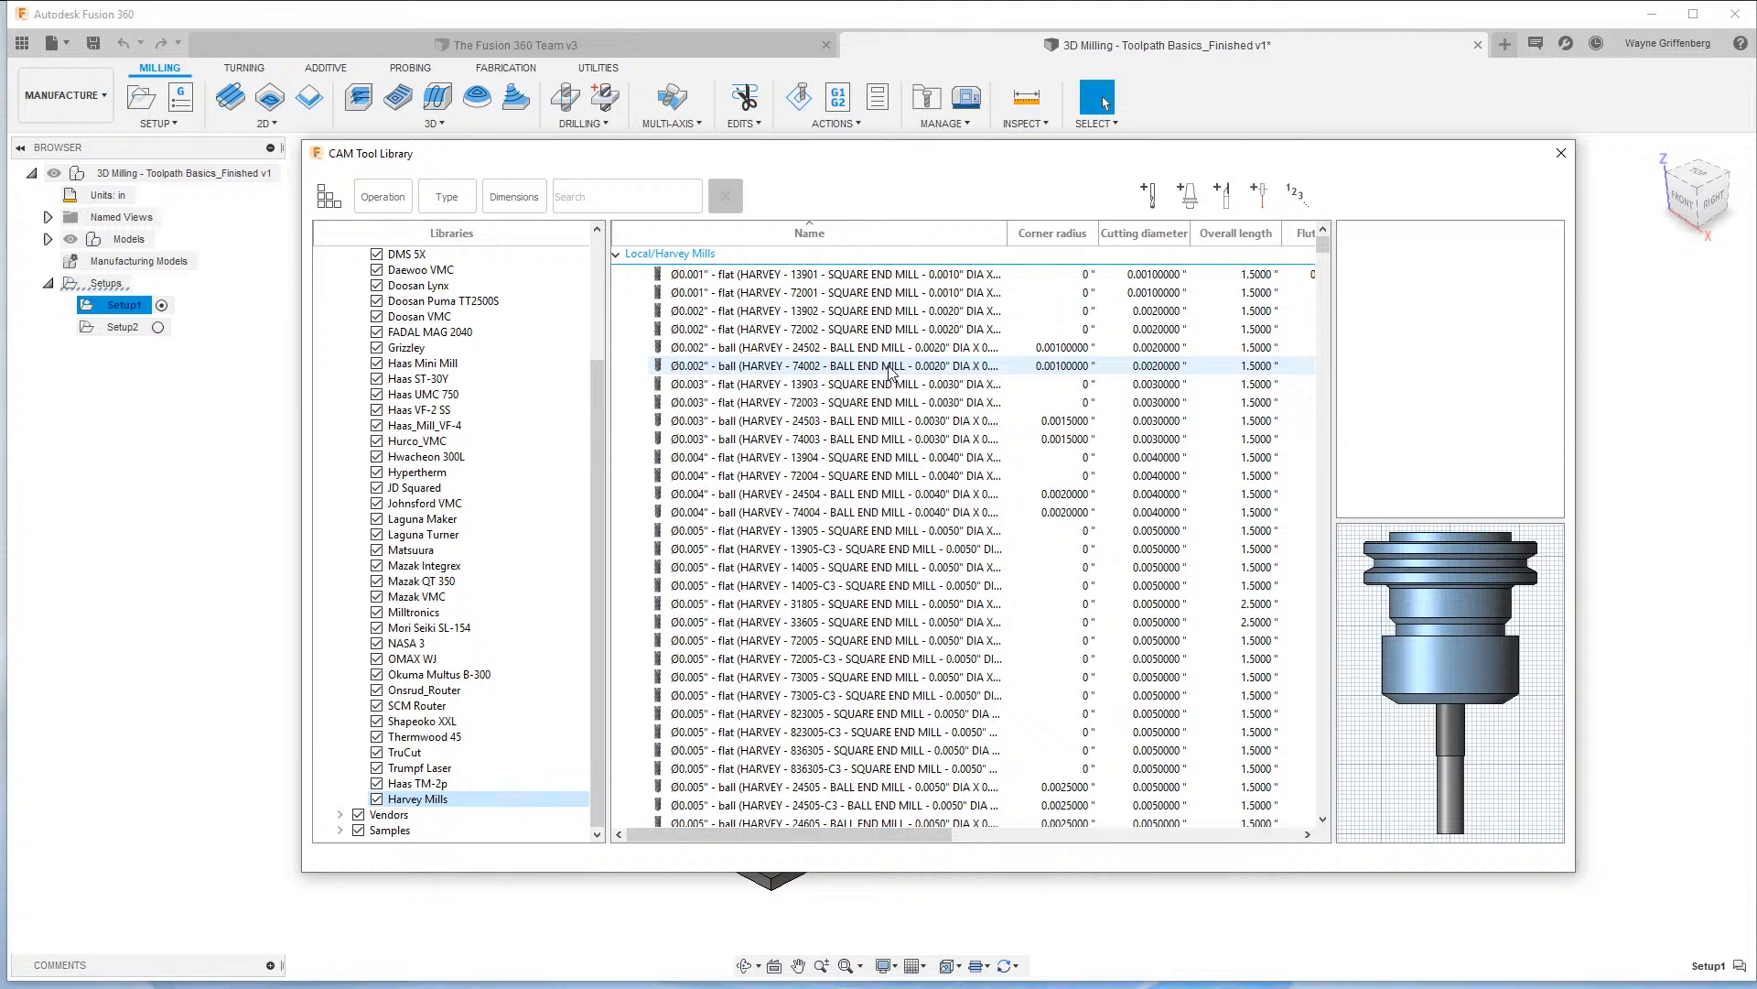
# Widen the Name column of the tool list and sort the Harvey tools by corner radius in descending order.
pyautogui.click(1016, 236)
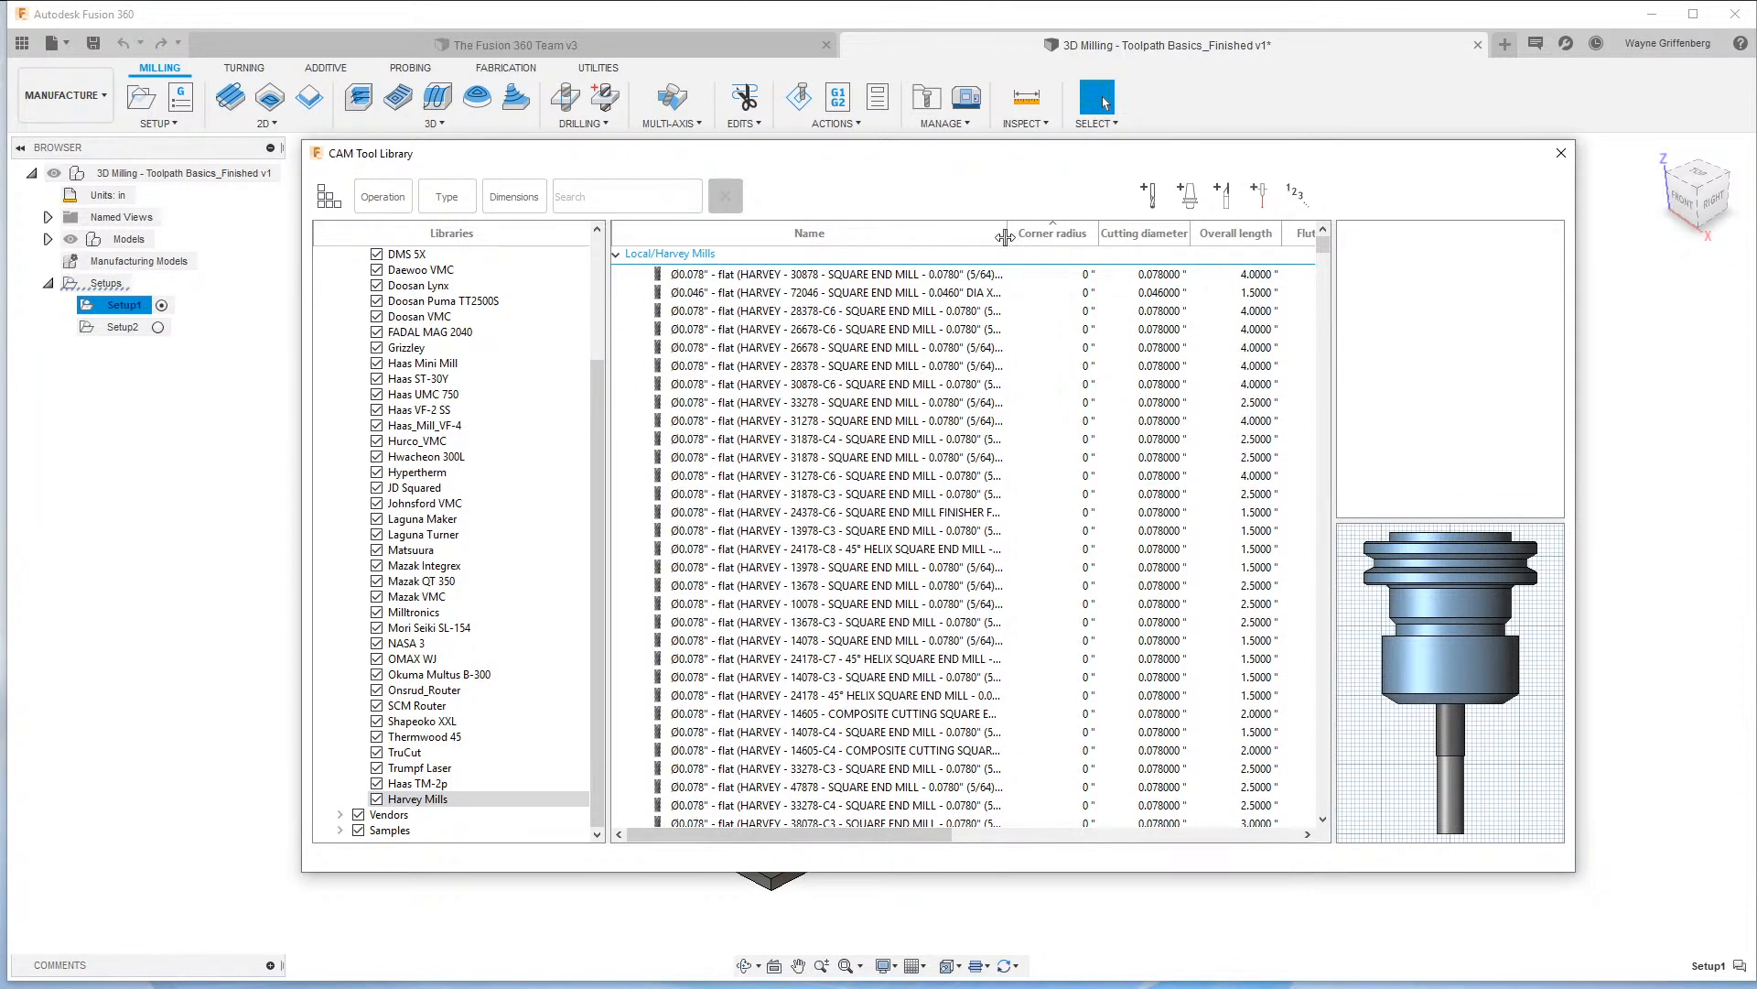
pyautogui.moveTo(1008, 234); pyautogui.dragTo(1187, 236)
pyautogui.click(1233, 236)
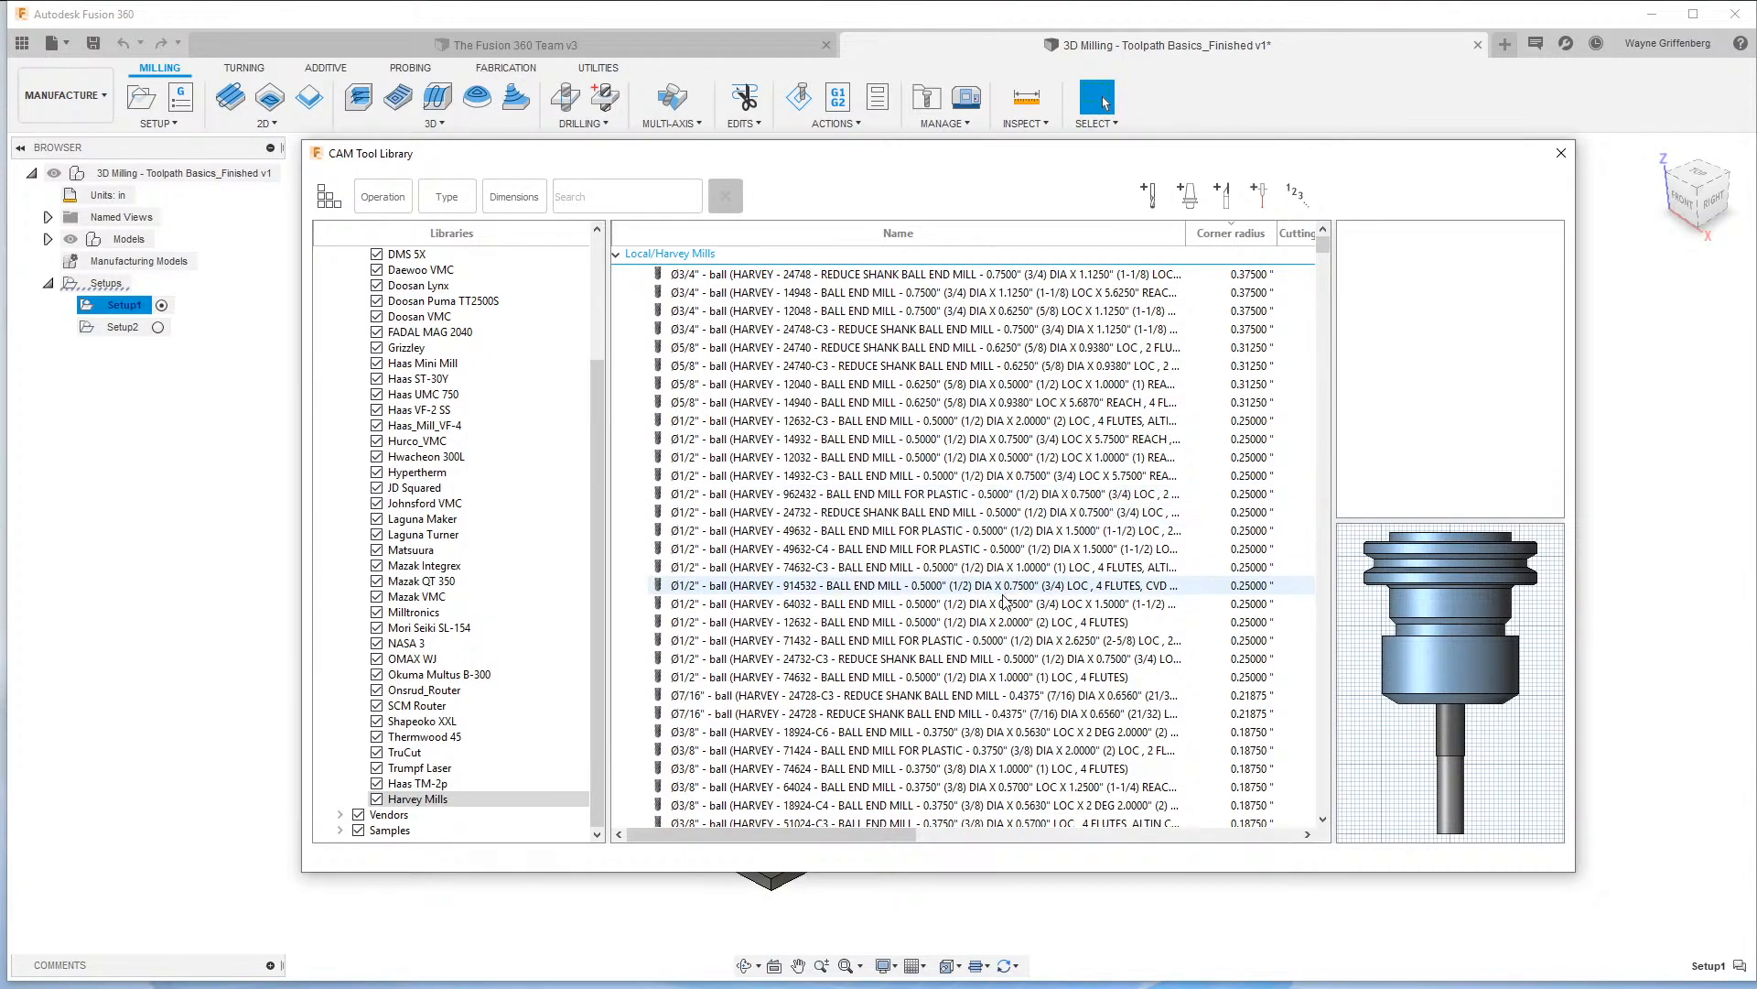
# Look through the imported Harvey end mills sorted by corner radius and return to the start of the list.
pyautogui.scroll(-20, 1005, 602)
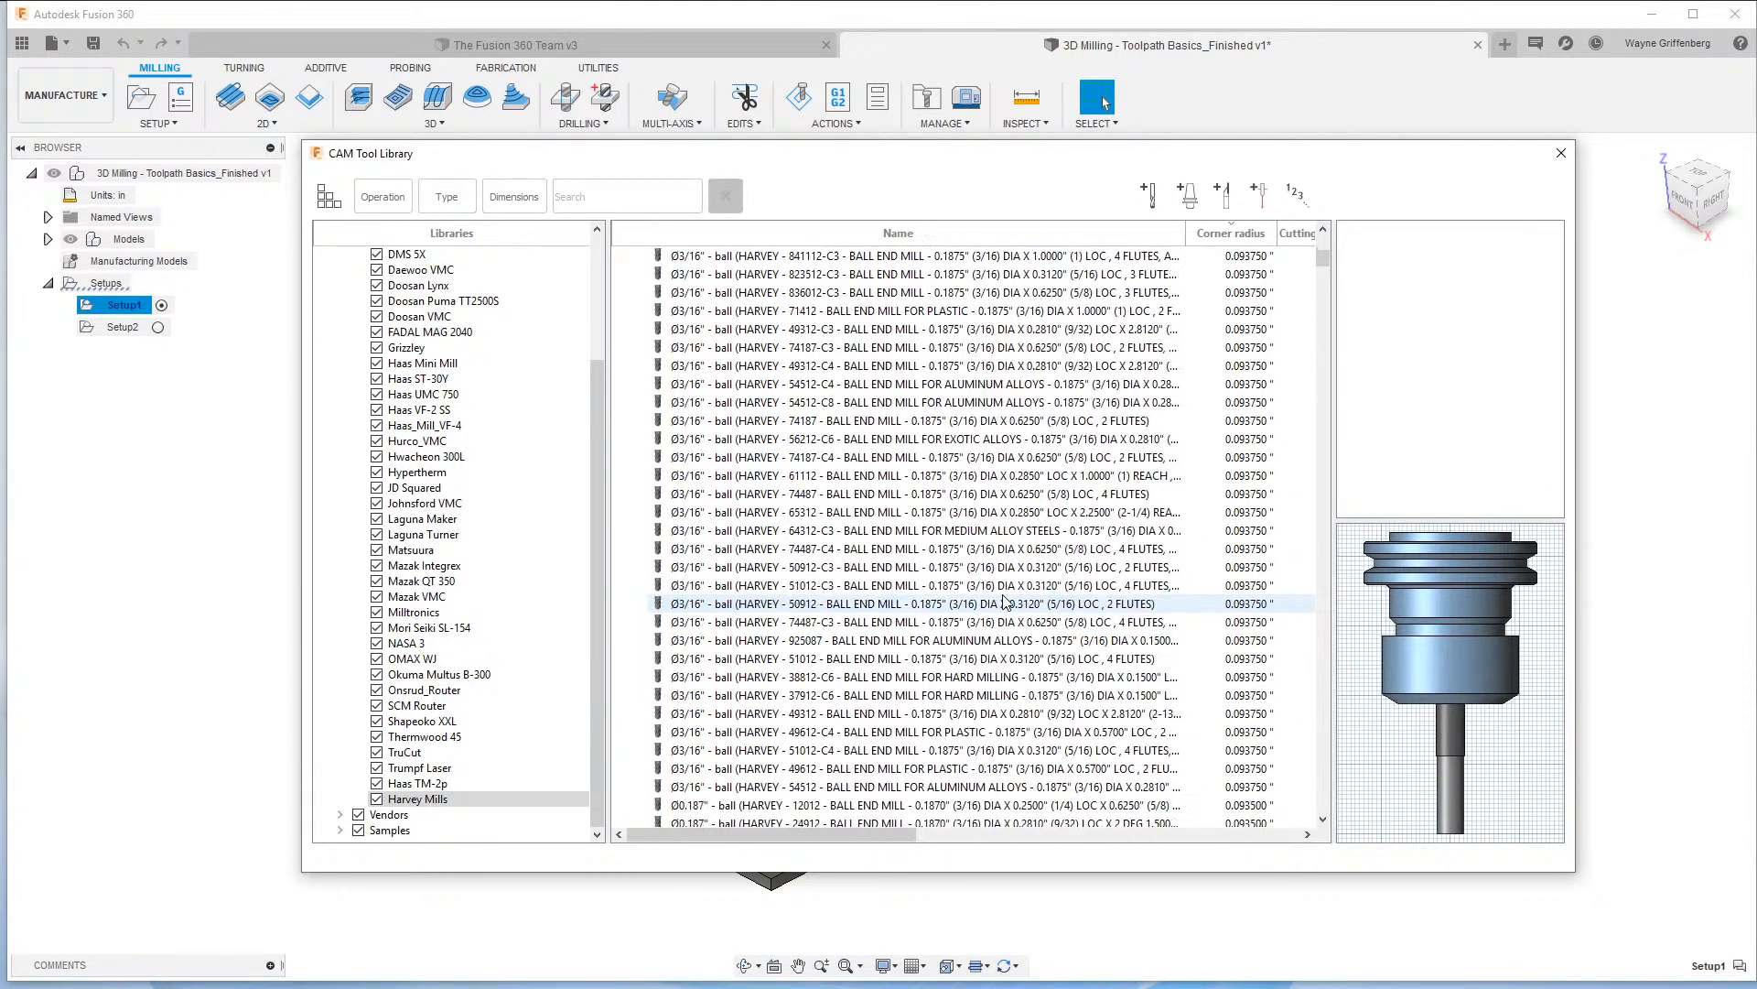
pyautogui.scroll(-15, 1005, 601)
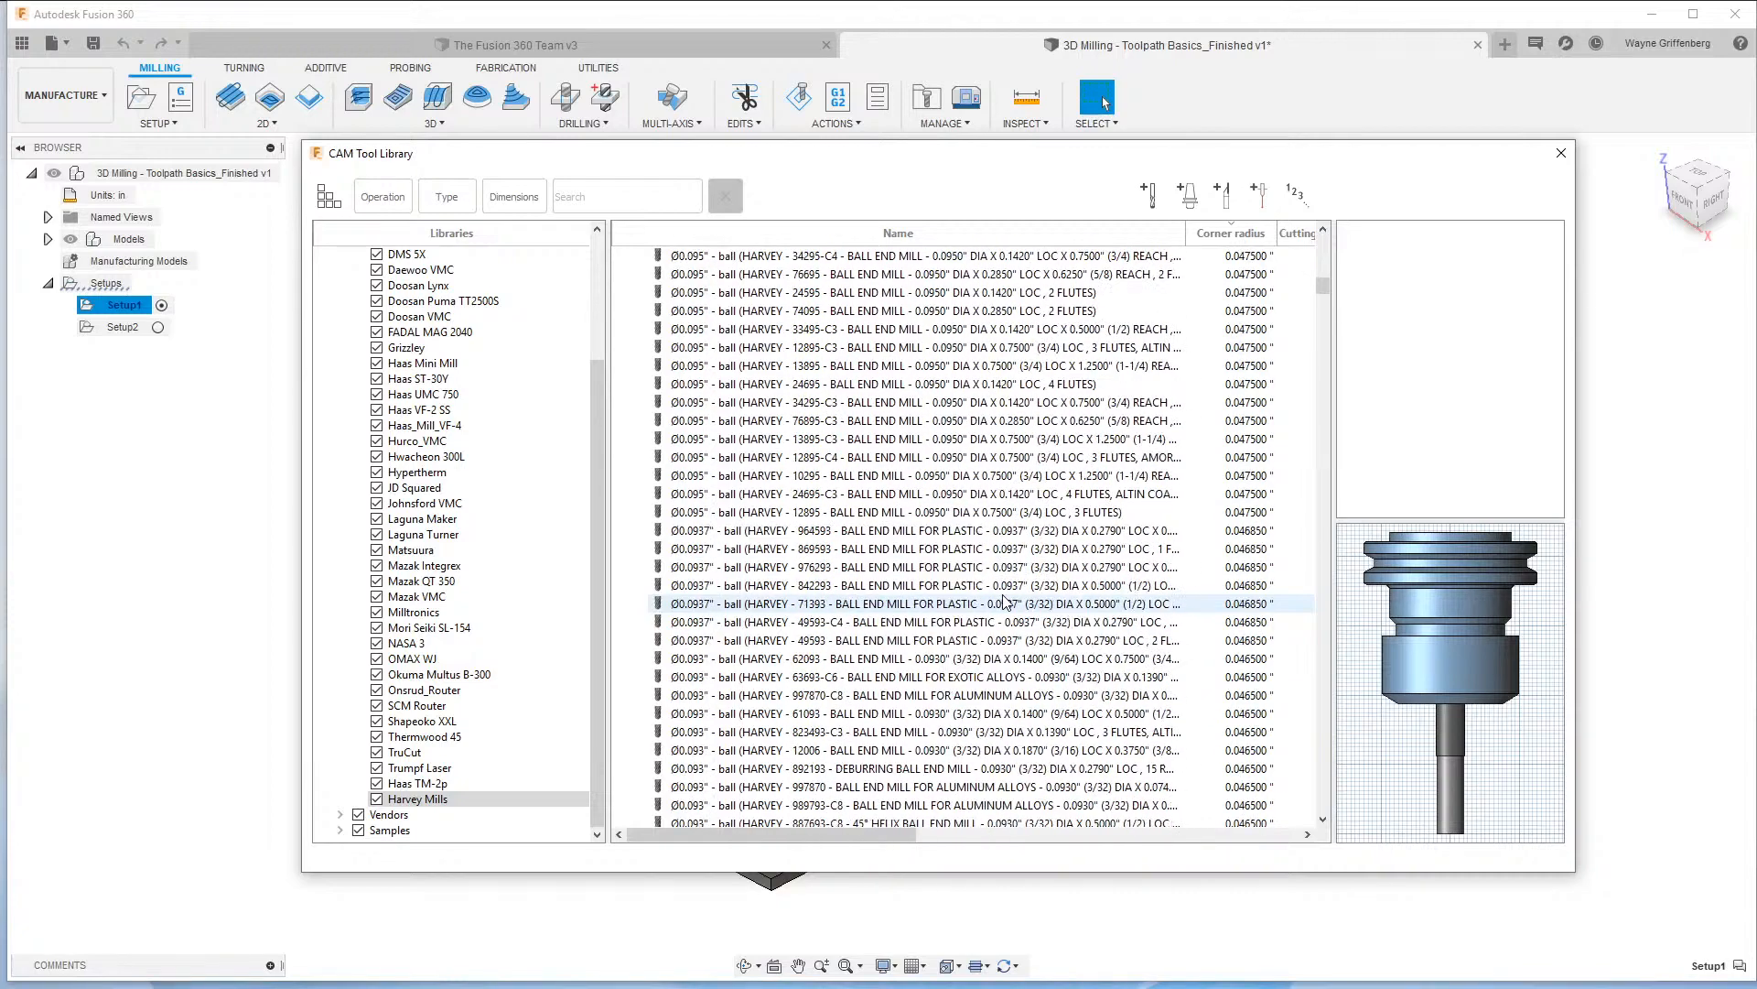
pyautogui.scroll(-1, 1005, 602)
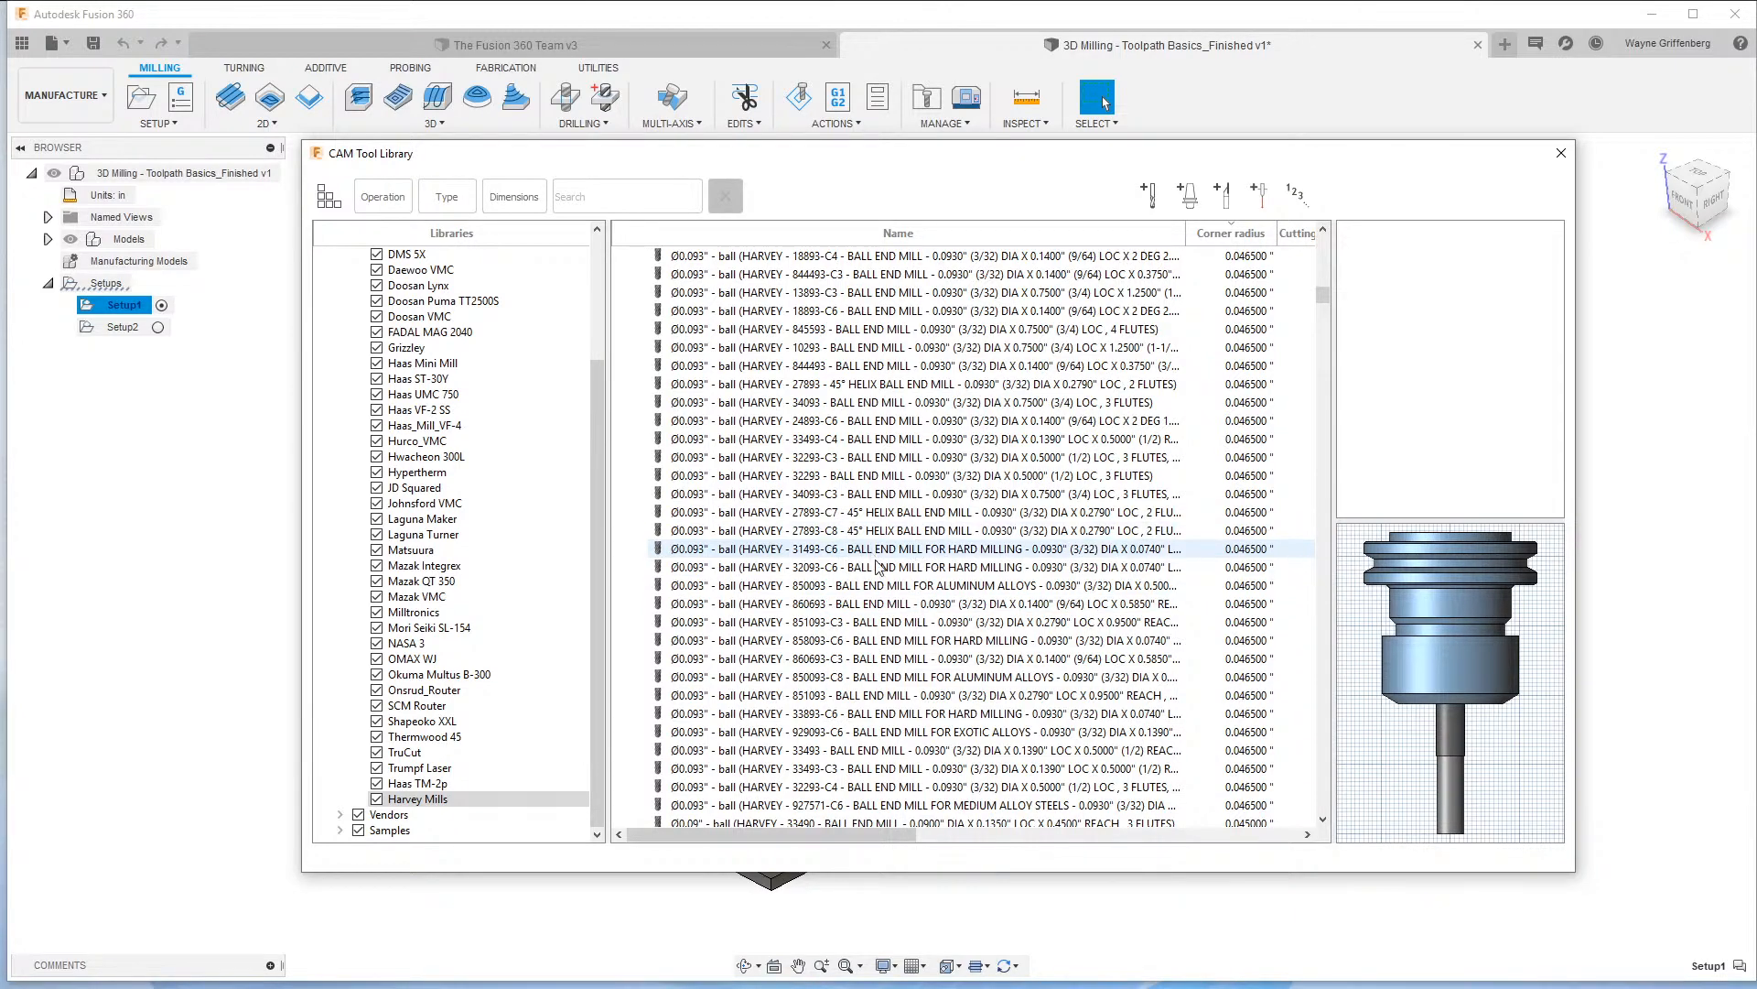
pyautogui.scroll(-4, 874, 618)
pyautogui.scroll(12, 875, 617)
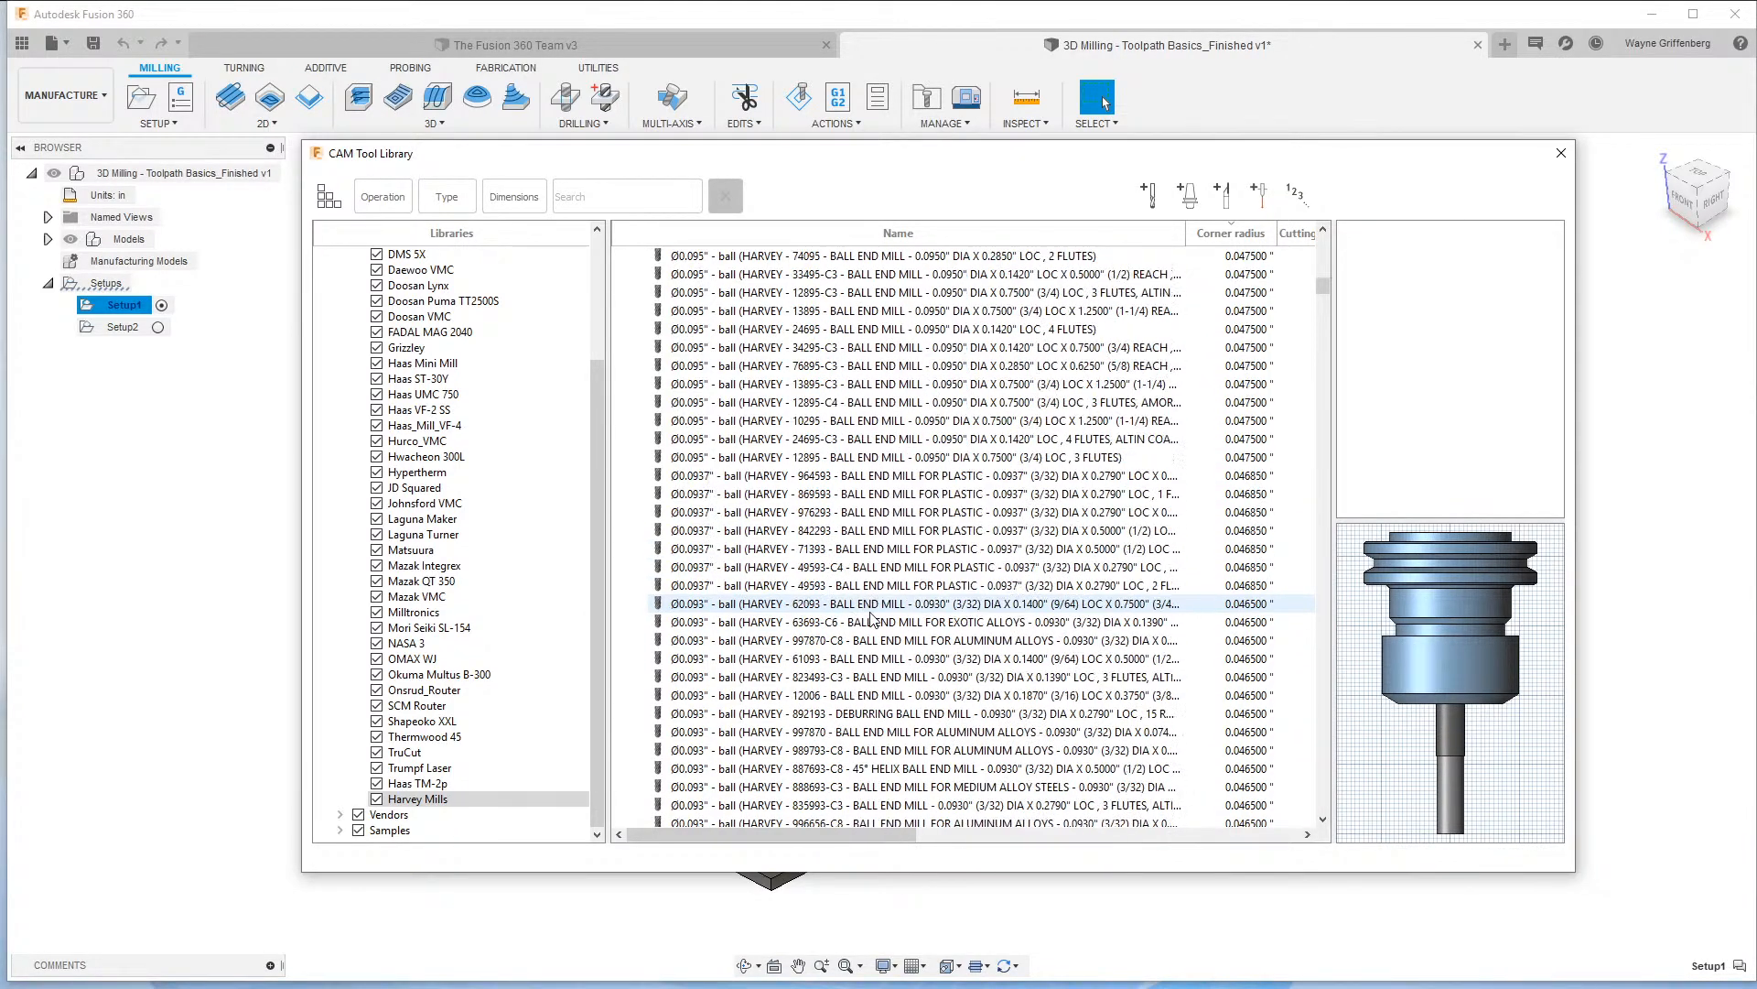
pyautogui.scroll(10, 871, 620)
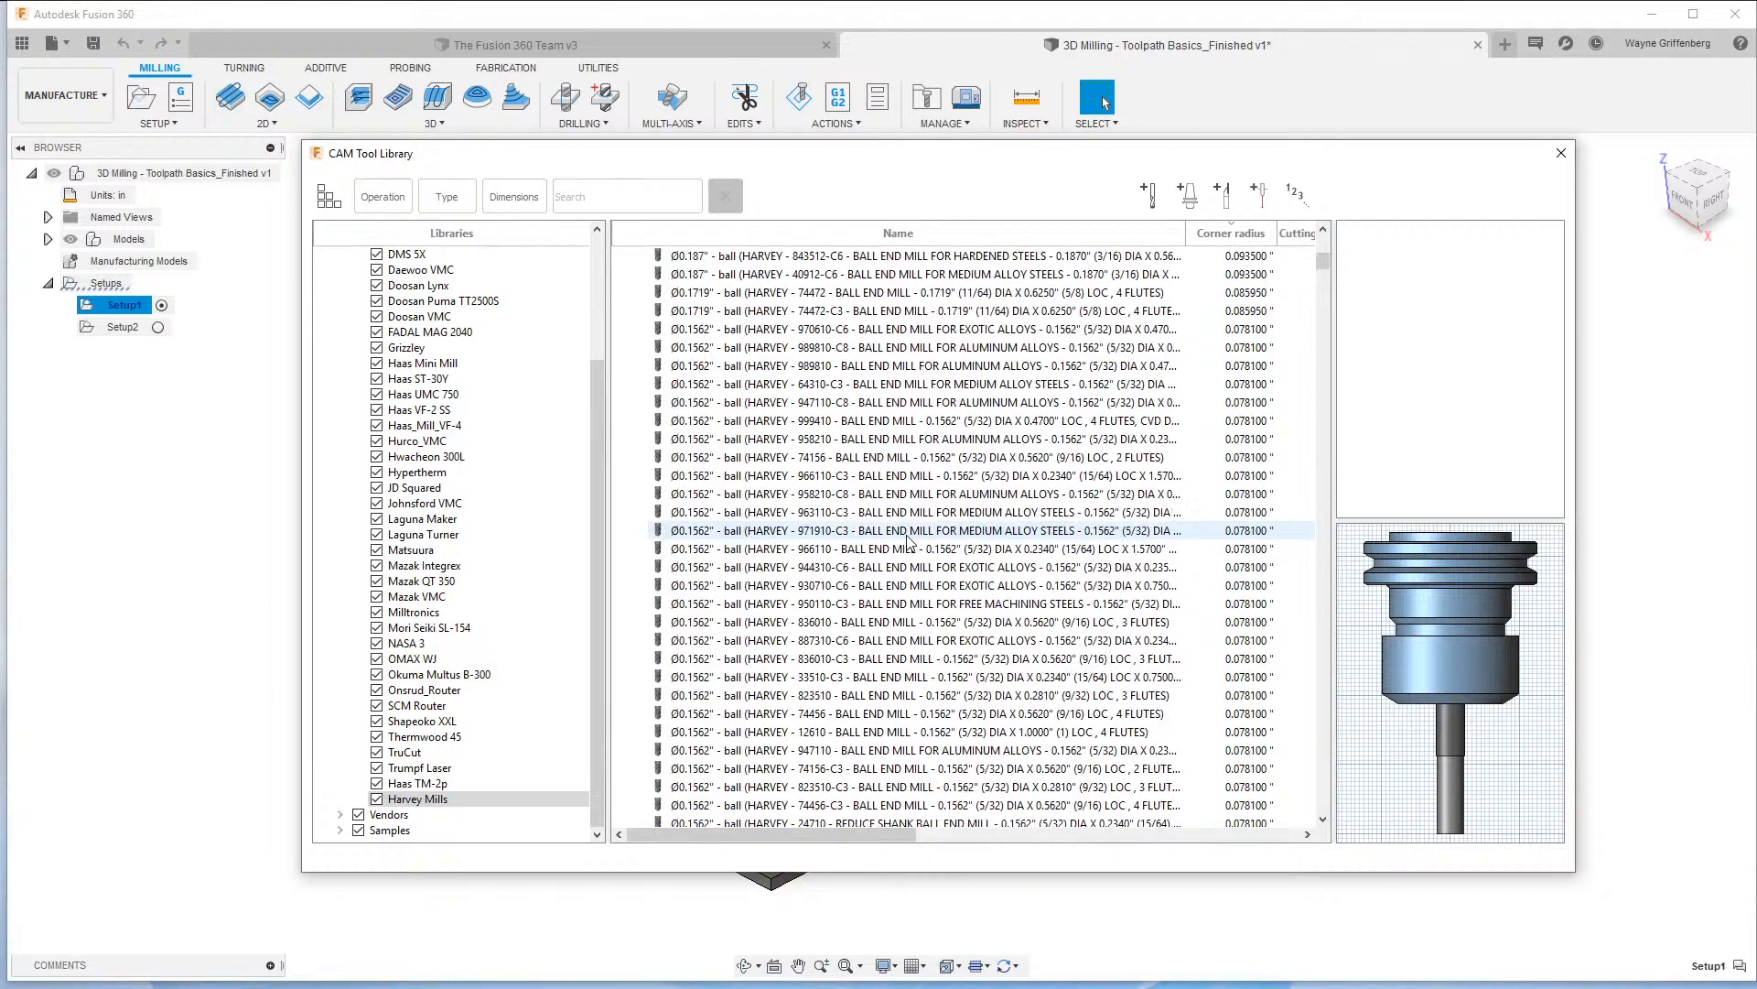
pyautogui.scroll(8, 1066, 620)
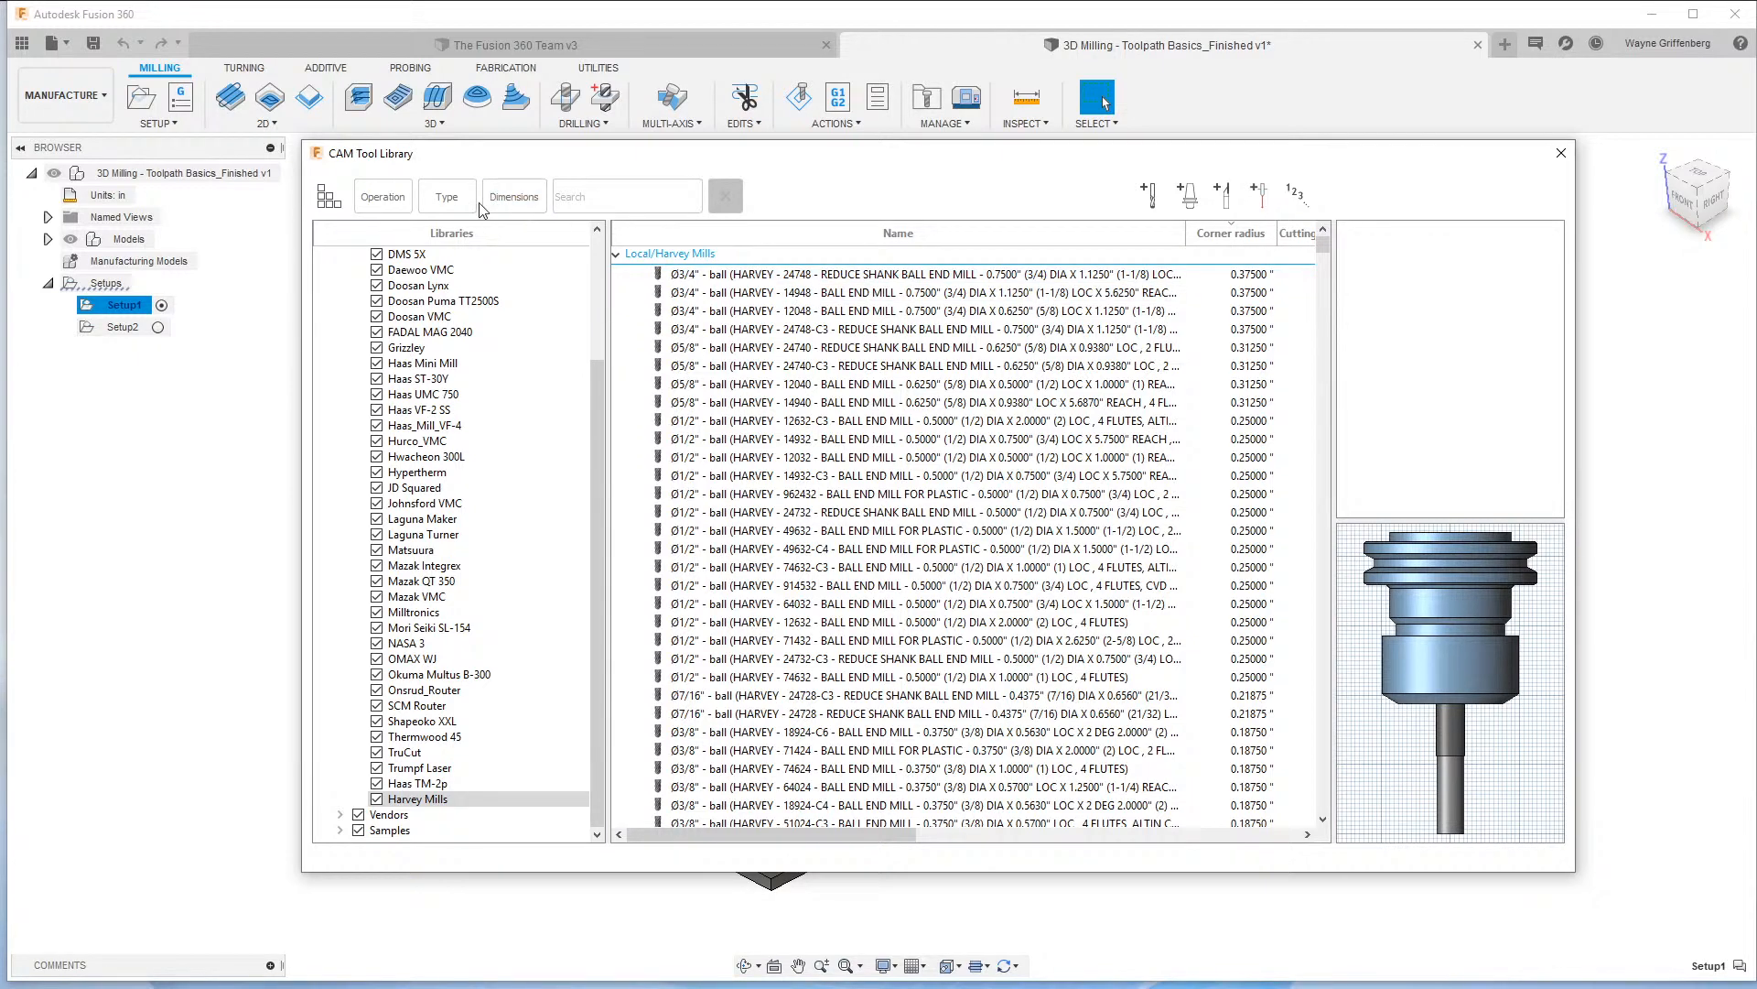
# Filter the Harvey Mills tools by the Pocket milling operation.
pyautogui.click(379, 201)
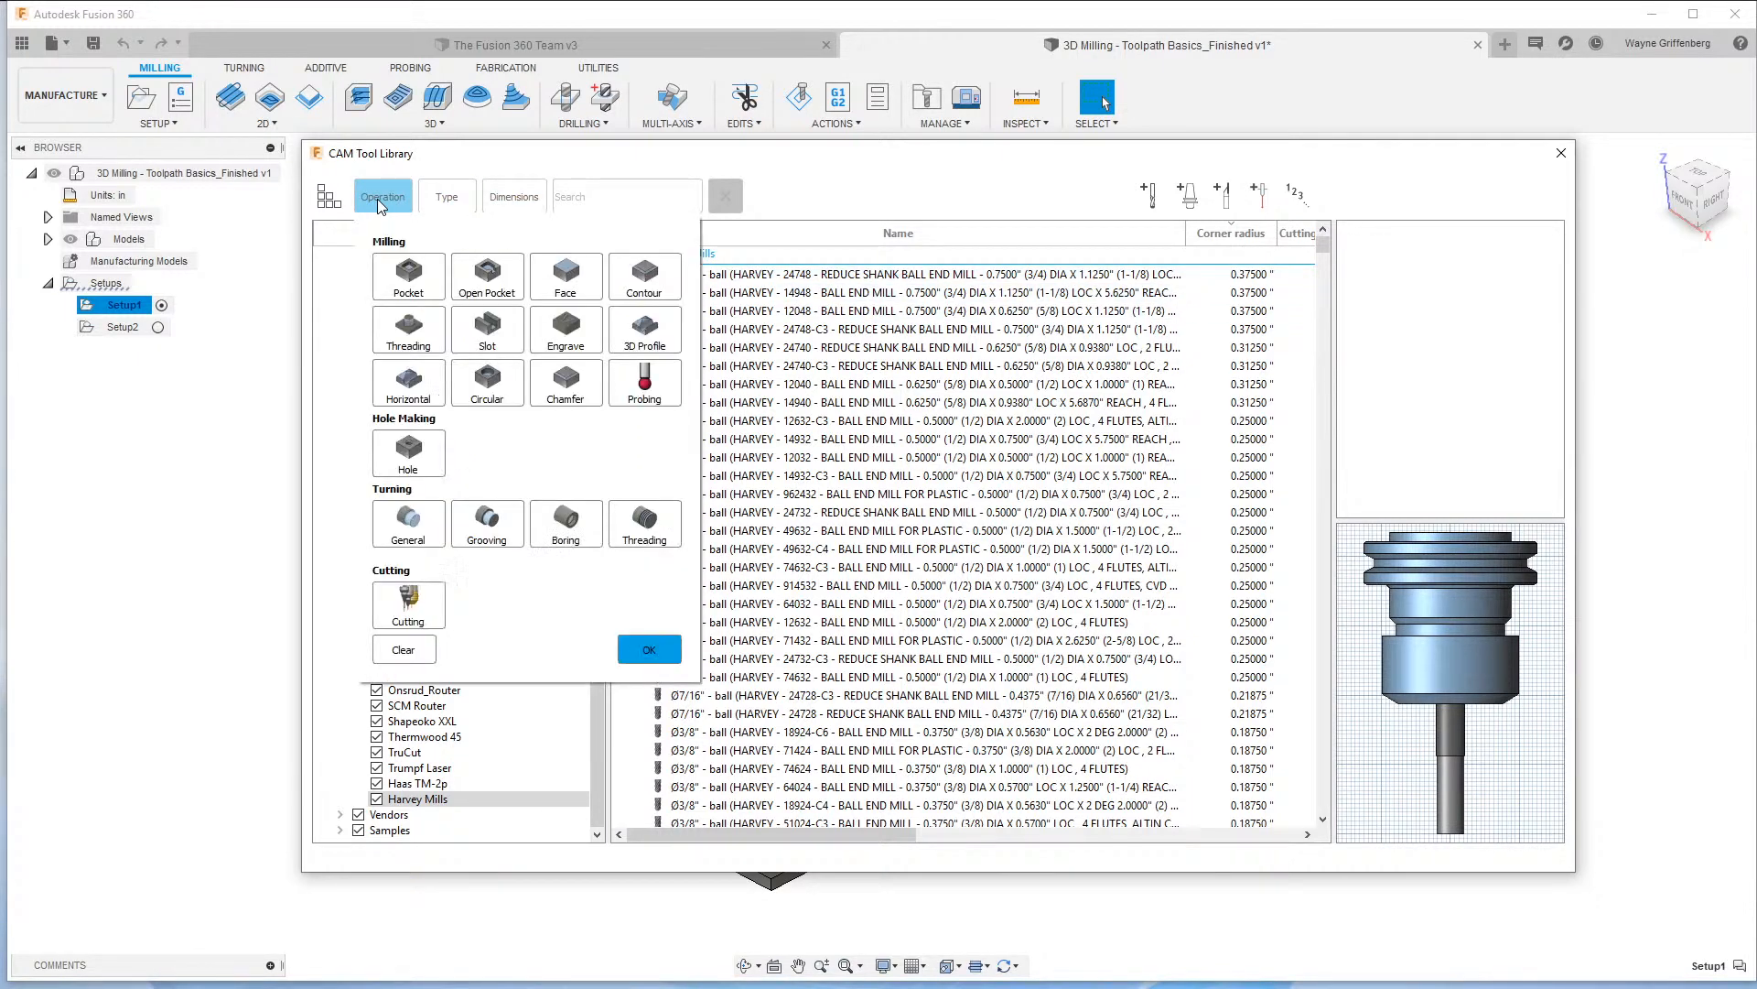
pyautogui.click(418, 286)
pyautogui.click(847, 196)
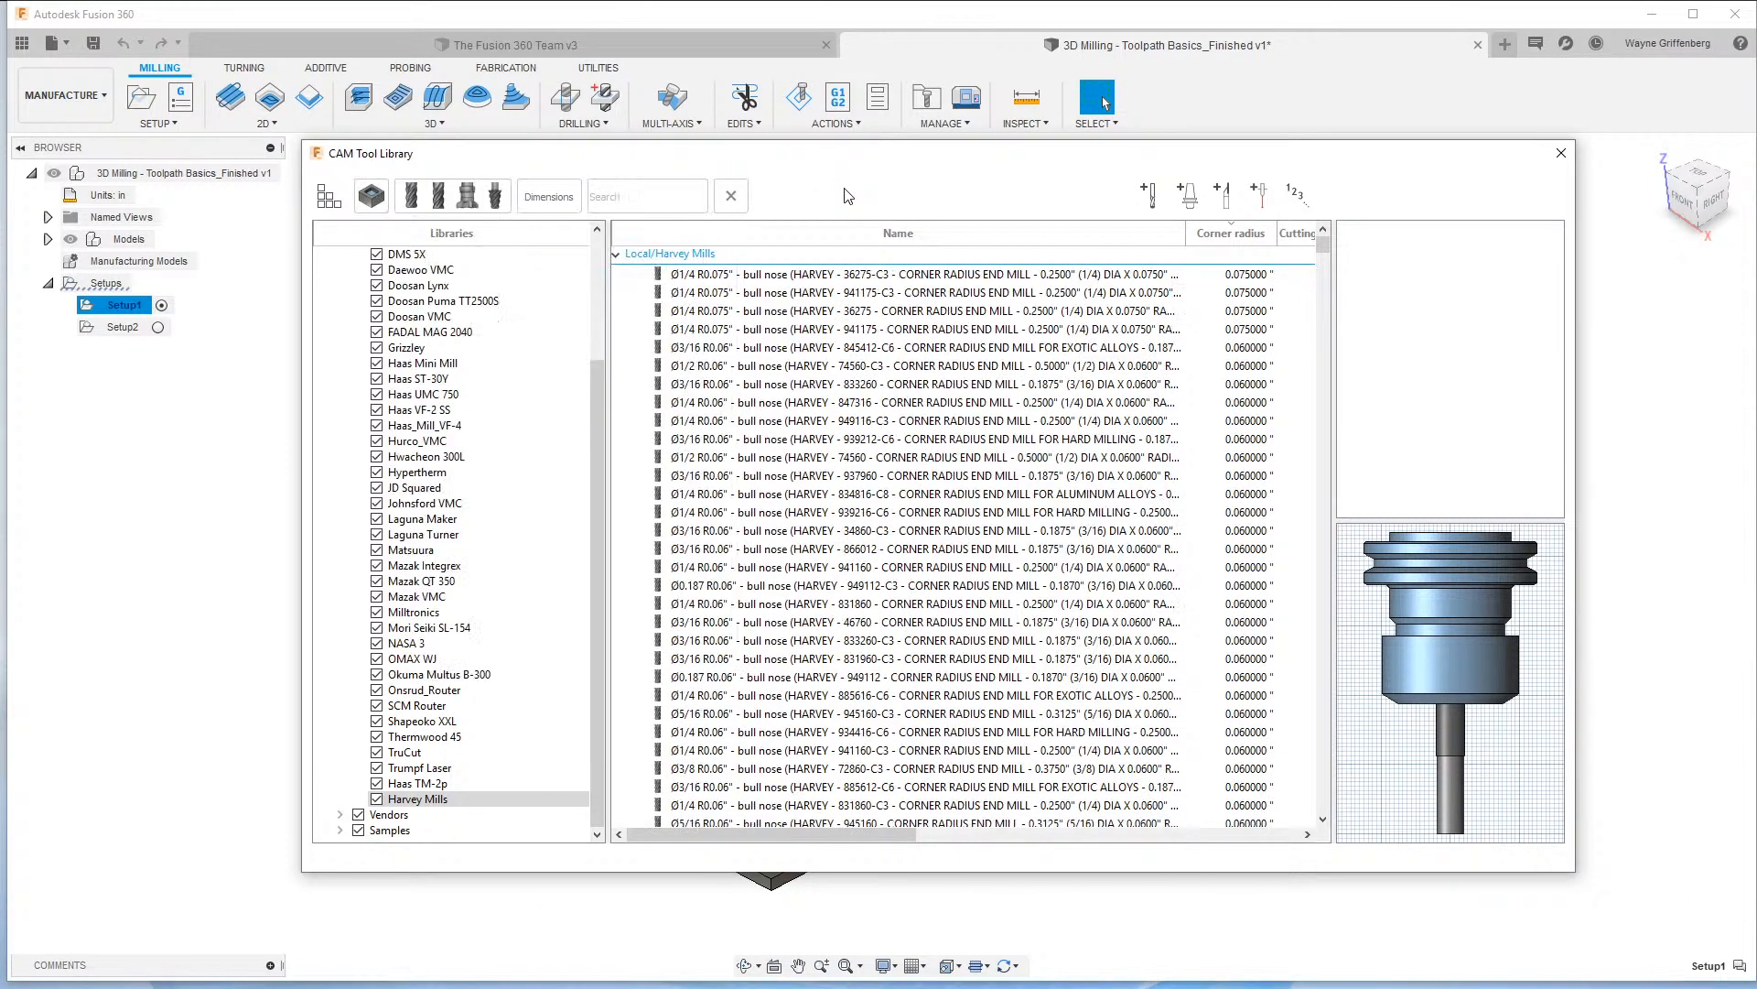
# Limit the tool type filter to Ball, Bull and Flat mills by adding Ball and removing Face and Tapered.
pyautogui.click(457, 200)
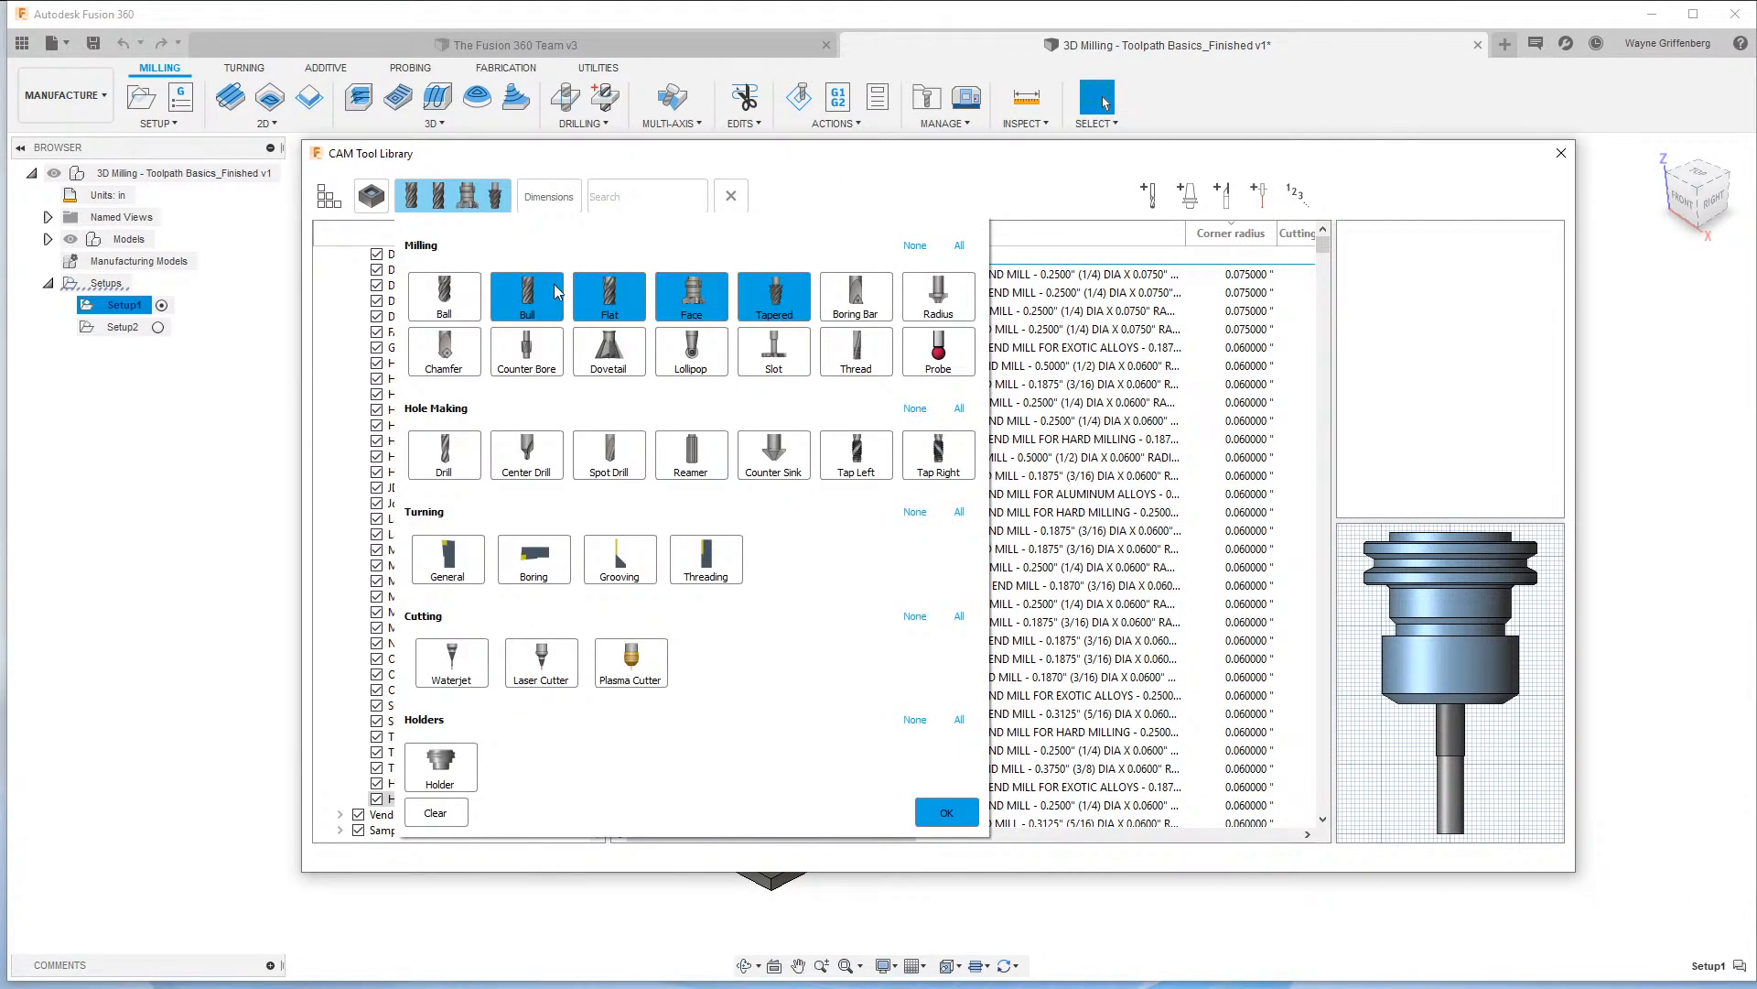
pyautogui.click(446, 298)
pyautogui.click(531, 298)
pyautogui.click(527, 298)
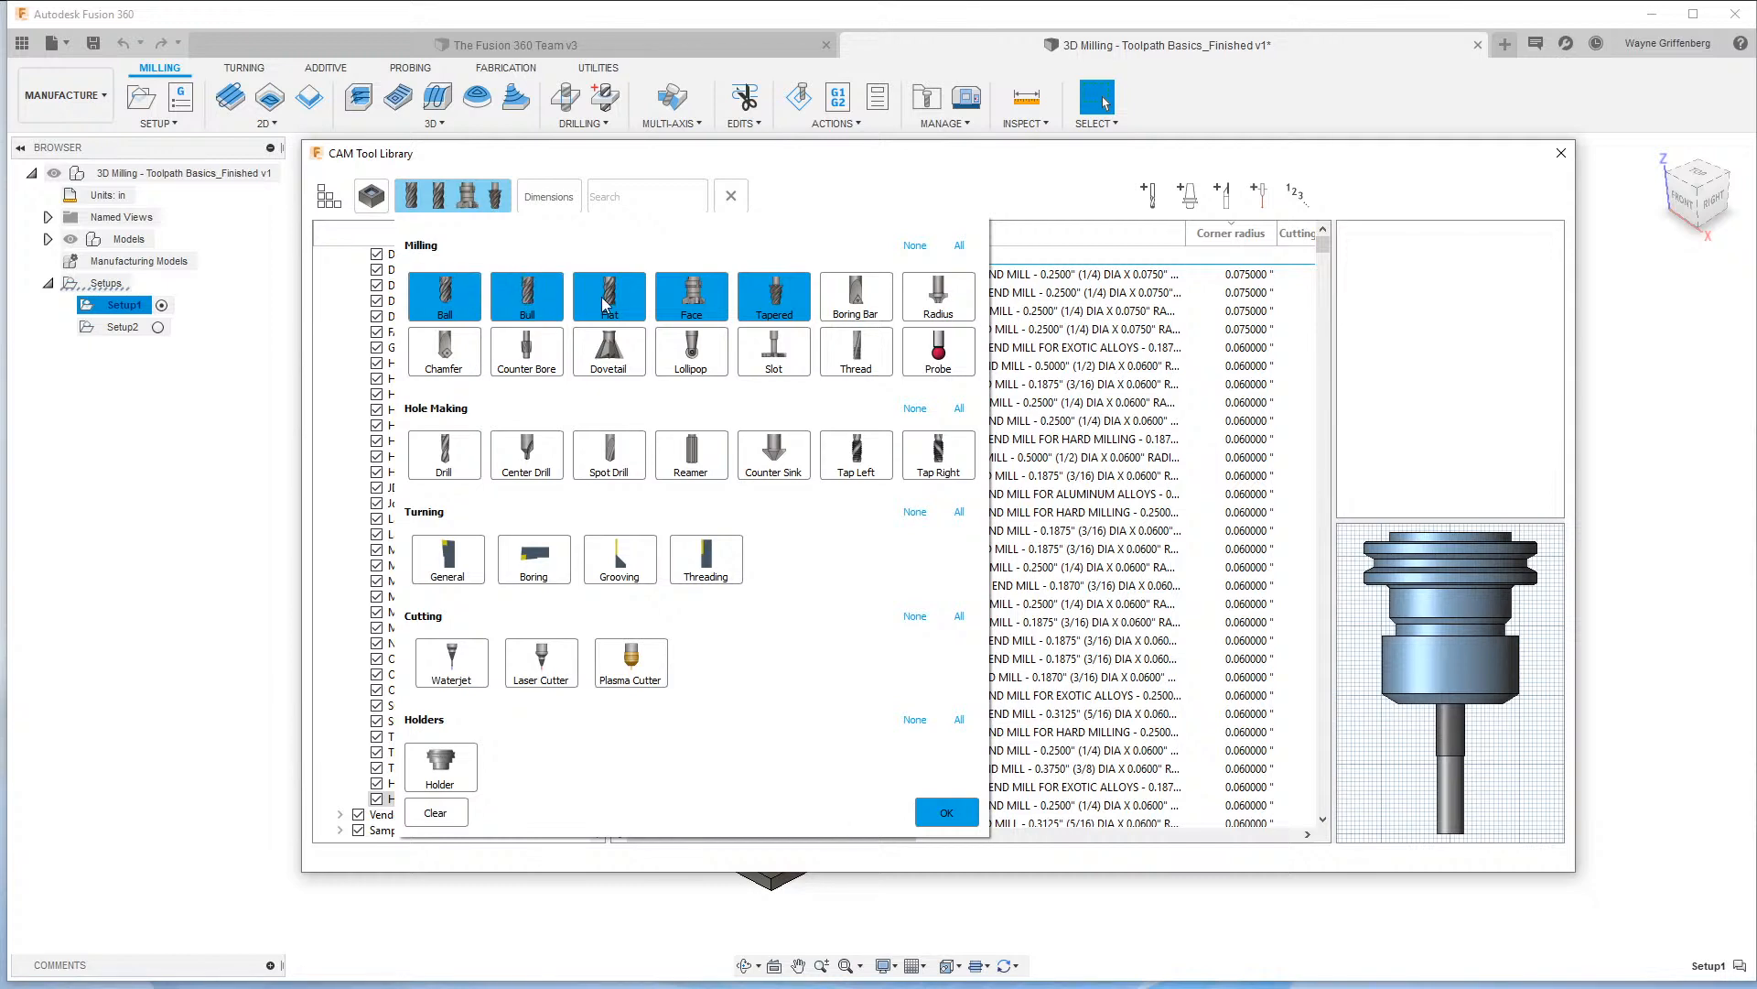
pyautogui.click(609, 298)
pyautogui.click(693, 297)
pyautogui.click(775, 297)
pyautogui.click(614, 306)
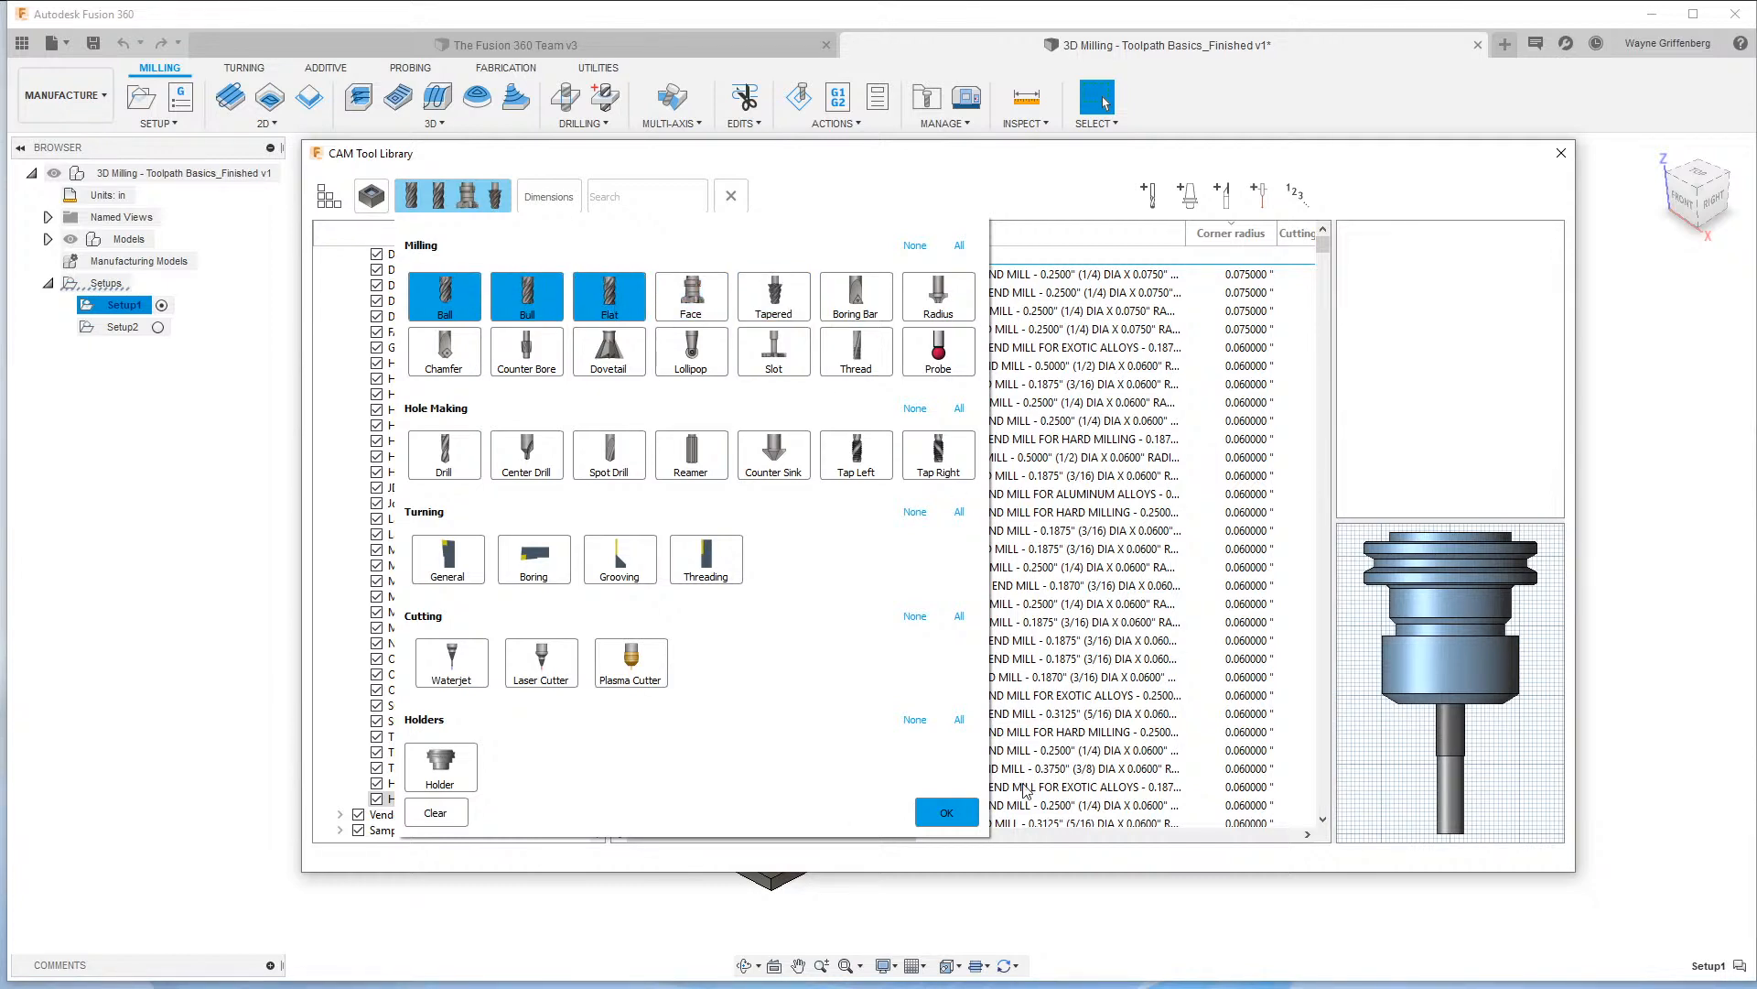
pyautogui.click(946, 812)
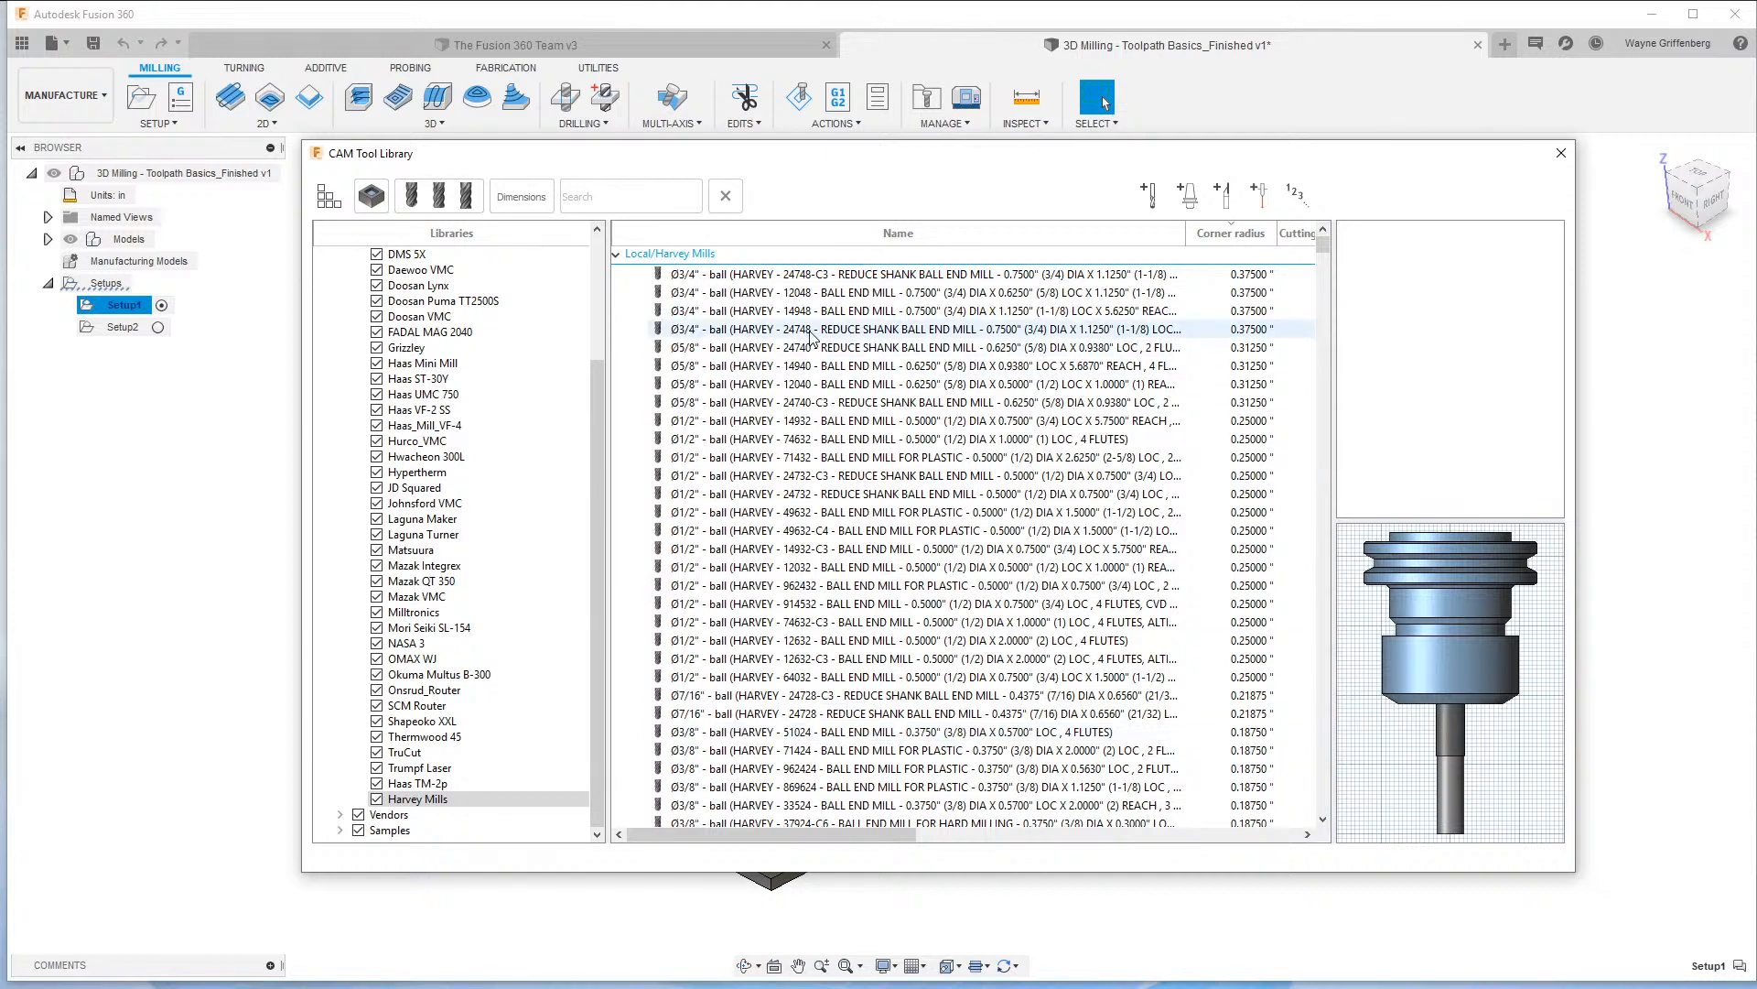
# Filter the Harvey Mills tools to a minimum and maximum diameter of 0.375 in.
pyautogui.click(529, 196)
pyautogui.click(604, 240)
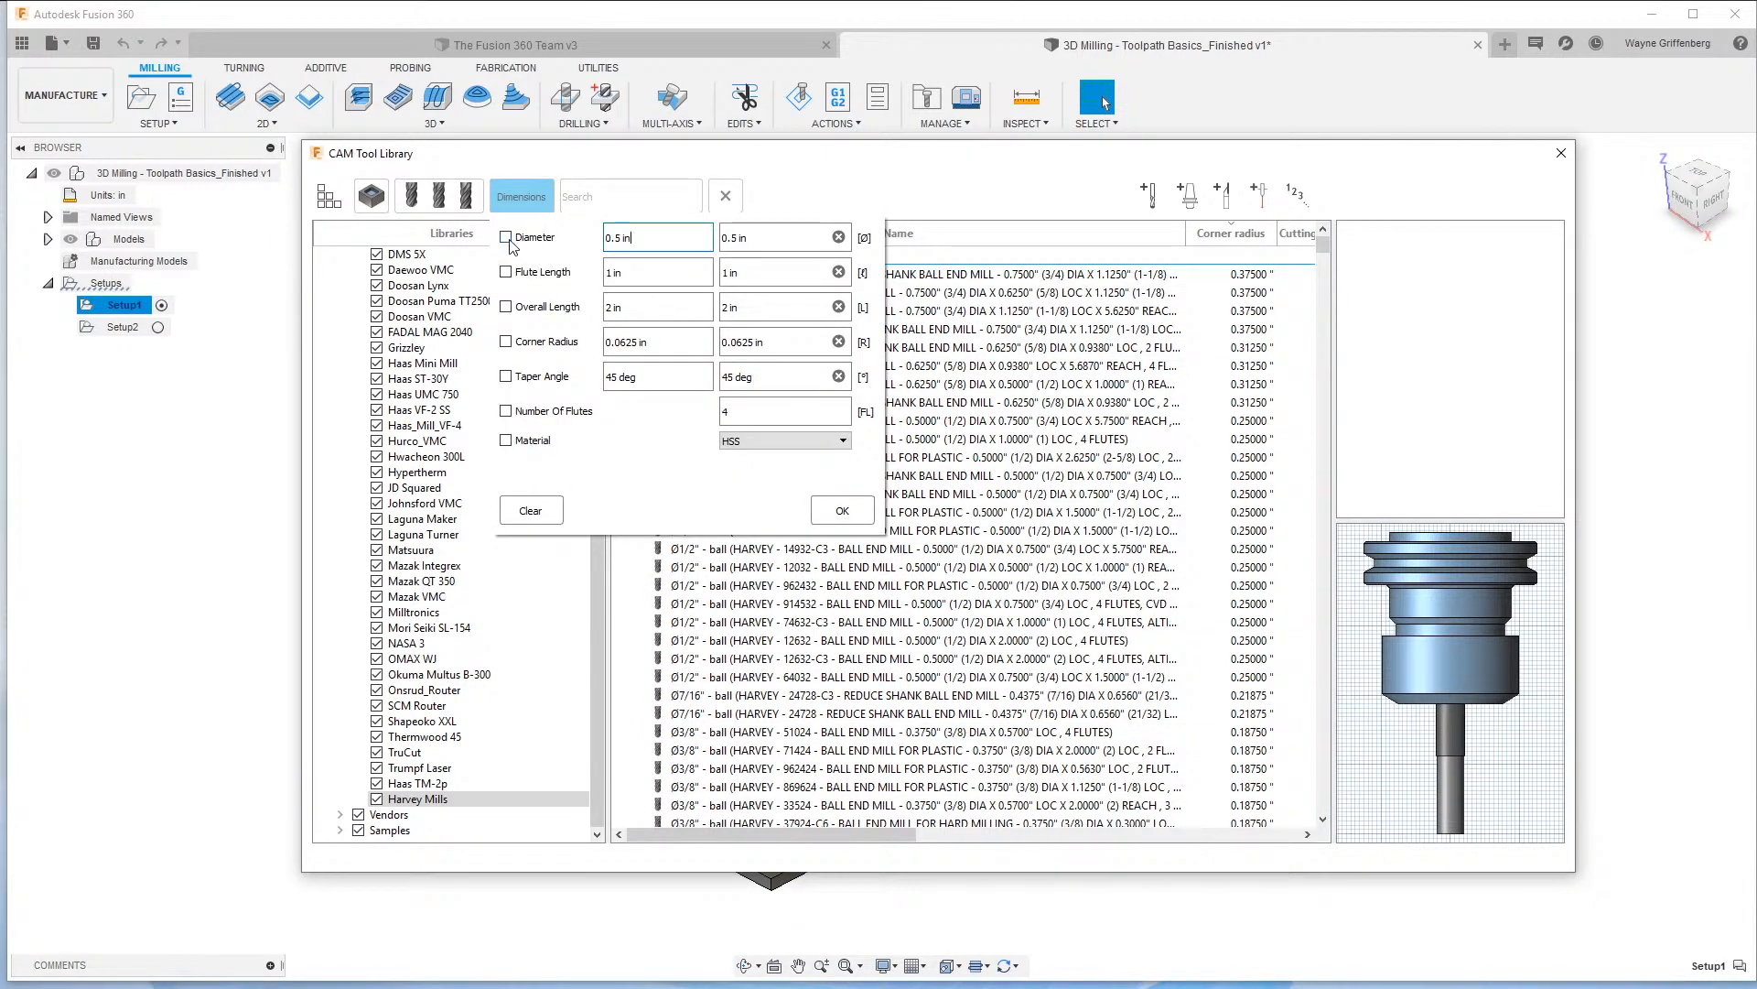
pyautogui.click(506, 239)
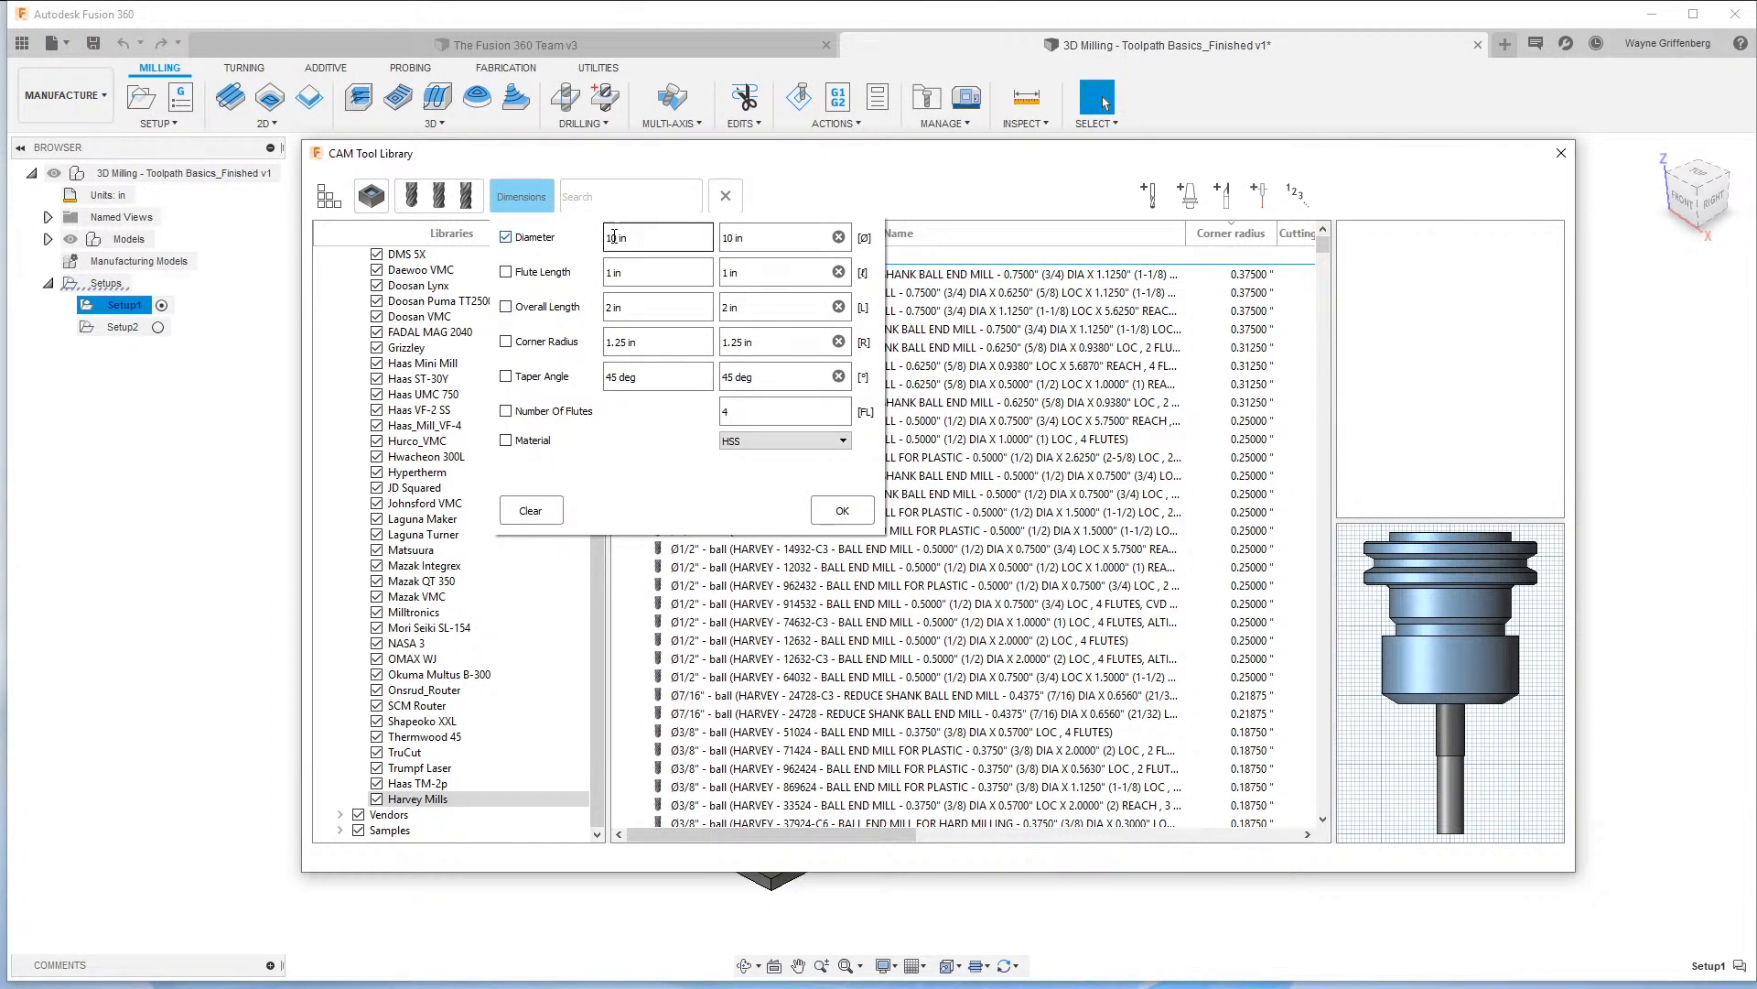
pyautogui.doubleClick(612, 237)
pyautogui.write('.375')
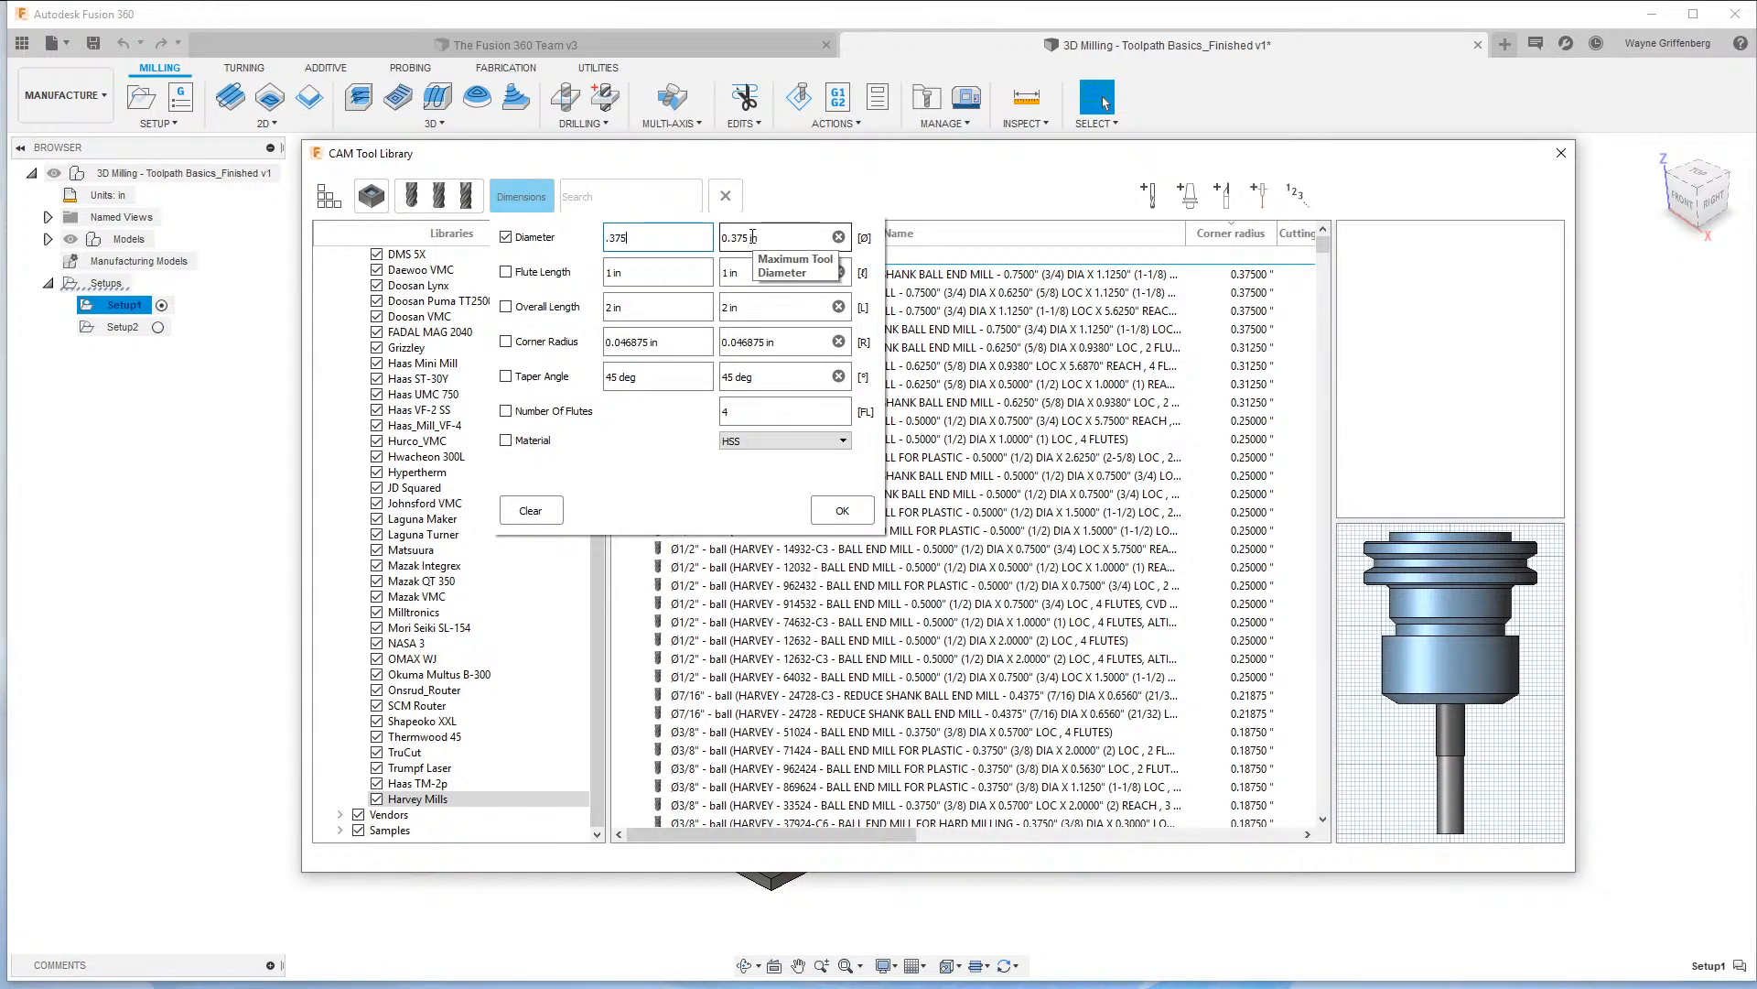
pyautogui.press('Tab')
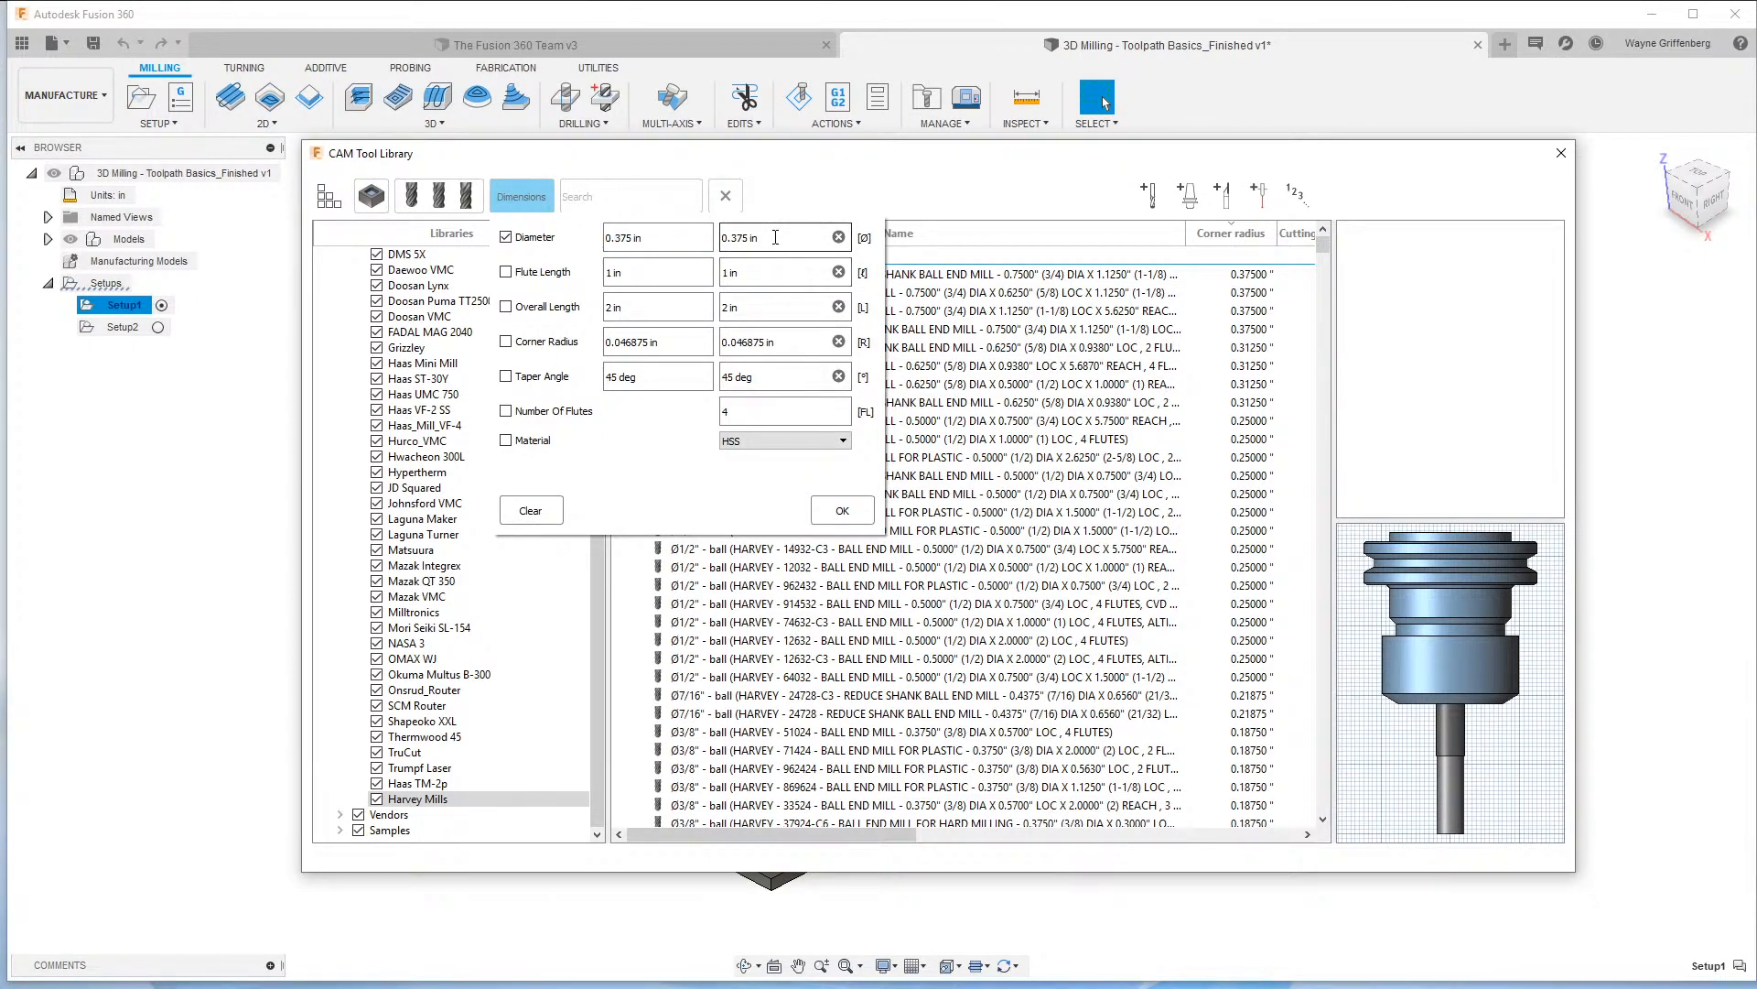
pyautogui.click(841, 510)
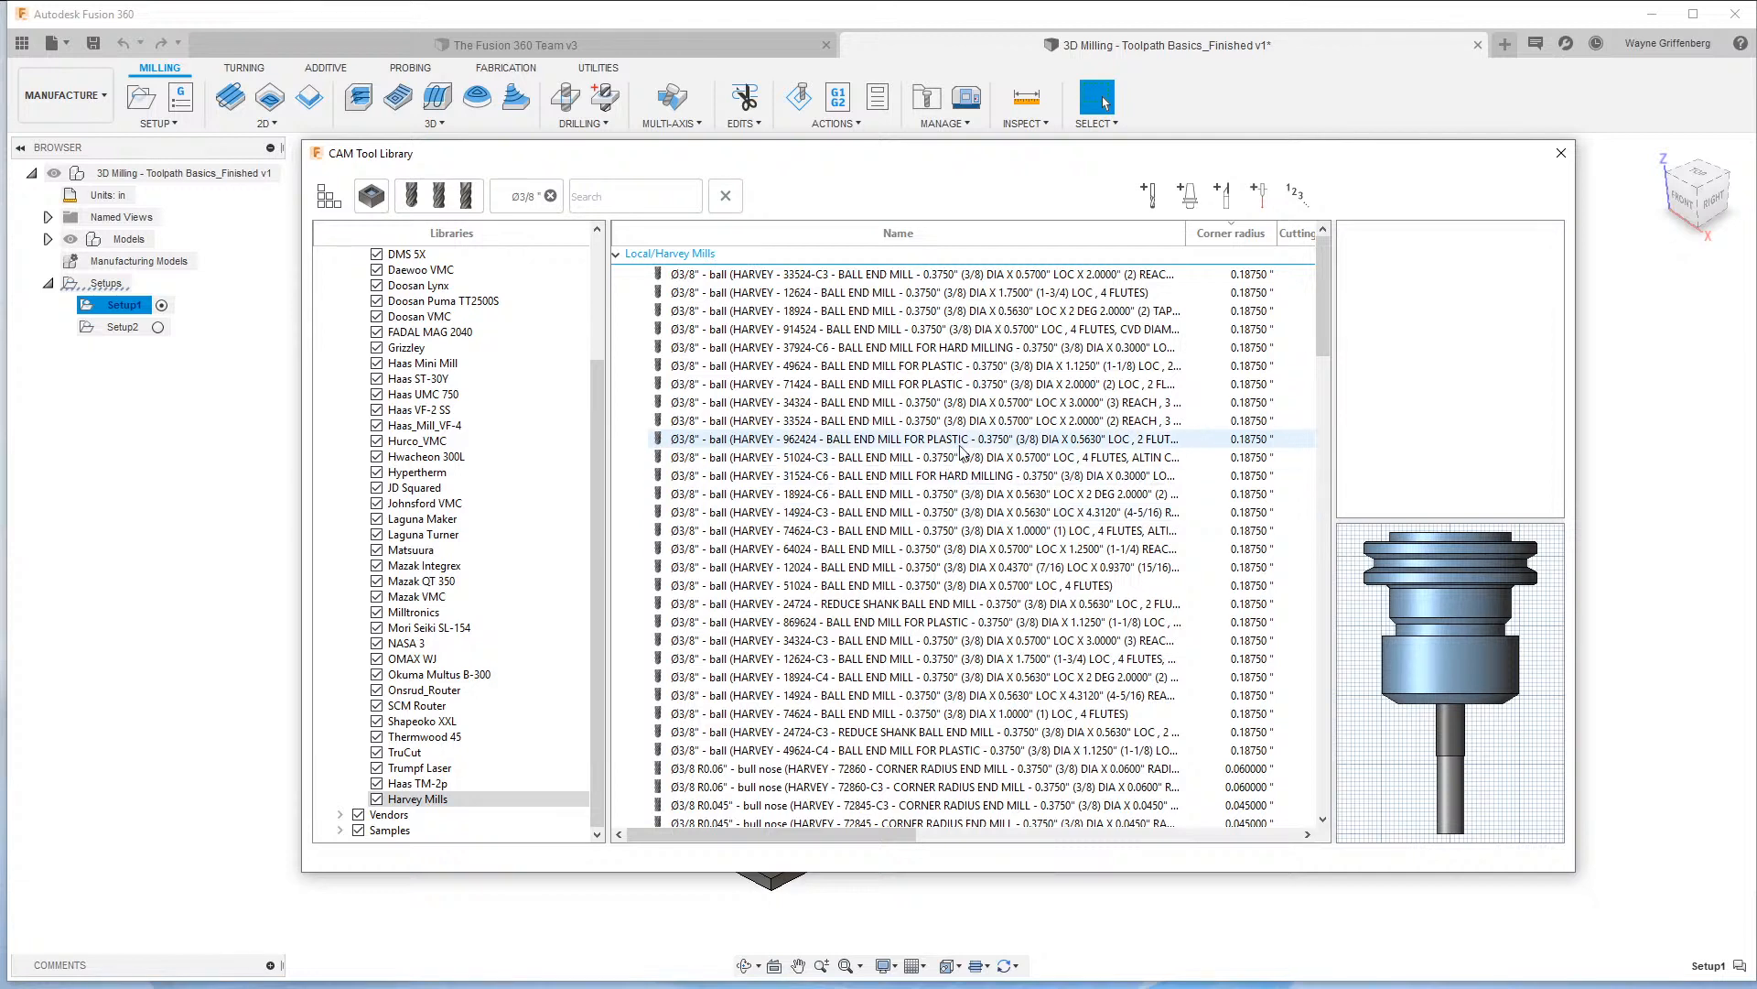
# Look through the diameter-filtered Harvey tools, comparing the ball, bull nose and flat end mills and their corner radii.
pyautogui.scroll(-15, 1033, 644)
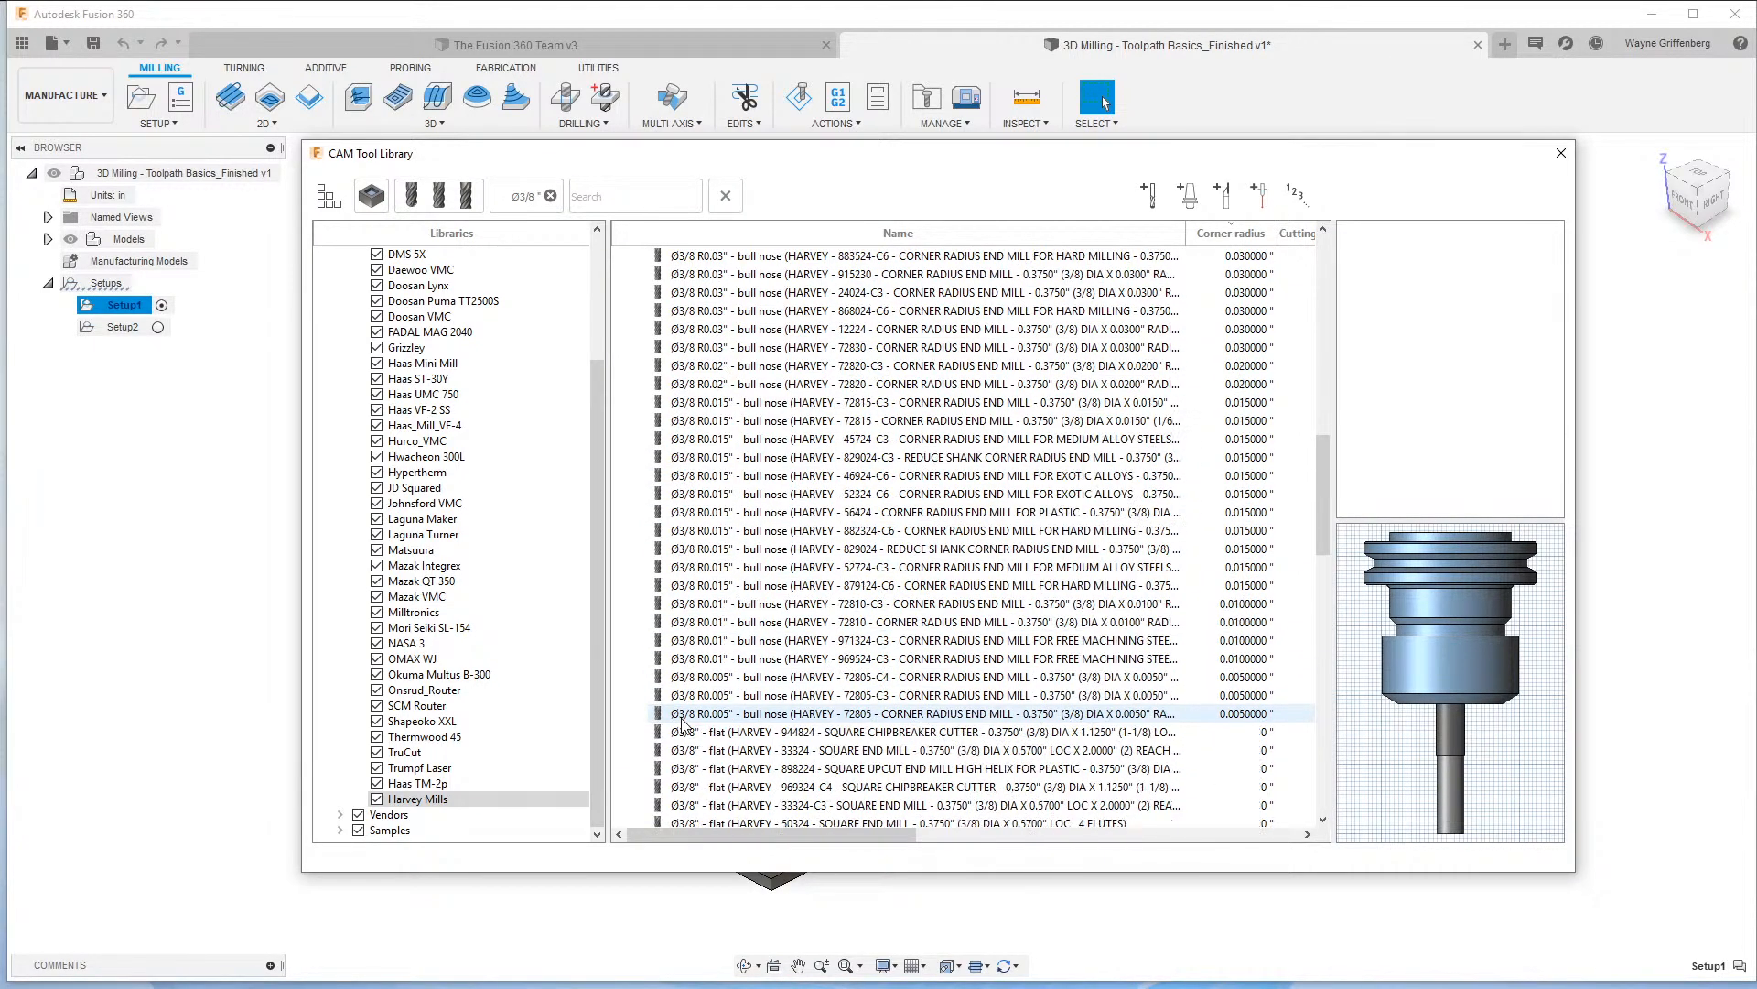
pyautogui.scroll(15, 682, 723)
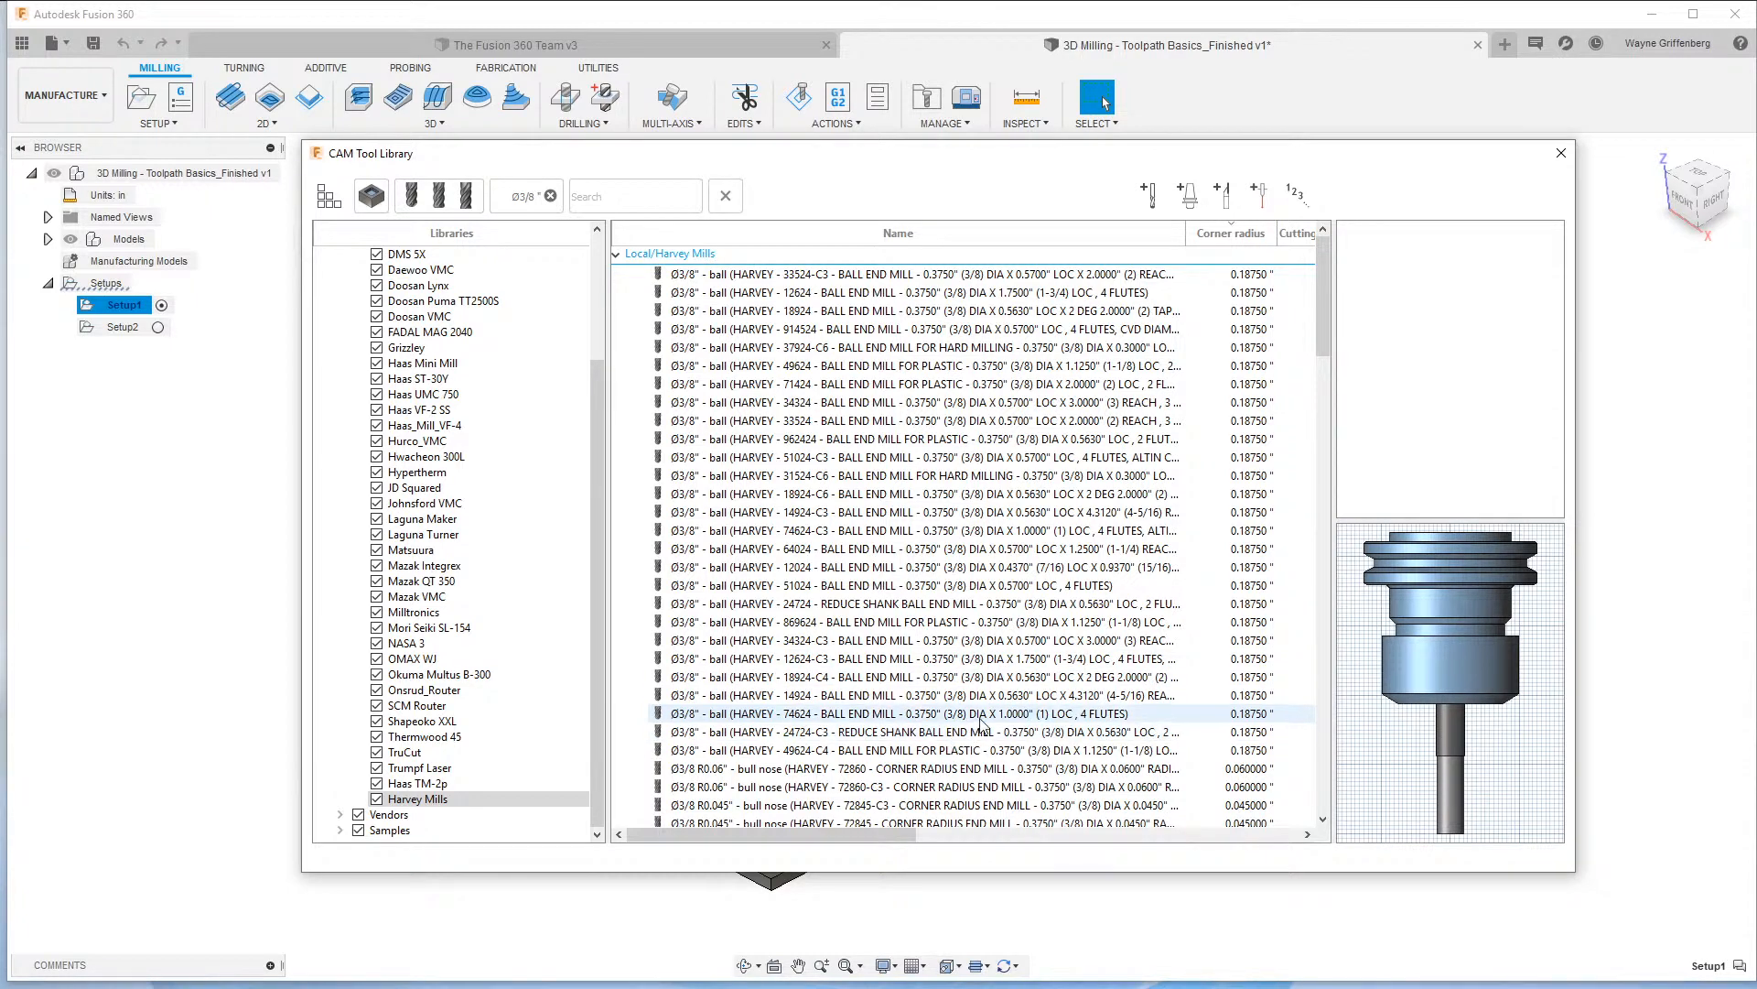
pyautogui.scroll(-4, 982, 723)
pyautogui.scroll(-3, 982, 723)
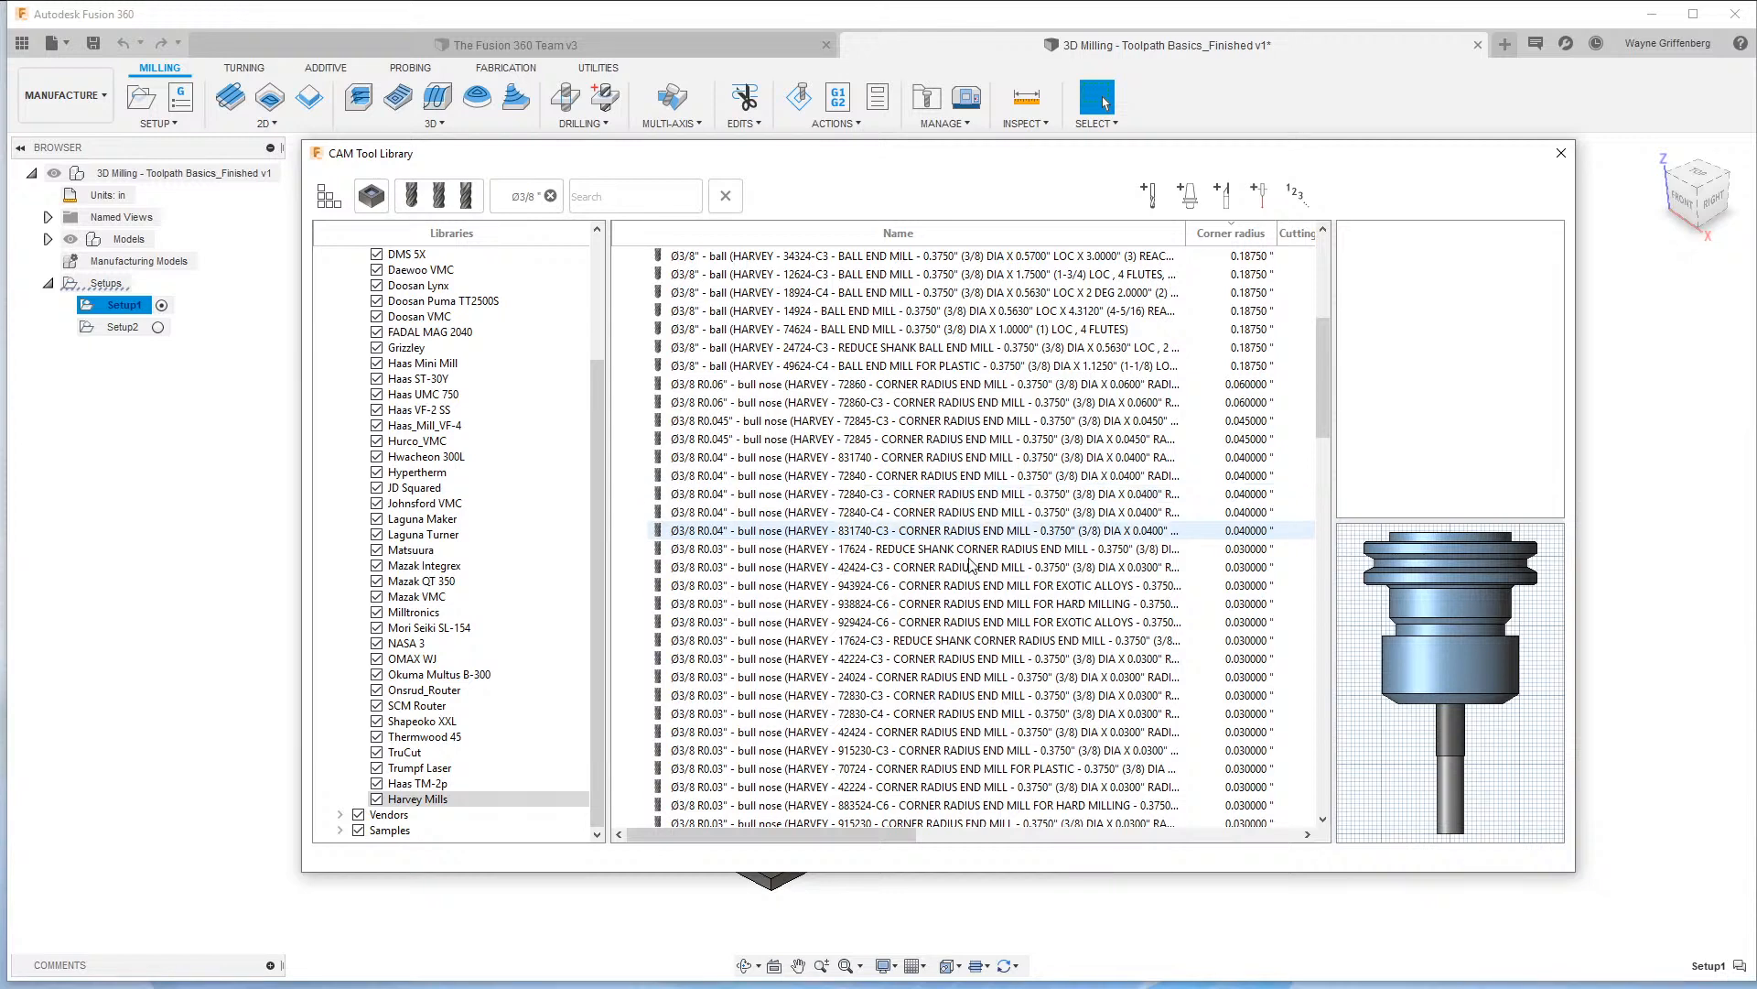
pyautogui.scroll(1, 843, 678)
pyautogui.scroll(-20, 843, 677)
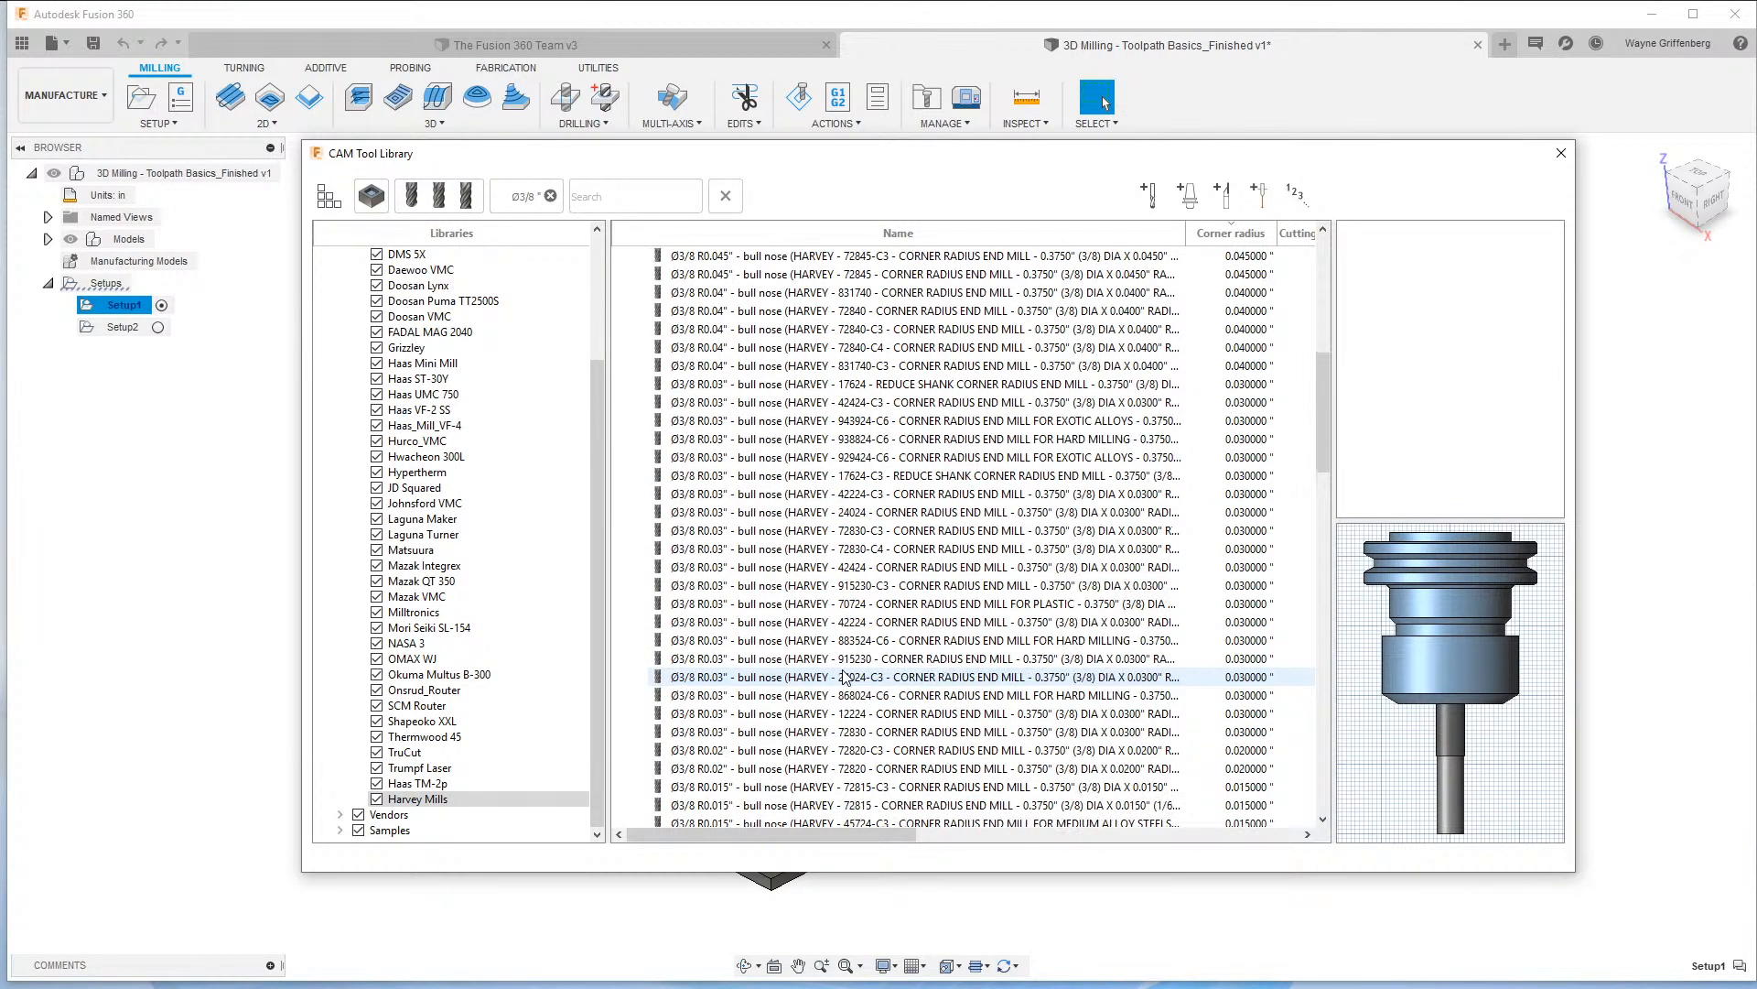
pyautogui.scroll(20, 918, 703)
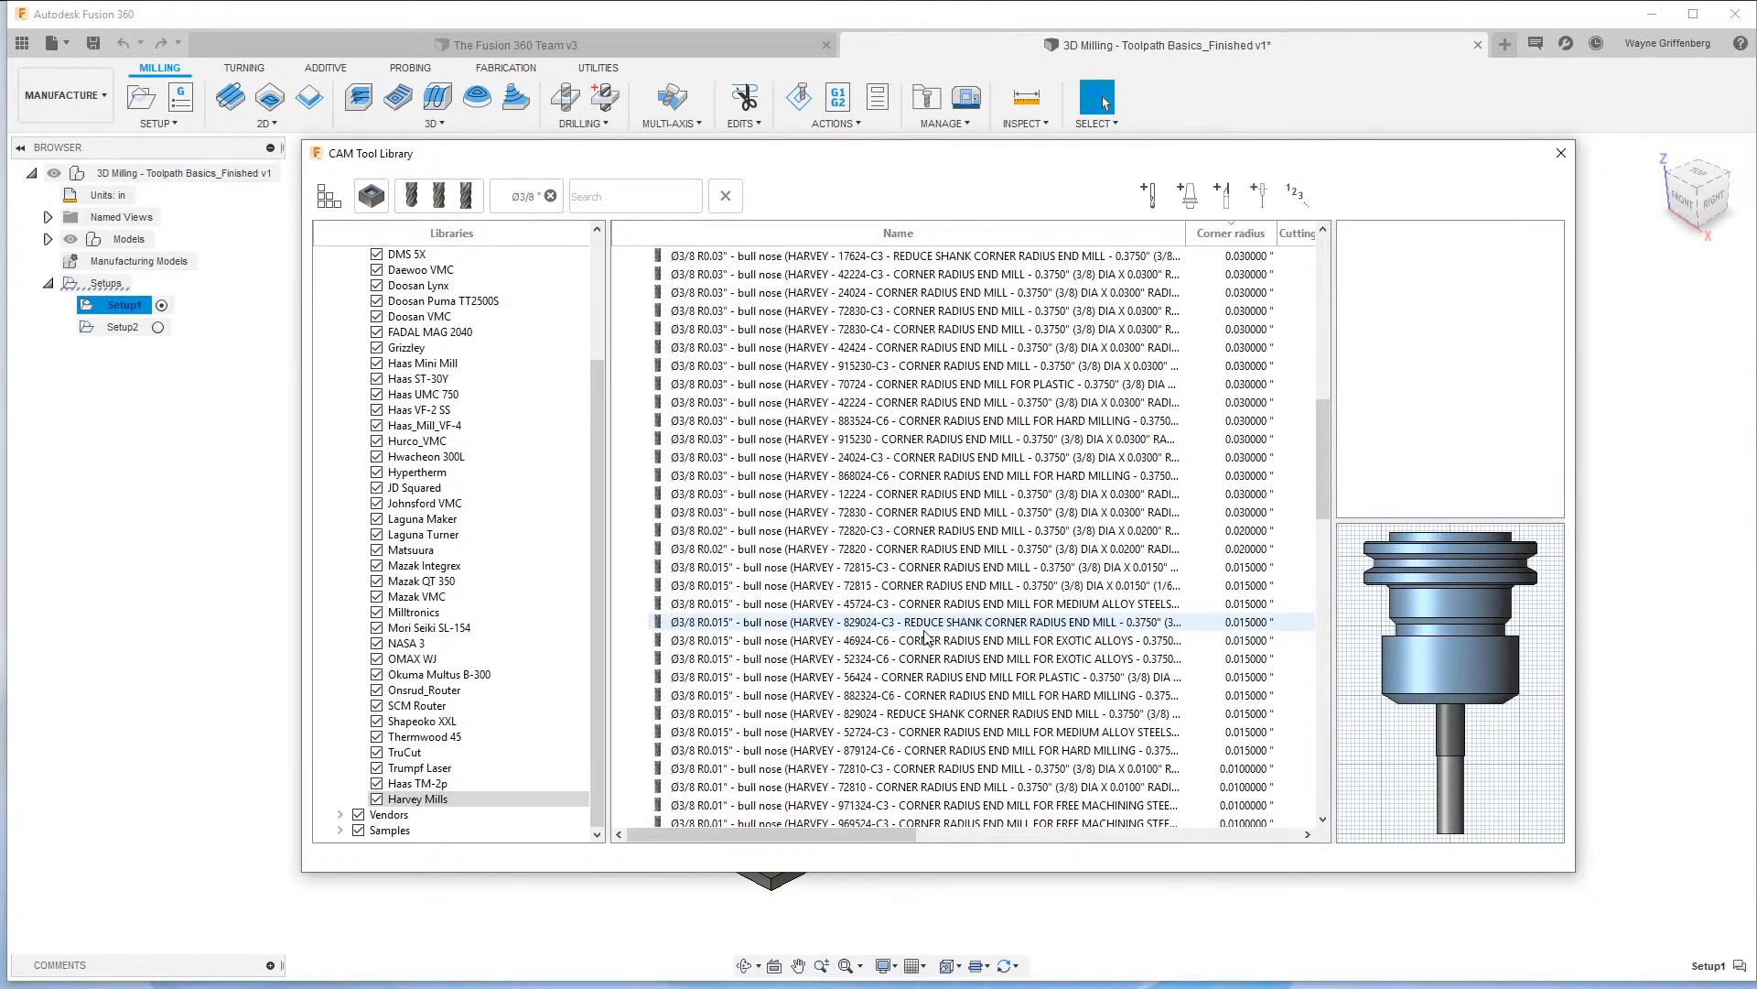
pyautogui.click(533, 196)
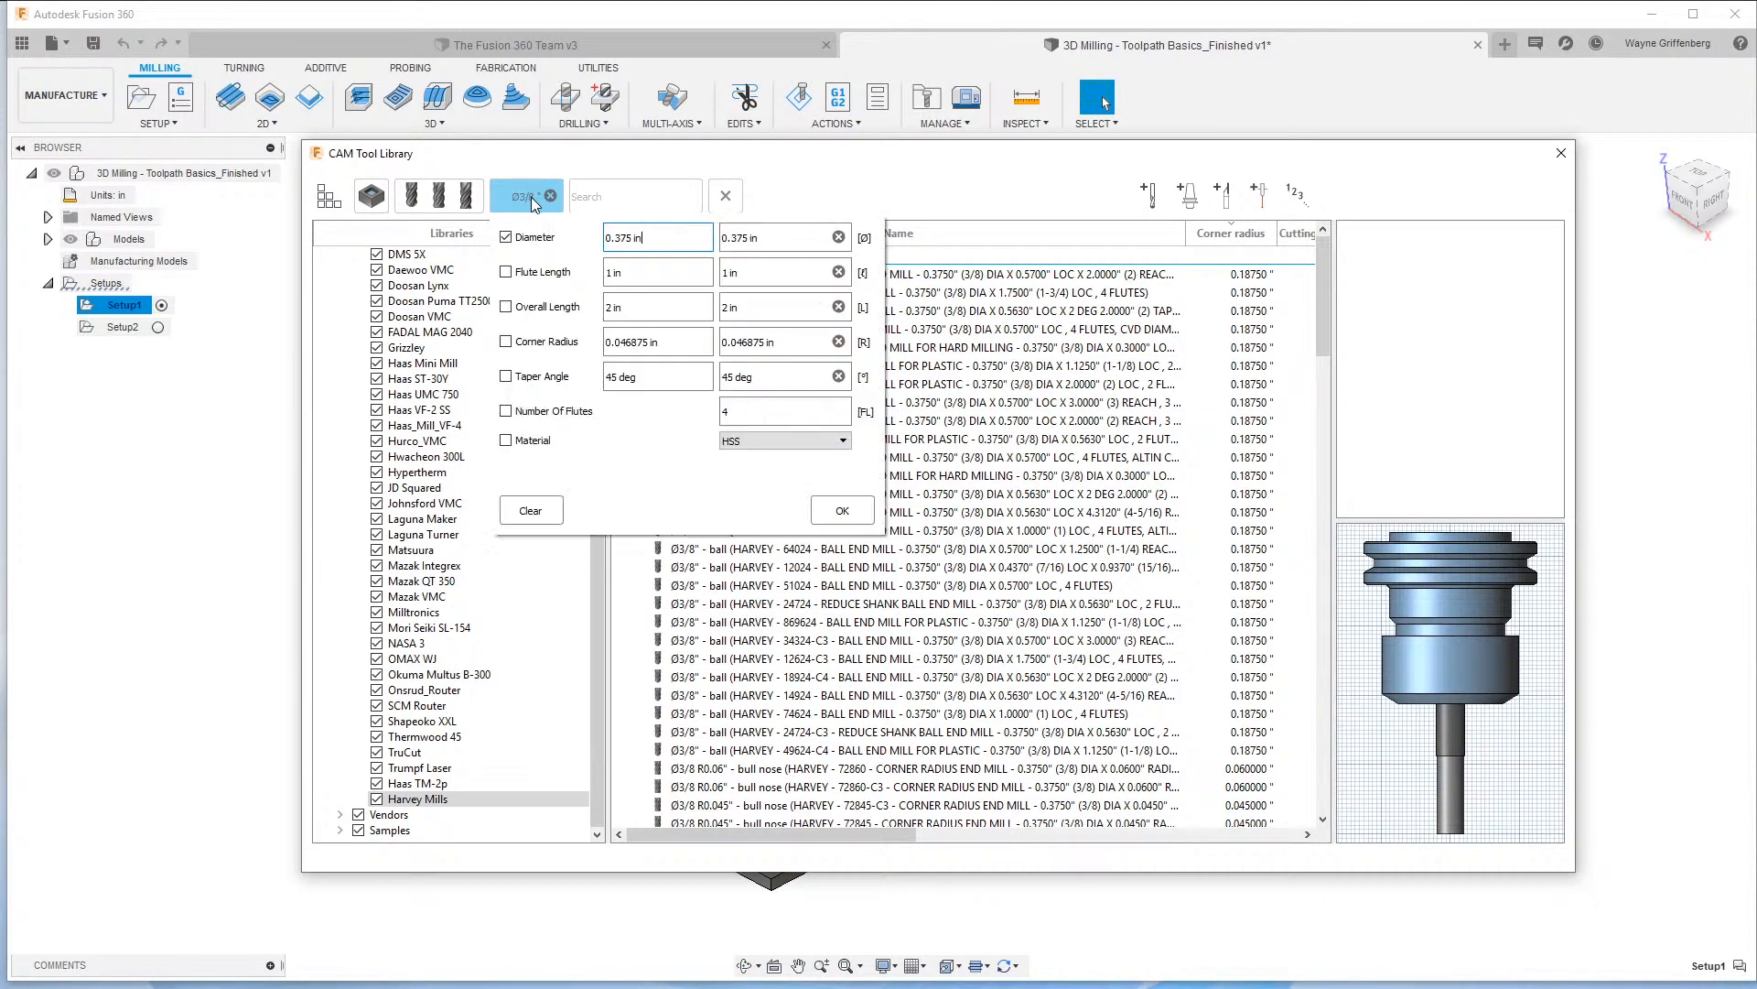
pyautogui.click(506, 341)
pyautogui.click(630, 343)
pyautogui.click(506, 342)
# Search the filtered tools for "bull" and copy the HARVEY - 12224 corner radius end mill into the Haas TM-2p library.
pyautogui.click(628, 189)
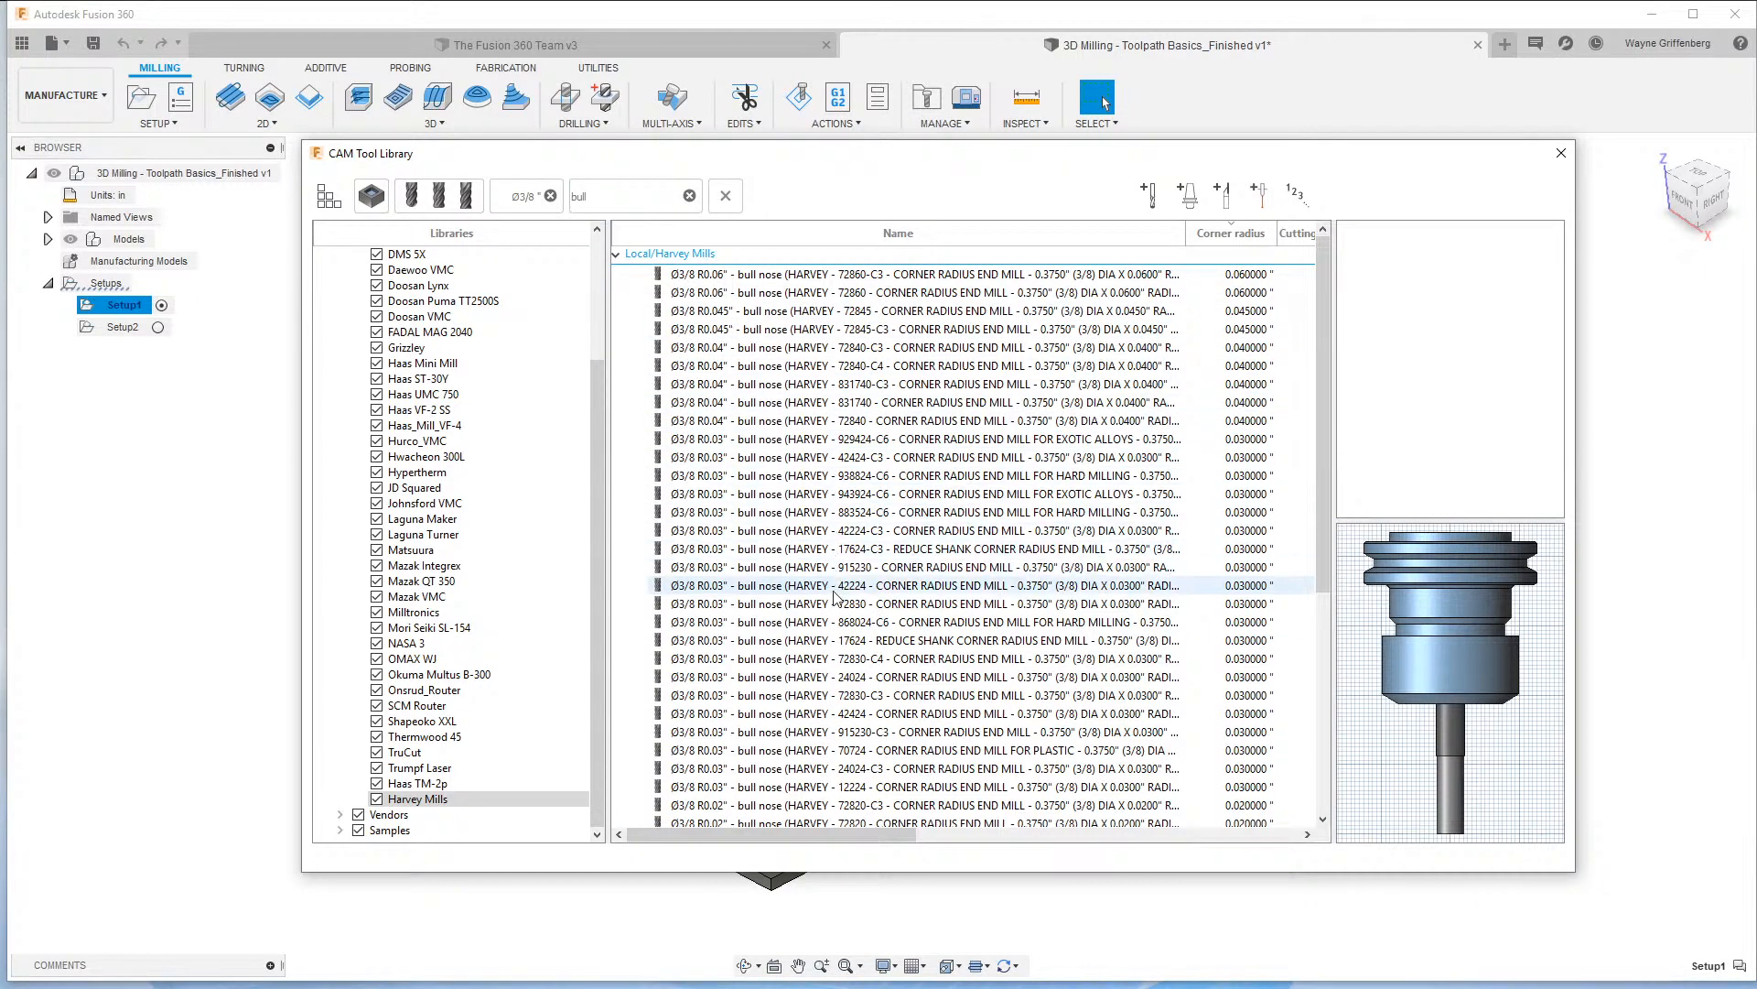
pyautogui.scroll(-4, 869, 696)
pyautogui.click(956, 568)
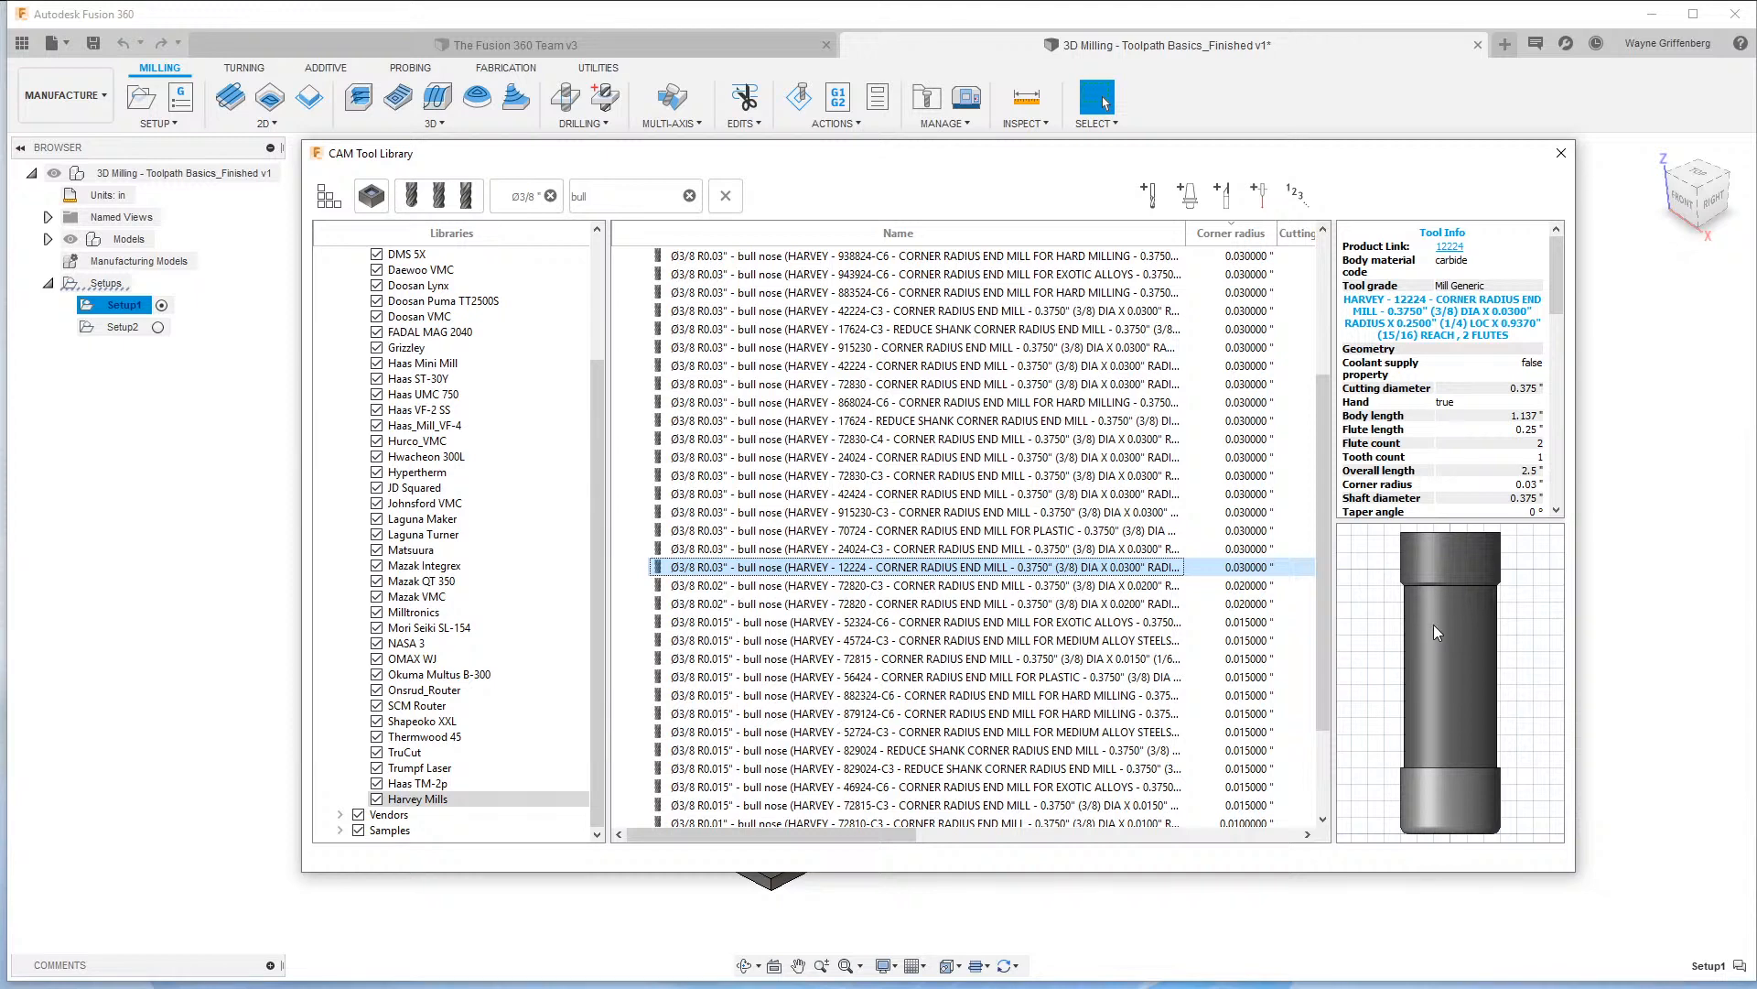
pyautogui.rightClick(898, 575)
pyautogui.click(961, 606)
pyautogui.click(438, 782)
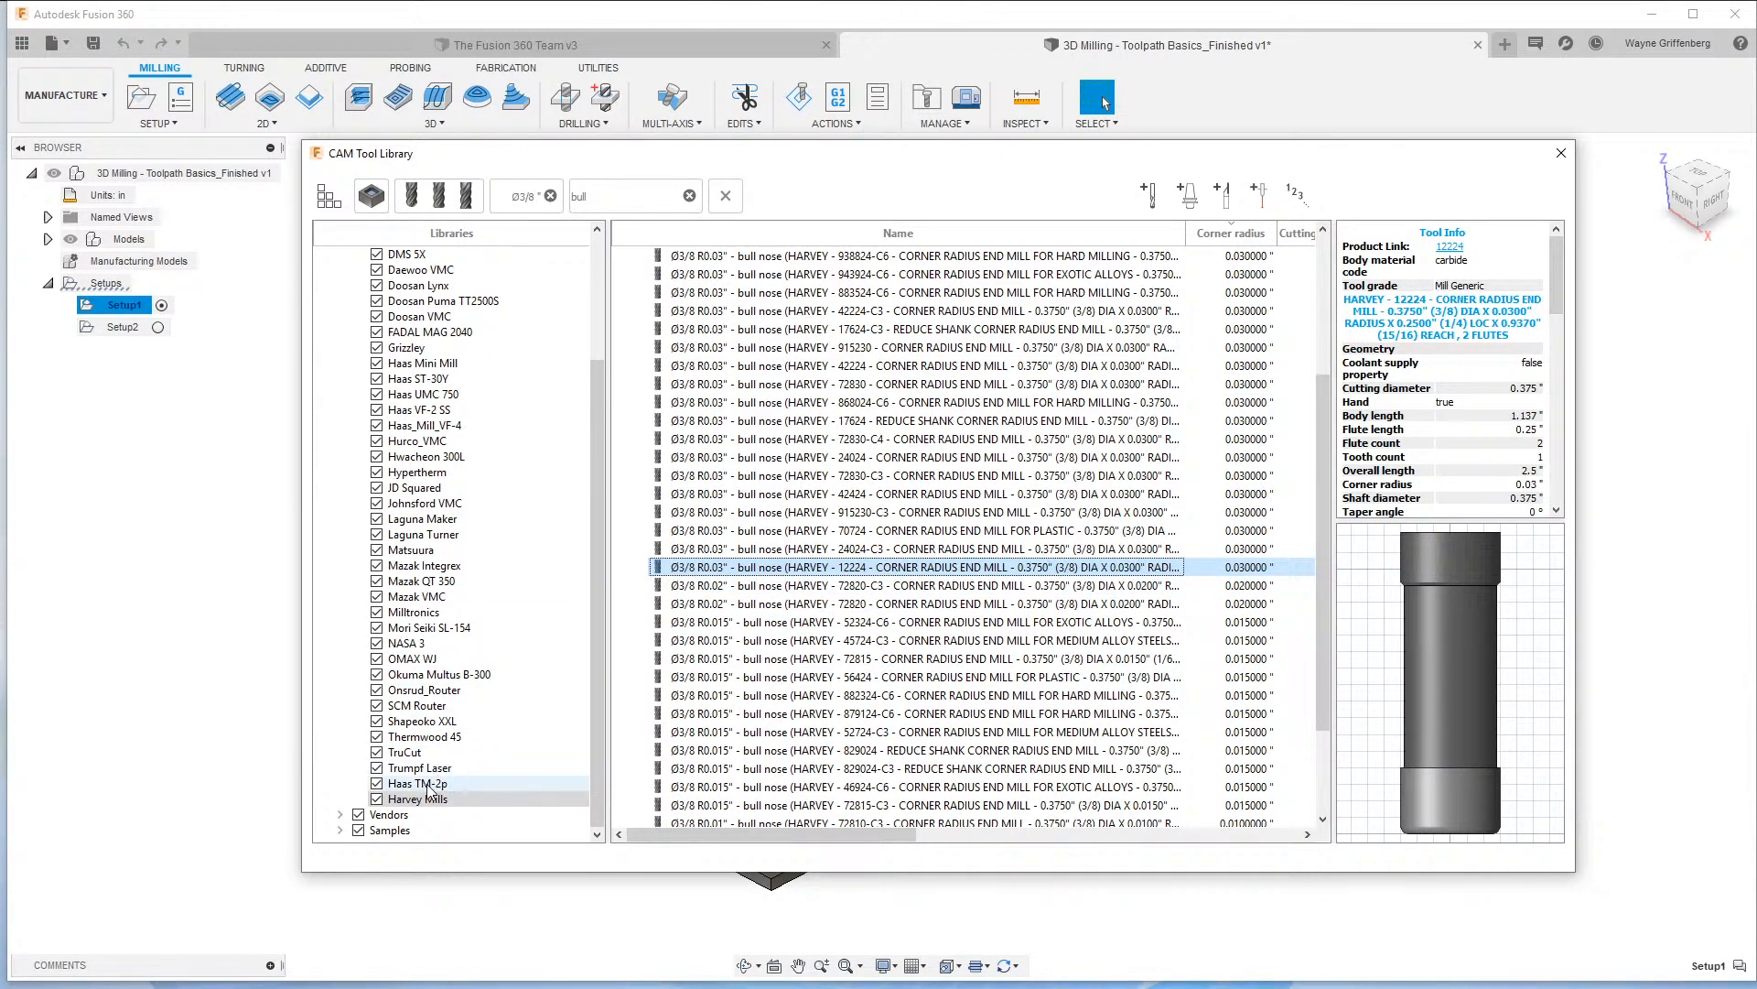
pyautogui.rightClick(831, 326)
pyautogui.click(896, 382)
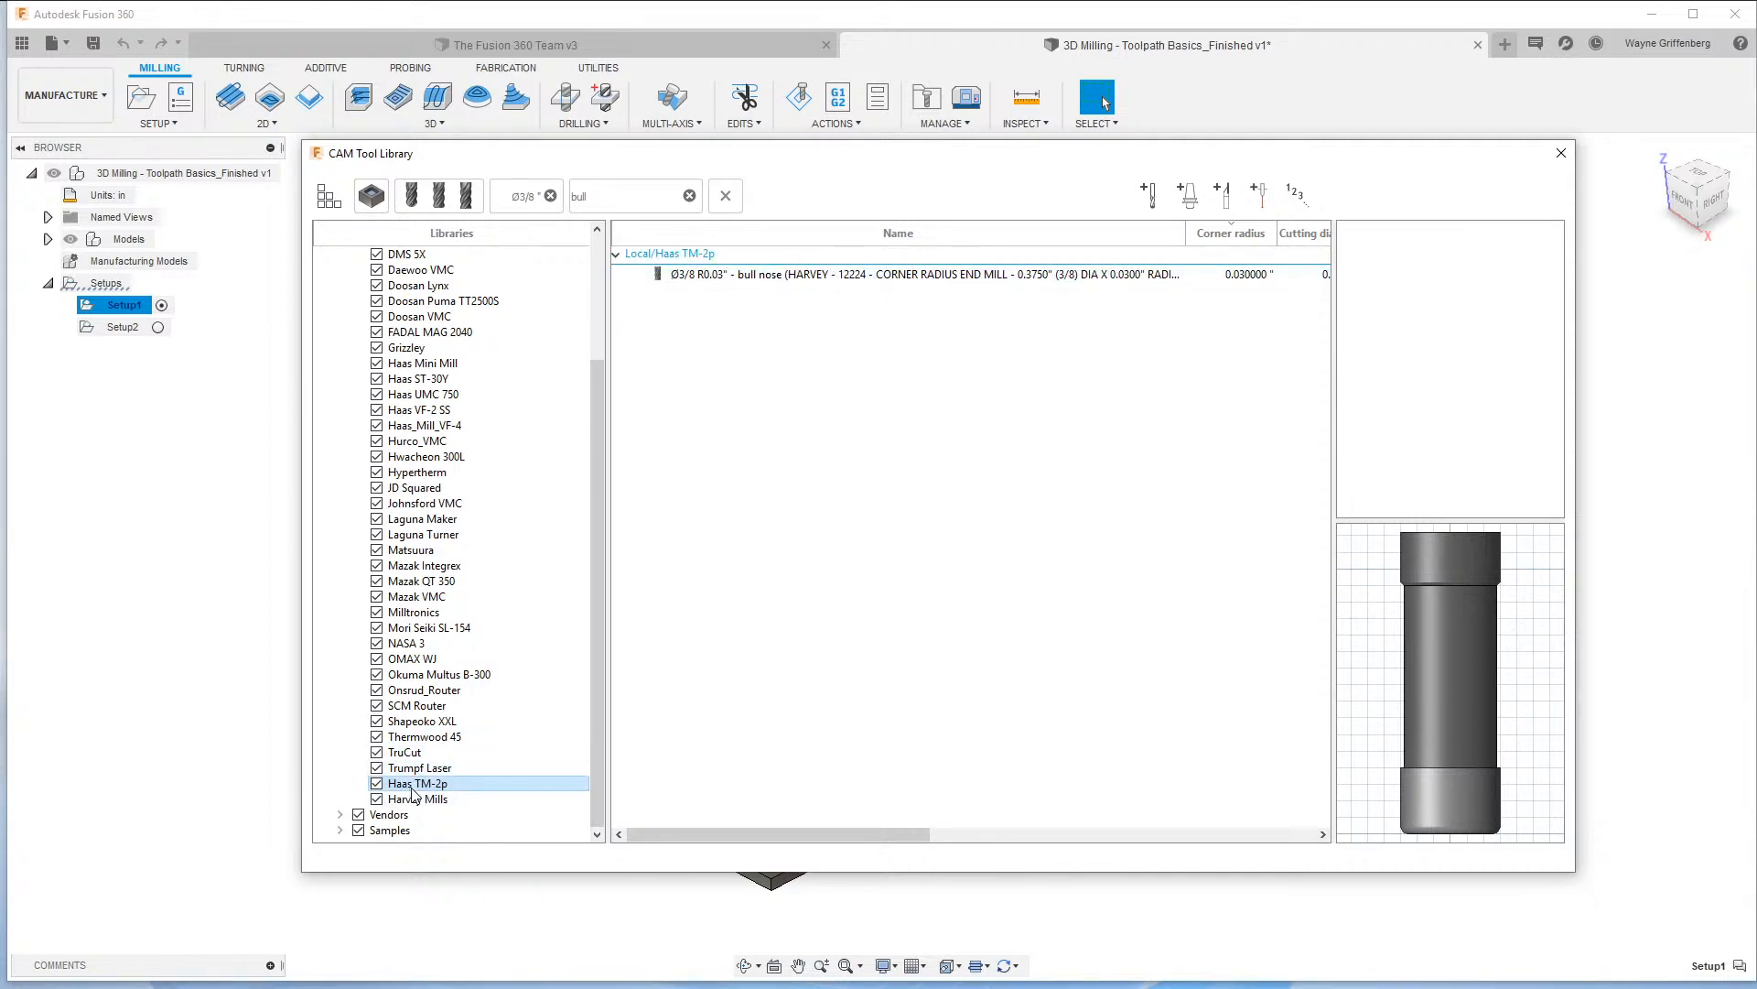
# Open the copied HARVEY - 12224 tool in Haas TM-2p for editing, examine its cutter geometry, and close the definition.
pyautogui.click(786, 275)
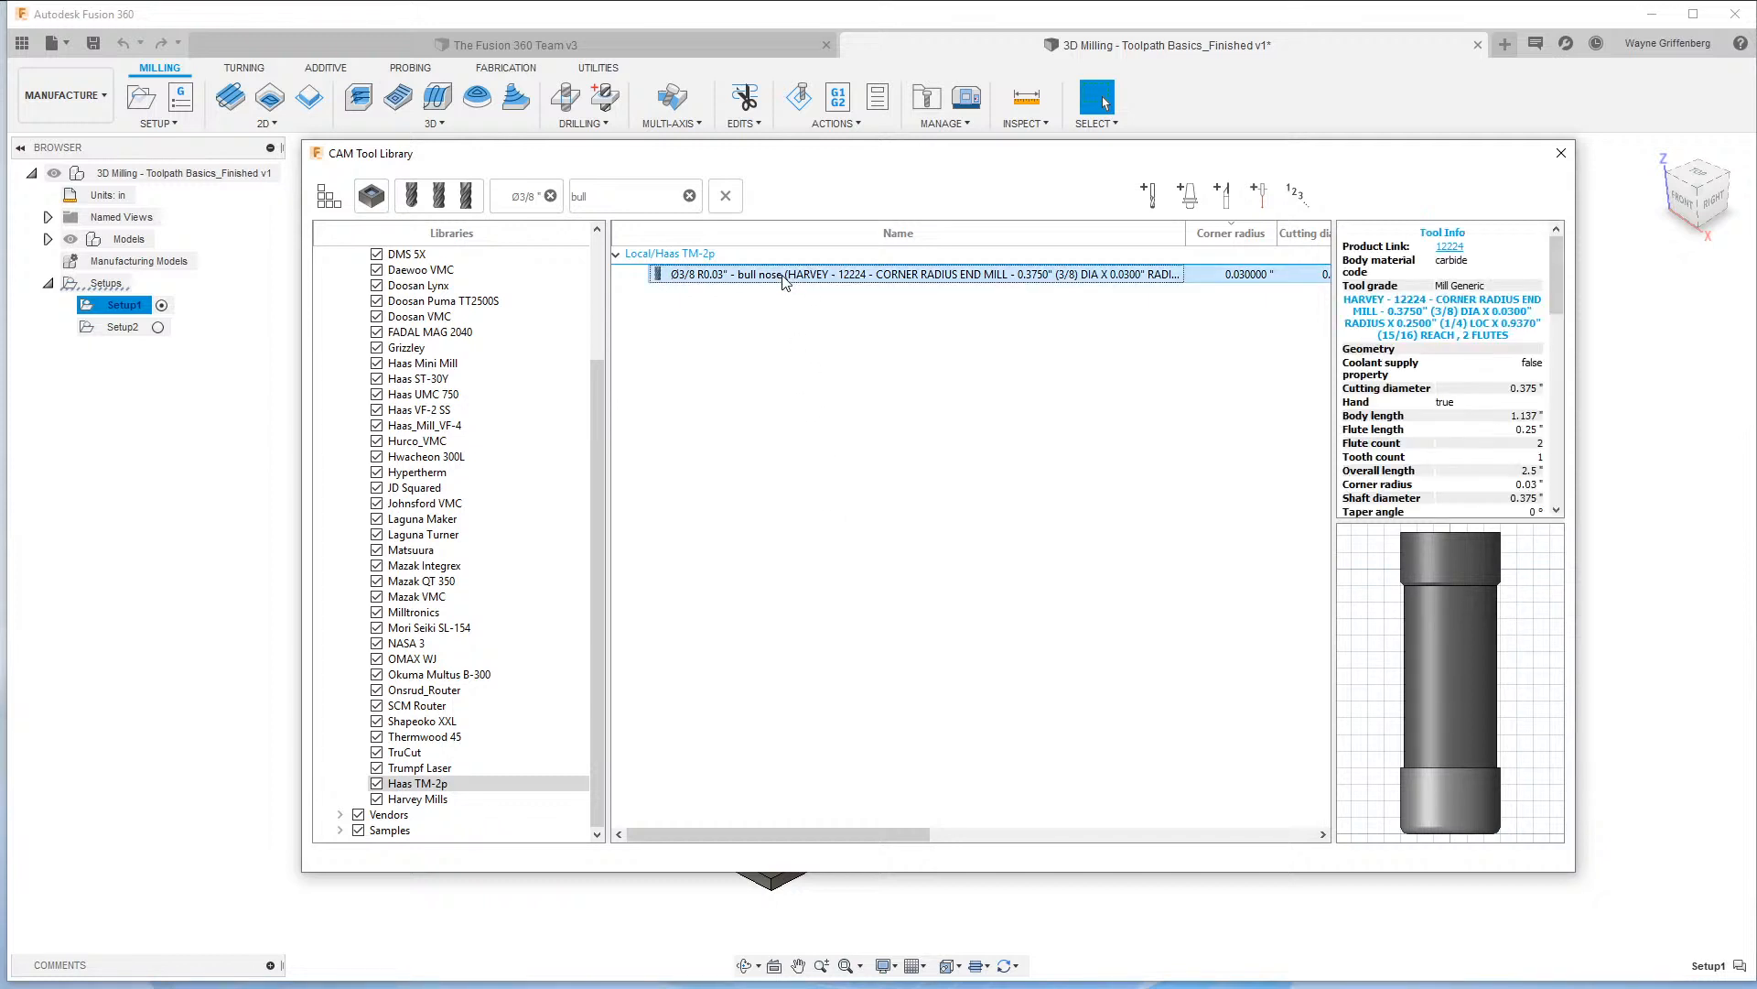
pyautogui.rightClick(785, 276)
pyautogui.click(858, 288)
pyautogui.click(522, 25)
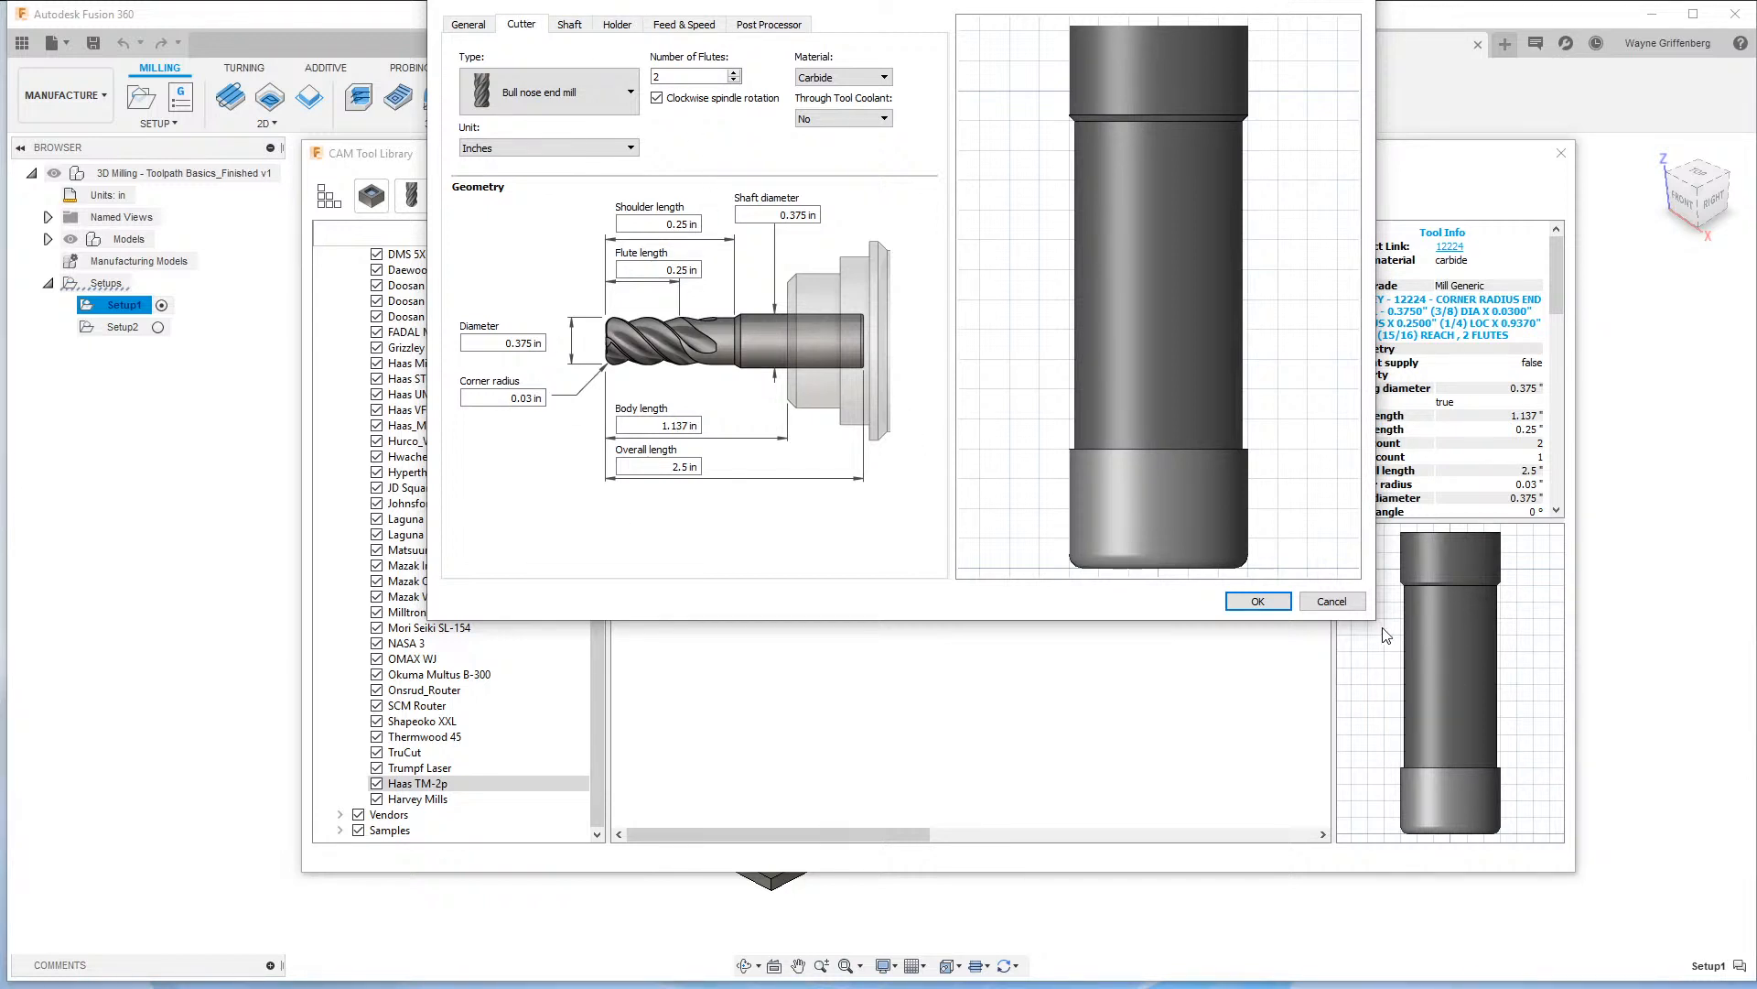
pyautogui.moveTo(1375, 618); pyautogui.dragTo(1407, 657)
pyautogui.moveTo(960, 18); pyautogui.dragTo(1005, 154)
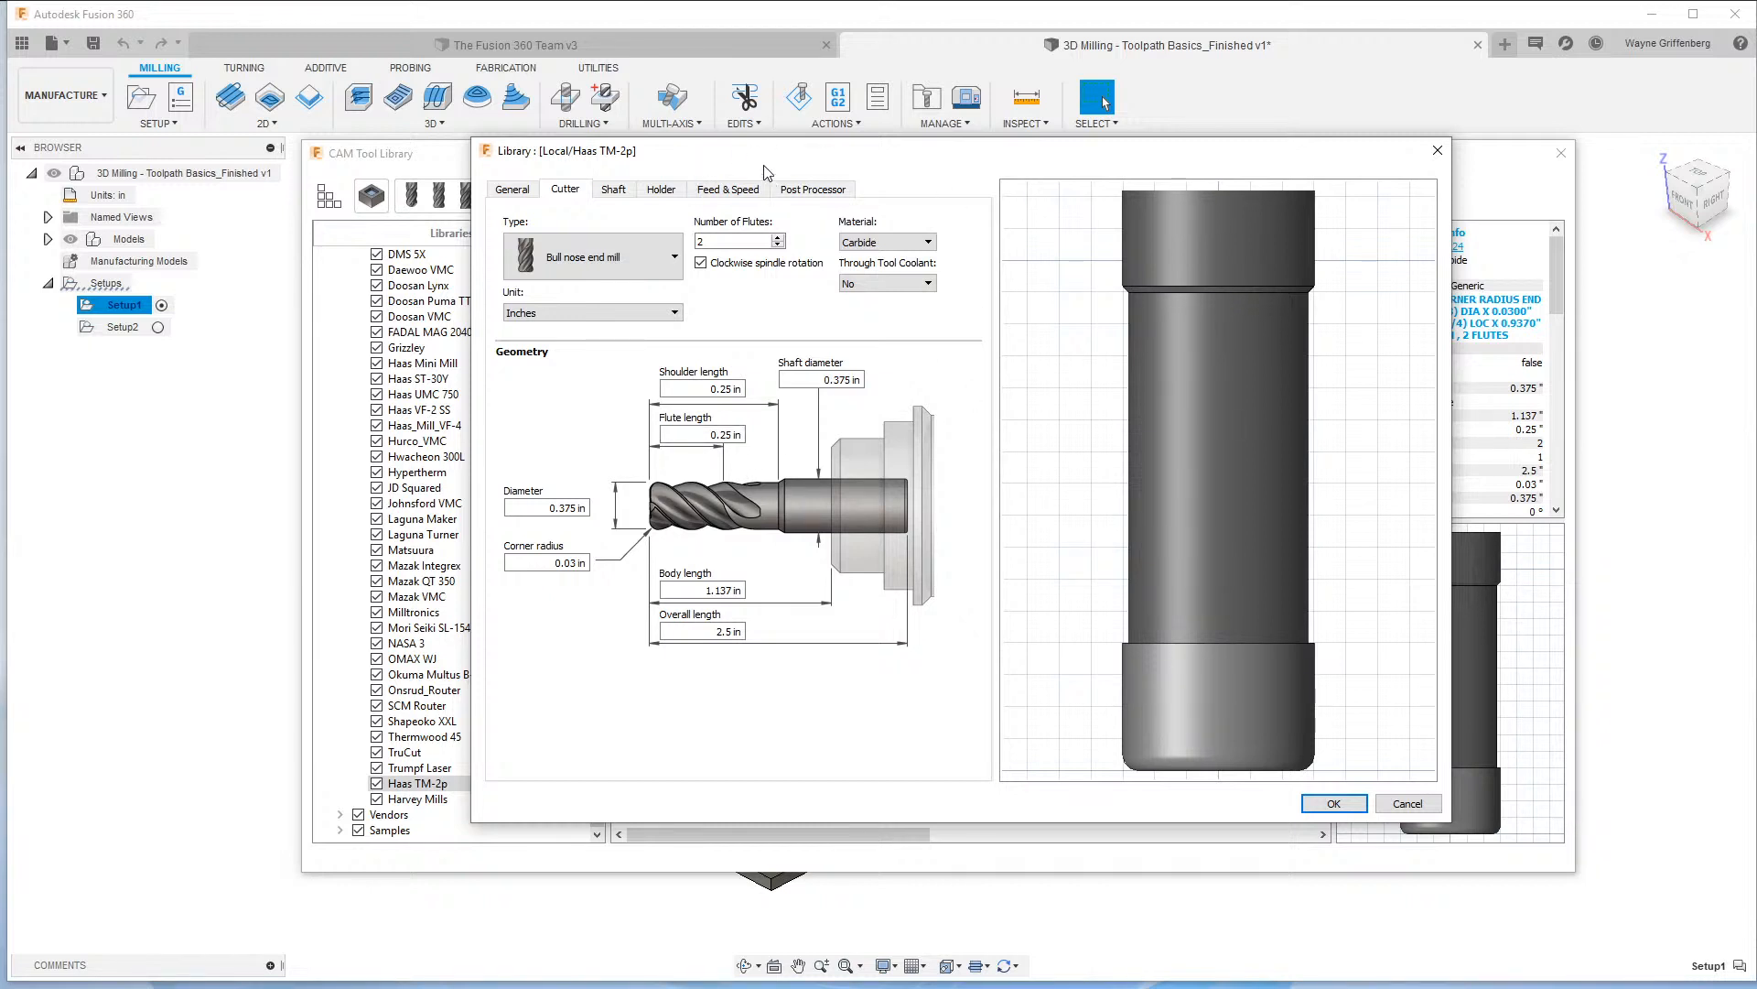
pyautogui.click(1376, 774)
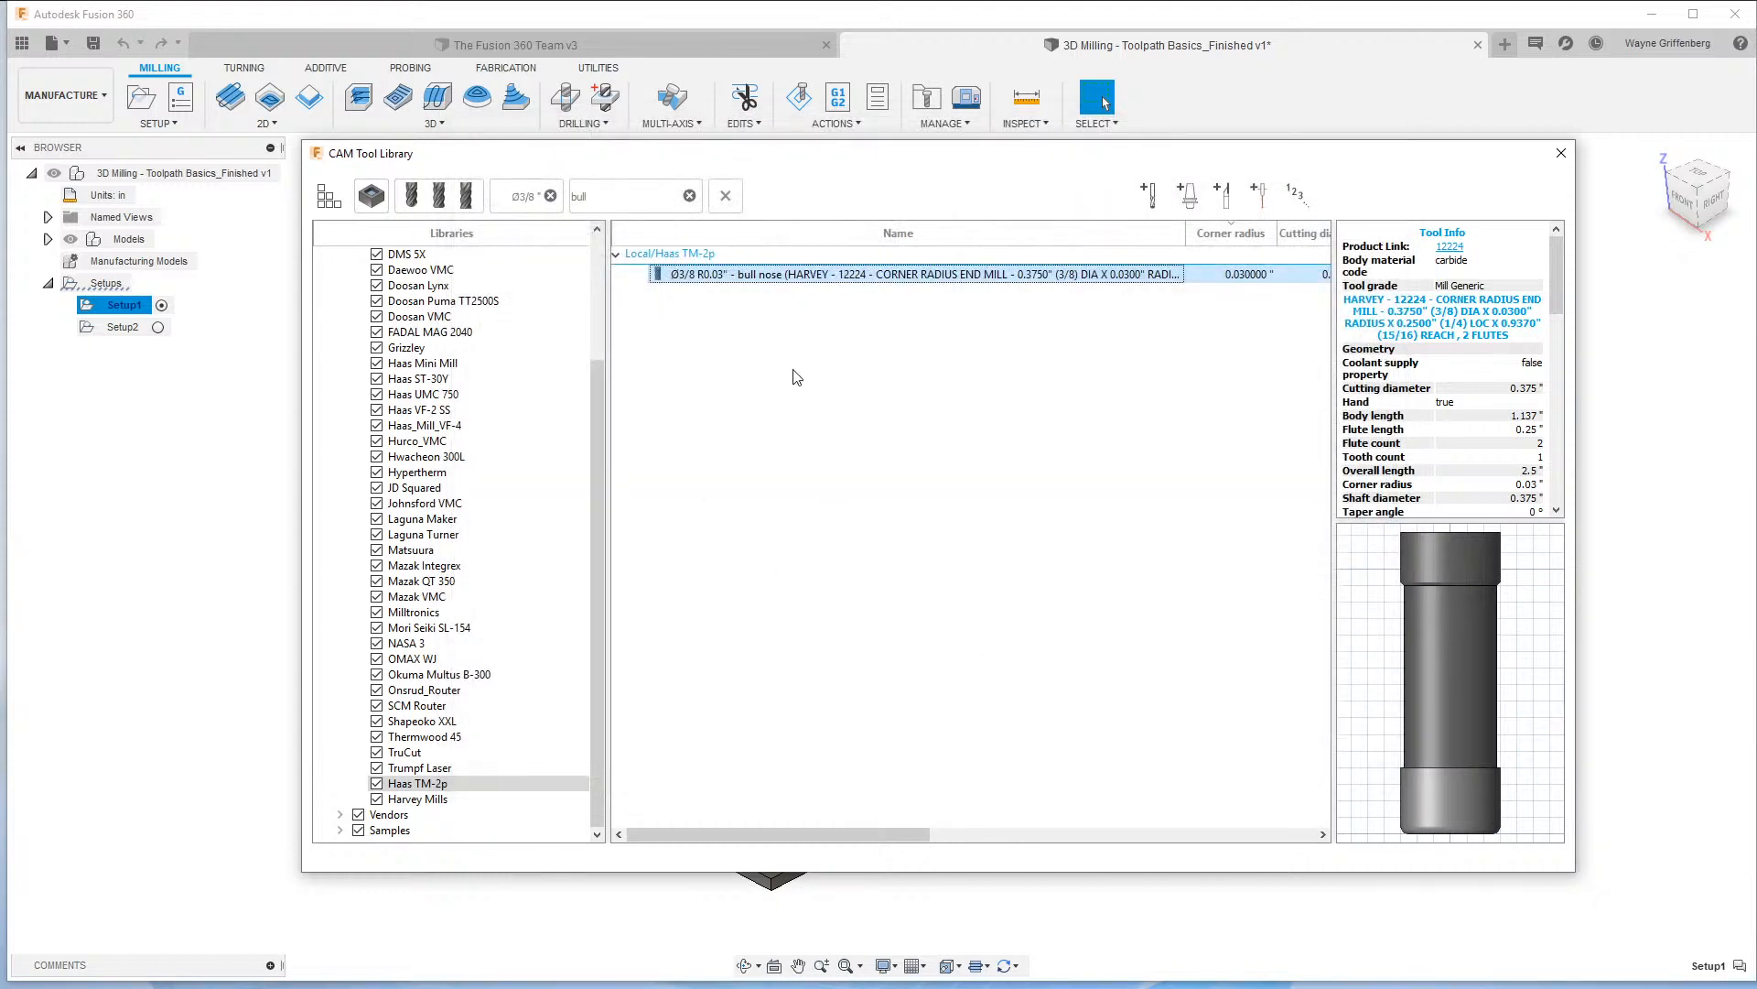
# Clear all filters and the search text from the tool list and reposition the tool library window.
pyautogui.click(725, 198)
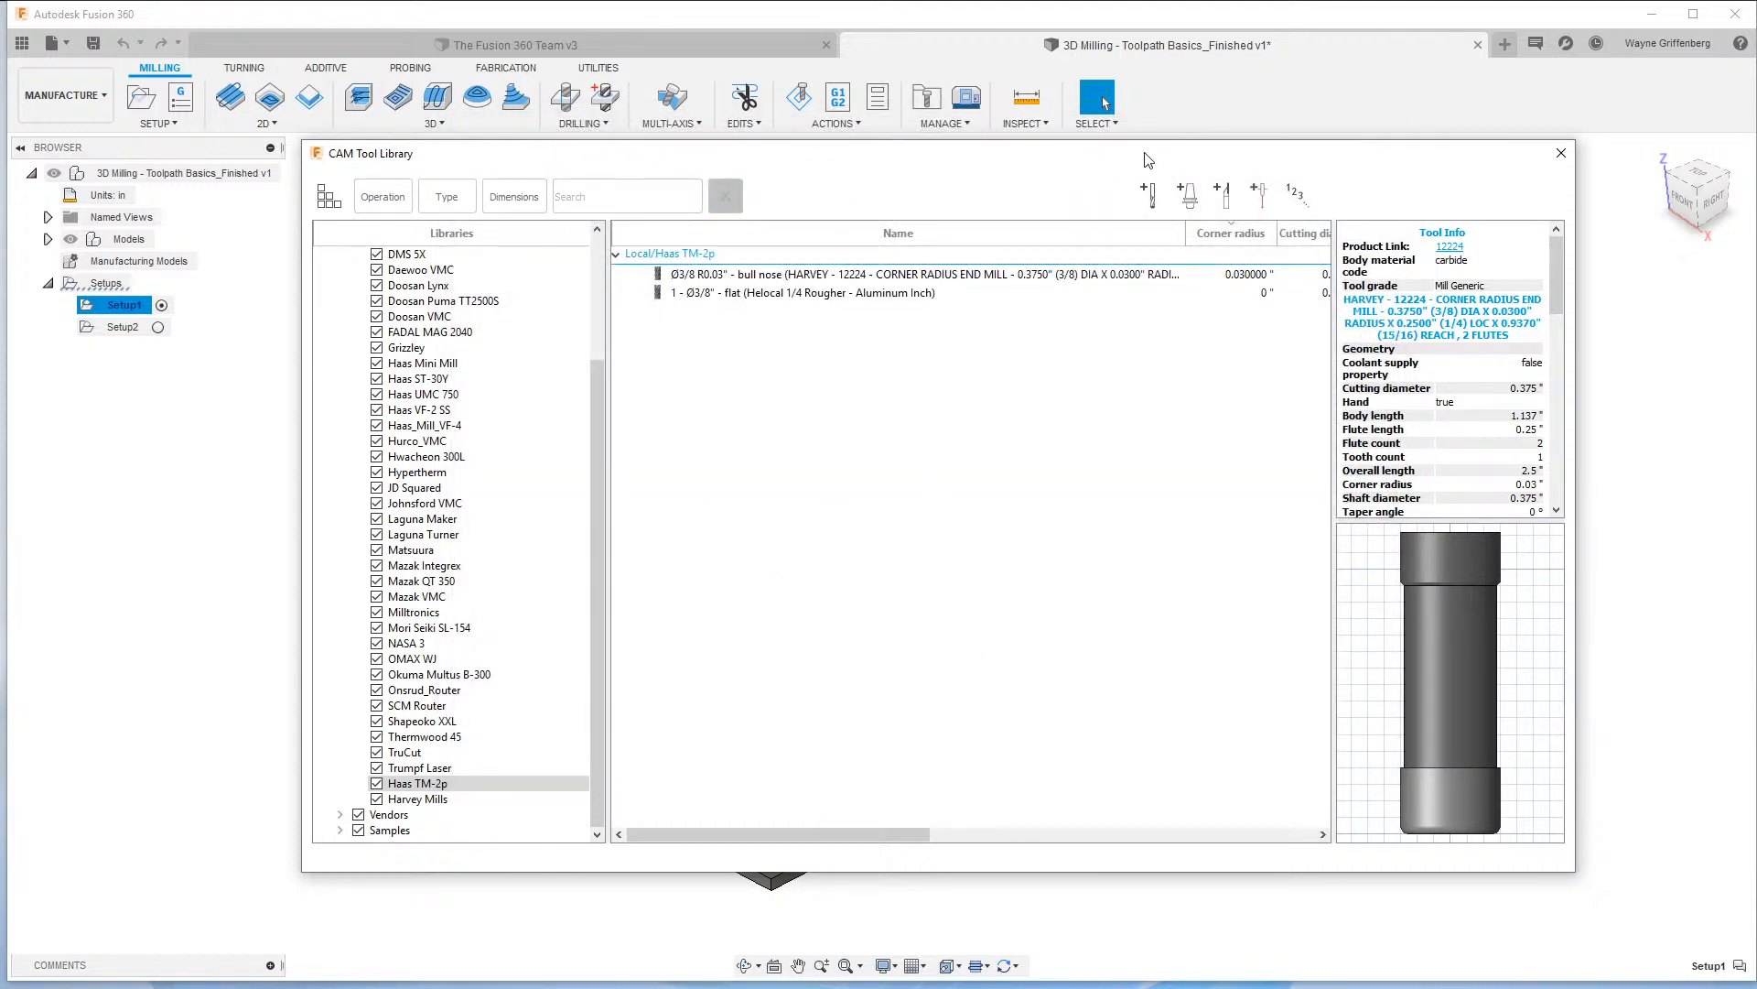
pyautogui.moveTo(1149, 161)
pyautogui.mouseDown()
pyautogui.moveTo(1188, 181)
pyautogui.moveTo(1134, 172)
pyautogui.mouseUp()
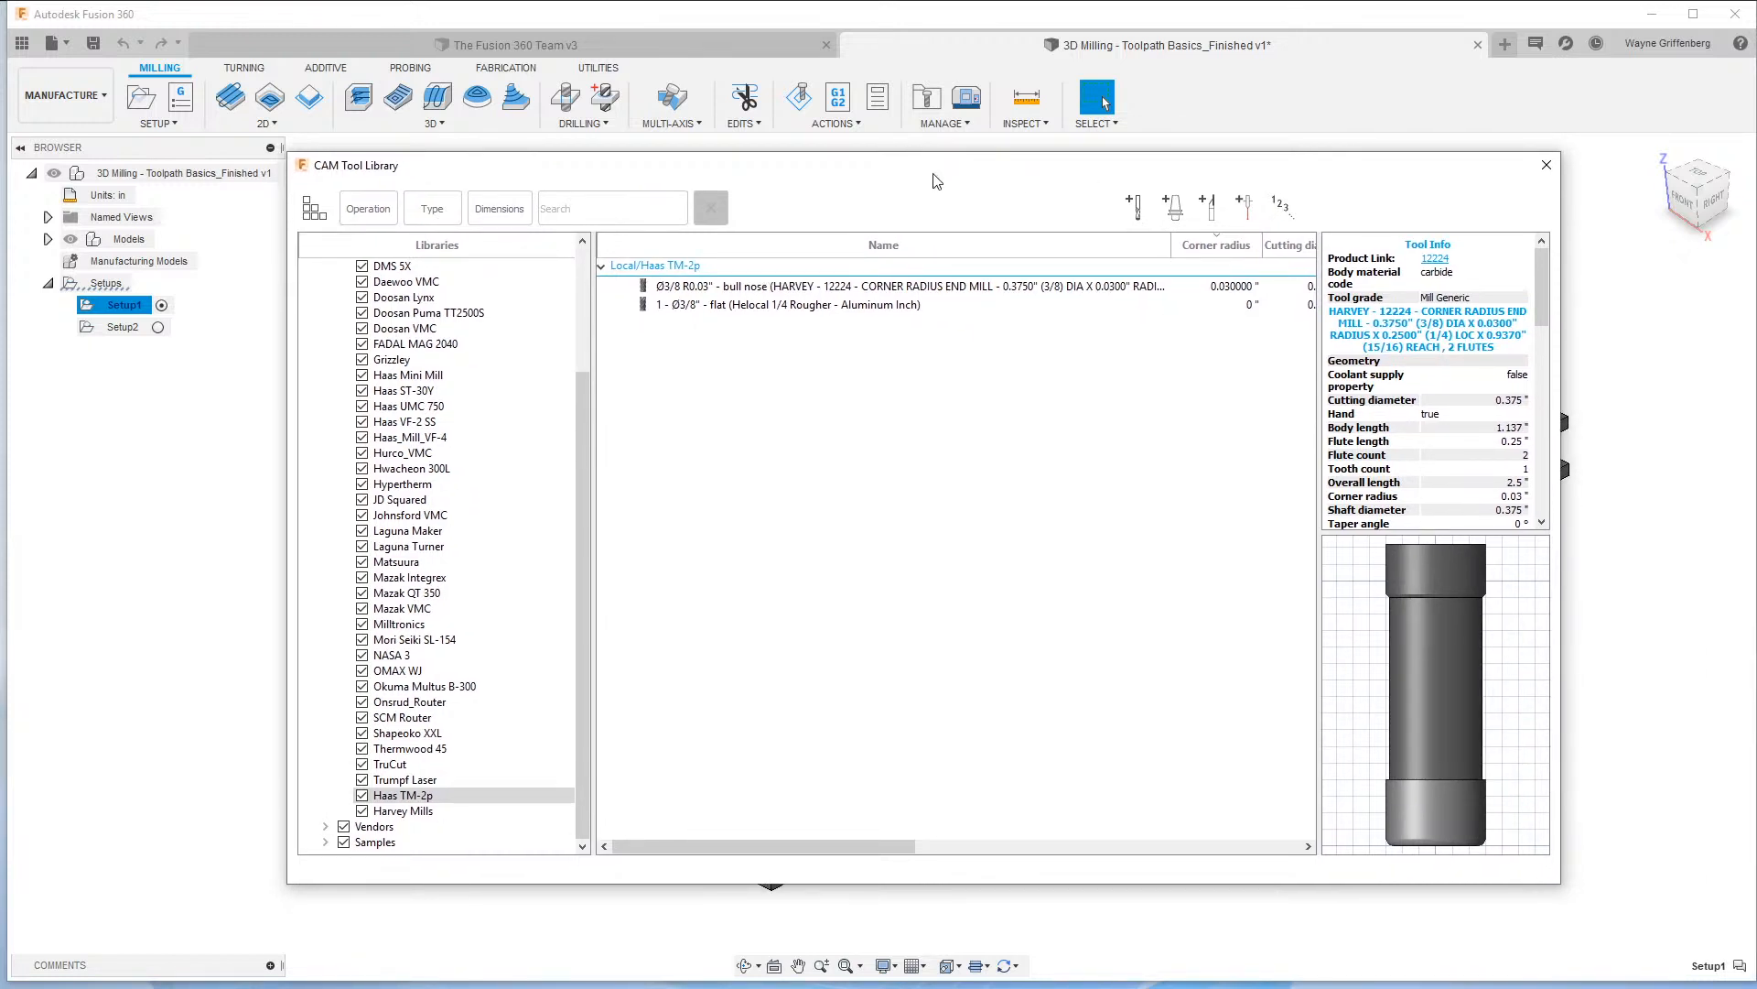
pyautogui.moveTo(932, 174); pyautogui.dragTo(943, 195)
# Collapse the Local group in the libraries tree and close the tool library.
pyautogui.scroll(4, 437, 712)
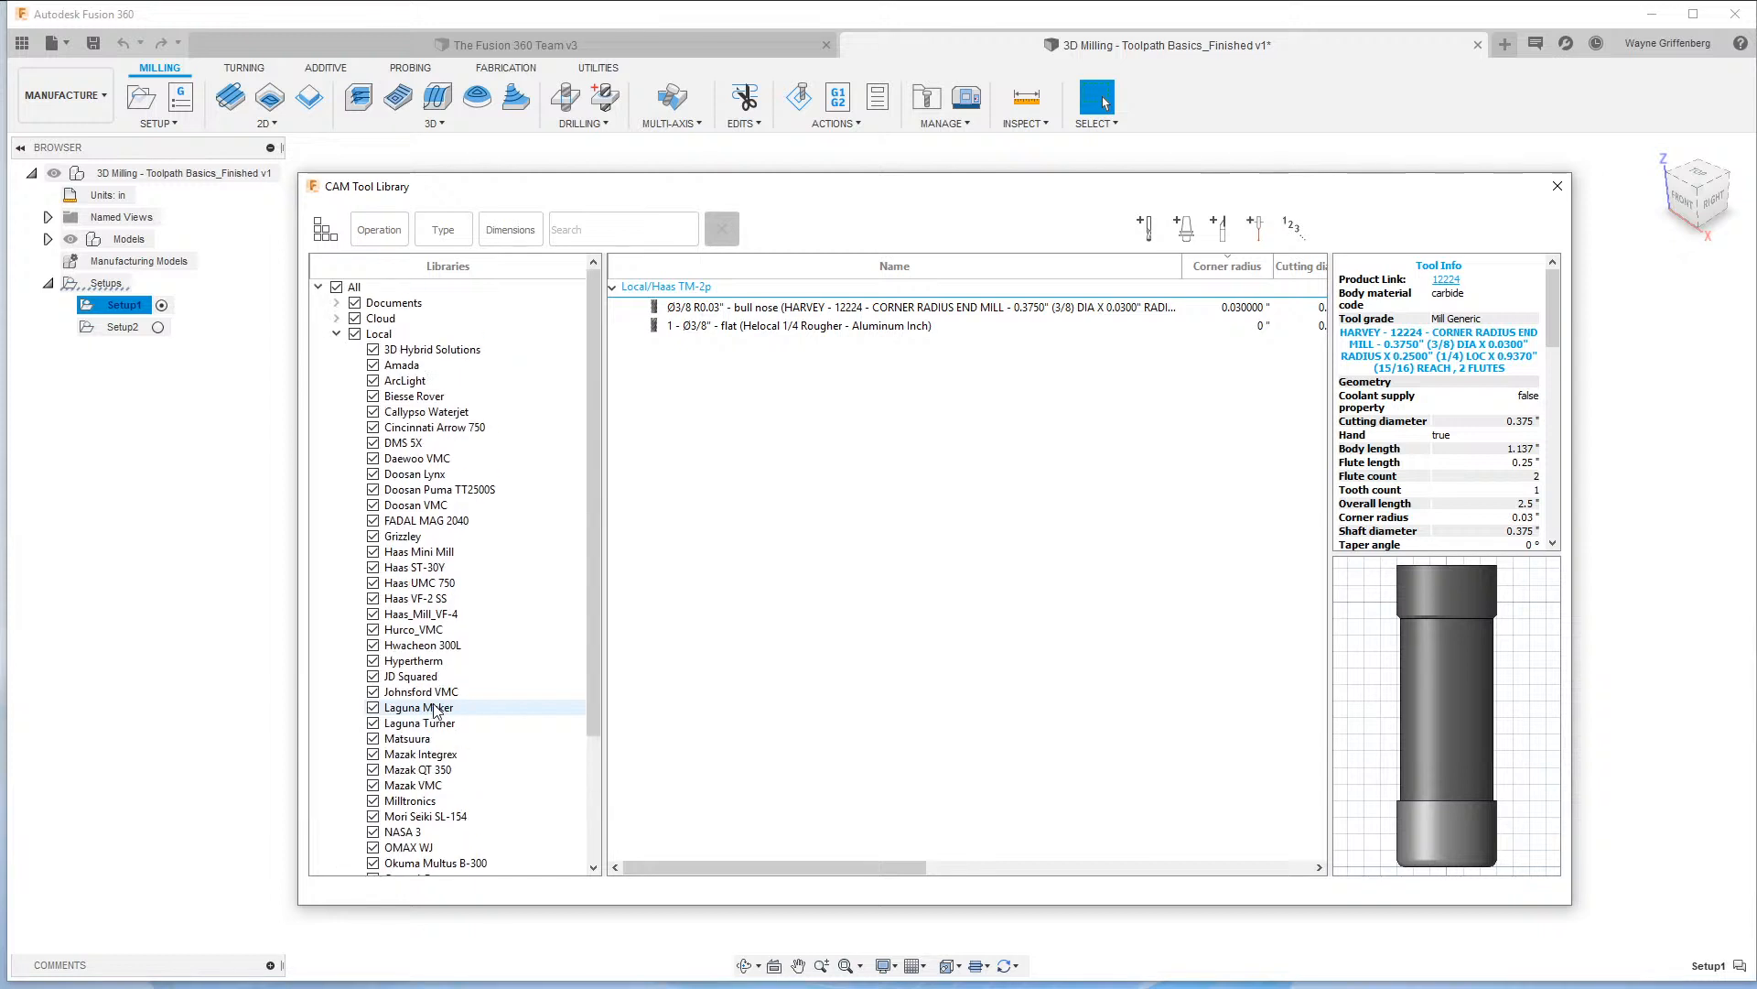
pyautogui.click(337, 335)
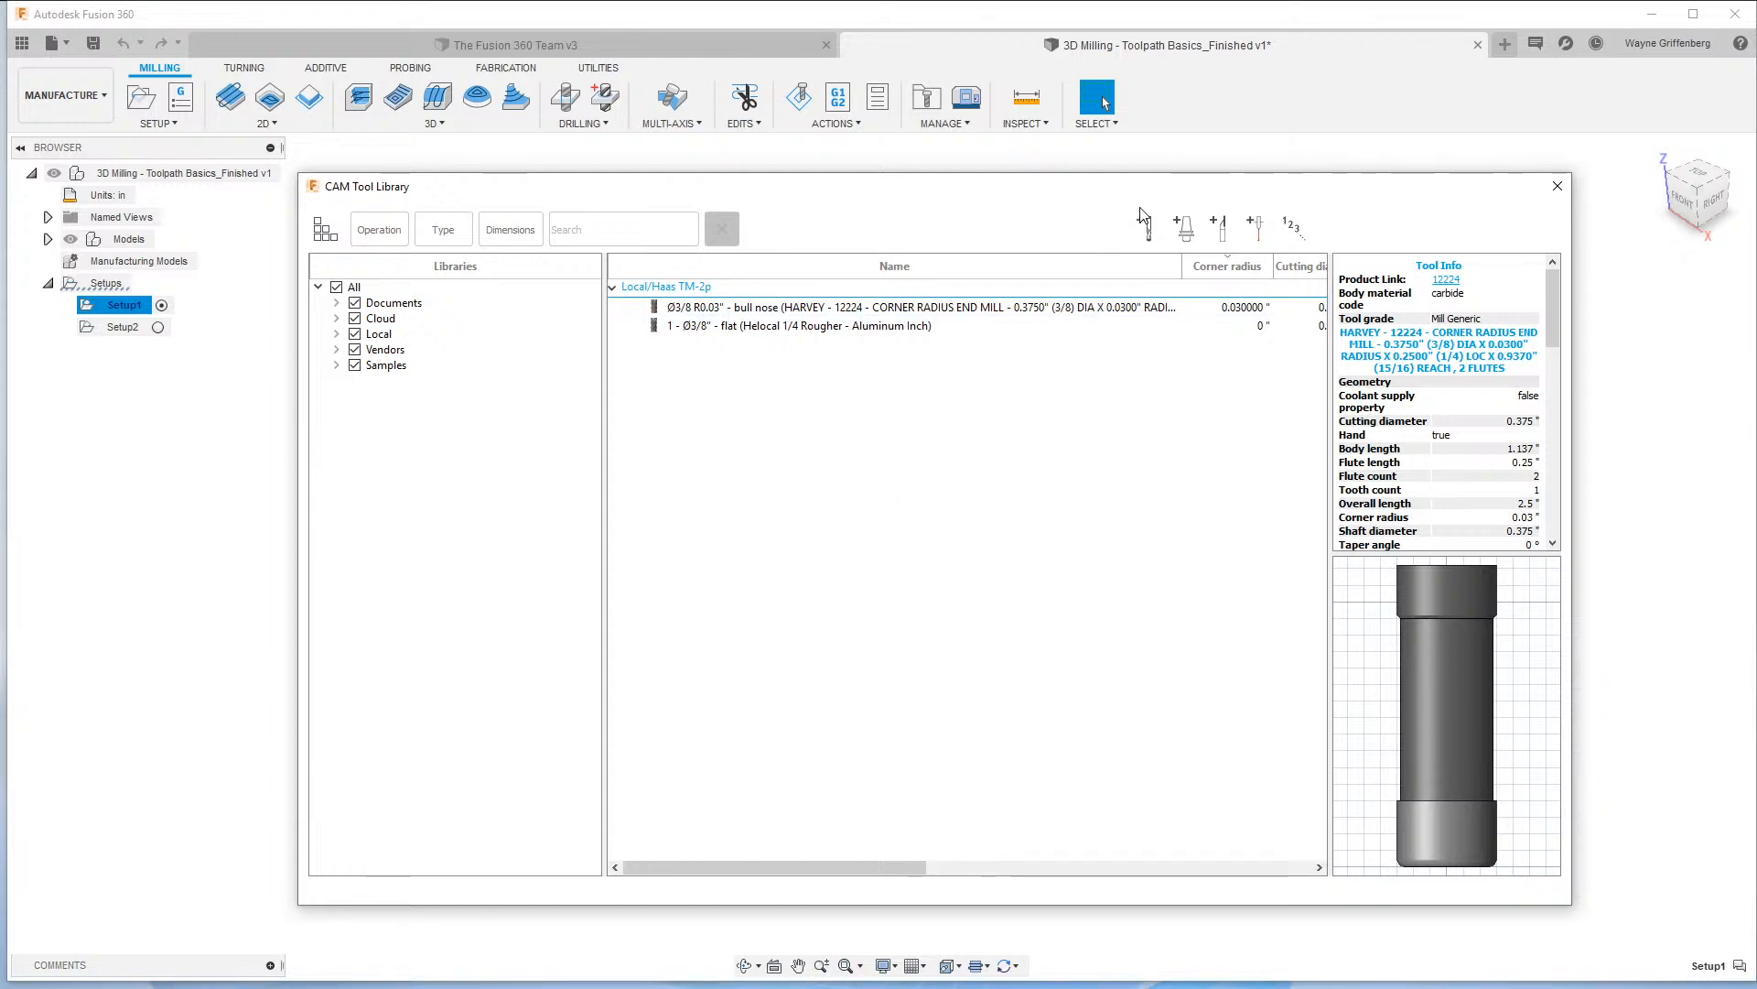
pyautogui.click(1557, 186)
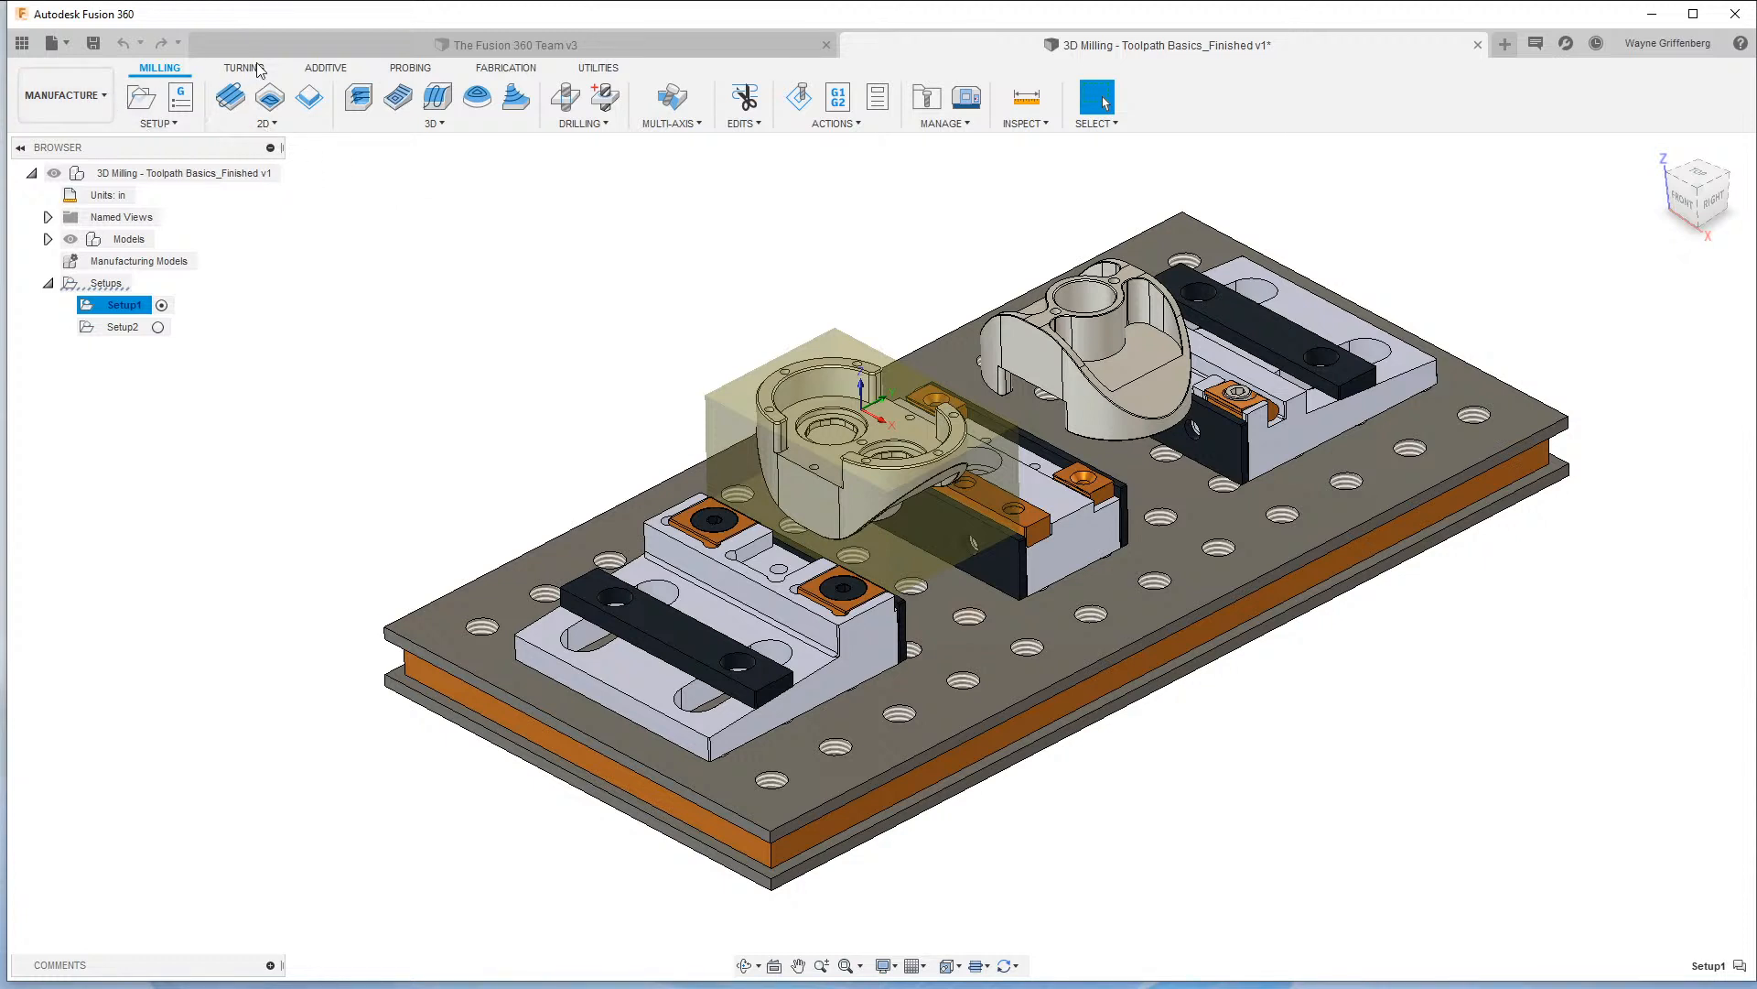
# Open the Fusion 360 App Store in the web browser and reposition the browser window.
pyautogui.click(600, 71)
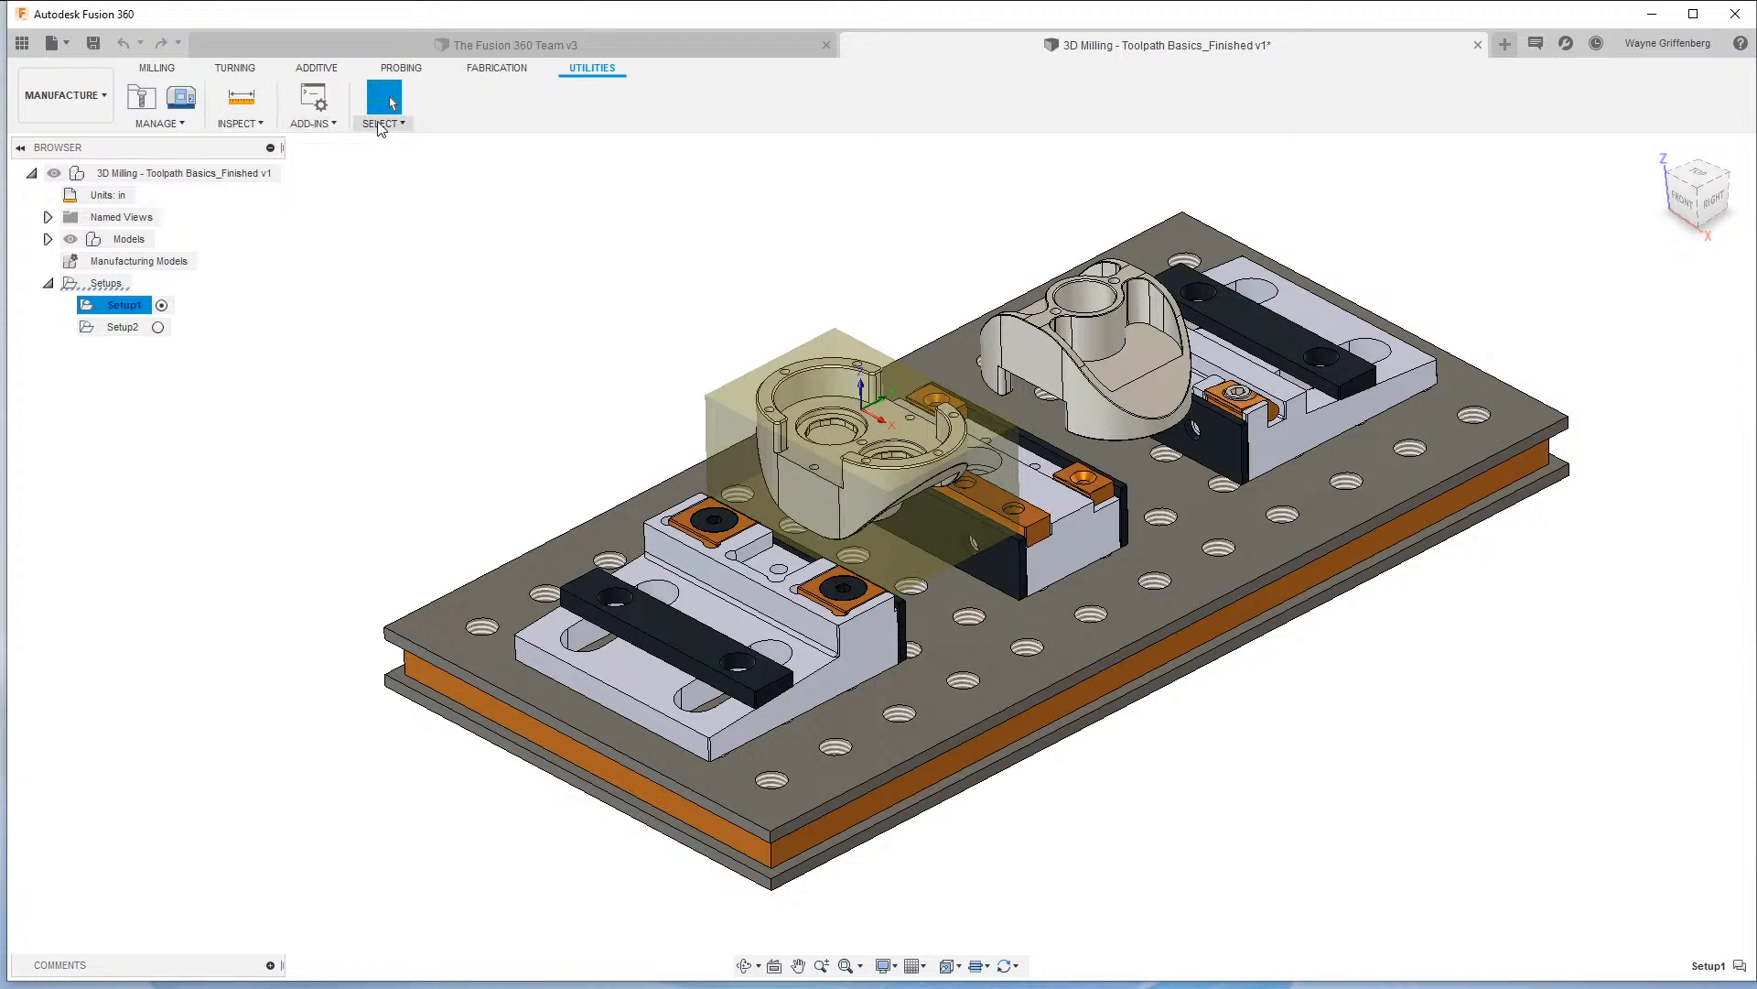
pyautogui.click(320, 129)
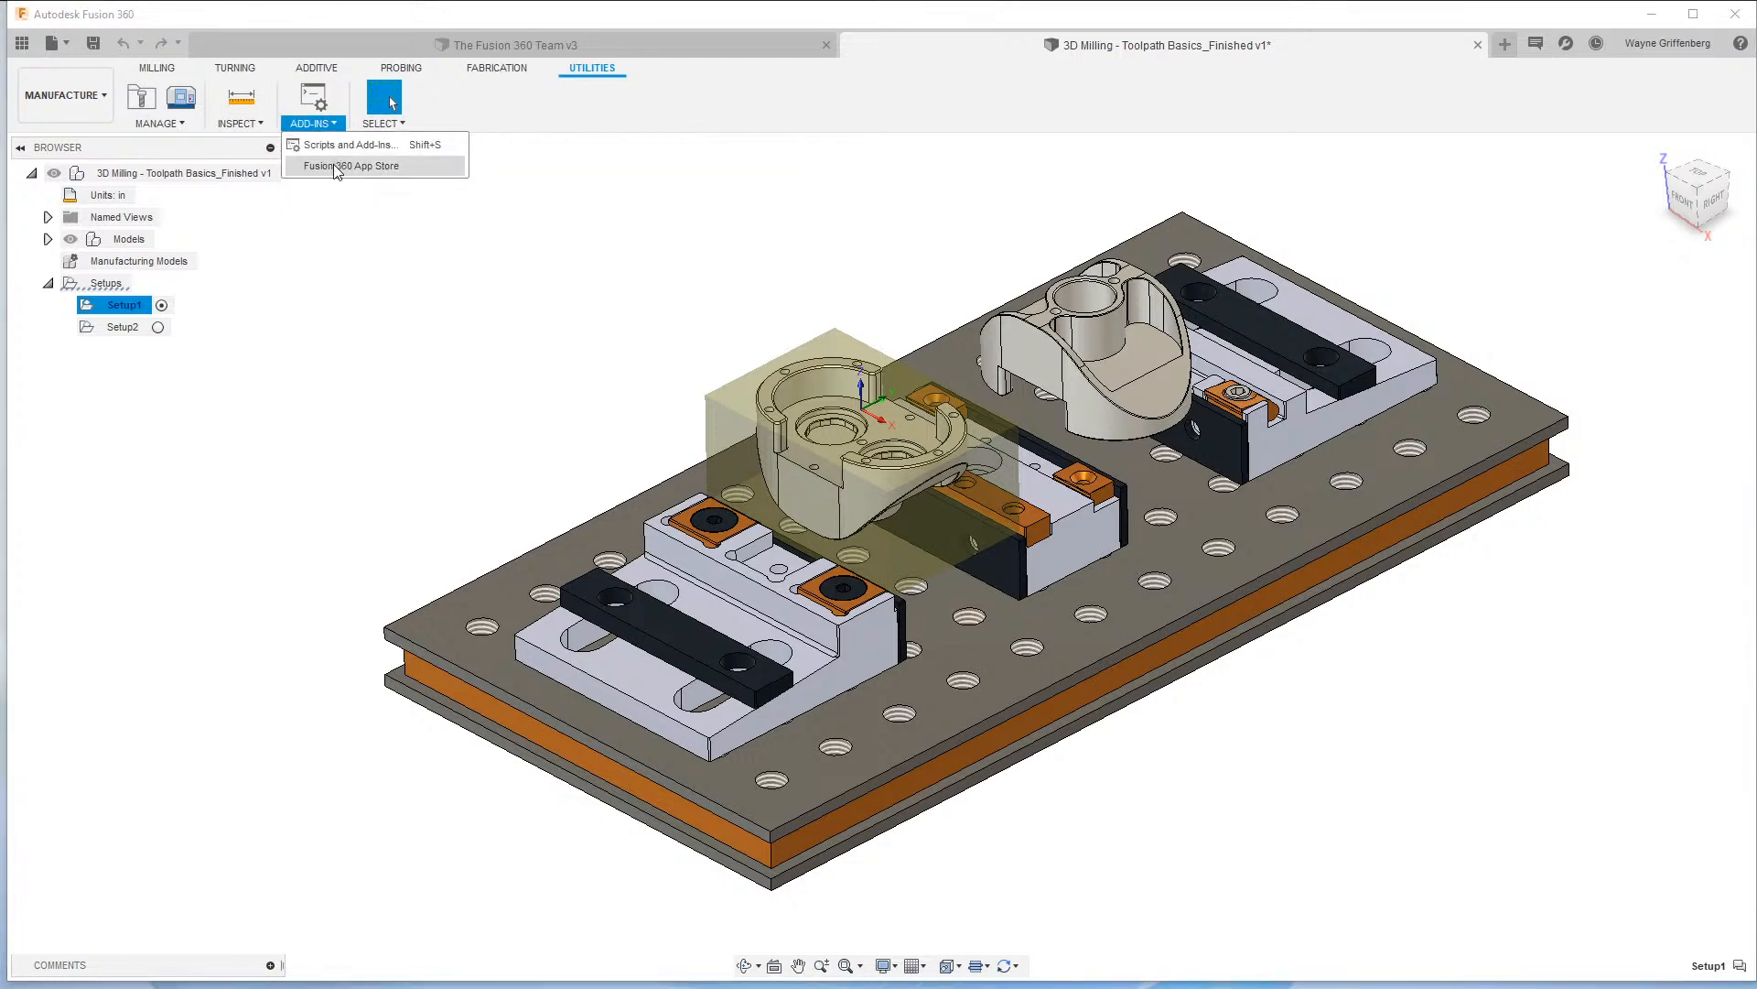
pyautogui.click(362, 167)
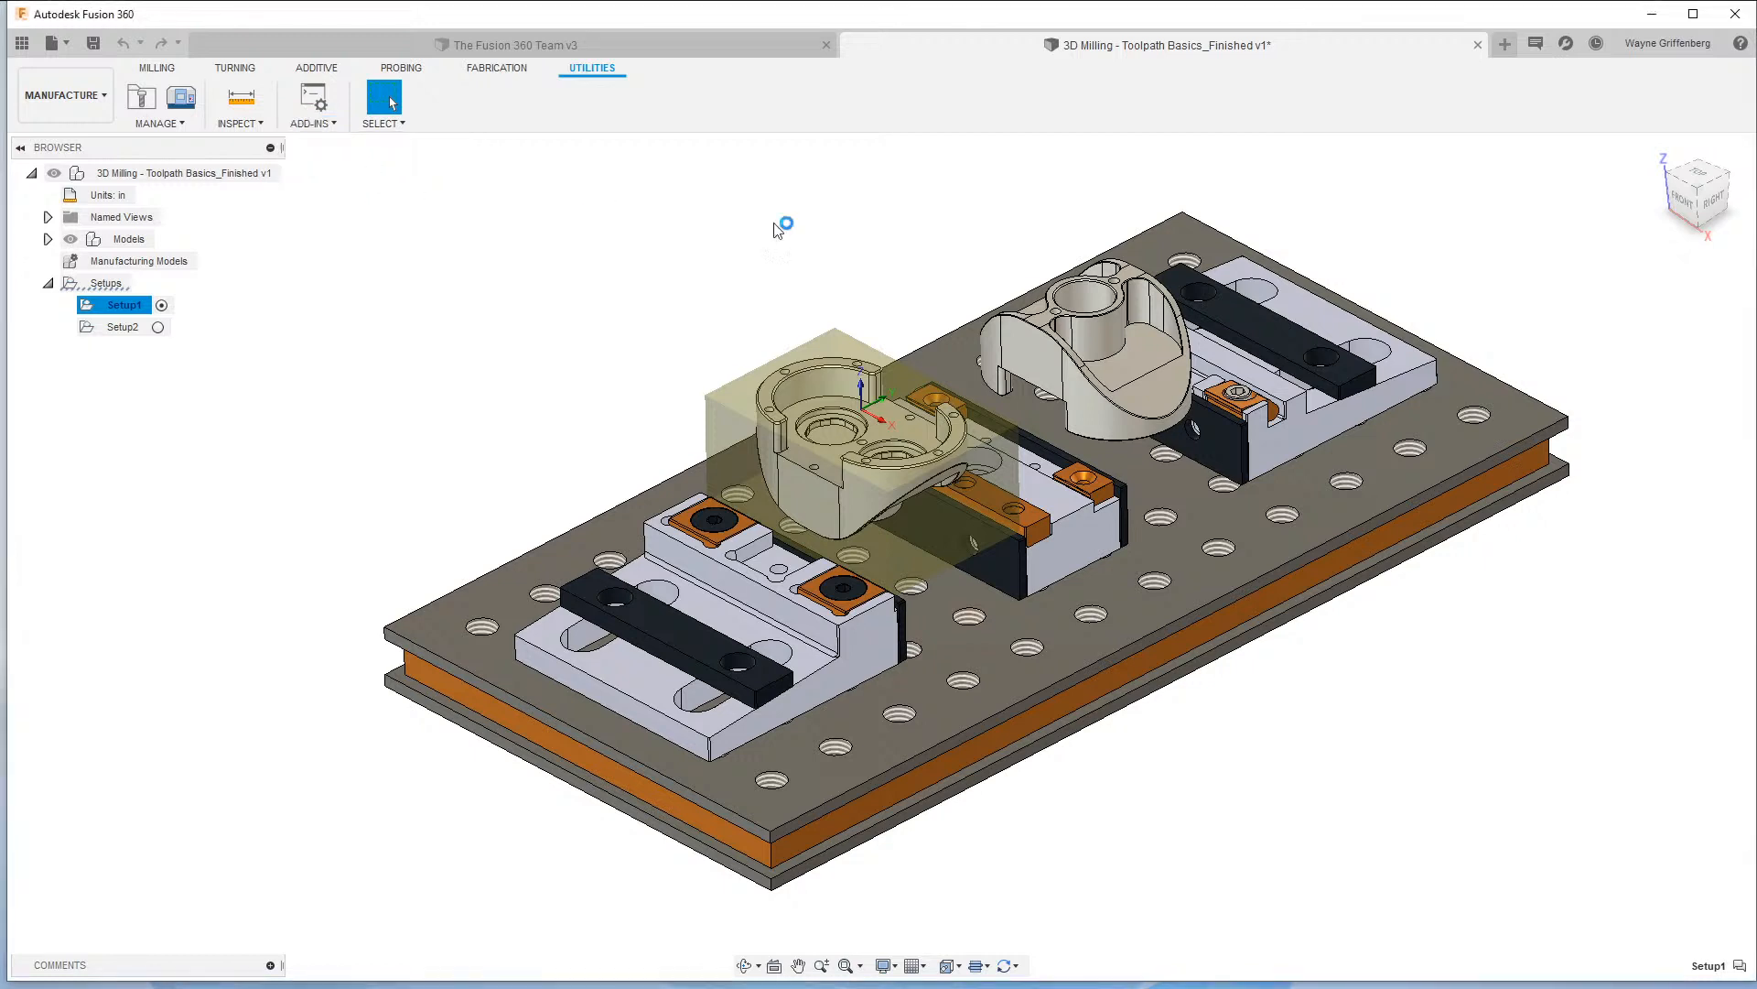
pyautogui.moveTo(832, 80); pyautogui.dragTo(813, 117)
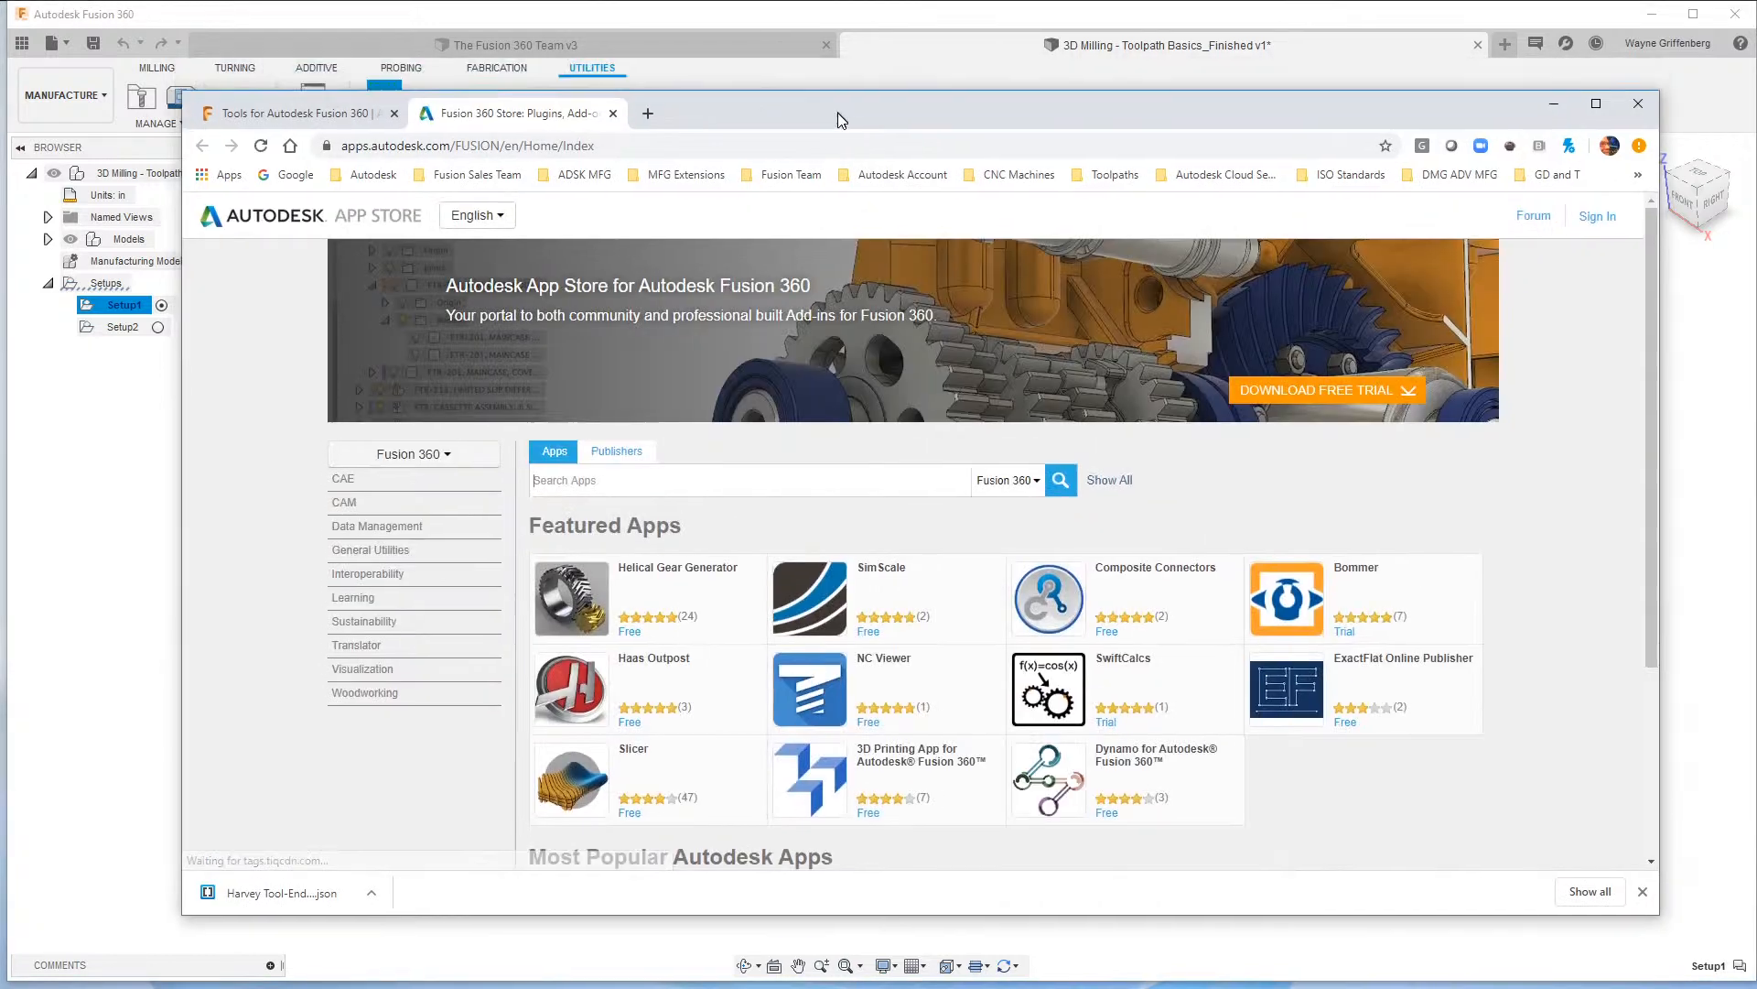
# Look over the featured apps in the App Store and show only the CAM category.
pyautogui.scroll(-3, 1341, 817)
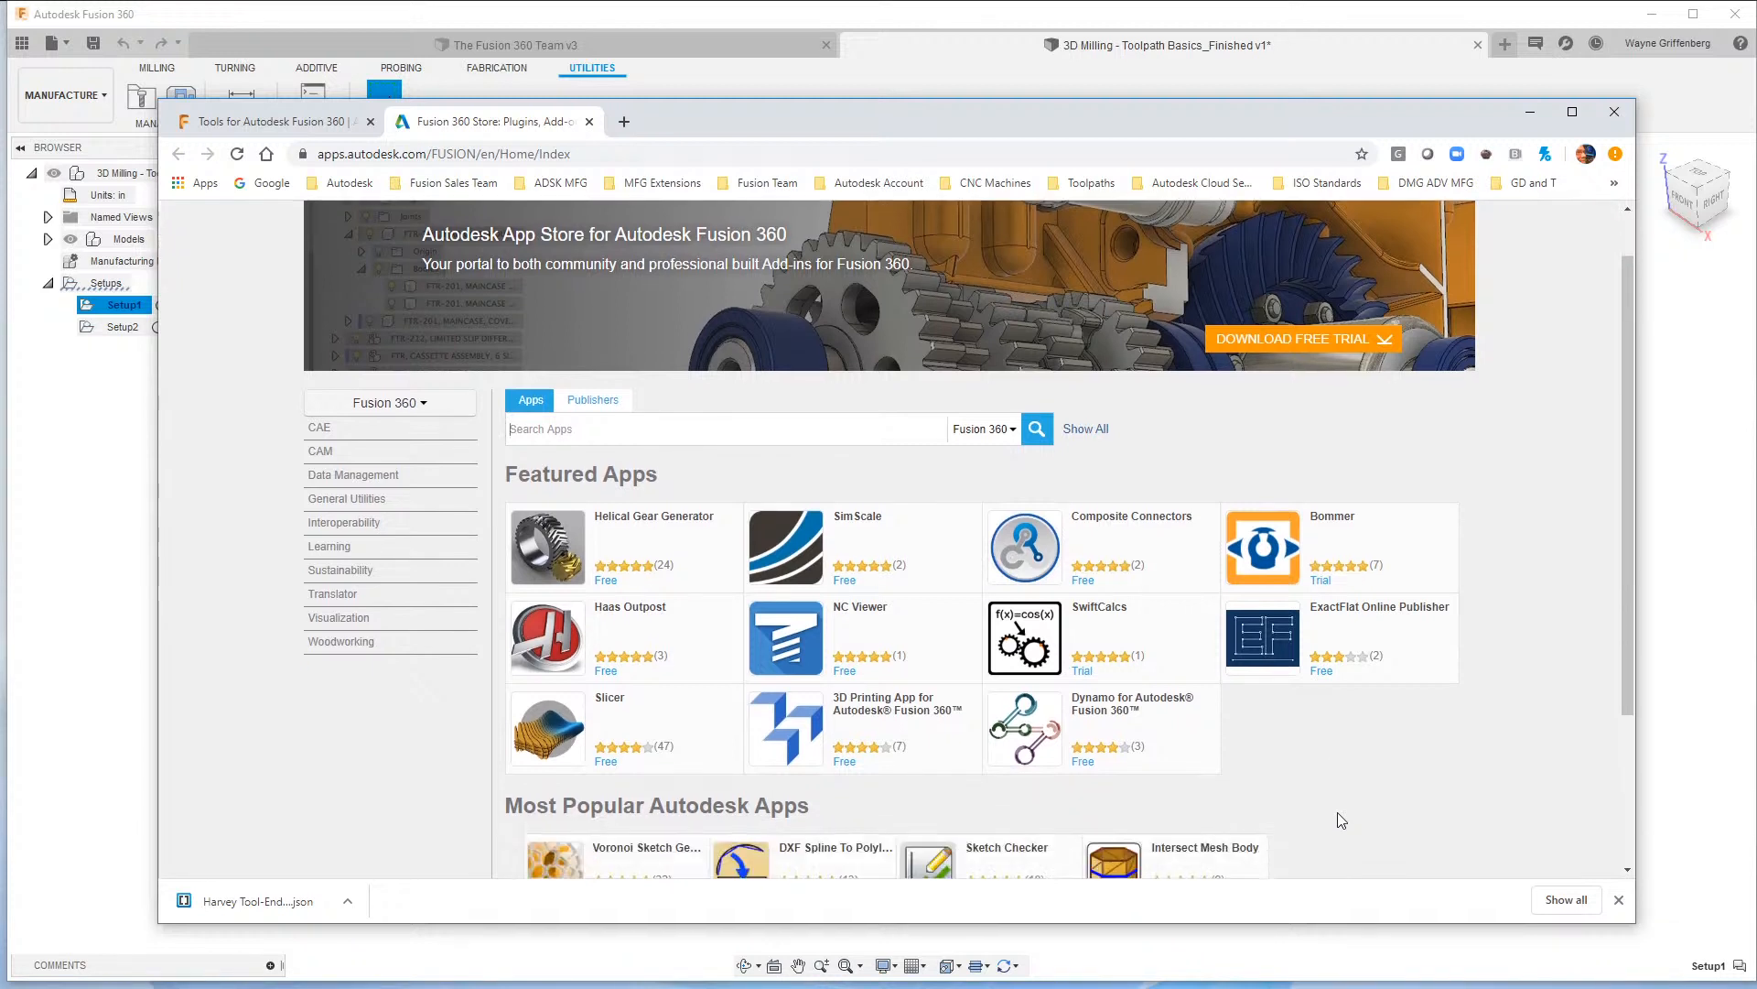
pyautogui.scroll(1, 501, 568)
pyautogui.scroll(1, 501, 569)
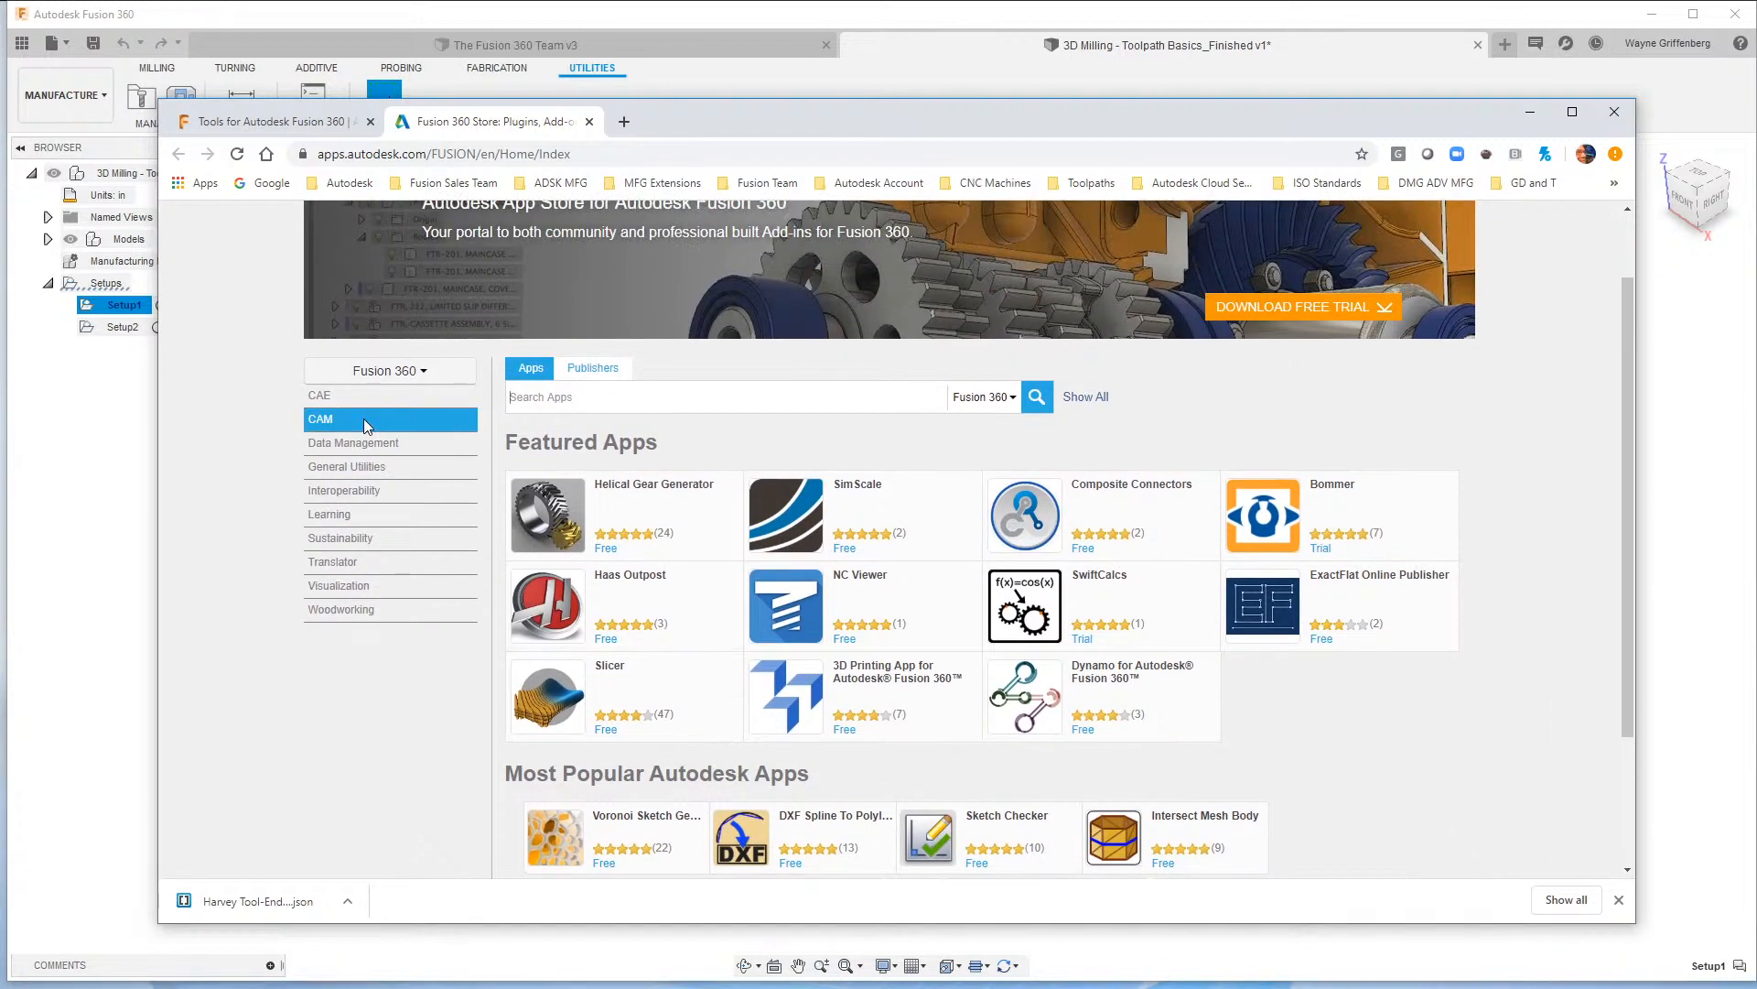
pyautogui.moveTo(1120, 641)
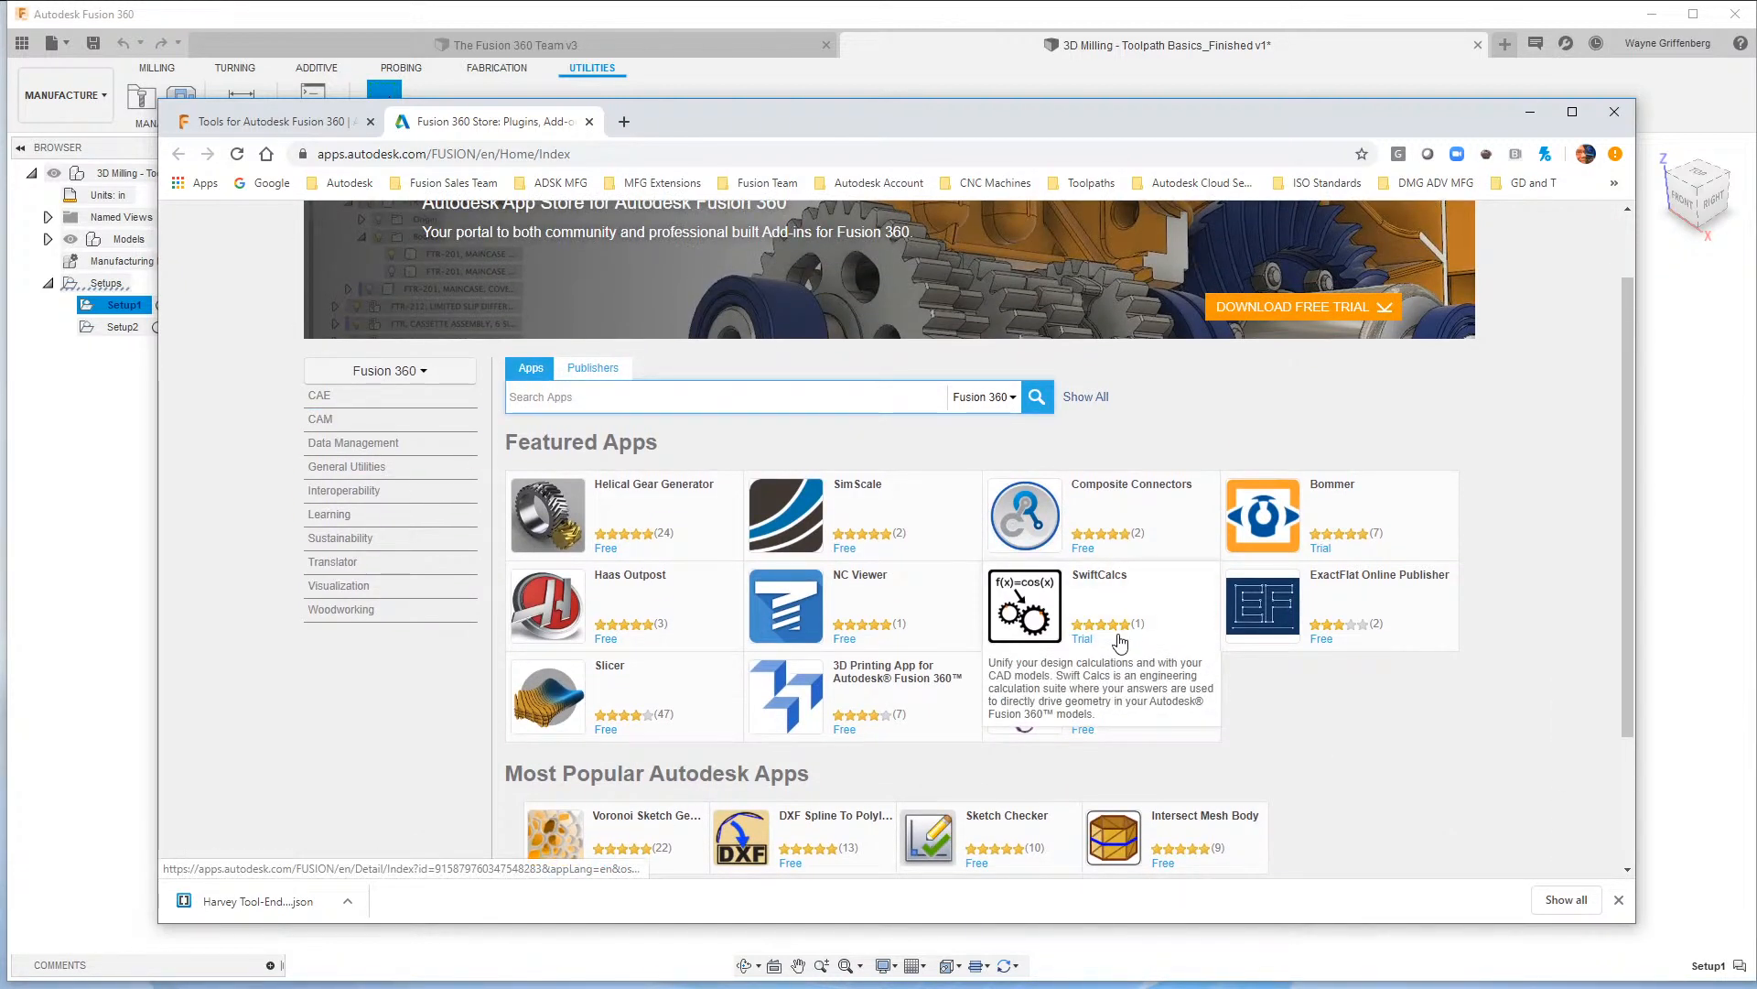
pyautogui.click(333, 423)
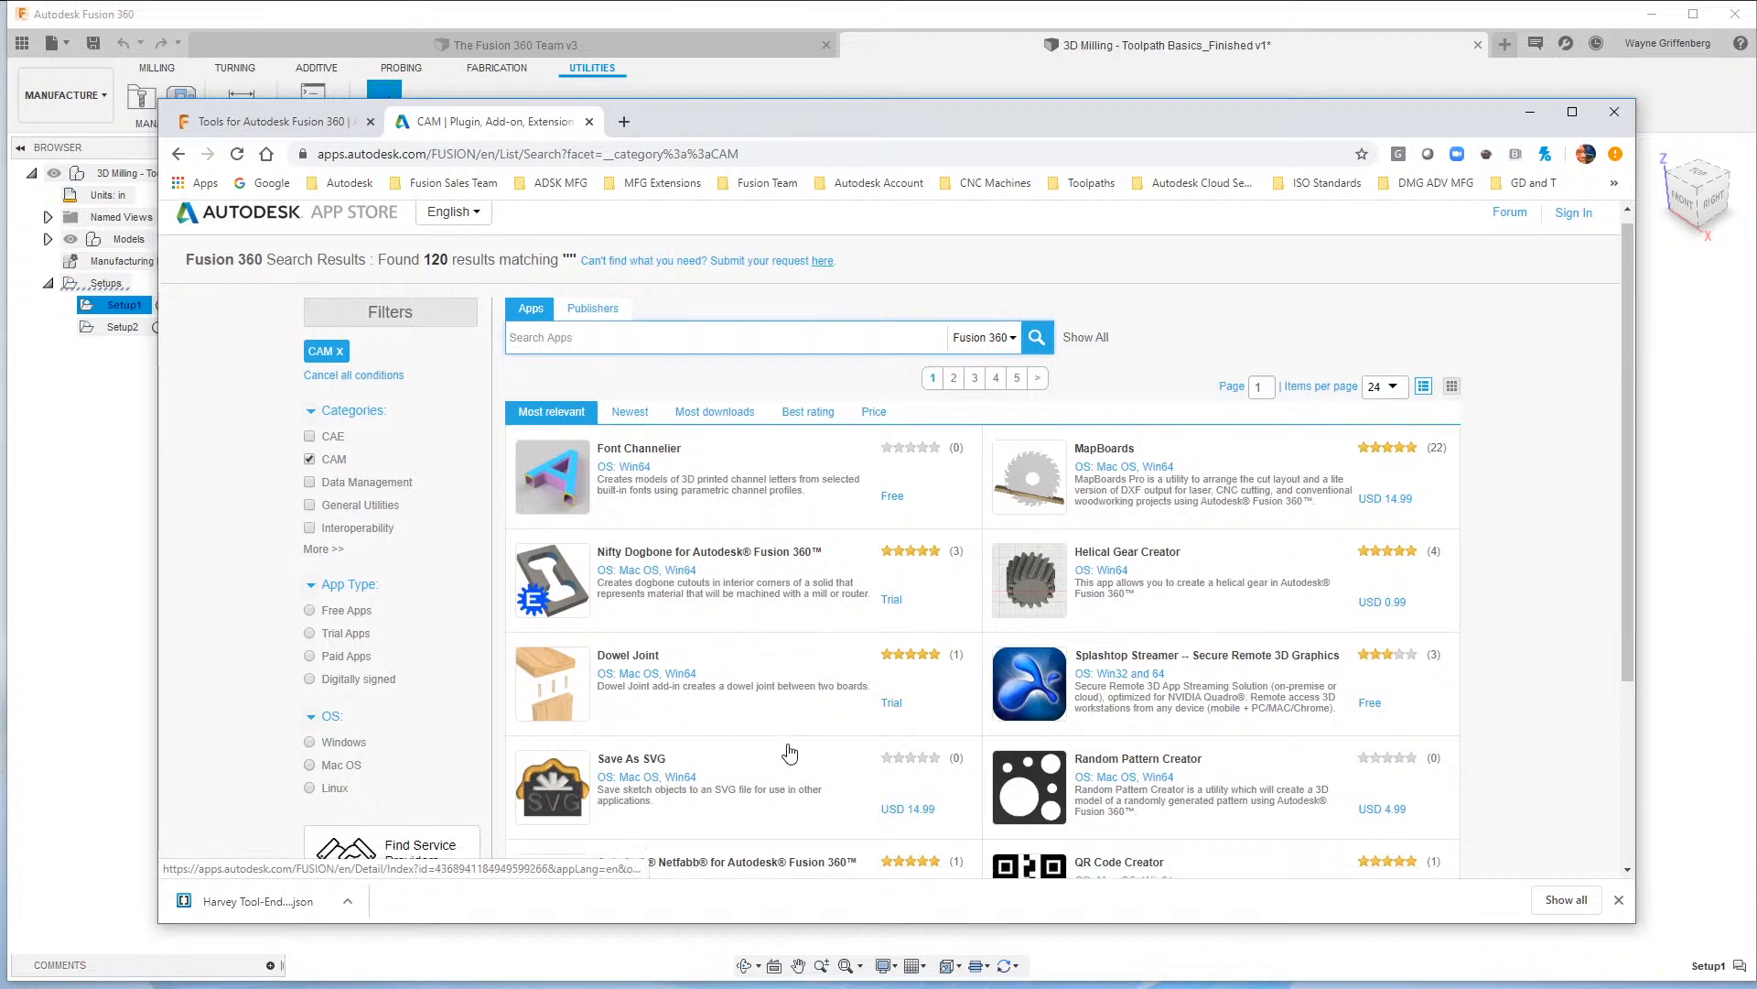
# Look through the CAM apps and continue to the second page of results.
pyautogui.scroll(-3, 789, 753)
pyautogui.click(1037, 804)
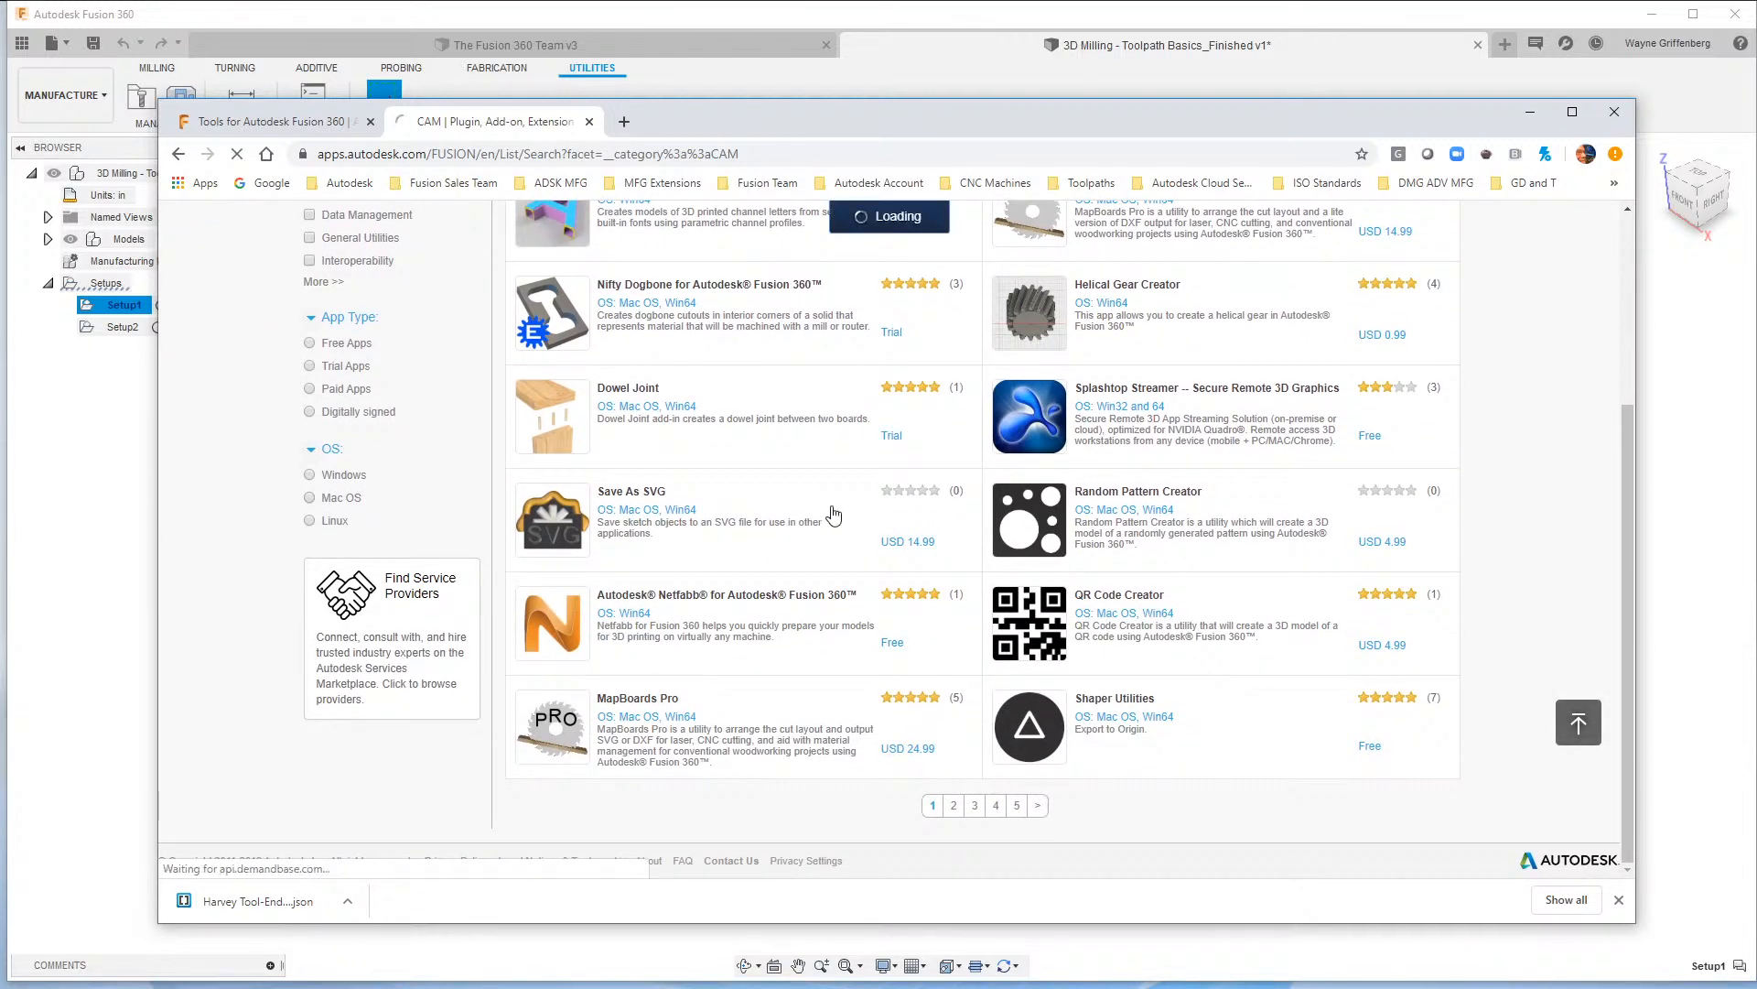
pyautogui.scroll(-3, 804, 513)
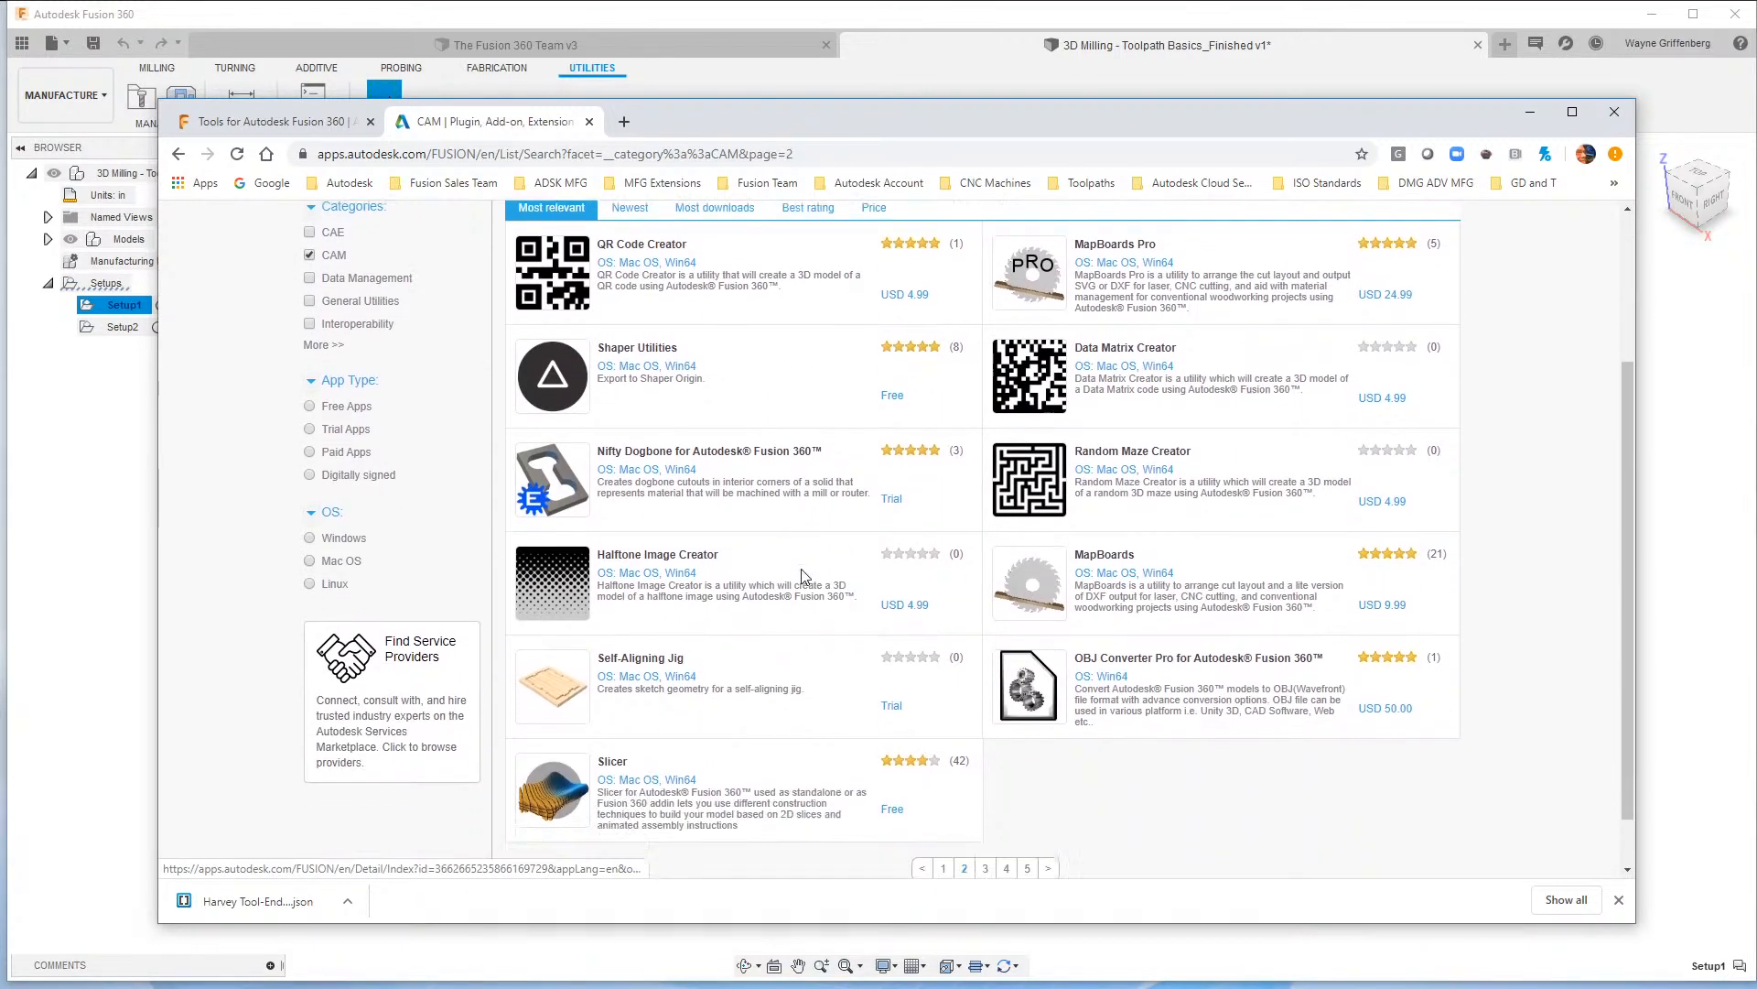
pyautogui.scroll(-1, 801, 575)
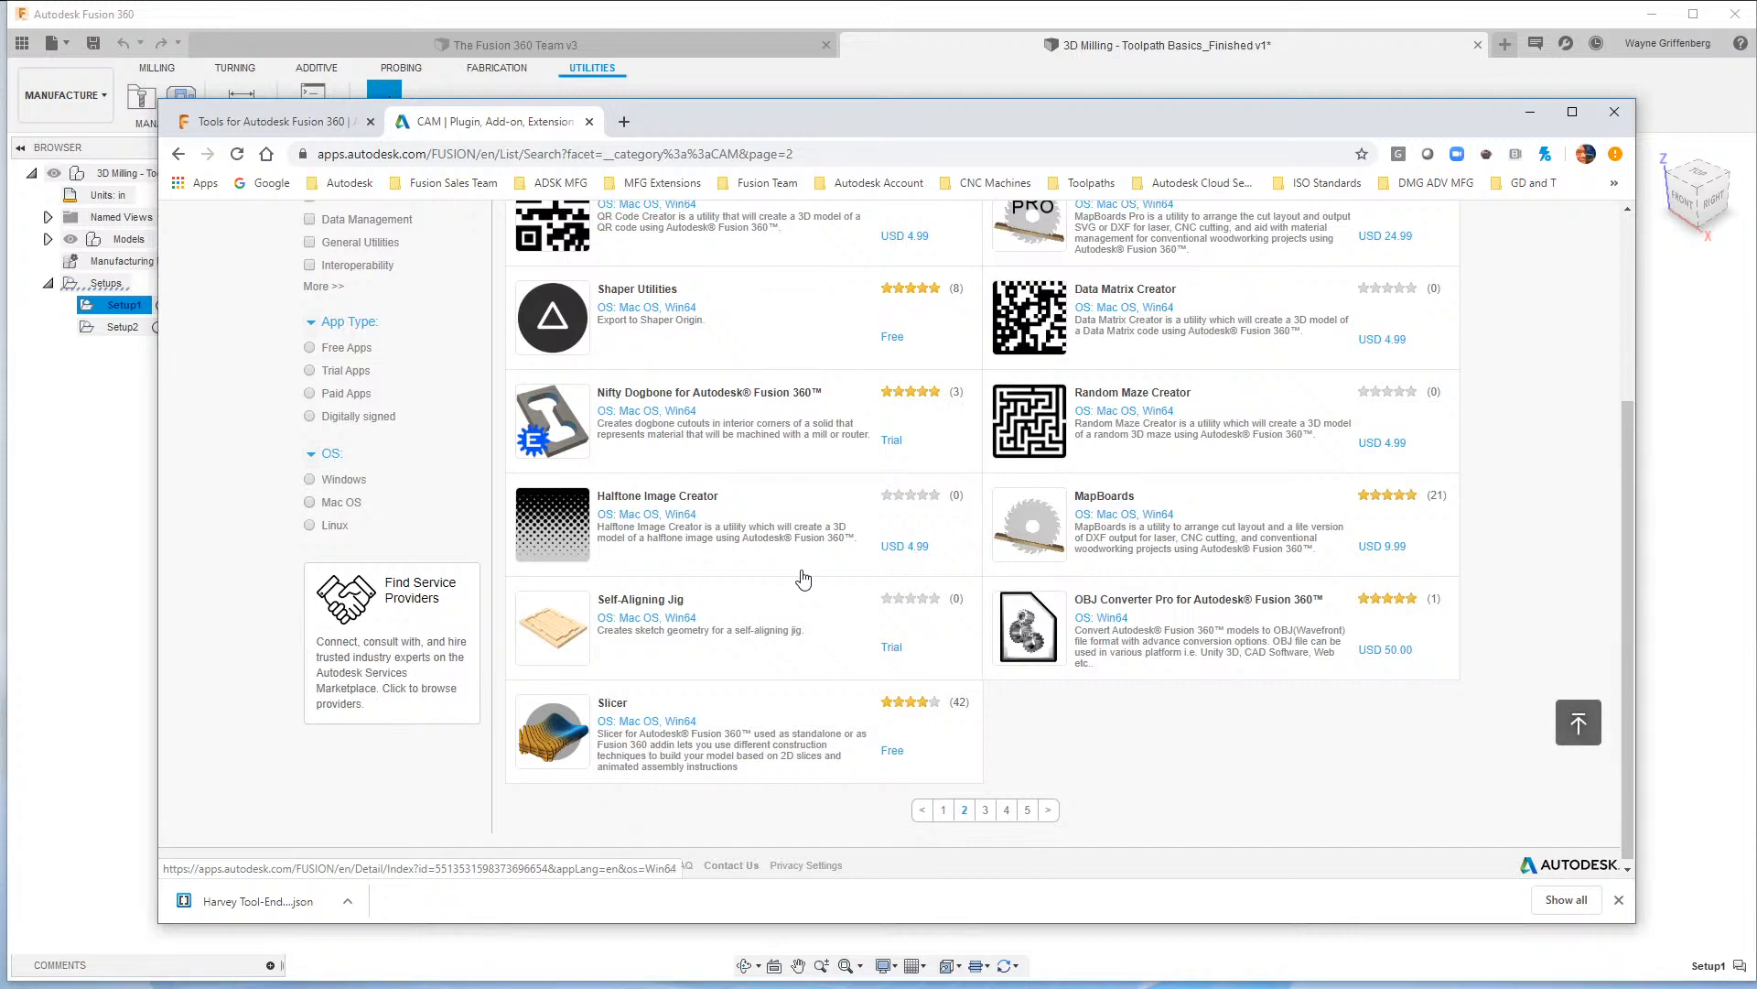
# Look through the remaining CAM apps up to the third results page and open the CAM Tool Library Converter's details.
pyautogui.scroll(2, 802, 579)
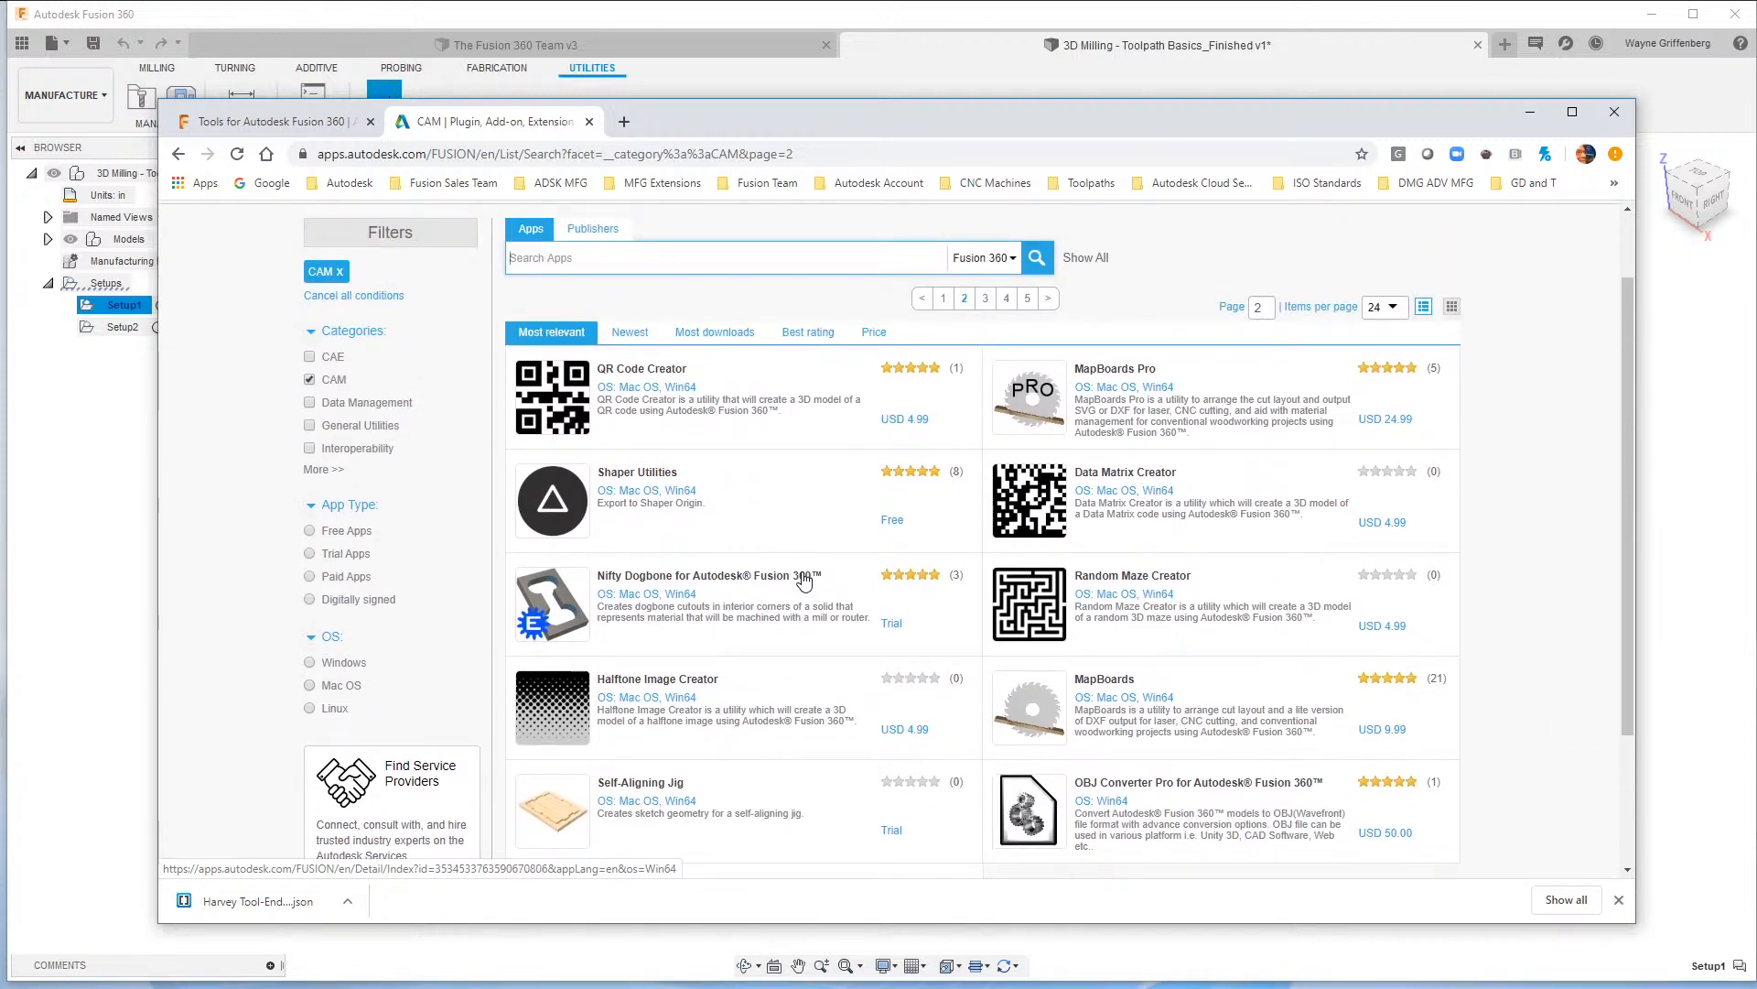
pyautogui.scroll(-2, 803, 581)
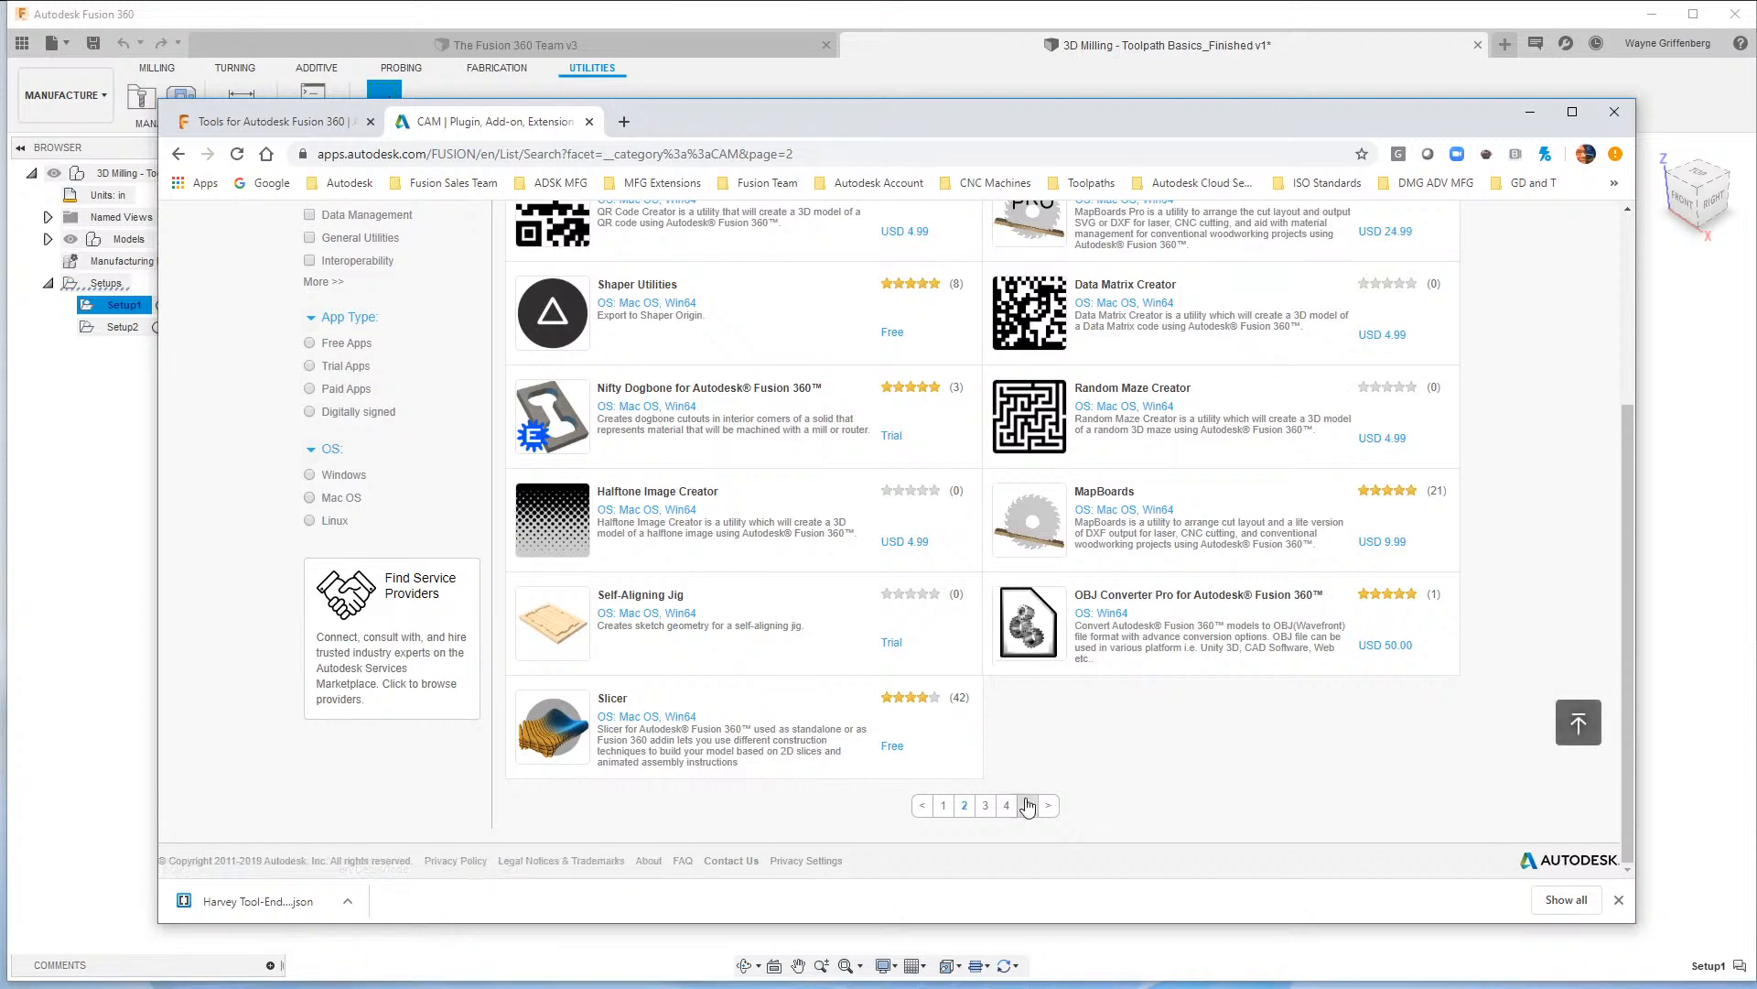
pyautogui.click(1048, 807)
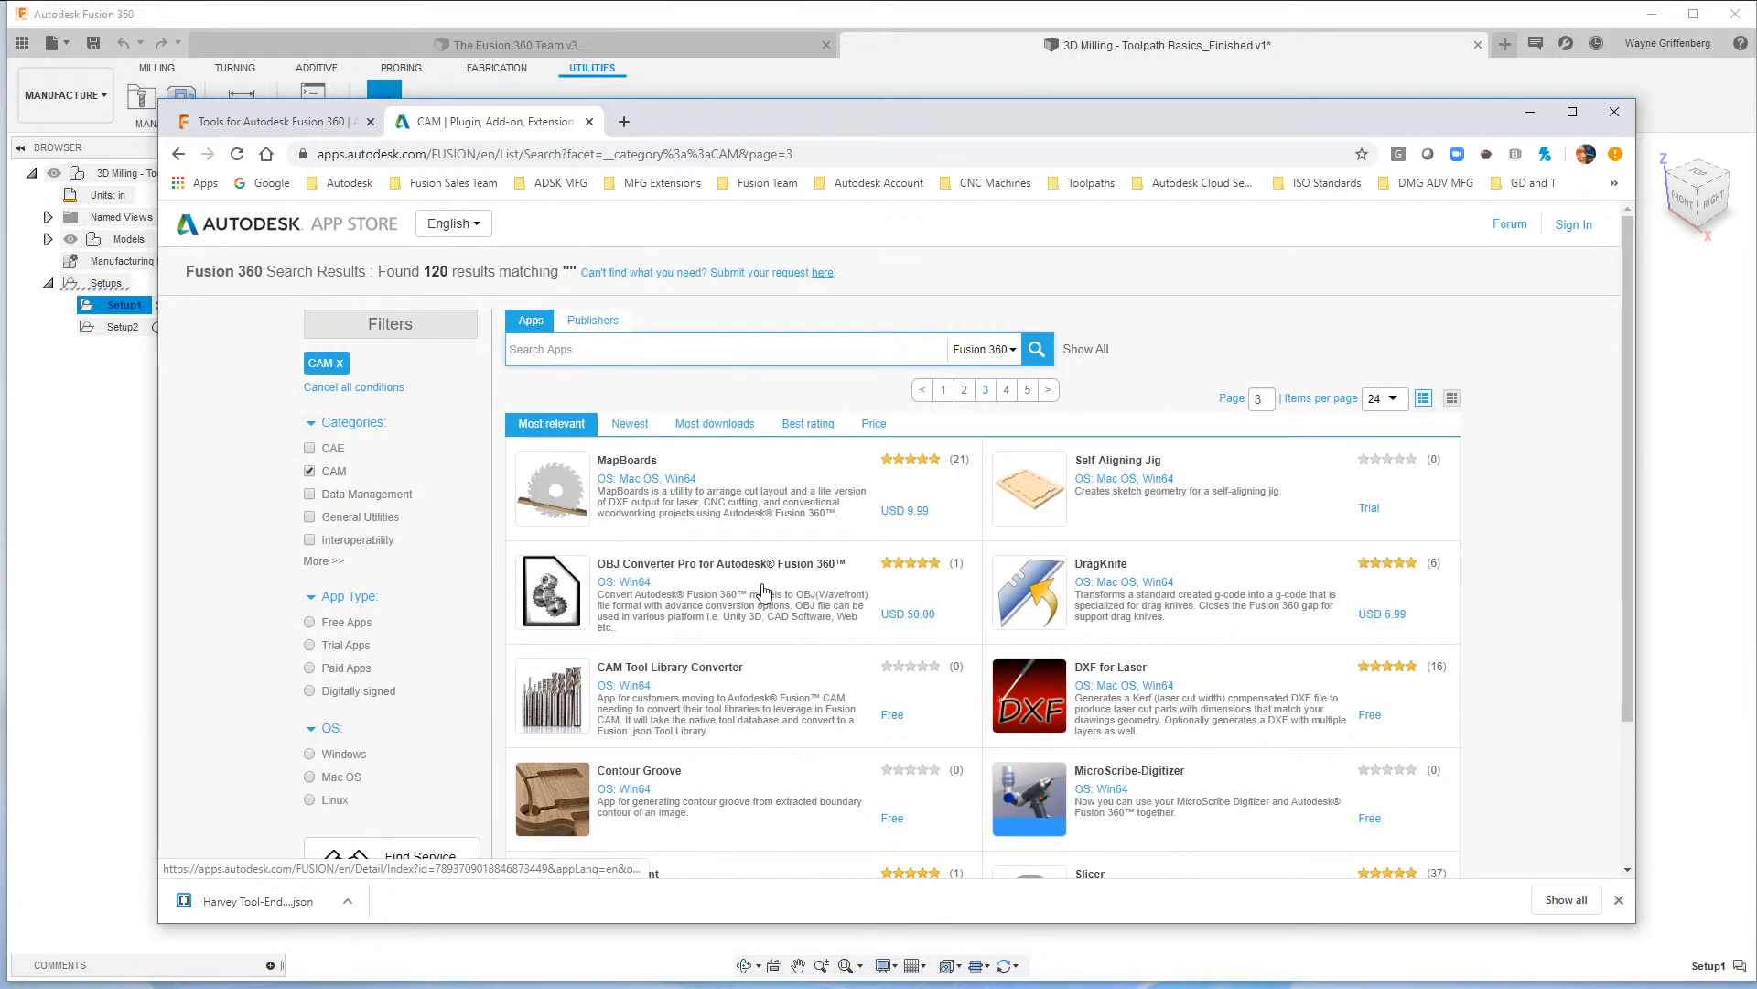
pyautogui.scroll(-1, 764, 590)
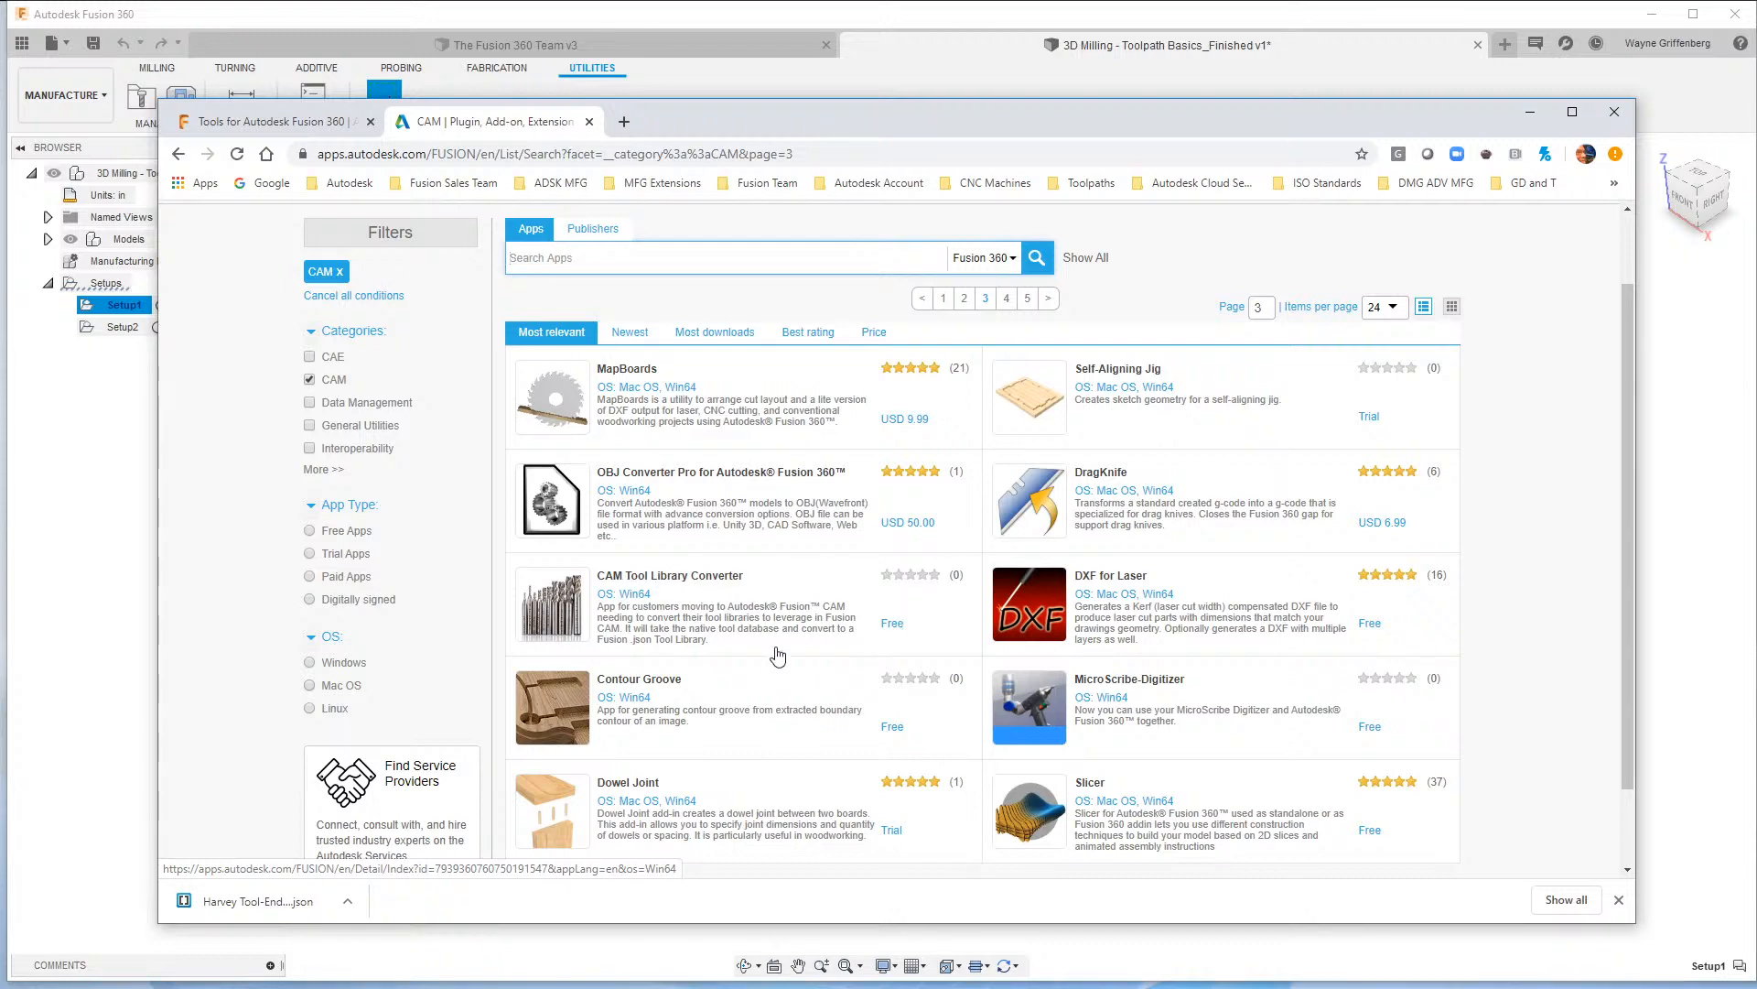
pyautogui.click(617, 602)
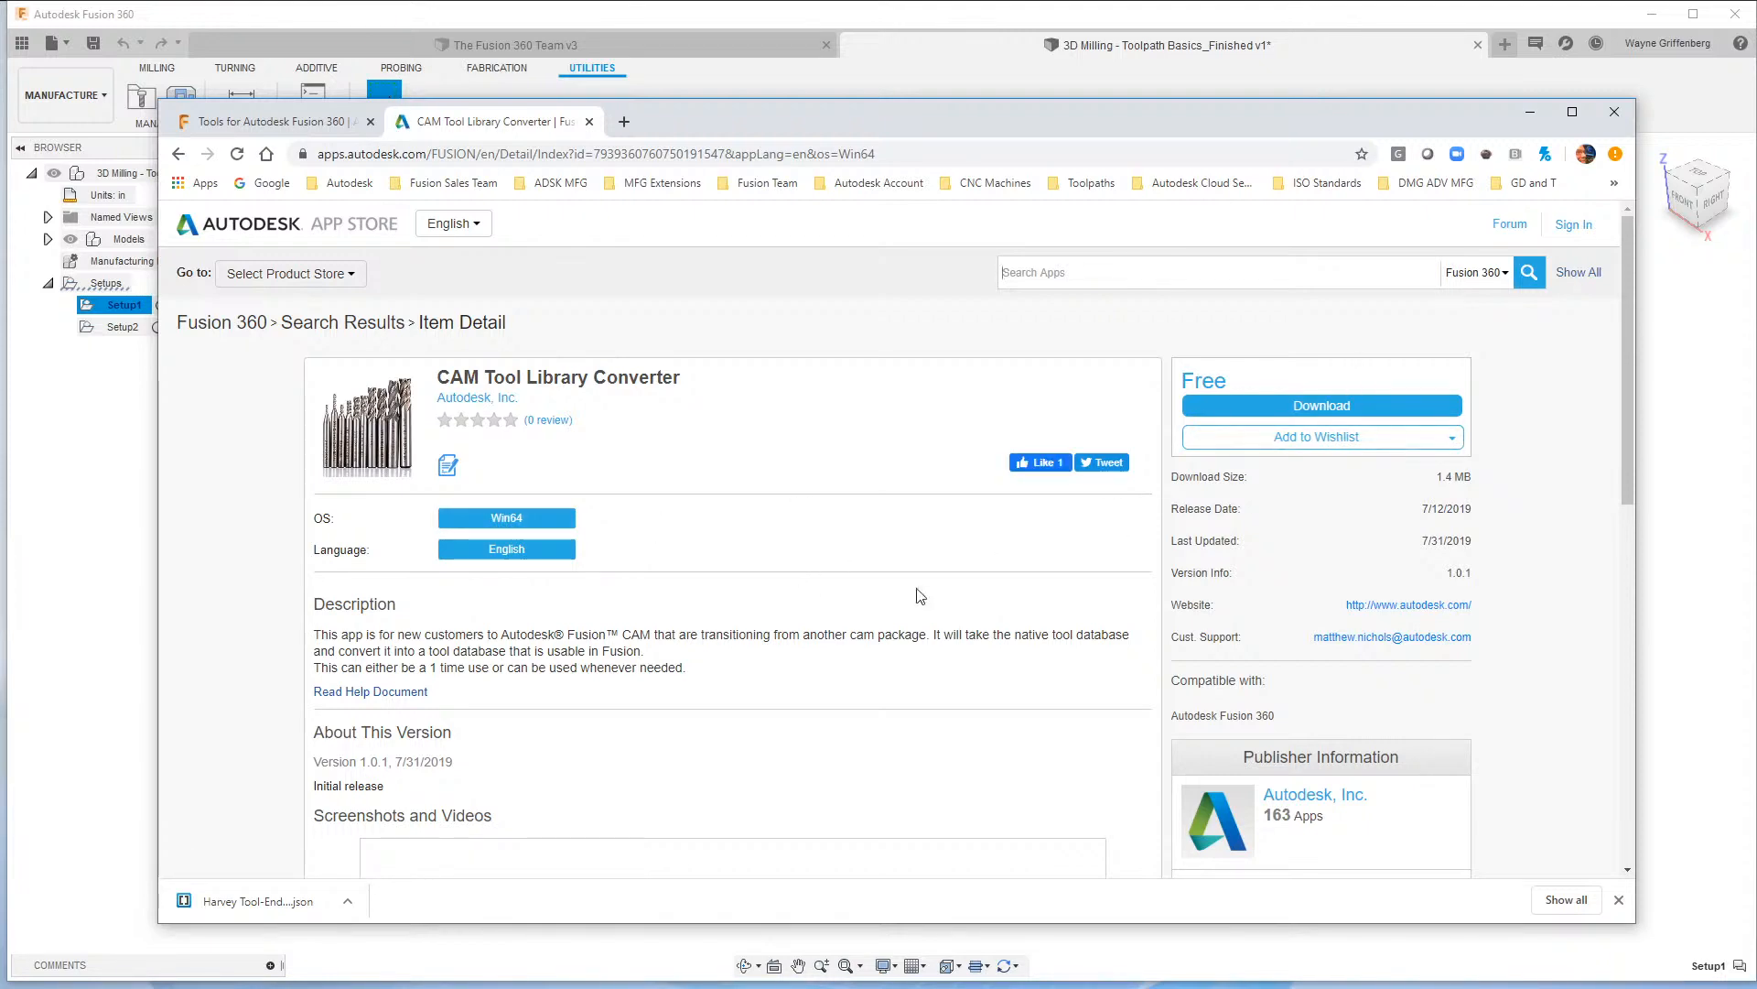
# Look over the CAM Tool Library Converter's description page and return to Fusion 360.
pyautogui.scroll(-3, 933, 614)
pyautogui.scroll(3, 935, 616)
pyautogui.click(1523, 111)
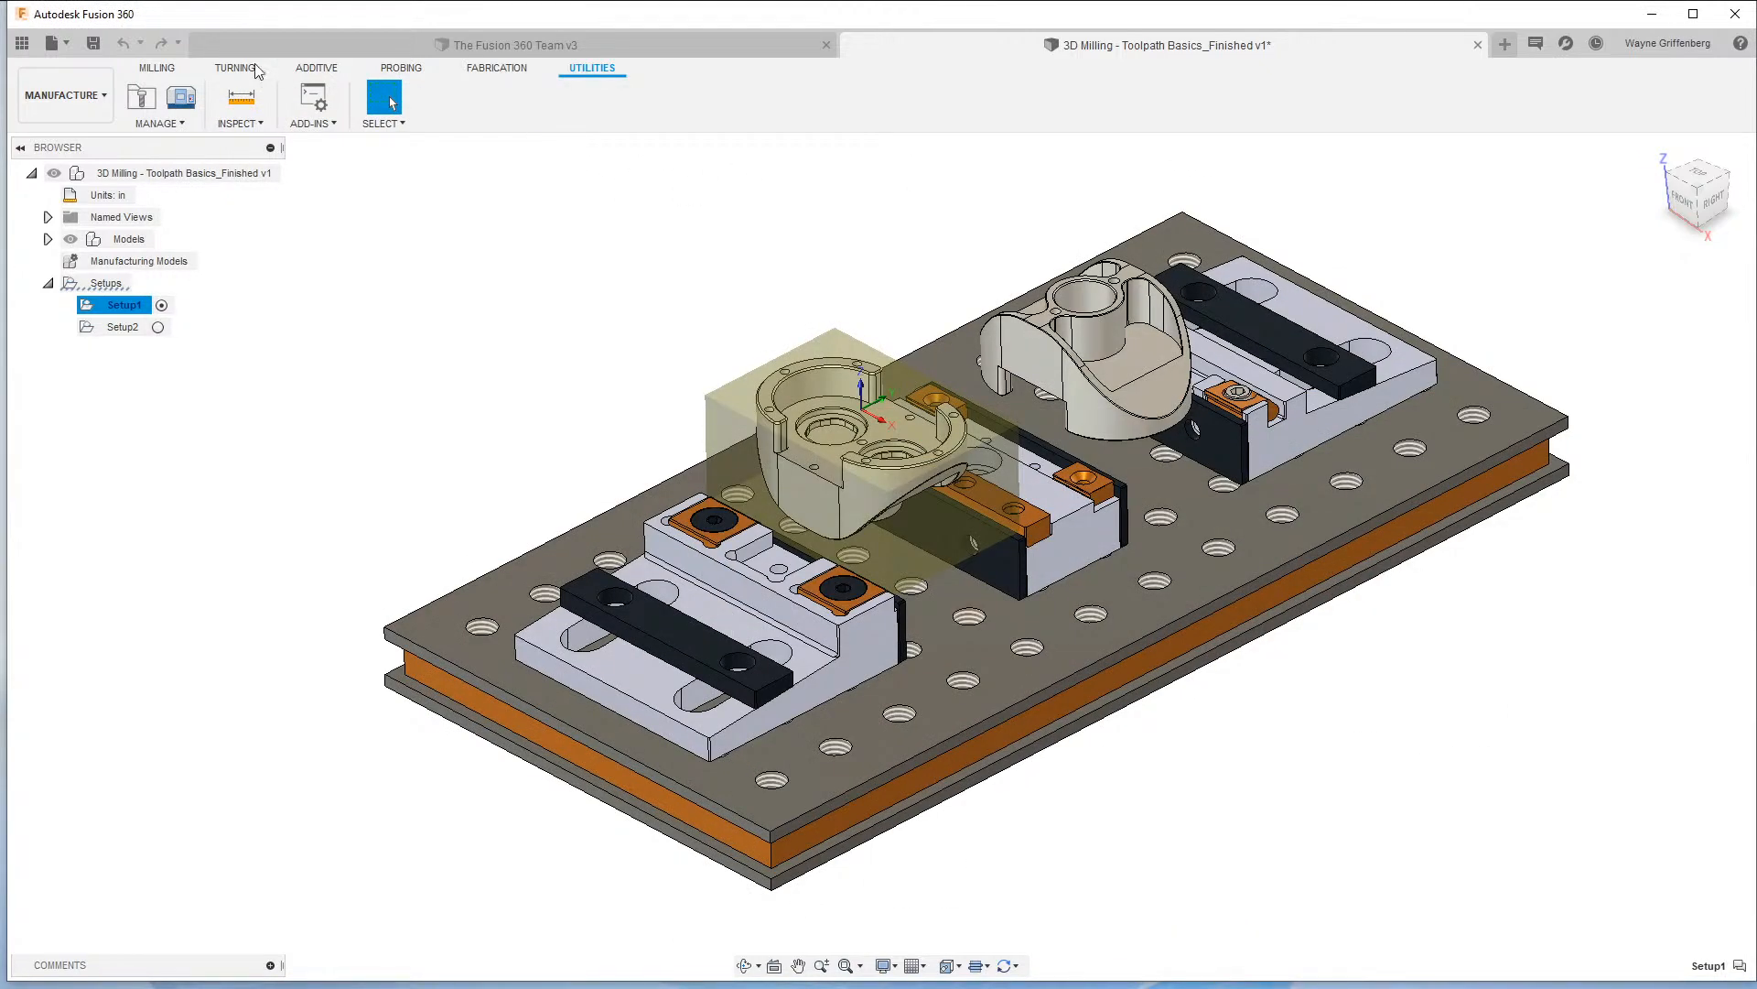
# Start the Milling tool Conversion add-in and load the Mill_Inch.tooldb database from the Desktop.
pyautogui.click(159, 70)
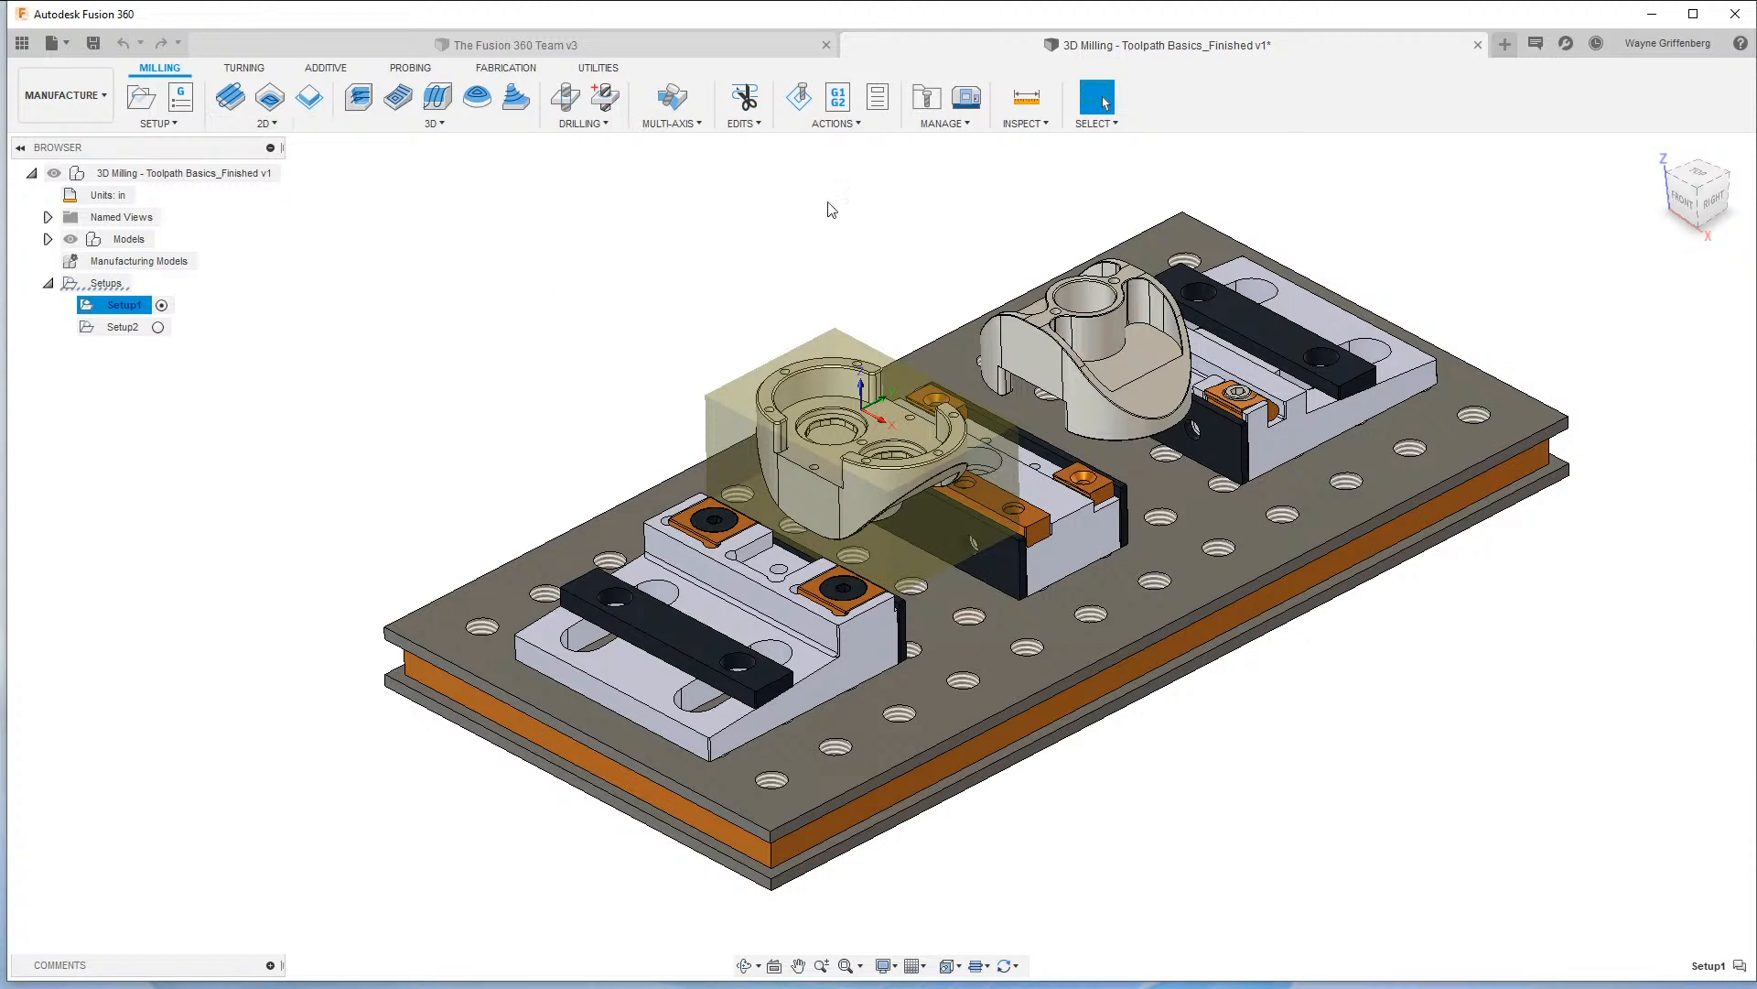
pyautogui.click(943, 123)
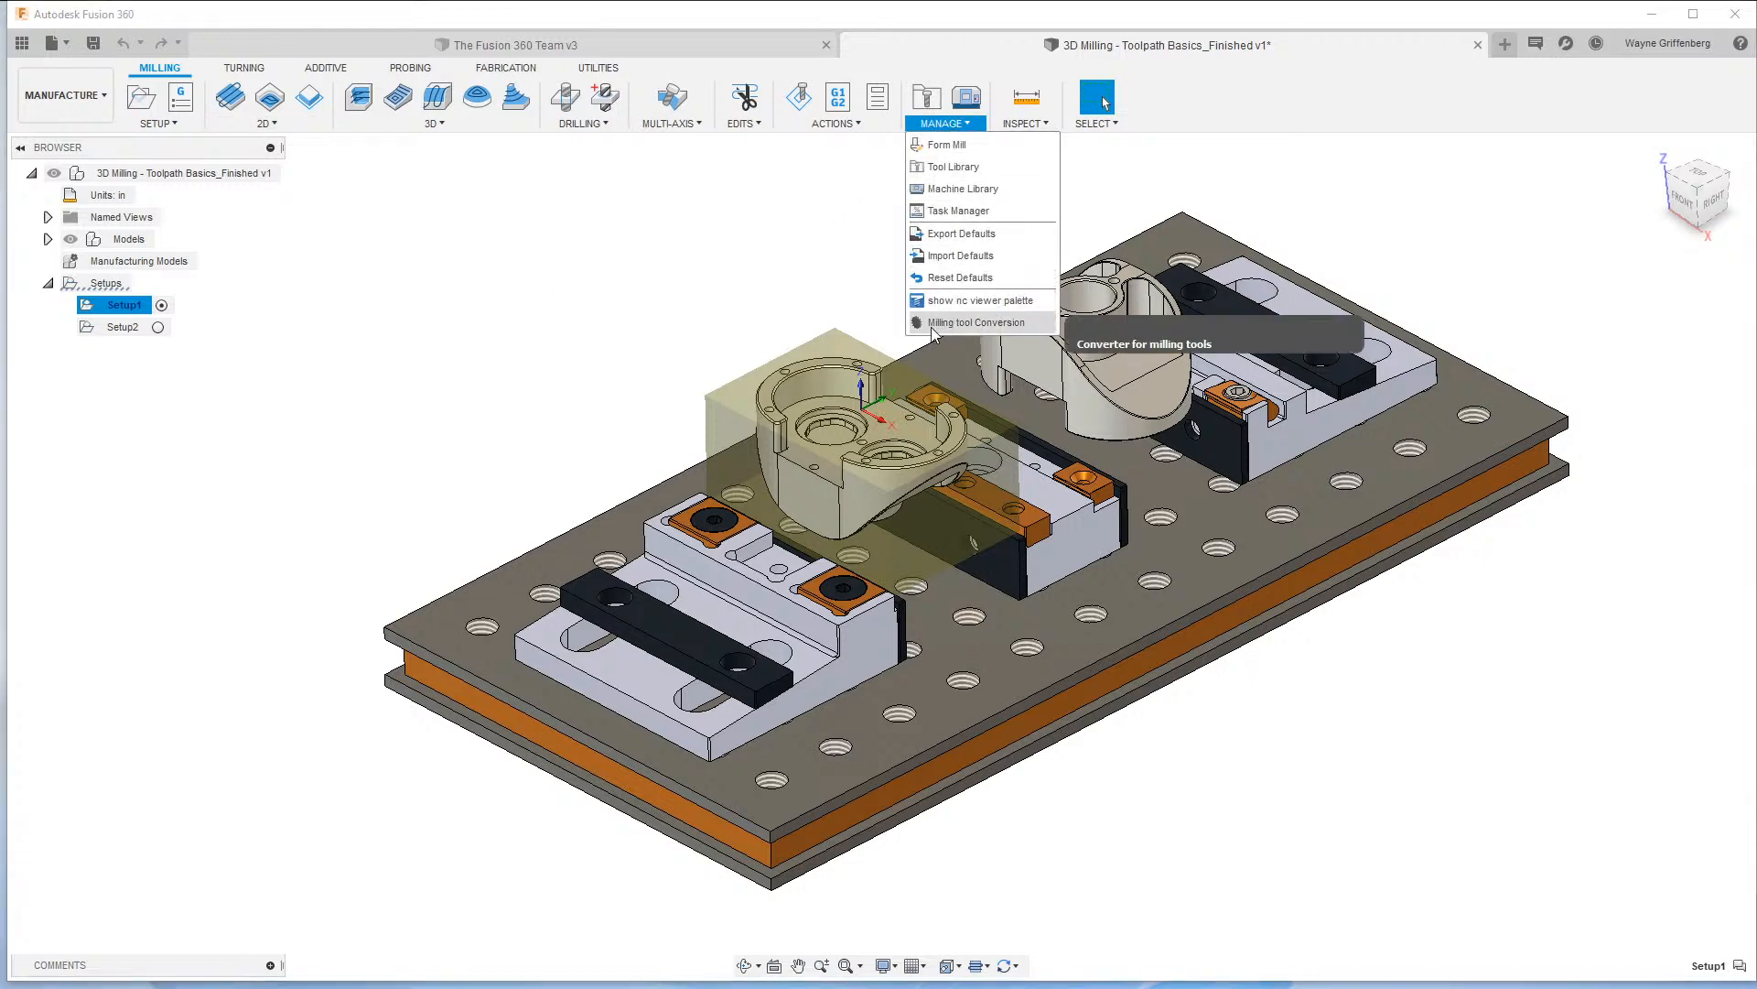
pyautogui.click(1015, 325)
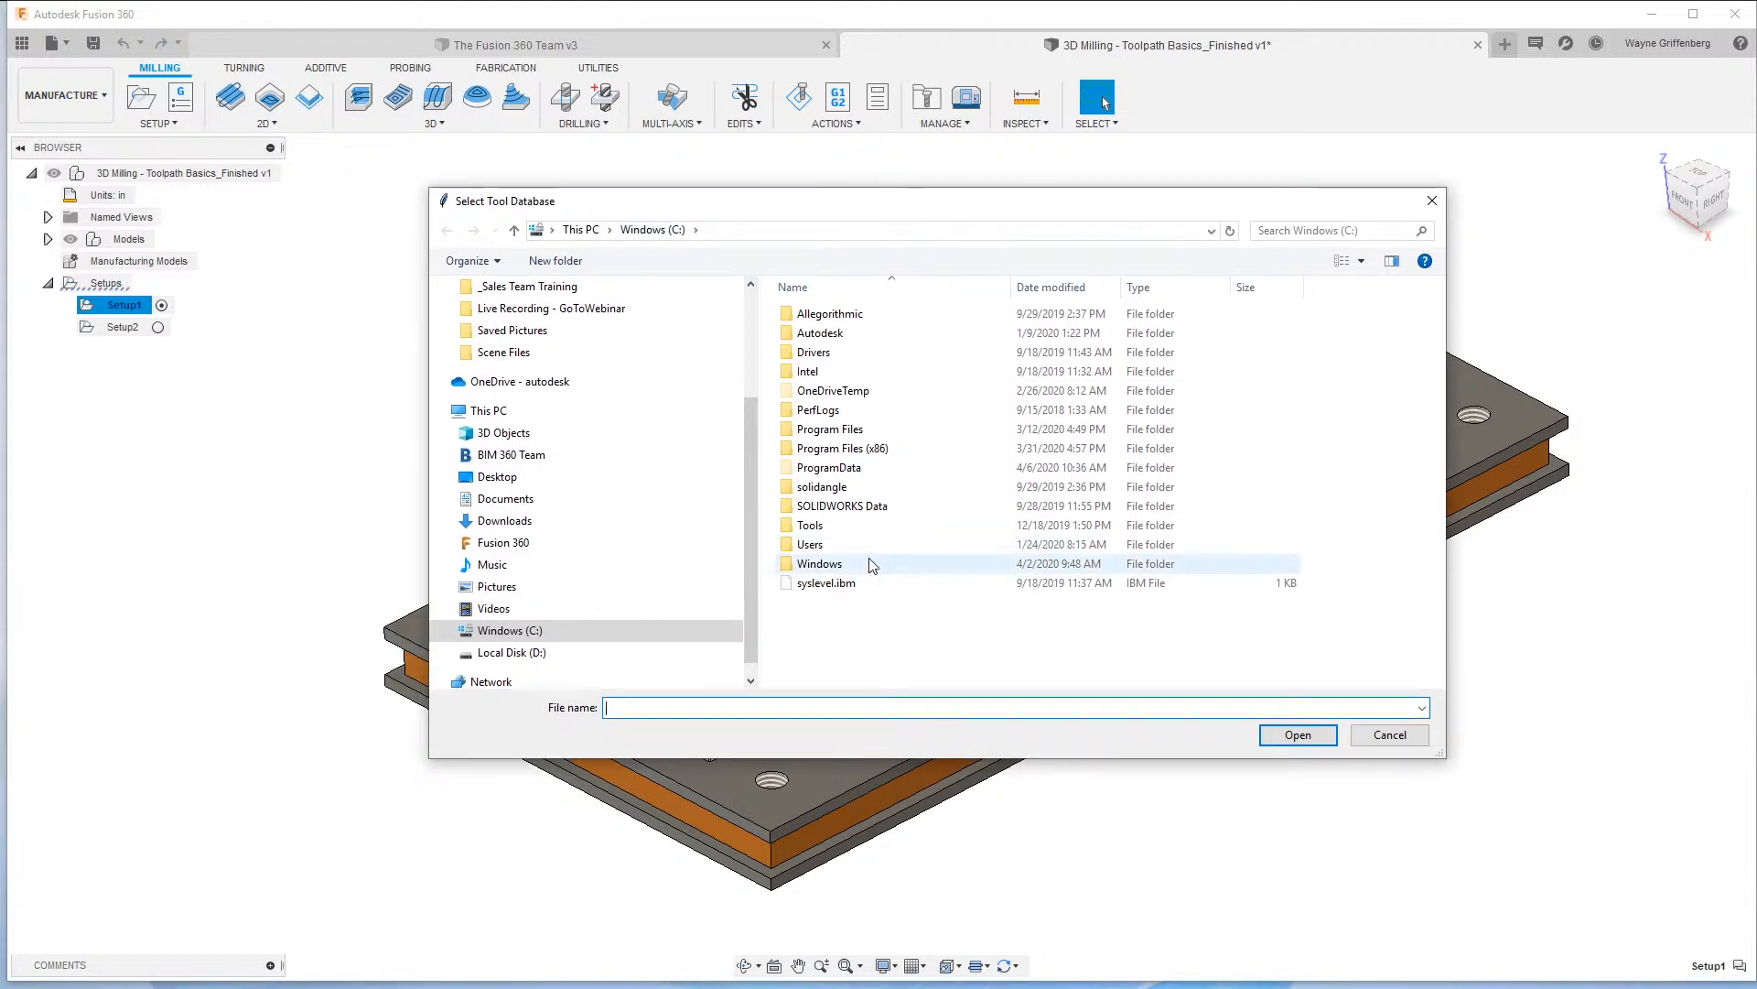
pyautogui.click(495, 482)
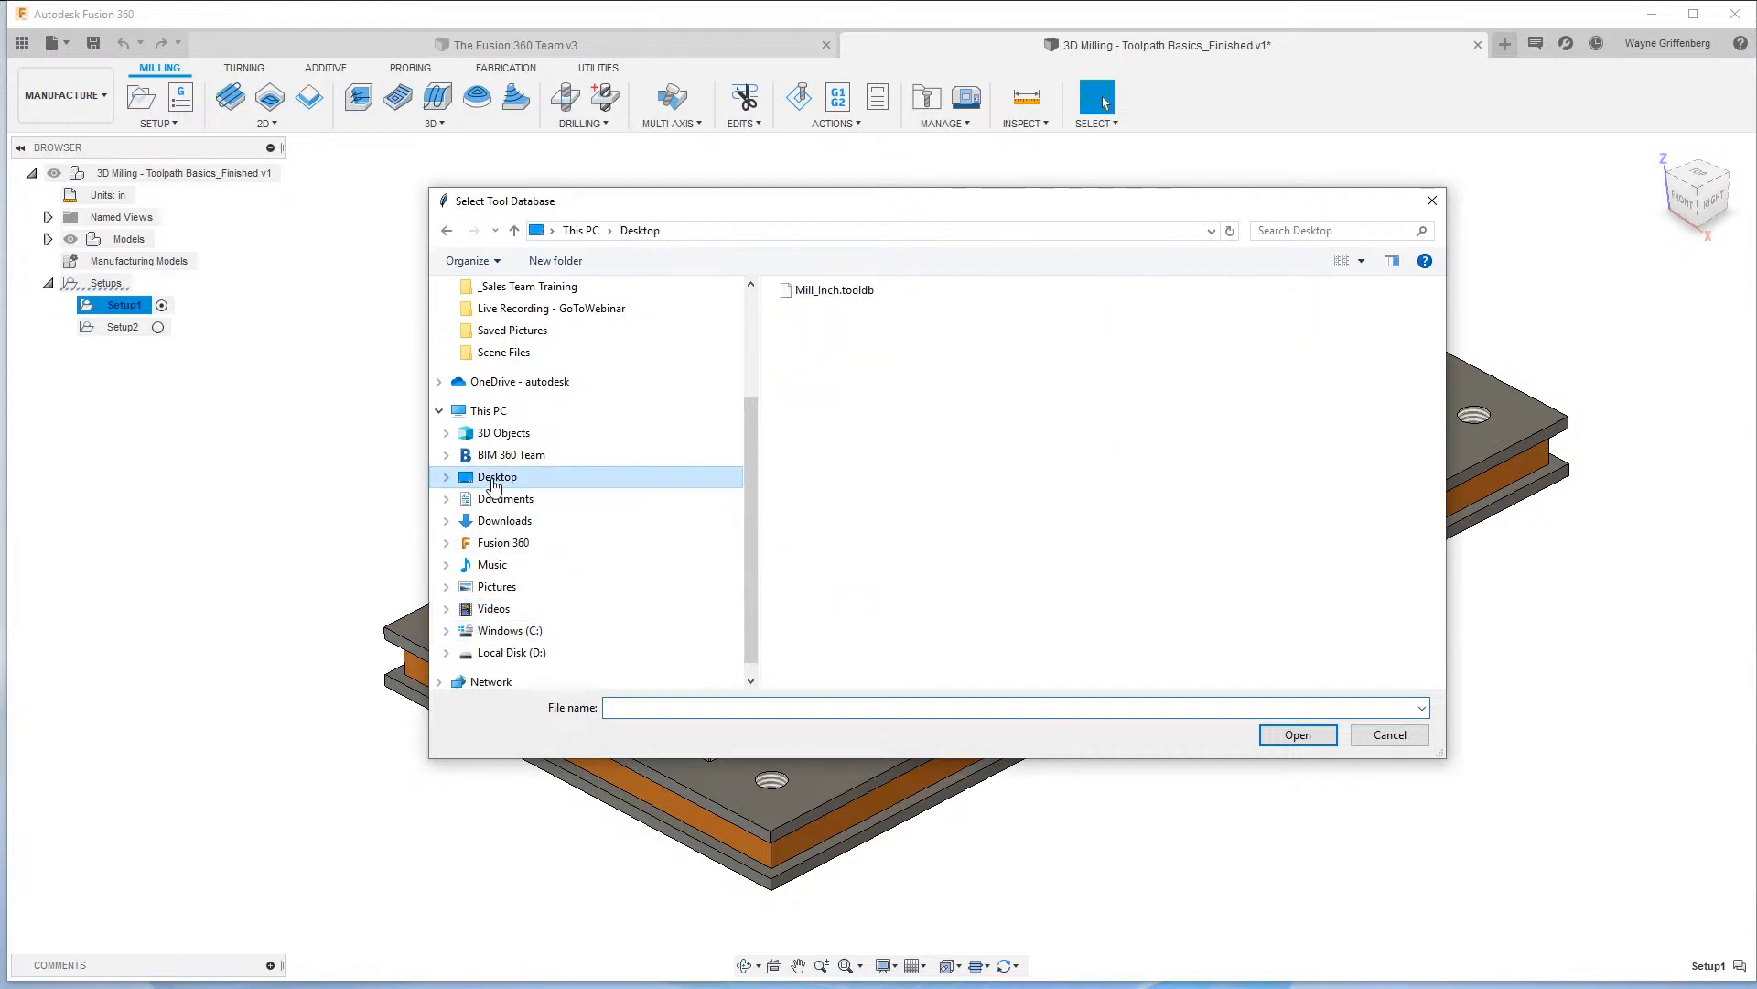
pyautogui.click(812, 292)
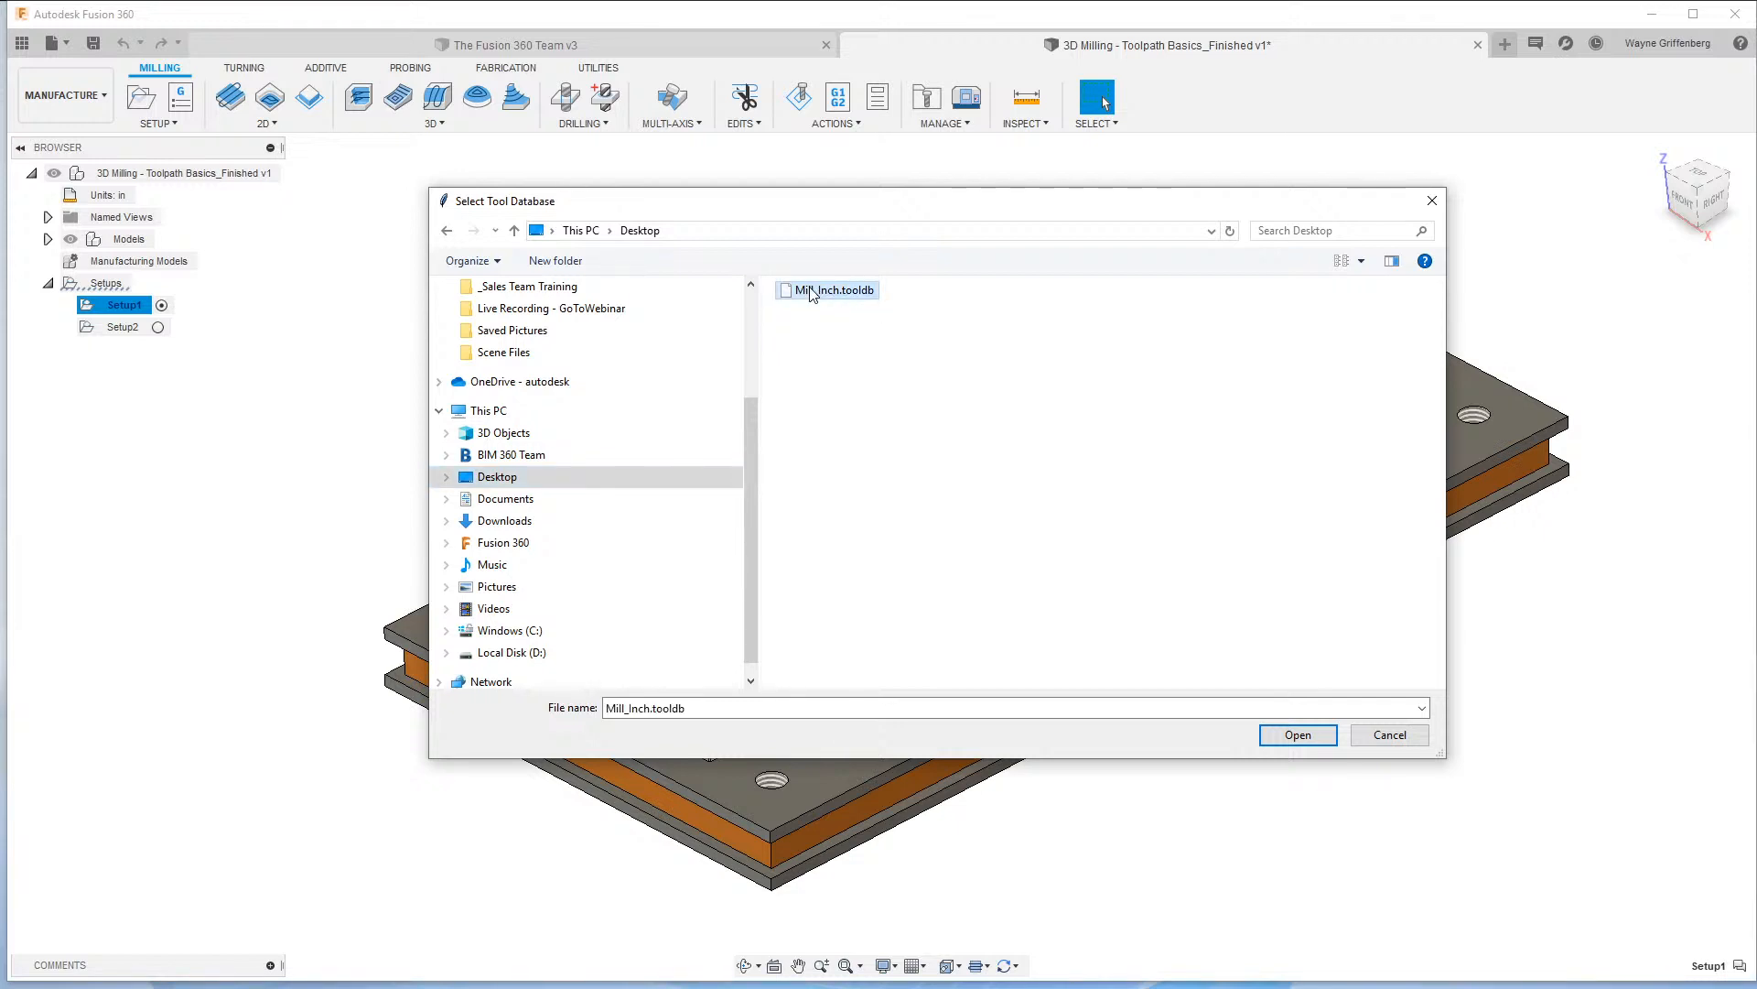
pyautogui.click(1296, 732)
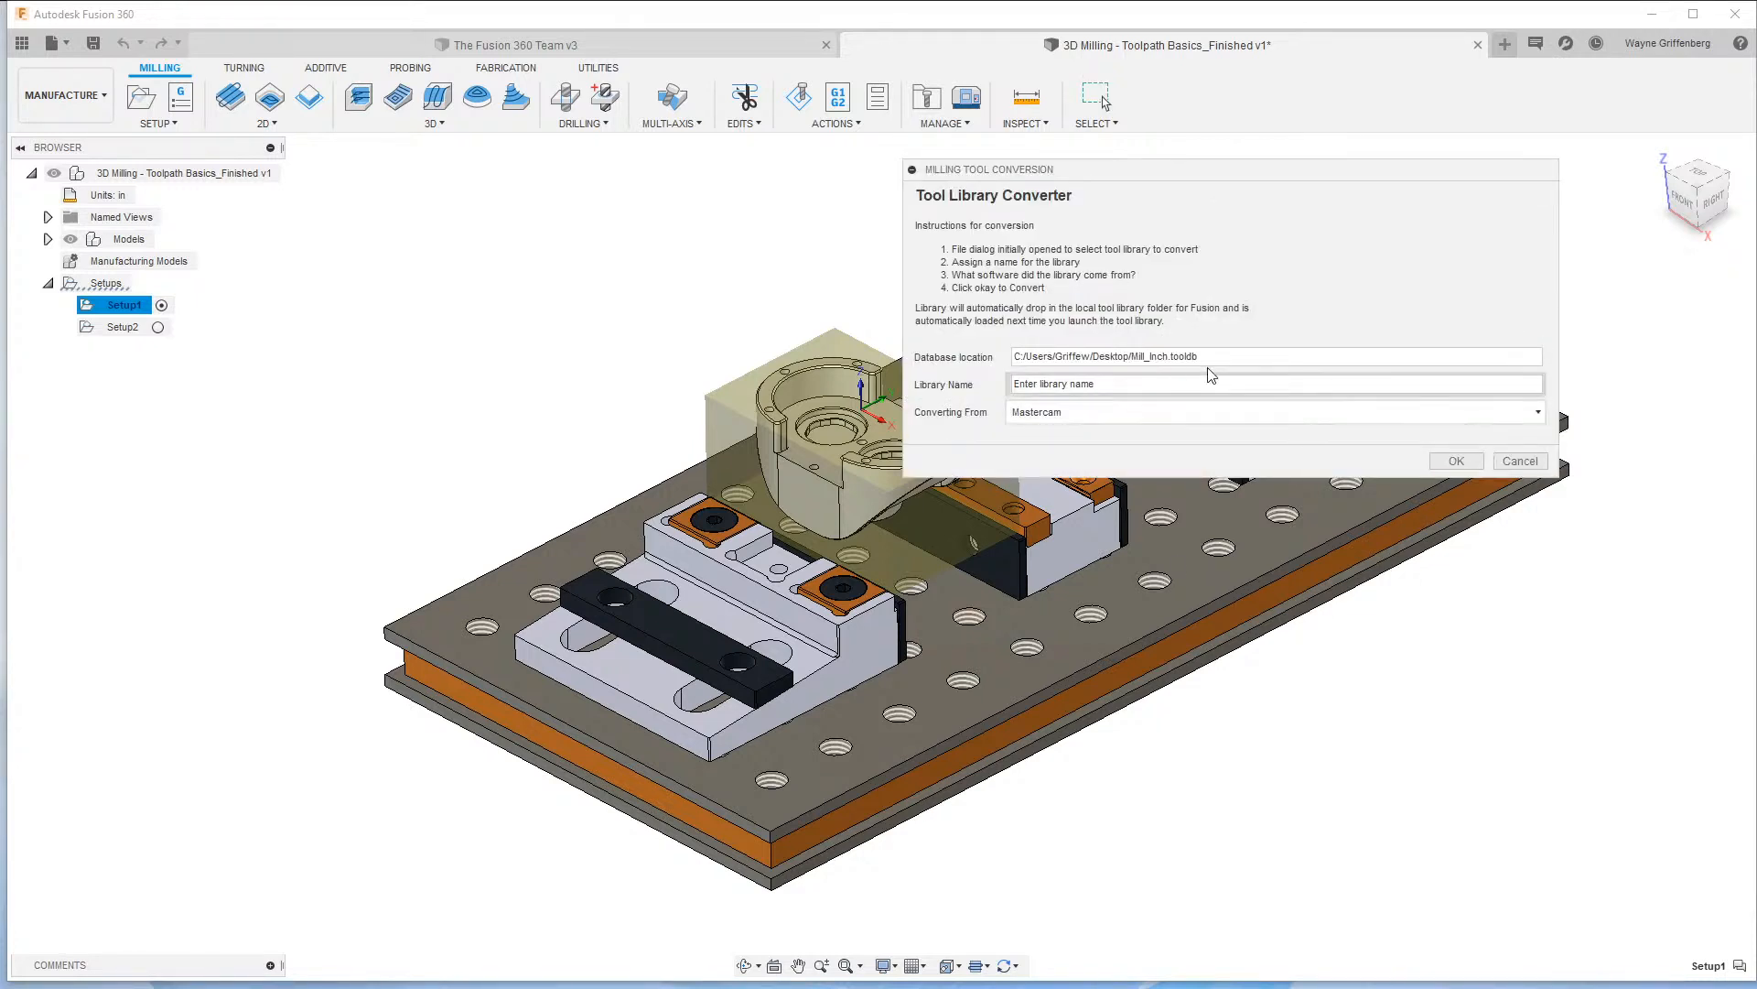
# Name the library Old Mcam Tools, try to convert it from Mastercam, and dismiss the error message.
pyautogui.click(1081, 385)
pyautogui.moveTo(1045, 385); pyautogui.dragTo(967, 392)
pyautogui.write('Old Mcam Tools')
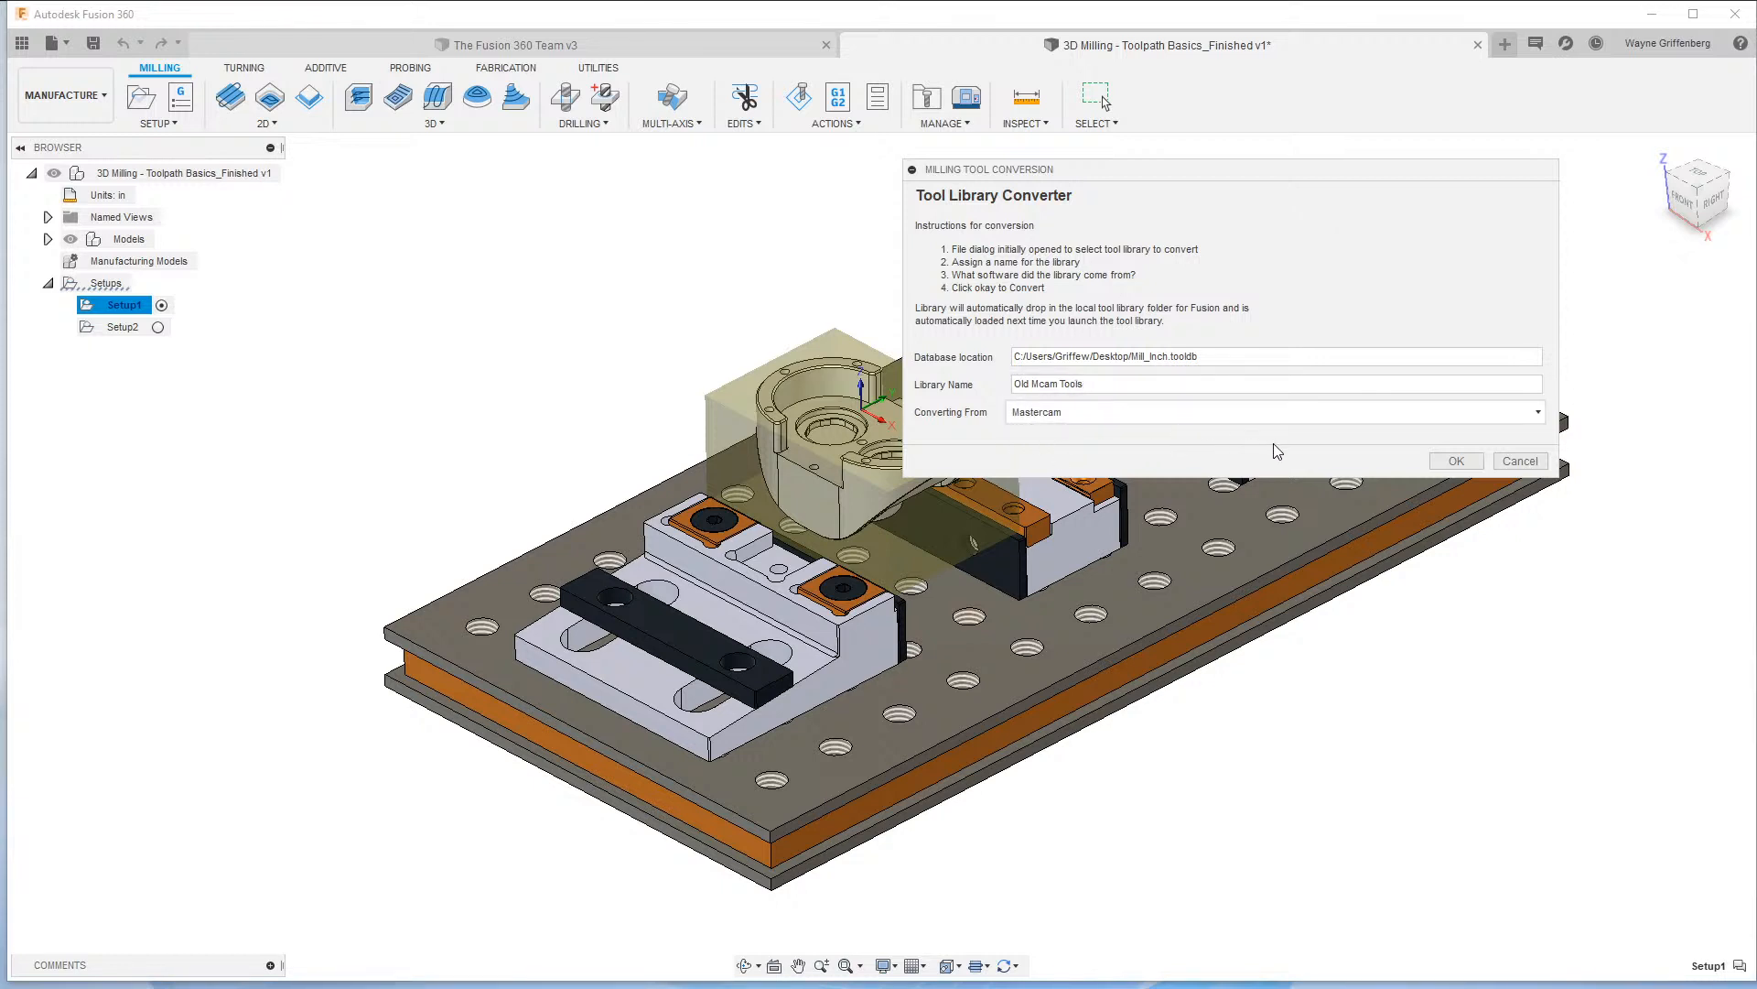
pyautogui.click(1456, 461)
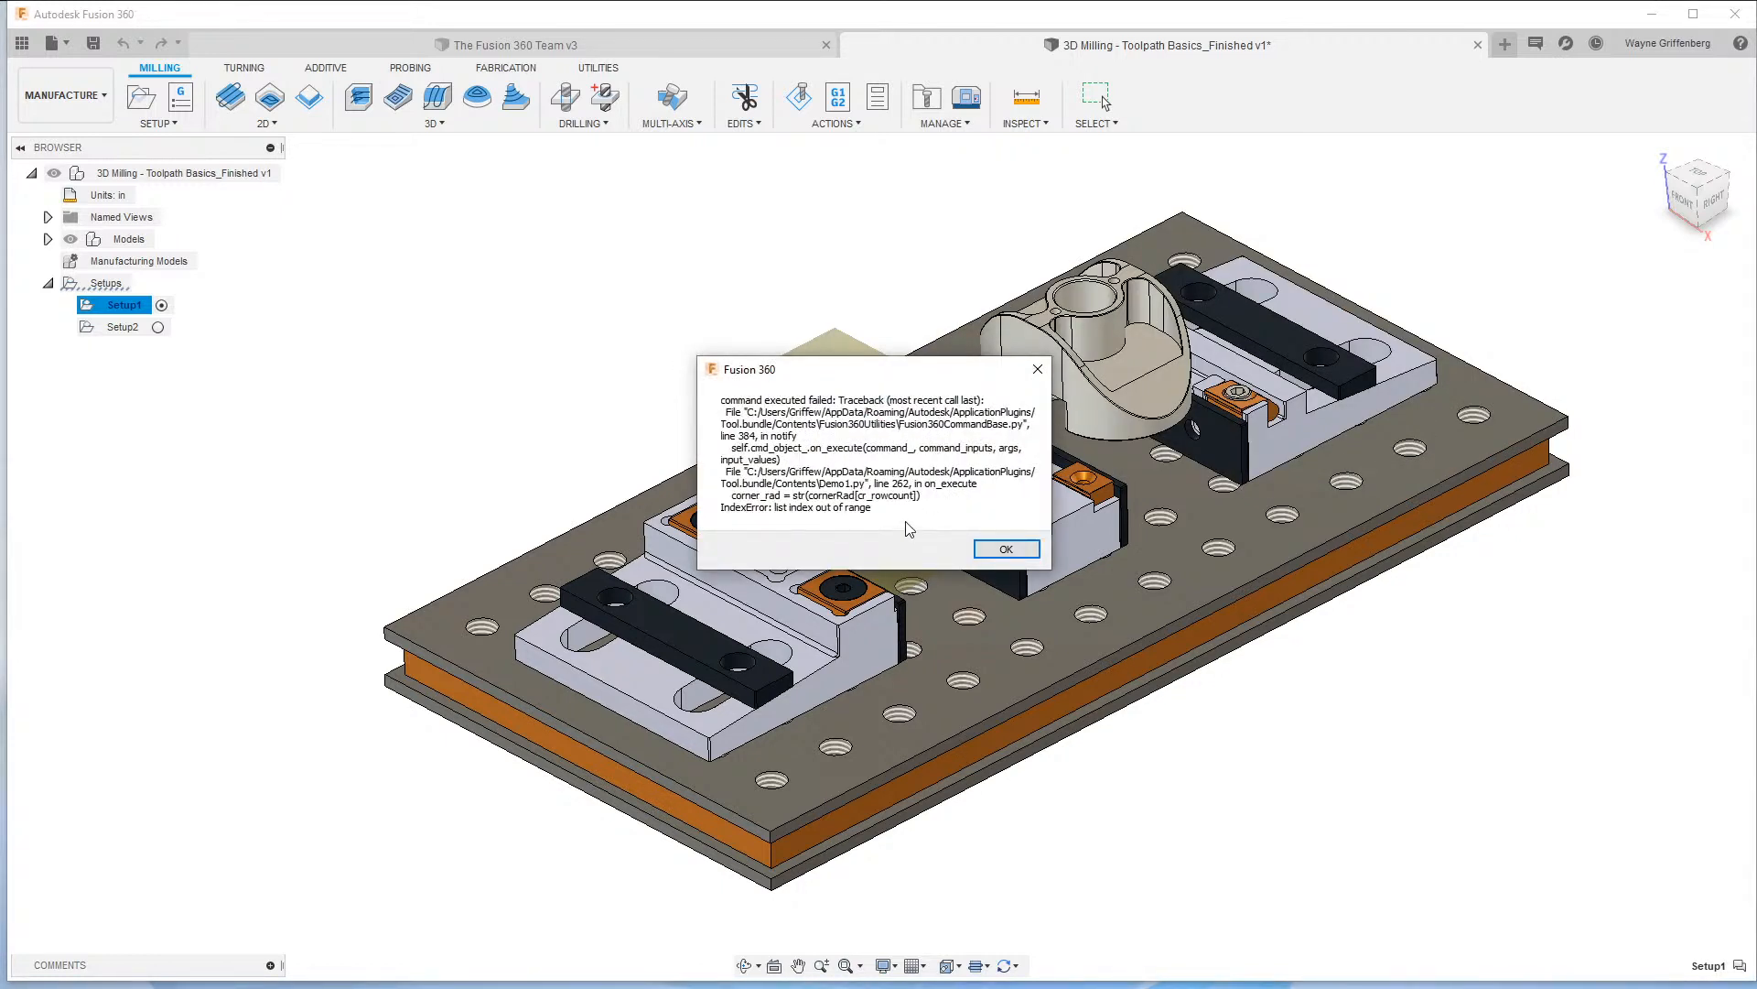
pyautogui.moveTo(910, 375); pyautogui.dragTo(1015, 308)
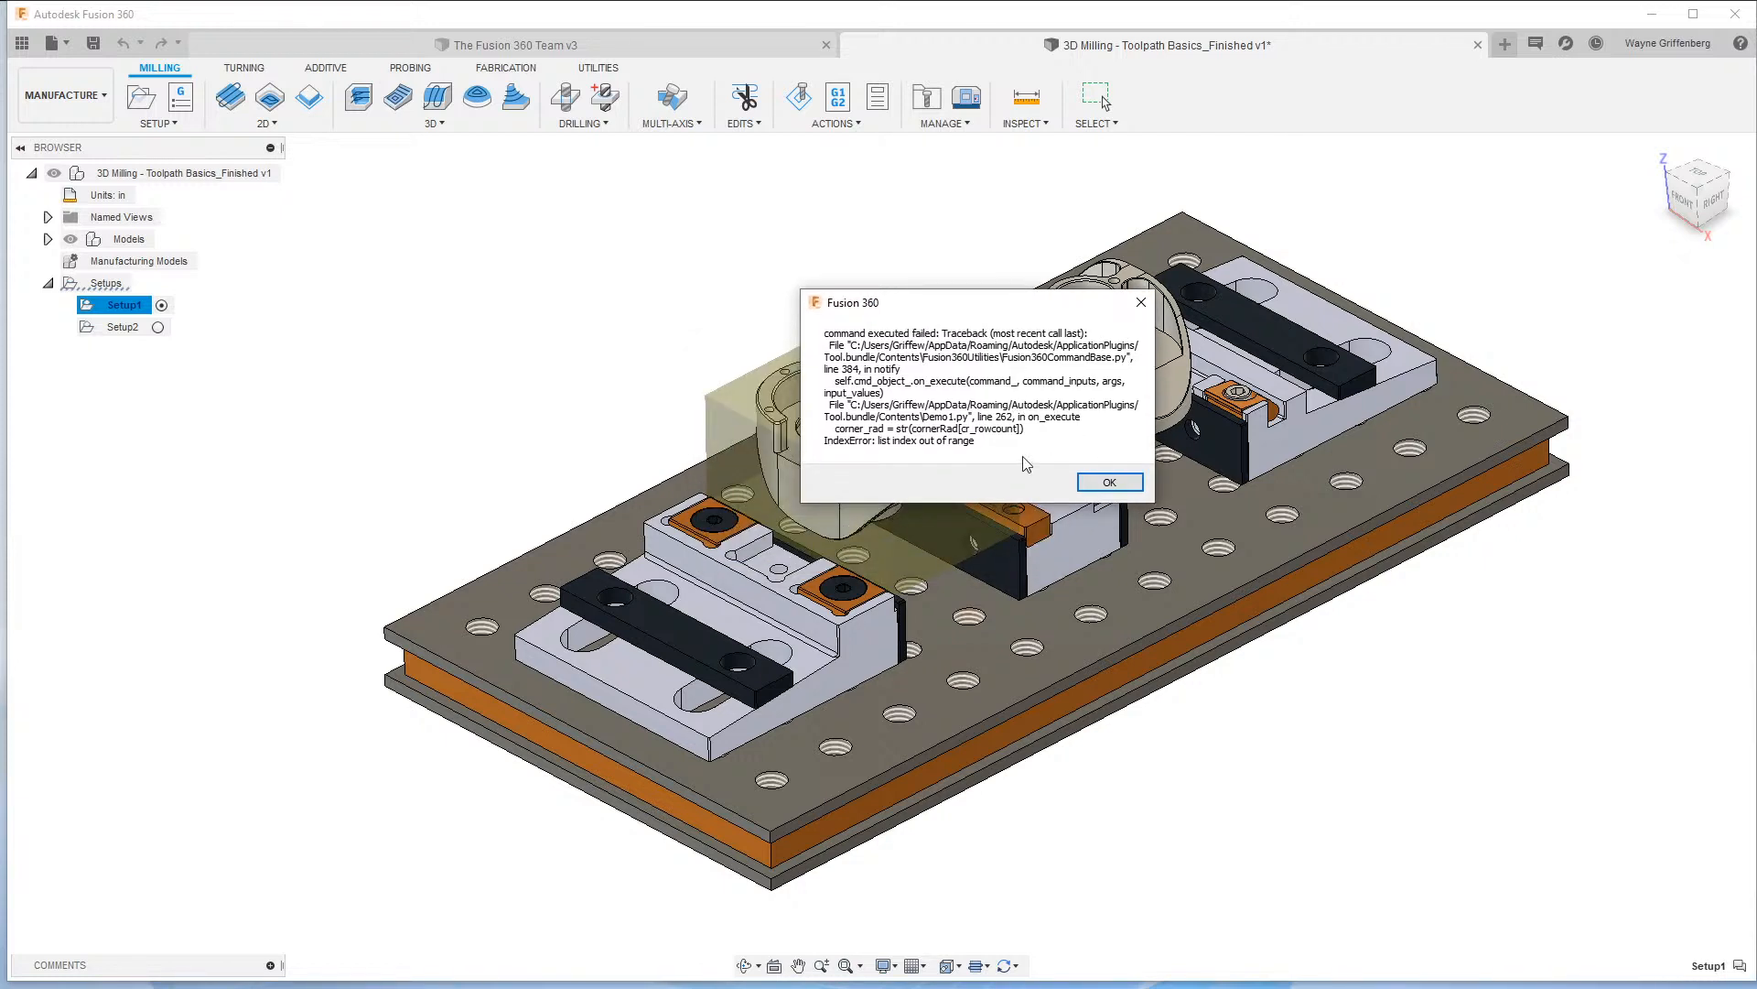
pyautogui.click(1110, 483)
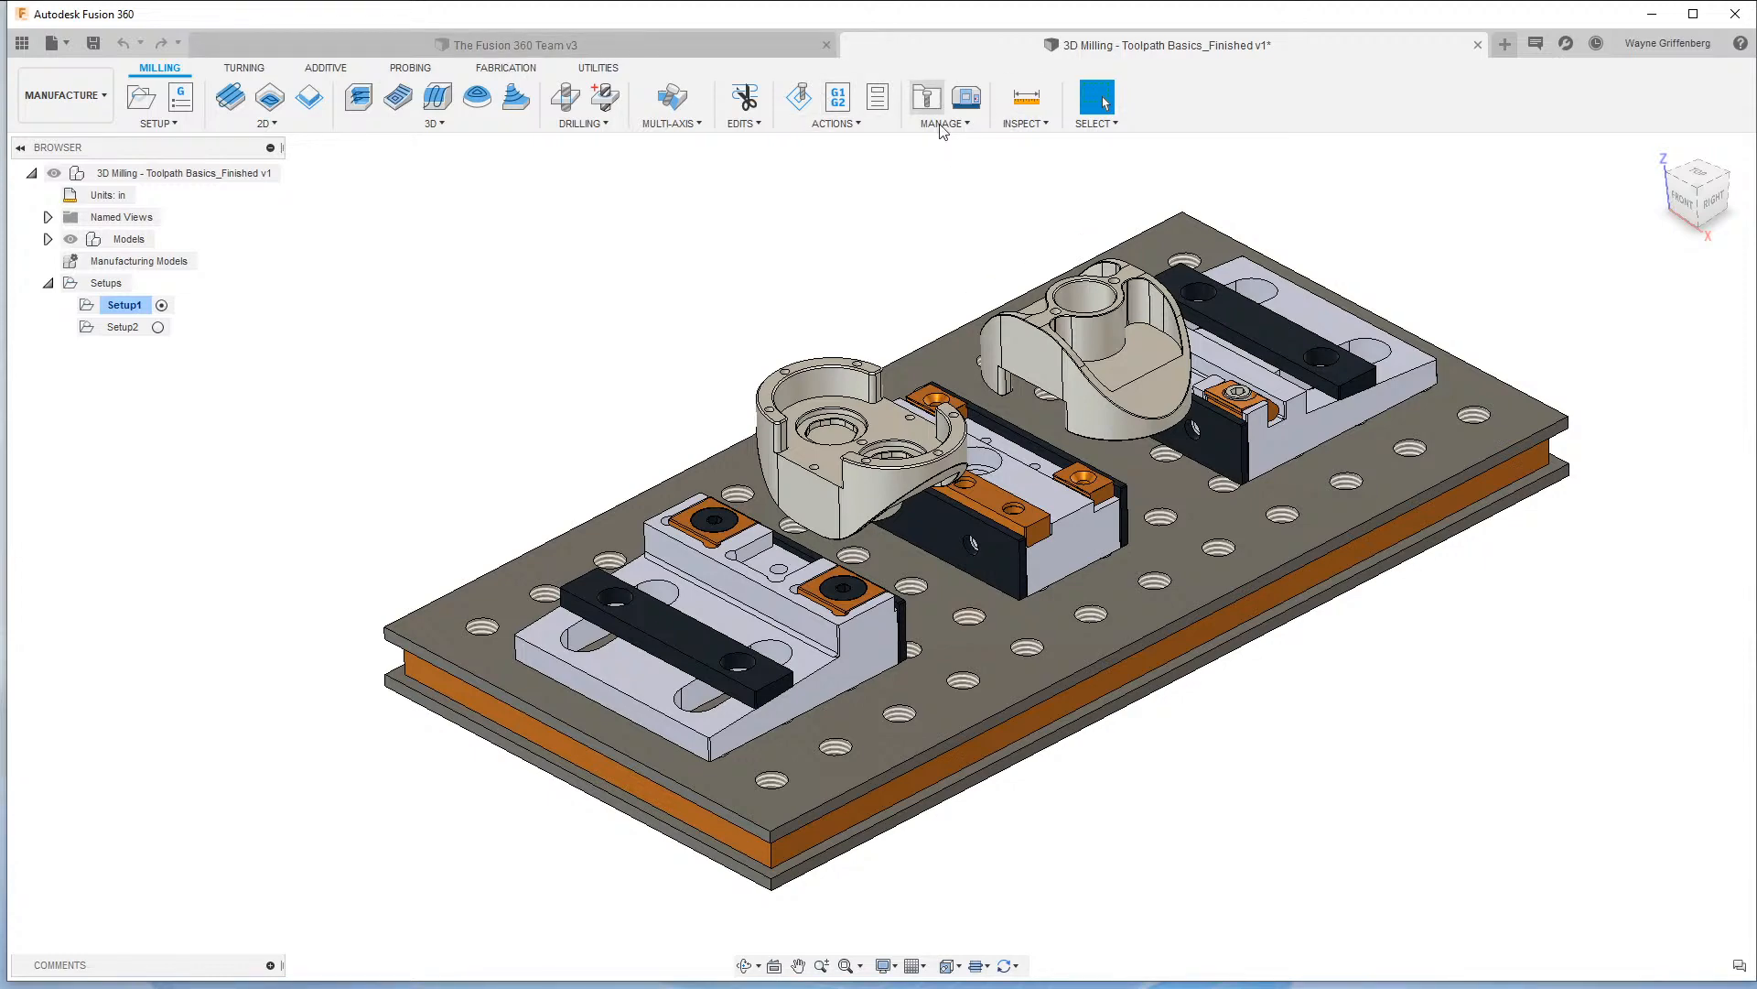
# Check the local tool libraries for the converted library and close the tool library.
pyautogui.scroll(-3, 403, 747)
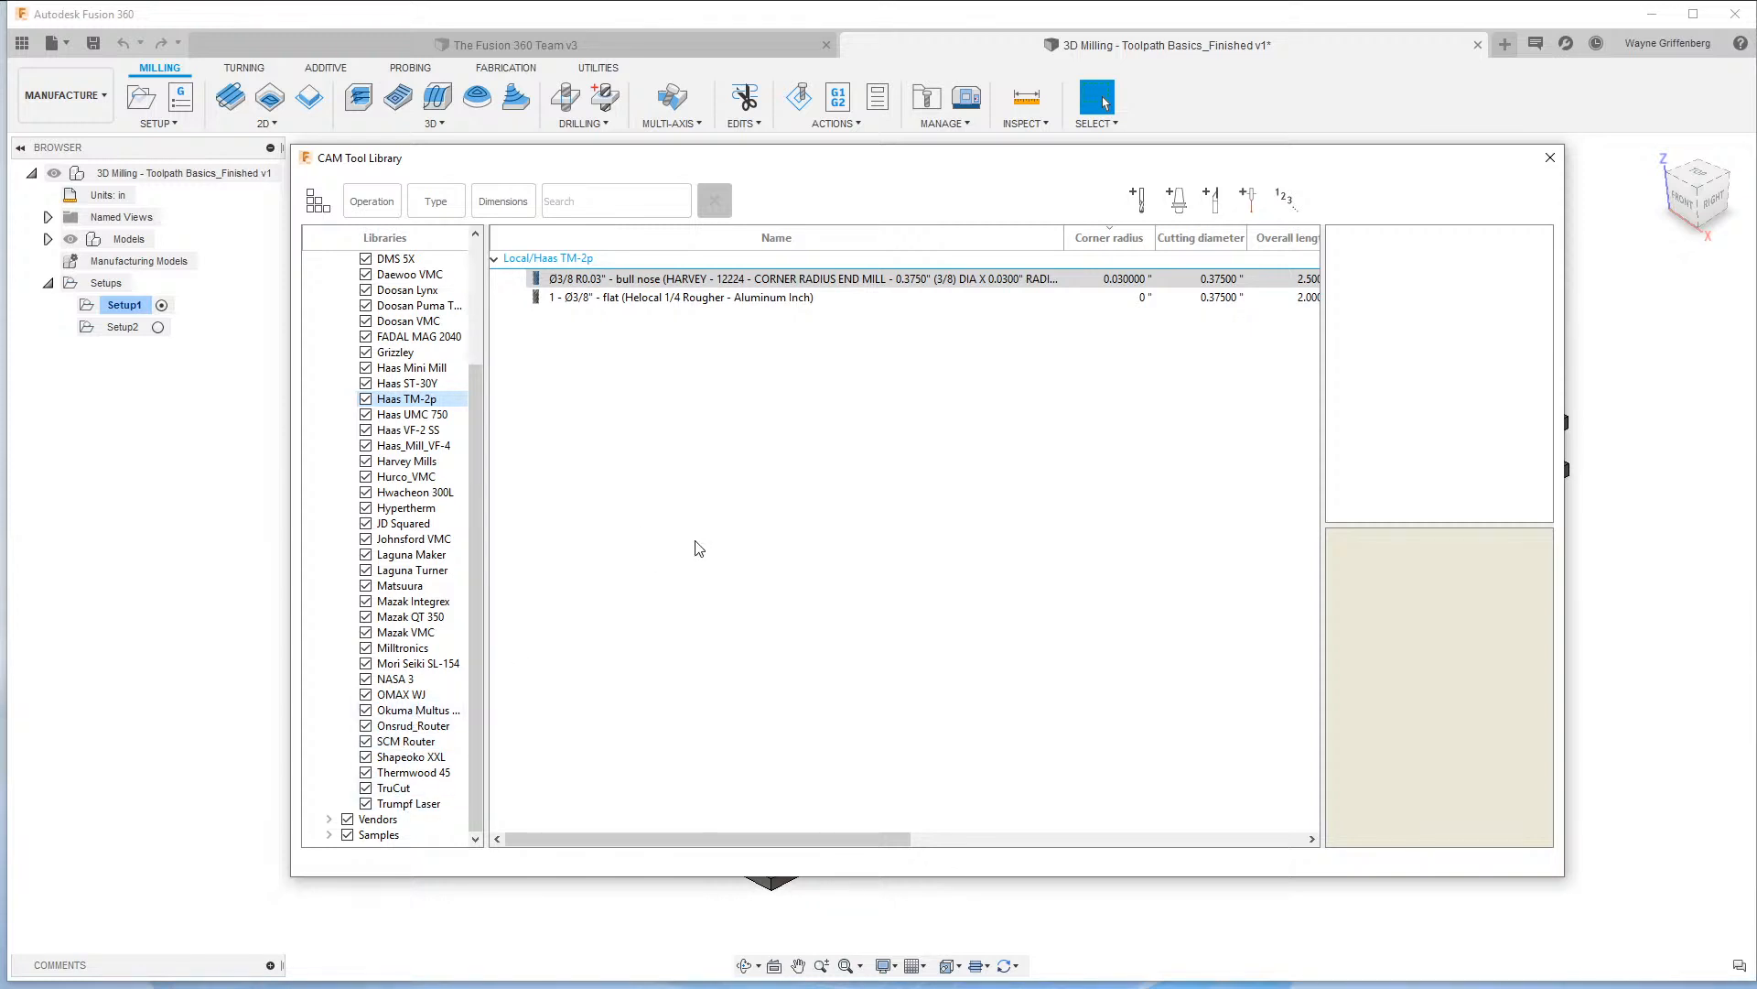
pyautogui.click(1549, 157)
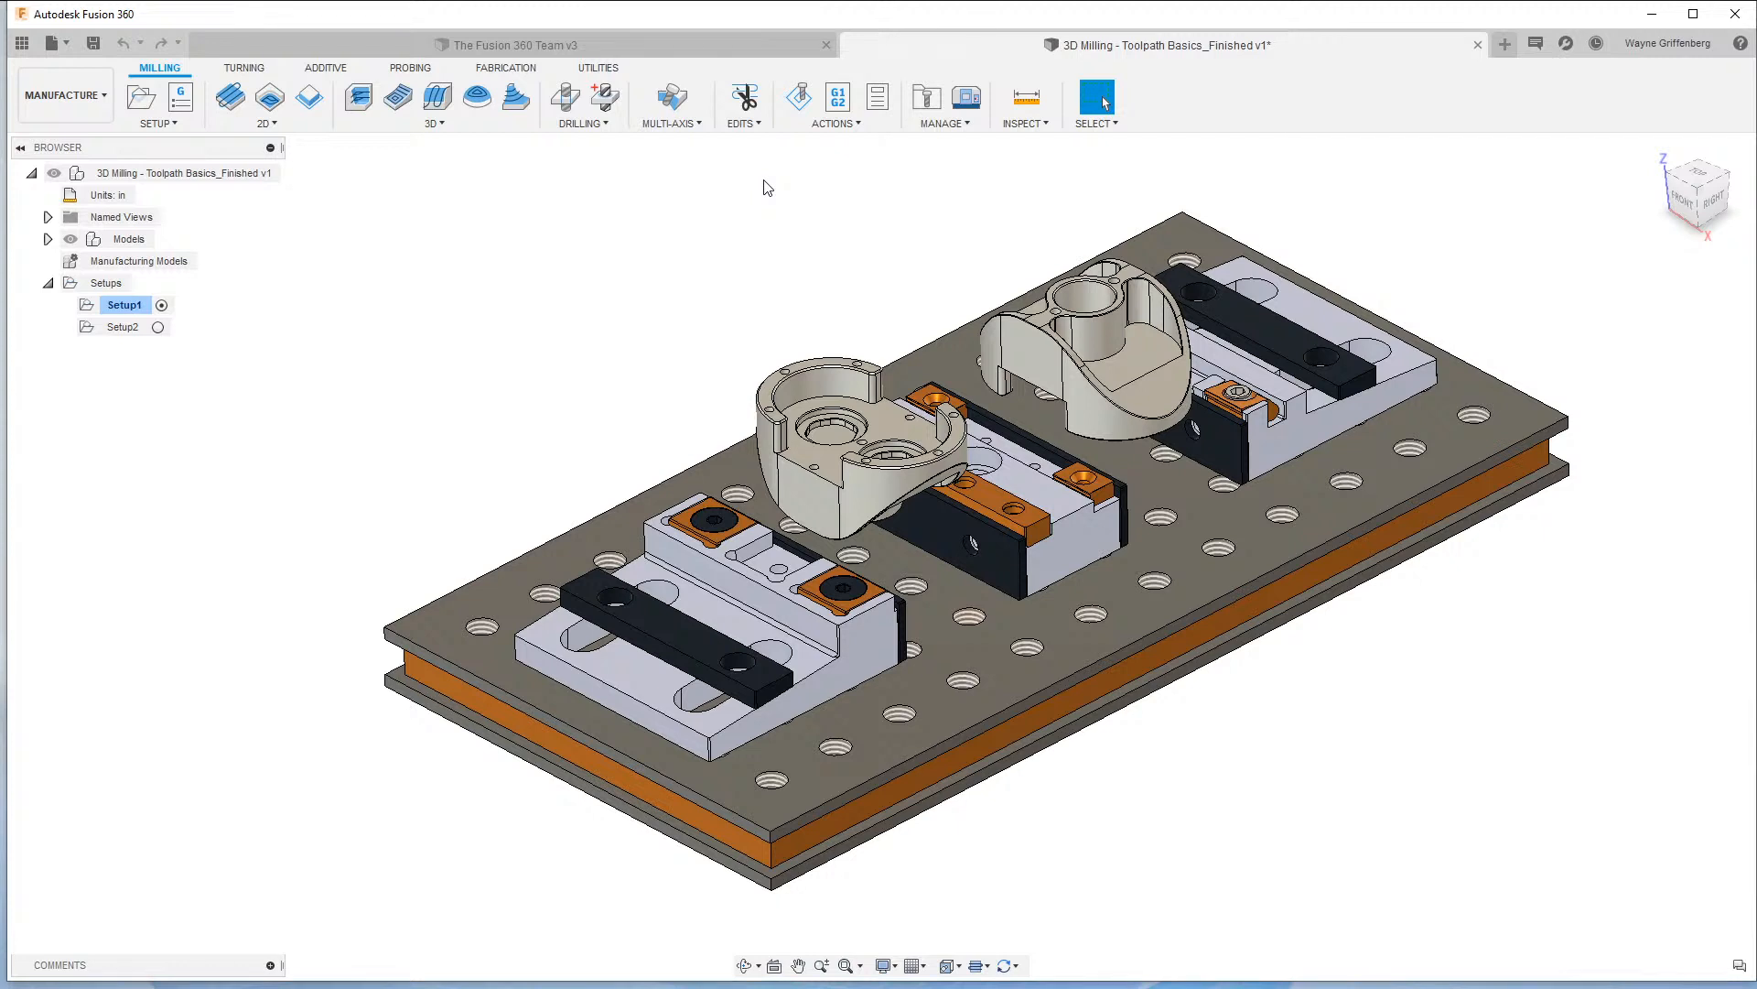
# Restart Milling tool Conversion and select Mill_Inch.tooldb from the Desktop again as the source database.
pyautogui.click(939, 125)
pyautogui.click(957, 320)
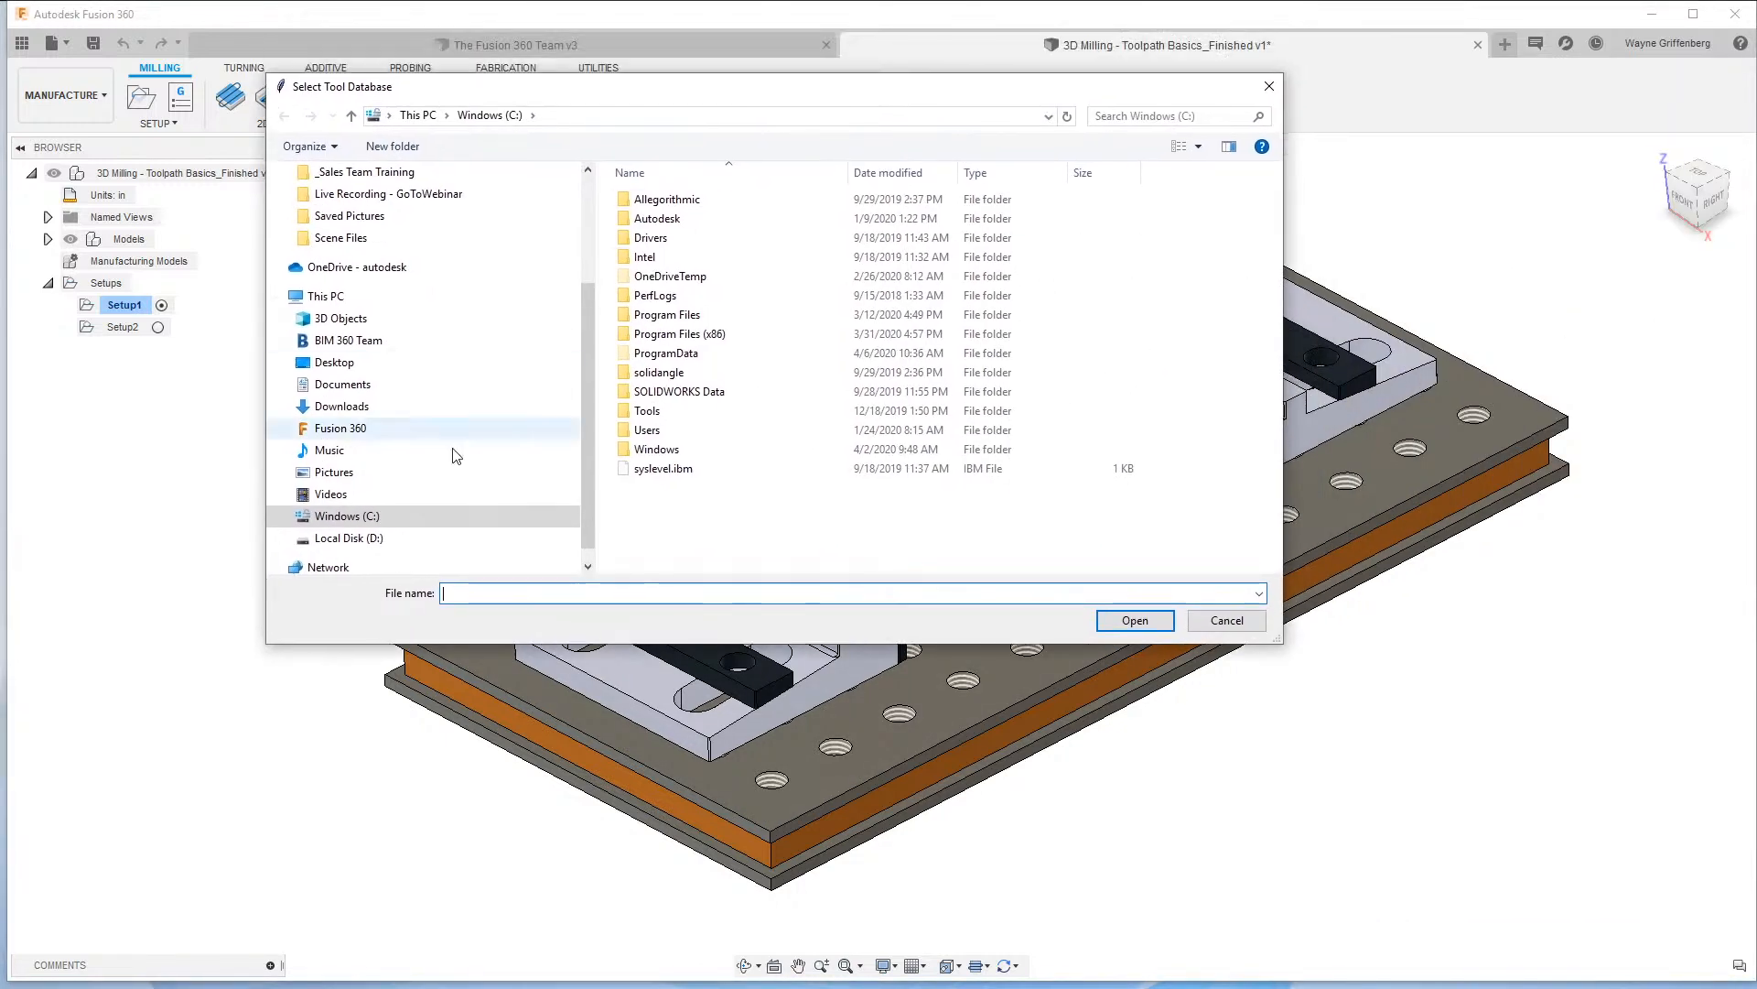
pyautogui.click(334, 361)
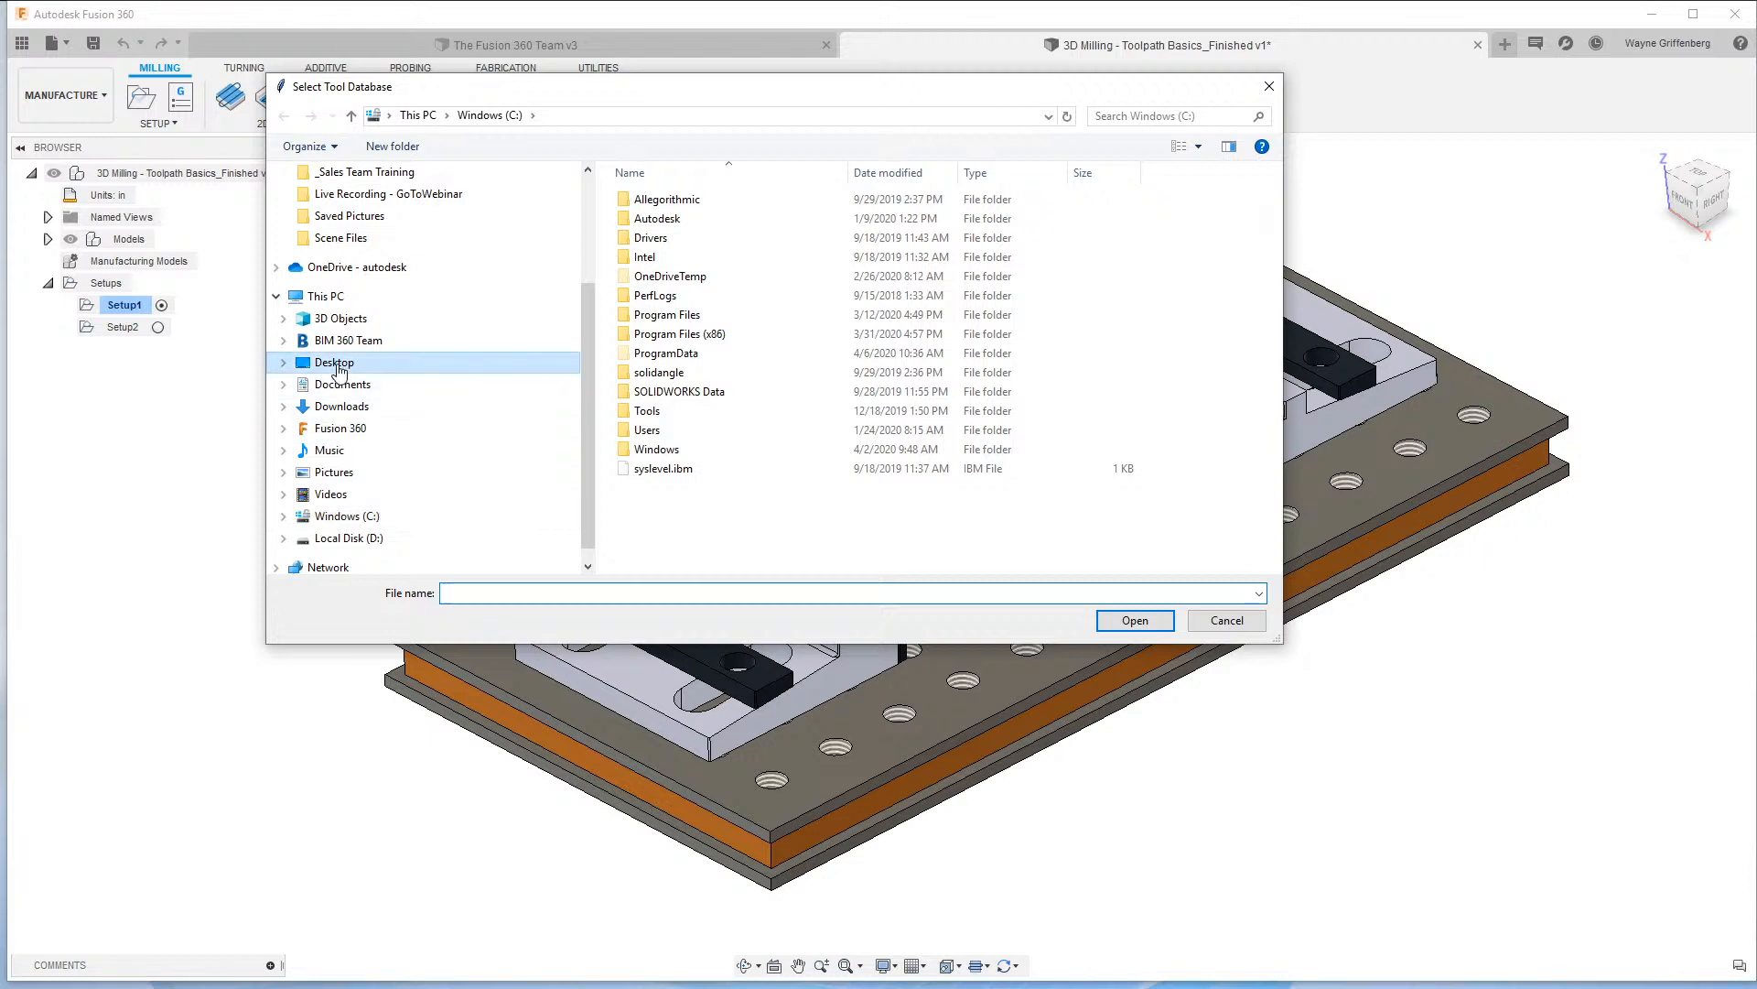
pyautogui.click(671, 176)
pyautogui.click(1134, 619)
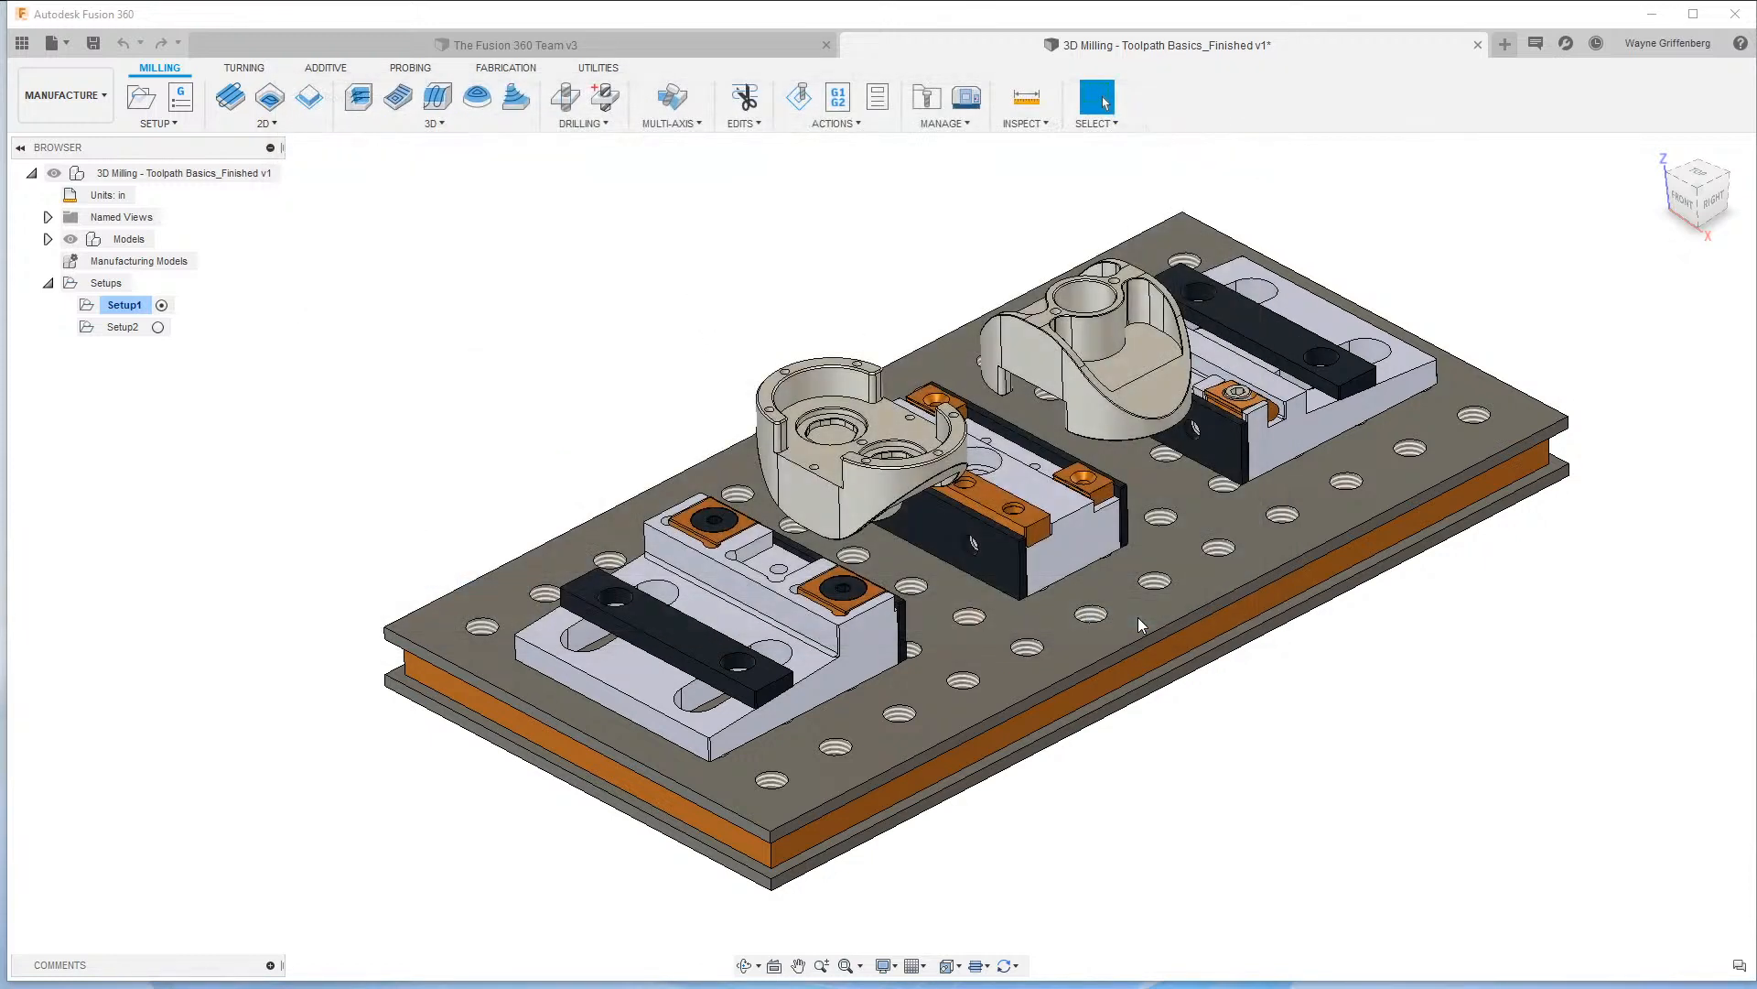
# Name the library Old Tools, try the Mastercam conversion again, and dismiss the error message.
pyautogui.tripleClick(1116, 382)
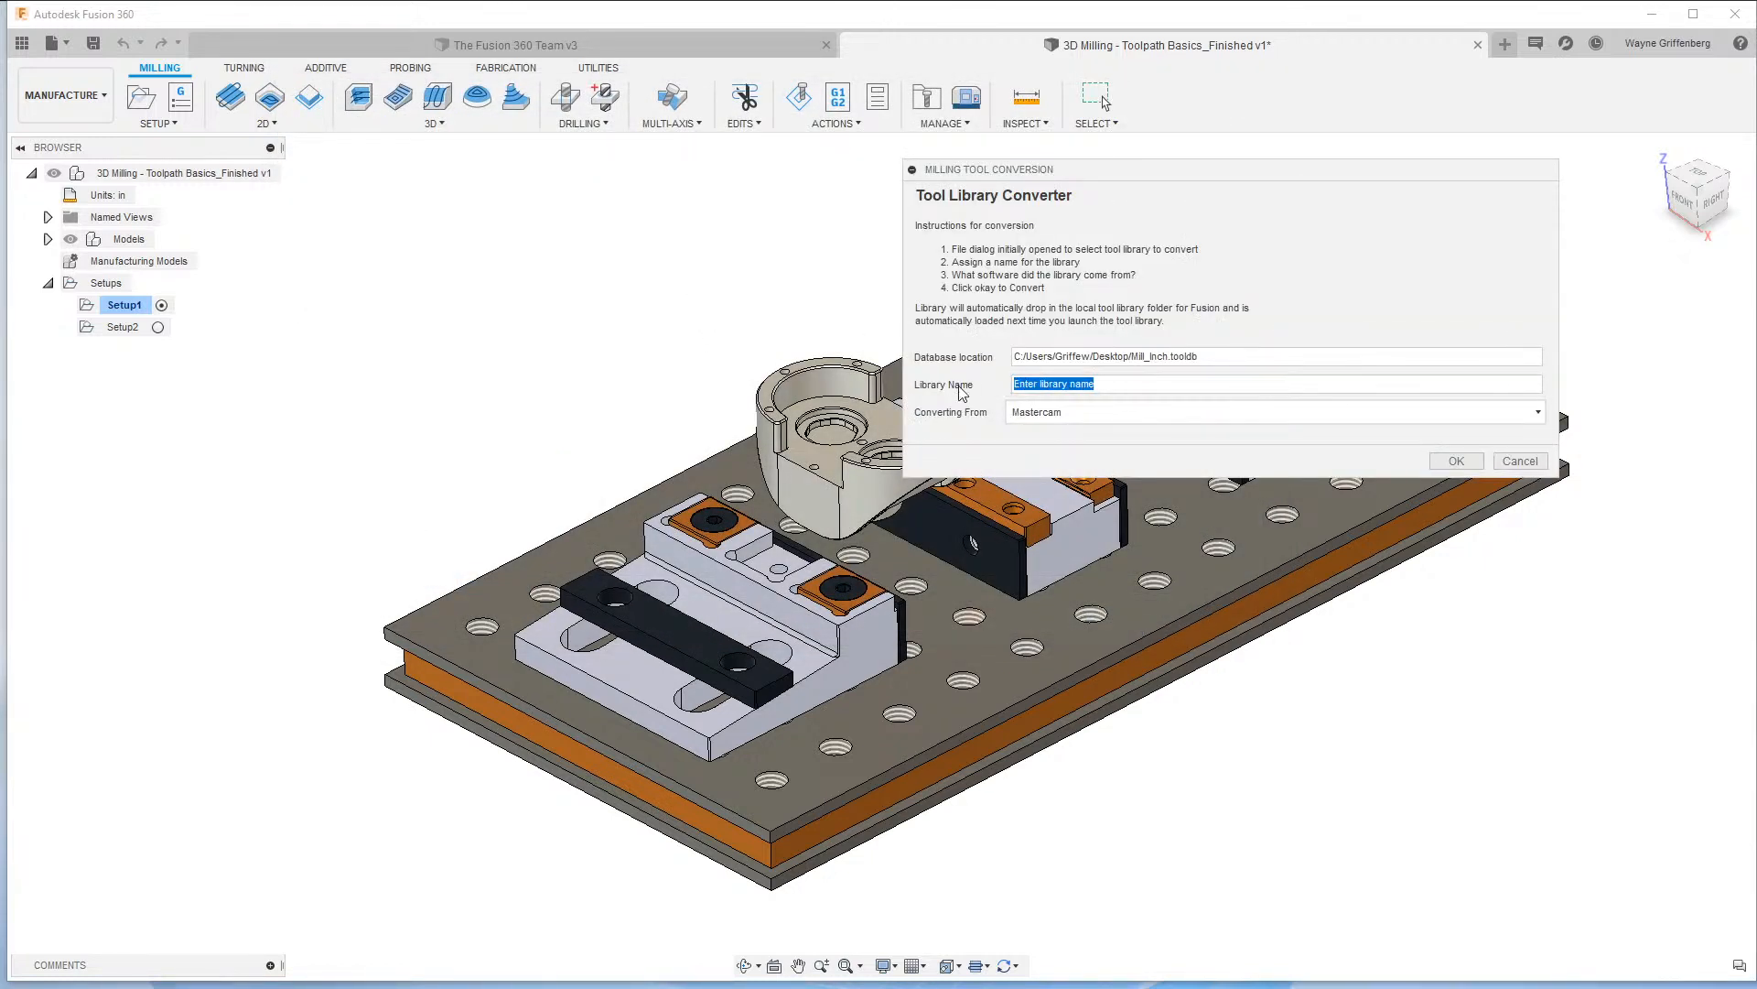
pyautogui.write('Old Tools')
pyautogui.click(1456, 459)
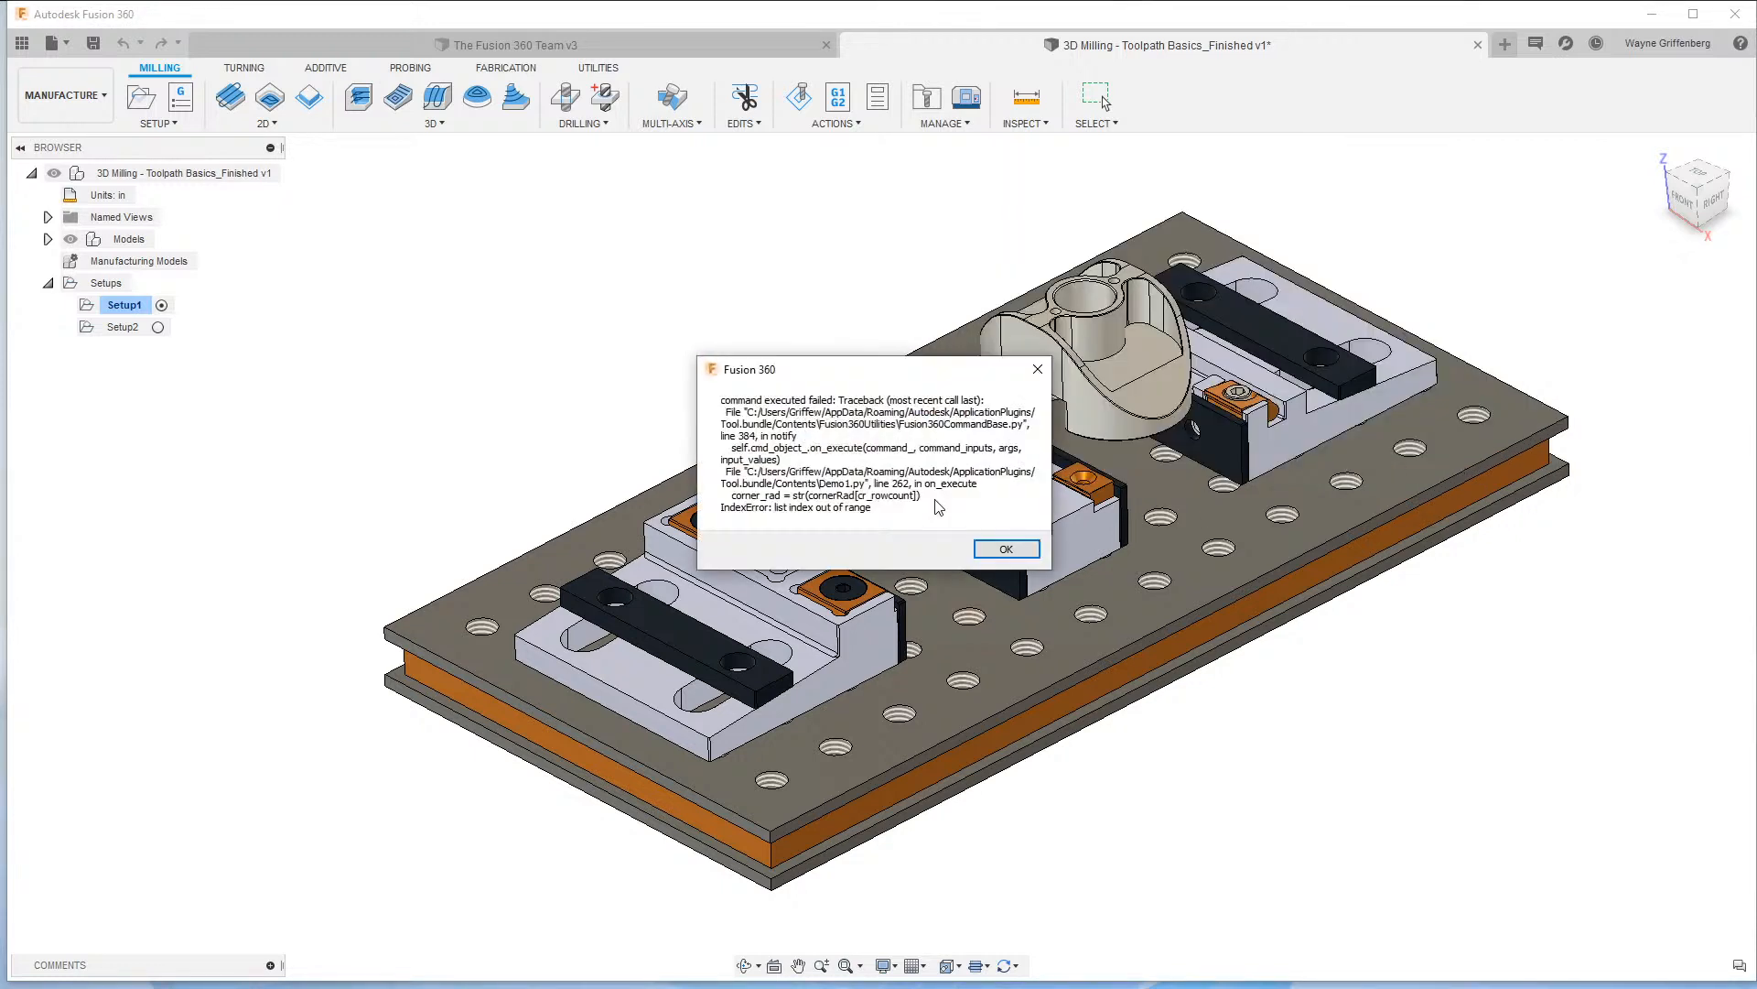
pyautogui.press('Return')
pyautogui.click(1103, 506)
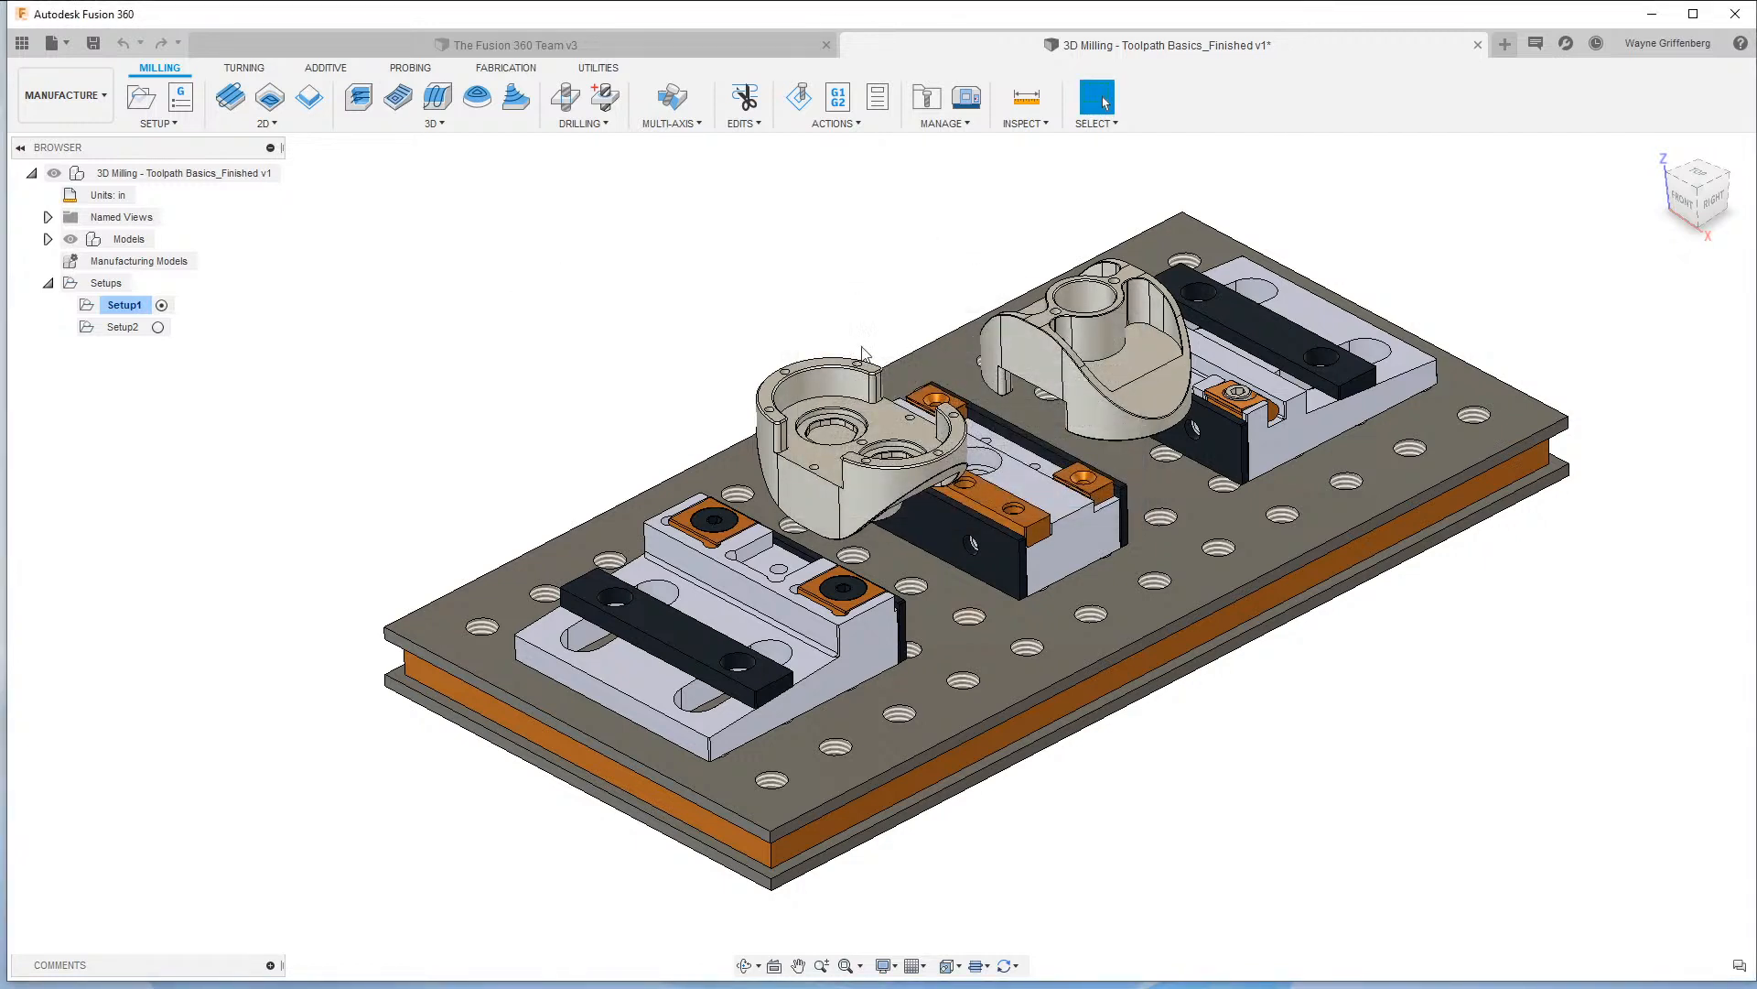
# Stop the add-in named Tool under My Add-Ins in Scripts and Add-Ins and run it again.
pyautogui.click(600, 70)
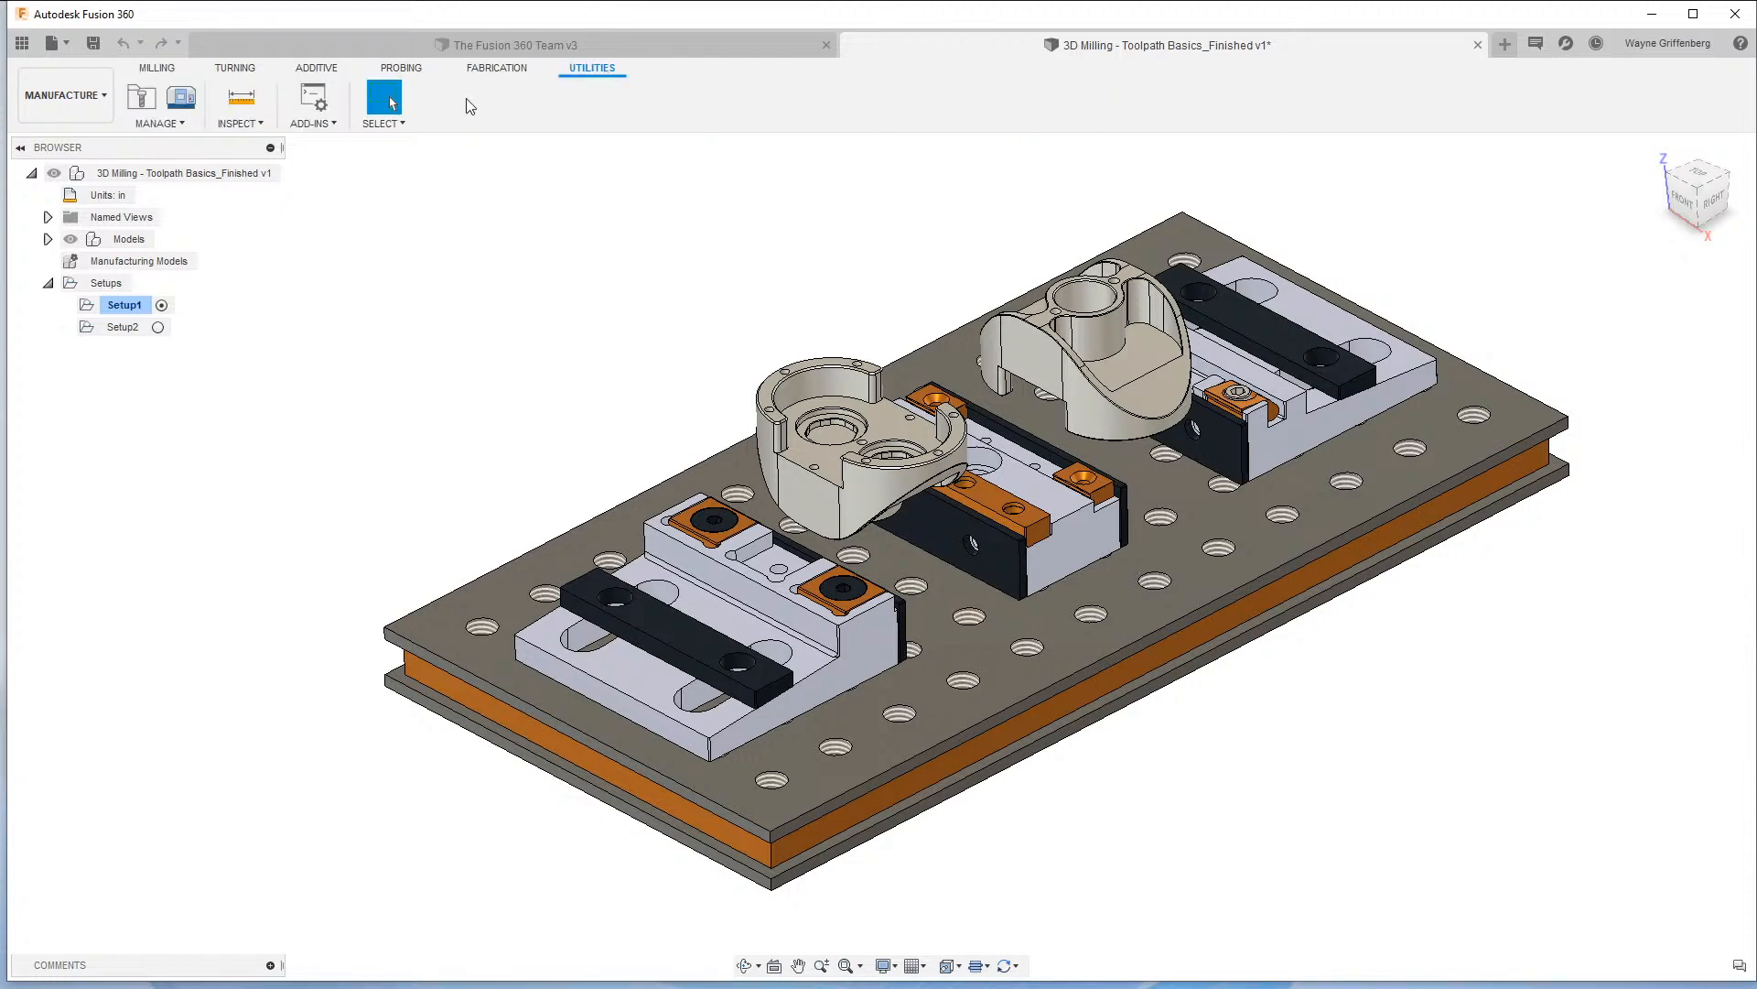
pyautogui.click(314, 123)
pyautogui.click(302, 142)
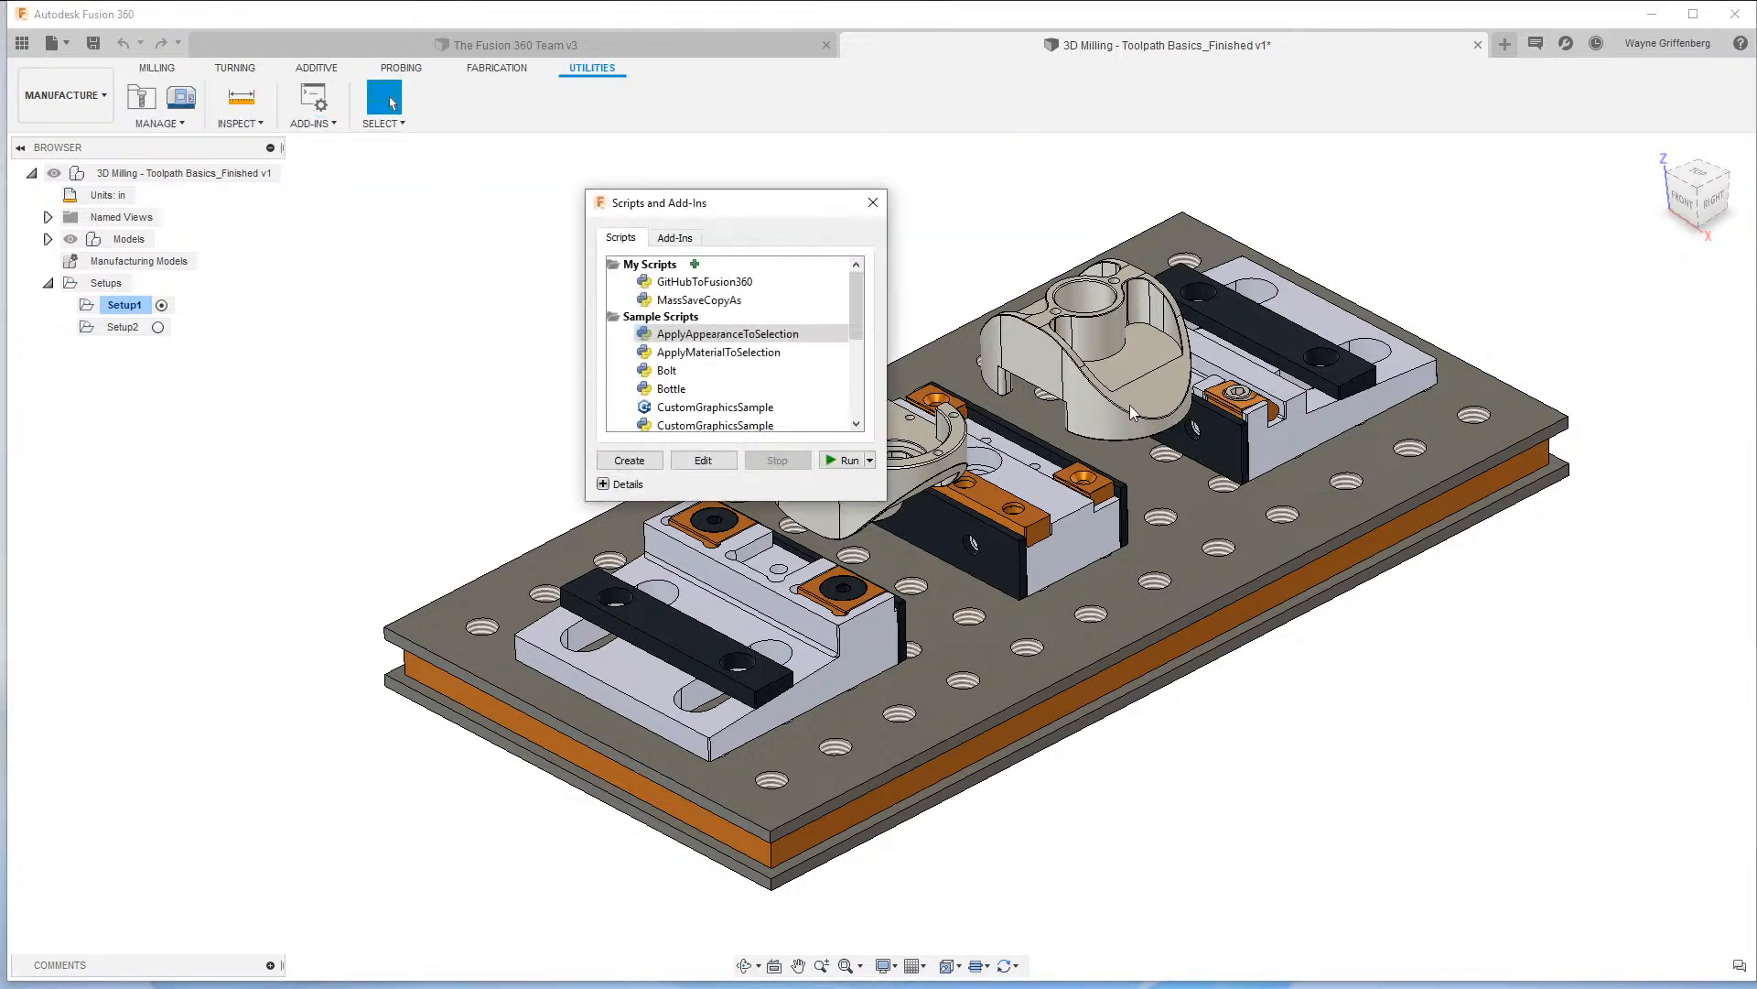
pyautogui.click(678, 237)
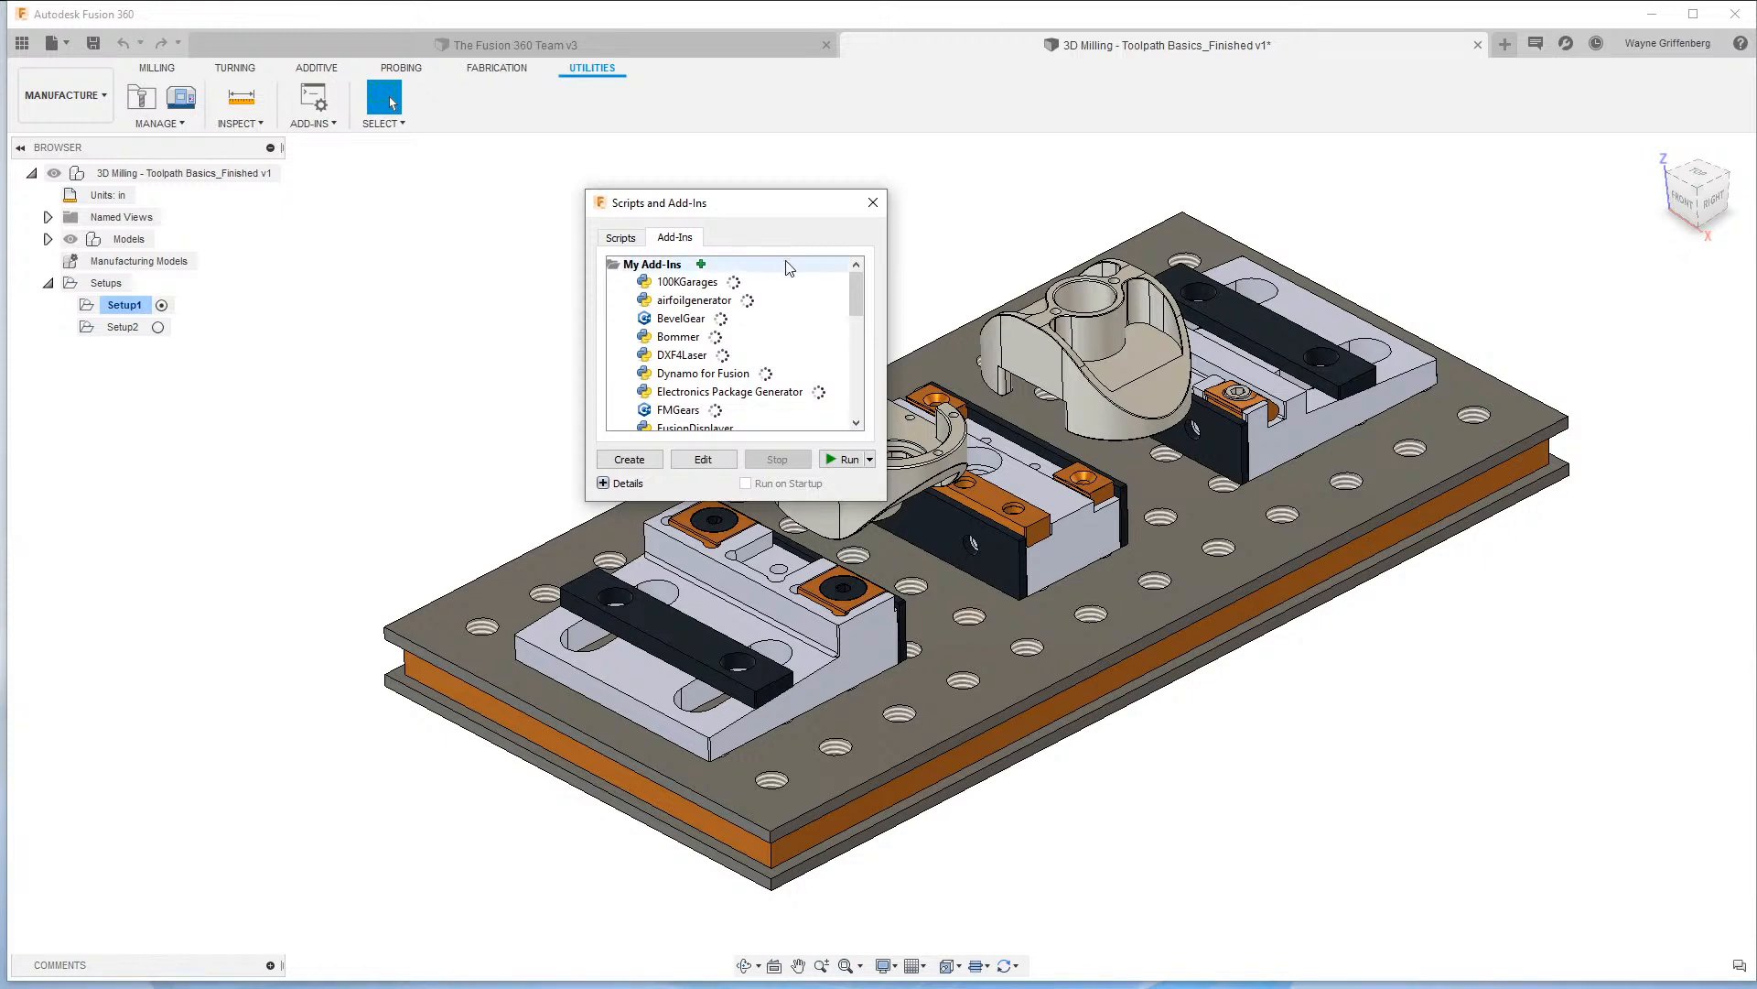
pyautogui.moveTo(855, 291); pyautogui.dragTo(860, 382)
pyautogui.click(667, 376)
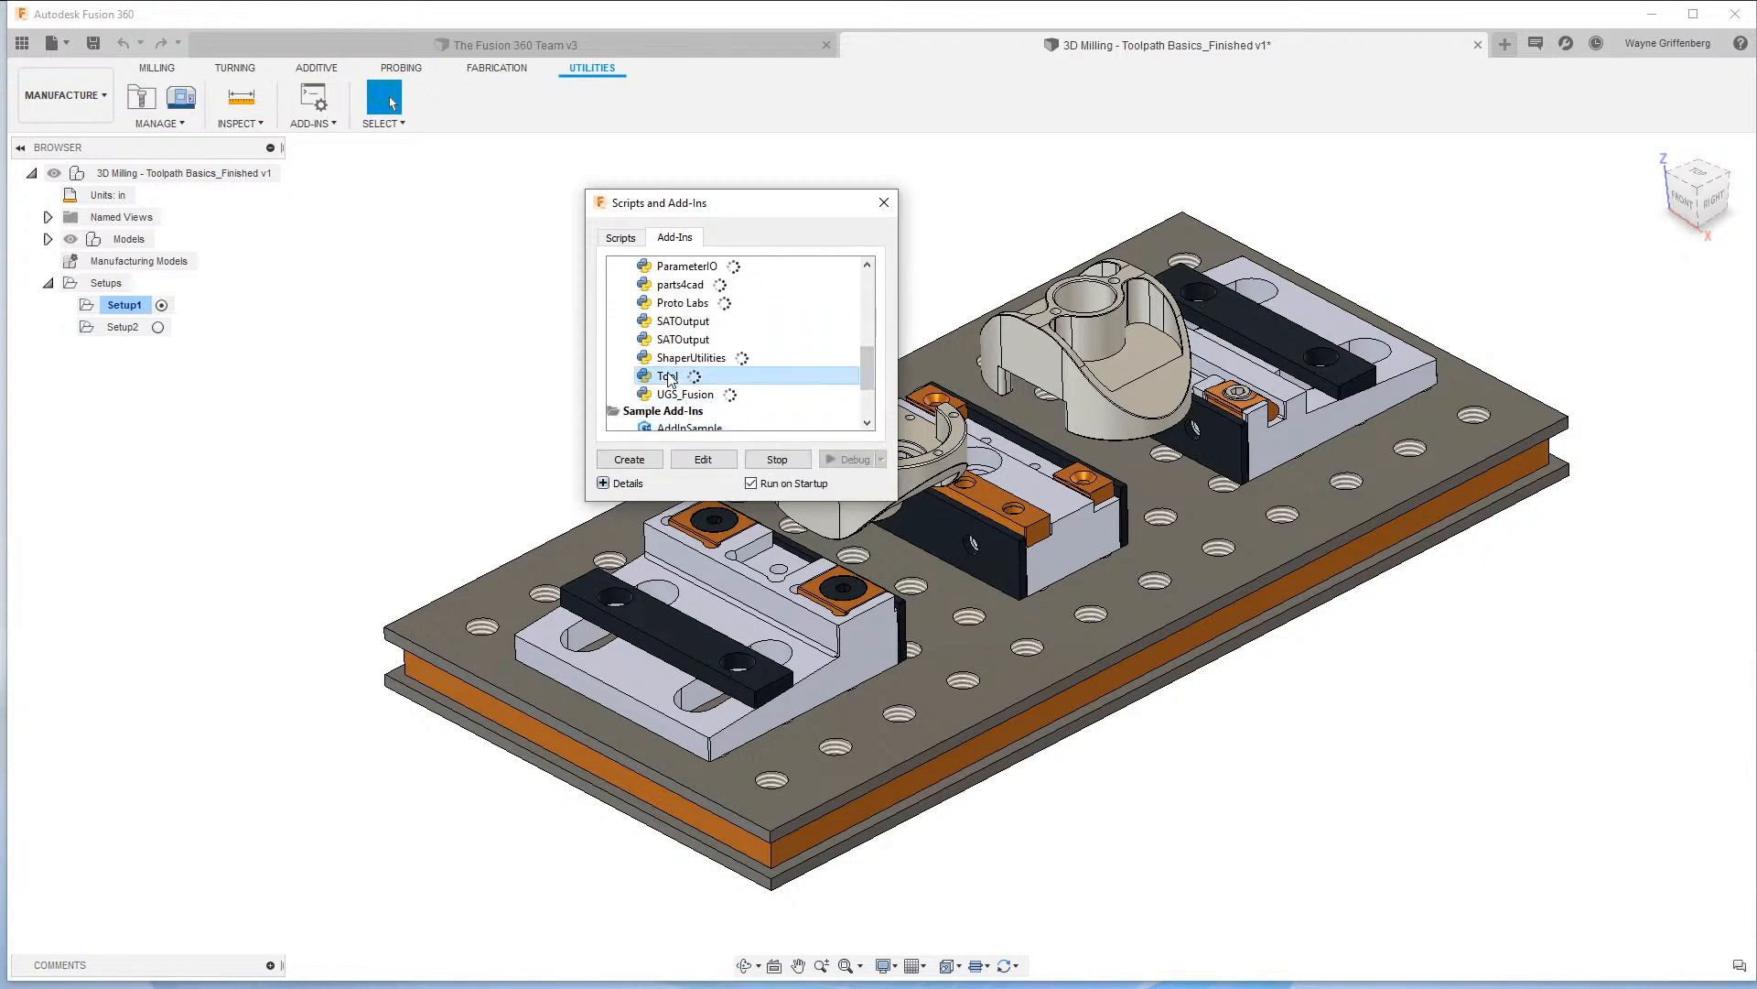
pyautogui.click(778, 461)
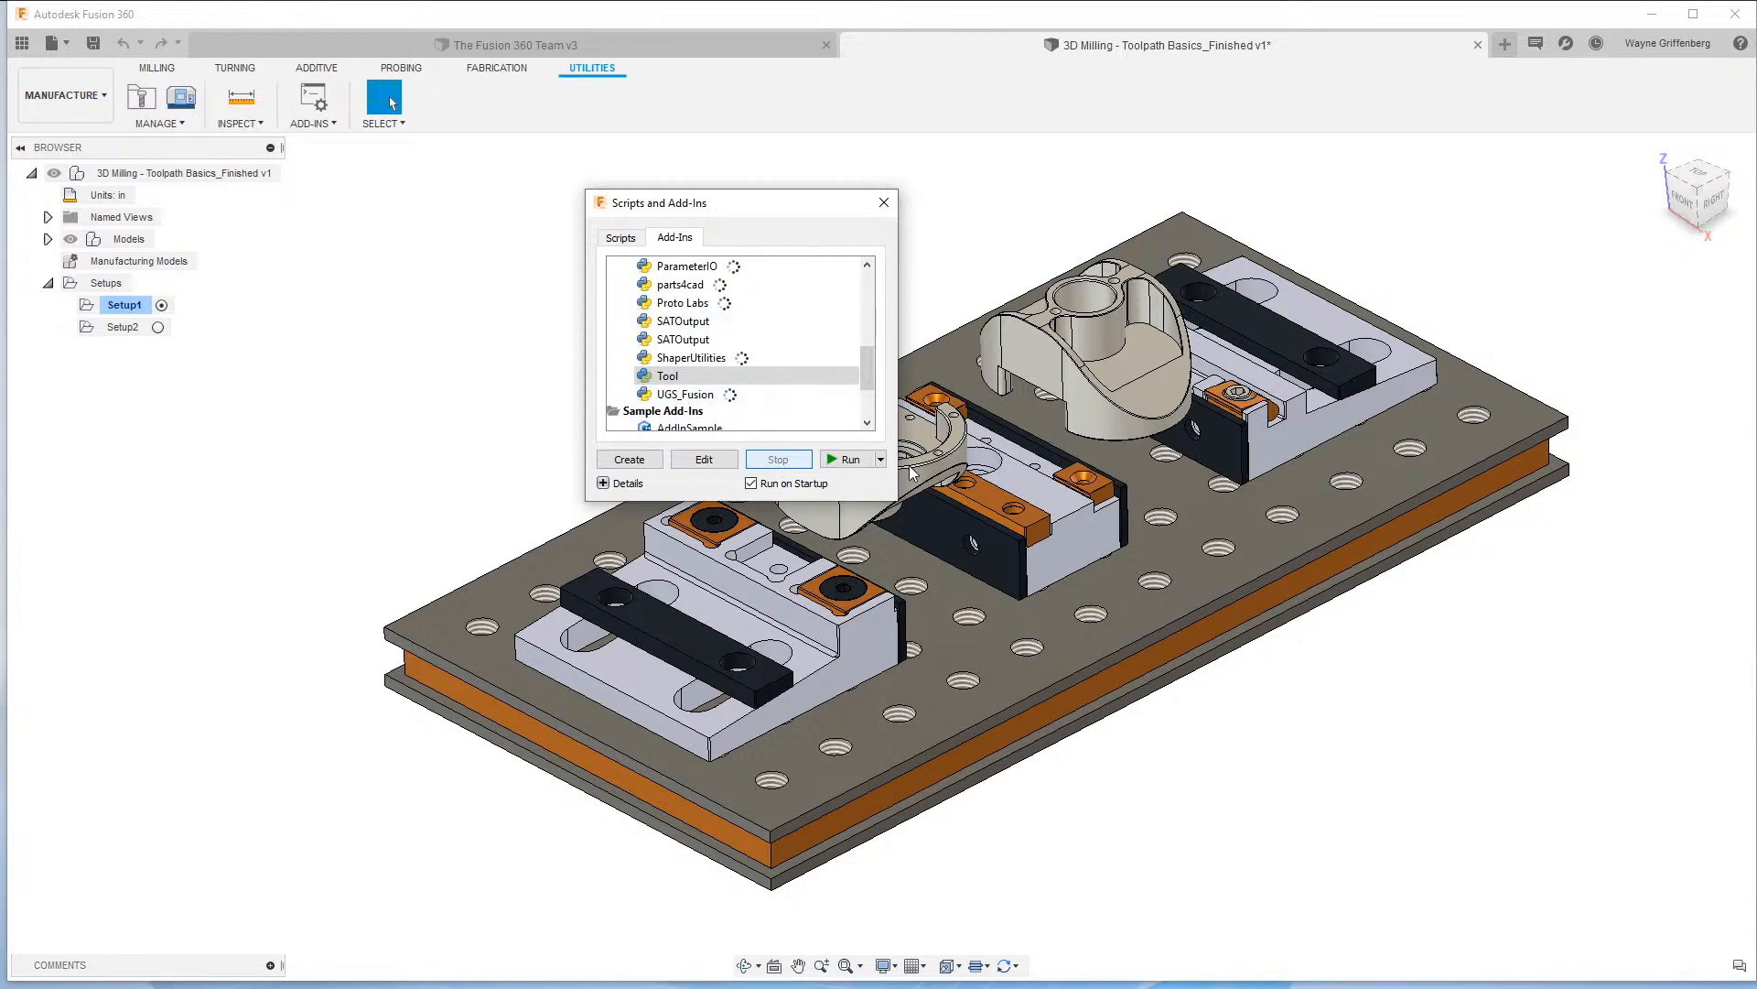
pyautogui.click(849, 461)
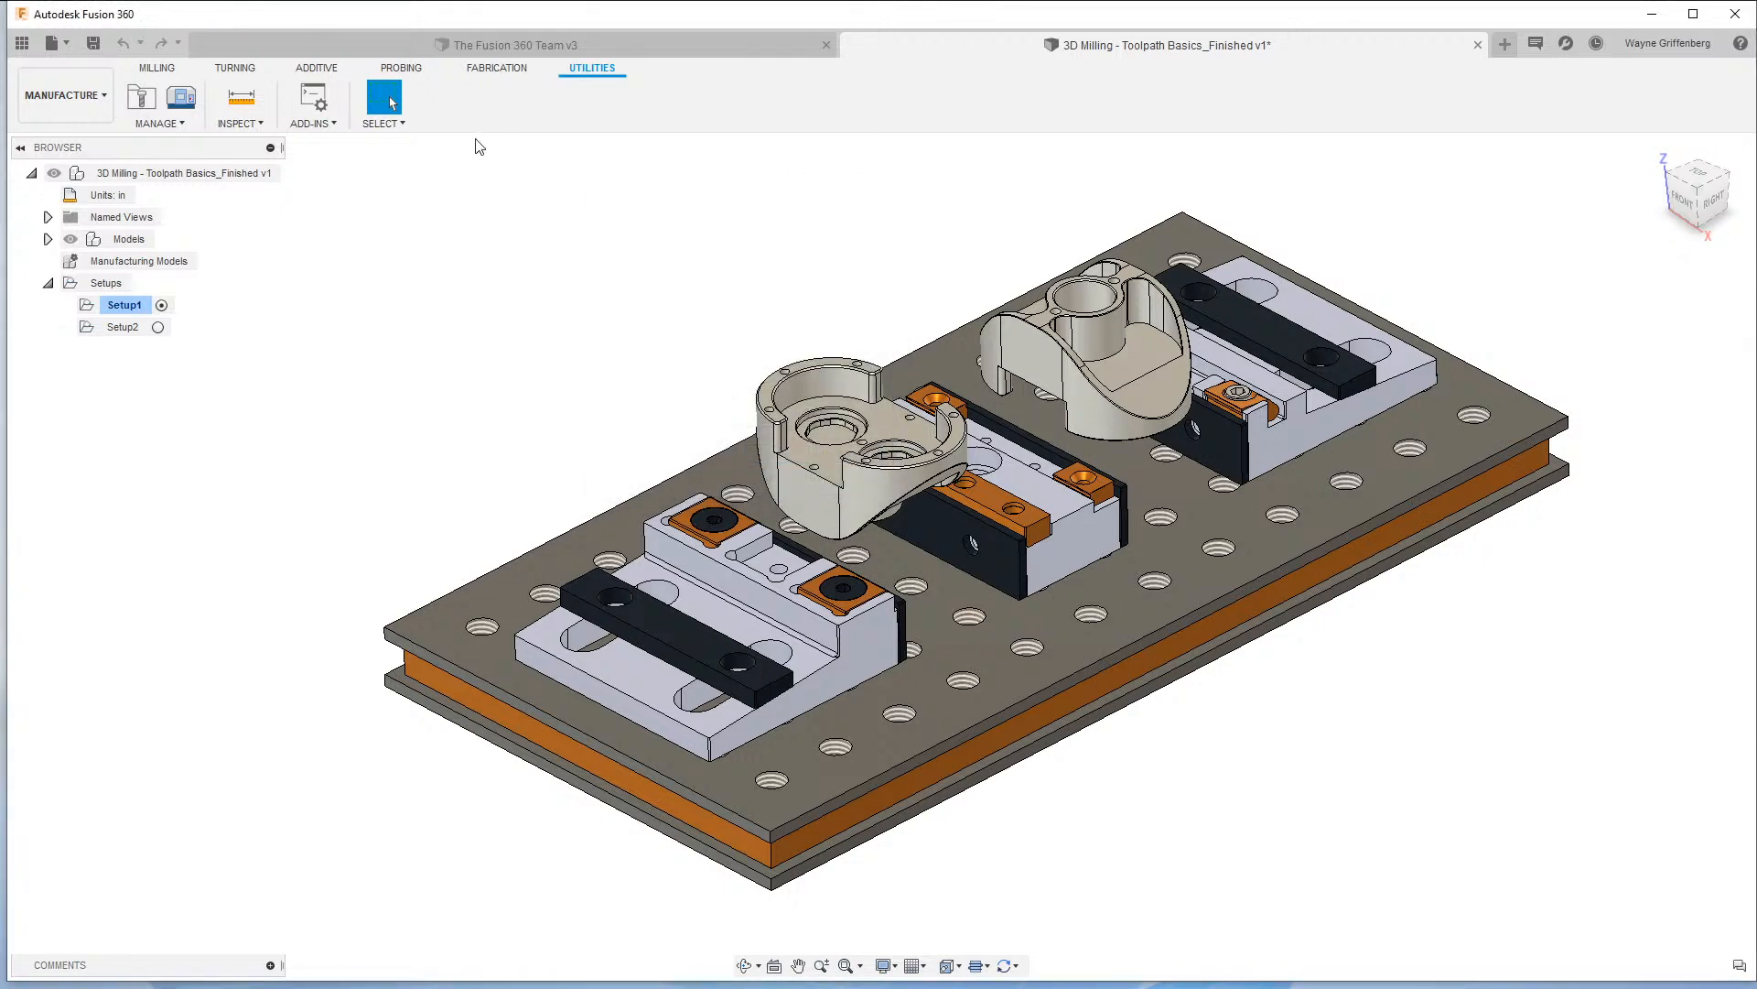
# Start the milling tool library conversion and load Mill_Inch.tooldb from the Desktop as the source database.
pyautogui.click(160, 69)
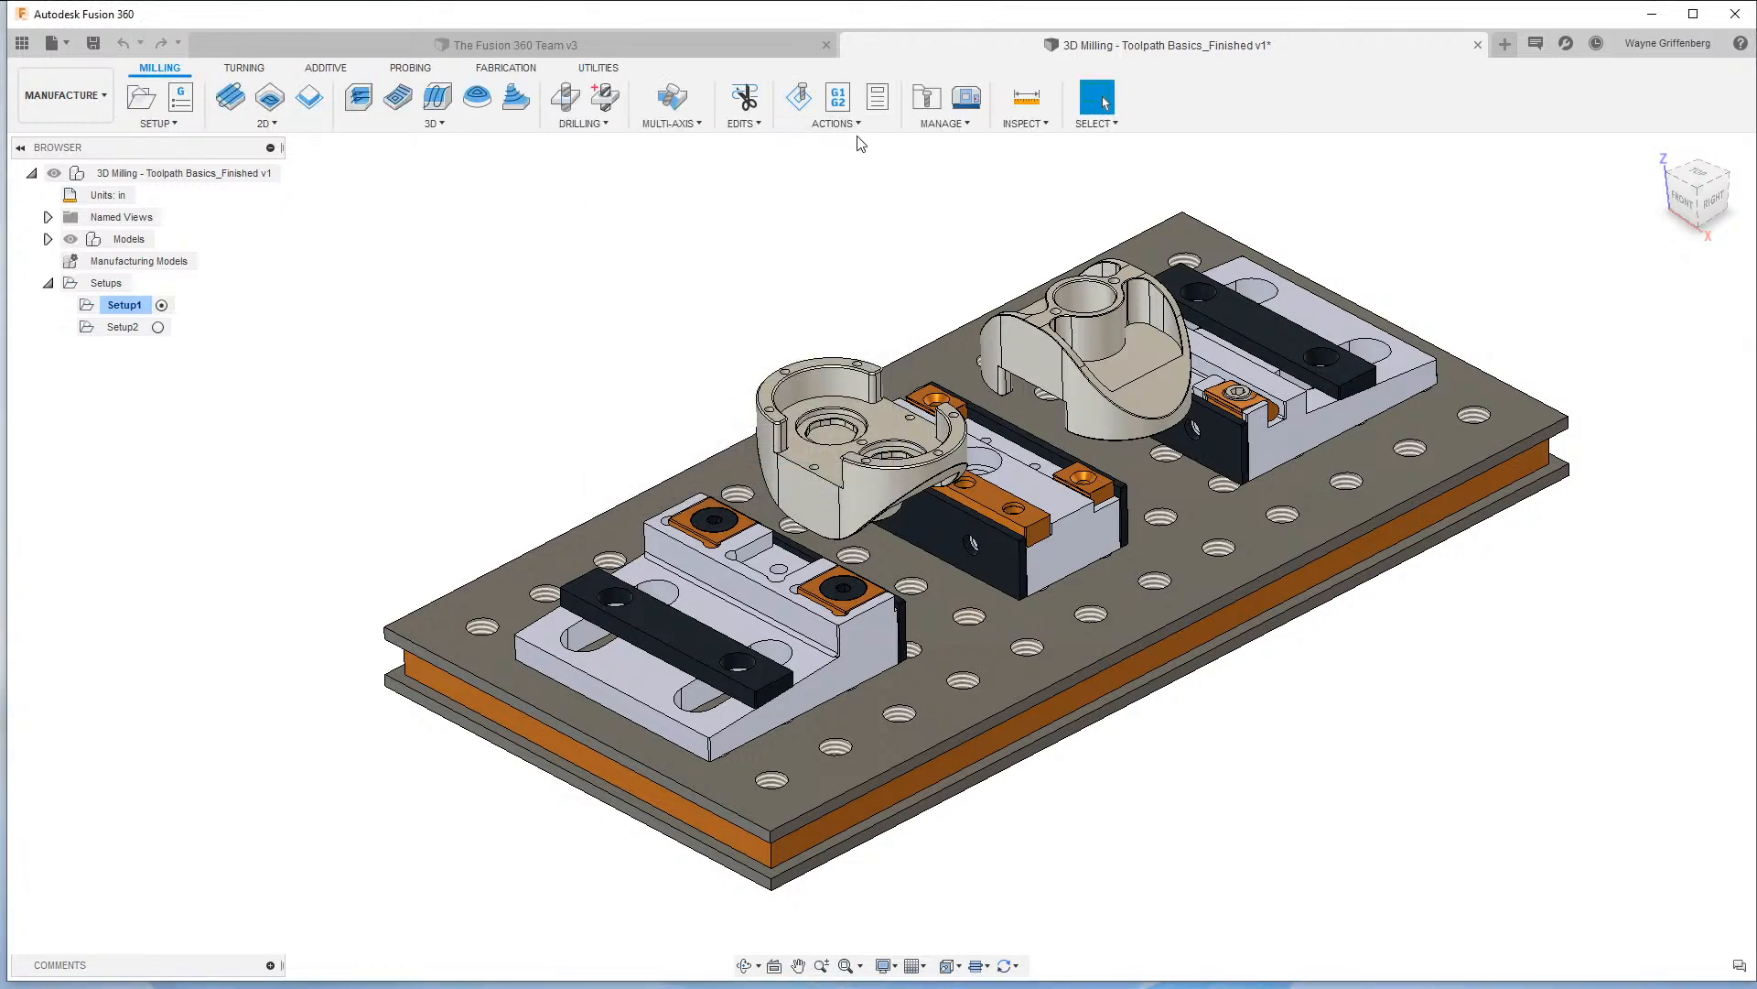
pyautogui.click(948, 123)
pyautogui.click(987, 325)
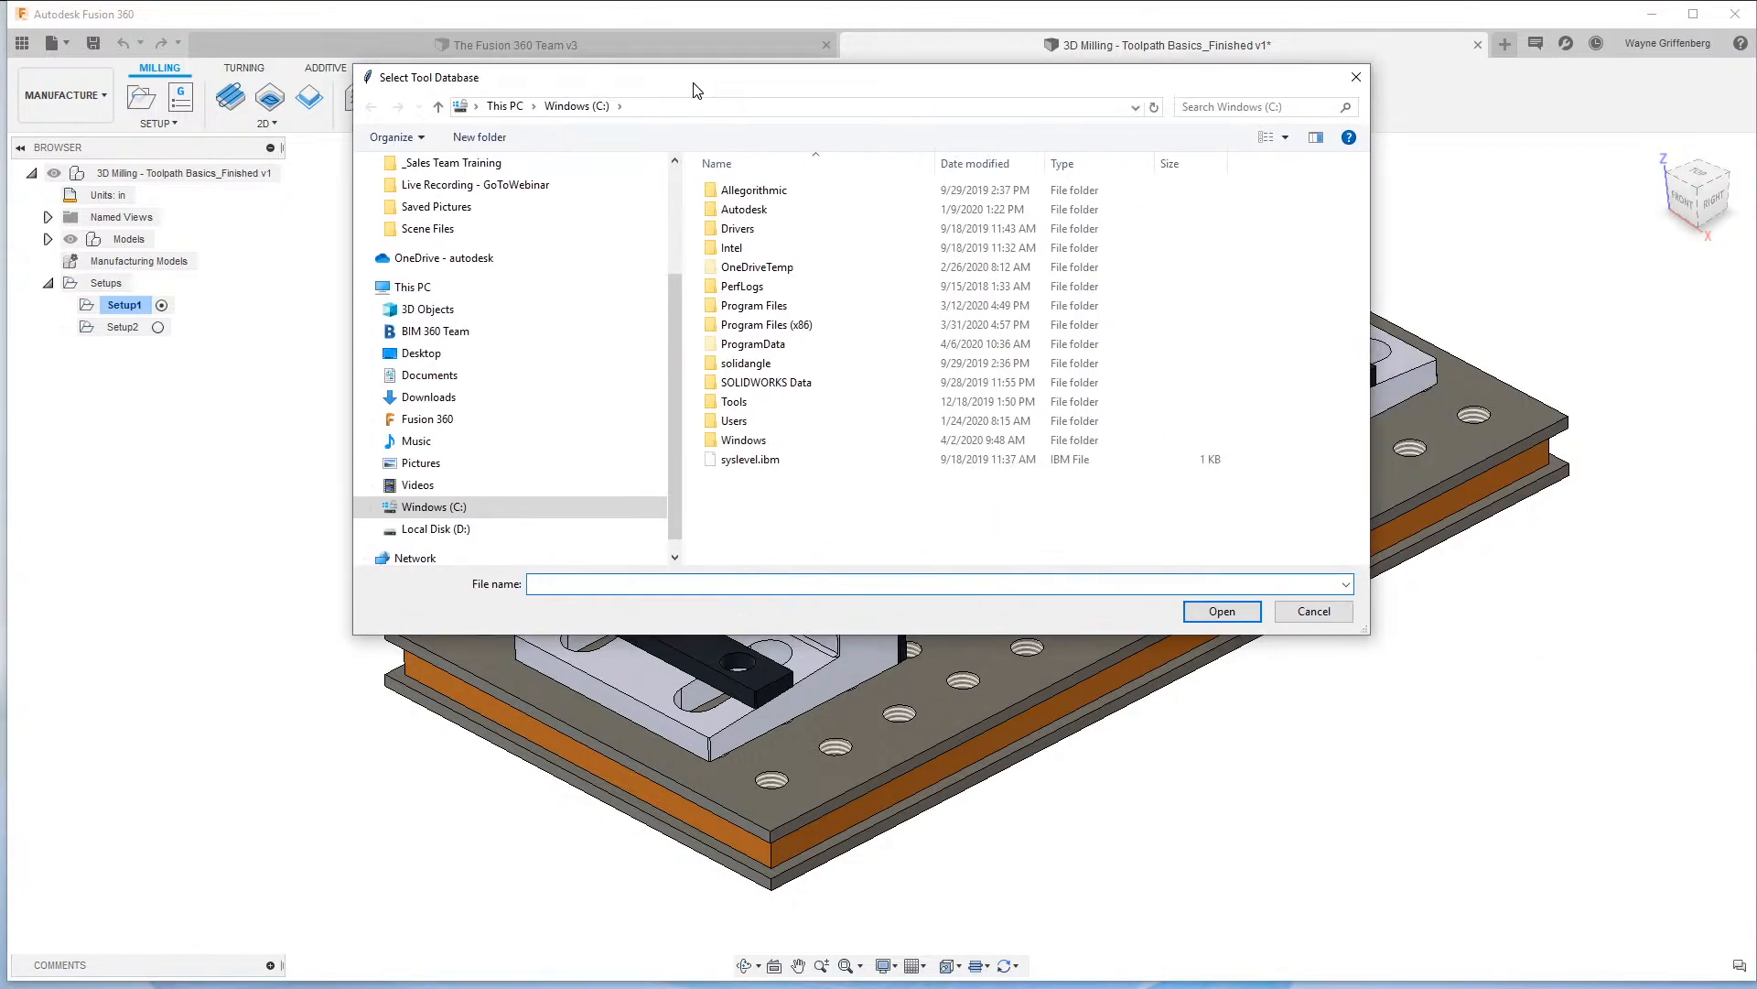
pyautogui.click(423, 353)
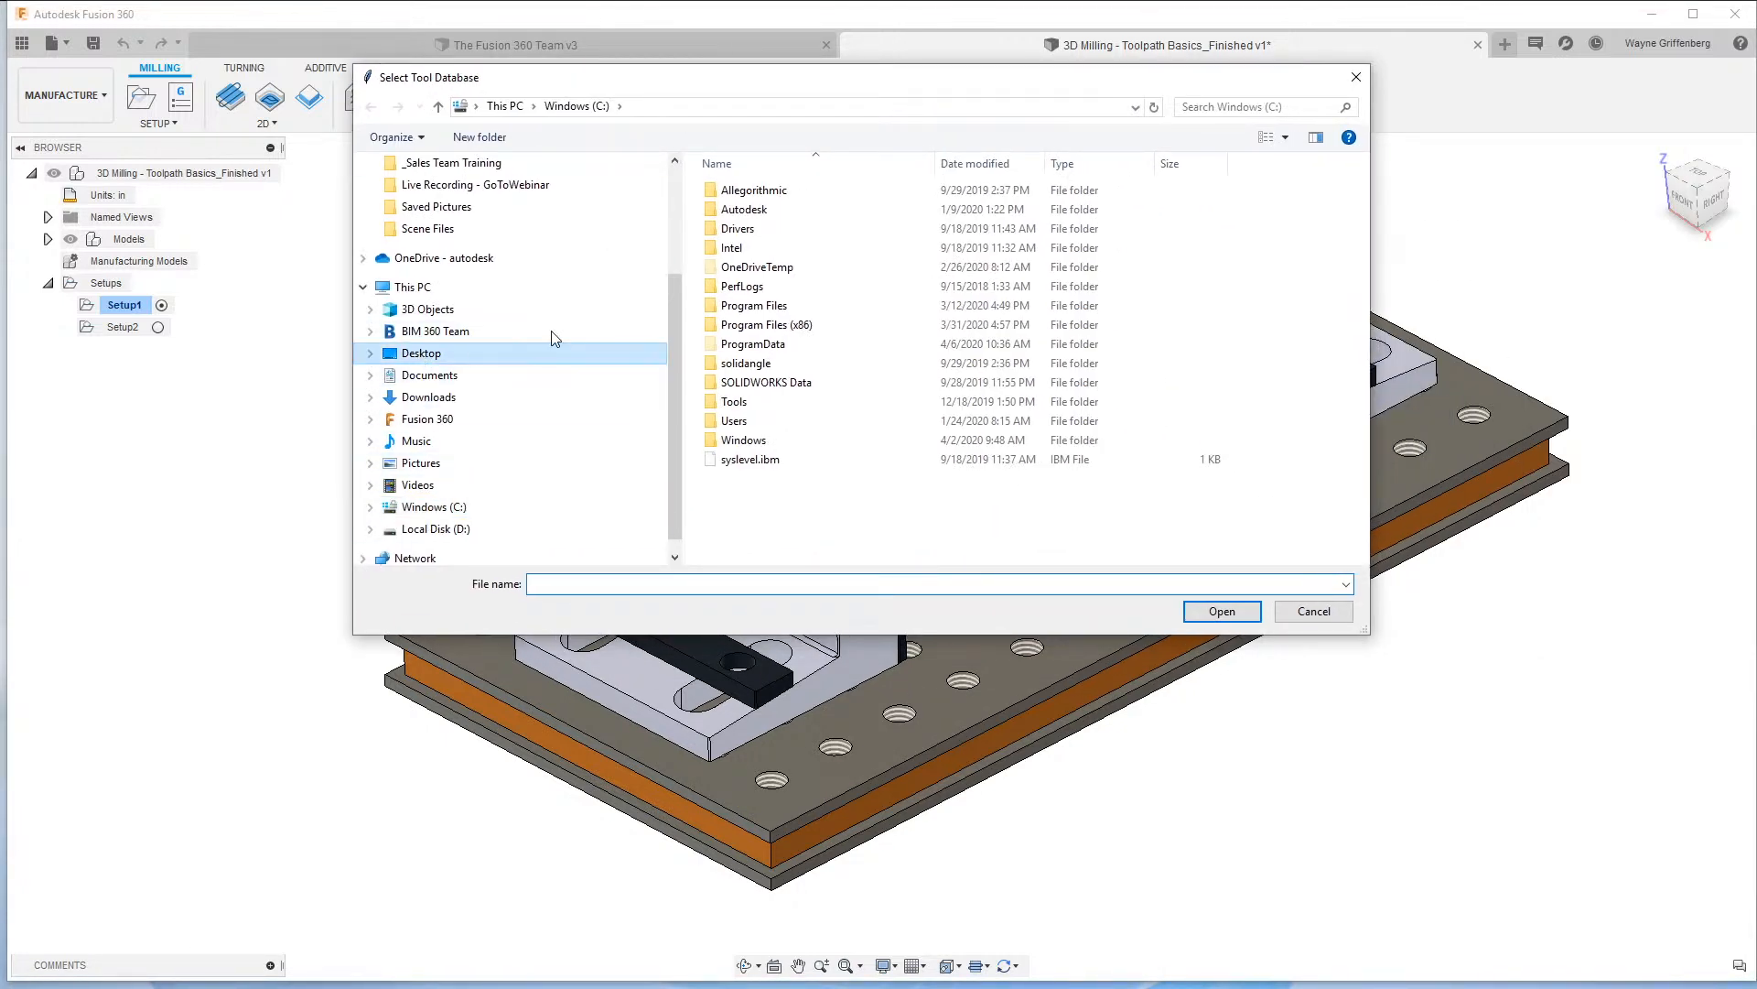
pyautogui.click(765, 166)
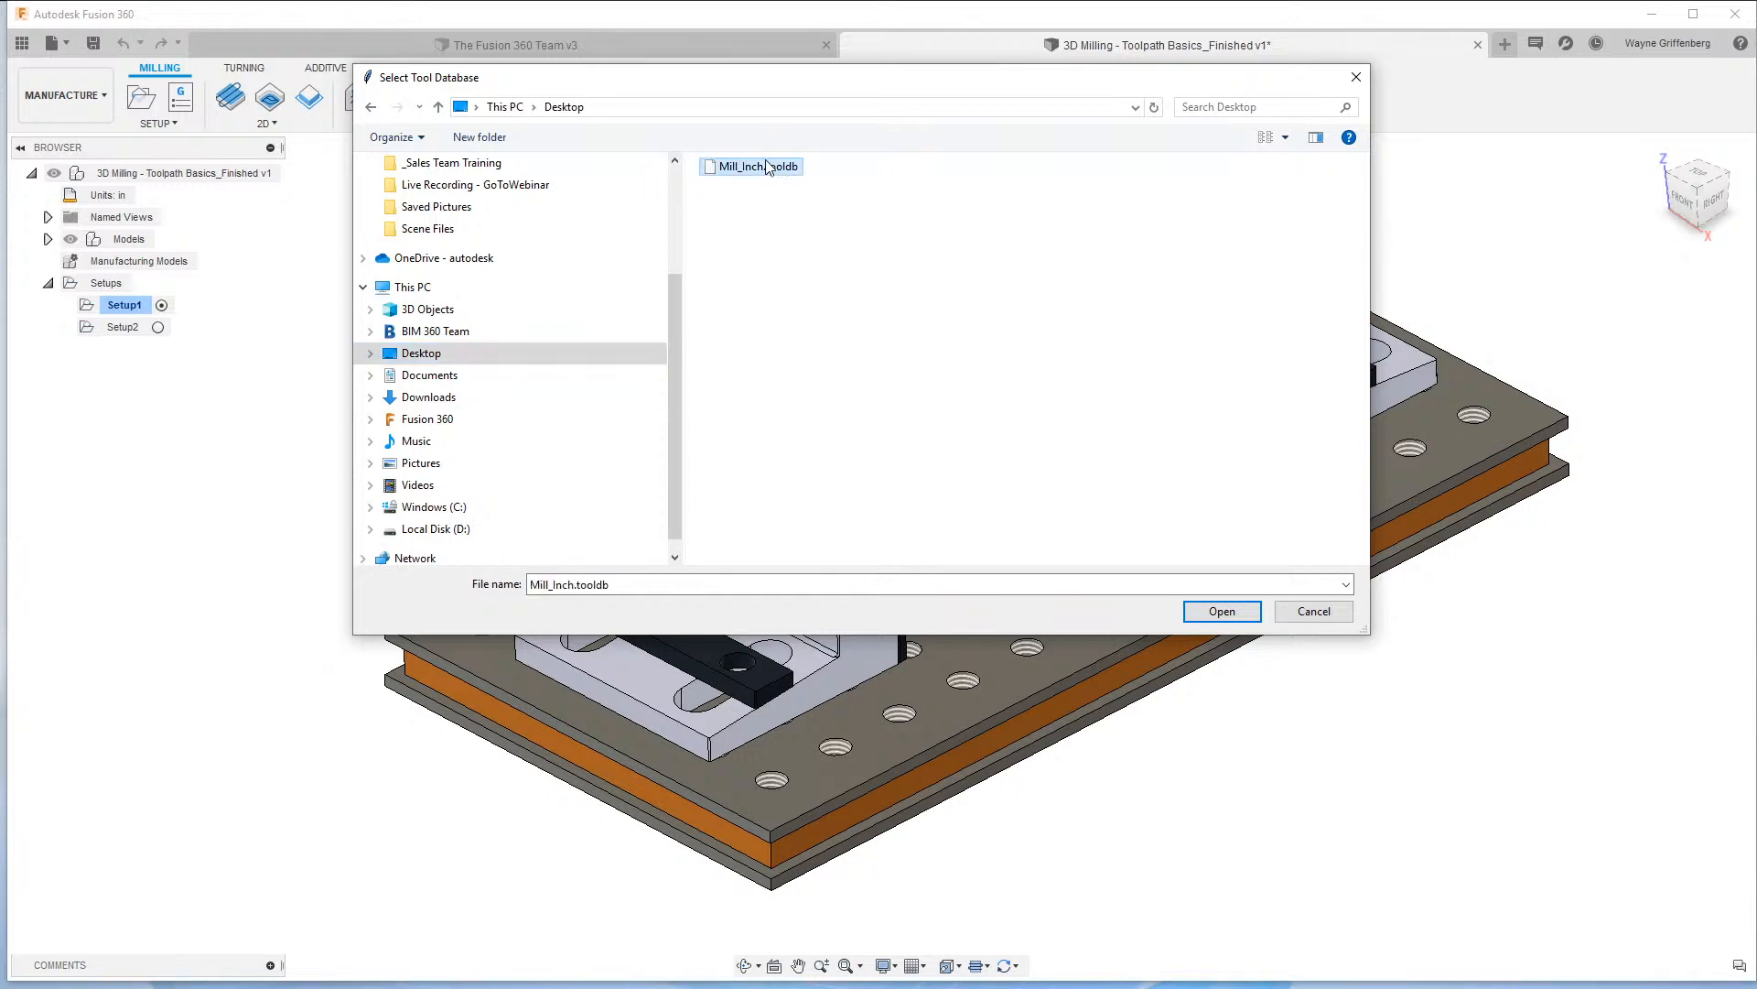
pyautogui.click(1220, 611)
# Name the library Old_Mcam and run the conversion from Mastercam.
pyautogui.click(1068, 385)
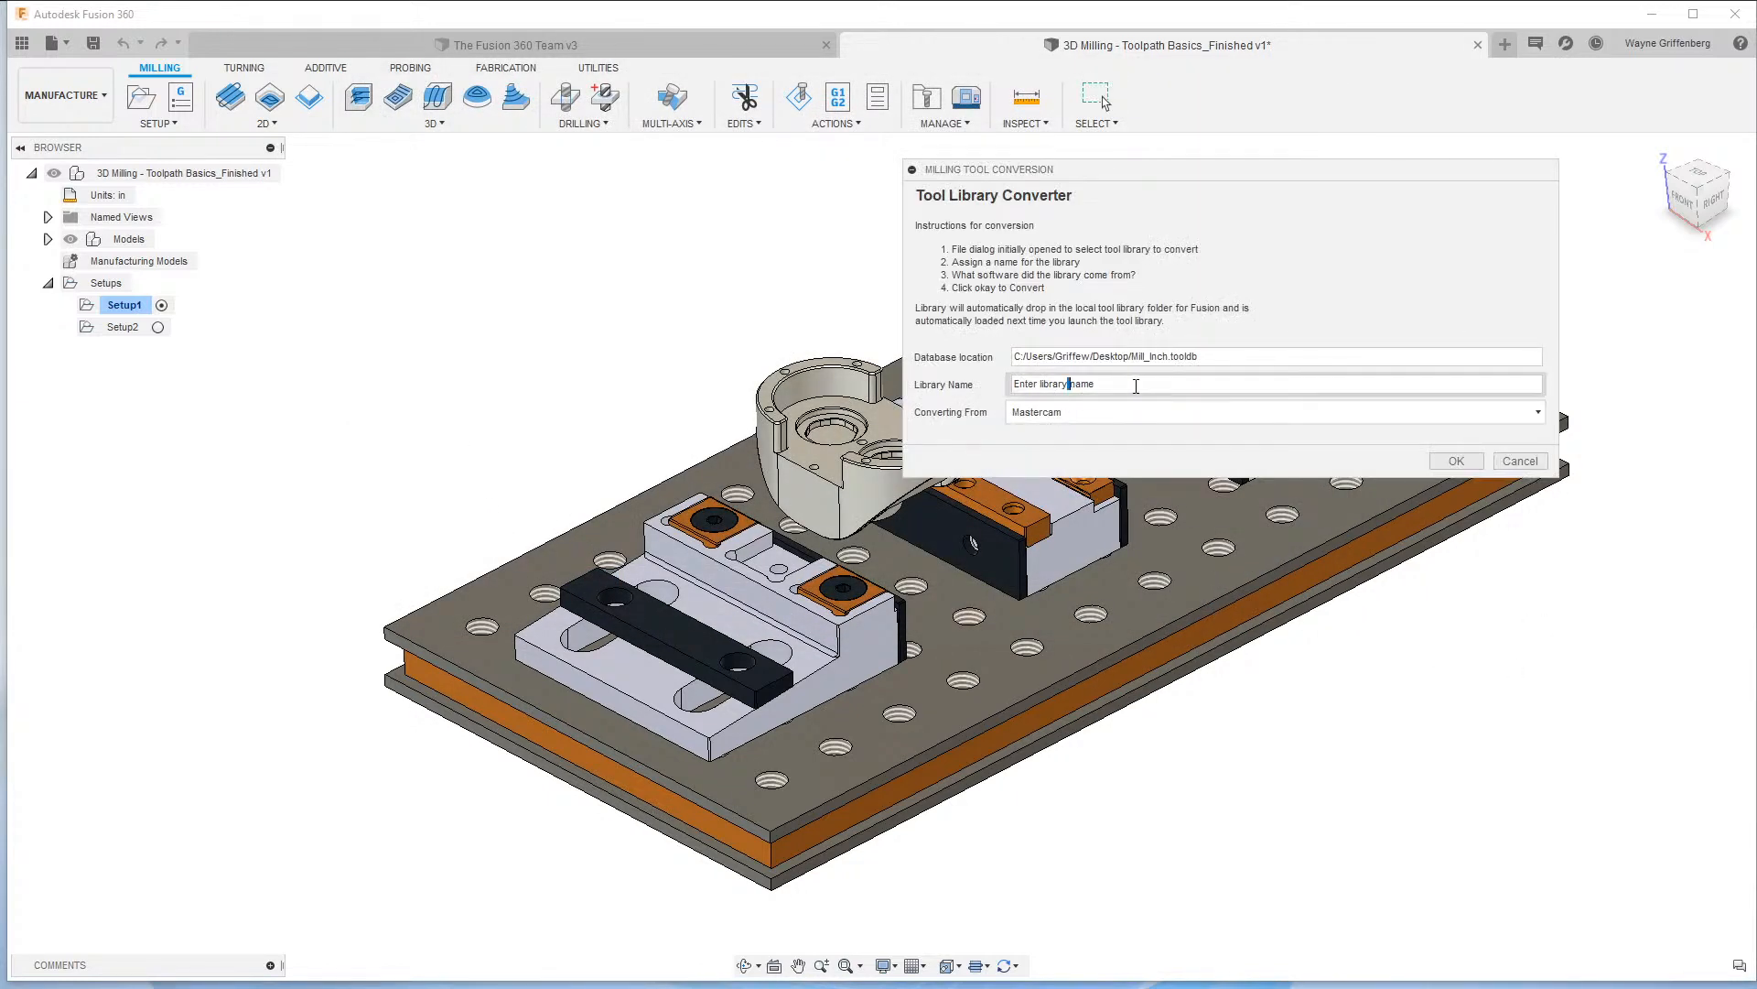
pyautogui.moveTo(1136, 387); pyautogui.dragTo(819, 399)
pyautogui.write('Old_Mcam')
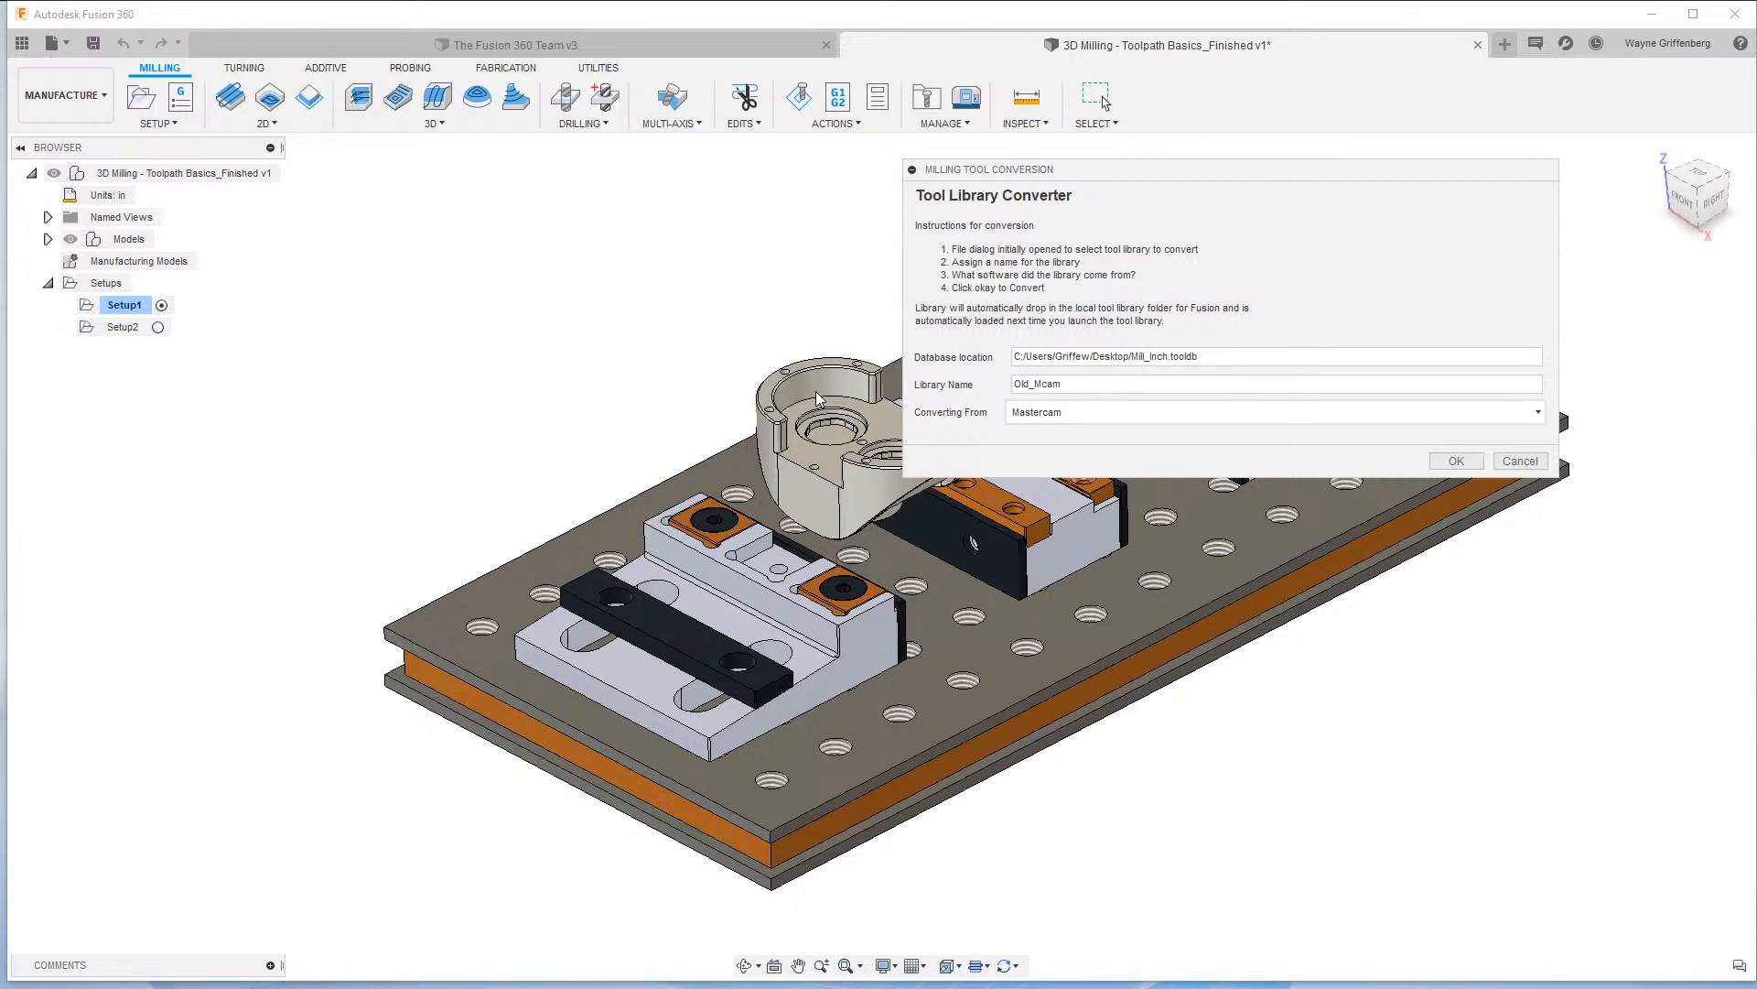
pyautogui.click(1460, 462)
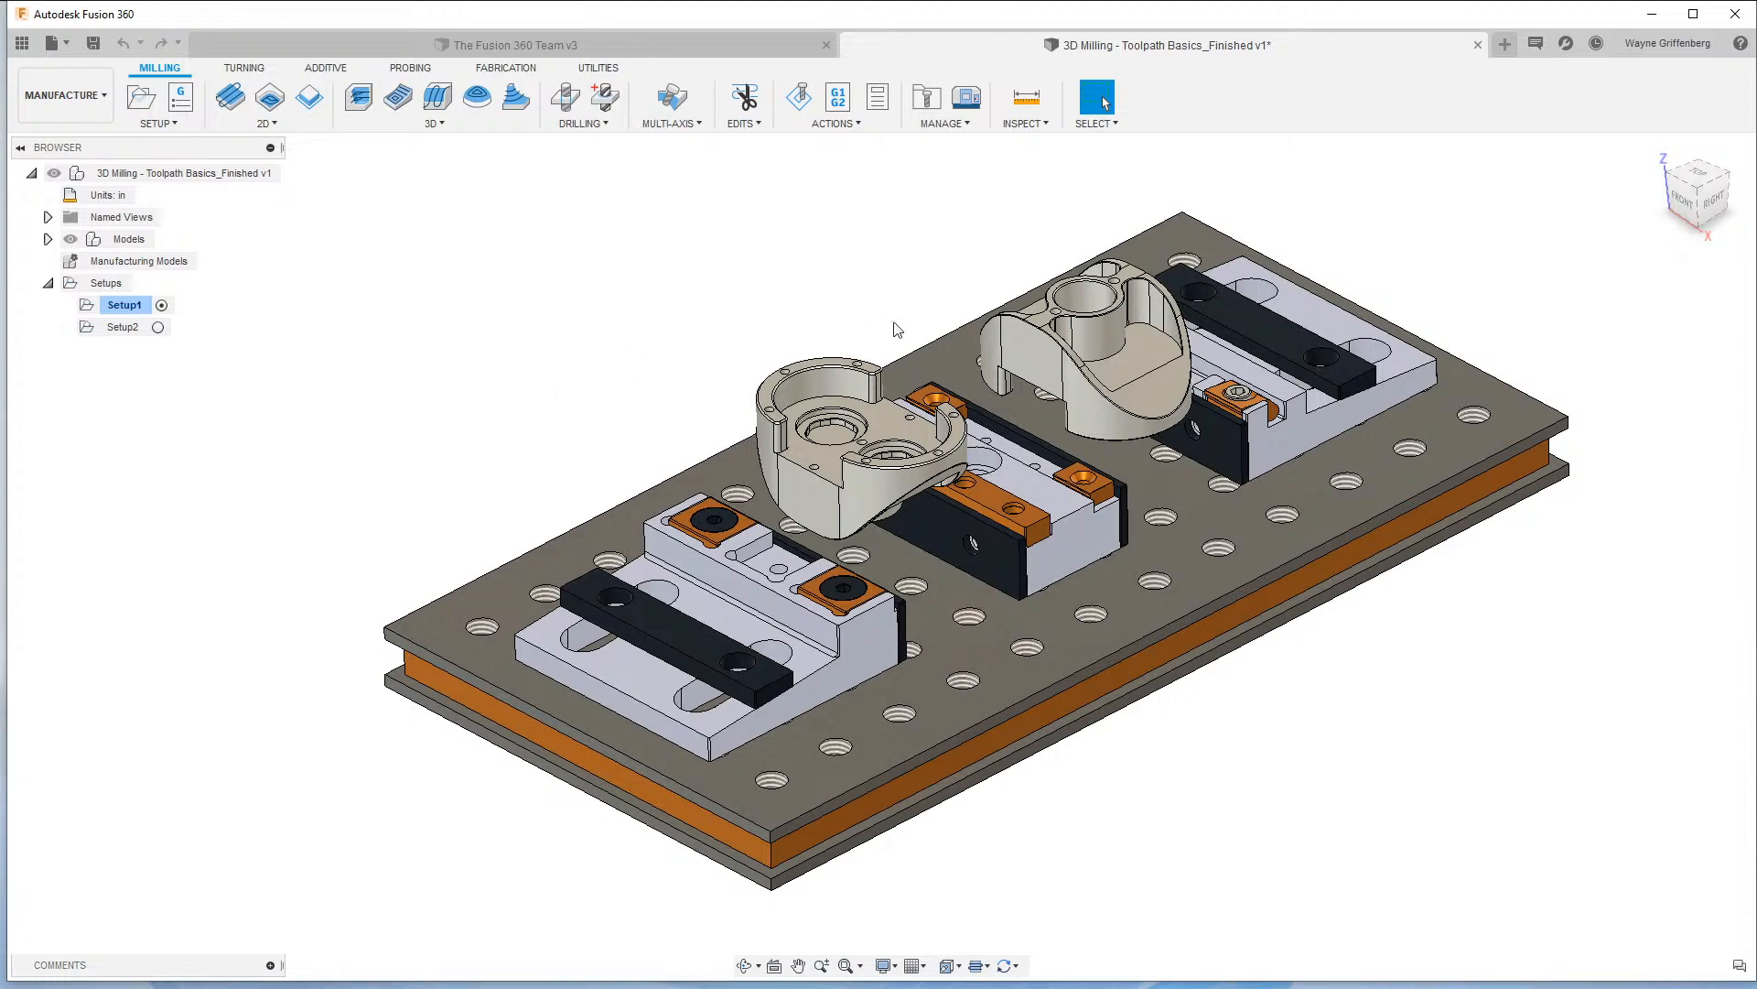
# Open the tool library and display the tools in the local Old_Mcam library.
pyautogui.click(927, 100)
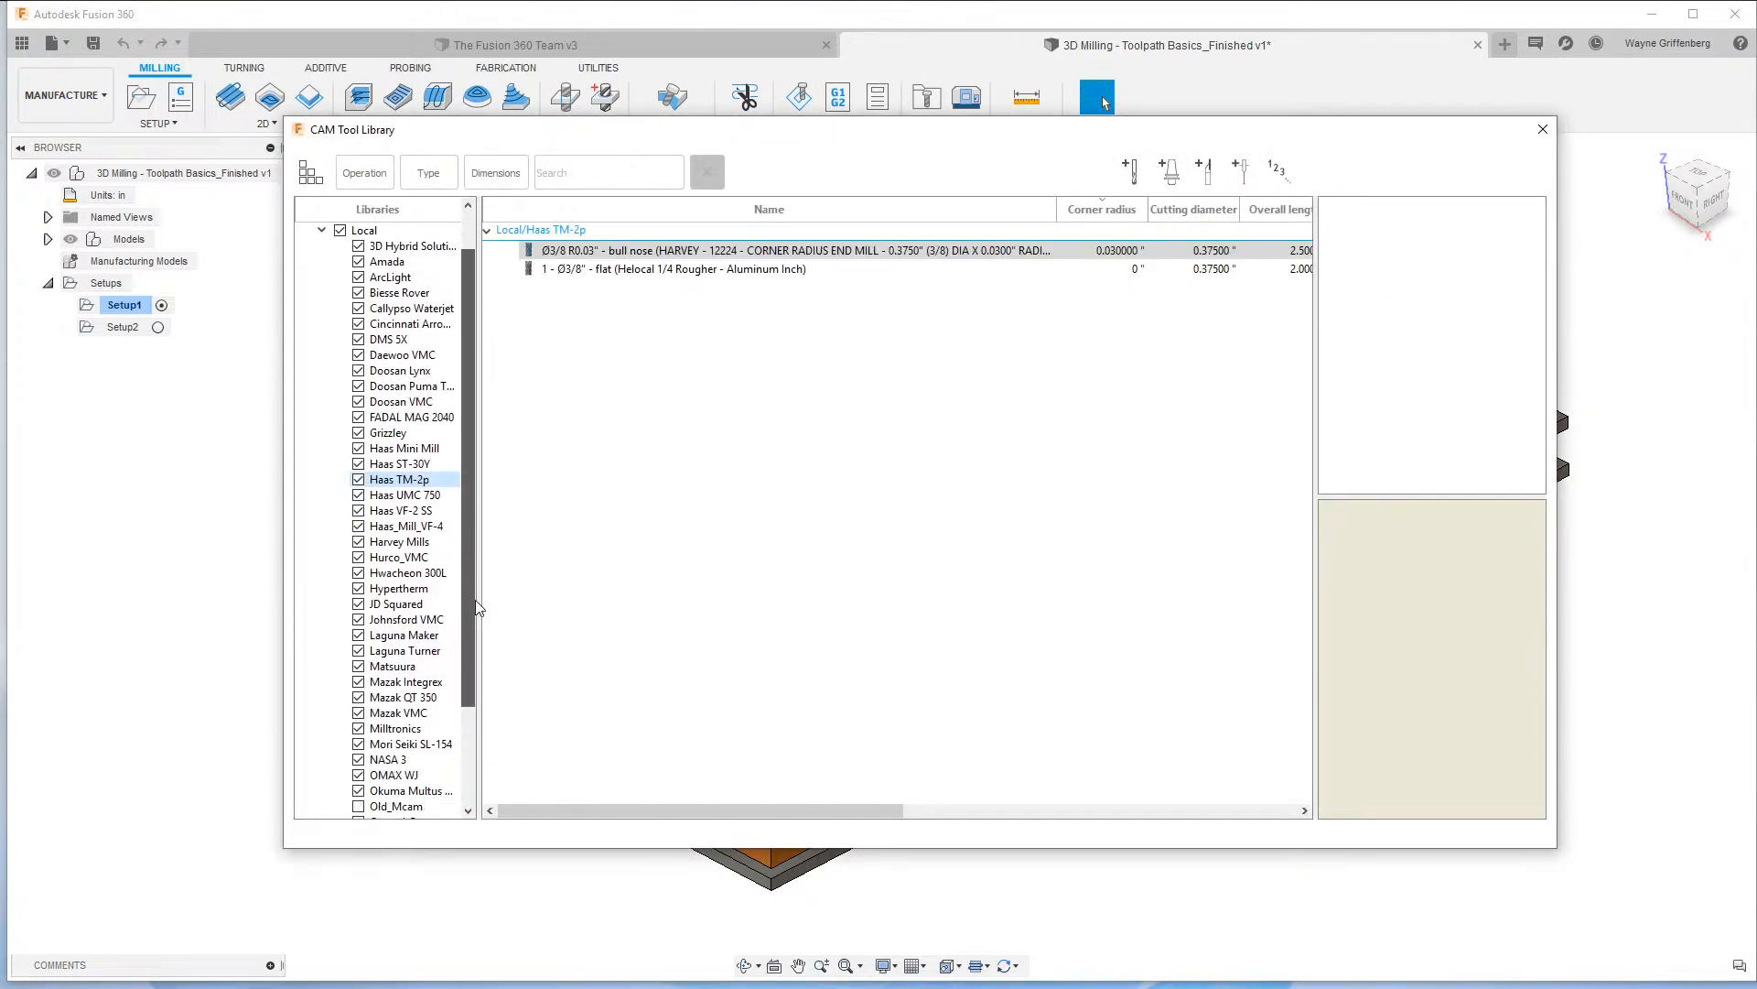
pyautogui.scroll(-3, 476, 601)
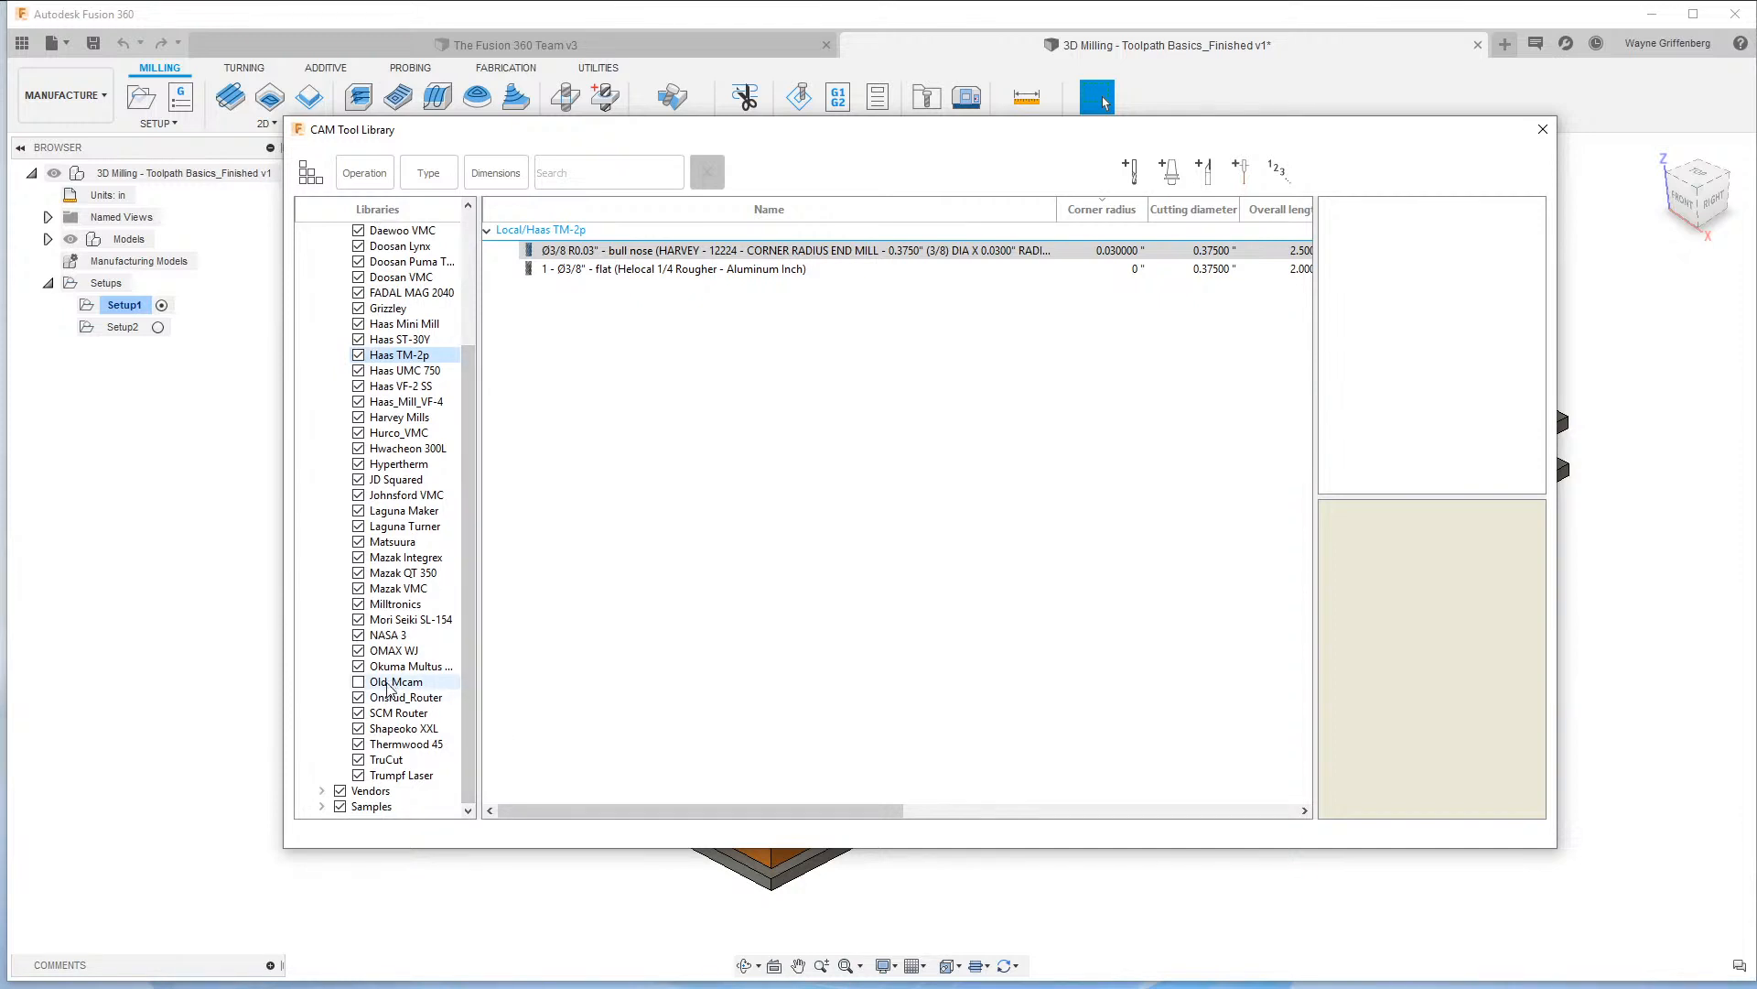
pyautogui.click(400, 681)
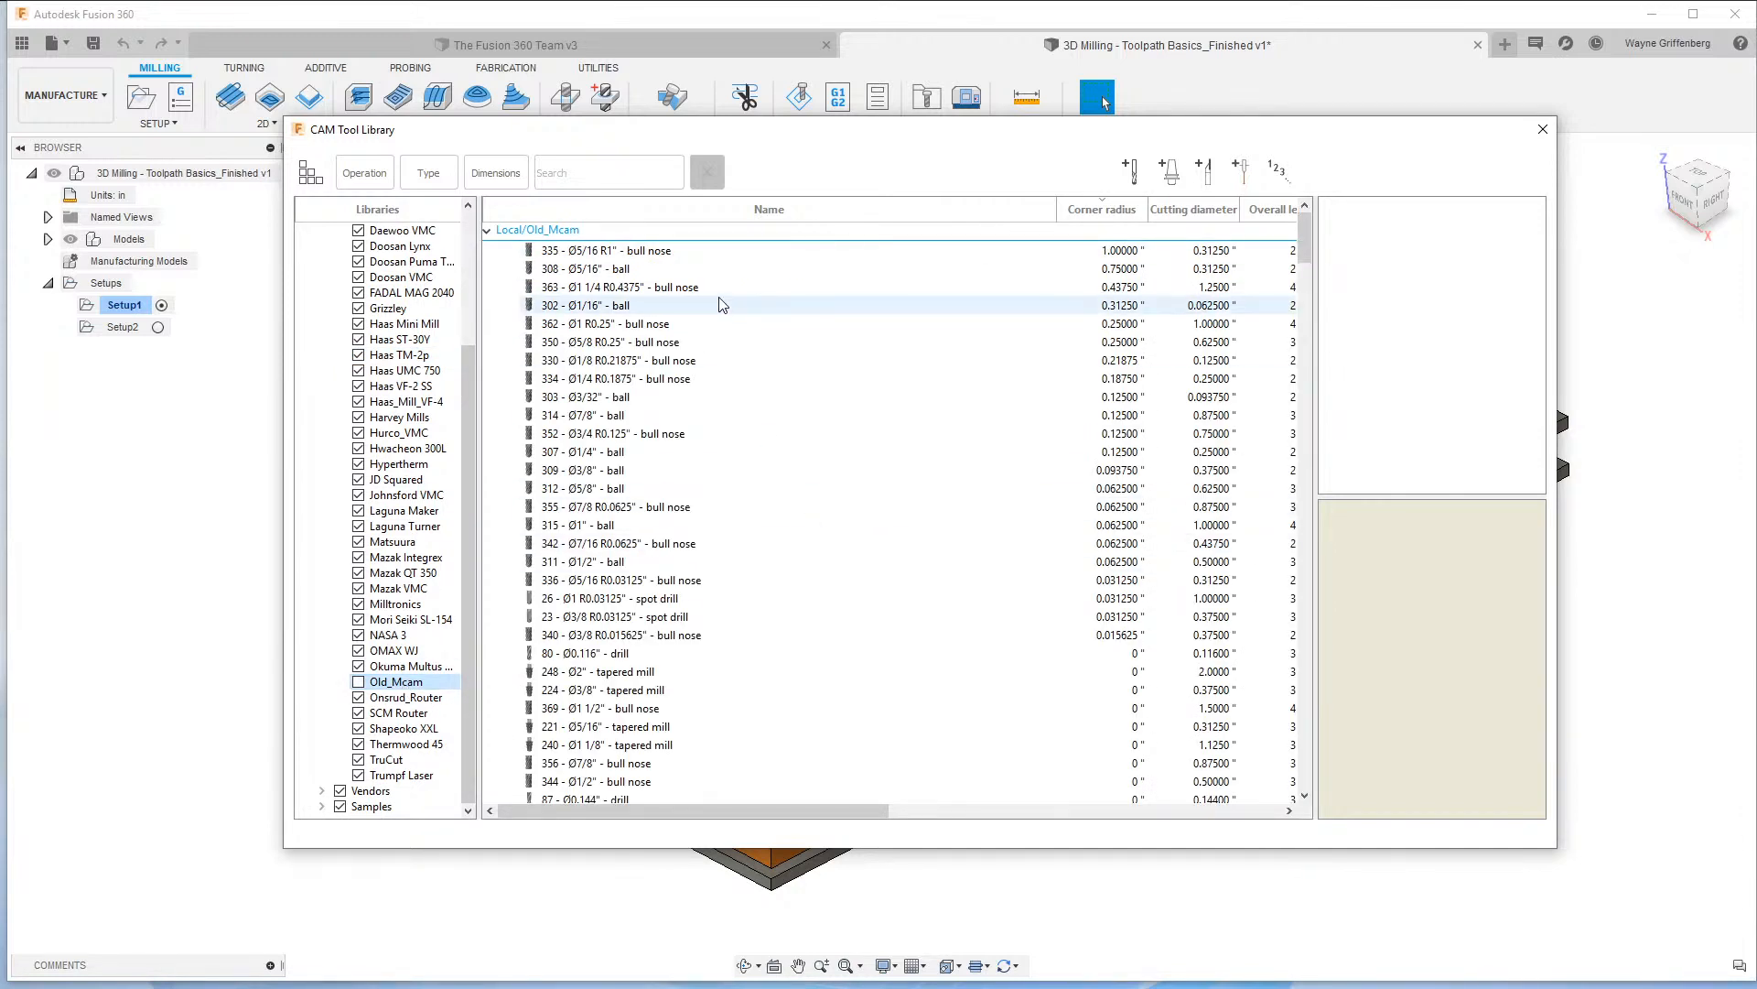
# Browse the Old_Mcam tools and examine the geometry and preview of assorted drills, ball, bull nose, tapered and face mills.
pyautogui.scroll(-5, 682, 513)
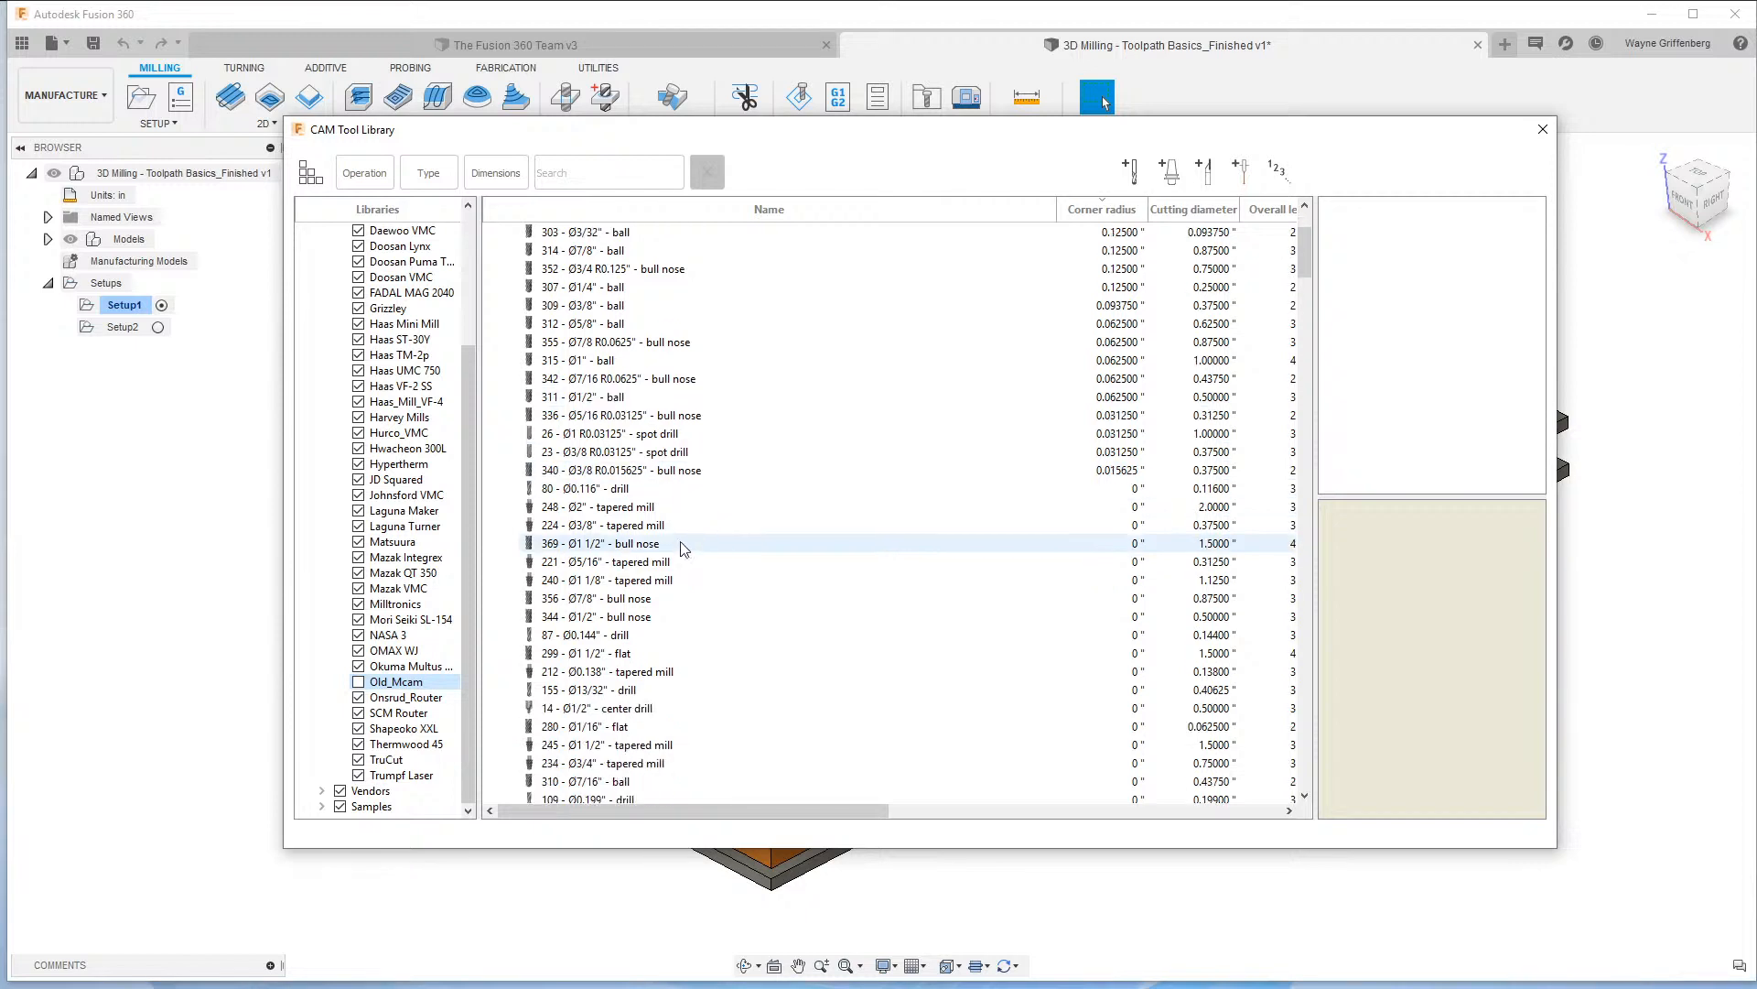
pyautogui.scroll(-9, 680, 569)
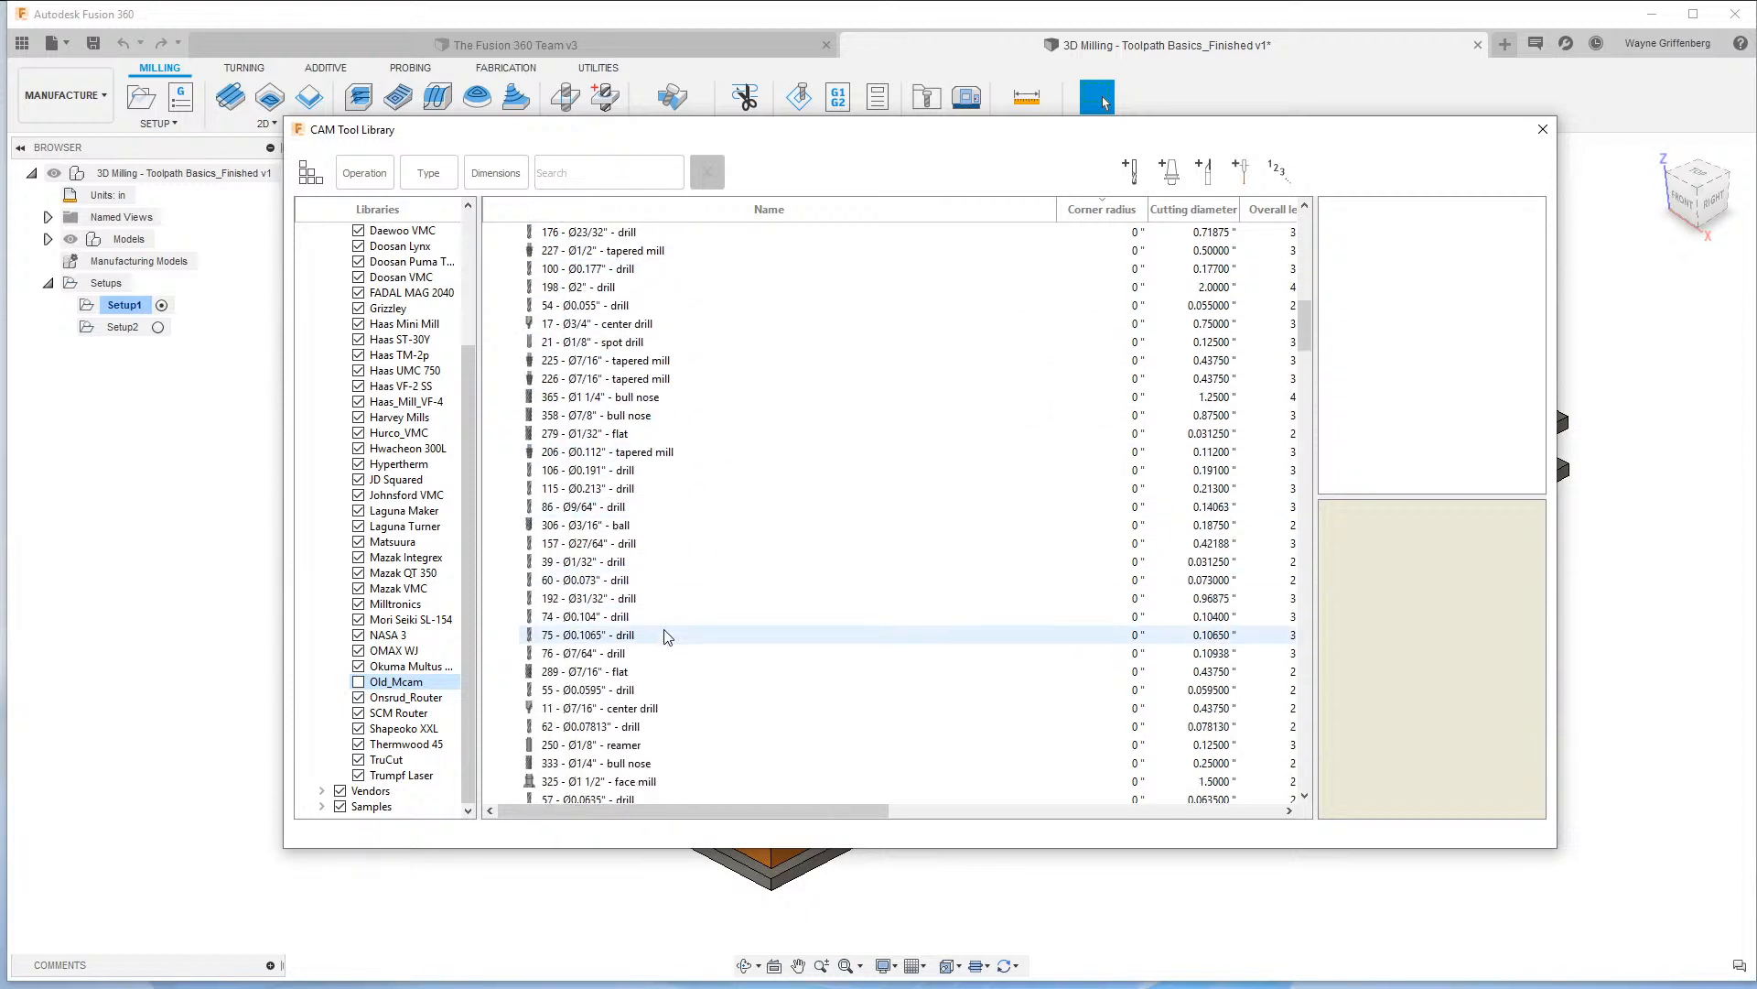
pyautogui.scroll(5, 611, 490)
pyautogui.click(611, 487)
pyautogui.scroll(3, 626, 462)
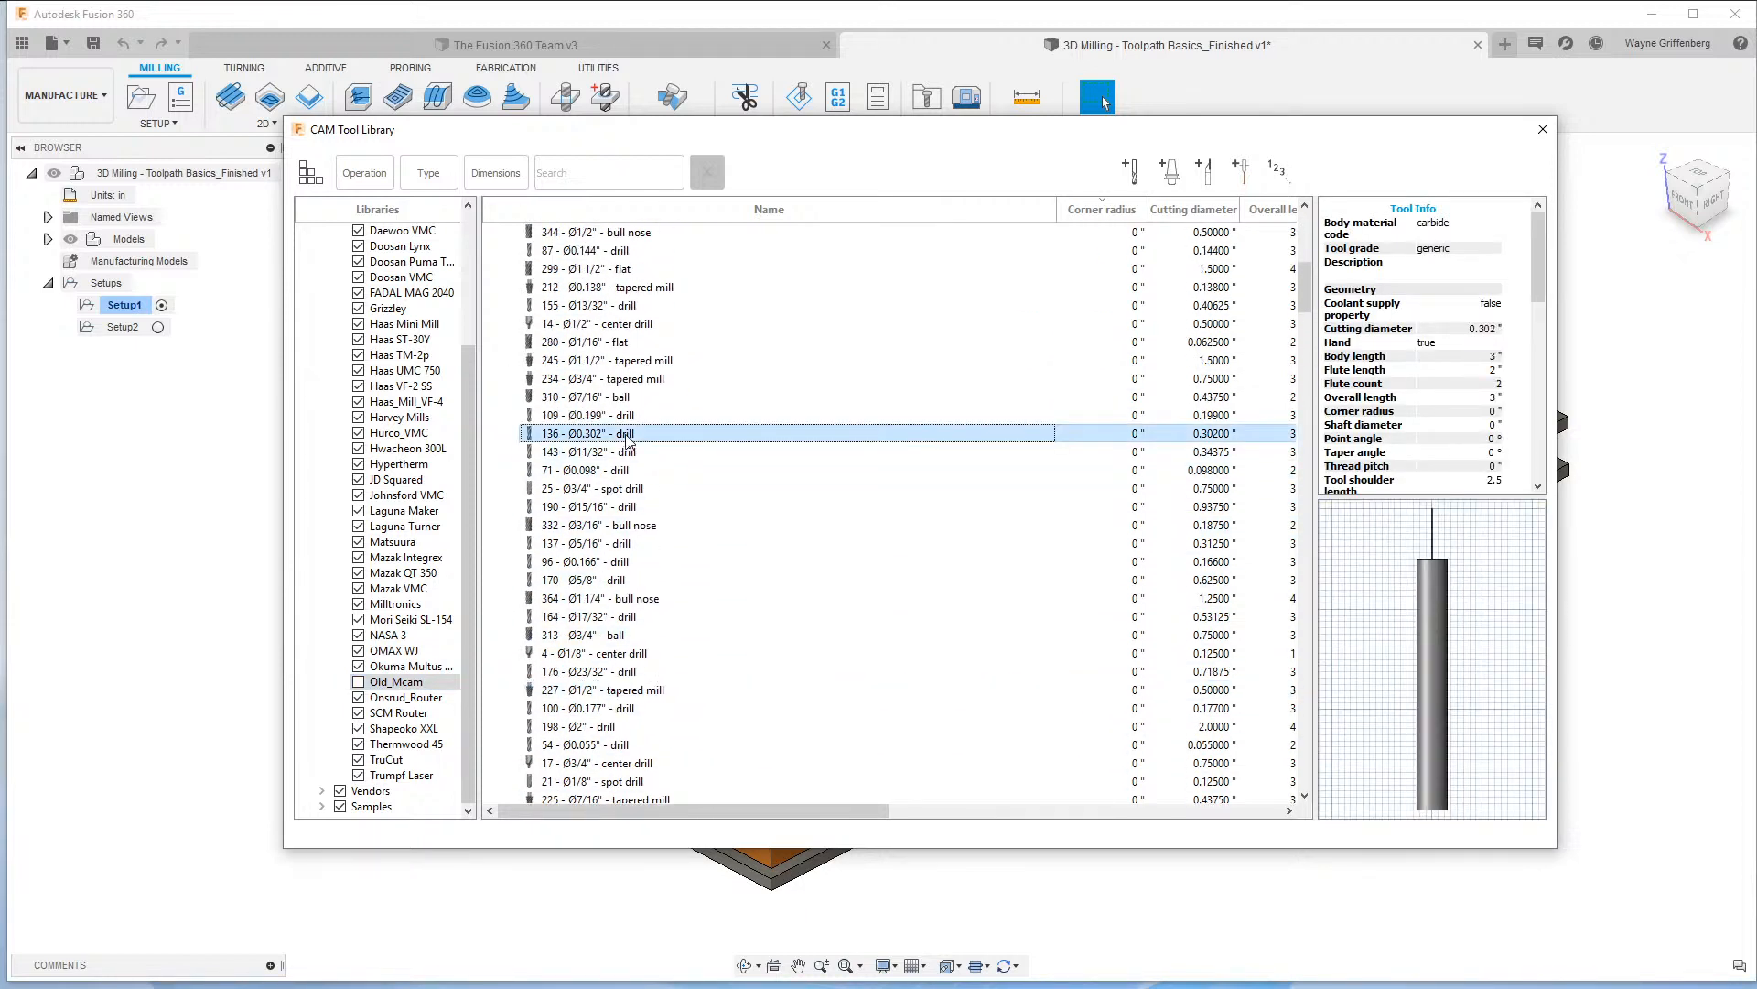
pyautogui.click(627, 433)
pyautogui.scroll(4, 632, 432)
pyautogui.click(645, 432)
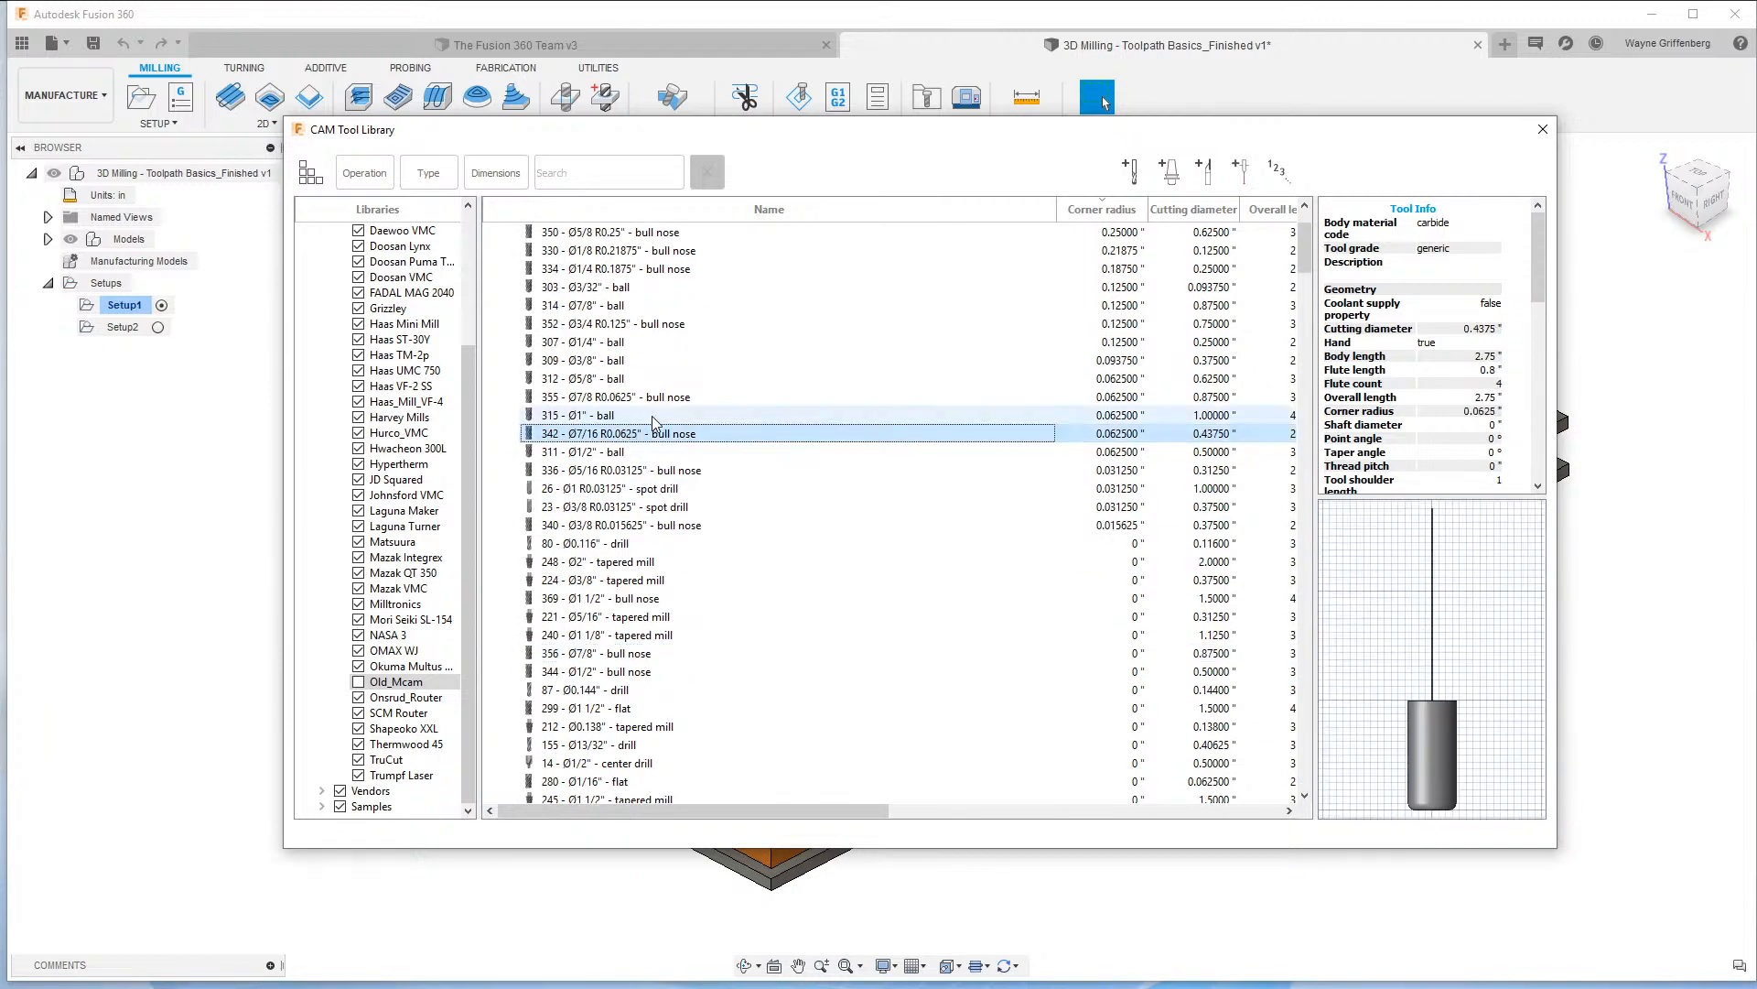
pyautogui.scroll(2, 652, 417)
pyautogui.click(641, 415)
pyautogui.click(637, 378)
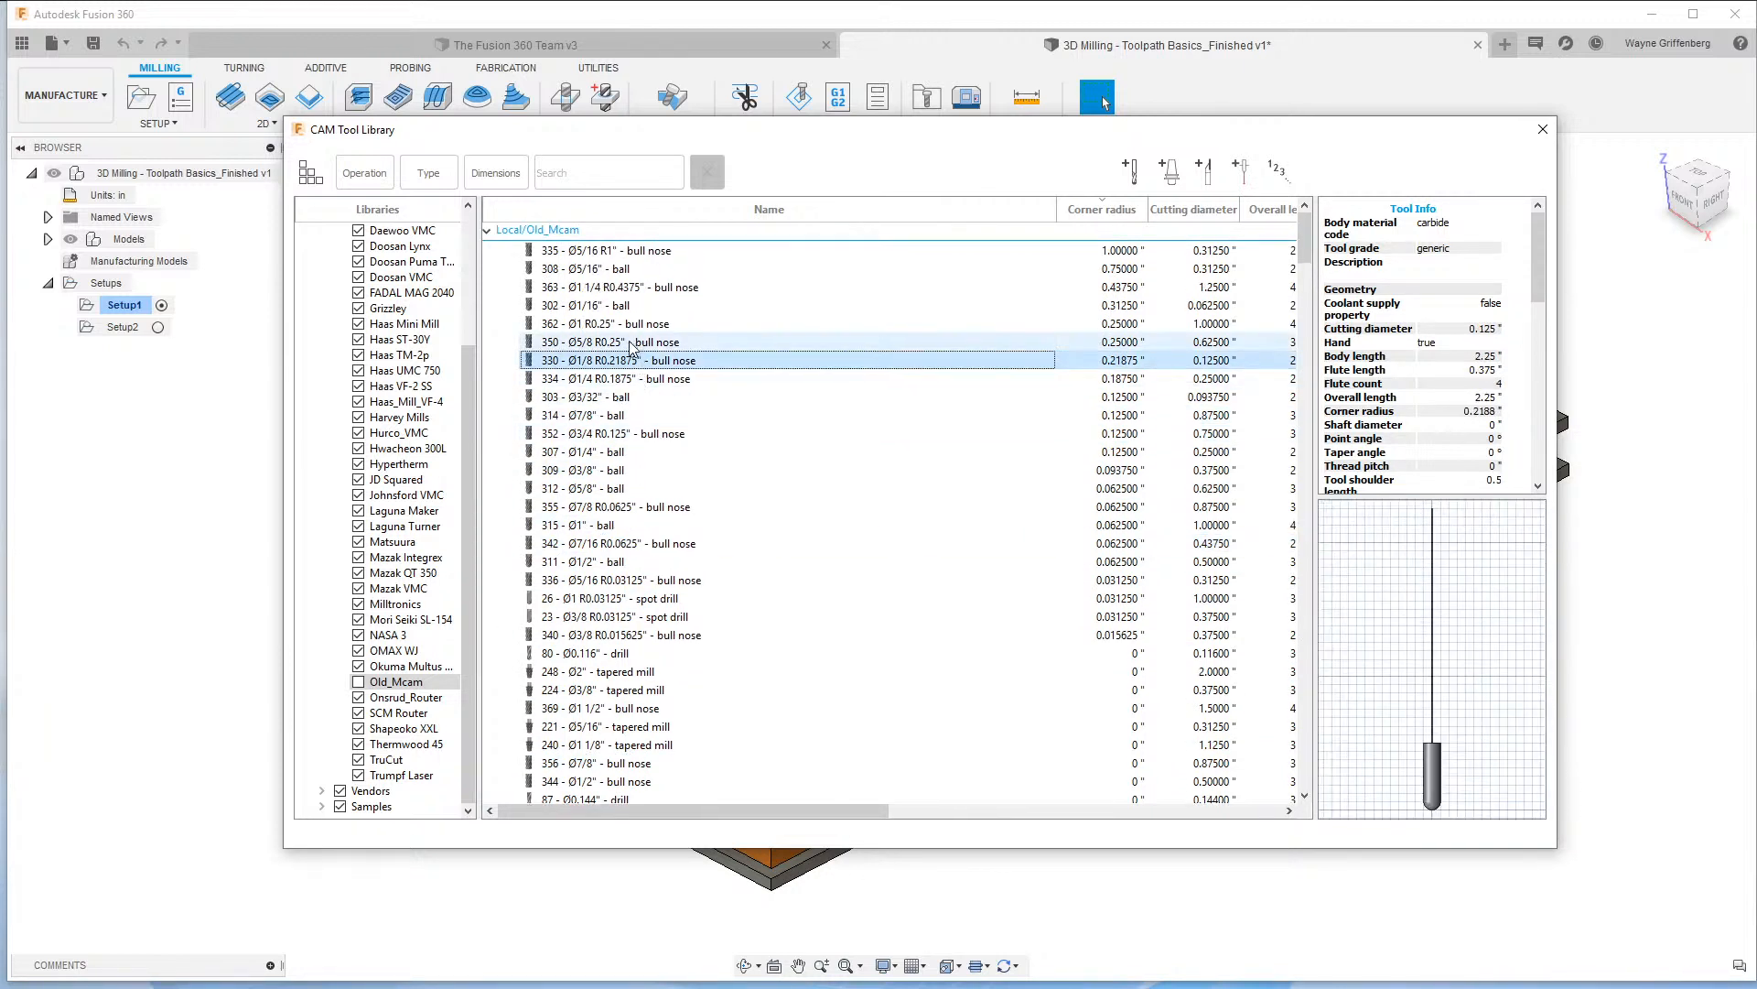
pyautogui.click(630, 341)
pyautogui.click(630, 323)
pyautogui.click(627, 287)
pyautogui.click(625, 249)
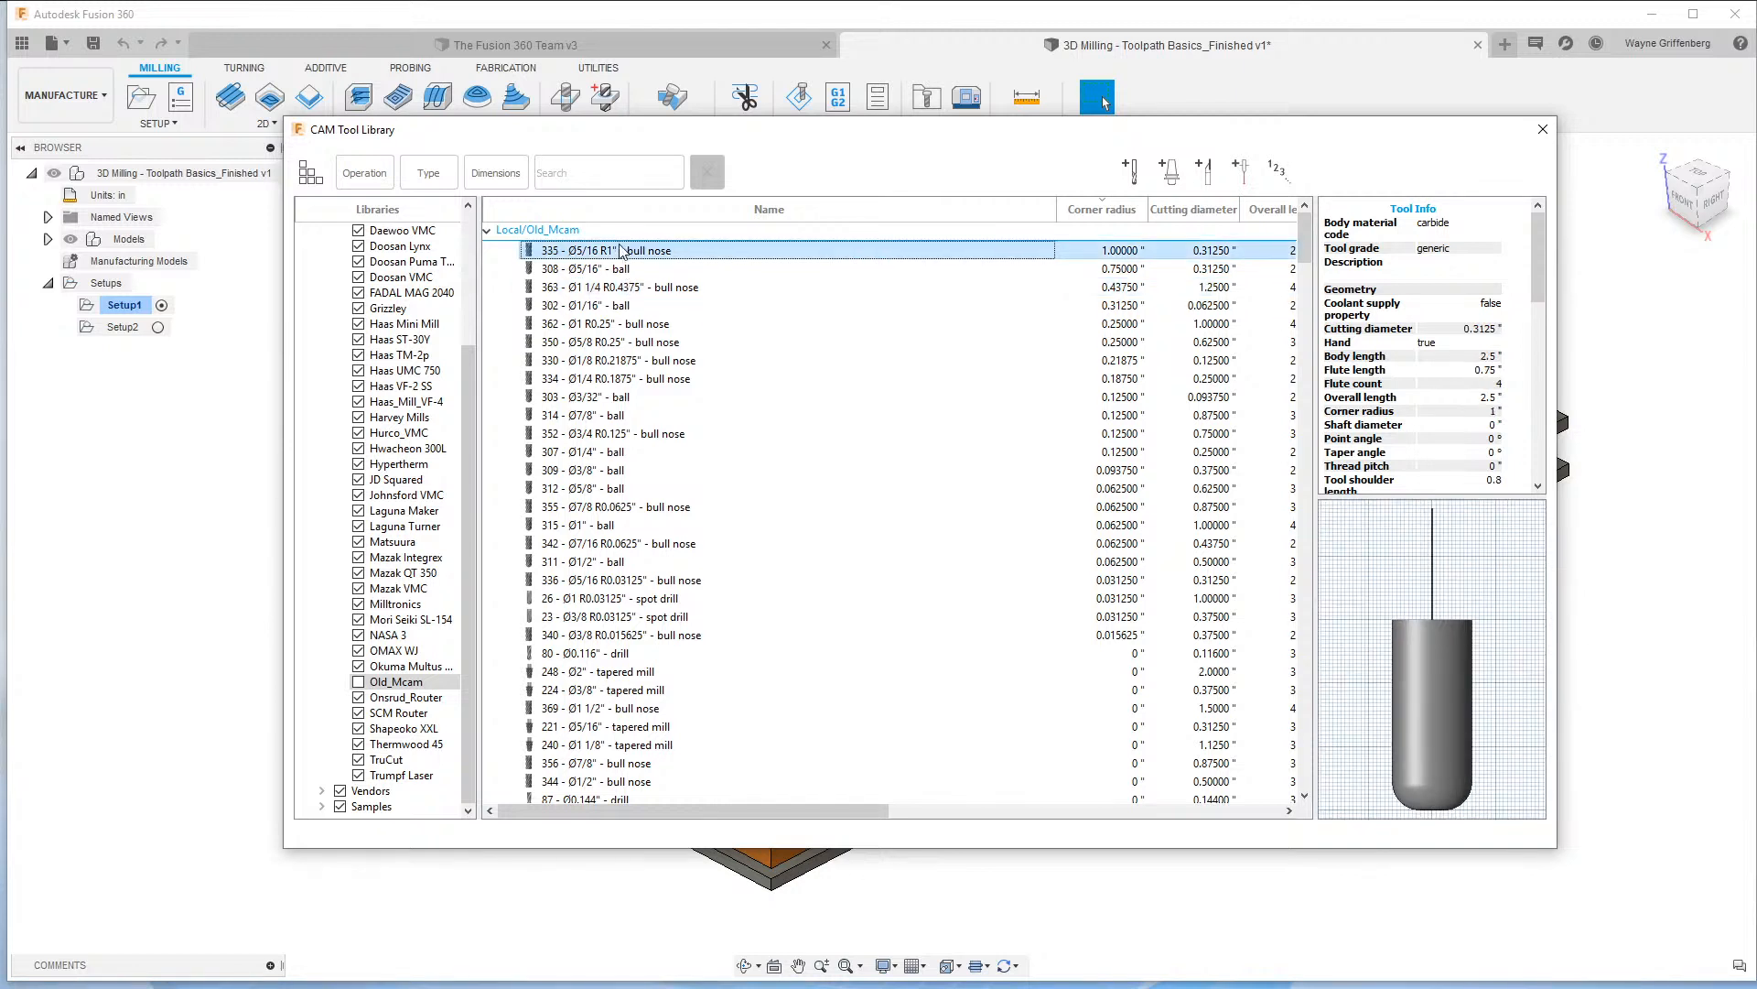
pyautogui.click(620, 287)
pyautogui.click(632, 341)
pyautogui.click(641, 433)
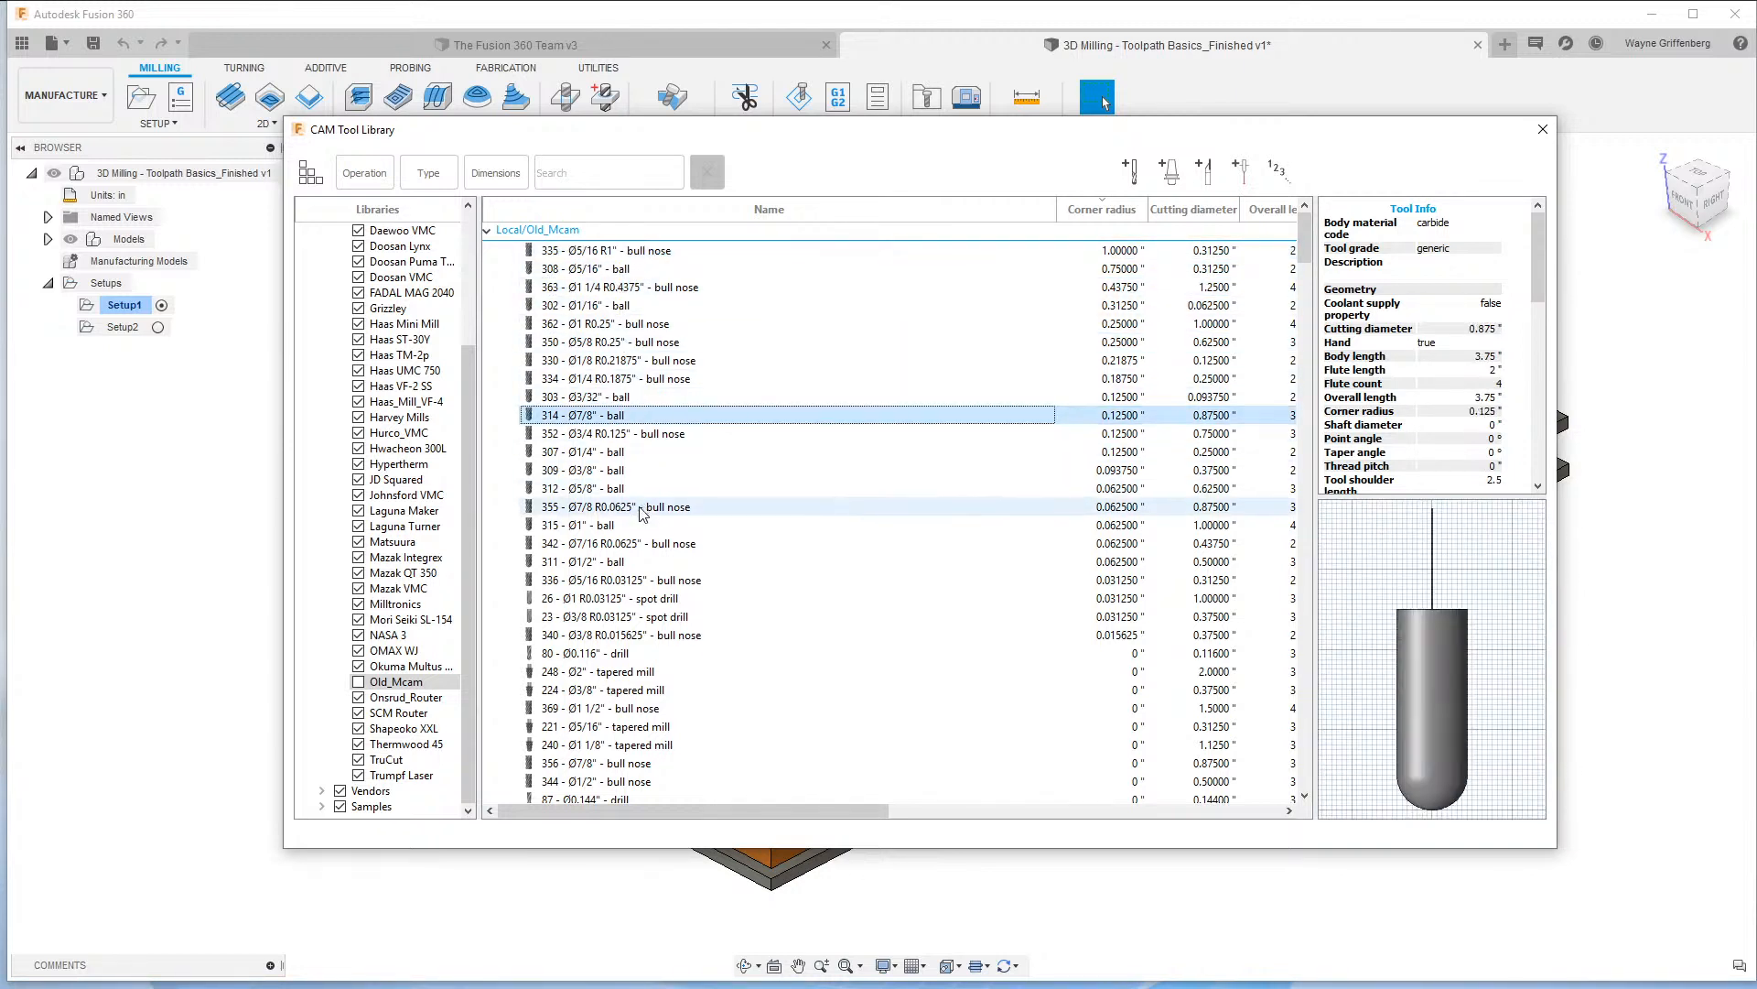
pyautogui.click(650, 524)
pyautogui.scroll(-5, 671, 600)
pyautogui.click(620, 602)
pyautogui.scroll(-7, 624, 622)
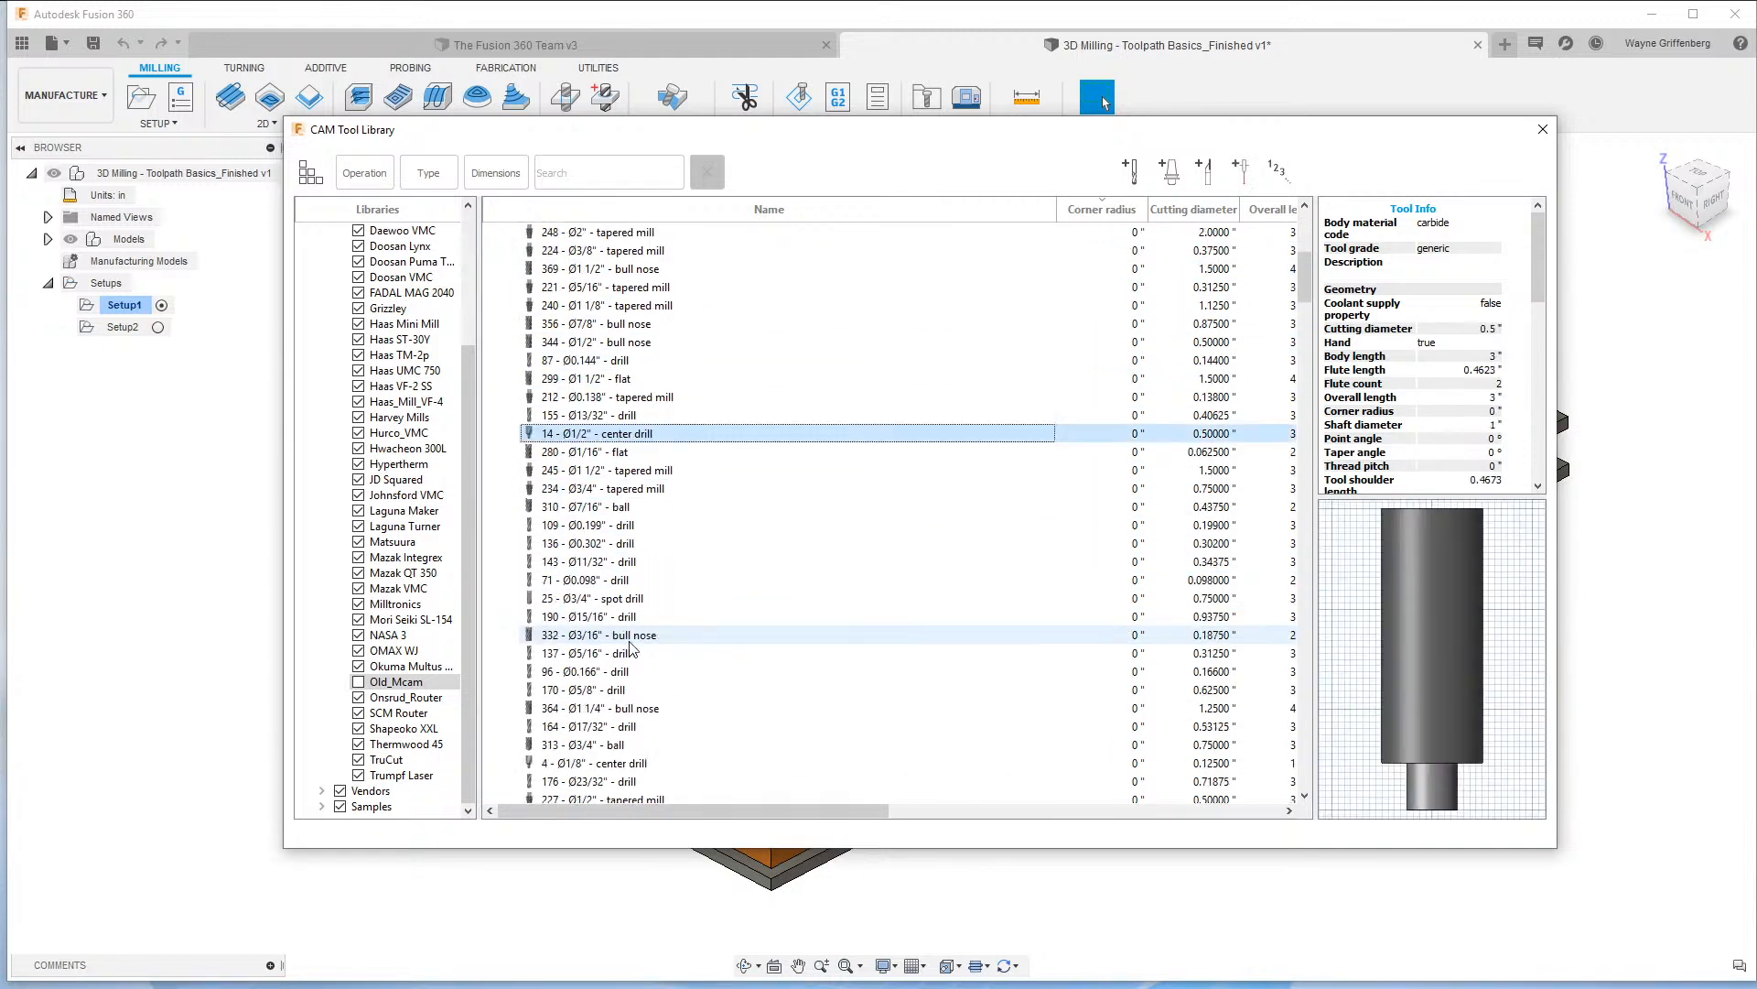
pyautogui.click(599, 635)
pyautogui.scroll(-3, 616, 673)
pyautogui.click(606, 565)
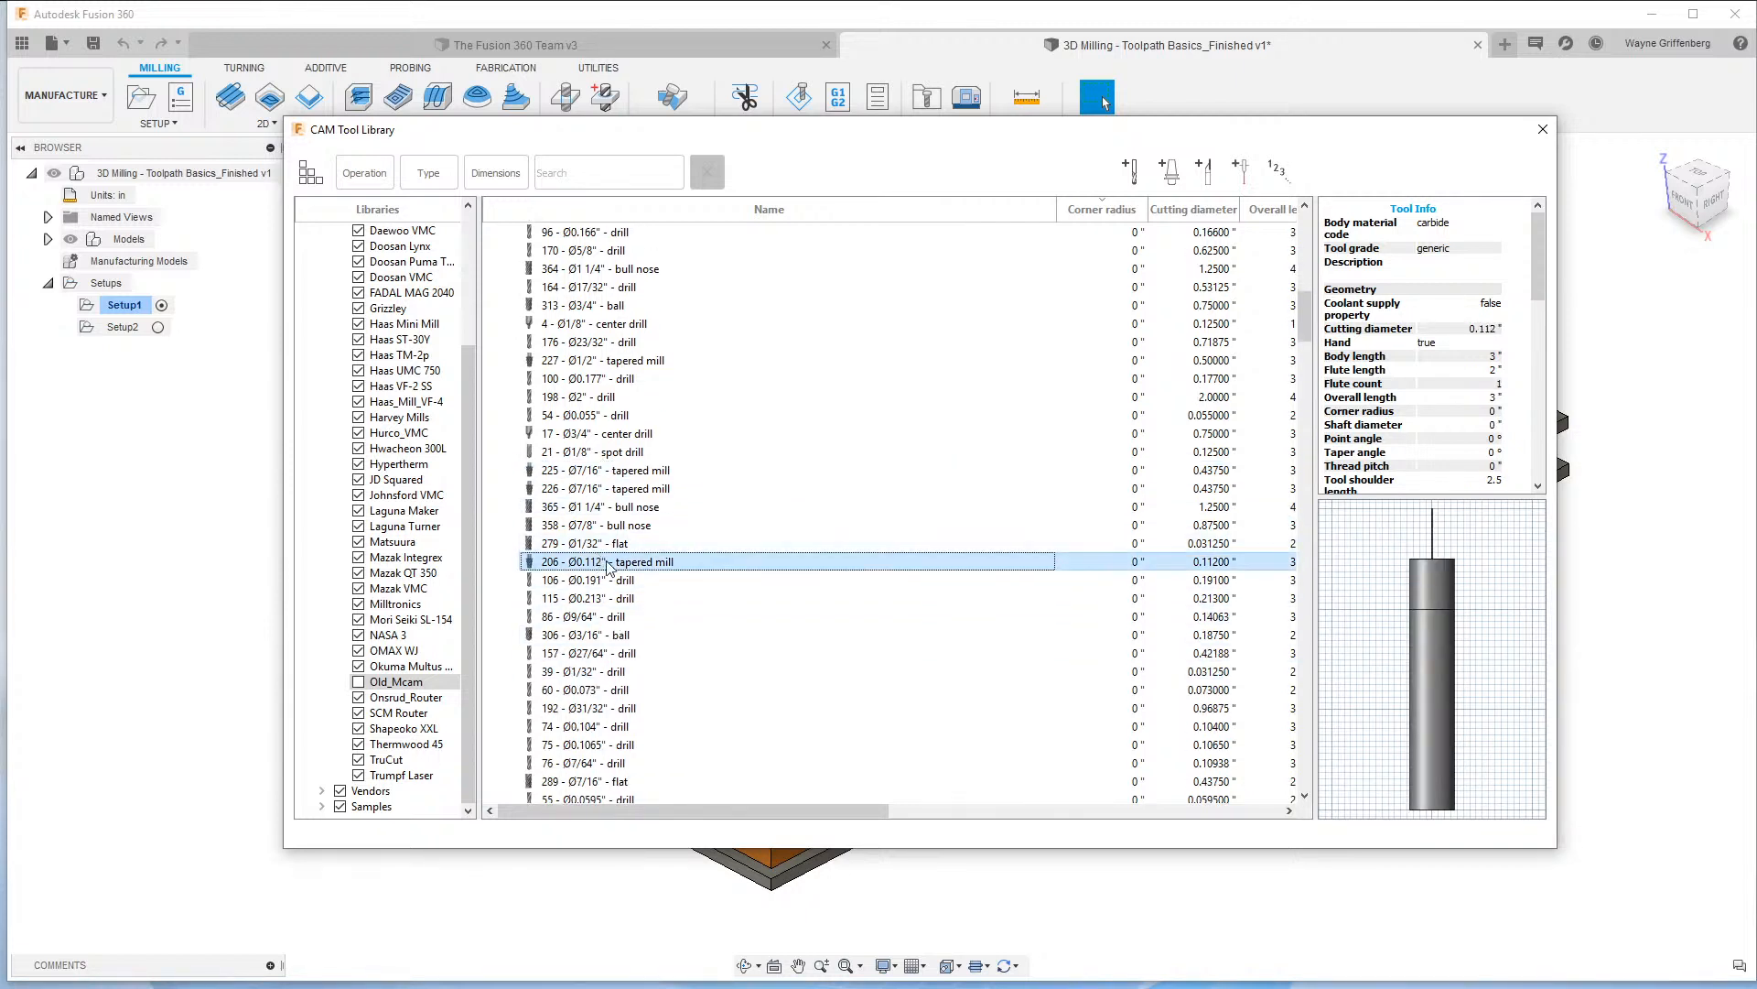
pyautogui.click(620, 623)
pyautogui.scroll(-8, 613, 641)
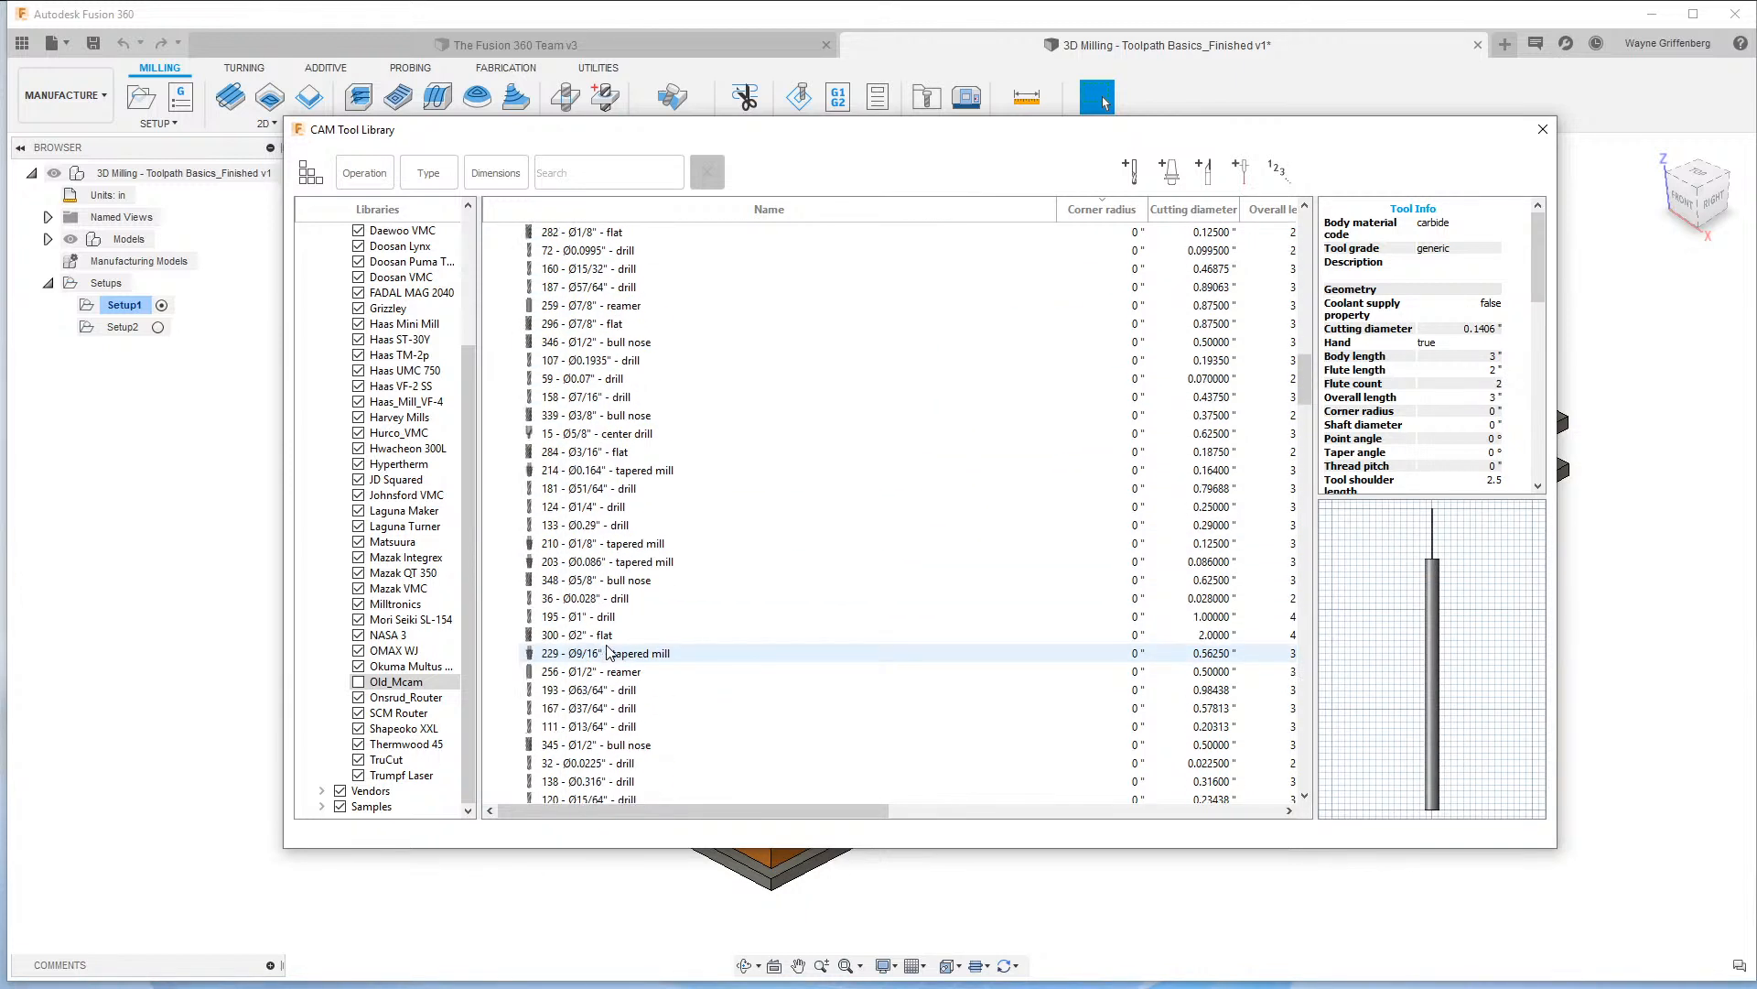
pyautogui.click(608, 640)
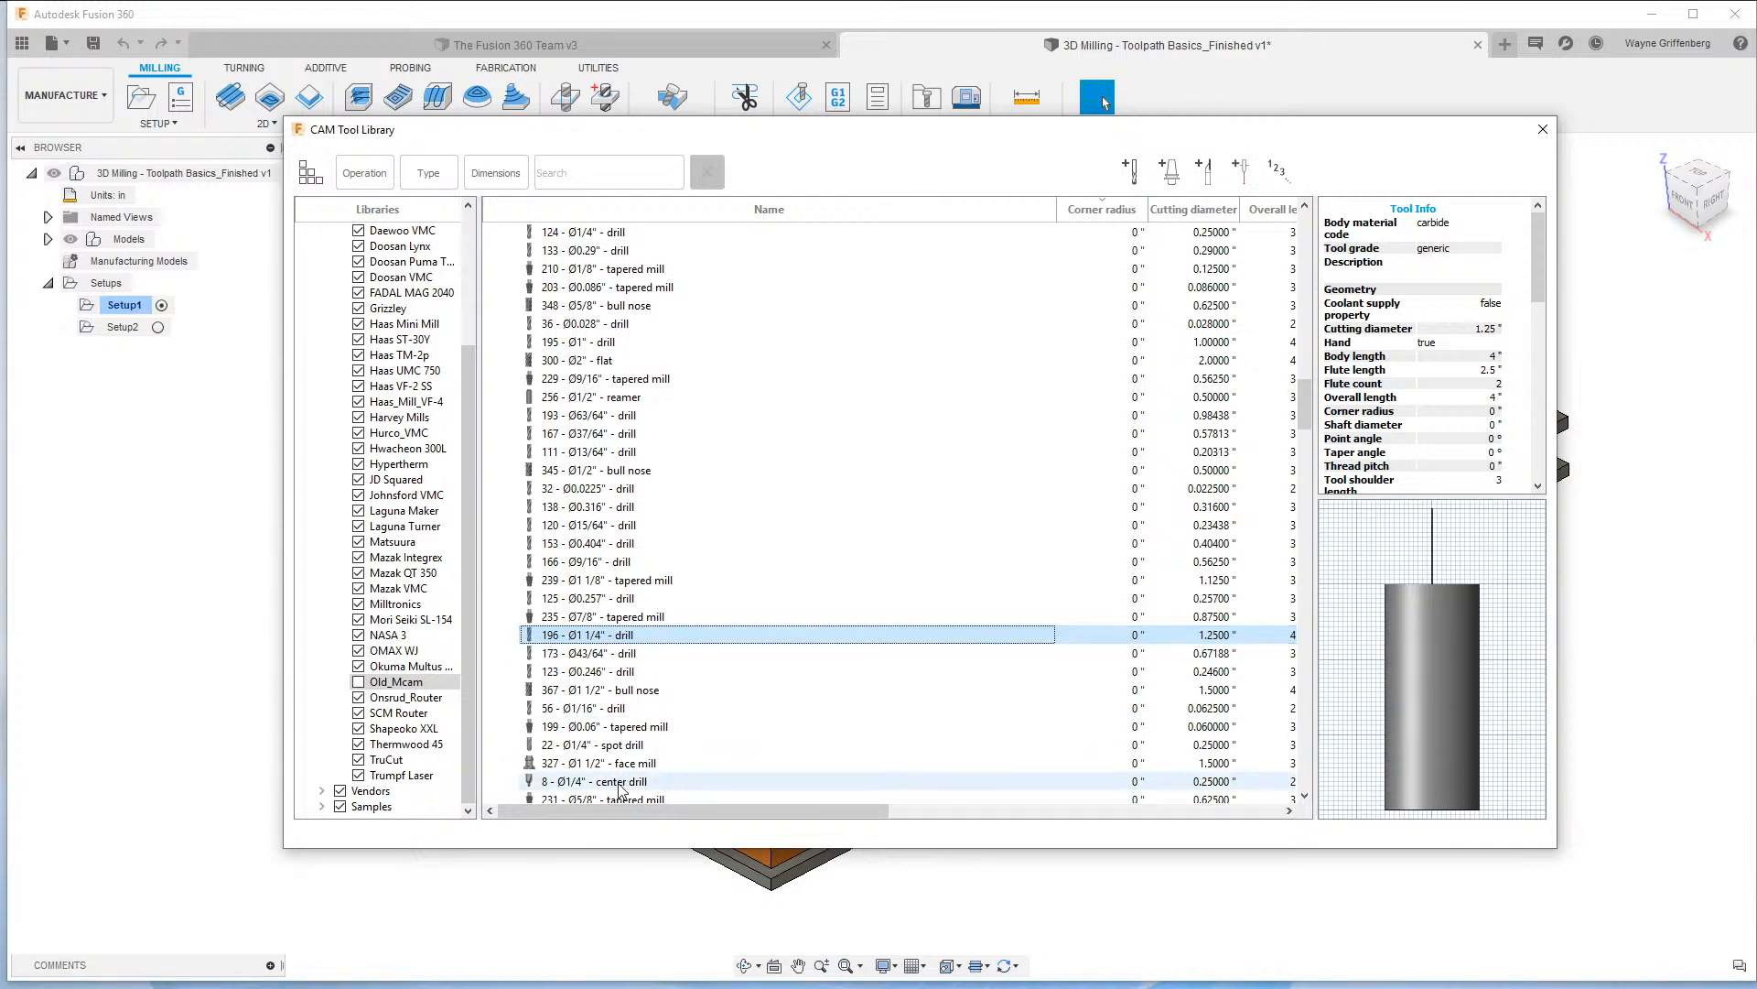
pyautogui.click(894, 763)
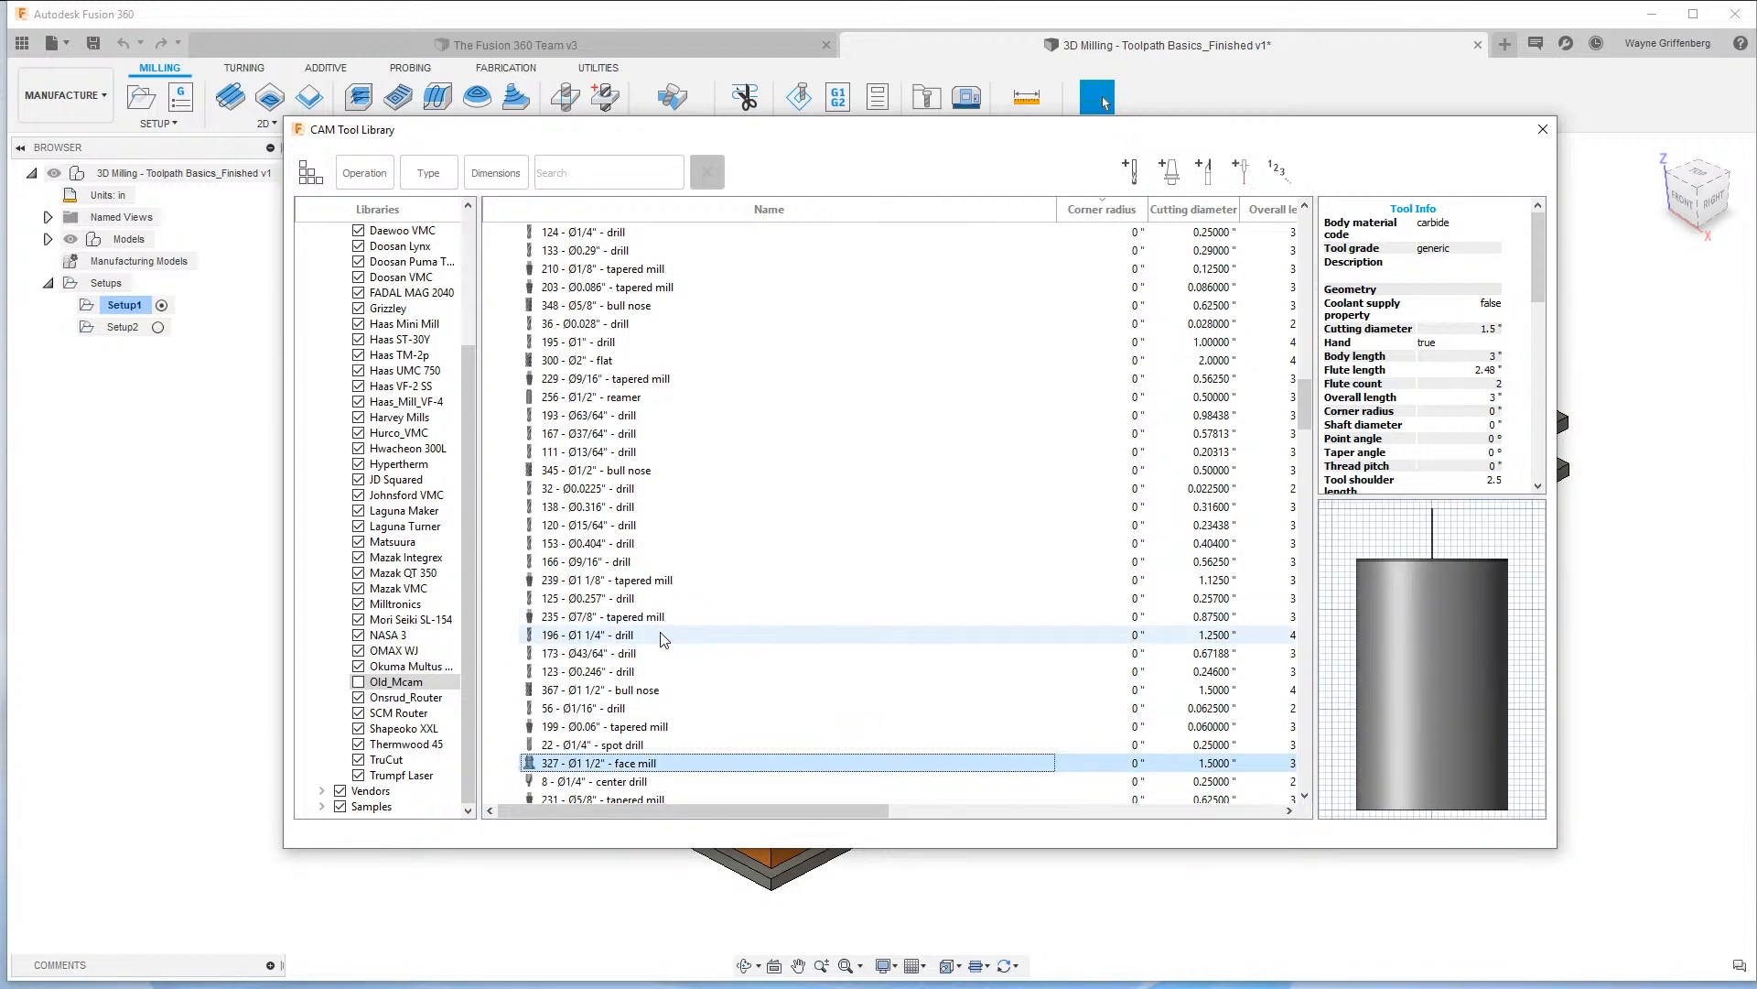
pyautogui.scroll(10, 665, 627)
pyautogui.scroll(3, 669, 613)
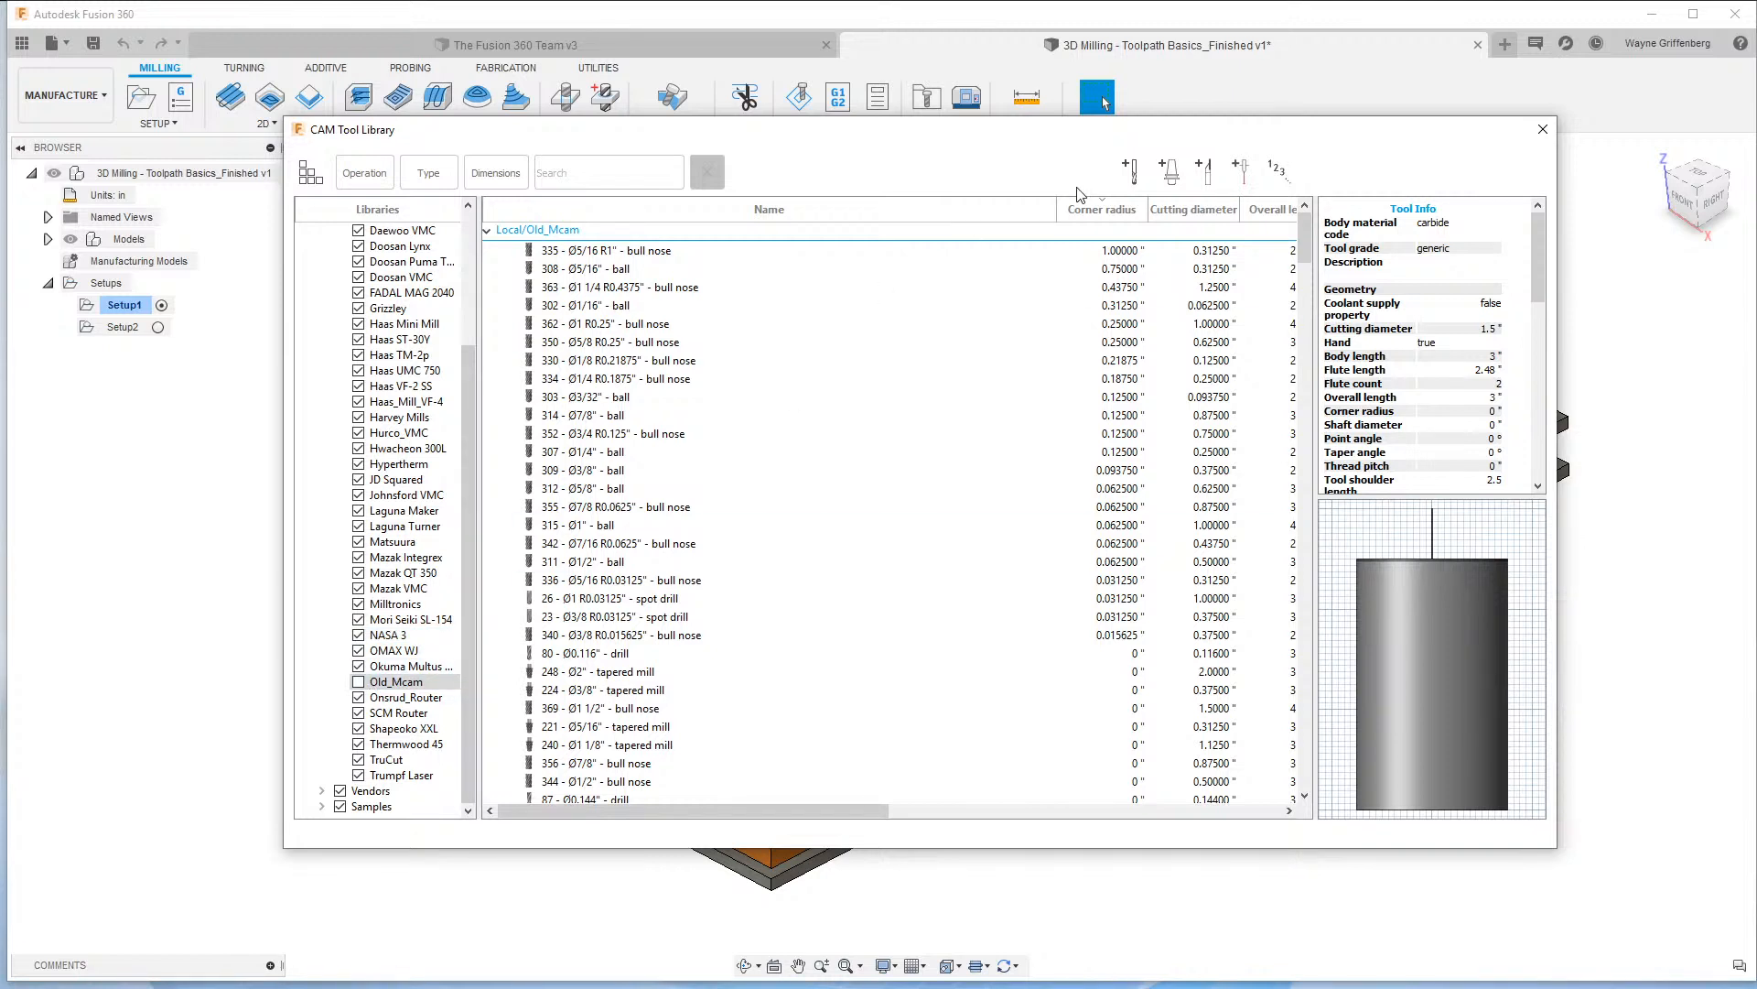
# Look through the local libraries and display the tools in the Haas TM-2p library.
pyautogui.moveTo(908, 129); pyautogui.dragTo(970, 177)
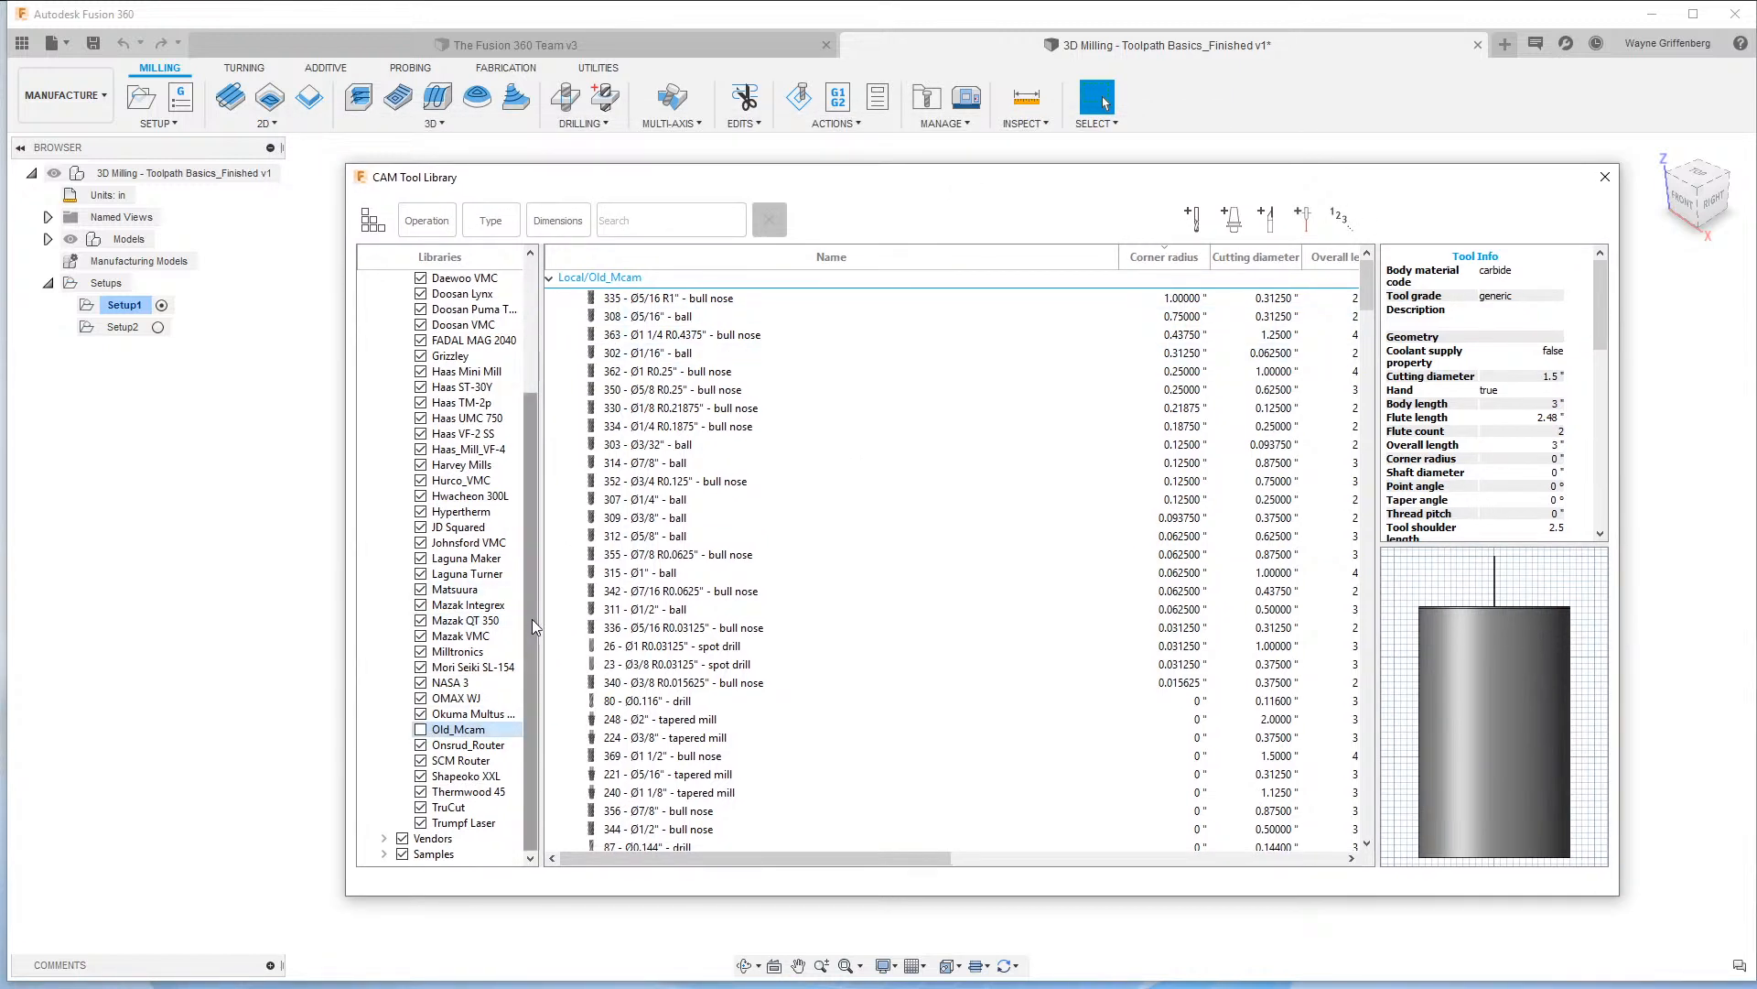
pyautogui.scroll(4, 534, 627)
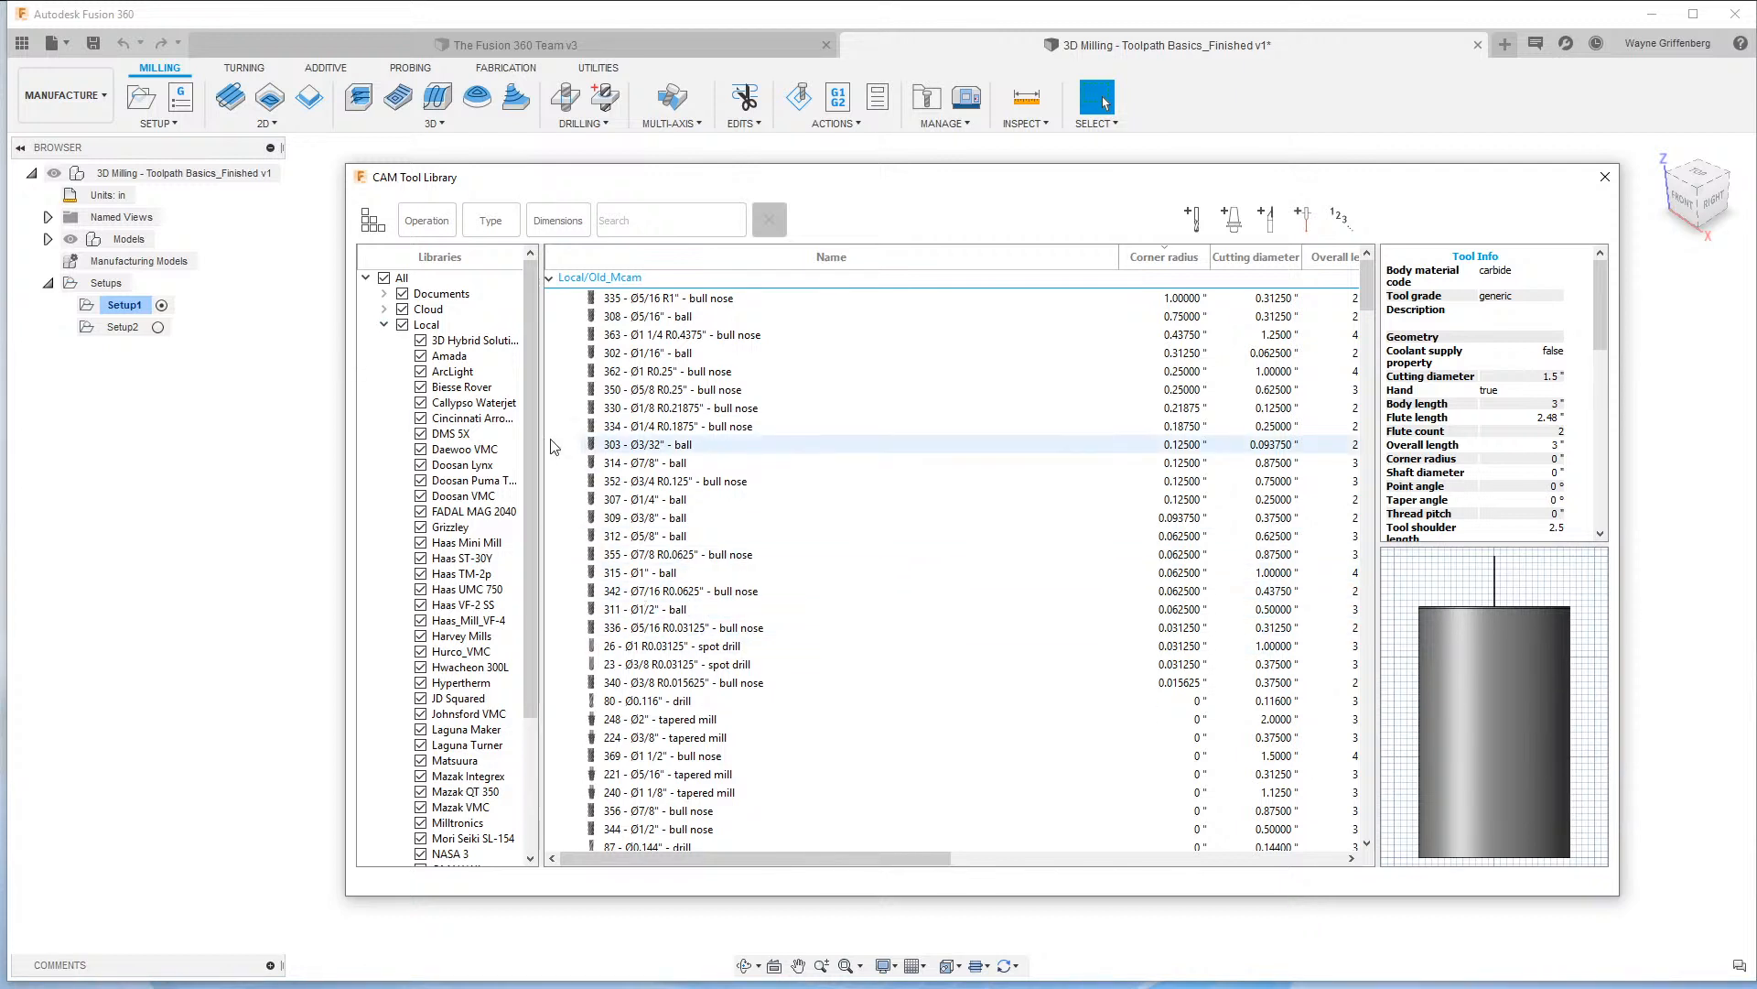
pyautogui.moveTo(529, 596); pyautogui.dragTo(540, 750)
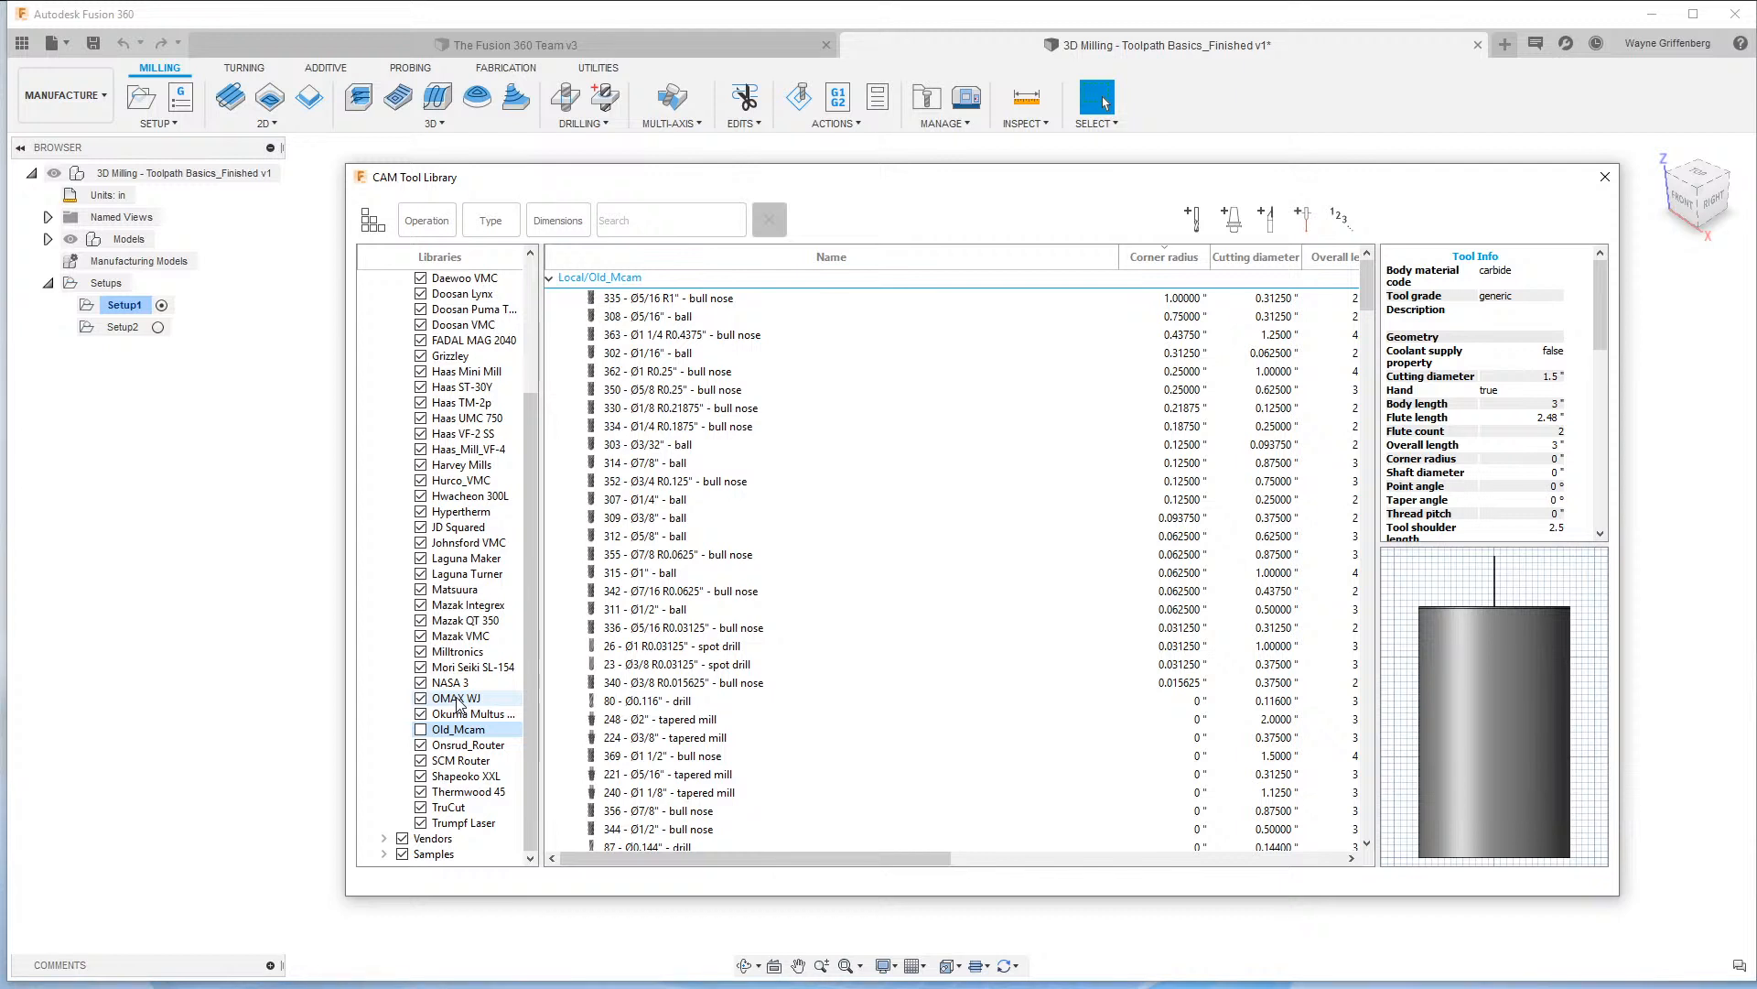
pyautogui.scroll(3, 458, 702)
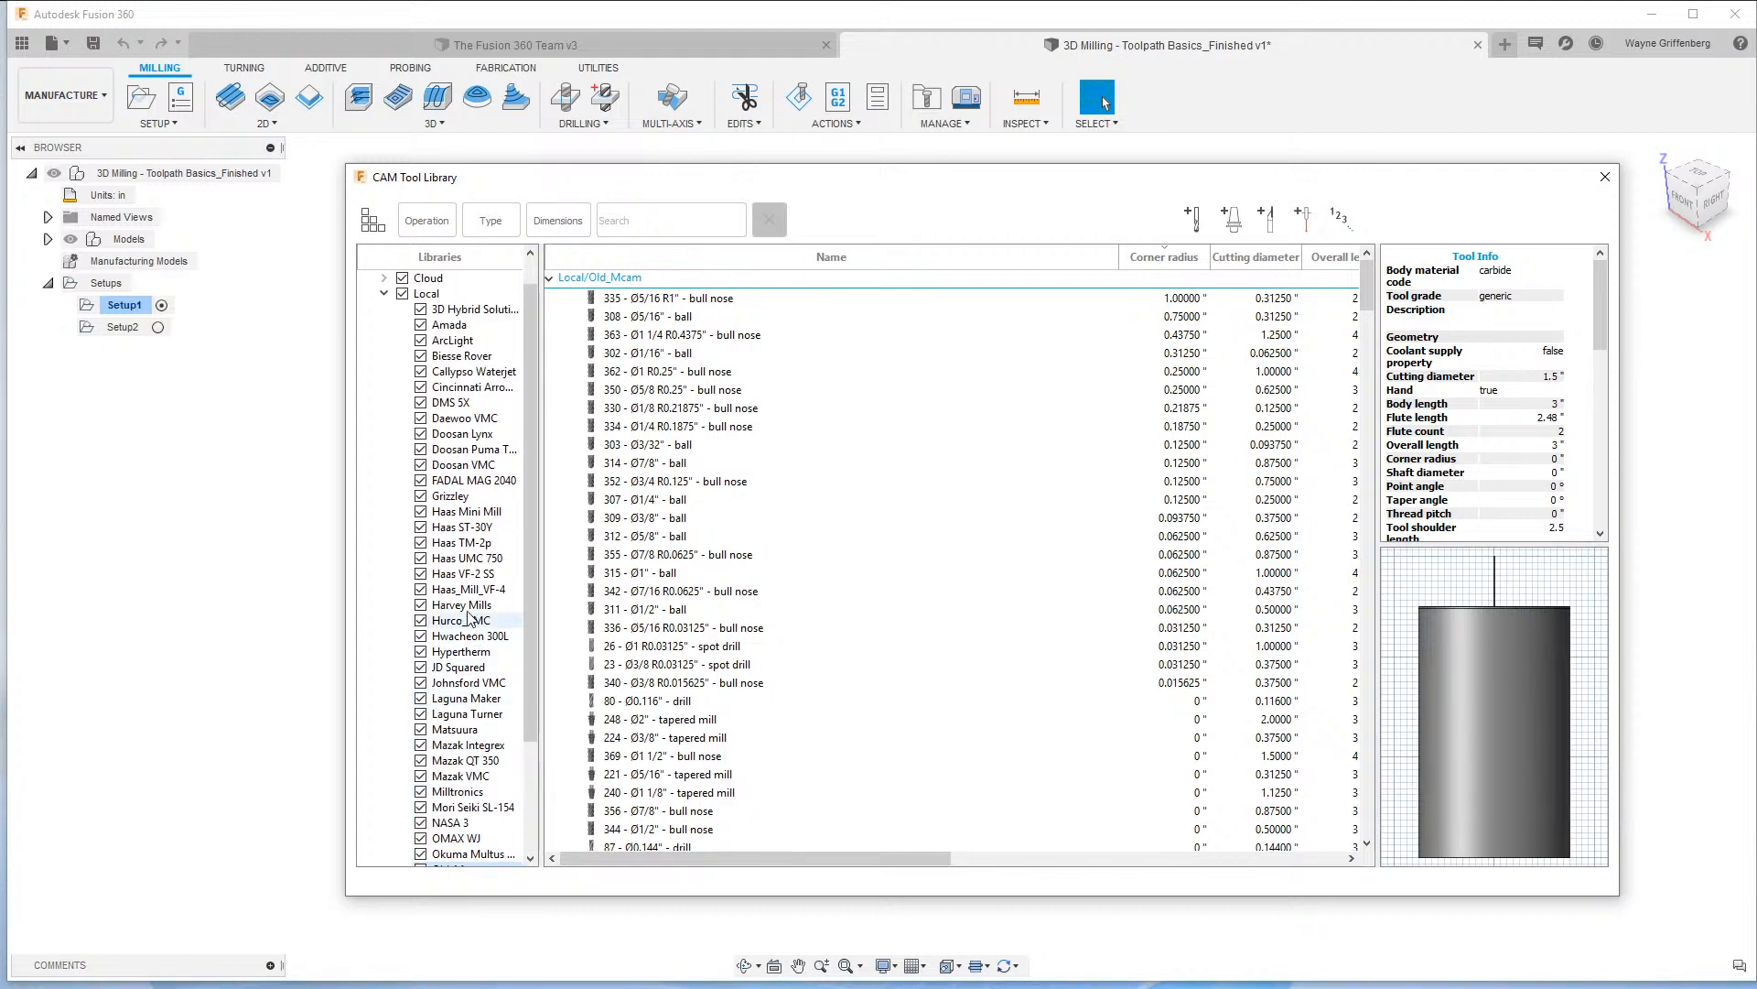
pyautogui.click(461, 541)
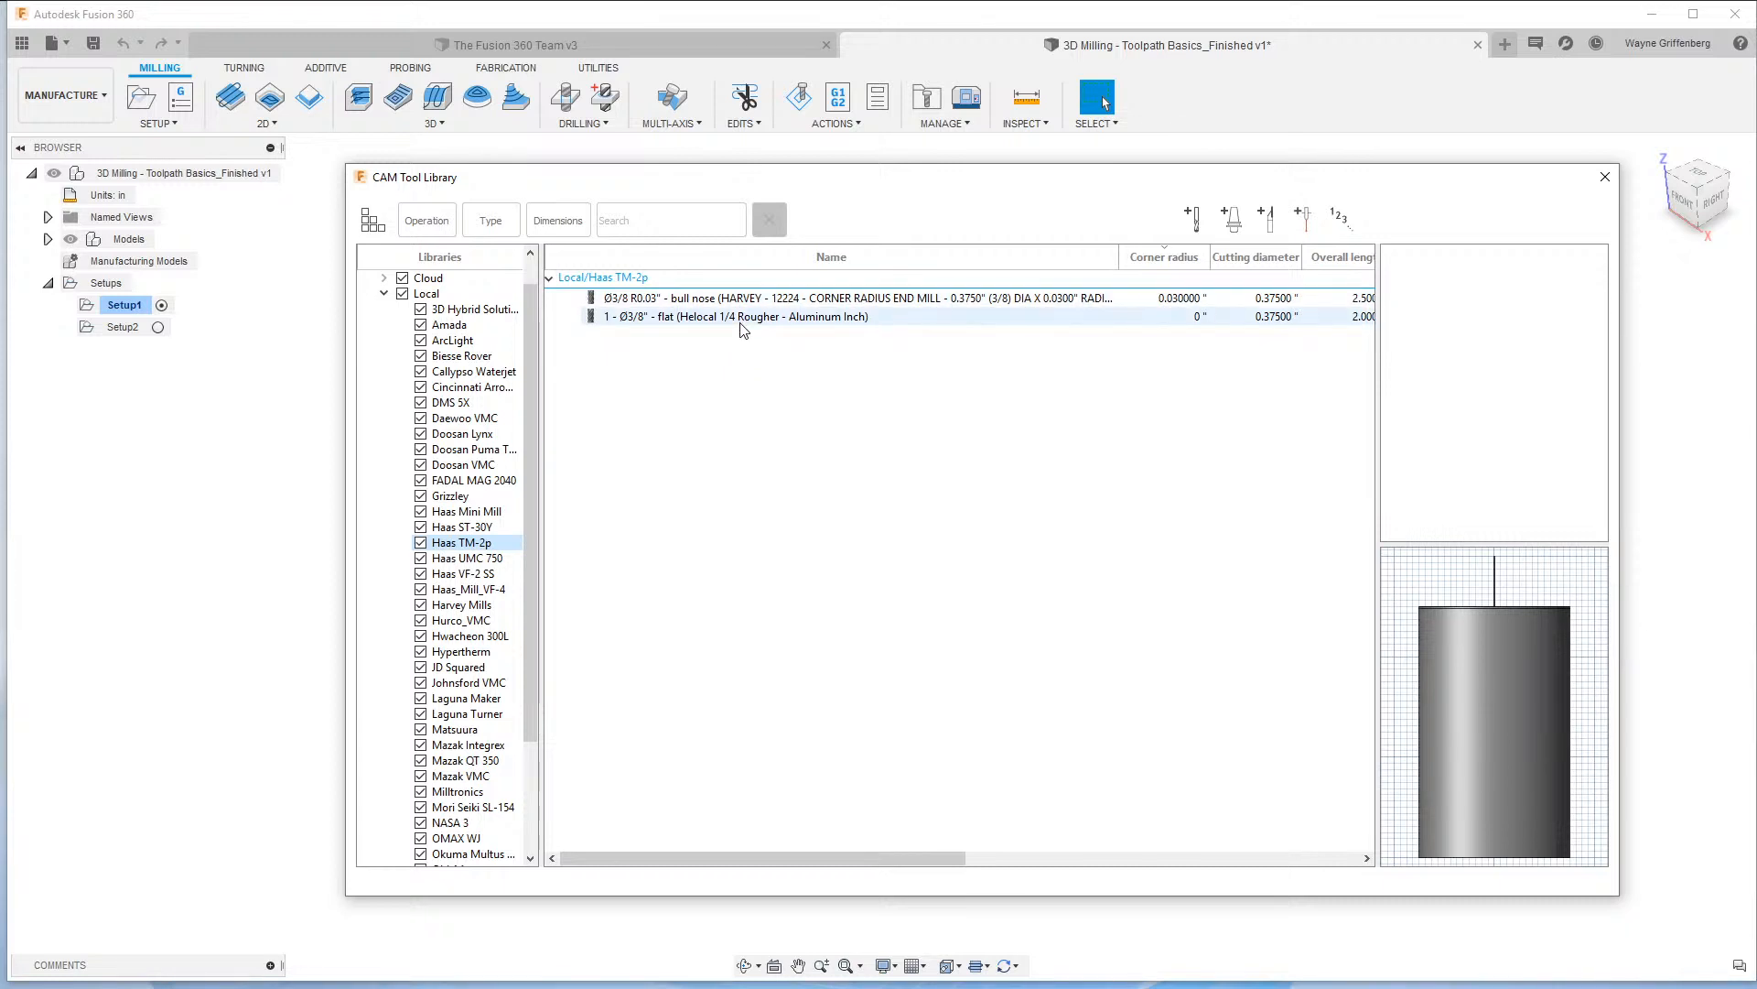
pyautogui.click(879, 299)
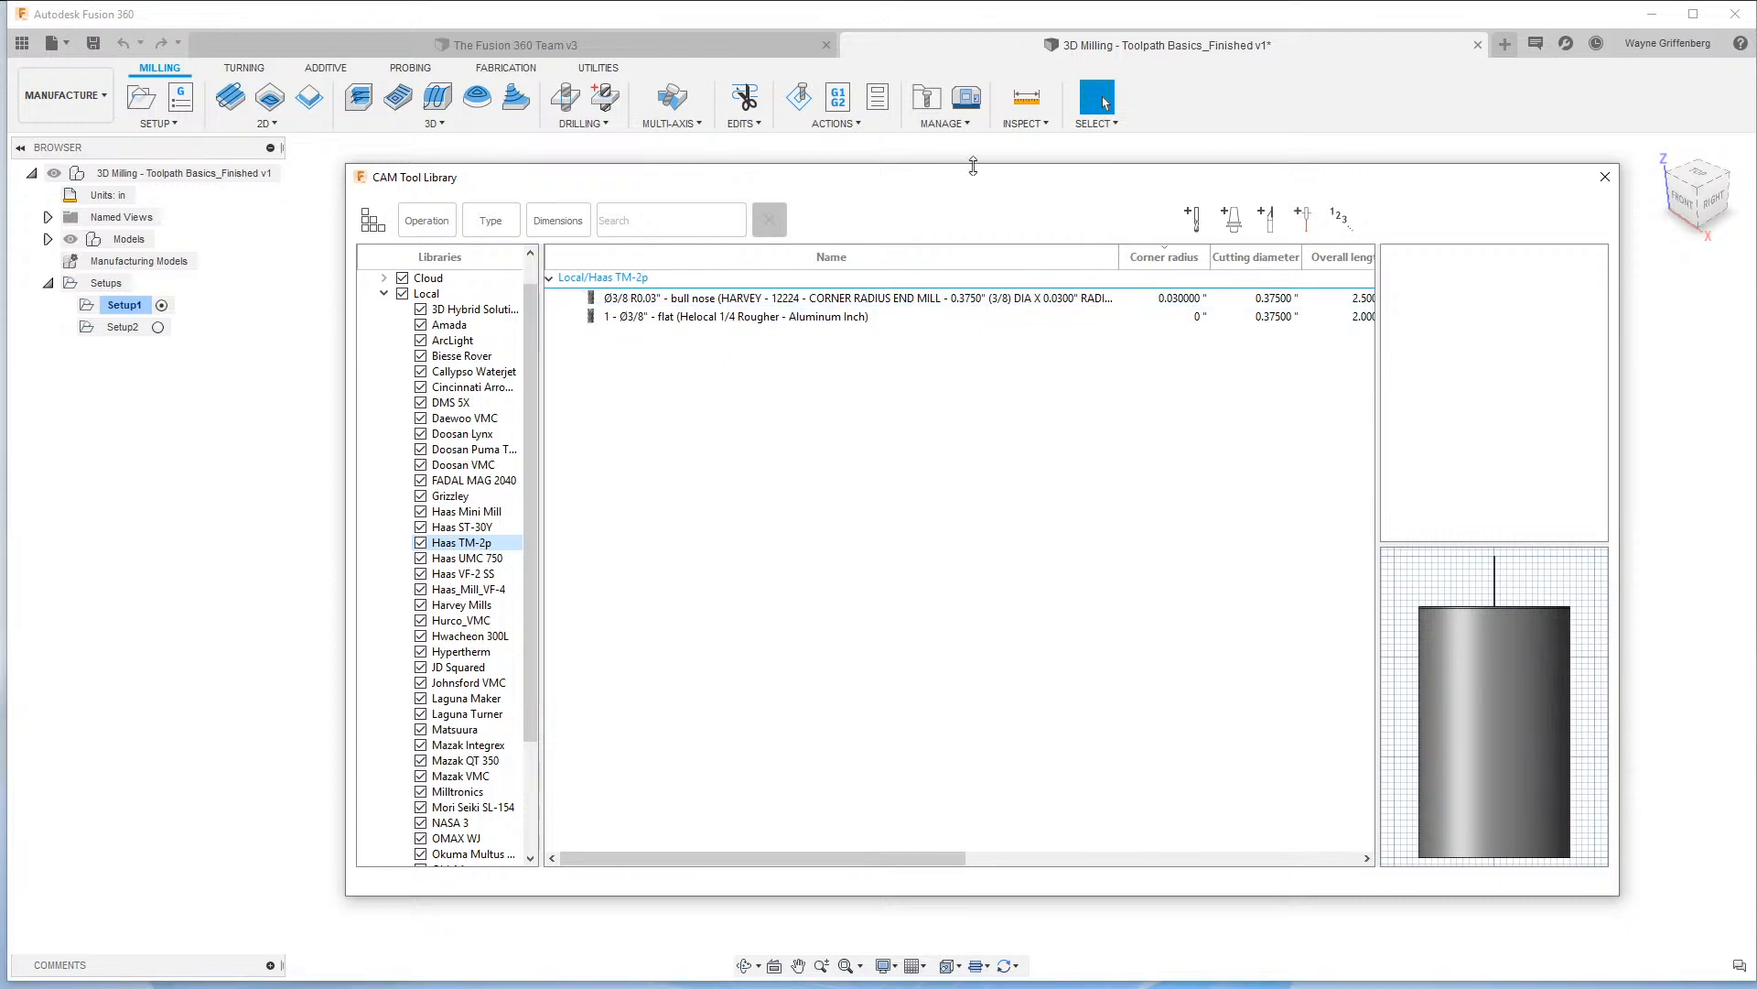
pyautogui.moveTo(971, 186); pyautogui.dragTo(918, 201)
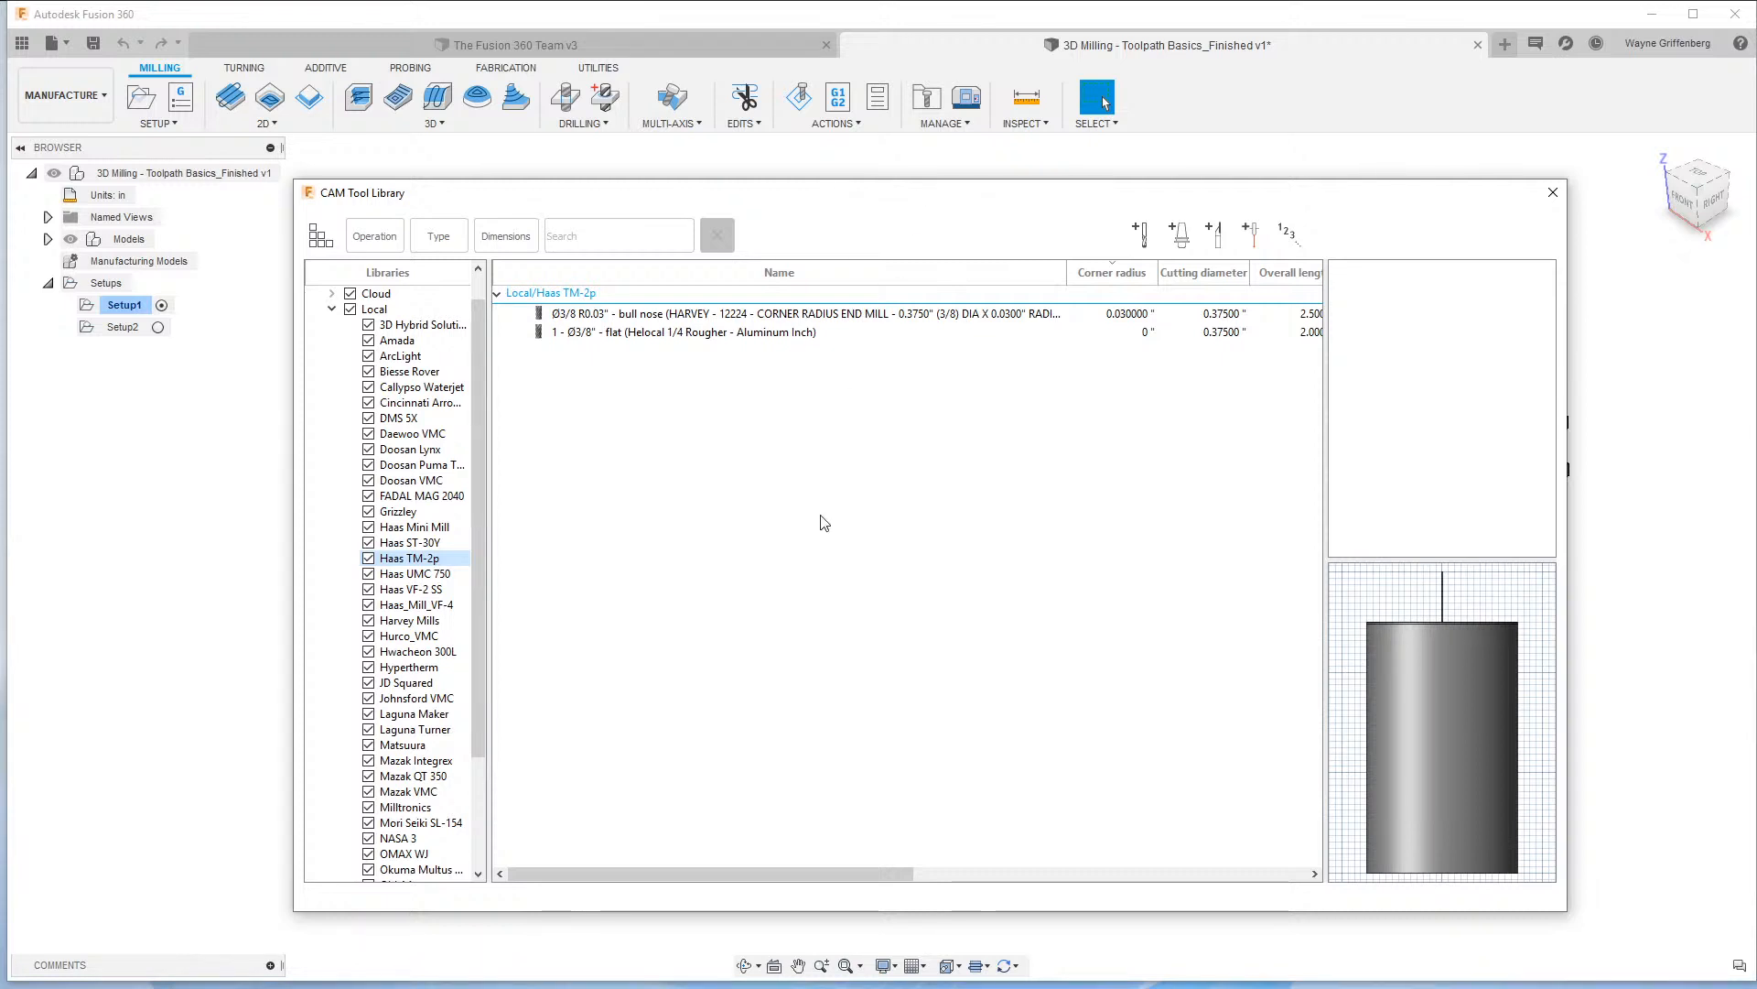
# Check the file formats offered for exporting the Haas TM-2p tool library, and leave the export without saving.
pyautogui.rightClick(389, 558)
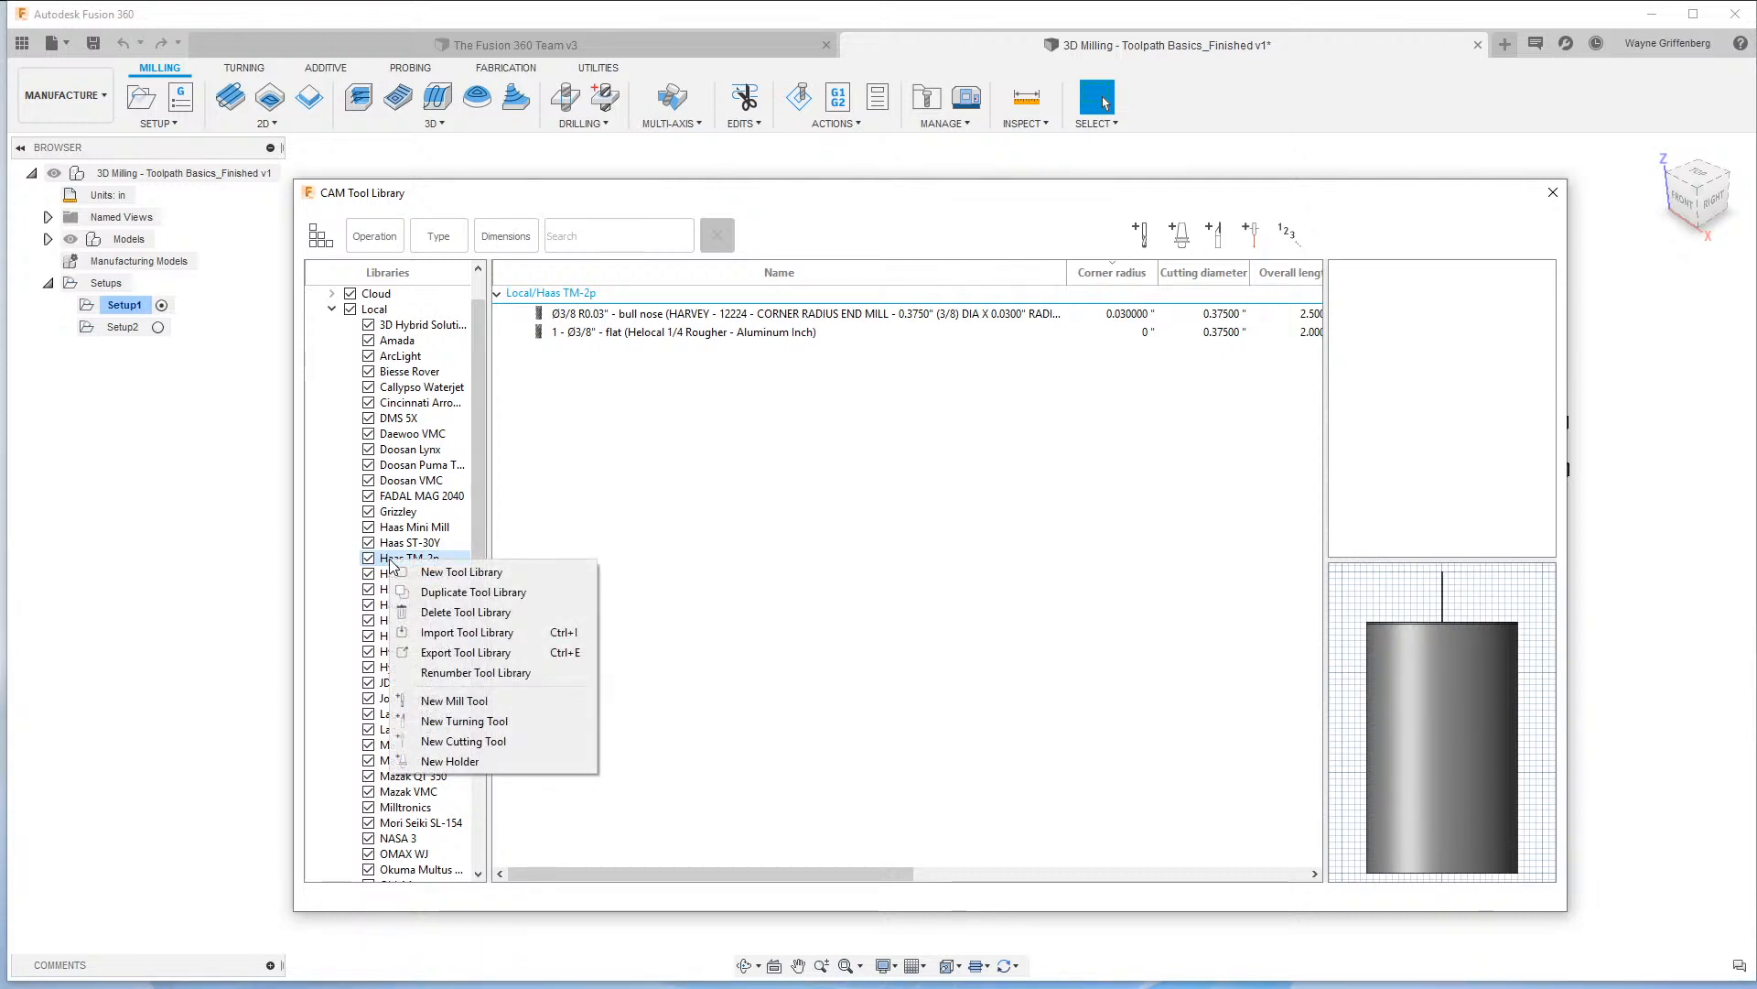
pyautogui.click(490, 654)
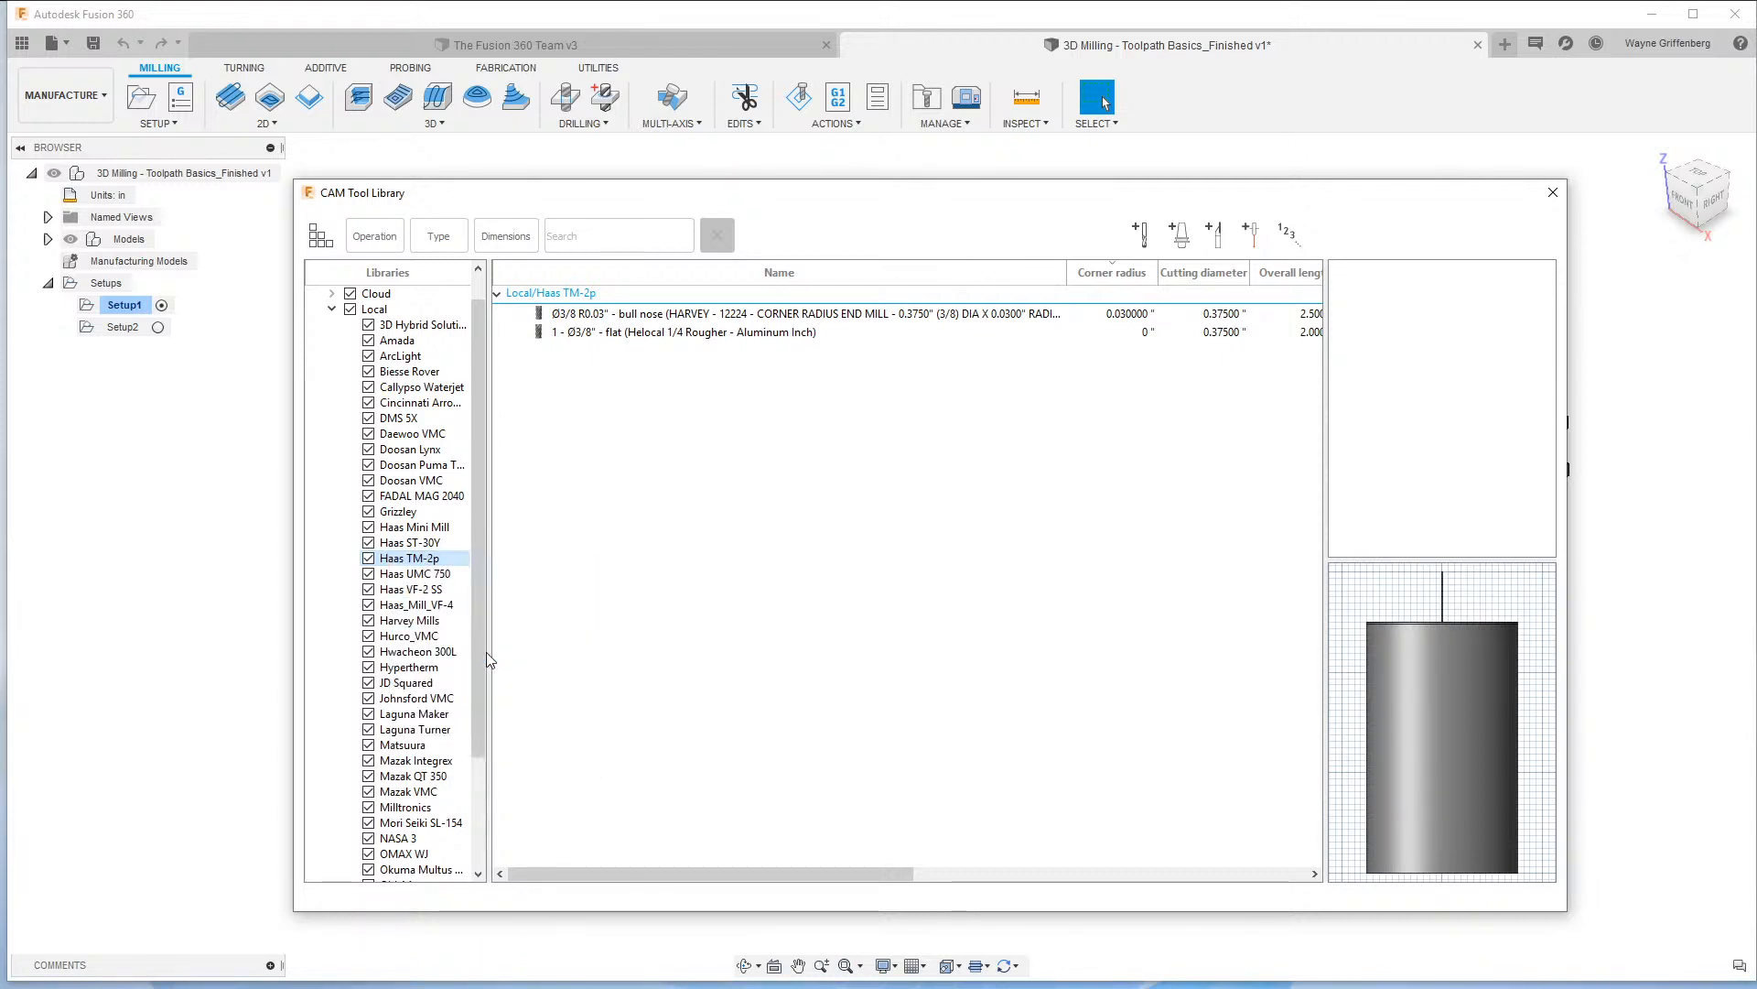
pyautogui.click(1148, 718)
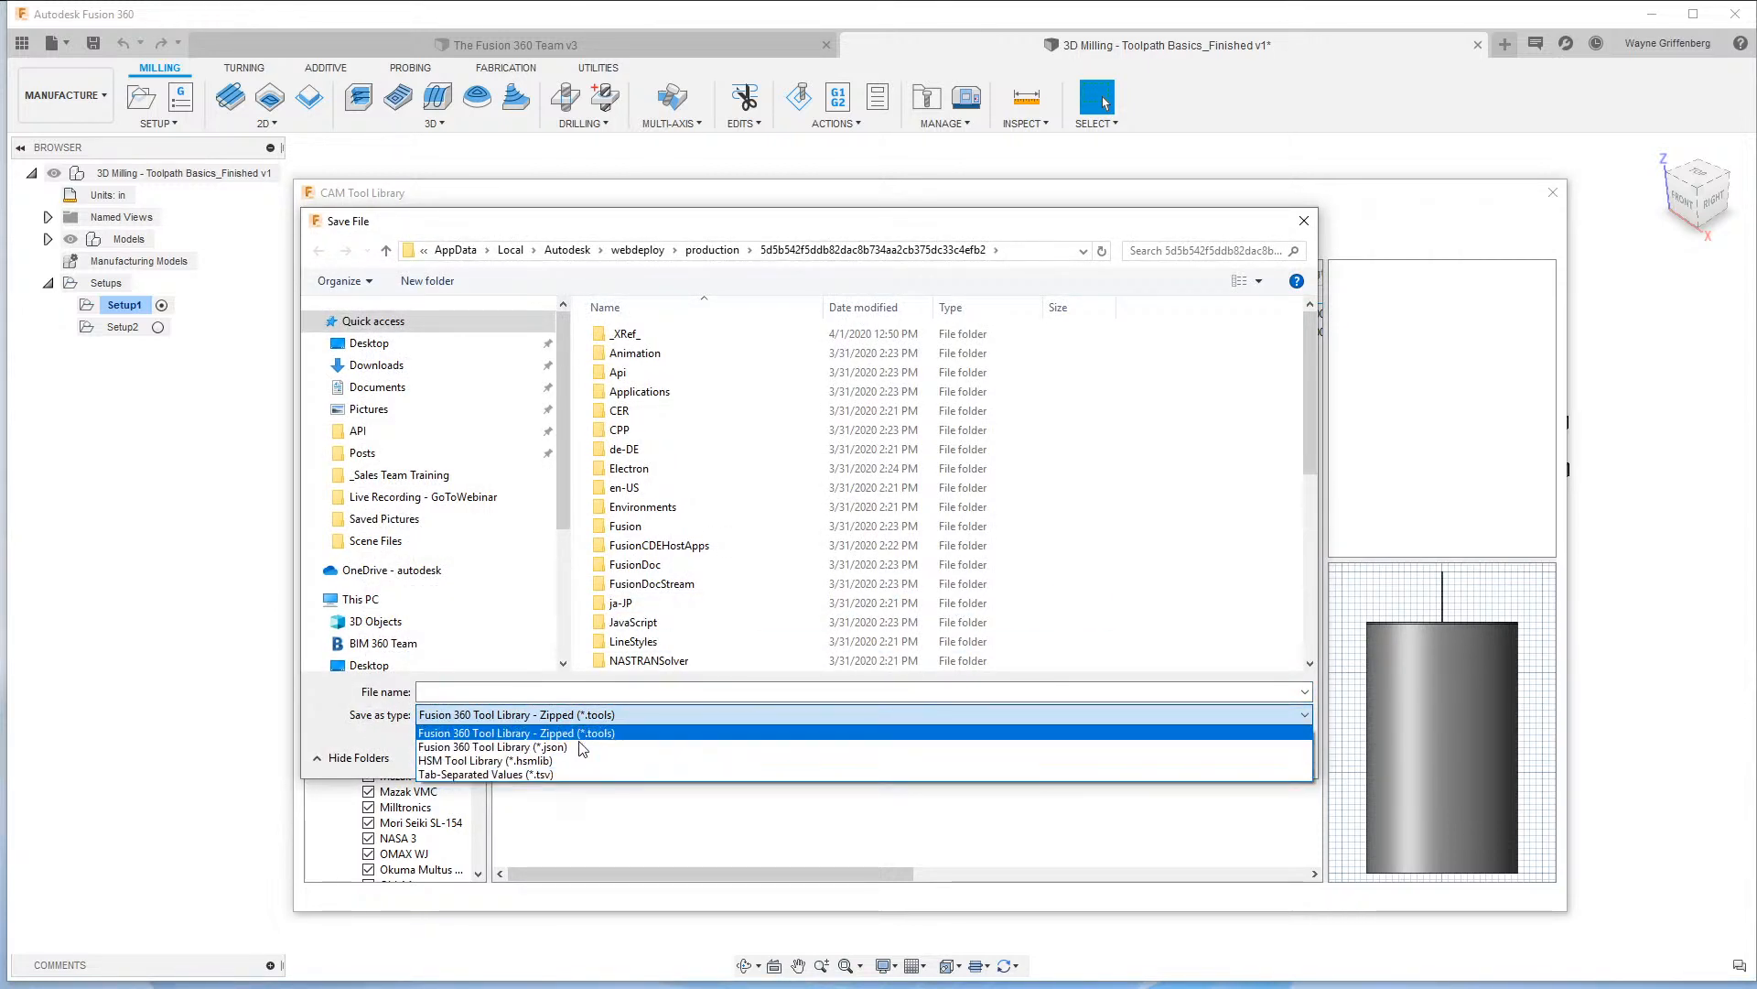
pyautogui.click(643, 693)
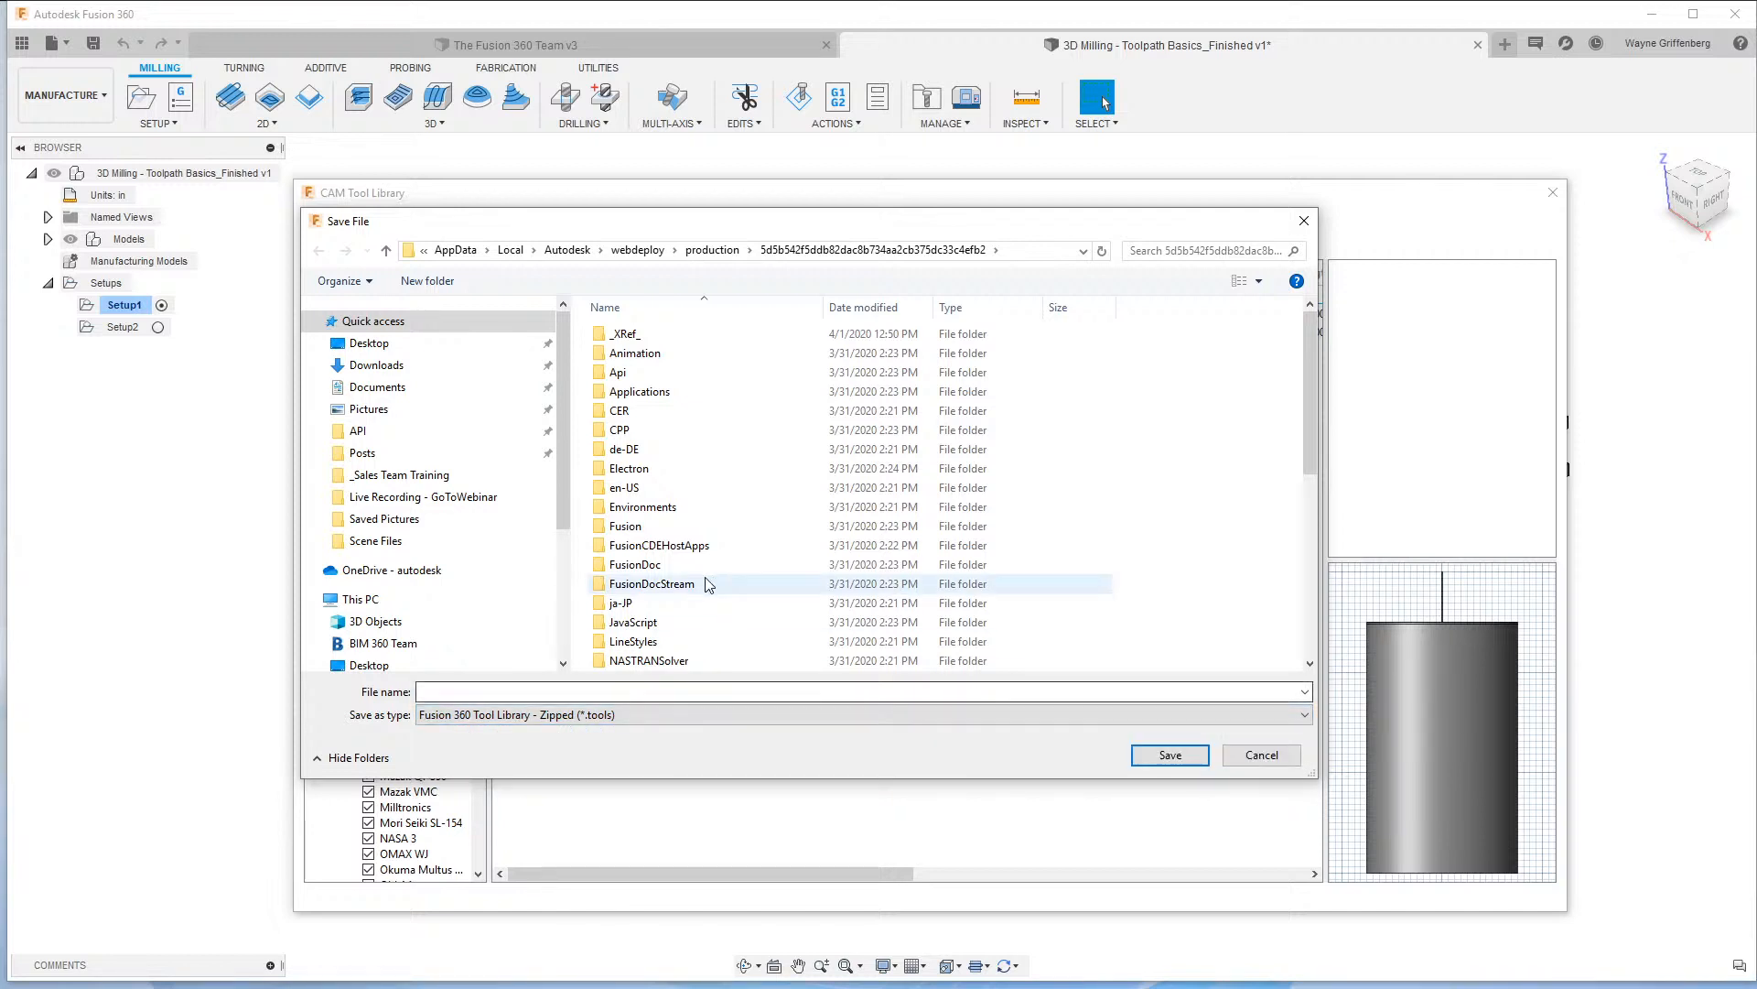
pyautogui.click(1271, 758)
pyautogui.moveTo(917, 196)
pyautogui.mouseDown()
pyautogui.moveTo(879, 165)
pyautogui.moveTo(894, 193)
pyautogui.mouseUp()
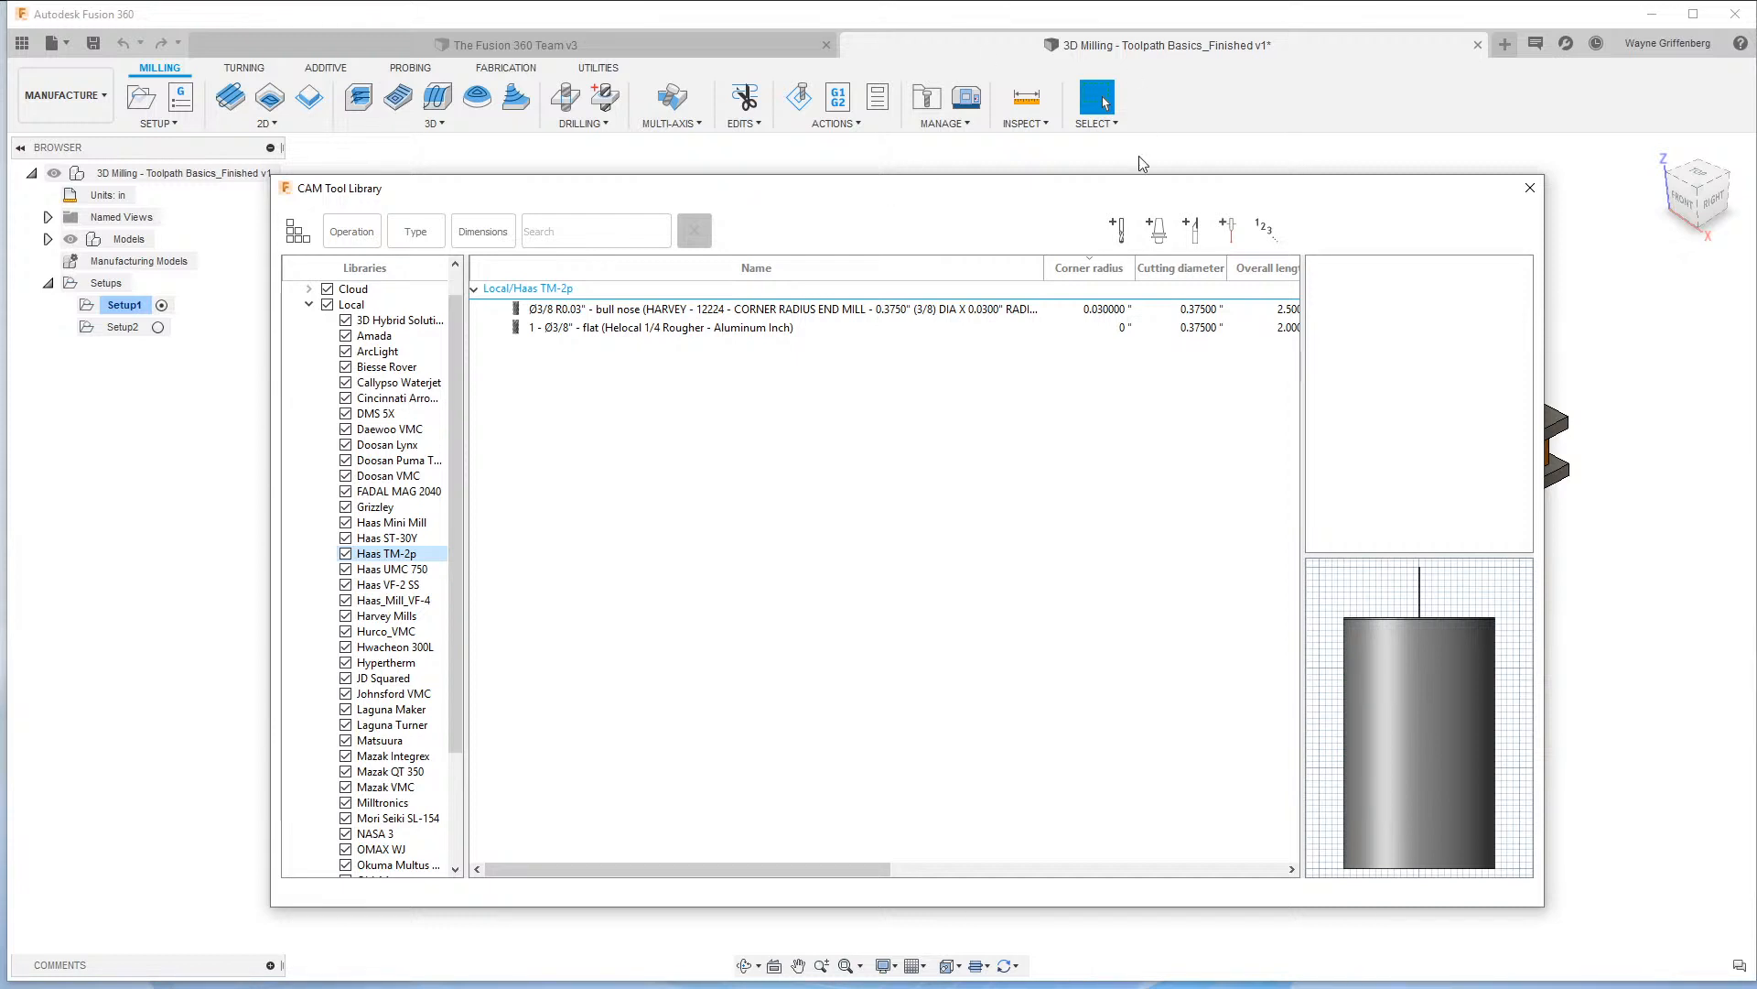
# Display the tools in the local Haas_Mill_VF-4 library, and collapse the list of local libraries.
pyautogui.moveTo(1144, 192); pyautogui.dragTo(1147, 166)
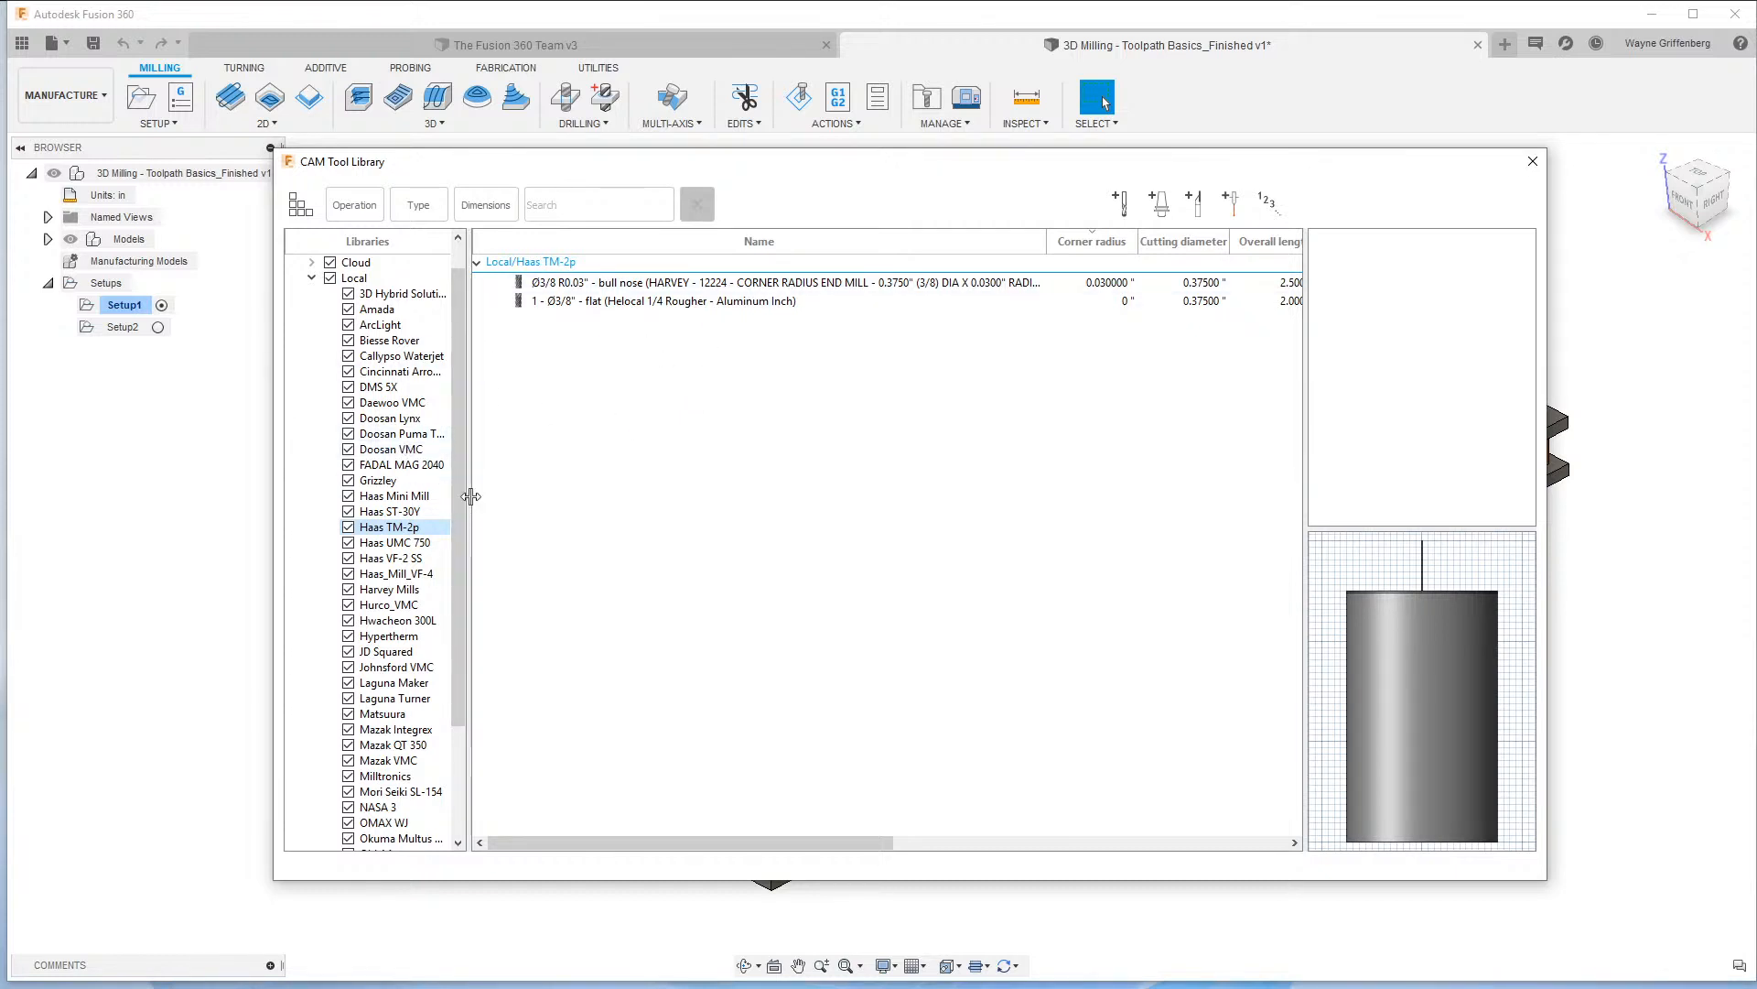
pyautogui.click(380, 575)
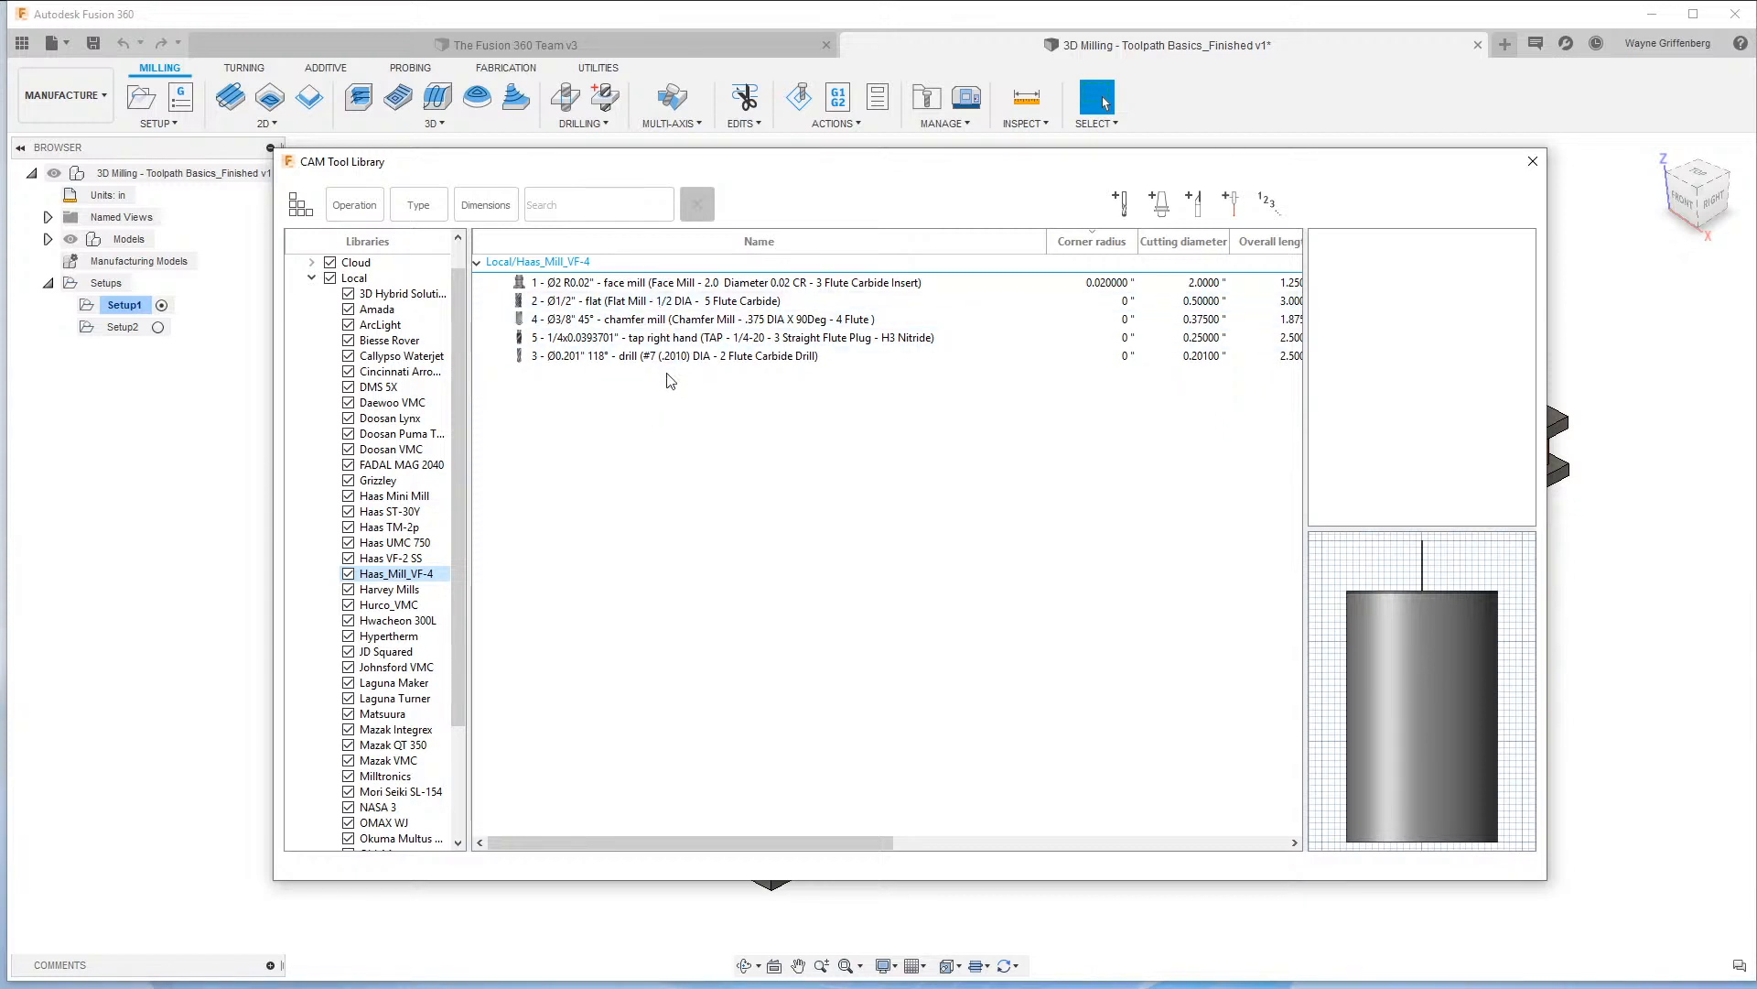
pyautogui.click(312, 279)
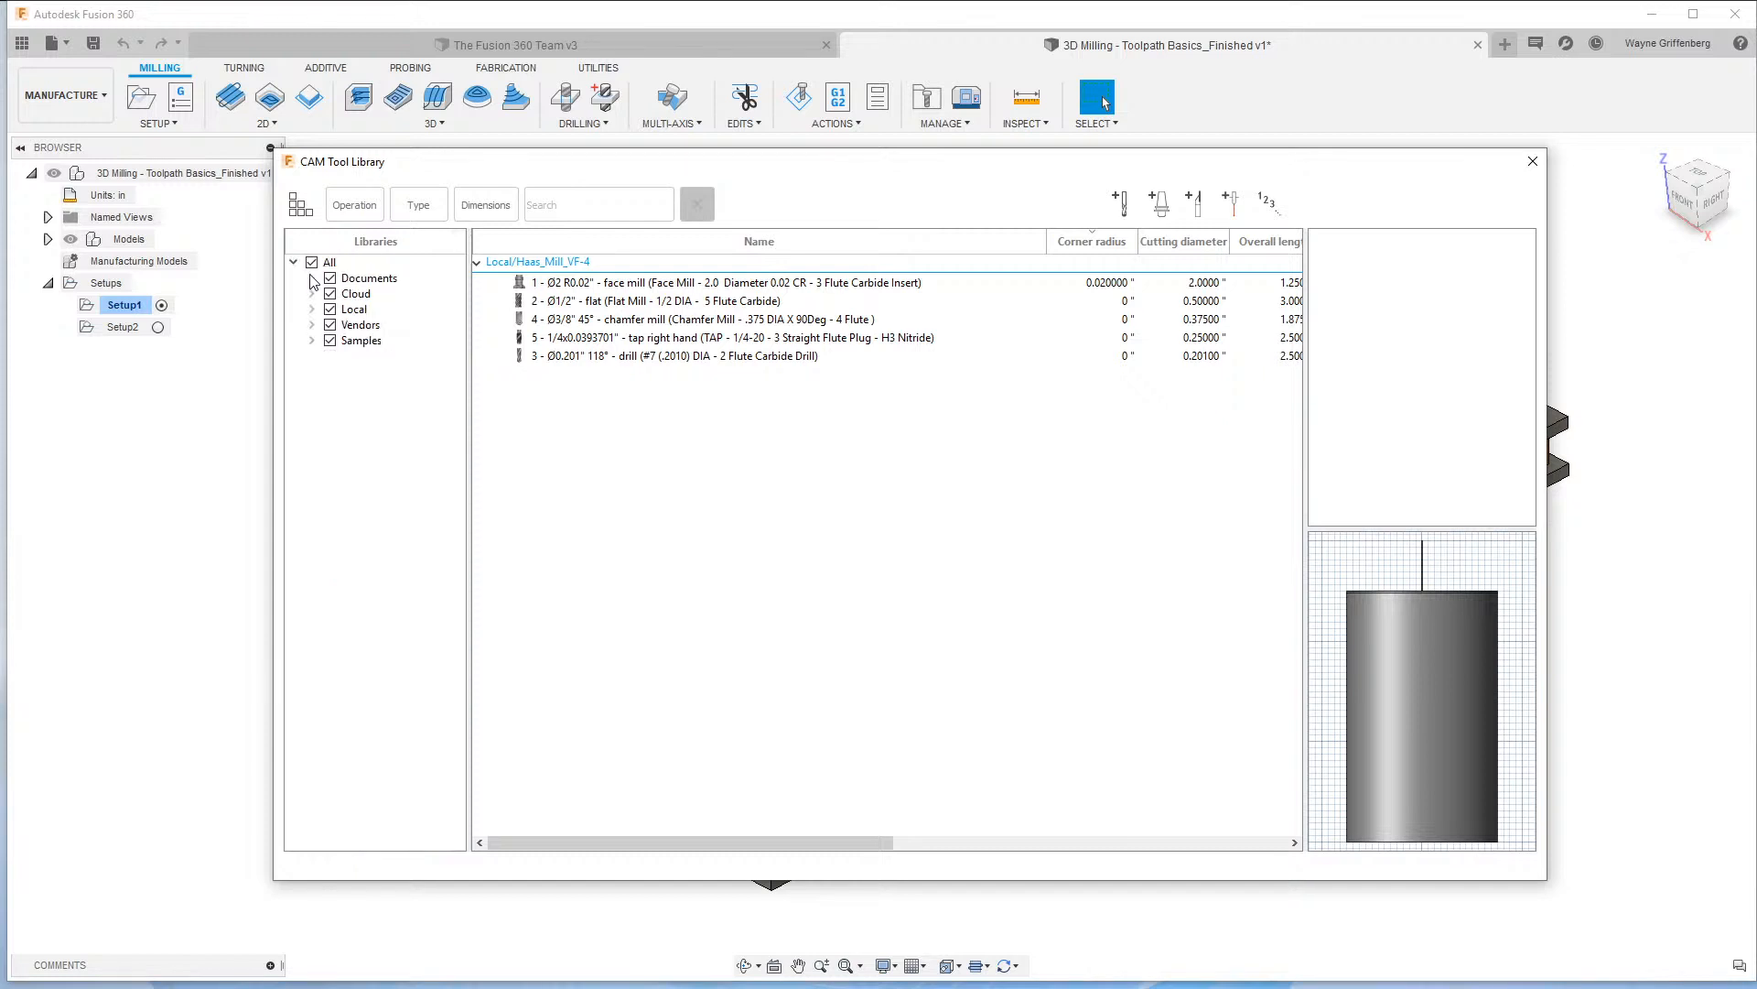
# Browse the cloud tool libraries, display the tools in Haas VF-2, and close the tool library.
pyautogui.click(312, 293)
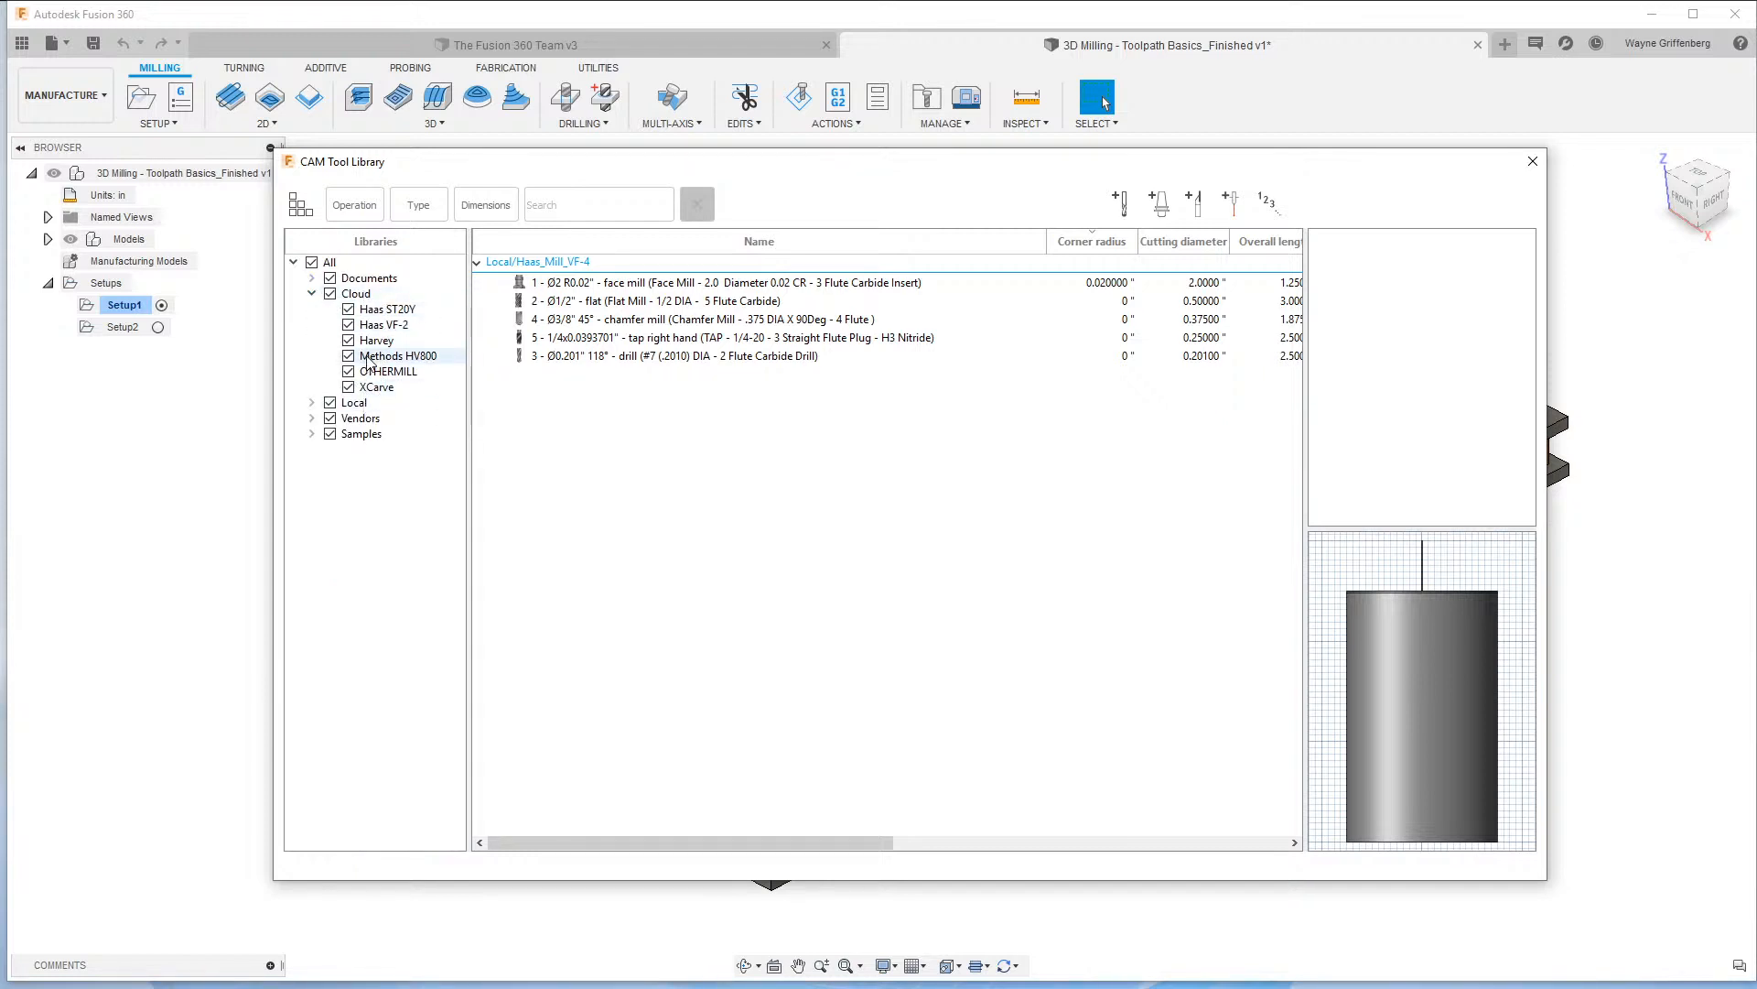
pyautogui.click(395, 327)
pyautogui.click(399, 357)
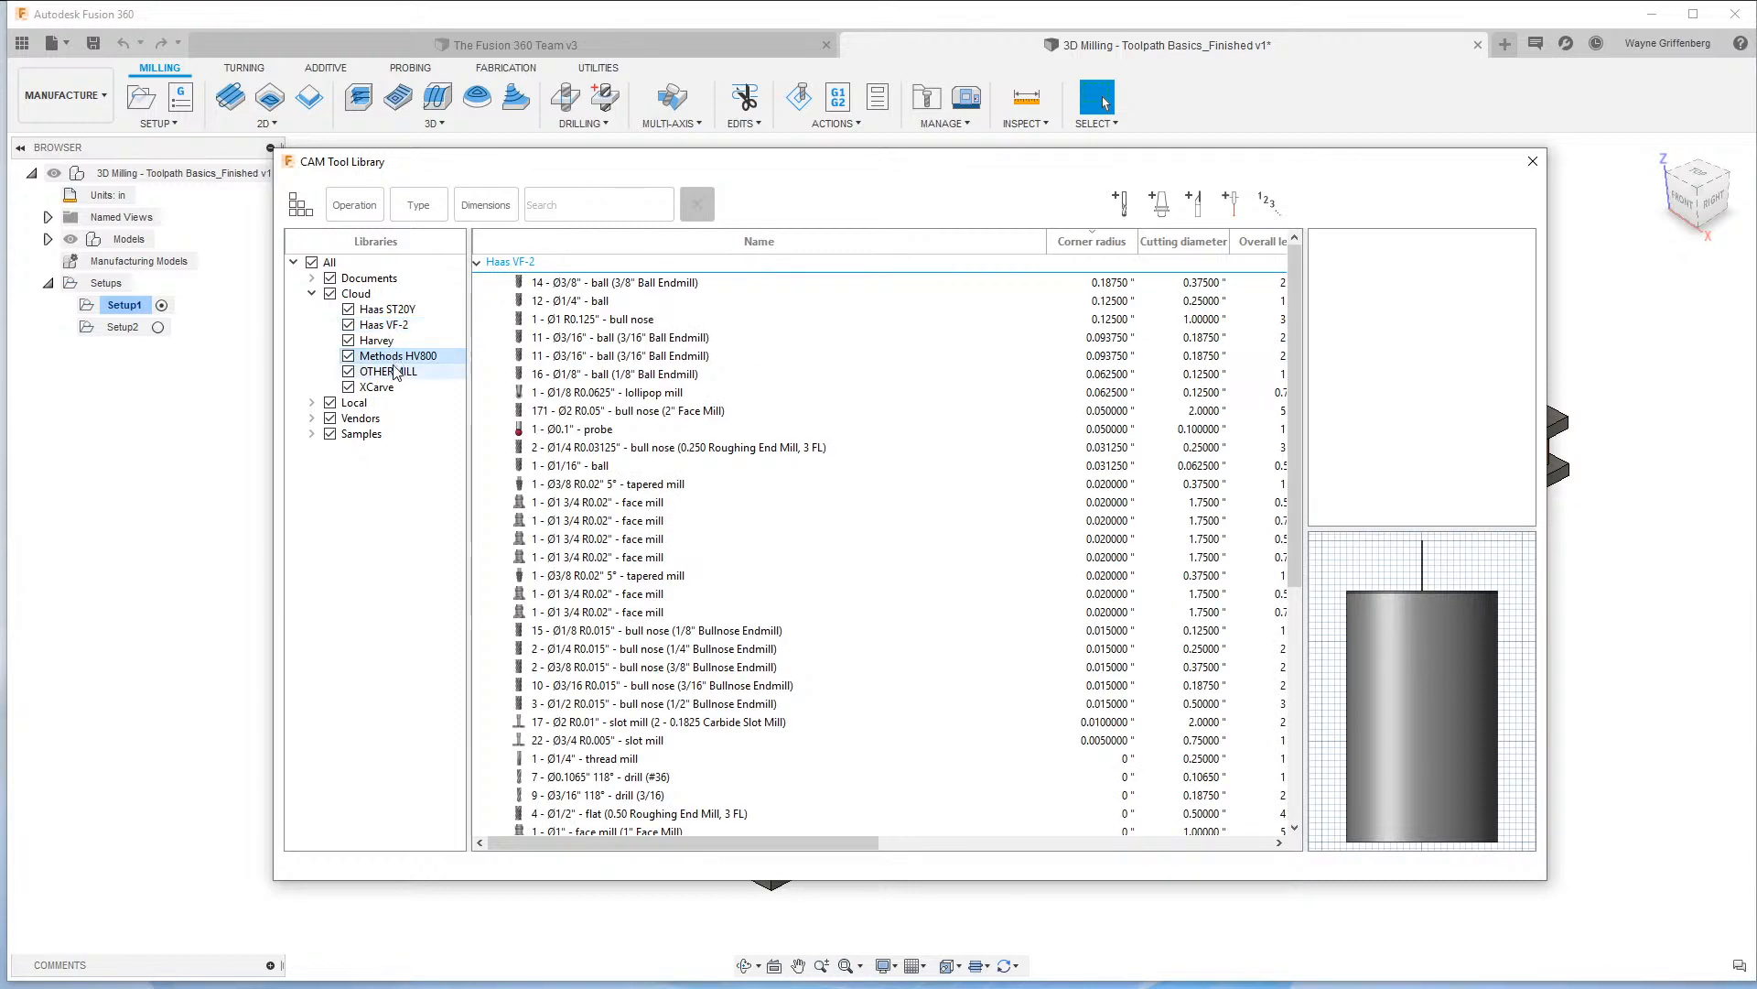
pyautogui.click(384, 325)
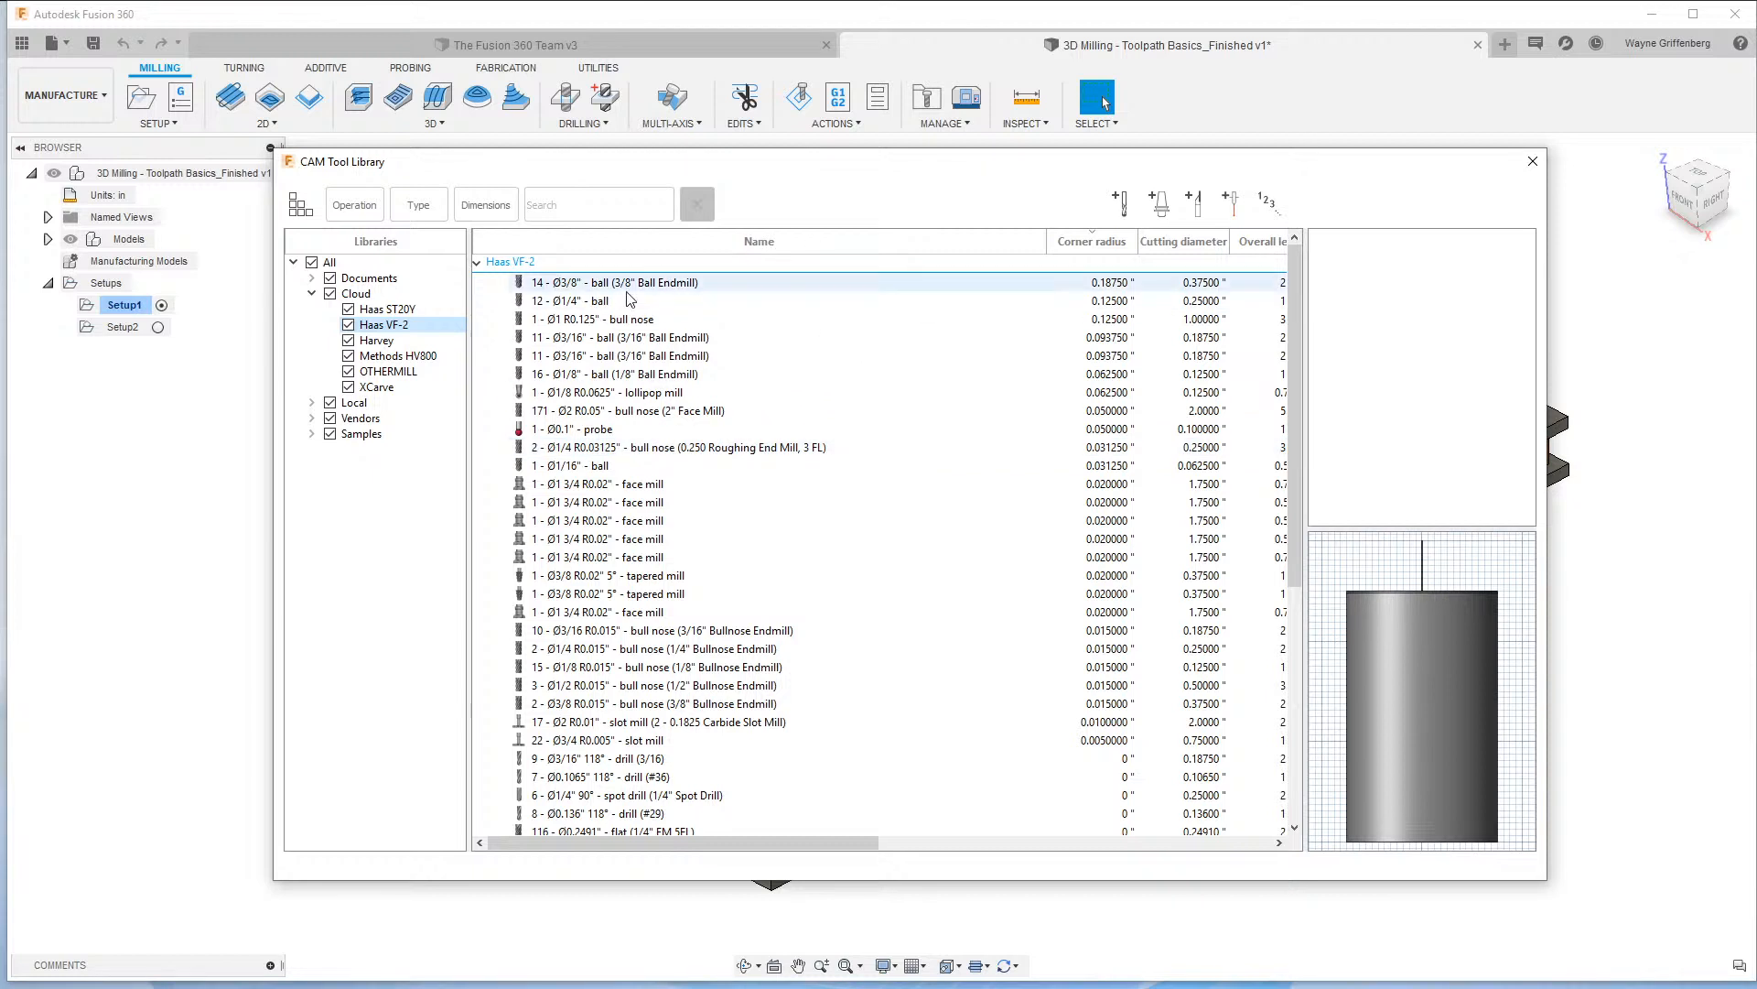
pyautogui.click(311, 293)
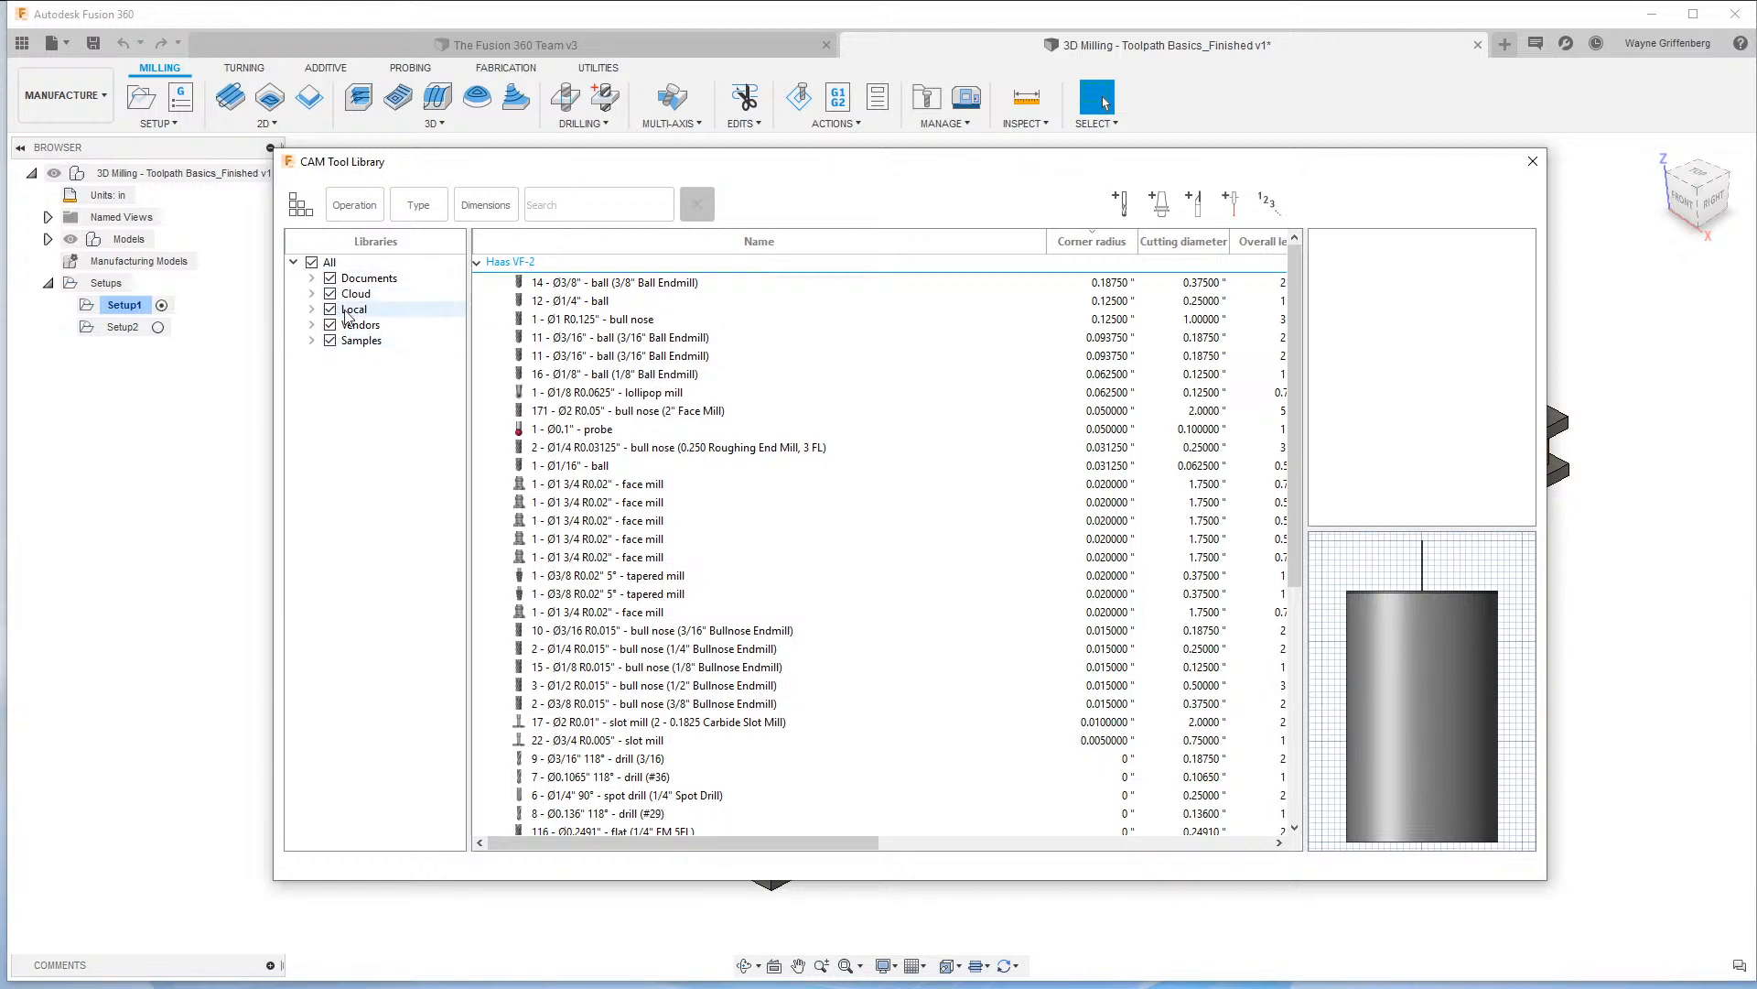
pyautogui.moveTo(1079, 165); pyautogui.dragTo(1041, 193)
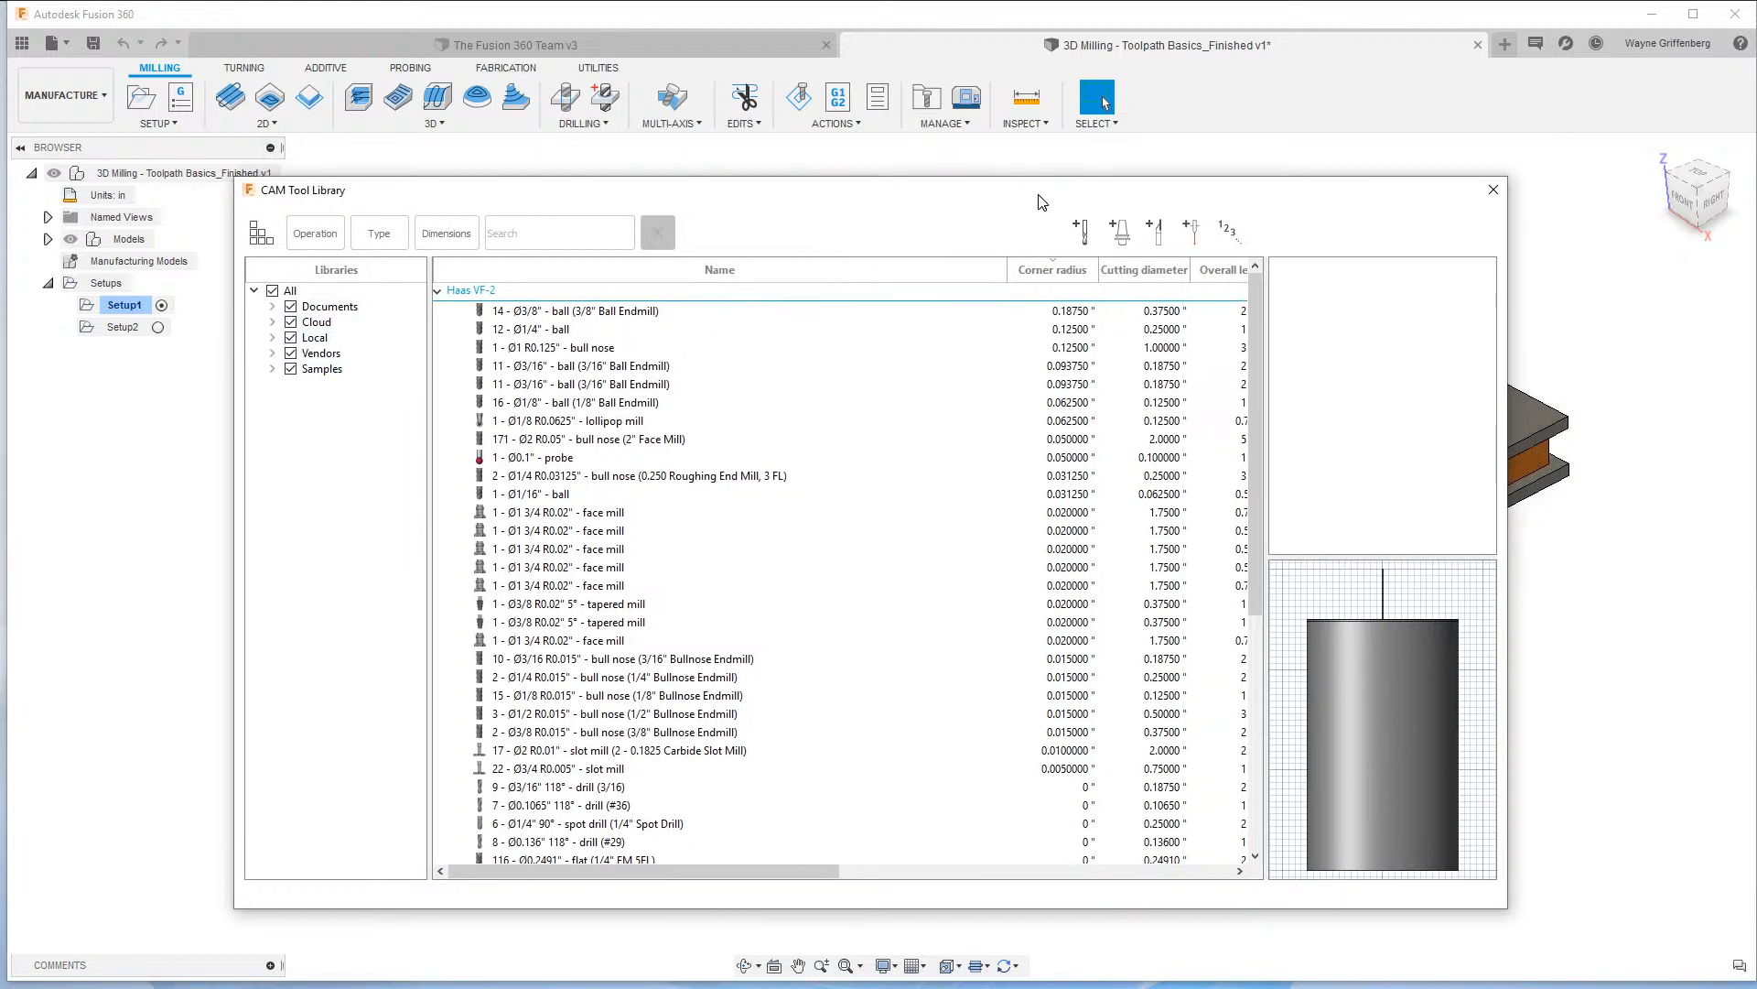
pyautogui.click(1495, 190)
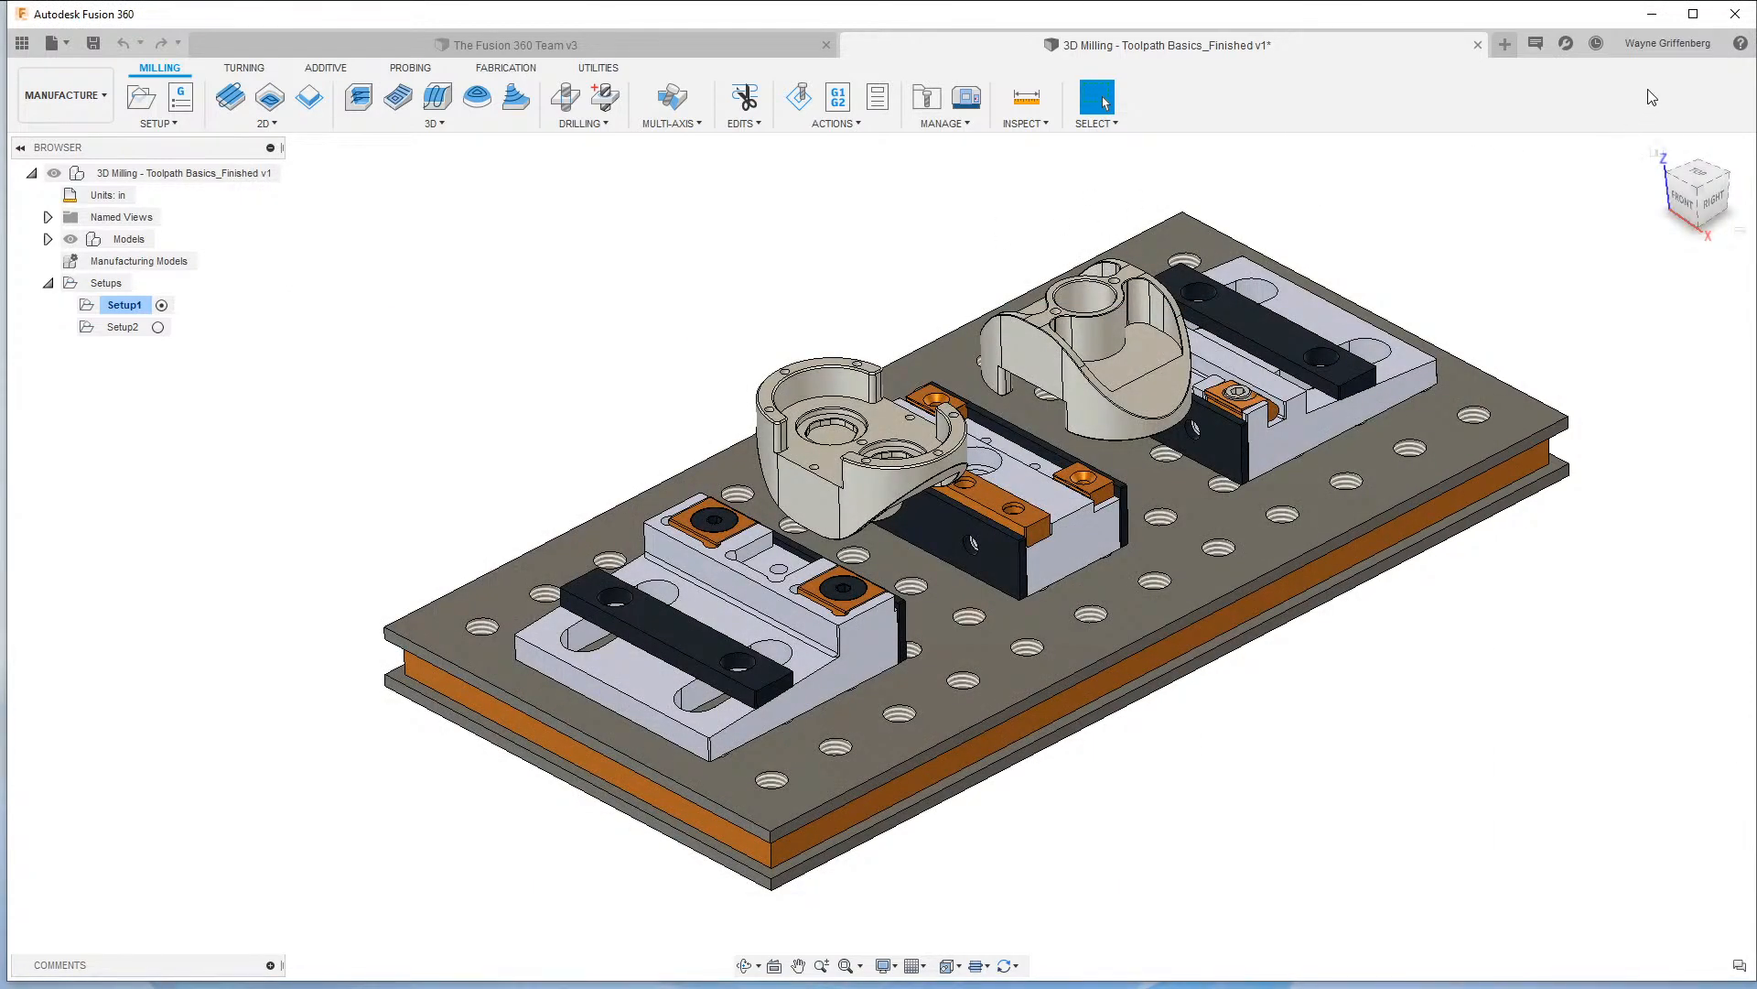
# Check the Enable Cloud Libraries option in the Manufacture preferences, and leave the preferences without saving changes.
pyautogui.click(1672, 45)
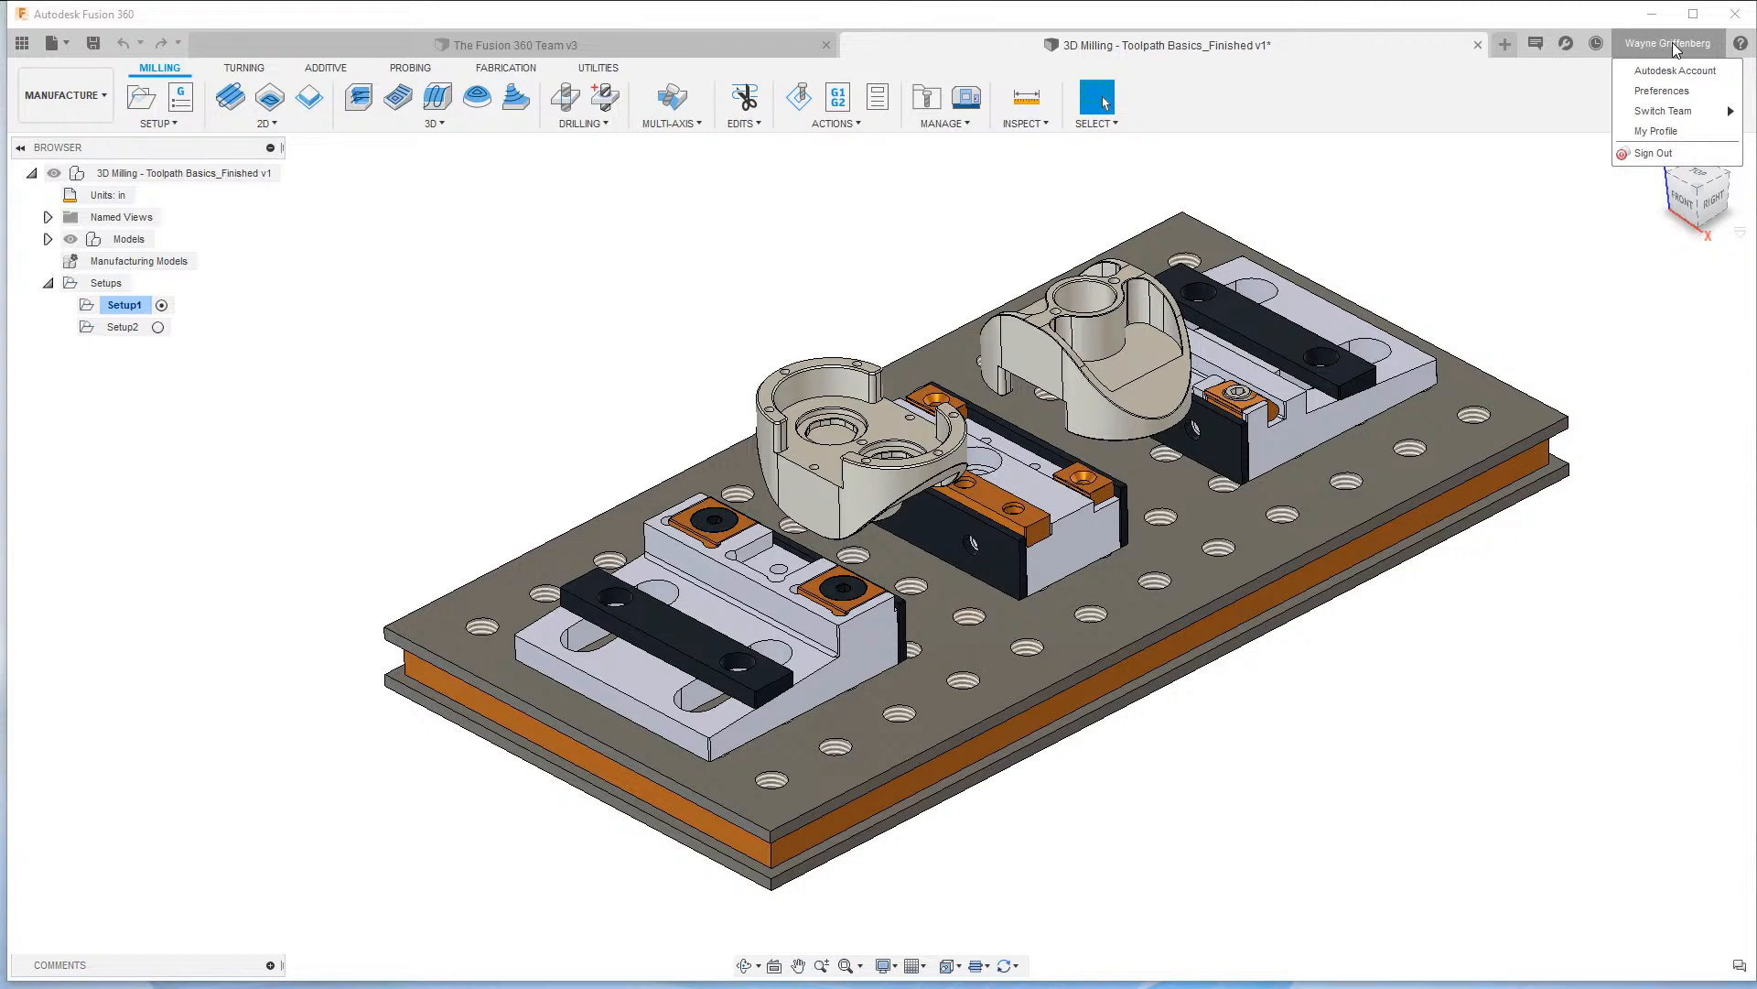
pyautogui.click(1668, 91)
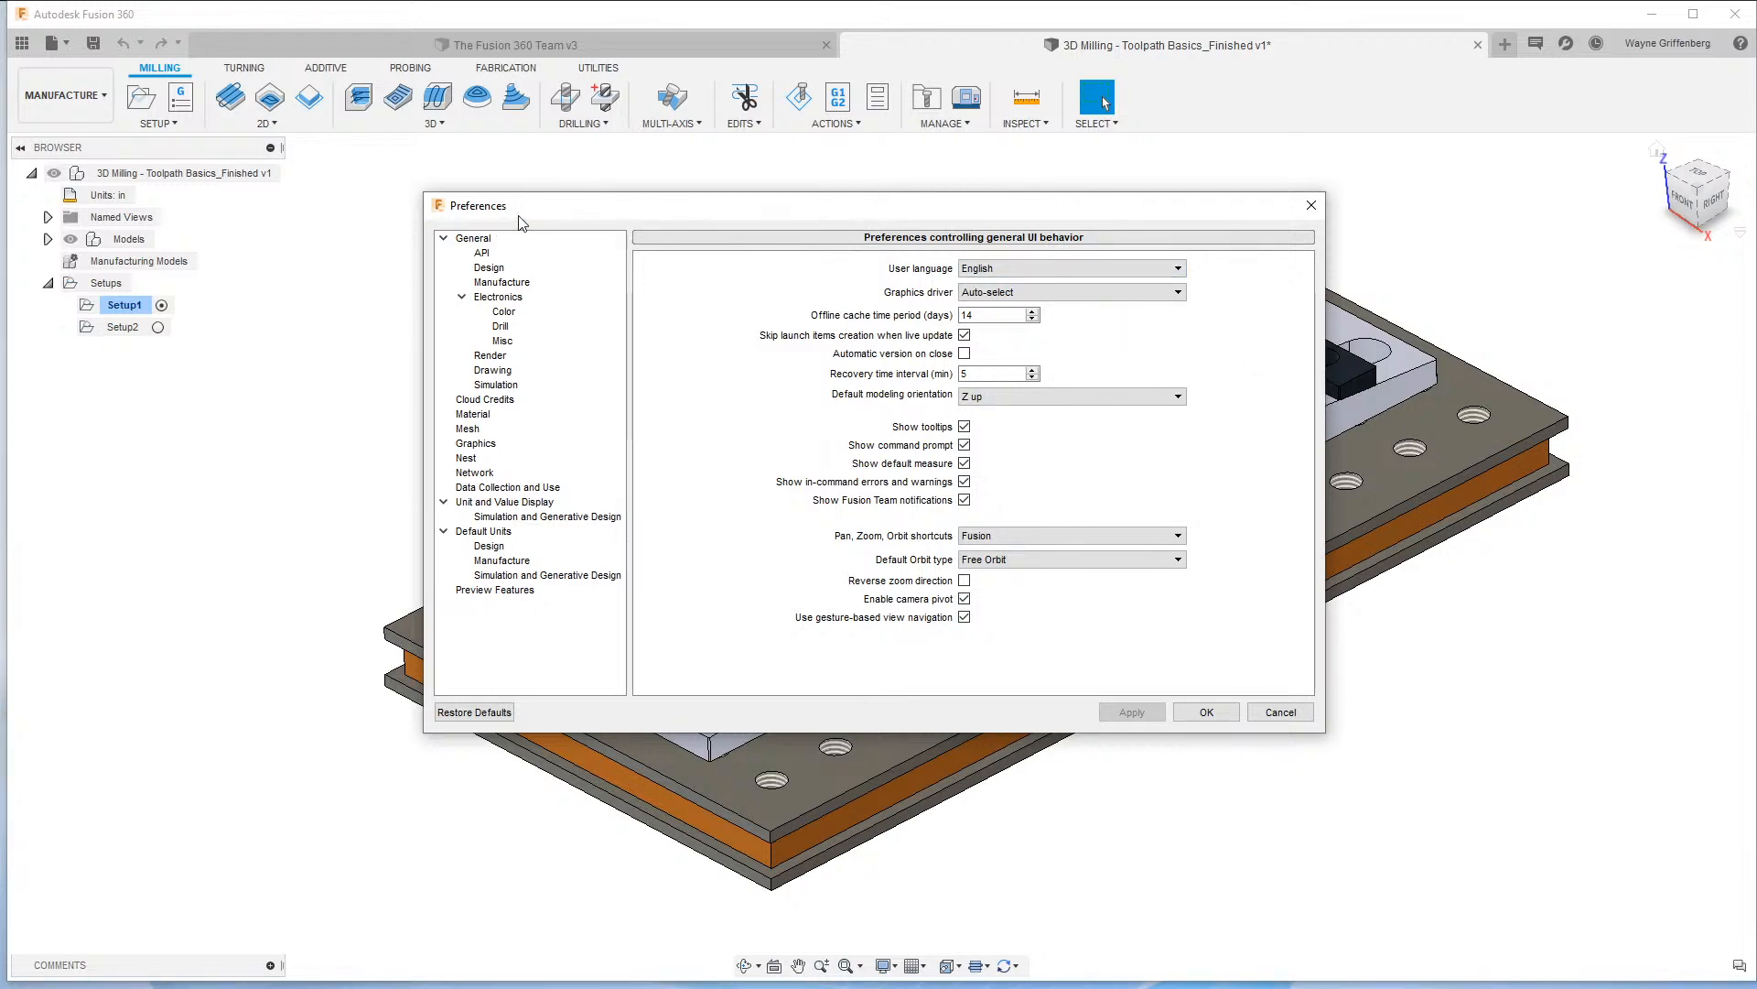
pyautogui.click(502, 283)
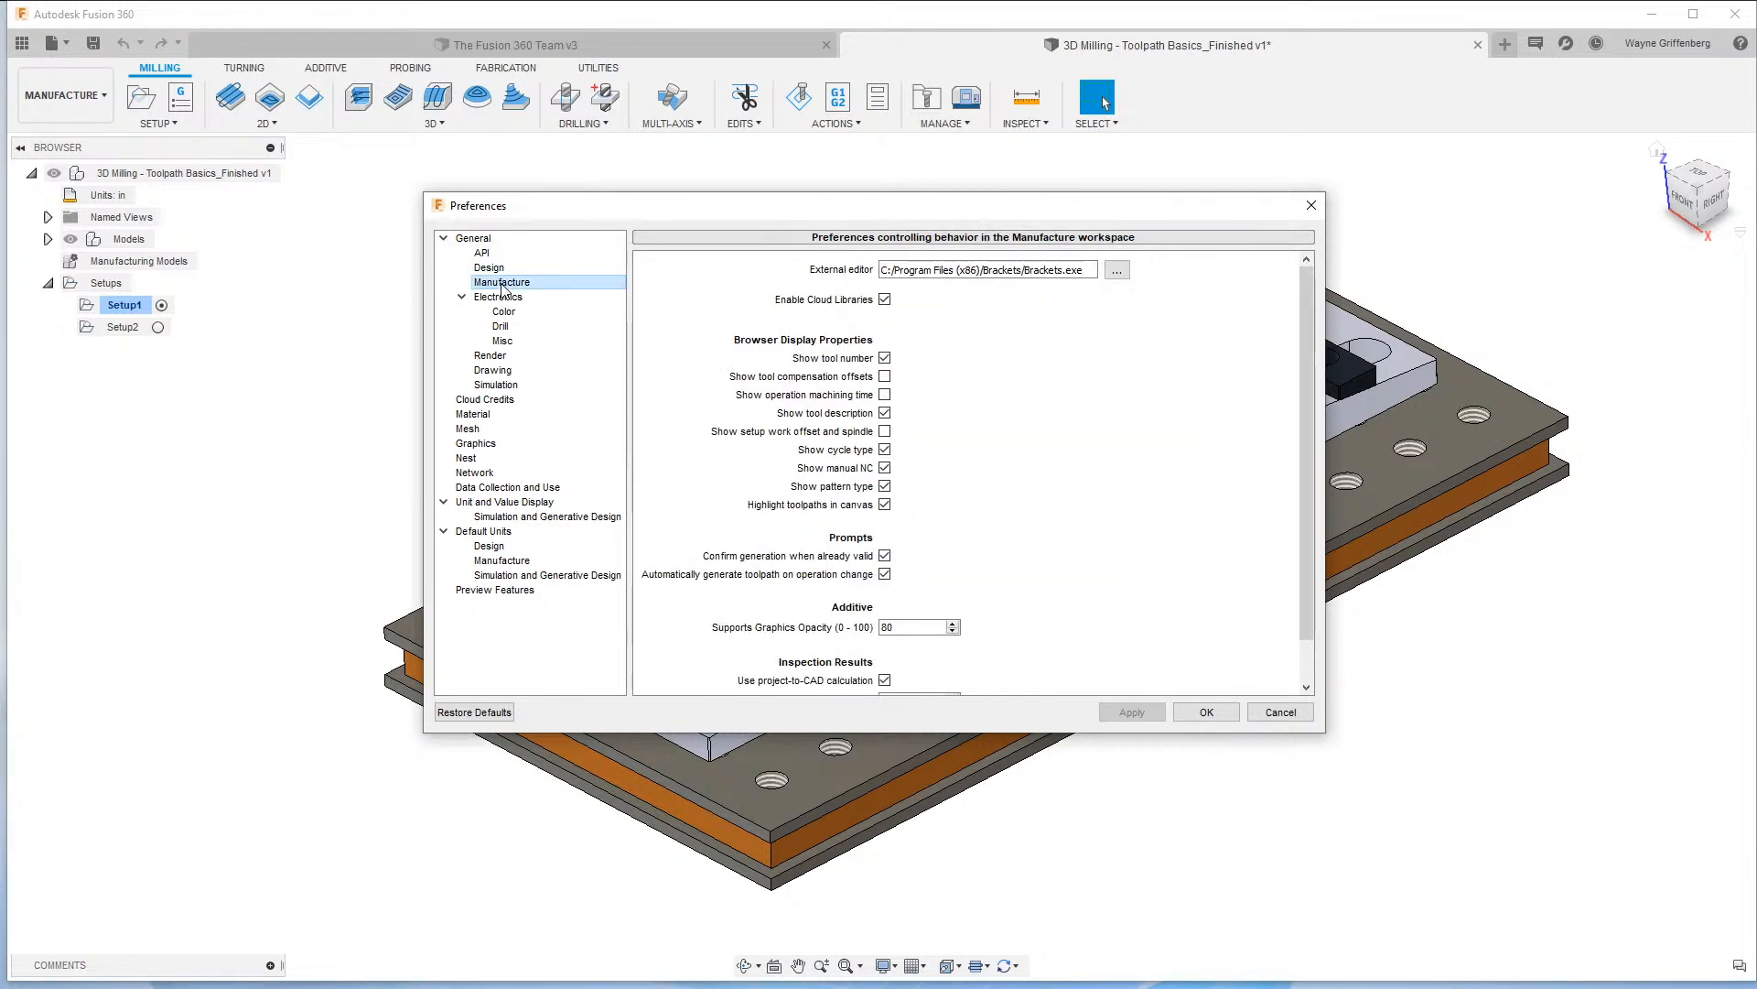
pyautogui.click(884, 300)
pyautogui.click(1278, 713)
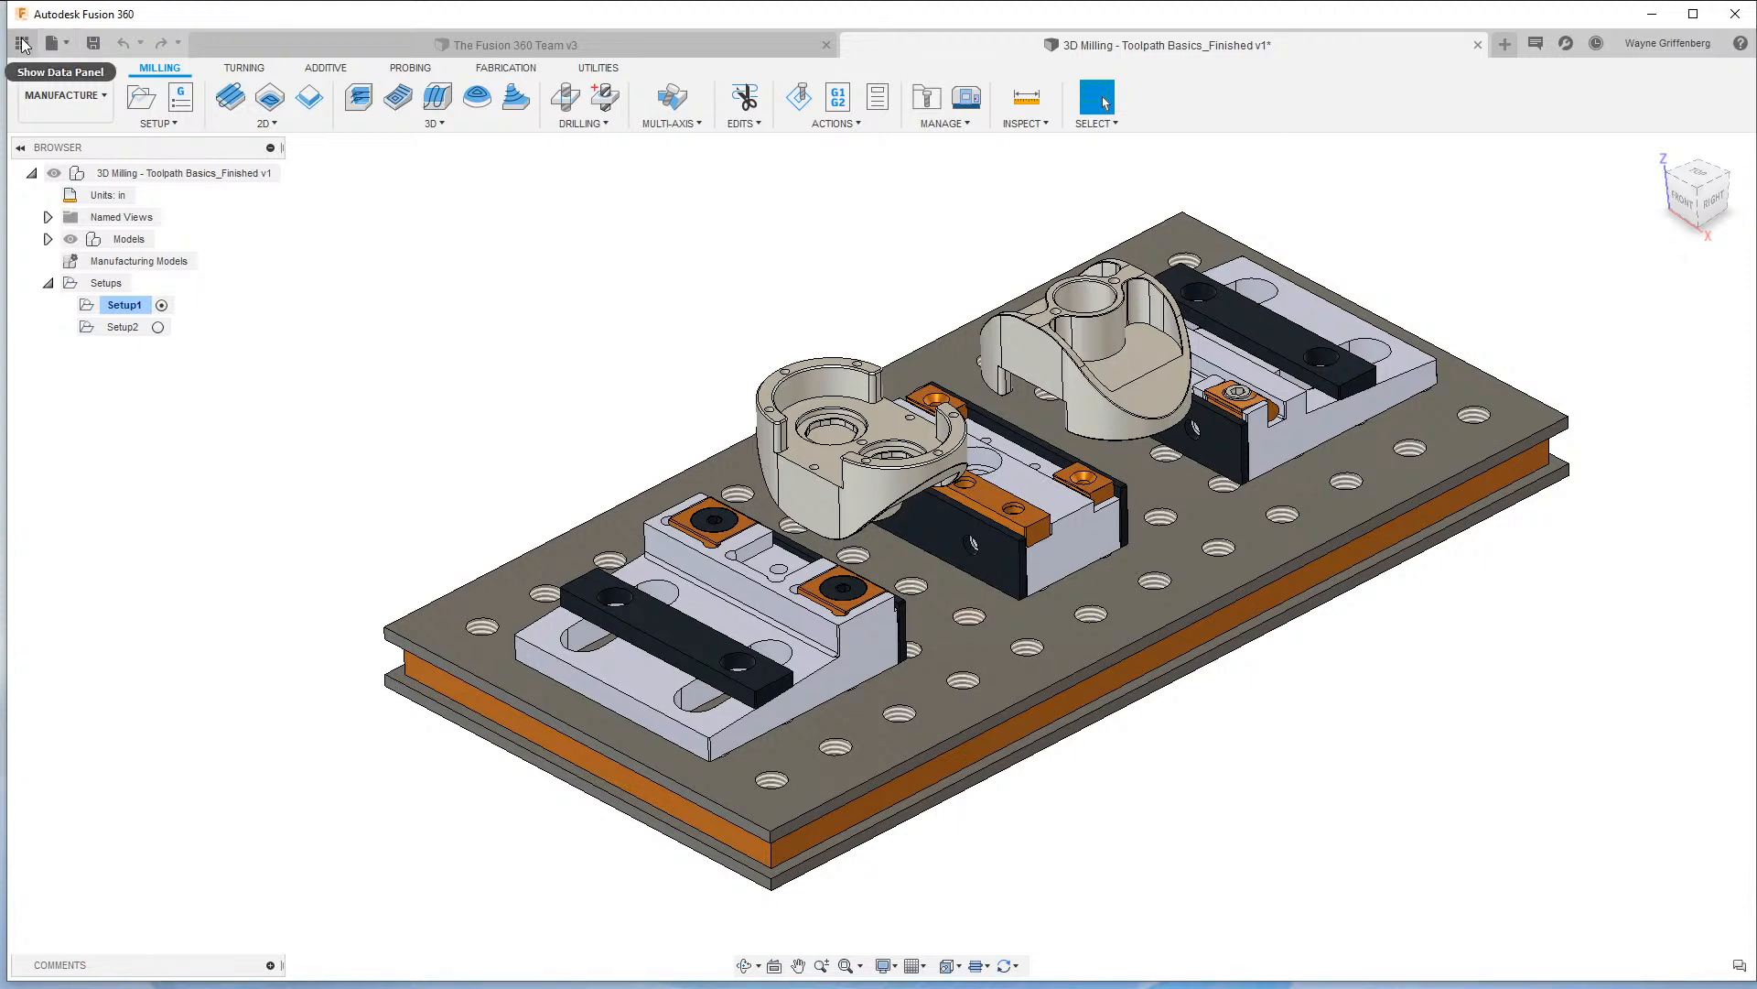
# Examine the CAM asset folders in the Assets library of the team's project data, and close the project data.
pyautogui.click(22, 44)
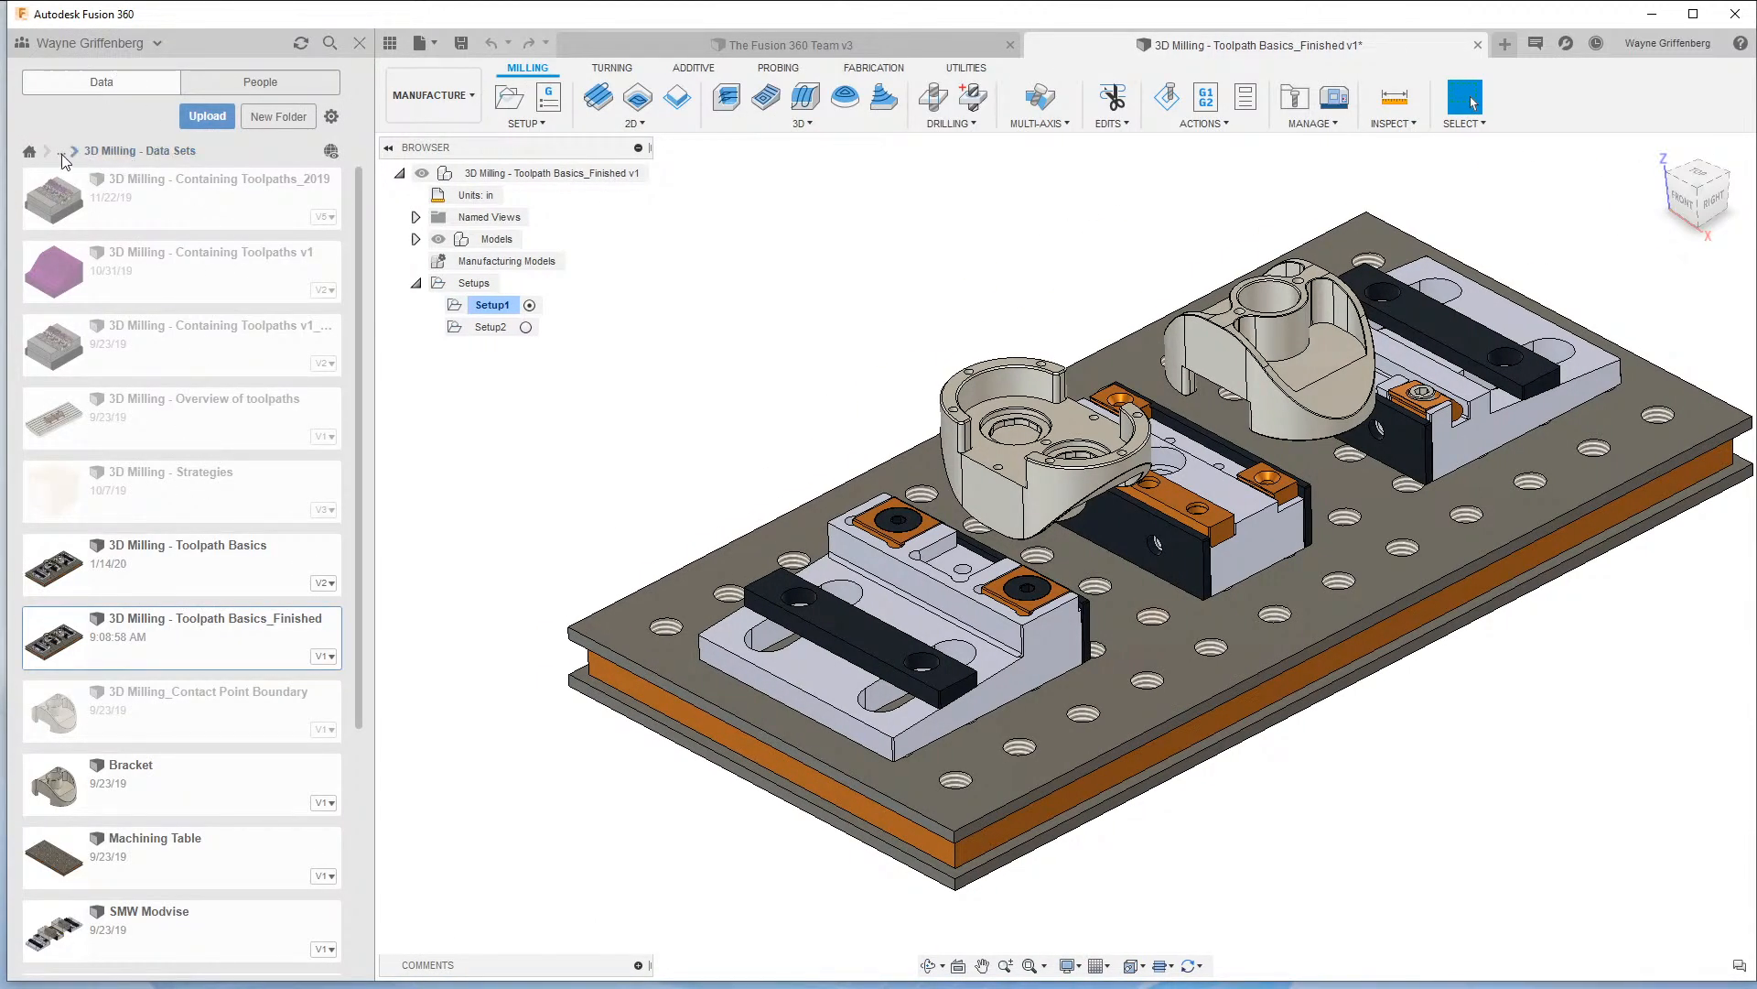
pyautogui.click(29, 151)
pyautogui.scroll(-5, 203, 737)
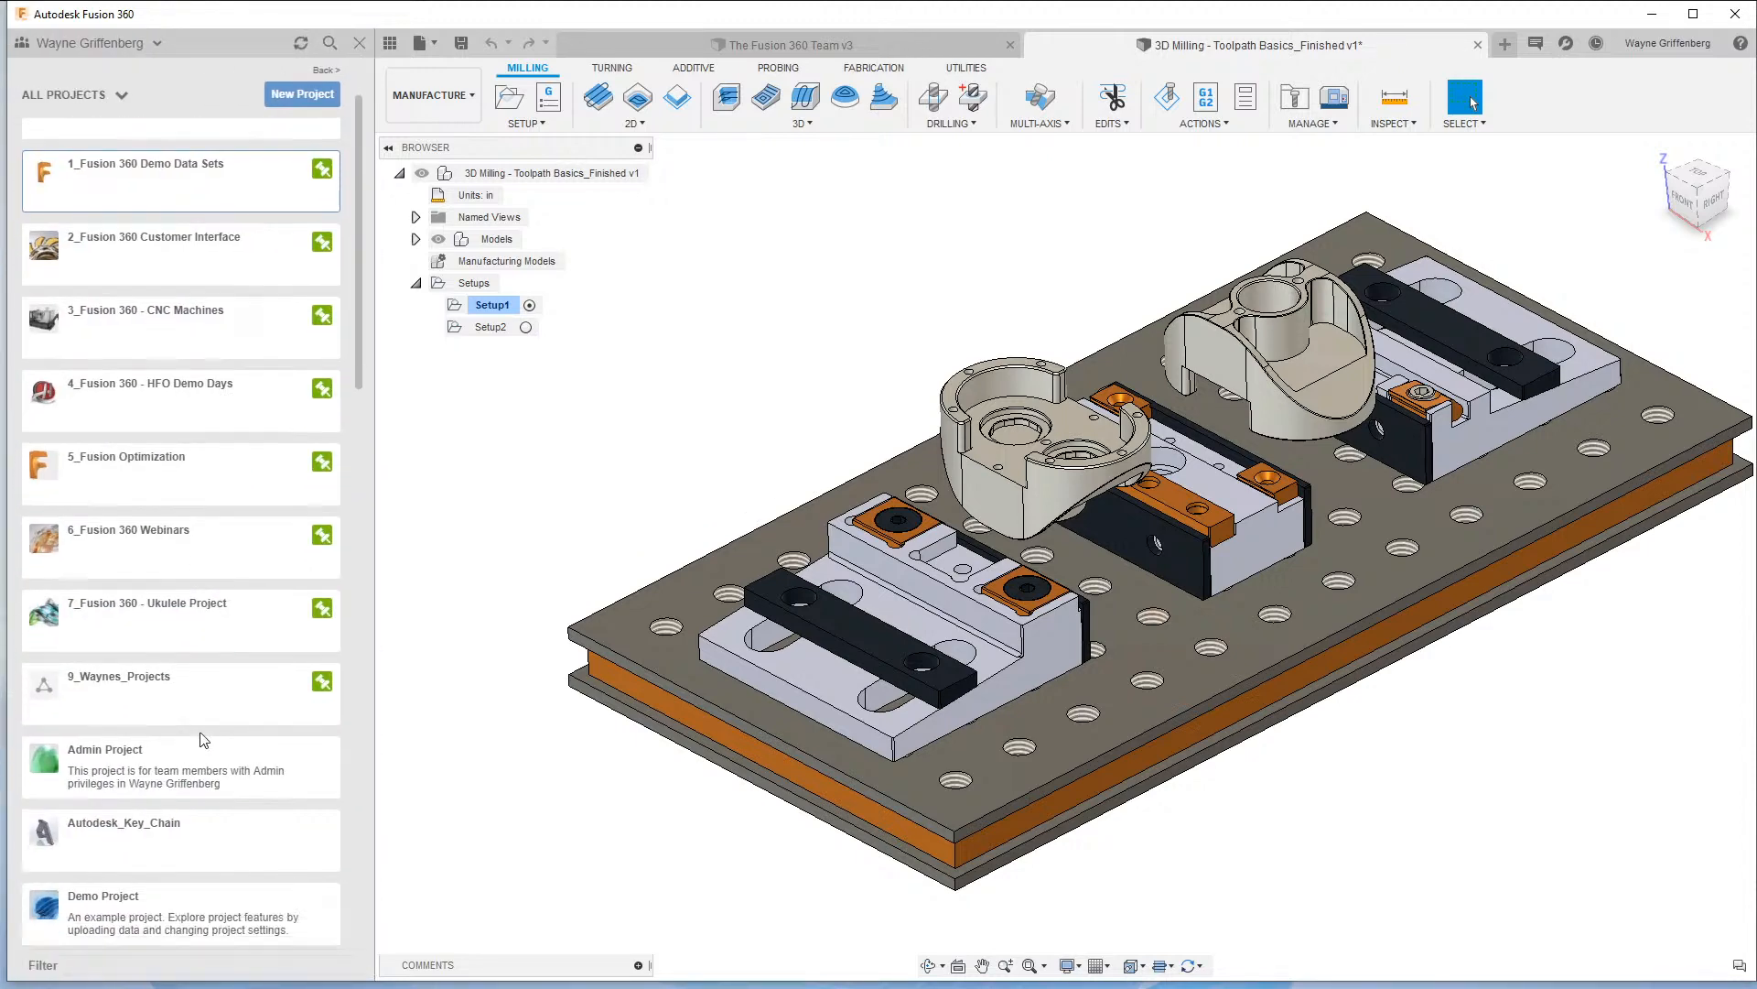
pyautogui.scroll(-13, 200, 732)
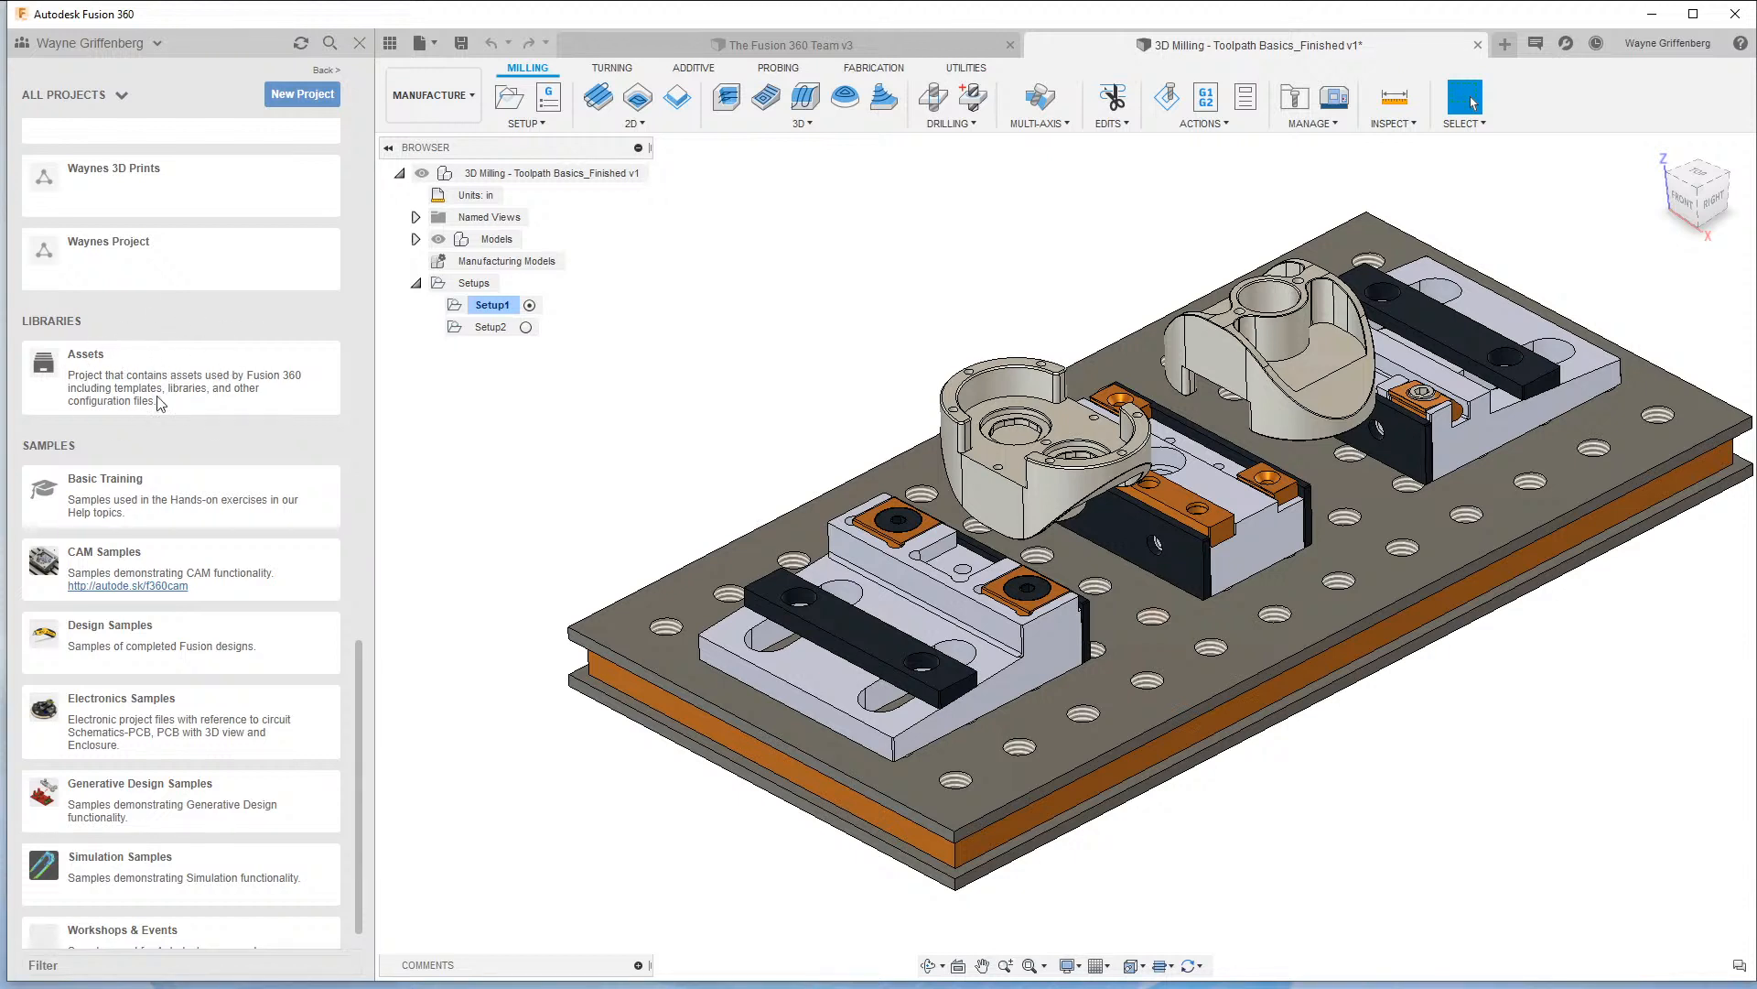
pyautogui.click(194, 386)
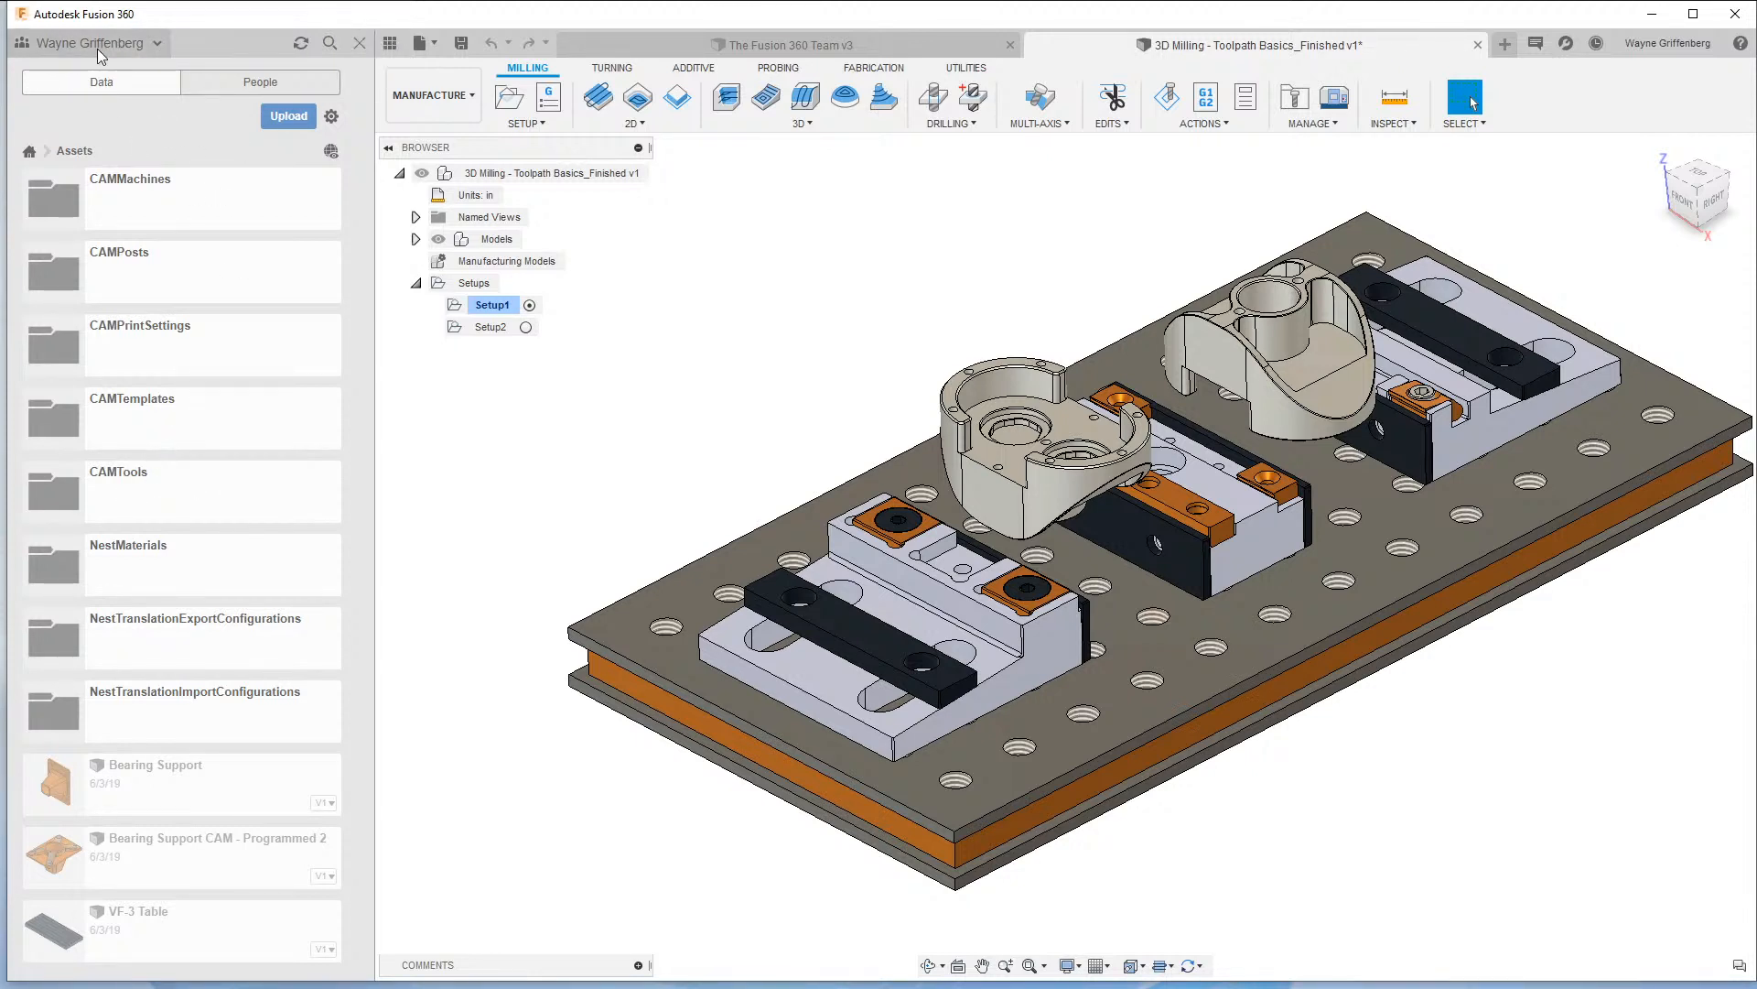
pyautogui.click(29, 152)
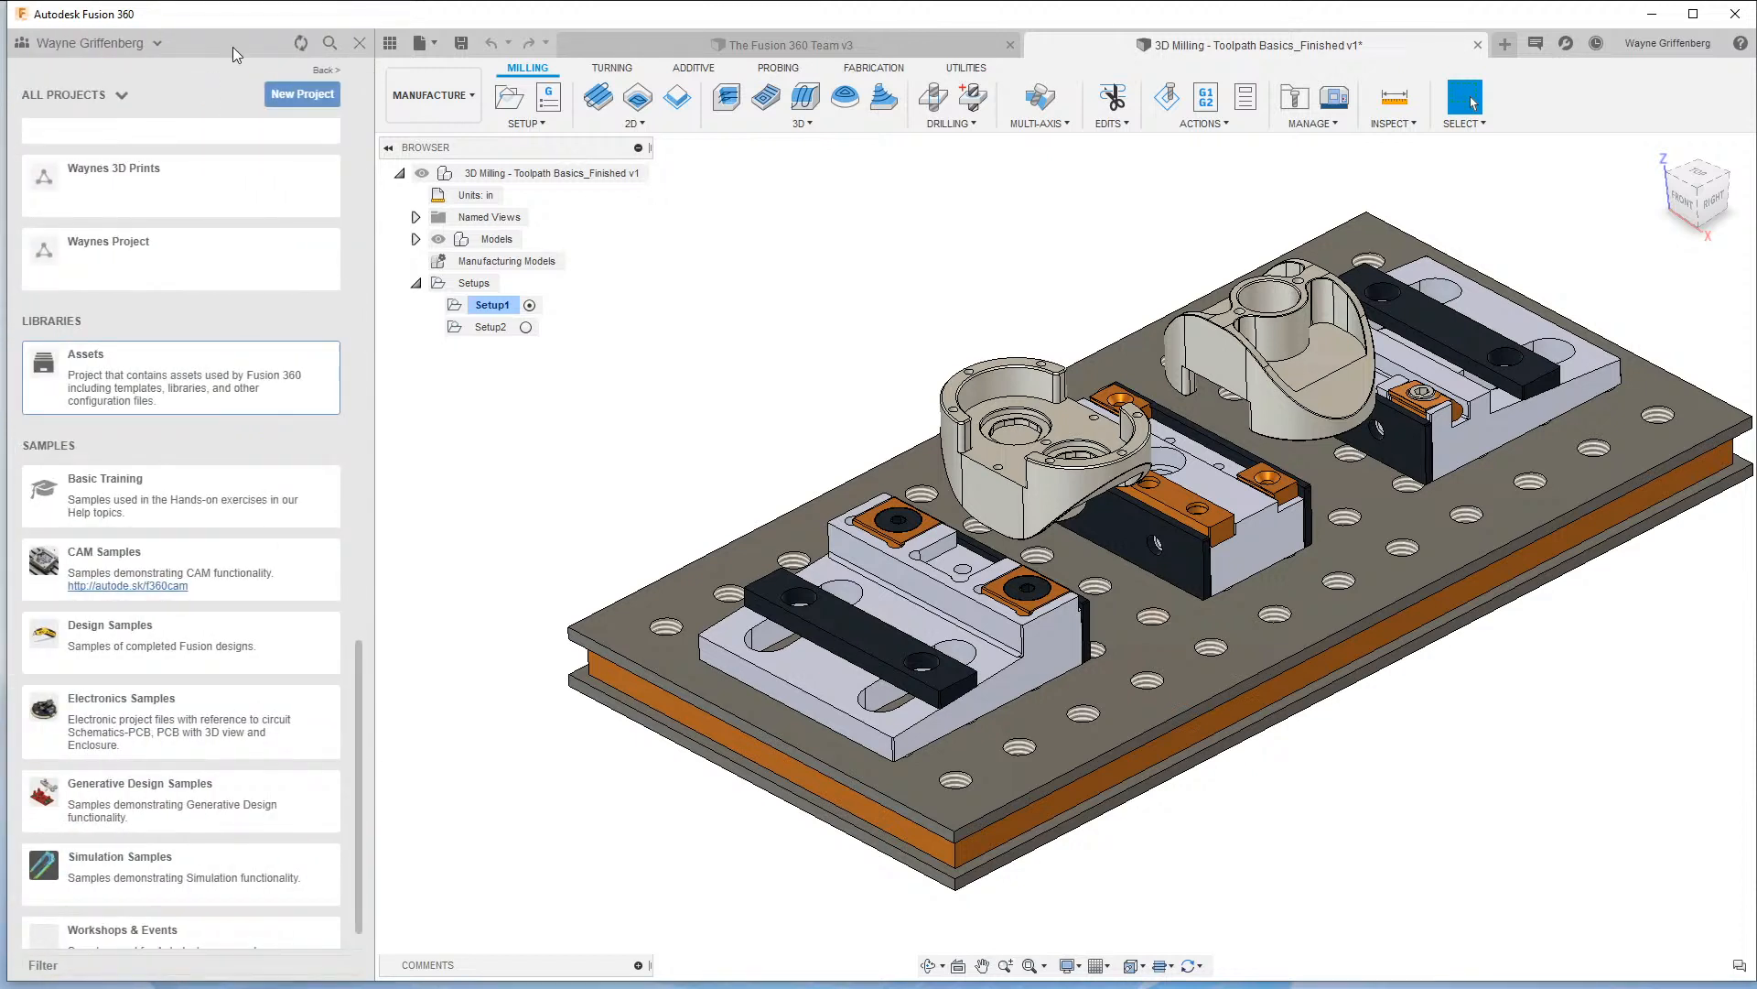
pyautogui.click(360, 43)
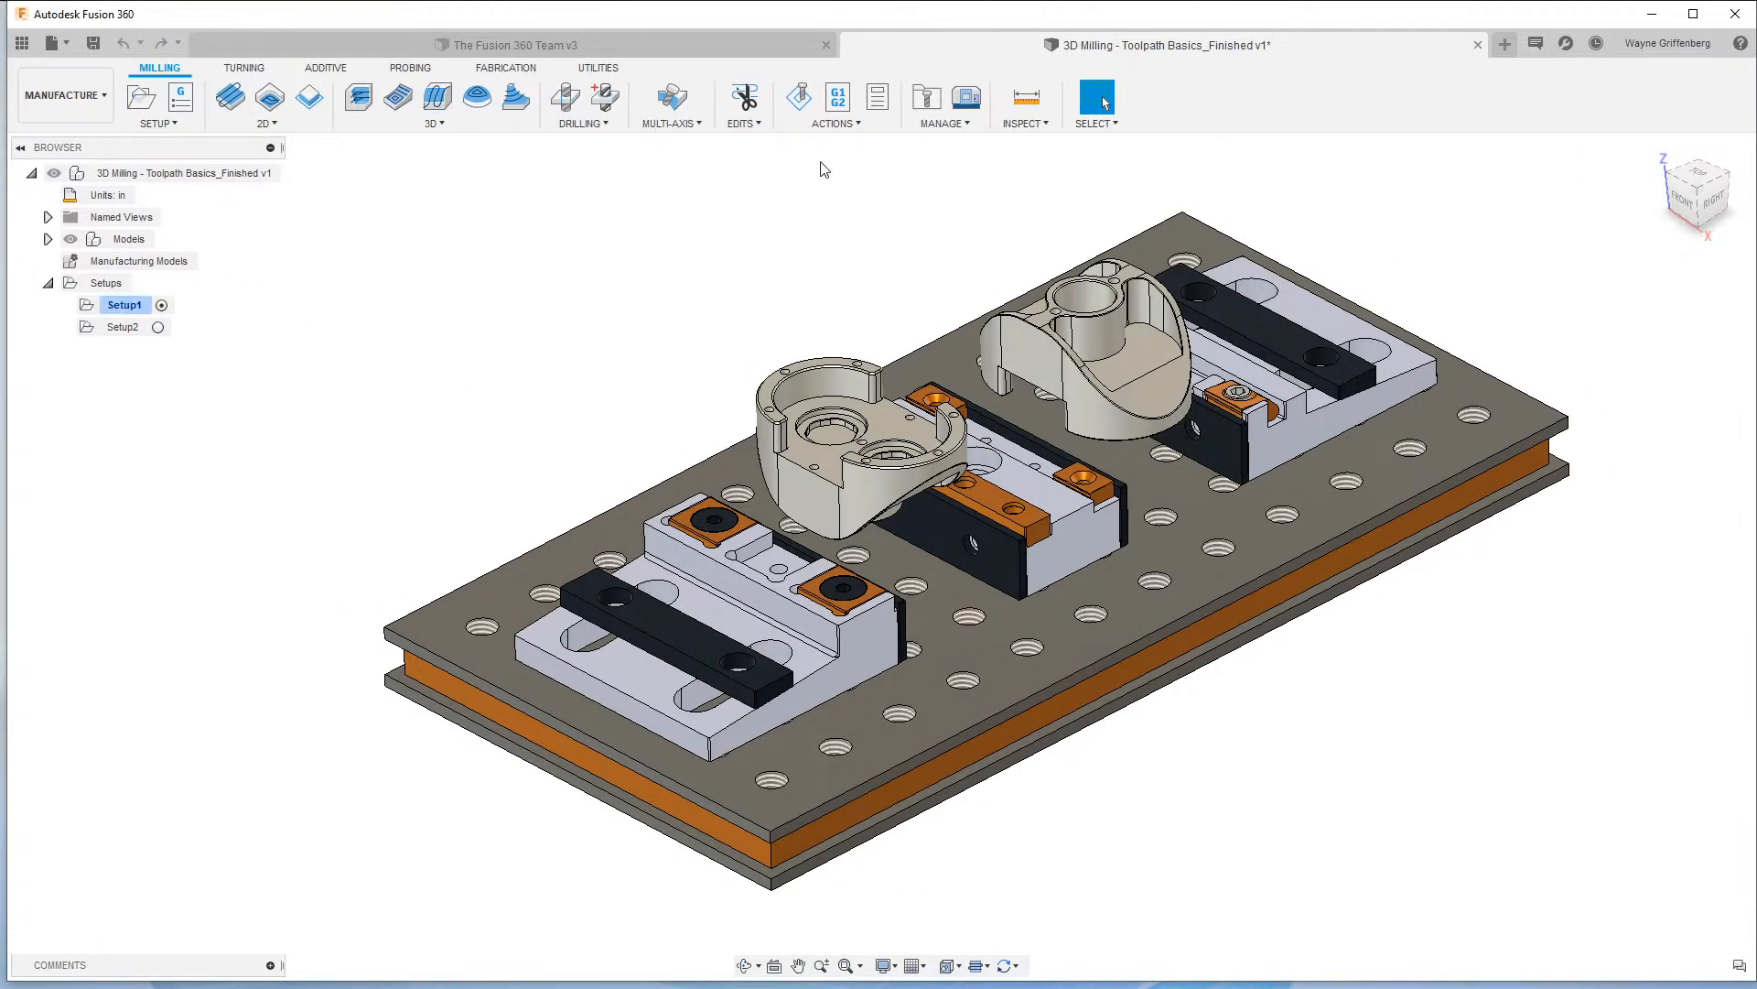
# Reopen the tool library and review the tools in the cloud Haas VF-2 library.
pyautogui.click(928, 98)
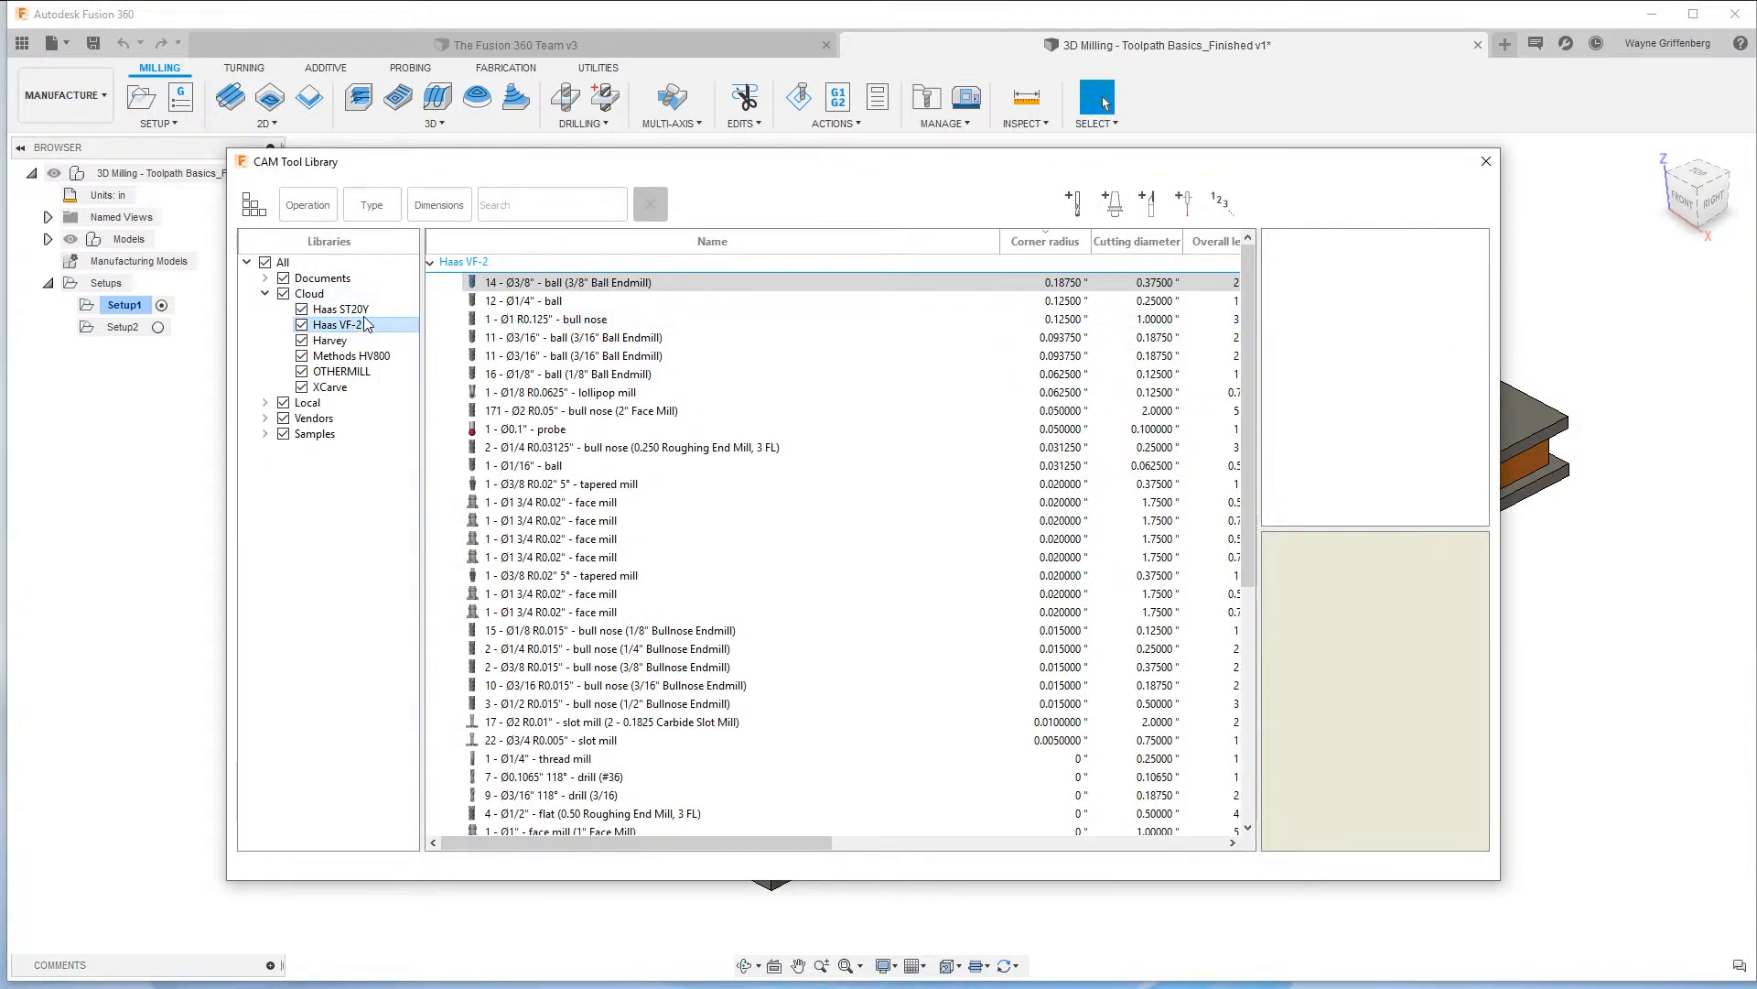
pyautogui.scroll(-7, 682, 549)
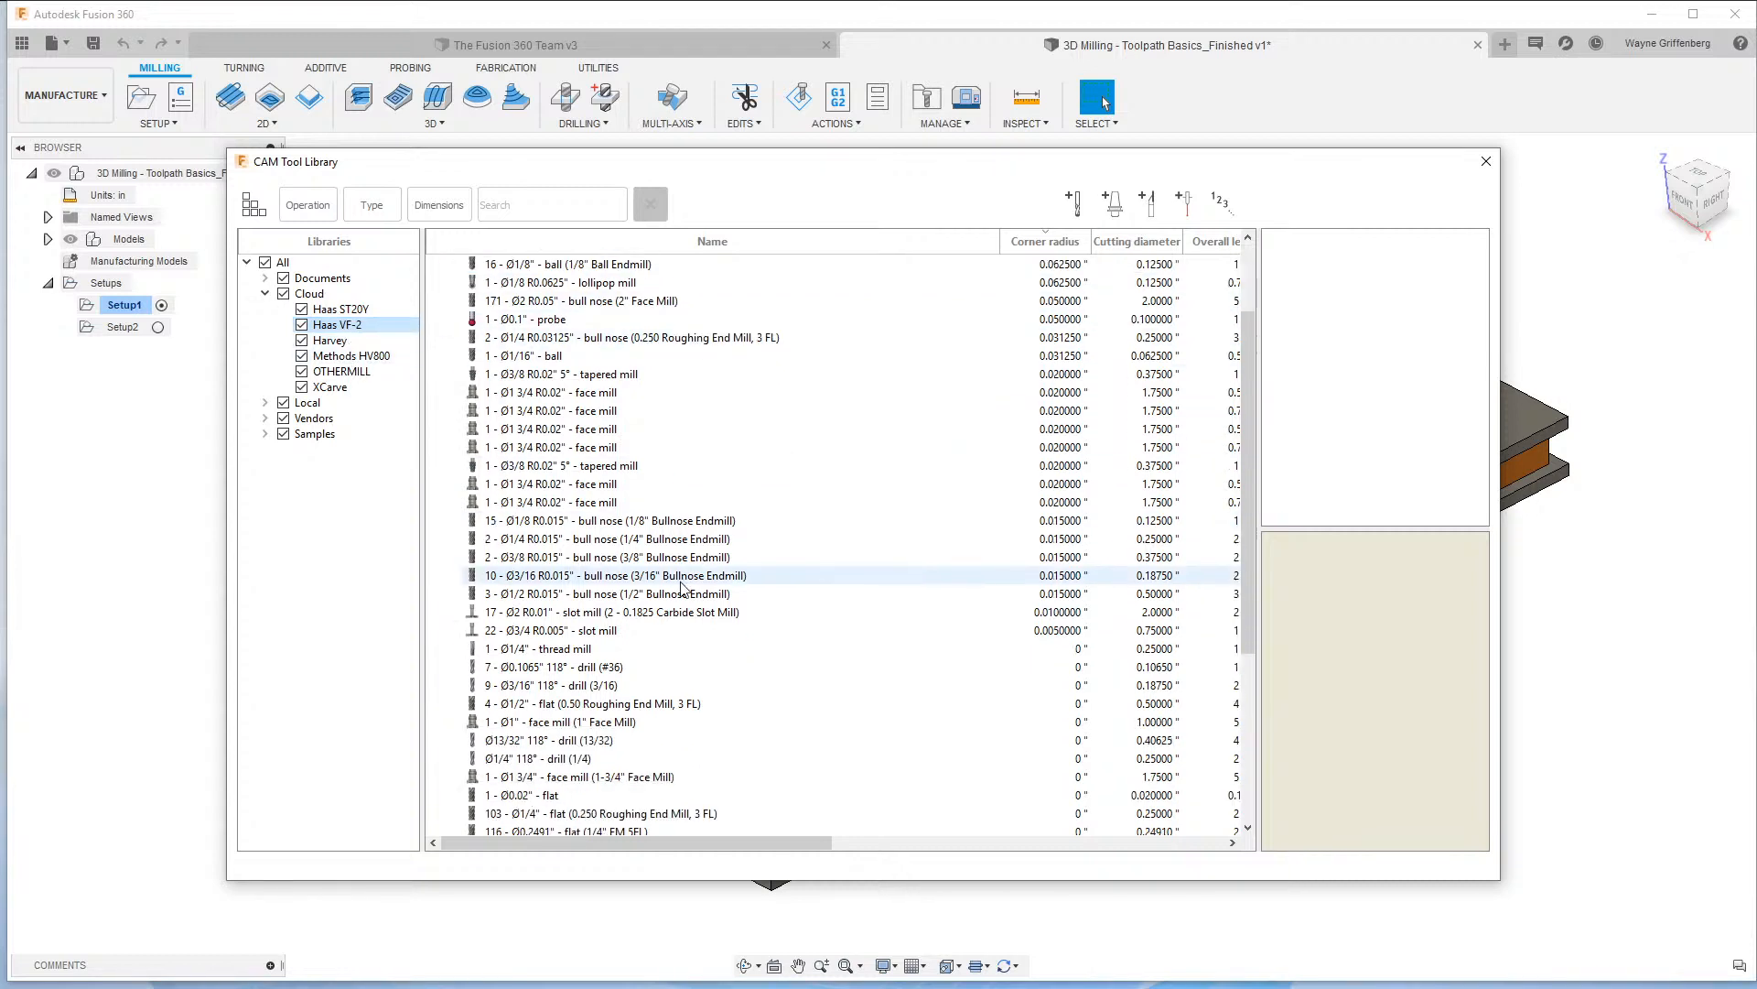
pyautogui.scroll(7, 682, 588)
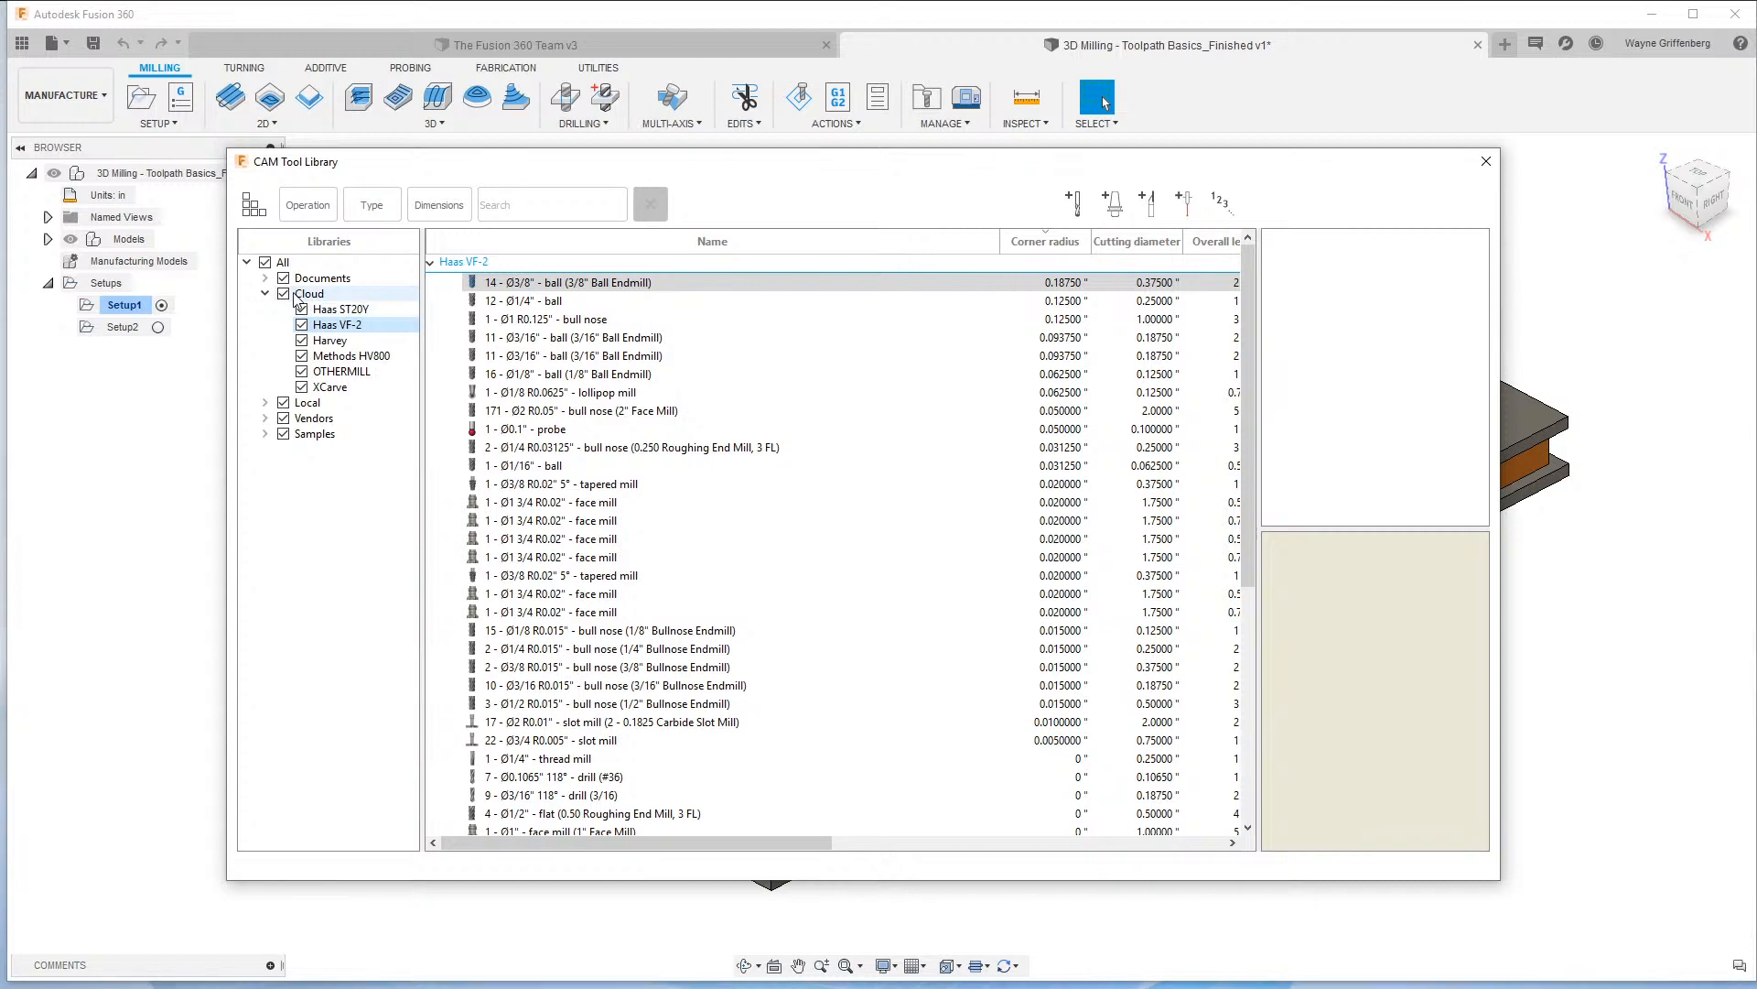
pyautogui.click(266, 294)
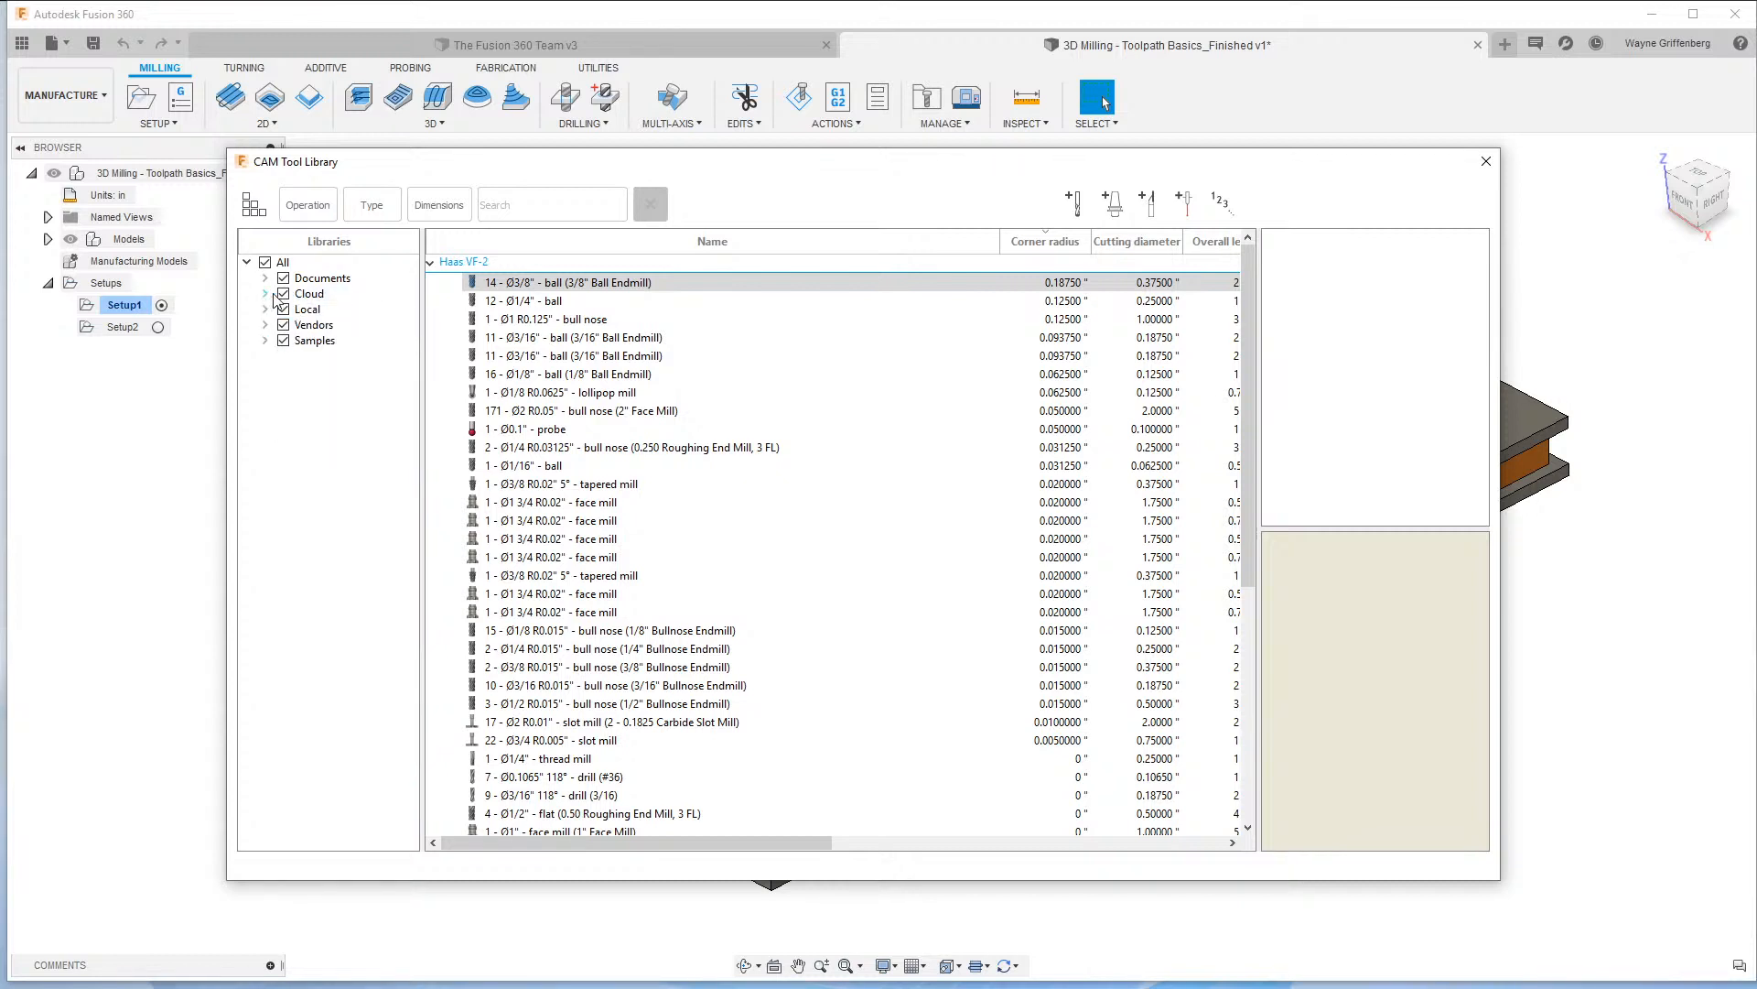
# Look through the tools in the Documents, Cloud, Local, Vendors and Samples library groups.
pyautogui.moveTo(799, 160); pyautogui.dragTo(932, 179)
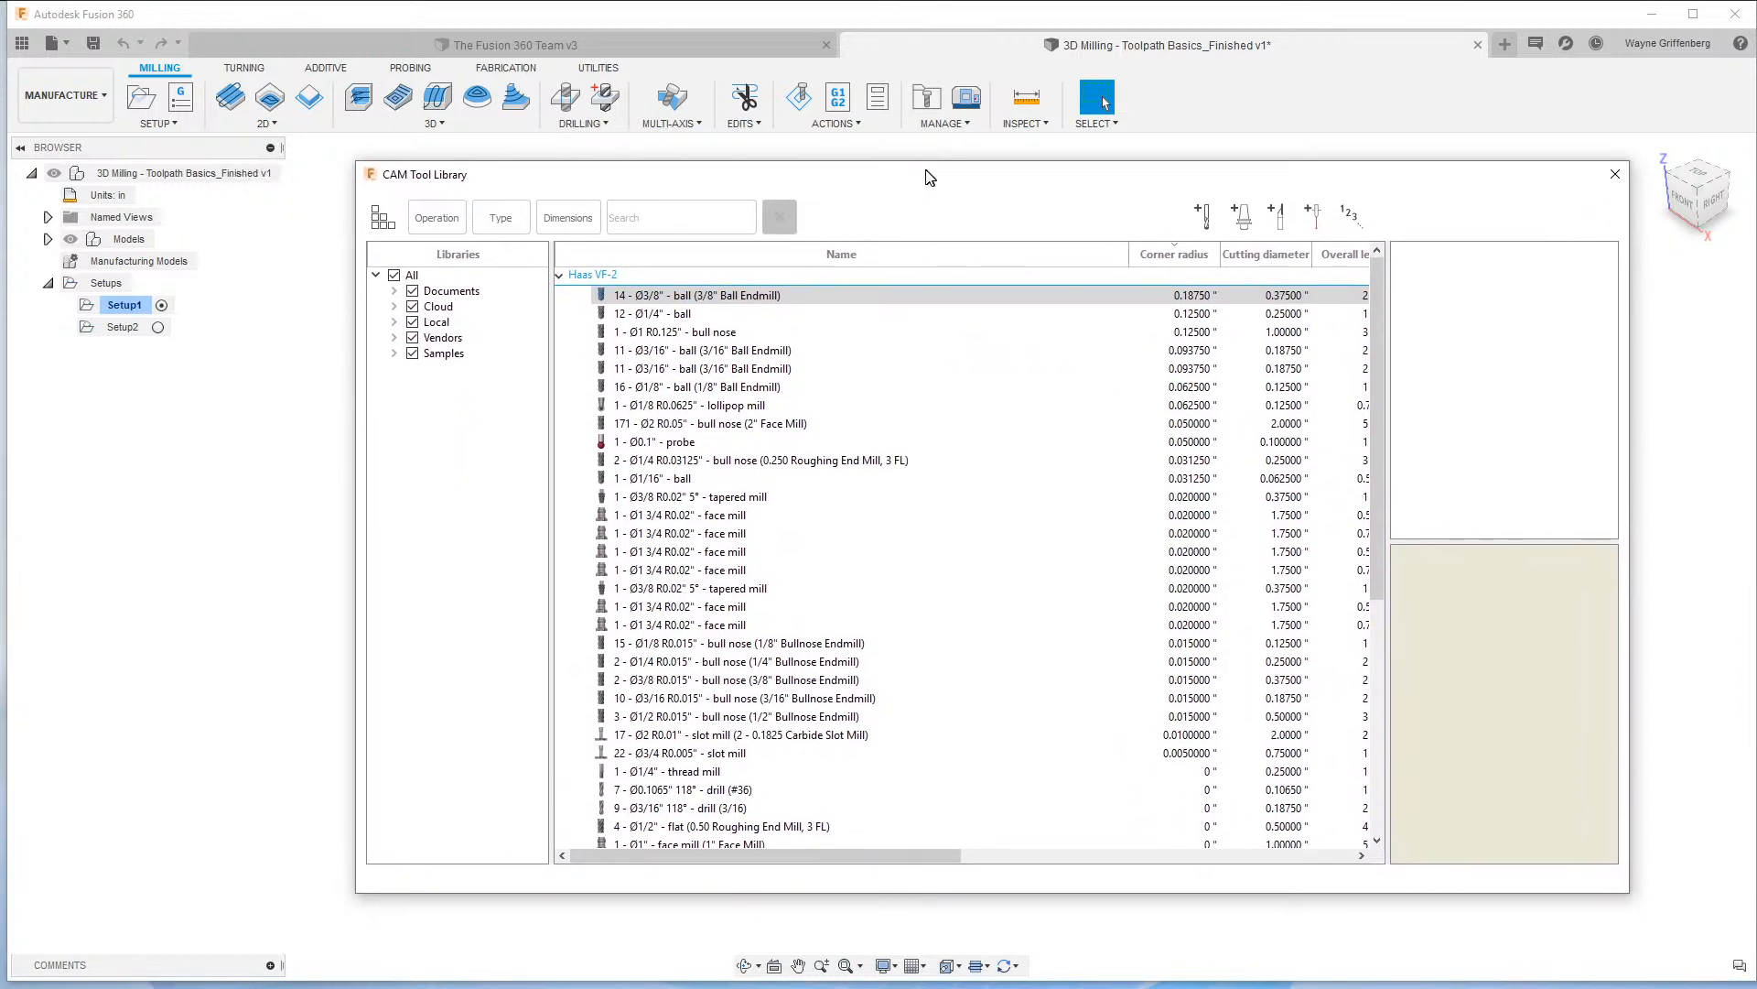
pyautogui.click(448, 291)
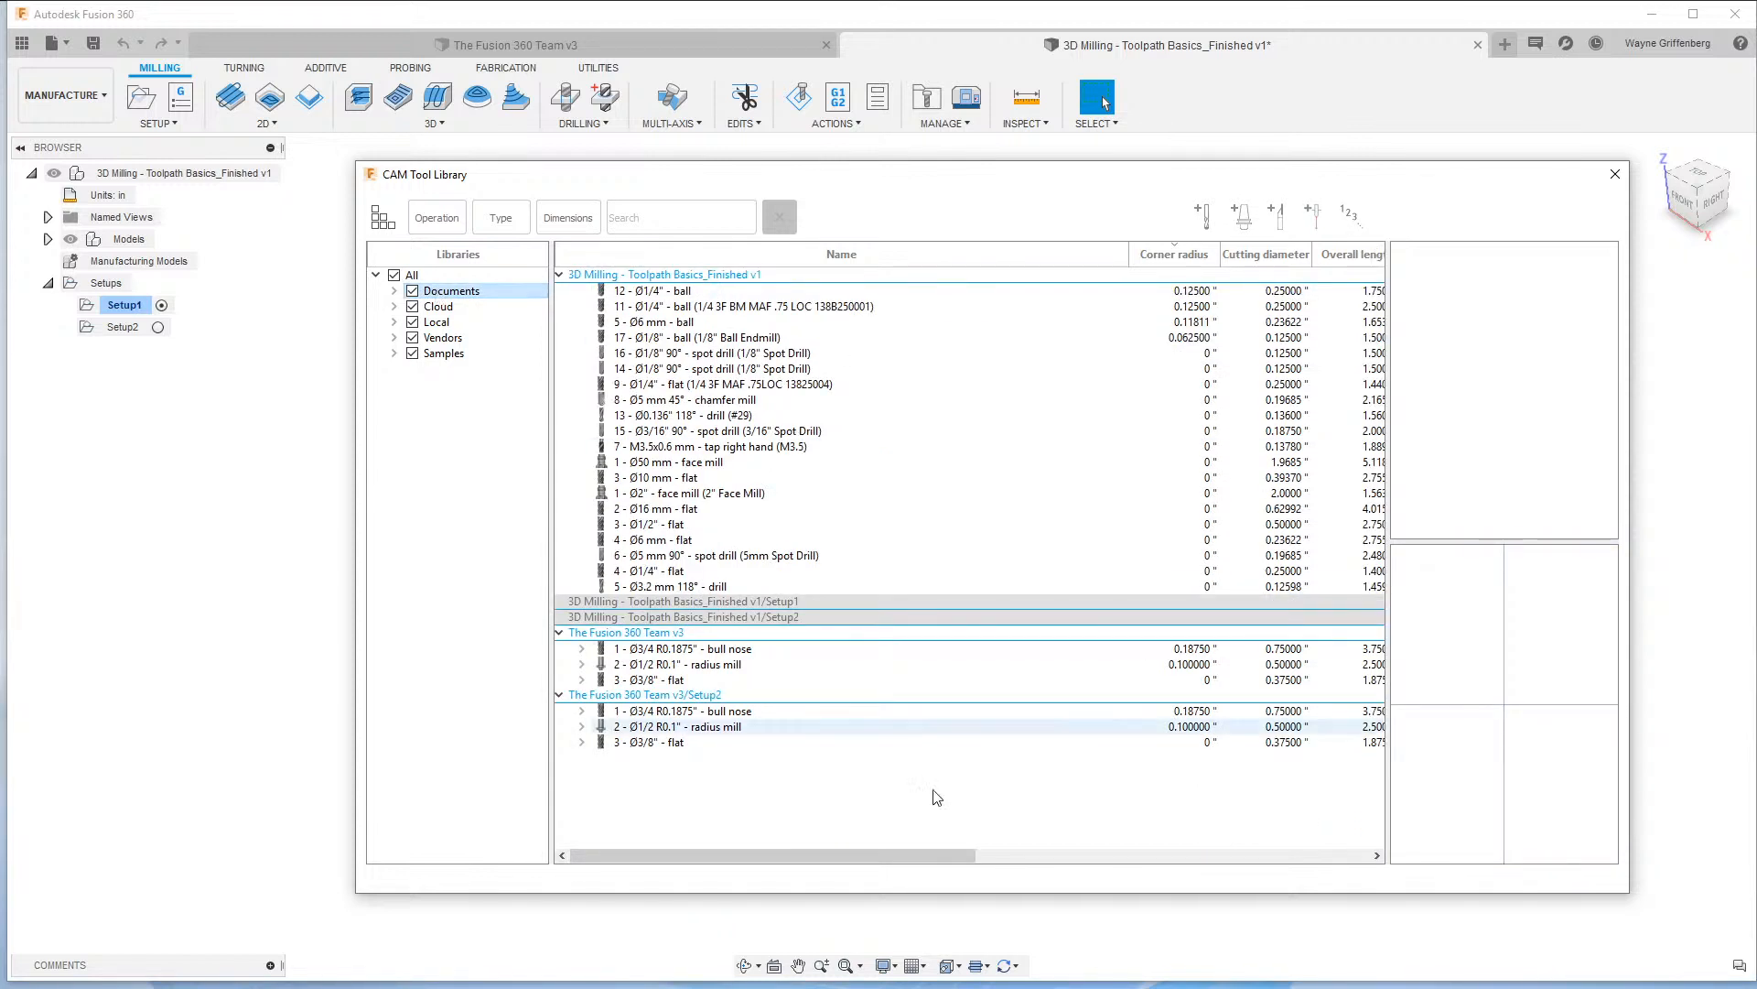
pyautogui.click(437, 308)
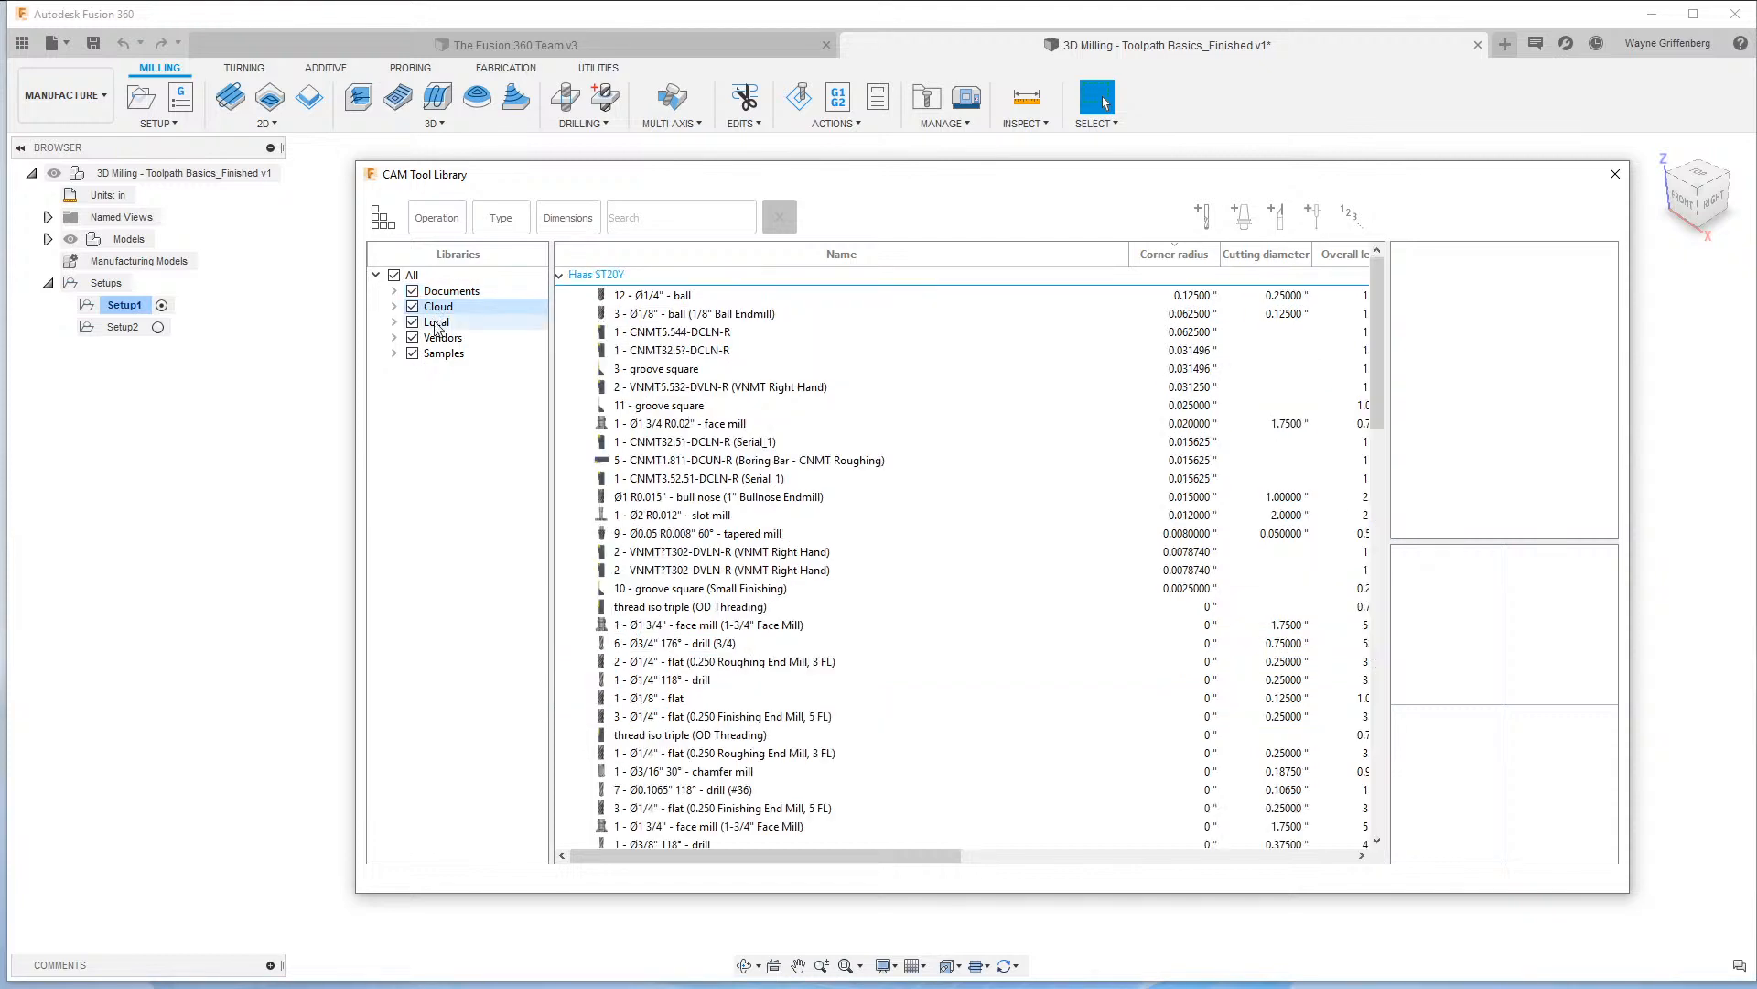
pyautogui.click(436, 323)
pyautogui.click(436, 338)
pyautogui.click(439, 353)
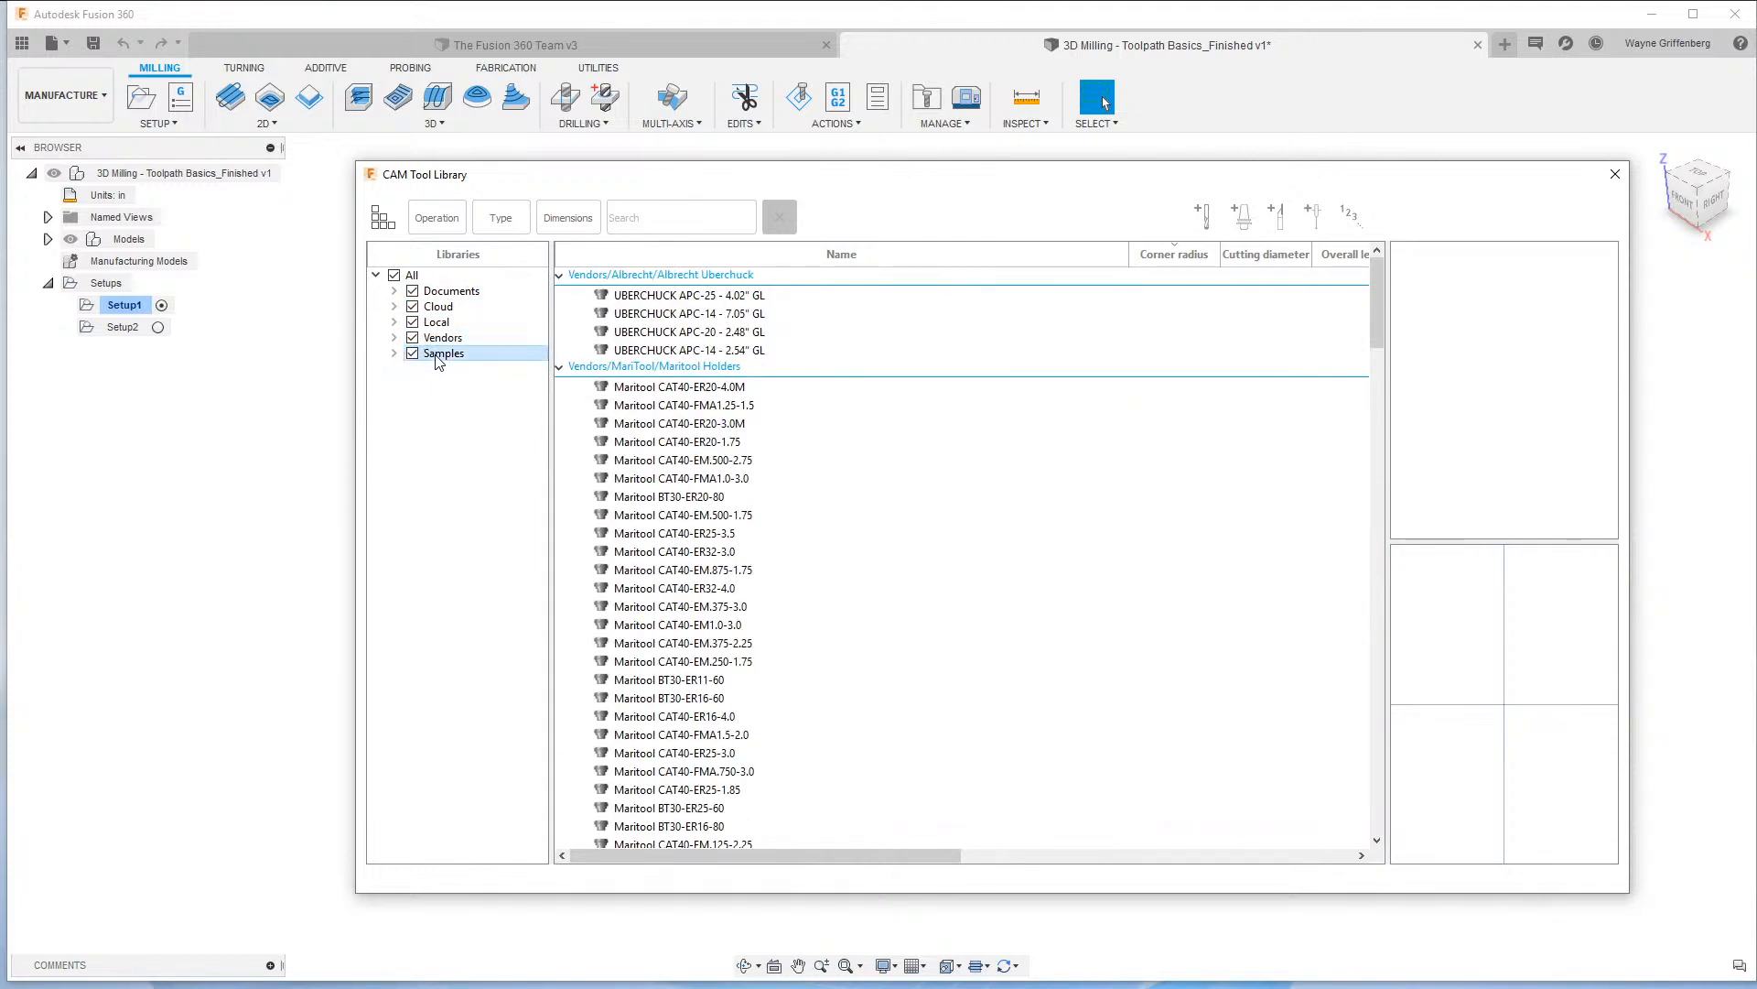
# Show only the tools used in the 3D Milling - Toolpath Basics_Finished document.
pyautogui.click(435, 291)
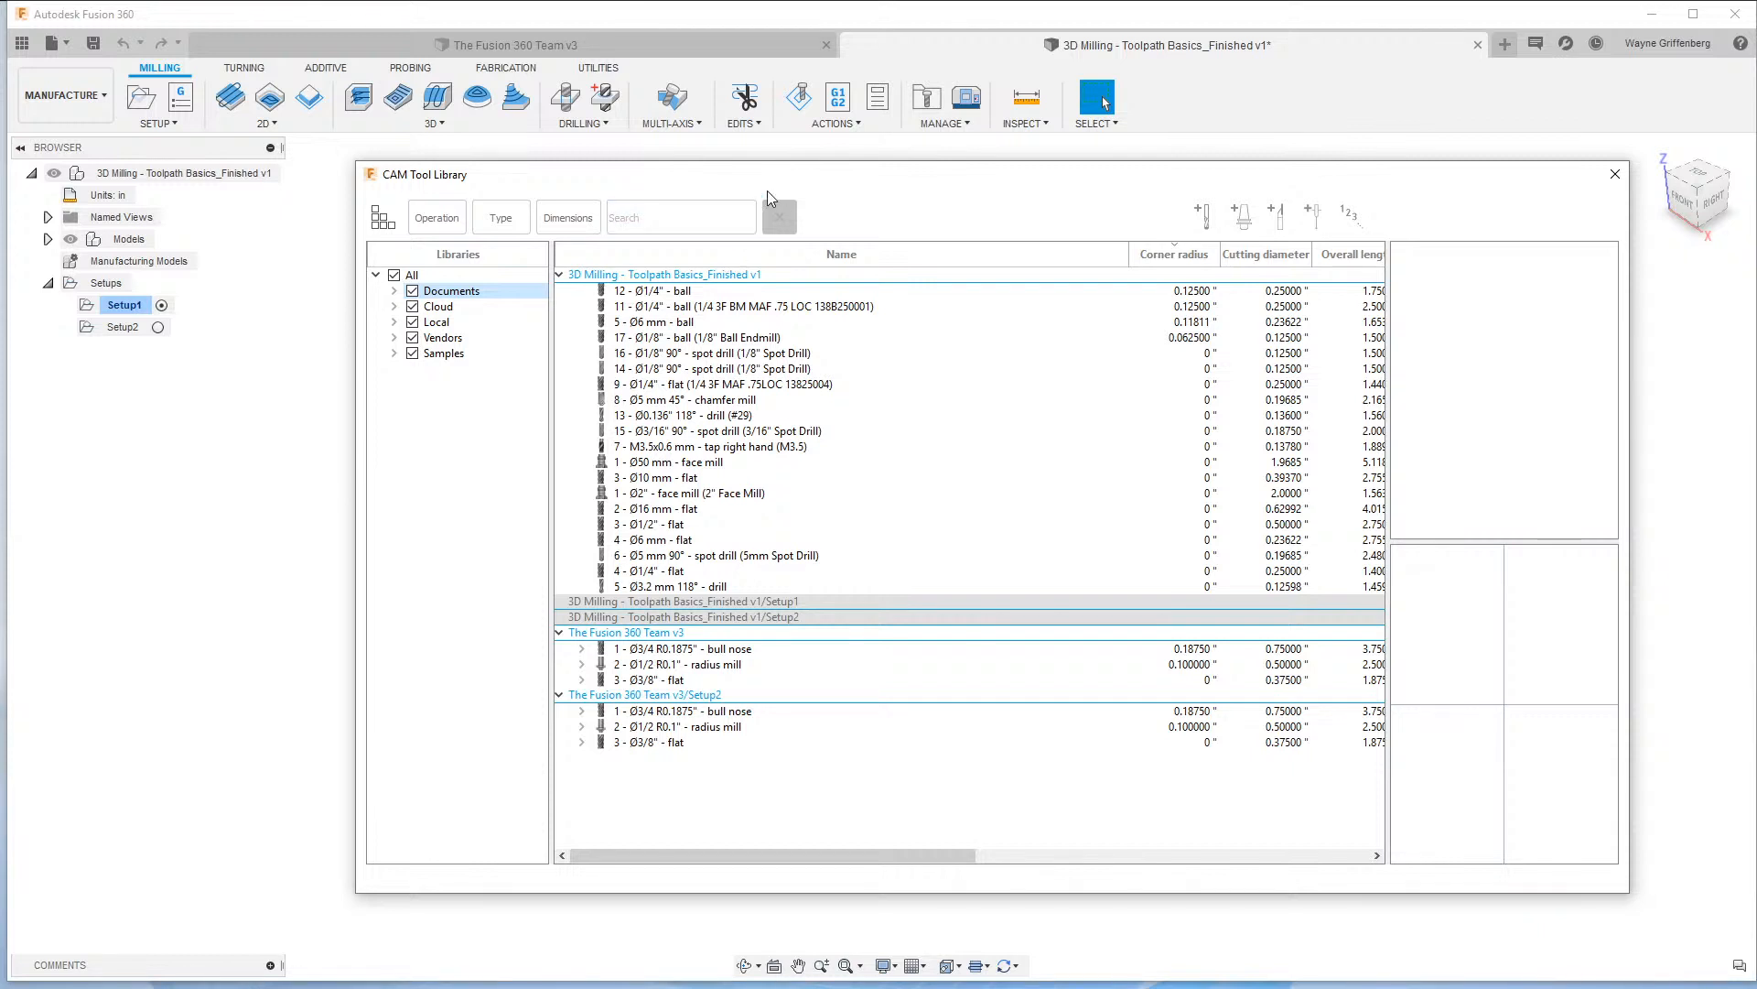
pyautogui.moveTo(784, 182)
pyautogui.mouseDown()
pyautogui.moveTo(841, 180)
pyautogui.moveTo(782, 190)
pyautogui.mouseUp()
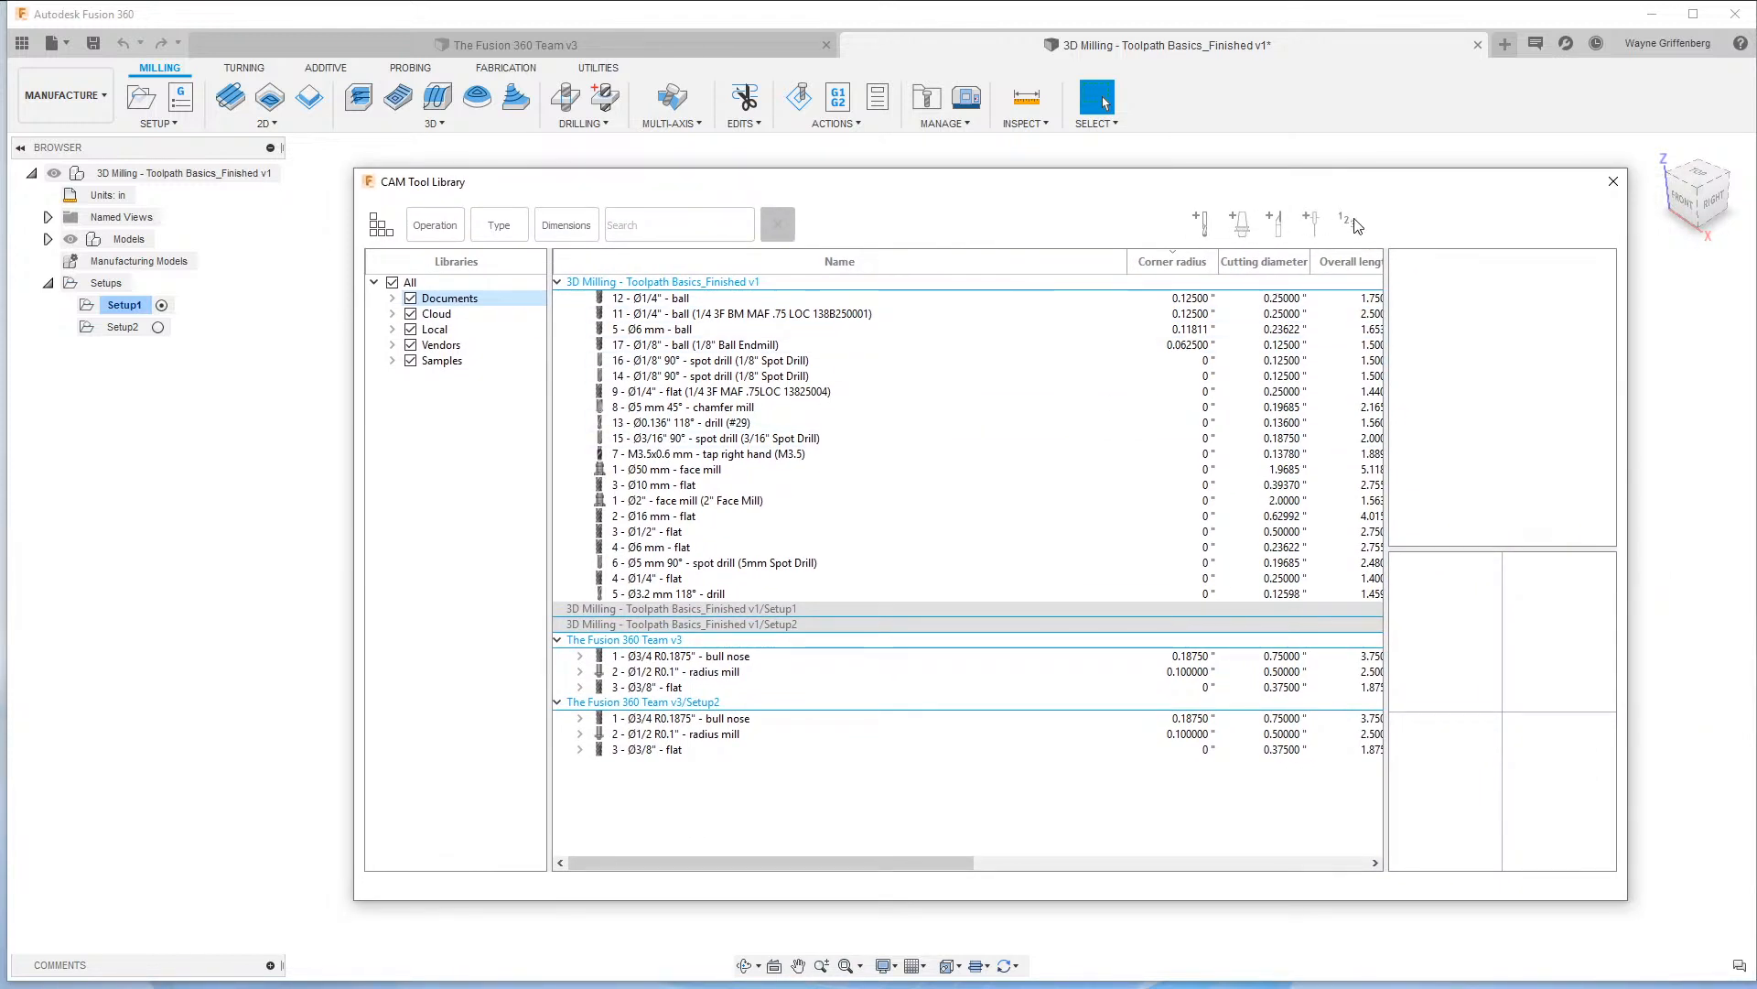
pyautogui.click(392, 298)
pyautogui.click(480, 319)
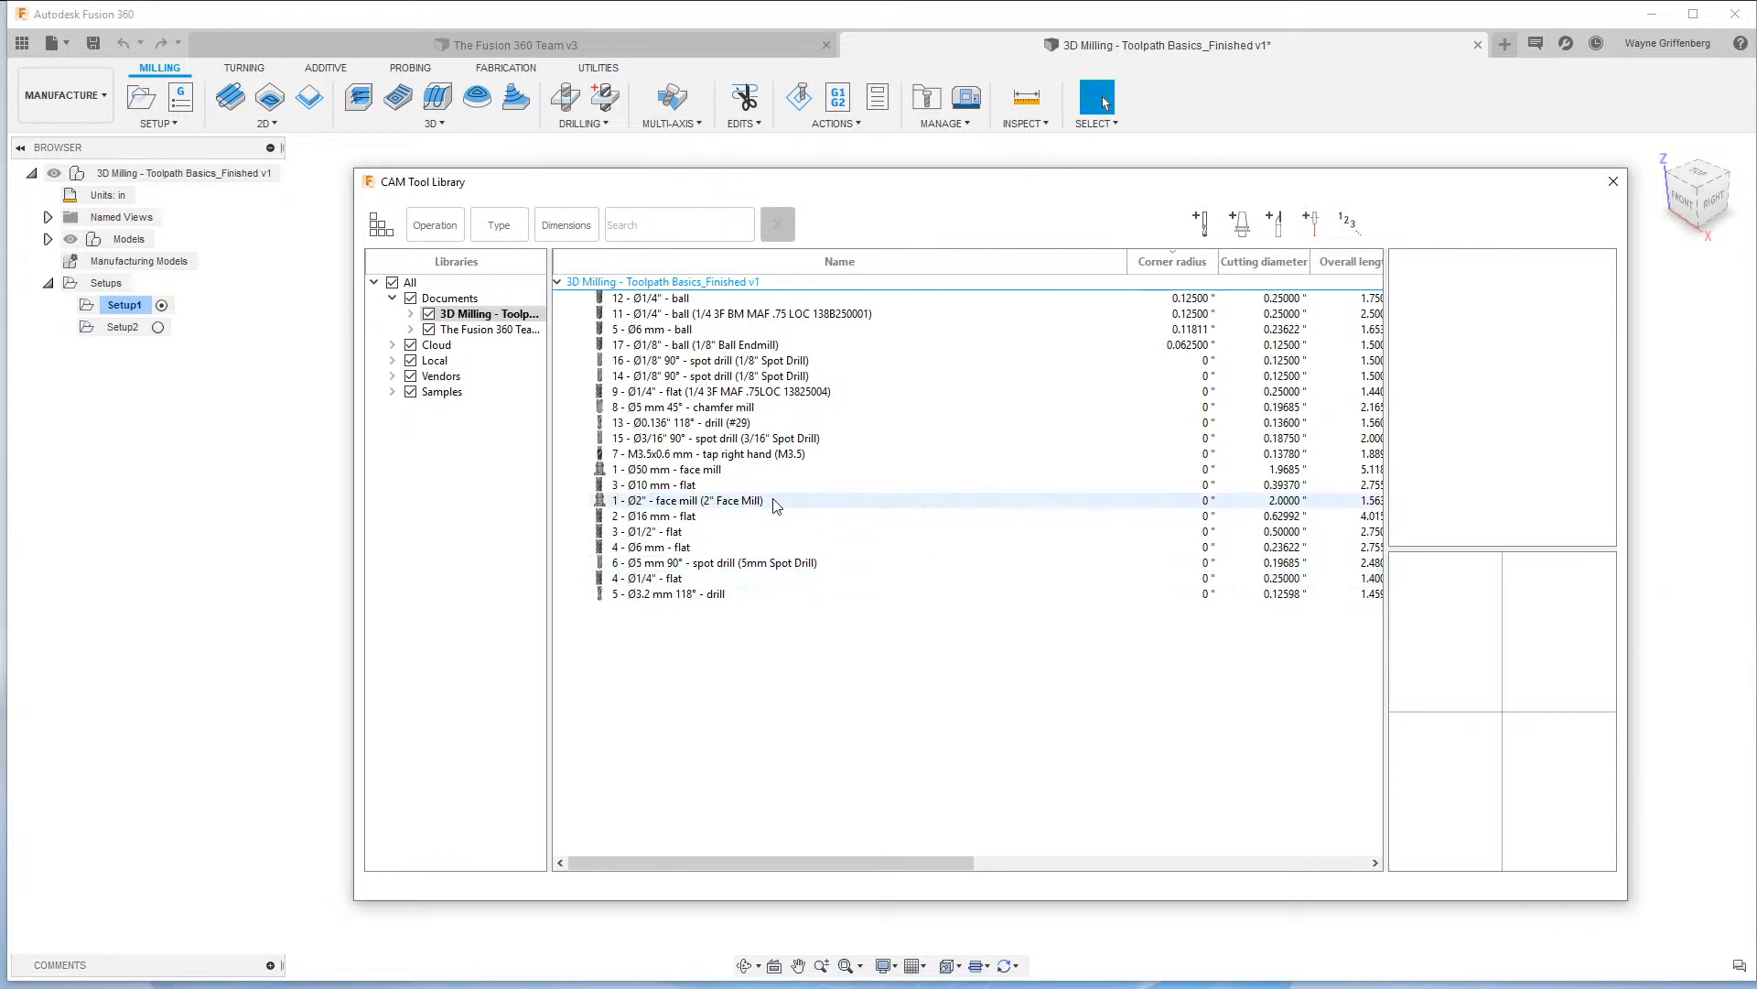
# Renumber the document's tools from 1 in increments of 1, updating the diameter, length and compensation offsets, without keeping any tool numbers.
pyautogui.click(1347, 224)
pyautogui.moveTo(1037, 404); pyautogui.dragTo(1260, 362)
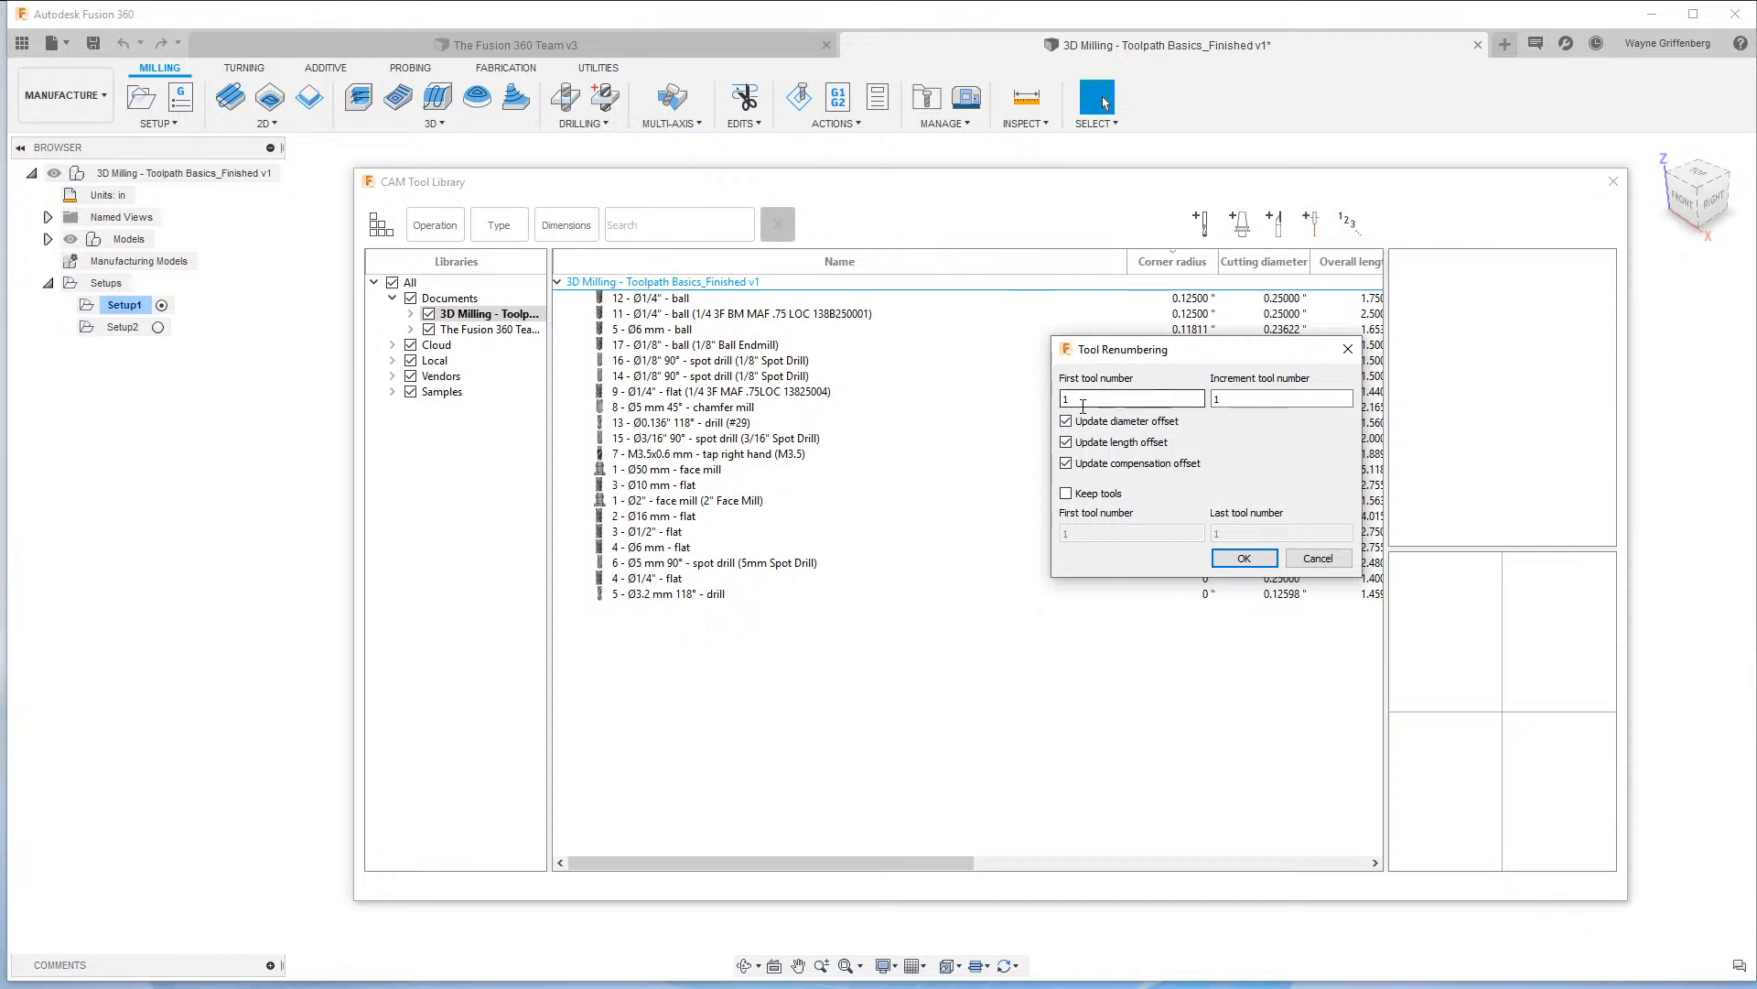
pyautogui.click(1067, 495)
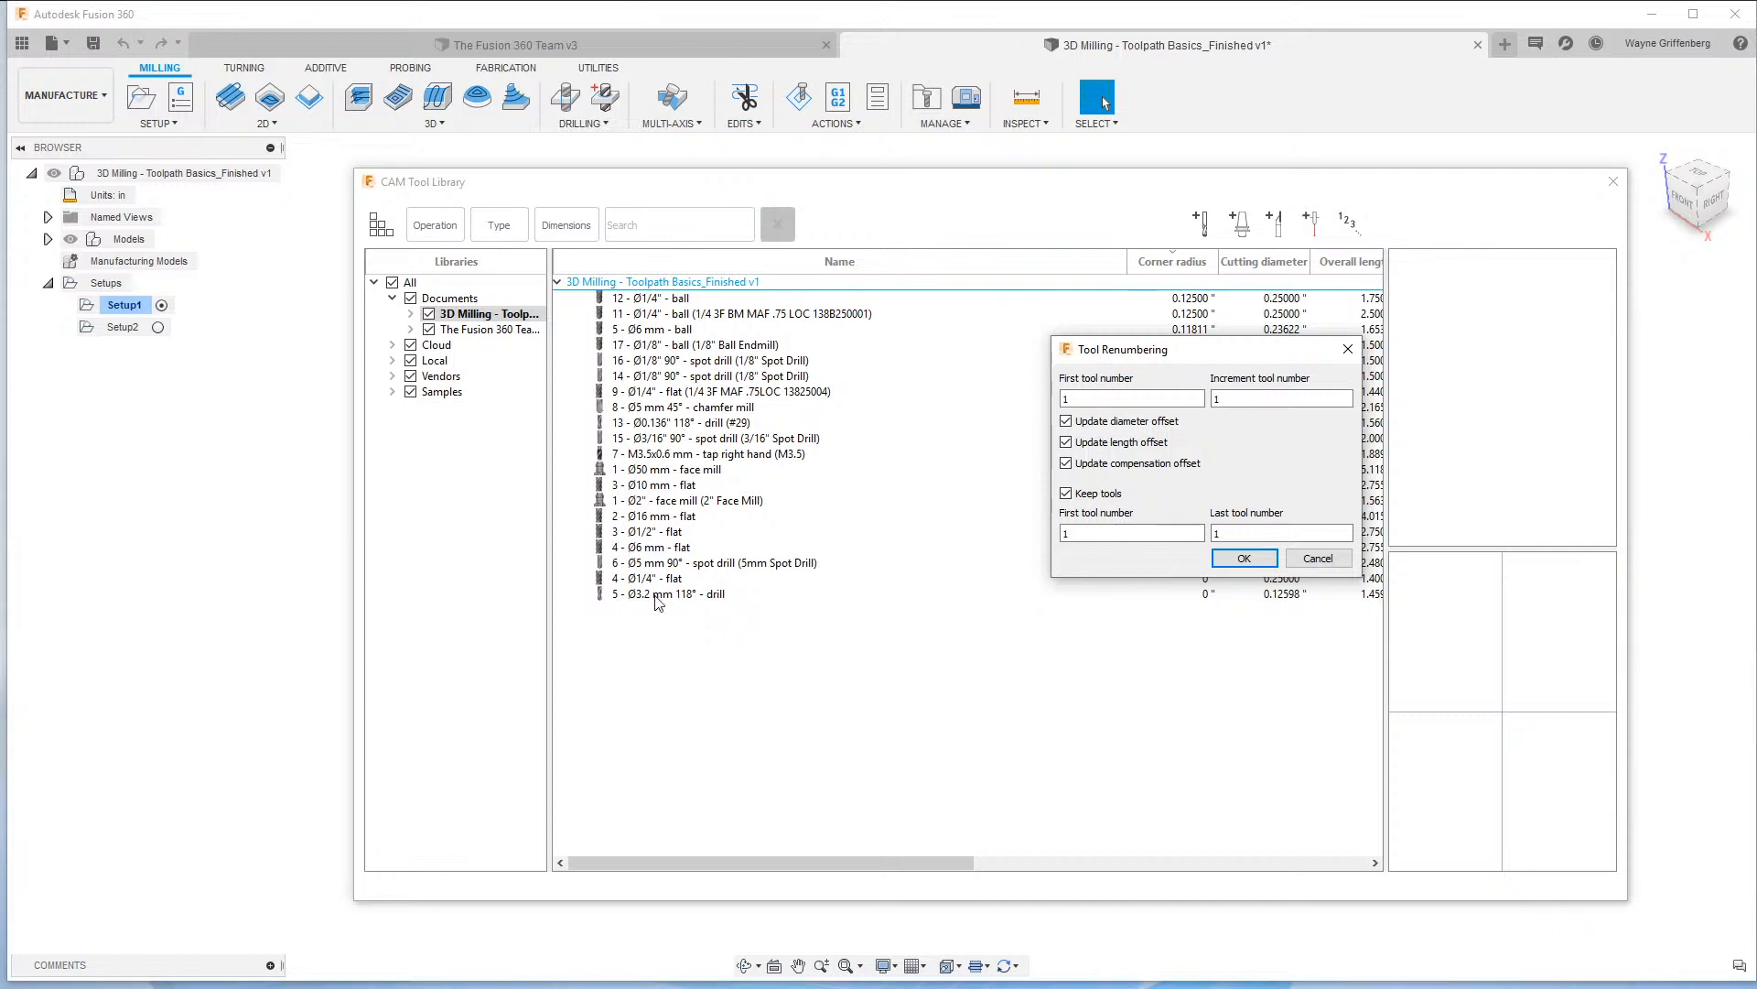
pyautogui.click(1066, 494)
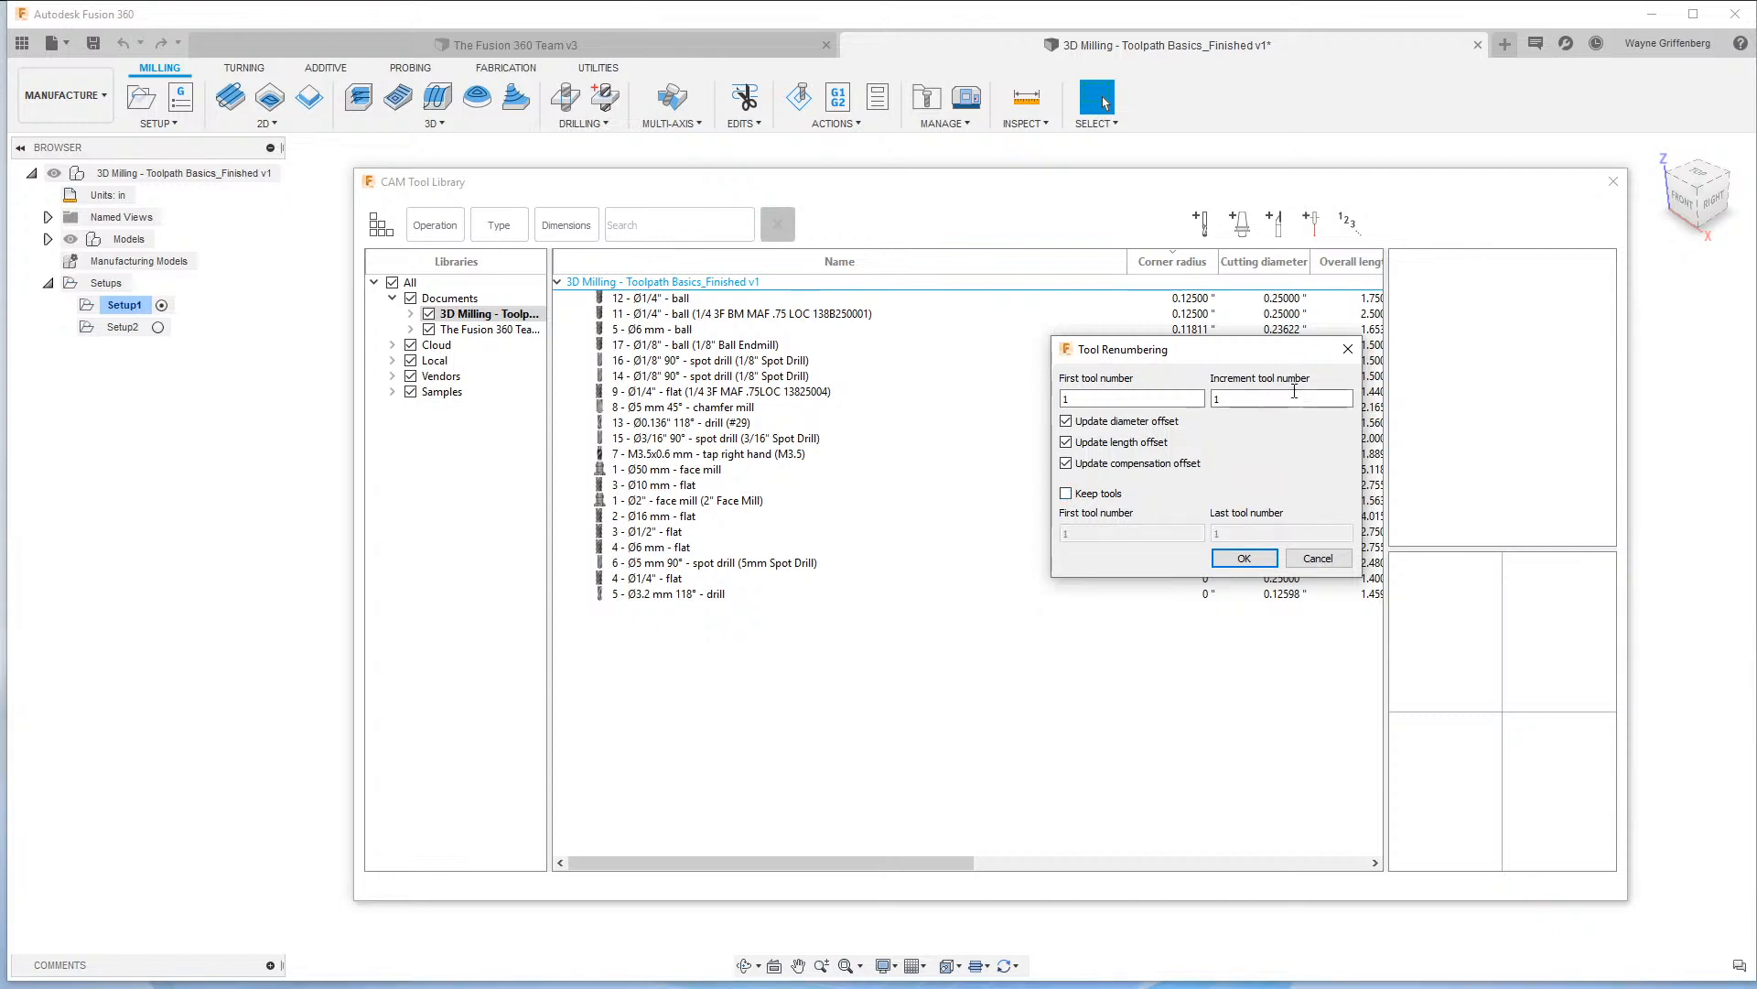
pyautogui.doubleClick(1321, 399)
pyautogui.click(1219, 401)
pyautogui.doubleClick(1218, 403)
pyautogui.click(1242, 558)
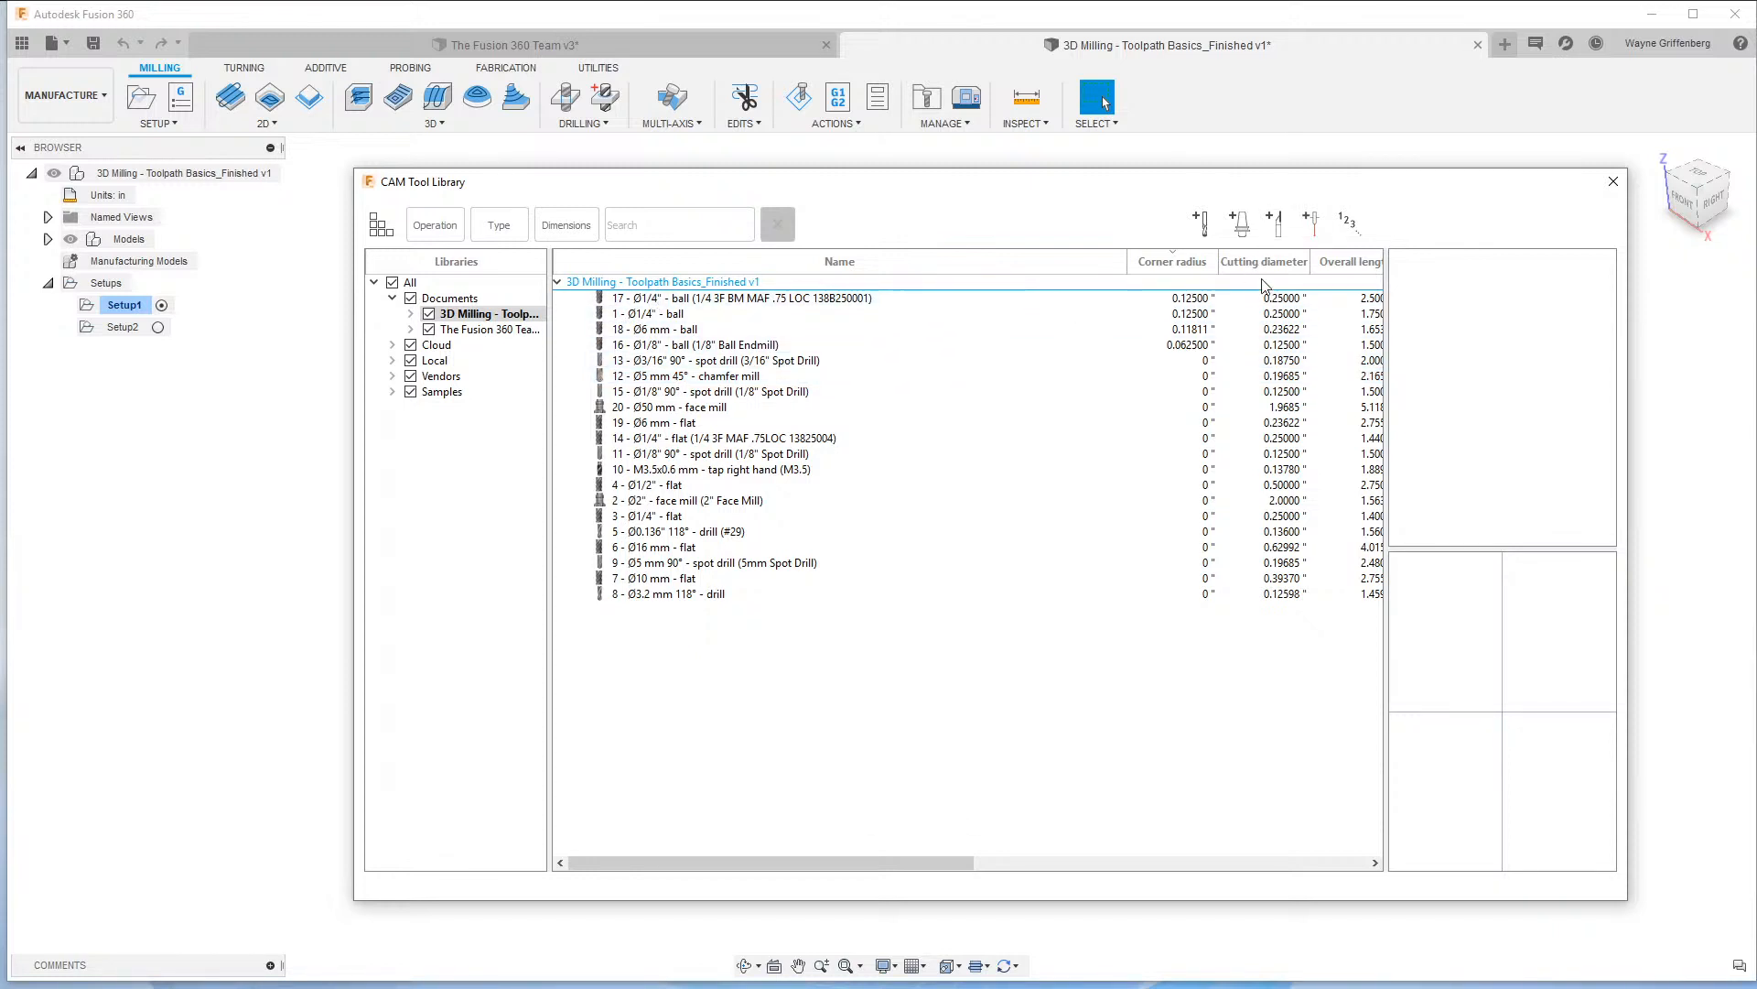
# Renumber the 3D Milling - Toolpath Basics_Finished document's tools from 101 in increments of 1, updating the diameter, length and compensation offsets.
pyautogui.click(1347, 221)
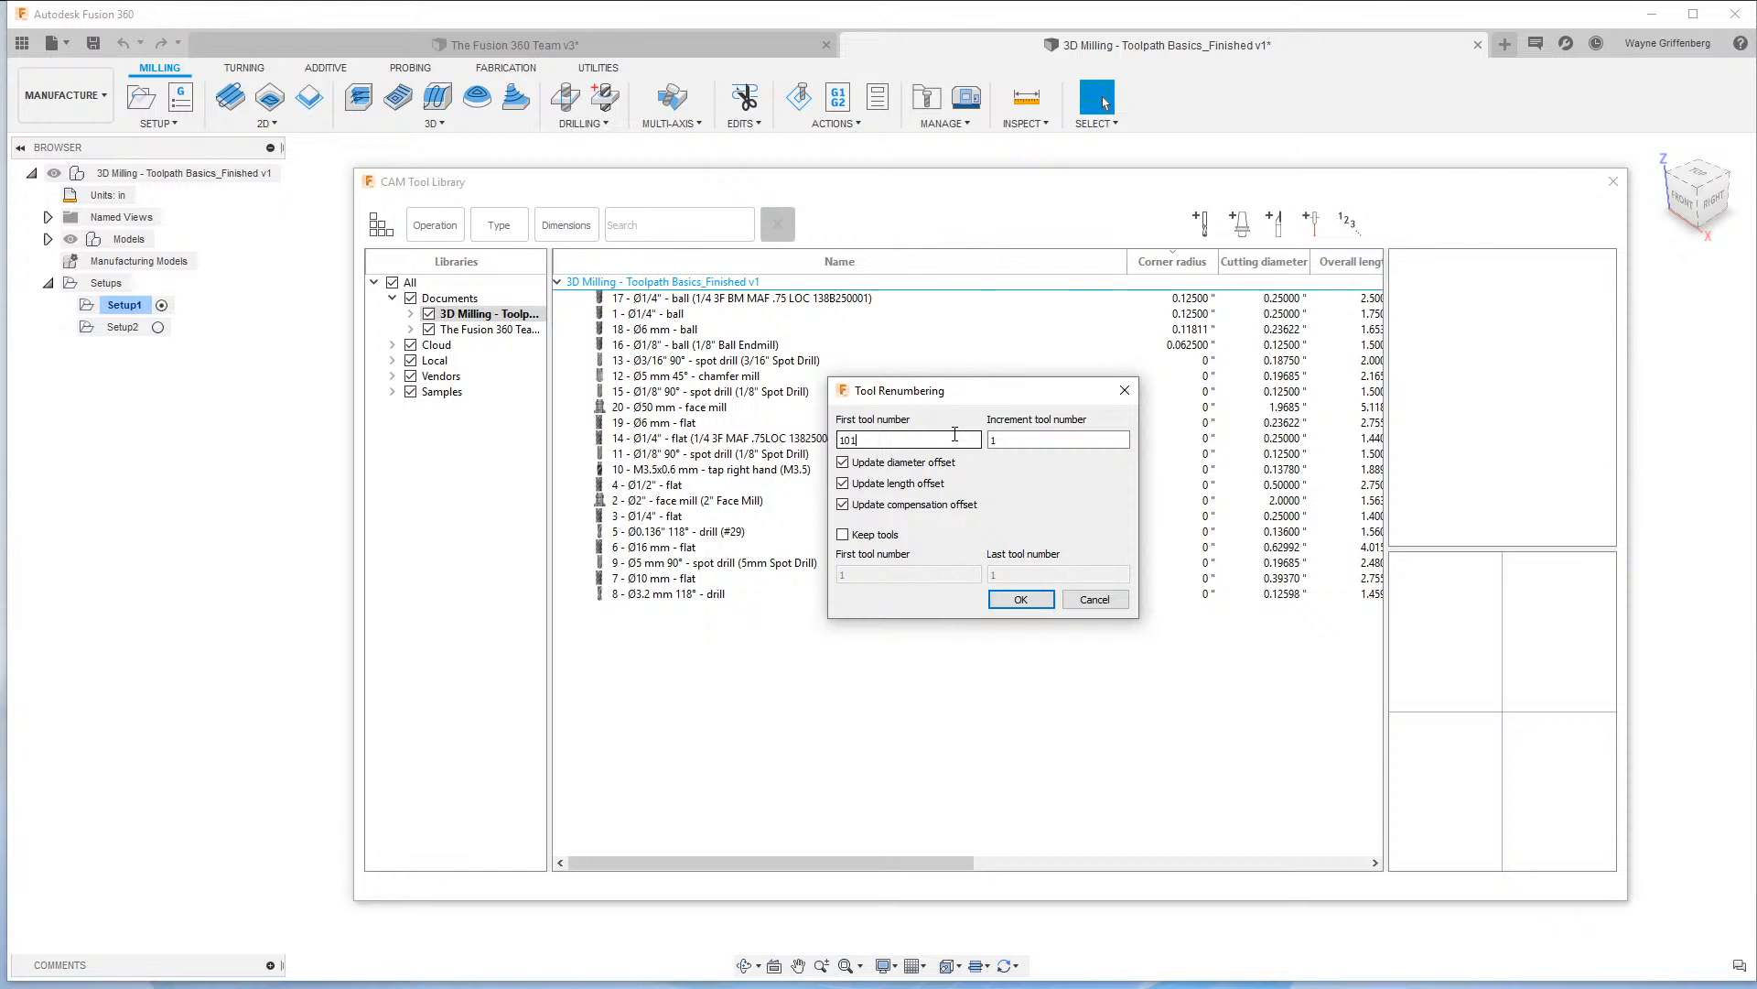
pyautogui.press('Tab')
pyautogui.doubleClick(1029, 436)
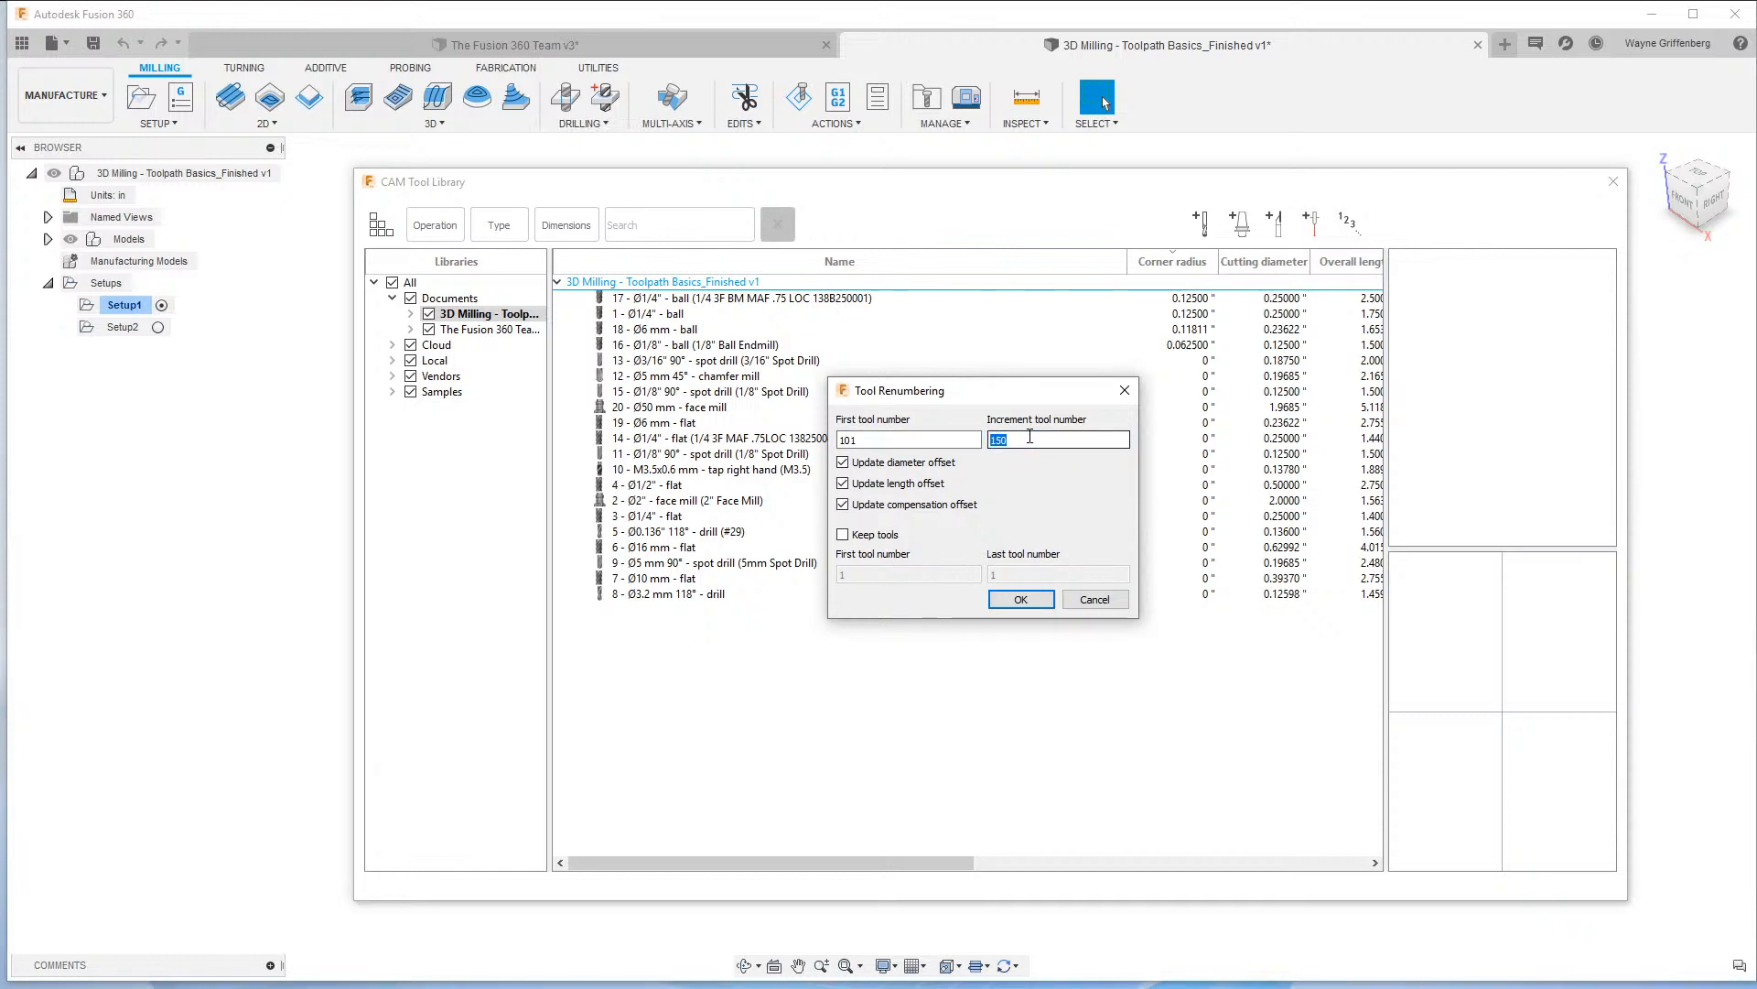
pyautogui.write('1')
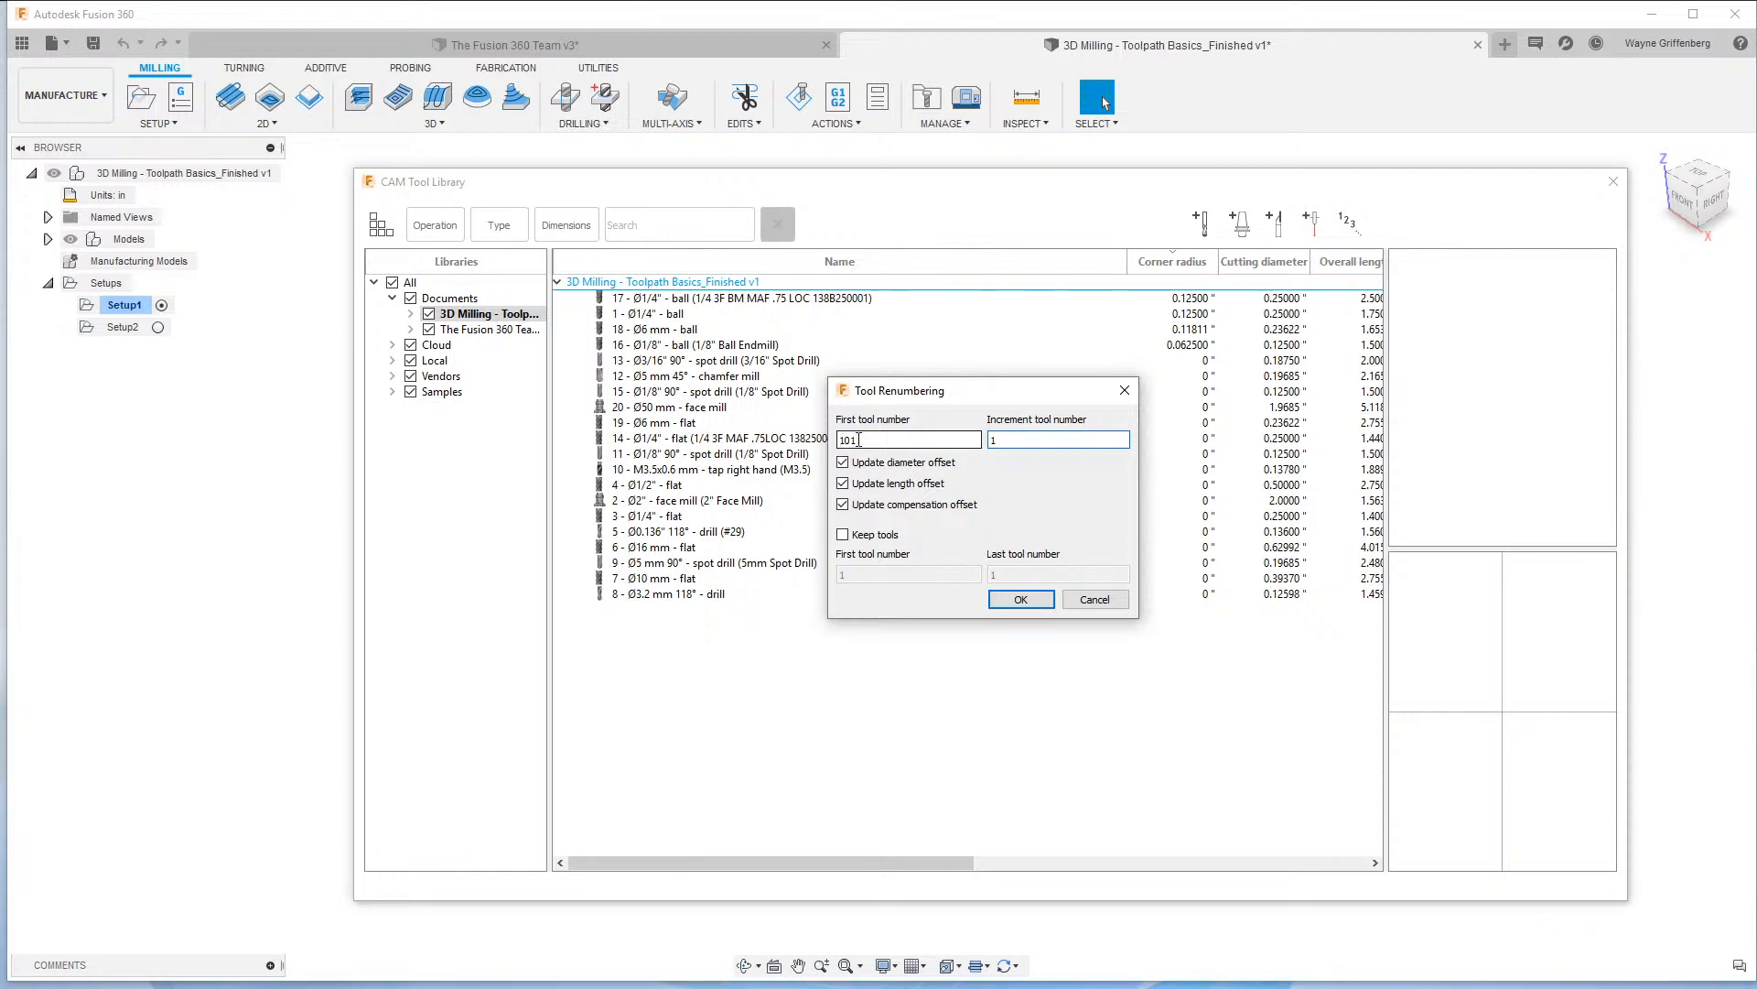
pyautogui.click(1021, 598)
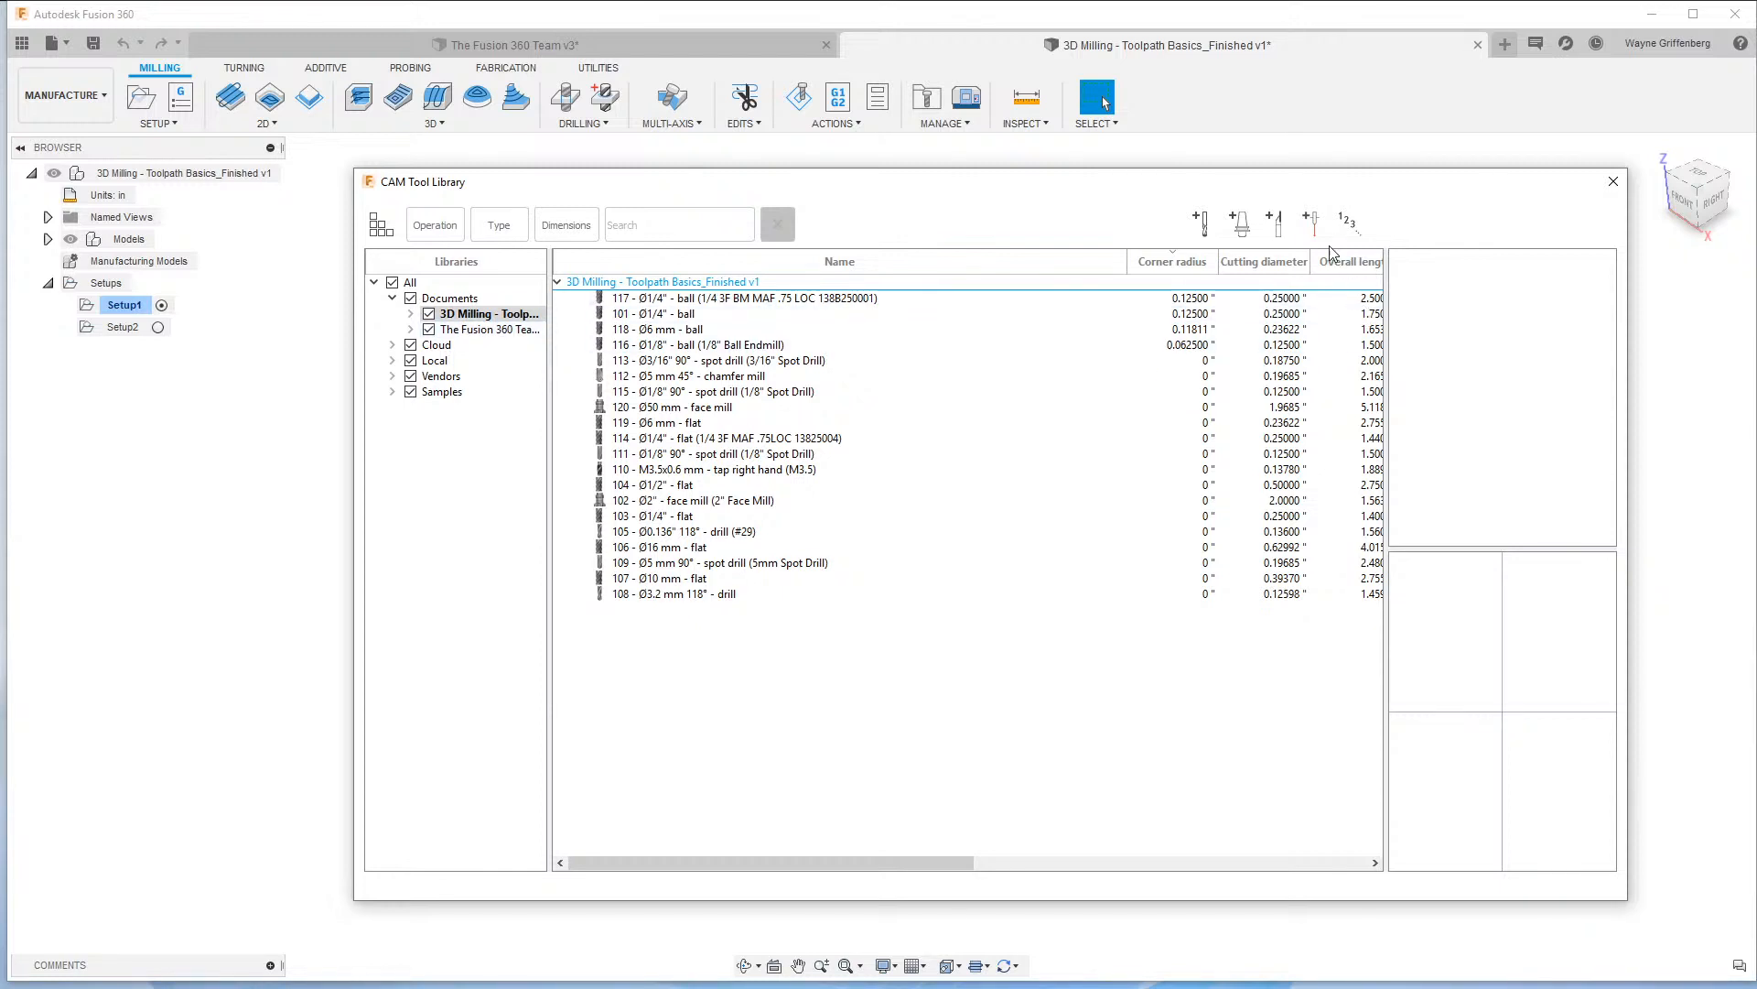
# Renumber the document's tools from 200 in increments of 1, updating all three offsets and keeping no existing tool numbers.
pyautogui.click(1348, 224)
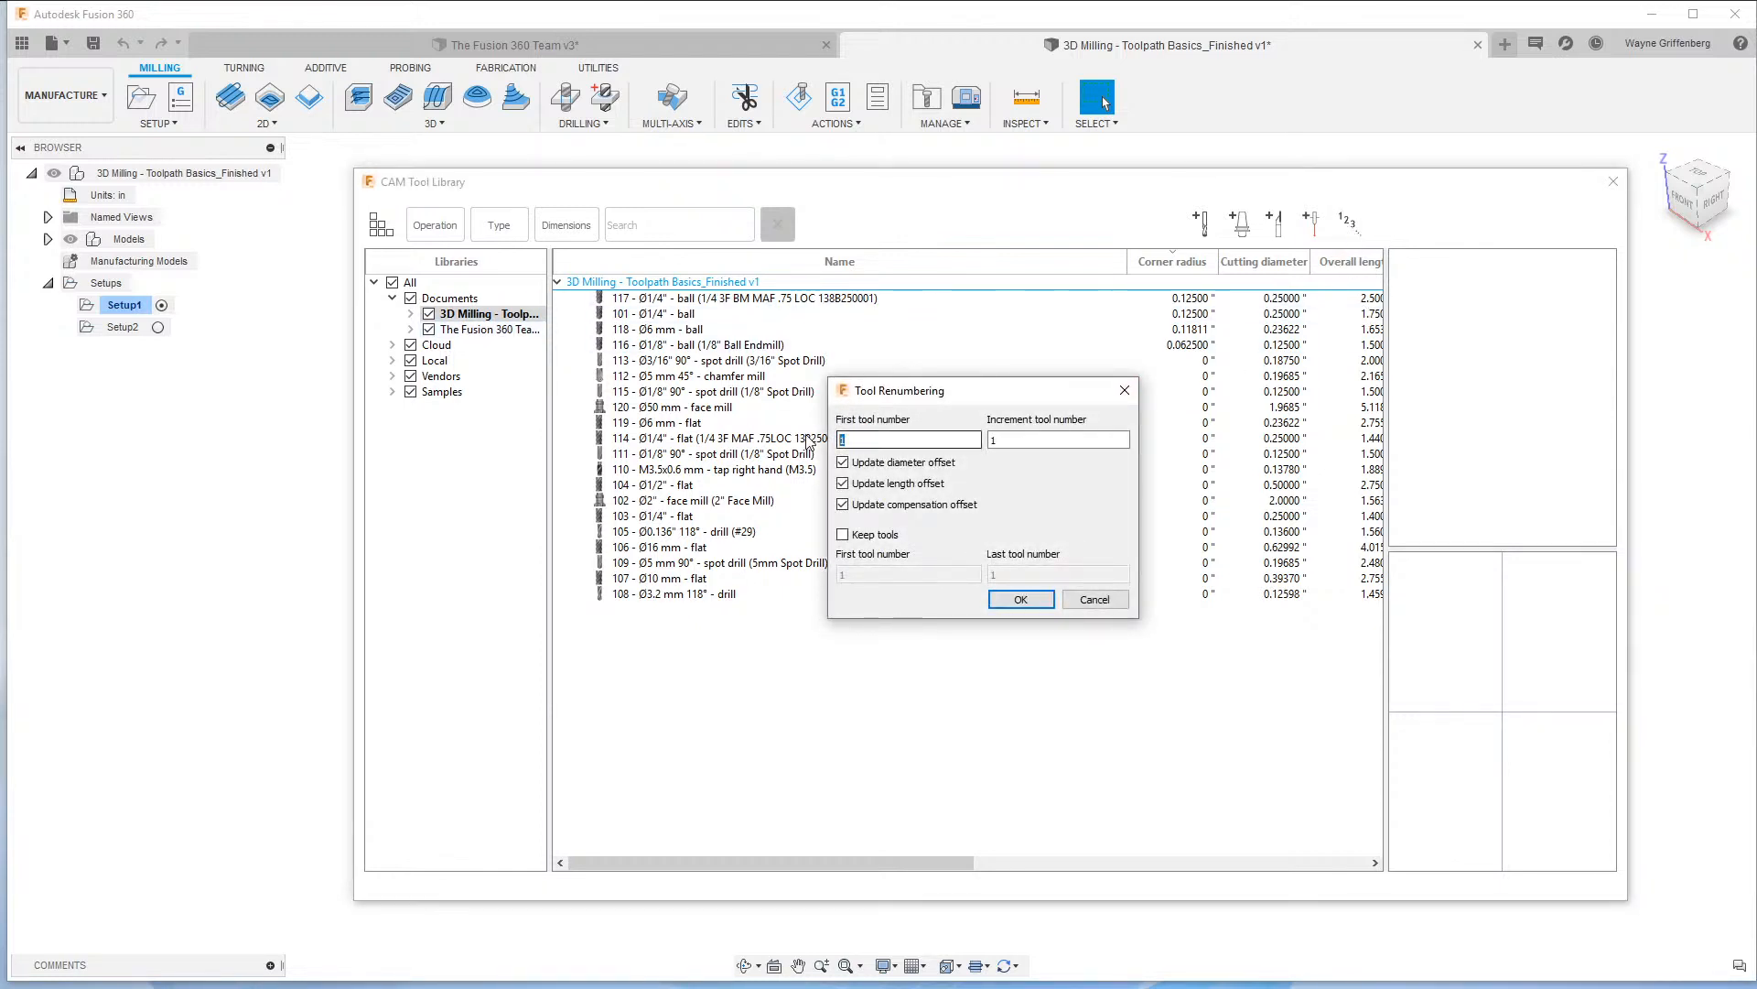
pyautogui.write('200')
pyautogui.press('Tab')
pyautogui.click(998, 440)
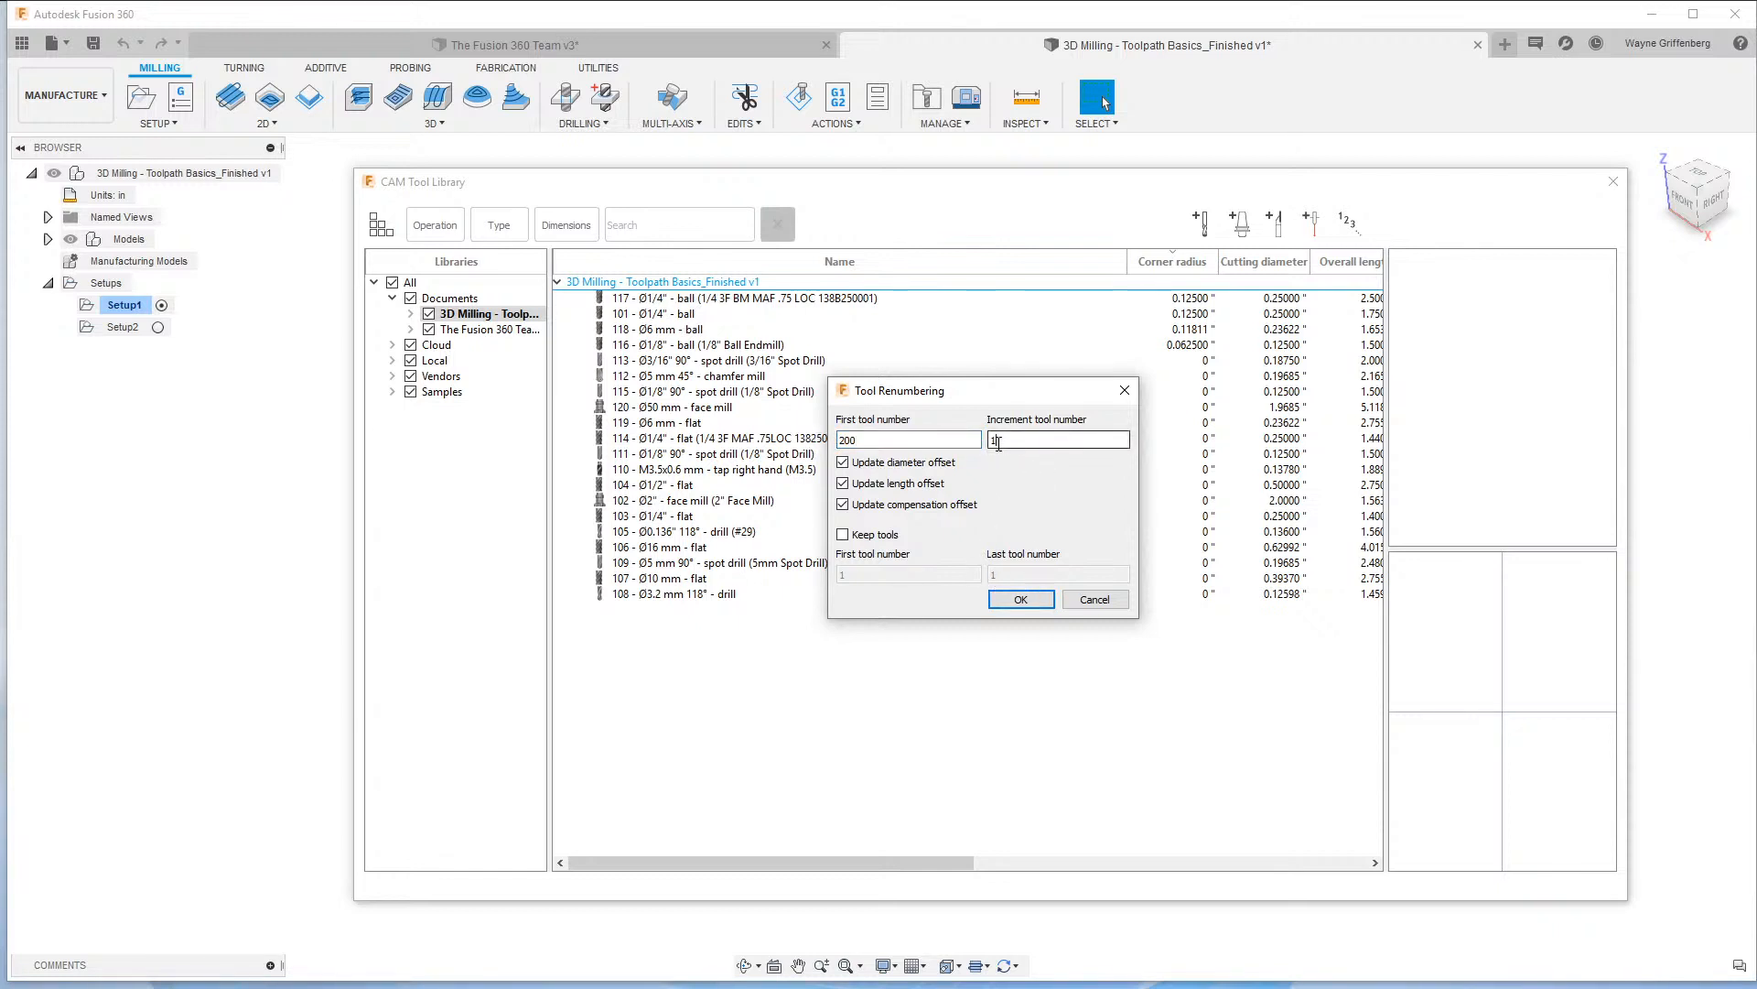
pyautogui.moveTo(998, 443); pyautogui.dragTo(958, 440)
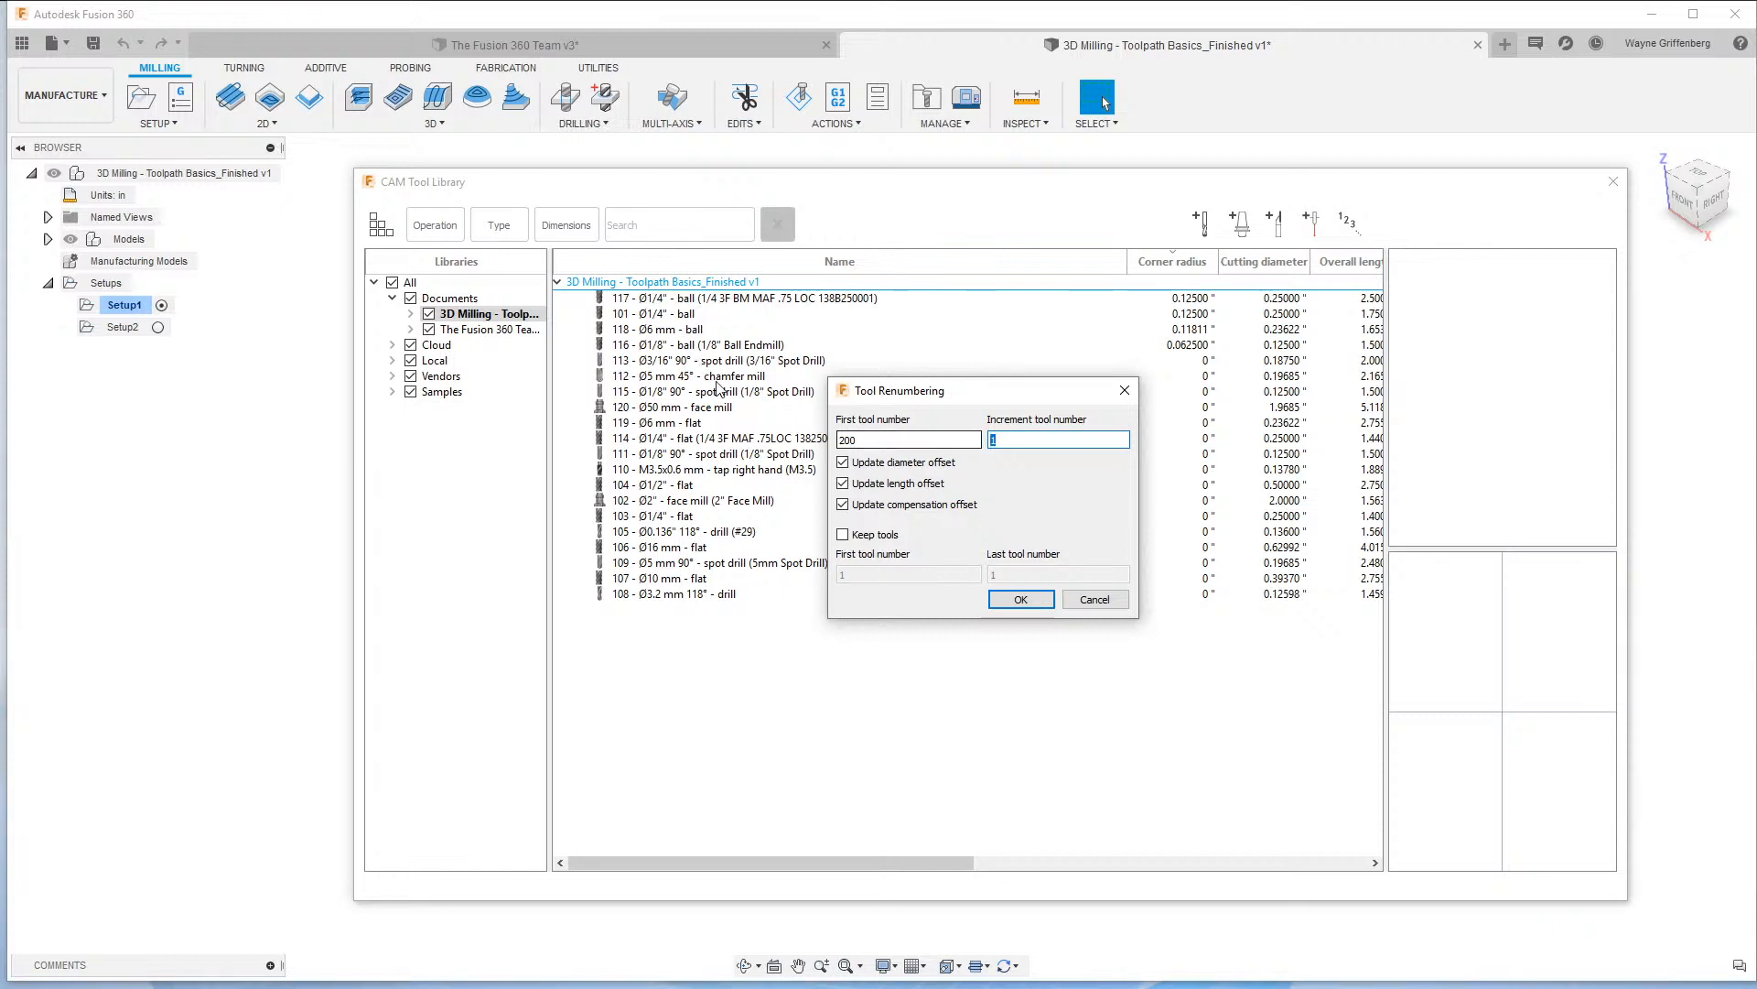
pyautogui.click(1030, 600)
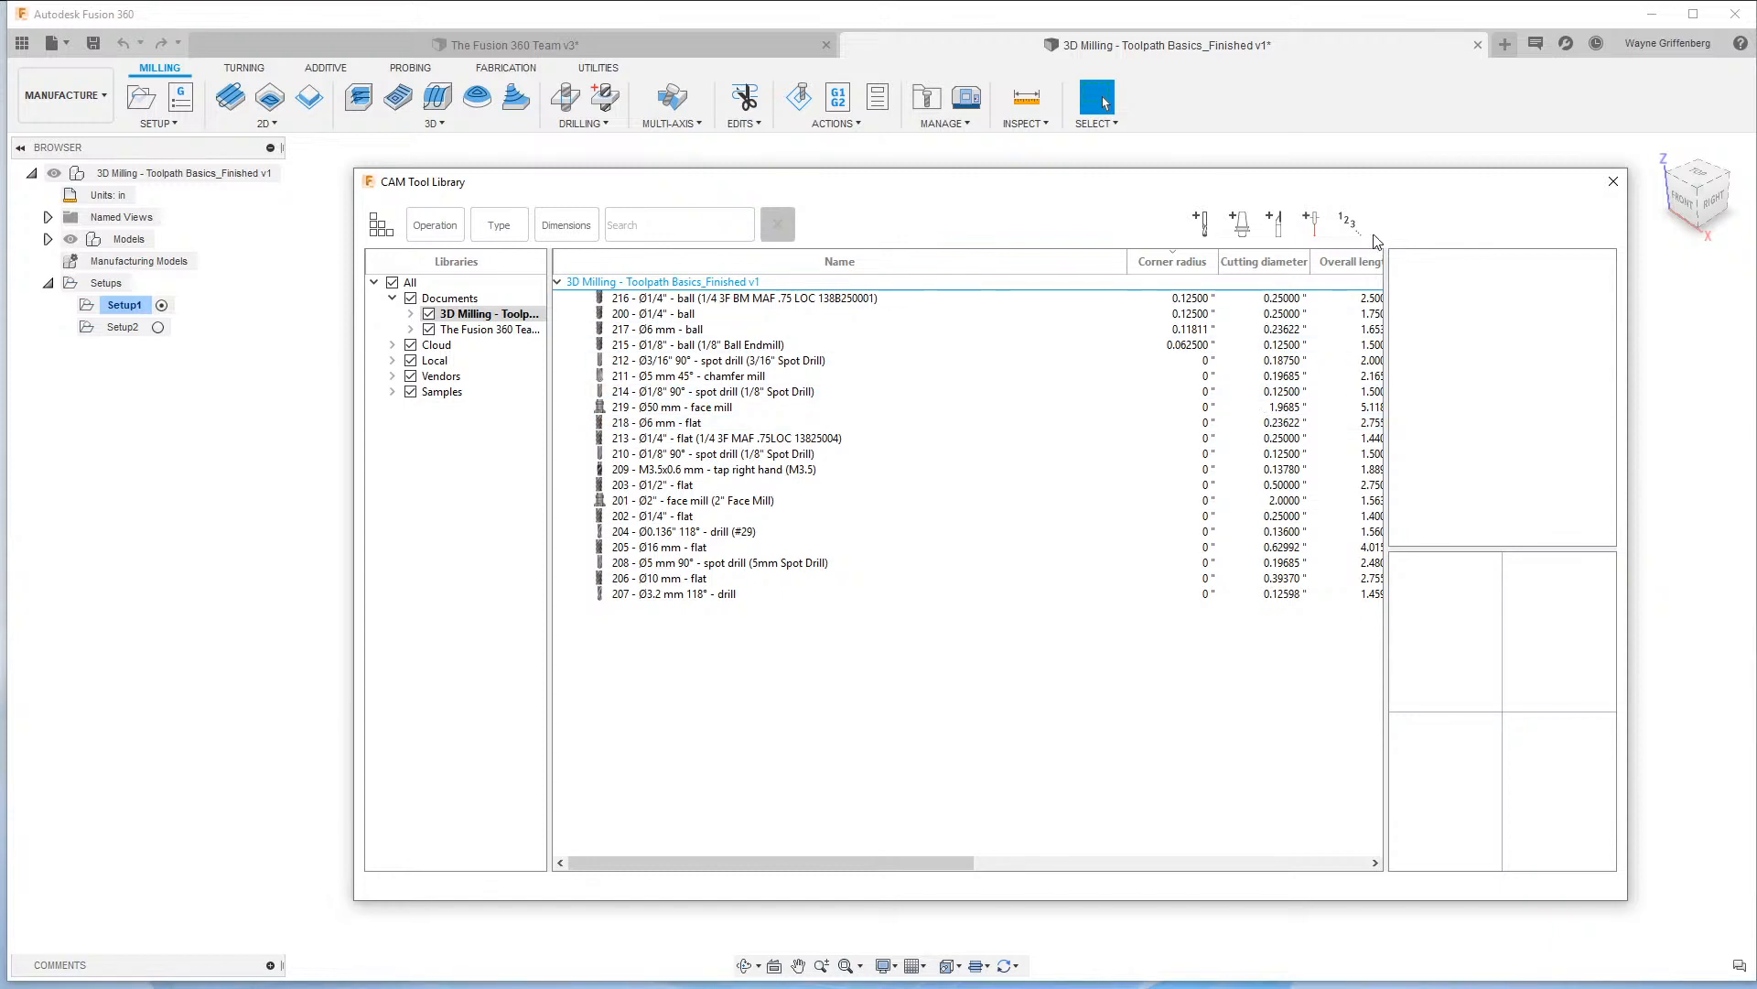
# Compare the tools used in The Fusion 360 Team document with those in the 3D Milling - Toolpath Basics_Finished document.
pyautogui.click(453, 330)
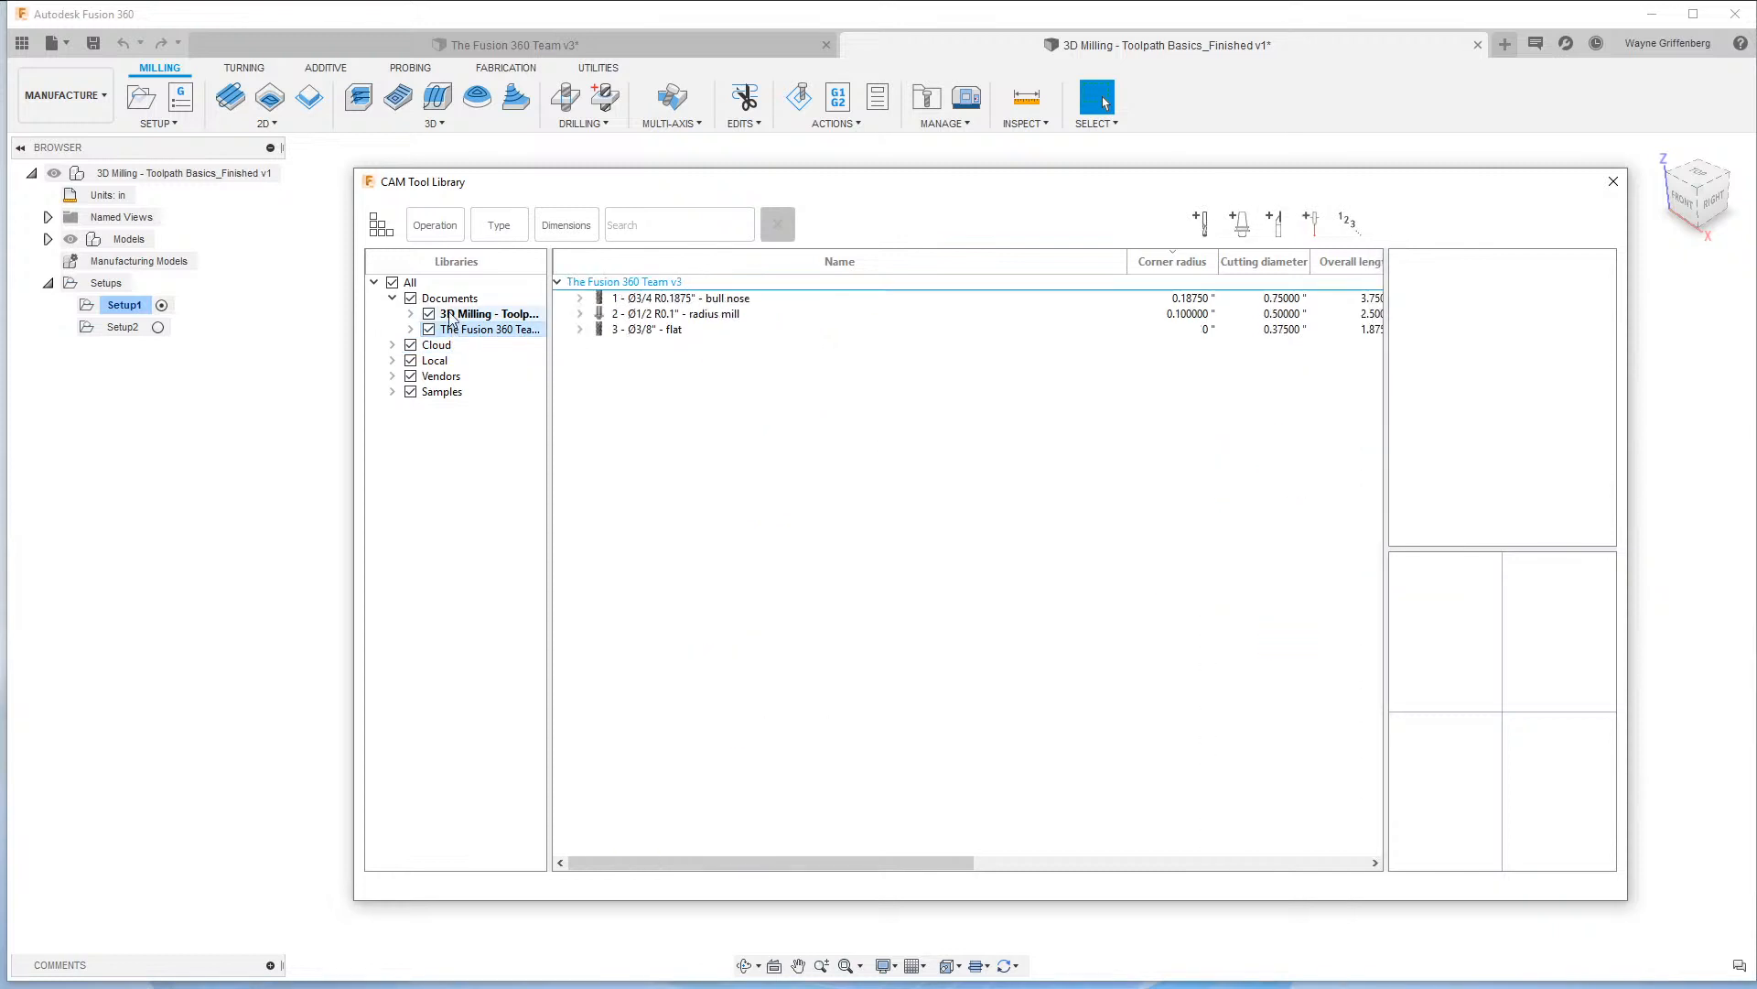
pyautogui.click(429, 314)
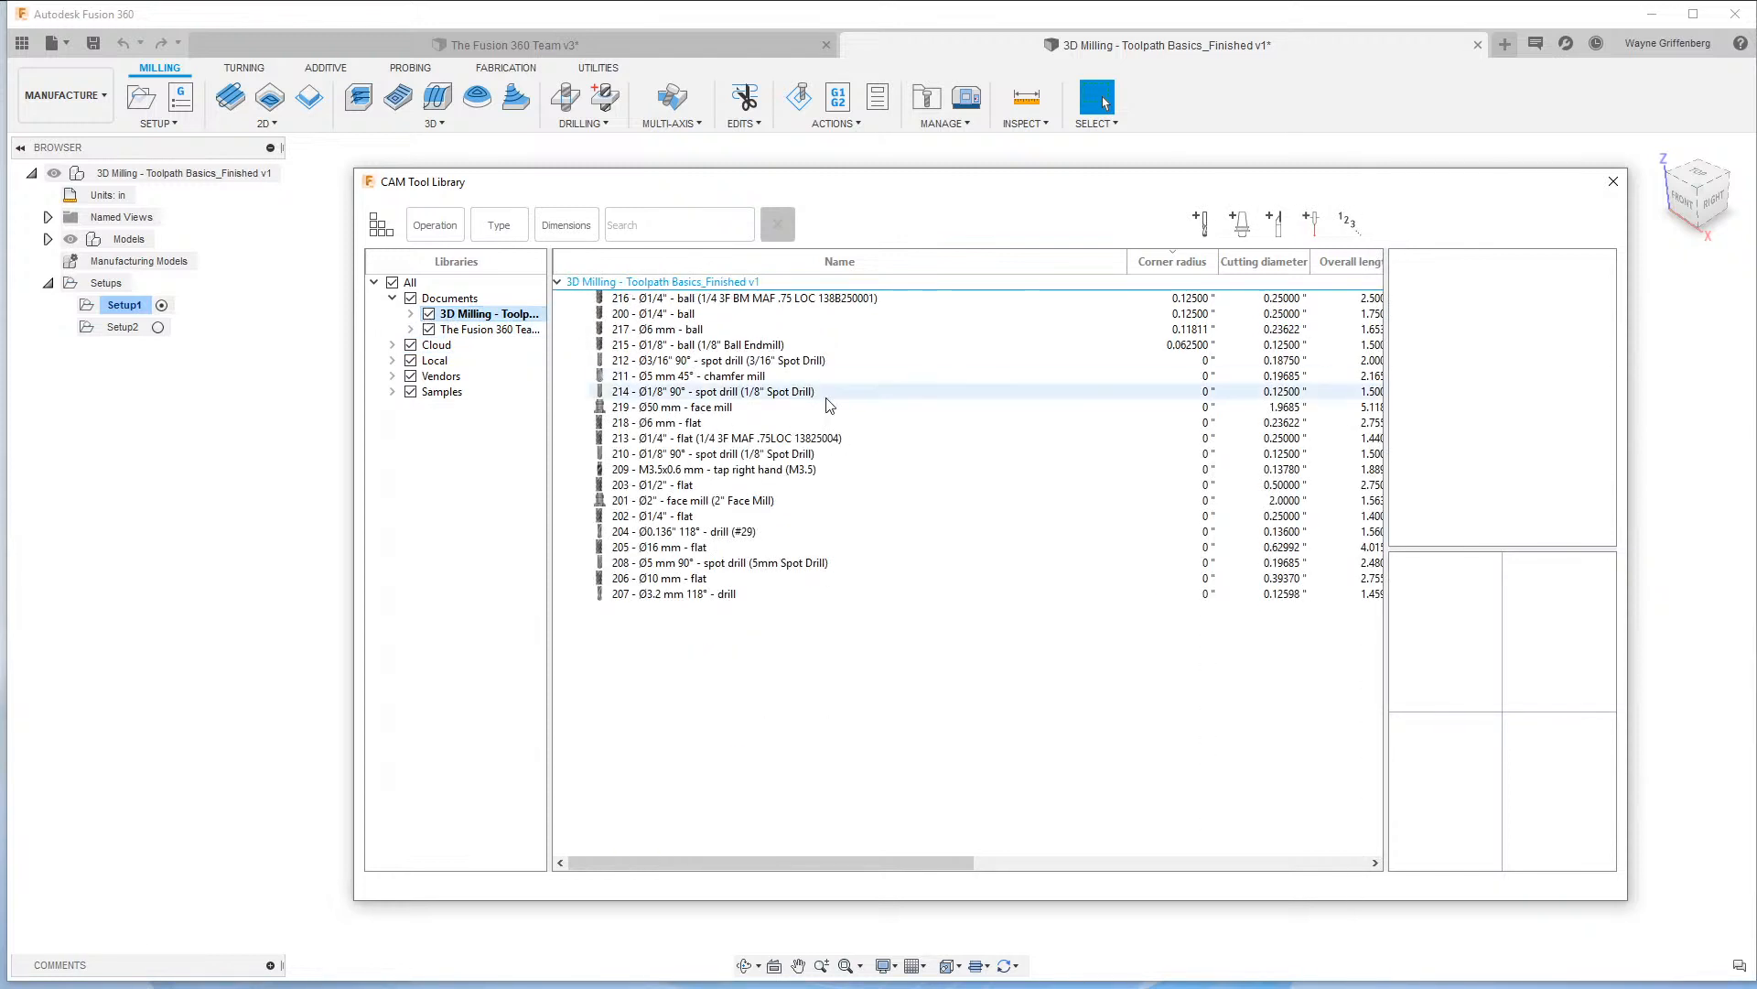
pyautogui.moveTo(1165, 185); pyautogui.dragTo(1137, 165)
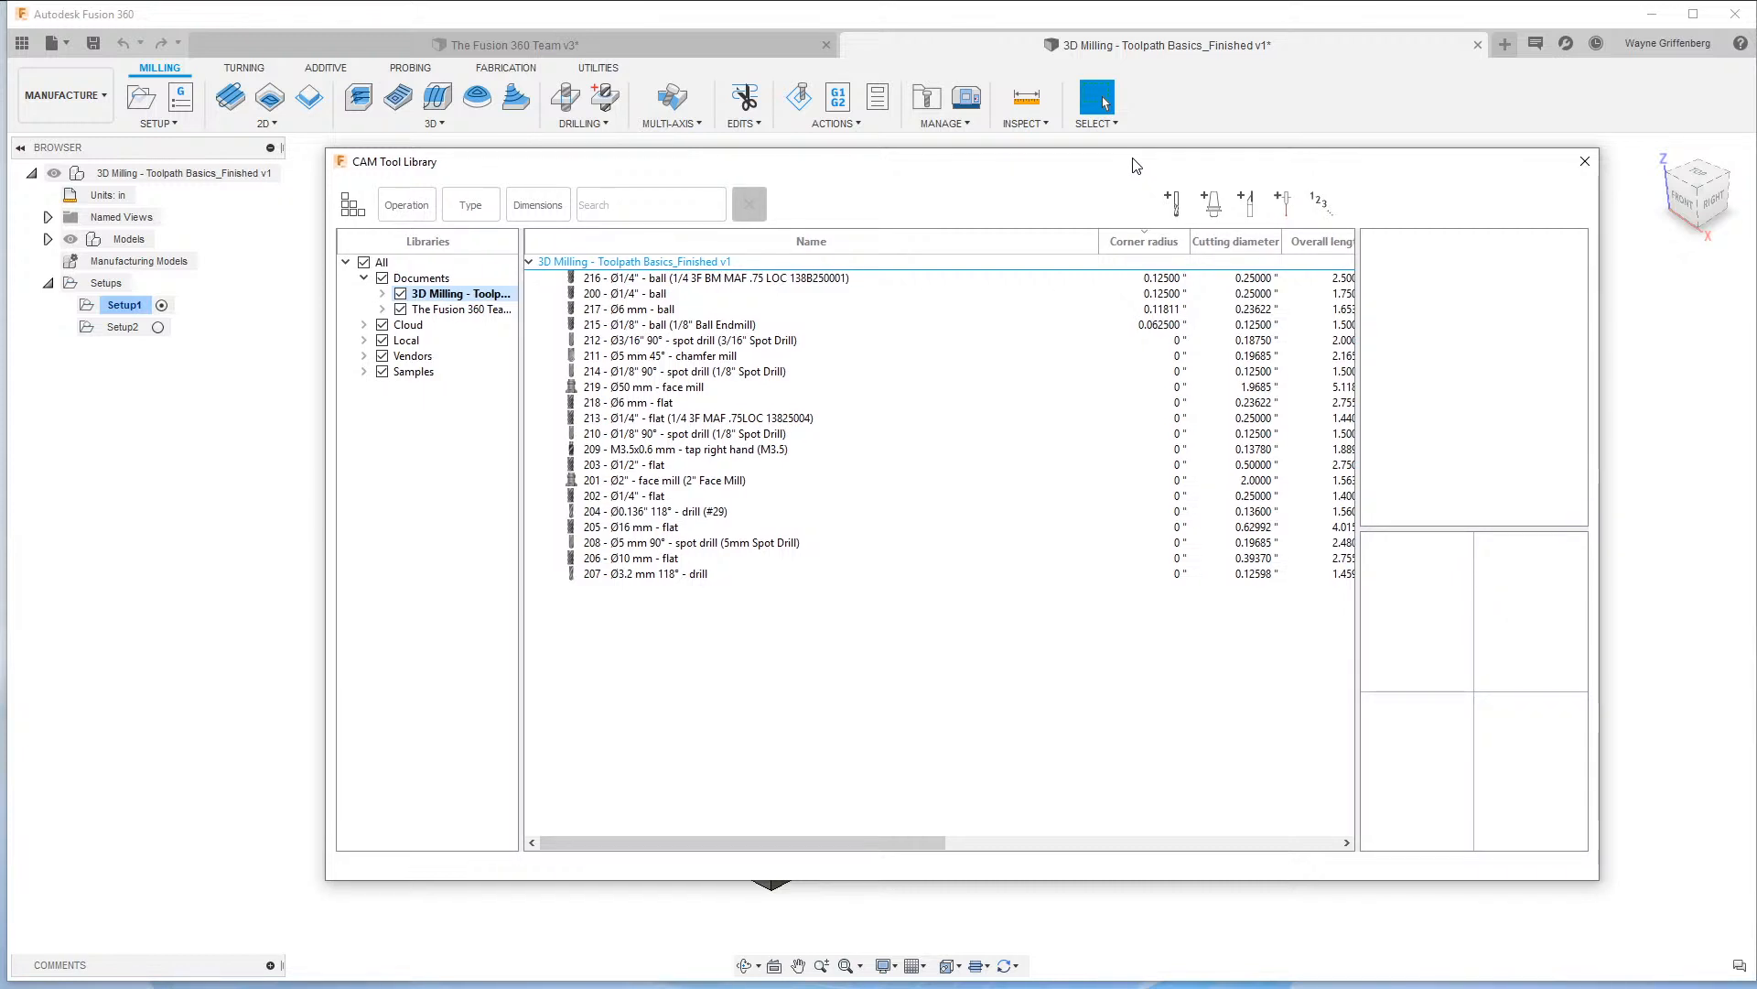
pyautogui.moveTo(1114, 173)
pyautogui.mouseDown()
pyautogui.moveTo(1103, 191)
pyautogui.moveTo(1096, 163)
pyautogui.mouseUp()
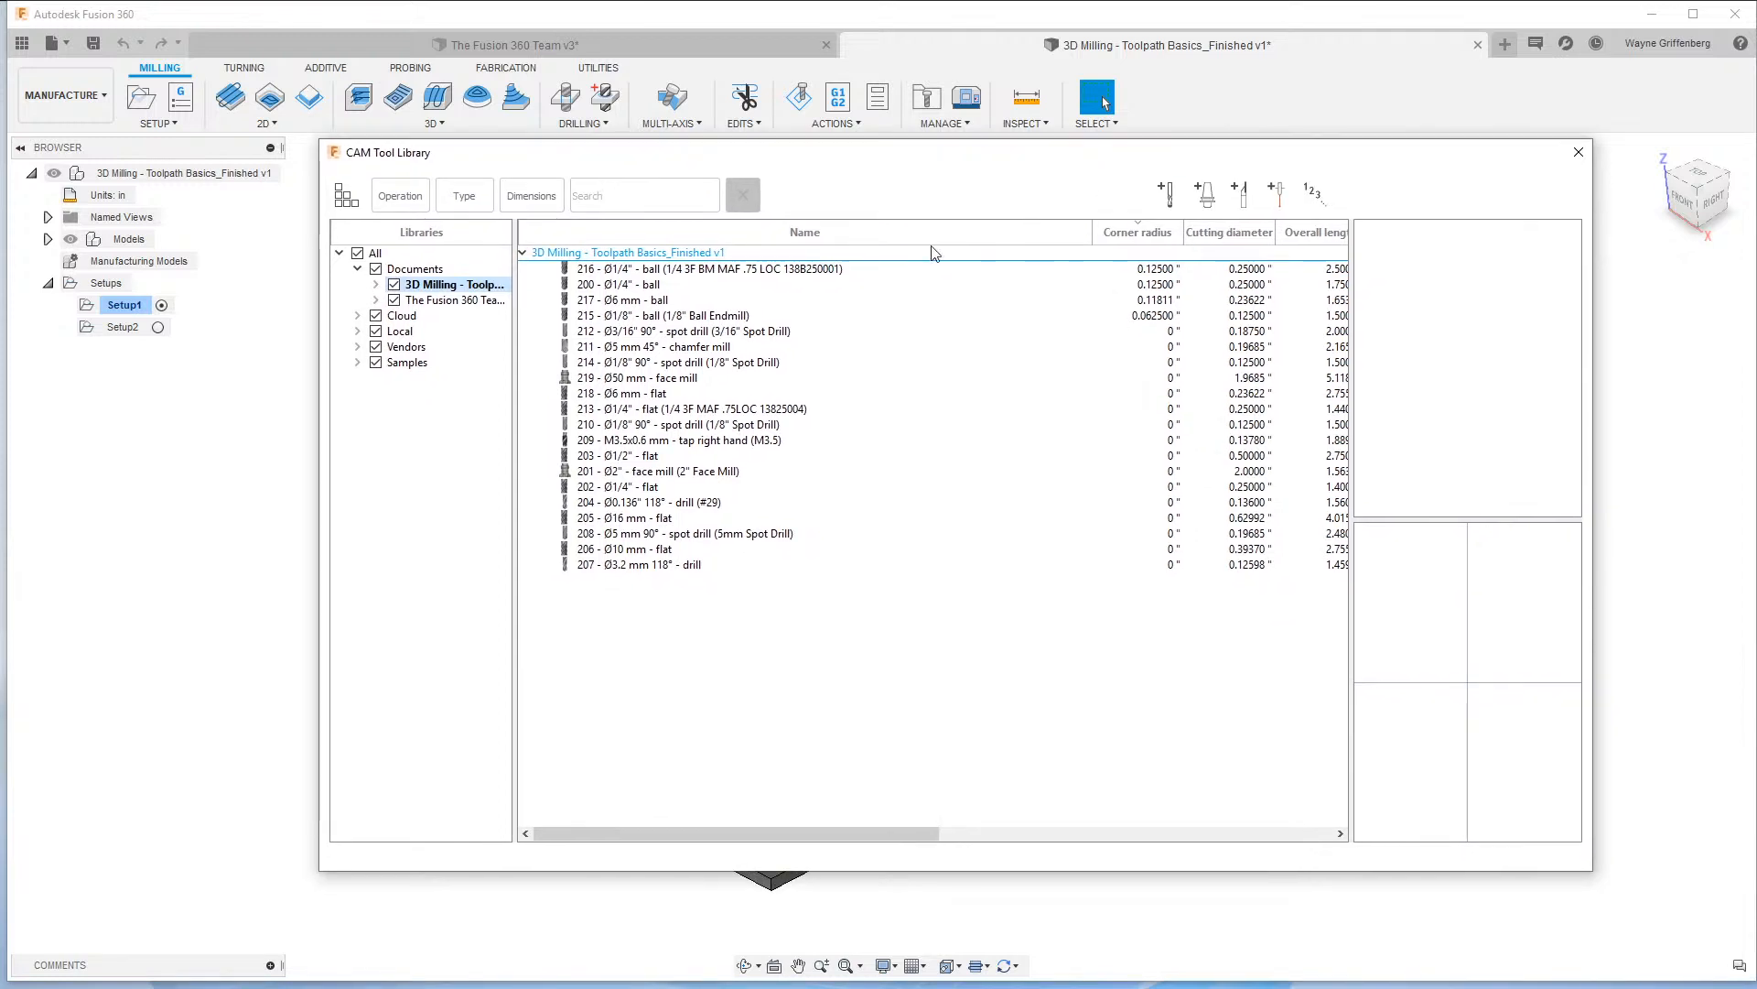
# Try the Radius mill cutter type on the 6 mm flat end mill, review its geometry fields, and discard the edit.
pyautogui.click(636, 393)
pyautogui.rightClick(637, 388)
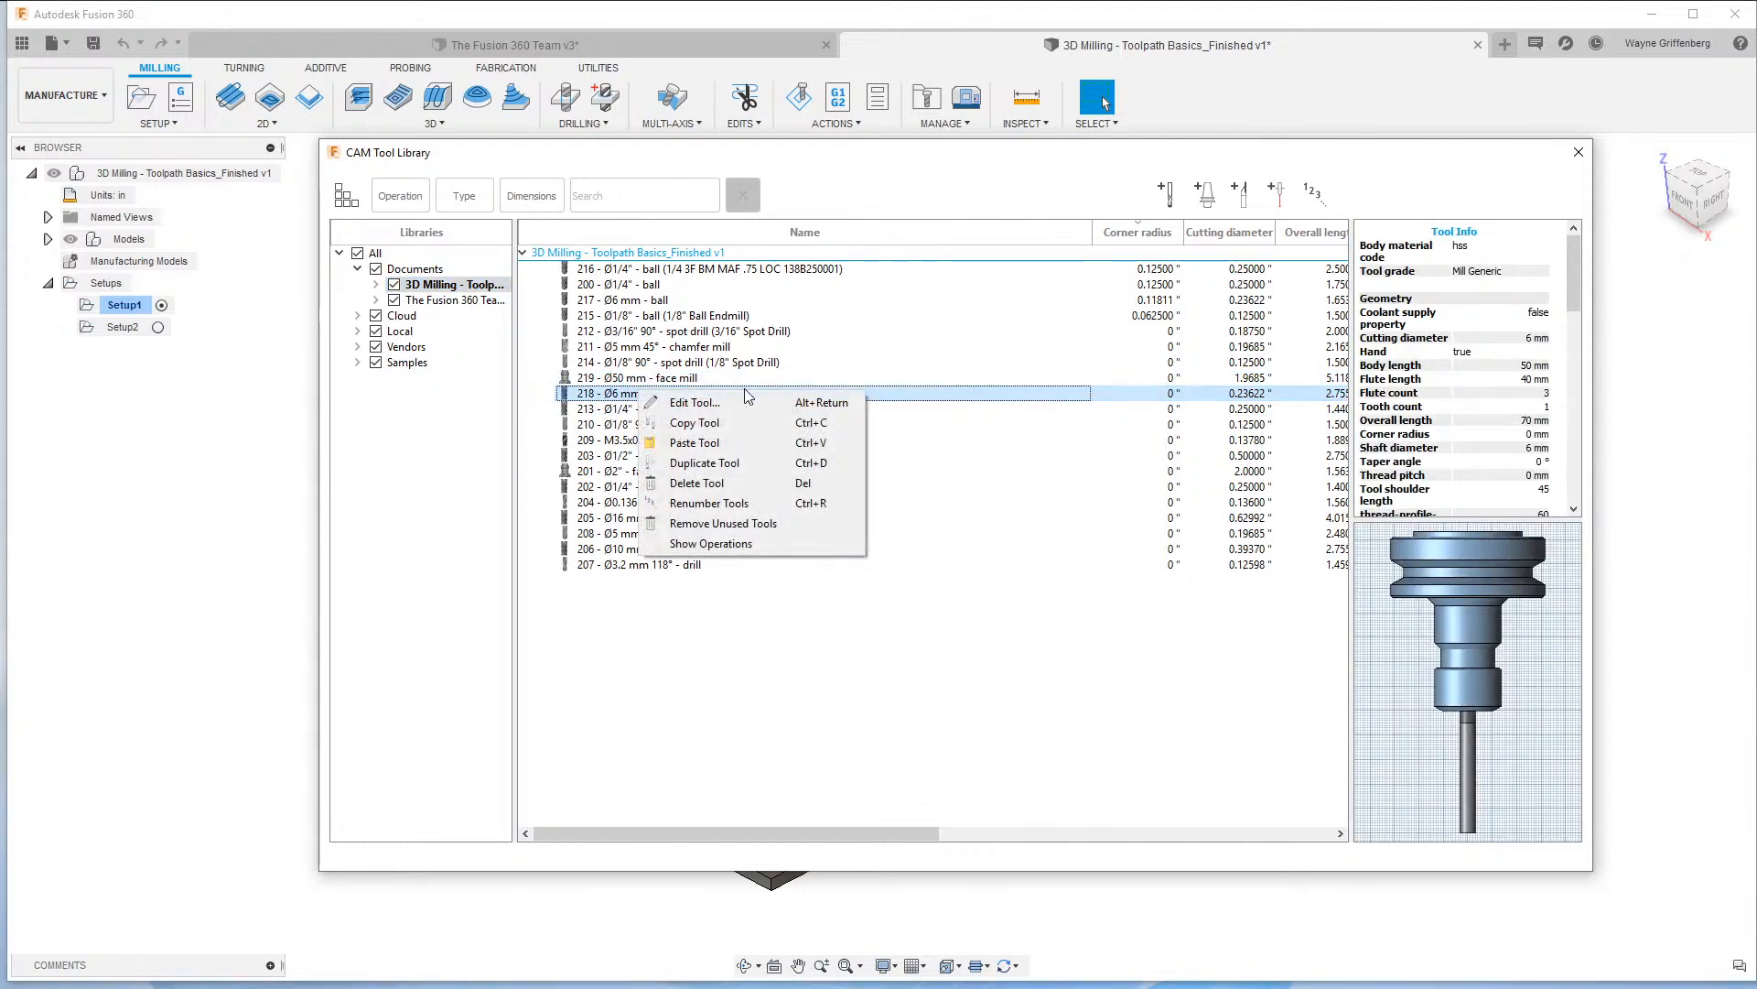
pyautogui.click(736, 403)
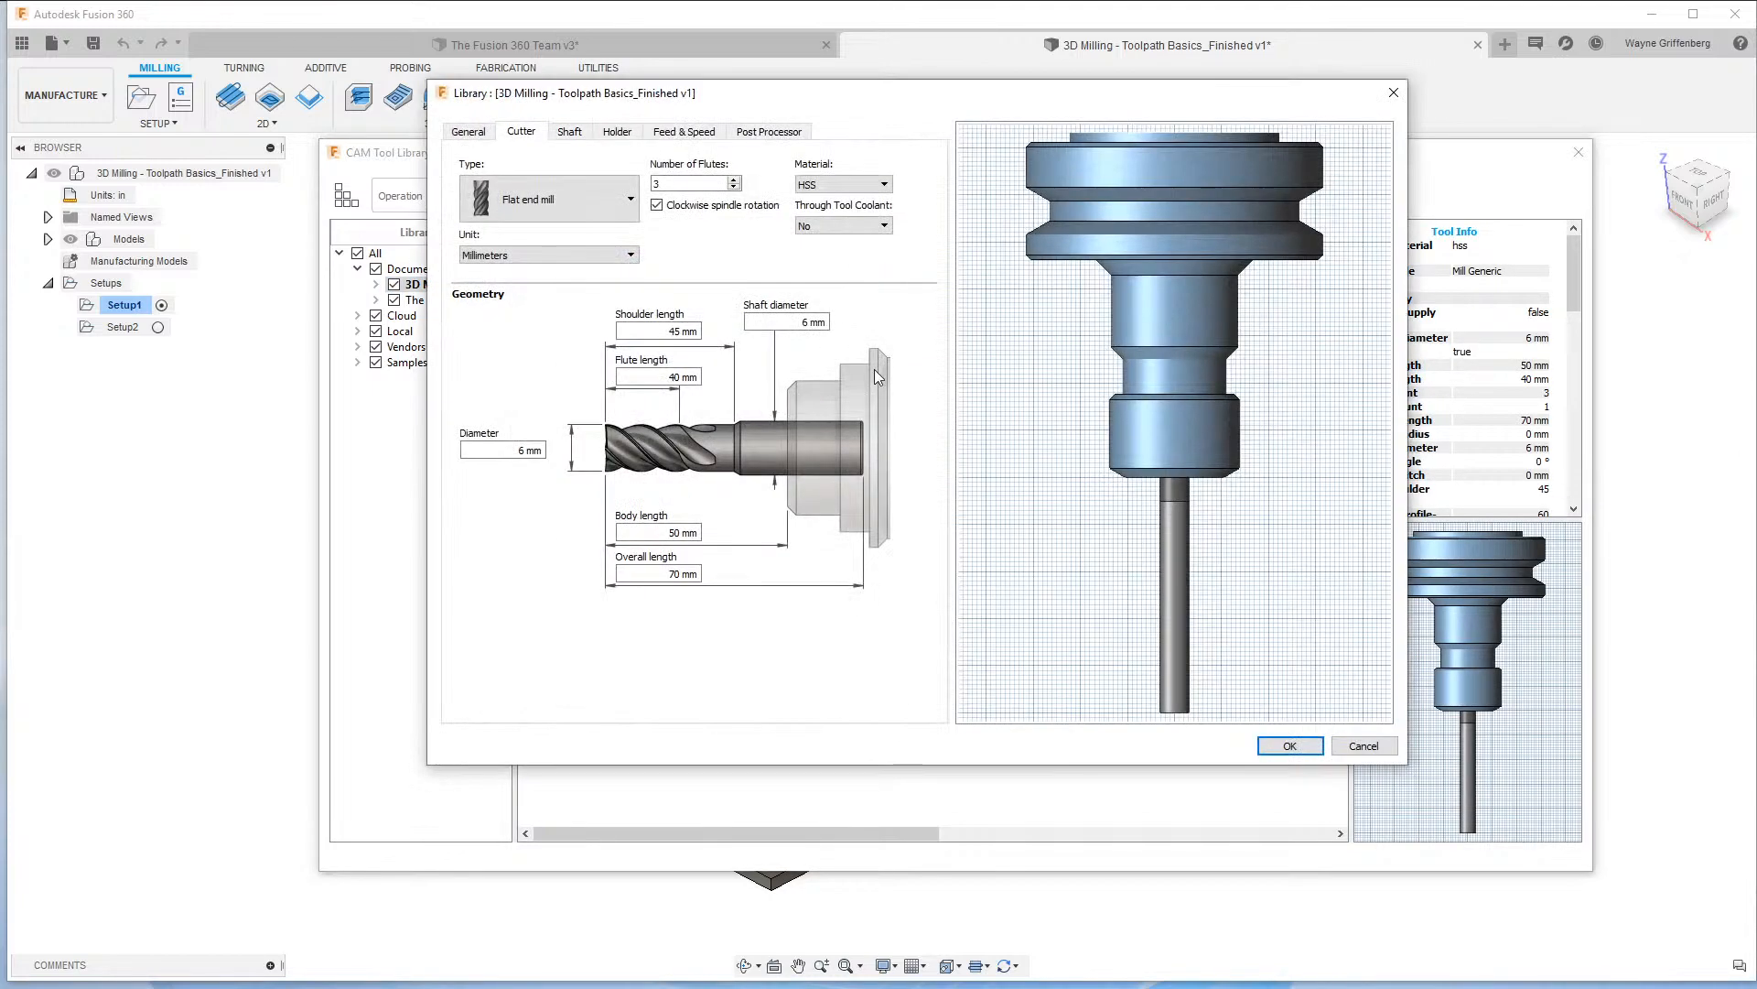
pyautogui.click(556, 205)
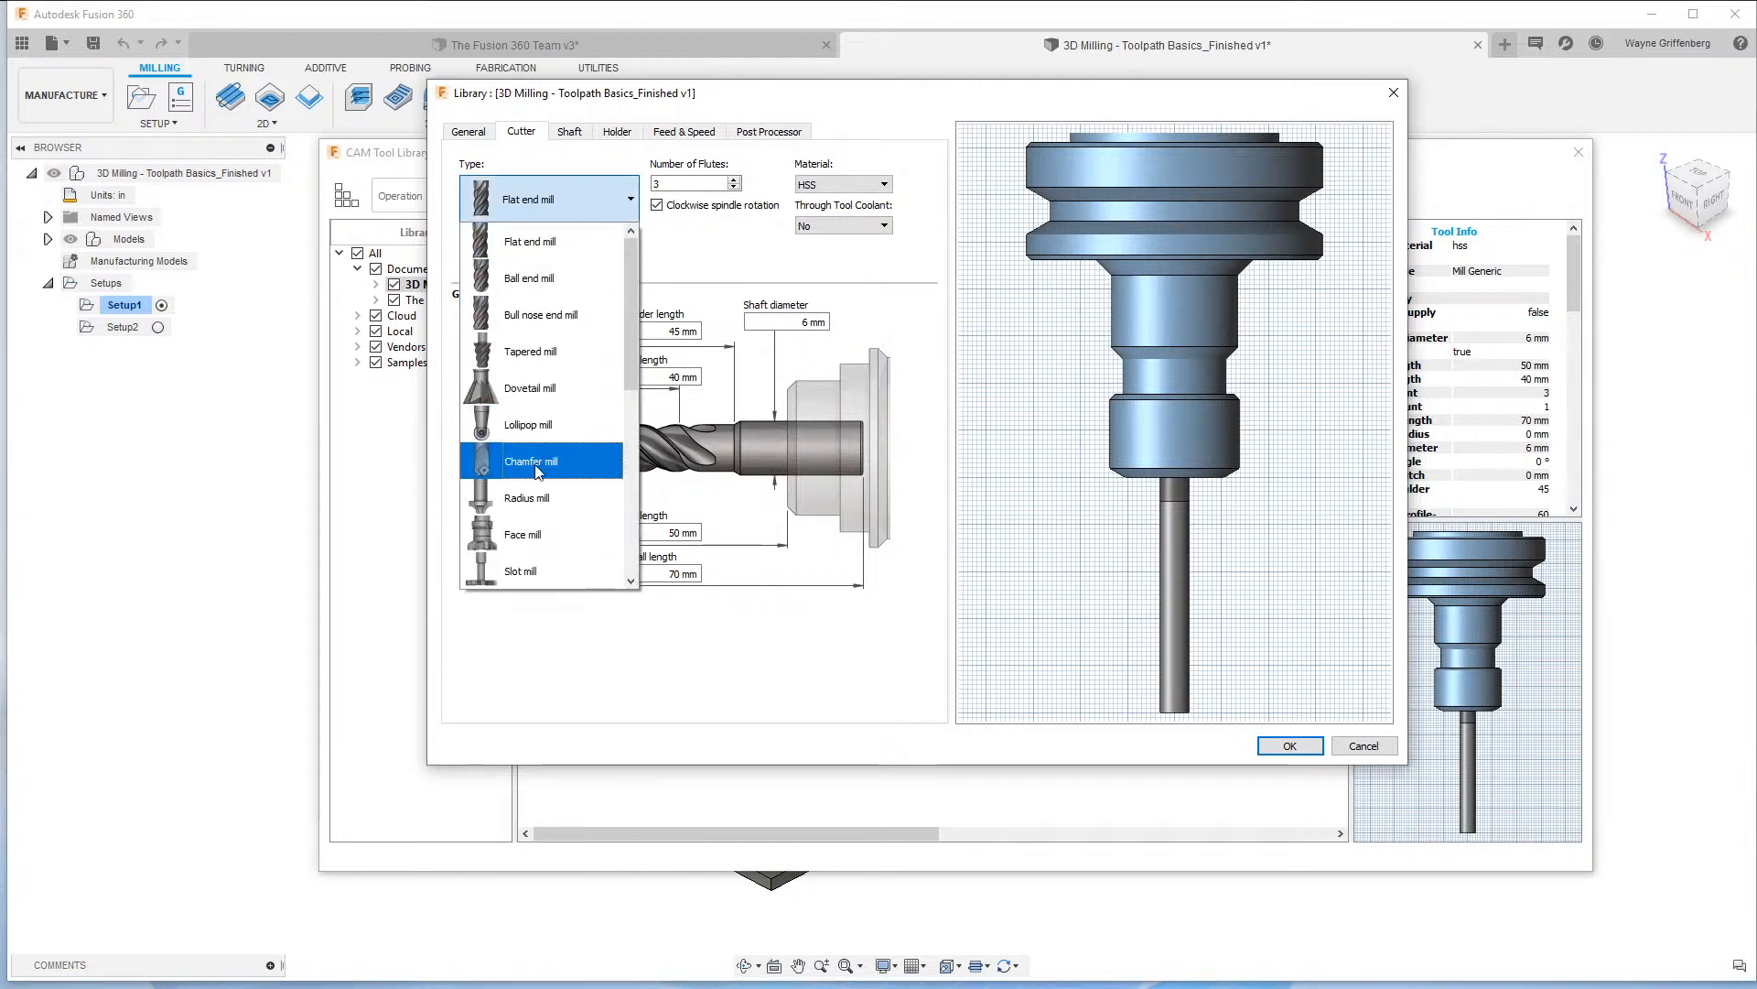
pyautogui.click(526, 502)
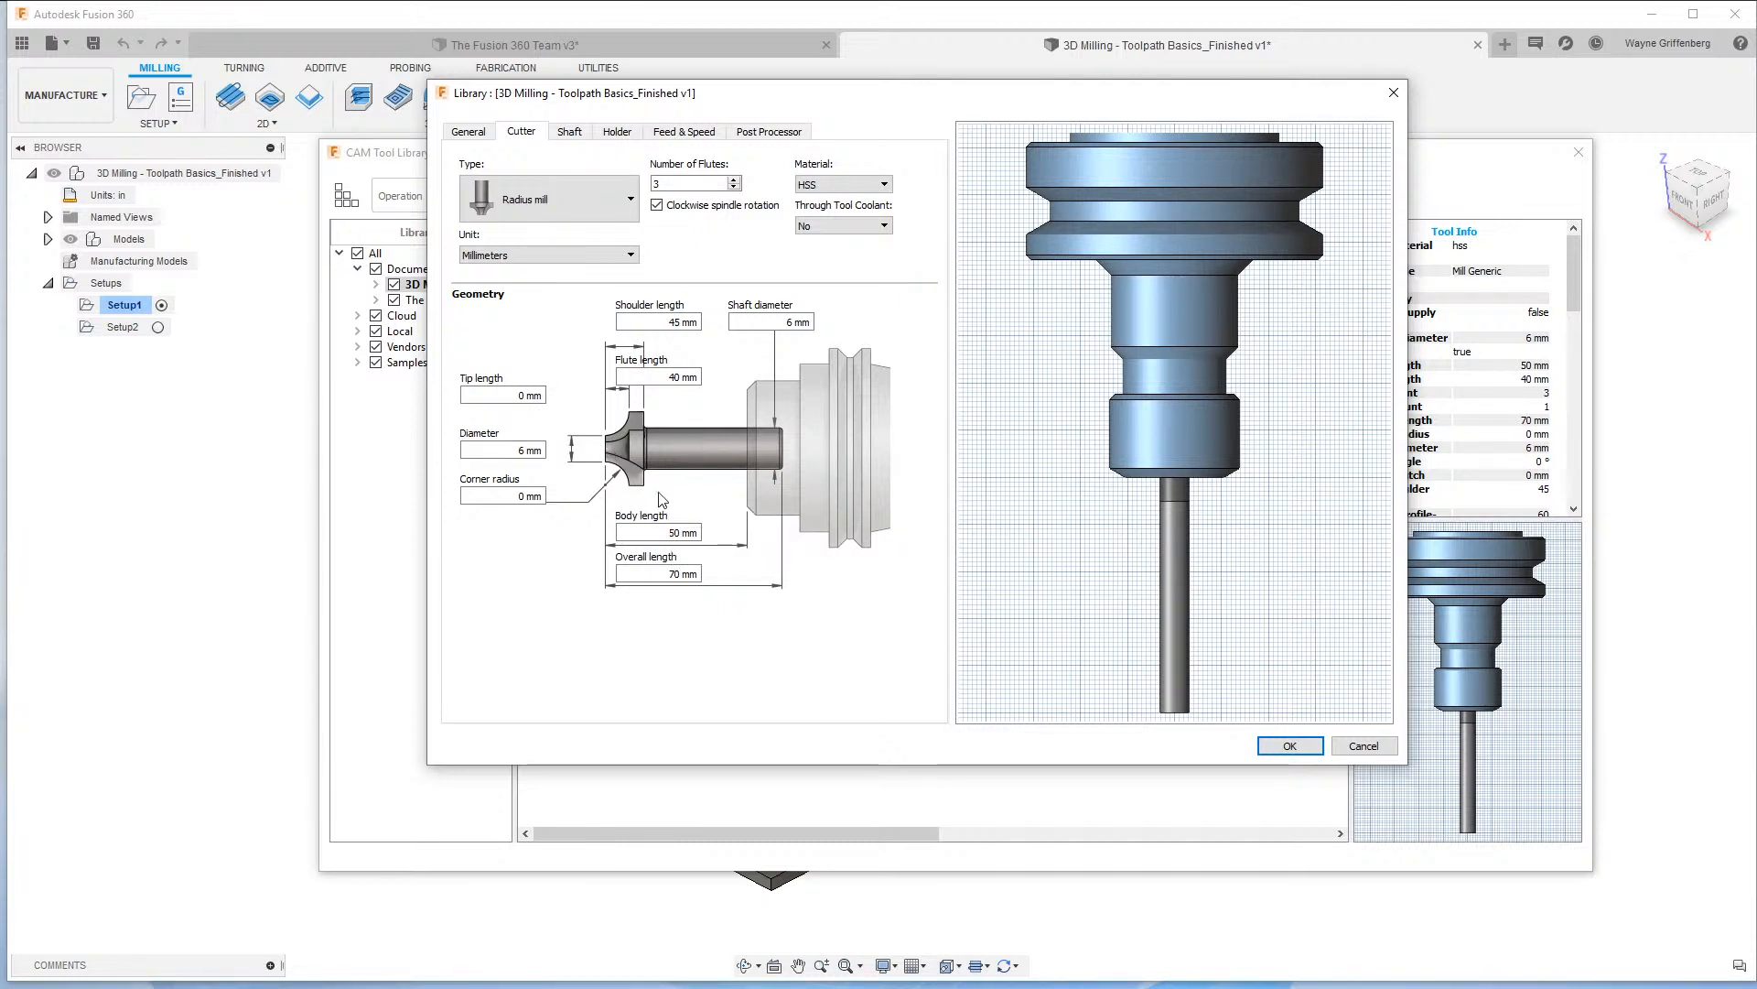
pyautogui.click(531, 206)
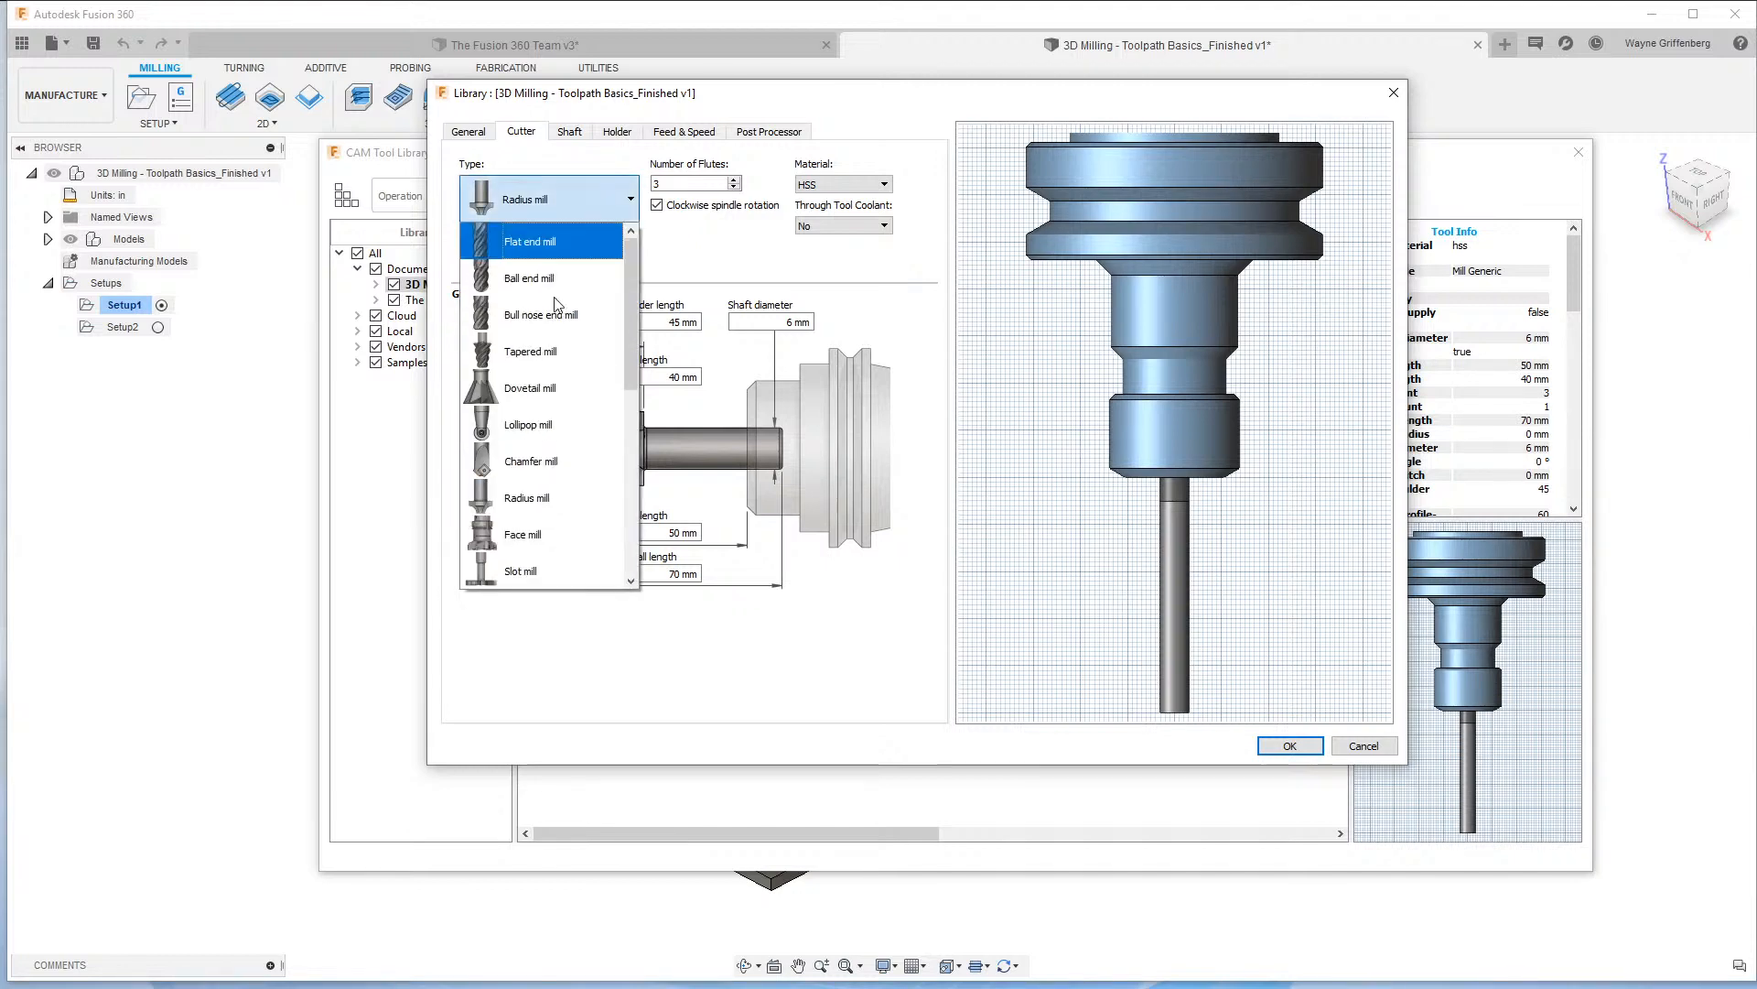
pyautogui.click(922, 108)
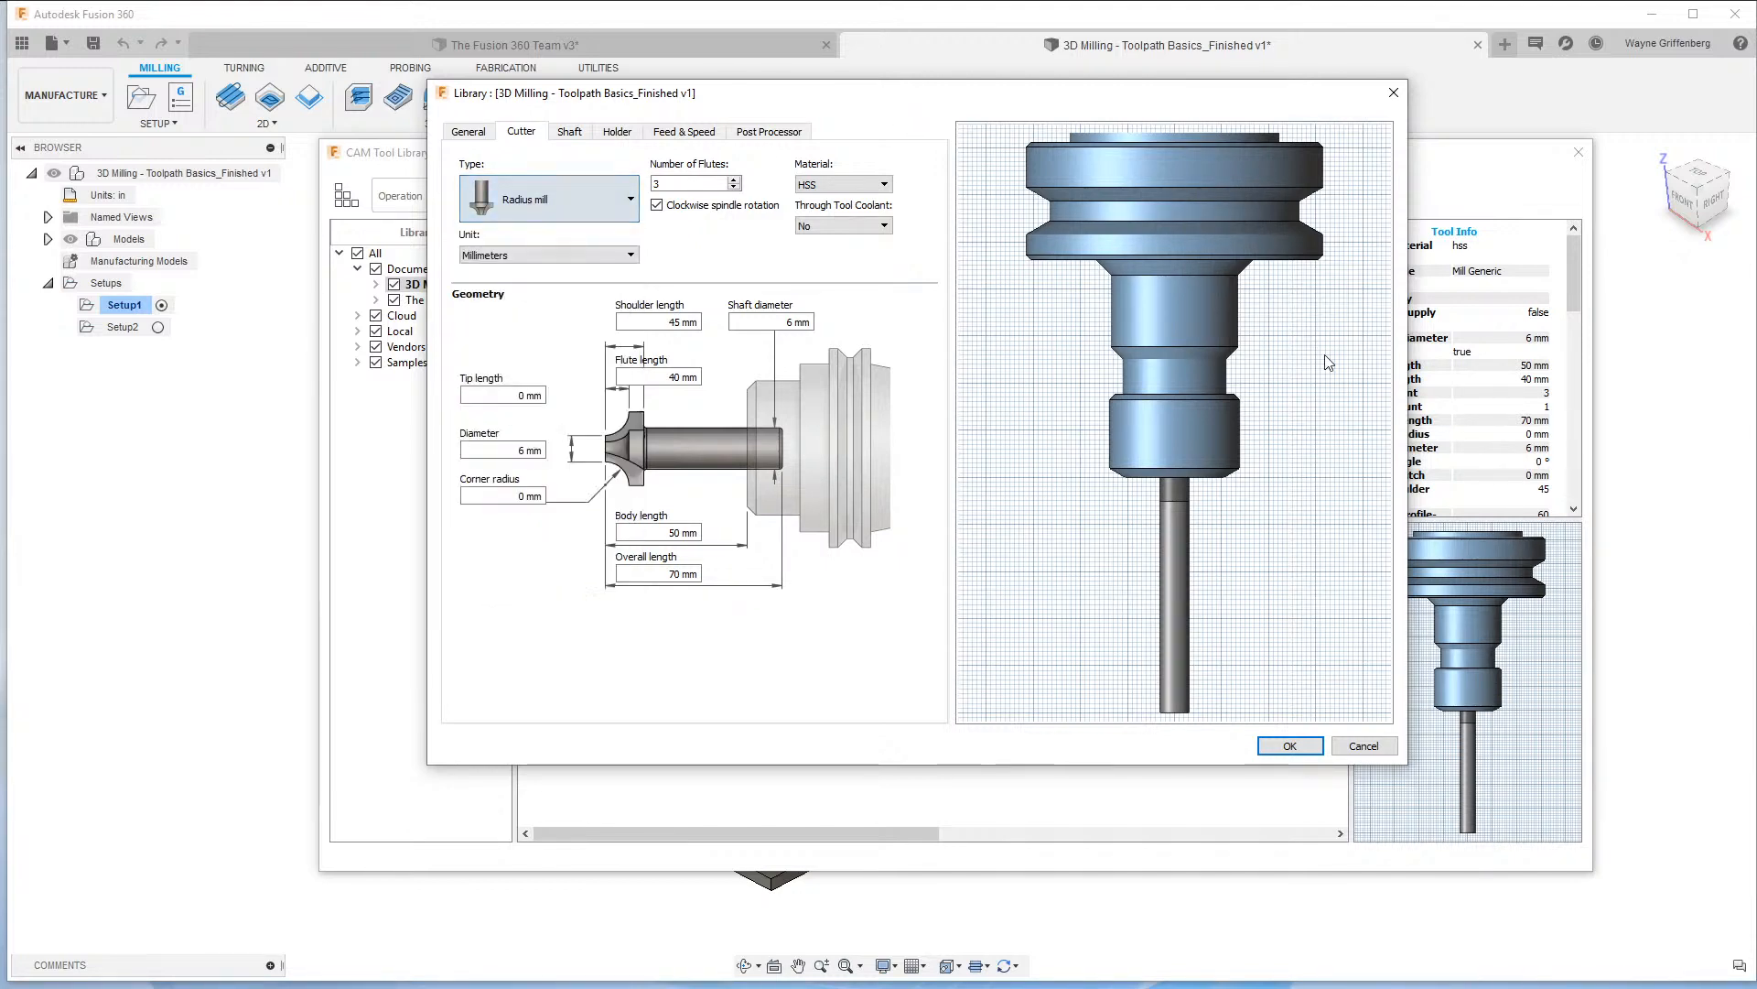
pyautogui.click(1371, 745)
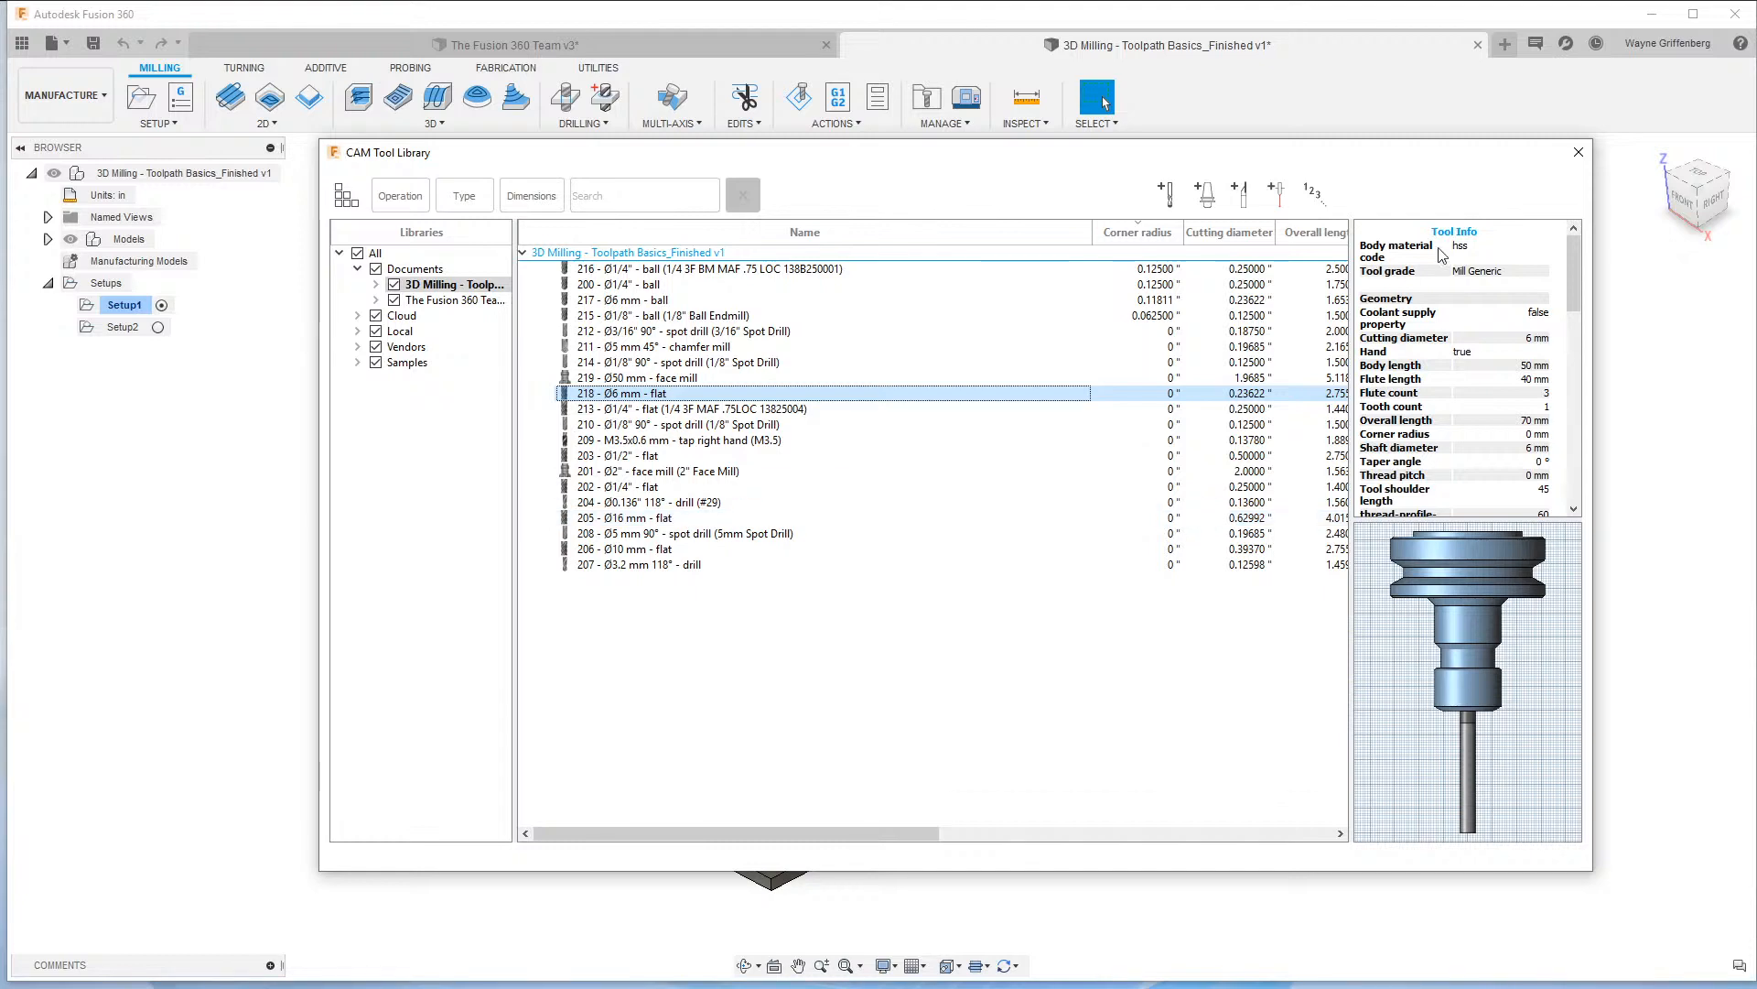
# Close the tool library and examine the picture frame's edge profile from the front in The Fusion 360 Team document.
pyautogui.click(1578, 152)
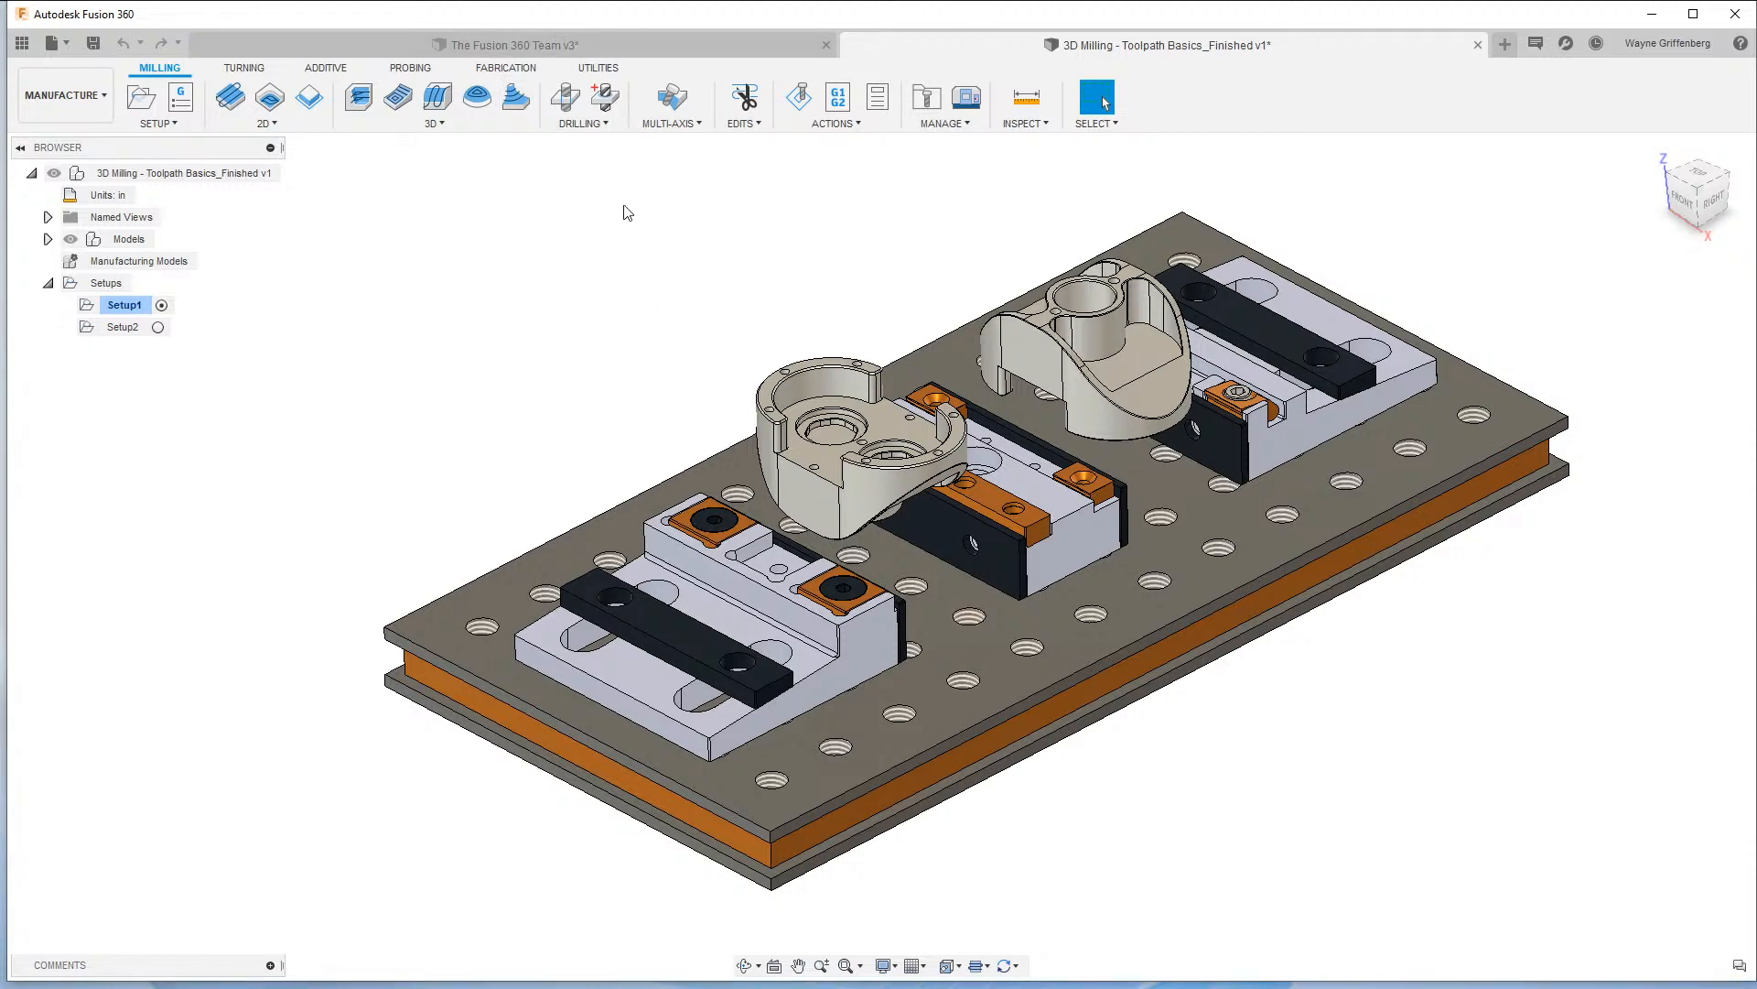
pyautogui.click(460, 50)
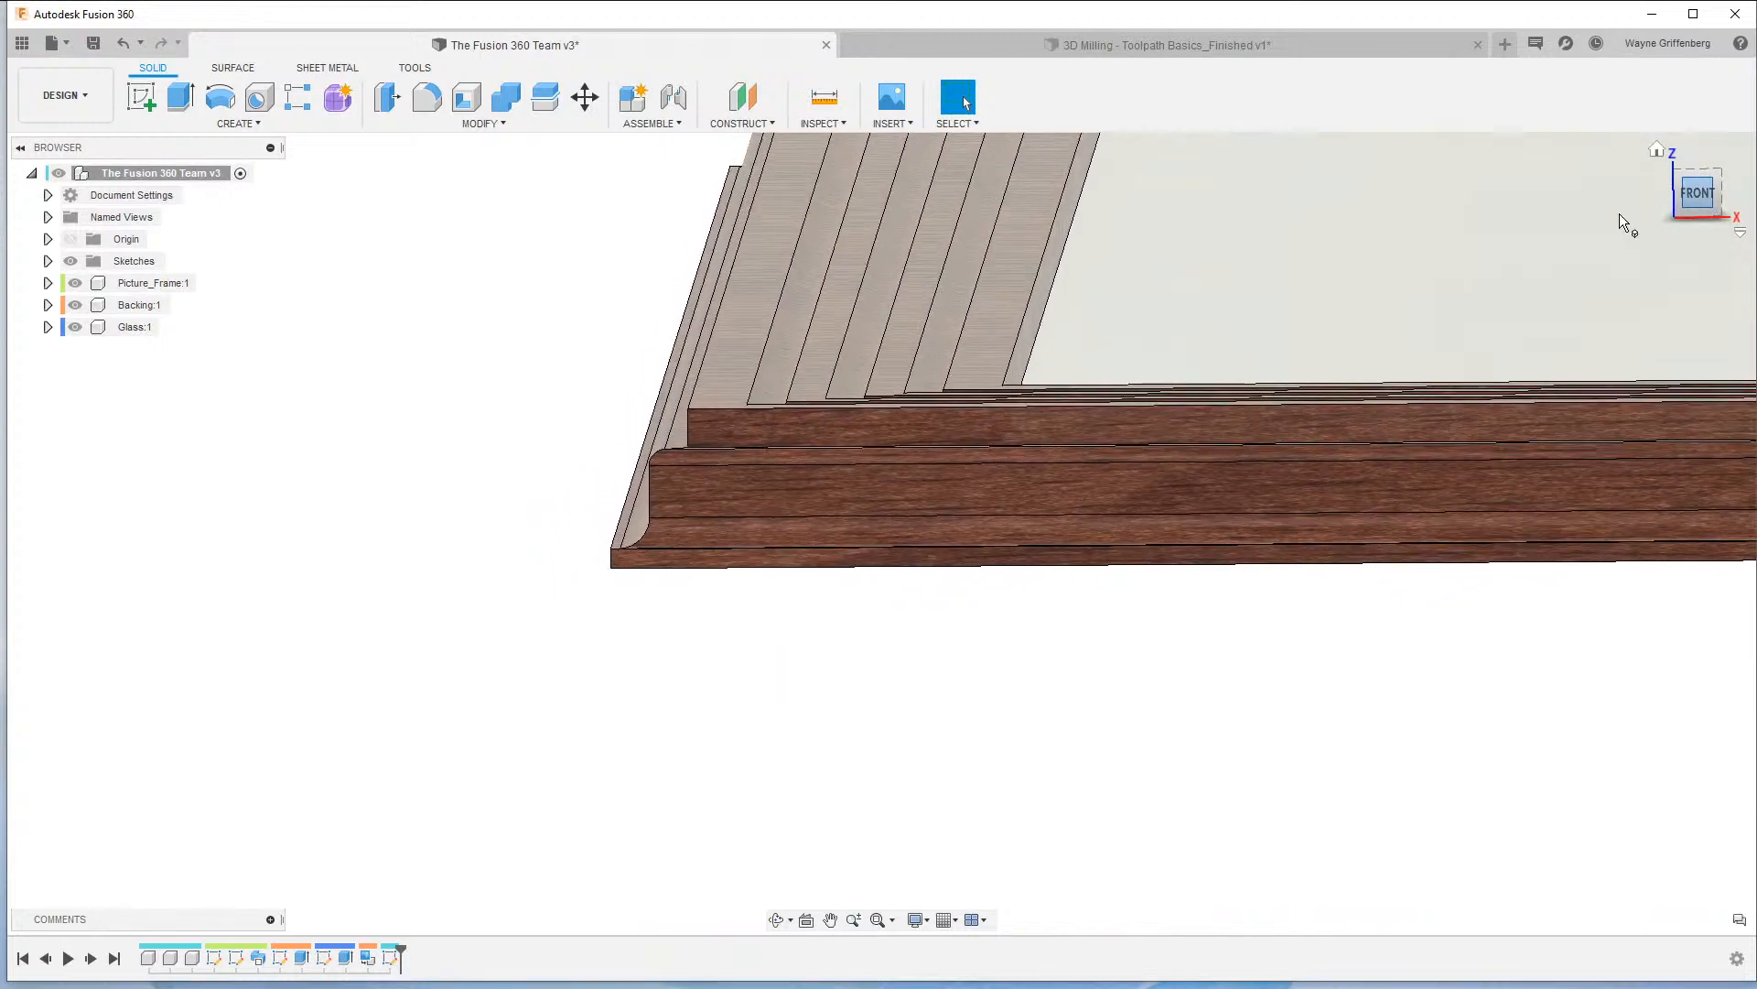
pyautogui.click(1697, 192)
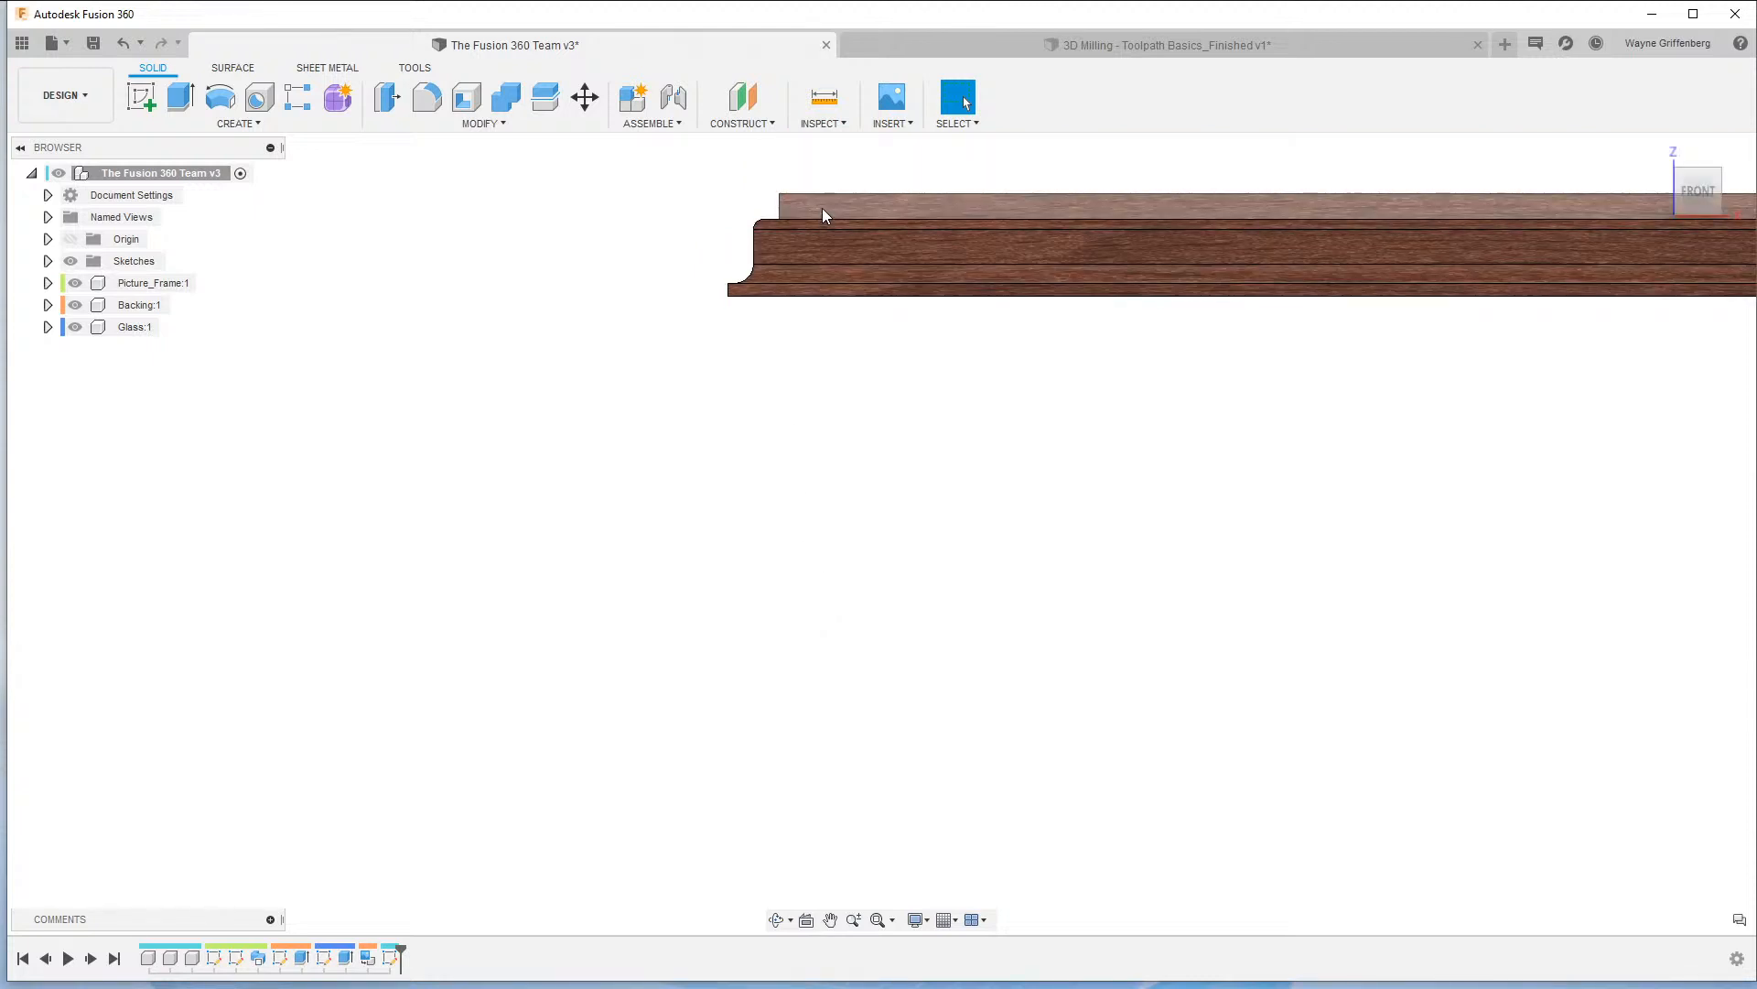
pyautogui.scroll(3, 784, 188)
pyautogui.scroll(2, 782, 183)
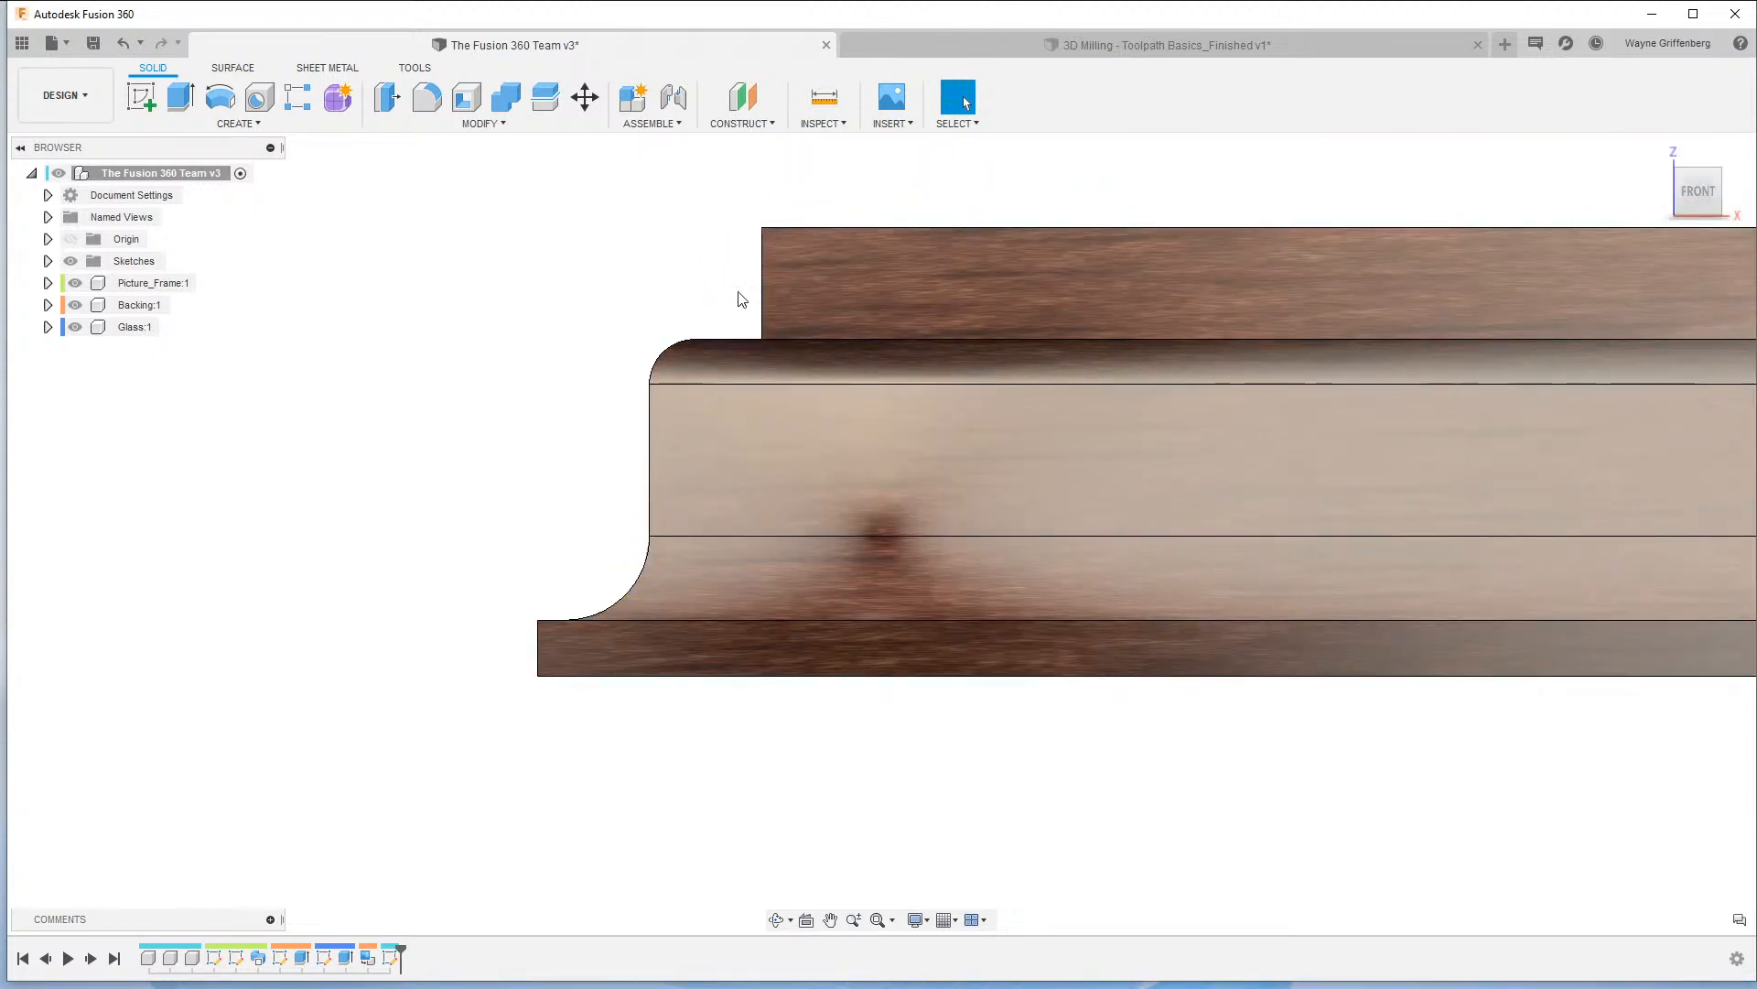
pyautogui.scroll(-1, 569, 815)
pyautogui.scroll(1, 569, 820)
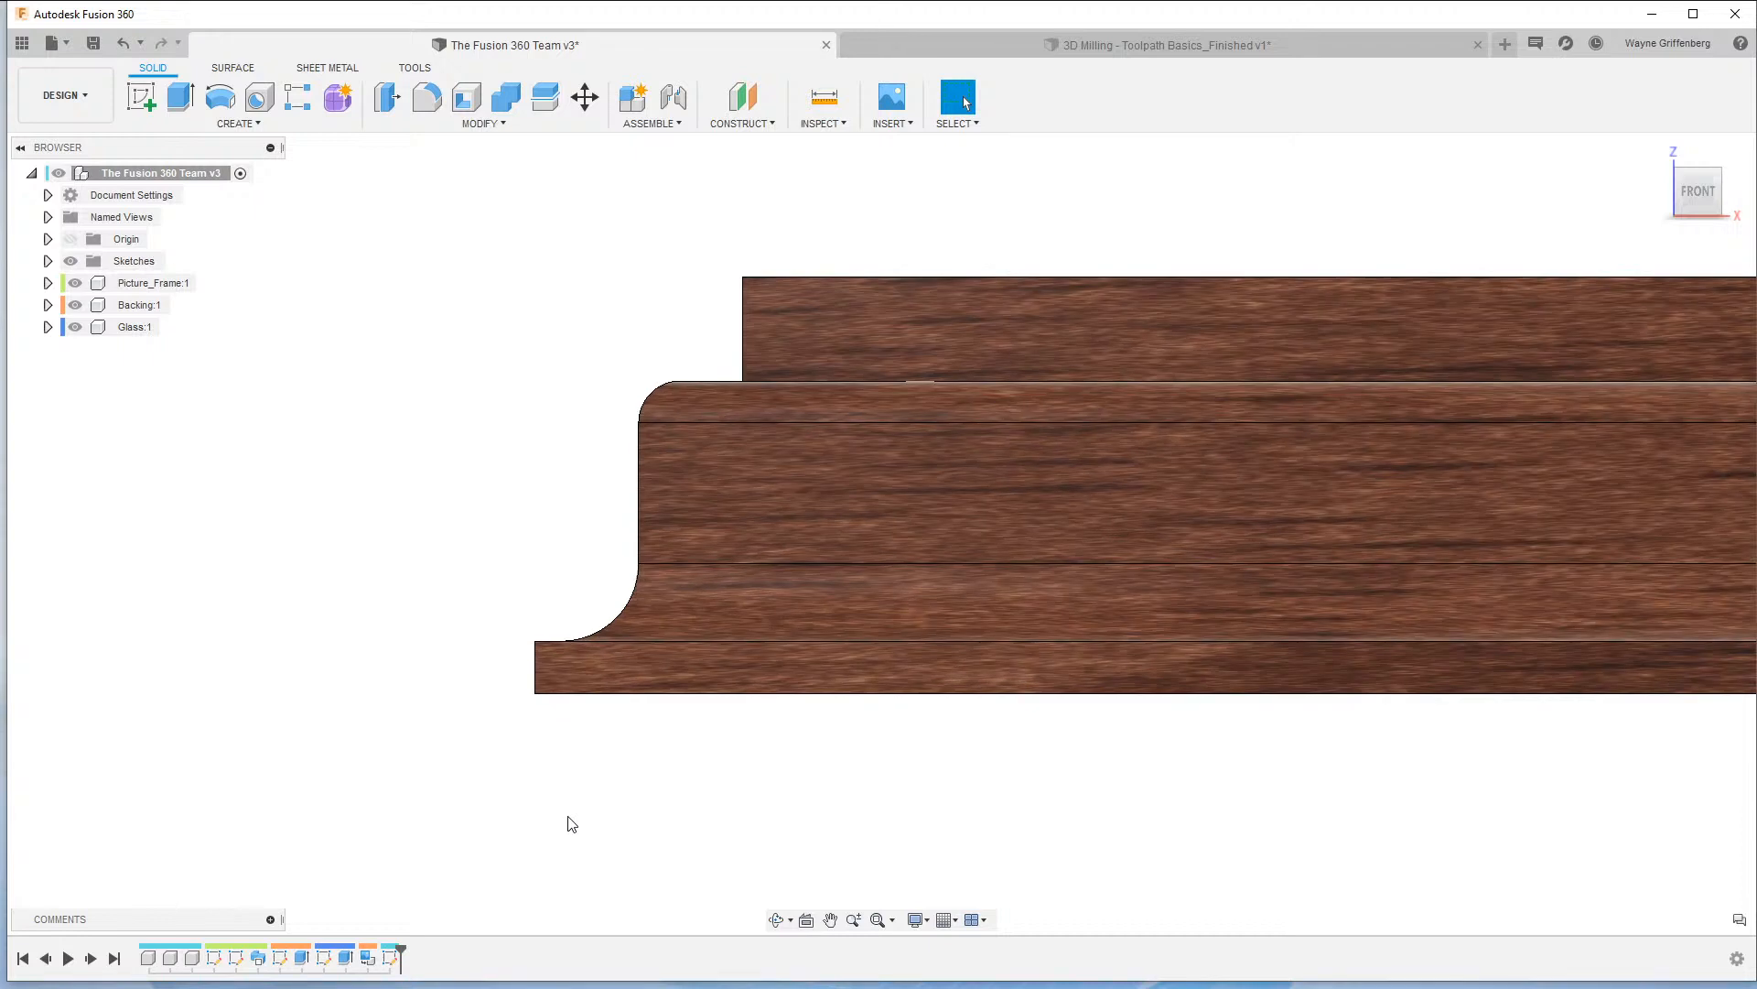
pyautogui.scroll(-1, 567, 821)
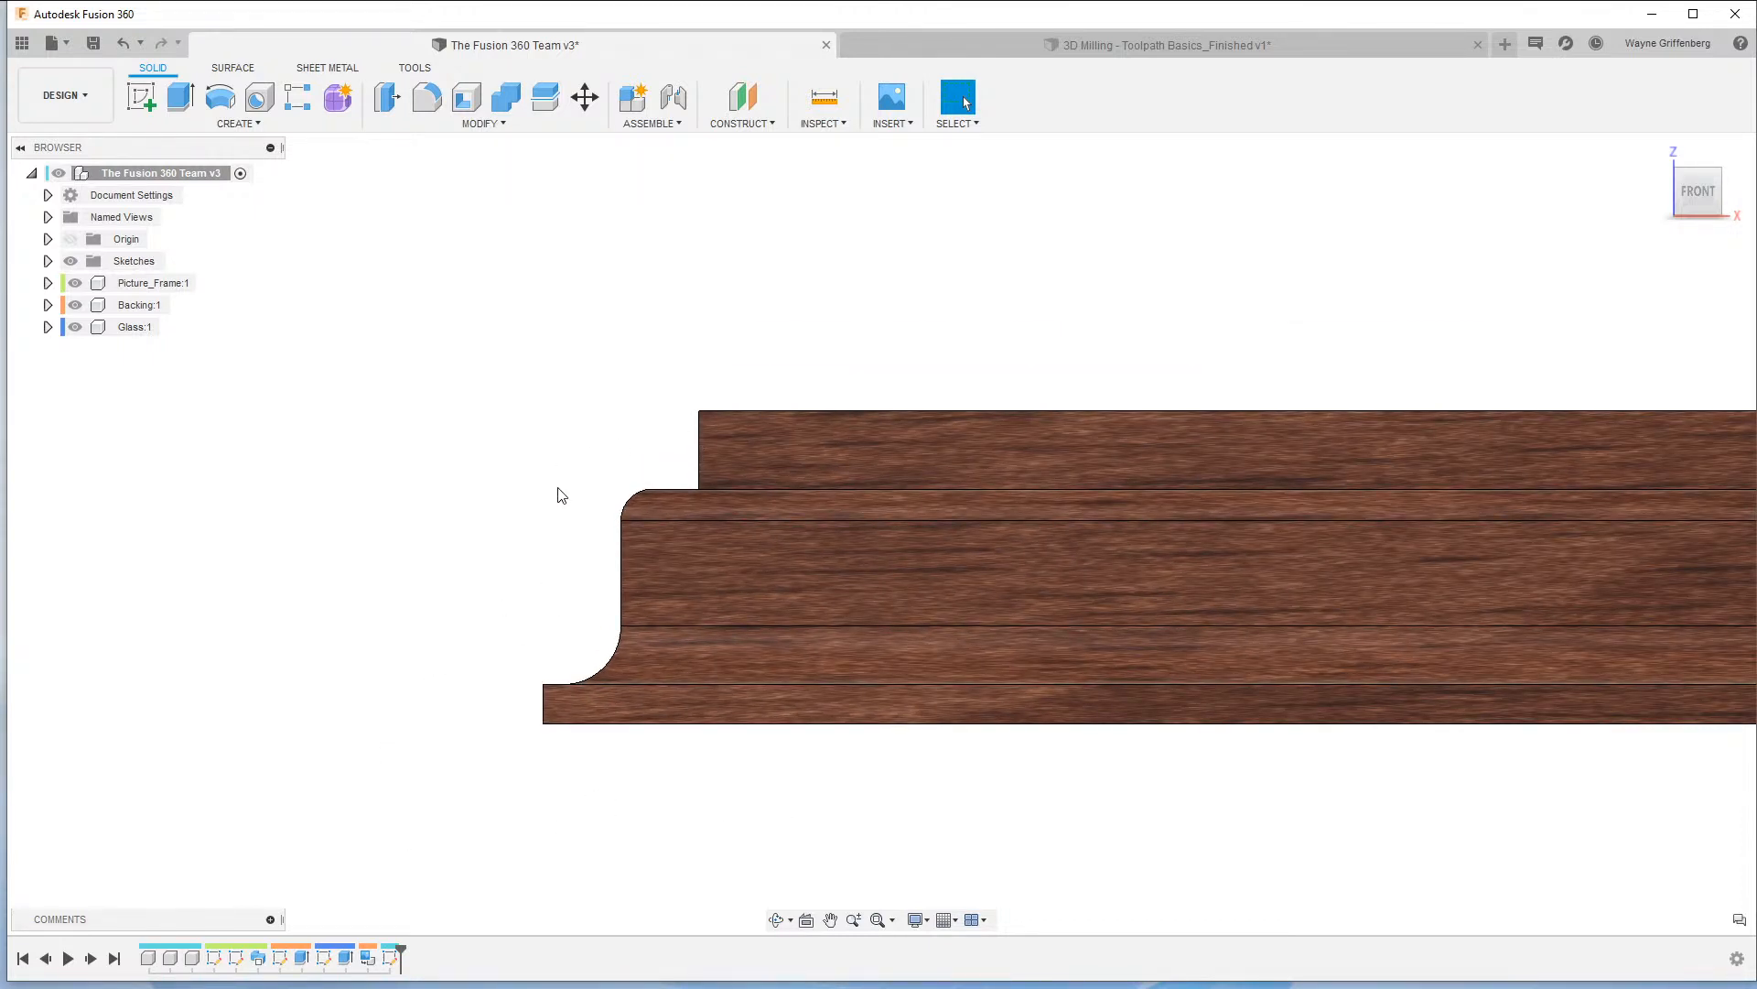
# Switch The Fusion 360 Team document to the Manufacture workspace and display the 2D Contour4 toolpath with its cutter.
pyautogui.click(60, 95)
pyautogui.click(57, 304)
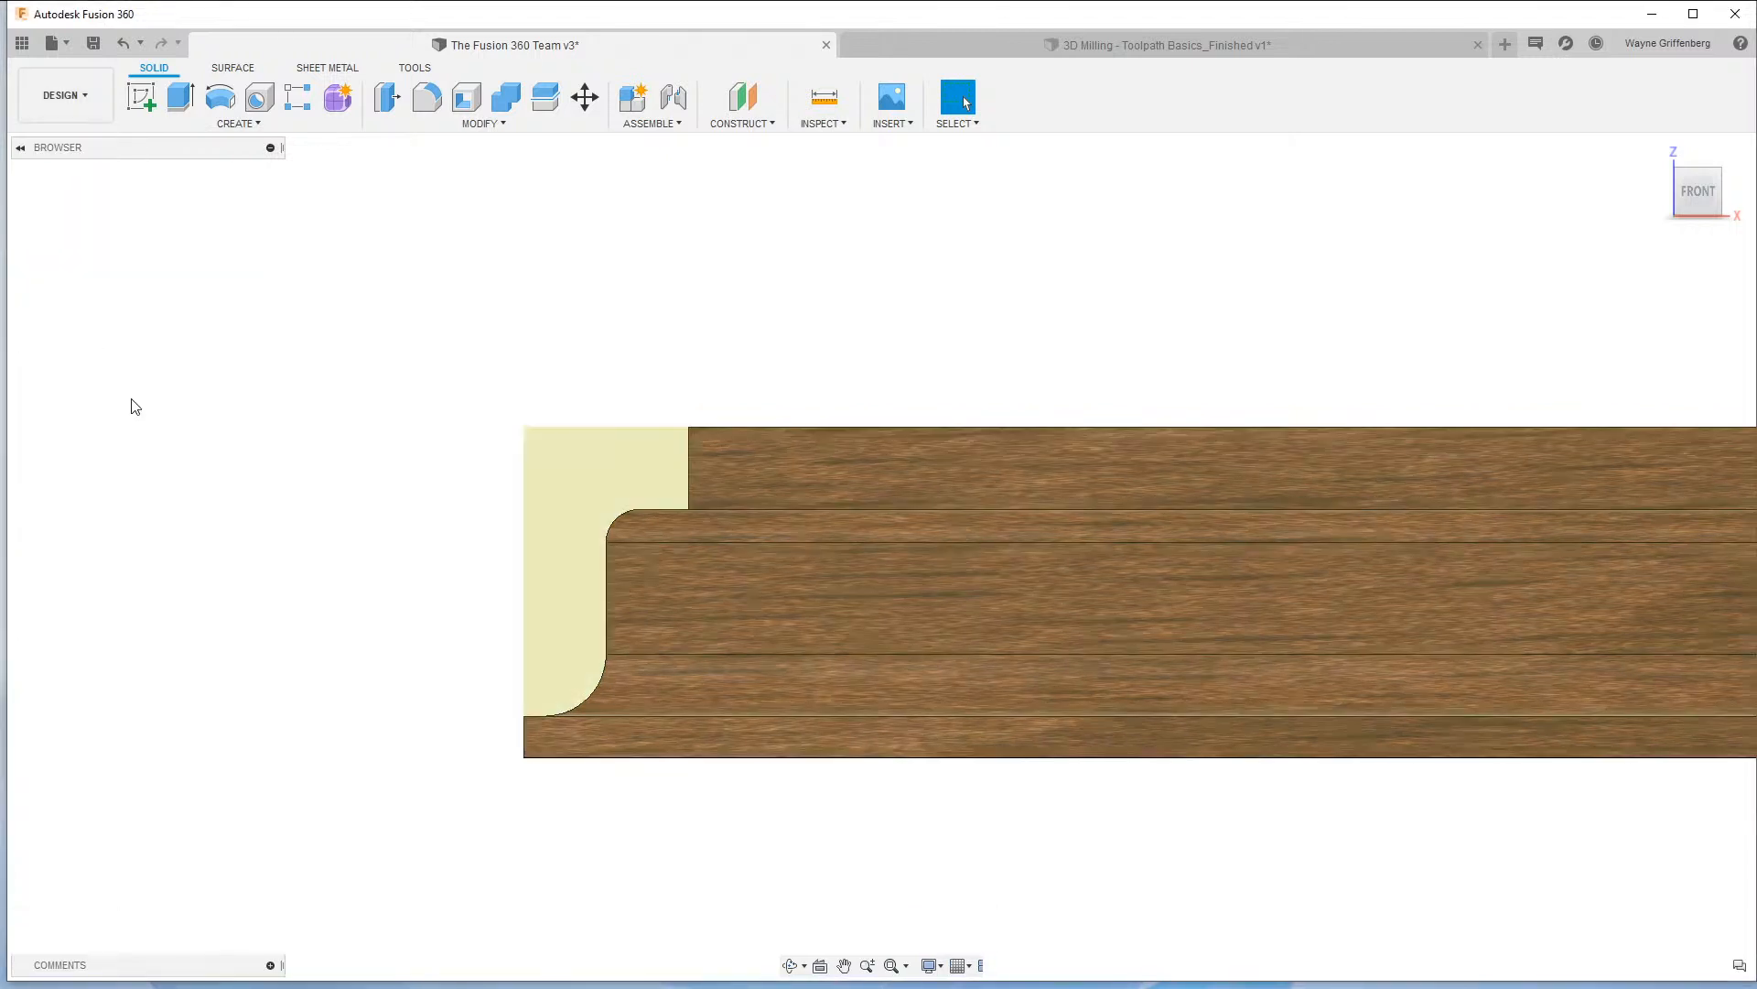
pyautogui.click(167, 483)
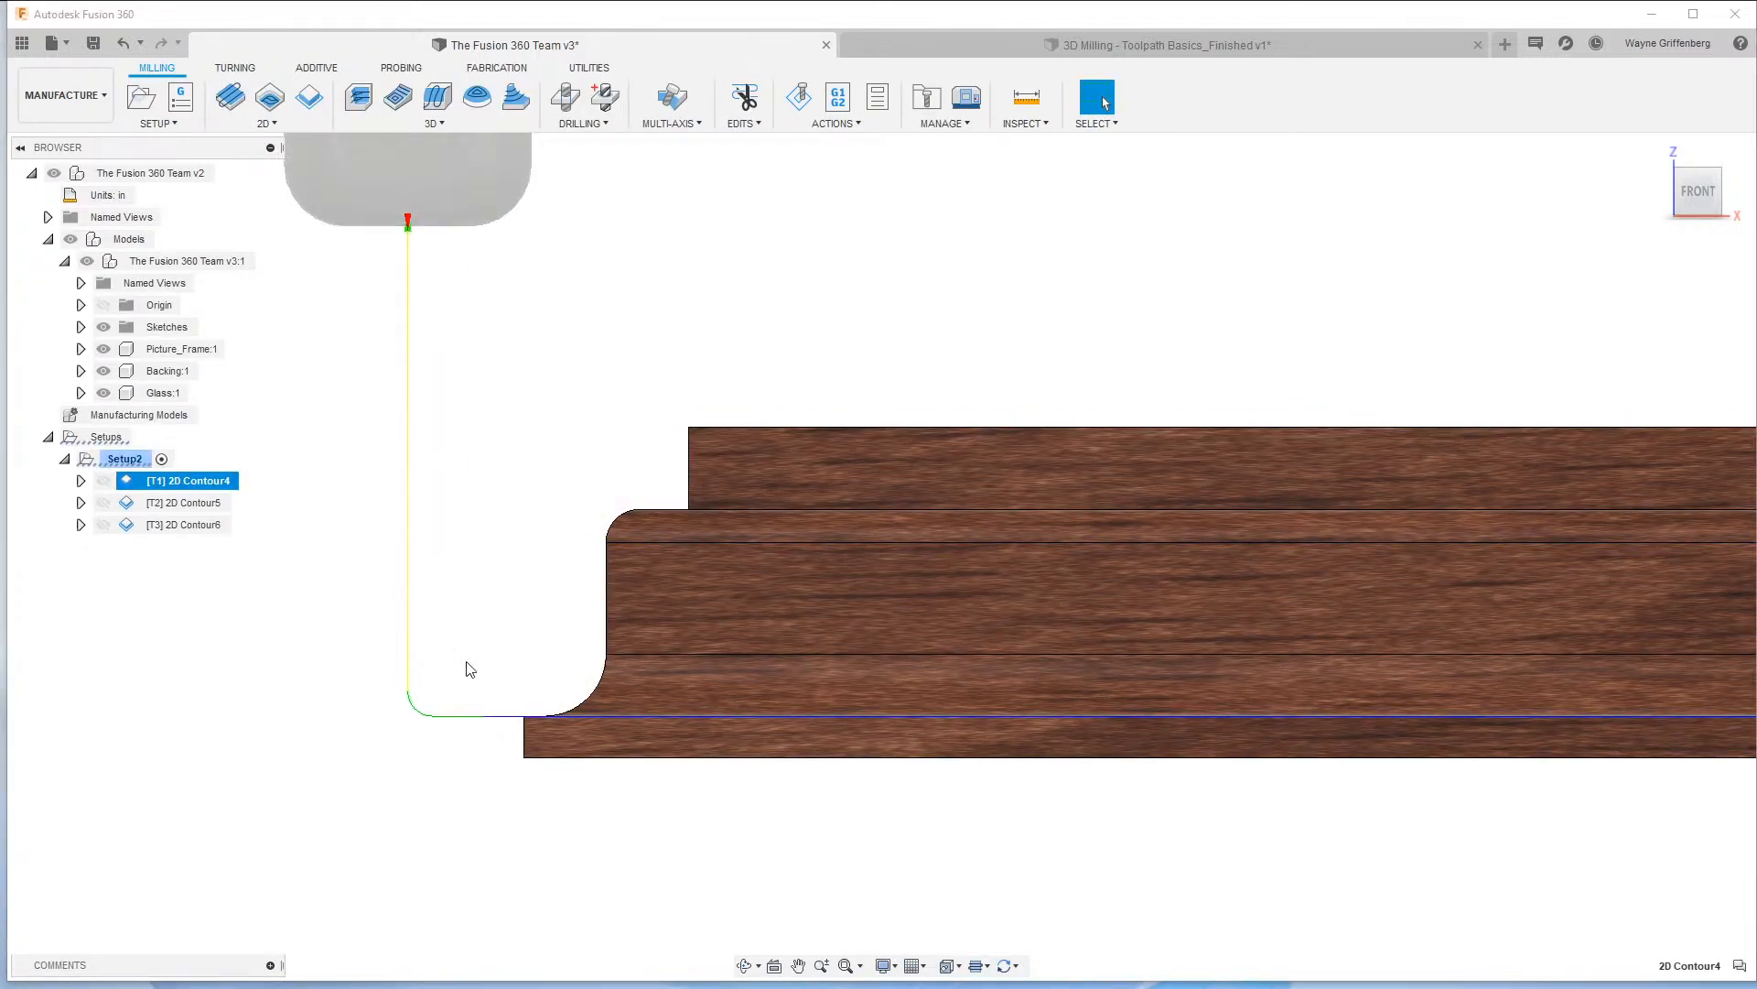
pyautogui.scroll(-1, 572, 542)
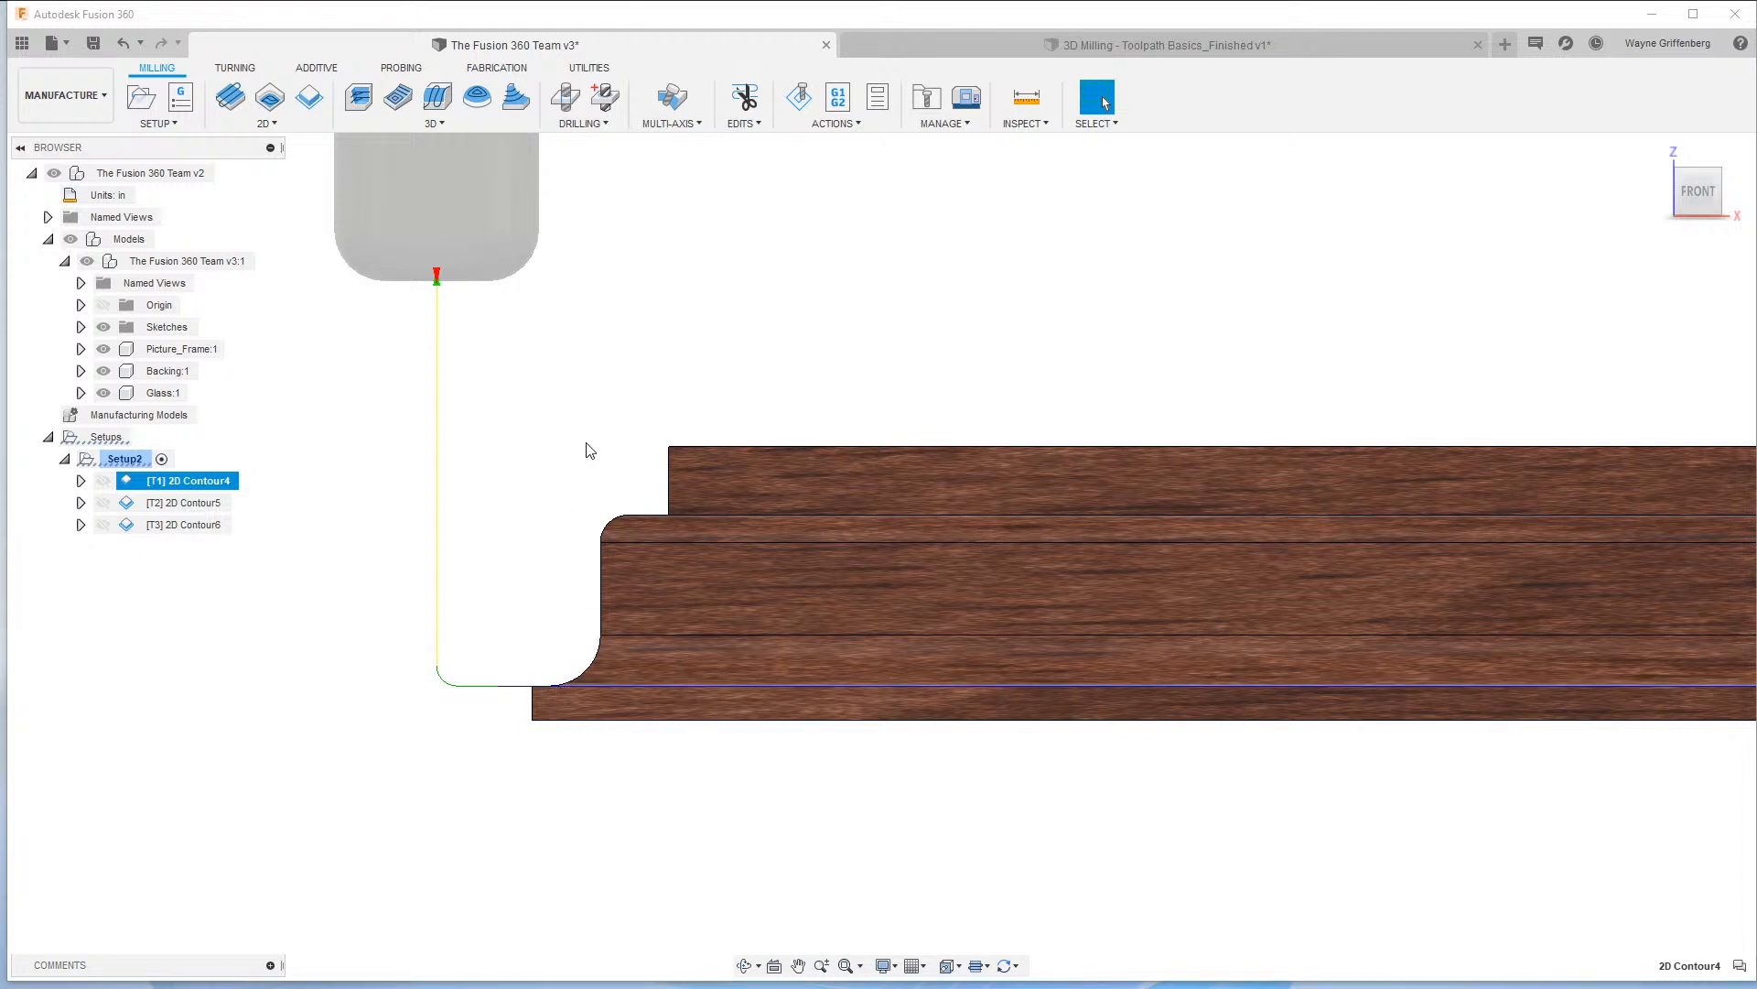
# Compare the cutter shapes and toolpaths of 2D Contour5, 2D Contour6 and 2D Contour4 against the frame profile, and clear the selection.
pyautogui.click(192, 500)
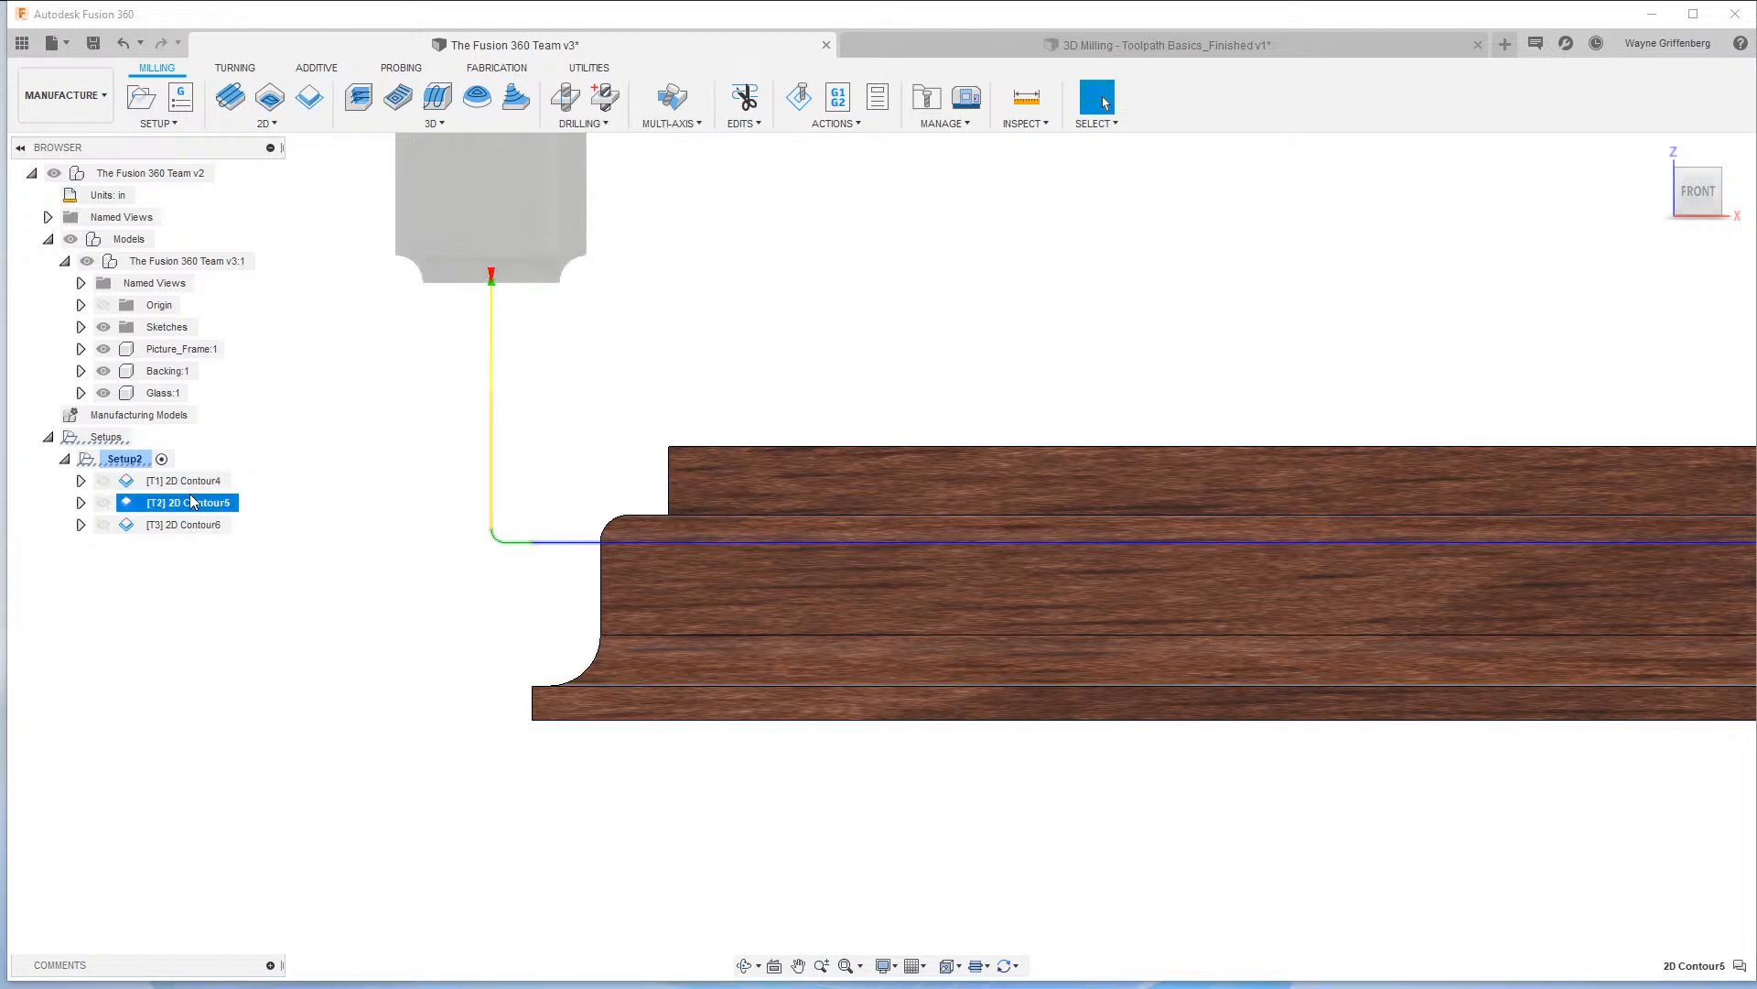
pyautogui.scroll(2, 552, 397)
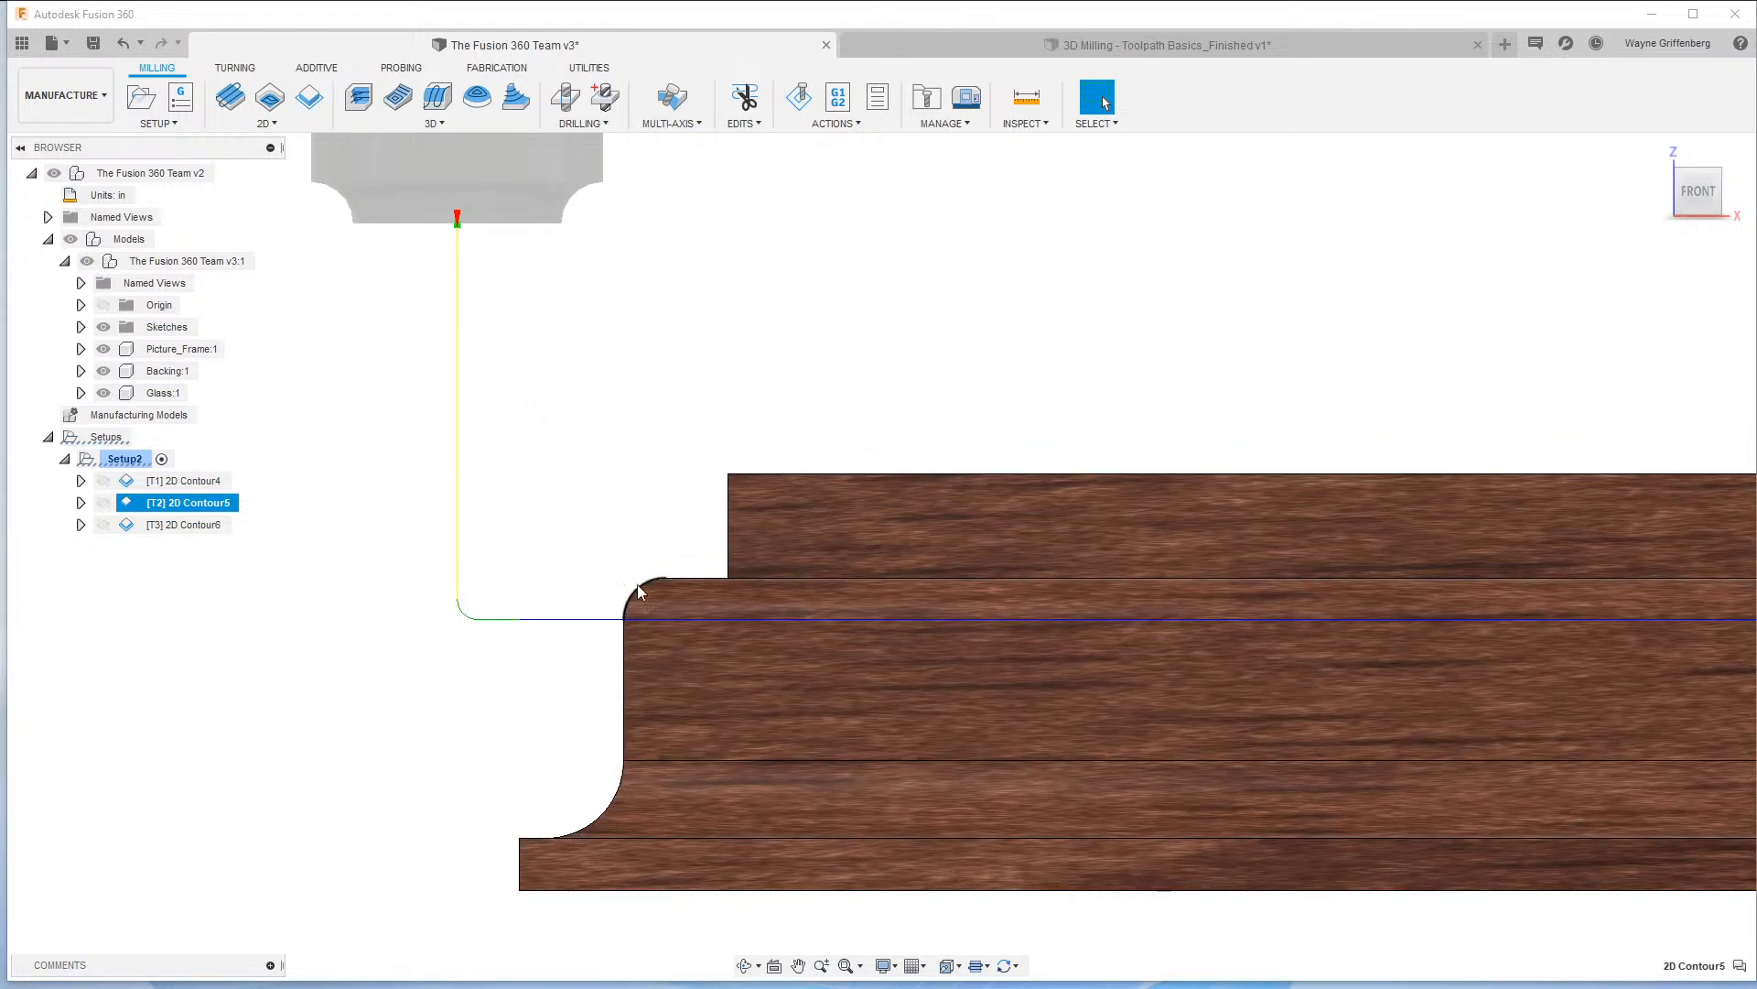
pyautogui.scroll(-2, 567, 524)
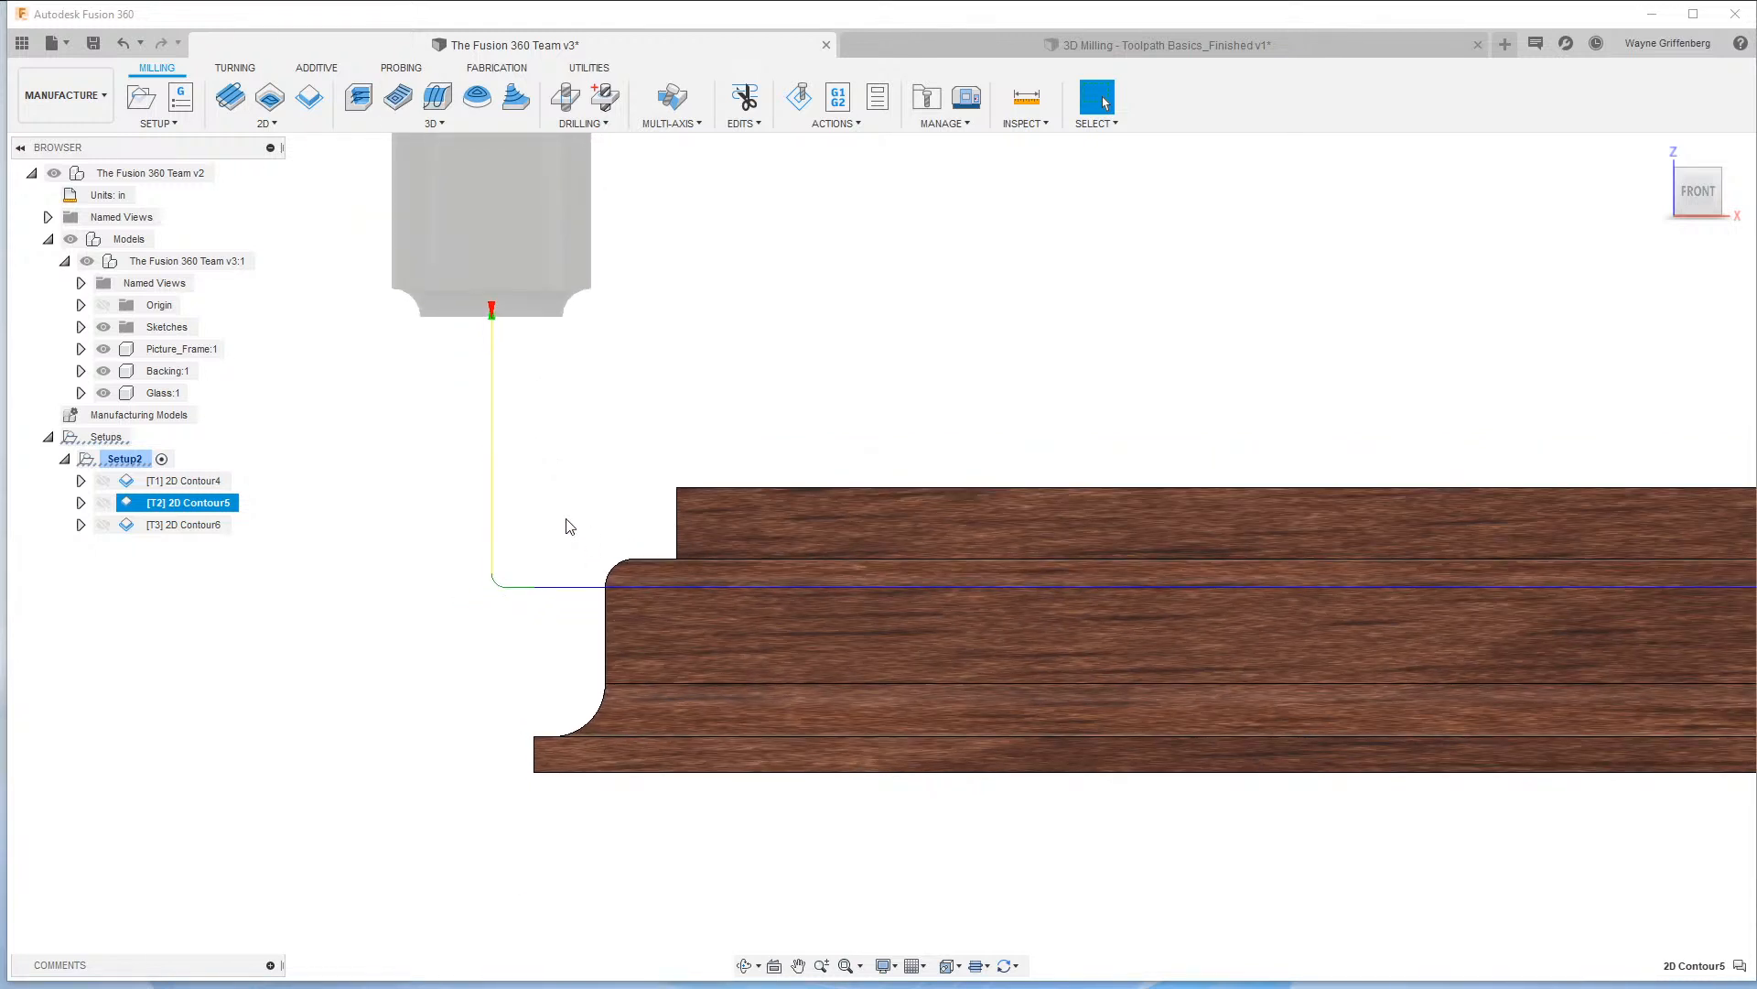
pyautogui.click(188, 524)
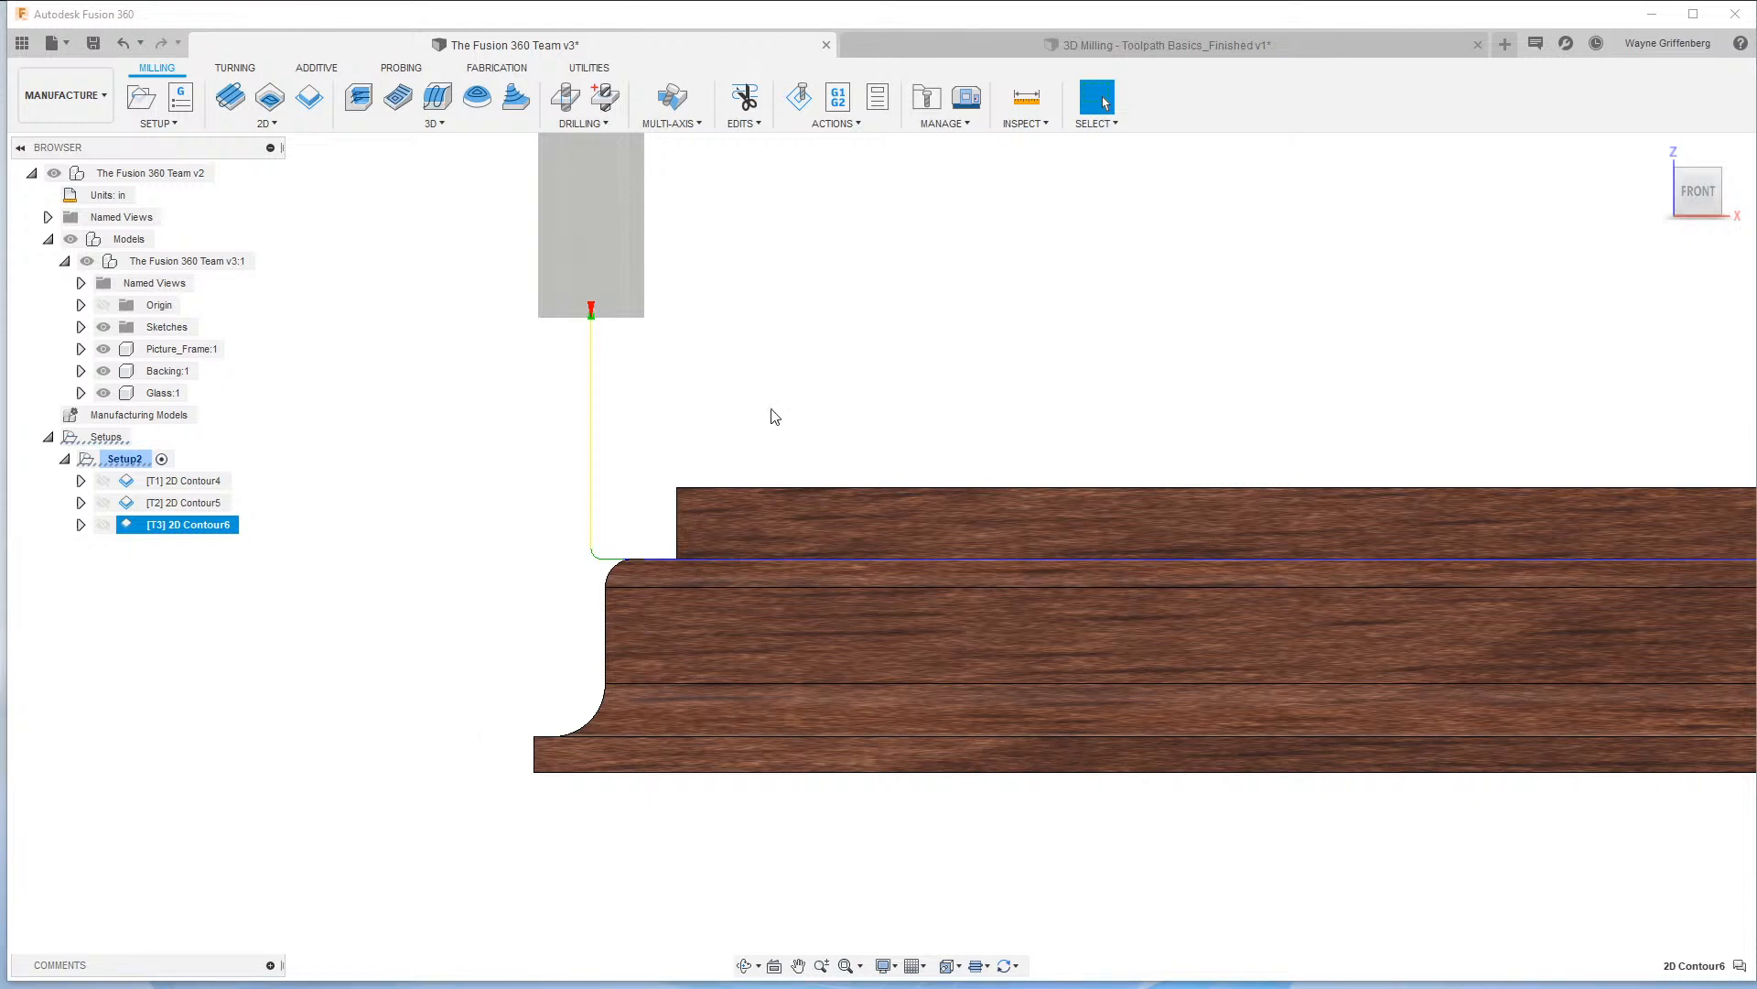
pyautogui.click(210, 481)
pyautogui.click(192, 503)
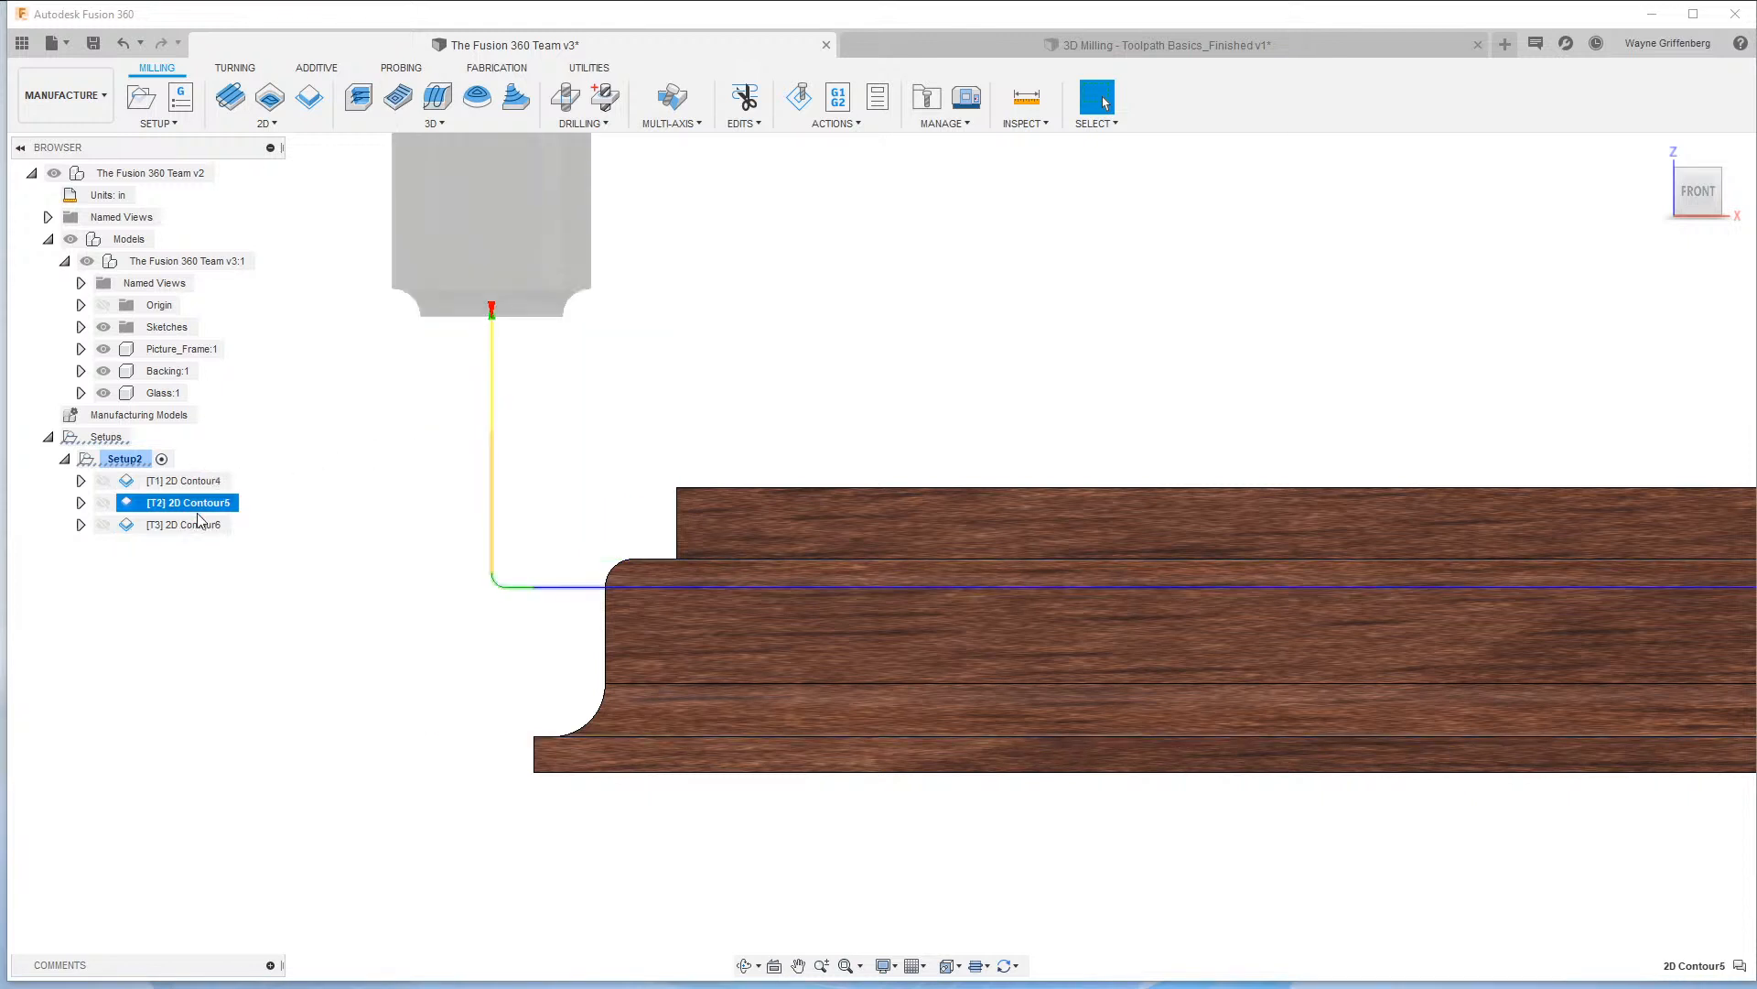
pyautogui.click(193, 524)
pyautogui.click(604, 396)
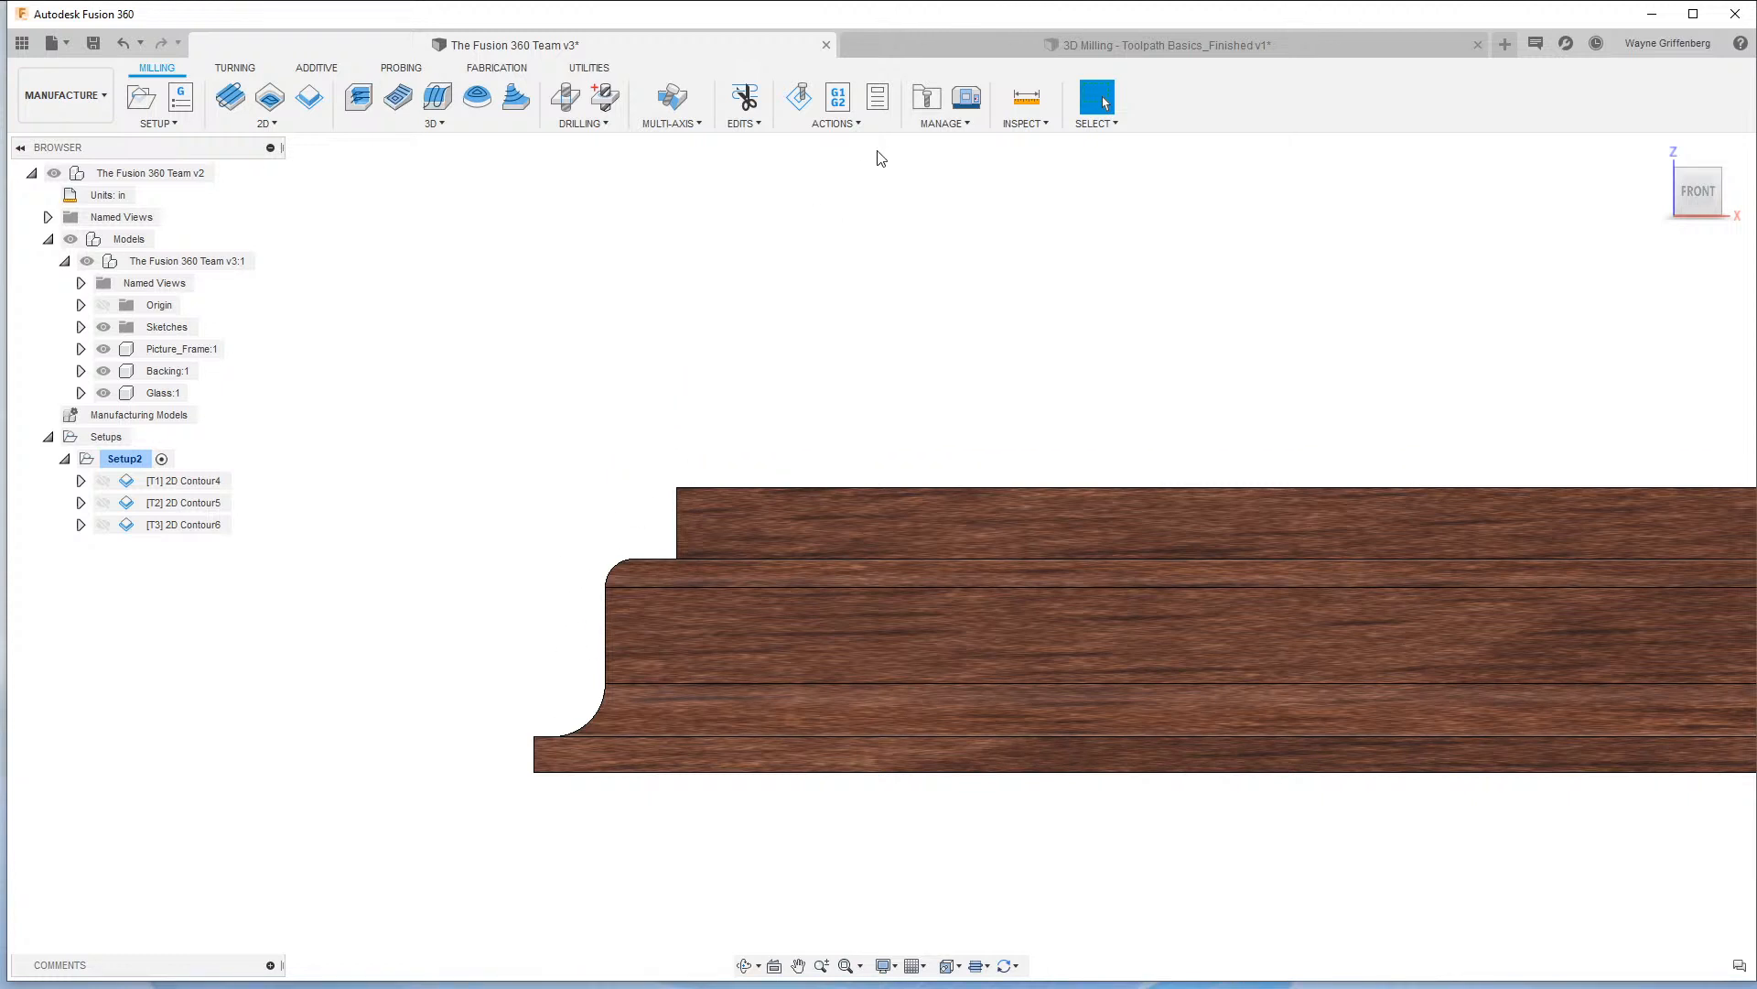
# Switch The Fusion 360 Team document back to the Design workspace.
pyautogui.click(937, 124)
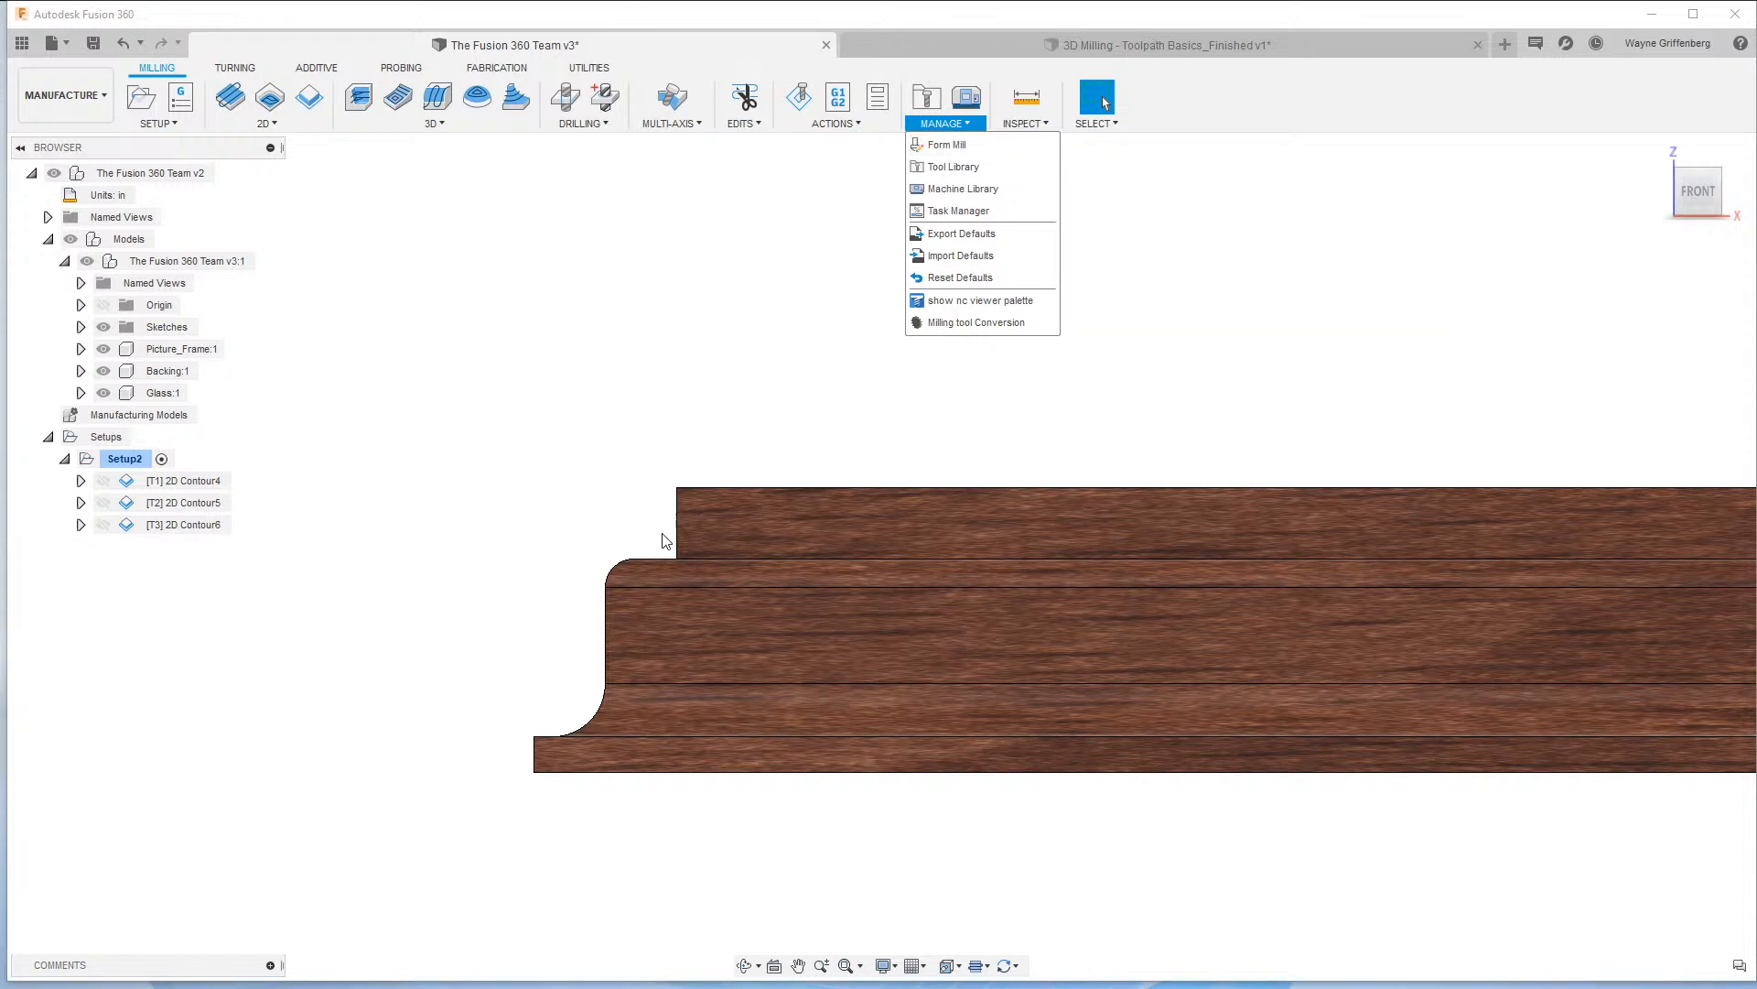
pyautogui.click(656, 465)
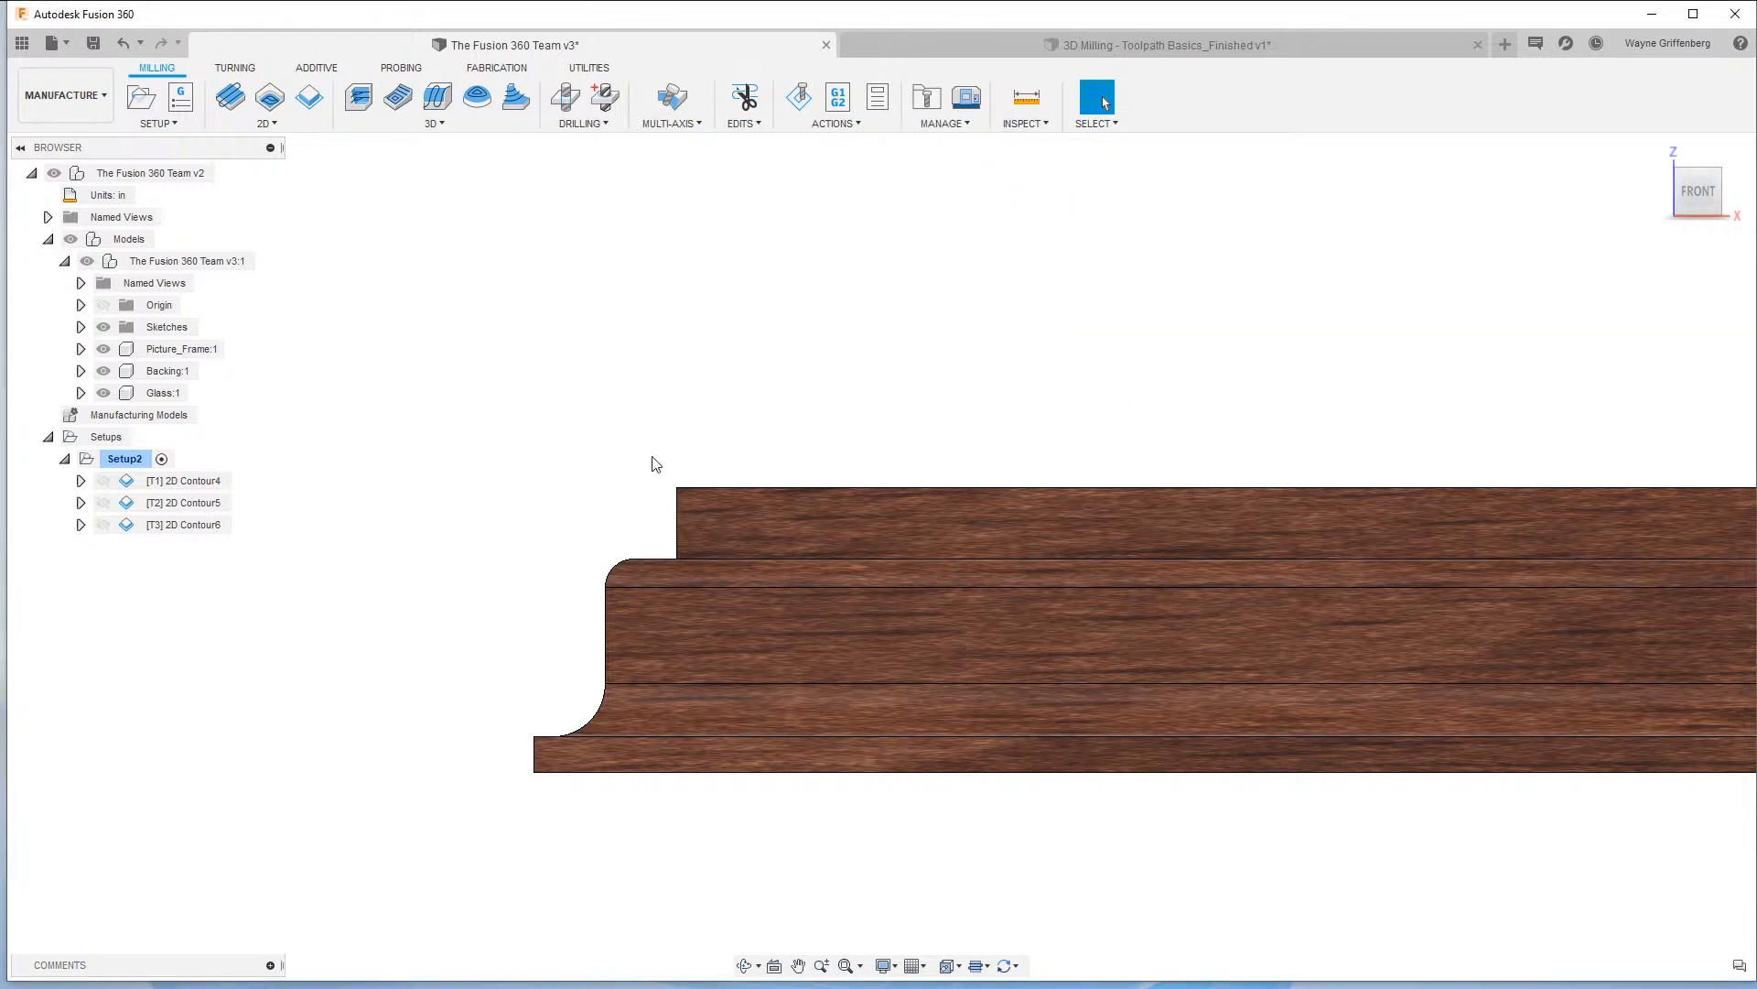
pyautogui.click(64, 95)
pyautogui.click(59, 143)
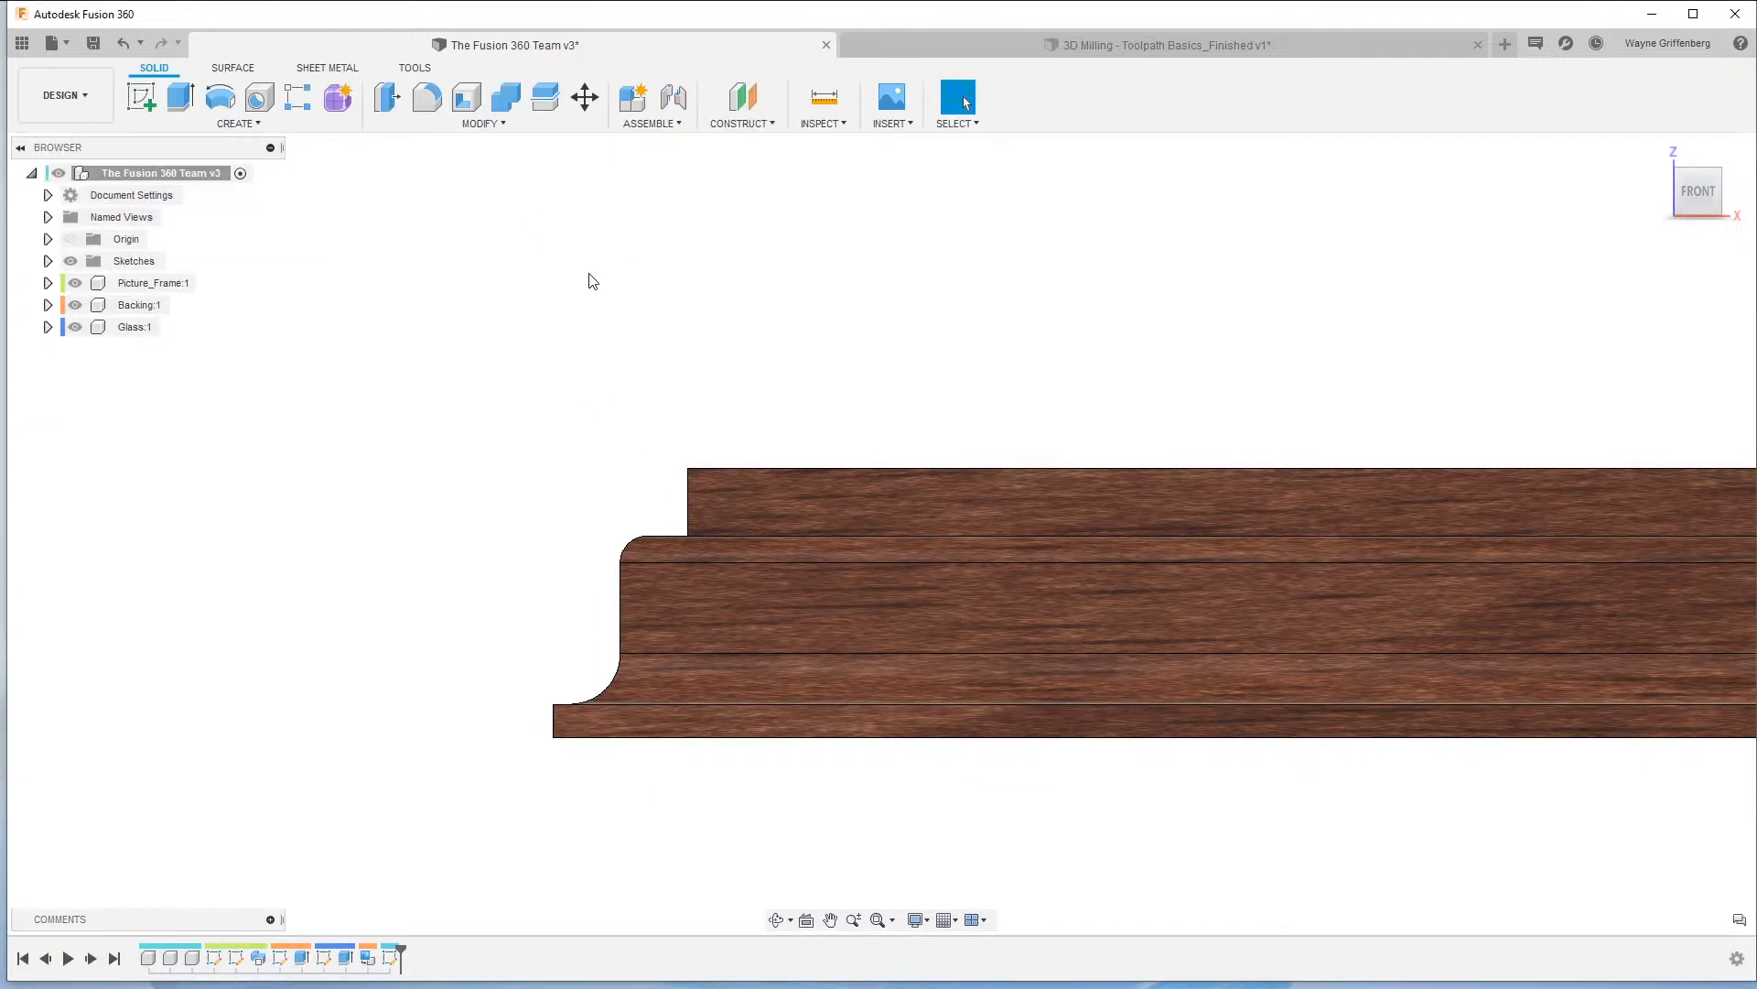
# Show Sketch2 of the Picture_Frame component and hide the component's bodies.
pyautogui.click(47, 284)
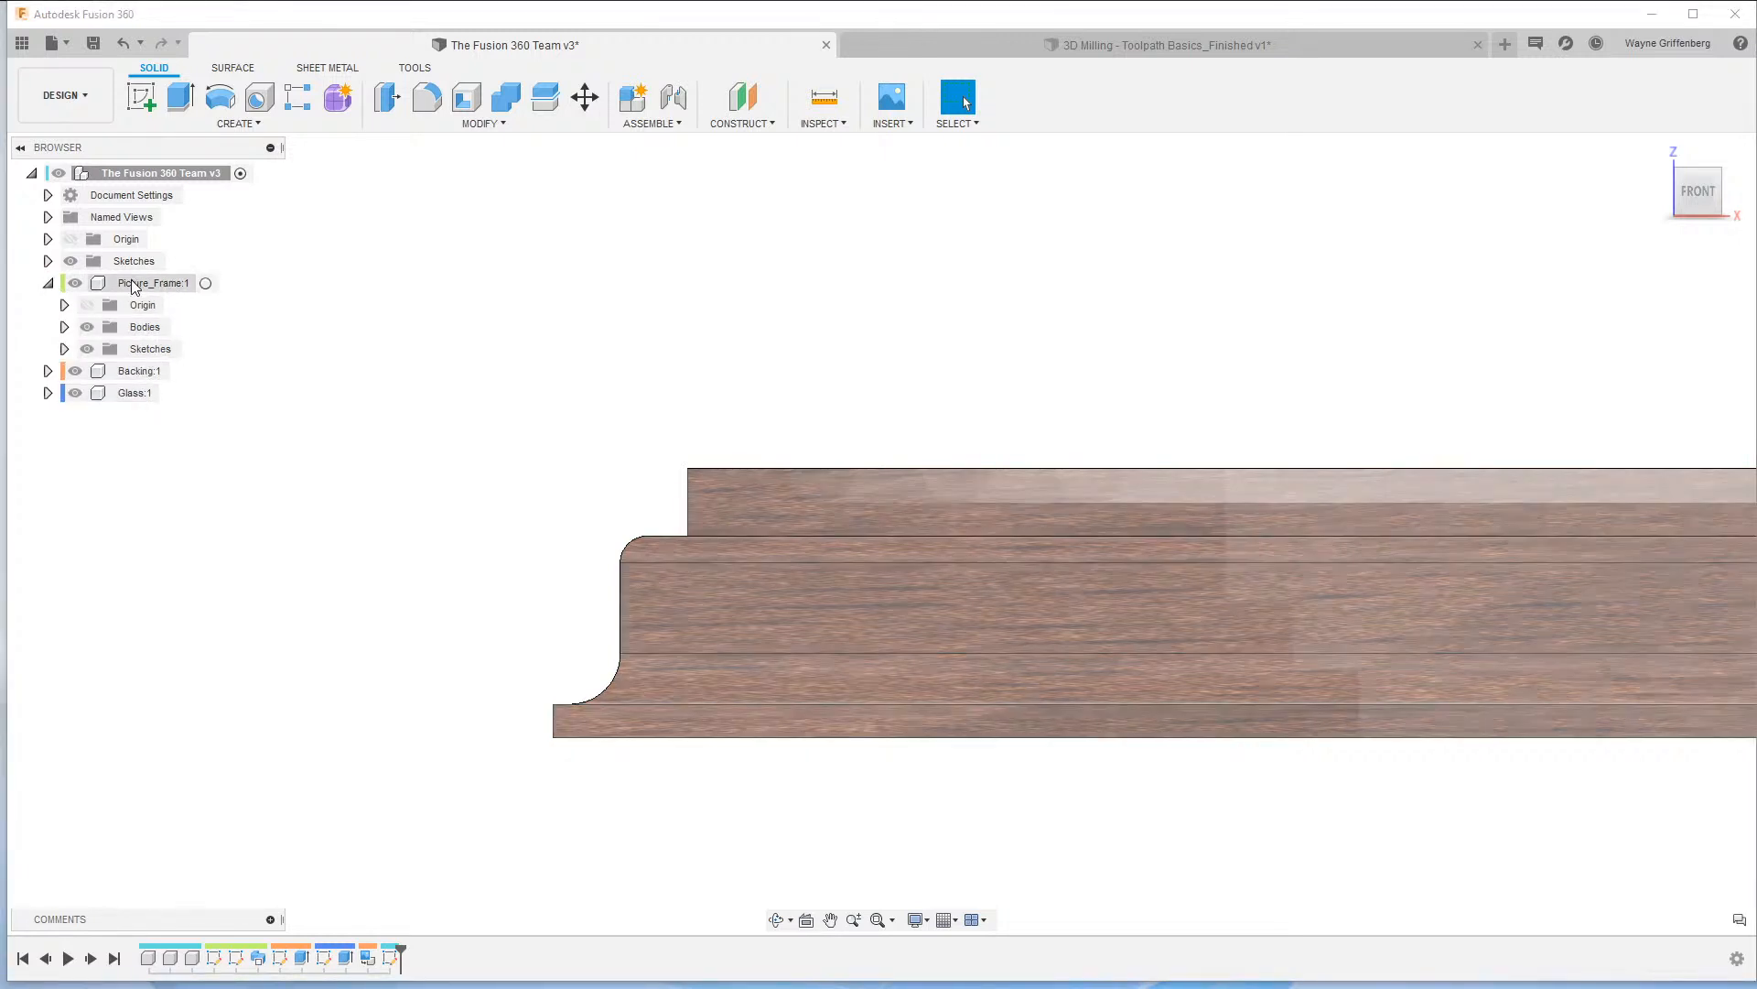
pyautogui.click(64, 349)
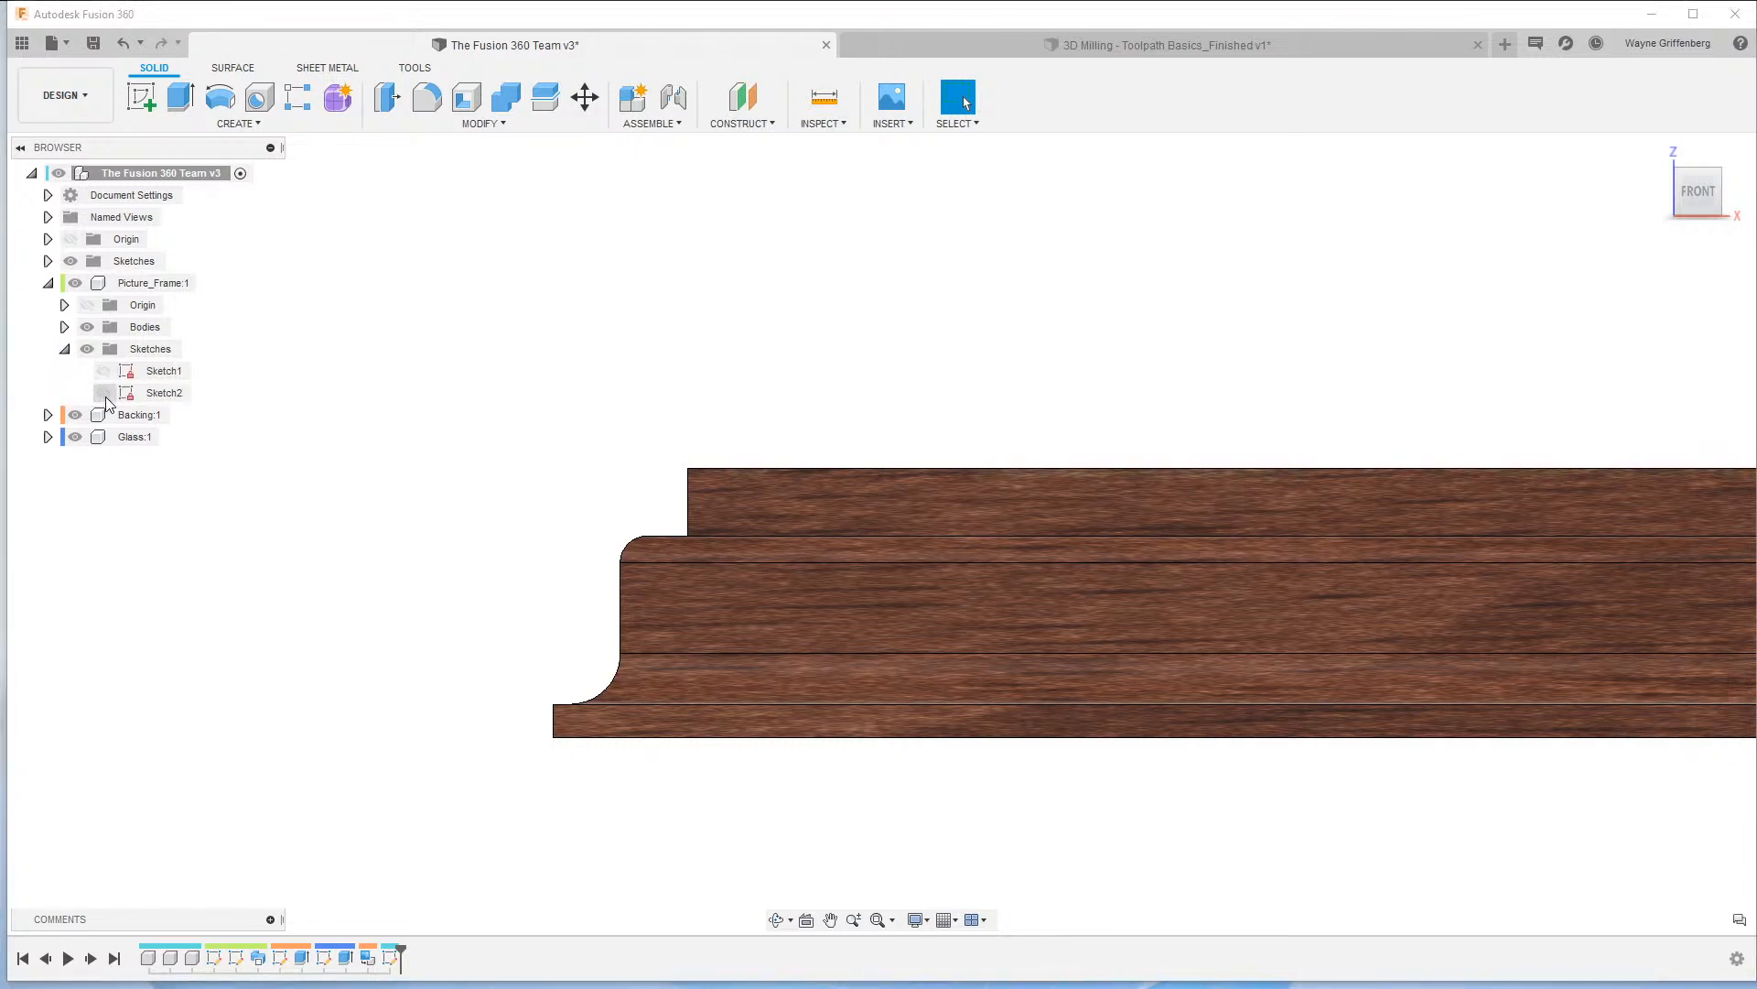
pyautogui.click(104, 394)
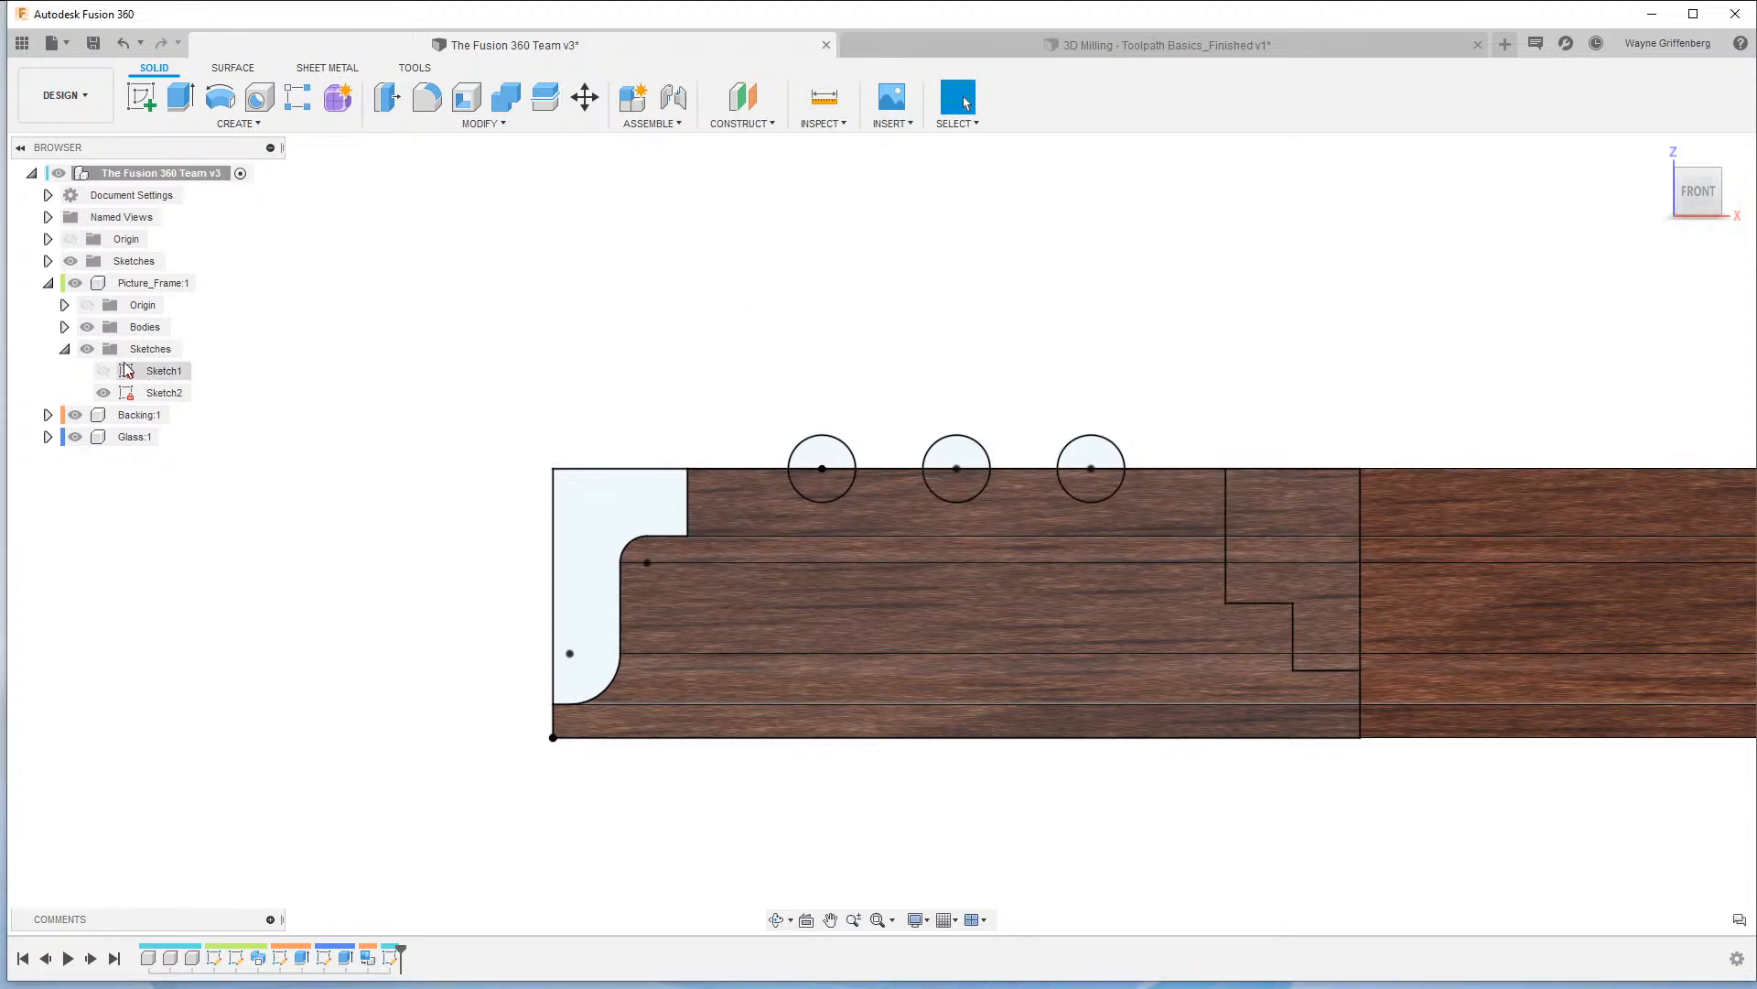
pyautogui.click(87, 326)
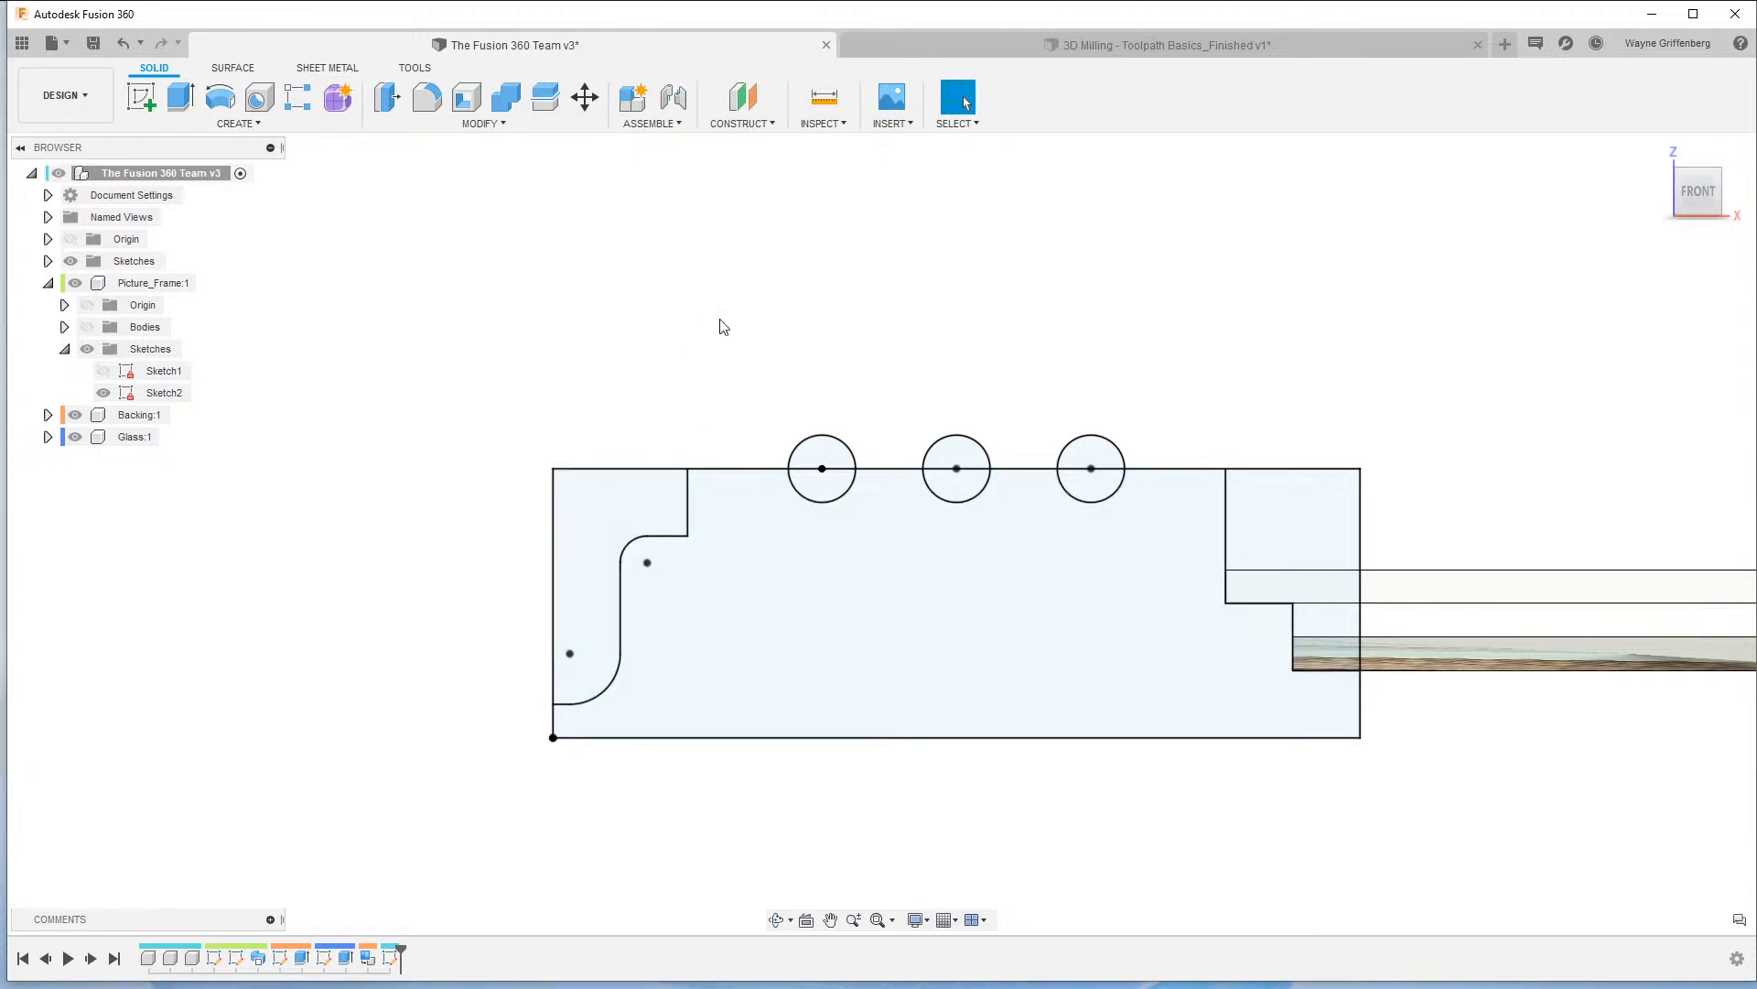
# Delete the existing Tool Profile sketch and turn on the visibility of the document's origin.
pyautogui.click(48, 260)
pyautogui.click(108, 283)
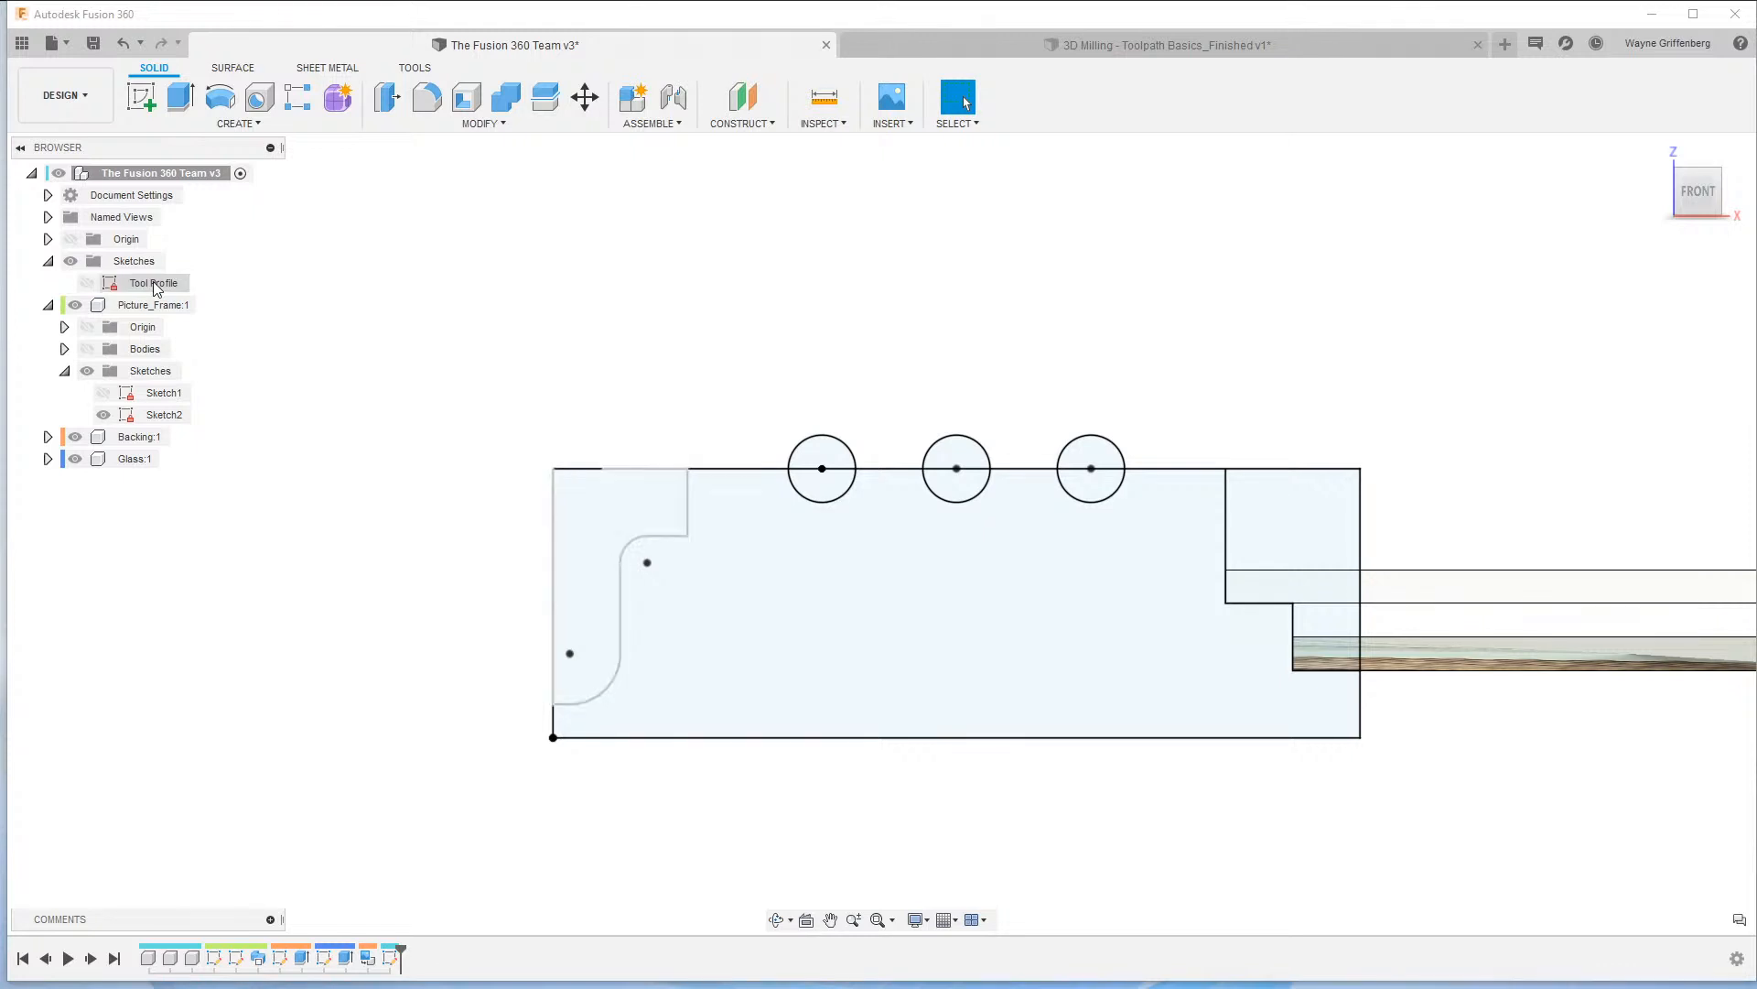
pyautogui.rightClick(152, 283)
pyautogui.click(228, 381)
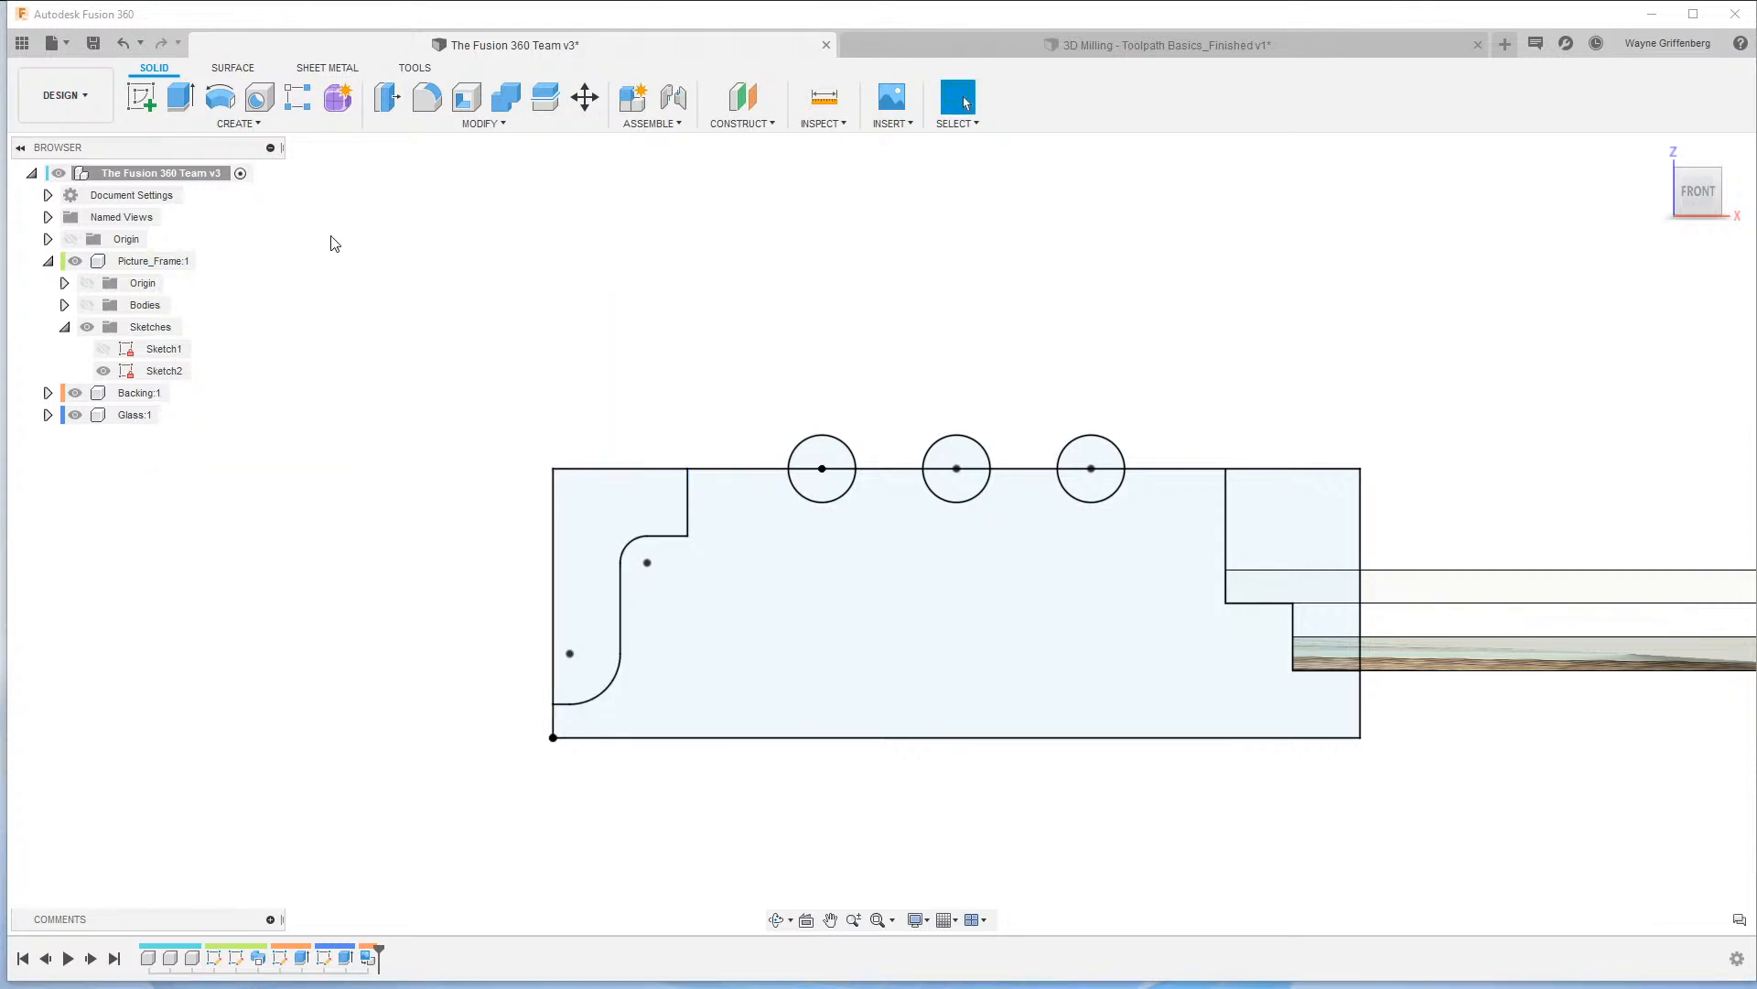
pyautogui.click(77, 242)
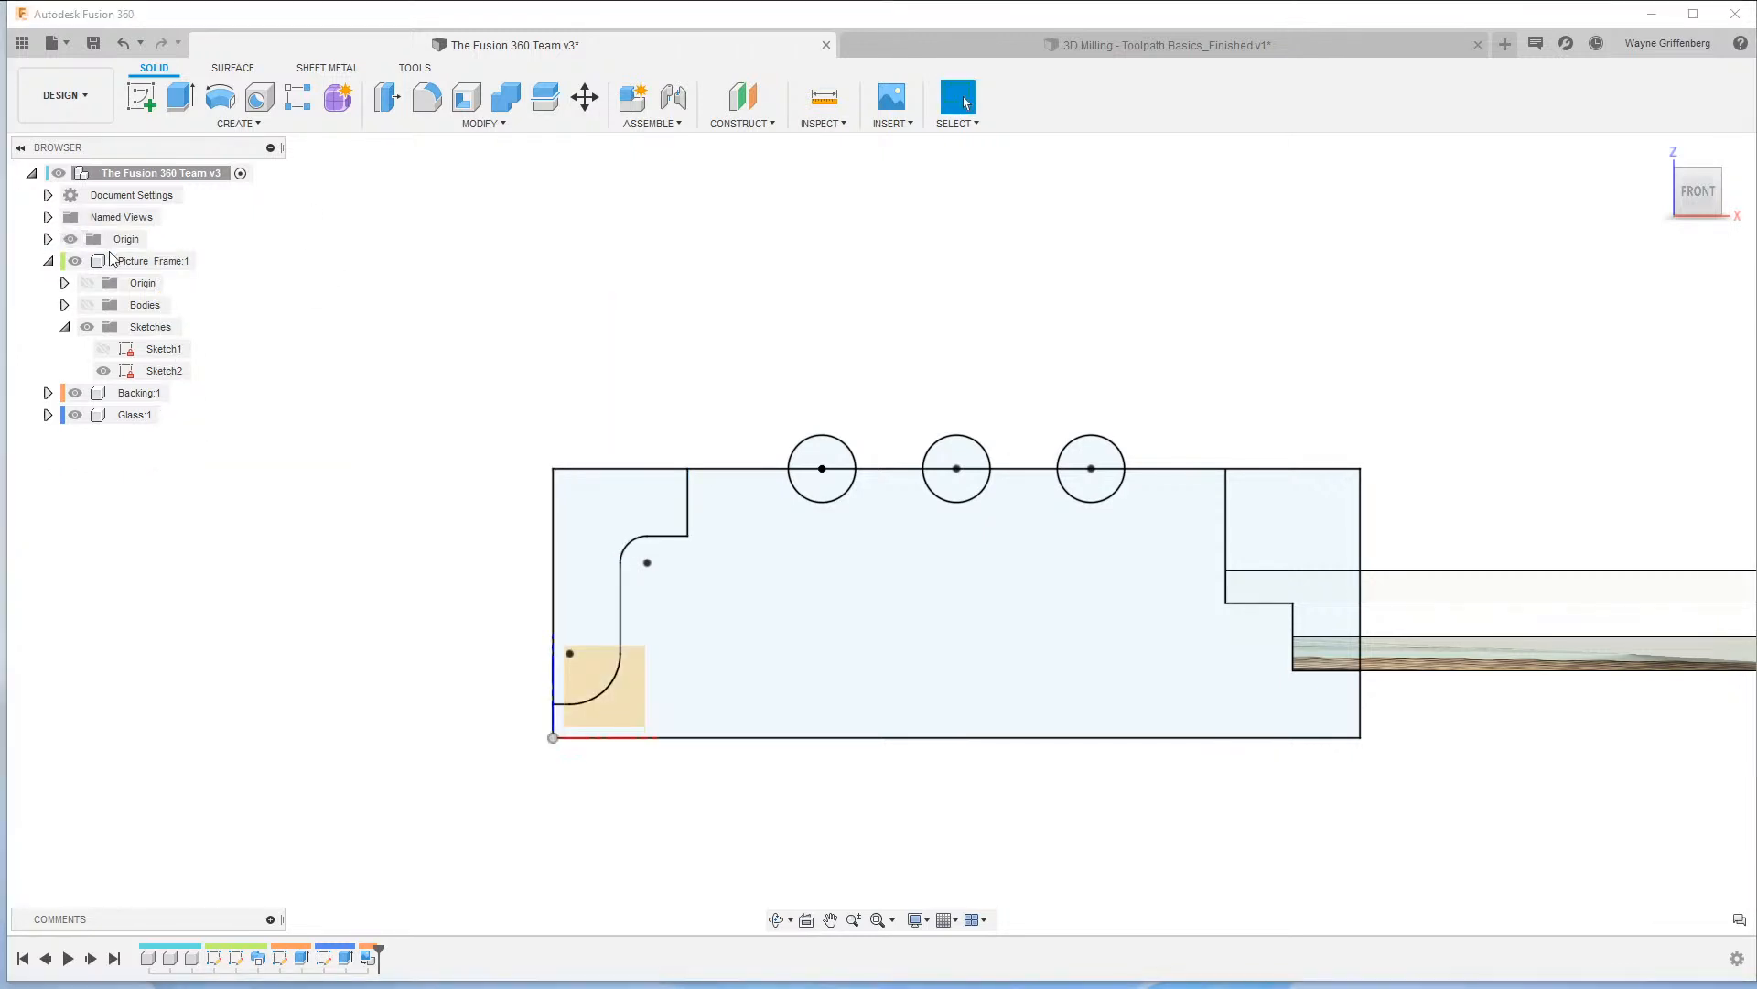
pyautogui.click(614, 706)
pyautogui.rightClick(612, 705)
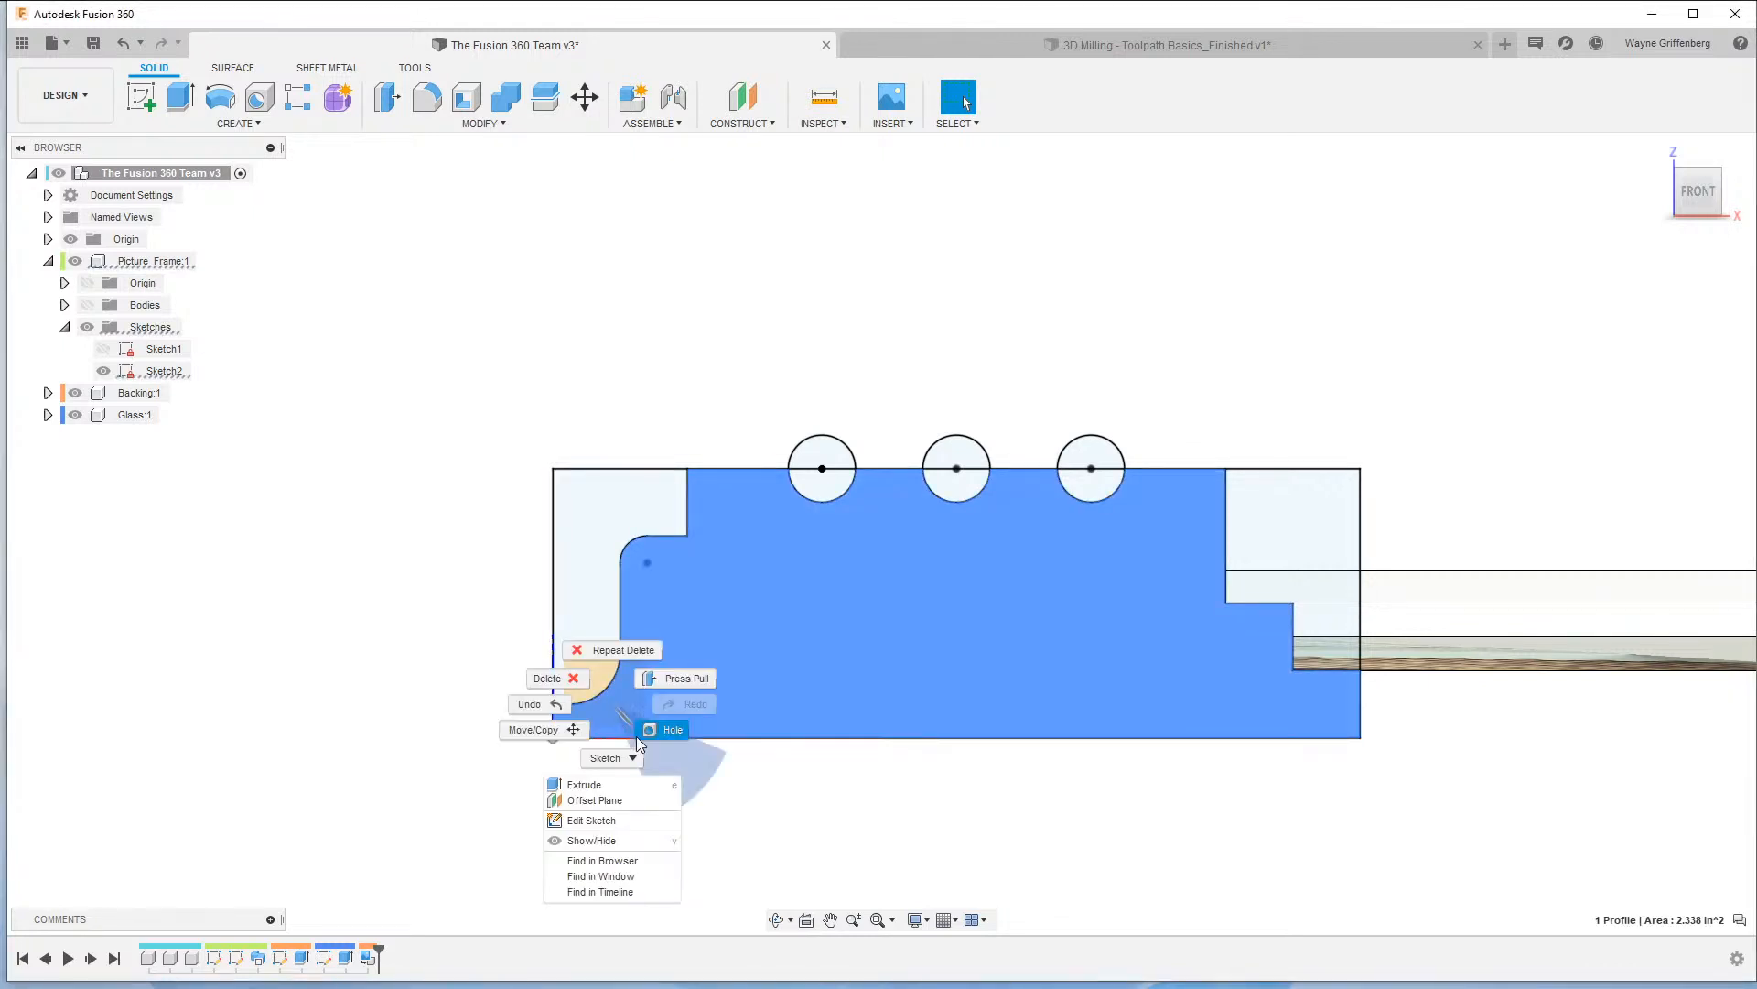
pyautogui.click(615, 820)
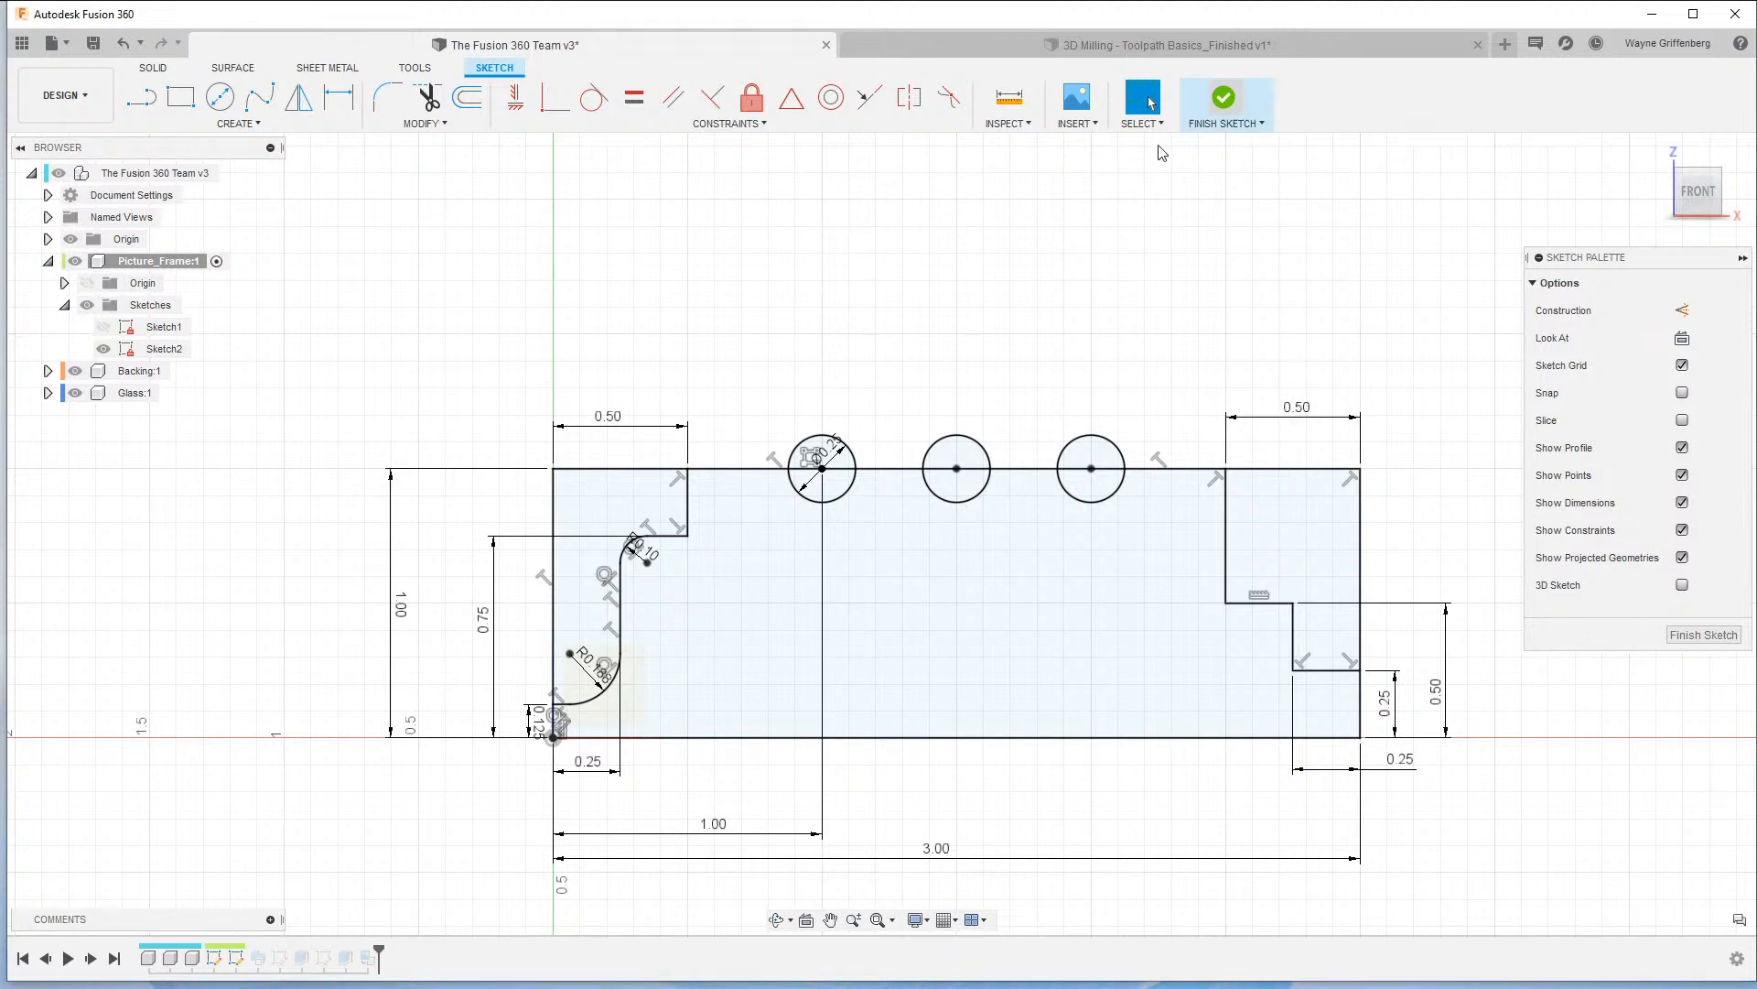
pyautogui.click(1222, 99)
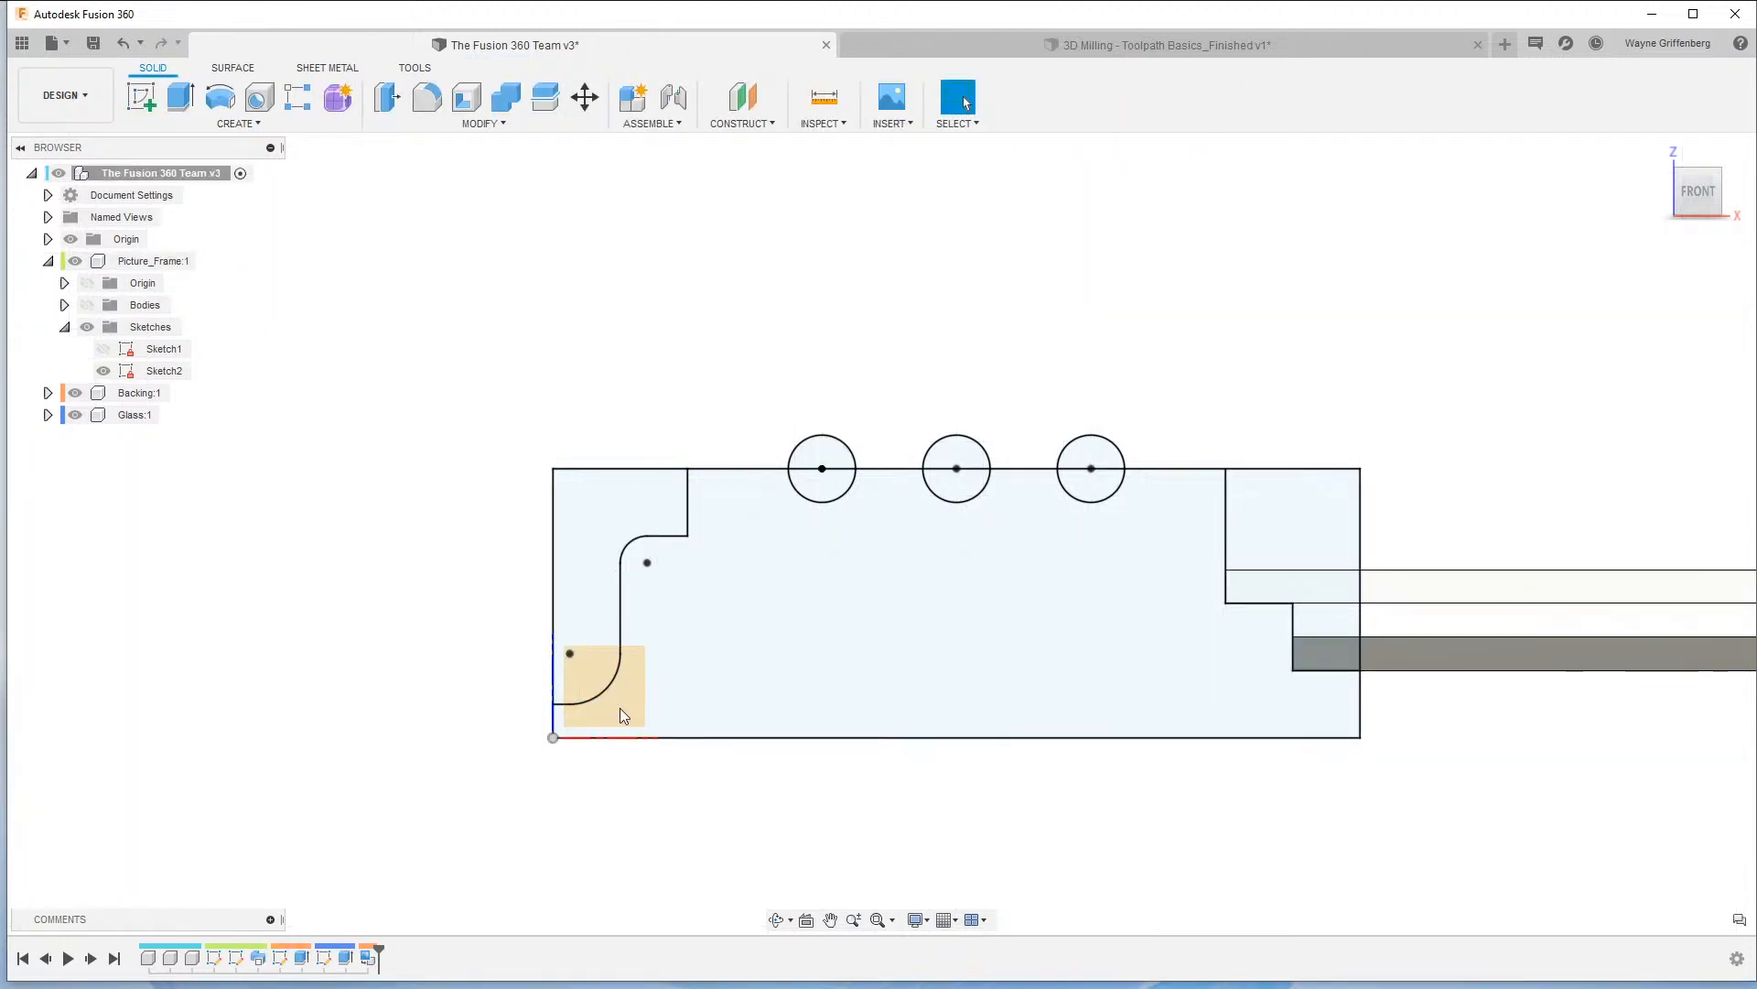
# Try to start a sketch on the Picture_Frame component's YZ origin plane, and exit it without drawing.
pyautogui.click(64, 283)
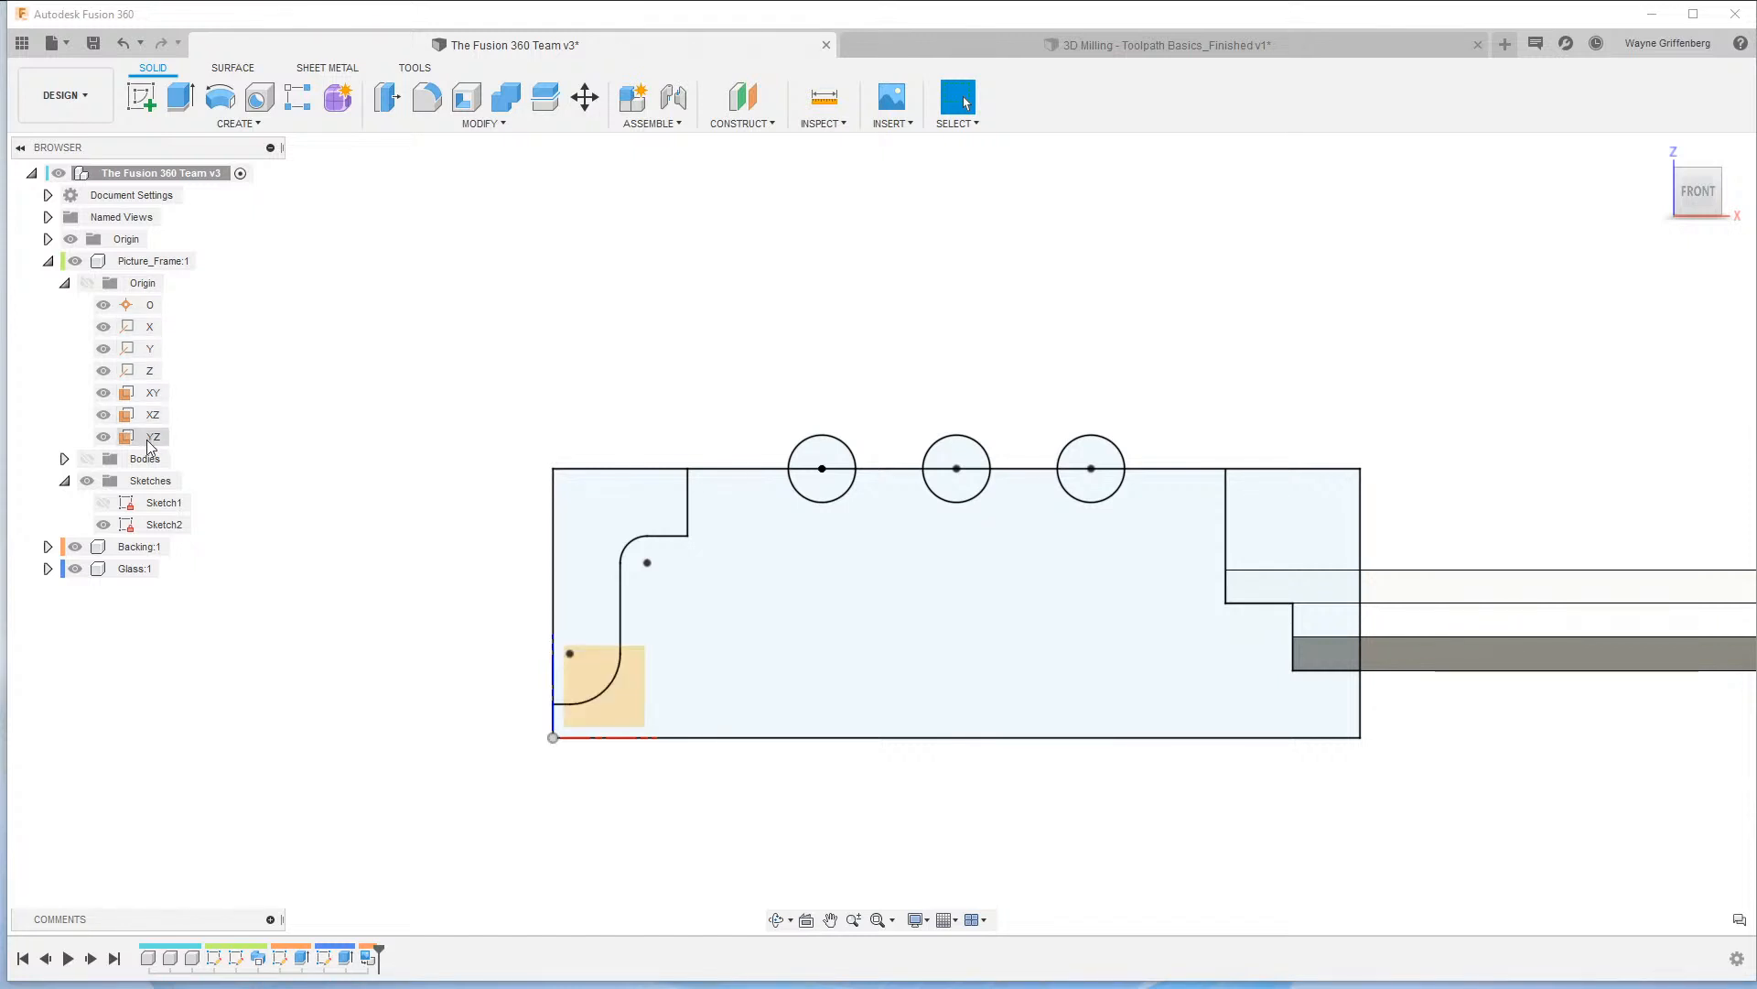
pyautogui.click(151, 438)
pyautogui.rightClick(153, 444)
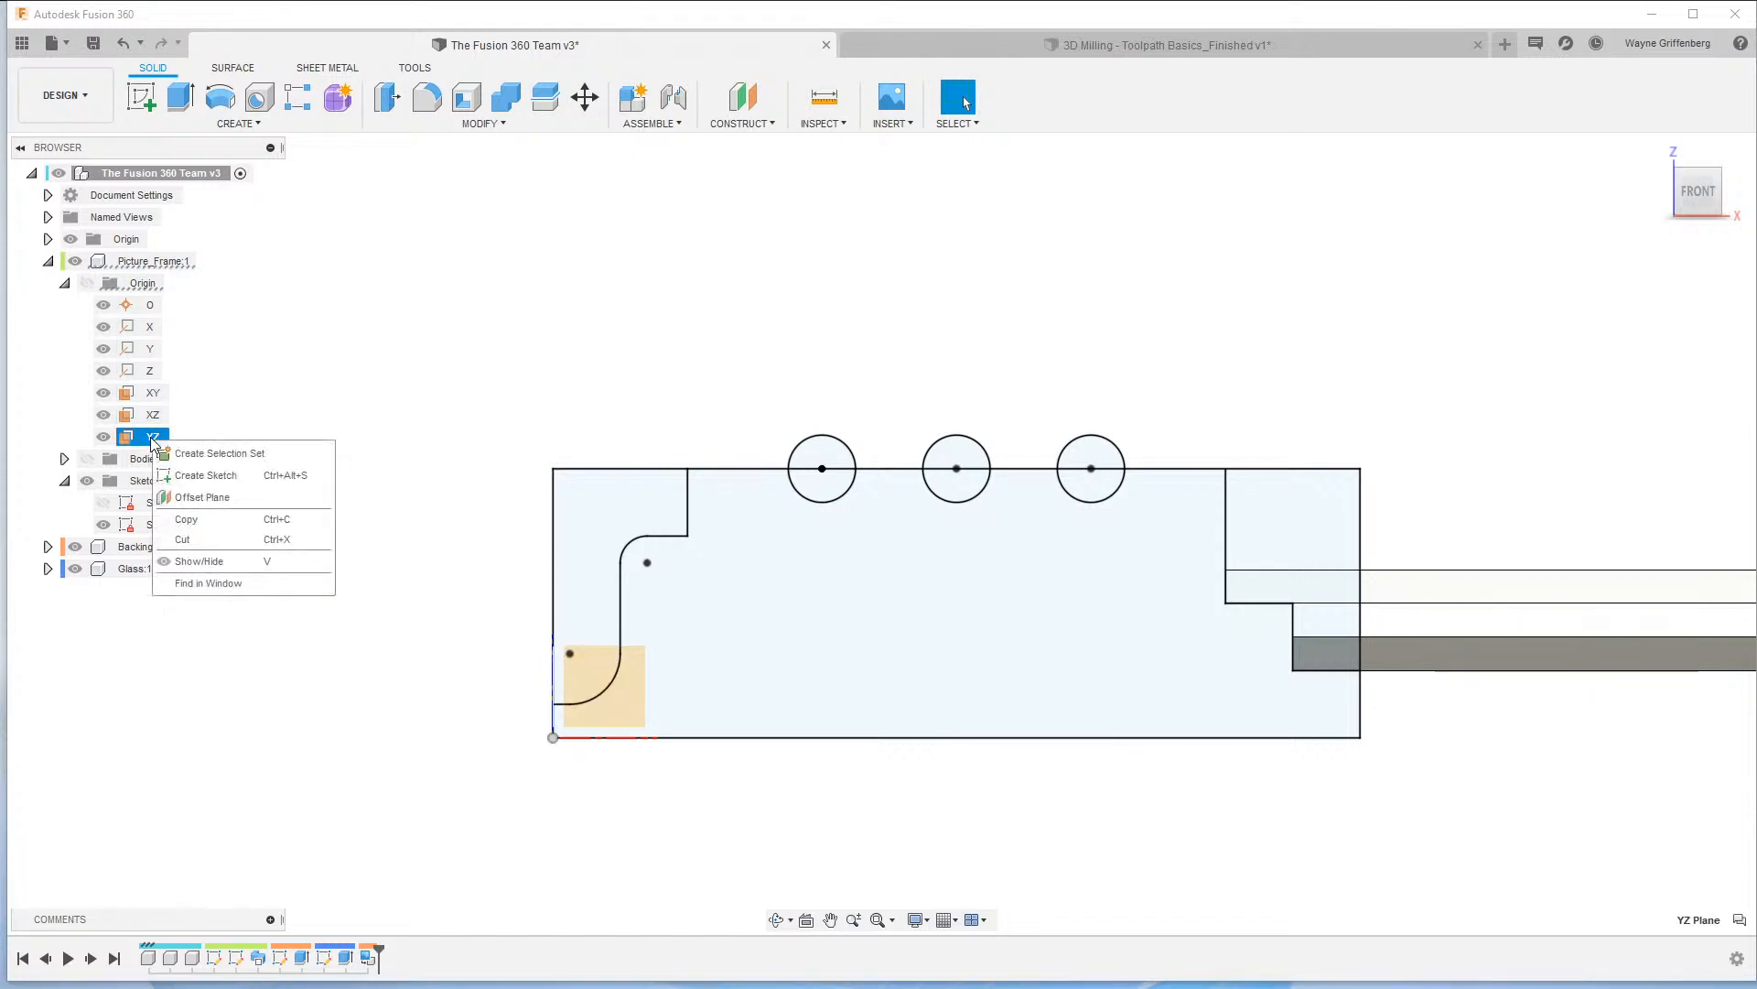
pyautogui.click(219, 476)
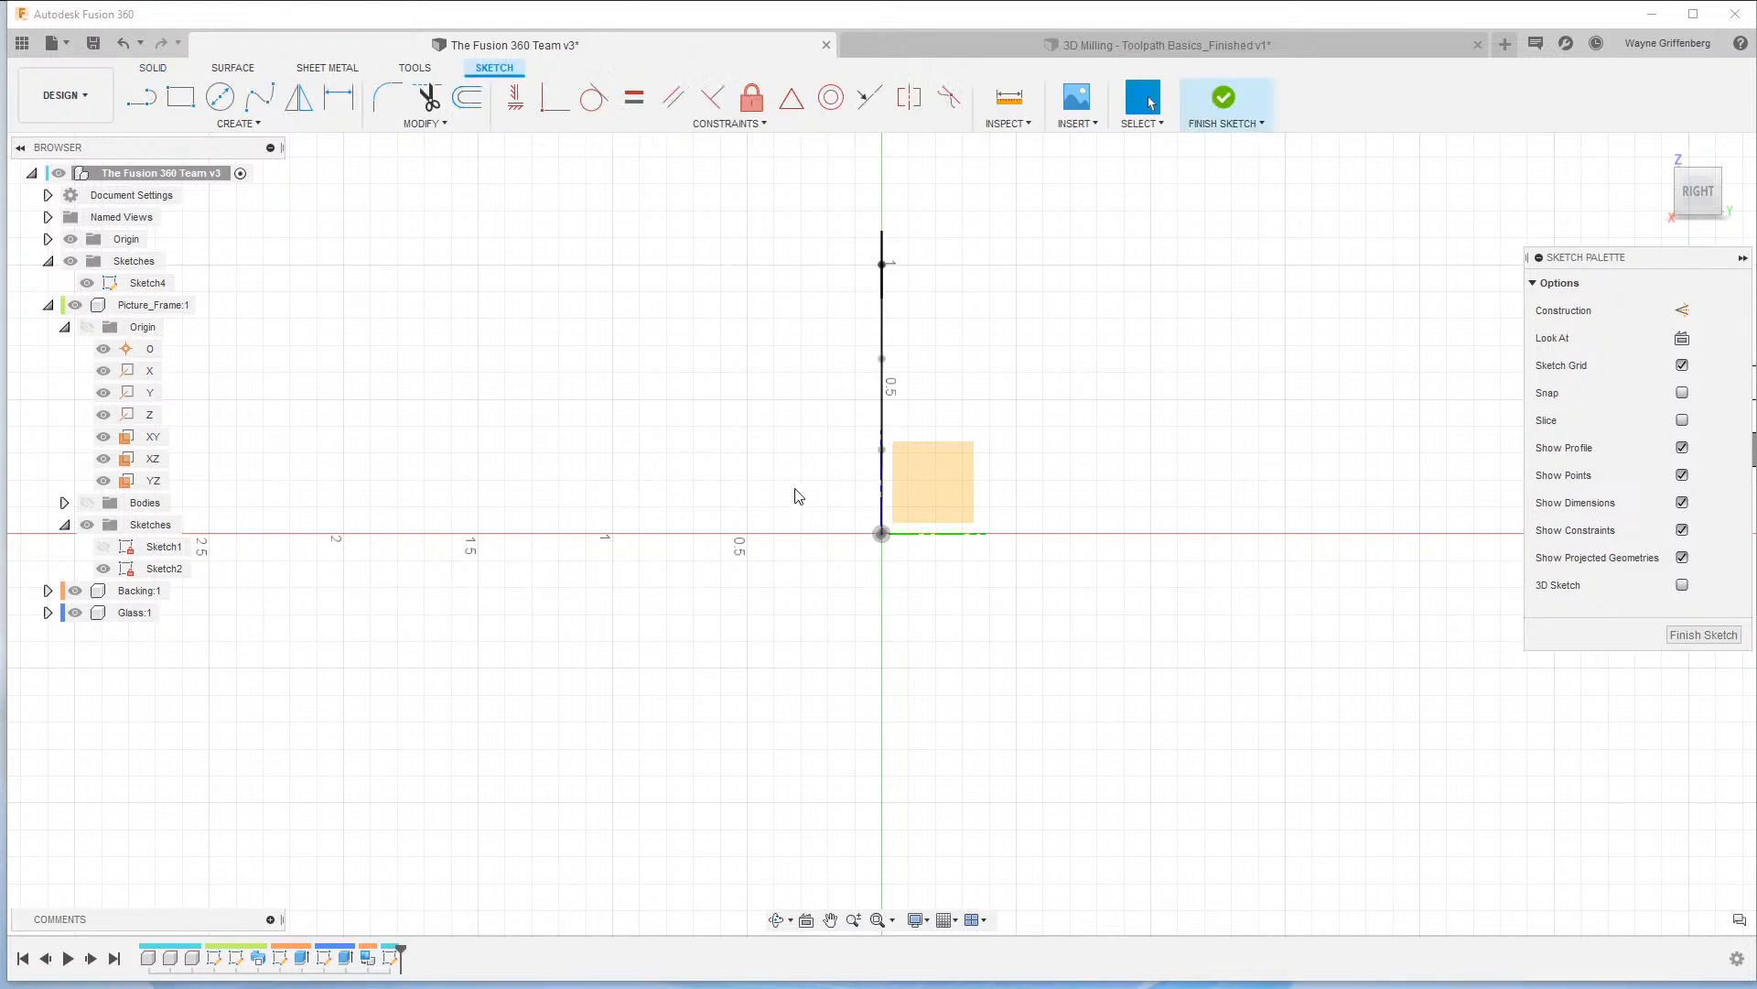
pyautogui.click(1266, 95)
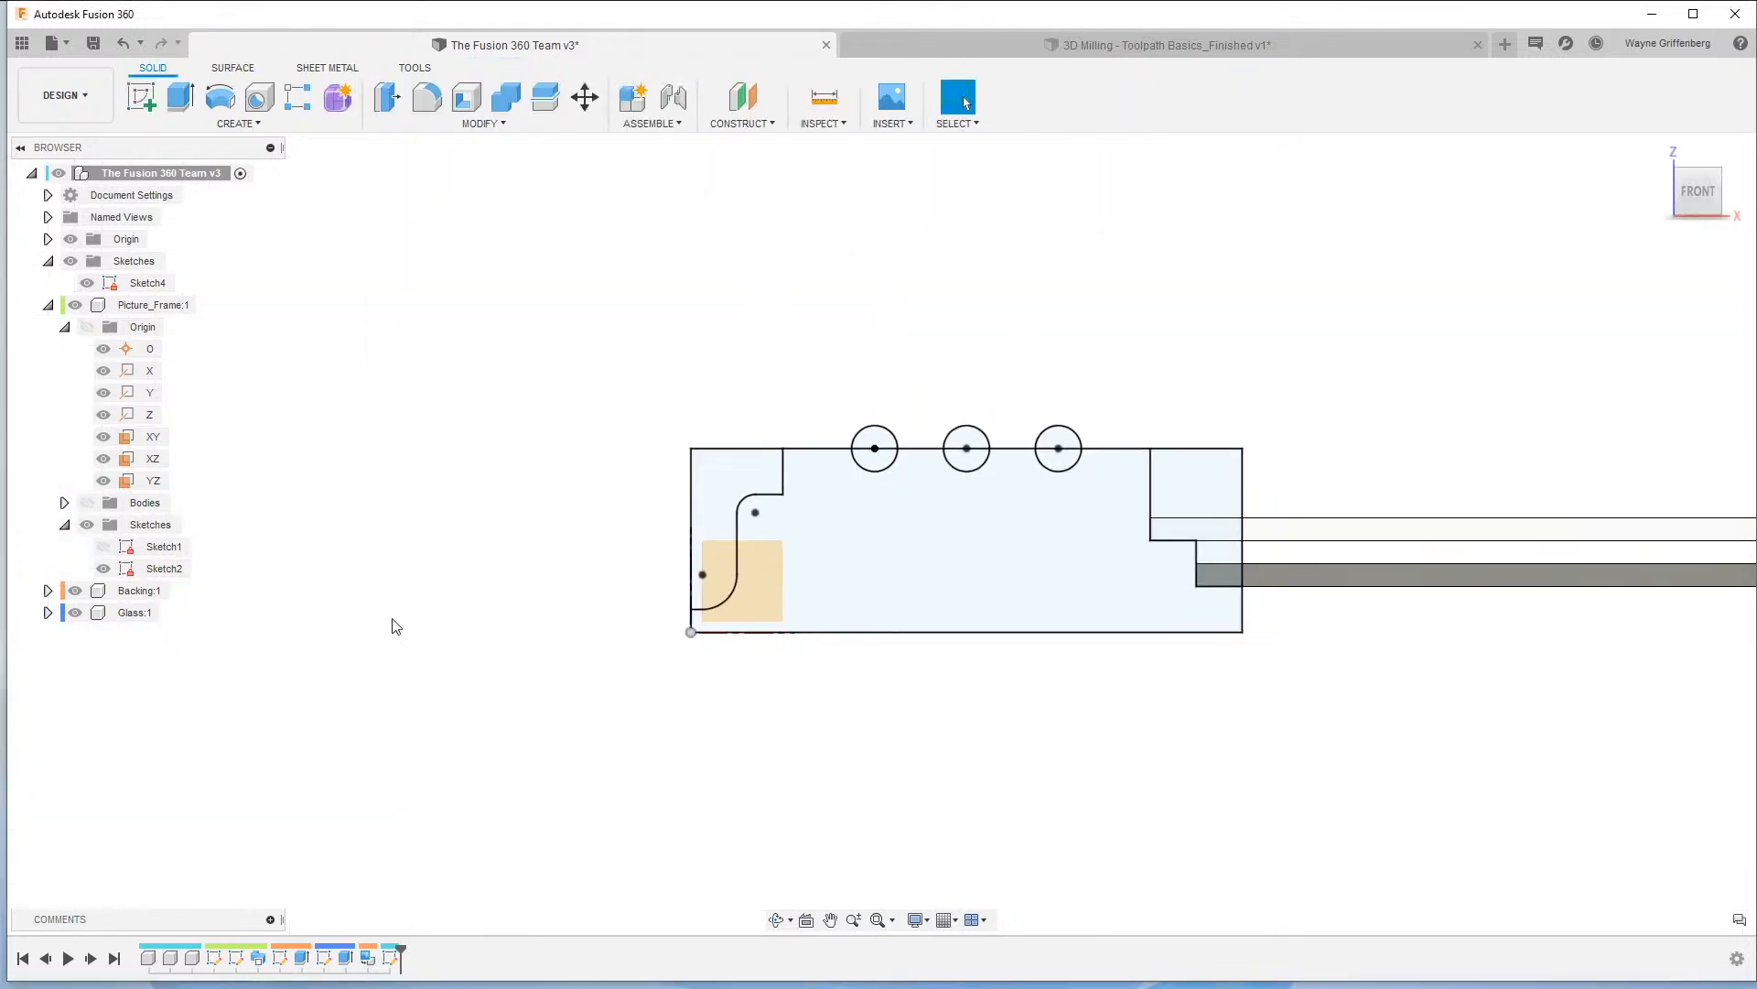
# Start a new sketch on the Picture_Frame component's XZ origin plane.
pyautogui.click(148, 439)
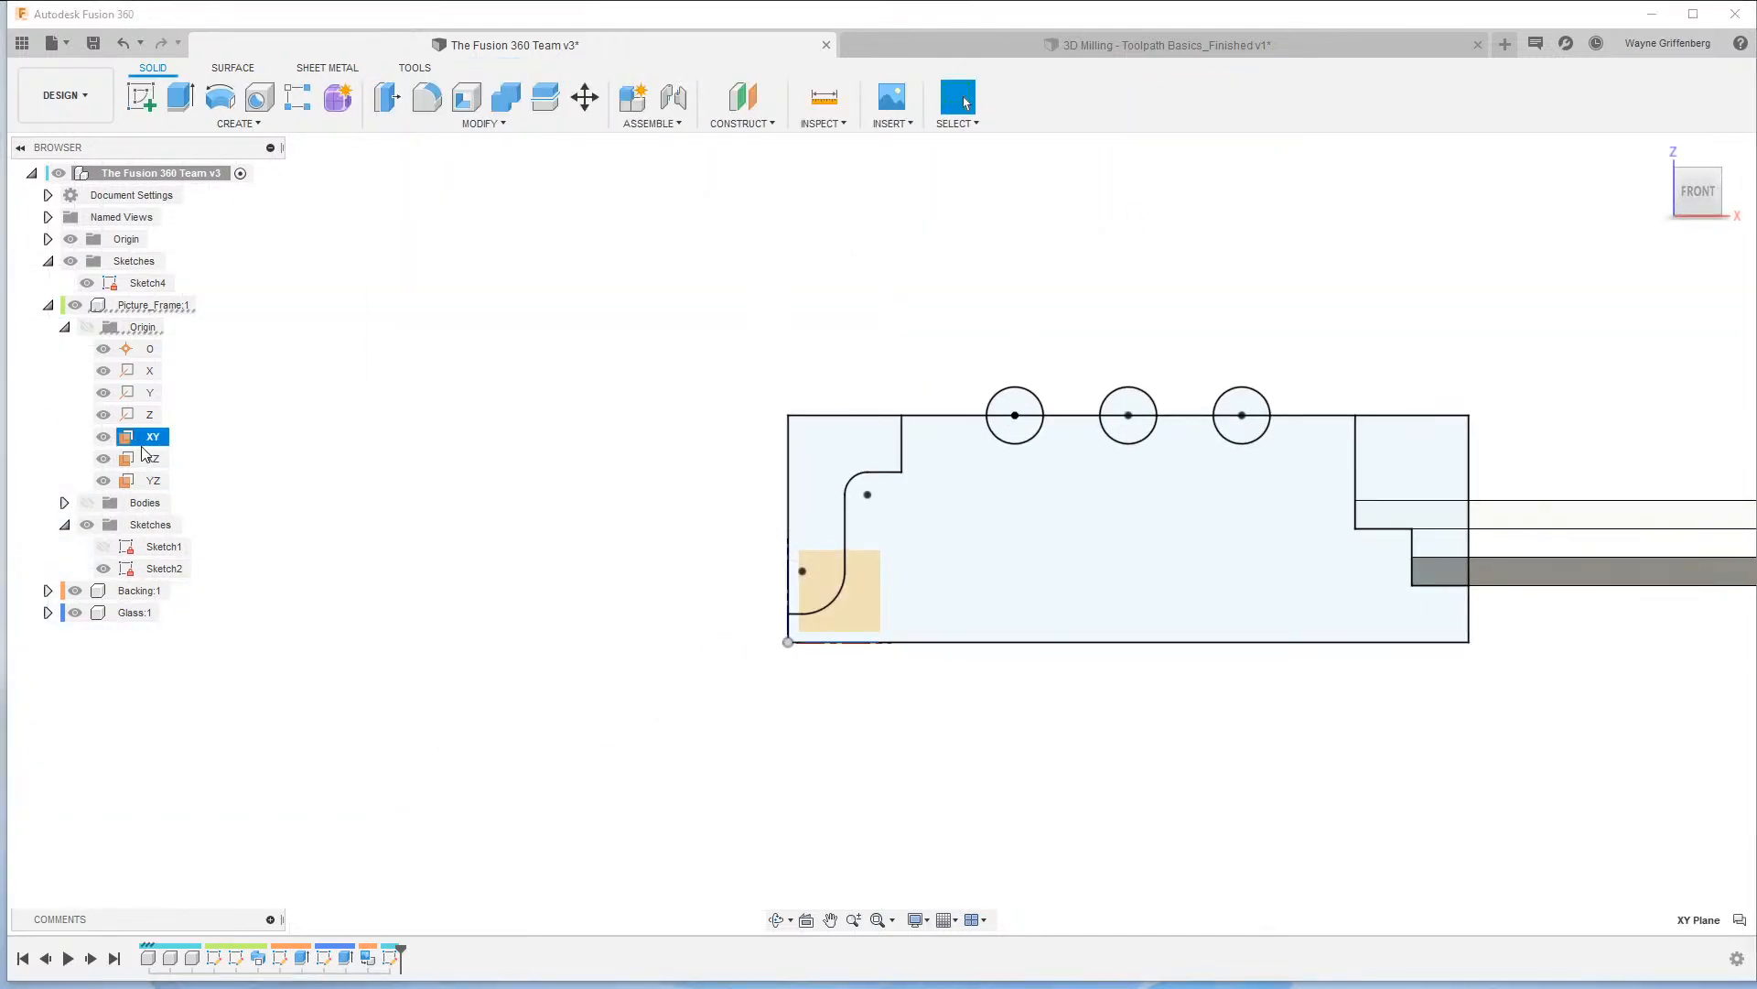
pyautogui.rightClick(145, 454)
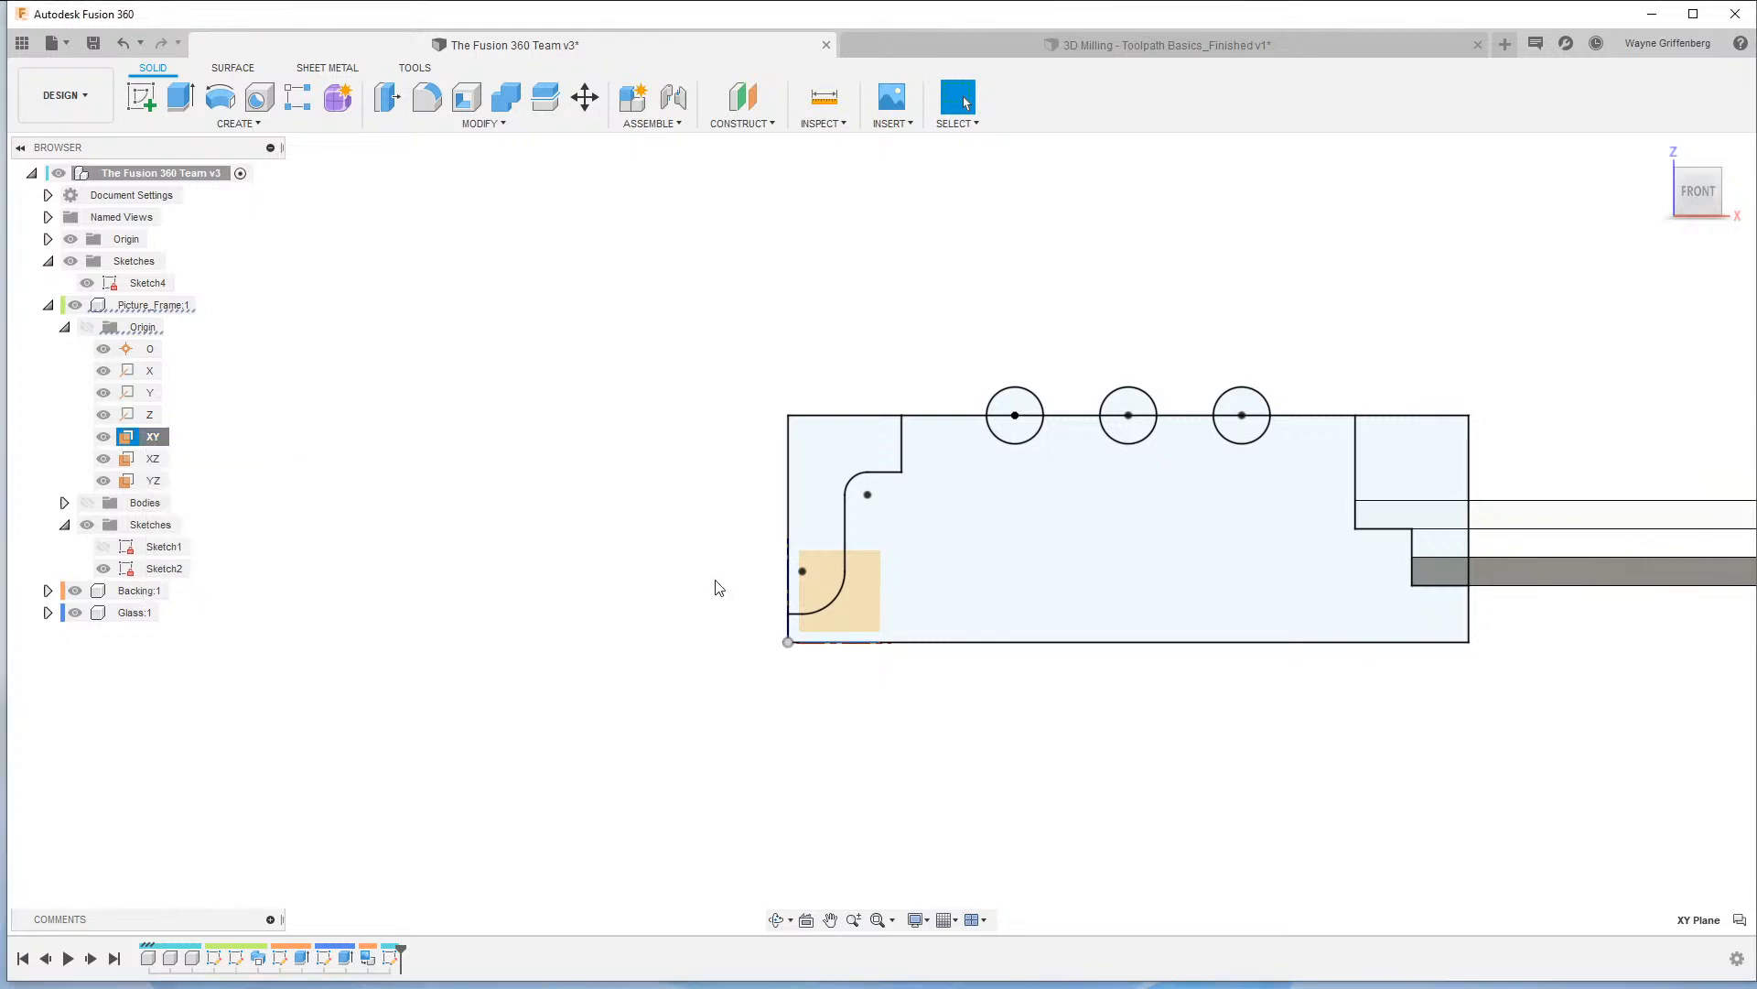
pyautogui.click(152, 460)
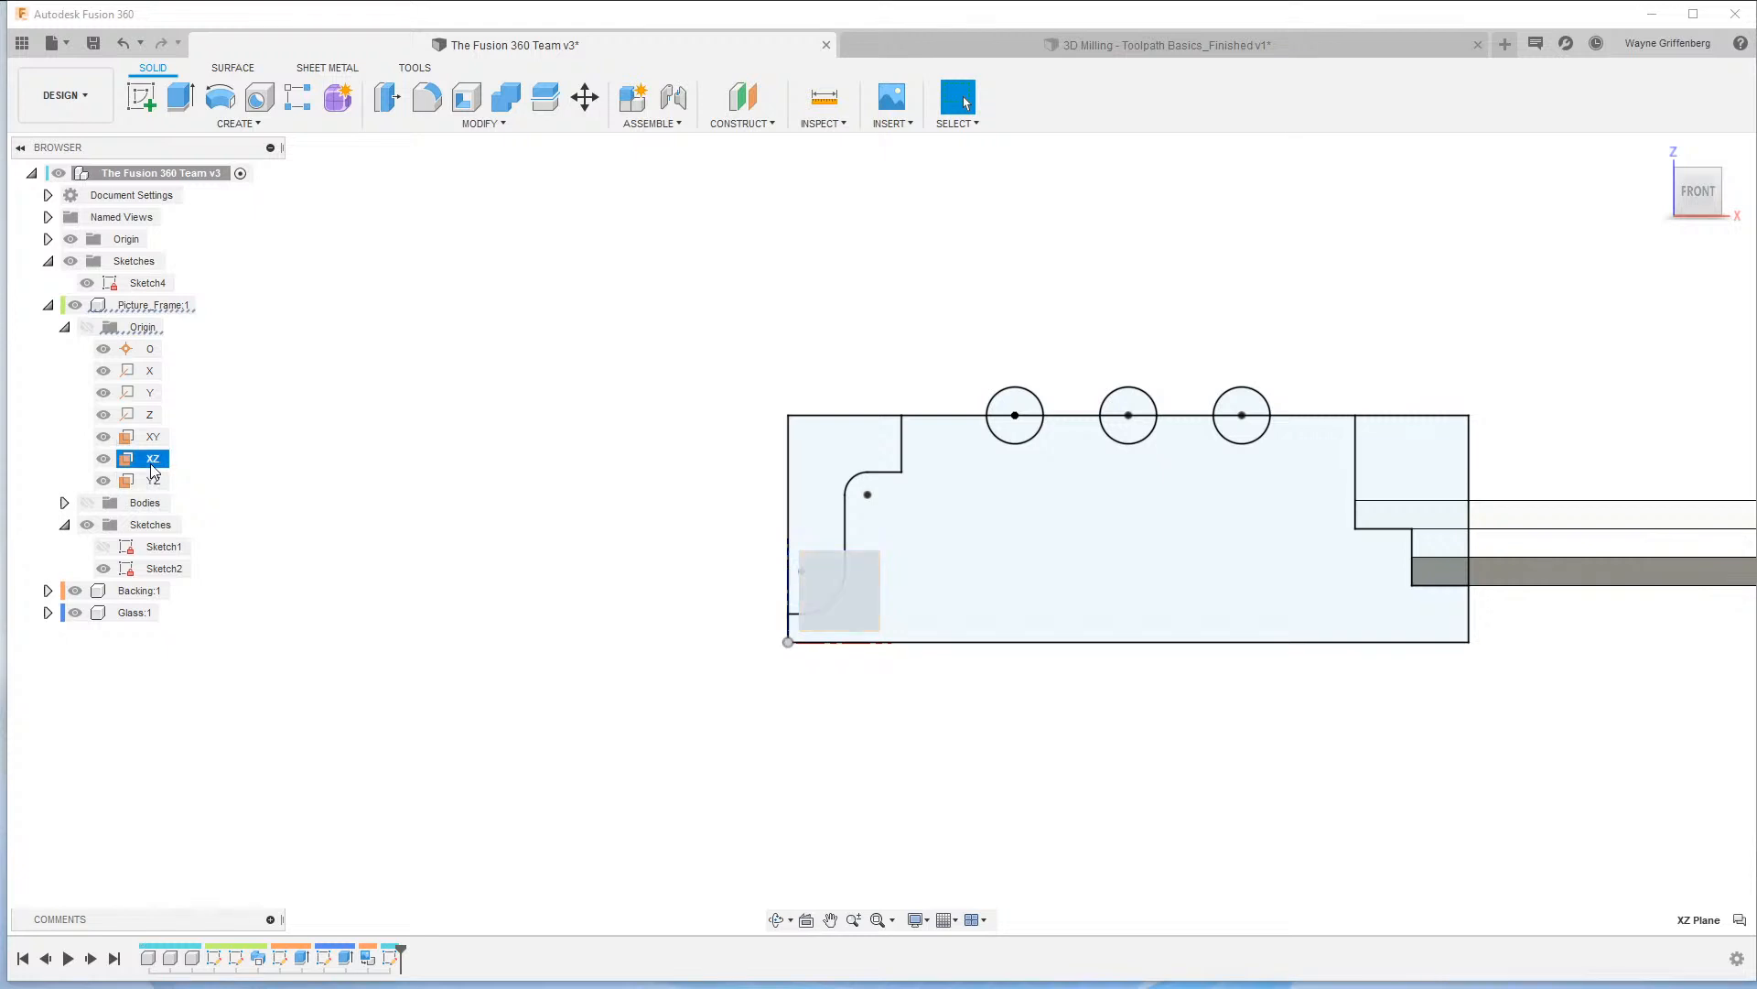
pyautogui.rightClick(153, 470)
pyautogui.click(198, 501)
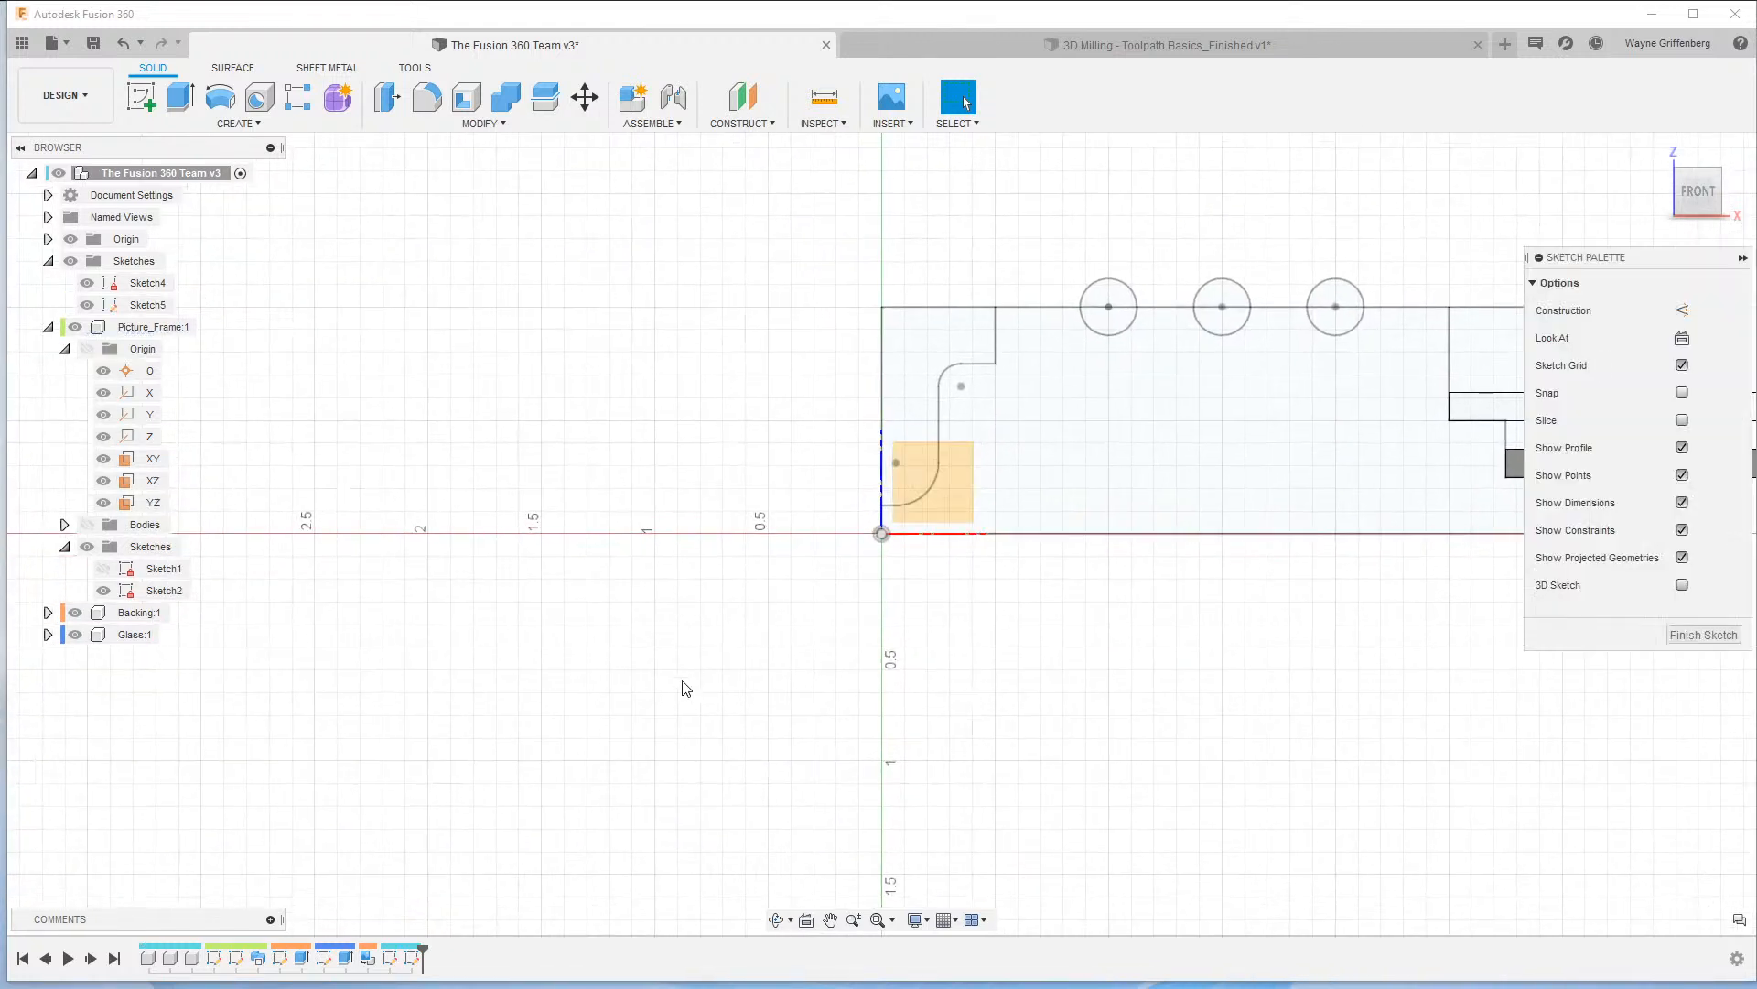
pyautogui.scroll(4, 678, 573)
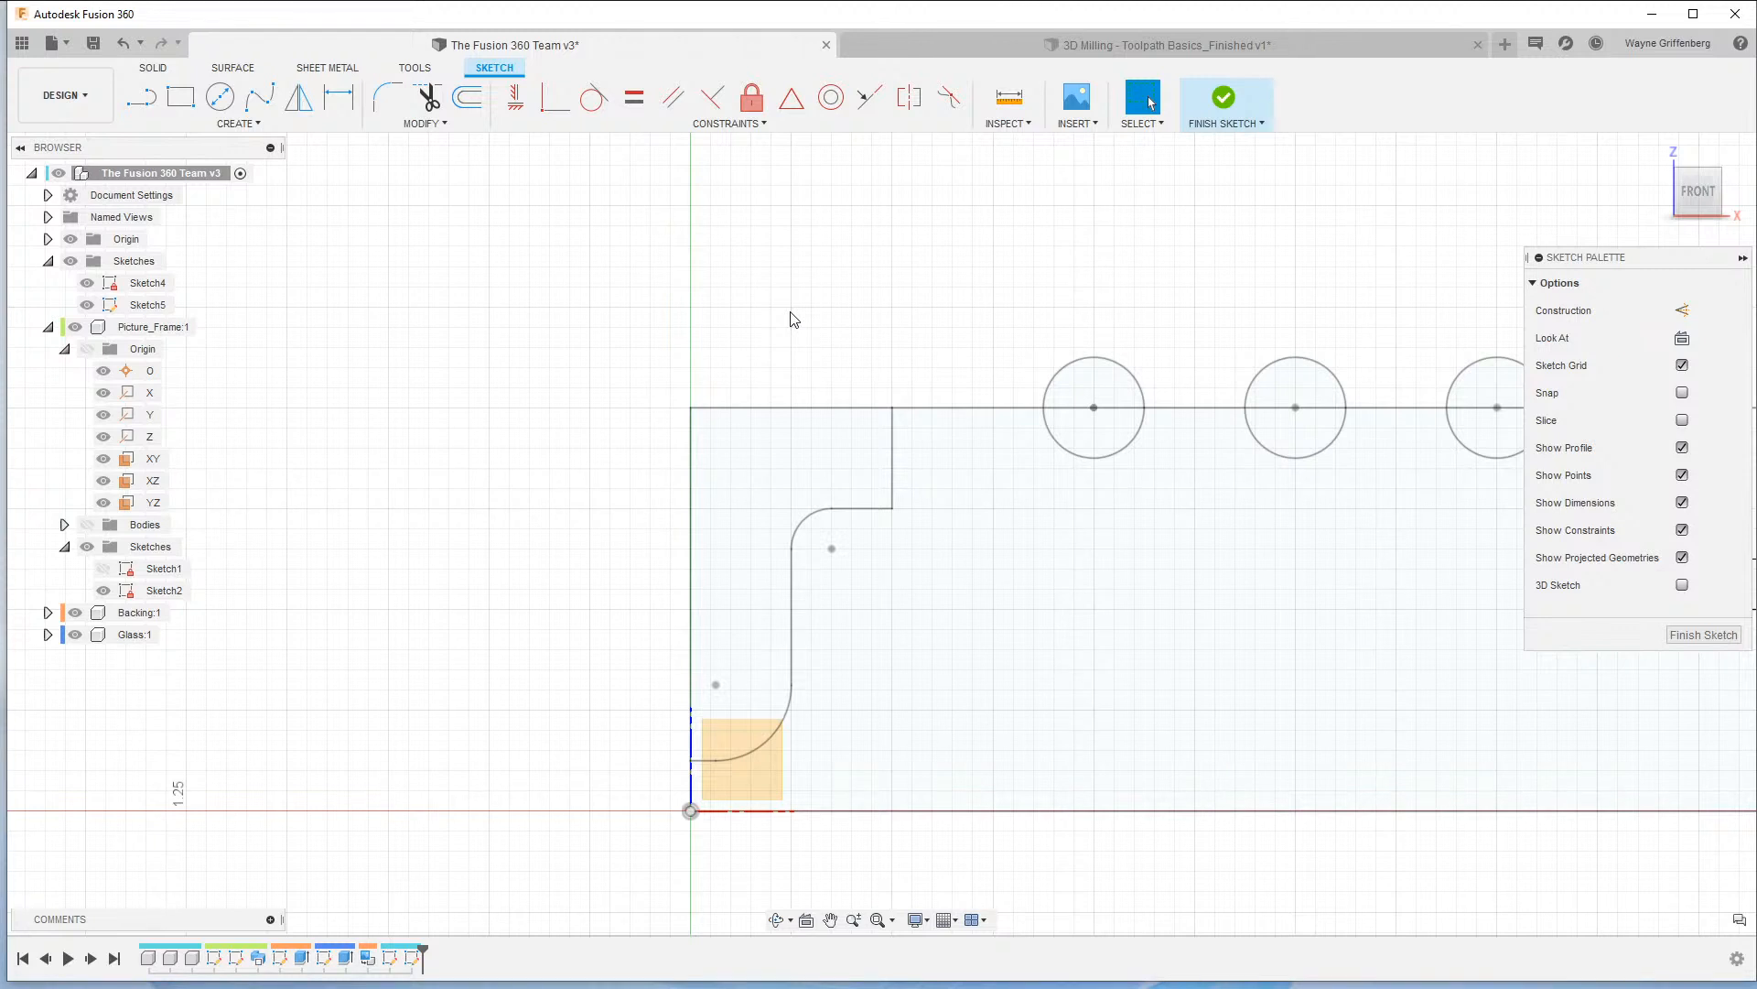
# Project the six connected edge-profile curves of Sketch2, from the short lower line to the upper vertical line, and hide Sketch2.
pyautogui.click(242, 125)
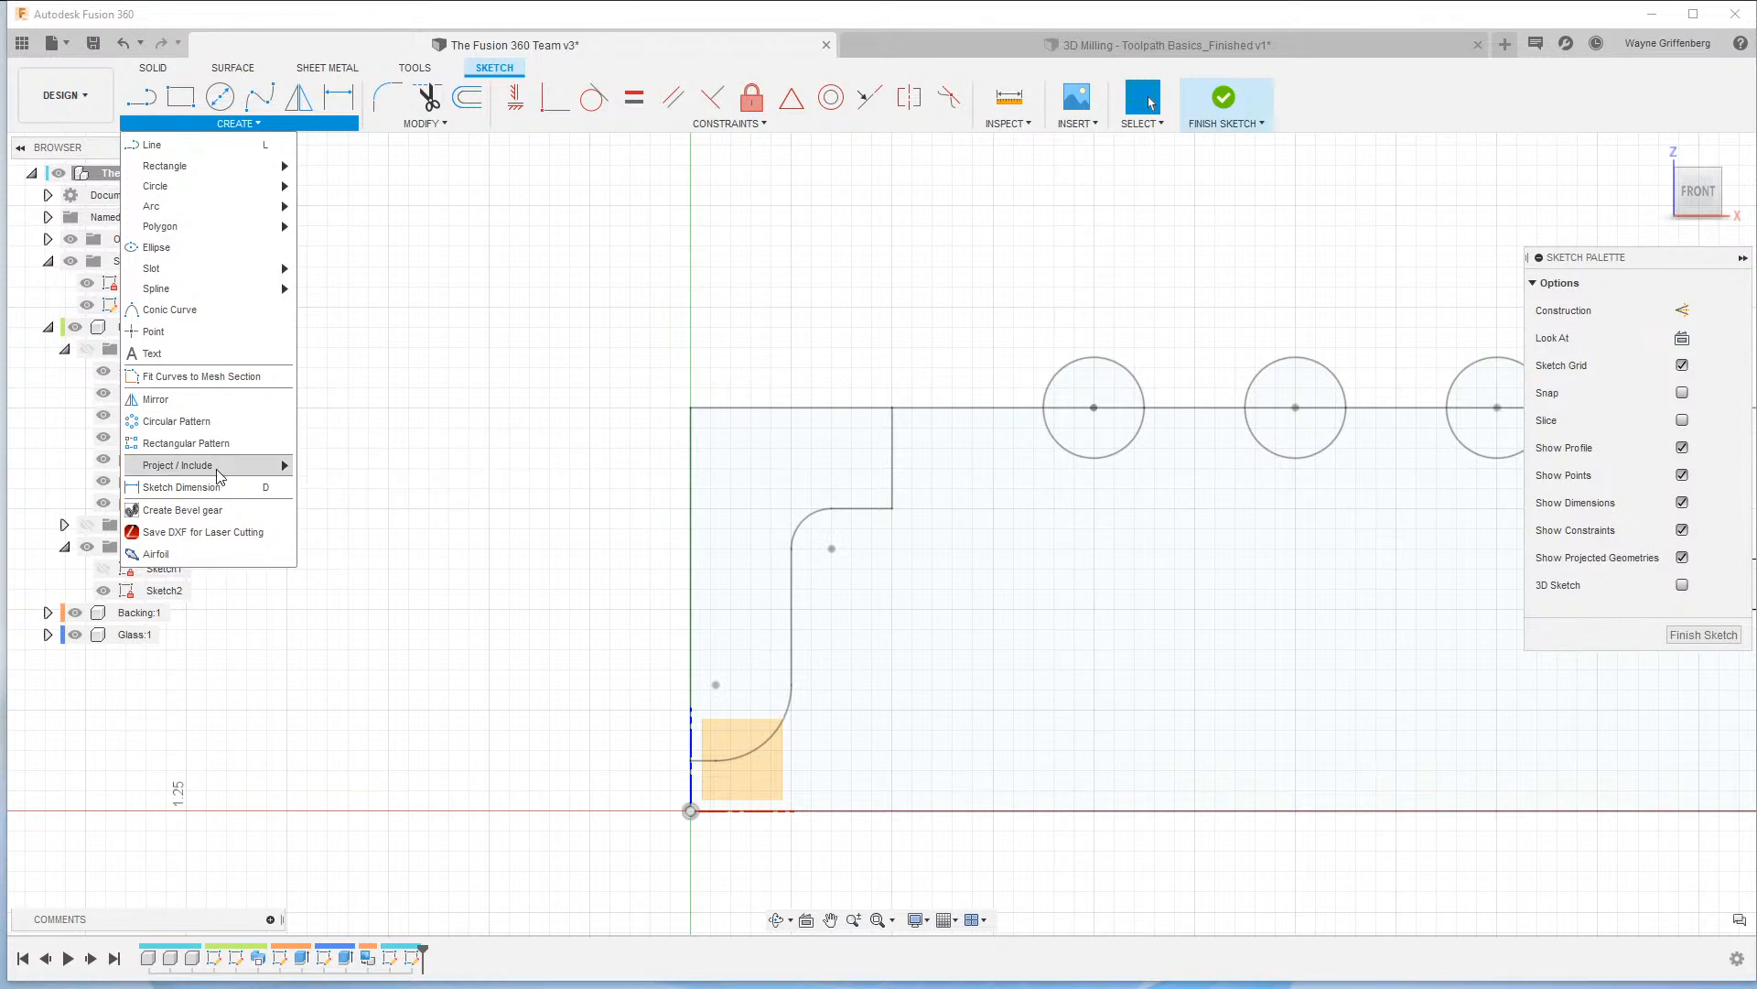
pyautogui.moveTo(222, 467)
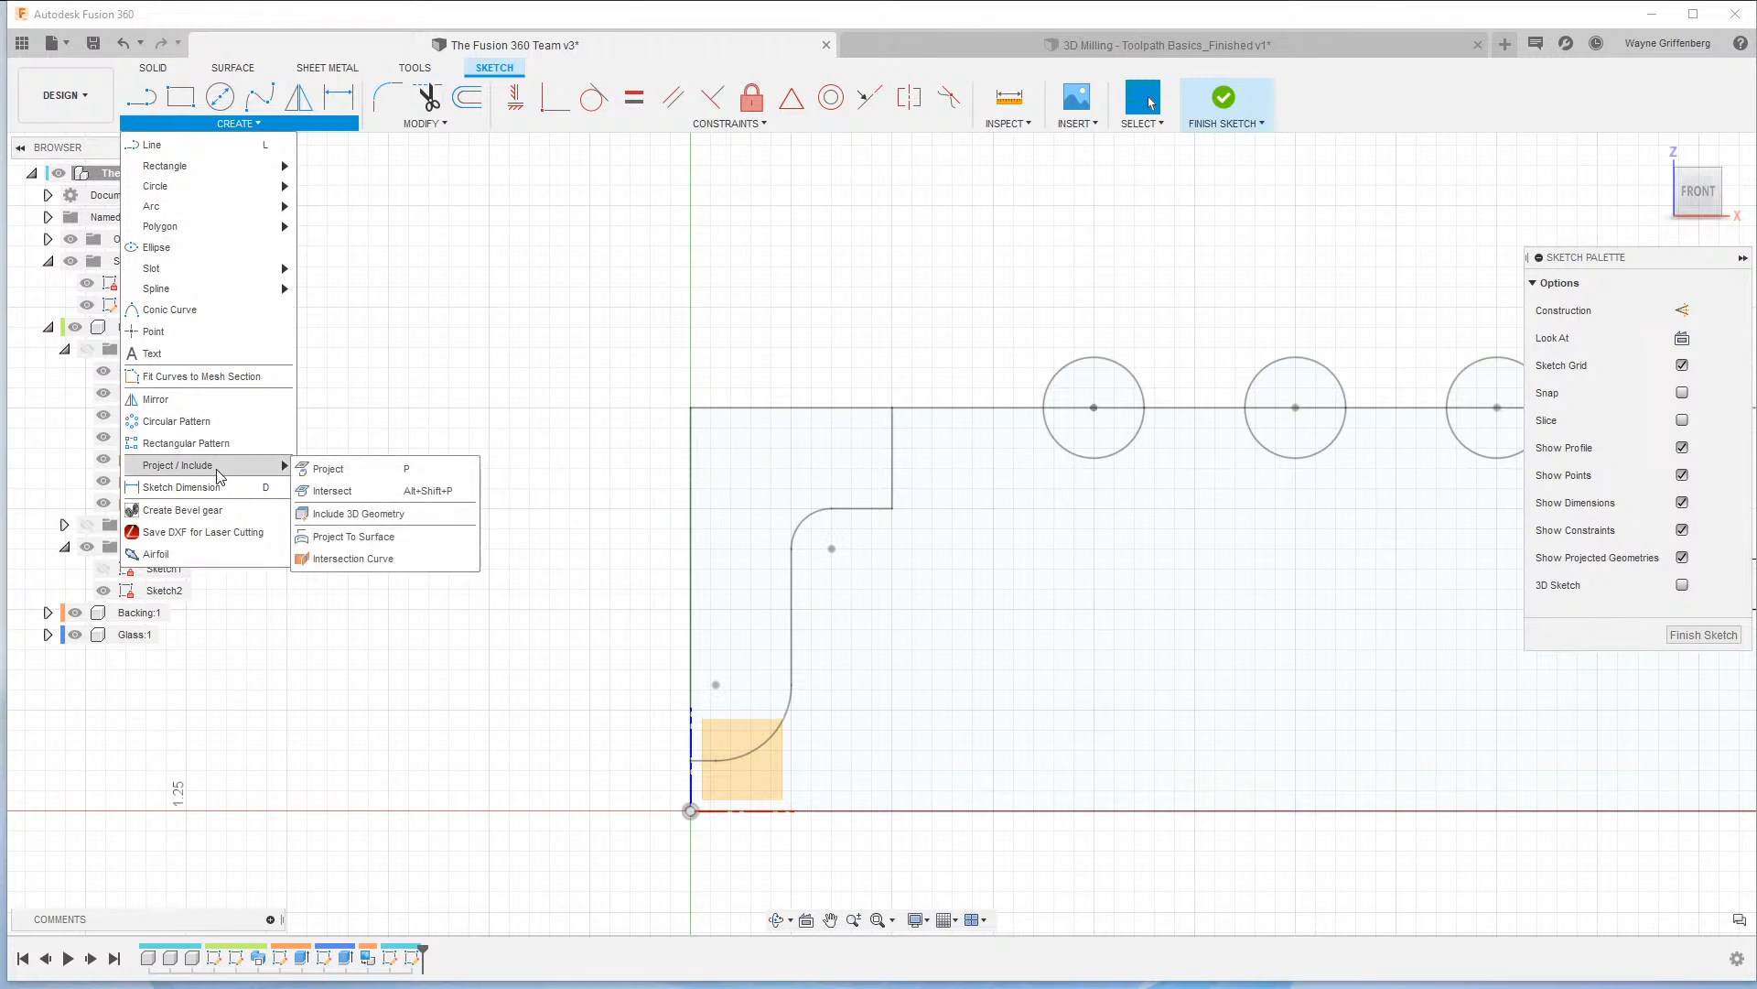
pyautogui.click(367, 474)
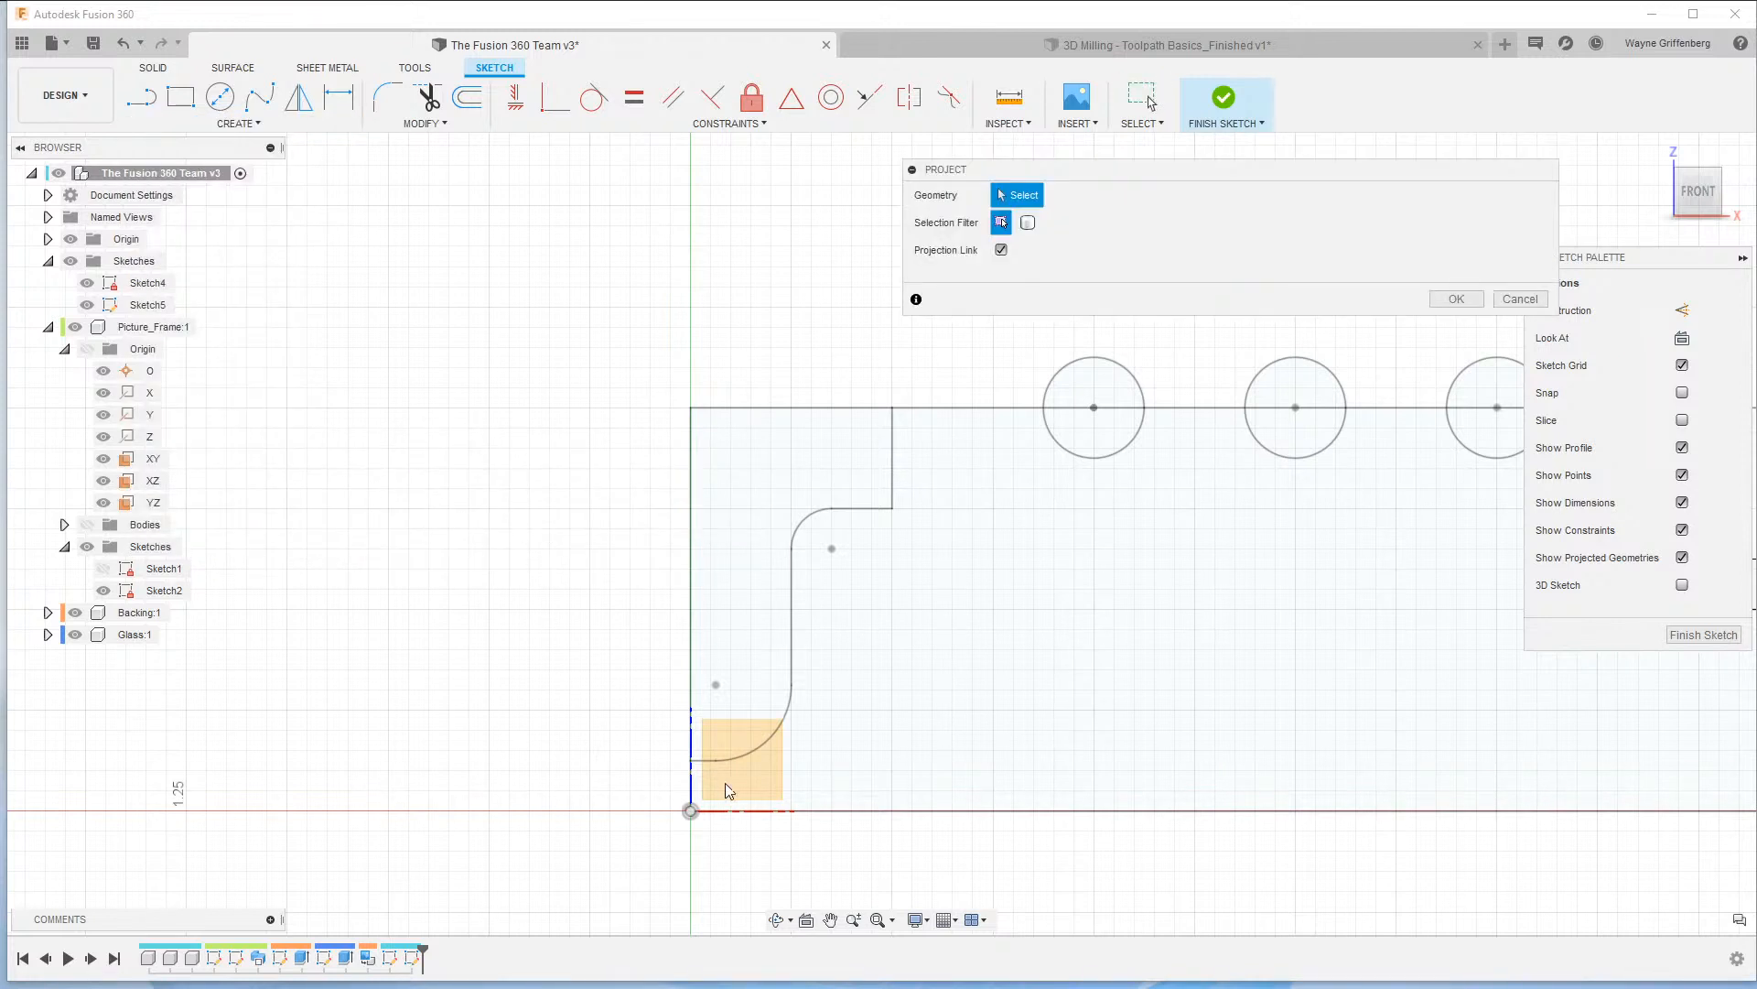
pyautogui.click(759, 749)
pyautogui.click(793, 659)
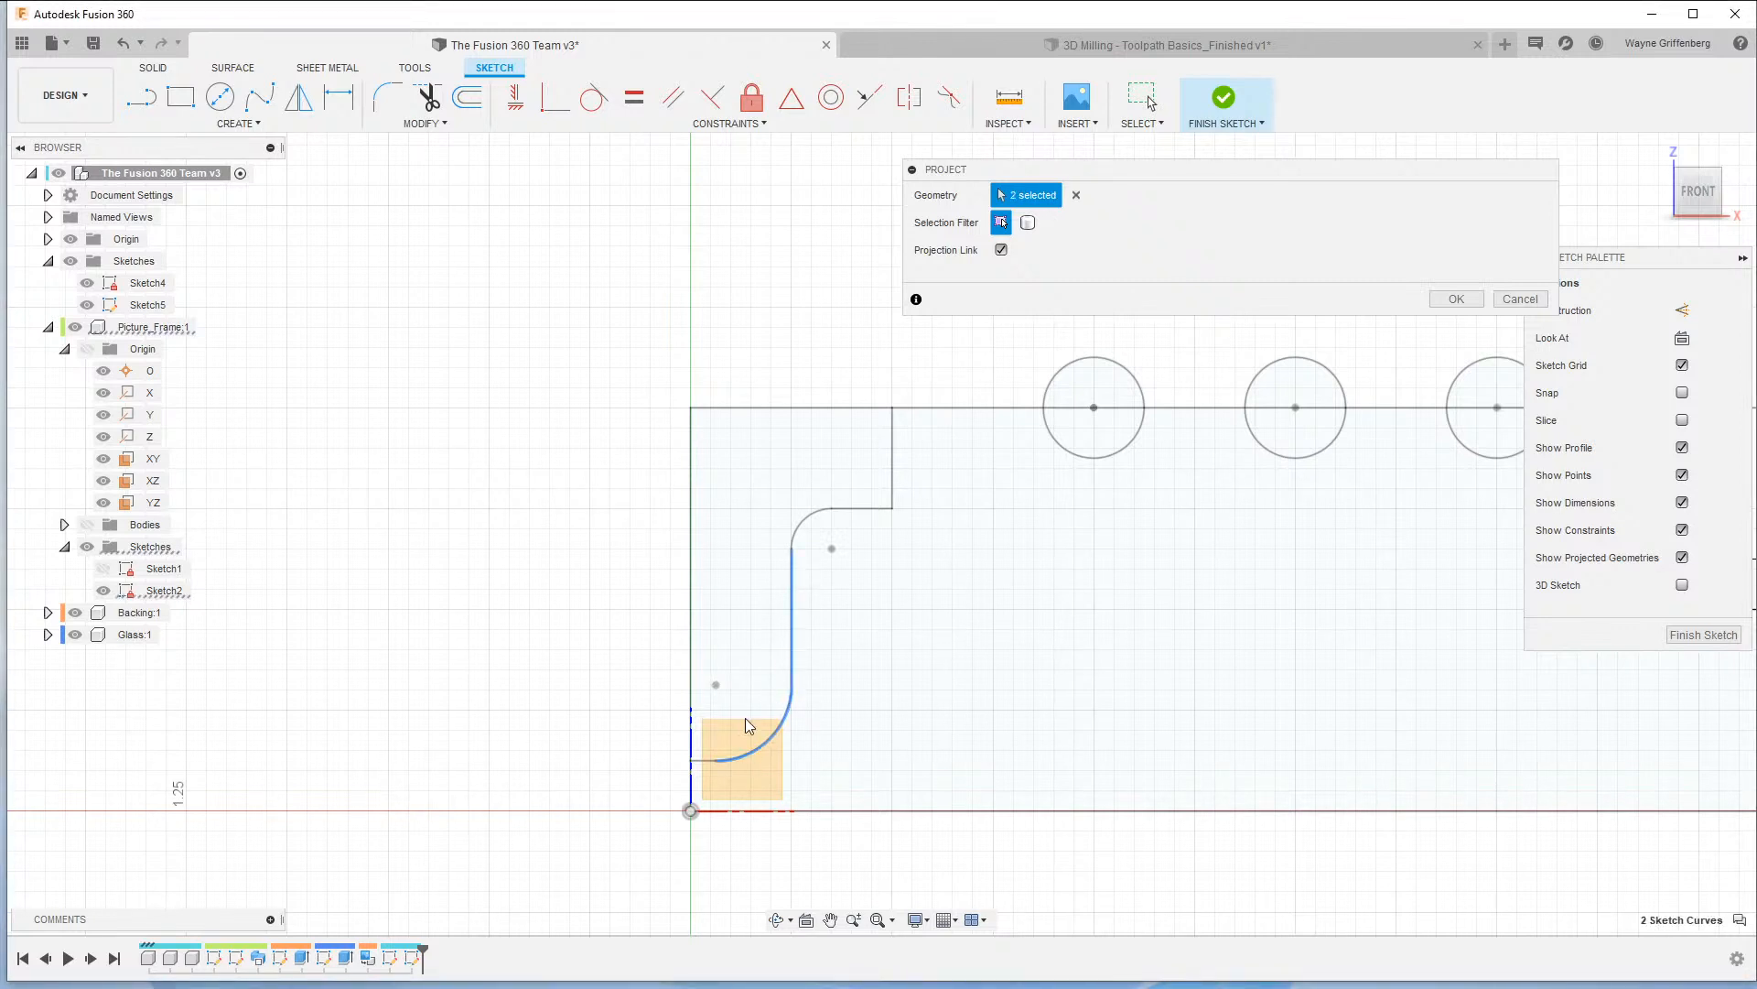
pyautogui.click(796, 533)
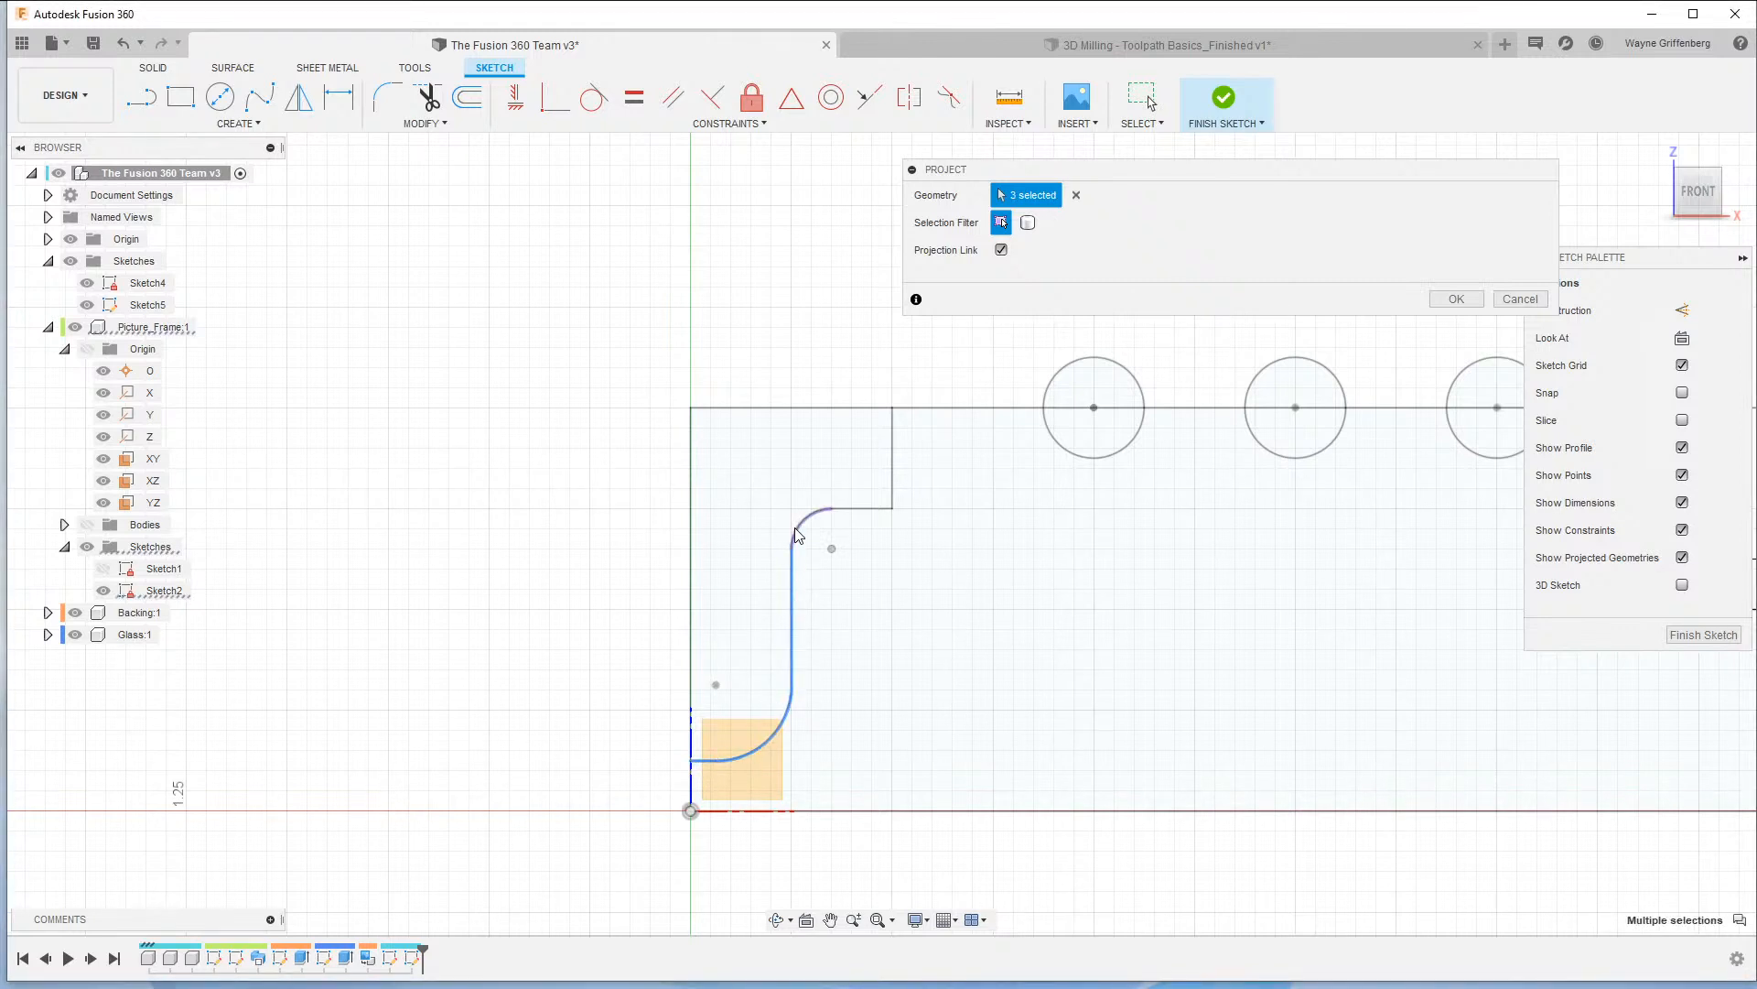
pyautogui.click(847, 508)
pyautogui.click(893, 458)
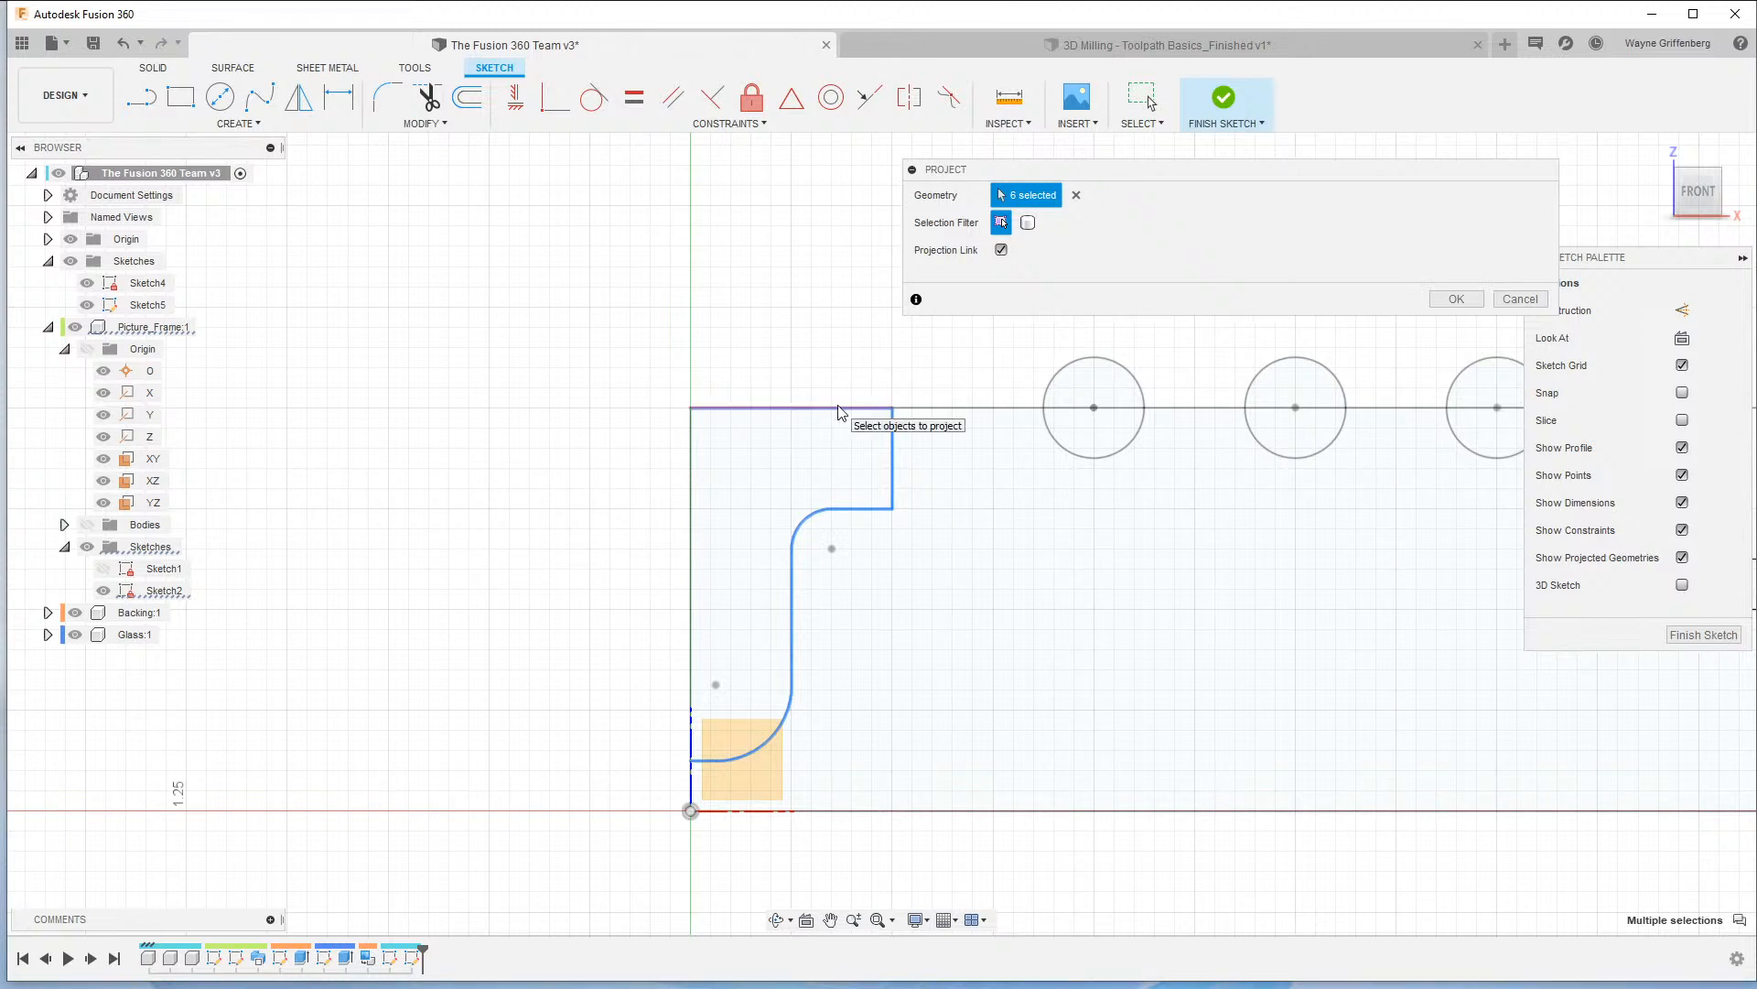
pyautogui.click(1456, 299)
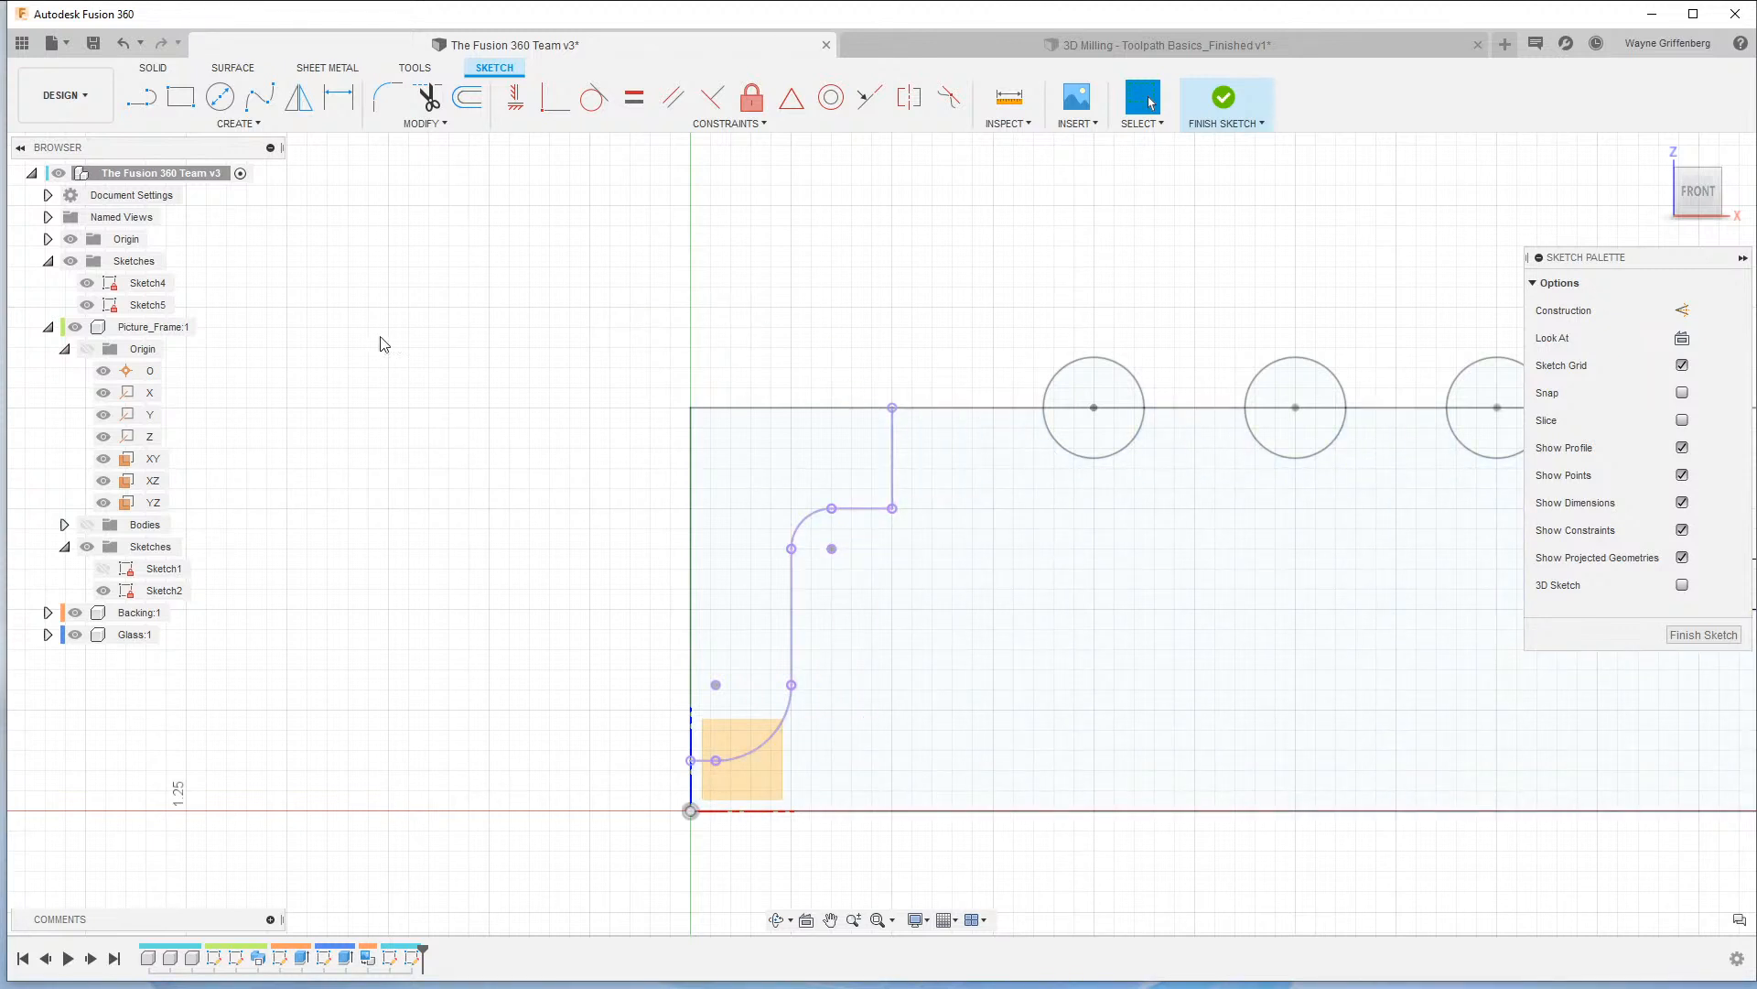
pyautogui.click(65, 349)
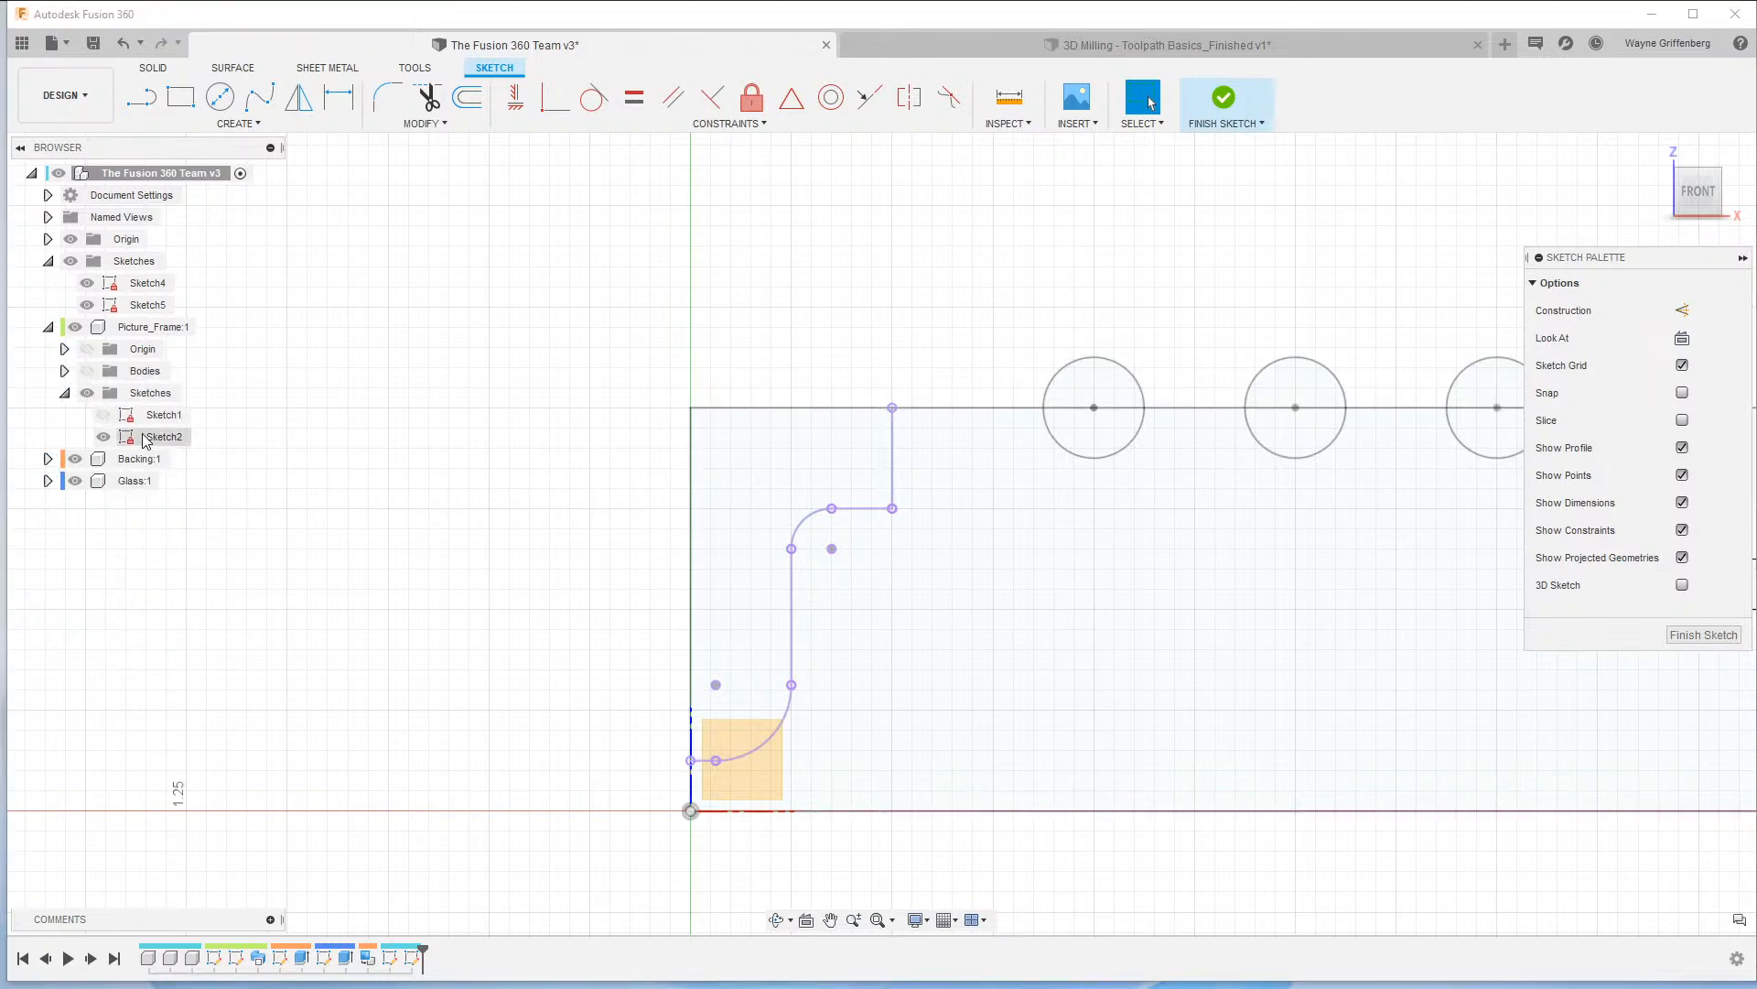
pyautogui.click(104, 437)
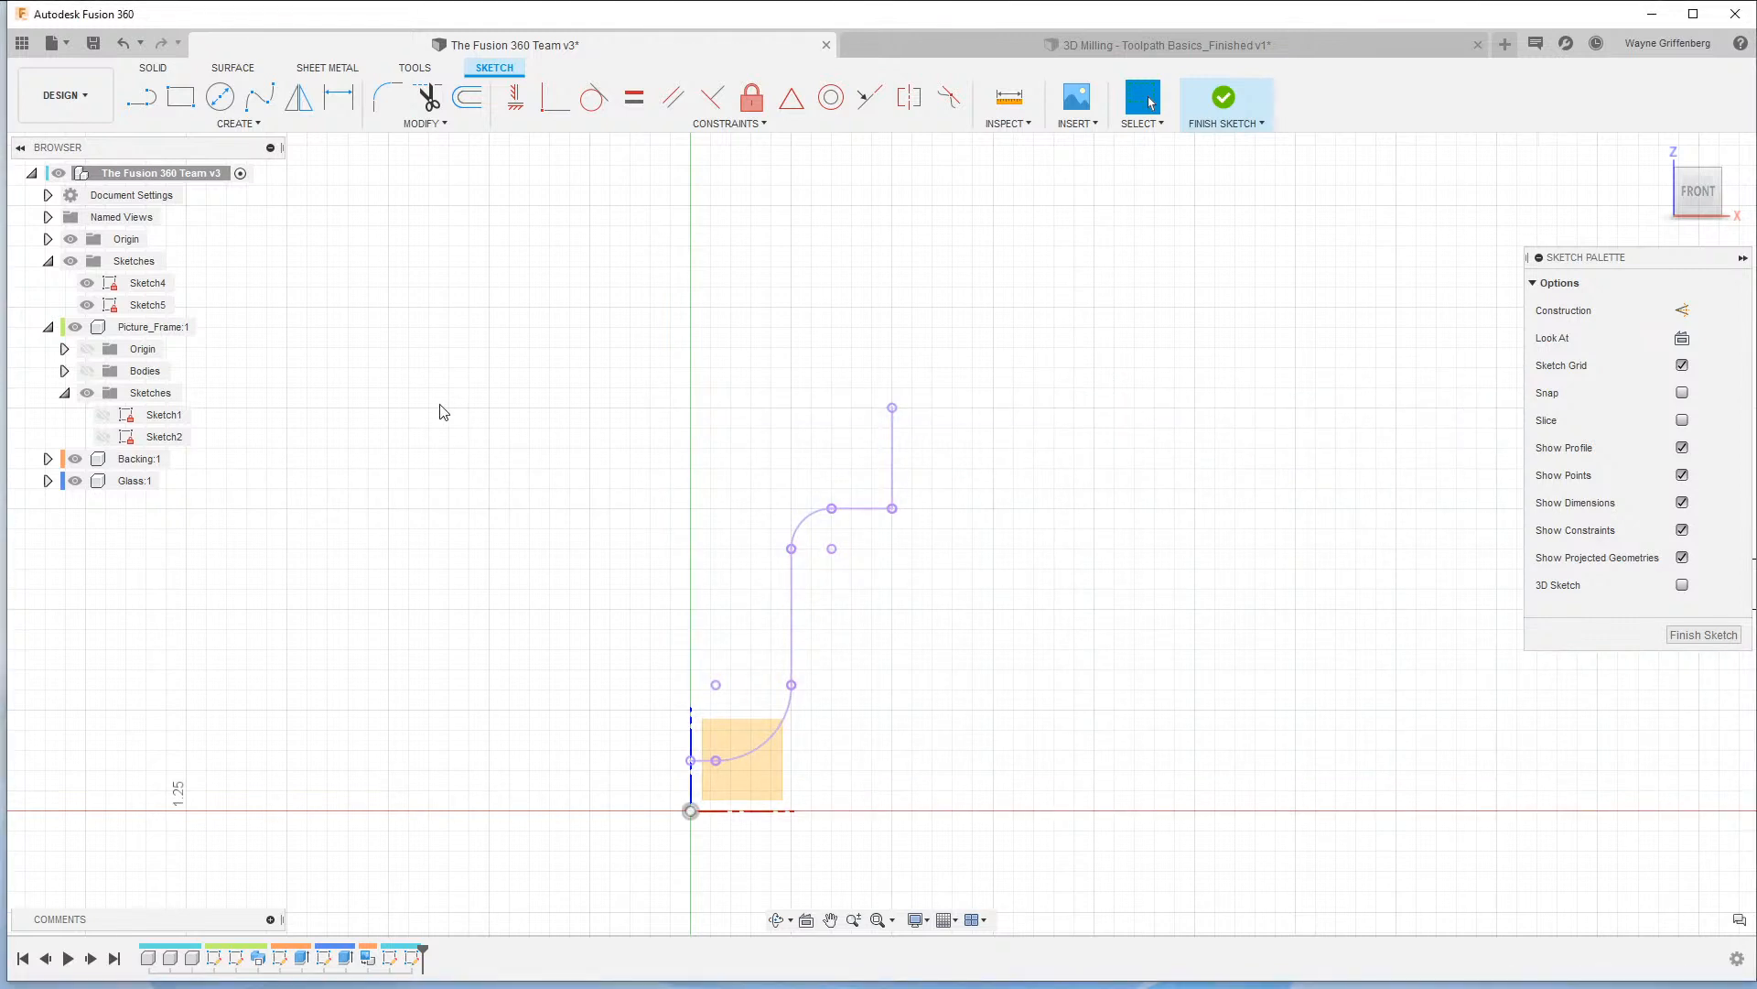
# Draw a vertical line 2 in long upward from the projected profile's lower end point.
pyautogui.press('l')
pyautogui.click(691, 759)
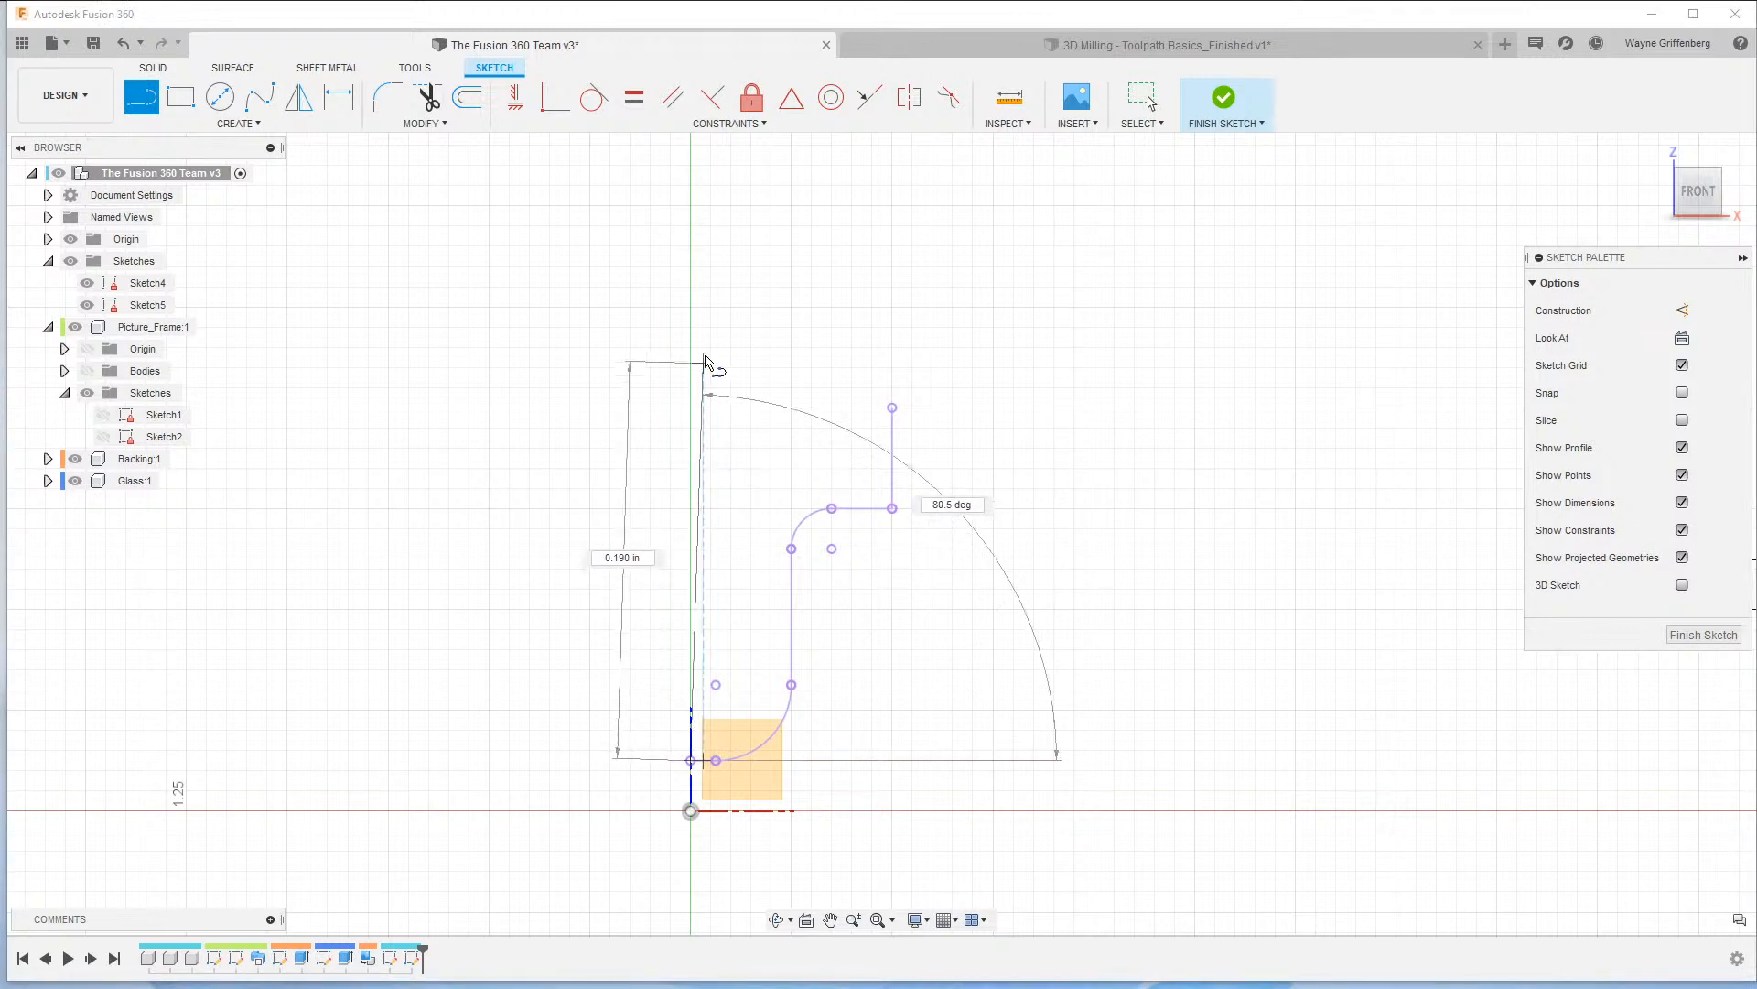
pyautogui.scroll(-2, 674, 613)
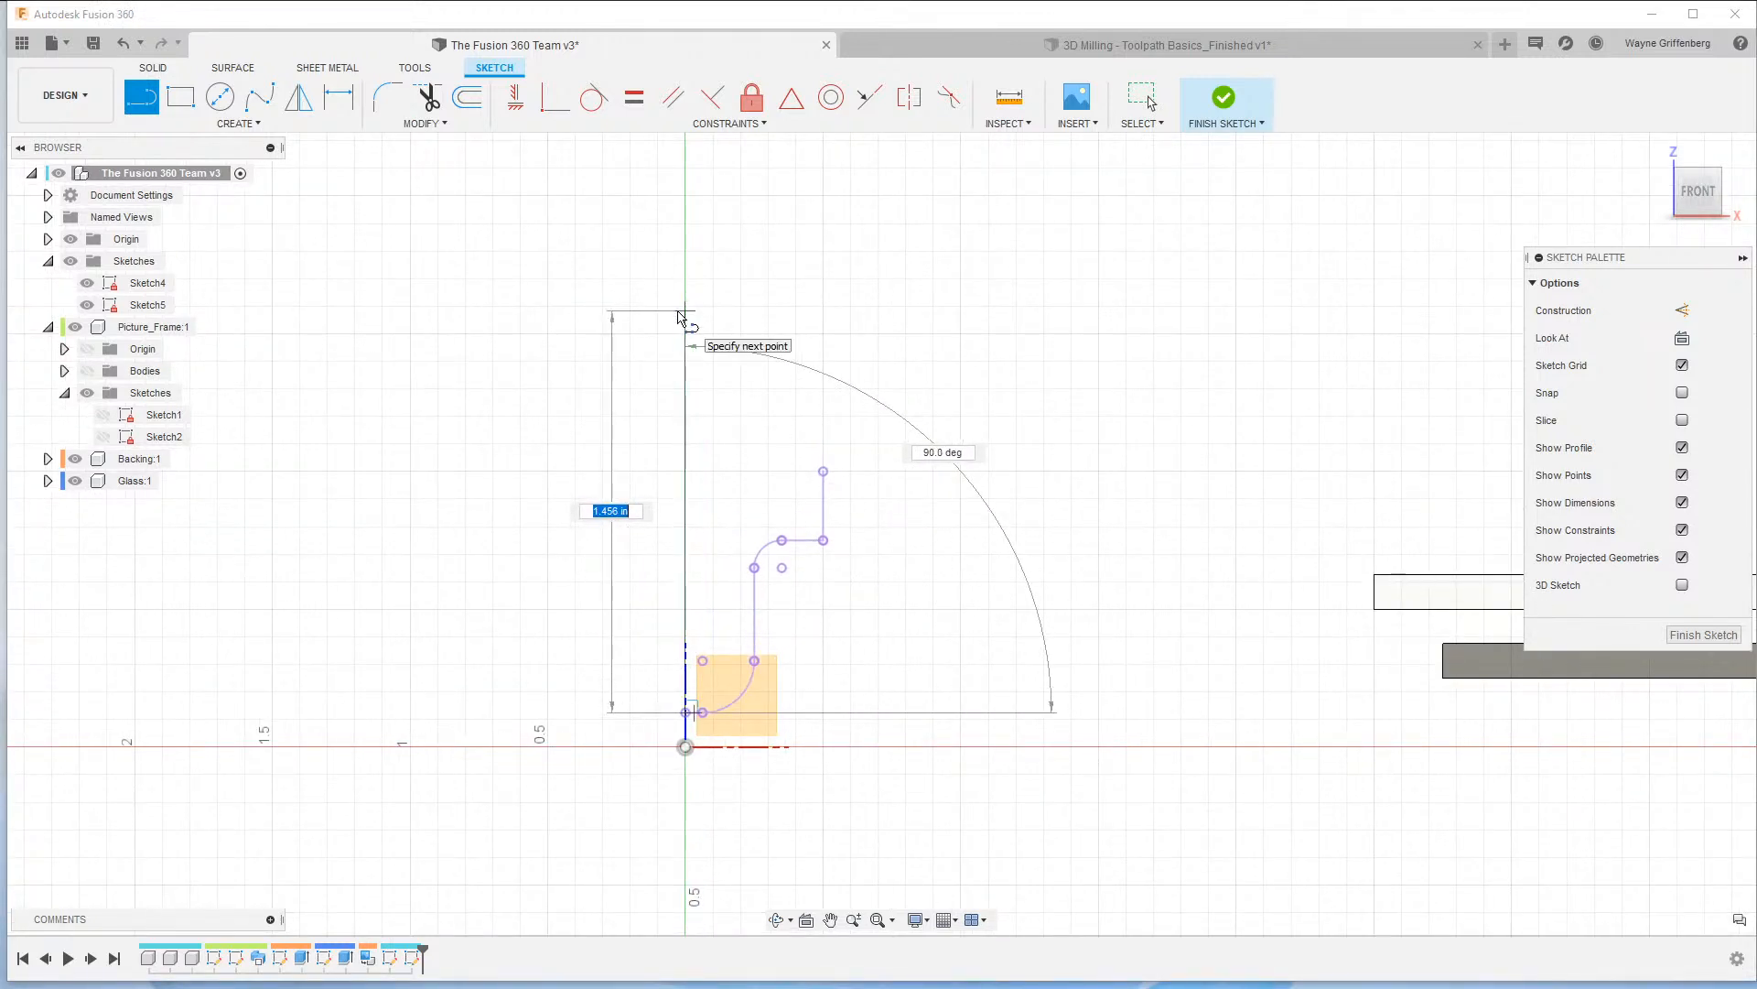
pyautogui.write('2')
pyautogui.press('Return')
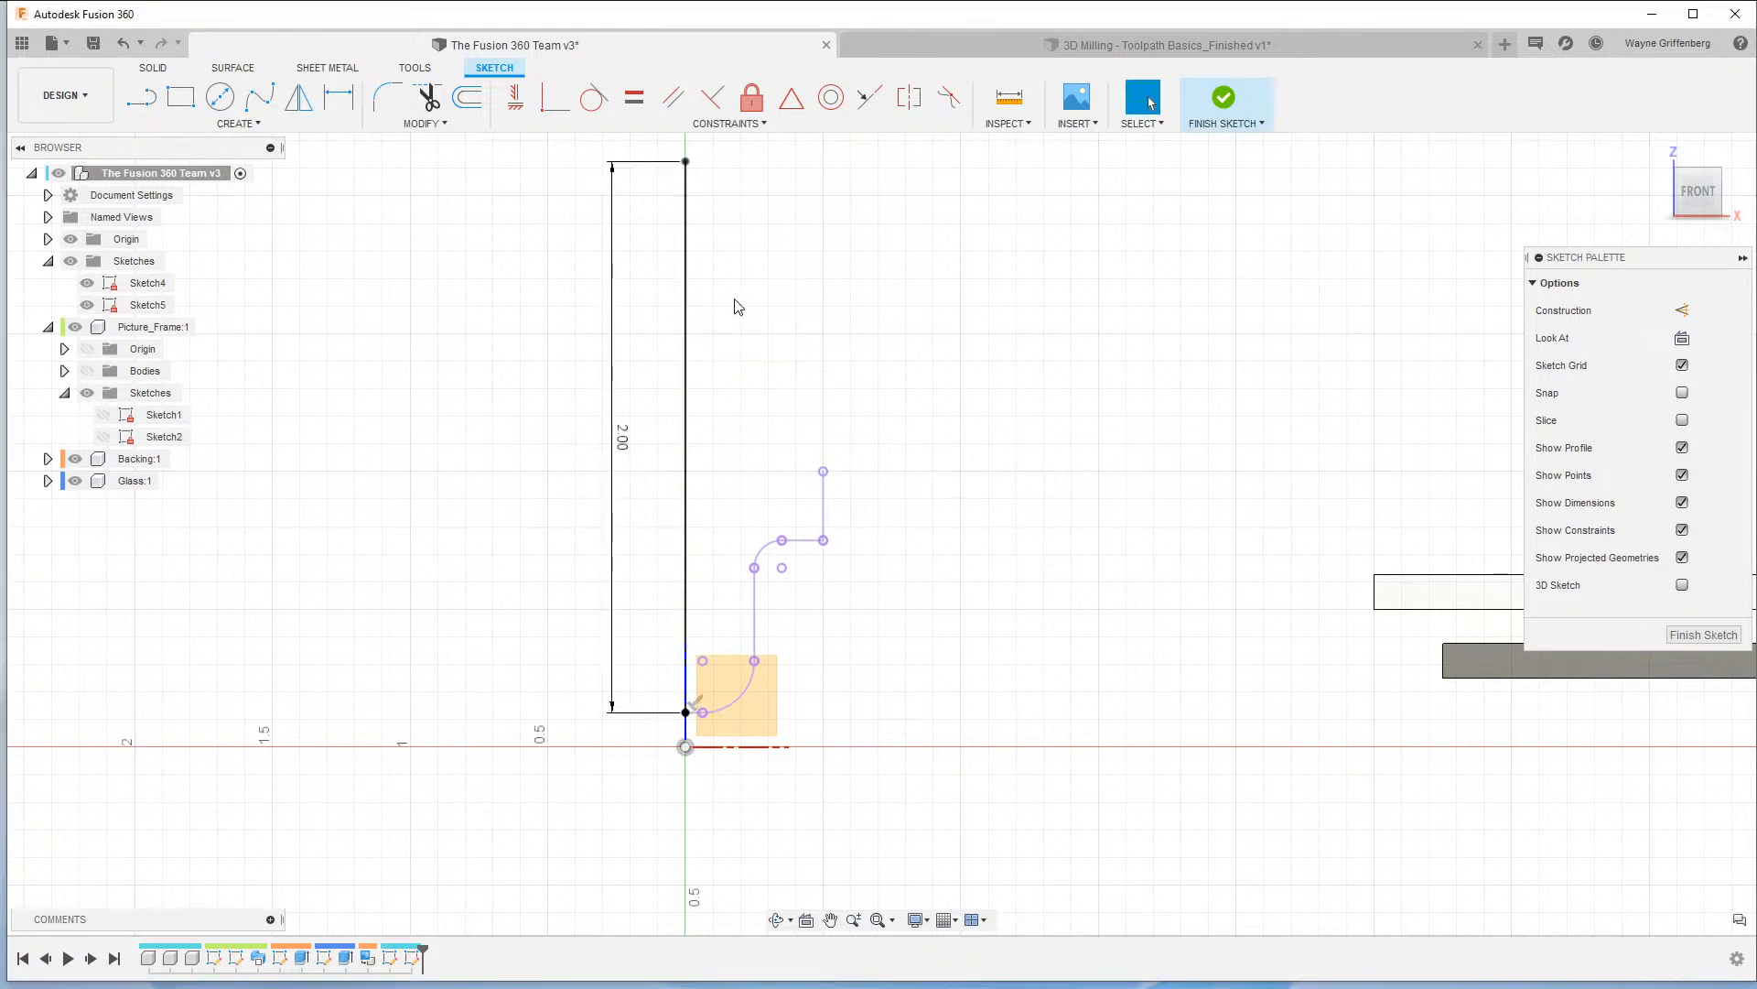
pyautogui.scroll(-2, 779, 576)
pyautogui.scroll(1, 883, 307)
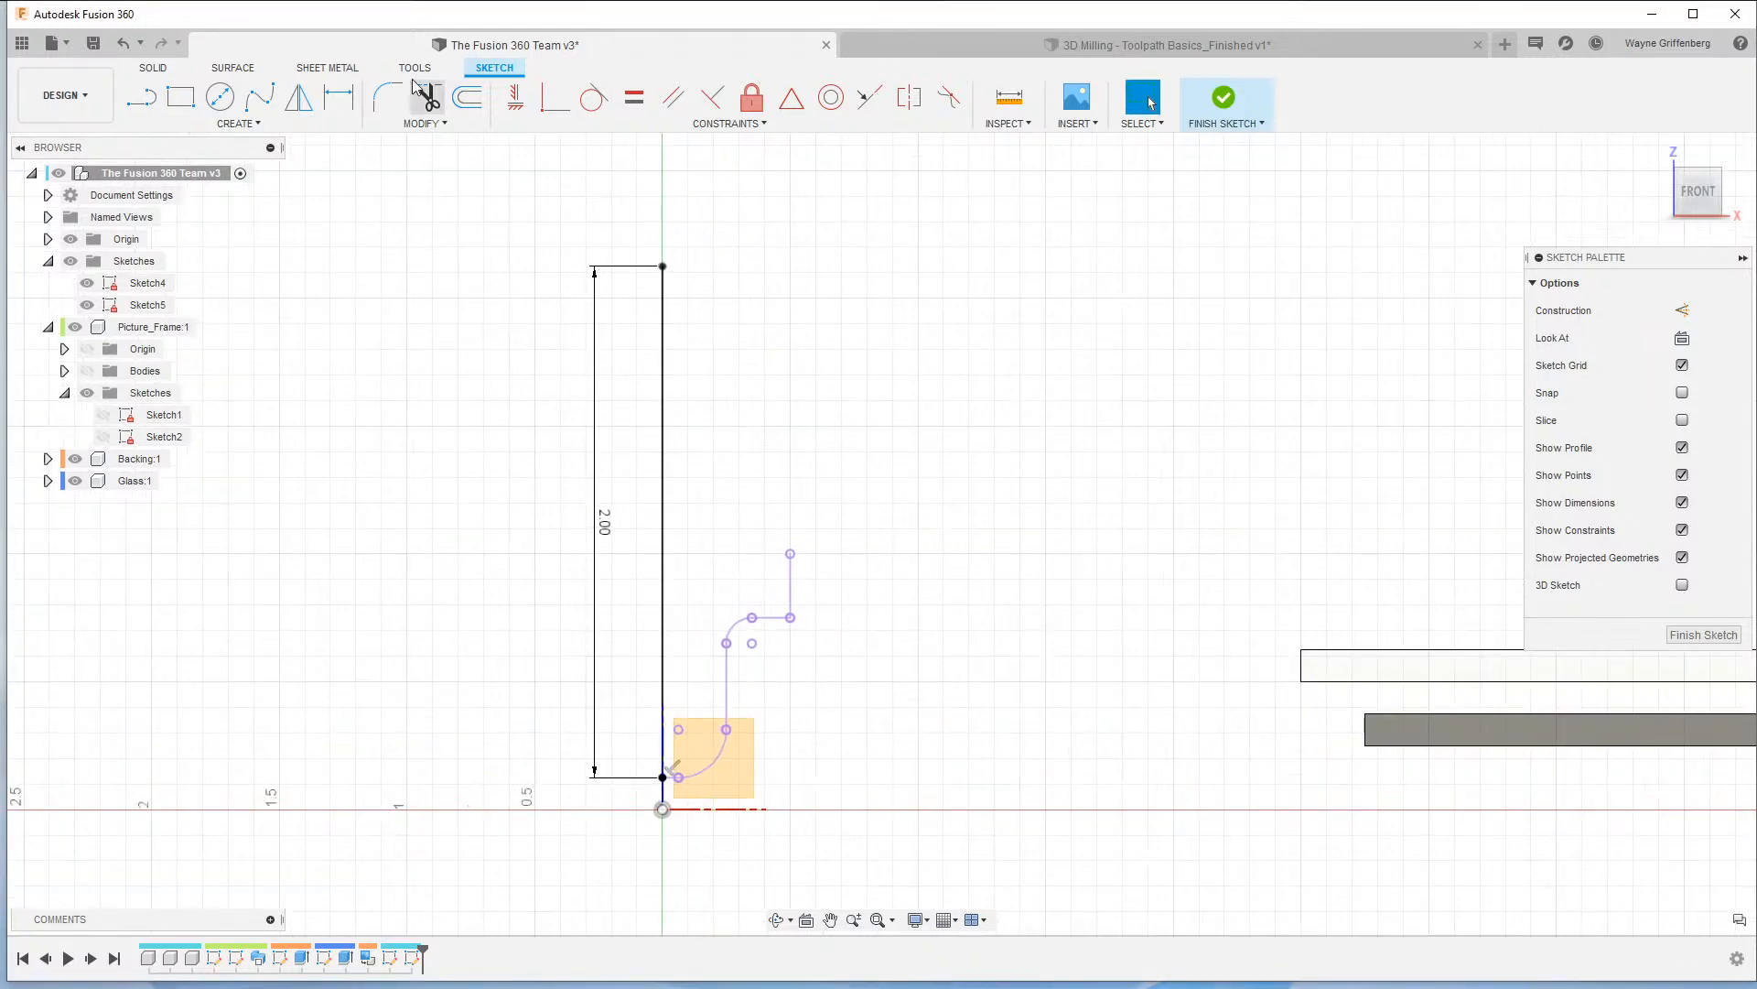
# Draw a horizontal line 0.1875 in long from the upper end of the 2 in vertical line, toward the projected profile's side.
pyautogui.click(141, 96)
pyautogui.click(663, 266)
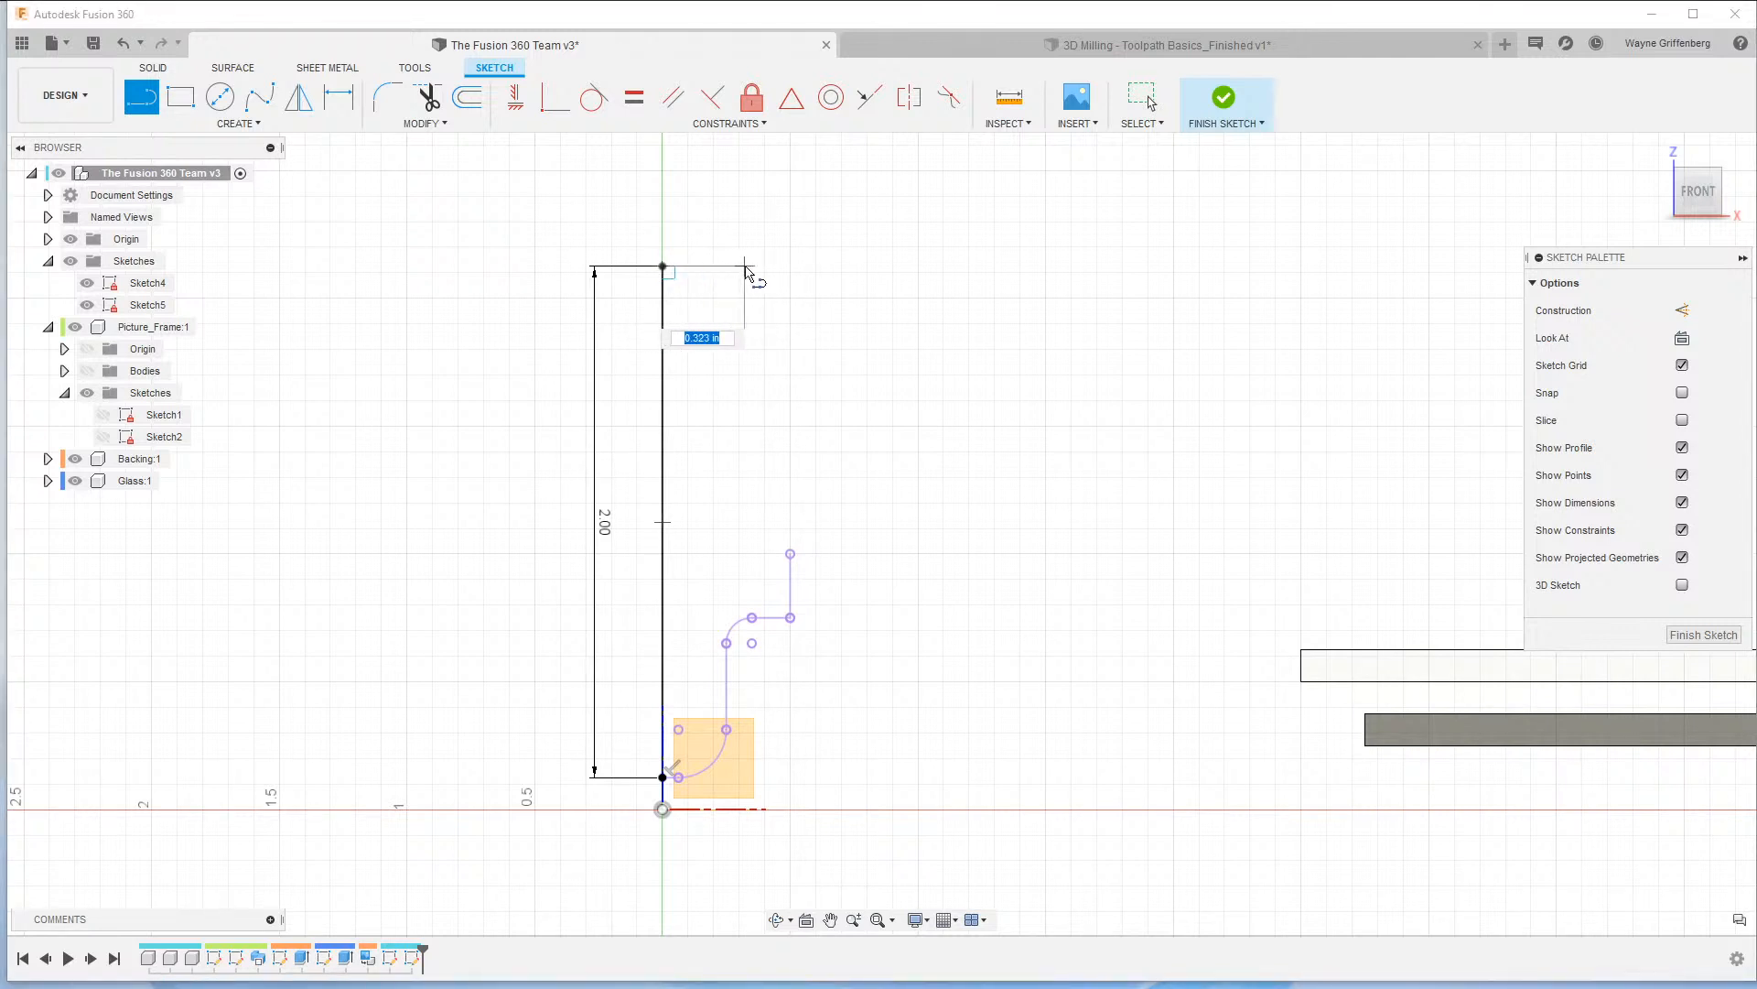
pyautogui.press('BackSpace')
pyautogui.press('Tab')
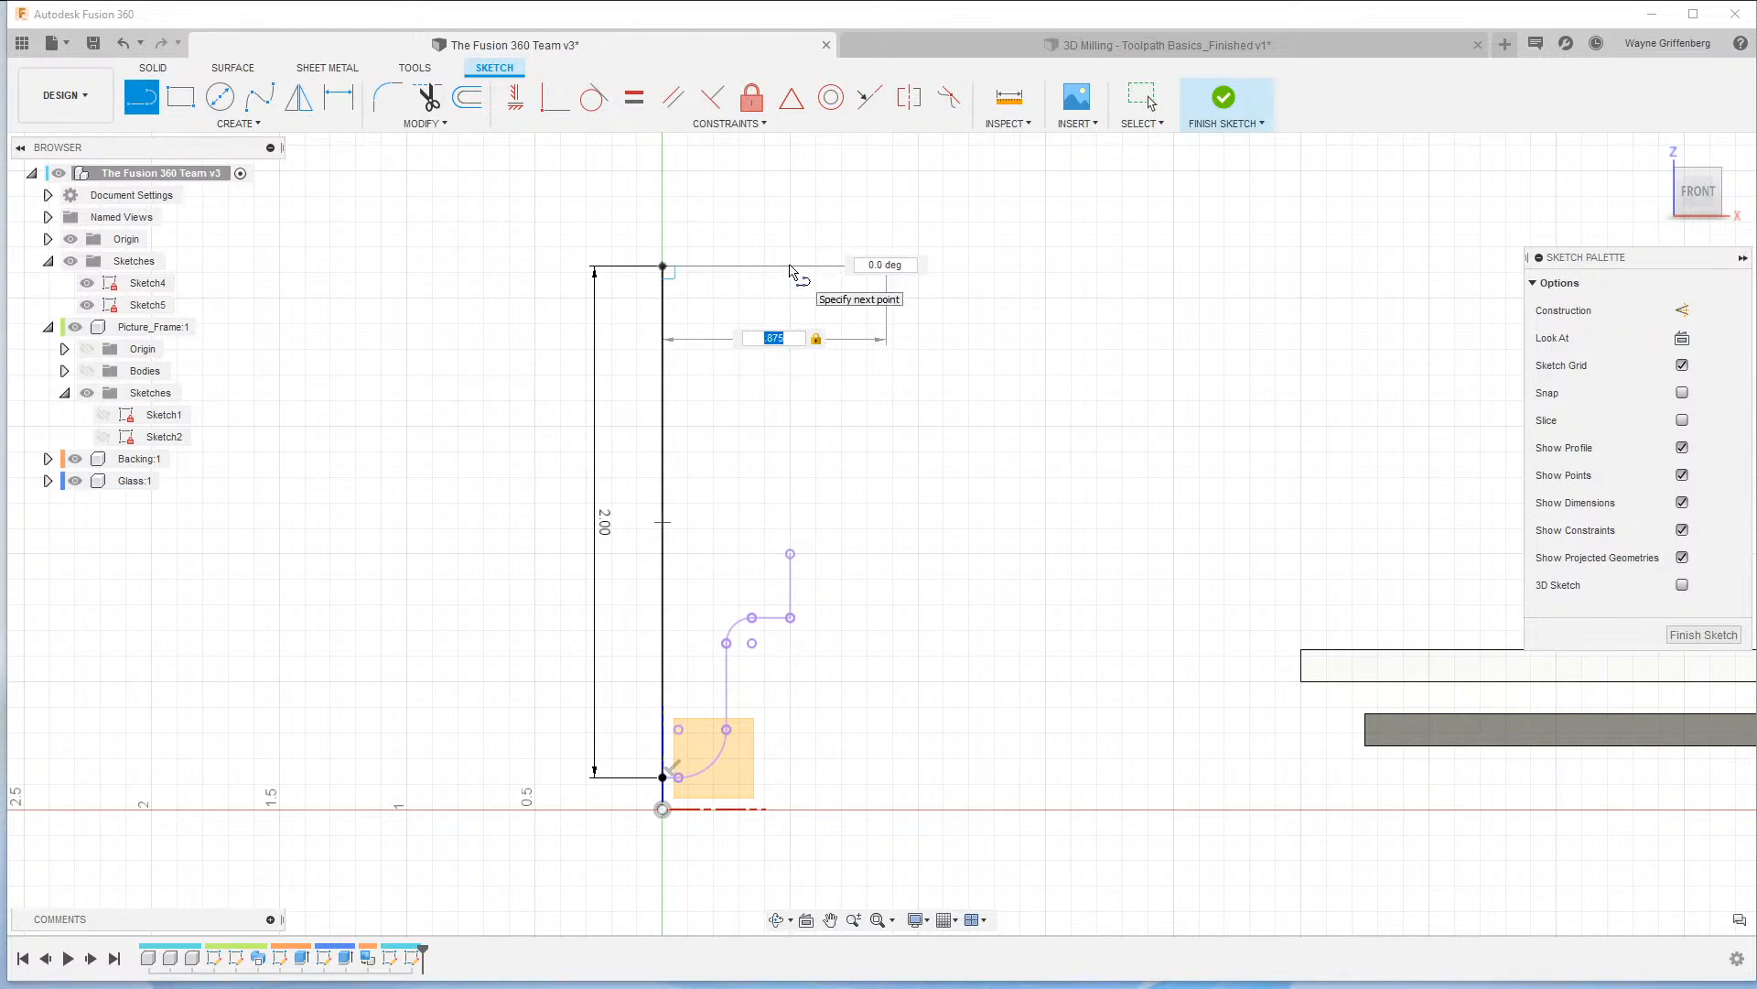
pyautogui.press('BackSpace')
pyautogui.write('.1875')
pyautogui.press('Tab')
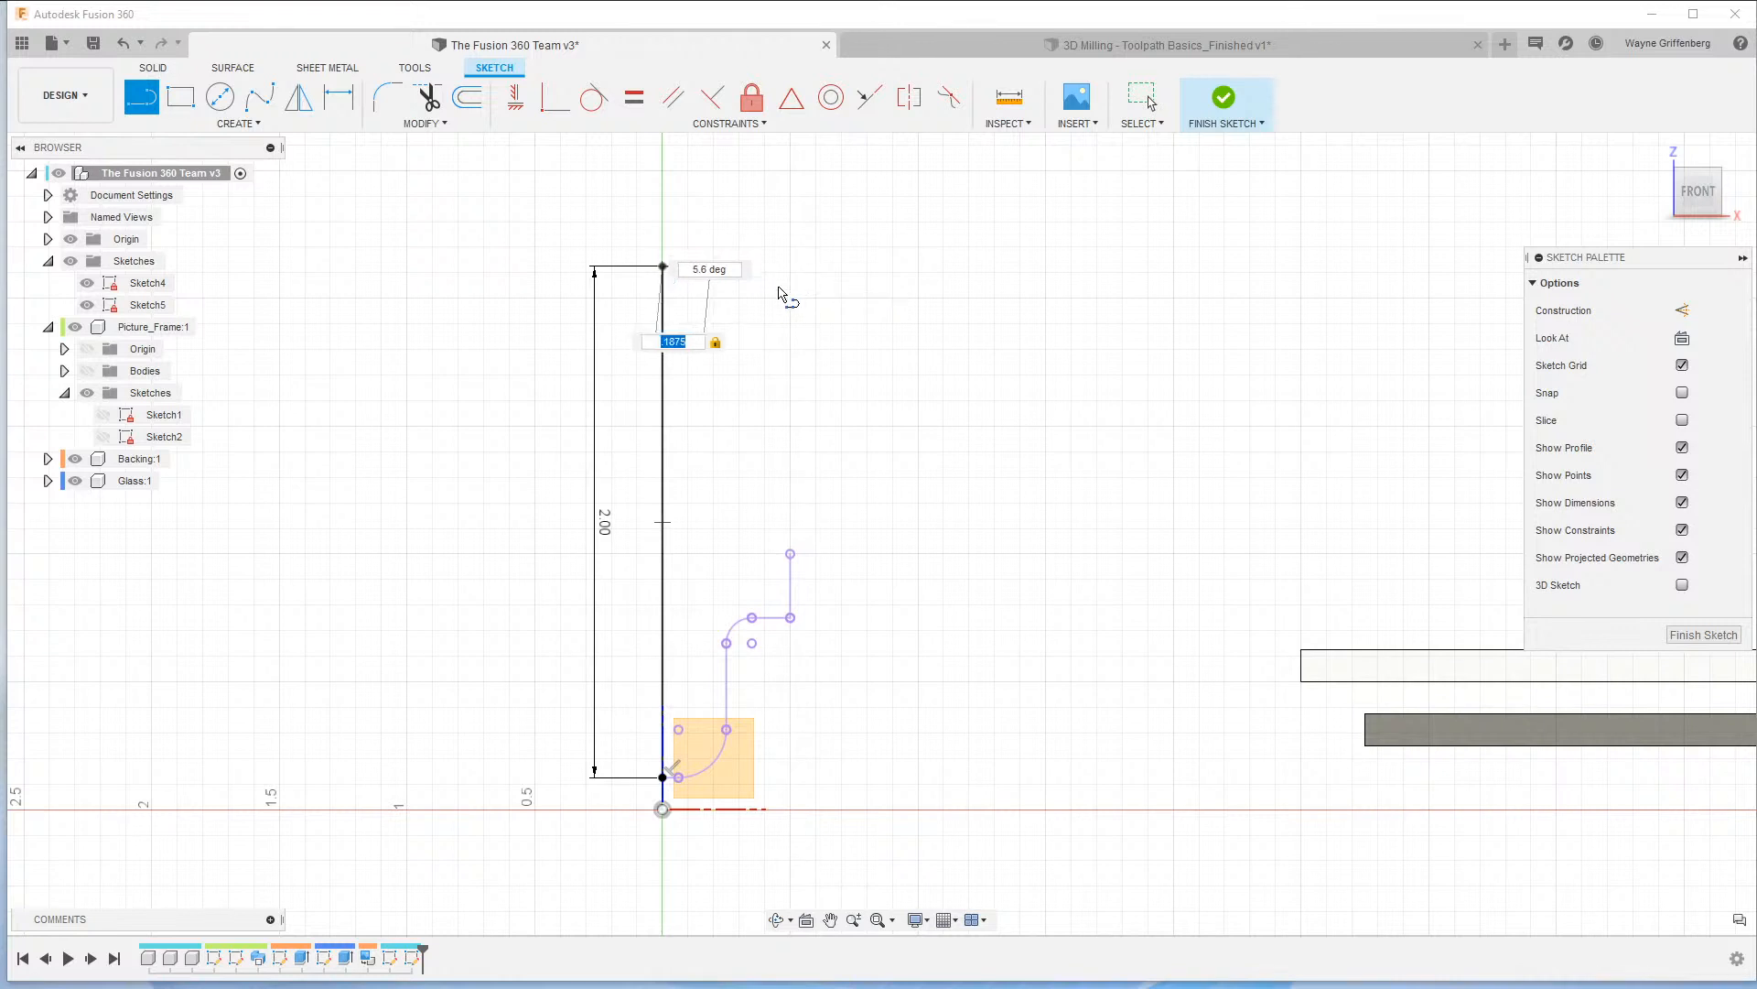
pyautogui.press('Return')
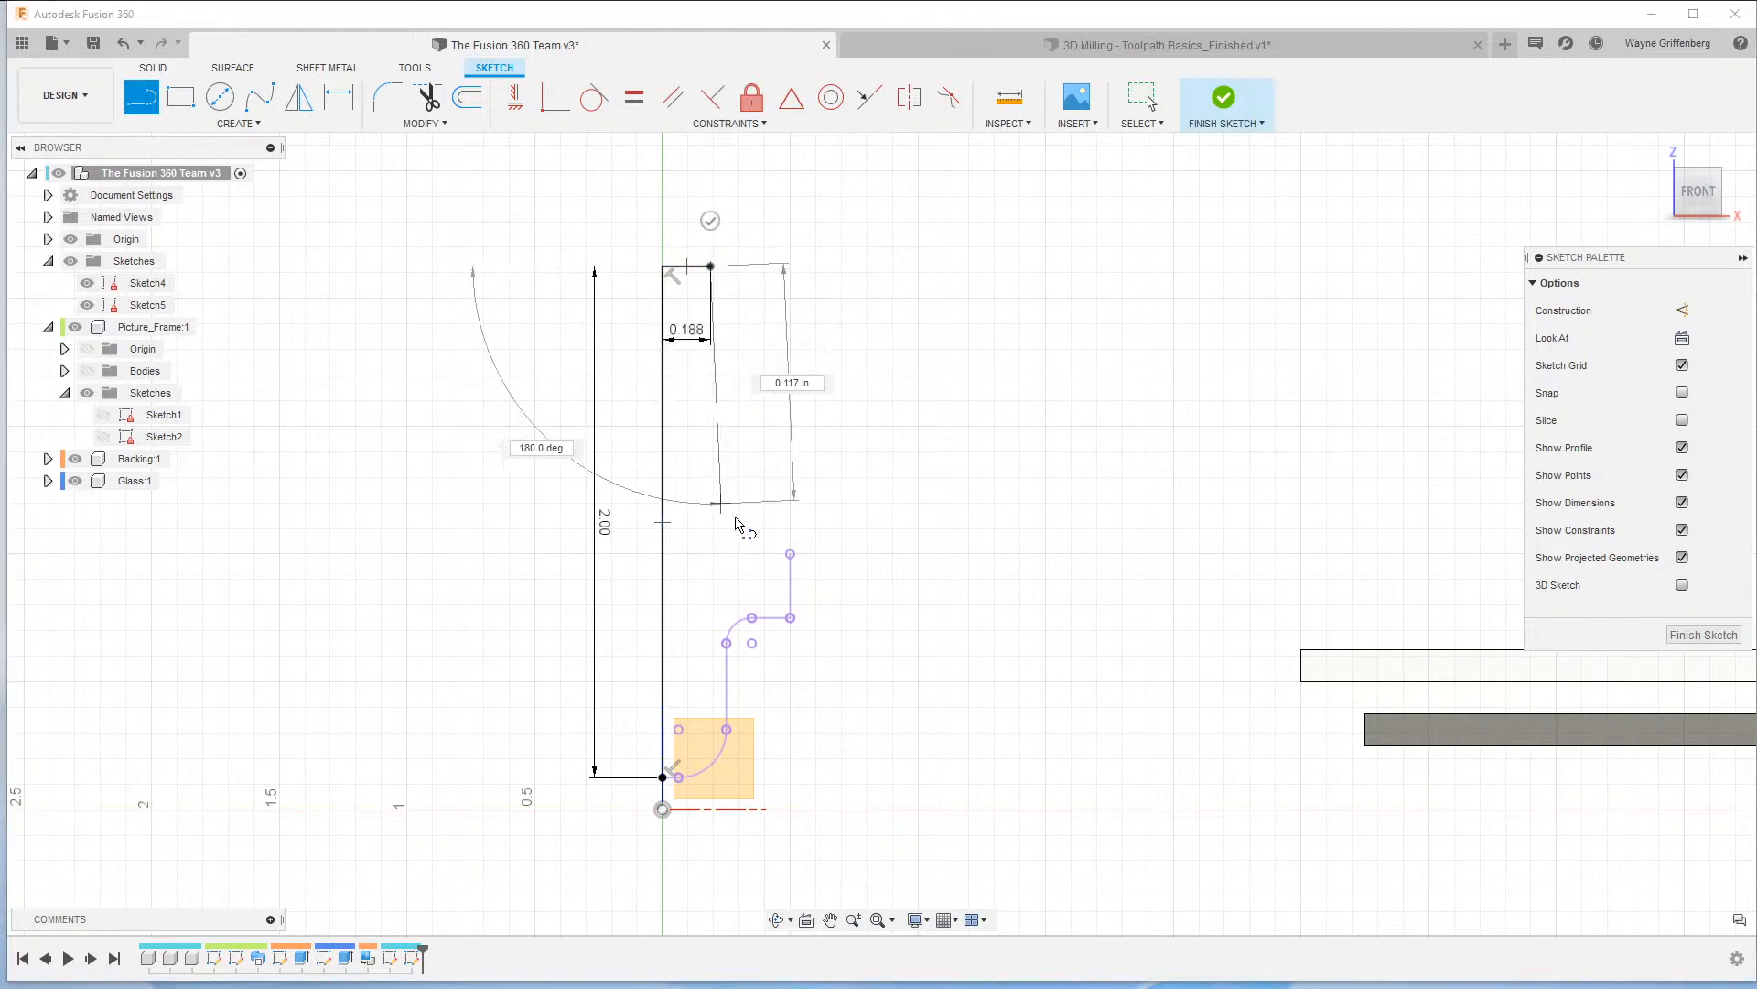
# Close the profile with a vertical line down and a horizontal line to the projected edge's upper end point, and finish the sketch.
pyautogui.click(712, 552)
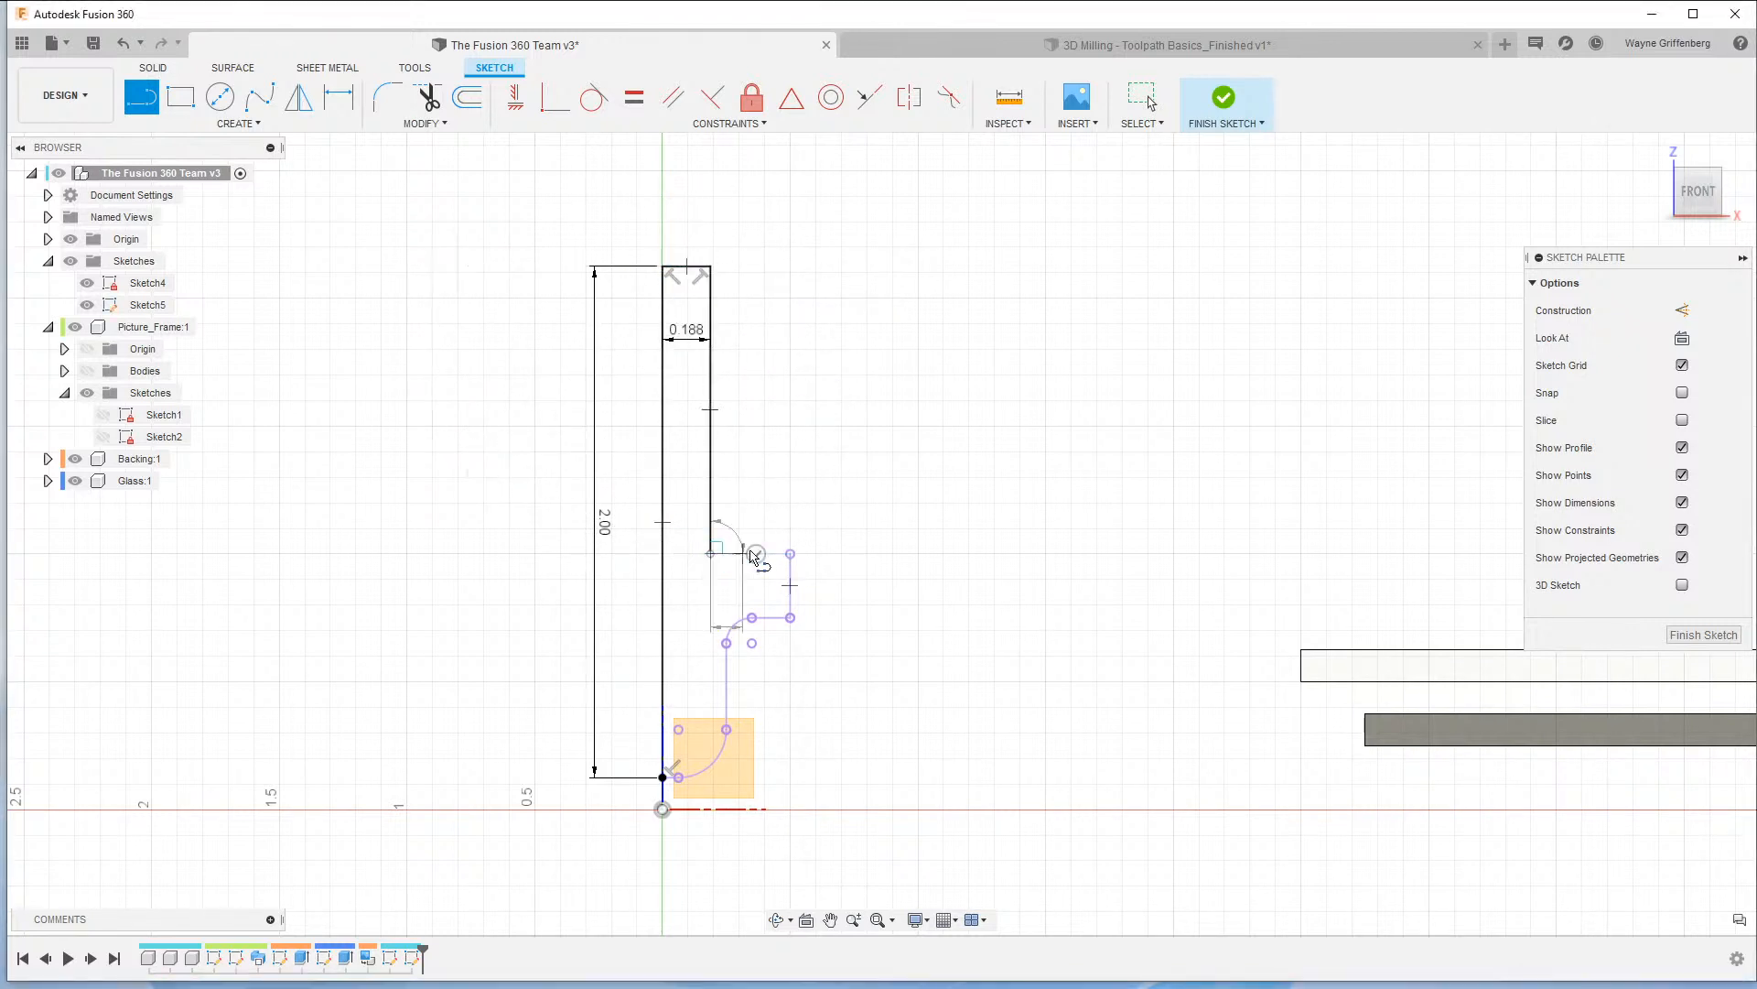
pyautogui.click(790, 553)
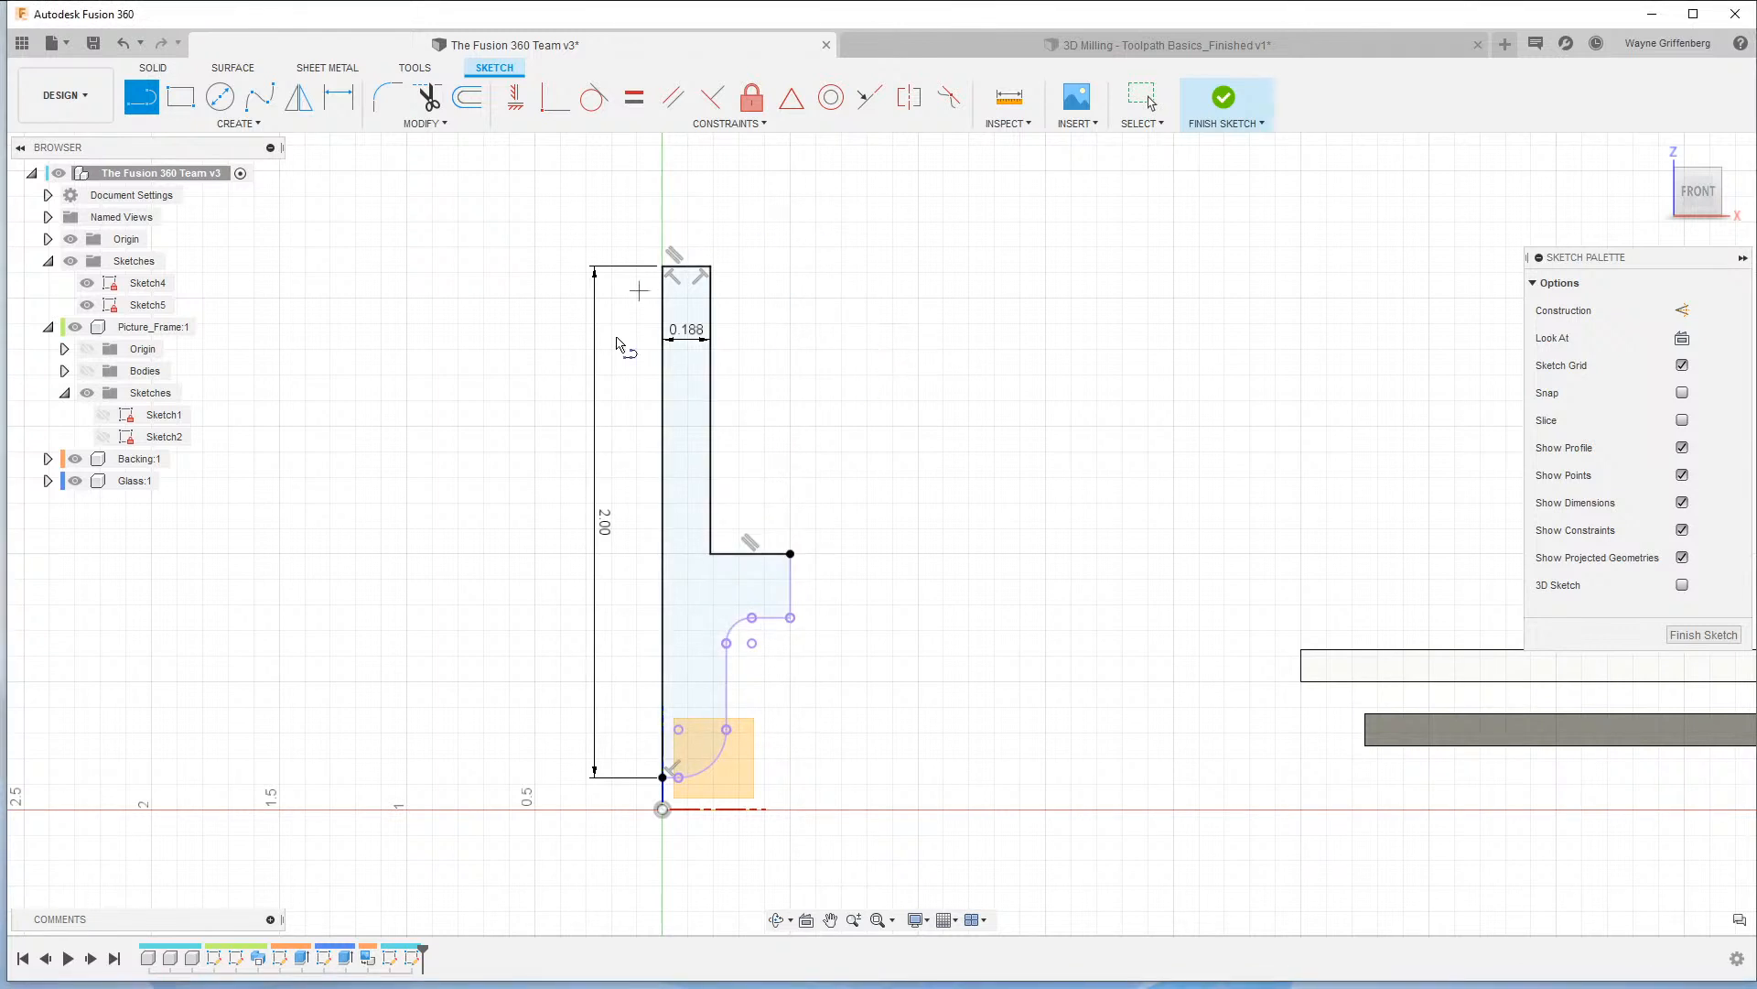
pyautogui.click(1703, 635)
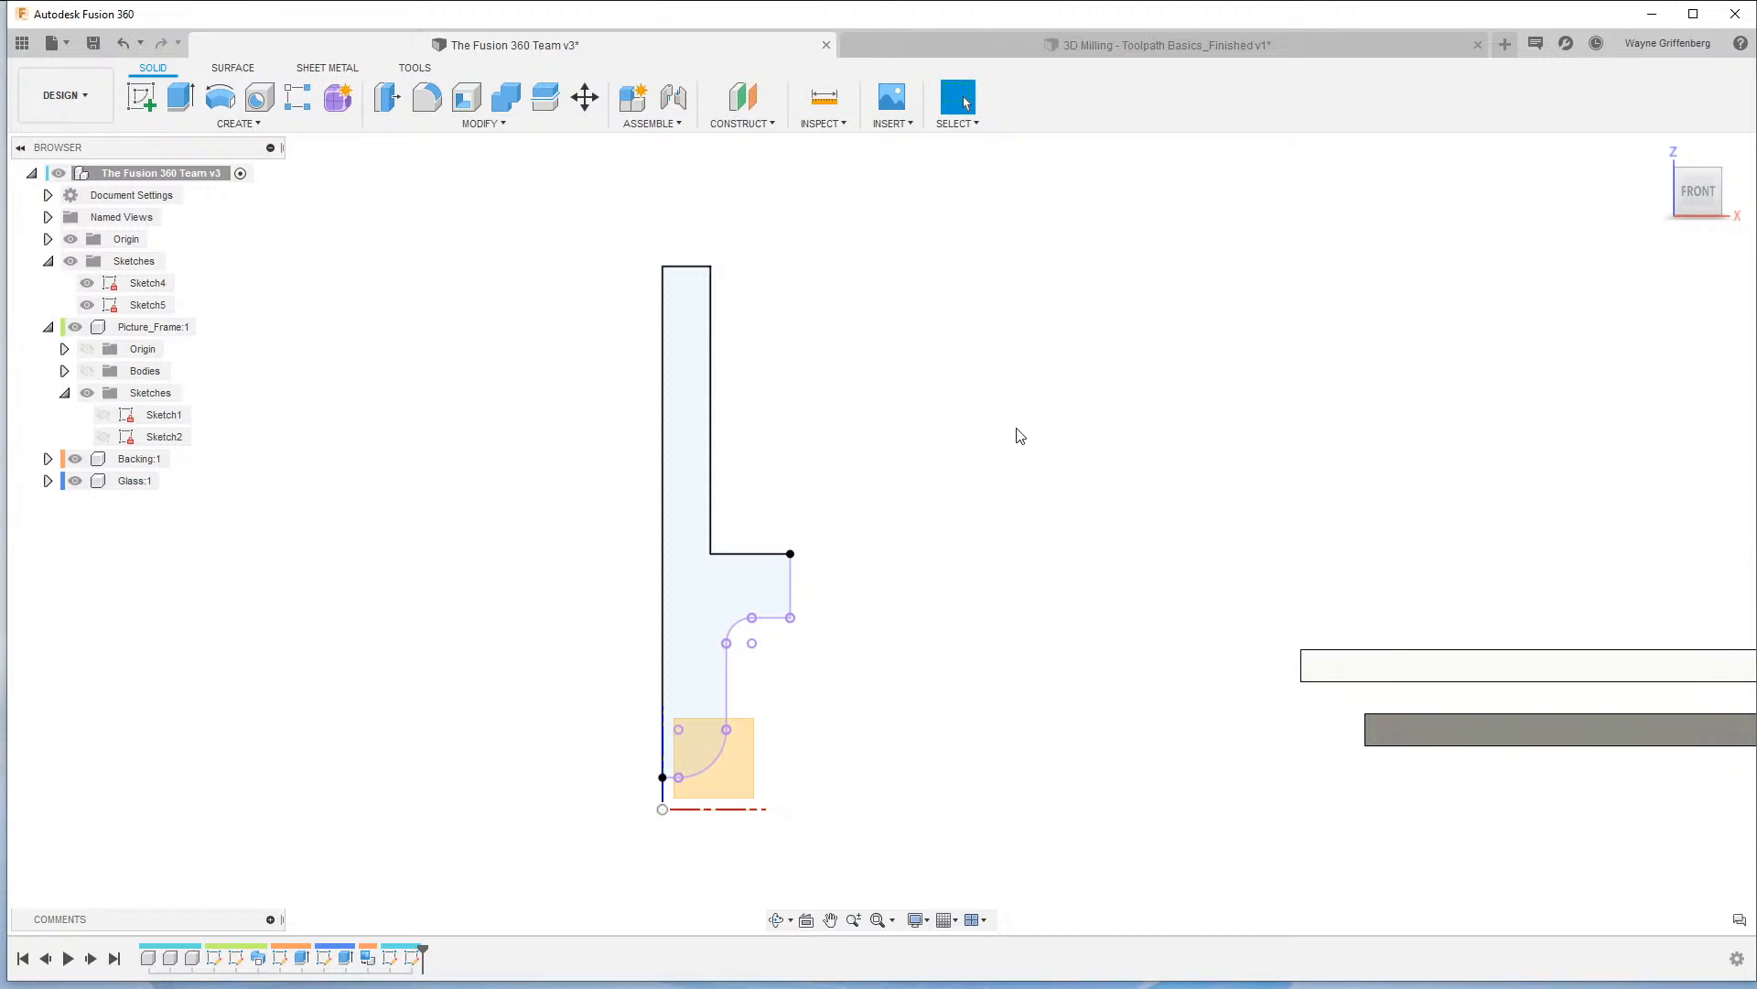
# Show the Picture_Frame component's bodies to compare the profile with the frame edge, and hide Sketch5.
pyautogui.click(103, 437)
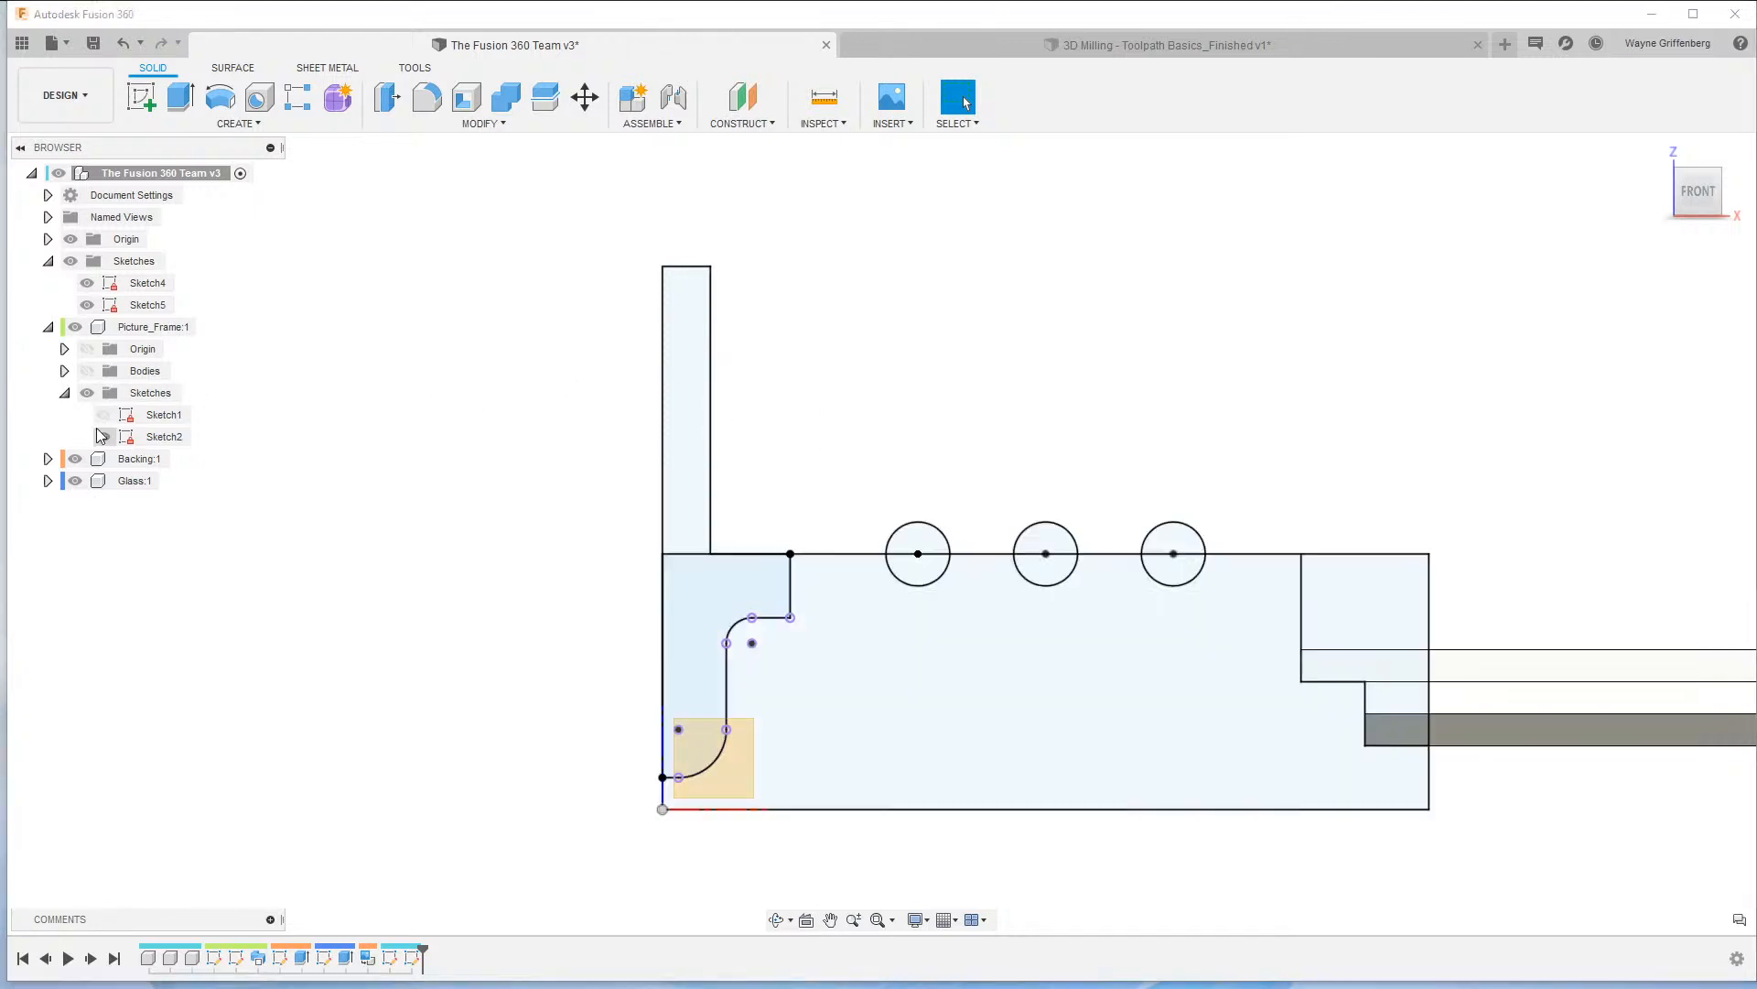
pyautogui.click(103, 436)
pyautogui.click(87, 371)
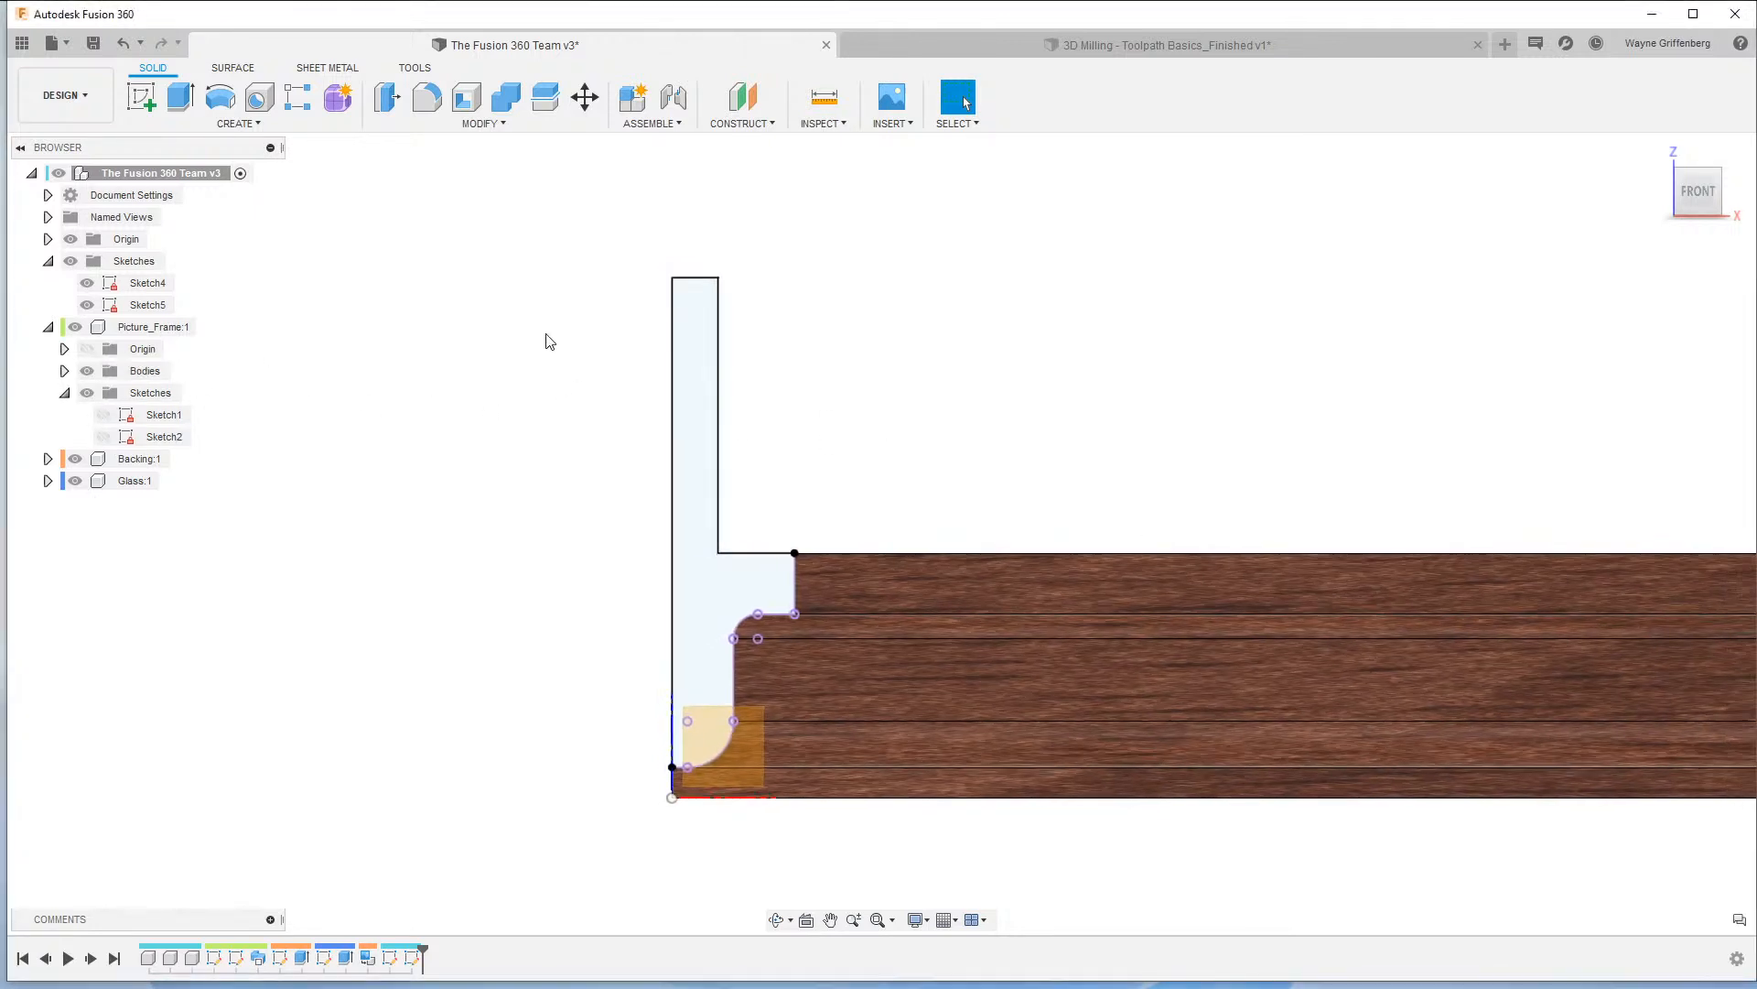
pyautogui.keyDown('shift'); pyautogui.moveTo(549, 342); pyautogui.dragTo(842, 530, button='middle'); pyautogui.keyUp('shift')
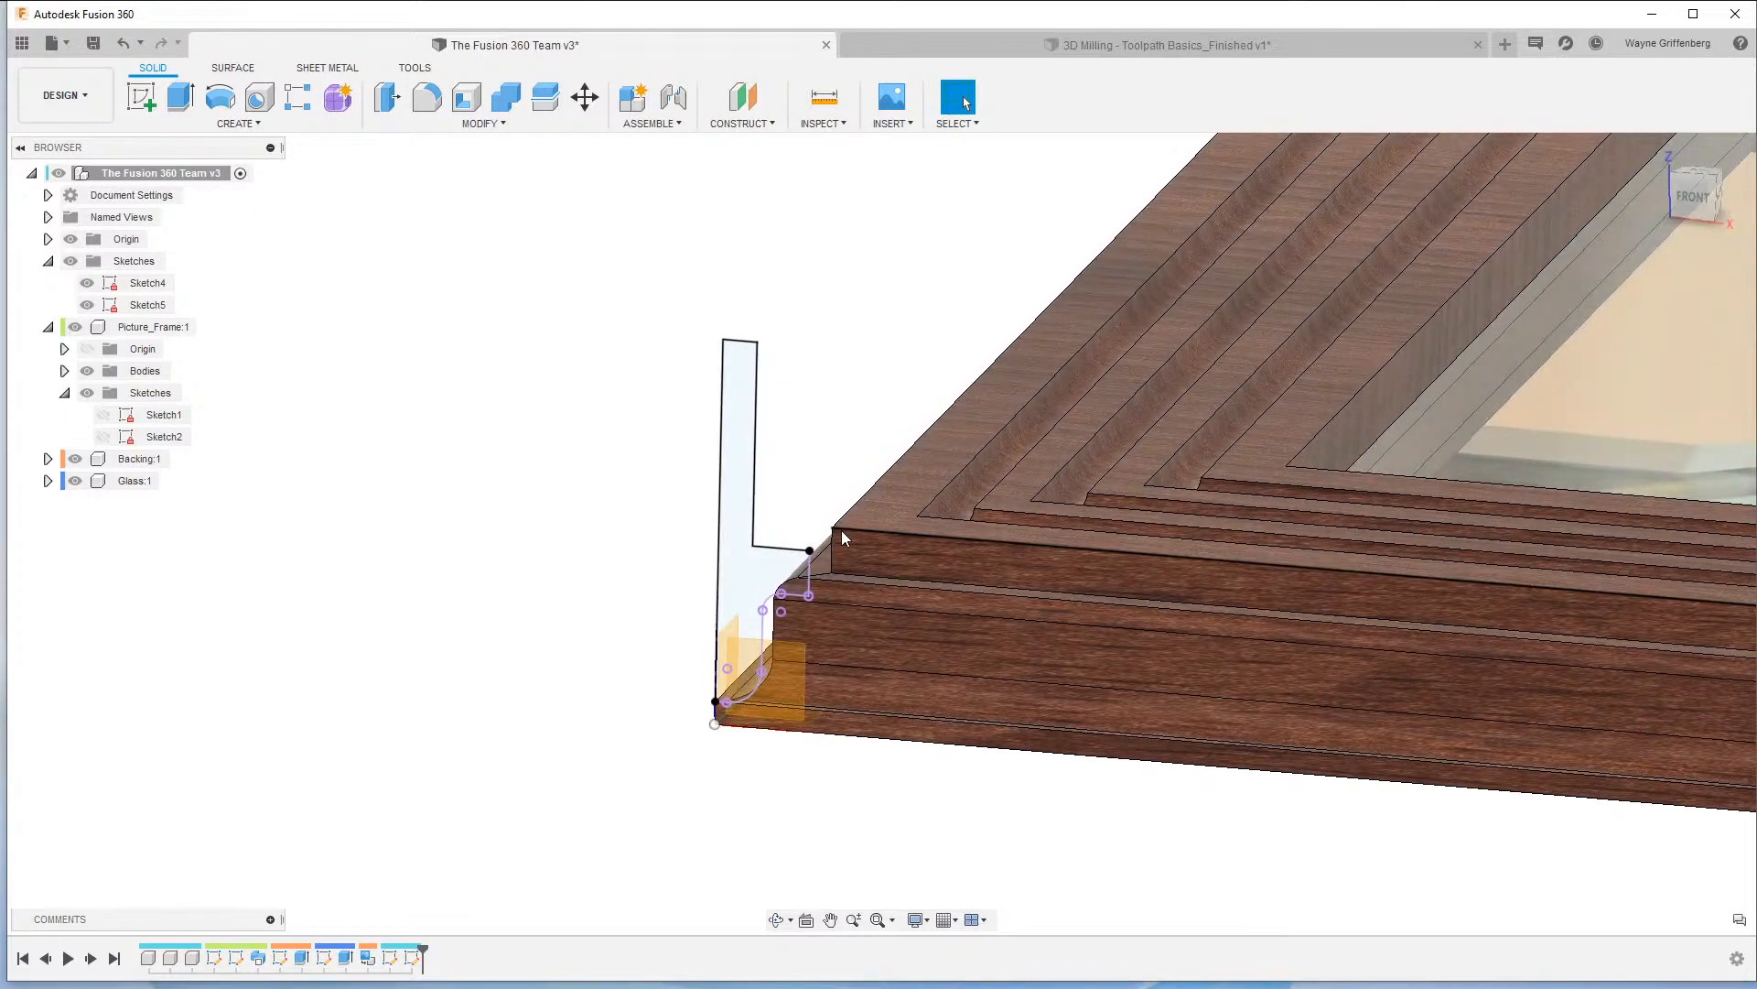
pyautogui.click(87, 305)
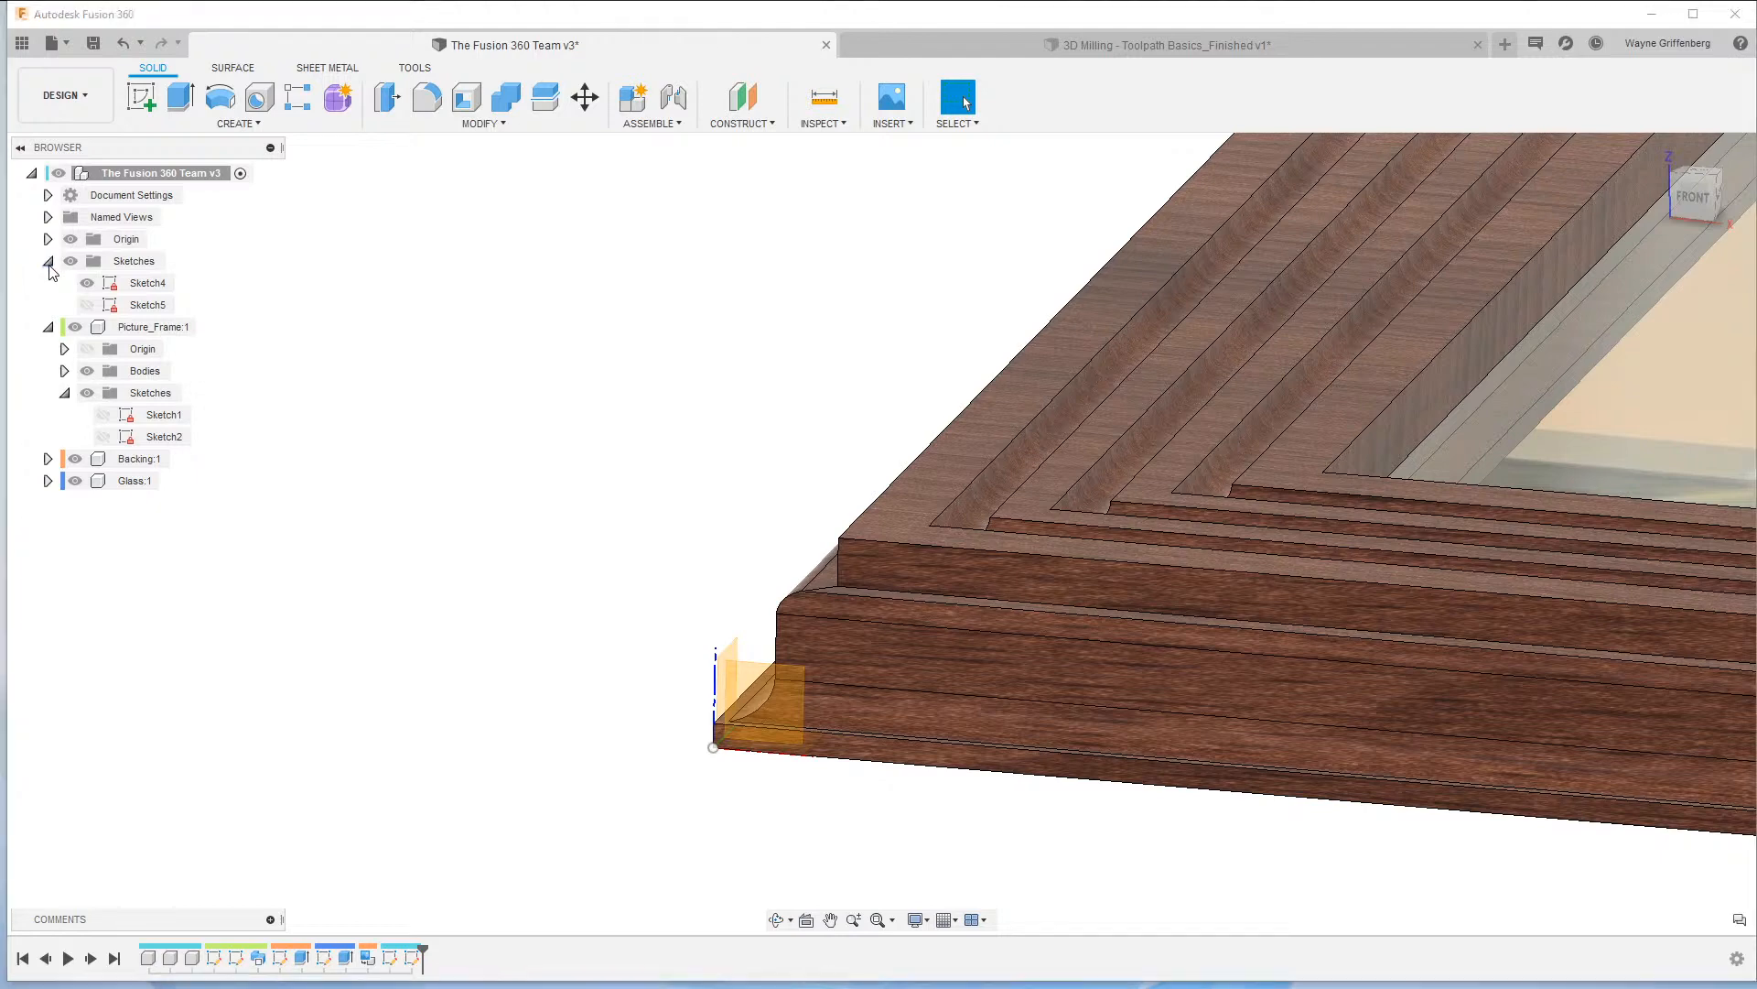
pyautogui.click(48, 261)
# Switch to the Manufacture workspace and collapse Setup2's operations.
pyautogui.click(60, 95)
pyautogui.click(67, 300)
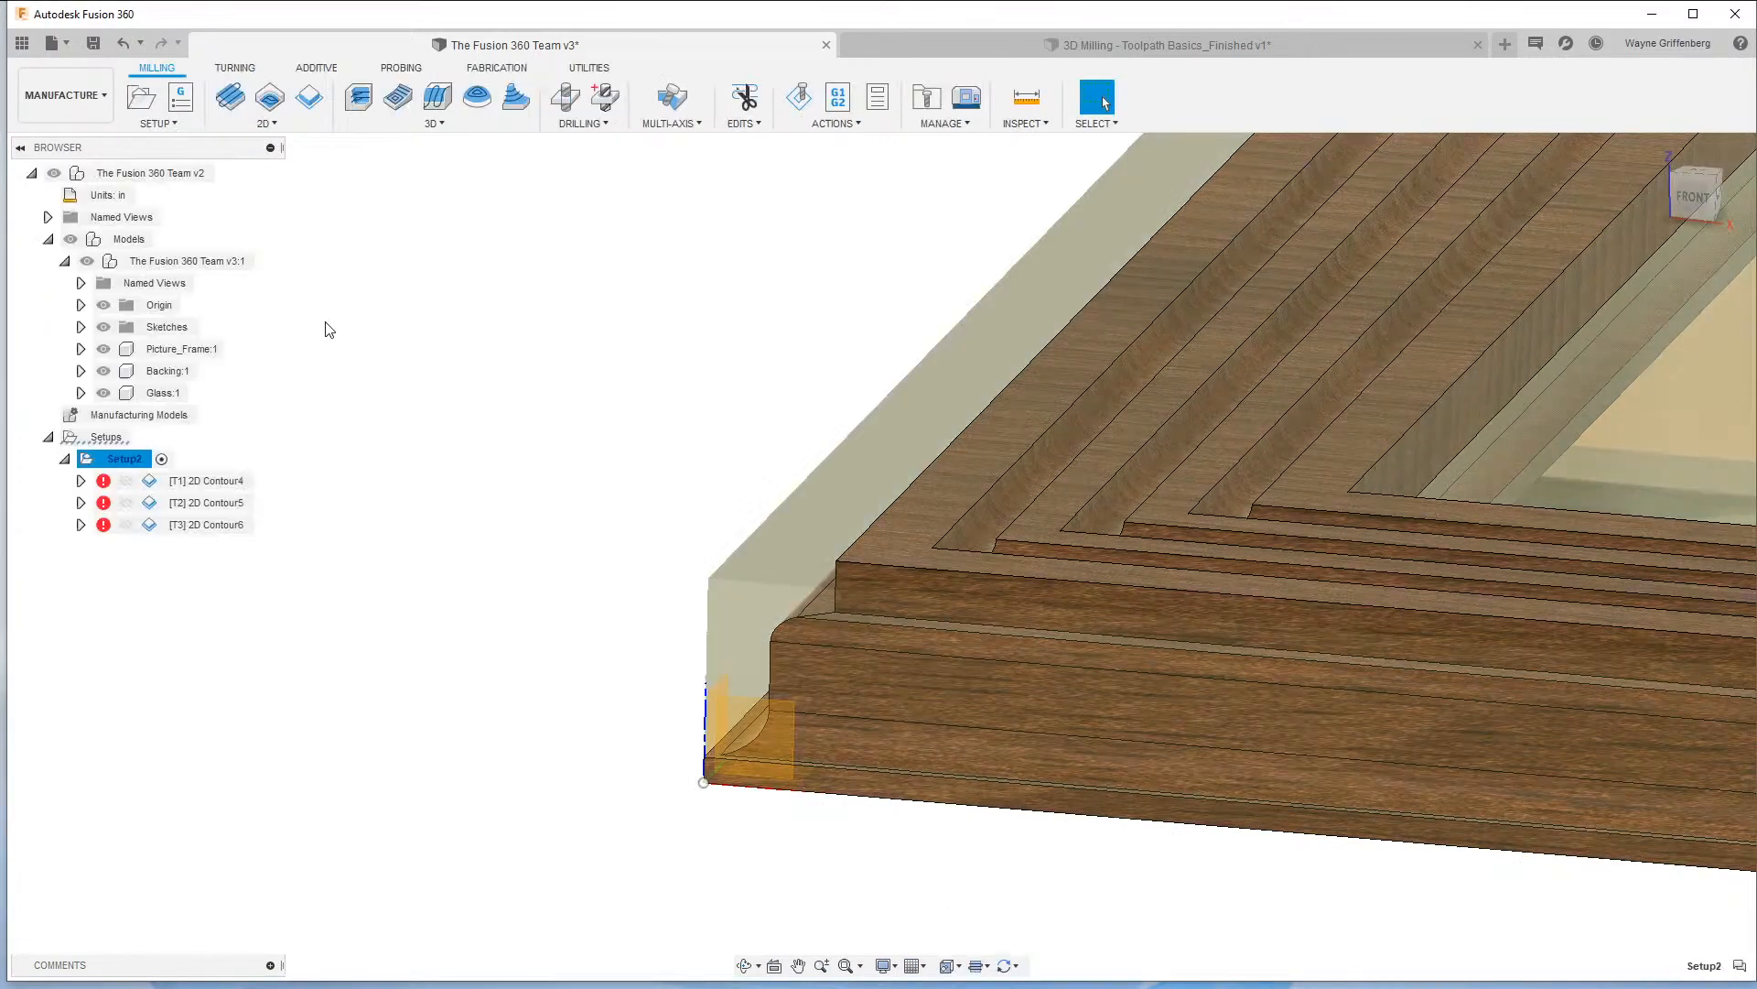
pyautogui.click(1695, 196)
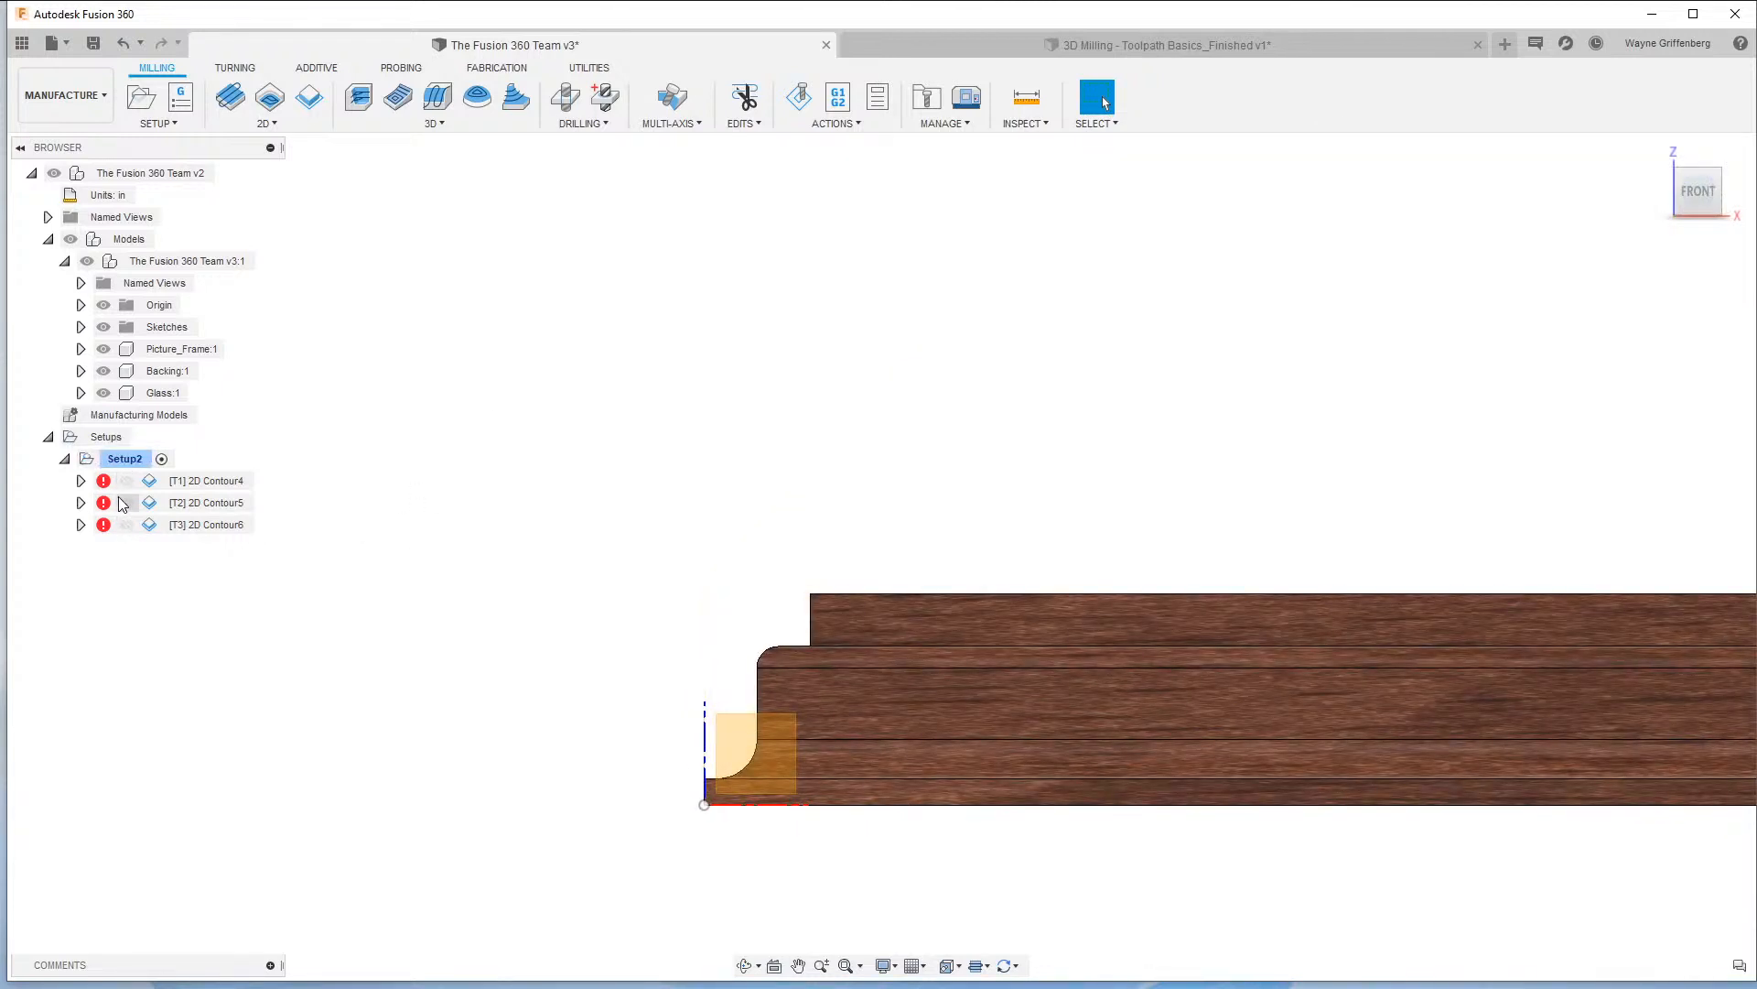
pyautogui.click(65, 461)
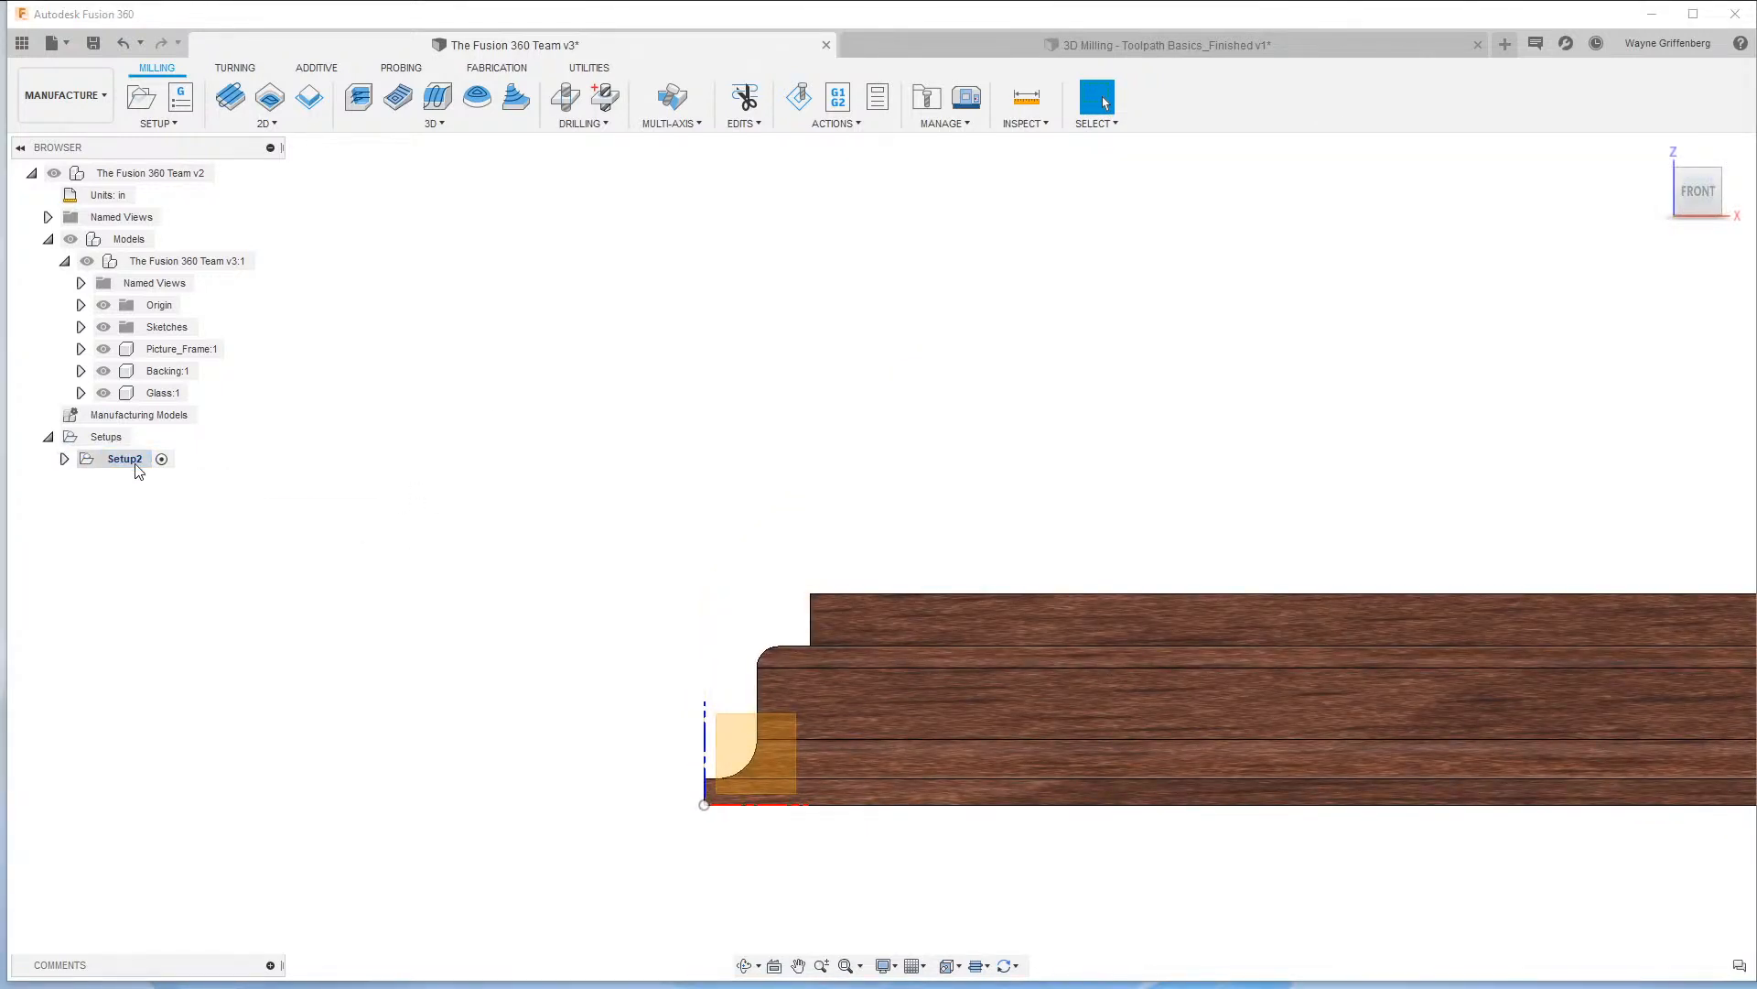
pyautogui.click(748, 758)
pyautogui.click(603, 527)
# Start a Form Mill tool, show Sketch5, and select its closed outline as the tool profile.
pyautogui.click(954, 124)
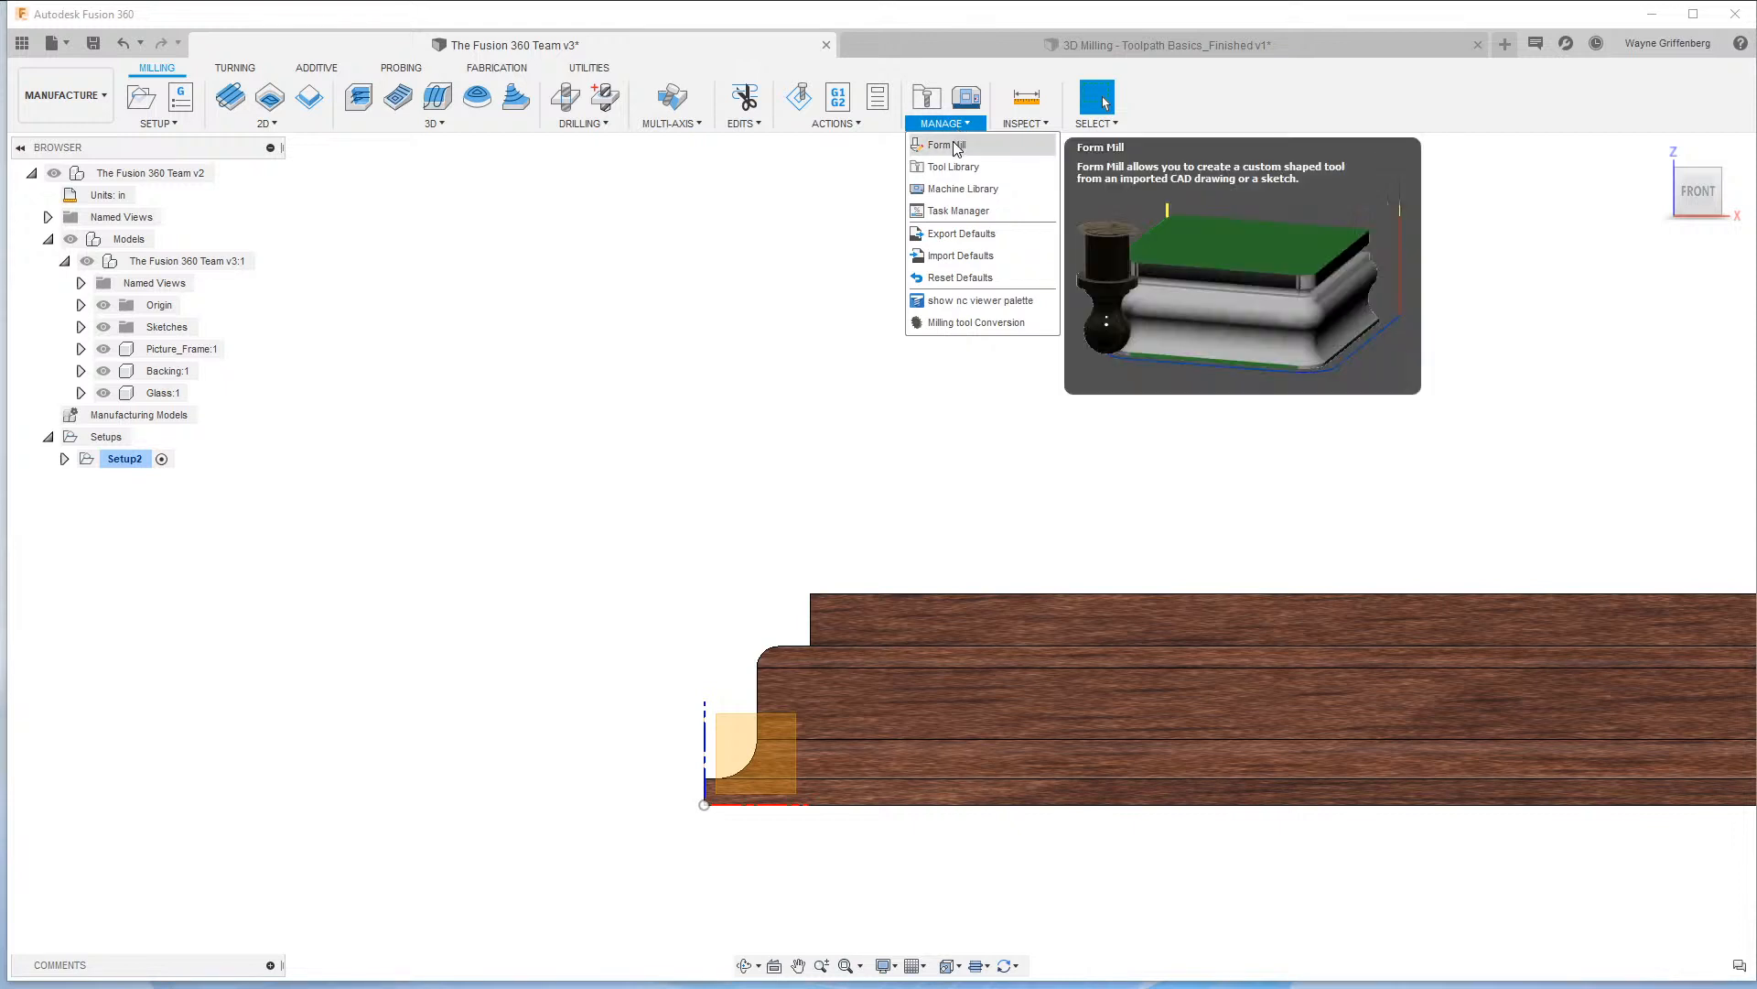
pyautogui.click(955, 153)
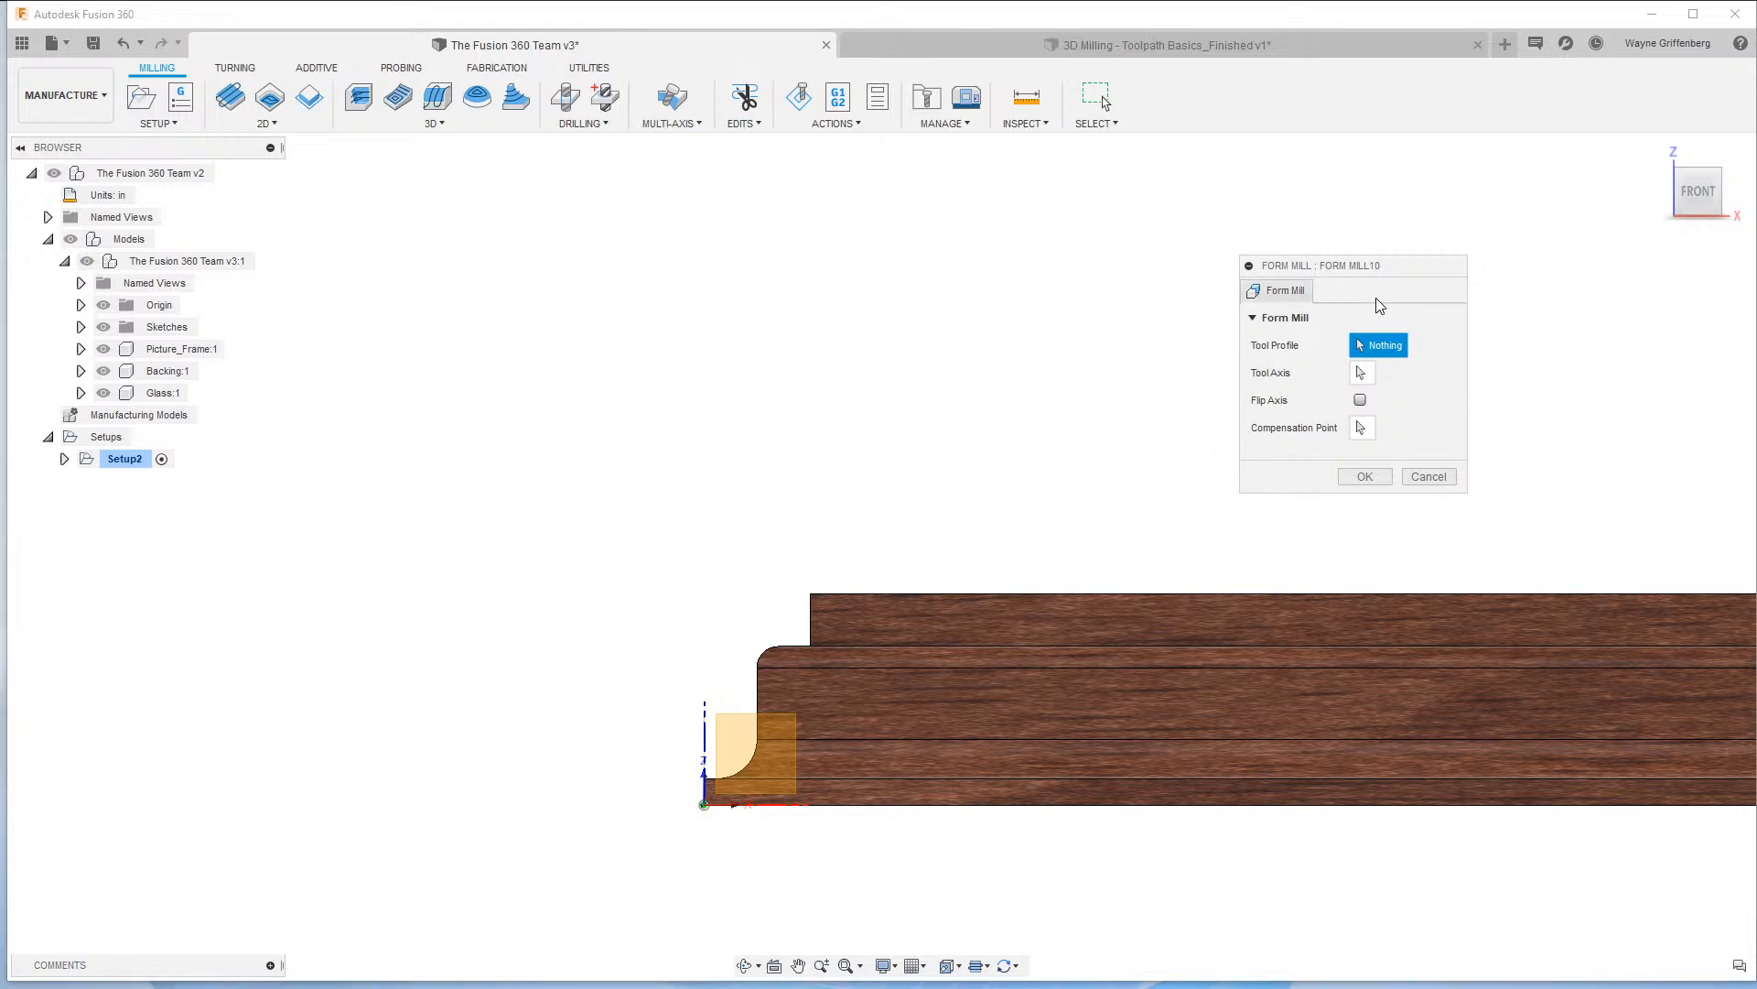
pyautogui.moveTo(1387, 352)
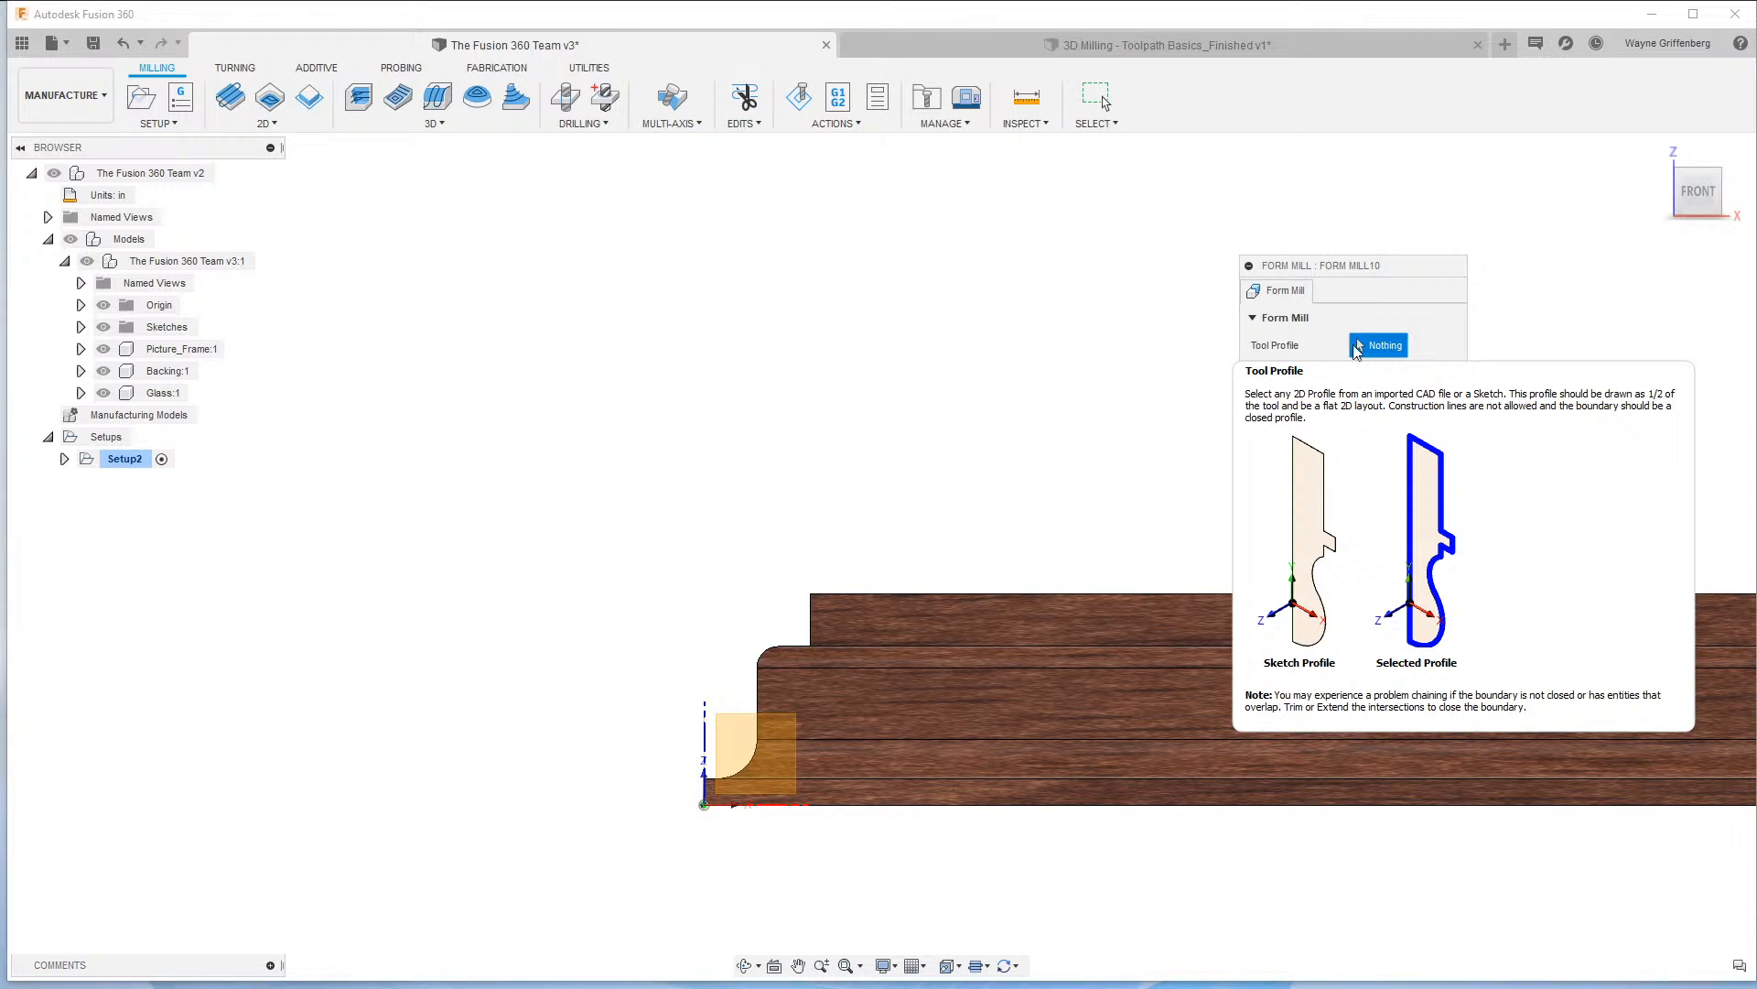
pyautogui.click(80, 327)
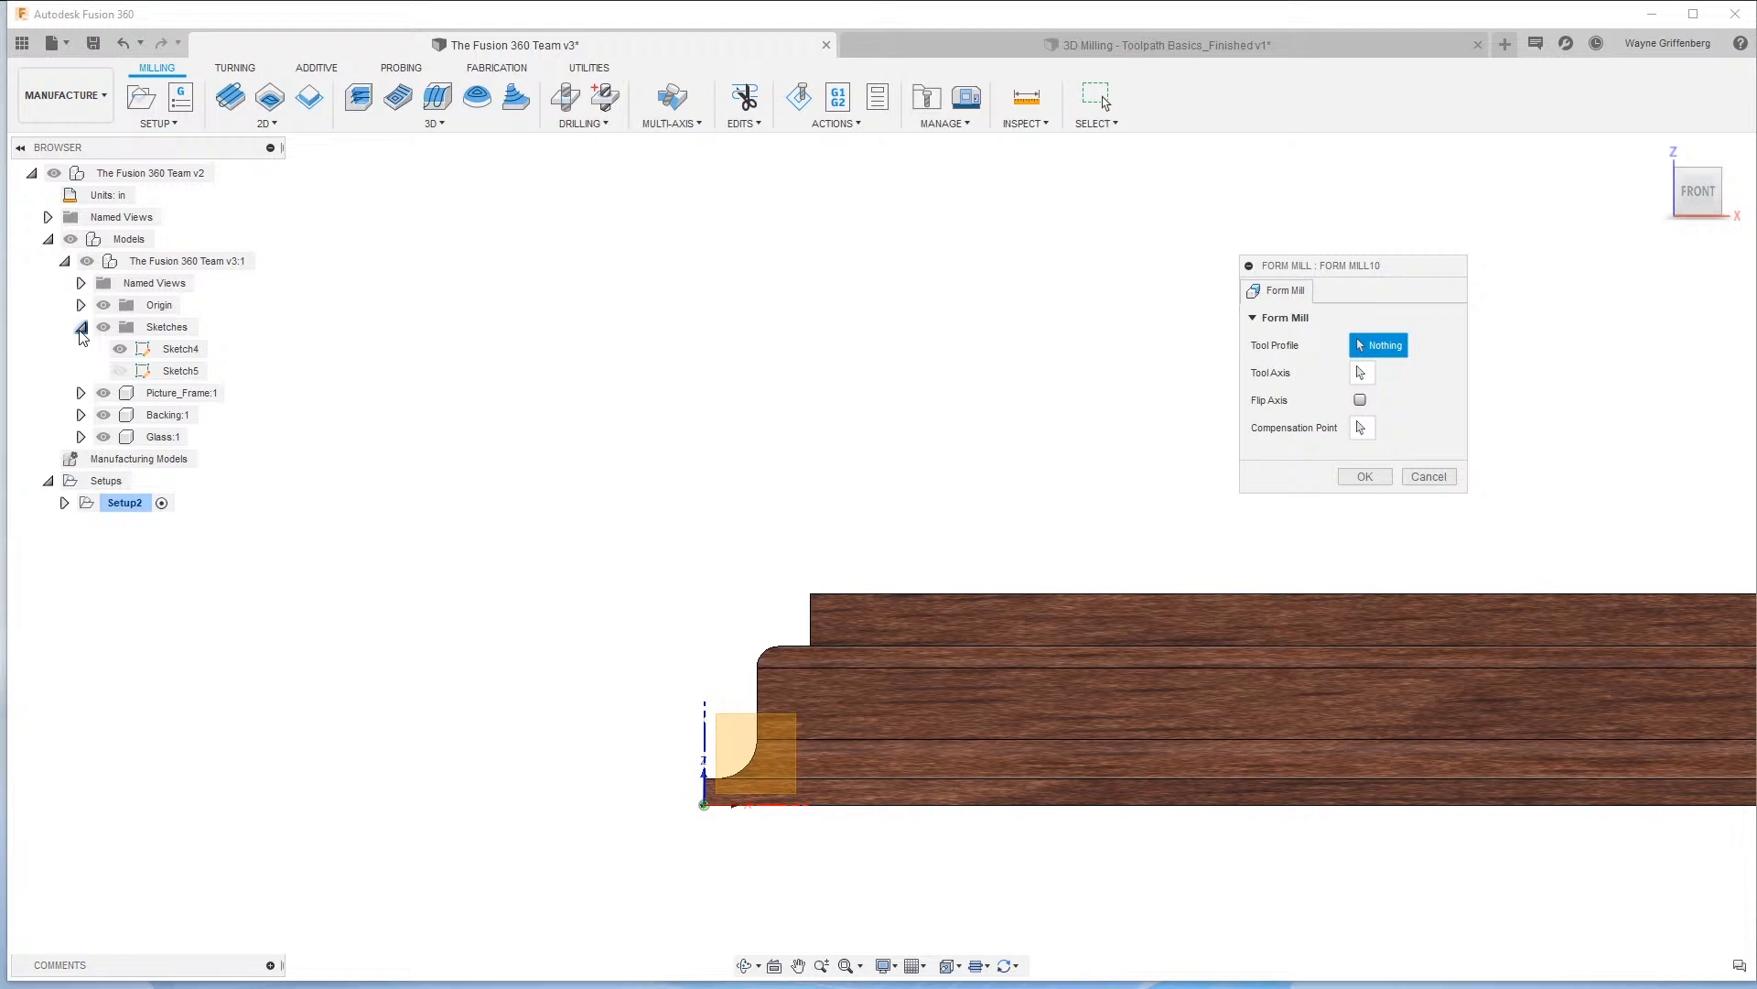
pyautogui.click(122, 371)
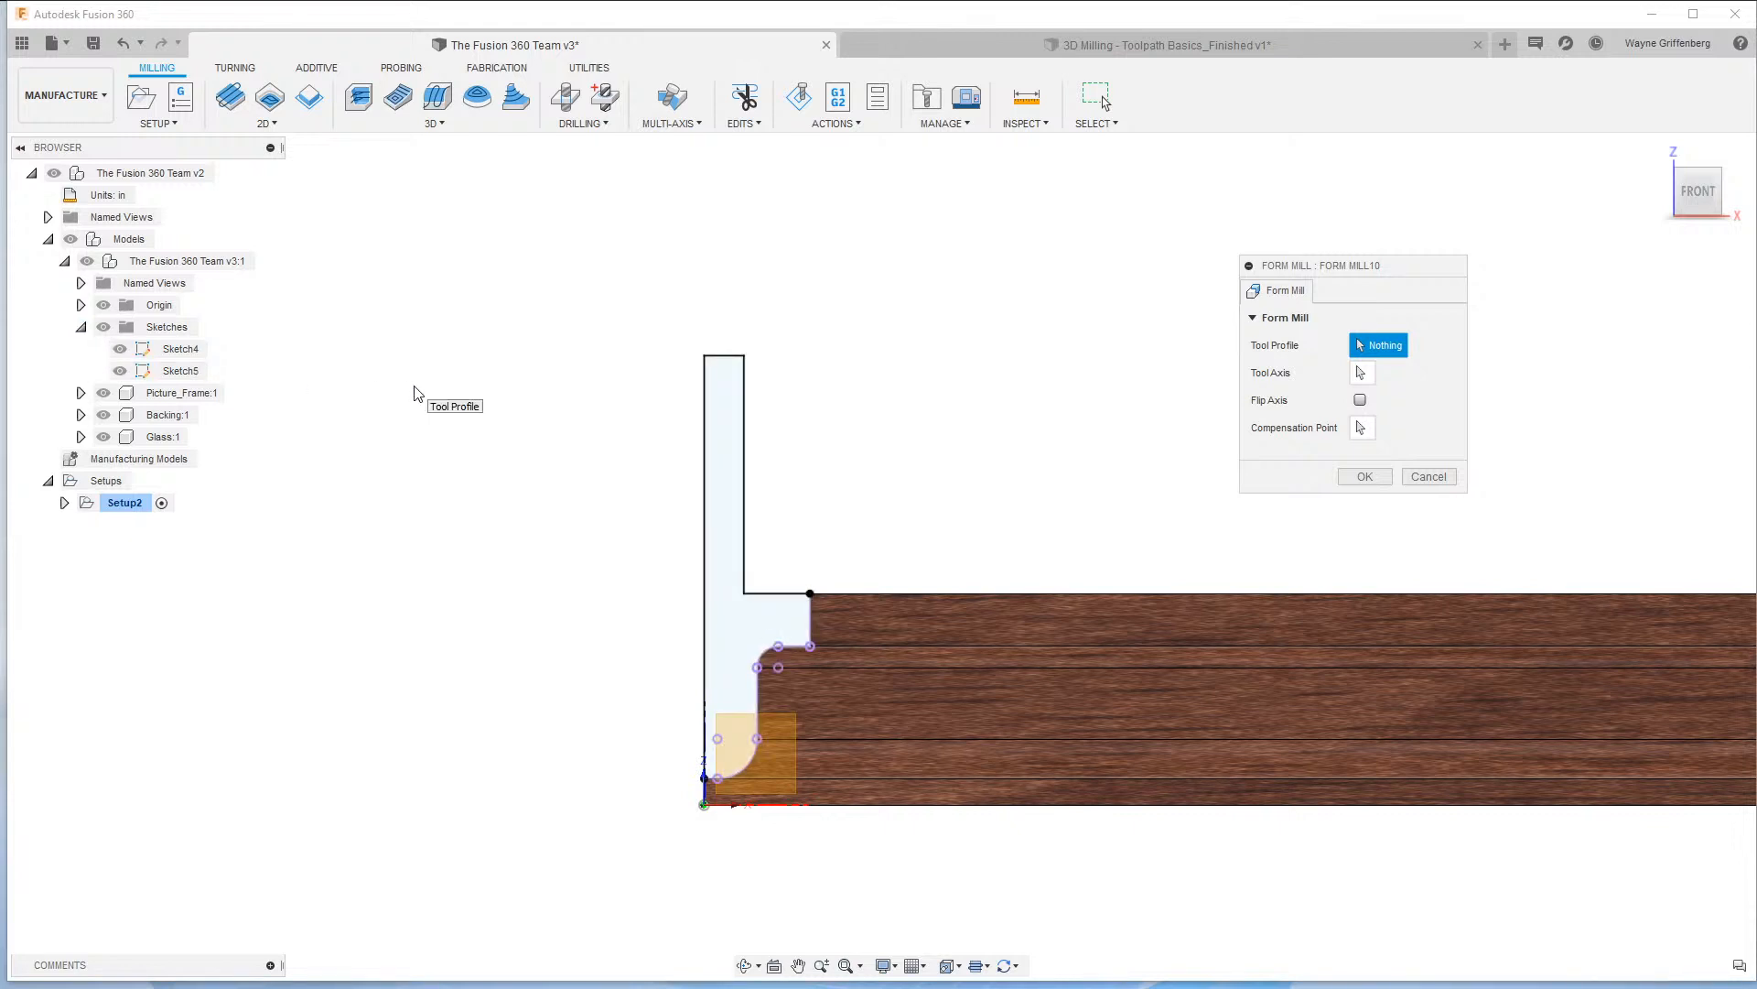
pyautogui.click(703, 666)
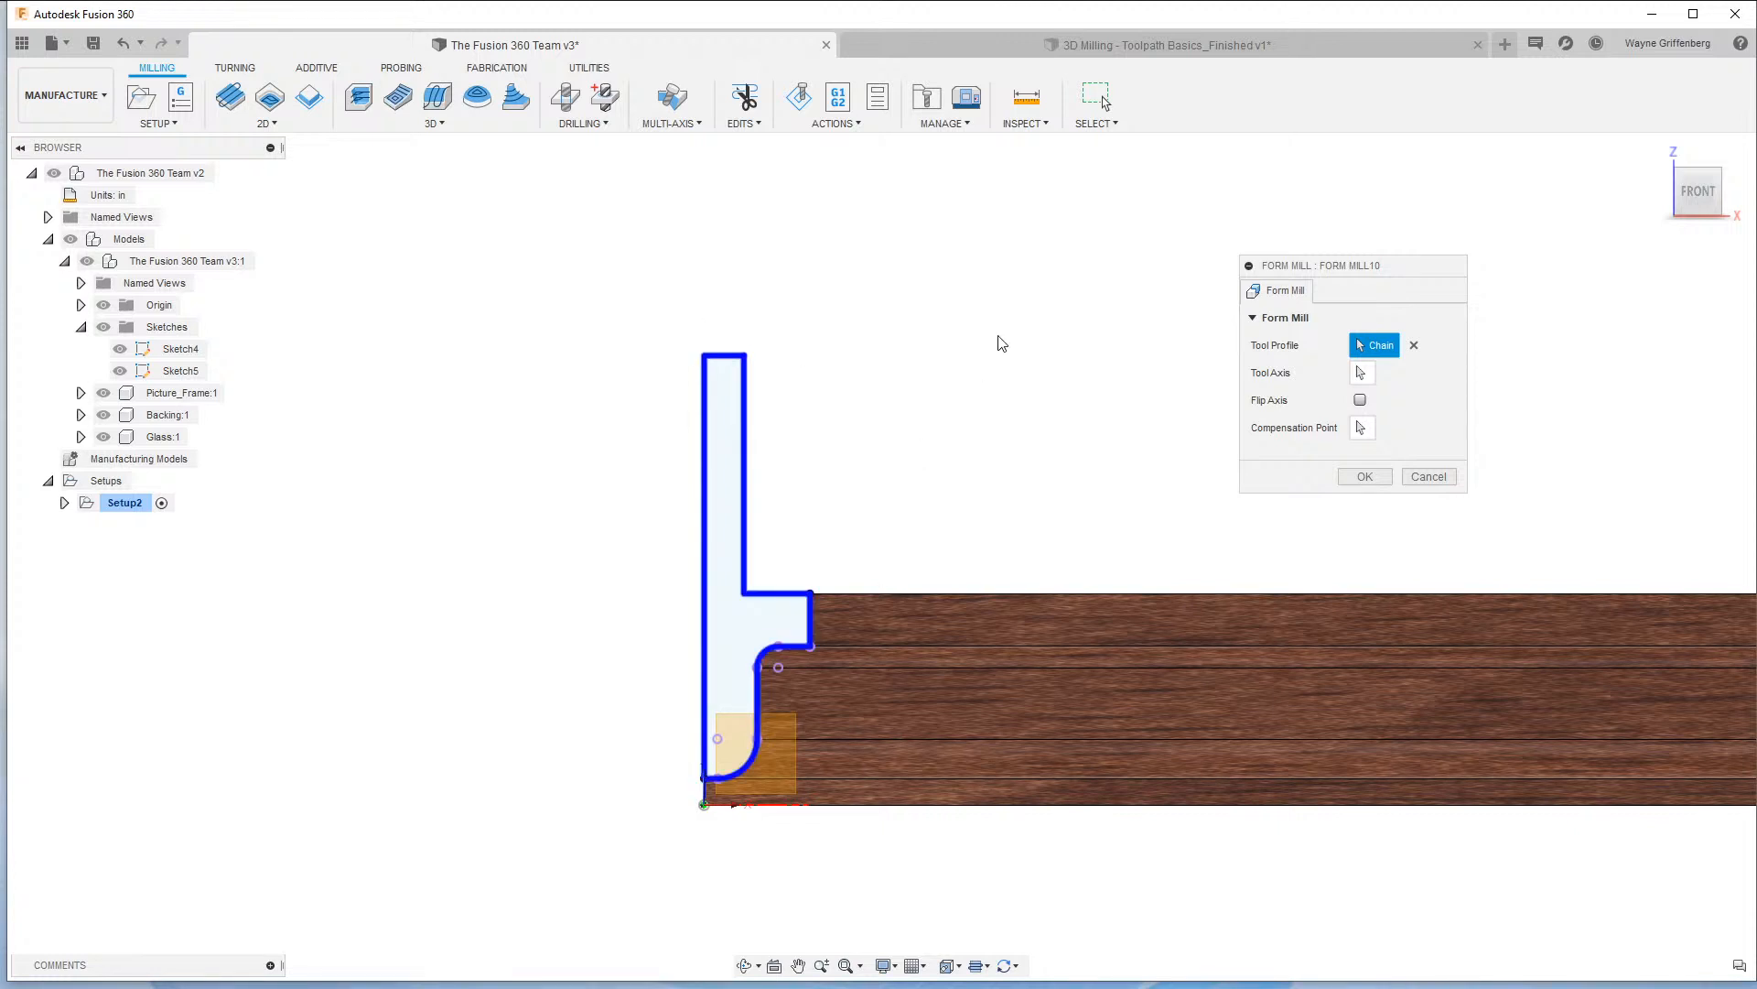
# Set the form mill's tool axis to the profile's long vertical line and flip the axis so it points upward.
pyautogui.click(1360, 374)
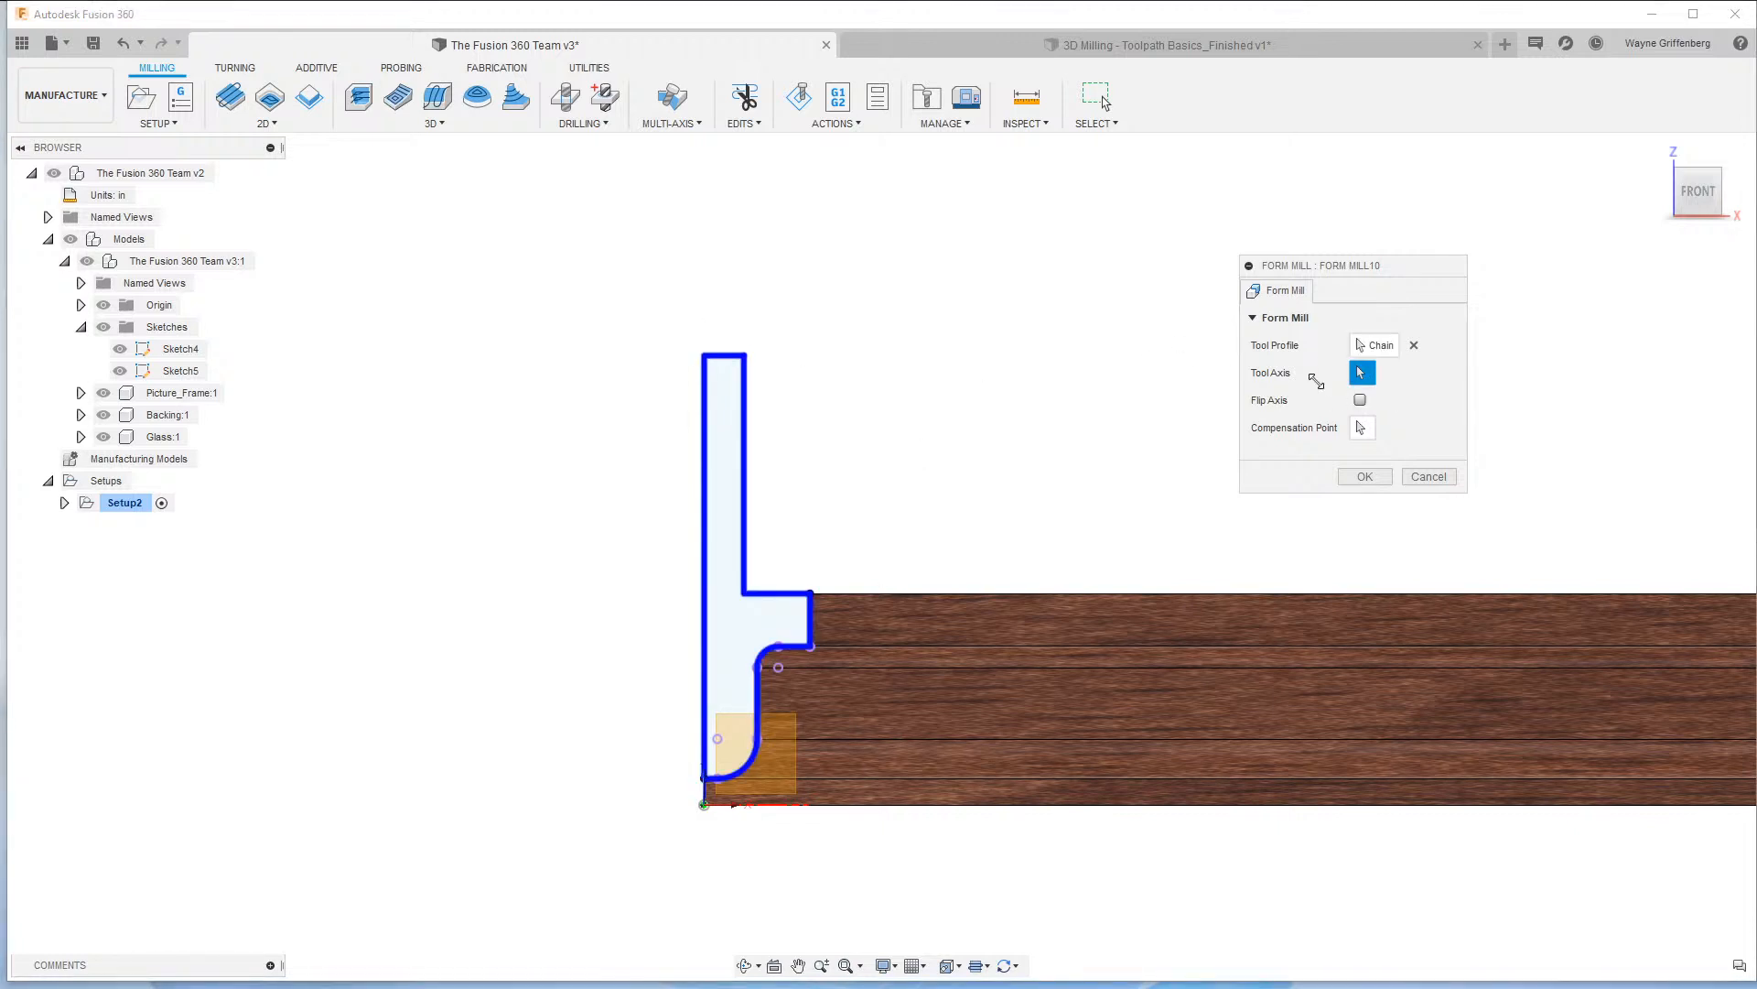
pyautogui.click(705, 664)
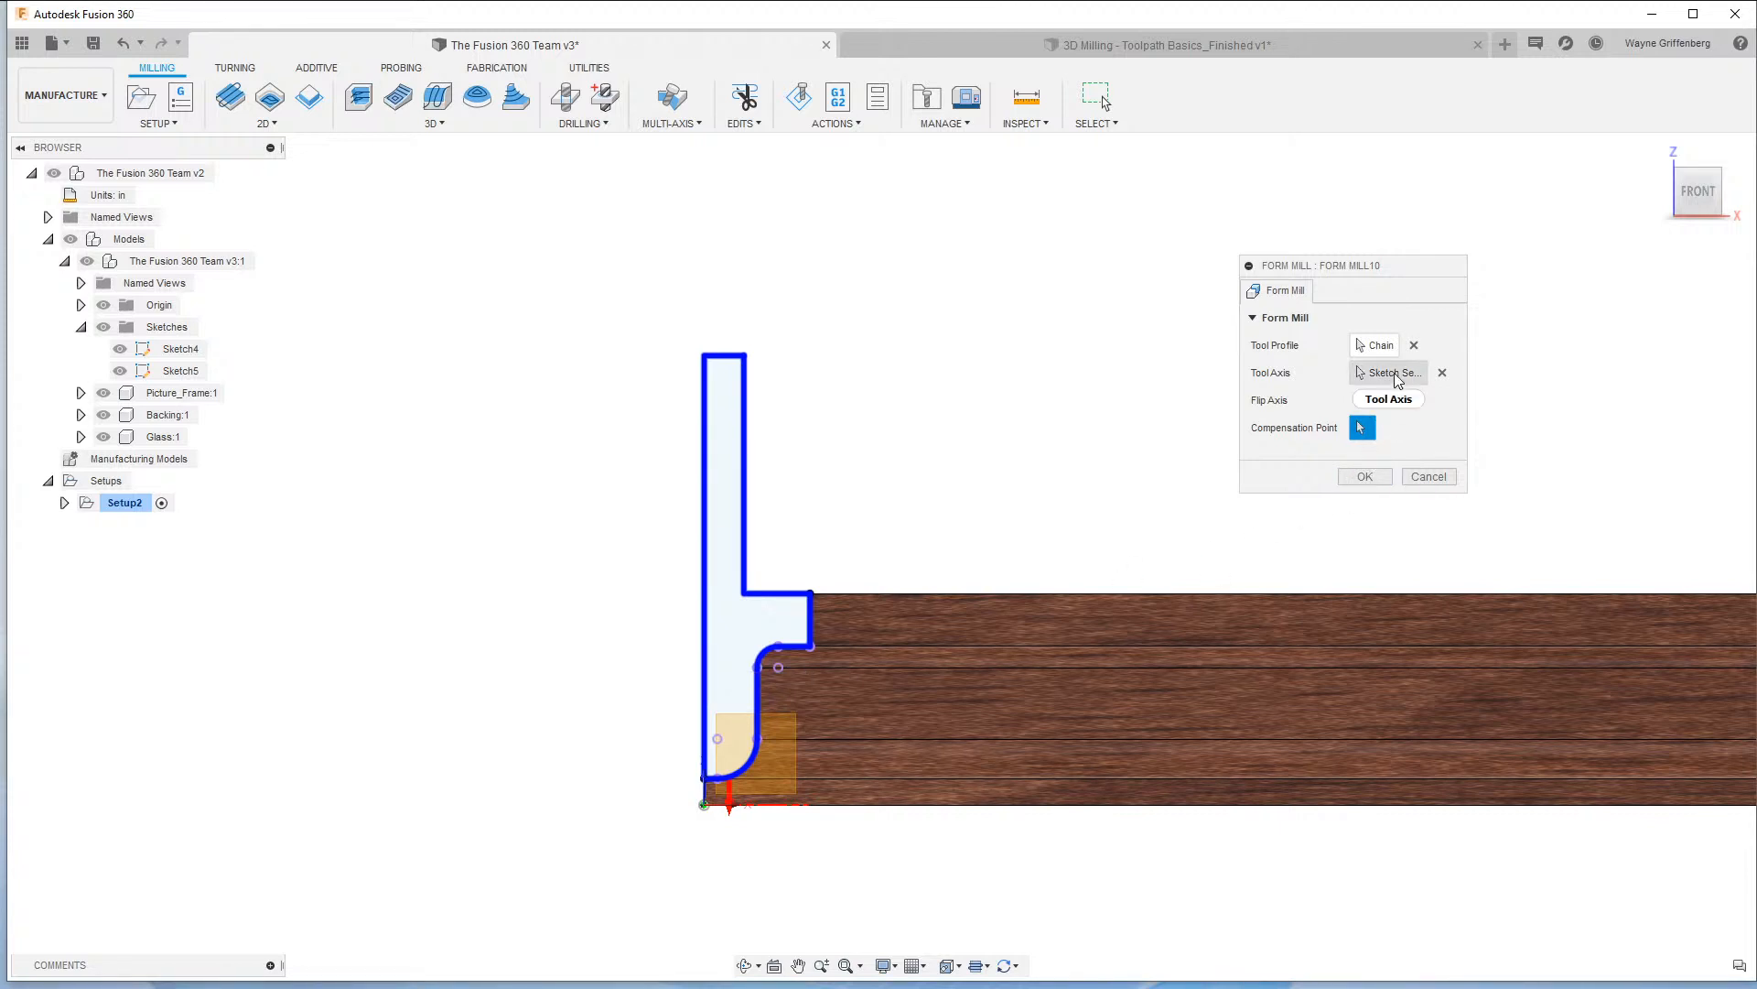
pyautogui.click(1360, 400)
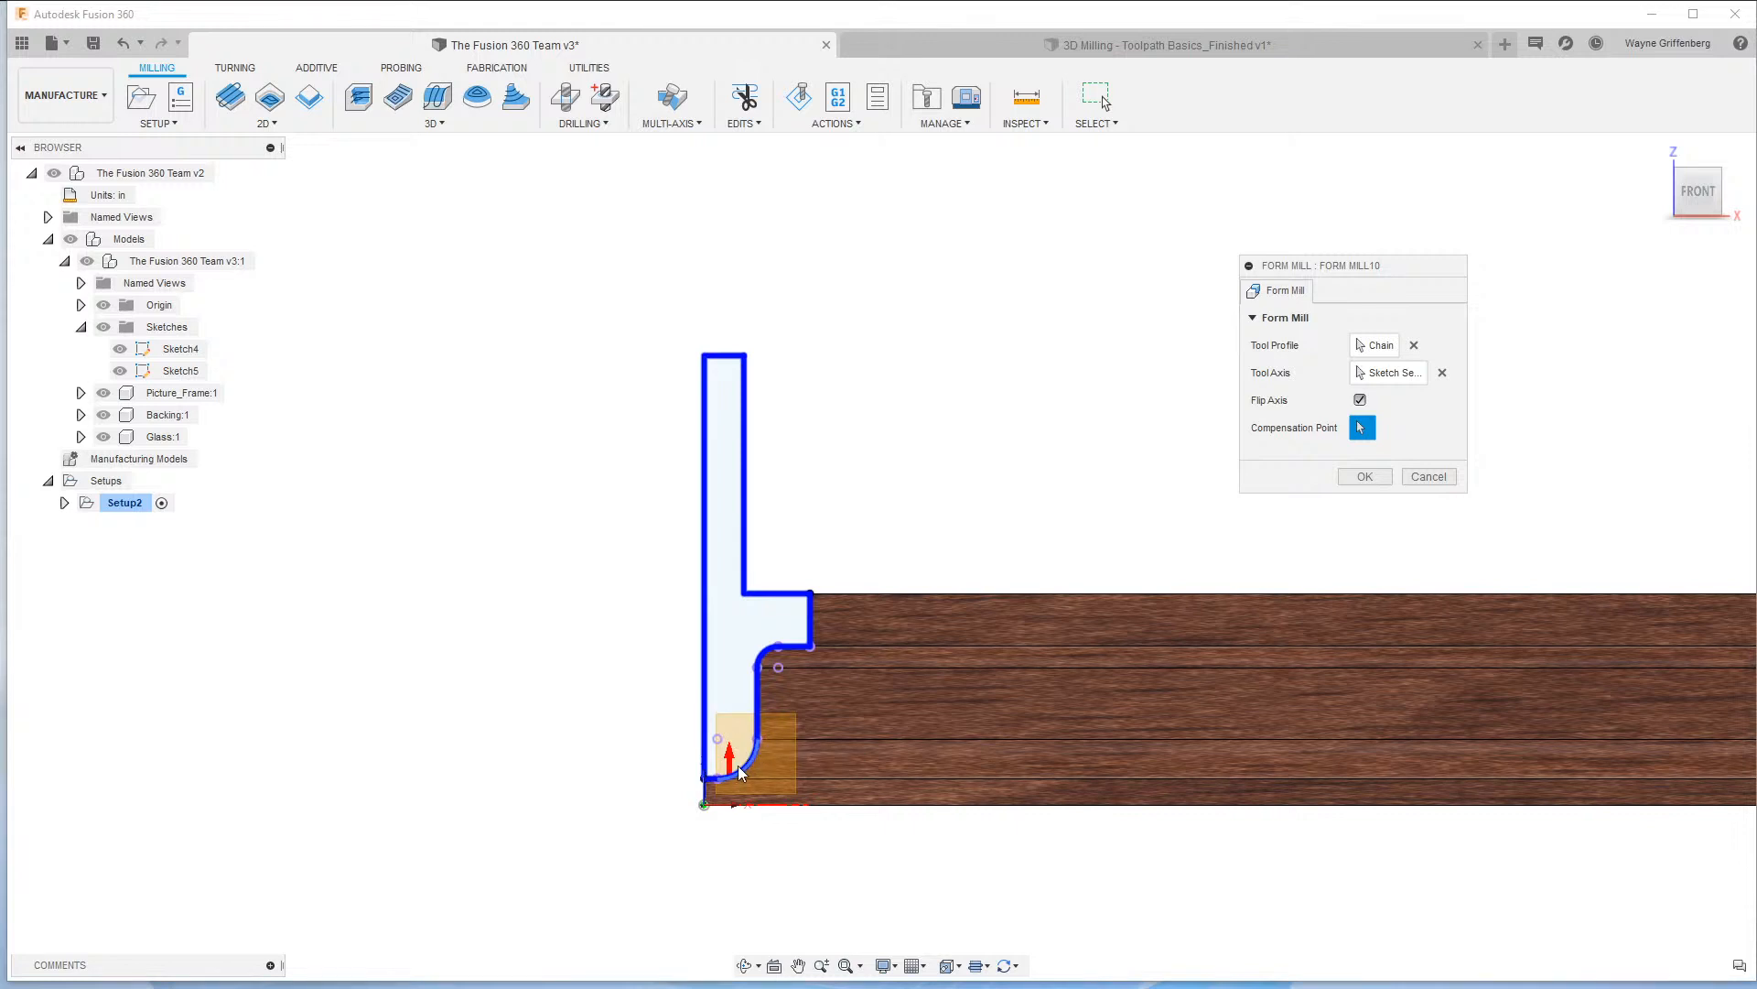
# Set the compensation point where the profile's lower arc meets the vertical cutting edge, and create the form mill.
pyautogui.click(811, 646)
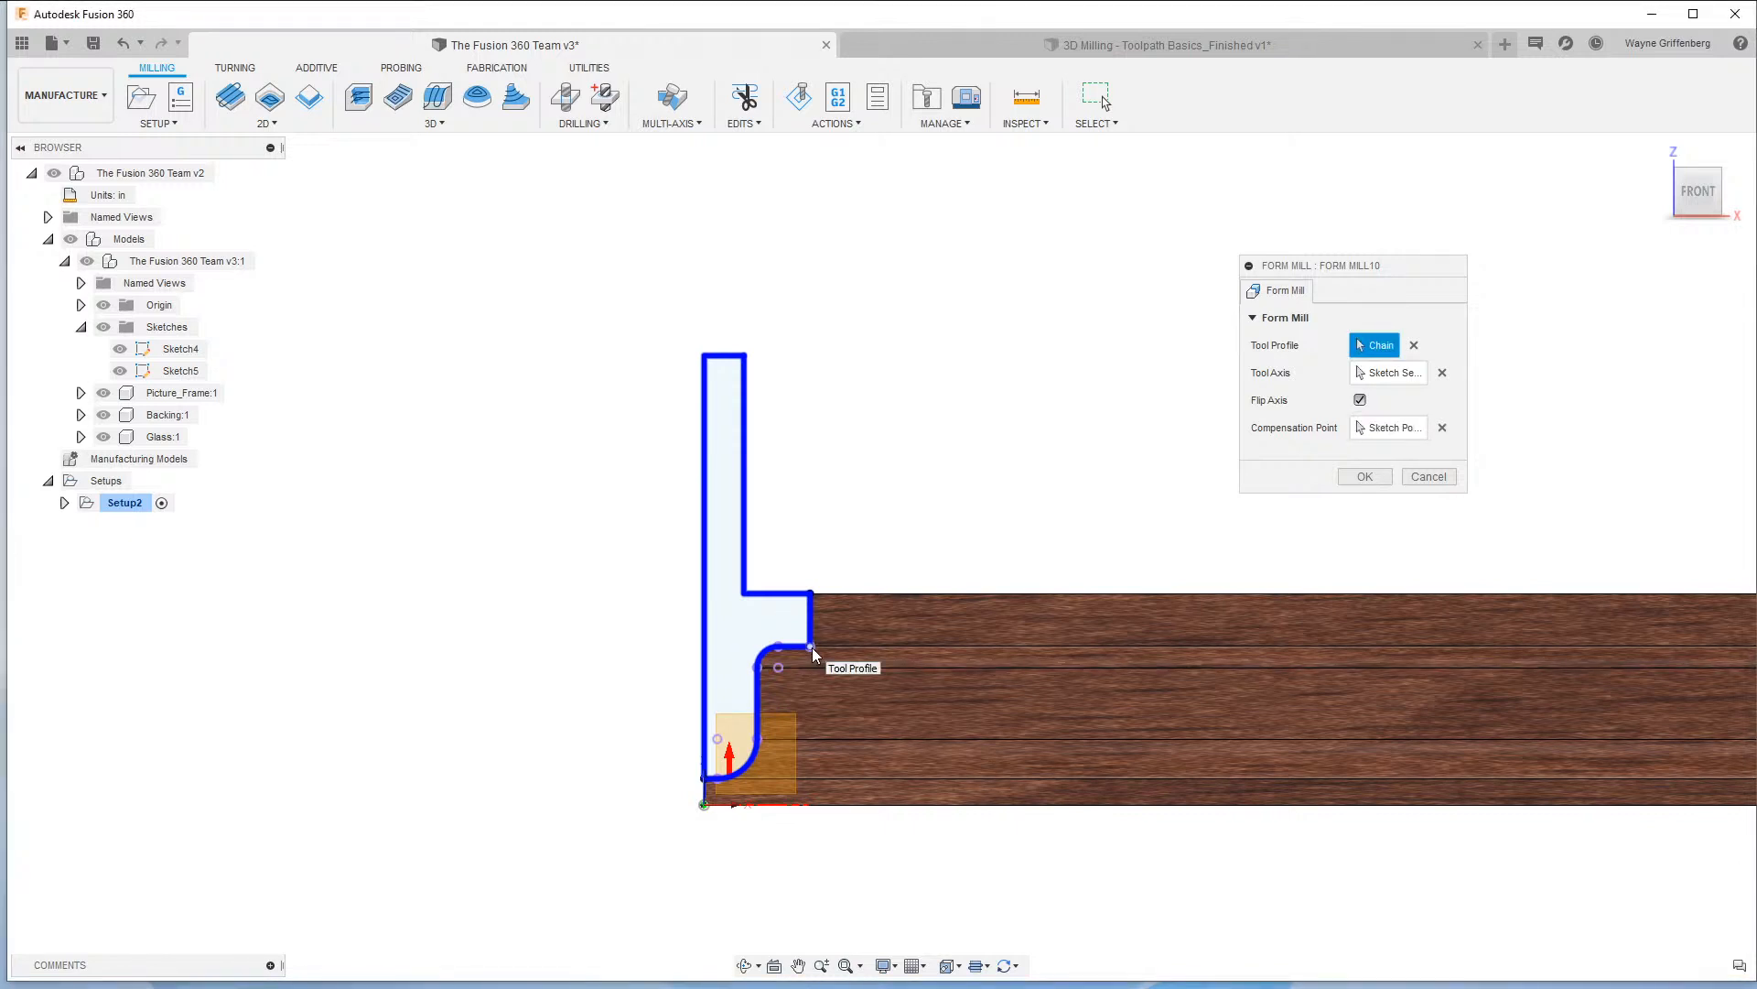
pyautogui.click(1443, 427)
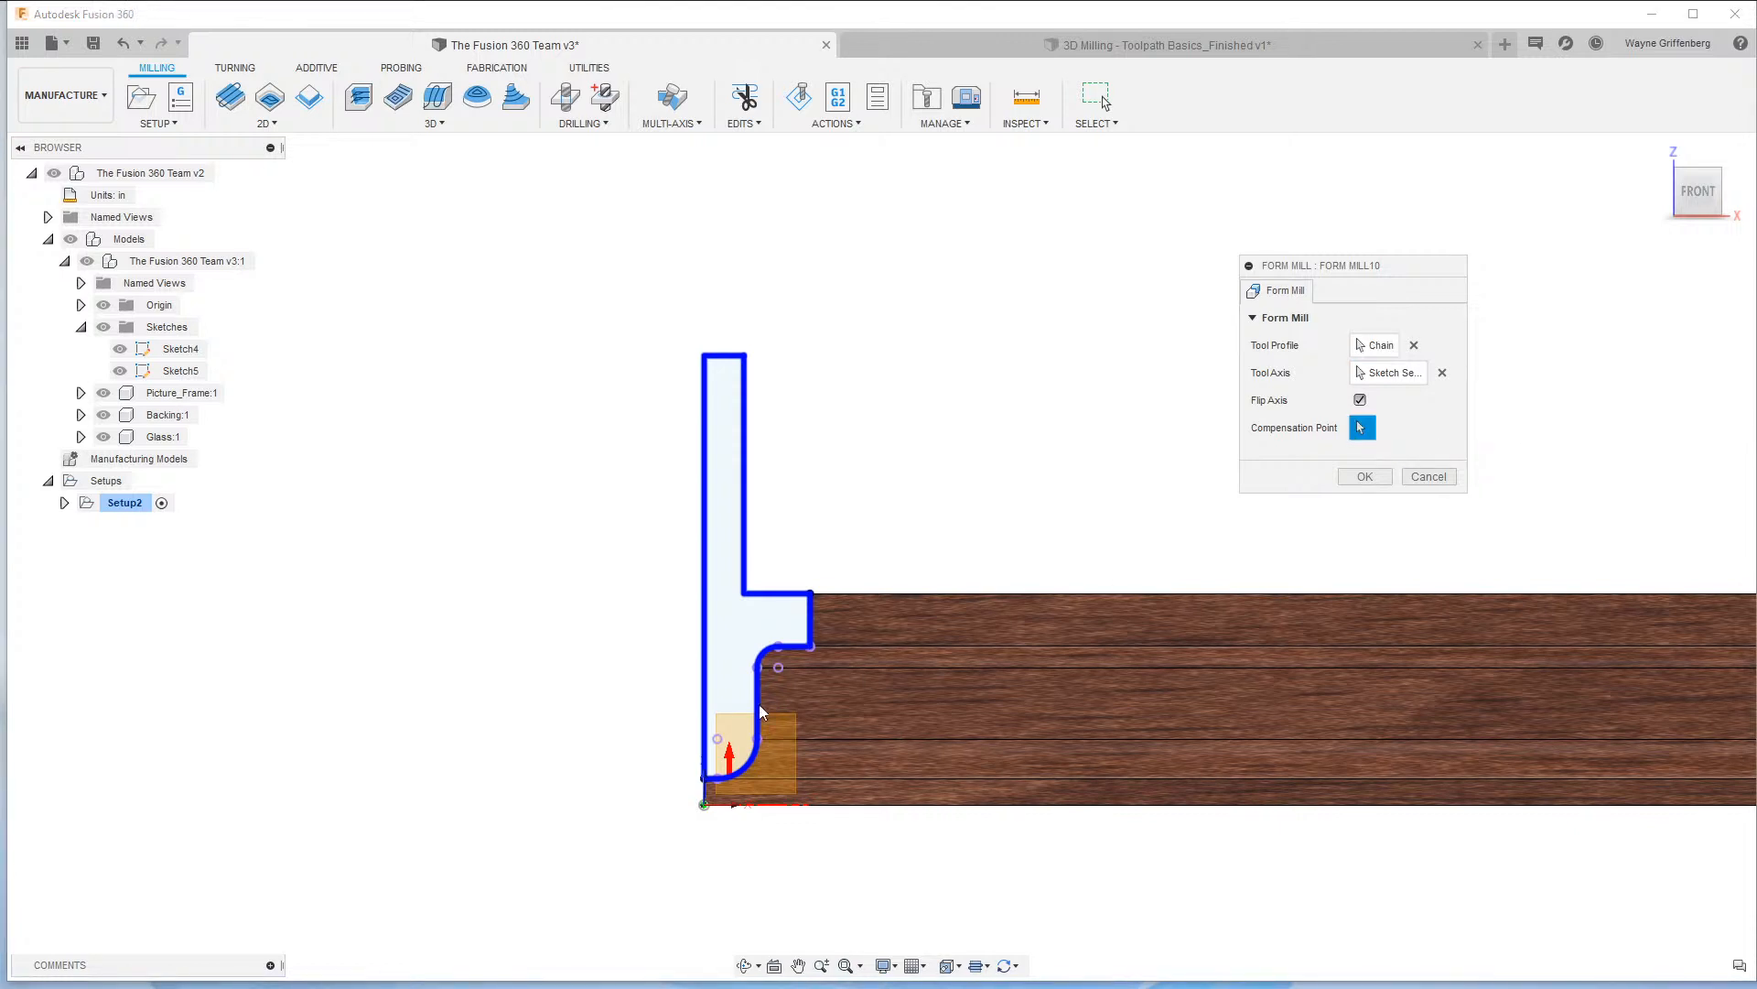
pyautogui.click(760, 740)
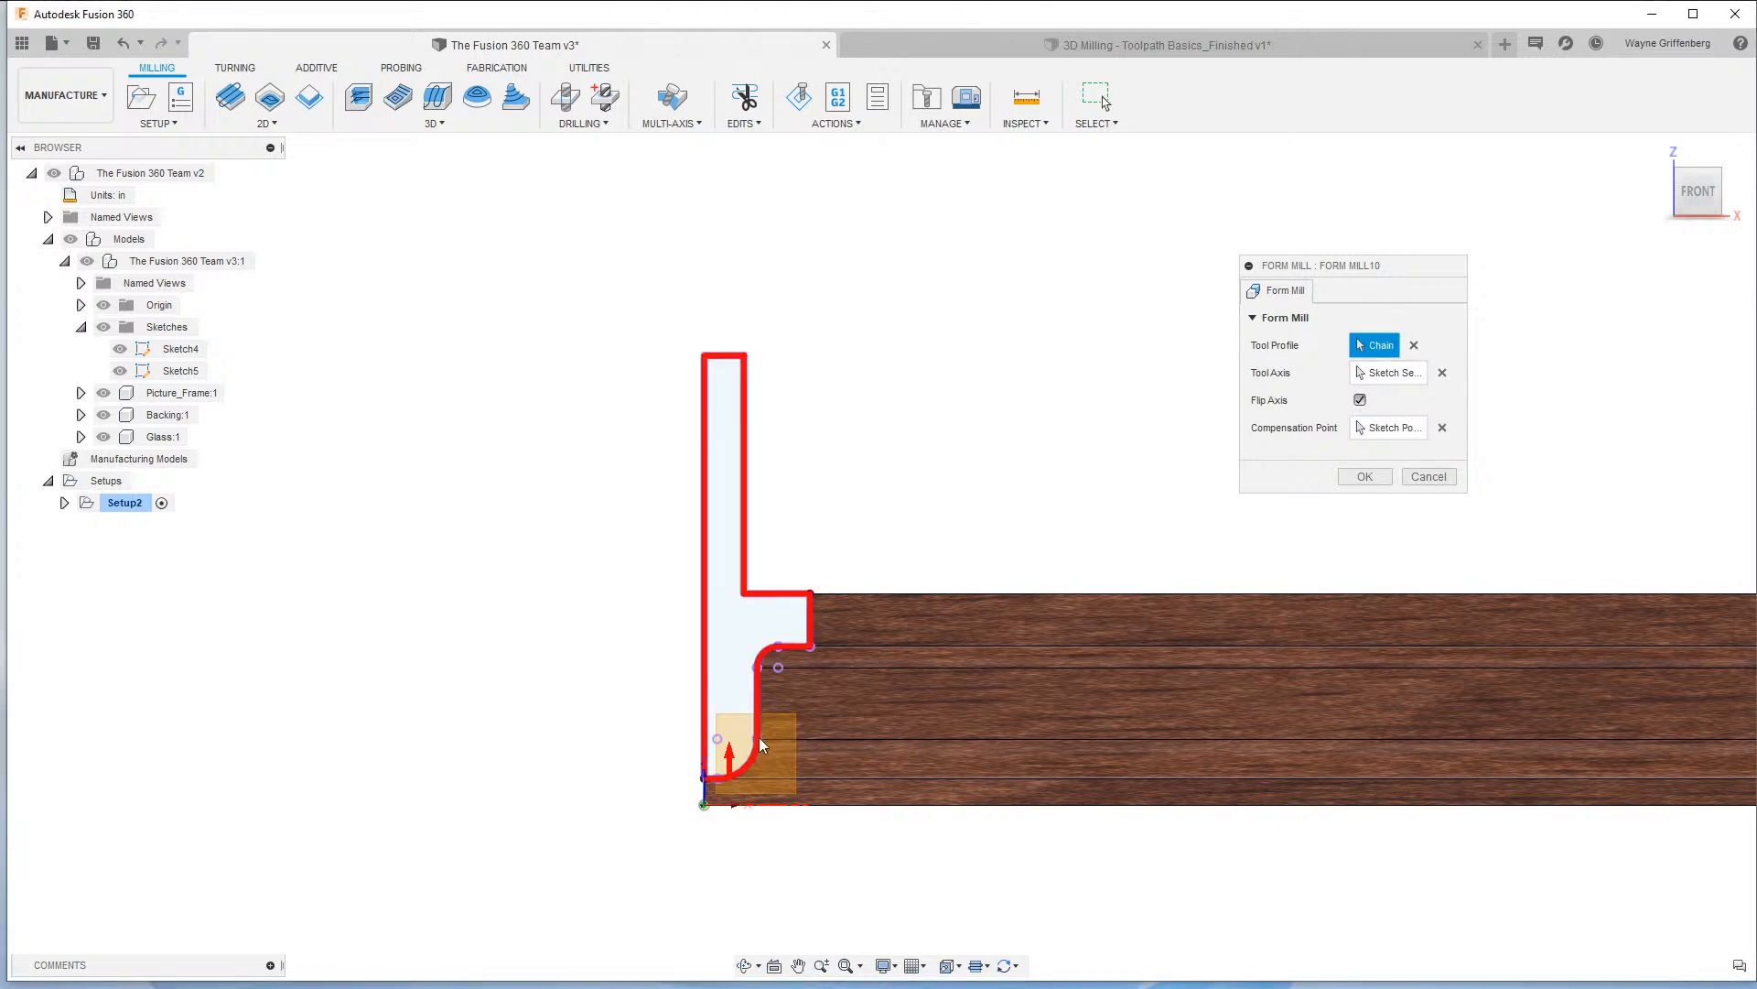
pyautogui.click(756, 737)
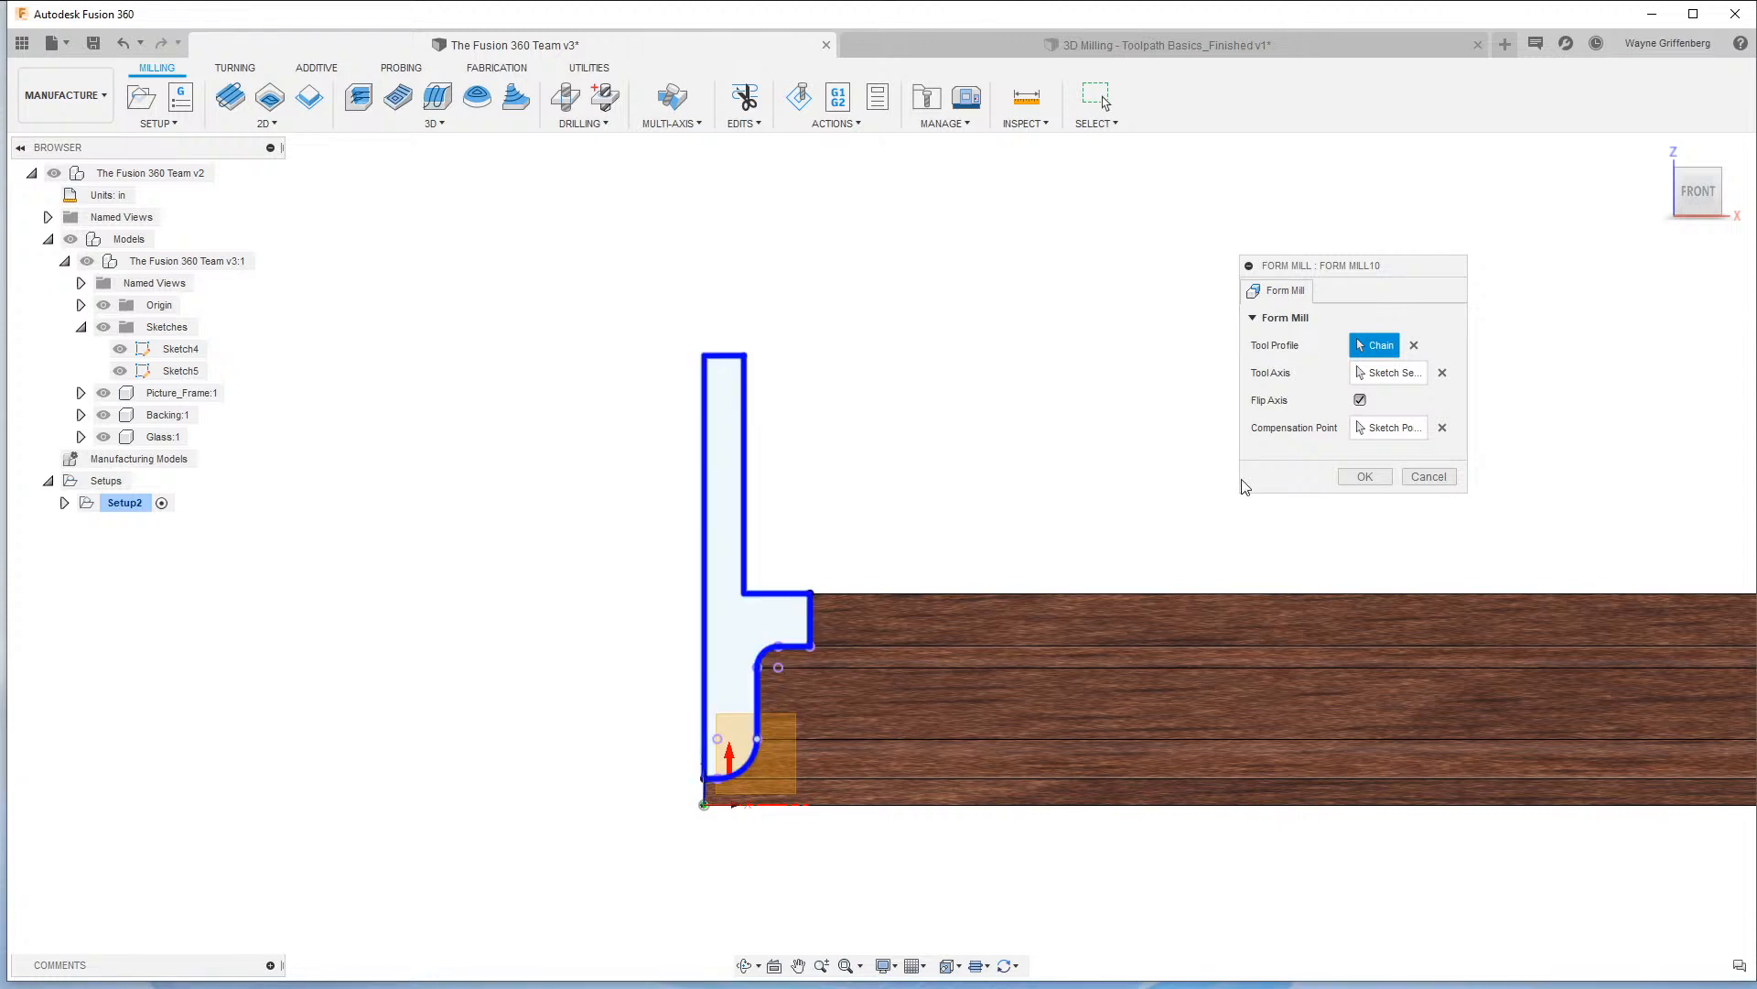
pyautogui.click(1364, 476)
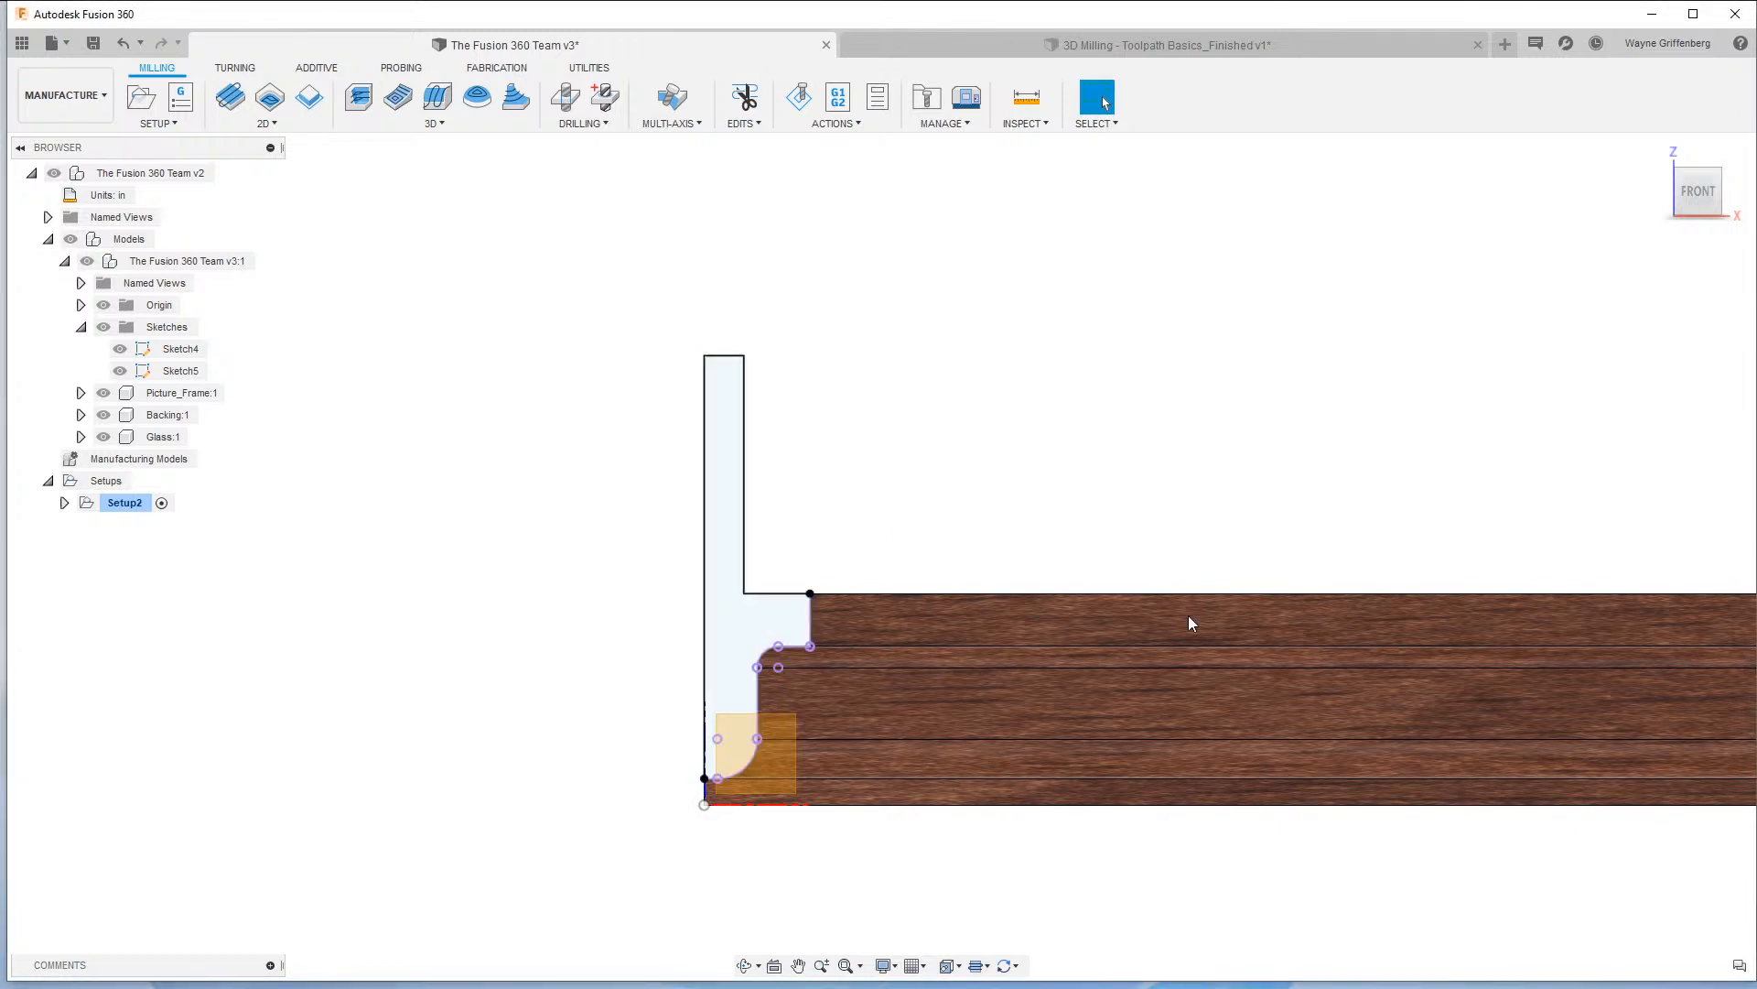
# Hide Sketch5 in the model's sketches.
pyautogui.click(80, 328)
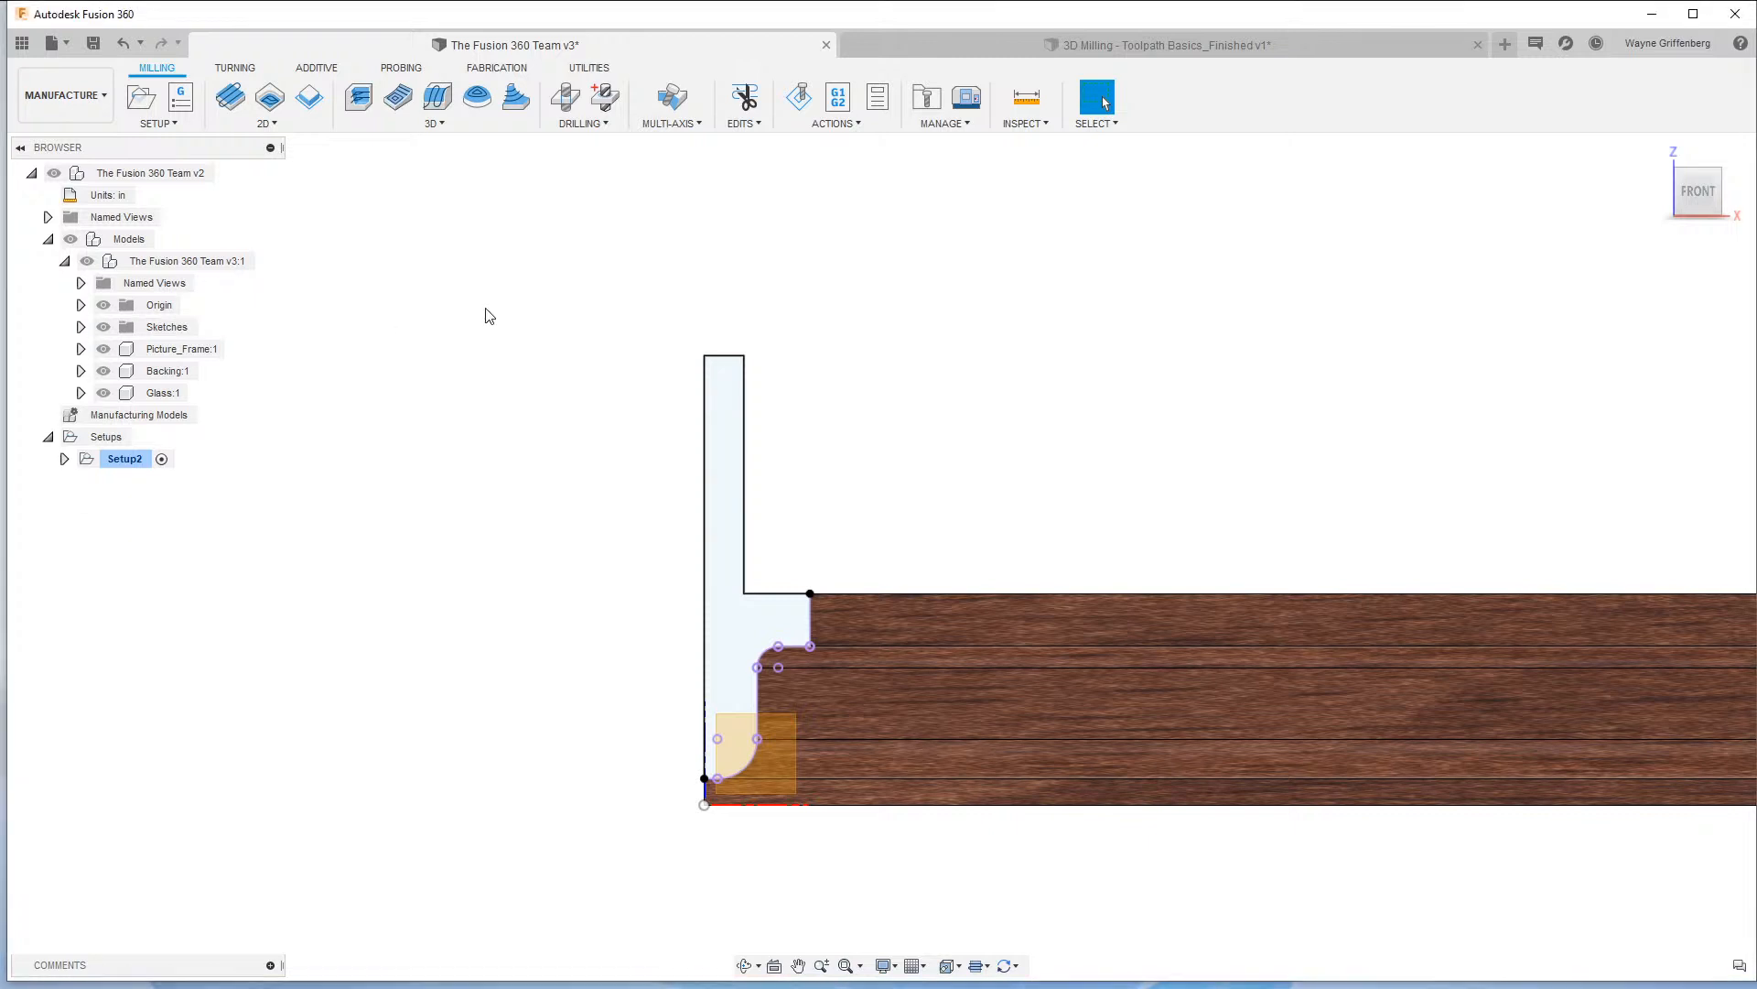
pyautogui.click(80, 328)
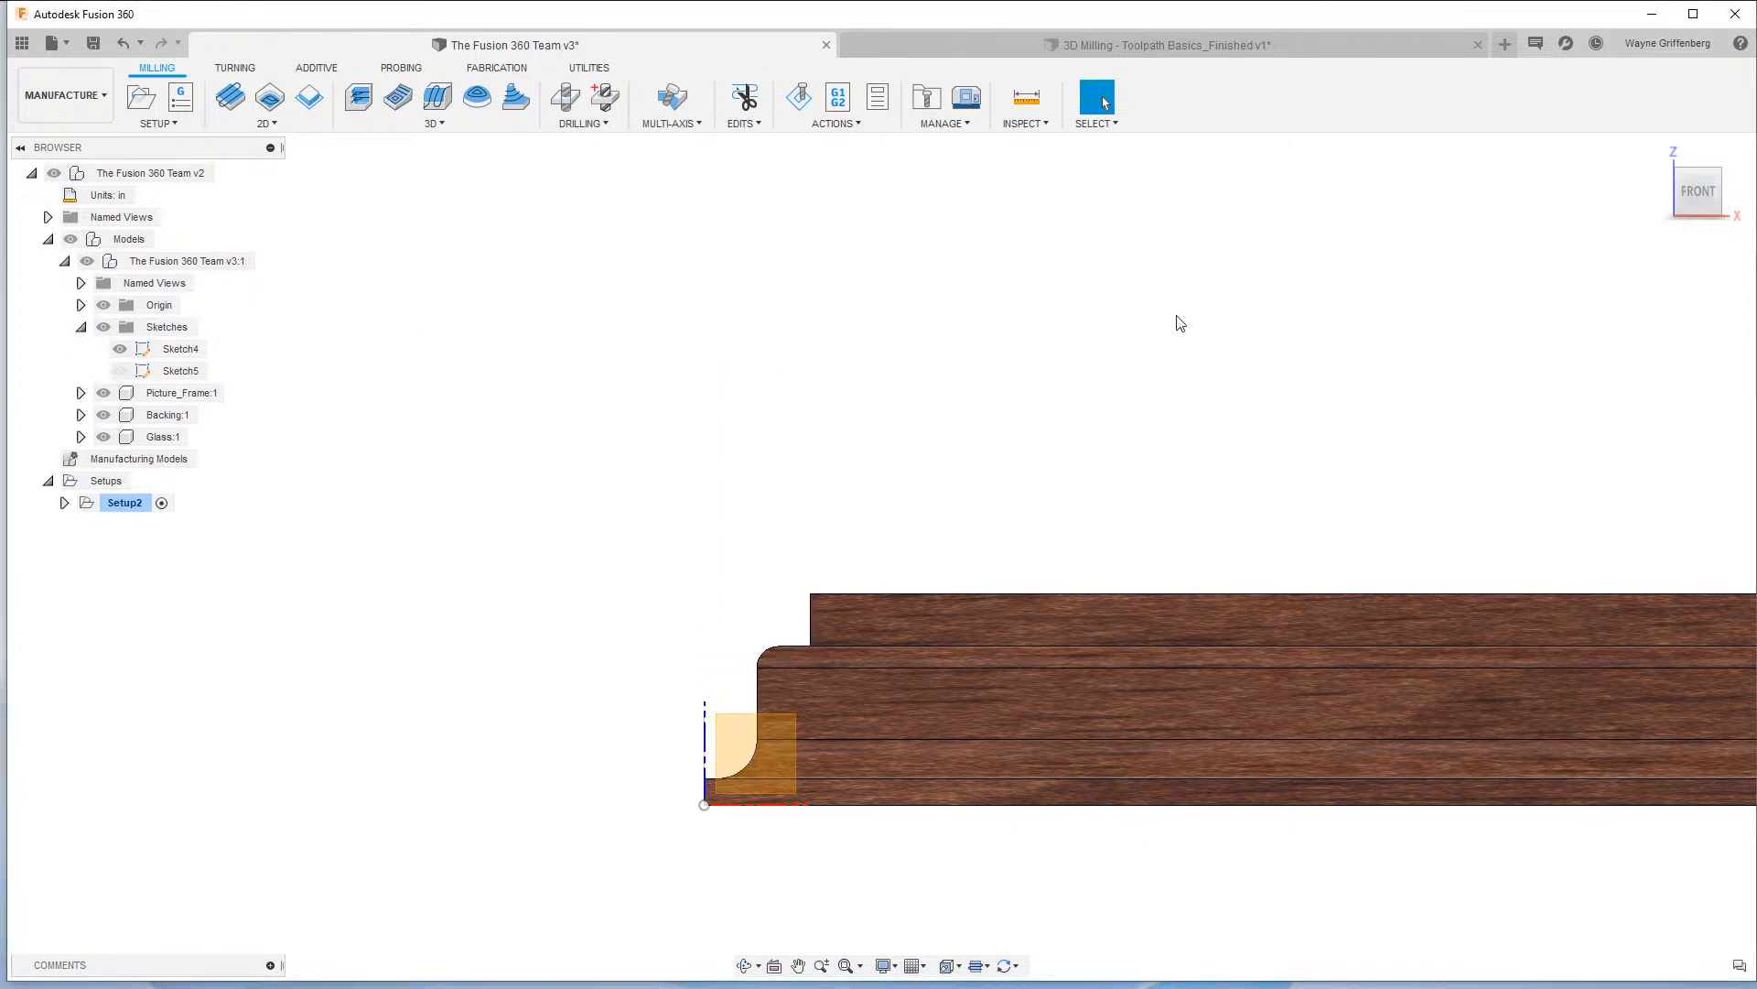
pyautogui.click(934, 124)
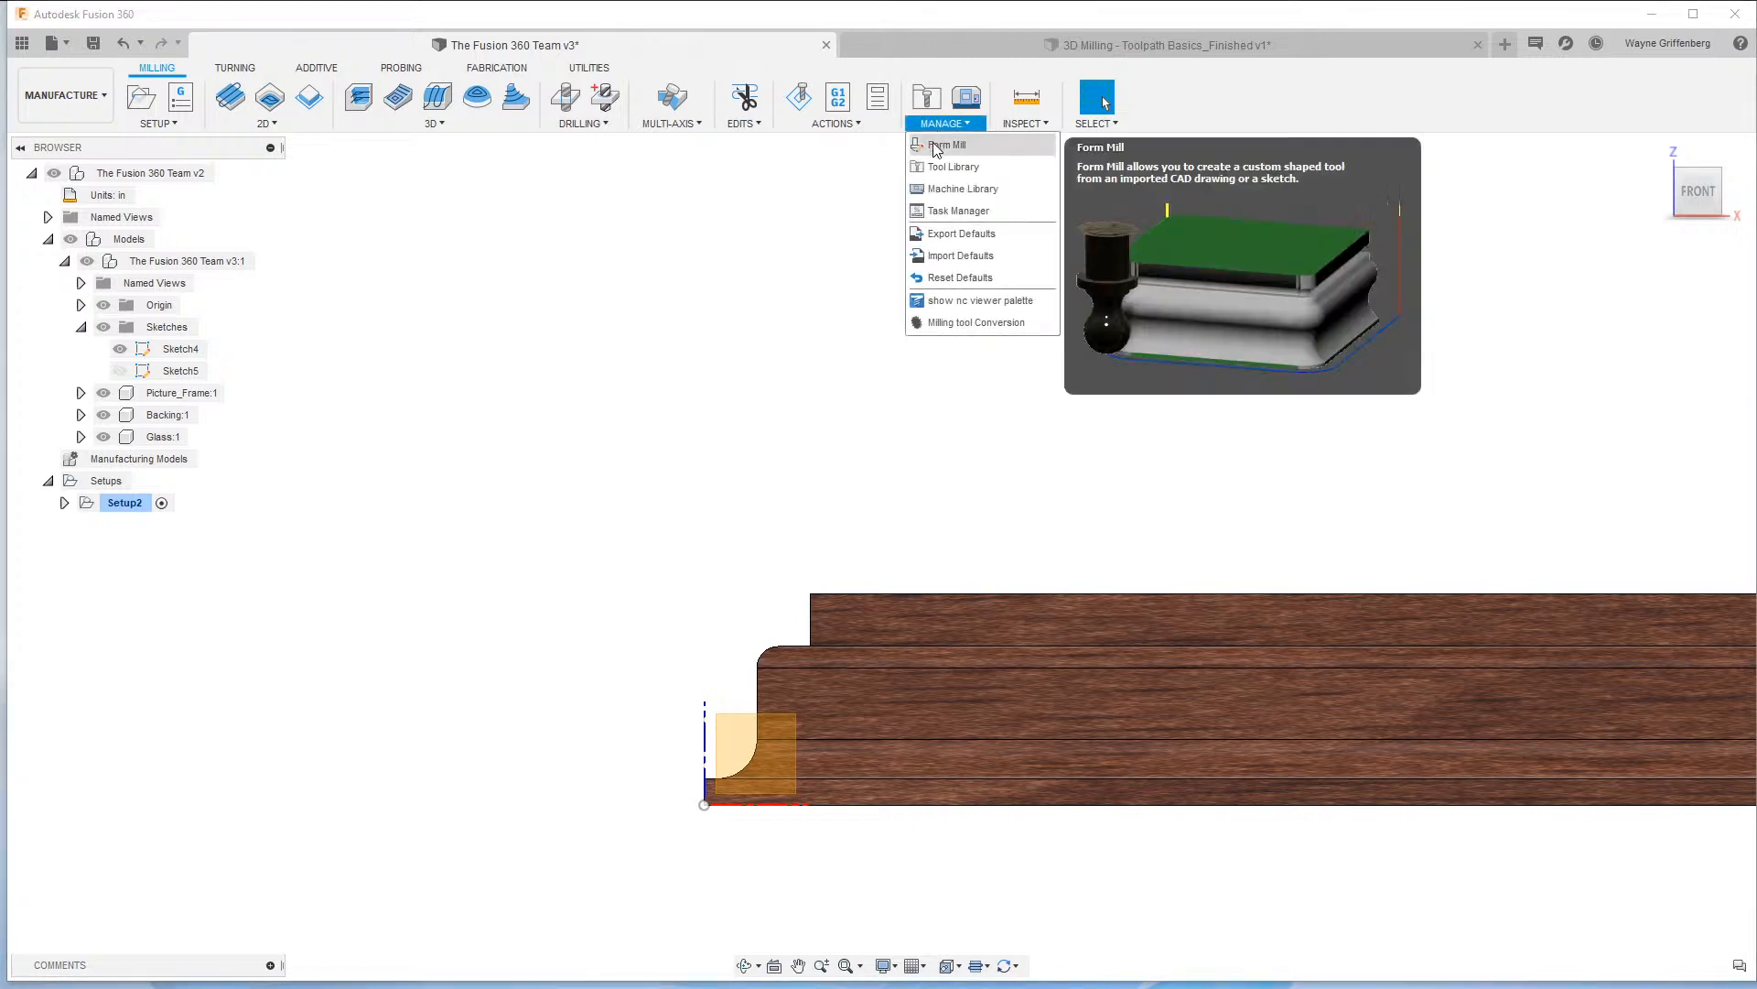
pyautogui.click(943, 145)
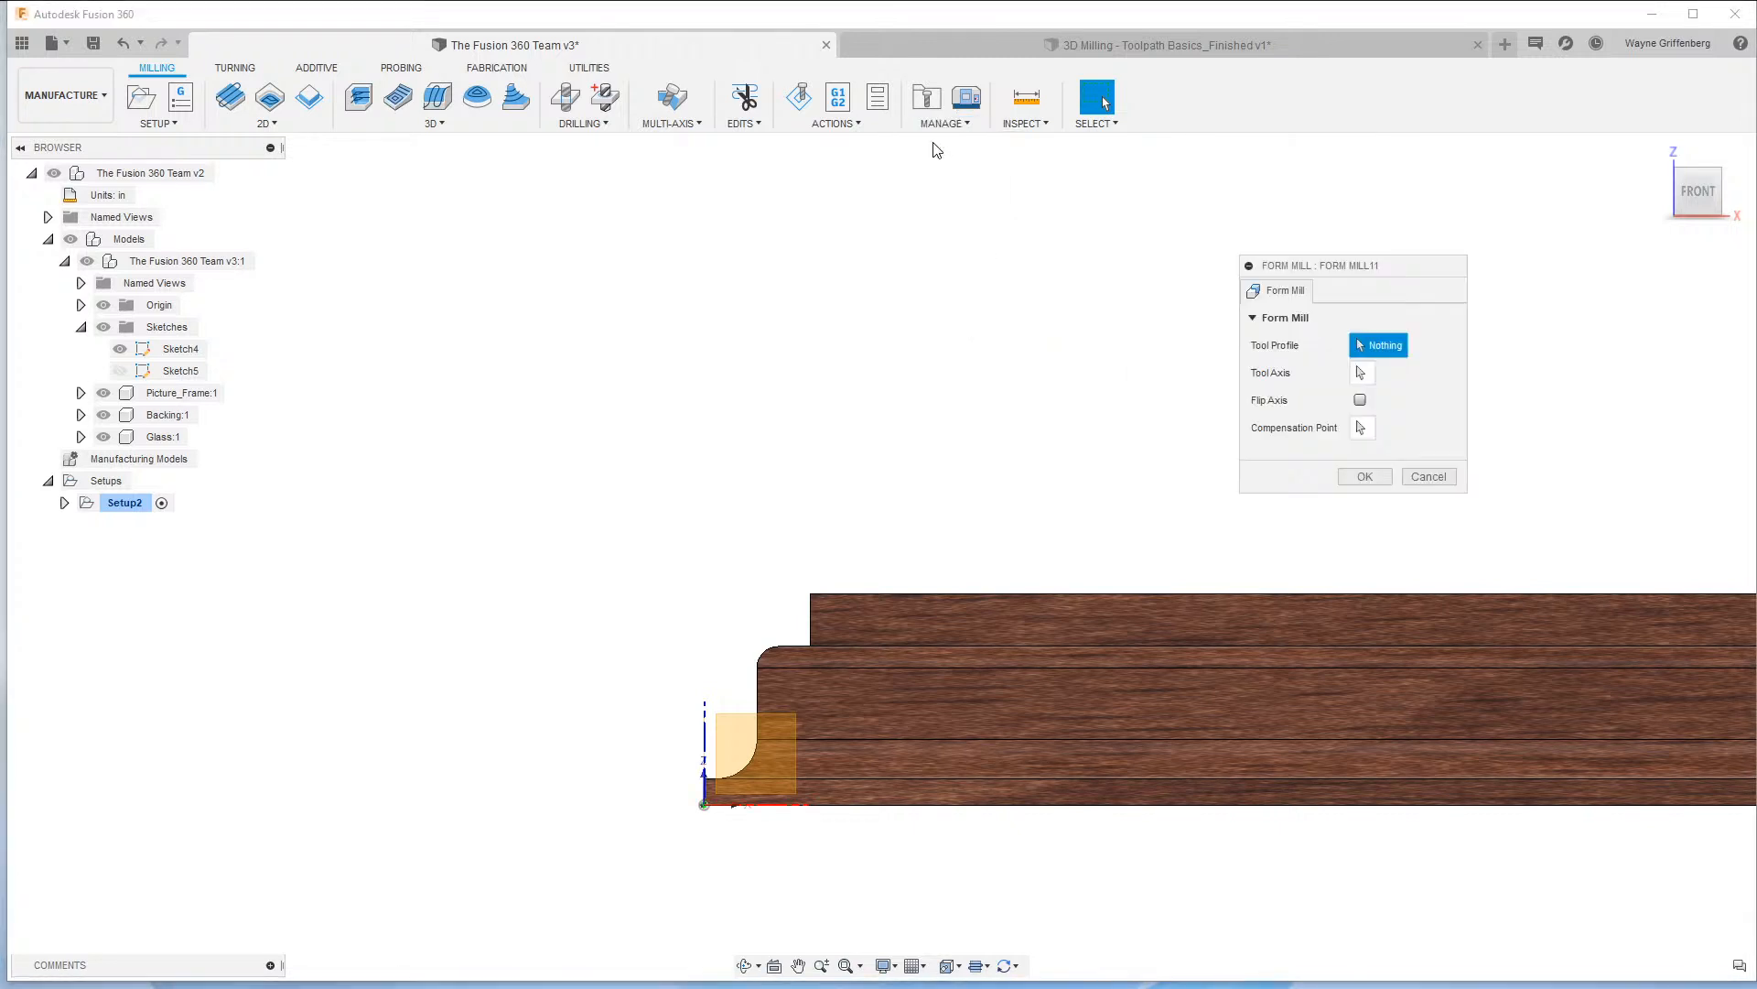
pyautogui.click(1428, 477)
# Open the tool library and inspect the new form mill among The Fusion 360 Team document's tools.
pyautogui.click(926, 96)
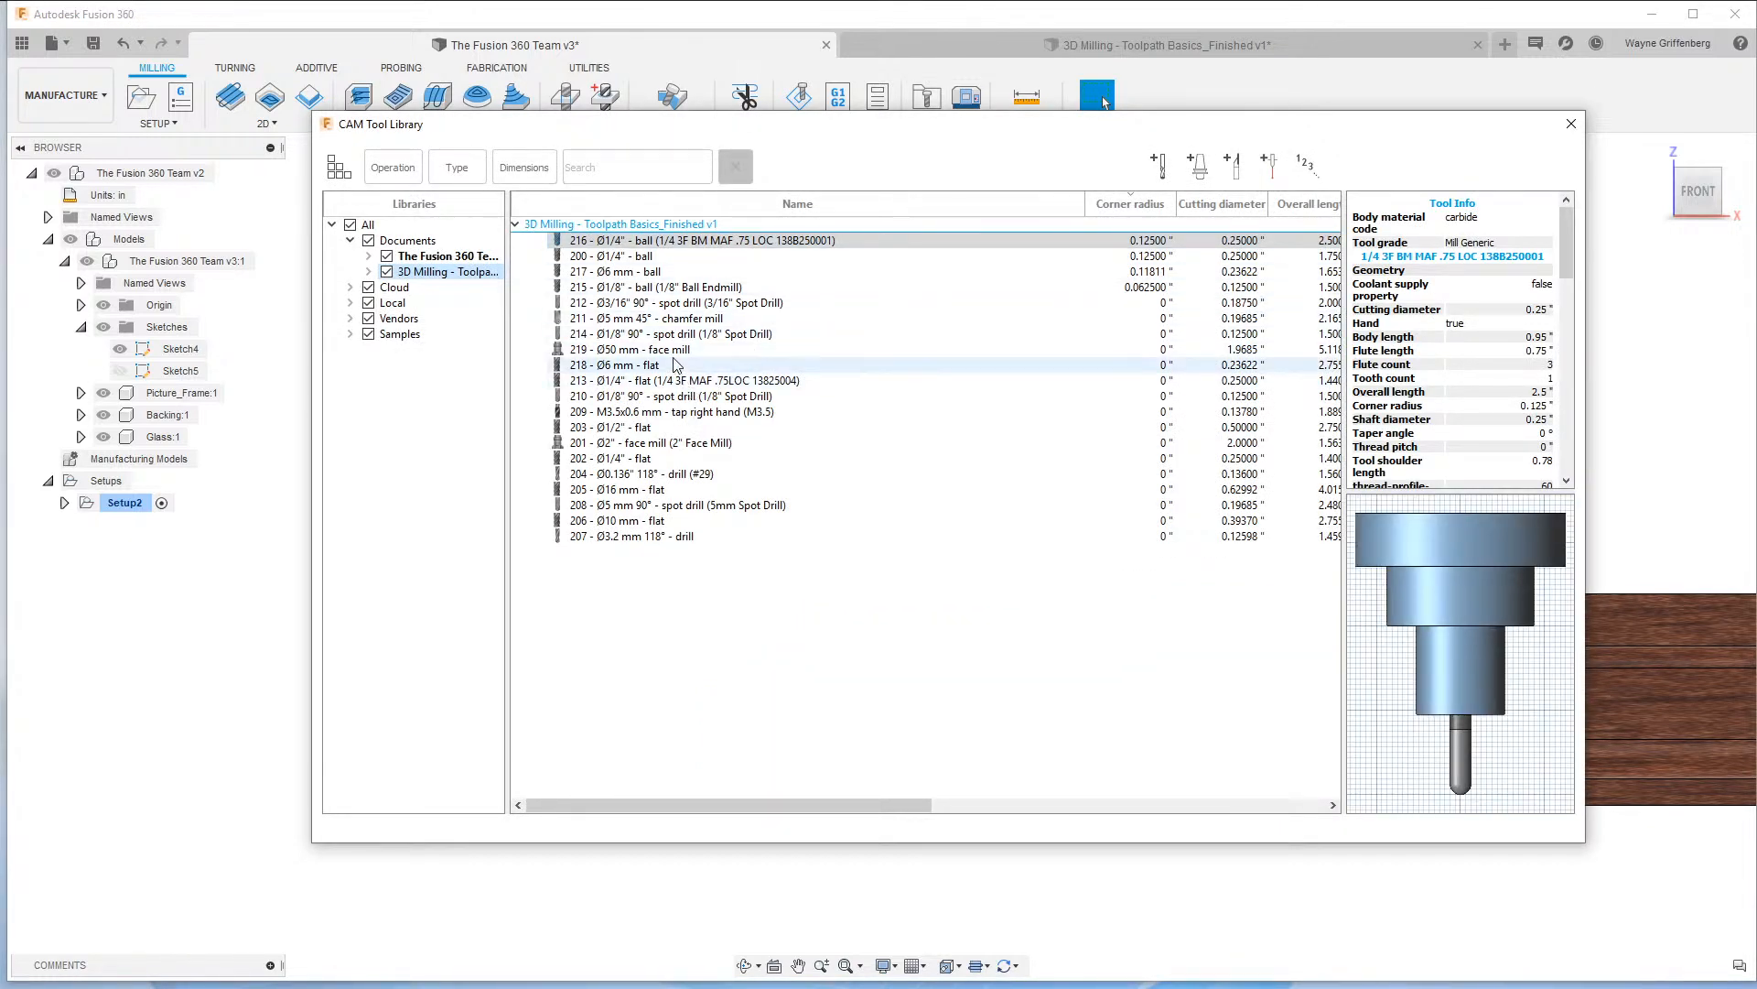
pyautogui.click(439, 257)
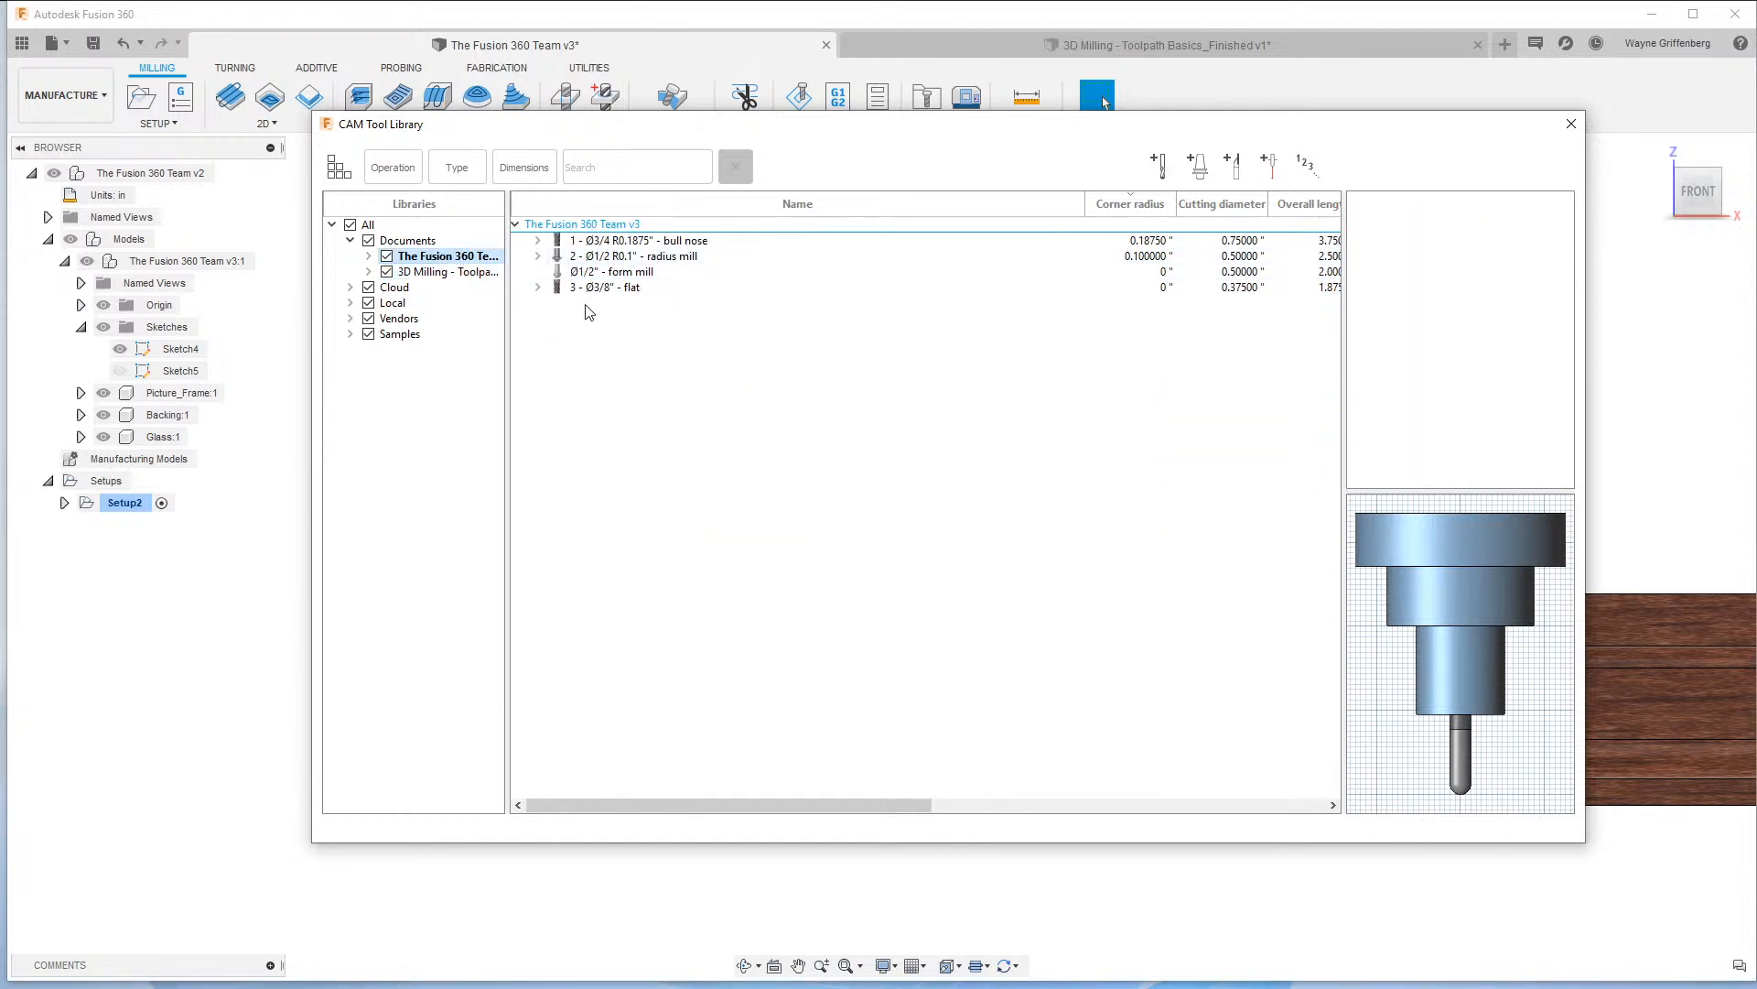
pyautogui.click(659, 273)
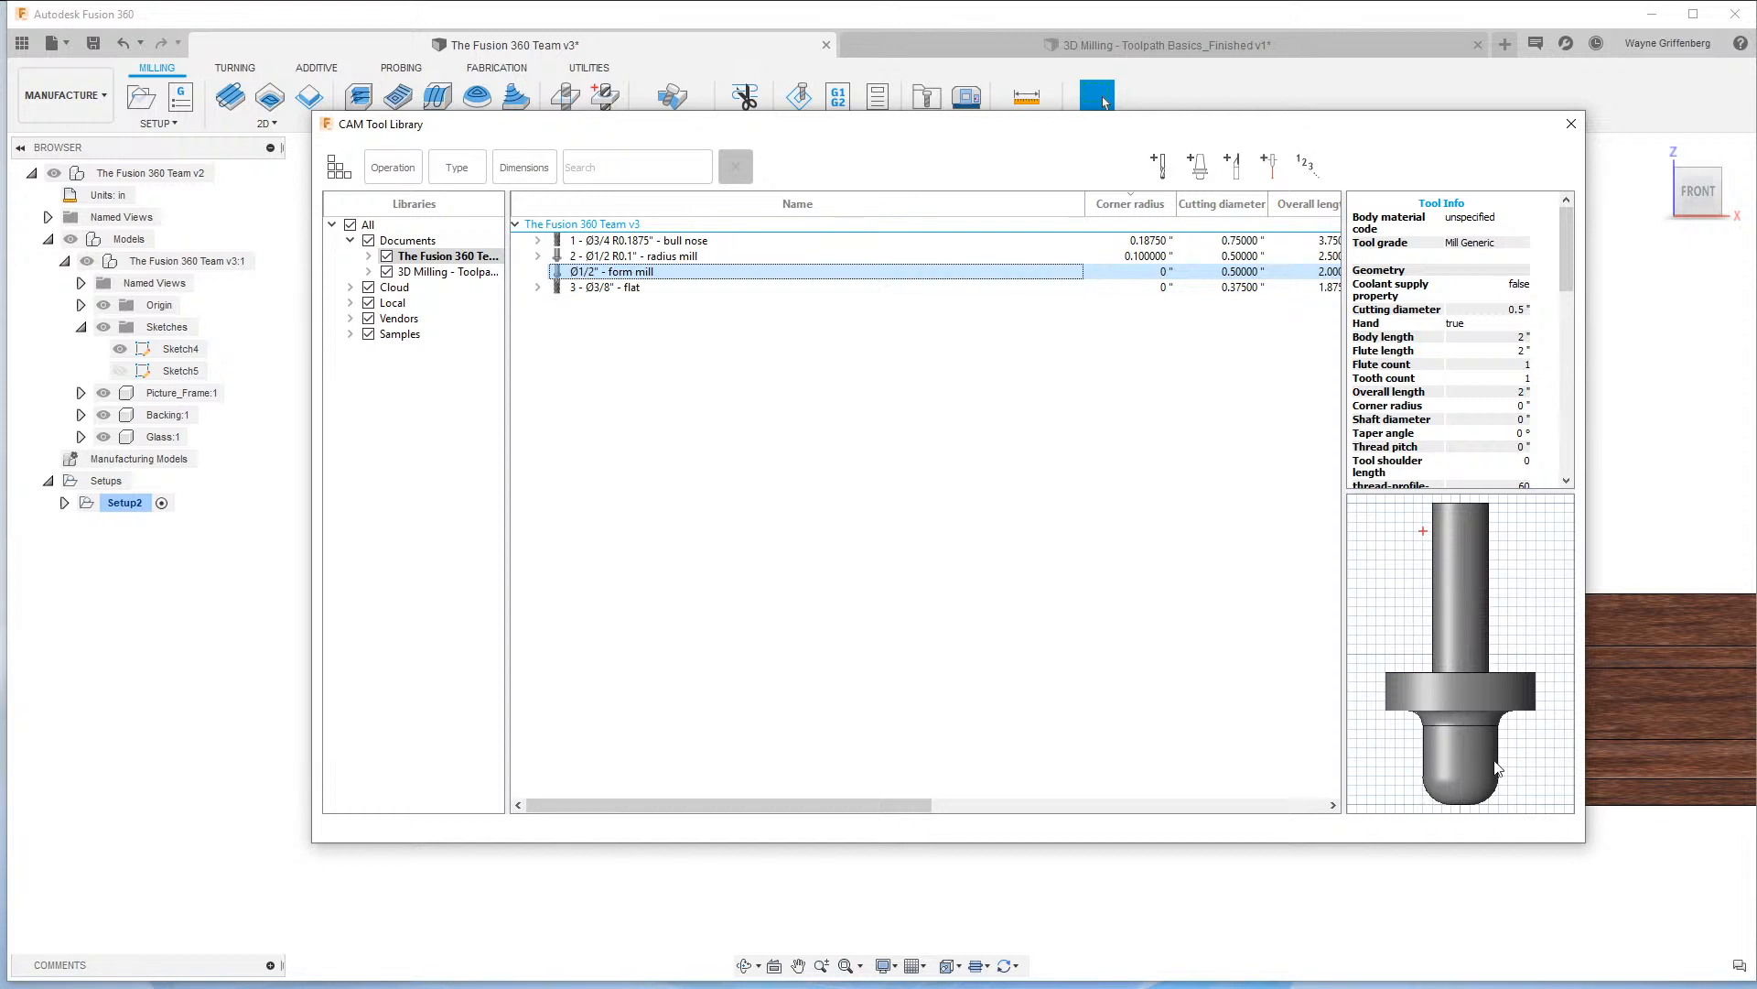
# Edit the new form mill, giving it 2 flutes and a tip offset of 0.1875 in.
pyautogui.rightClick(654, 276)
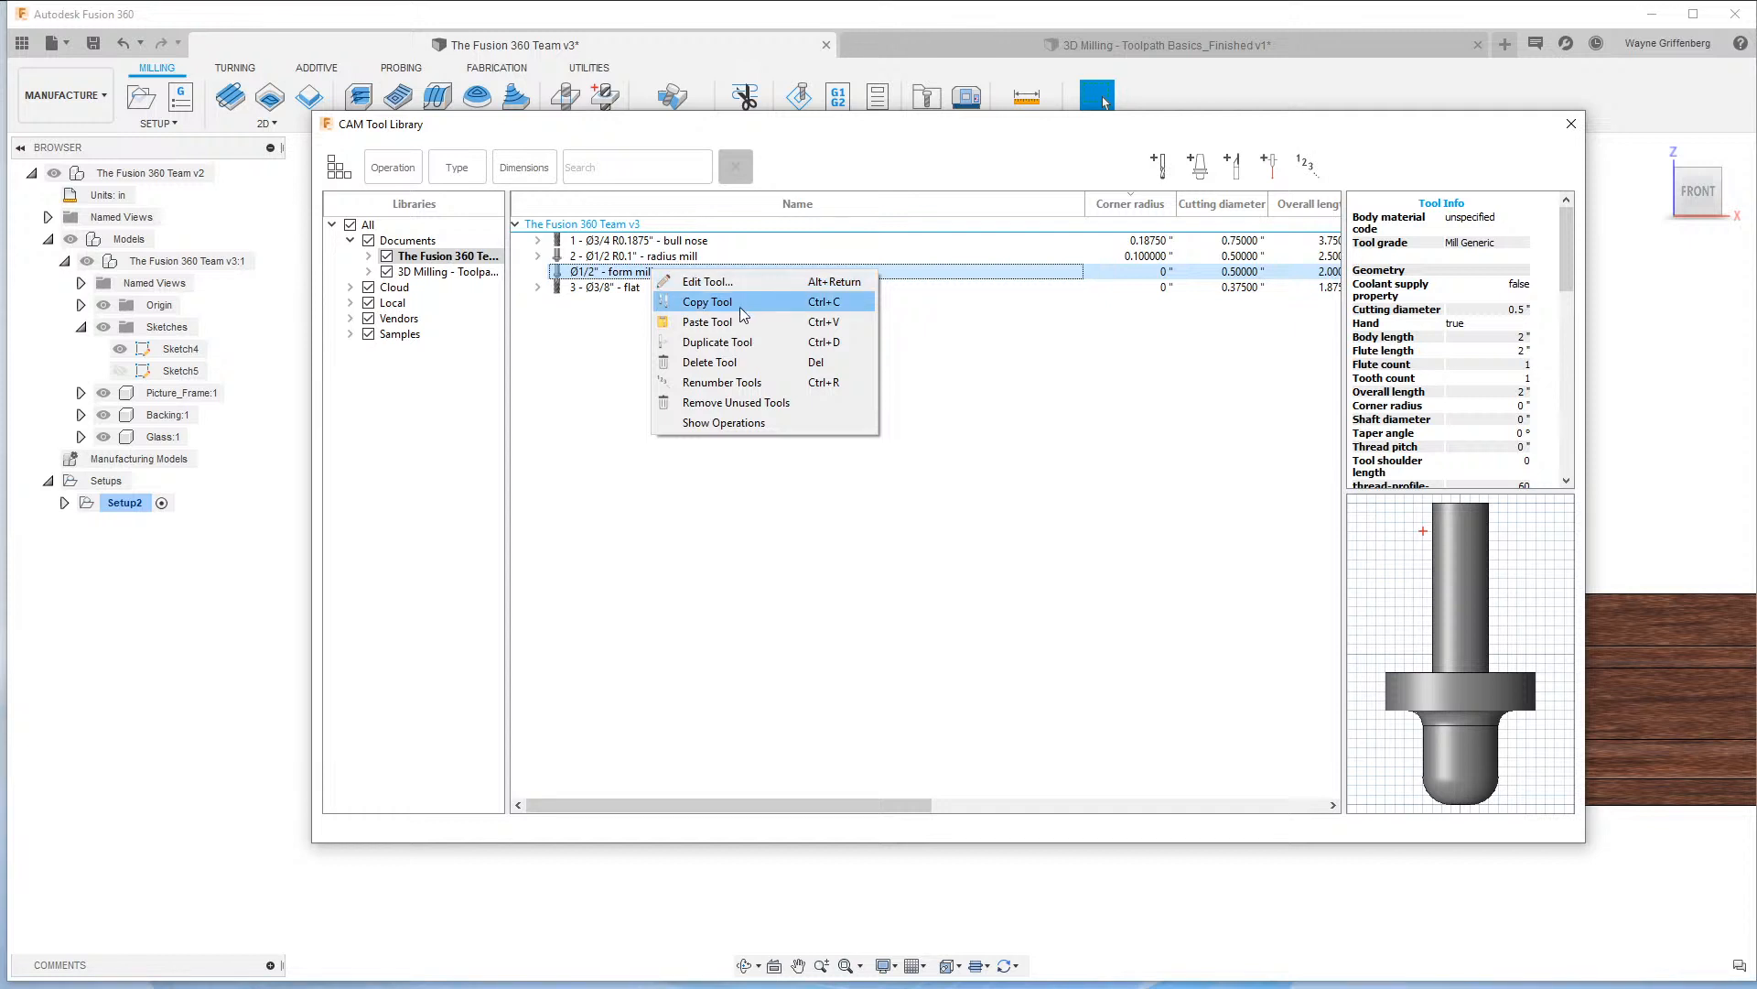
pyautogui.click(740, 283)
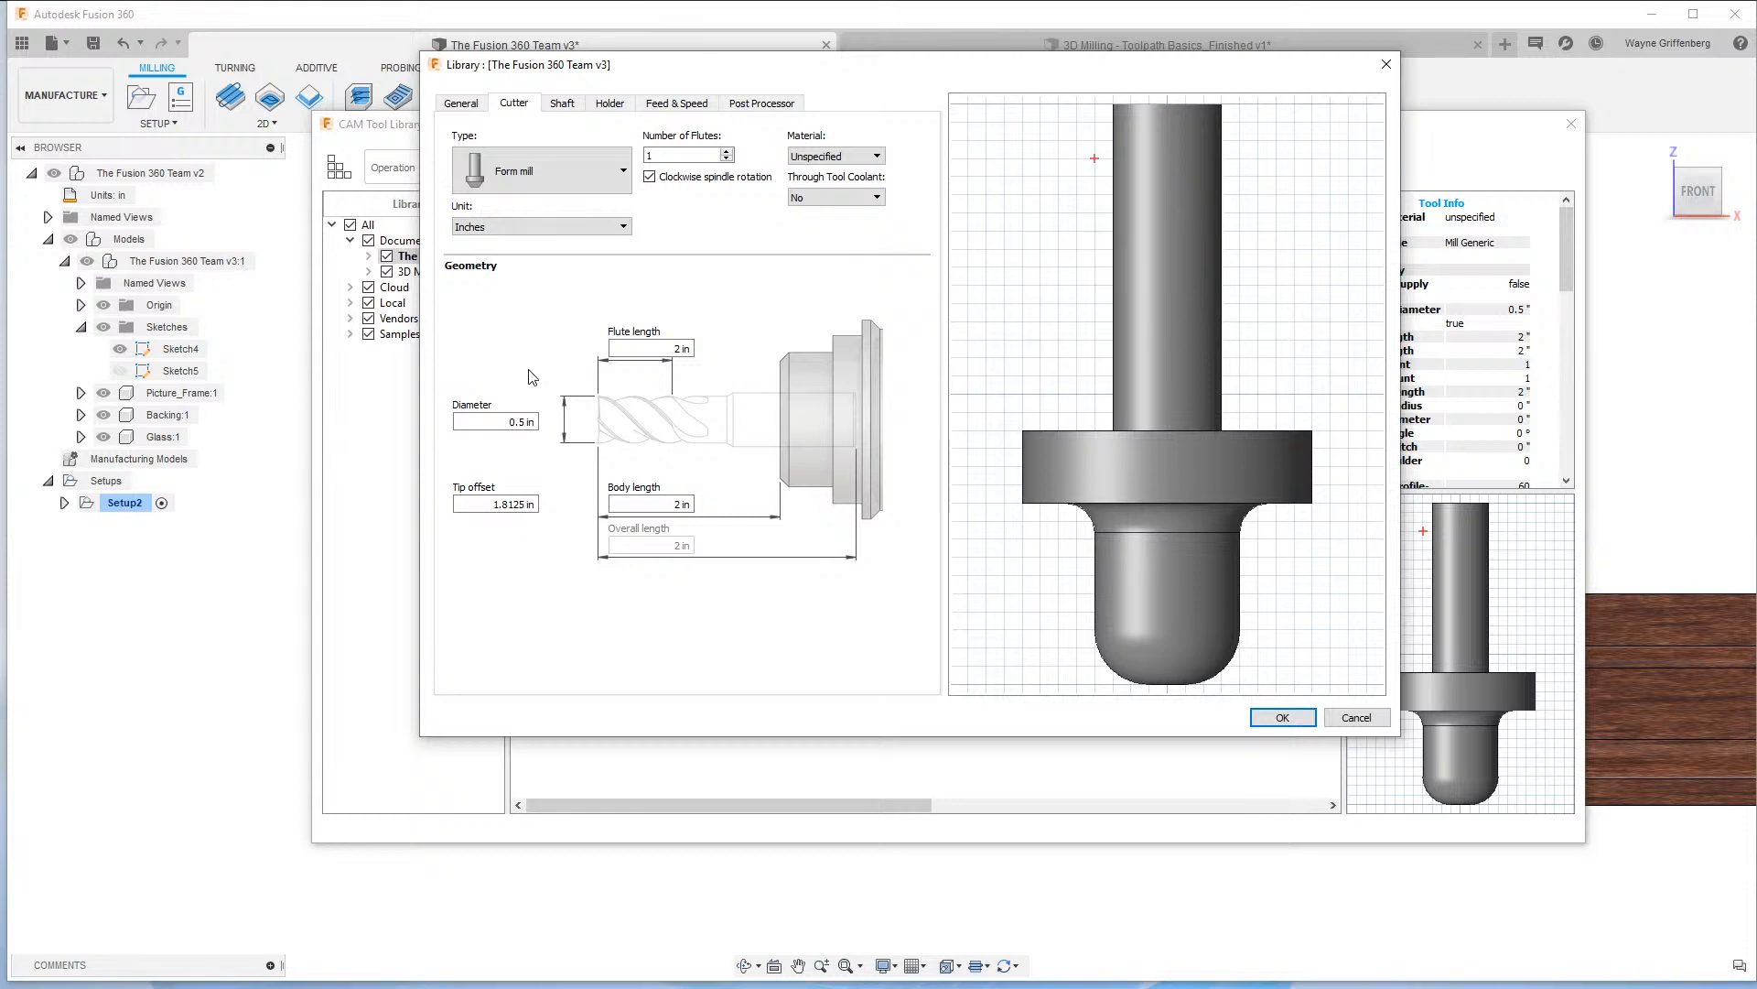
pyautogui.doubleClick(650, 156)
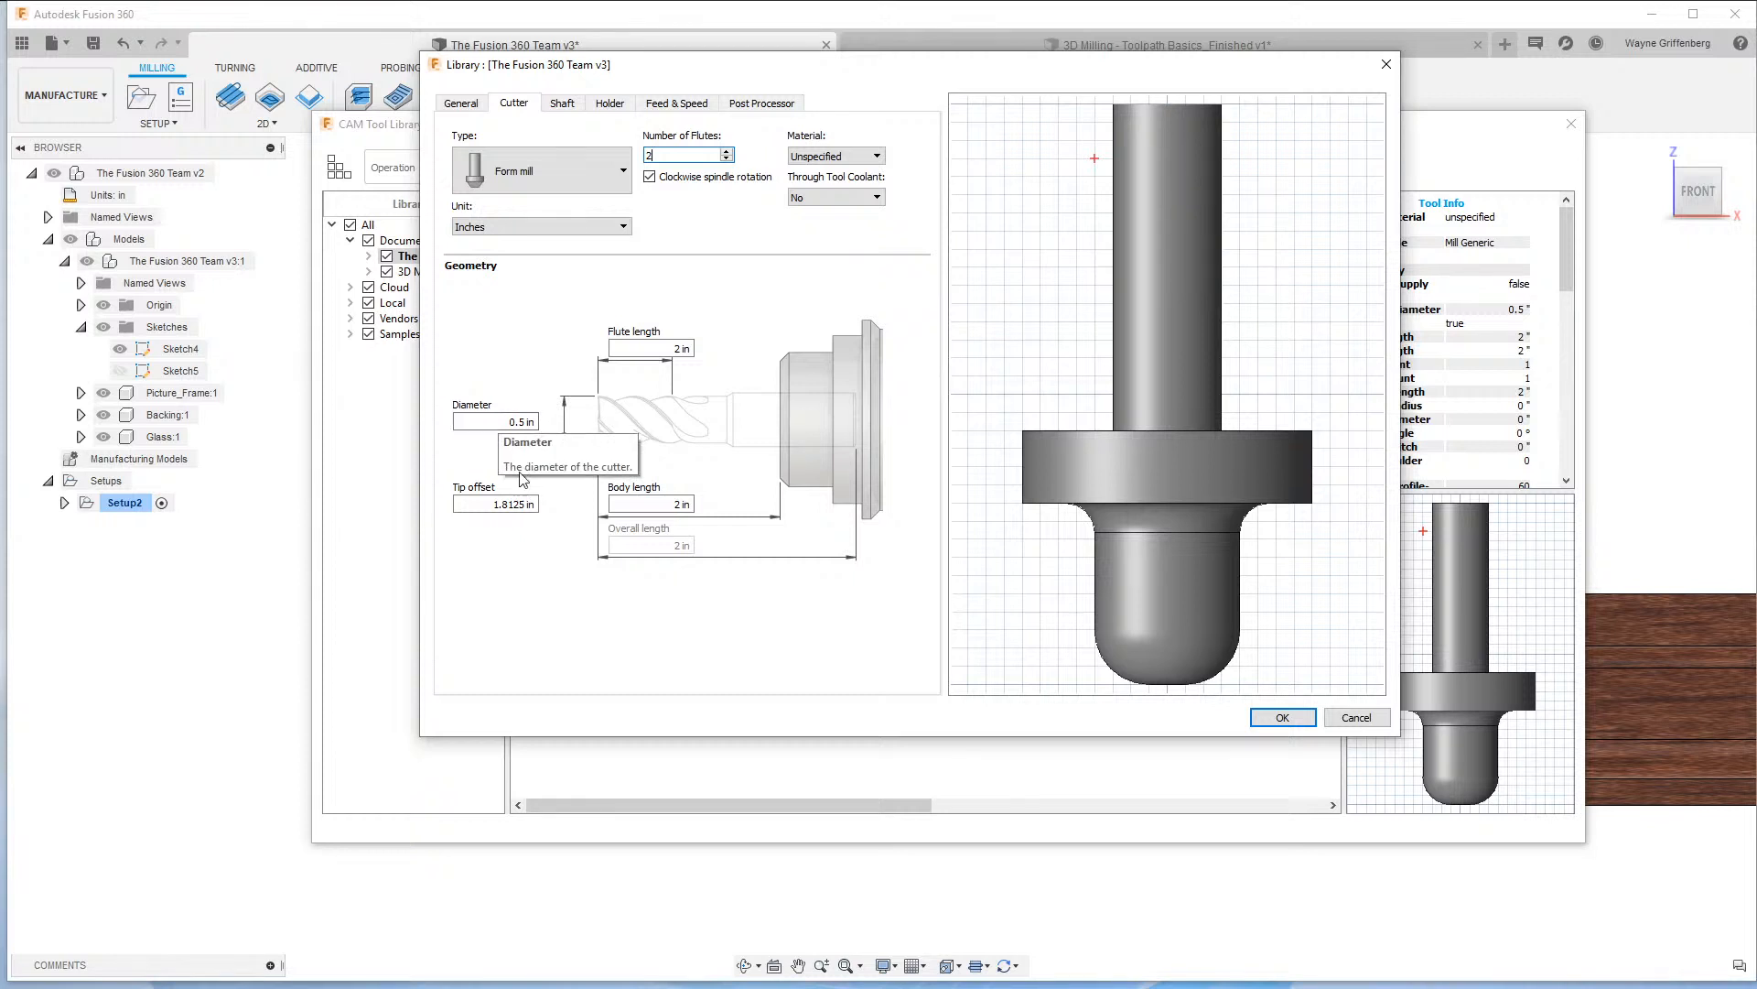
pyautogui.doubleClick(518, 504)
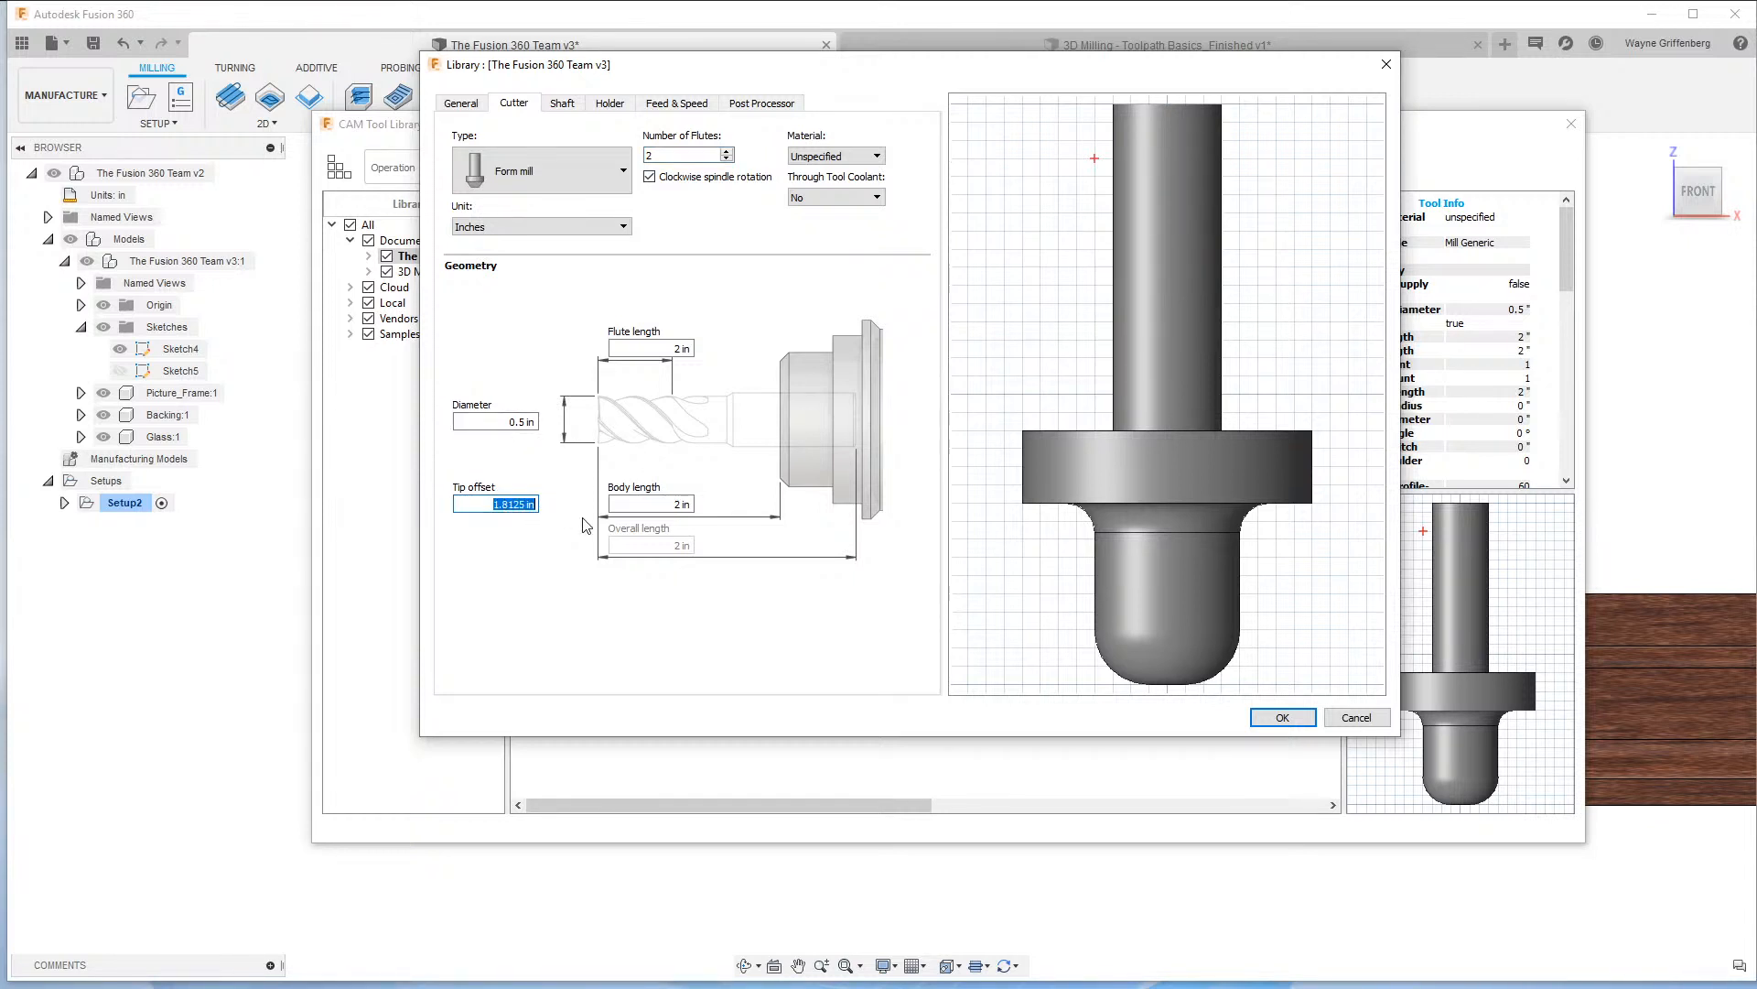
pyautogui.write('.1875')
pyautogui.click(608, 105)
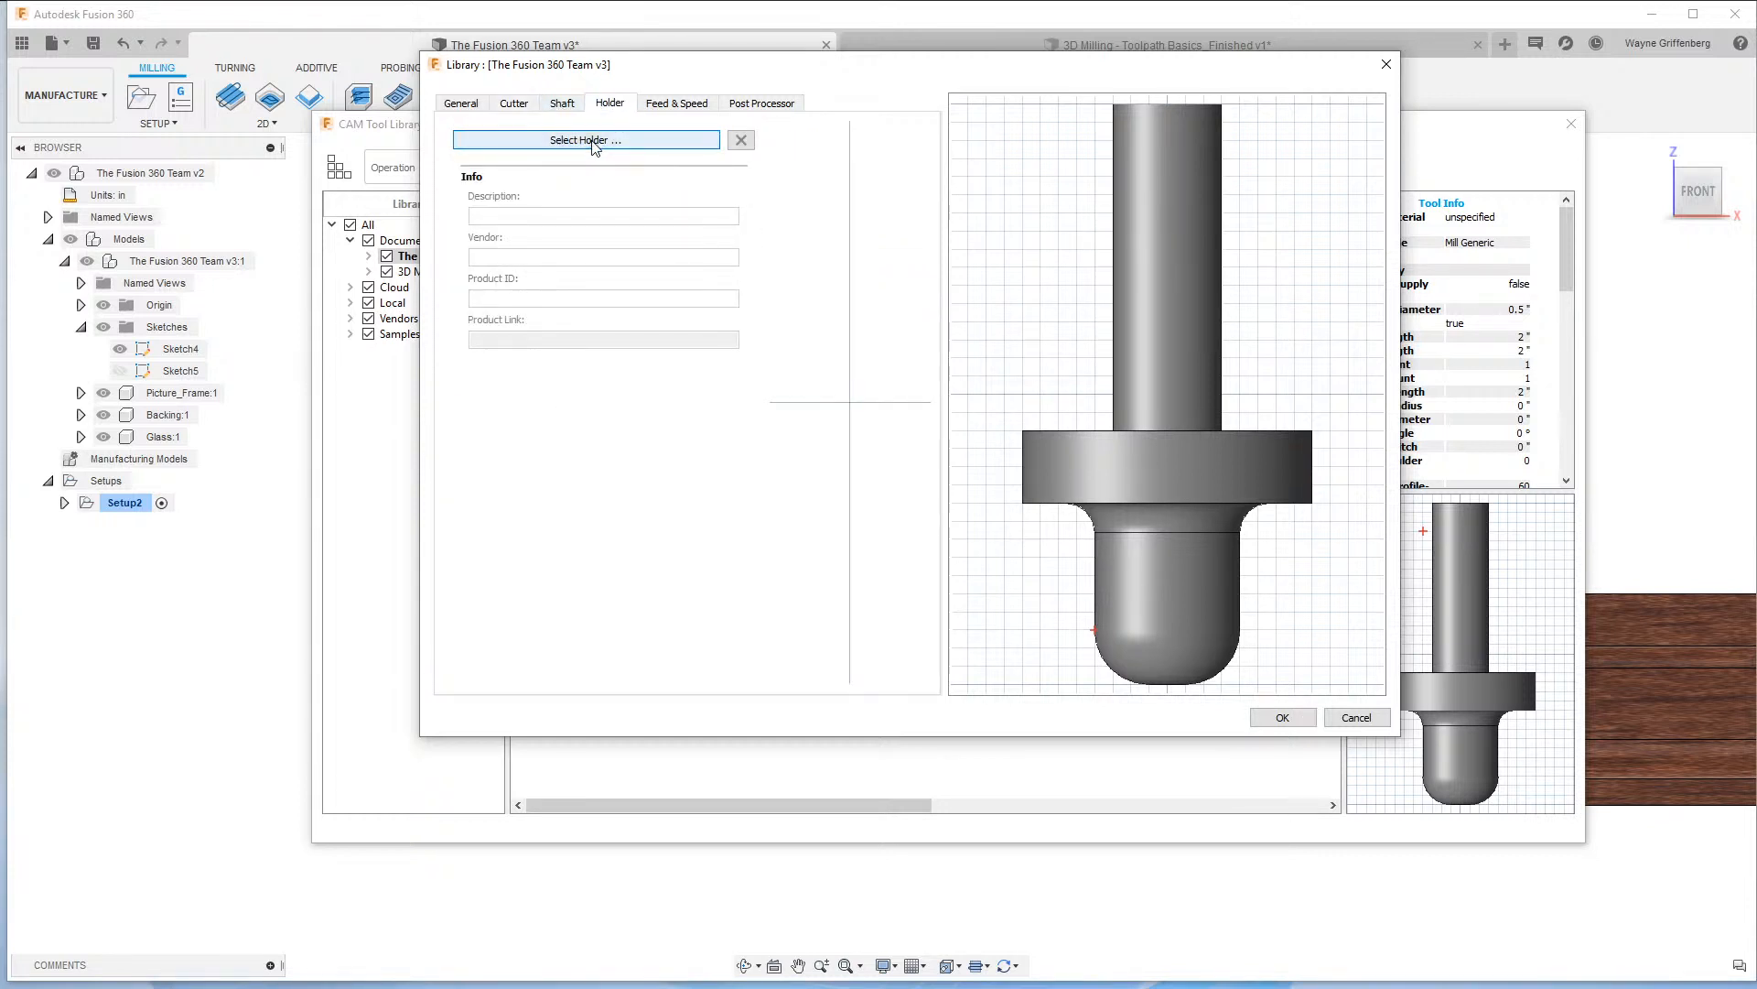
# Set the form mill's spindle speed to 18000 rpm and its ramp spindle speed to 5000 rpm.
pyautogui.click(674, 105)
pyautogui.moveTo(511, 175); pyautogui.dragTo(629, 174)
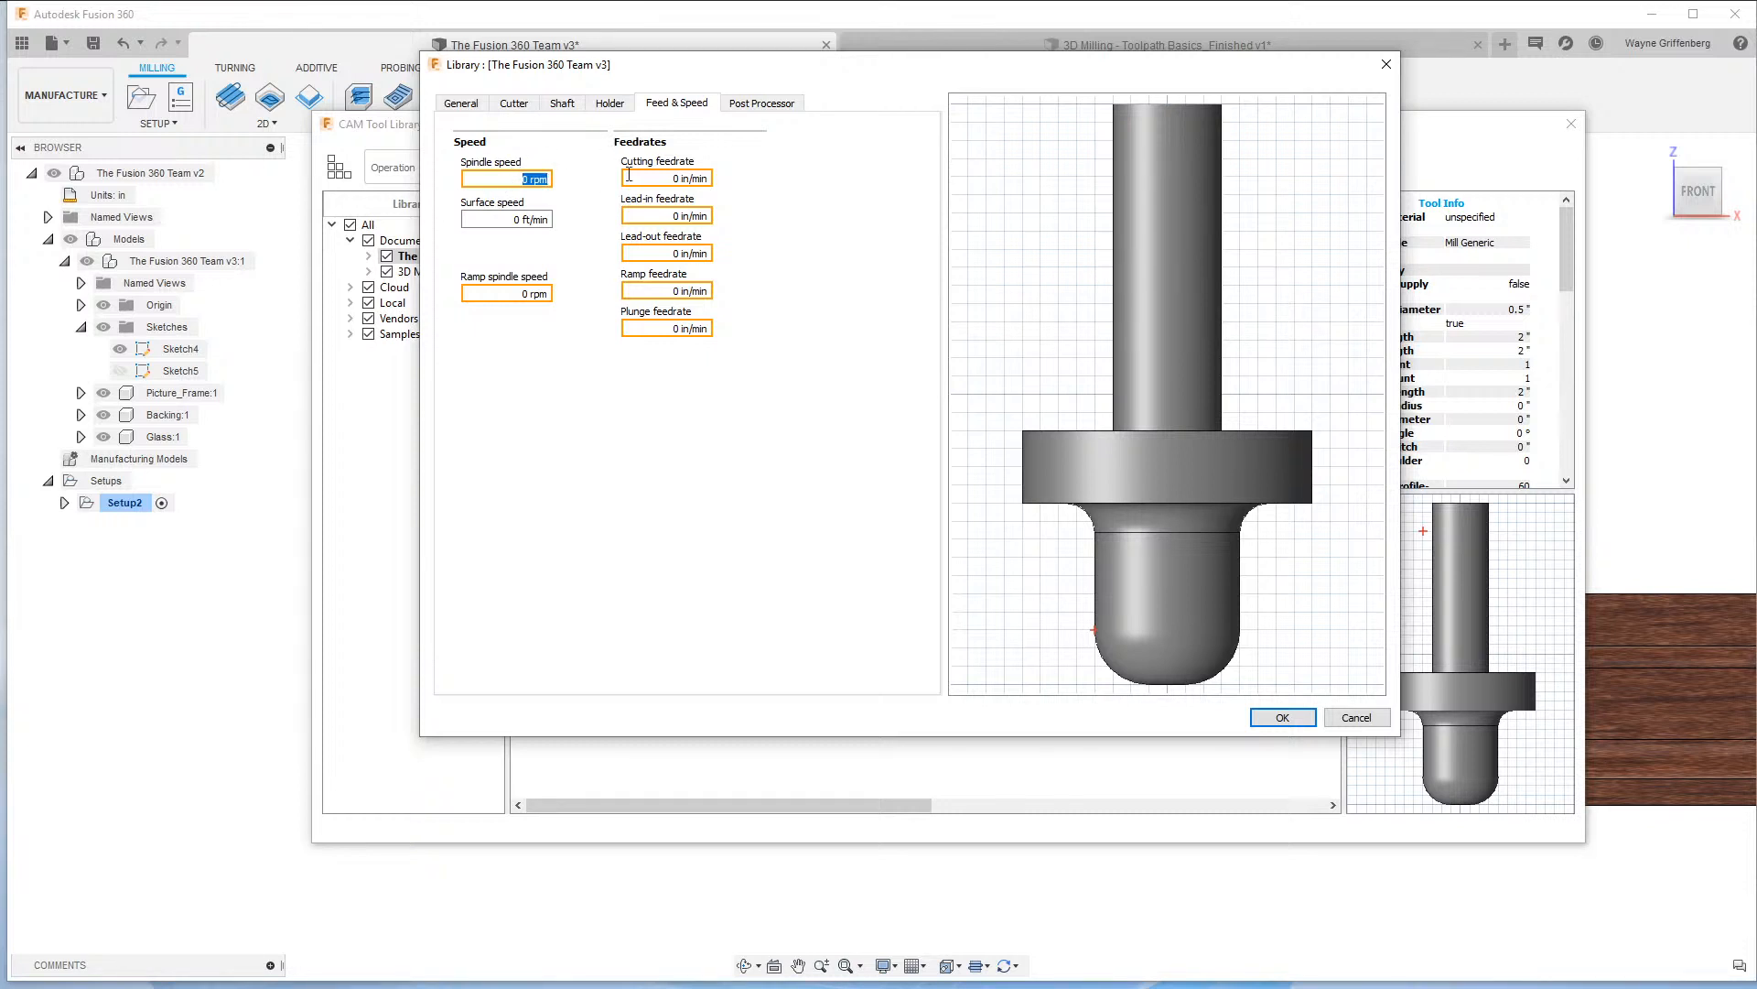
pyautogui.write('18000')
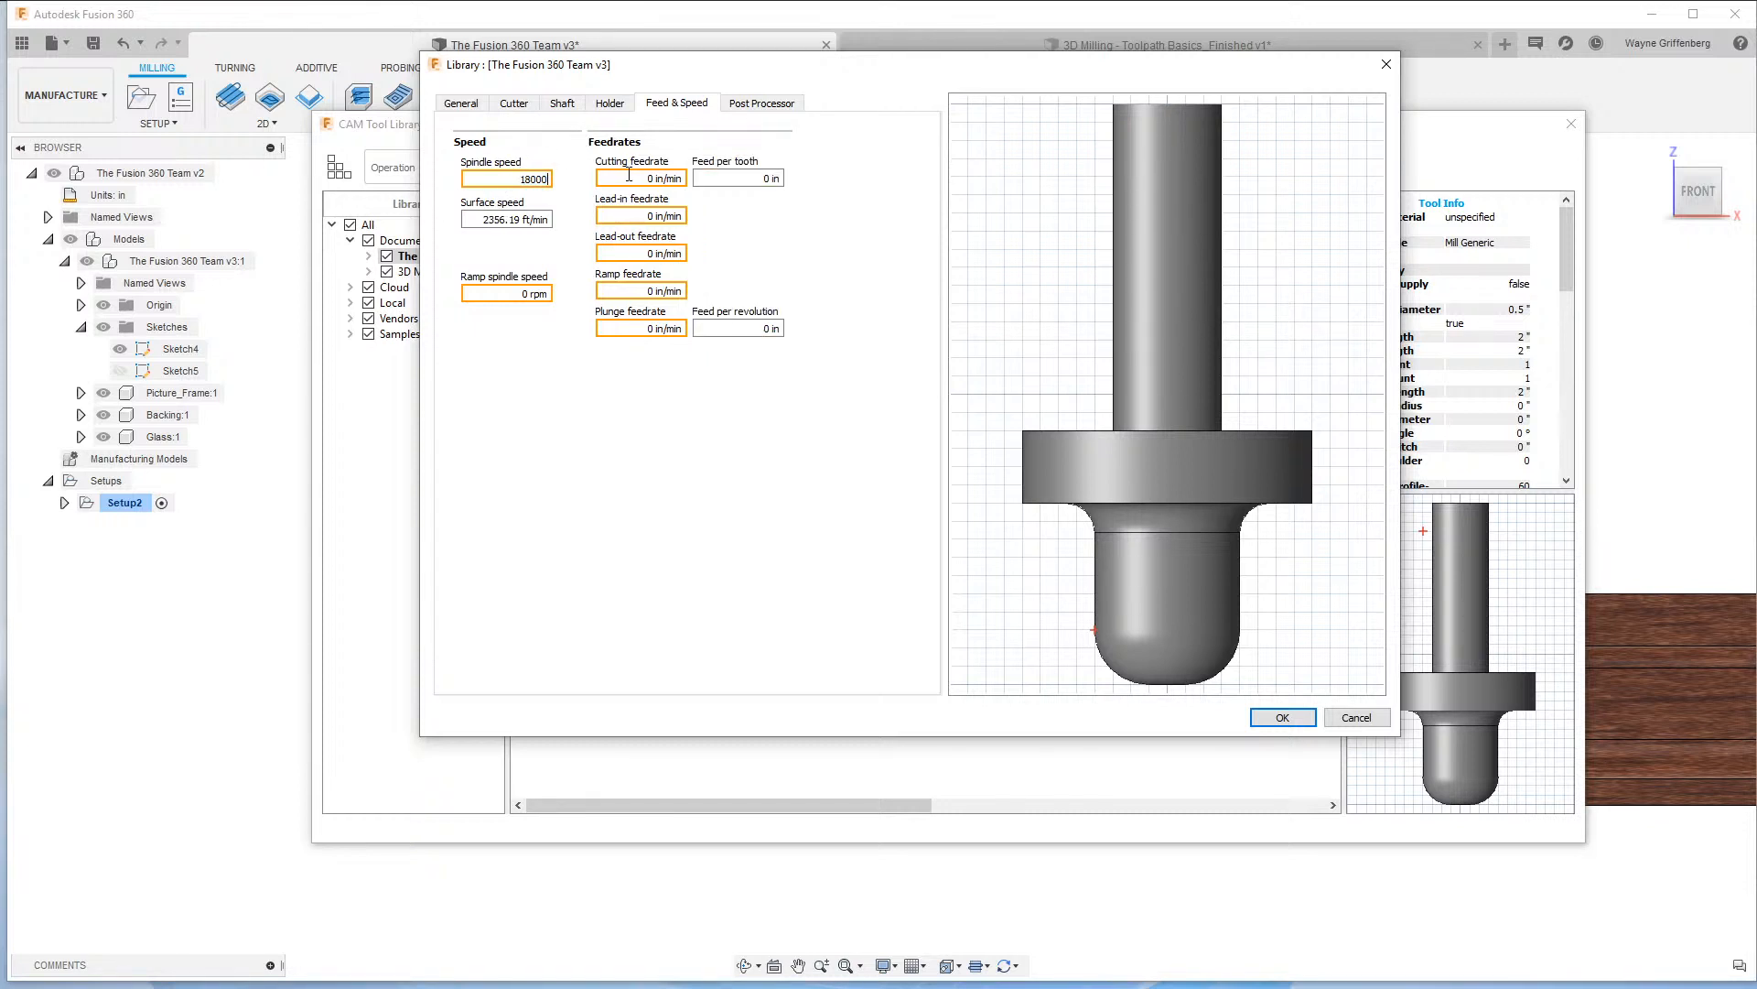
pyautogui.press('Tab')
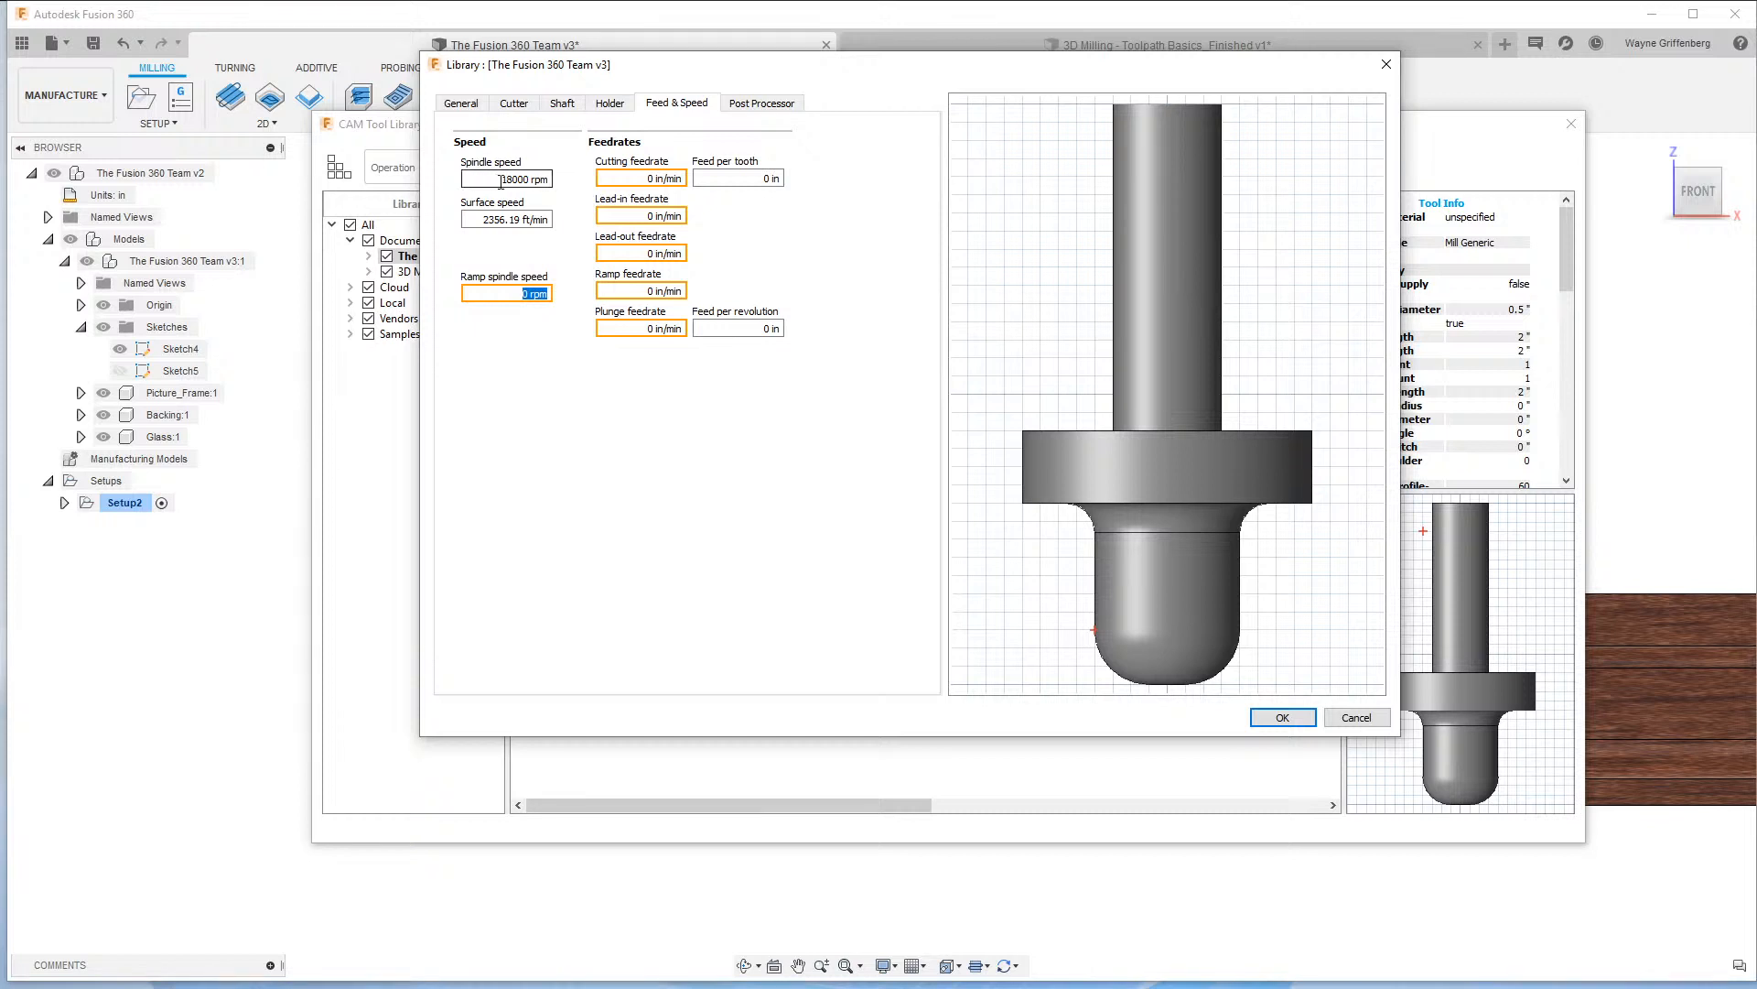
pyautogui.write('5000')
# Set the form mill's cutting, lead-in and lead-out feedrates to 100 in/min, and its ramp and plunge feedrates to 80 in/min.
pyautogui.click(640, 178)
pyautogui.press('BackSpace')
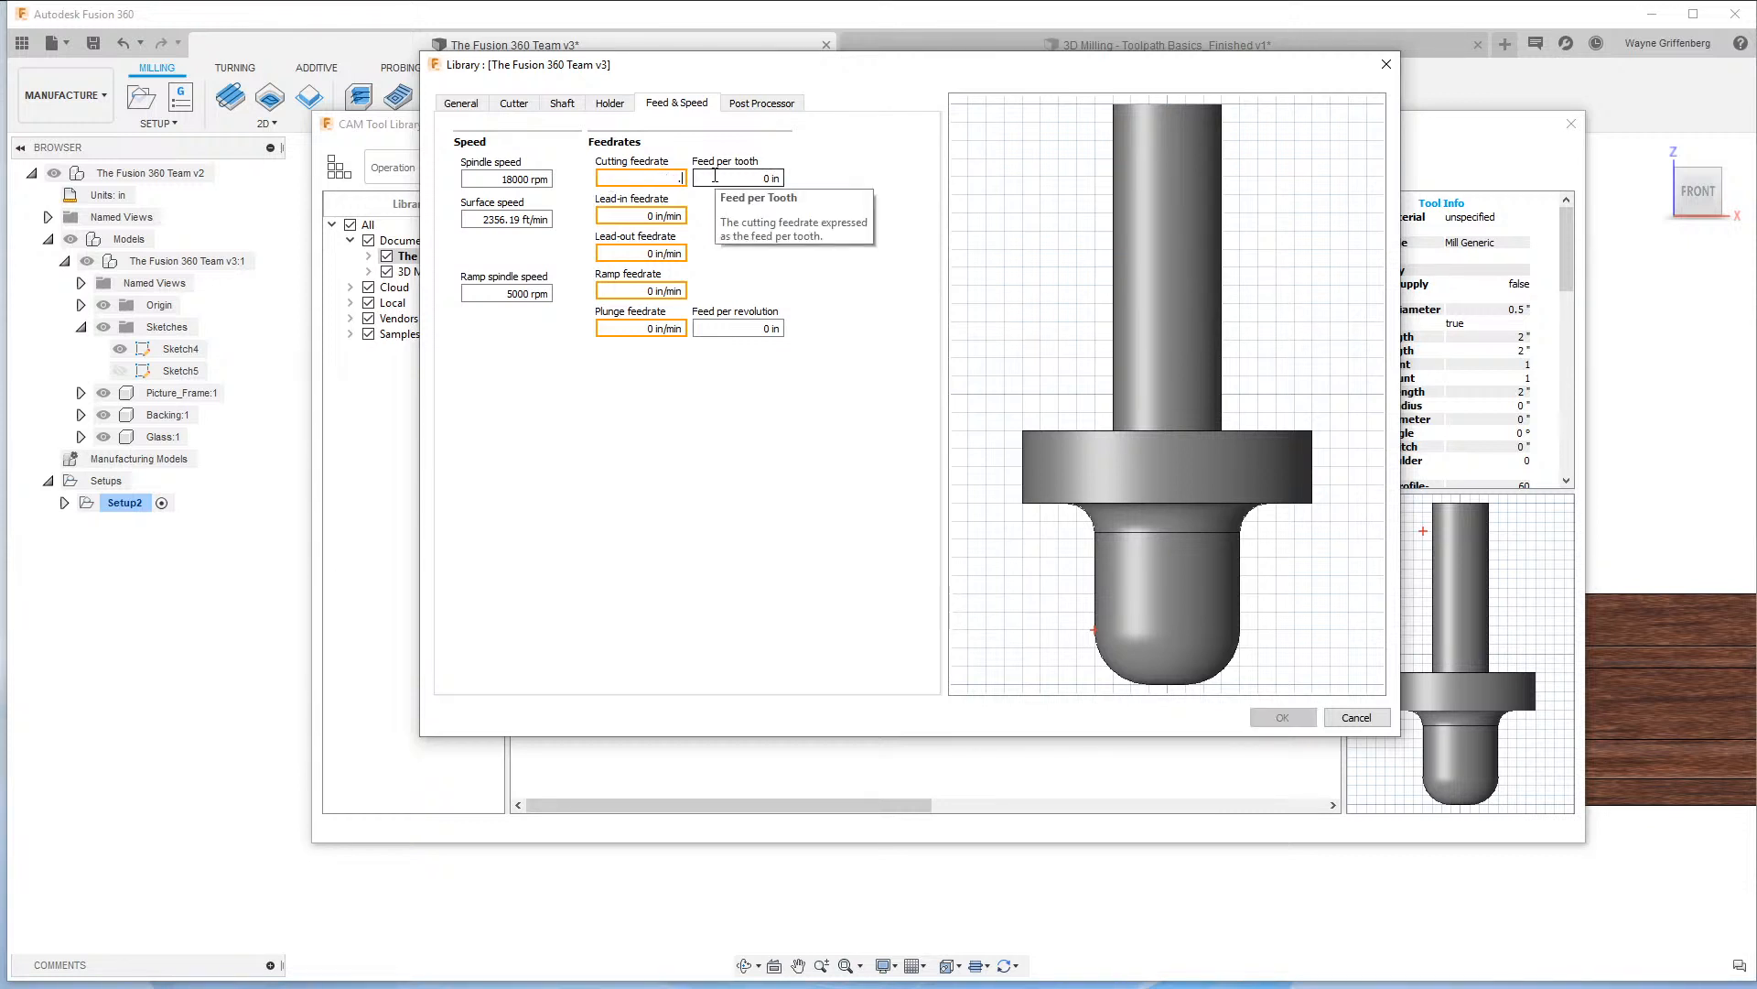
pyautogui.write('1000')
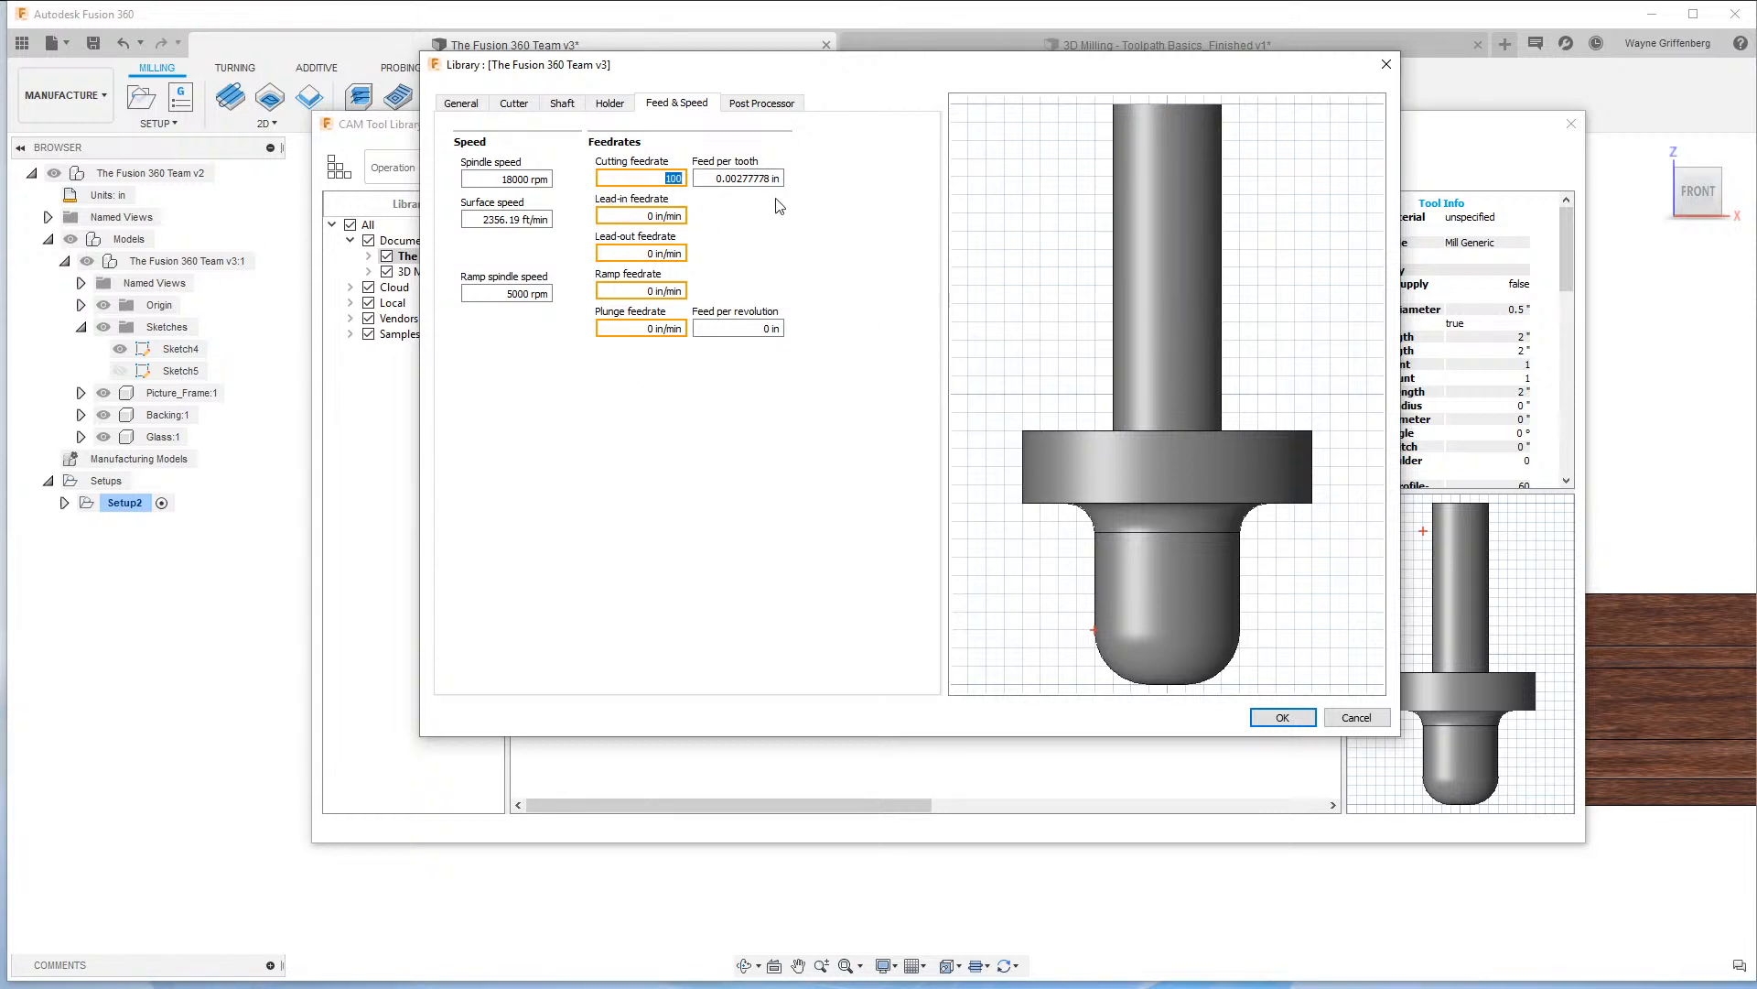
pyautogui.press('Tab')
pyautogui.write('100')
pyautogui.press('Tab')
pyautogui.write('100')
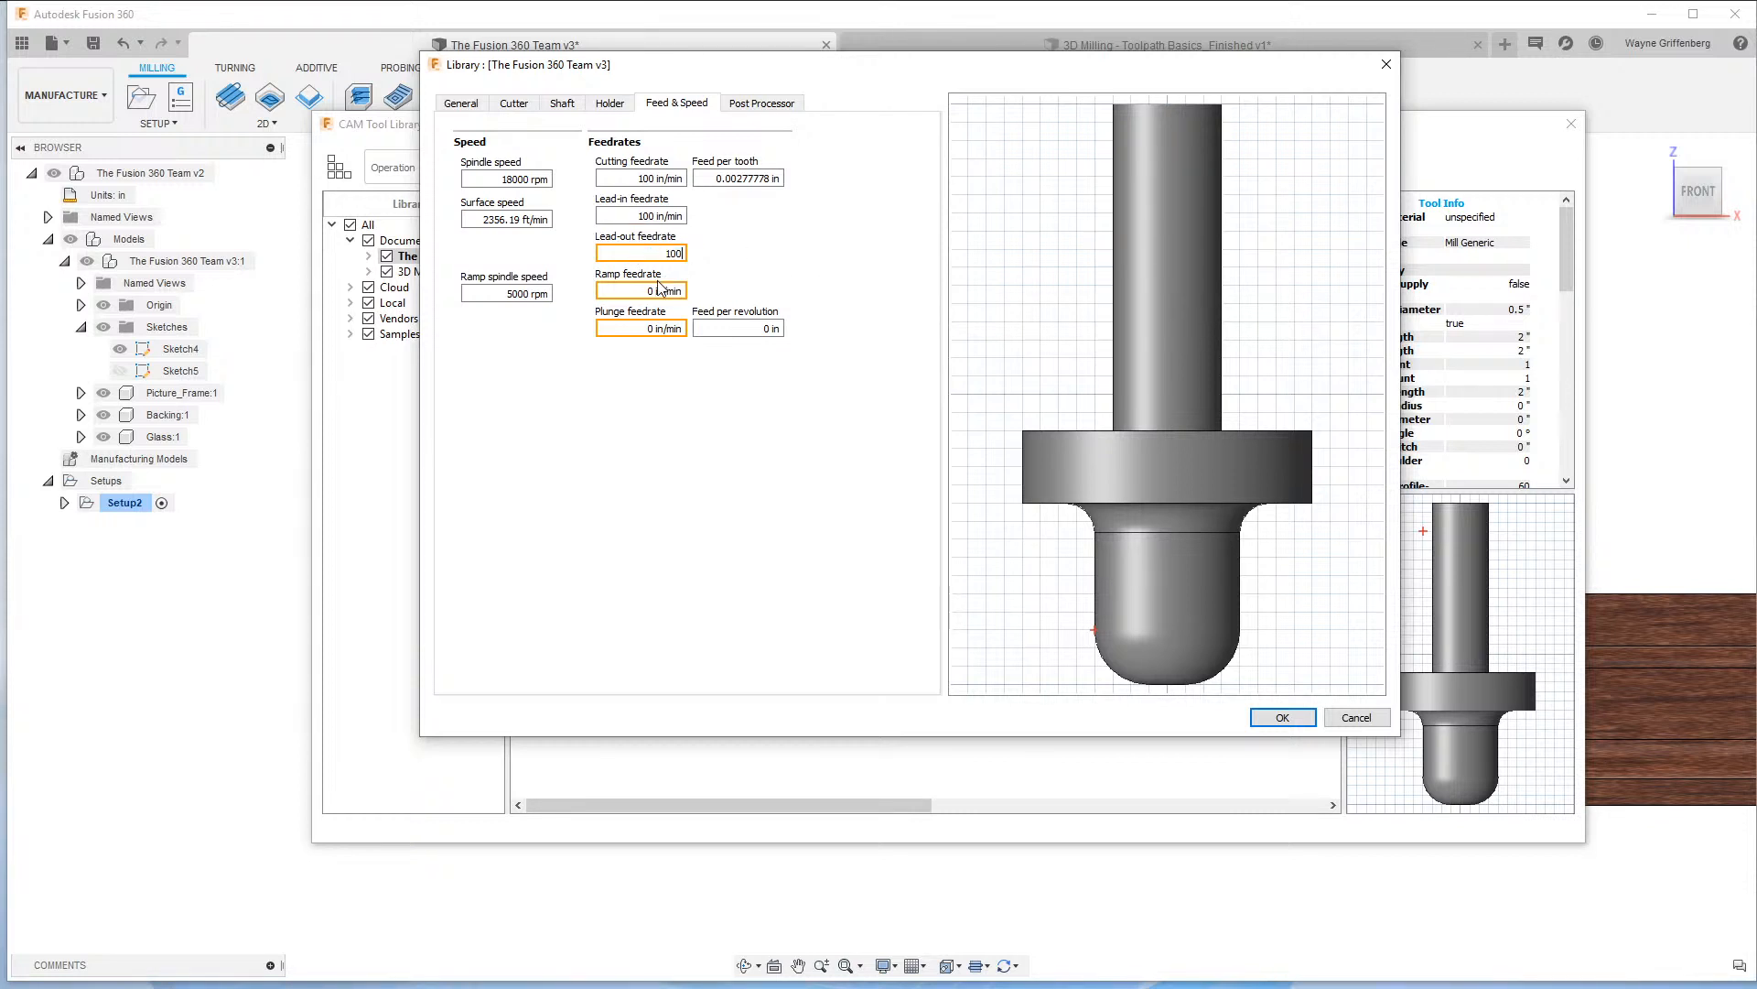
pyautogui.press('Tab')
pyautogui.write('80')
pyautogui.press('Tab')
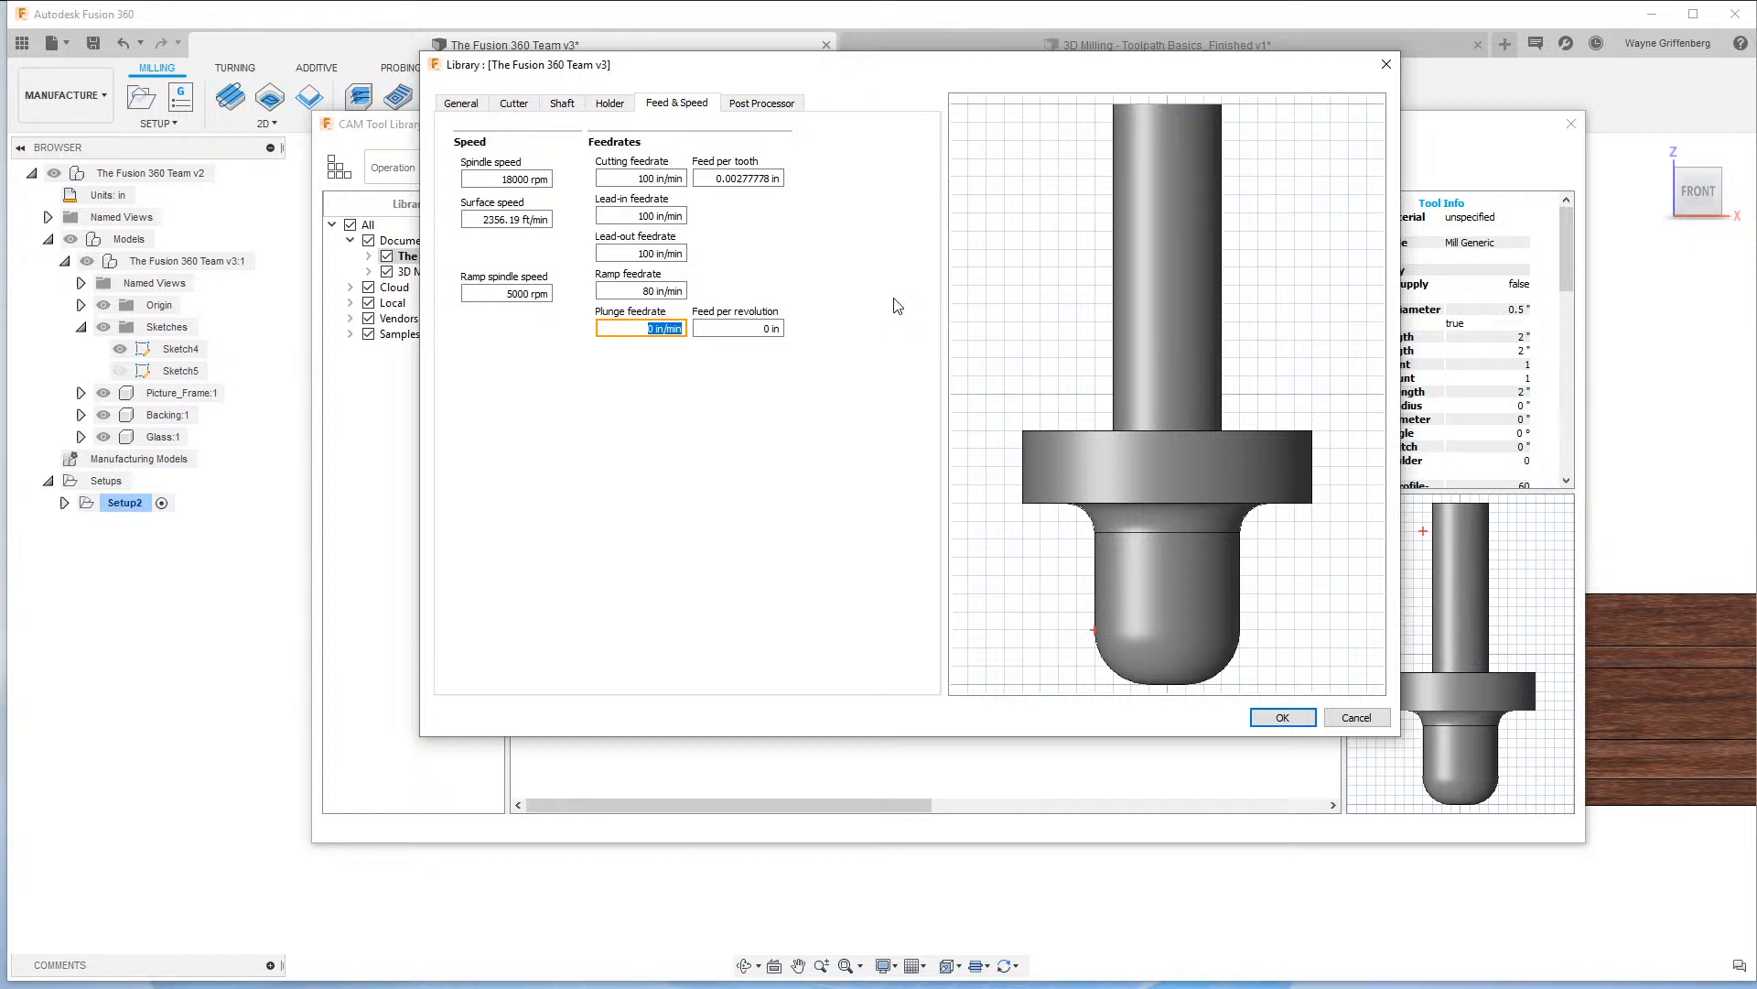
pyautogui.write('80')
pyautogui.click(644, 290)
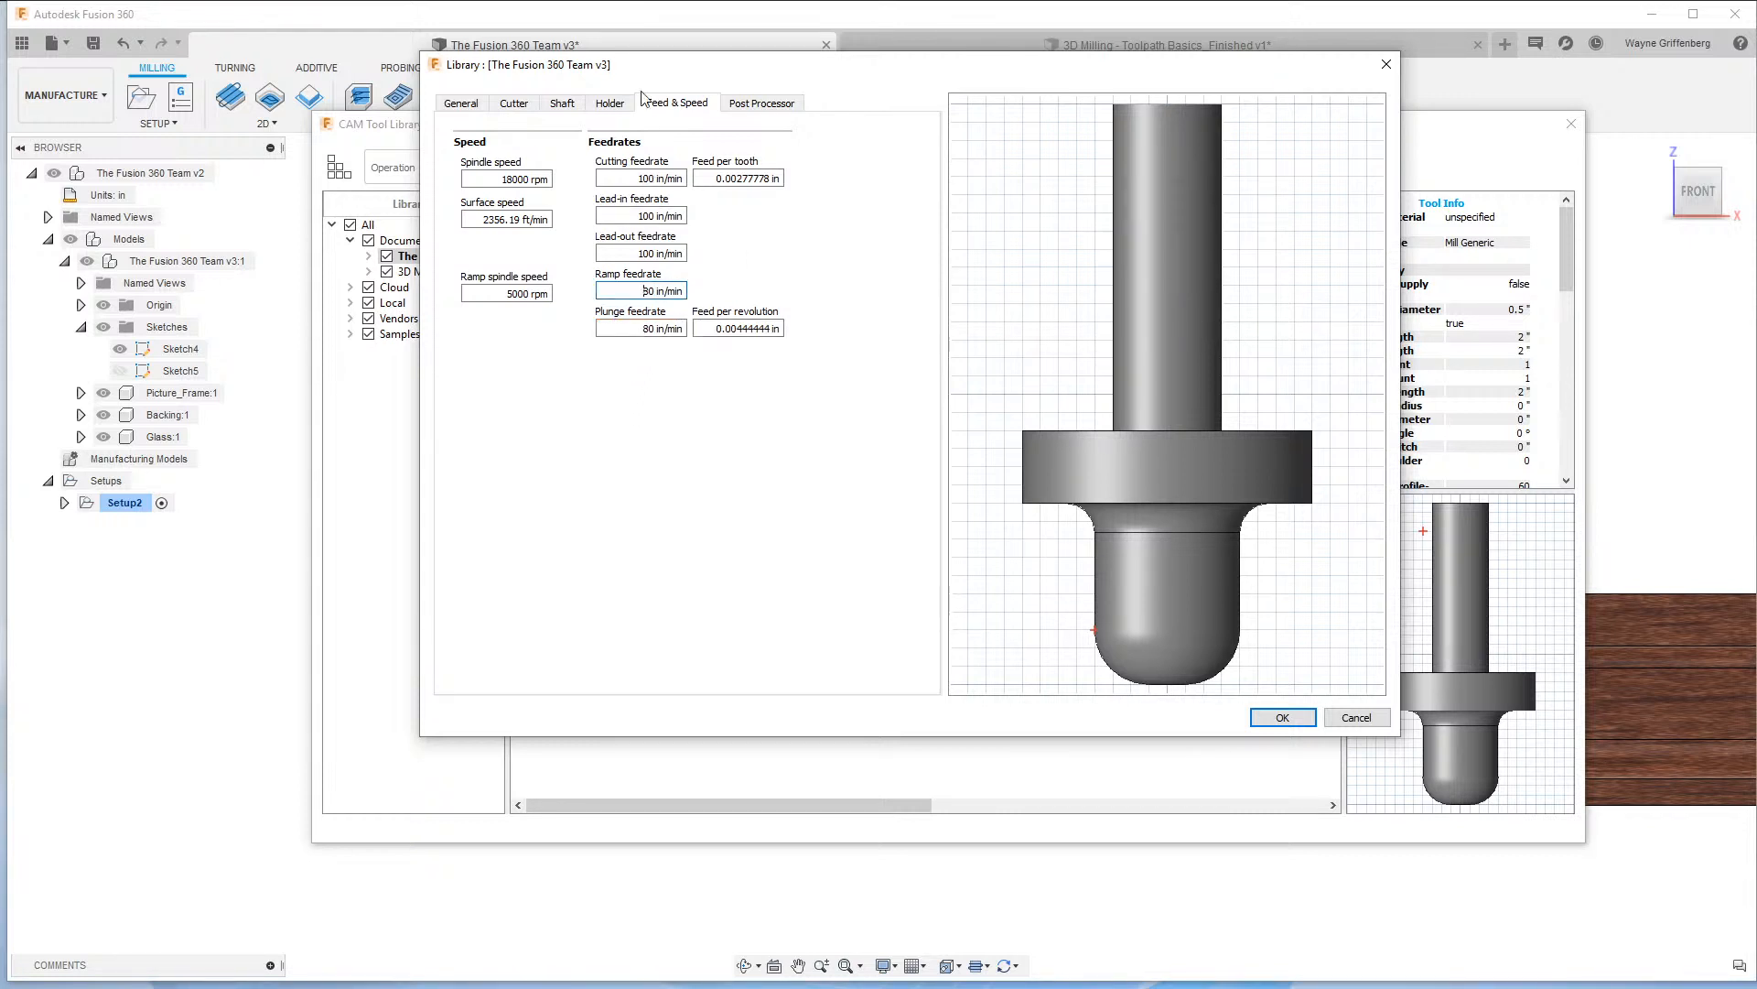
# Assign tool number 1 to the form mill with coolant kept disabled, and save the tool edits.
pyautogui.click(778, 104)
pyautogui.doubleClick(534, 172)
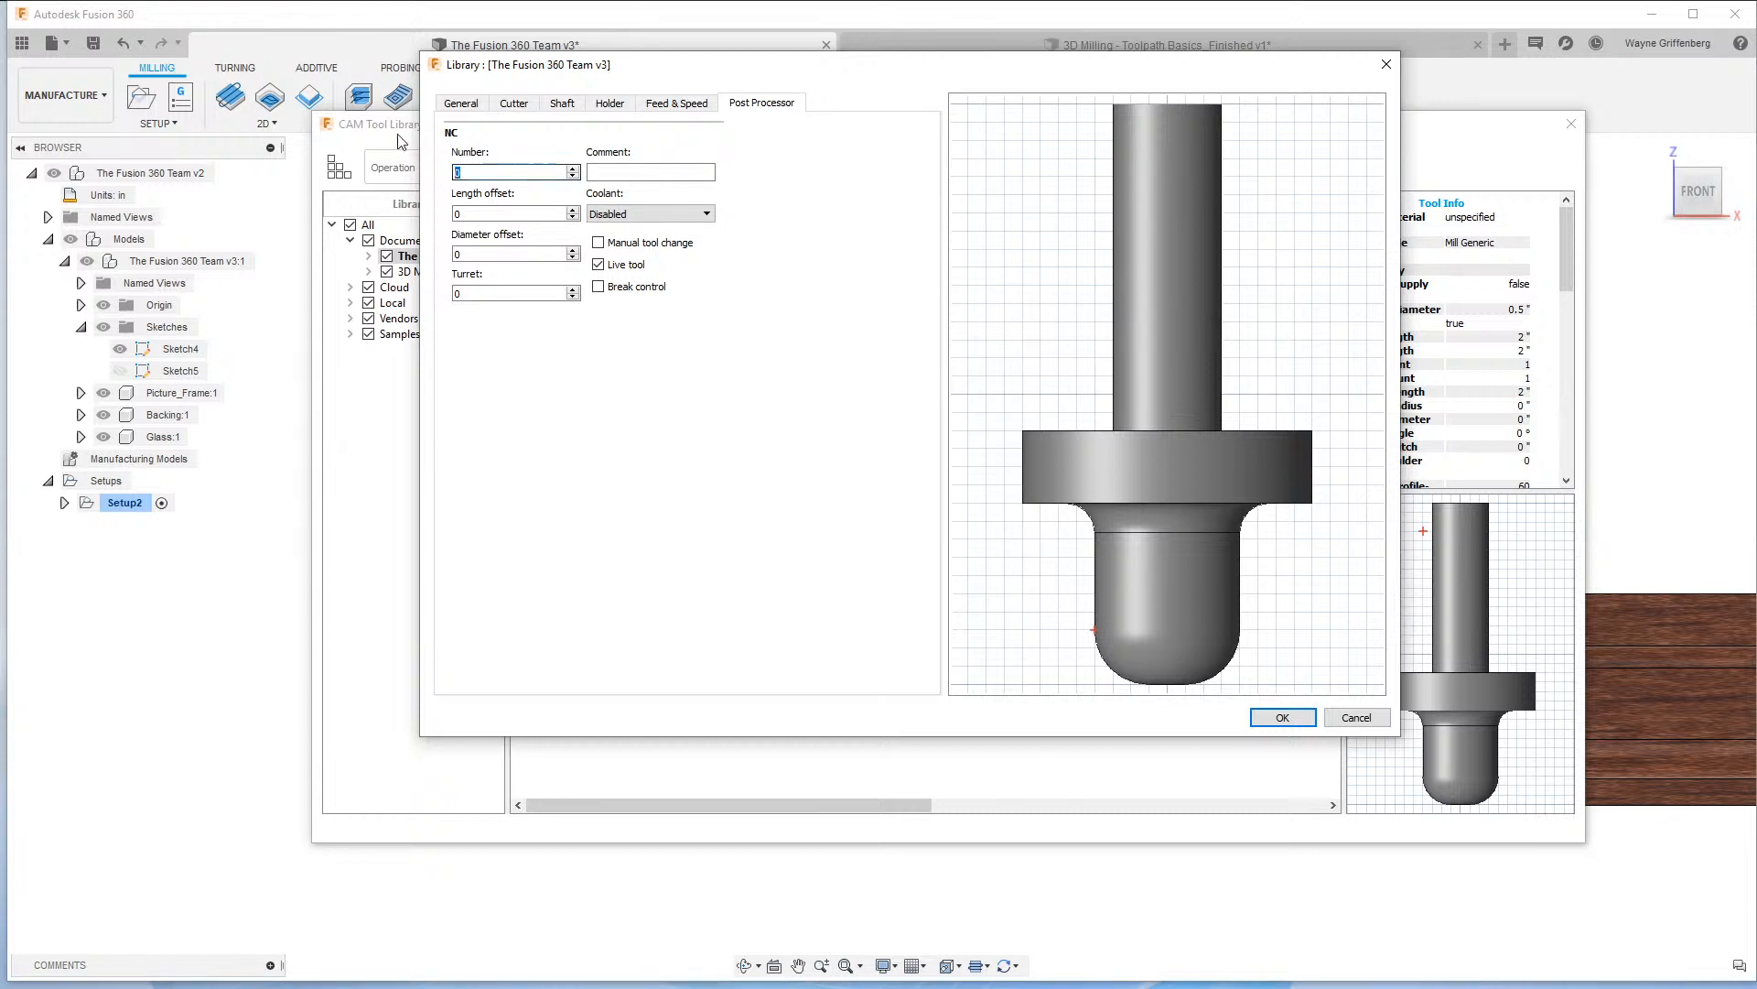
pyautogui.write('1')
pyautogui.click(678, 213)
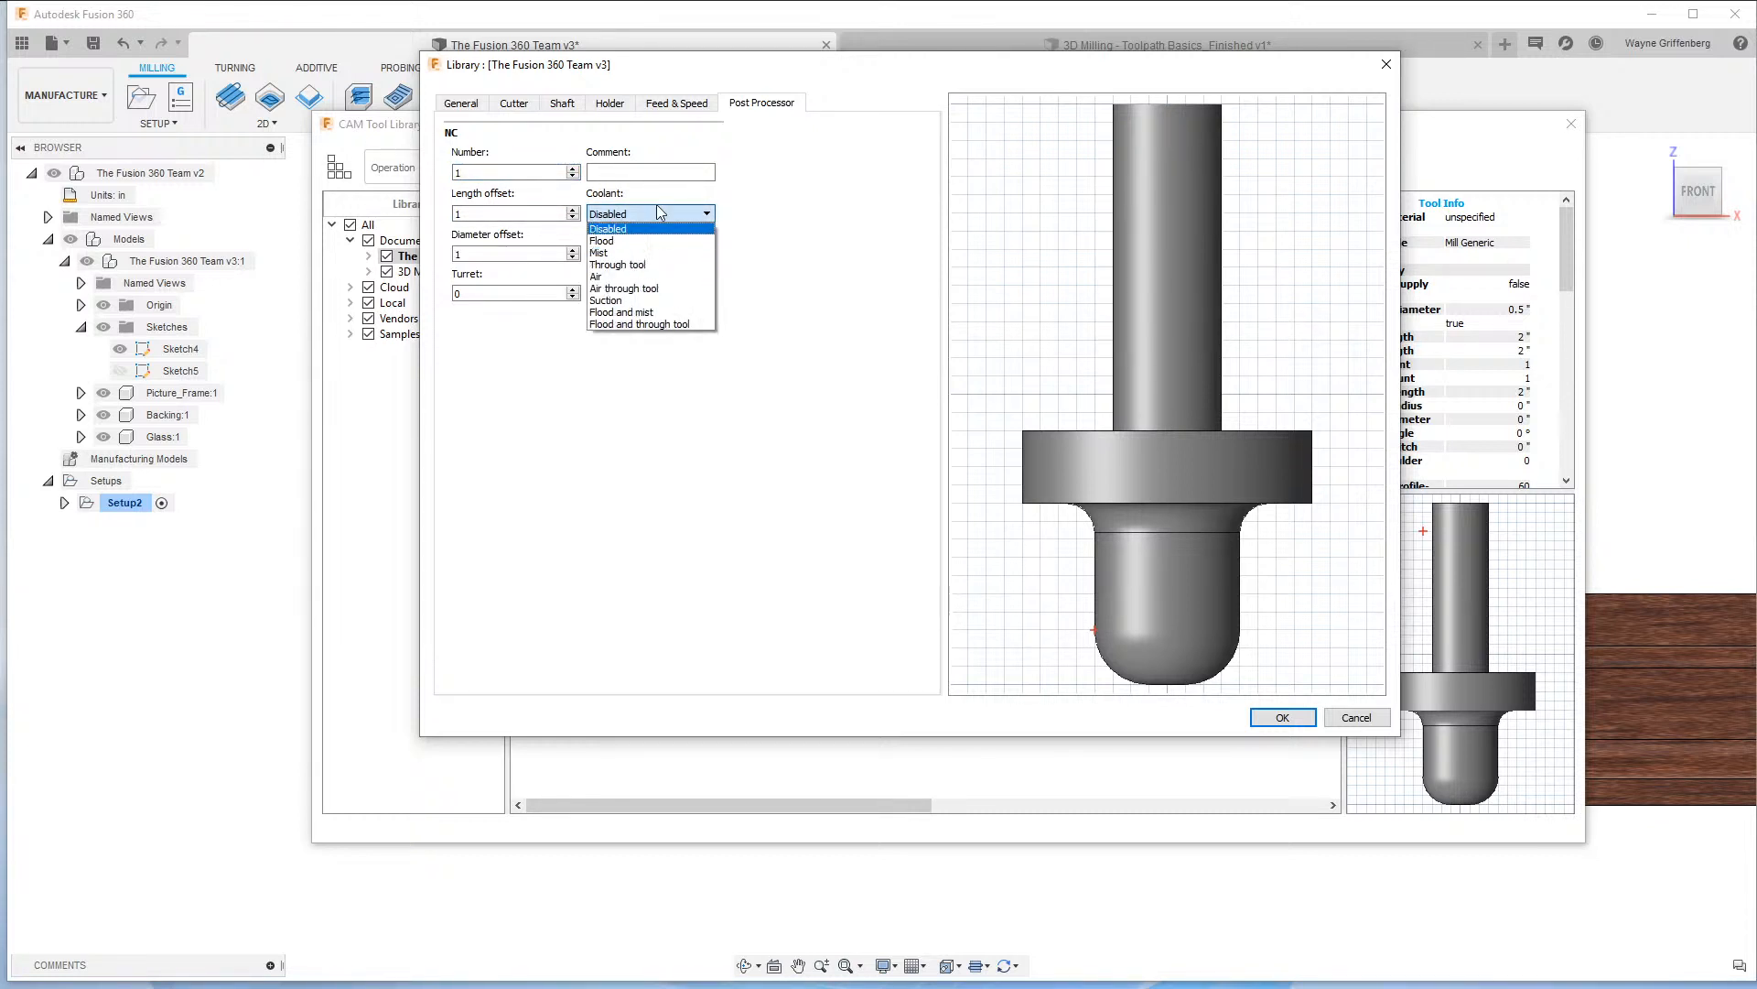
pyautogui.click(656, 209)
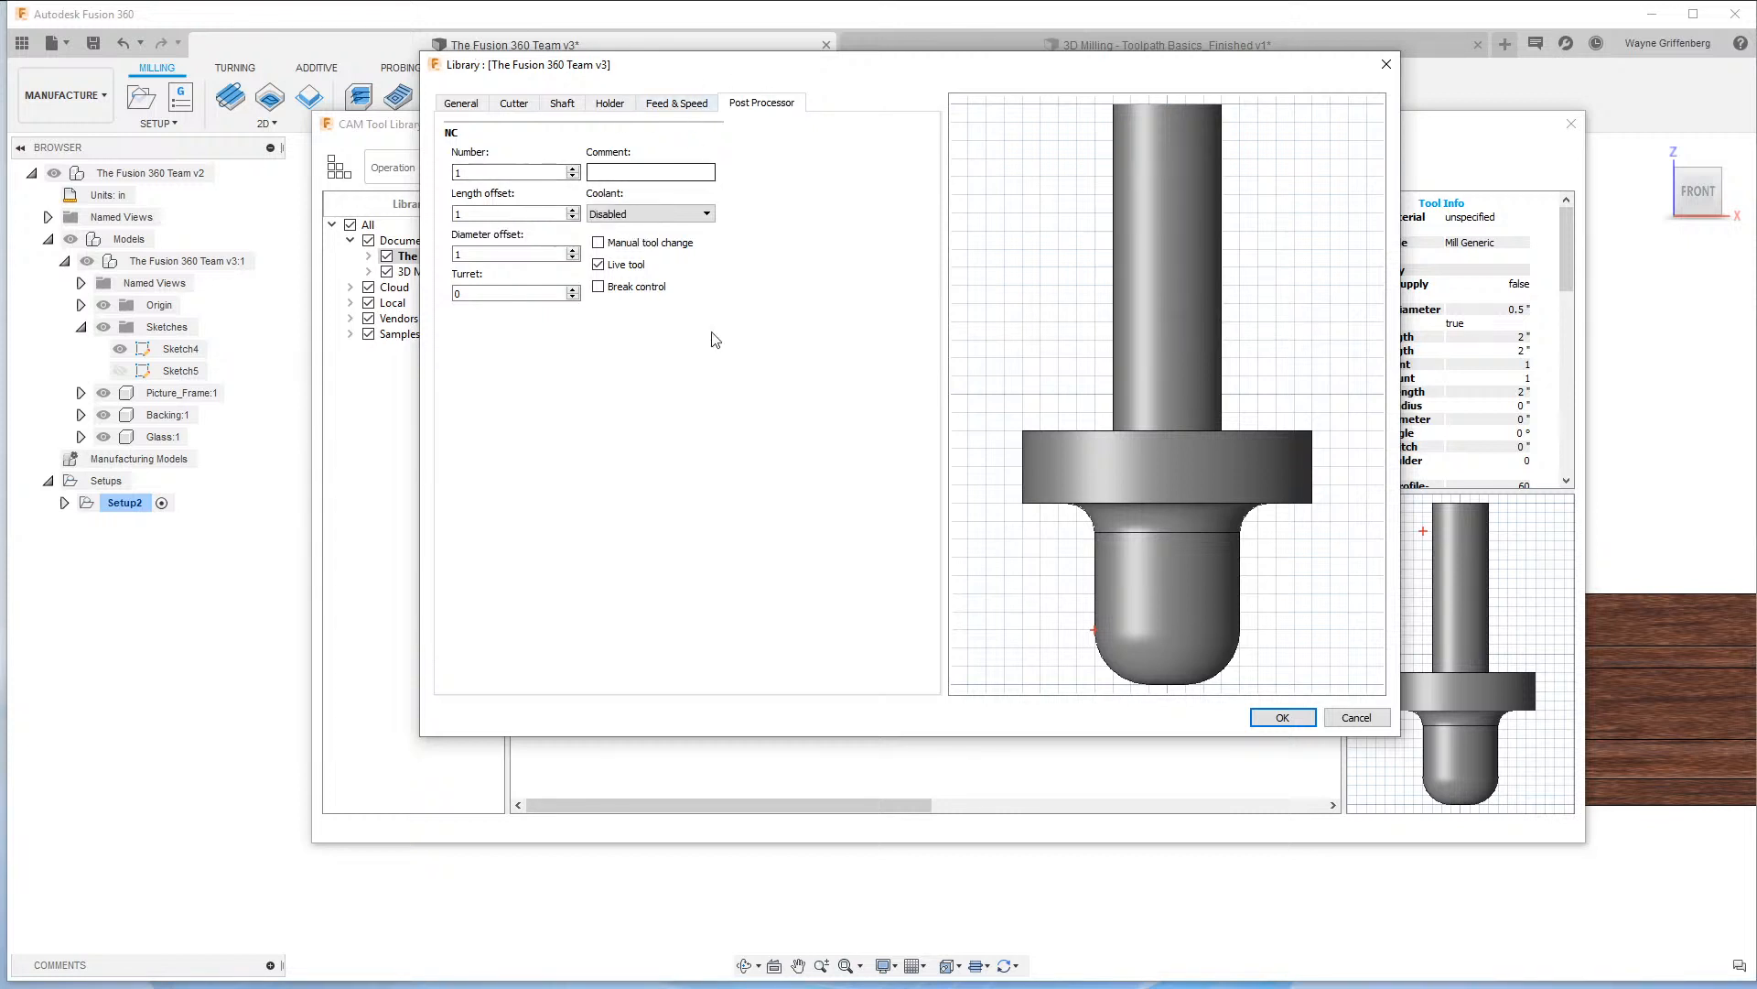
pyautogui.click(1282, 718)
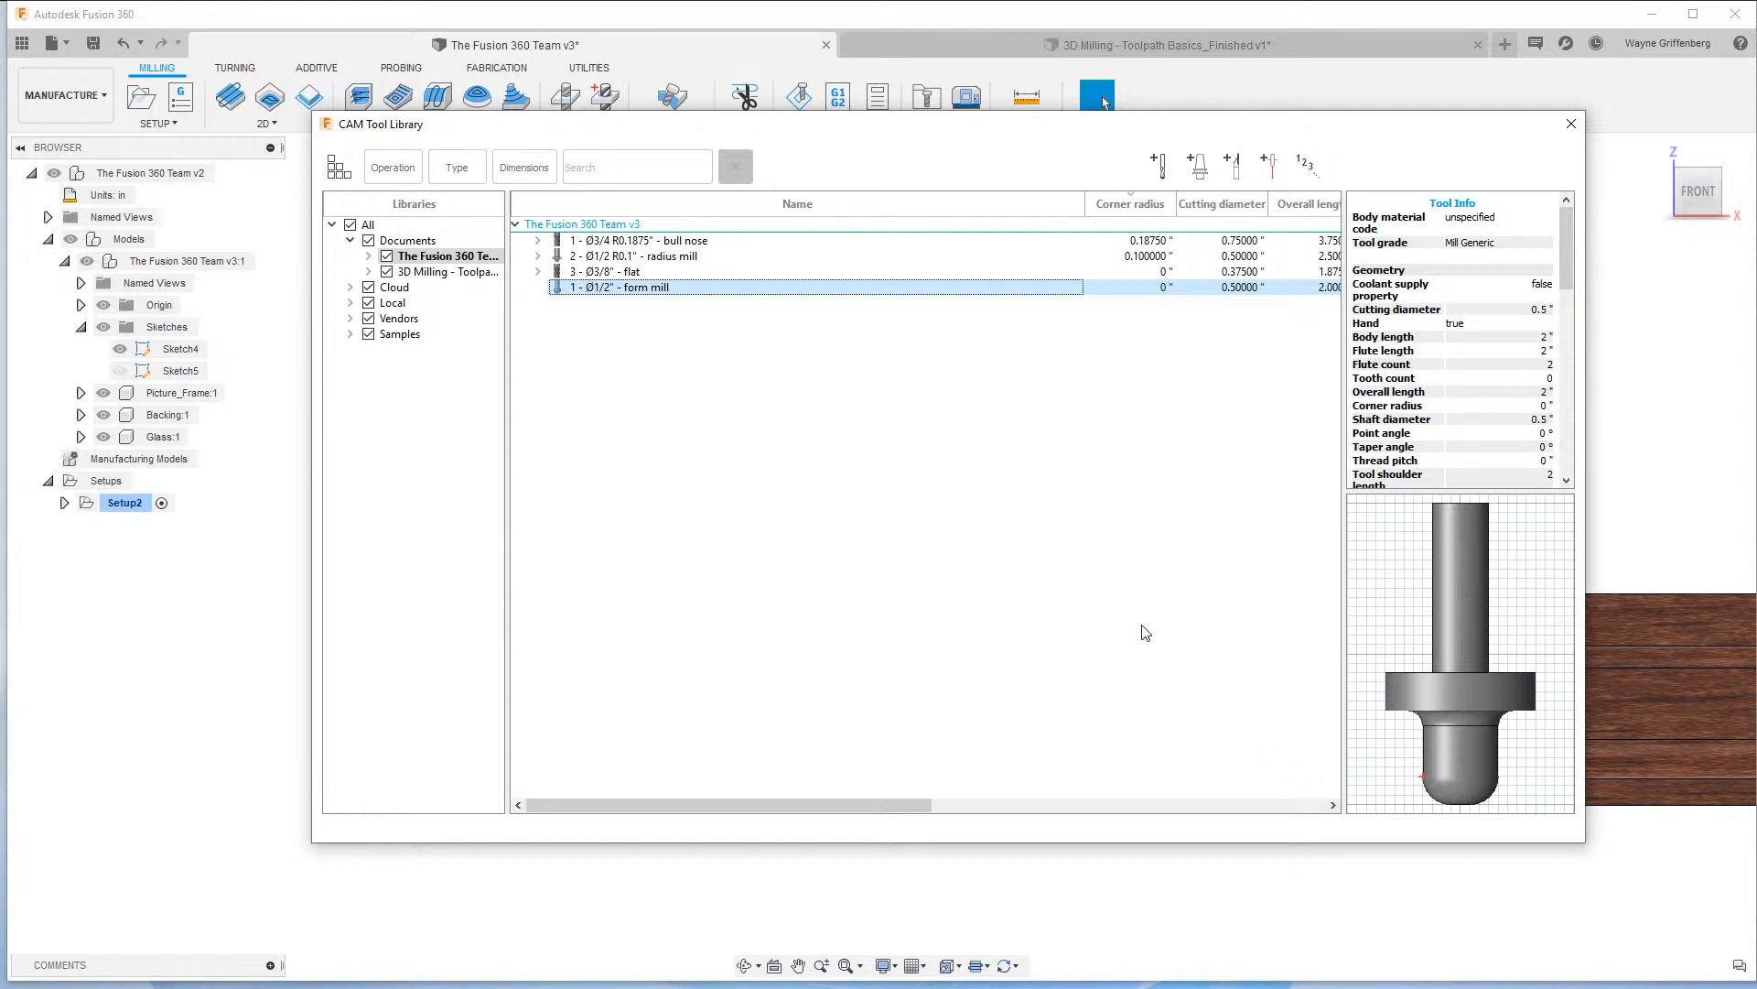
# Close the tool library and hide the model's origin.
pyautogui.click(1567, 124)
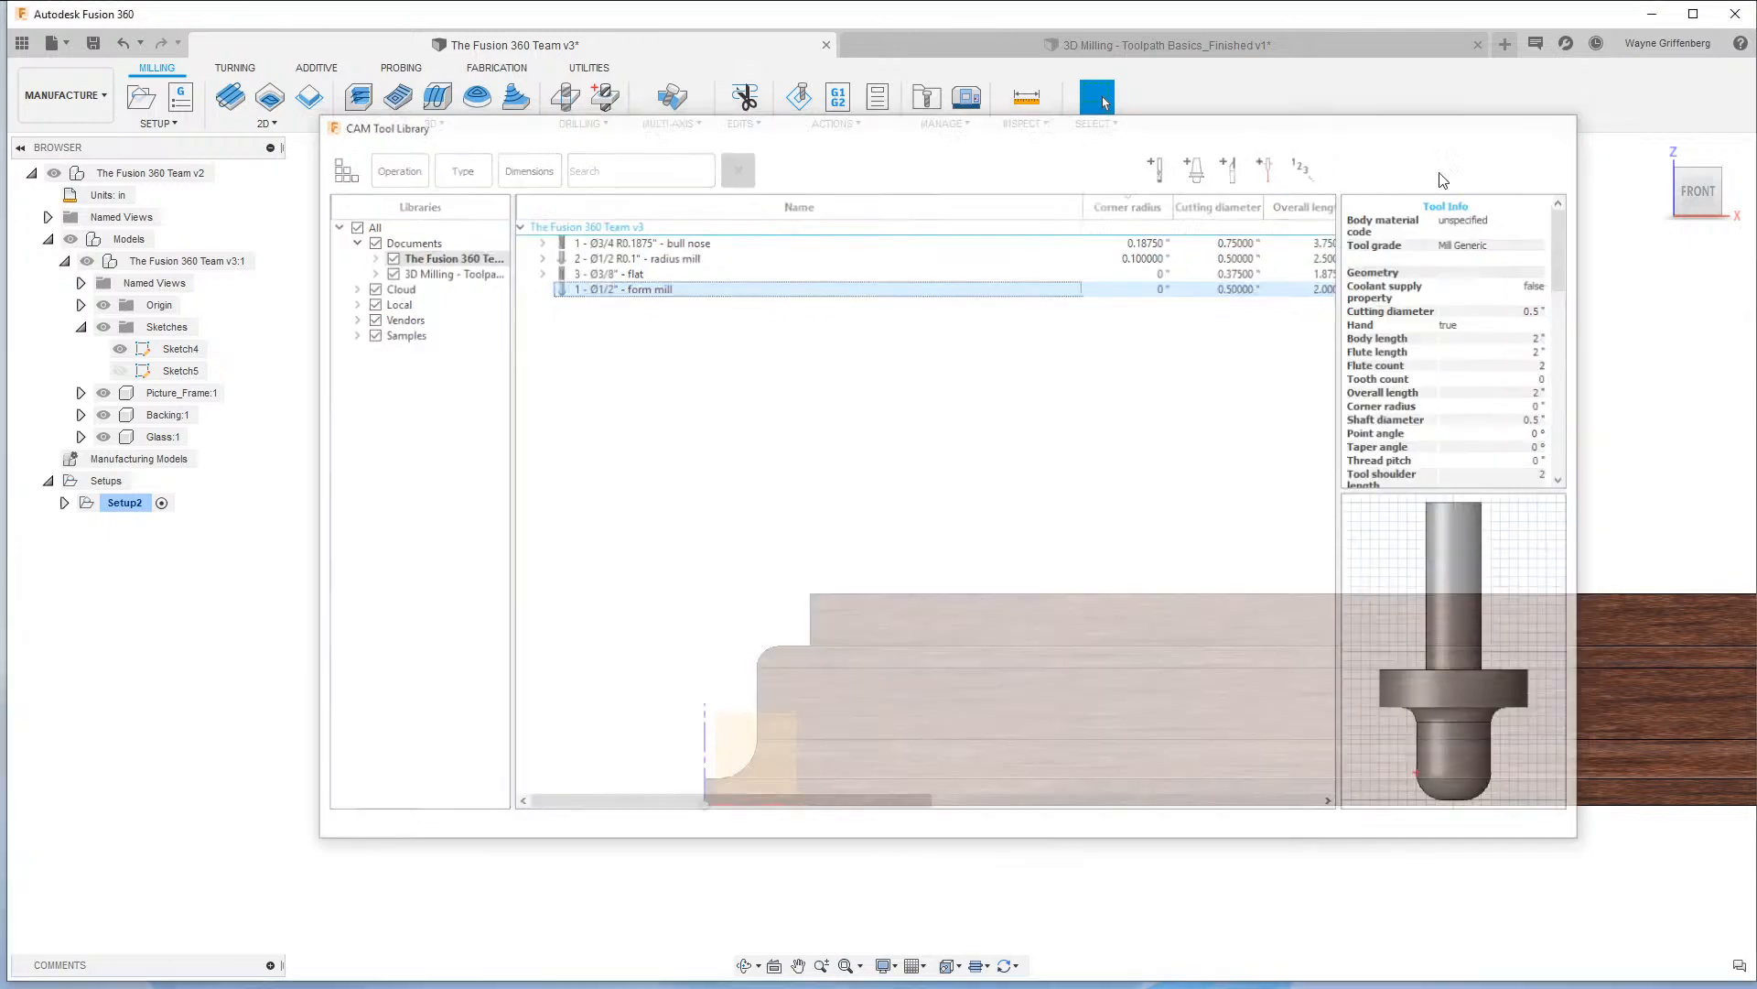
pyautogui.keyDown('shift'); pyautogui.moveTo(683, 506); pyautogui.dragTo(869, 751, button='middle'); pyautogui.keyUp('shift')
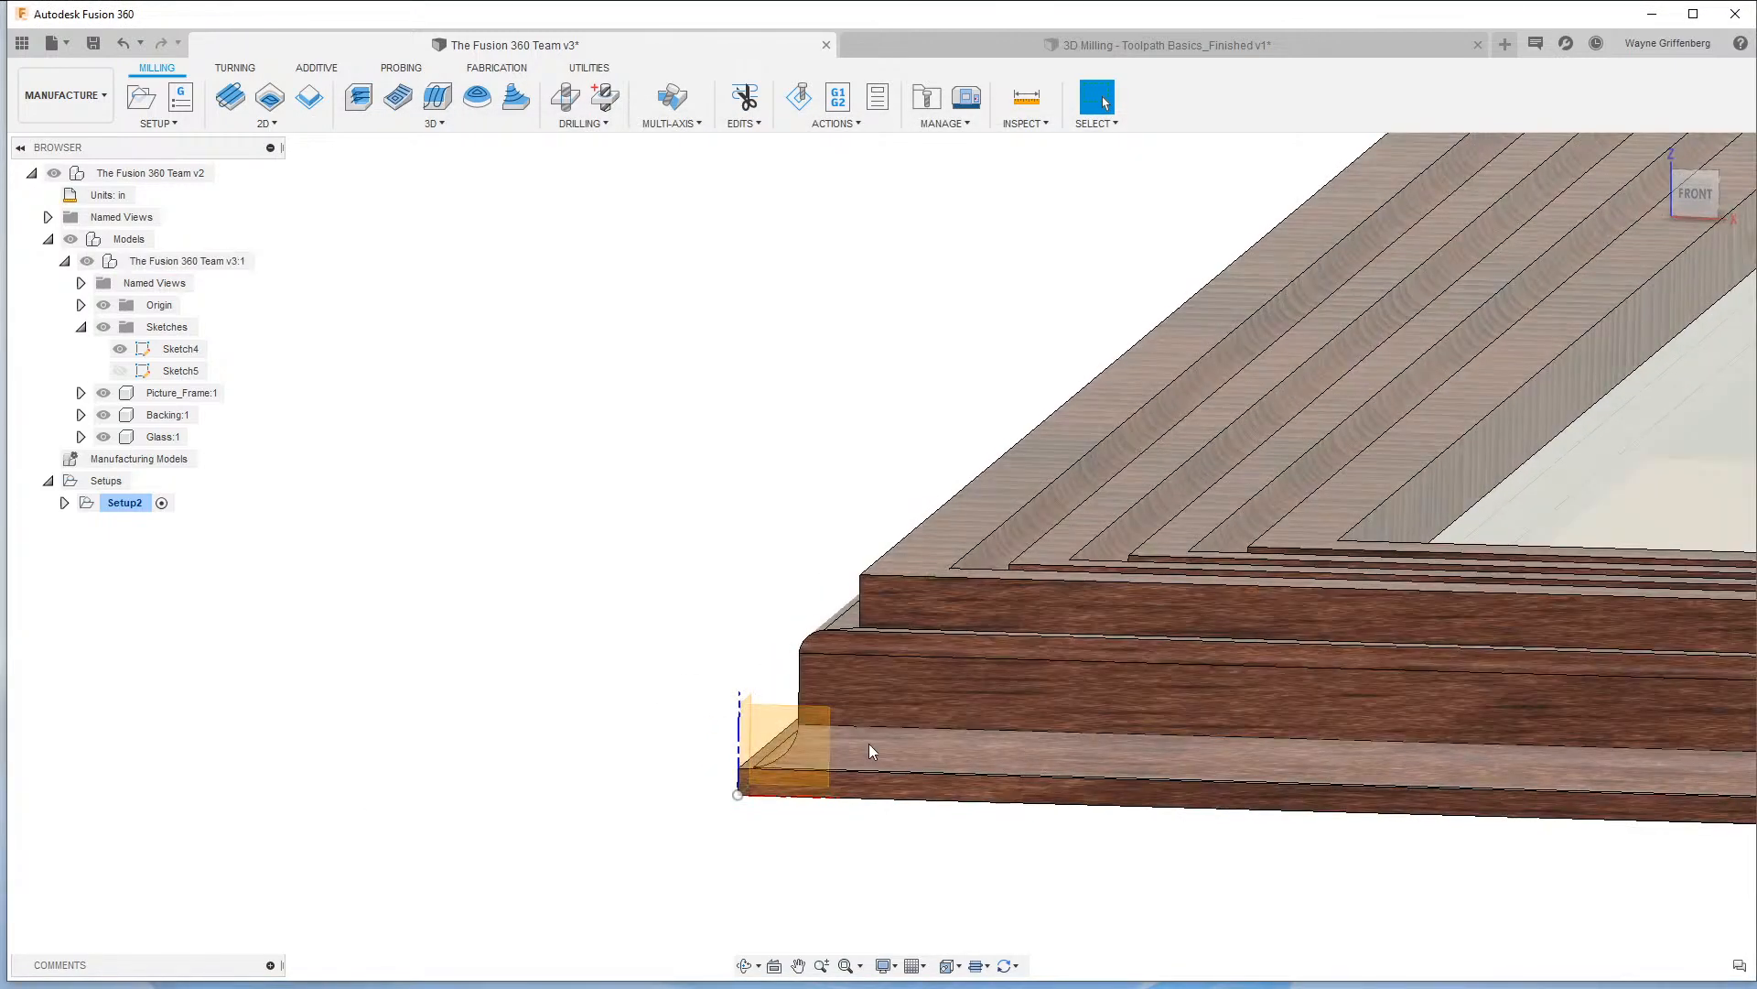
pyautogui.click(103, 305)
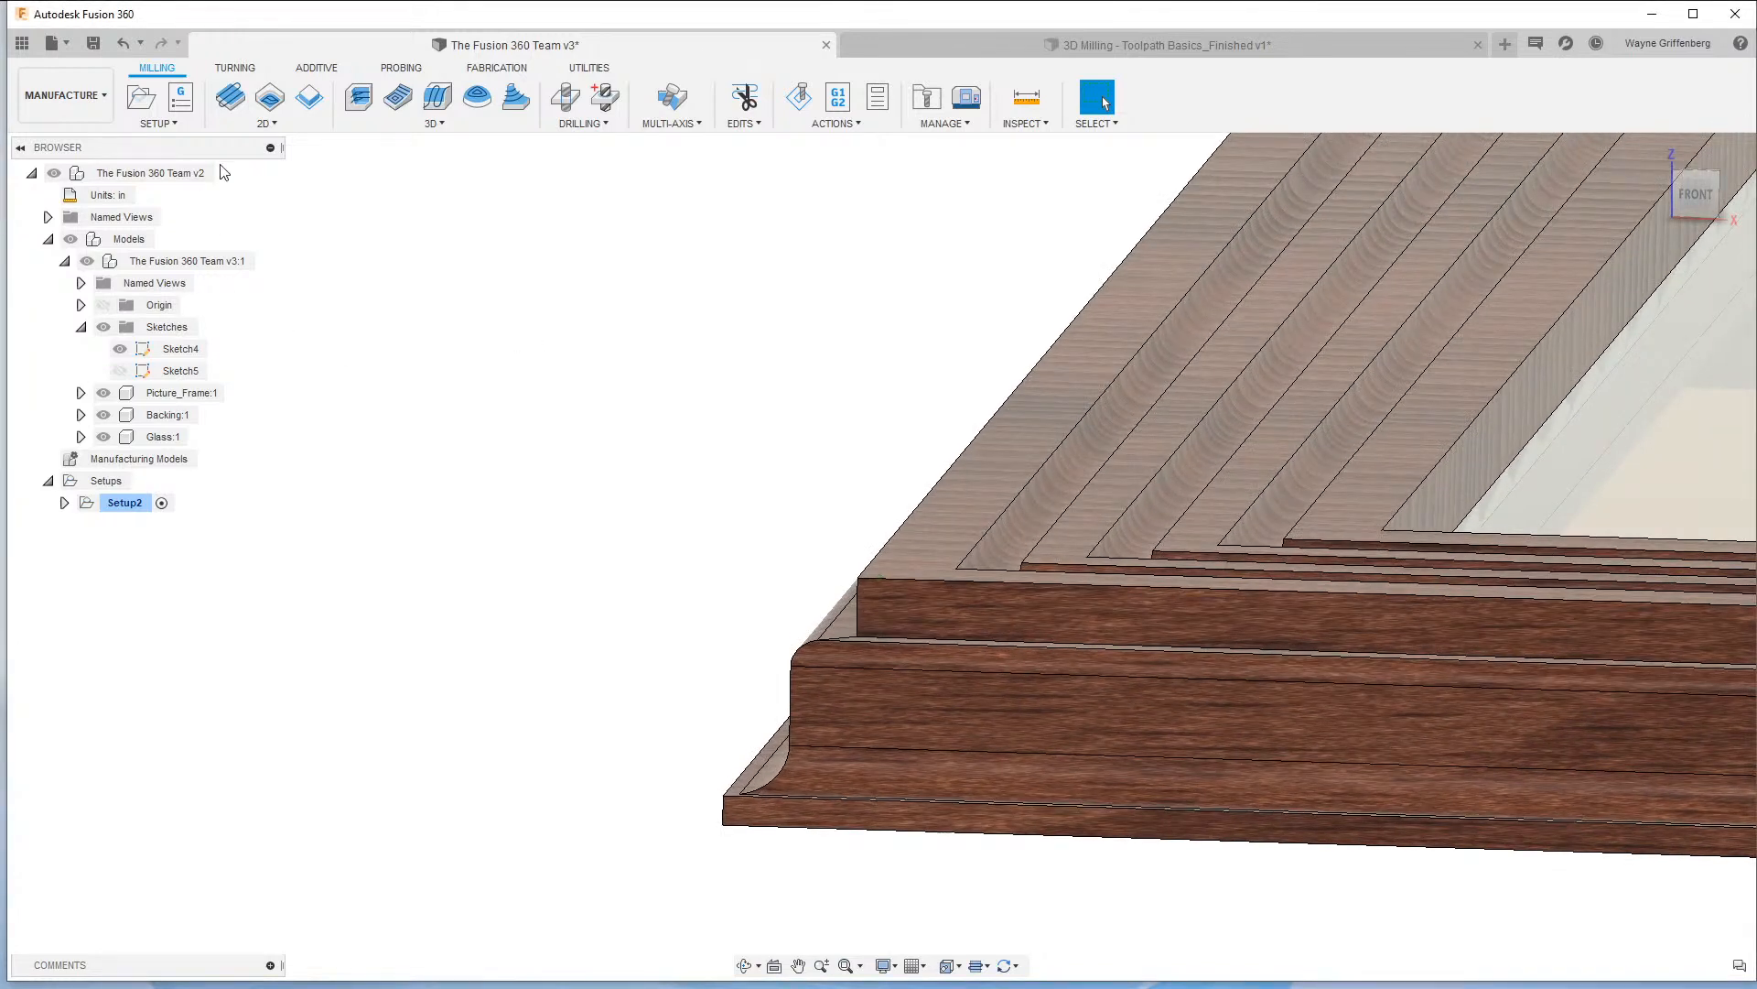
# Start a 2D Contour operation and choose the 1/2" form mill as its tool.
pyautogui.click(270, 96)
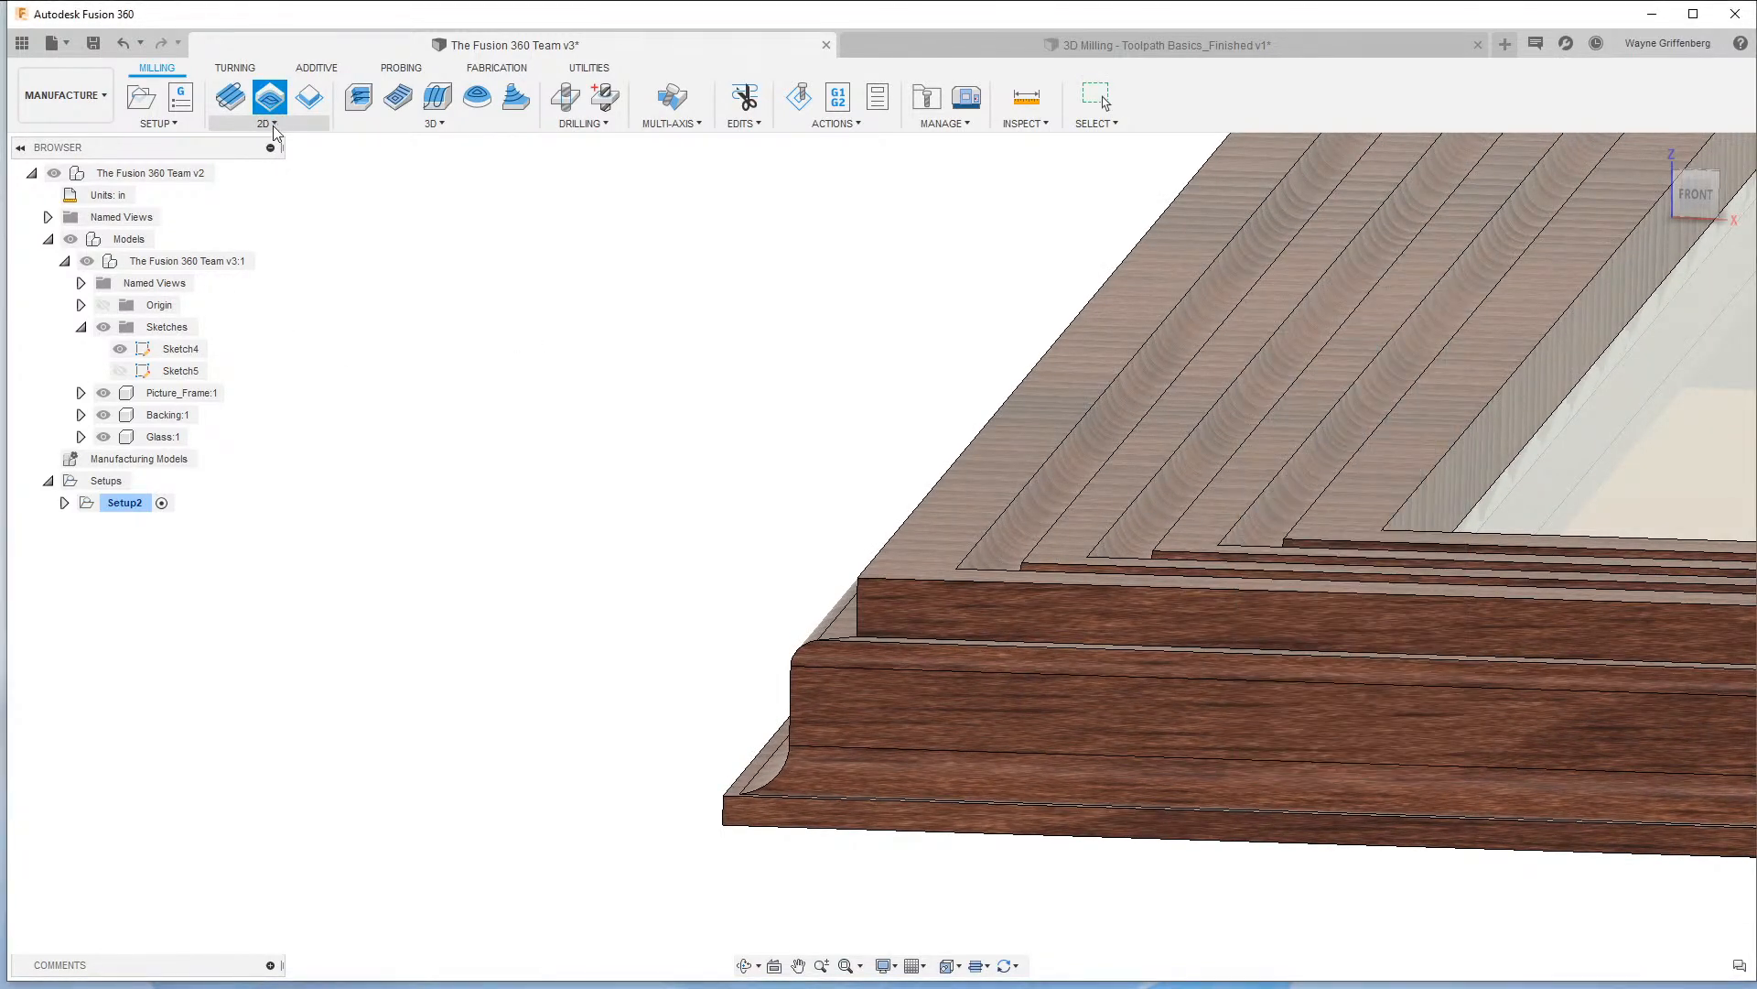
pyautogui.click(279, 127)
pyautogui.click(281, 130)
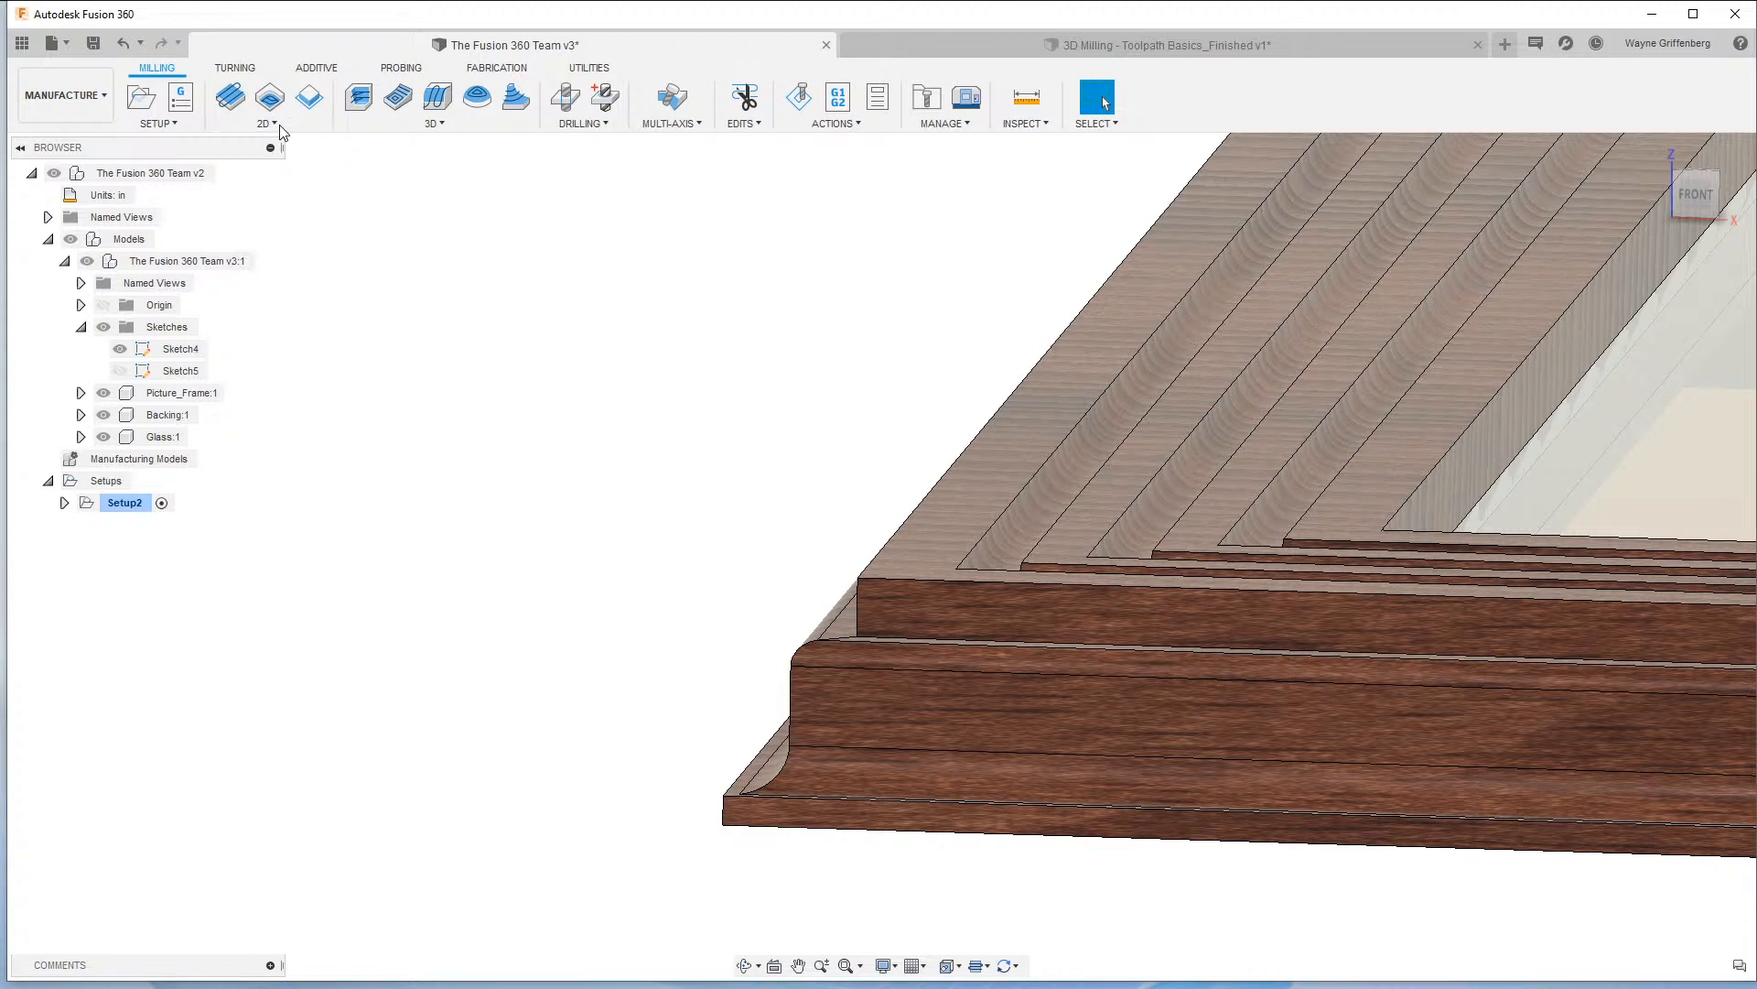
pyautogui.click(278, 125)
pyautogui.click(255, 190)
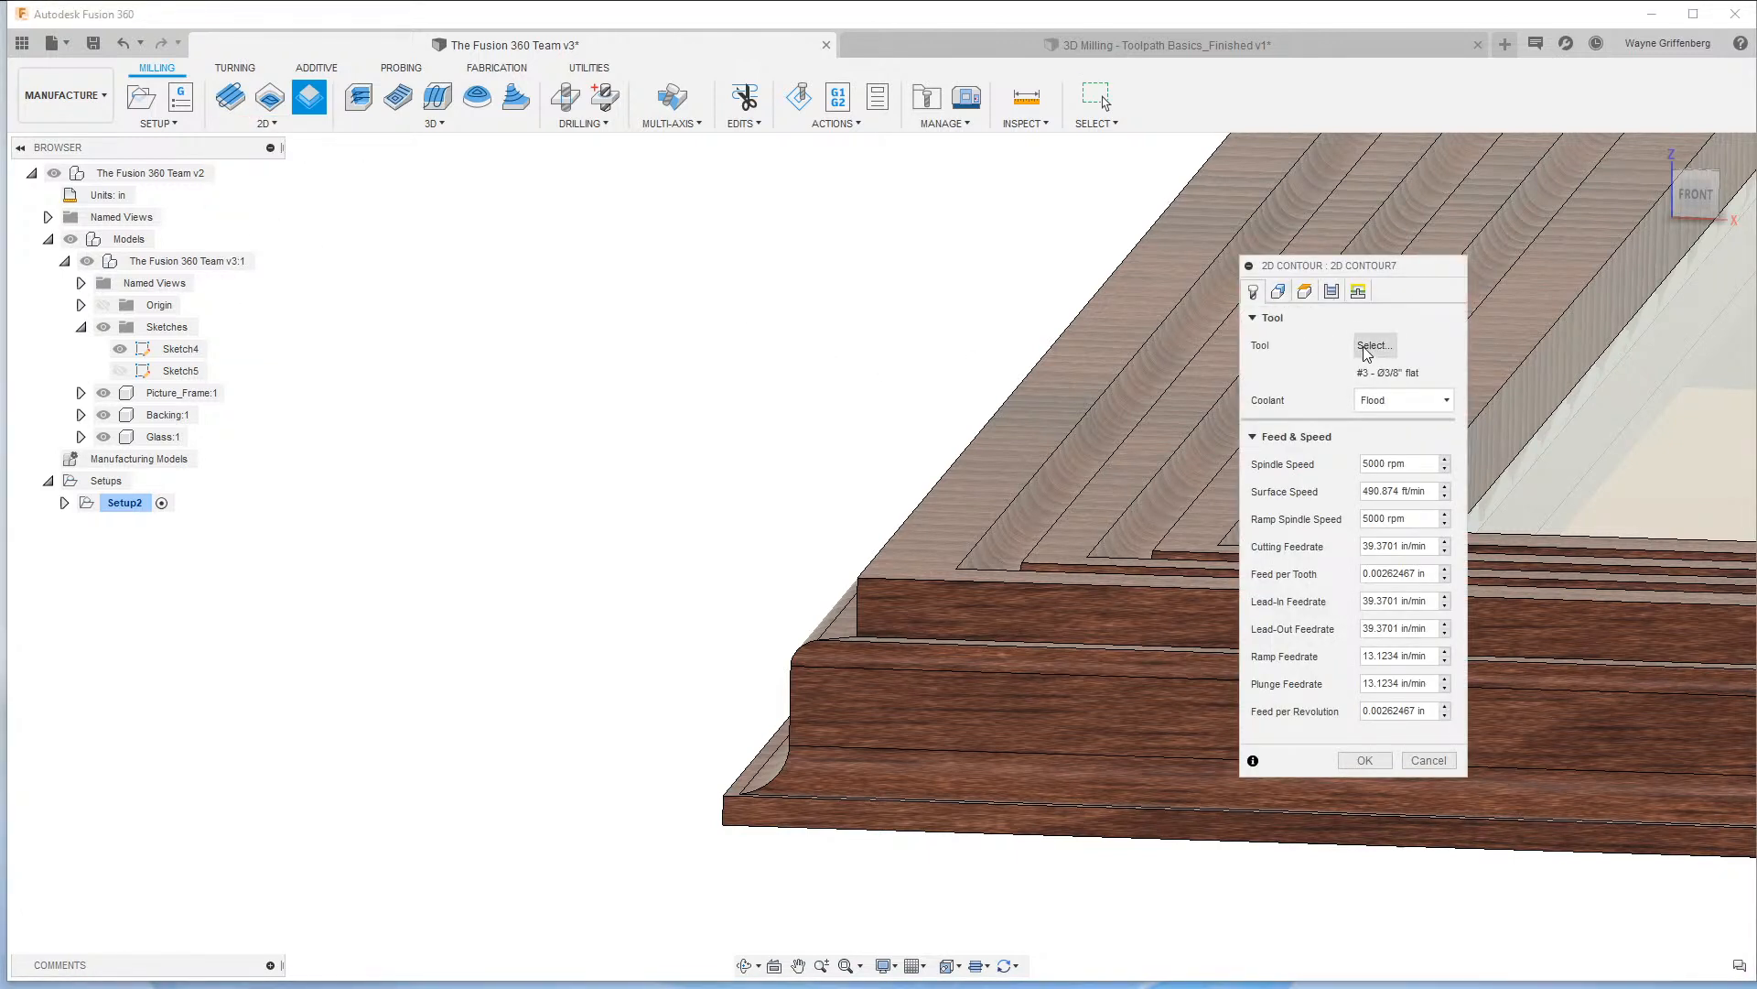
pyautogui.click(1374, 346)
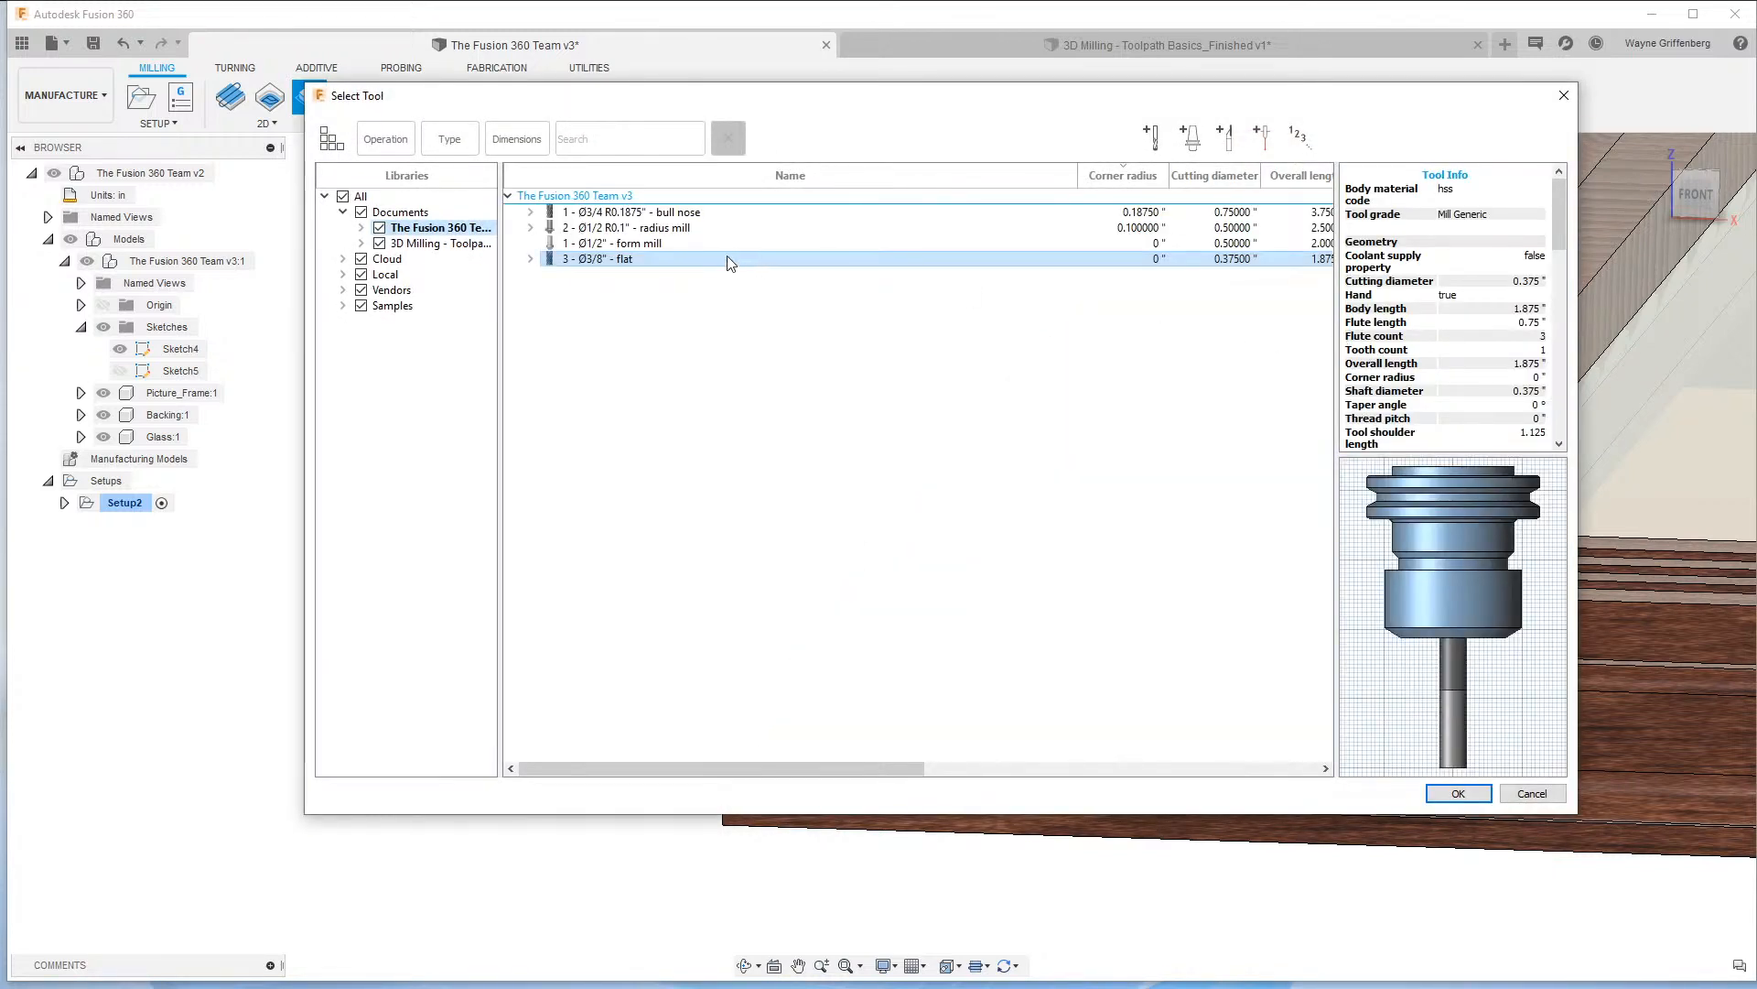
pyautogui.click(640, 243)
pyautogui.click(1437, 791)
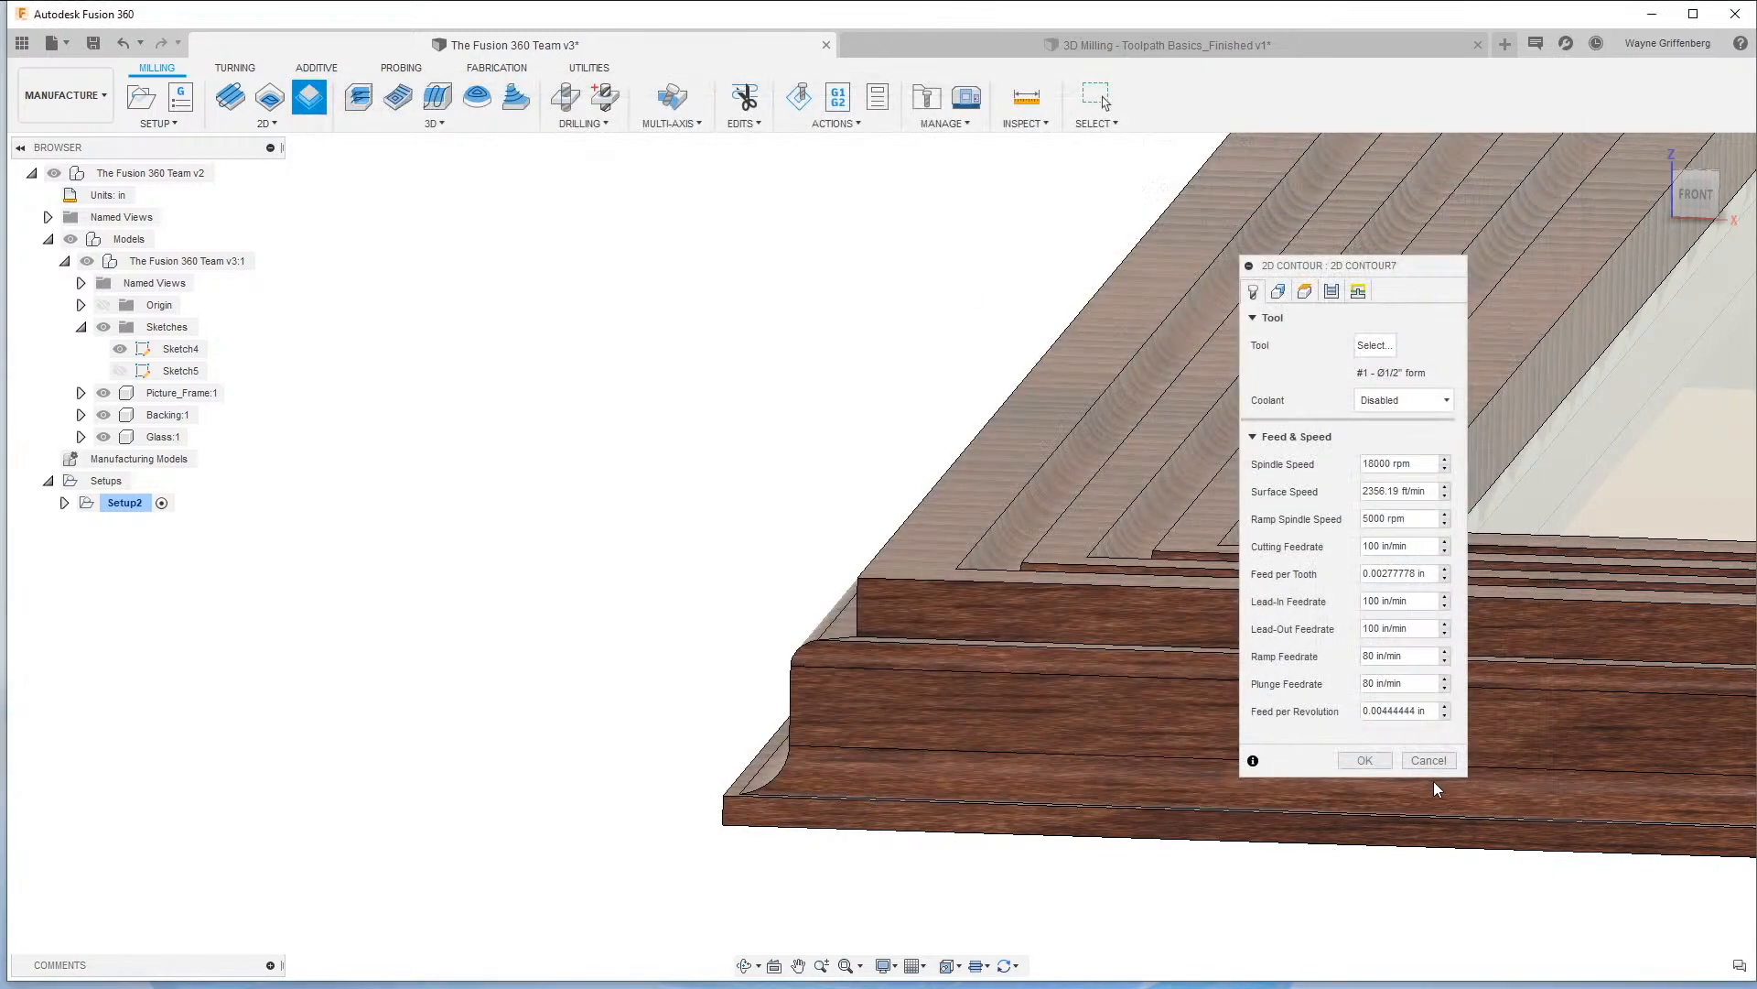
# Select the frame's outer edge where the vertical side meets the lower cove as the machining contour.
pyautogui.click(1279, 292)
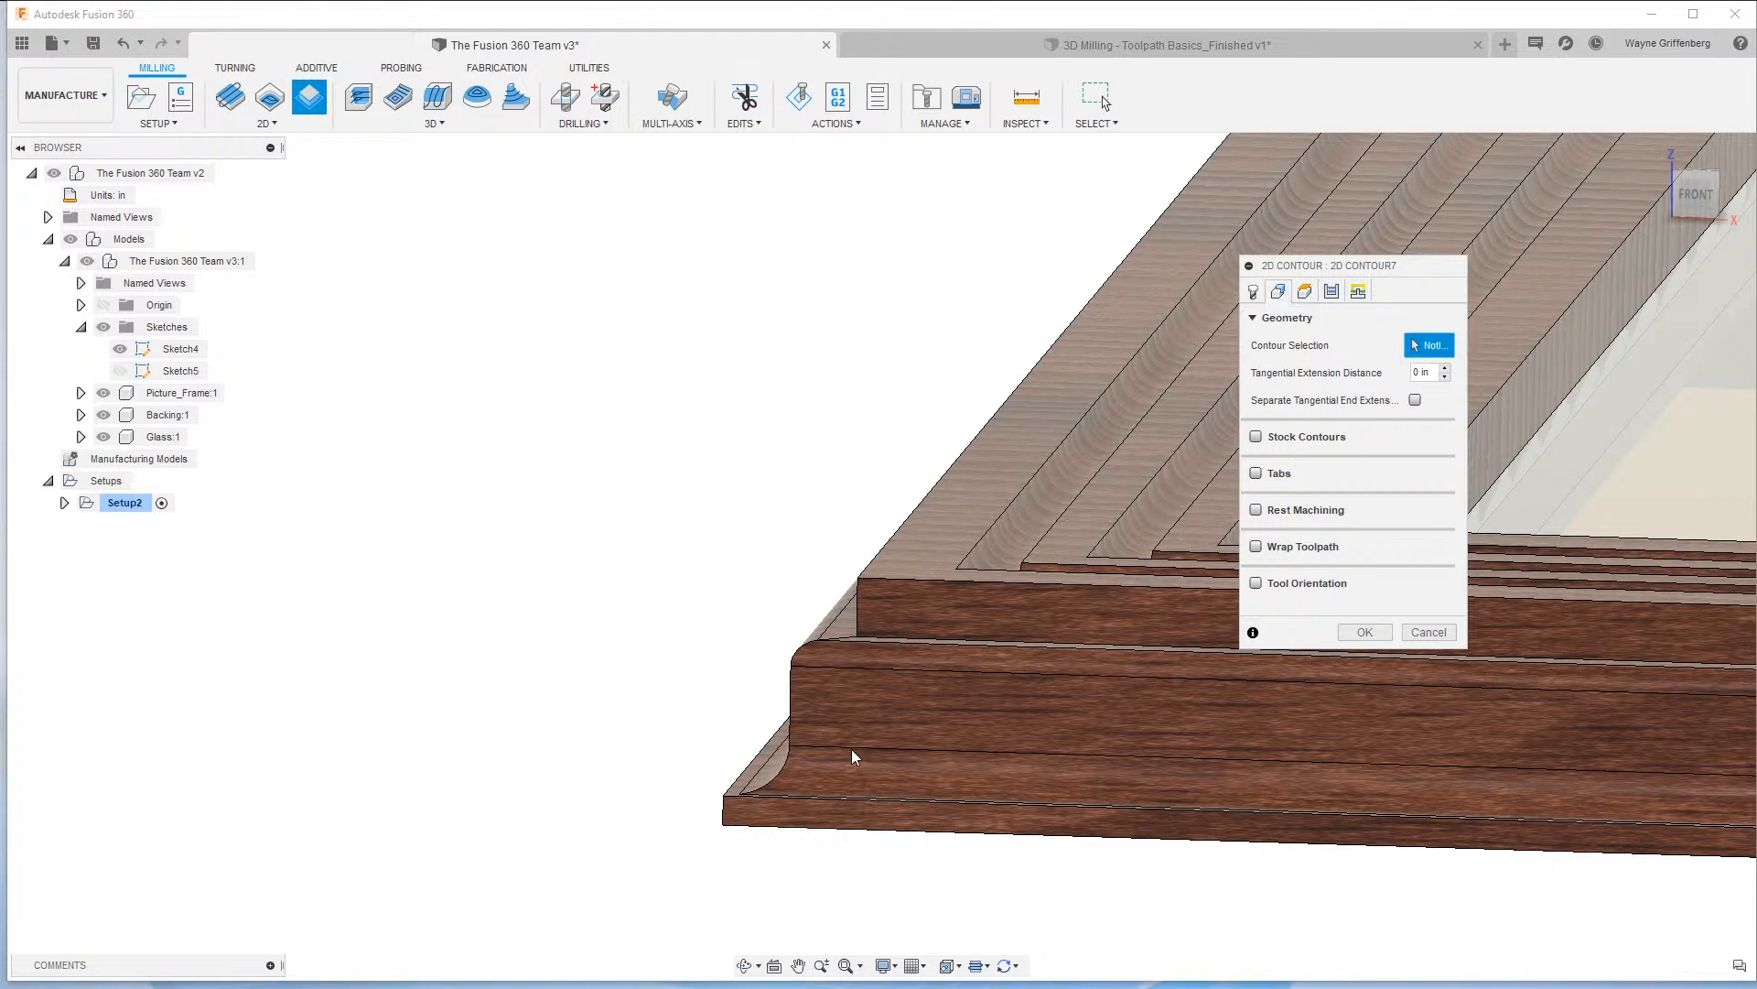
pyautogui.keyDown('shift'); pyautogui.moveTo(891, 749); pyautogui.dragTo(704, 699, button='middle'); pyautogui.keyUp('shift')
pyautogui.keyDown('shift'); pyautogui.moveTo(831, 744); pyautogui.dragTo(854, 663, button='middle'); pyautogui.keyUp('shift')
pyautogui.click(801, 754)
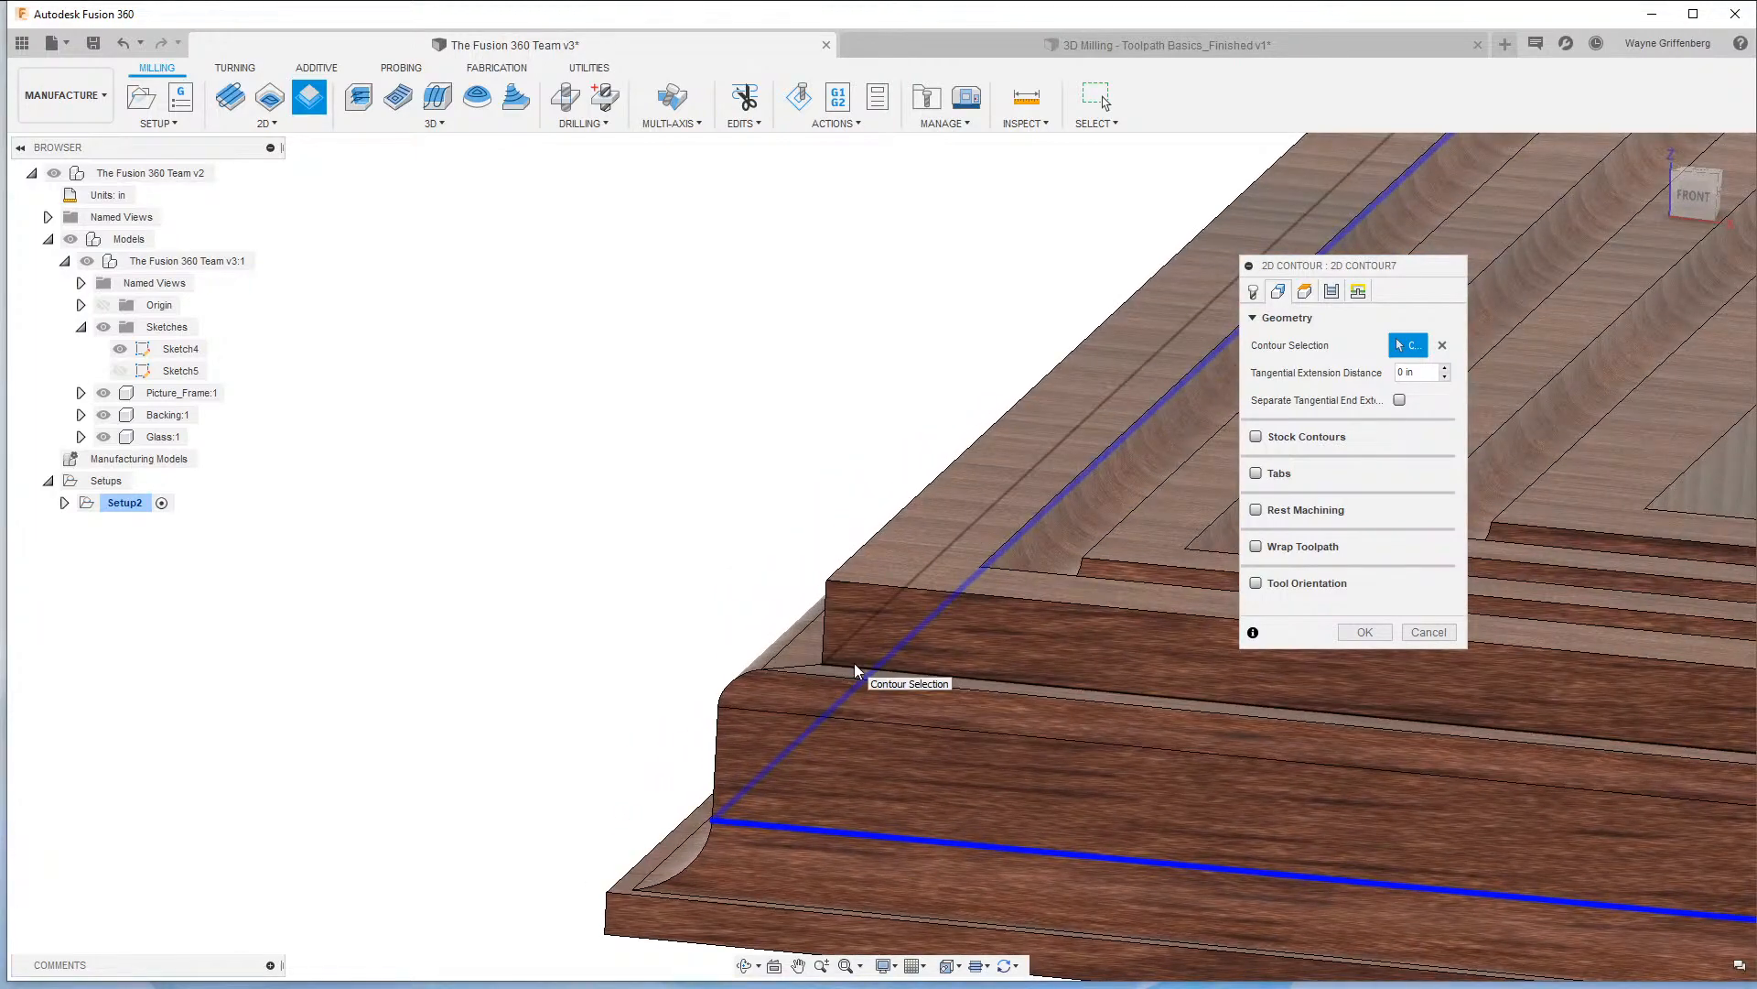
pyautogui.keyDown('shift'); pyautogui.moveTo(659, 628); pyautogui.dragTo(572, 591, button='middle'); pyautogui.keyUp('shift')
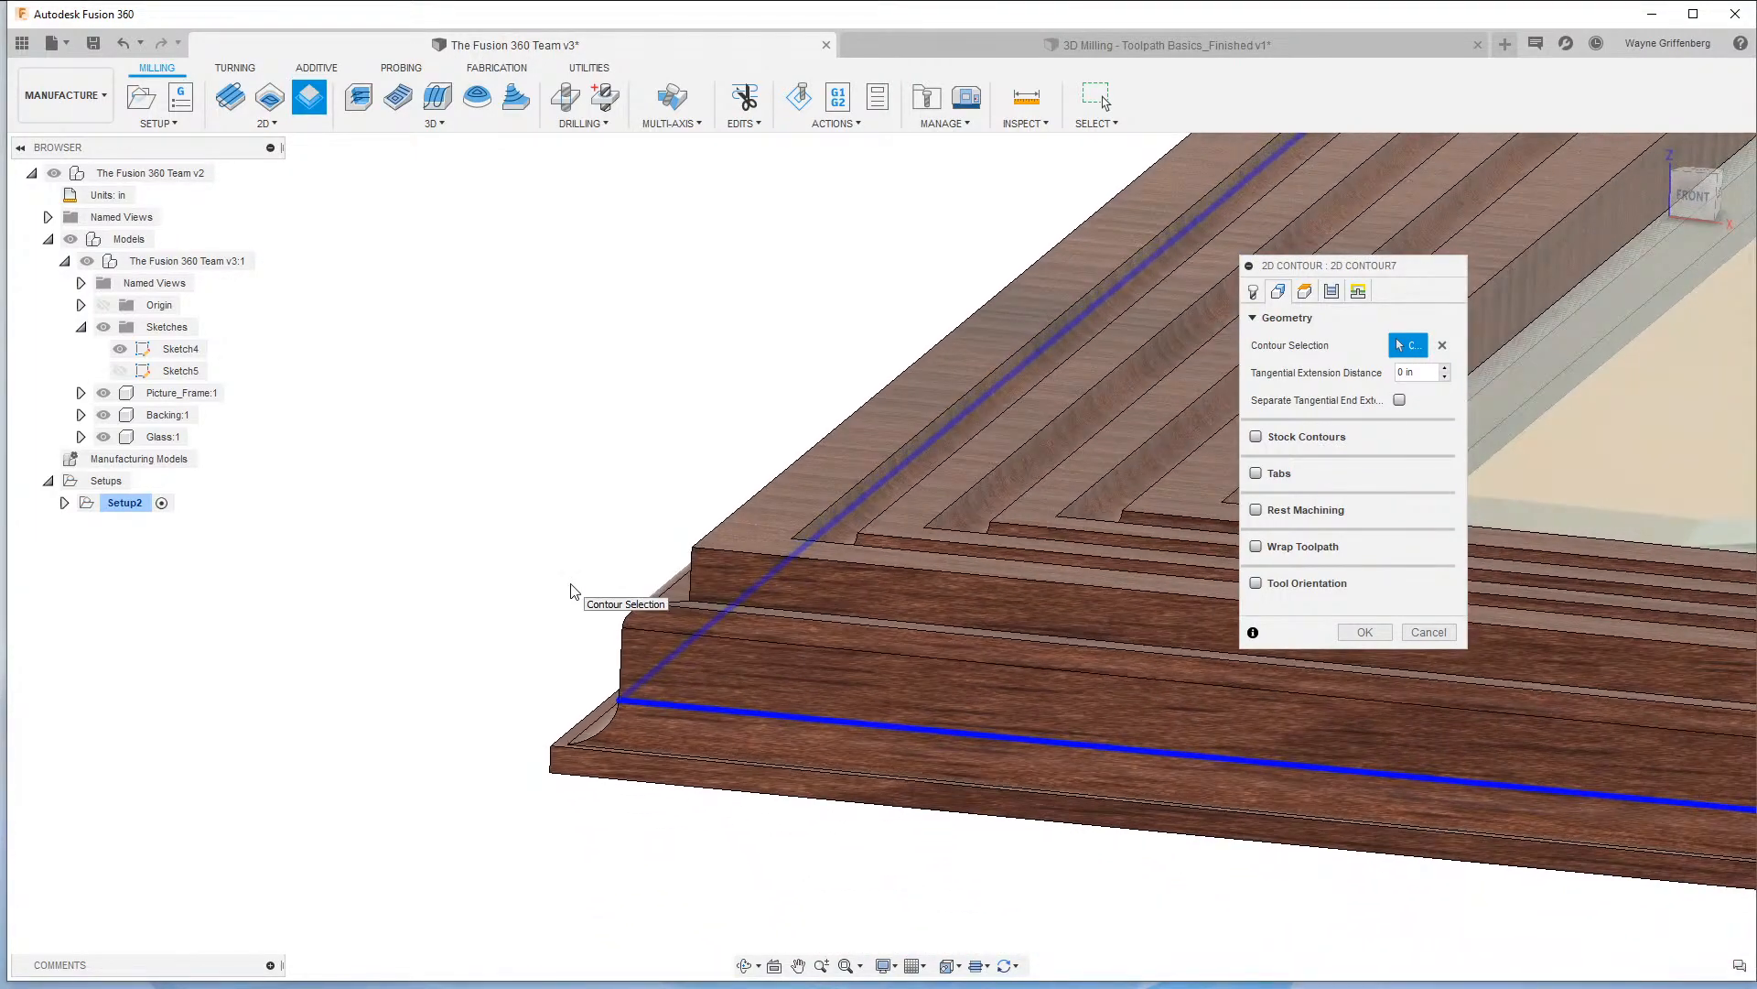
# Review the contour's heights, passes and linking settings, and generate the 2D Contour toolpath.
pyautogui.click(1307, 292)
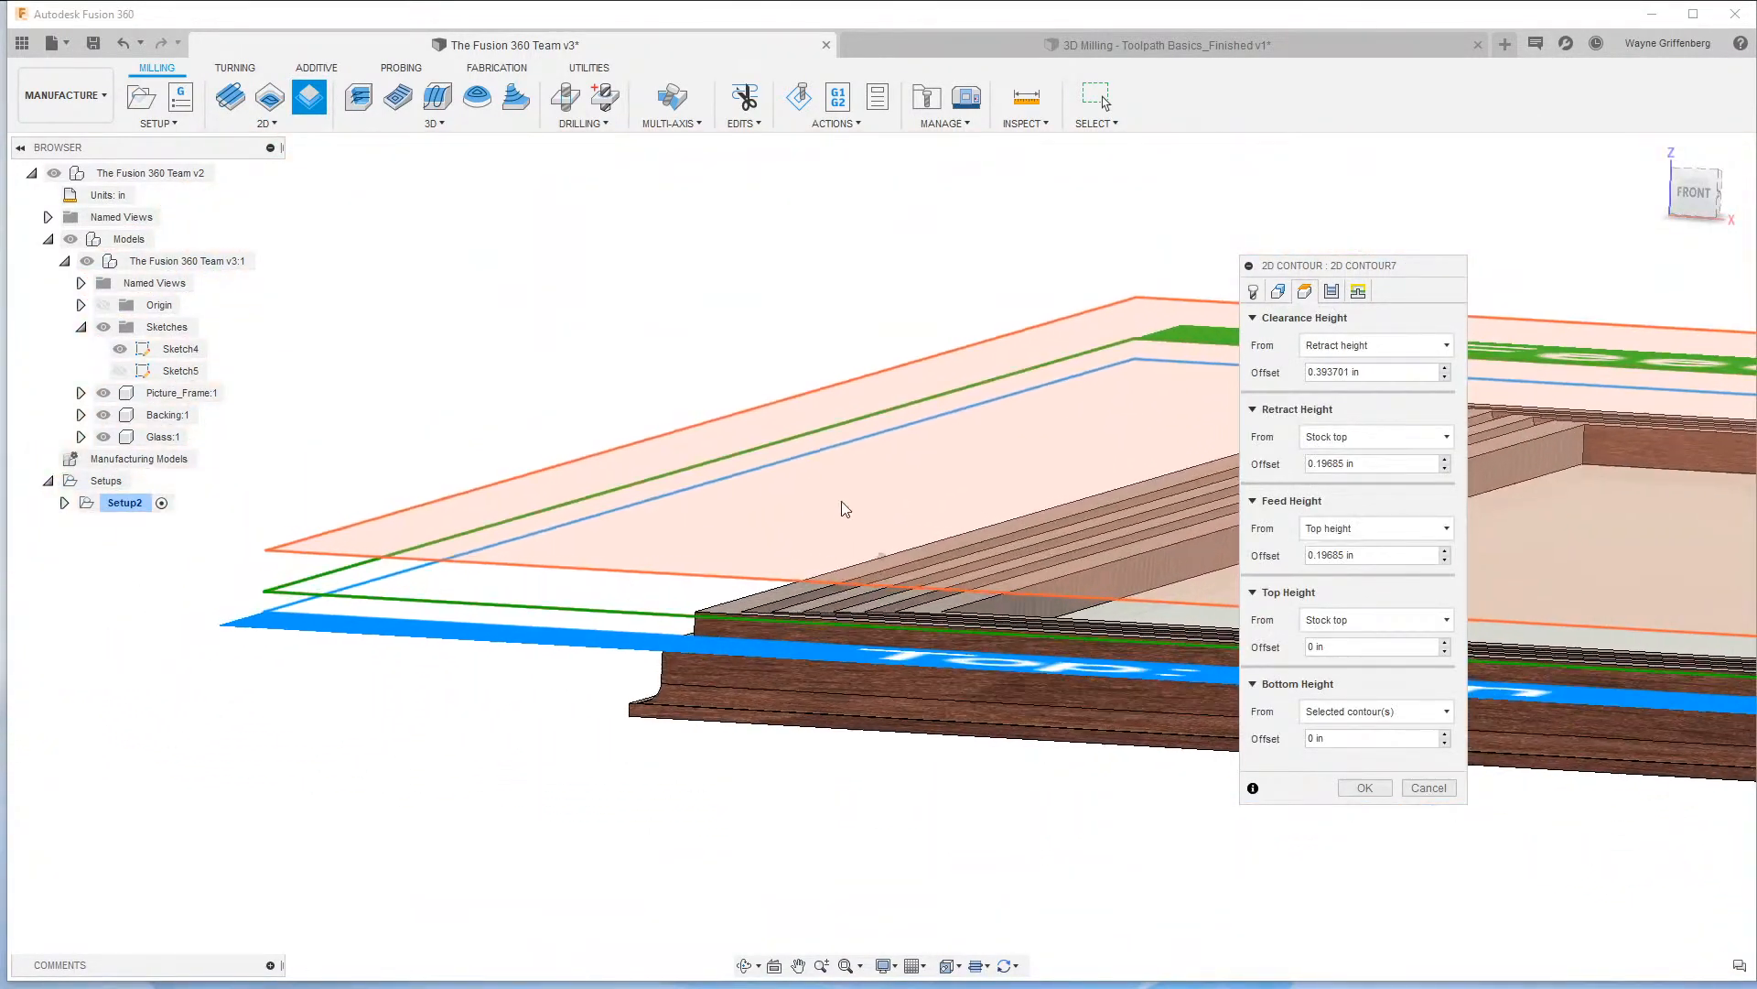
pyautogui.click(1331, 291)
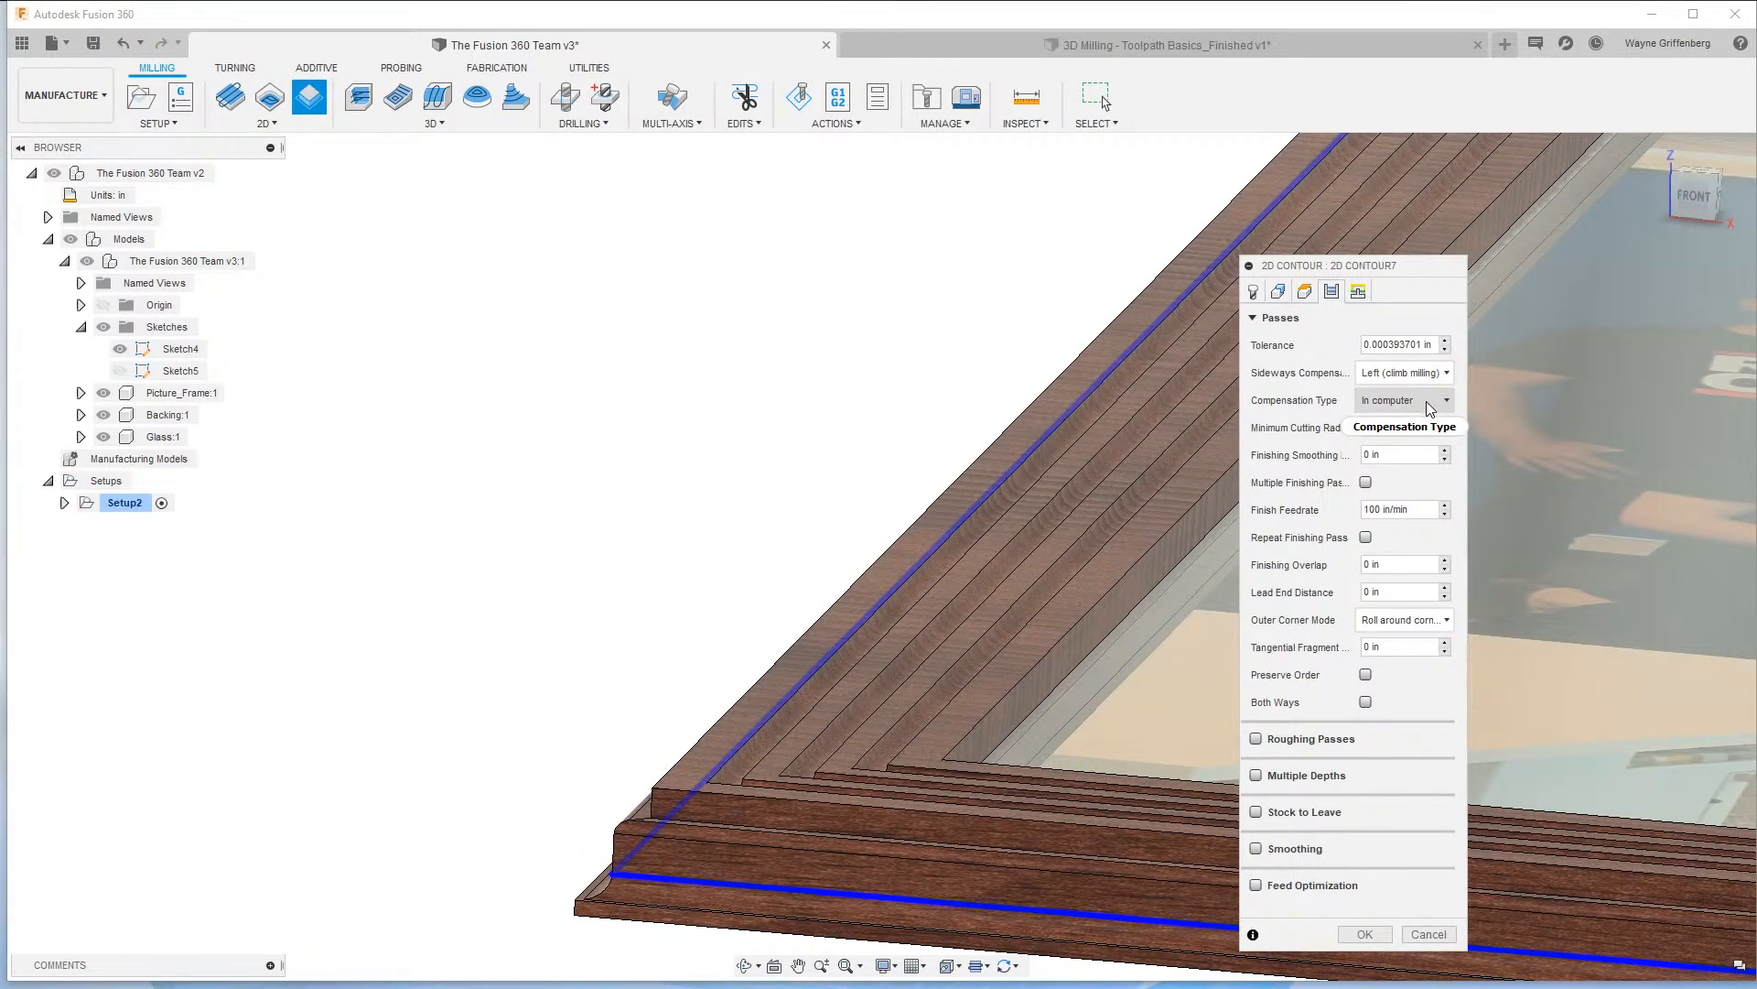
pyautogui.click(1358, 291)
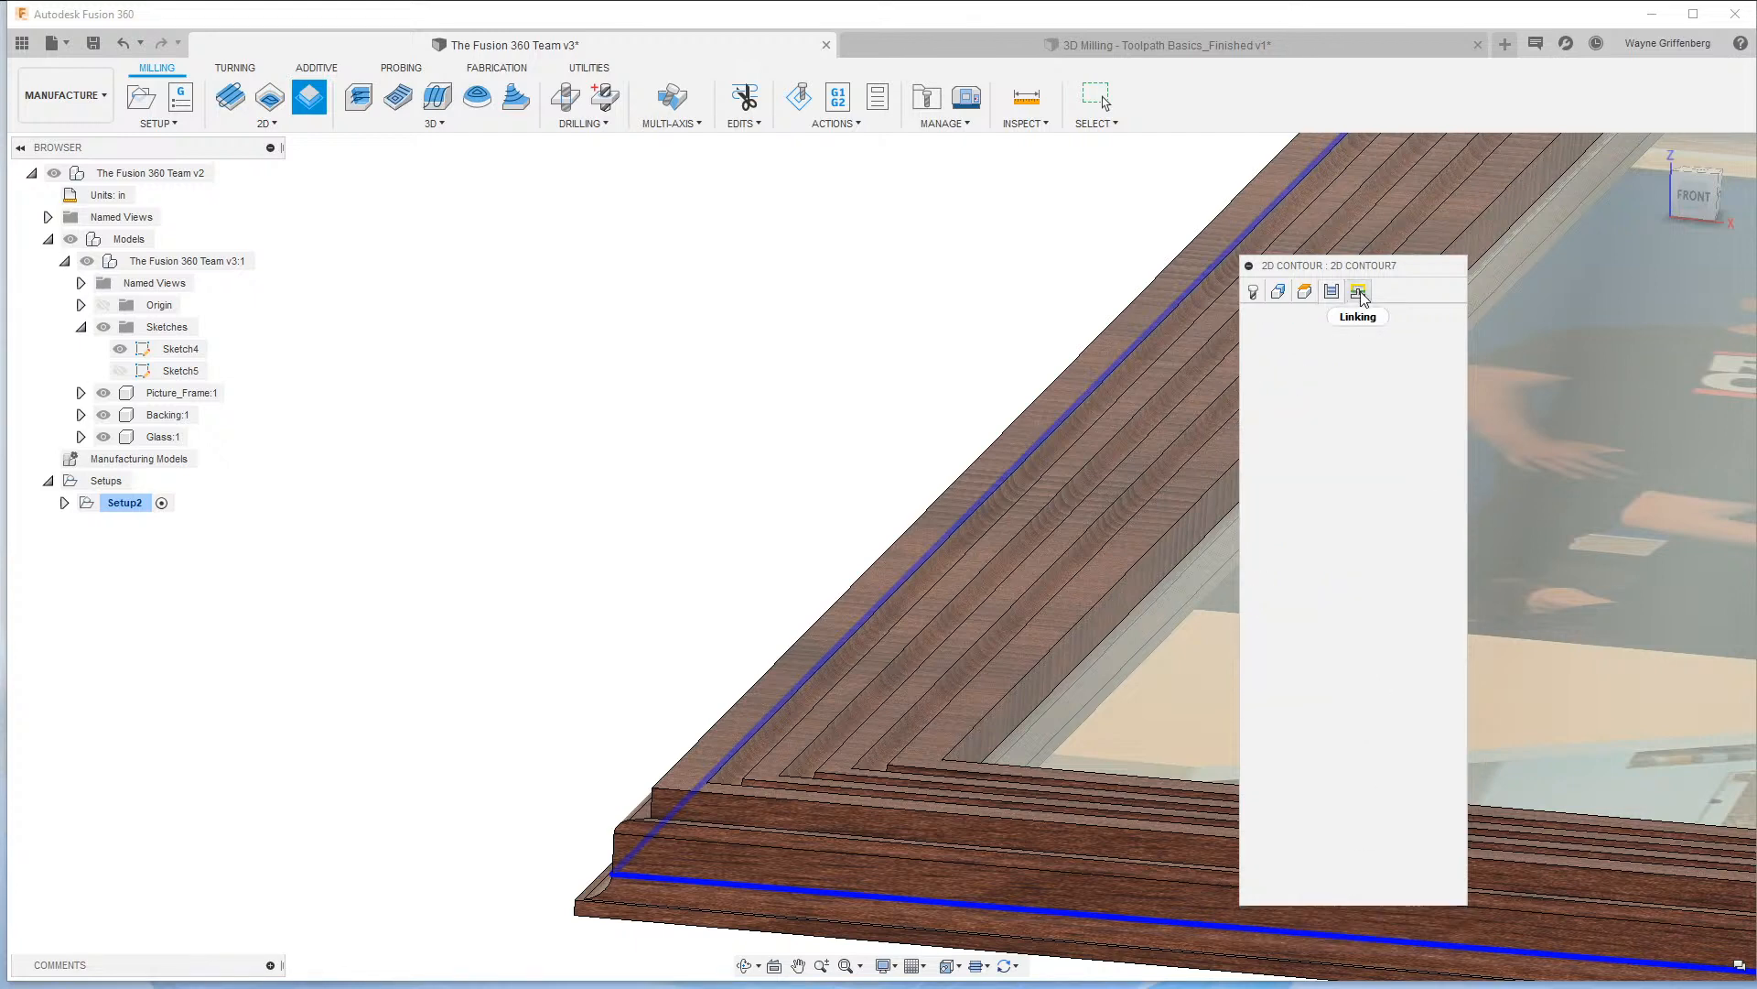
pyautogui.click(1254, 774)
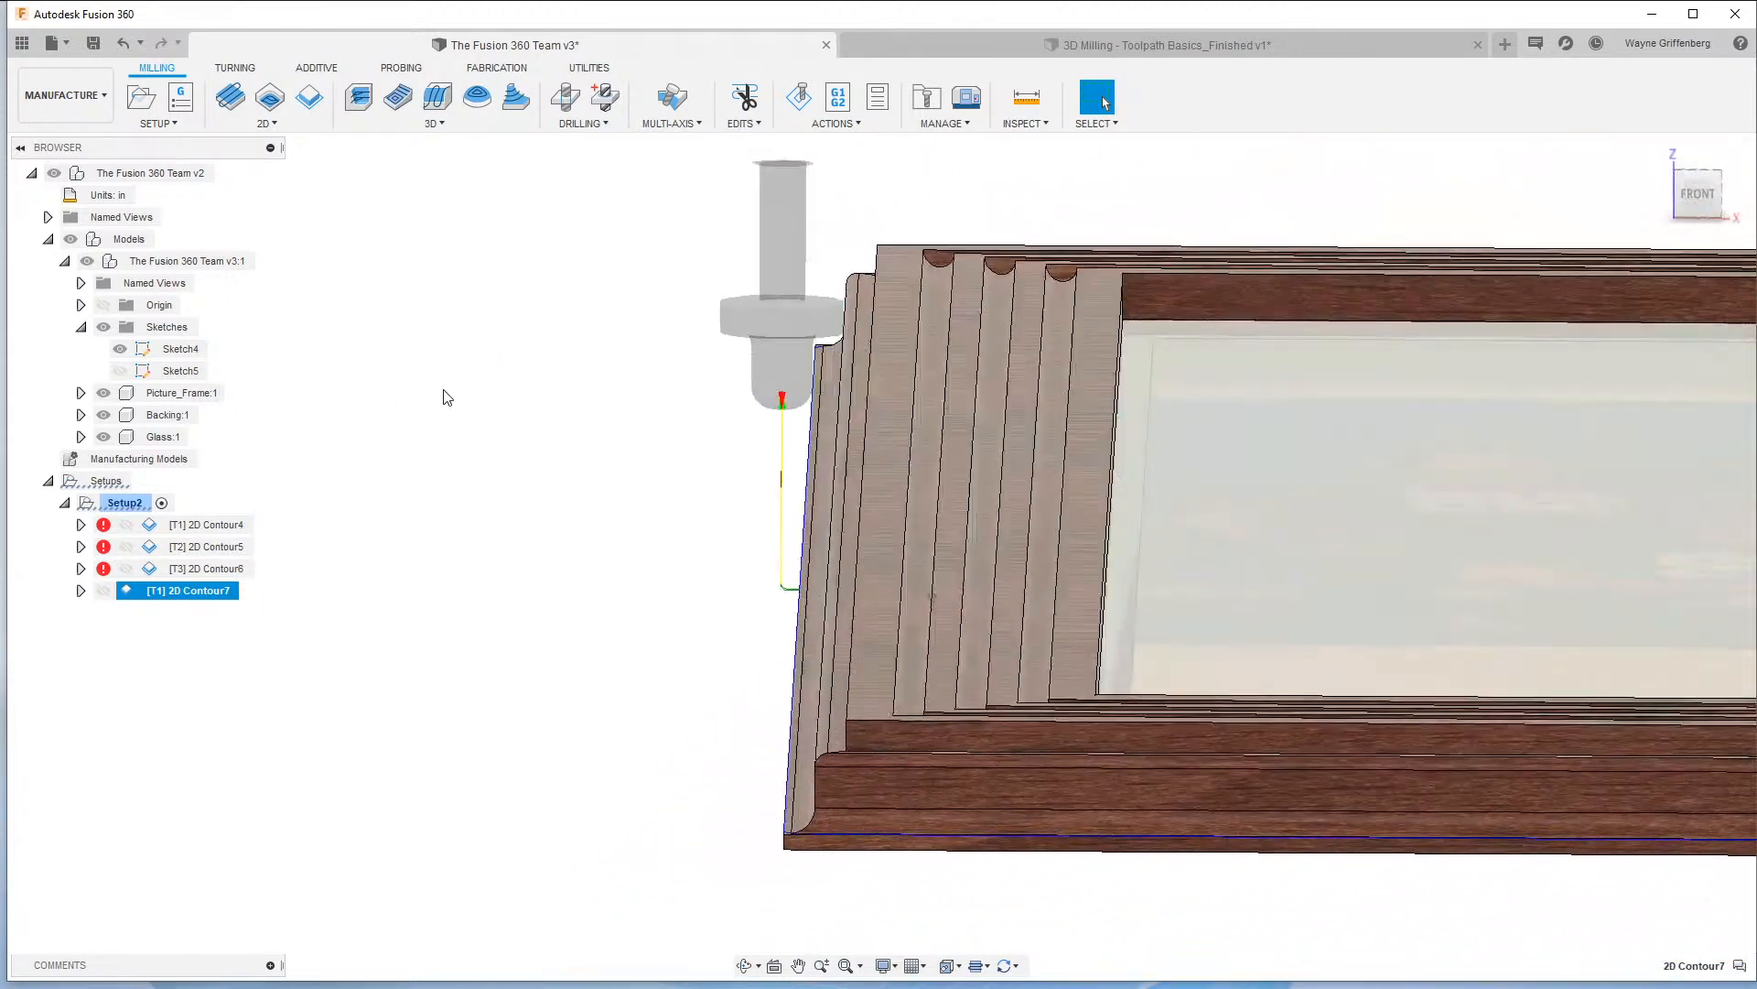
# View the frame from the front and play the simulation of the form mill's contour toolpath.
pyautogui.click(1694, 193)
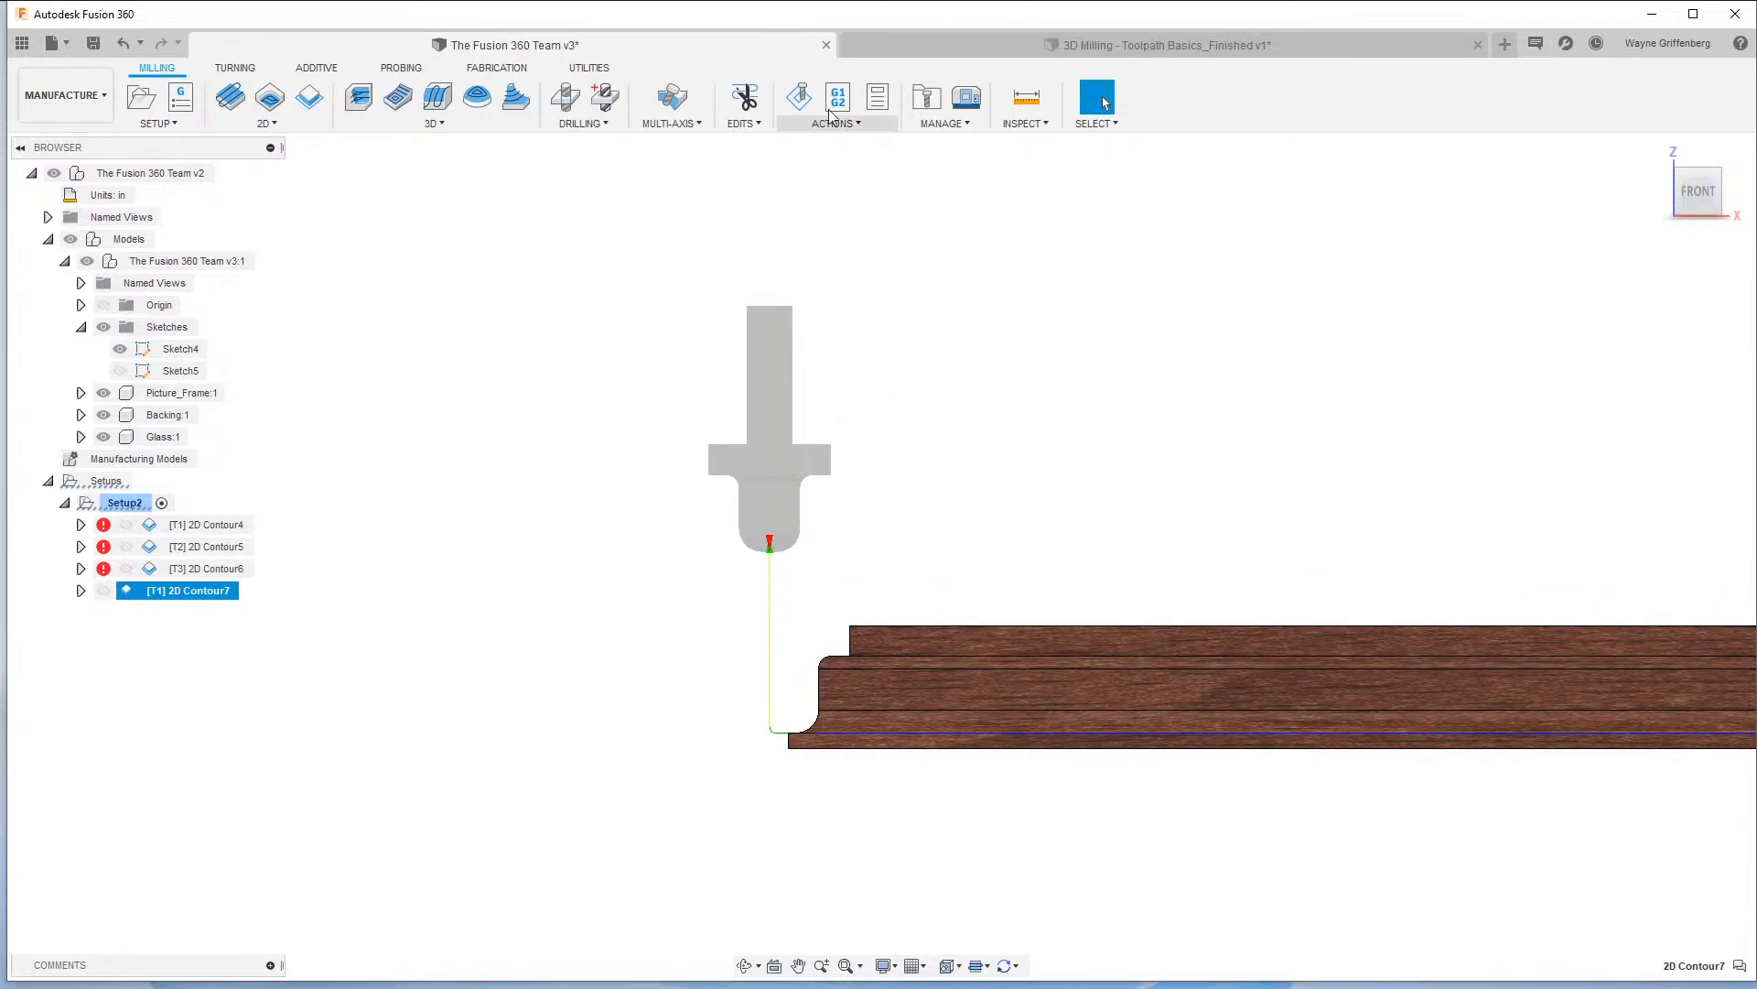
pyautogui.click(799, 96)
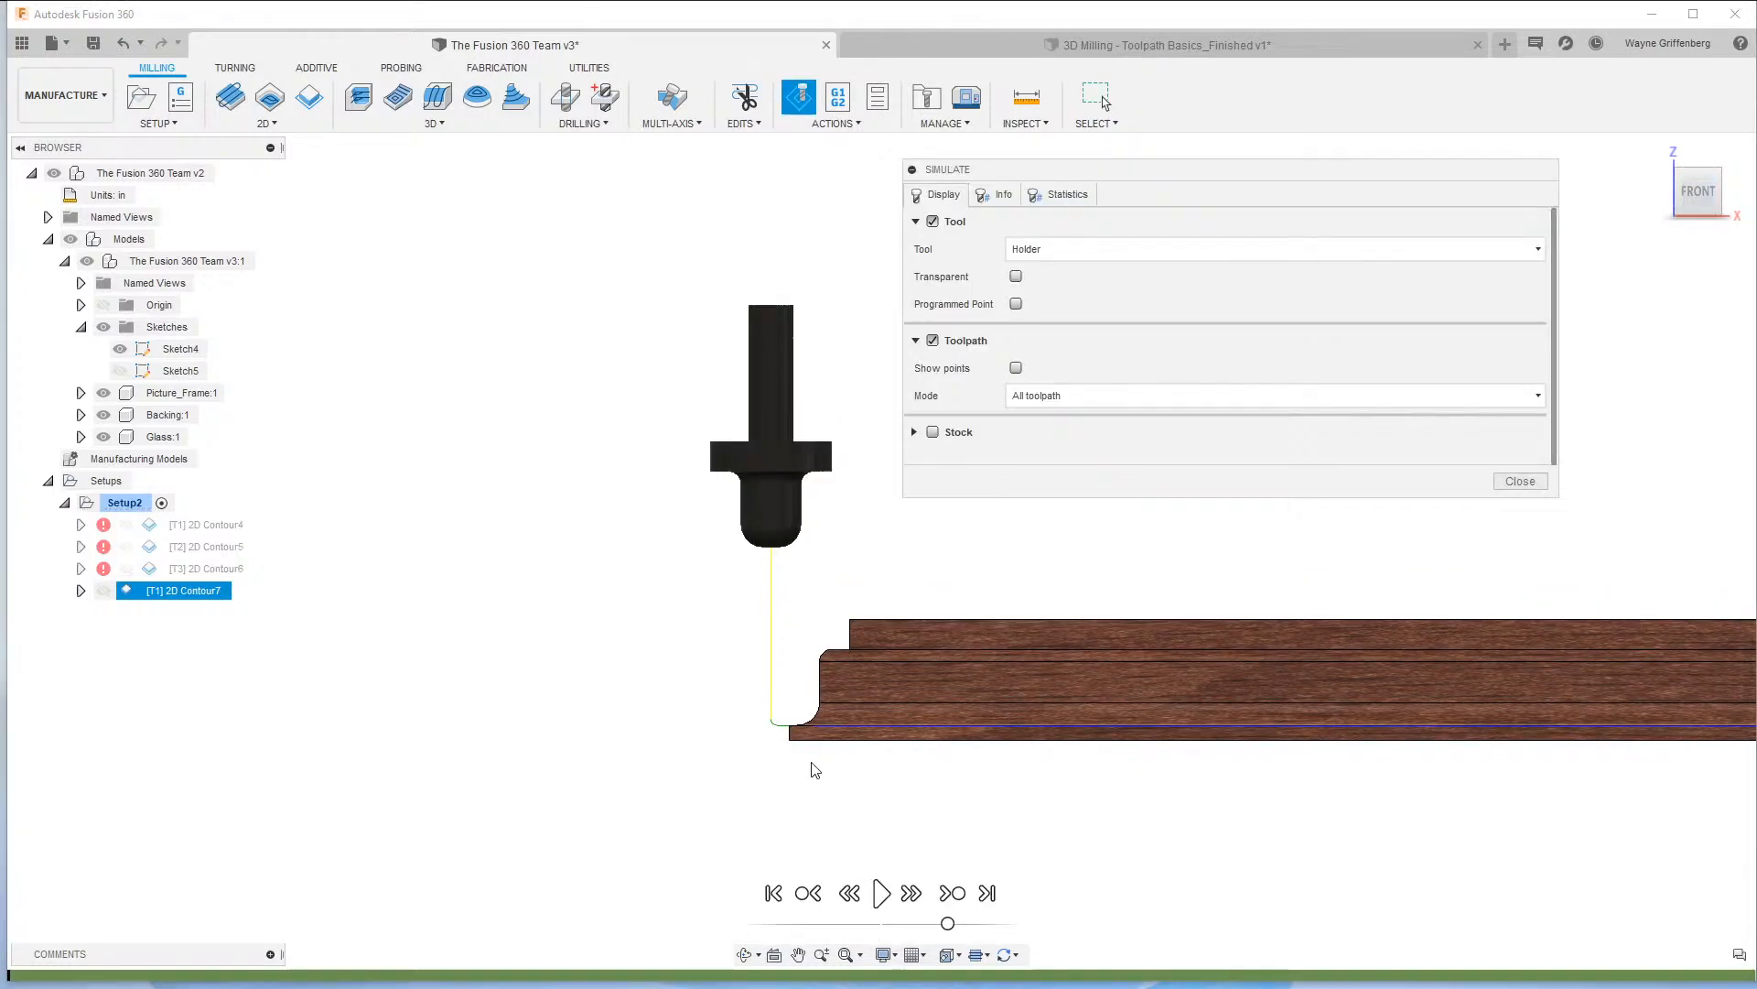
pyautogui.click(880, 893)
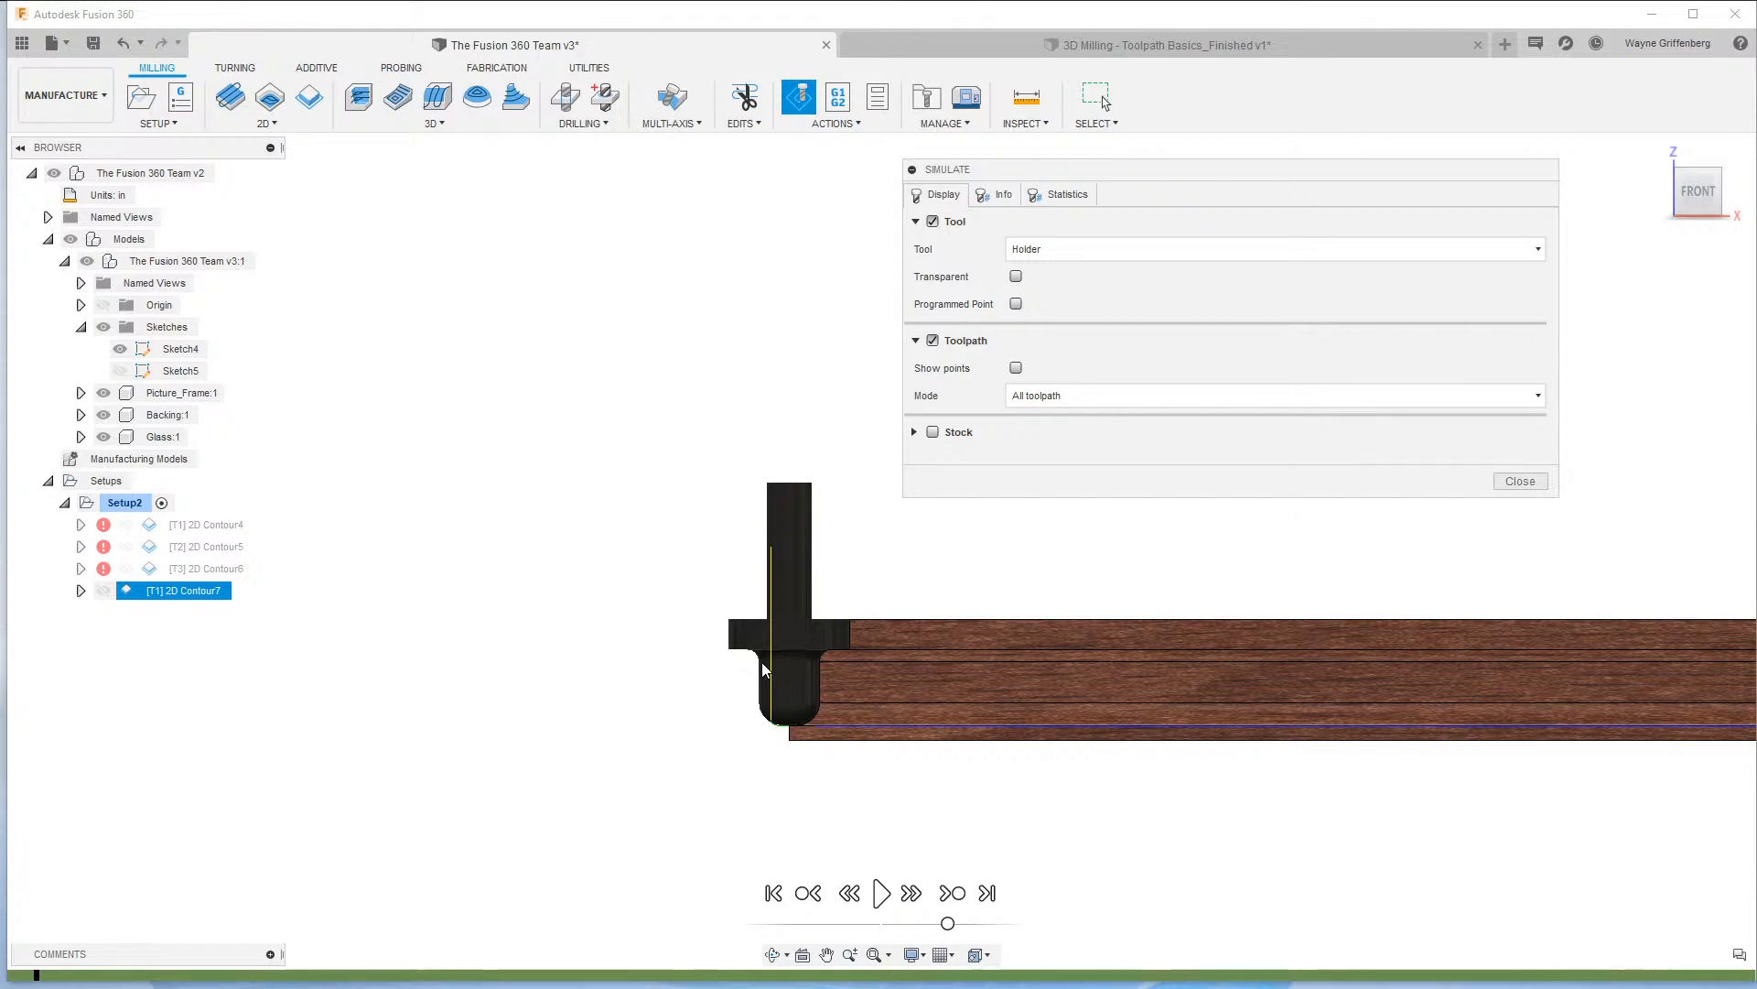
# Examine the form mill against the frame's edge profile, play the contour simulation to its end, and close the simulation.
pyautogui.scroll(5, 817, 688)
pyautogui.scroll(-8, 817, 688)
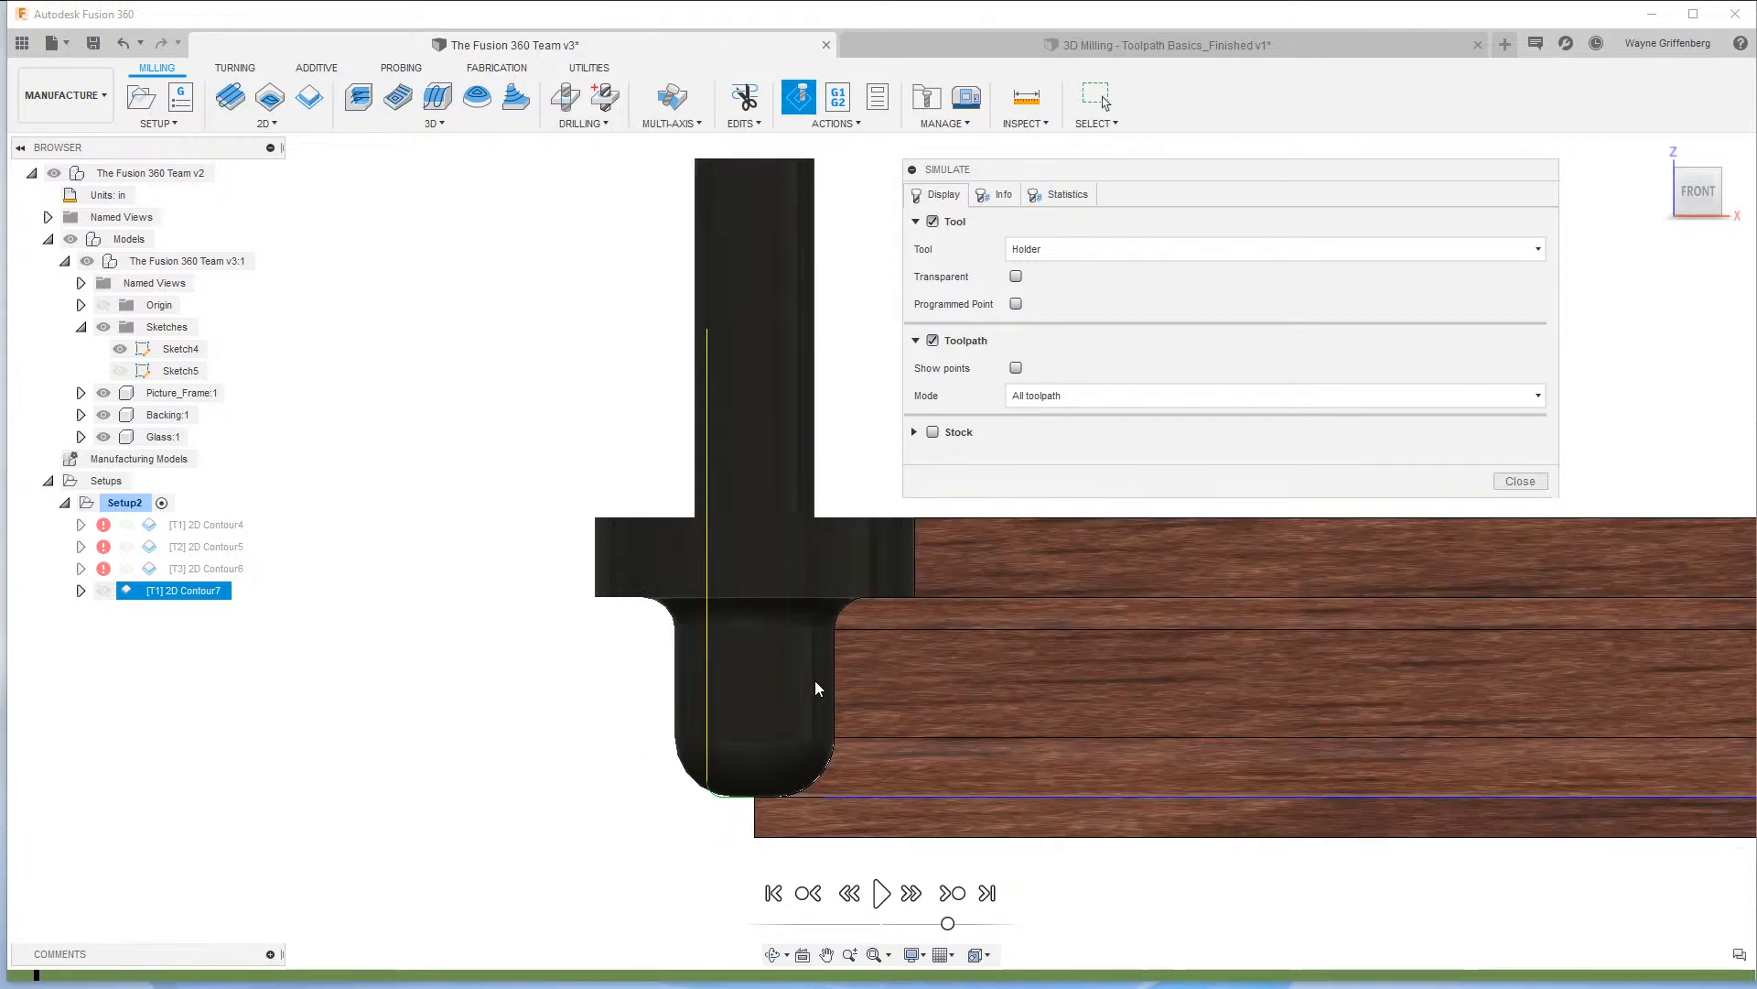
pyautogui.click(881, 893)
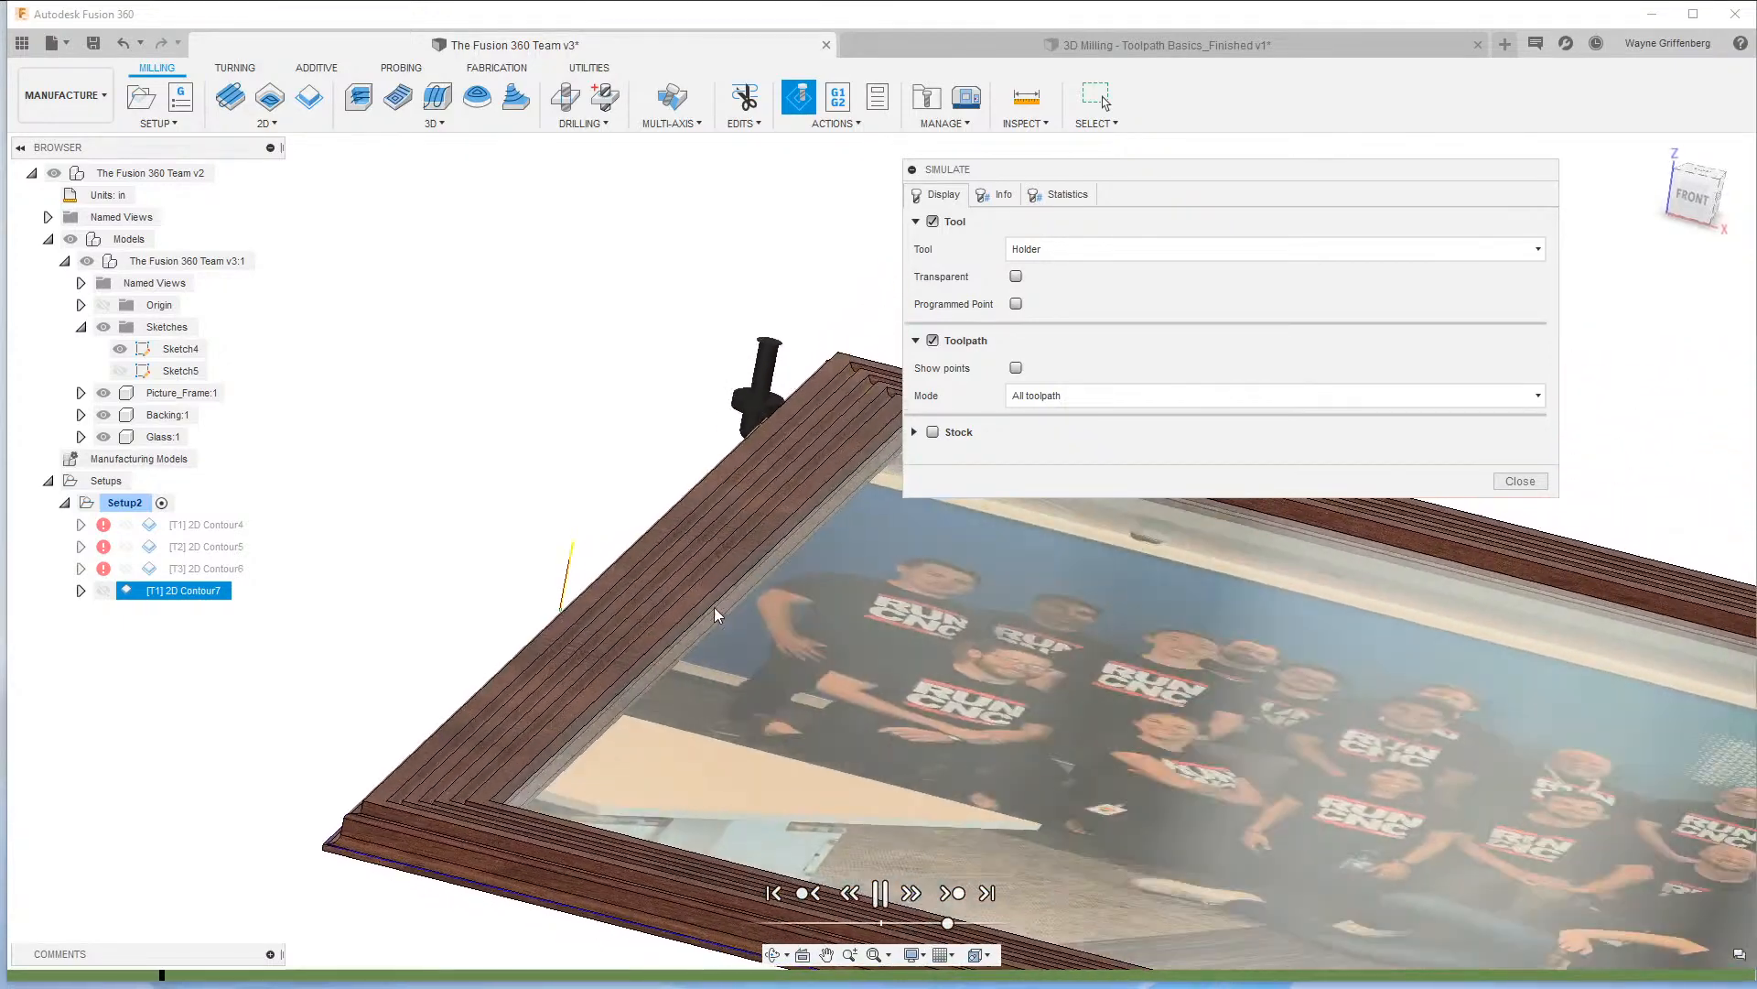
pyautogui.moveTo(1142, 163); pyautogui.dragTo(1229, 30)
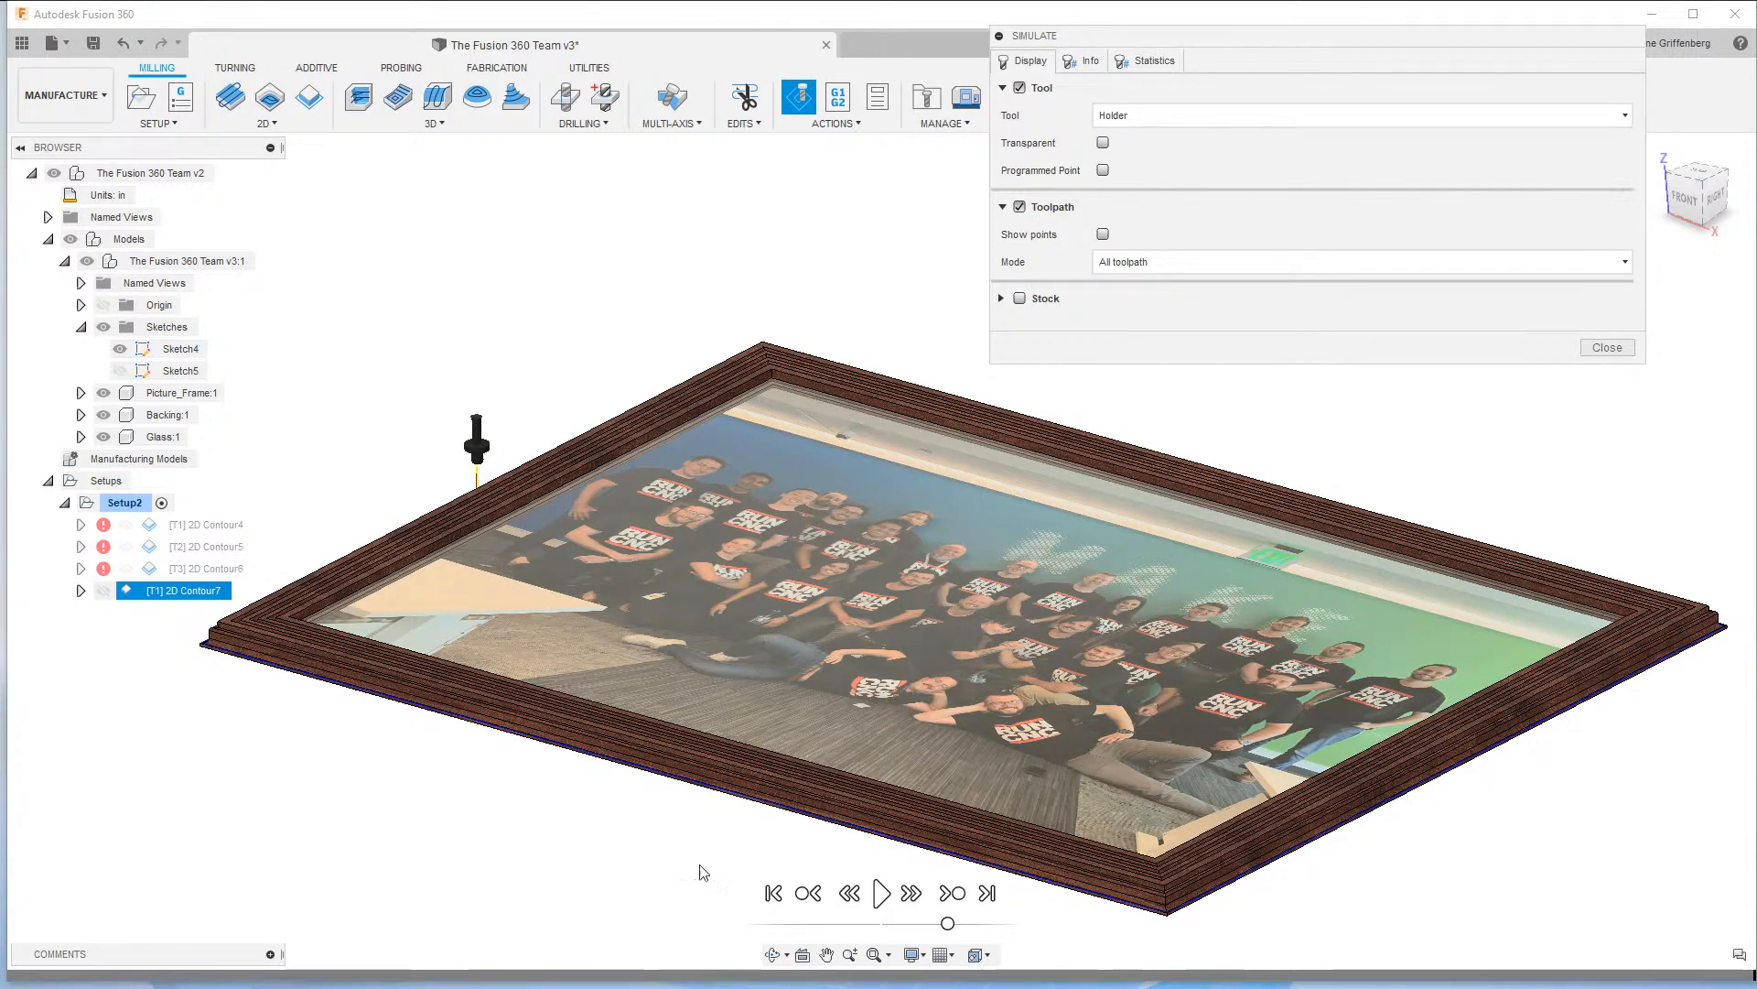
pyautogui.moveTo(497, 323); pyautogui.dragTo(740, 705, button='middle')
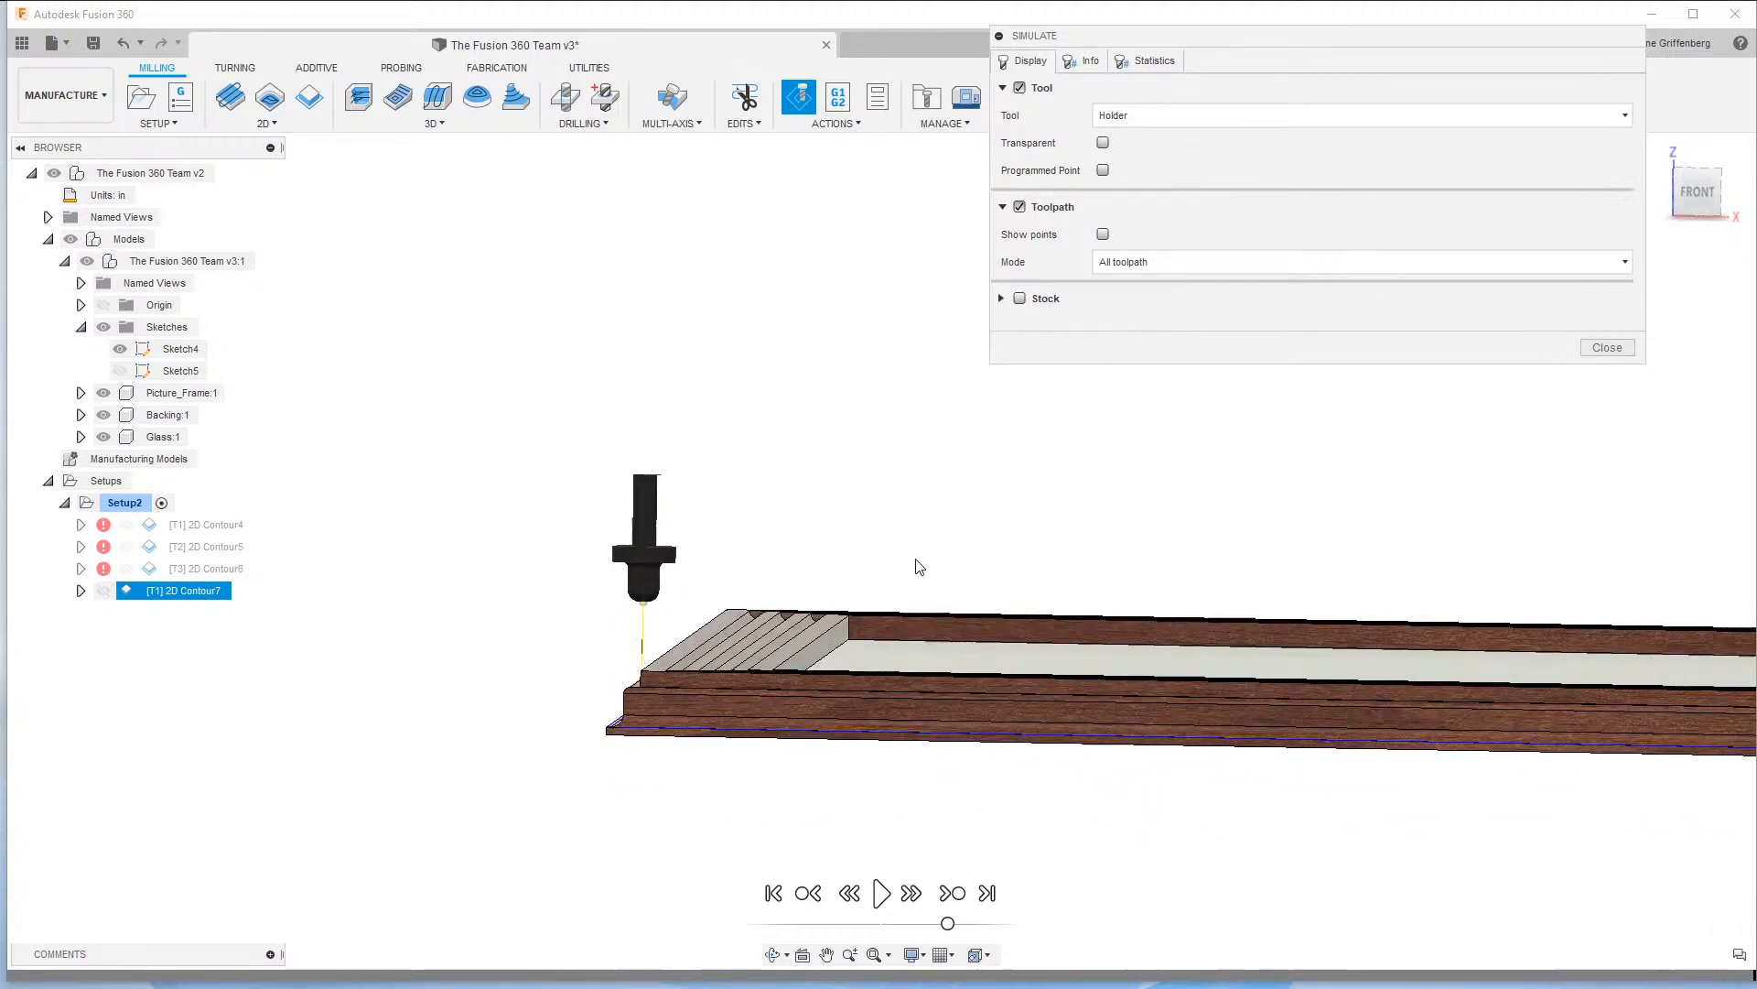
pyautogui.click(1608, 349)
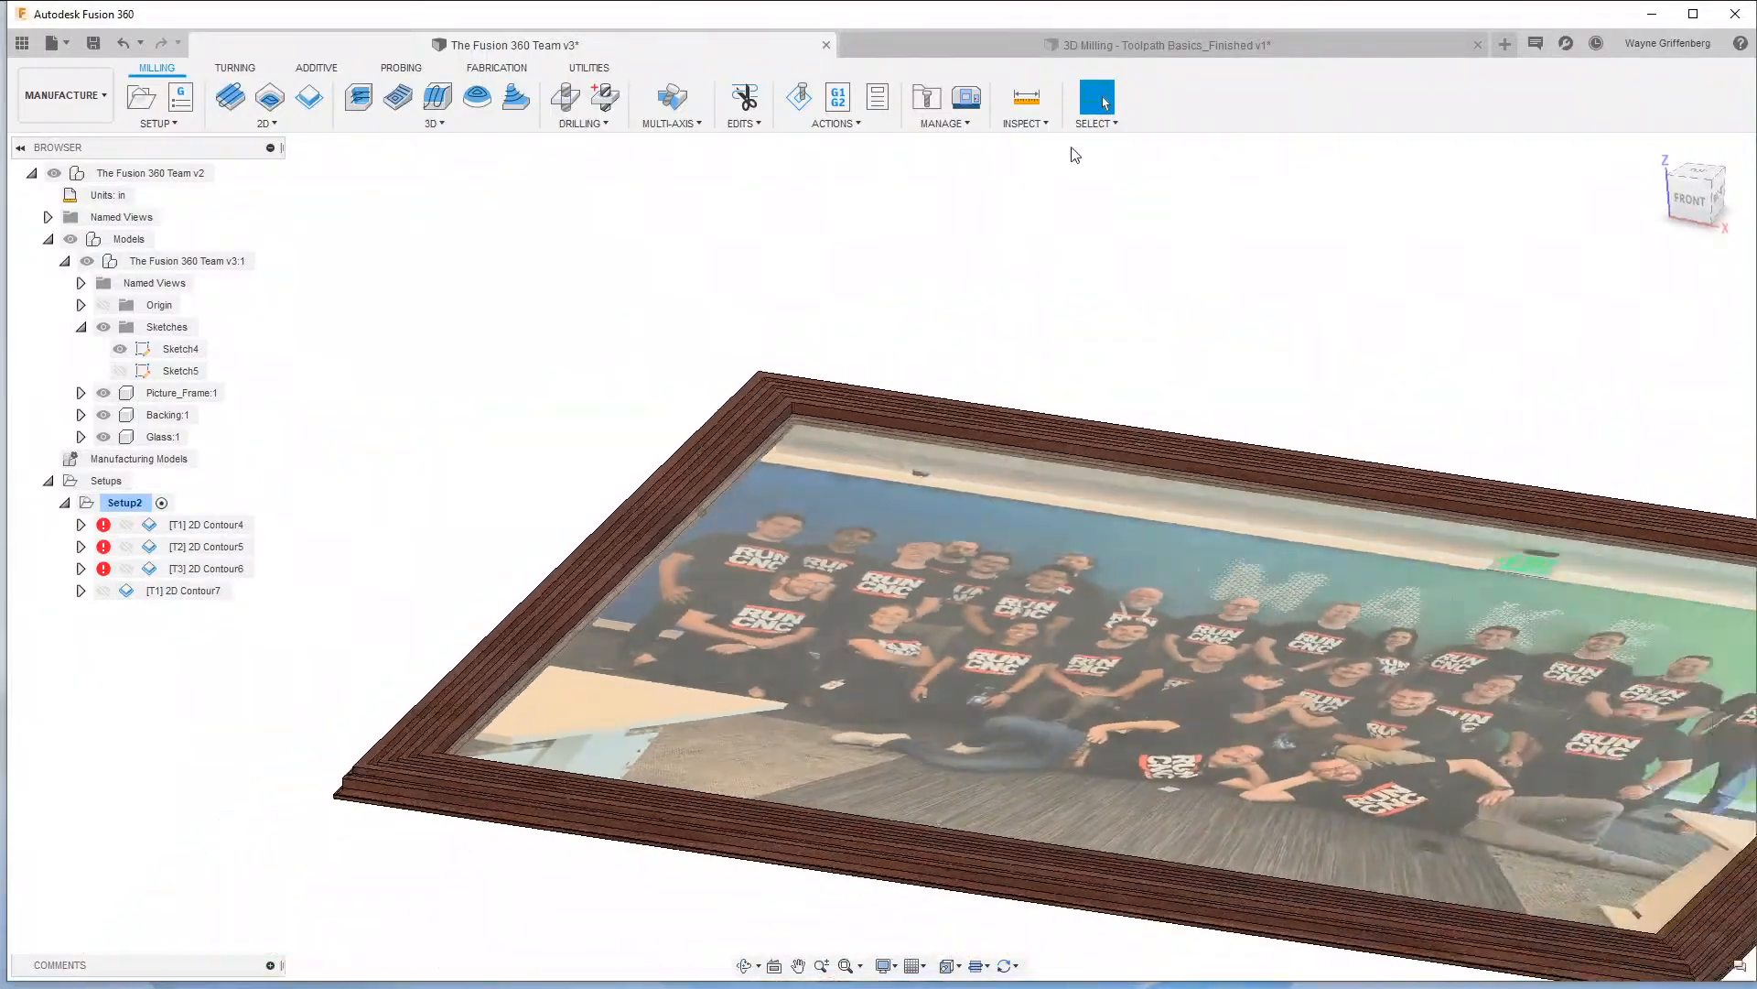
# View the whole picture frame from the top.
pyautogui.click(1697, 185)
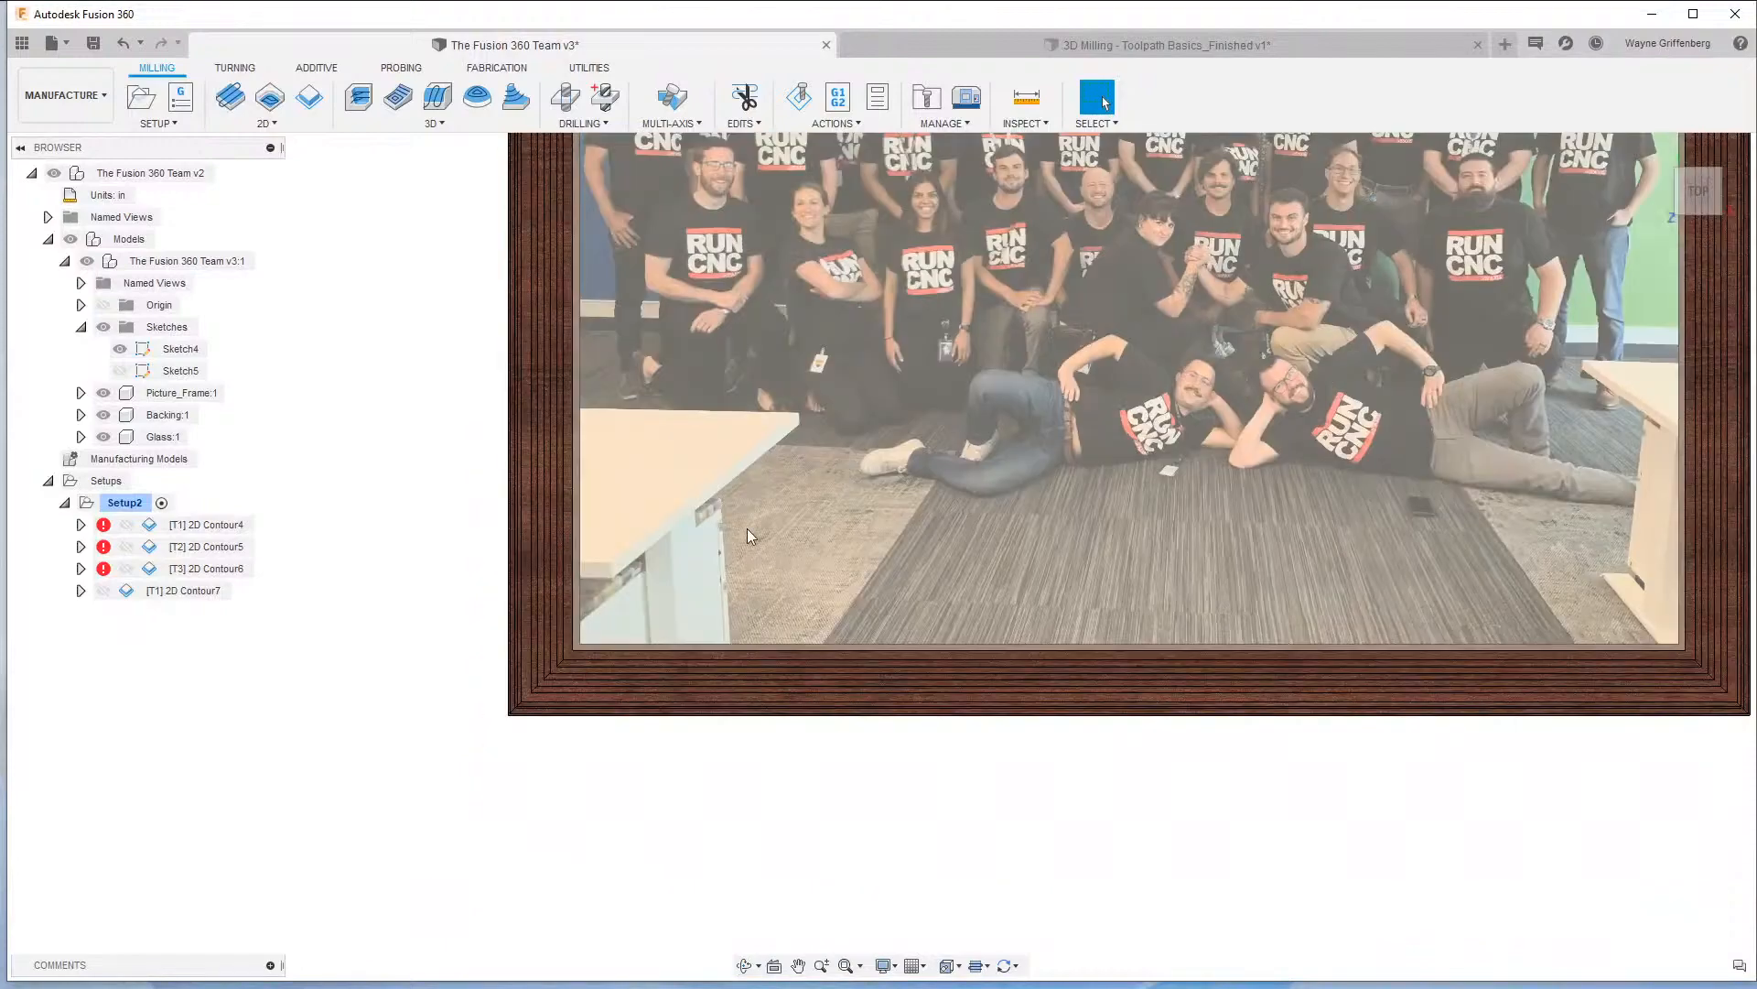
pyautogui.scroll(-2, 913, 736)
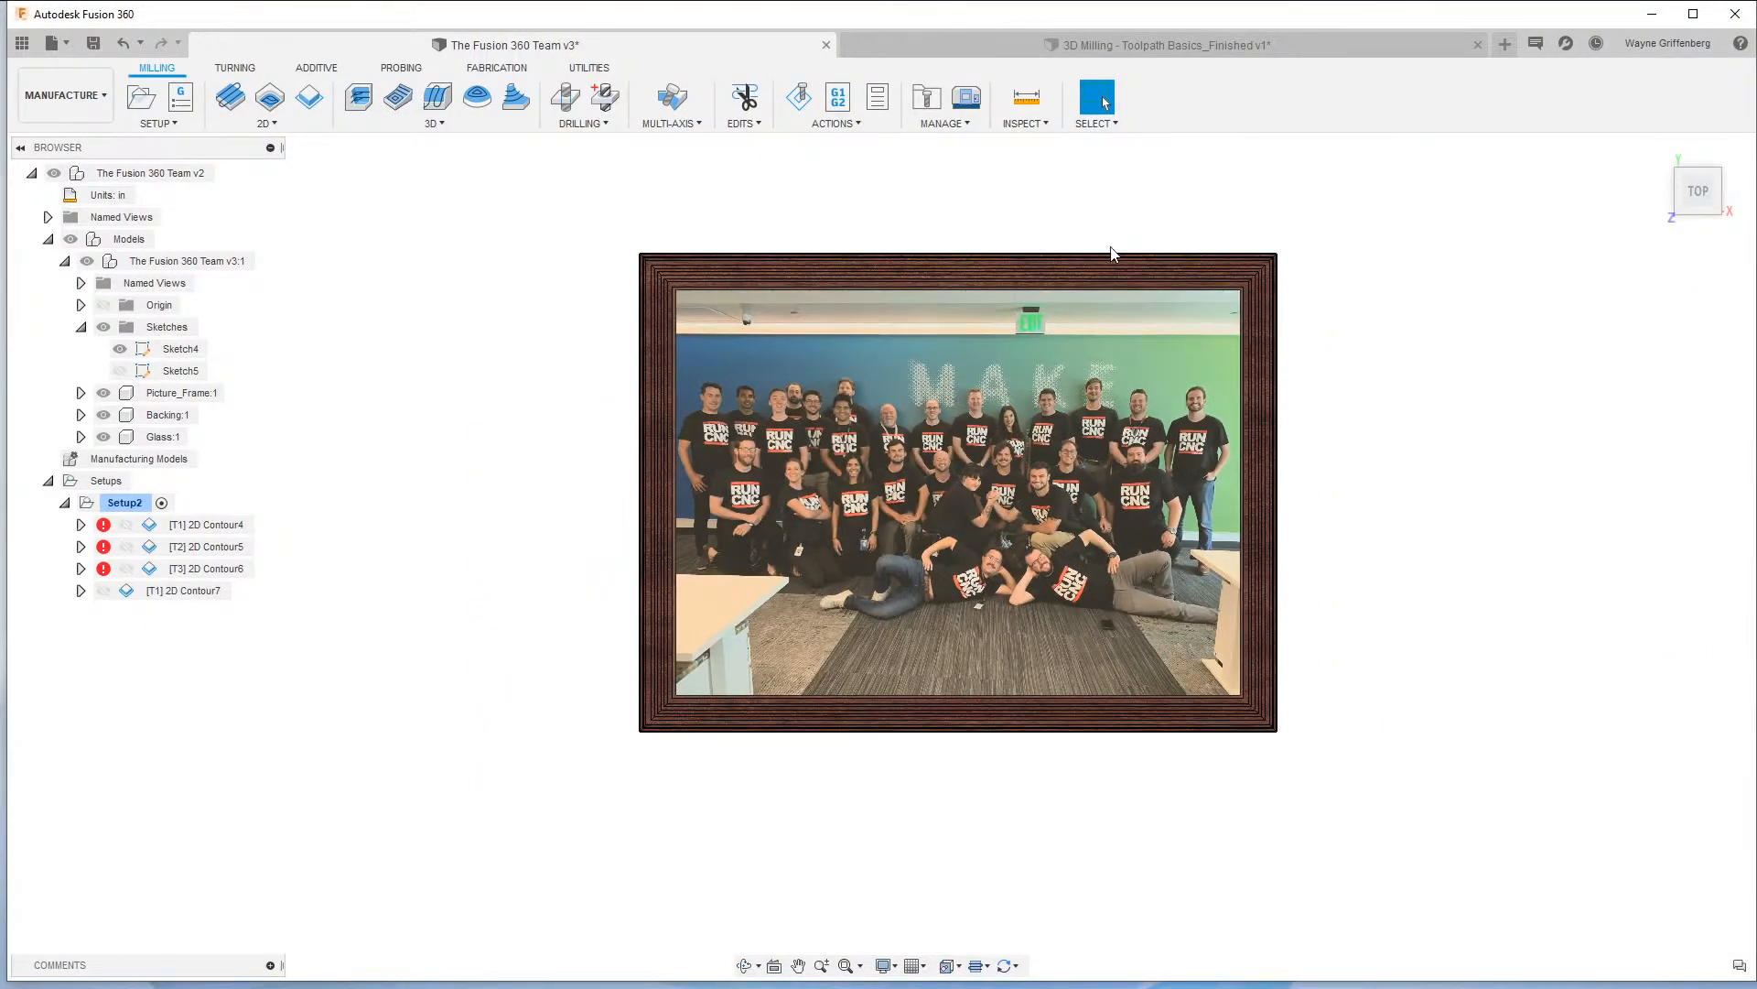
pyautogui.scroll(2, 1110, 253)
pyautogui.scroll(1, 259, 874)
pyautogui.scroll(-1, 259, 874)
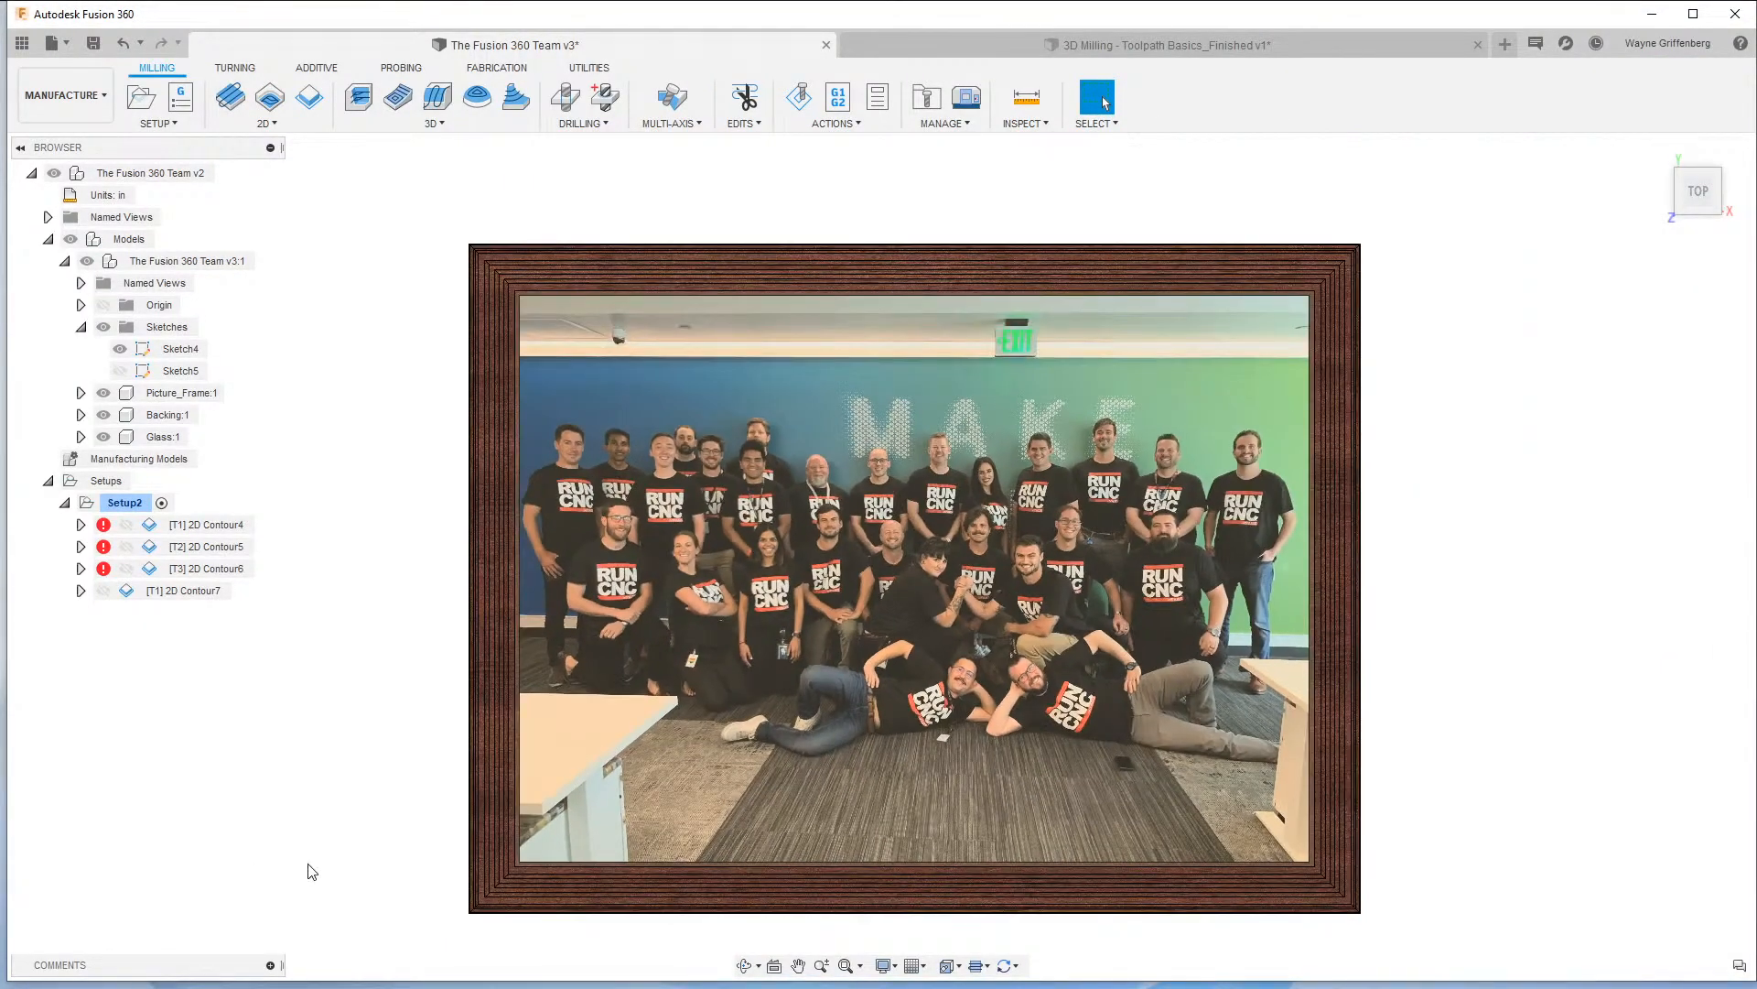
pyautogui.scroll(1, 312, 871)
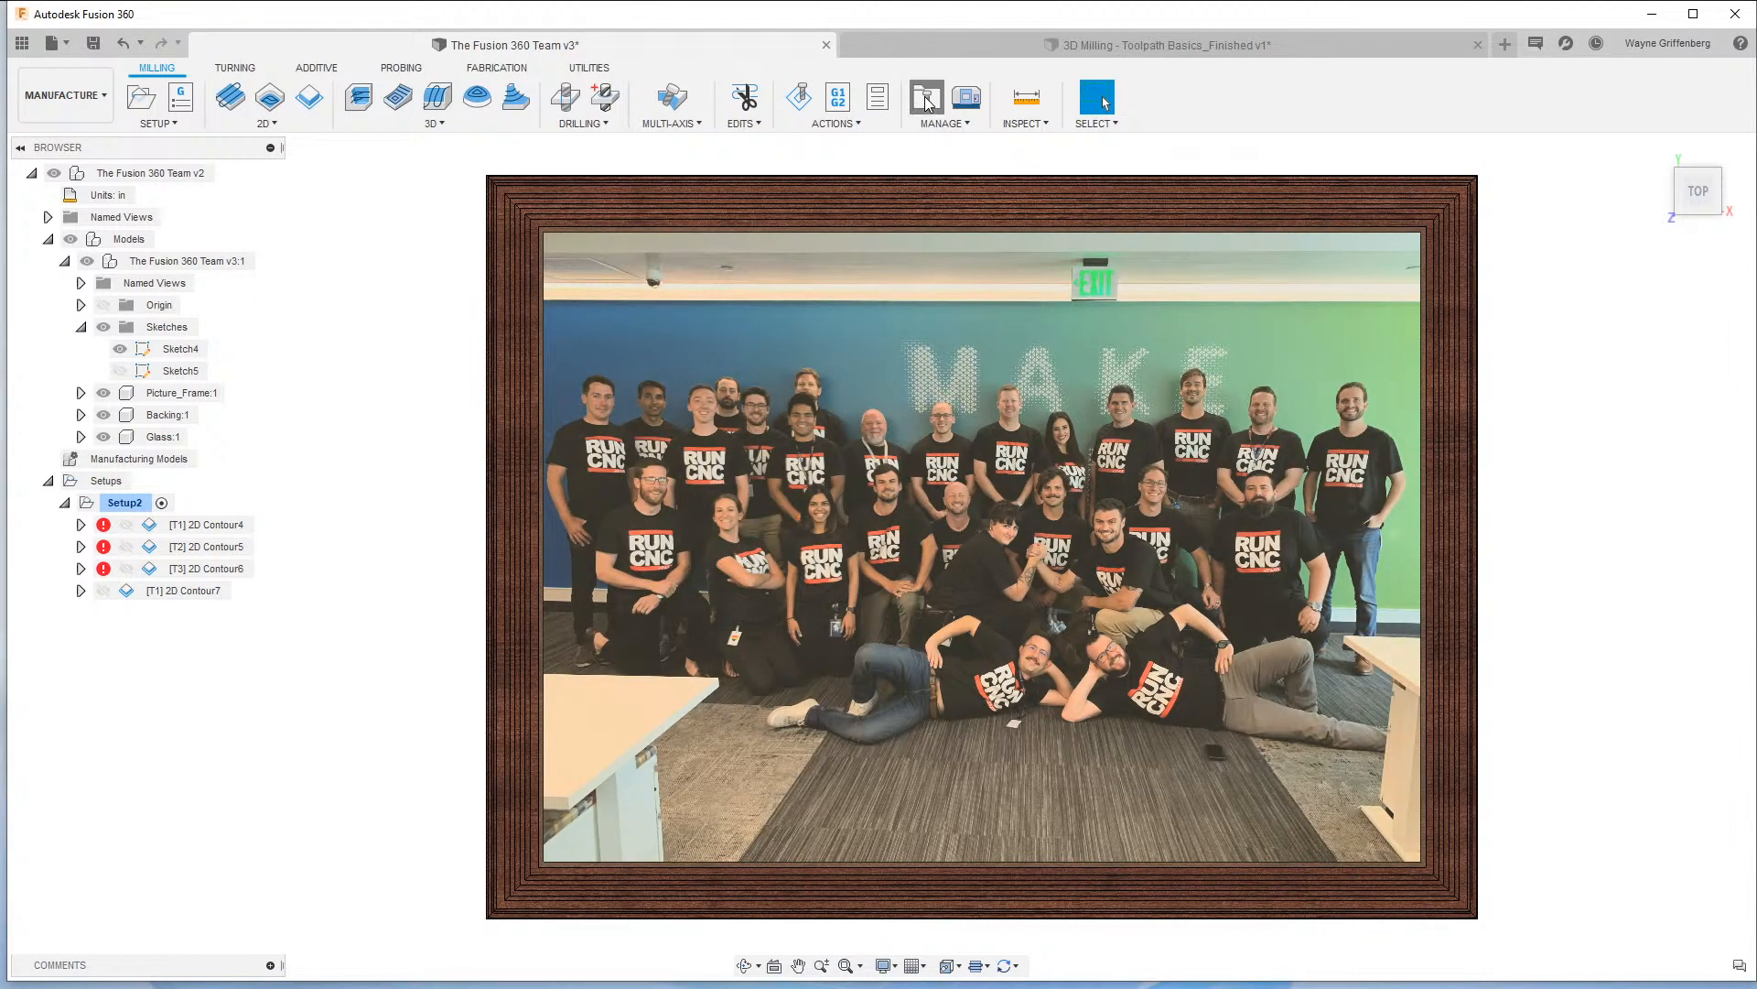
# Open the tool library and look through the Samples and Local libraries, including the Local library's Import Tool Library option.
pyautogui.click(926, 100)
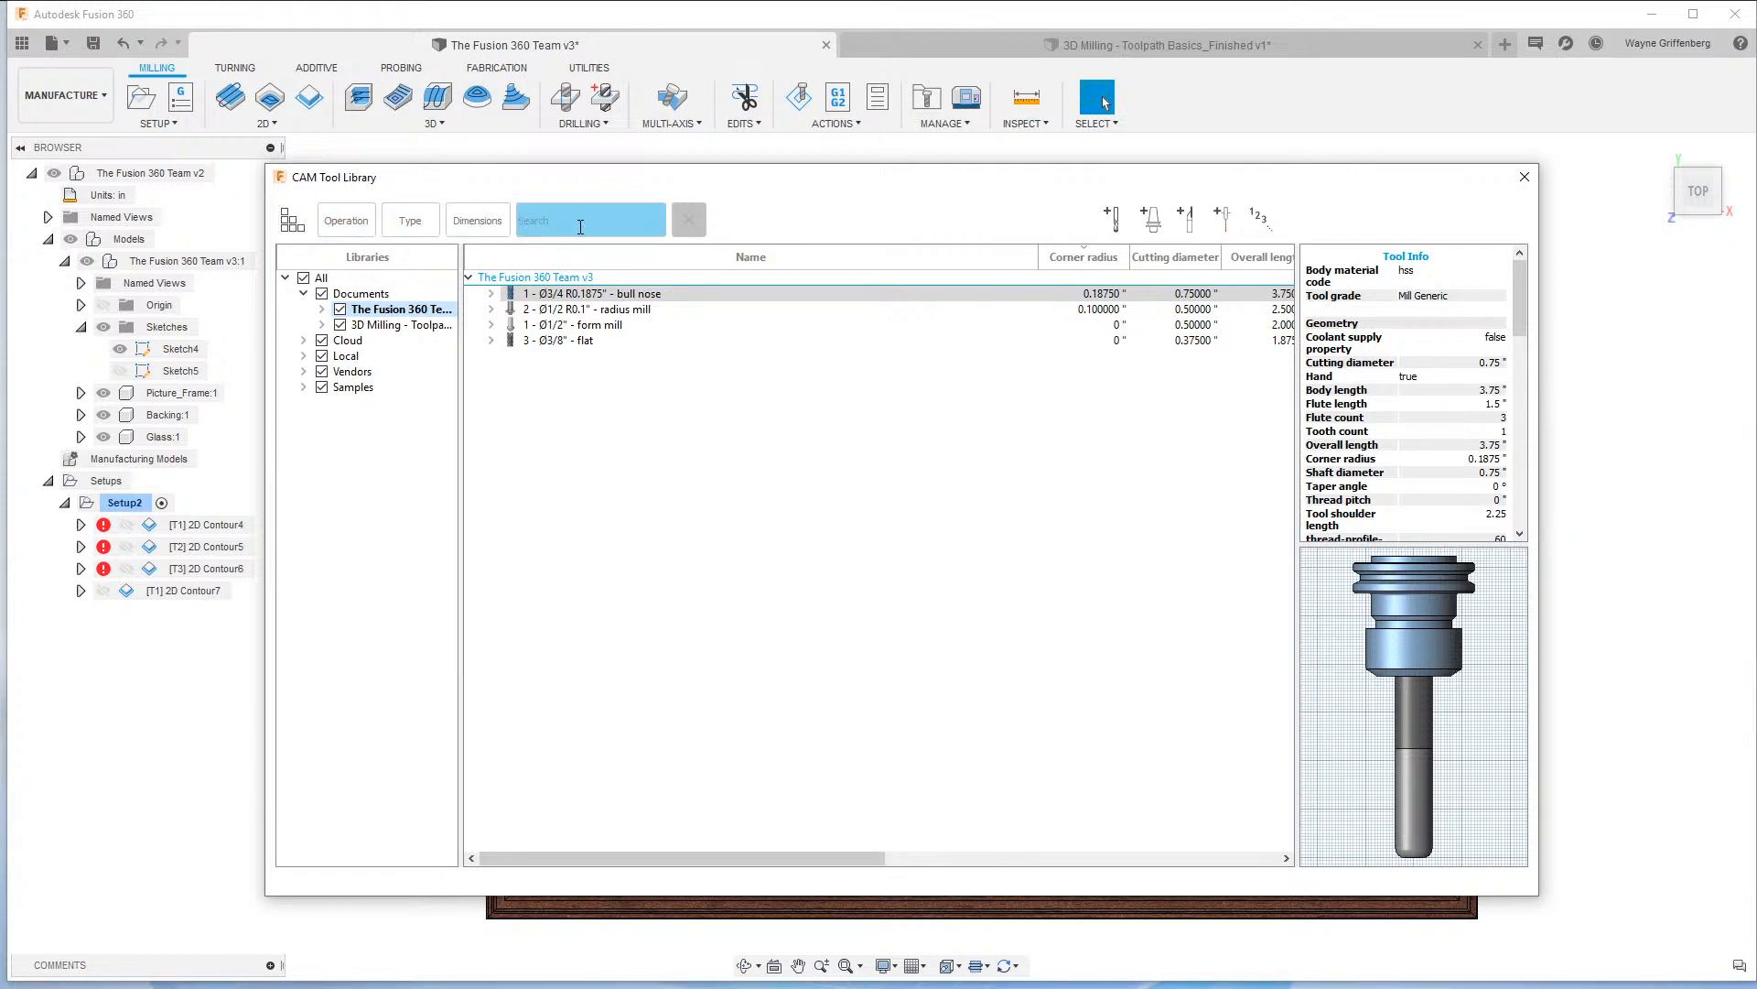
pyautogui.click(304, 388)
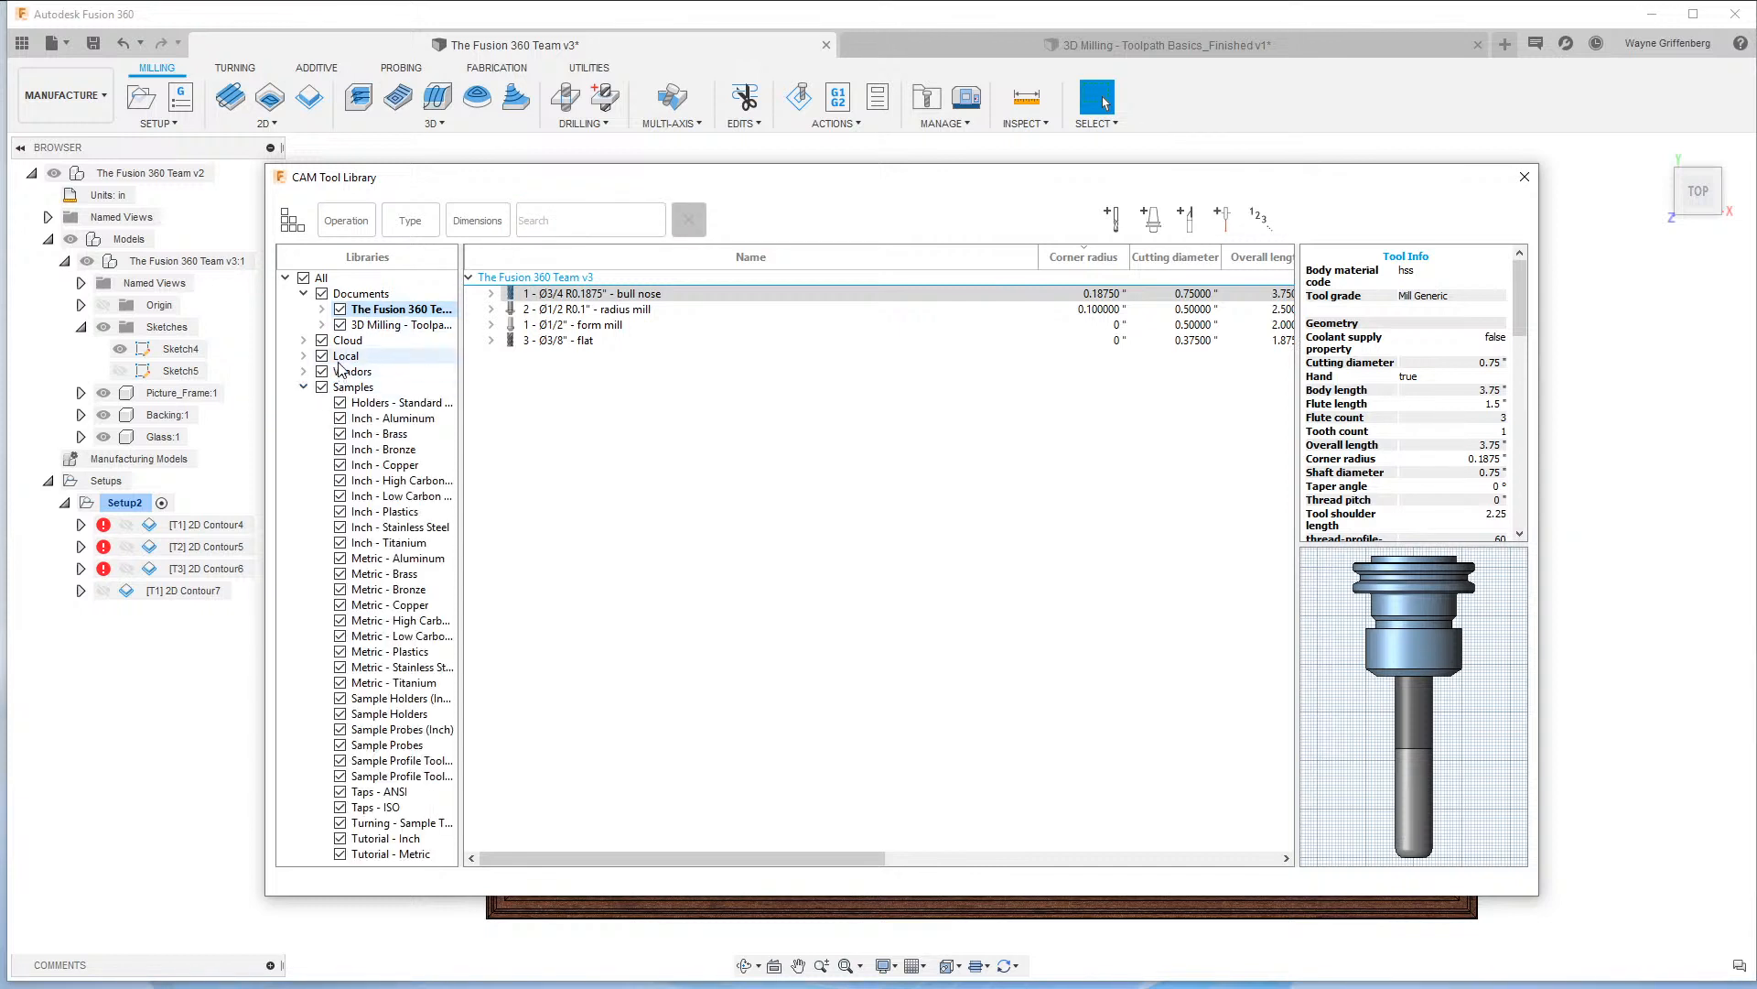
pyautogui.click(303, 356)
pyautogui.rightClick(349, 358)
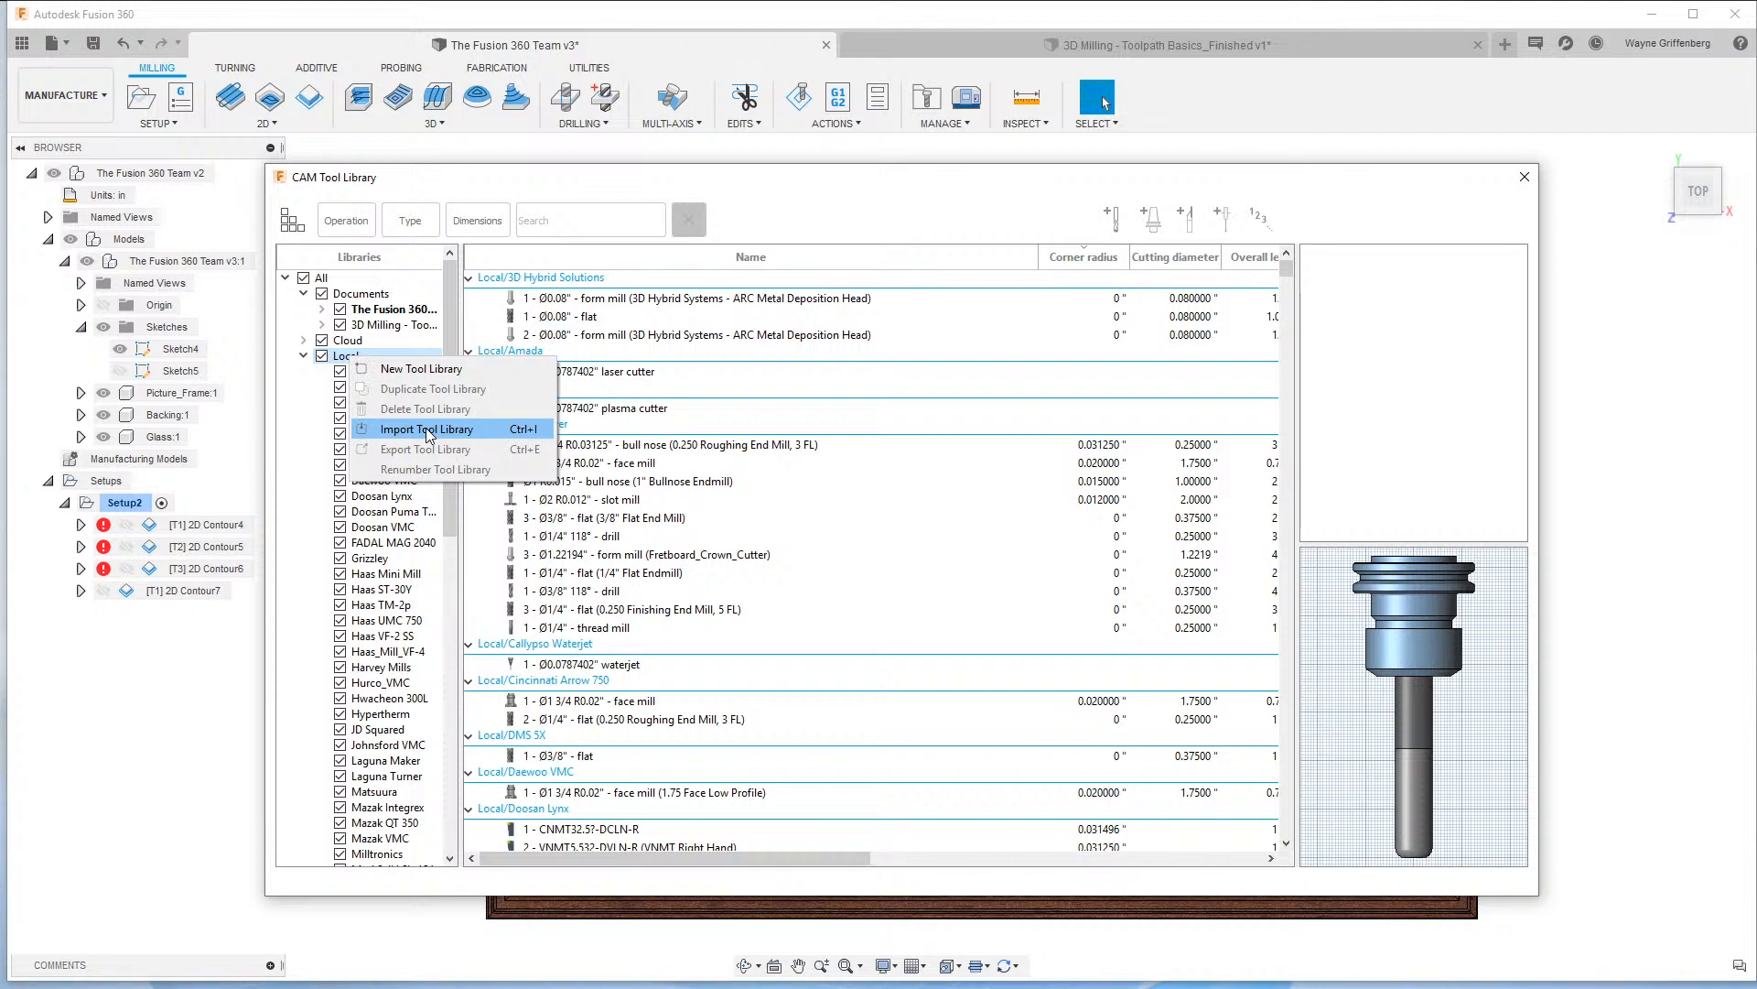
pyautogui.click(303, 355)
# Review the document tools of the 3D Milling - Toolpath Basics_Finished and The Fusion 360 Team files, and collapse the Samples list.
pyautogui.click(395, 309)
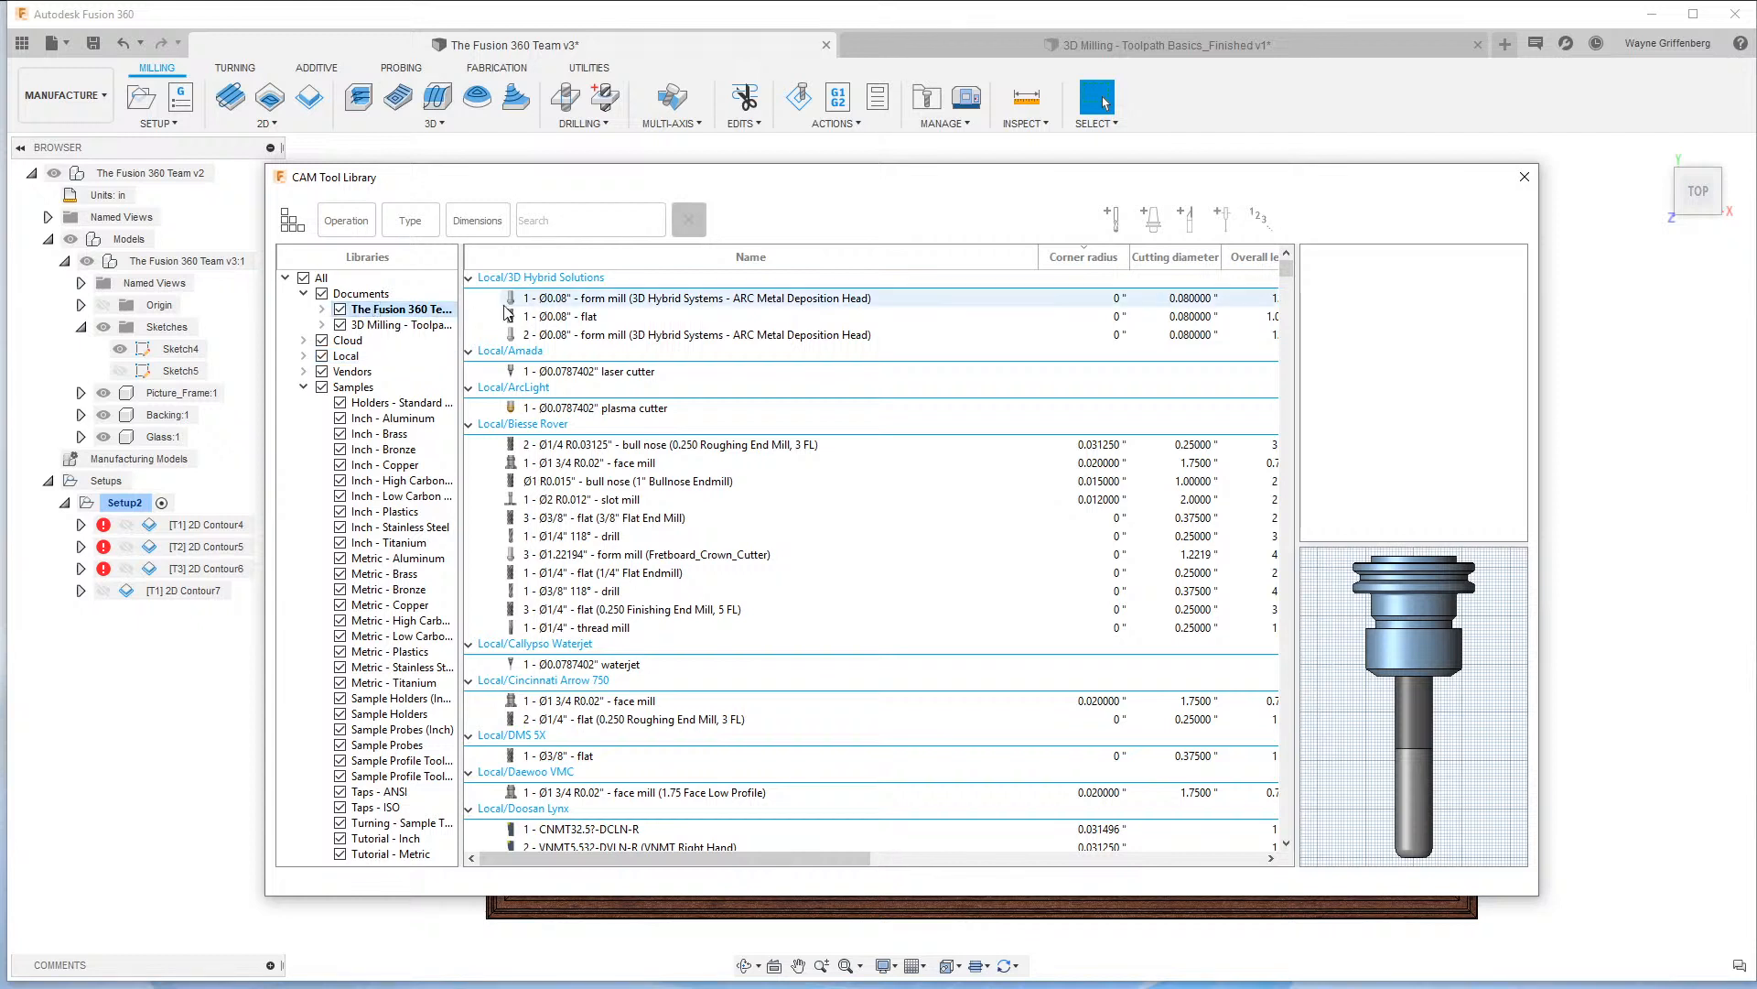
pyautogui.click(403, 325)
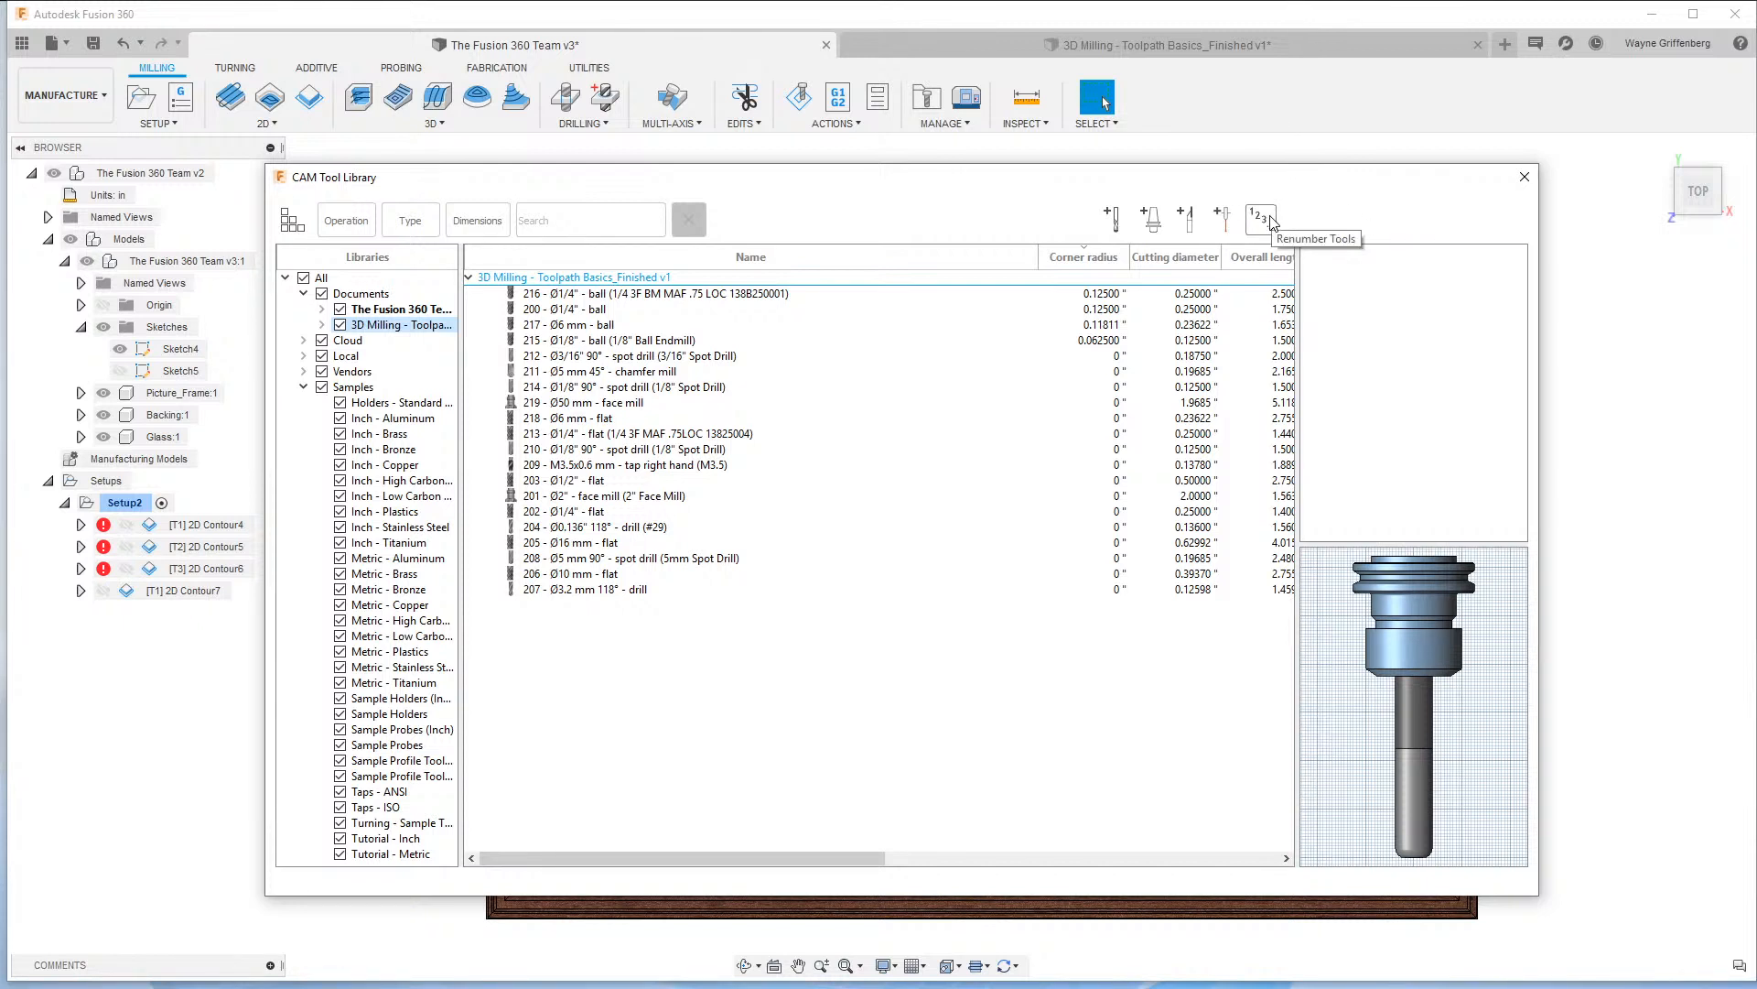
pyautogui.click(401, 310)
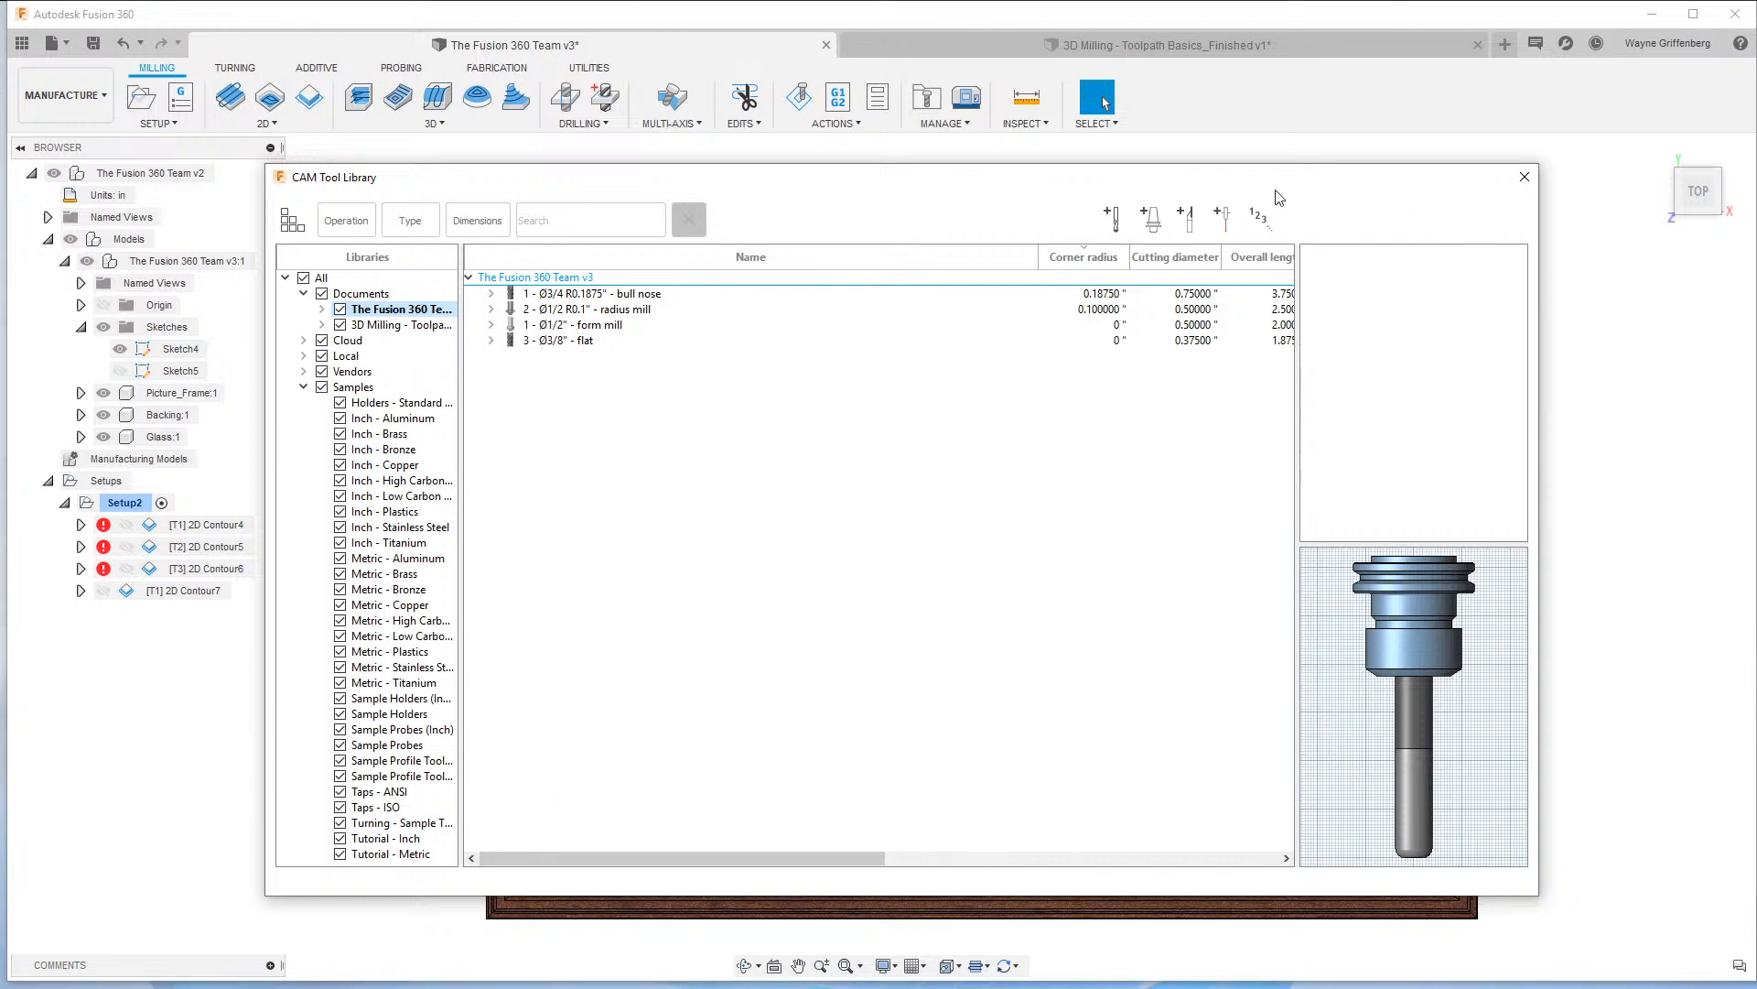
pyautogui.moveTo(1194, 190); pyautogui.dragTo(1241, 177)
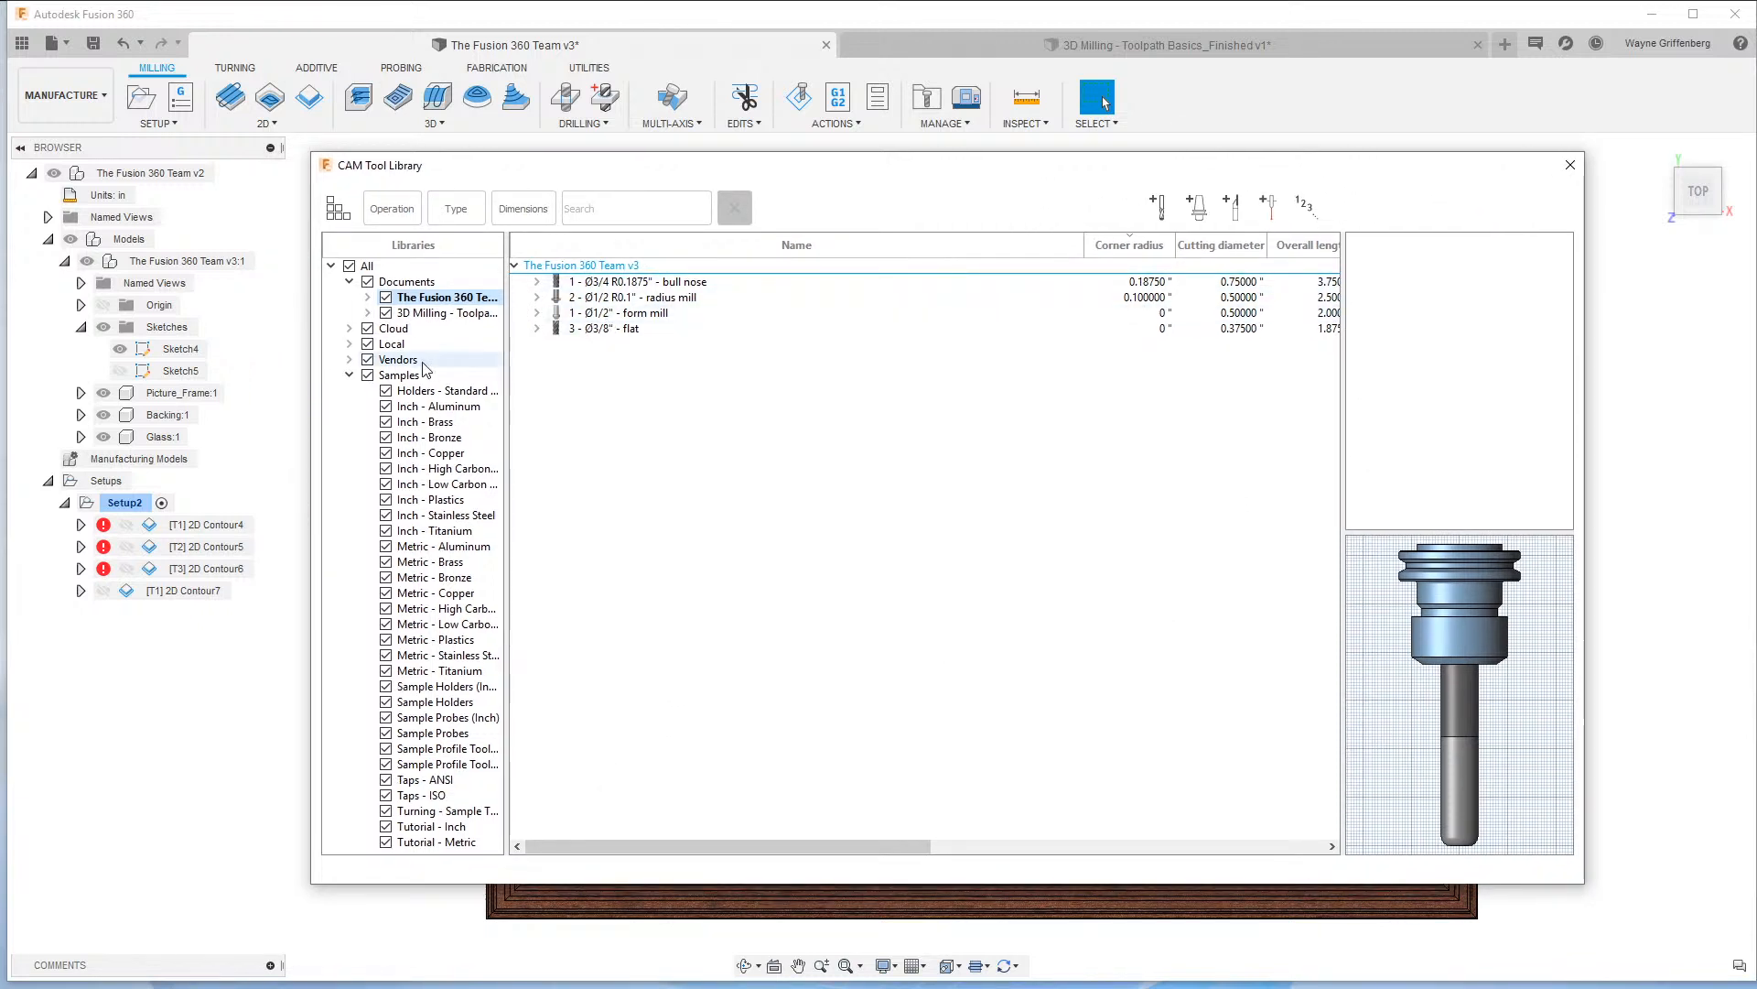
pyautogui.click(349, 376)
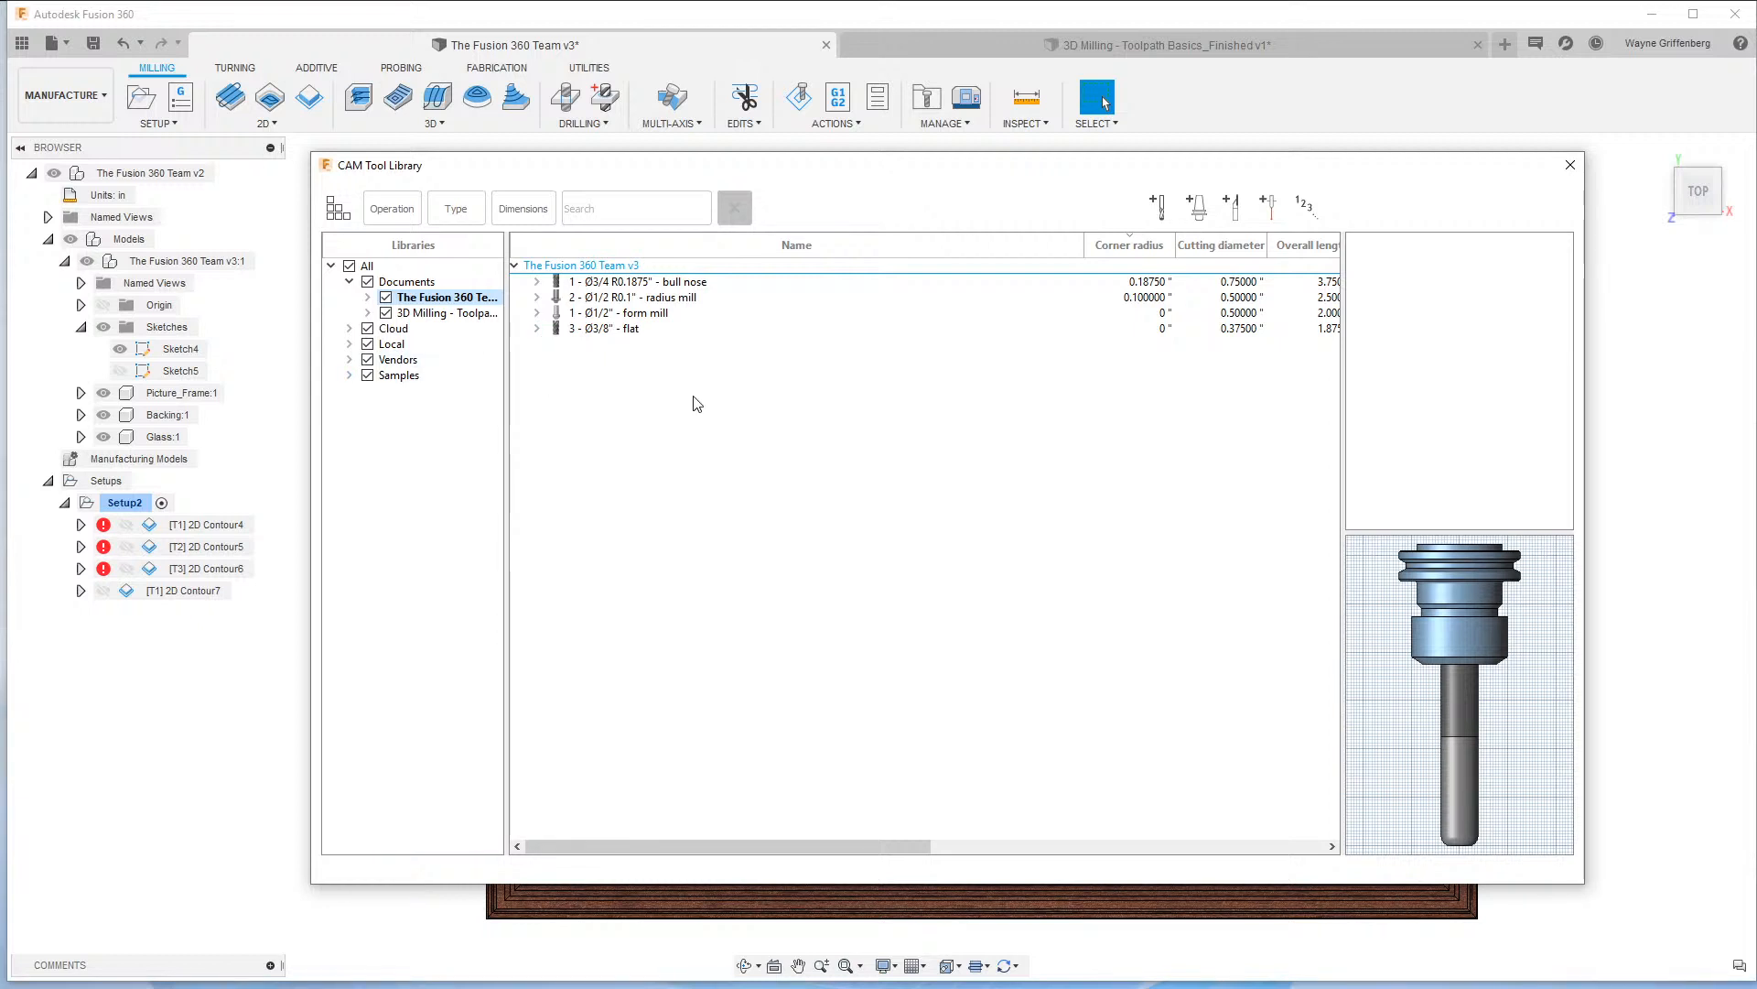
# Browse the Cloud tool libraries, including Haas ST20Y, Harvey and Methods HV800, and display the tools of Haas VF-2.
pyautogui.click(365, 331)
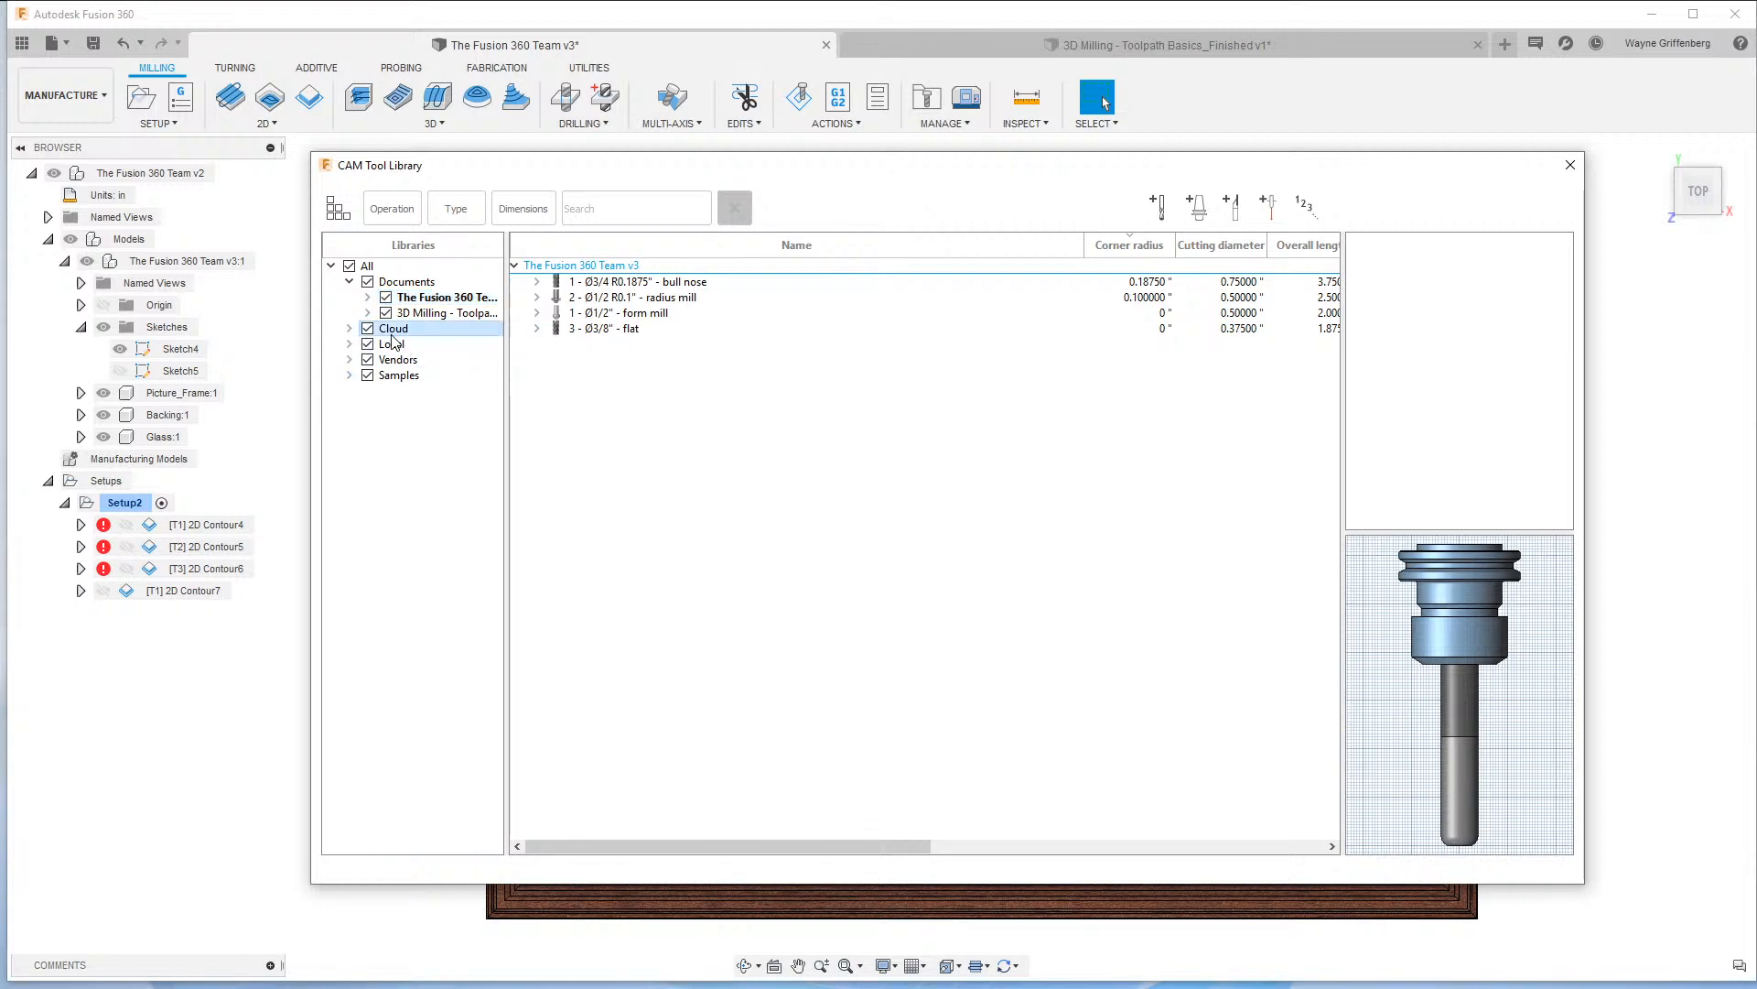
pyautogui.click(349, 328)
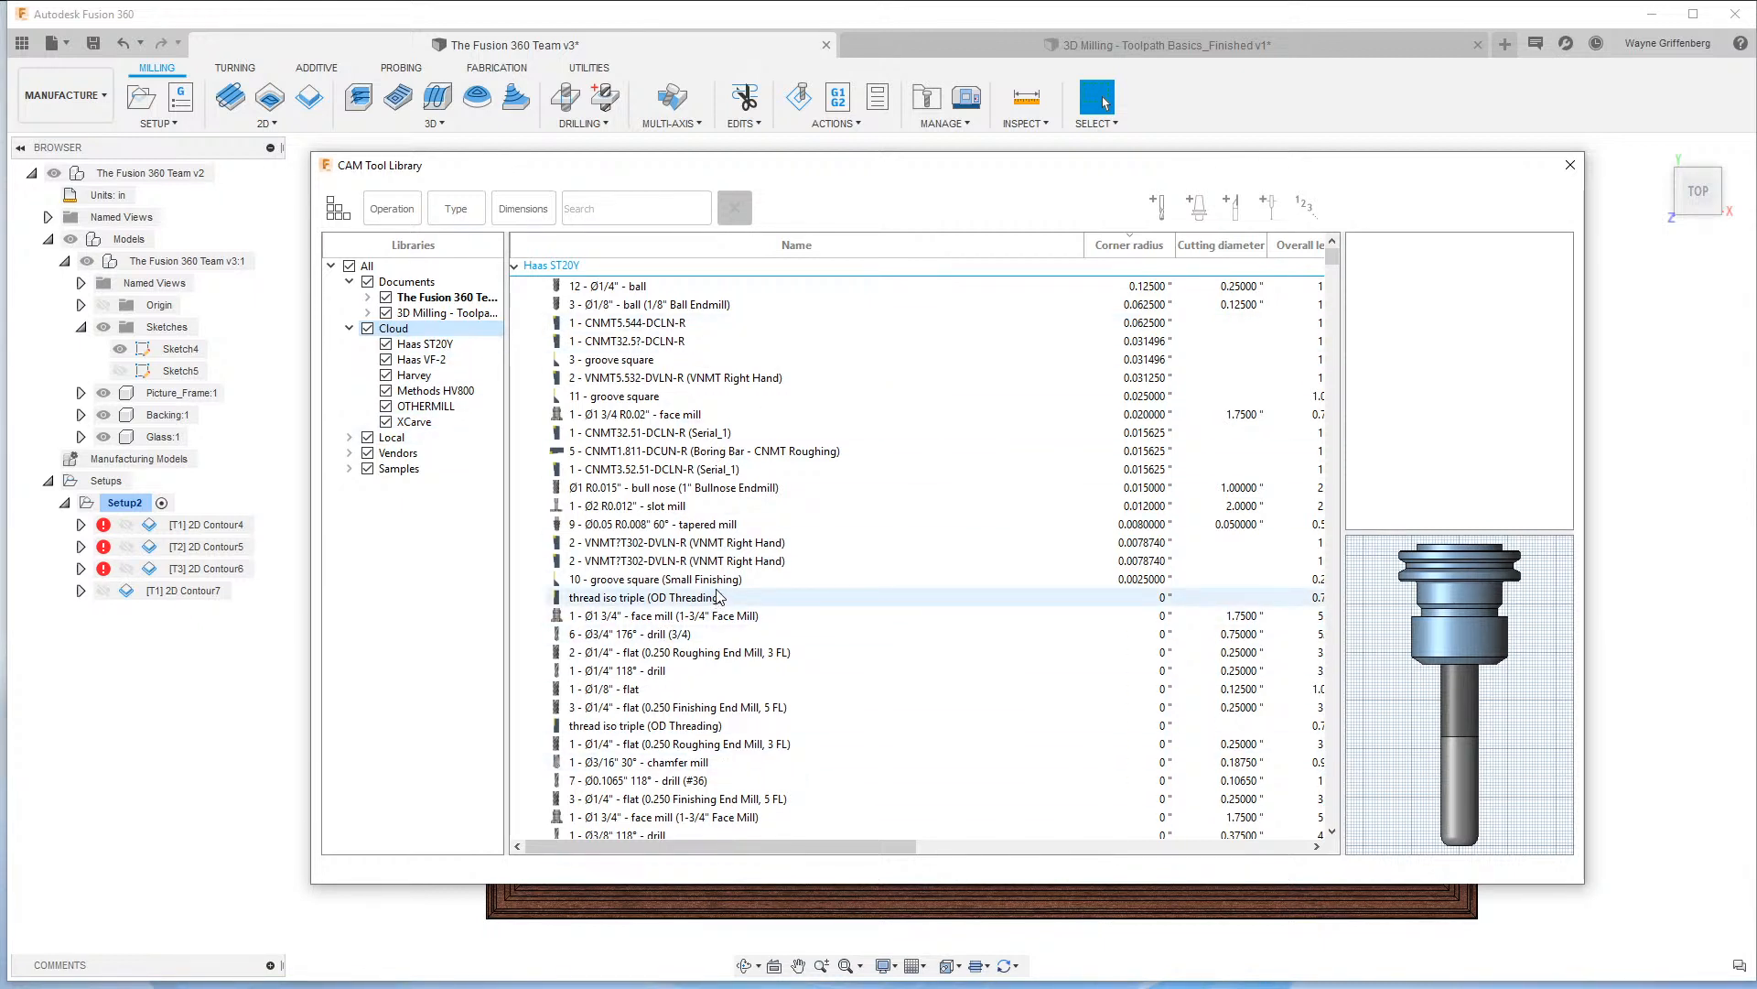
pyautogui.click(432, 346)
pyautogui.click(436, 375)
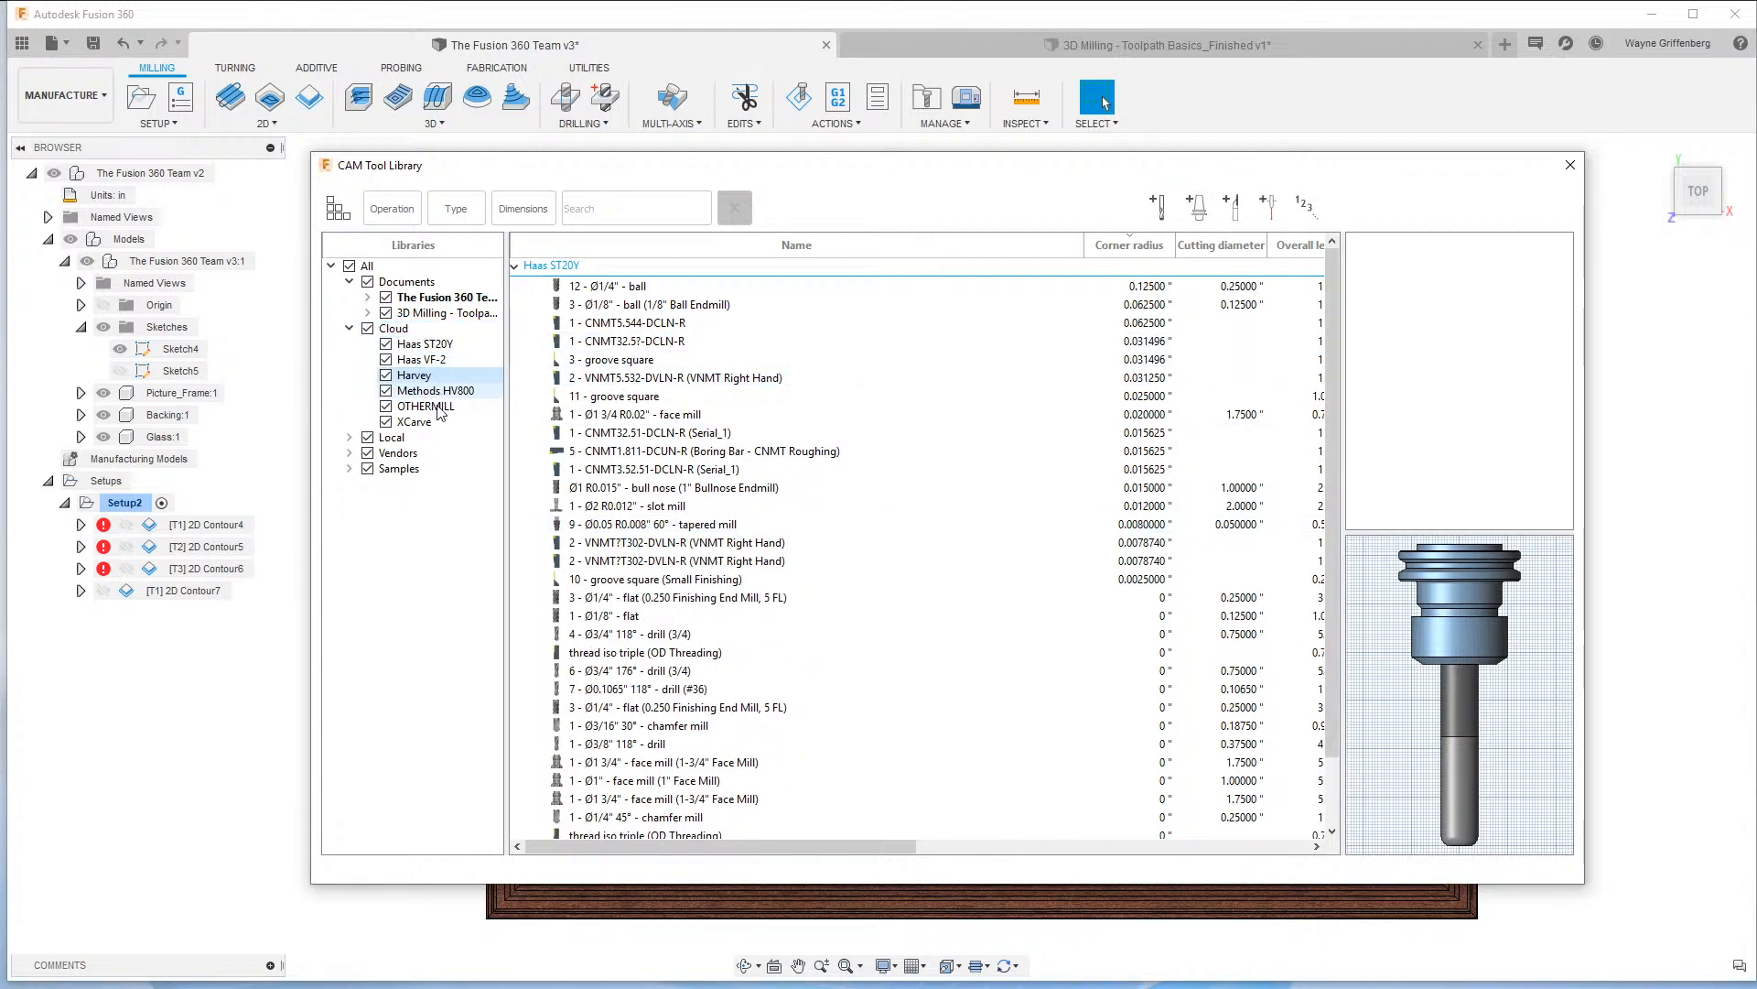
pyautogui.click(436, 390)
pyautogui.click(427, 360)
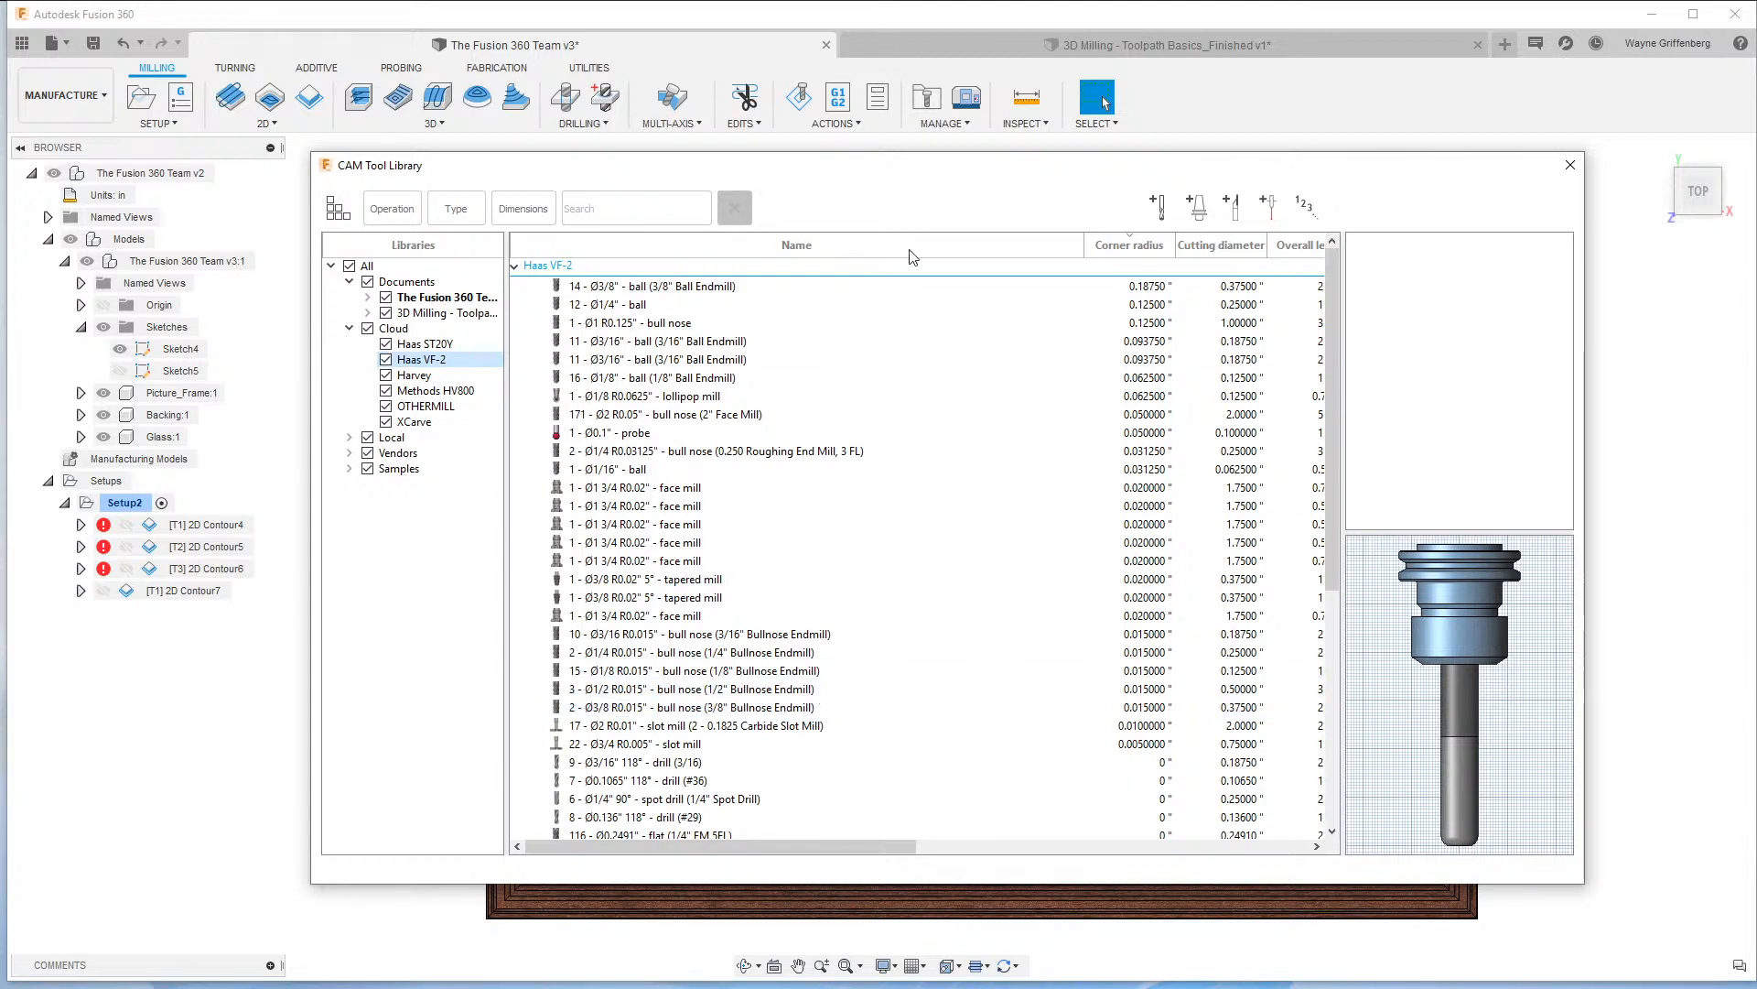
pyautogui.moveTo(903, 173); pyautogui.dragTo(886, 148)
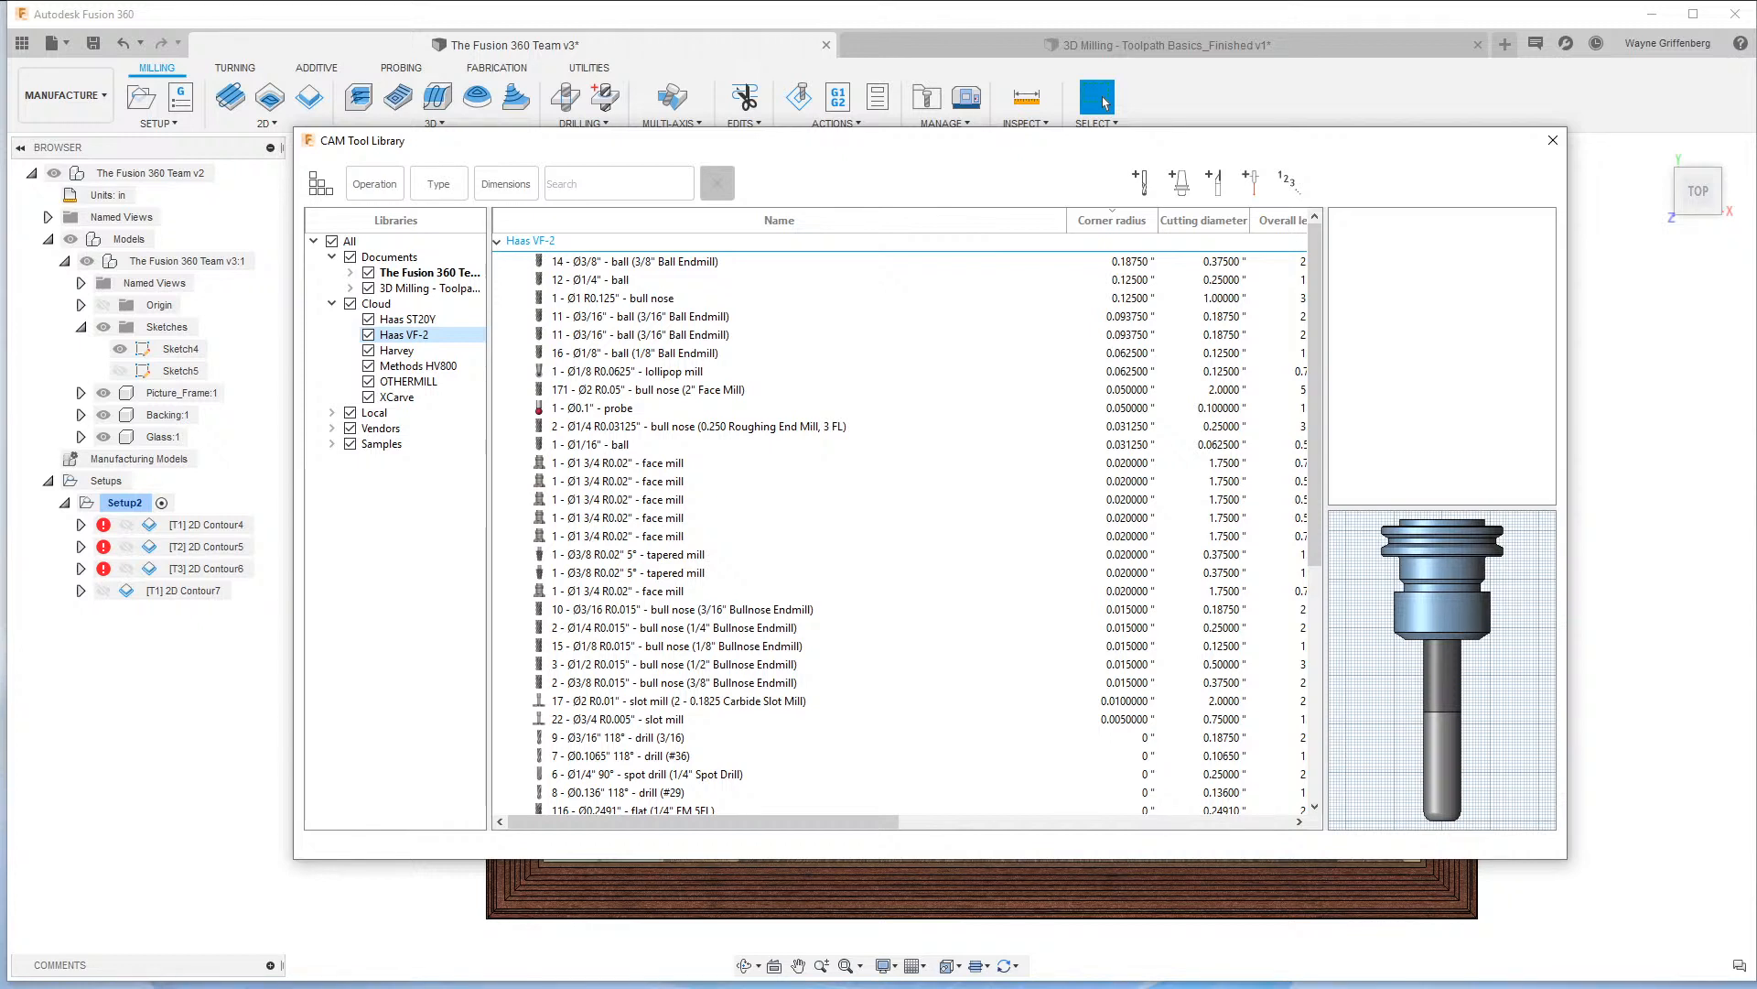
pyautogui.click(1104, 102)
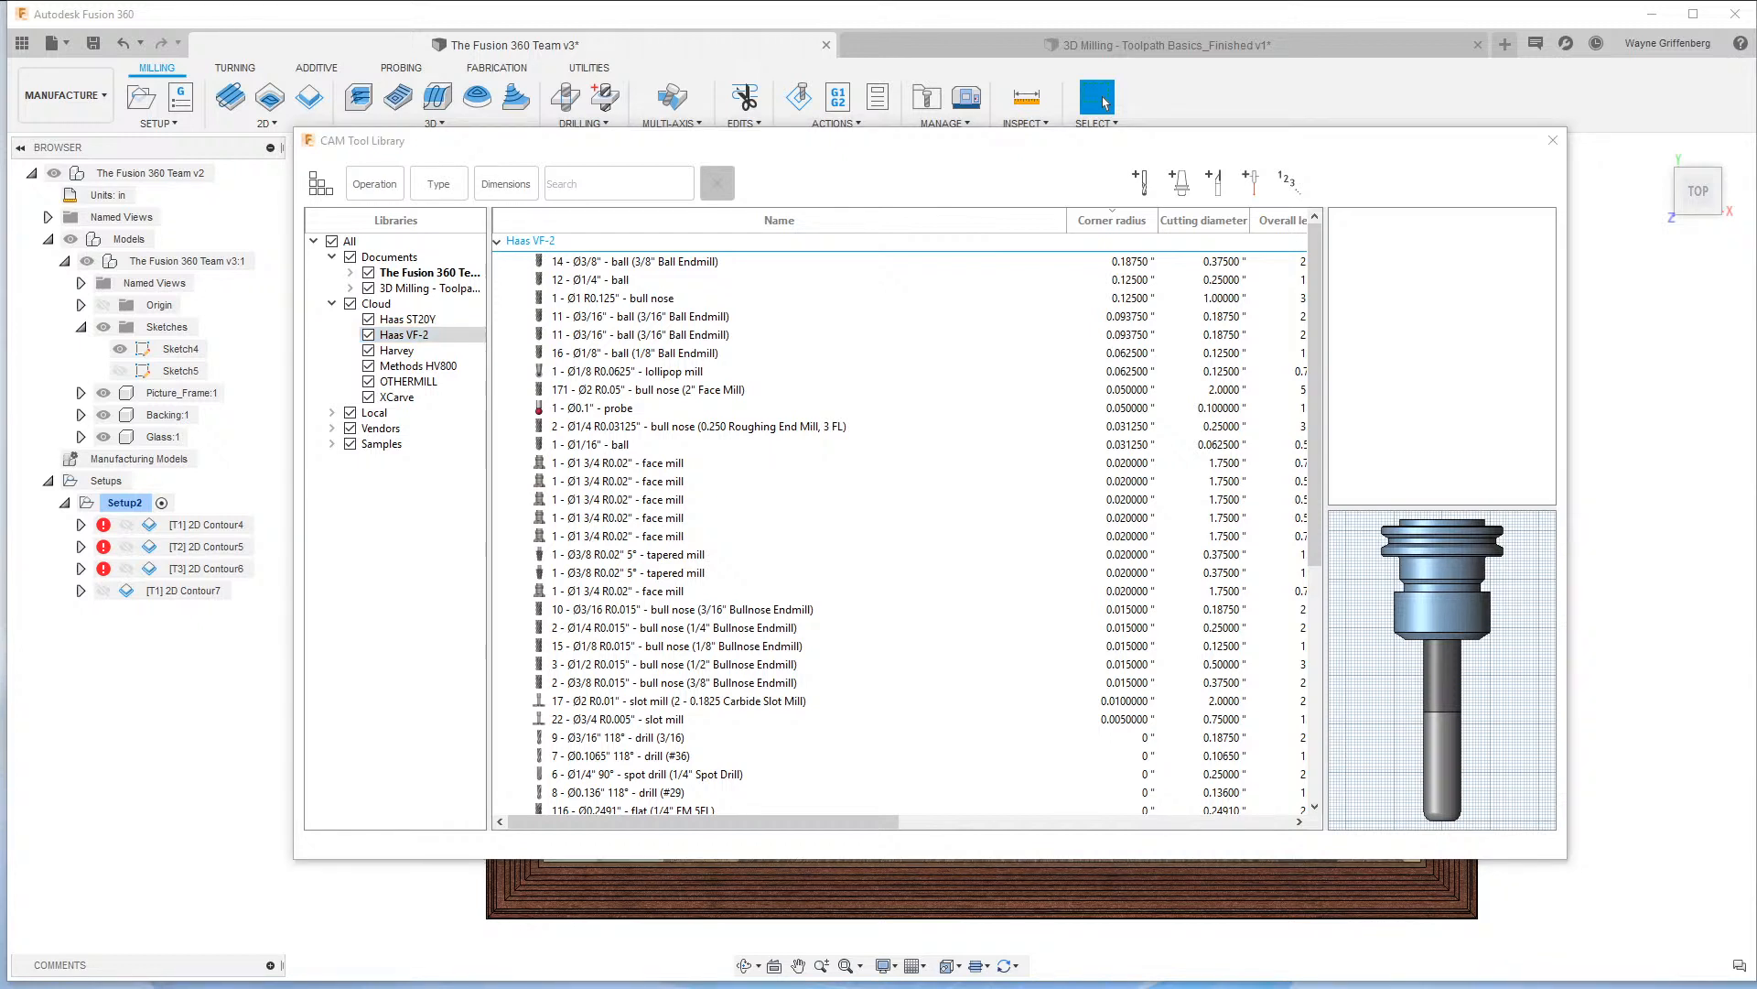